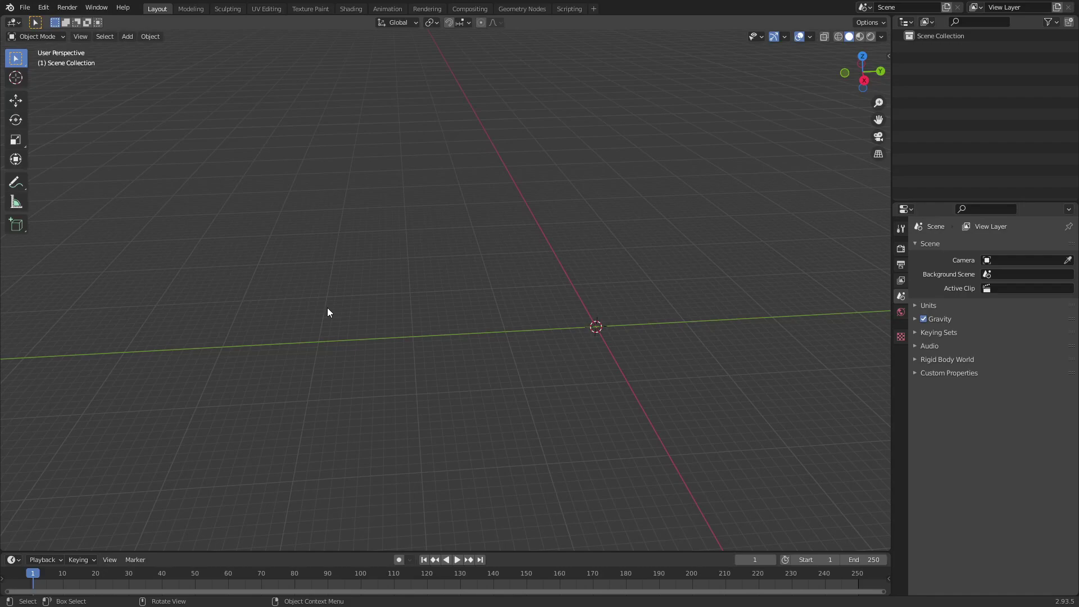
# Set the transform orientation to Local and the pivot point to 3D Cursor
pyautogui.moveTo(329, 313); pyautogui.dragTo(341, 246, button='middle')
pyautogui.click(396, 23)
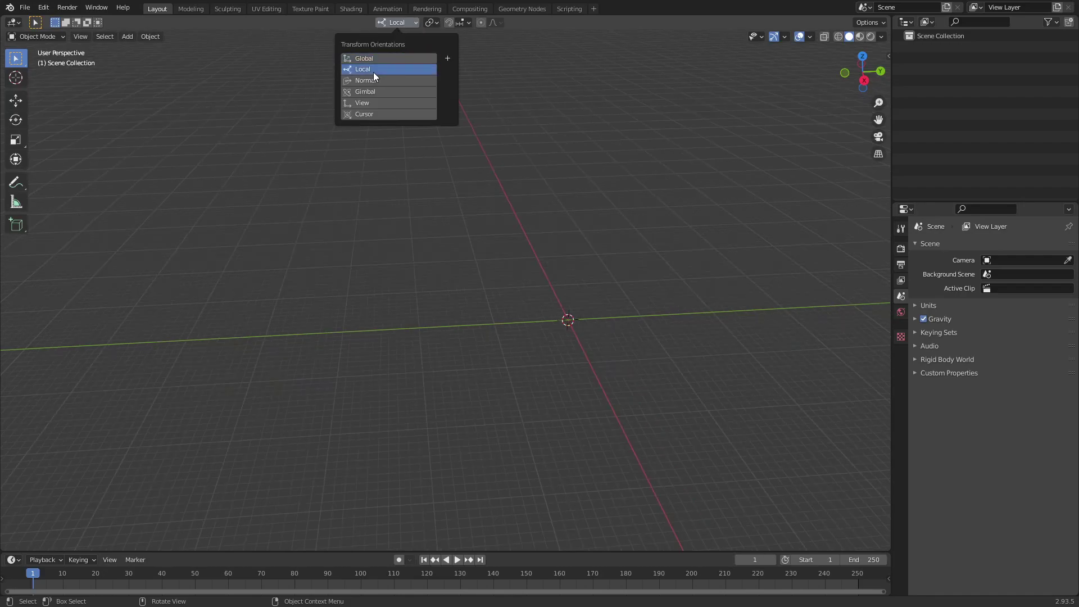
pyautogui.click(431, 22)
pyautogui.click(436, 22)
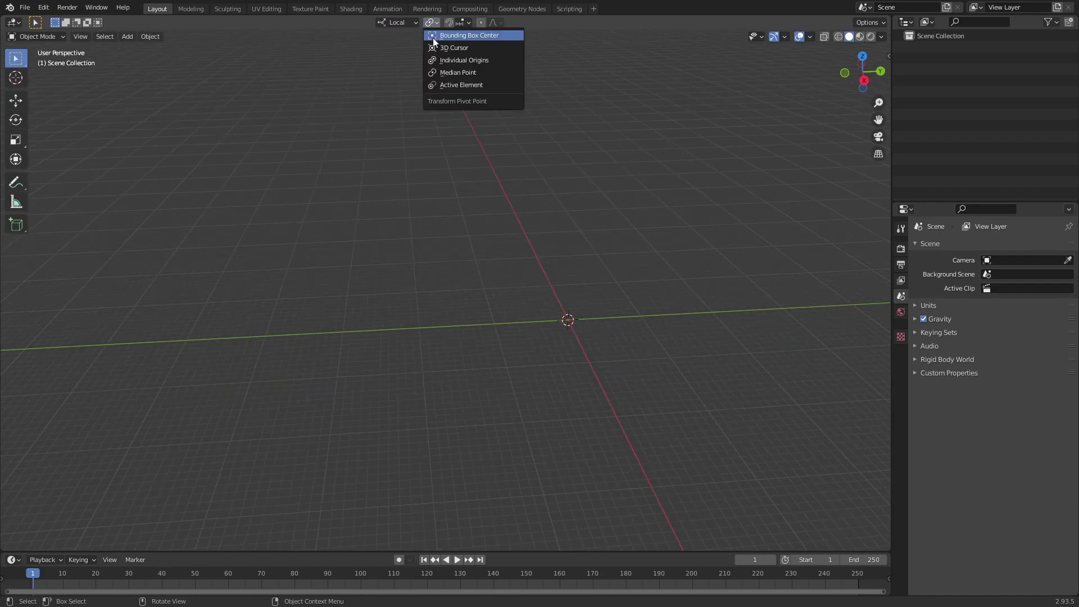
pyautogui.click(440, 46)
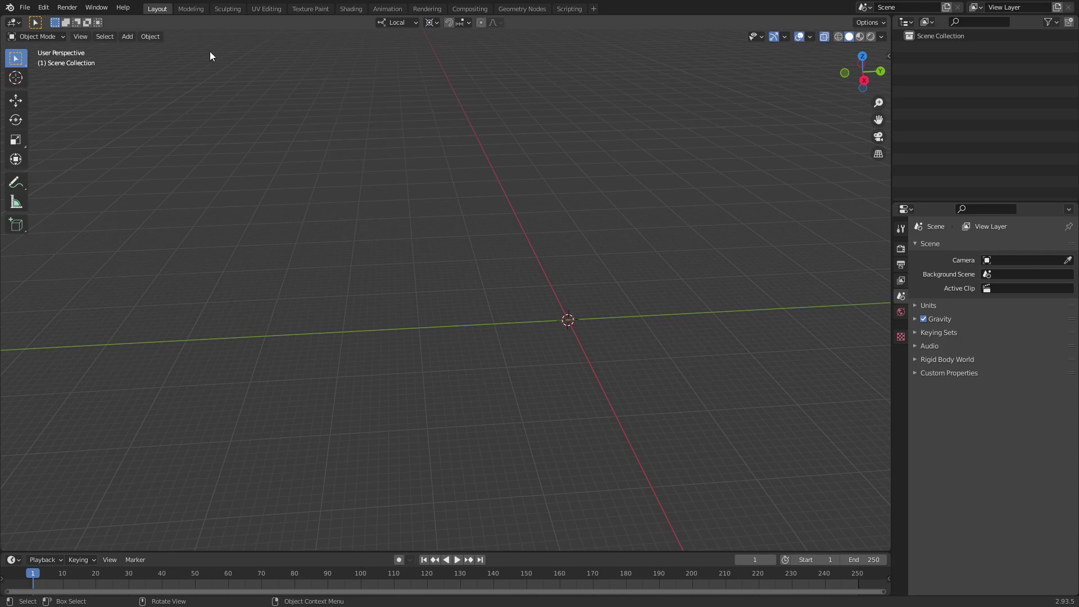
pyautogui.click(25, 7)
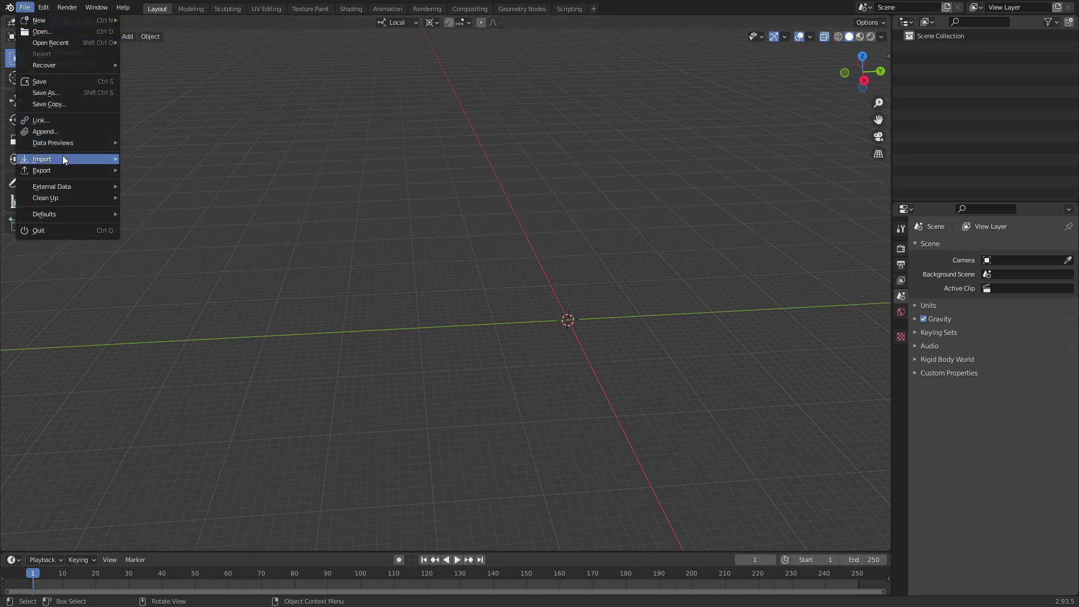
# Import the warship model and make Neptune.001 the active object
pyautogui.click(161, 259)
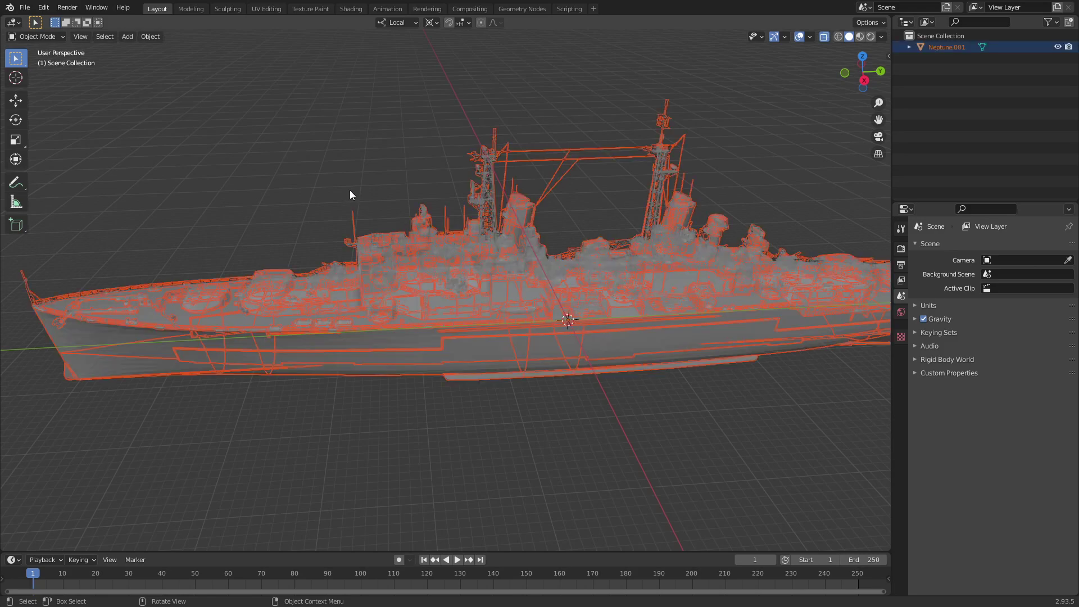
pyautogui.click(350, 190)
pyautogui.click(405, 319)
# Switch to Right view and Edit Mode on the ship, then deselect all geometry
pyautogui.click(864, 81)
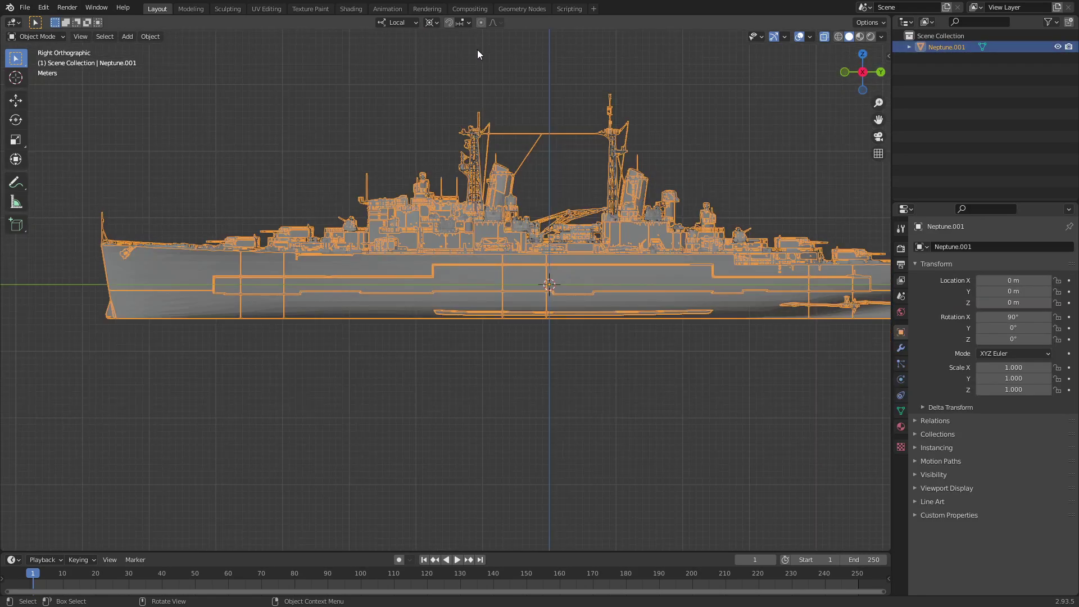
pyautogui.click(38, 36)
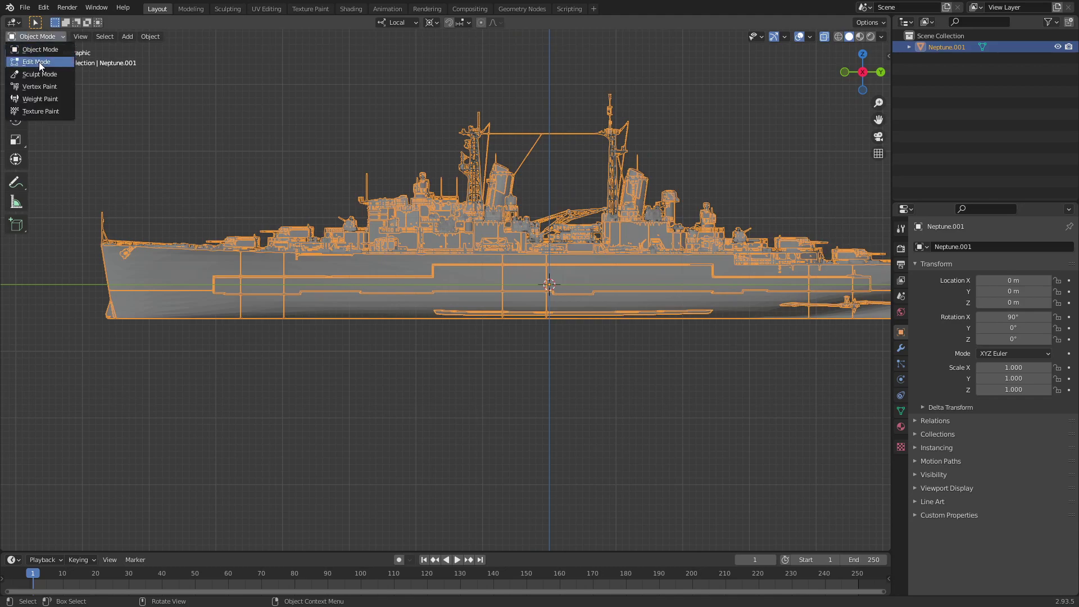
pyautogui.click(39, 62)
pyautogui.scroll(2, 177, 162)
pyautogui.keyDown('shift'); pyautogui.moveTo(177, 162); pyautogui.dragTo(394, 225, button='middle'); pyautogui.keyUp('shift')
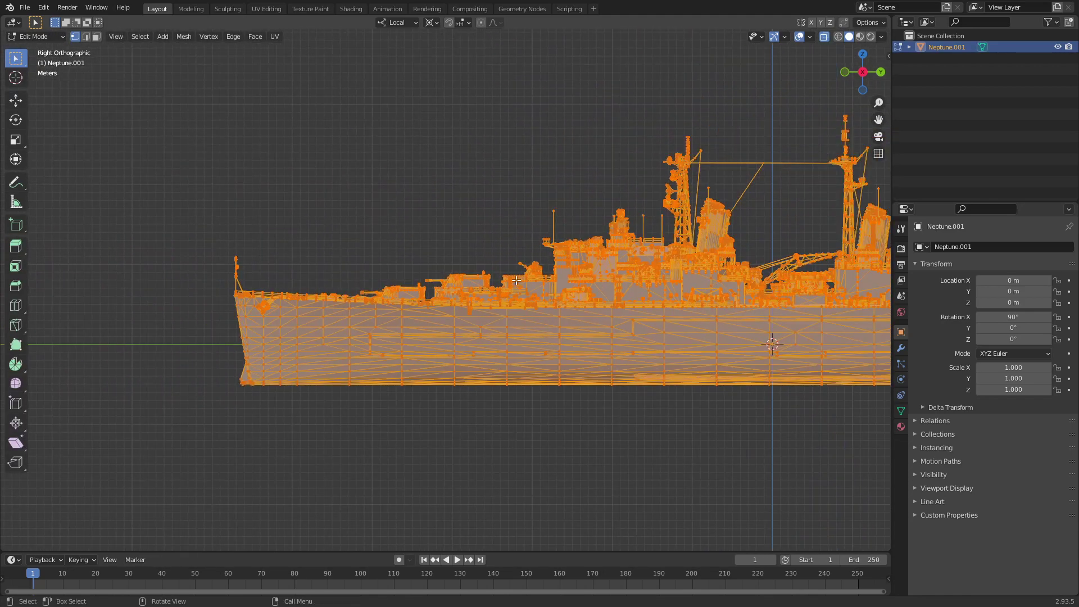
pyautogui.scroll(3, 619, 273)
pyautogui.scroll(2, 618, 273)
pyautogui.scroll(-1, 619, 273)
pyautogui.hotkey('alt', 'a')
pyautogui.scroll(2, 438, 195)
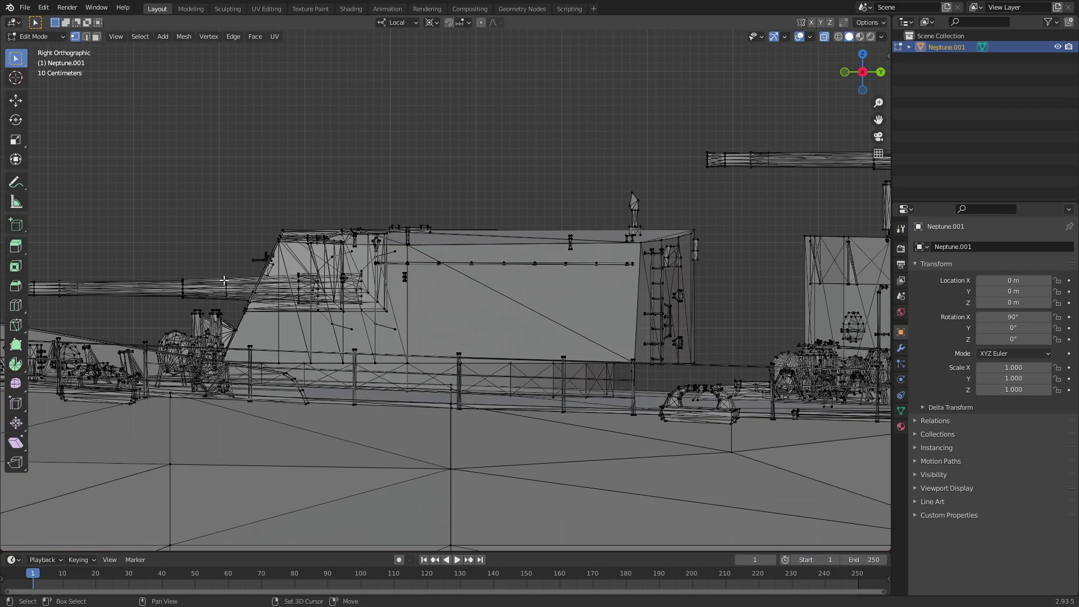
pyautogui.keyDown('shift'); pyautogui.moveTo(438, 195); pyautogui.dragTo(417, 320, button='middle'); pyautogui.keyUp('shift')
# Box-select the gun barrel, turret front, turret body and rear ladder
pyautogui.moveTo(370, 318); pyautogui.dragTo(643, 224)
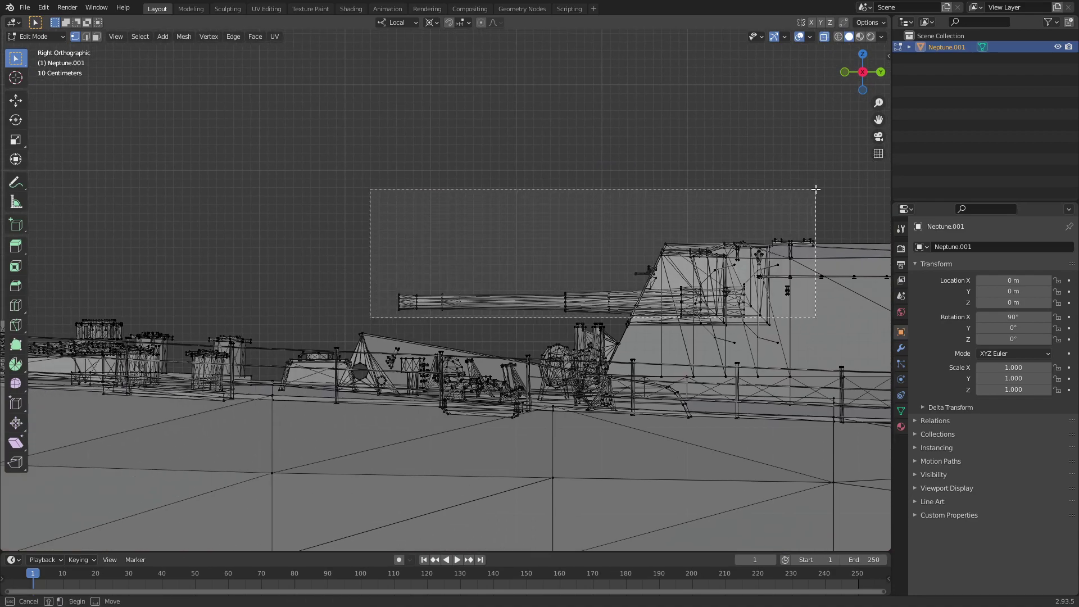
pyautogui.moveTo(643, 224); pyautogui.dragTo(819, 185)
pyautogui.keyDown('shift'); pyautogui.moveTo(736, 284); pyautogui.dragTo(524, 220, button='middle'); pyautogui.keyUp('shift')
pyautogui.scroll(3, 524, 220)
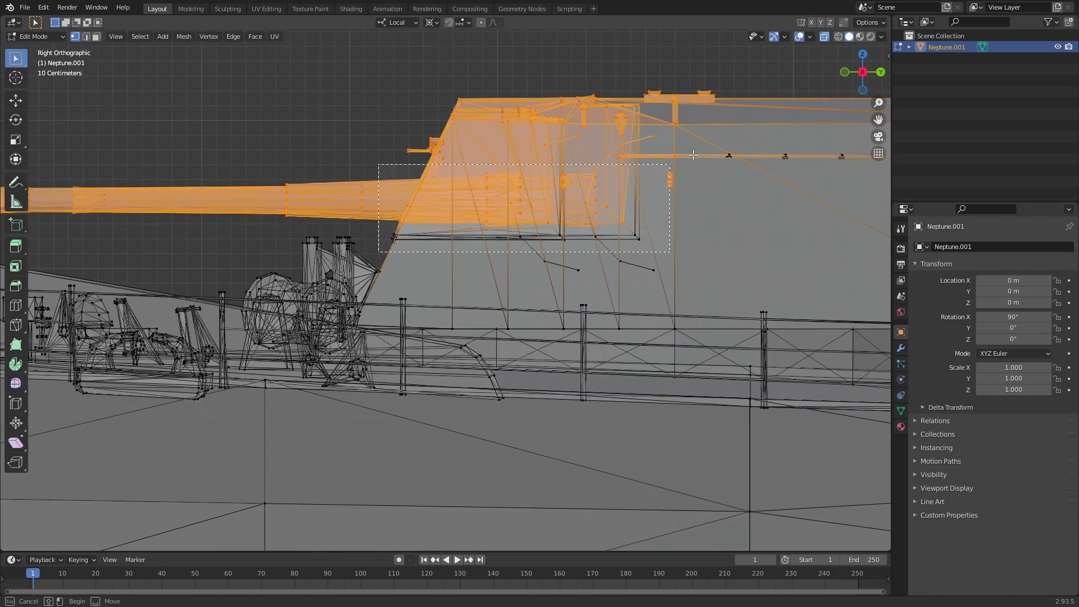
pyautogui.moveTo(511, 280); pyautogui.dragTo(770, 184)
pyautogui.keyDown('shift'); pyautogui.moveTo(770, 183); pyautogui.dragTo(407, 237, button='middle'); pyautogui.keyUp('shift')
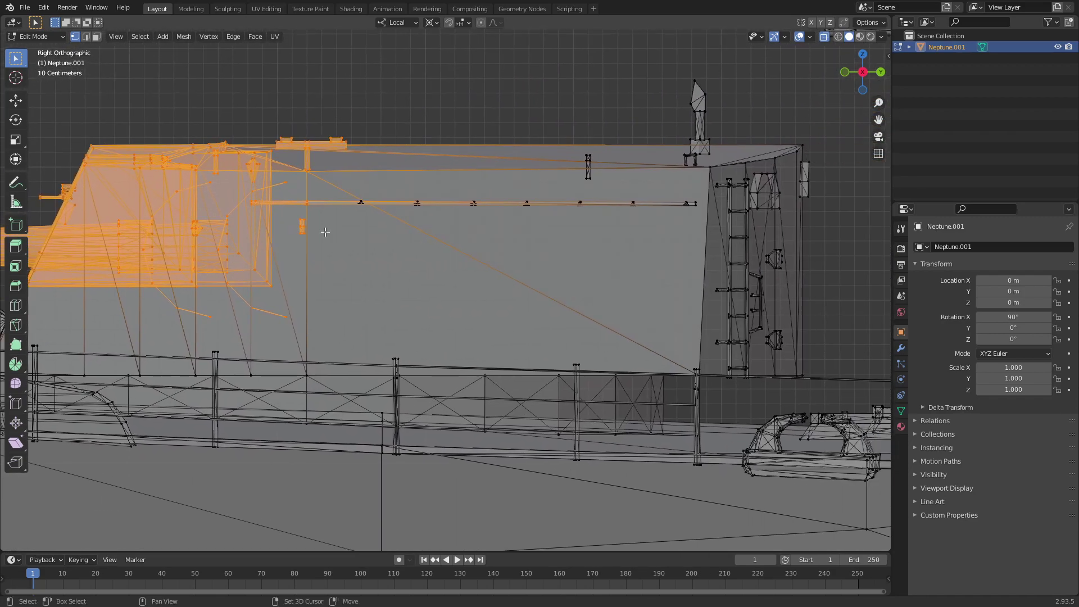
pyautogui.moveTo(305, 264)
pyautogui.mouseDown()
pyautogui.moveTo(830, 101)
pyautogui.moveTo(860, 61)
pyautogui.mouseUp()
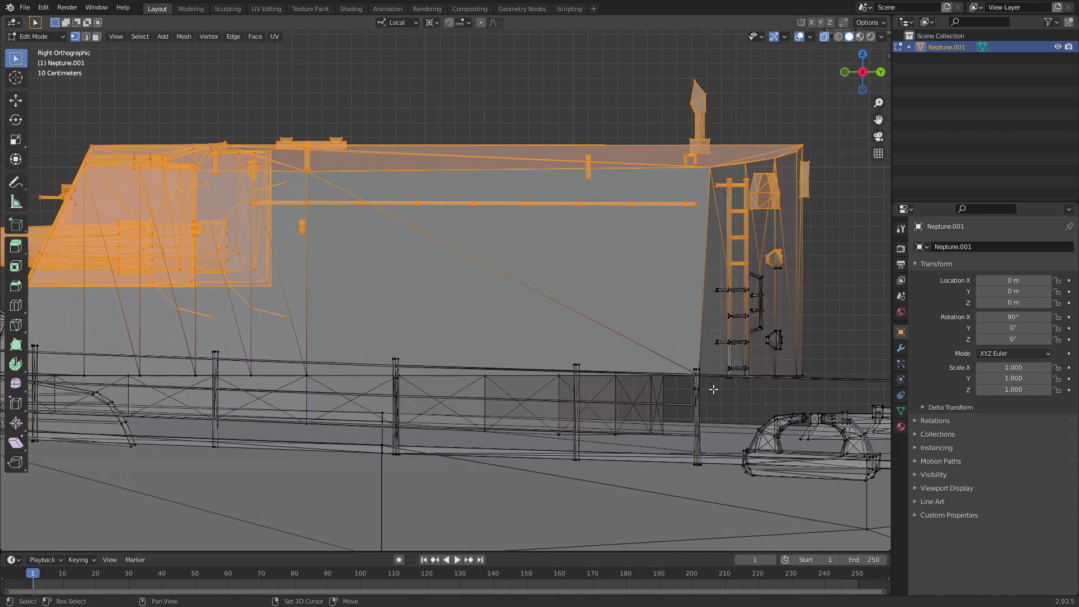
pyautogui.moveTo(713, 389); pyautogui.dragTo(832, 161)
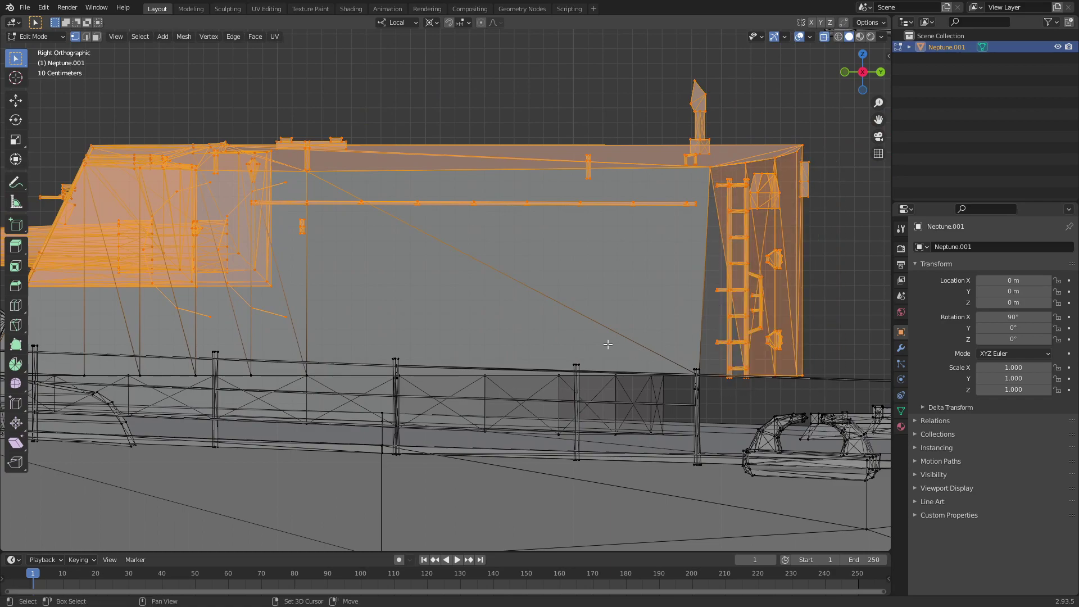
pyautogui.scroll(2, 586, 365)
pyautogui.scroll(3, 749, 404)
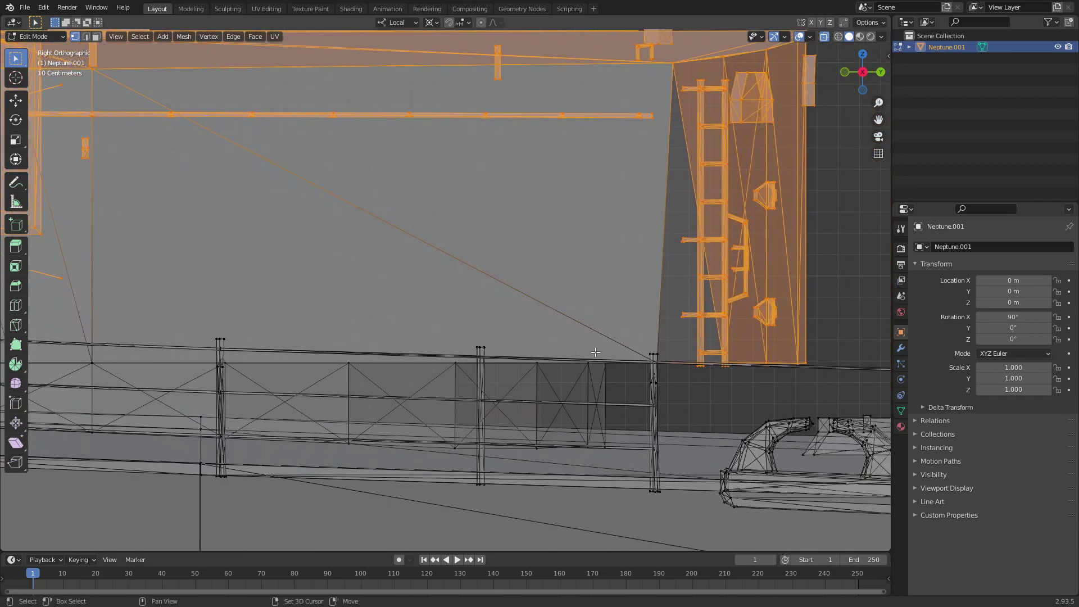
pyautogui.keyDown('shift'); pyautogui.moveTo(820, 435); pyautogui.dragTo(575, 381, button='middle'); pyautogui.keyUp('shift')
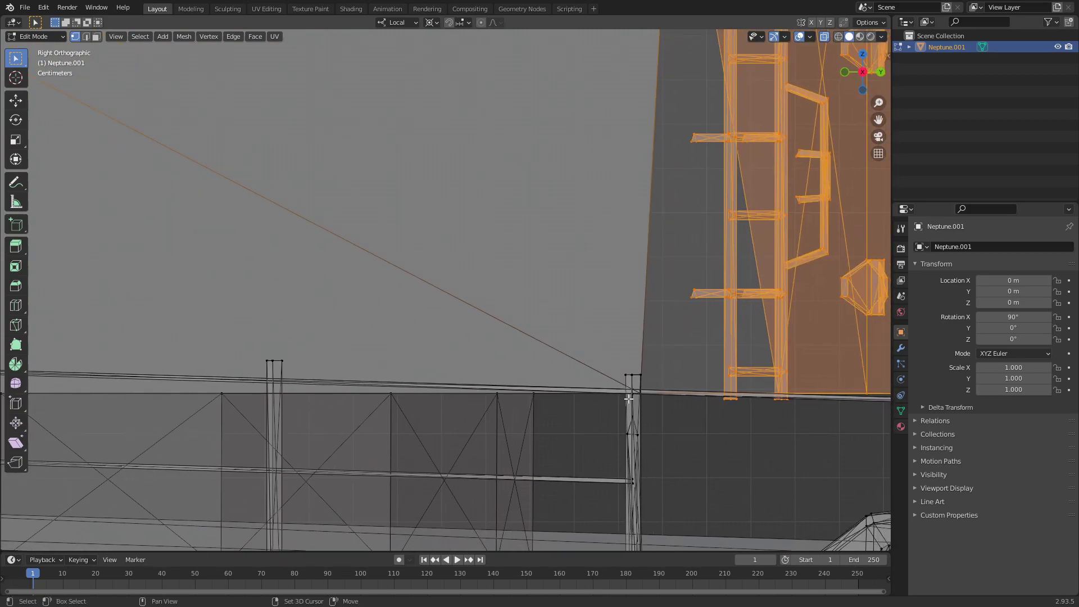
# Deselect the stray large triangular face and the rail beneath the turret
pyautogui.keyDown('shift'); pyautogui.click(649, 383); pyautogui.keyUp('shift')
pyautogui.scroll(-3, 651, 382)
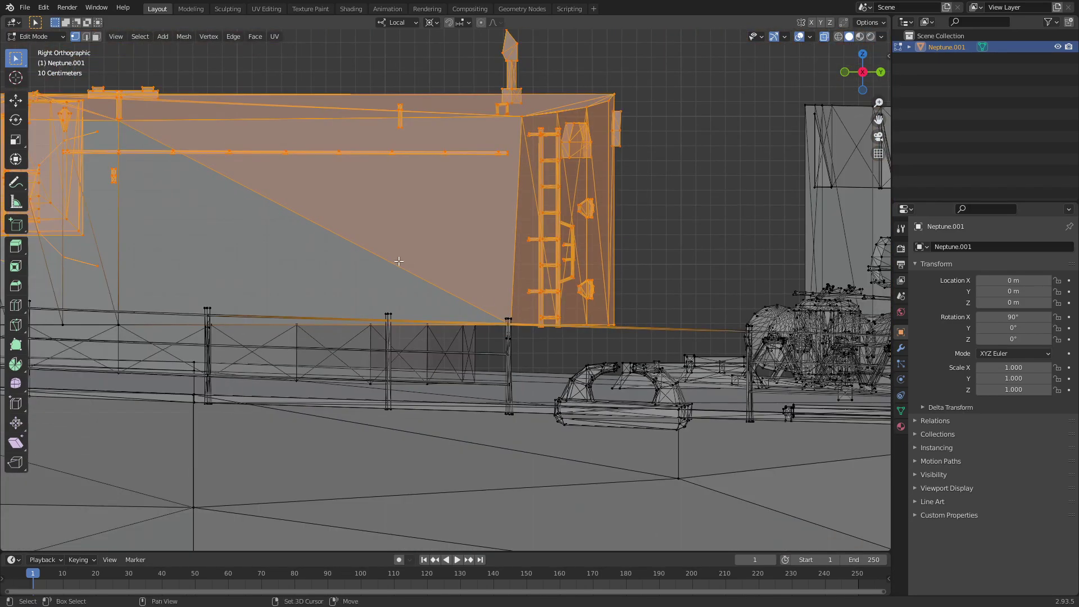
pyautogui.scroll(1, 397, 270)
pyautogui.scroll(2, 388, 277)
pyautogui.scroll(3, 388, 277)
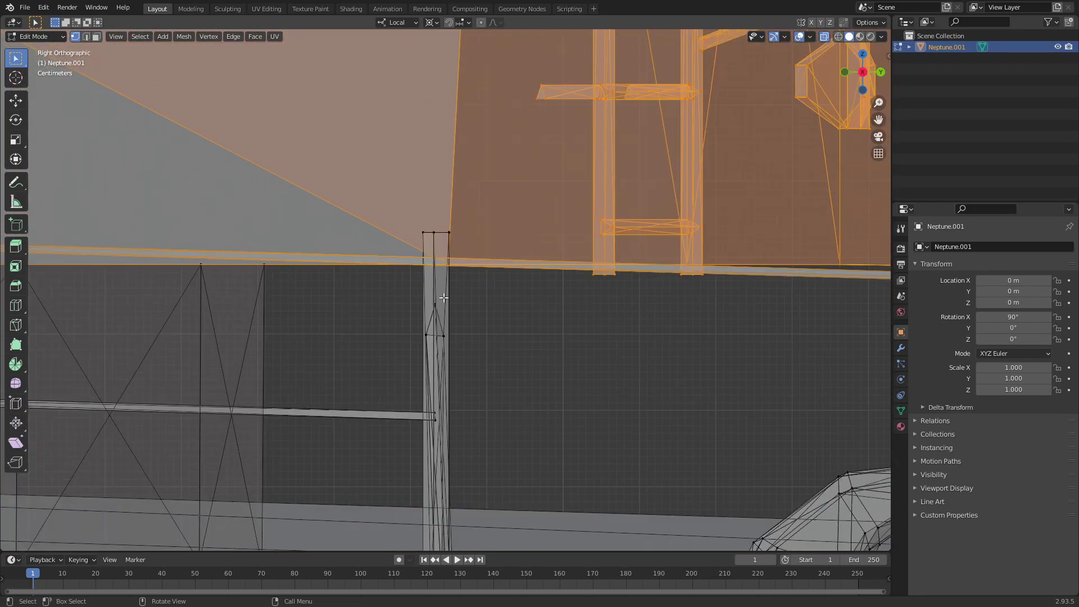
pyautogui.keyDown('ctrl'); pyautogui.click(465, 262); pyautogui.keyUp('ctrl')
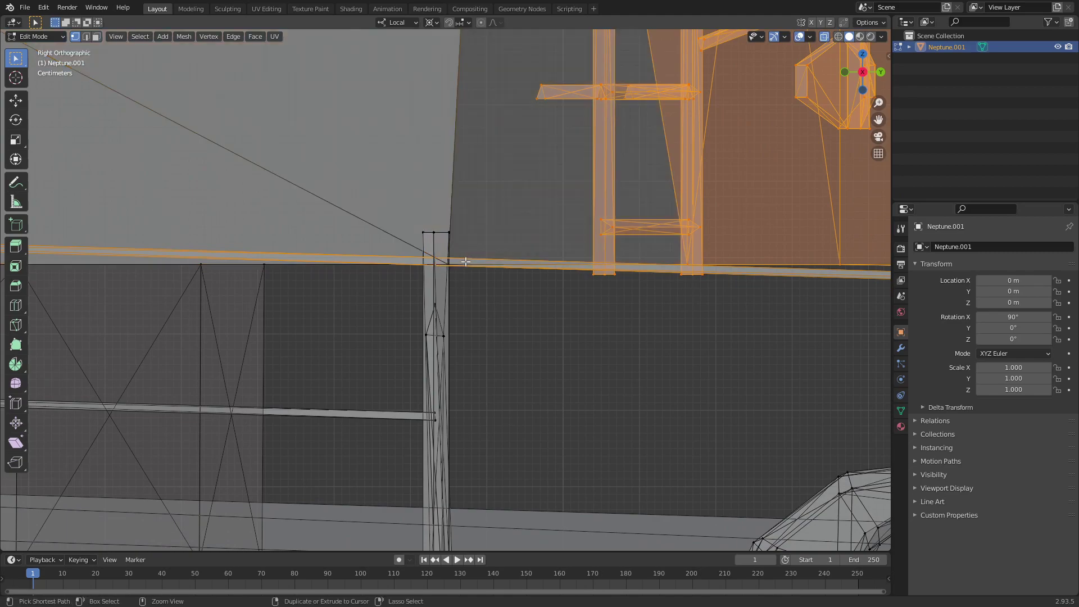
pyautogui.press('b')
pyautogui.middleClick(438, 253)
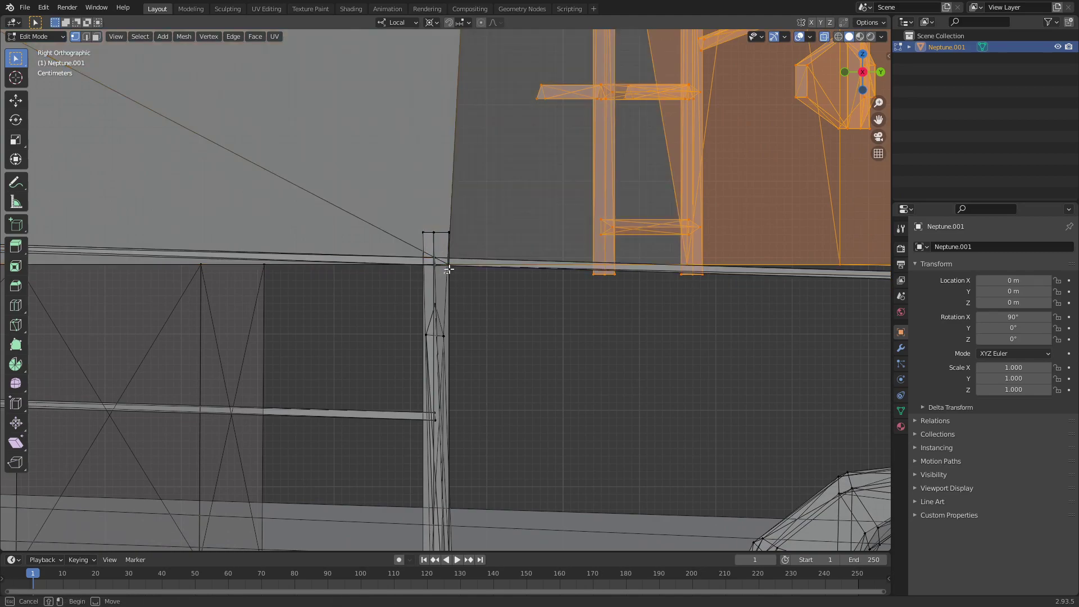
pyautogui.scroll(-2, 483, 256)
pyautogui.scroll(-2, 434, 241)
pyautogui.scroll(-2, 360, 220)
pyautogui.keyDown('ctrl'); pyautogui.scroll(3, 365, 225); pyautogui.keyUp('ctrl')
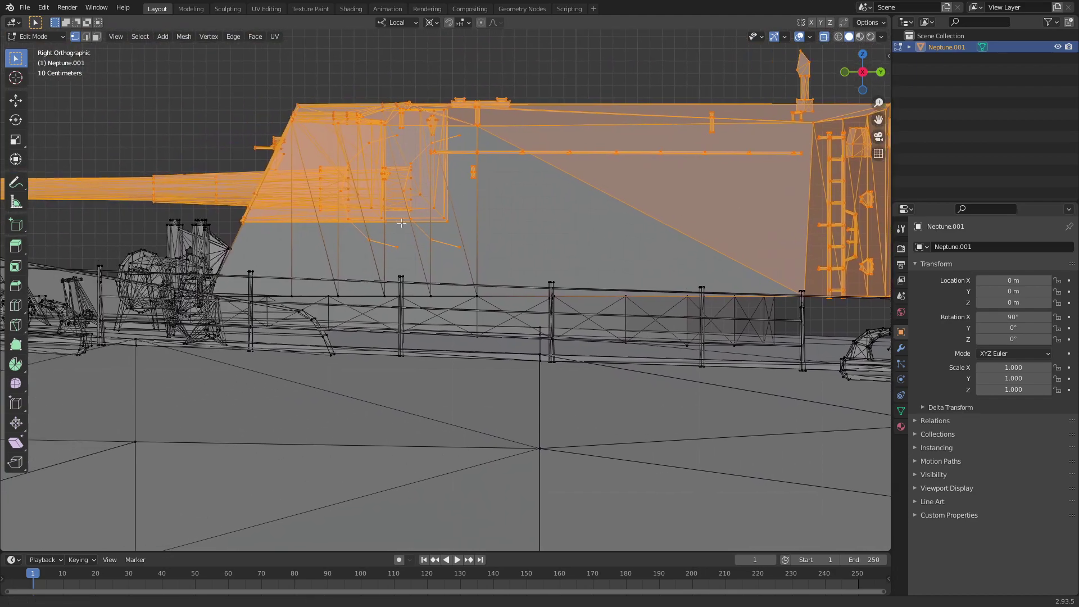
pyautogui.scroll(4, 384, 236)
# Extend the turret selection to all linked geometry with Ctrl+L
pyautogui.moveTo(365, 179)
pyautogui.keyDown('shift'); pyautogui.mouseDown(button='middle')
pyautogui.moveTo(520, 235)
pyautogui.moveTo(533, 306)
pyautogui.moveTo(618, 331)
pyautogui.moveTo(424, 335)
pyautogui.moveTo(477, 341)
pyautogui.moveTo(516, 363)
pyautogui.moveTo(667, 222)
pyautogui.mouseUp(button='middle'); pyautogui.keyUp('shift')
pyautogui.hotkey('ctrl', 'l')
pyautogui.scroll(5, 534, 306)
pyautogui.scroll(-2, 537, 311)
# Add the turret-edge fan vertex, stack bracing and left fan edges to the selection
pyautogui.click(864, 74)
pyautogui.keyDown('shift'); pyautogui.moveTo(309, 332); pyautogui.dragTo(511, 330, button='middle'); pyautogui.keyUp('shift')
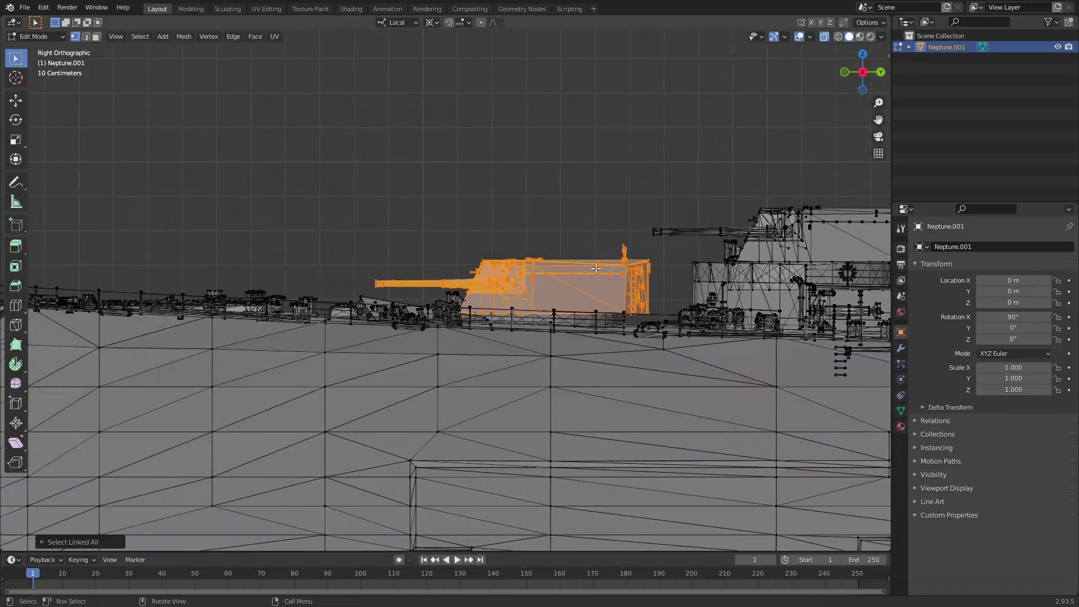
pyautogui.scroll(7, 511, 331)
pyautogui.scroll(4, 511, 331)
pyautogui.scroll(4, 466, 324)
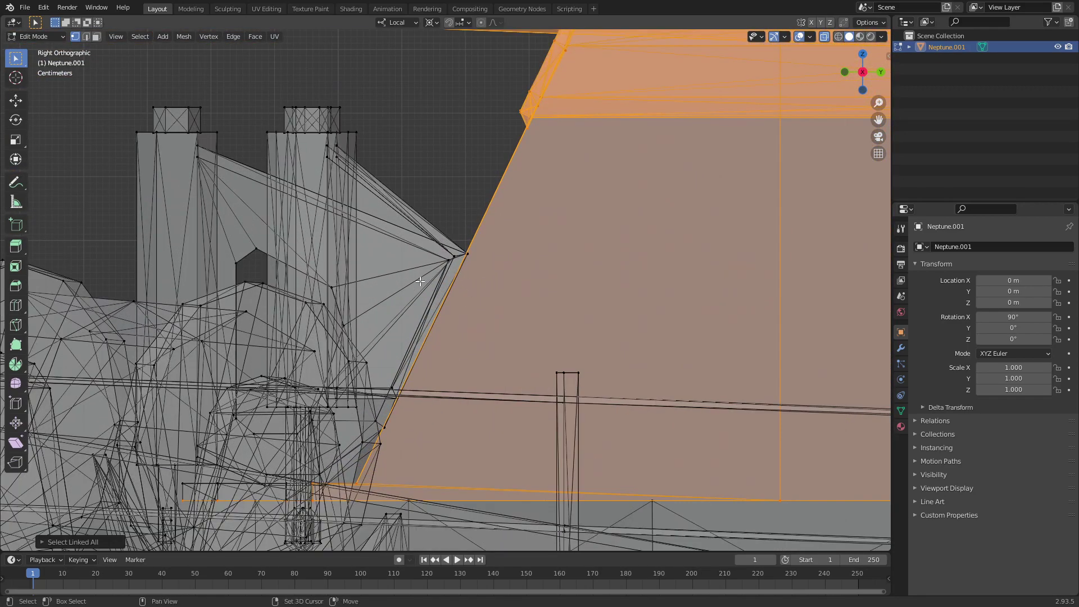
pyautogui.keyDown('shift'); pyautogui.click(454, 258); pyautogui.keyUp('shift')
pyautogui.keyDown('shift'); pyautogui.moveTo(395, 211); pyautogui.dragTo(478, 299, button='middle'); pyautogui.keyUp('shift')
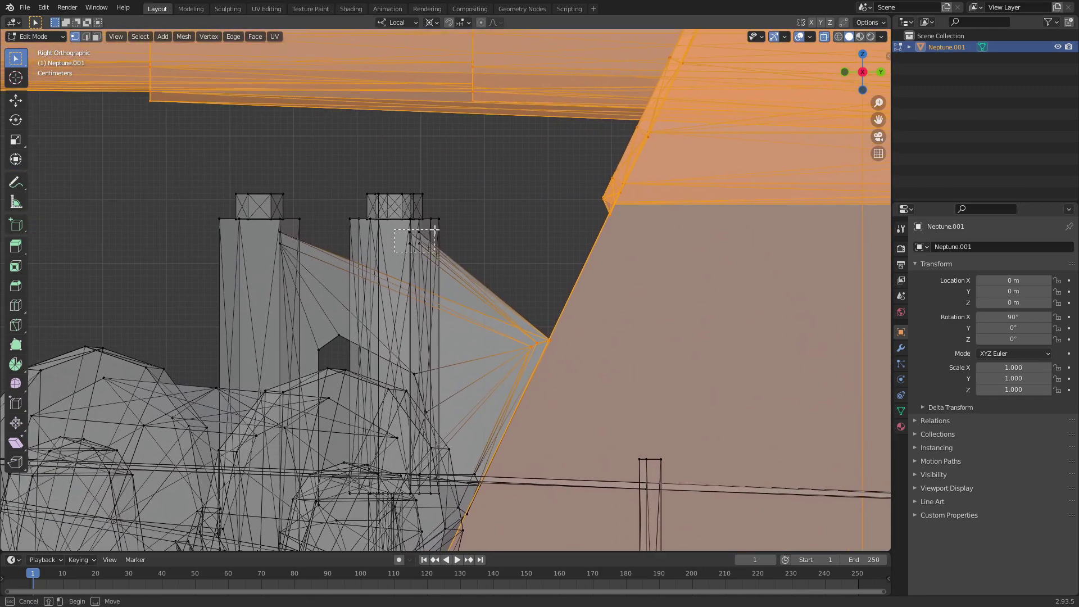
pyautogui.keyDown('shift'); pyautogui.moveTo(400, 246); pyautogui.dragTo(440, 225); pyautogui.keyUp('shift')
pyautogui.keyDown('shift'); pyautogui.moveTo(251, 268); pyautogui.dragTo(310, 231); pyautogui.keyUp('shift')
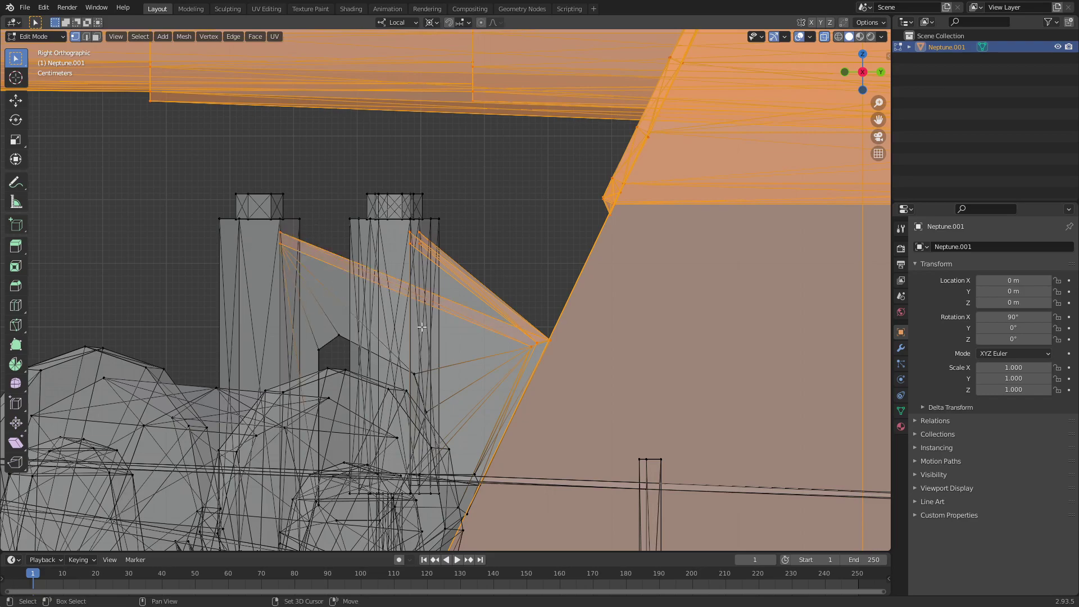
pyautogui.moveTo(422, 326)
pyautogui.keyDown('shift'); pyautogui.mouseDown(button='middle')
pyautogui.moveTo(447, 229)
pyautogui.moveTo(568, 221)
pyautogui.moveTo(635, 203)
pyautogui.moveTo(698, 131)
pyautogui.mouseUp(button='middle'); pyautogui.keyUp('shift')
pyautogui.scroll(-3, 438, 197)
pyautogui.scroll(-3, 438, 198)
pyautogui.scroll(4, 568, 222)
pyautogui.scroll(-4, 568, 222)
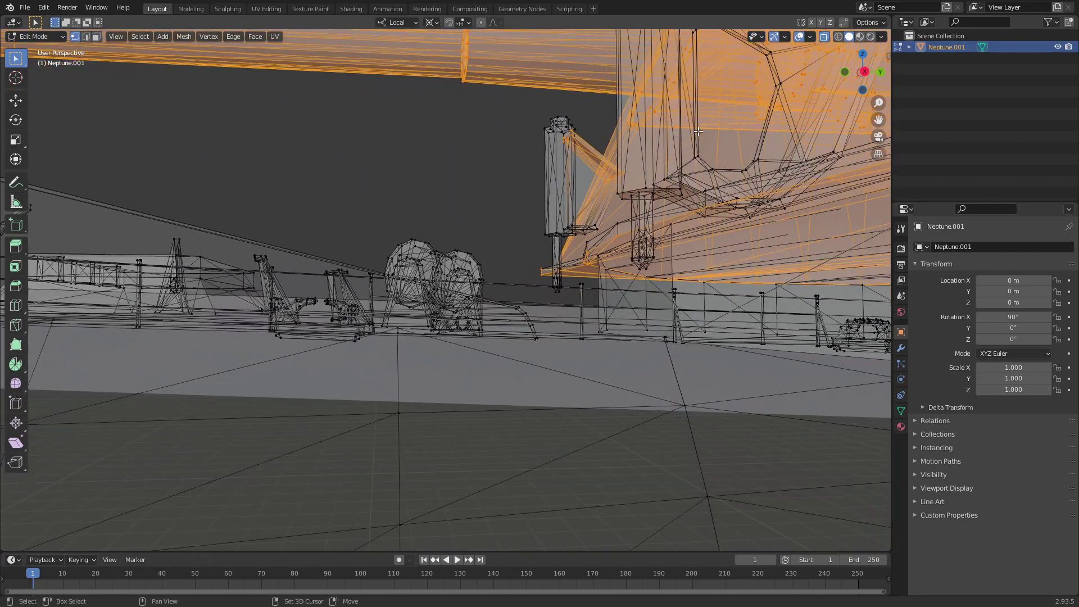
# Box-select the turret tops and extend to all linked geometry
pyautogui.click(872, 75)
pyautogui.scroll(3, 427, 169)
pyautogui.scroll(3, 427, 169)
pyautogui.moveTo(247, 167); pyautogui.dragTo(443, 94)
pyautogui.hotkey('ctrl', 'l')
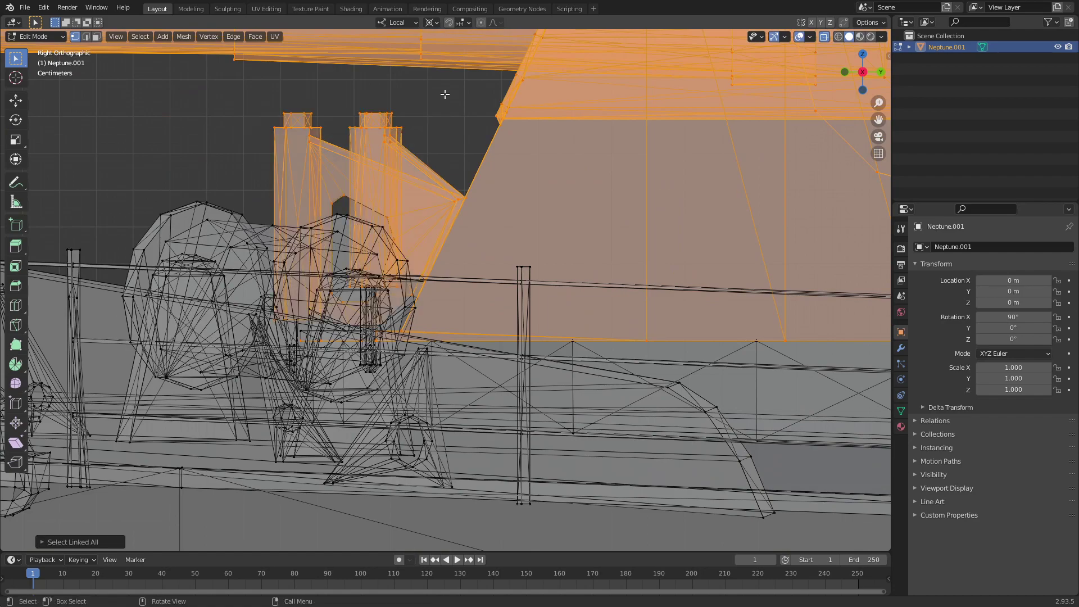
pyautogui.scroll(4, 444, 94)
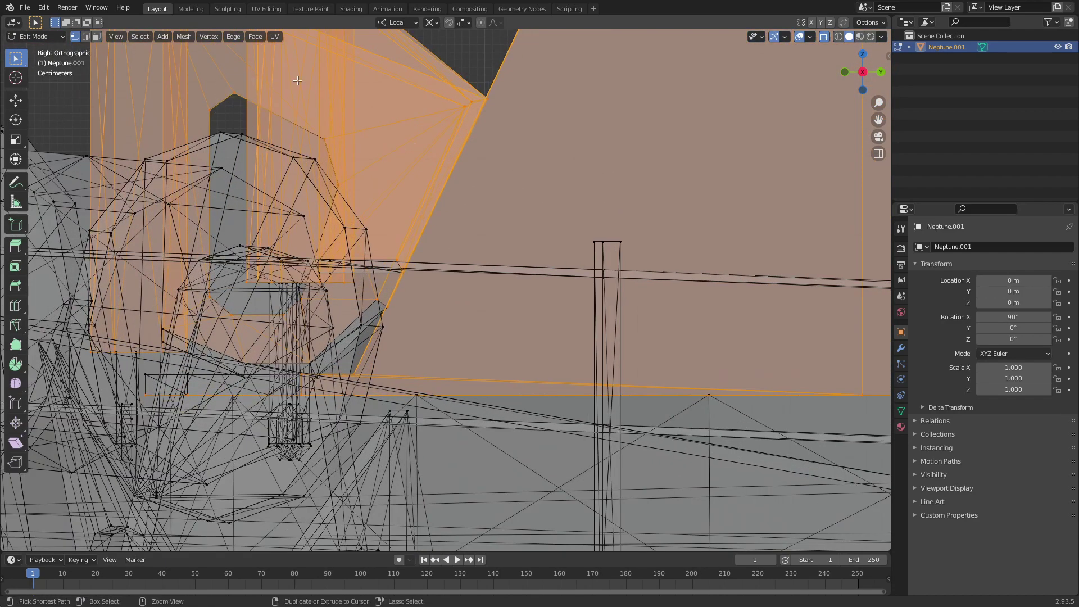
pyautogui.hotkey('ctrl', 'l')
pyautogui.scroll(3, 444, 282)
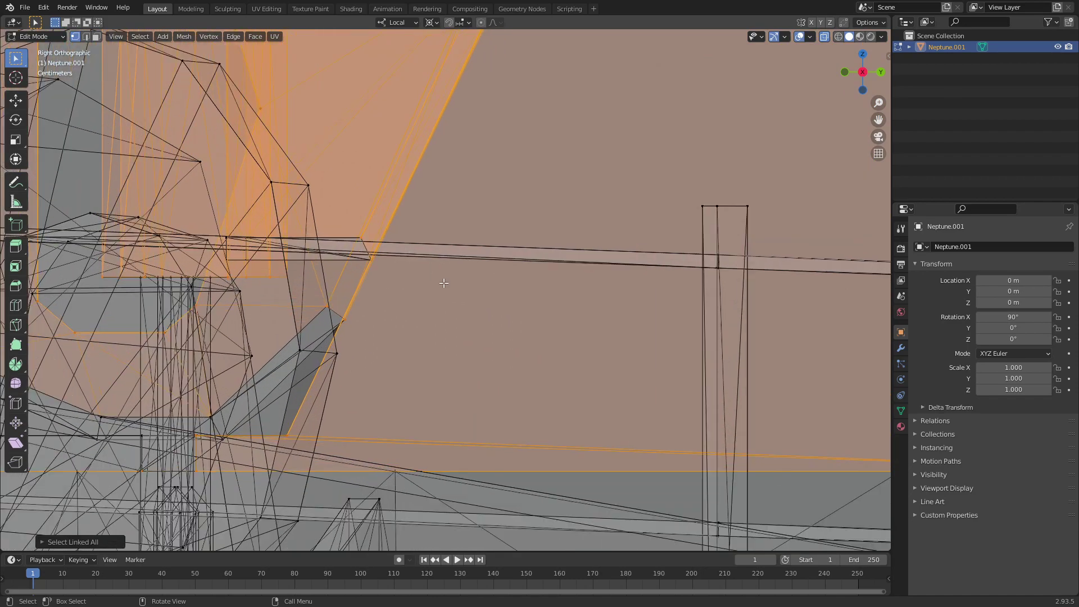
pyautogui.keyDown('shift'); pyautogui.moveTo(322, 359); pyautogui.dragTo(509, 253, button='middle'); pyautogui.keyUp('shift')
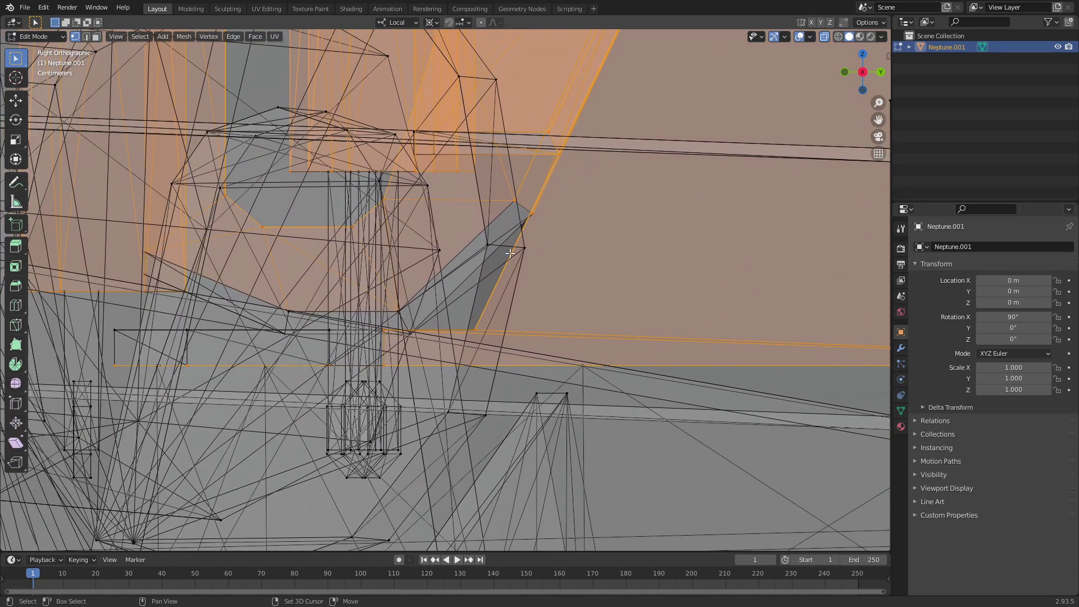
# Add the rectangular base block and slanted gun-mount faces via Select Linked
pyautogui.press('b')
pyautogui.press('Escape')
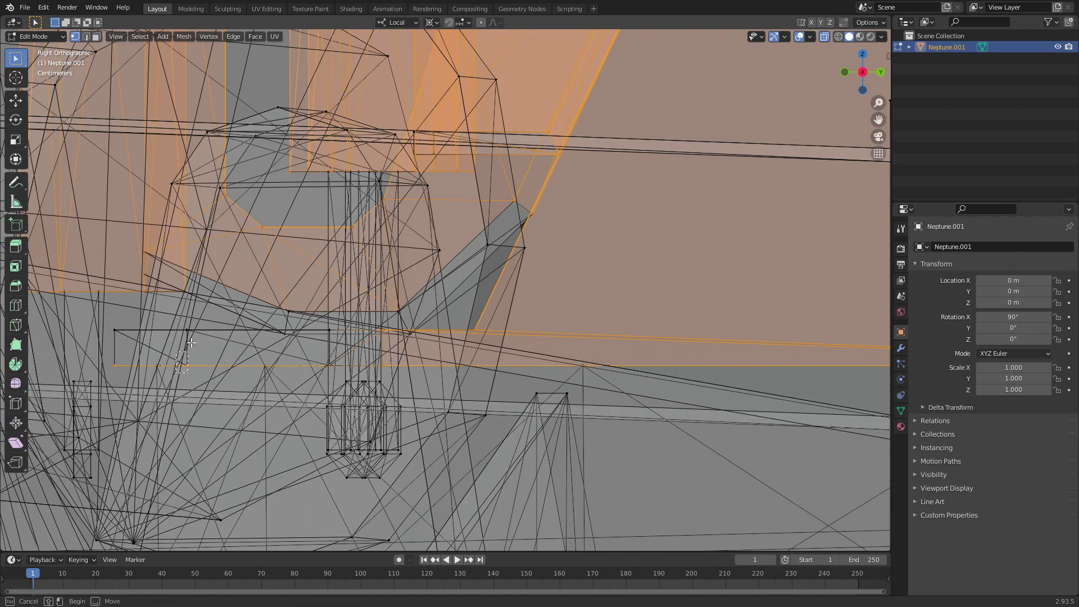
pyautogui.keyDown('shift'); pyautogui.click(201, 324); pyautogui.keyUp('shift')
pyautogui.hotkey('ctrl', 'l')
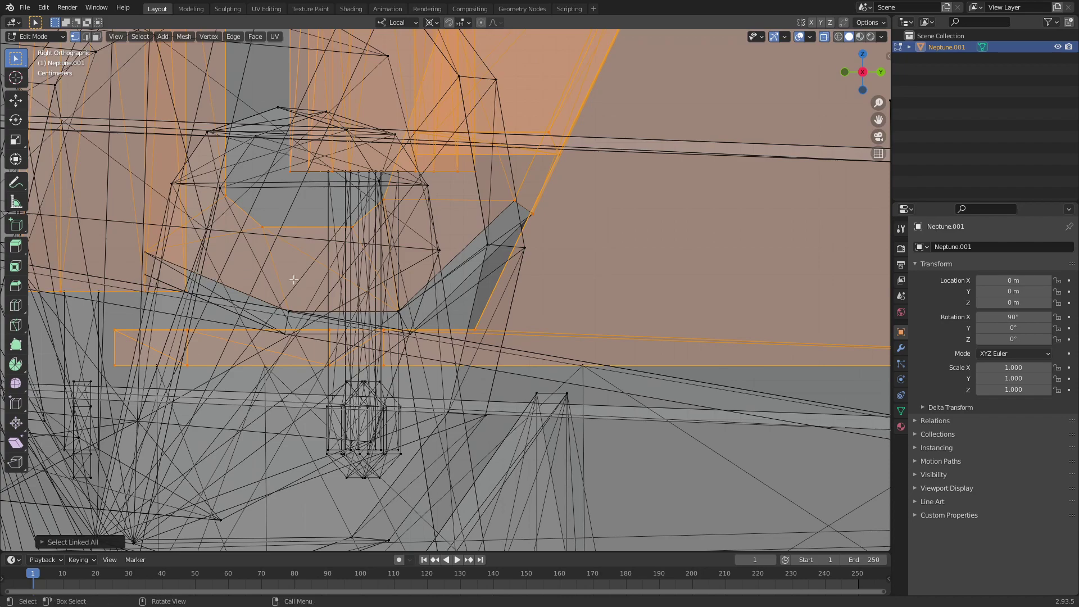
pyautogui.scroll(3, 373, 285)
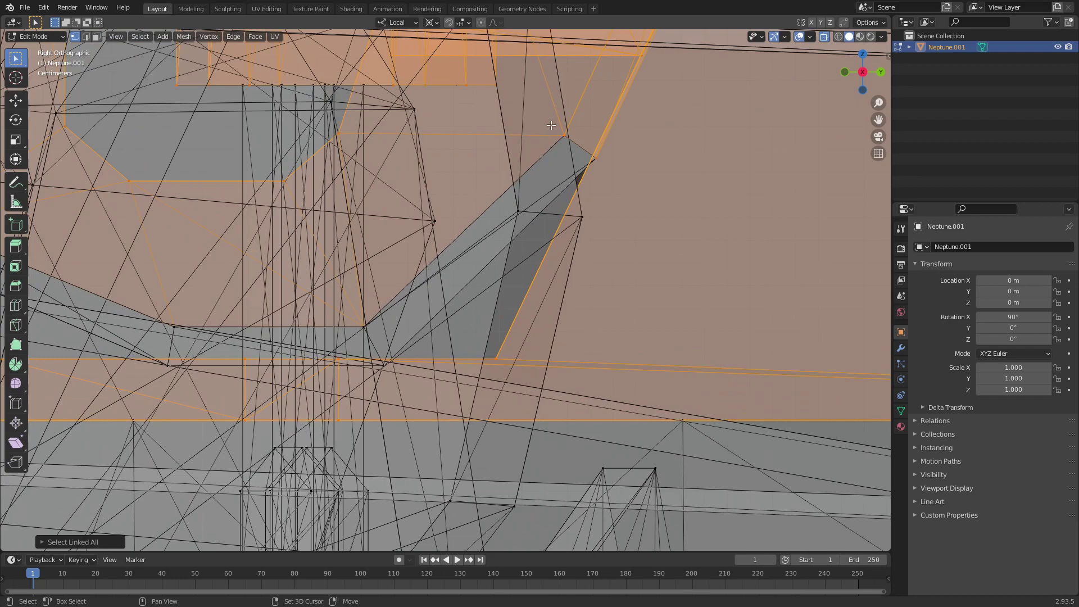
pyautogui.keyDown('shift'); pyautogui.click(631, 179); pyautogui.keyUp('shift')
pyautogui.hotkey('ctrl', 'l')
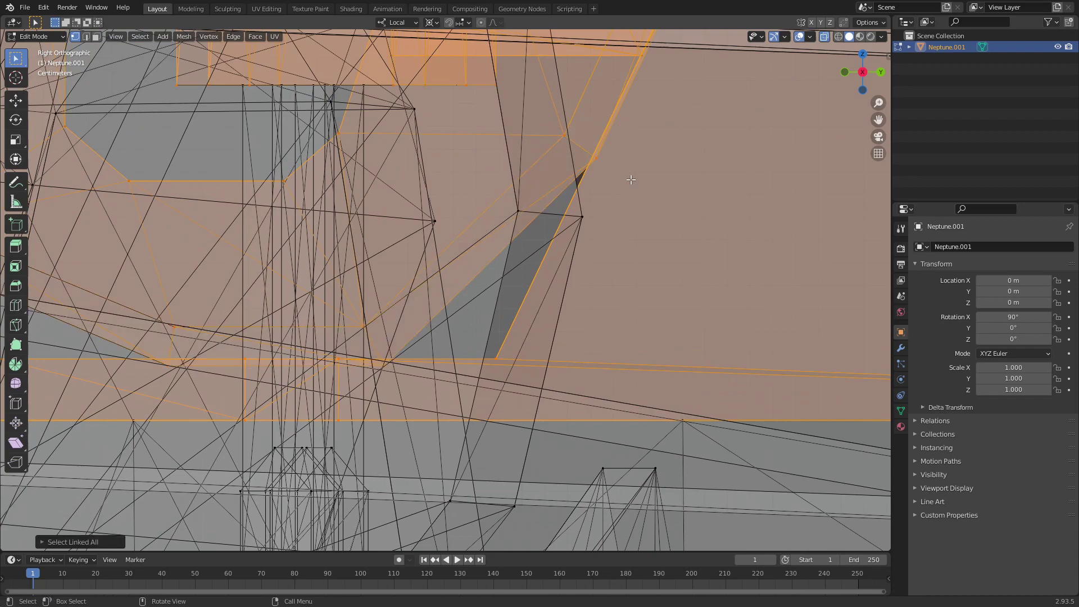
pyautogui.scroll(-1, 489, 247)
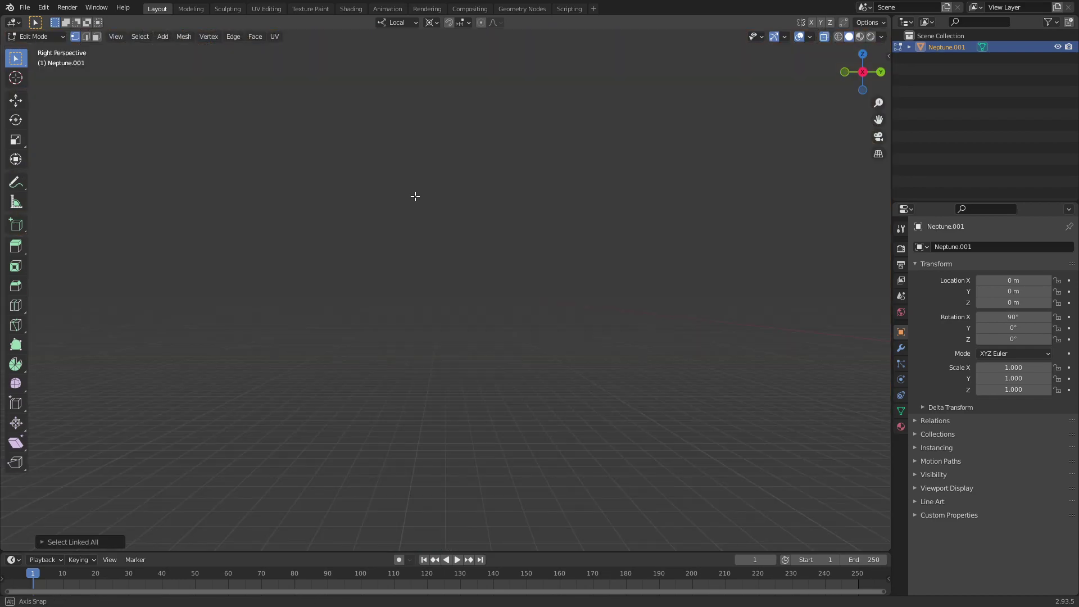
# Orbit around the three-barrel turret to inspect it from several sides
pyautogui.moveTo(470, 229); pyautogui.dragTo(429, 200, button='middle')
pyautogui.scroll(-2, 429, 201)
pyautogui.scroll(-1, 429, 203)
pyautogui.moveTo(553, 229)
pyautogui.mouseDown(button='middle')
pyautogui.moveTo(571, 246)
pyautogui.moveTo(736, 291)
pyautogui.mouseUp(button='middle')
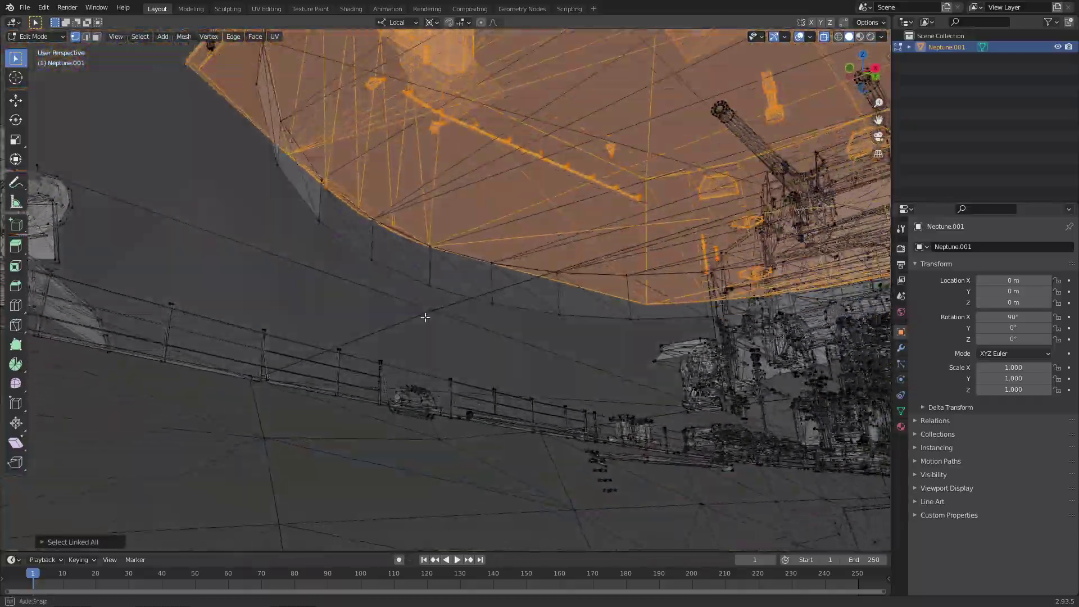
pyautogui.moveTo(736, 290); pyautogui.dragTo(346, 296, button='middle')
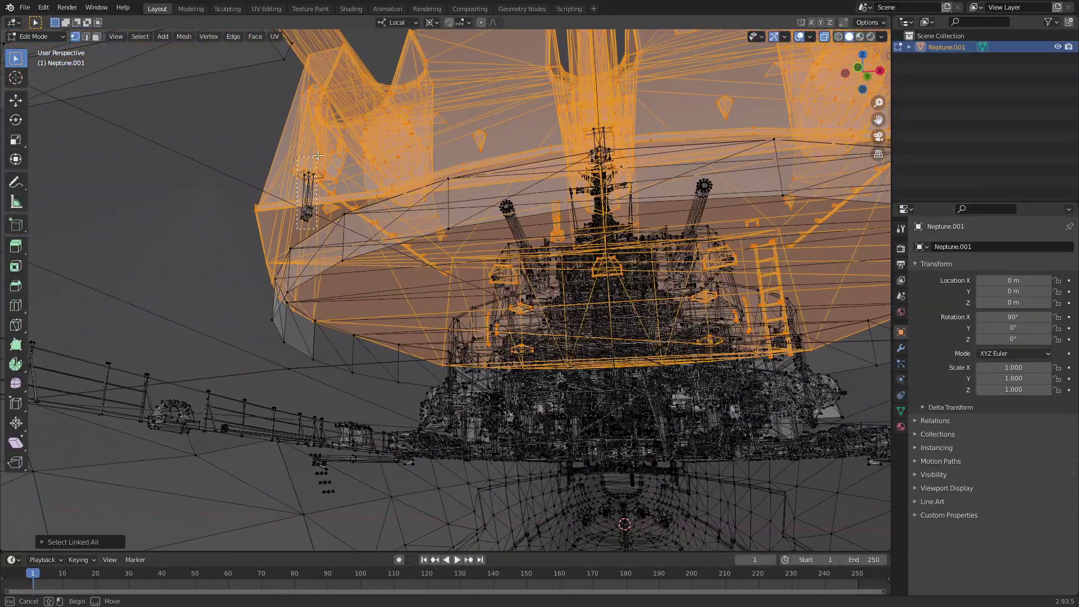
pyautogui.moveTo(313, 157); pyautogui.dragTo(369, 161, button='middle')
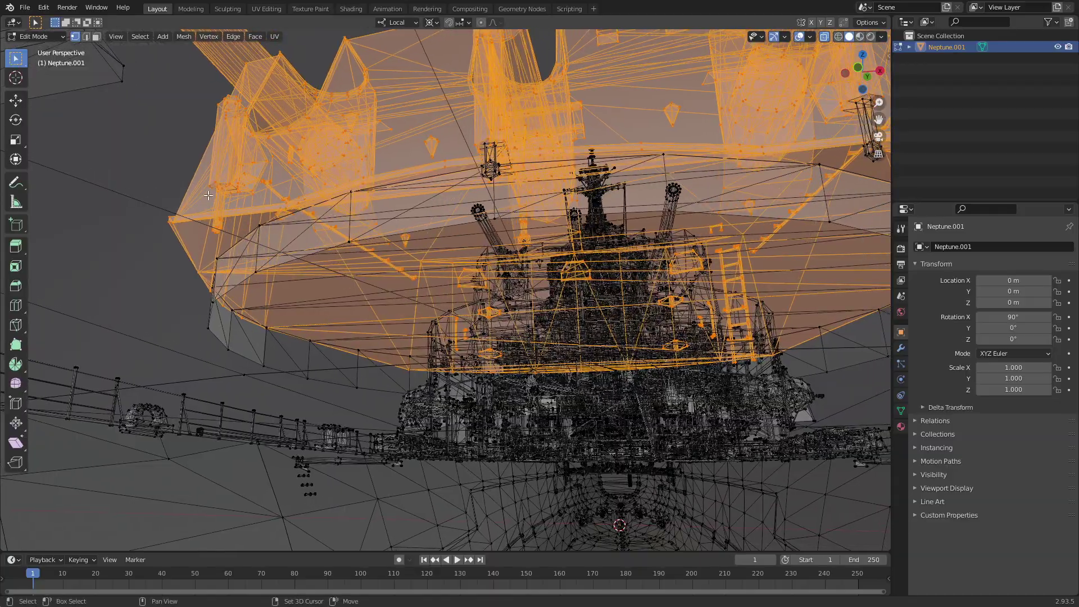
pyautogui.moveTo(200, 166); pyautogui.dragTo(313, 165, button='middle')
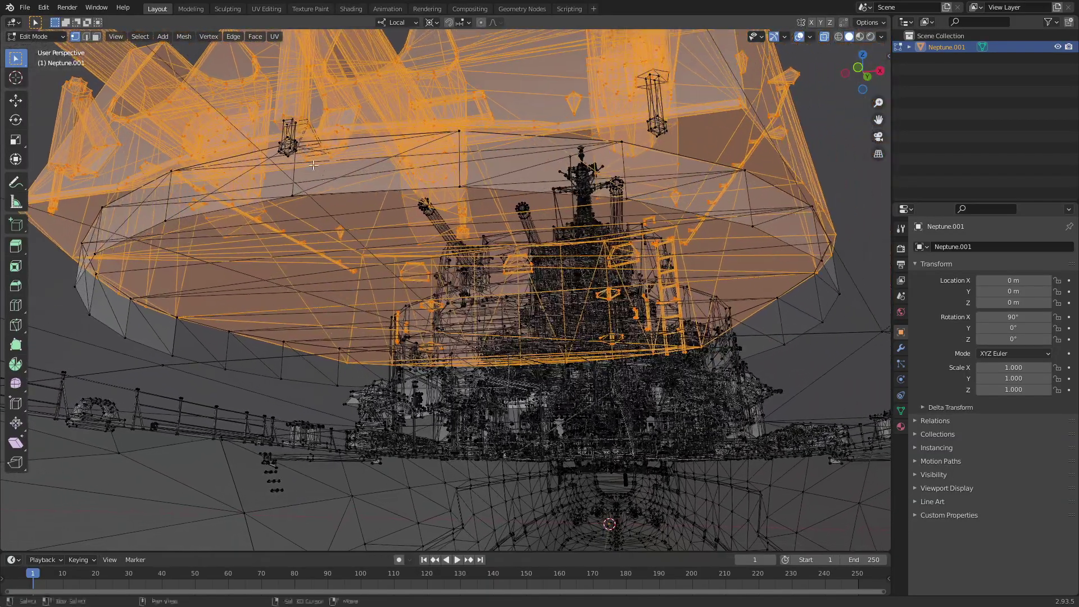
pyautogui.moveTo(410, 146); pyautogui.dragTo(407, 122, button='middle')
# Box-select the lantern parts and small triangles to add them to the turret selection
pyautogui.press('l')
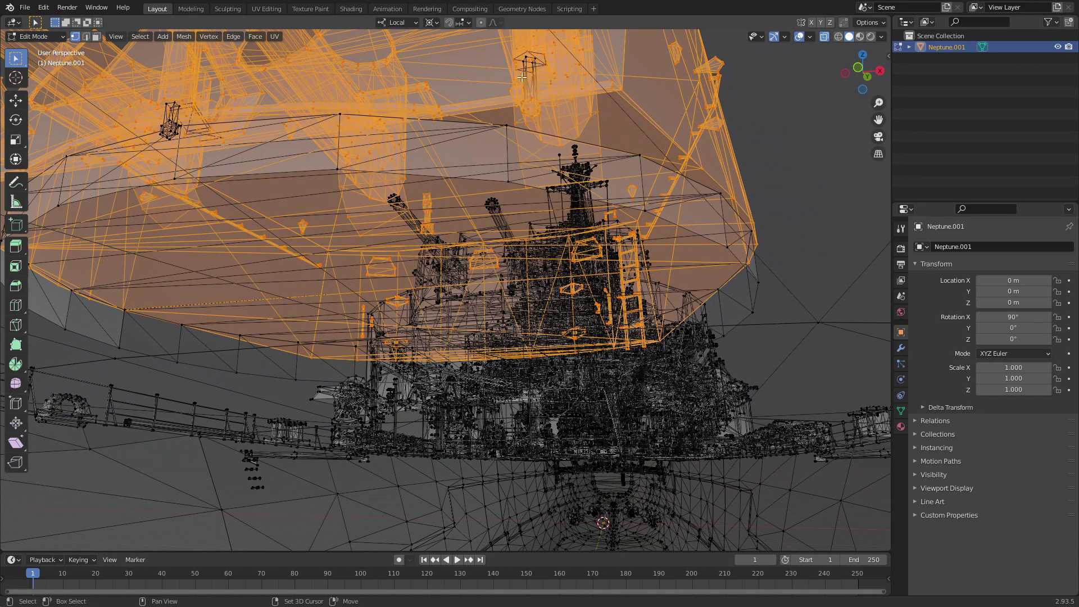
pyautogui.moveTo(505, 76); pyautogui.dragTo(579, 34)
pyautogui.moveTo(580, 35); pyautogui.dragTo(380, 145, button='middle')
pyautogui.scroll(3, 381, 145)
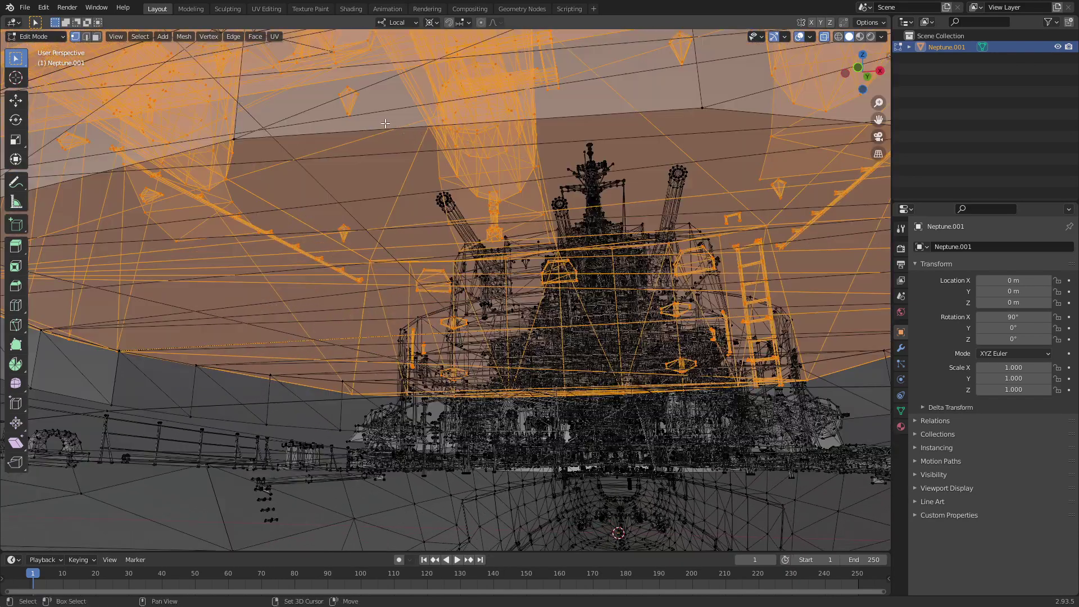
pyautogui.scroll(2, 381, 146)
pyautogui.press('b')
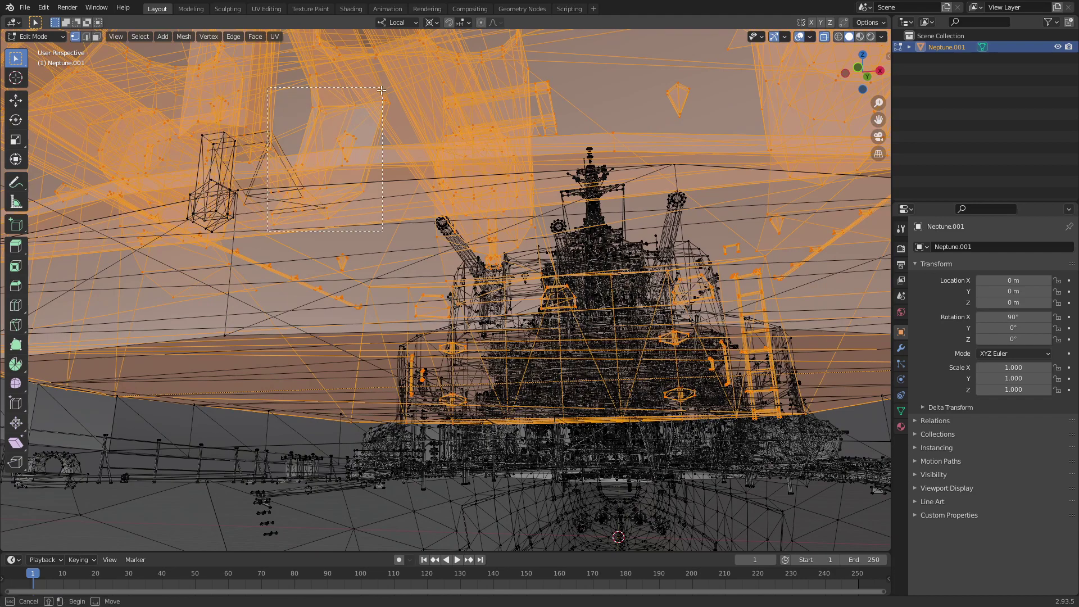
pyautogui.moveTo(382, 89); pyautogui.dragTo(381, 90)
pyautogui.press('b')
pyautogui.moveTo(196, 135); pyautogui.dragTo(249, 173)
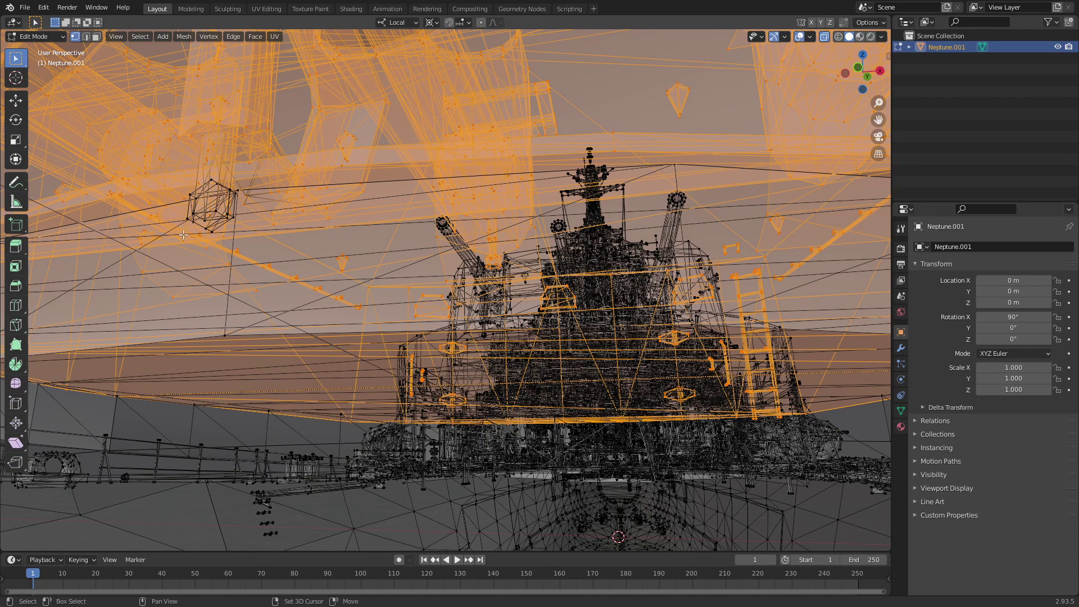
pyautogui.press('b')
pyautogui.moveTo(181, 239); pyautogui.dragTo(234, 147)
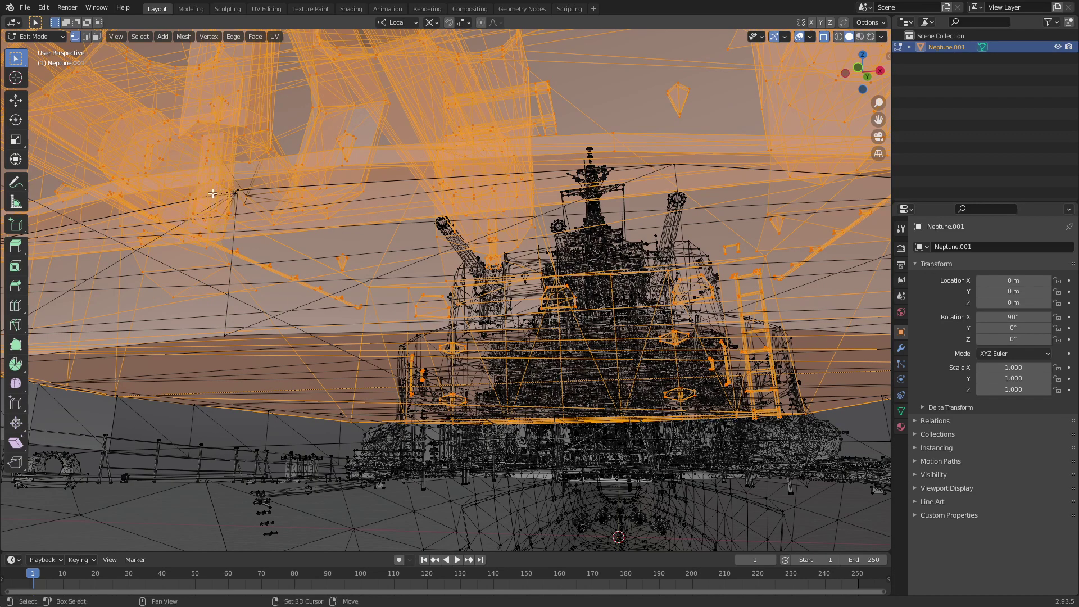
# Extend the selection to all linked geometry and frame the selected turret
pyautogui.scroll(2, 240, 204)
pyautogui.scroll(1, 240, 203)
pyautogui.scroll(2, 240, 204)
pyautogui.moveTo(240, 204); pyautogui.dragTo(240, 202, button='middle')
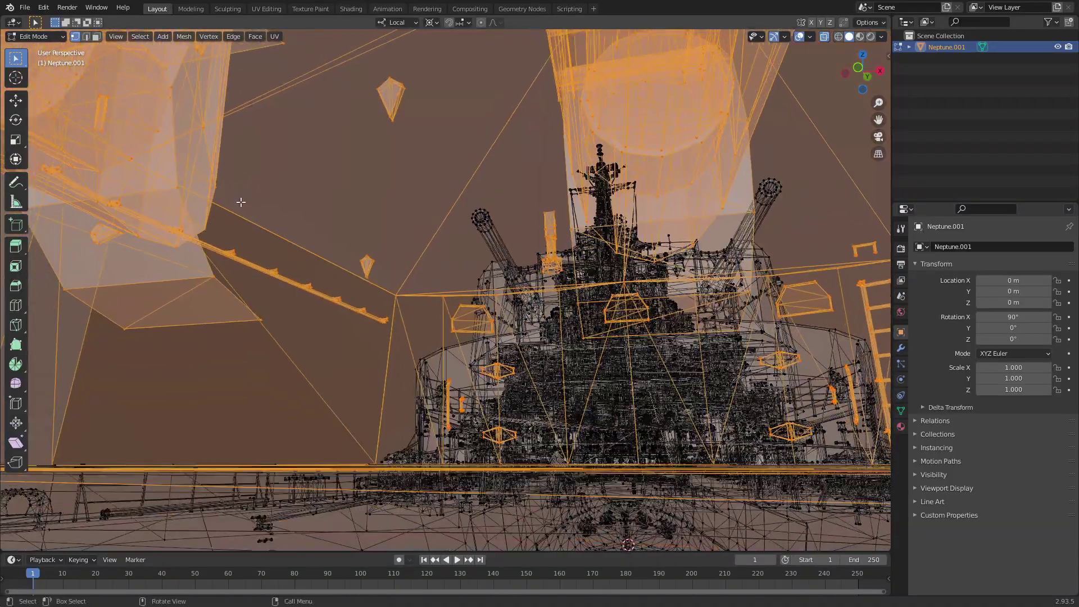
pyautogui.scroll(-2, 256, 188)
pyautogui.keyDown('shift'); pyautogui.moveTo(357, 191); pyautogui.dragTo(291, 229, button='middle'); pyautogui.keyUp('shift')
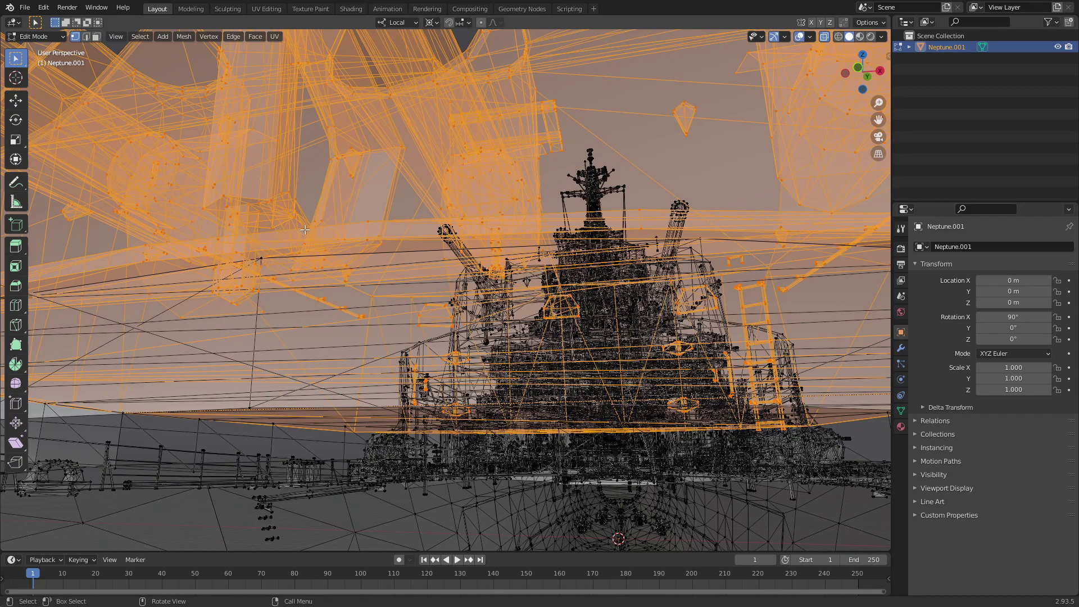
pyautogui.hotkey('ctrl', 'l')
pyautogui.press('KP_Decimal')
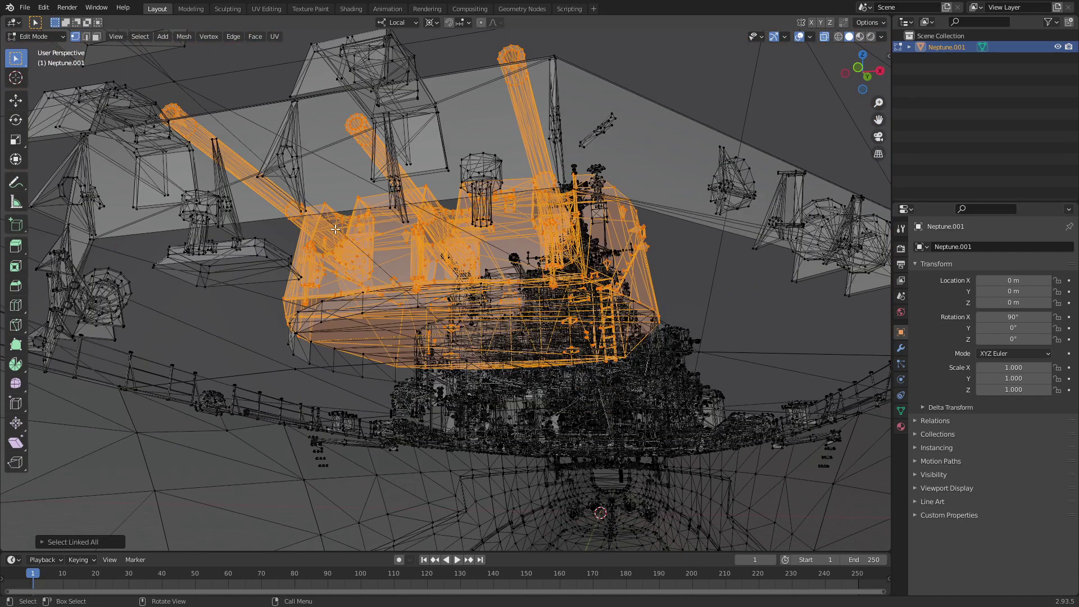
pyautogui.moveTo(336, 229)
pyautogui.mouseDown(button='middle')
pyautogui.moveTo(446, 214)
pyautogui.moveTo(368, 229)
pyautogui.moveTo(336, 286)
pyautogui.moveTo(370, 236)
pyautogui.moveTo(365, 224)
pyautogui.moveTo(511, 260)
pyautogui.moveTo(489, 260)
pyautogui.moveTo(434, 340)
pyautogui.moveTo(471, 243)
pyautogui.mouseUp(button='middle')
# Separate the selected turret into its own object, Neptune.002
pyautogui.press('p')
pyautogui.click(493, 263)
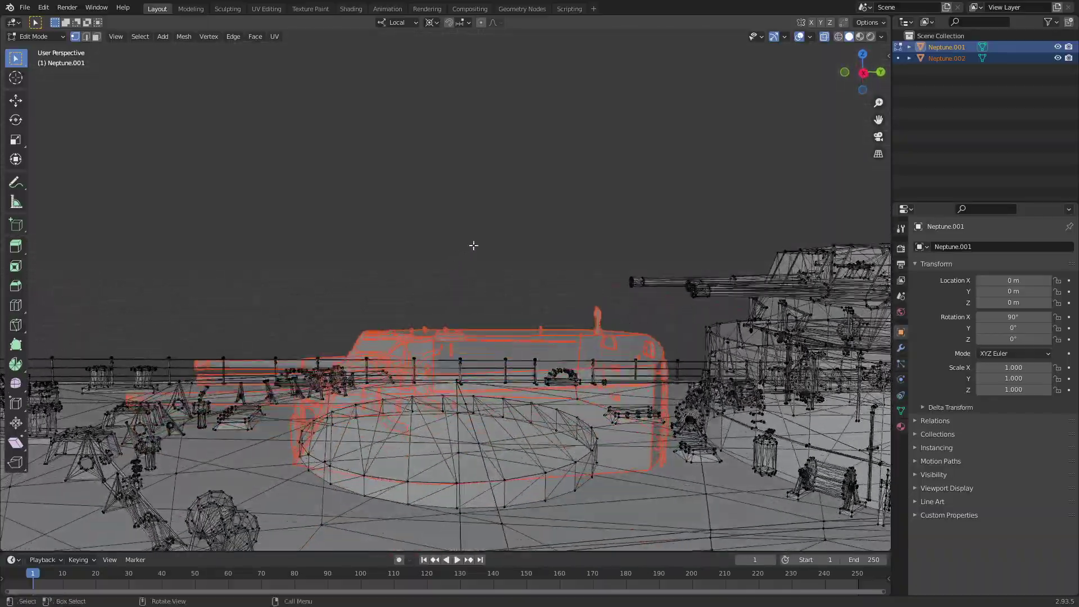
pyautogui.click(863, 76)
pyautogui.scroll(4, 534, 370)
pyautogui.scroll(4, 429, 320)
pyautogui.scroll(4, 450, 376)
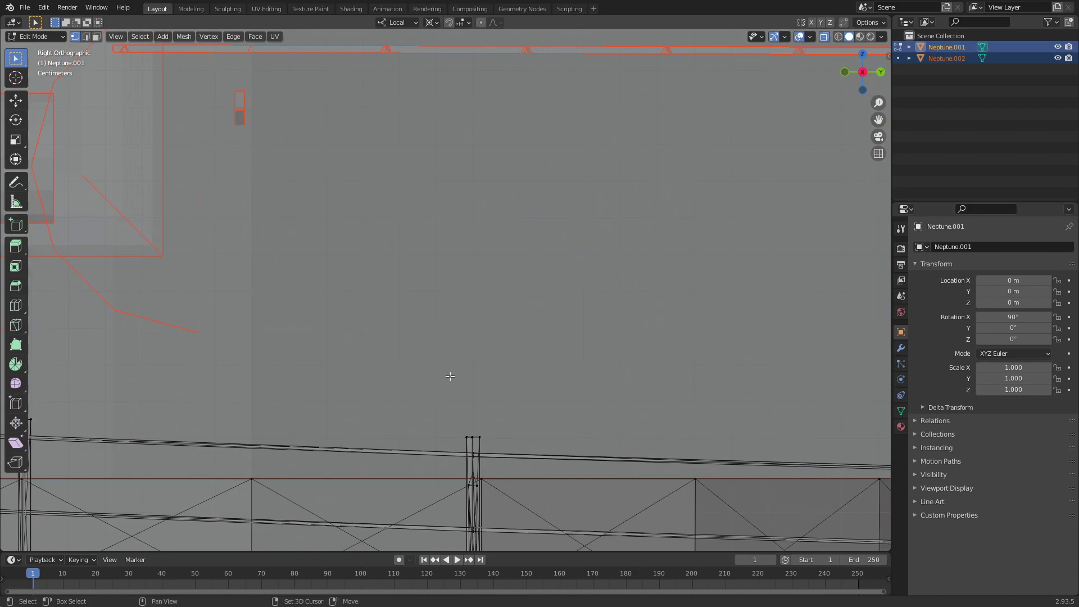
pyautogui.moveTo(450, 376)
pyautogui.keyDown('shift'); pyautogui.mouseDown(button='middle')
pyautogui.moveTo(443, 229)
pyautogui.moveTo(451, 238)
pyautogui.mouseUp(button='middle'); pyautogui.keyUp('shift')
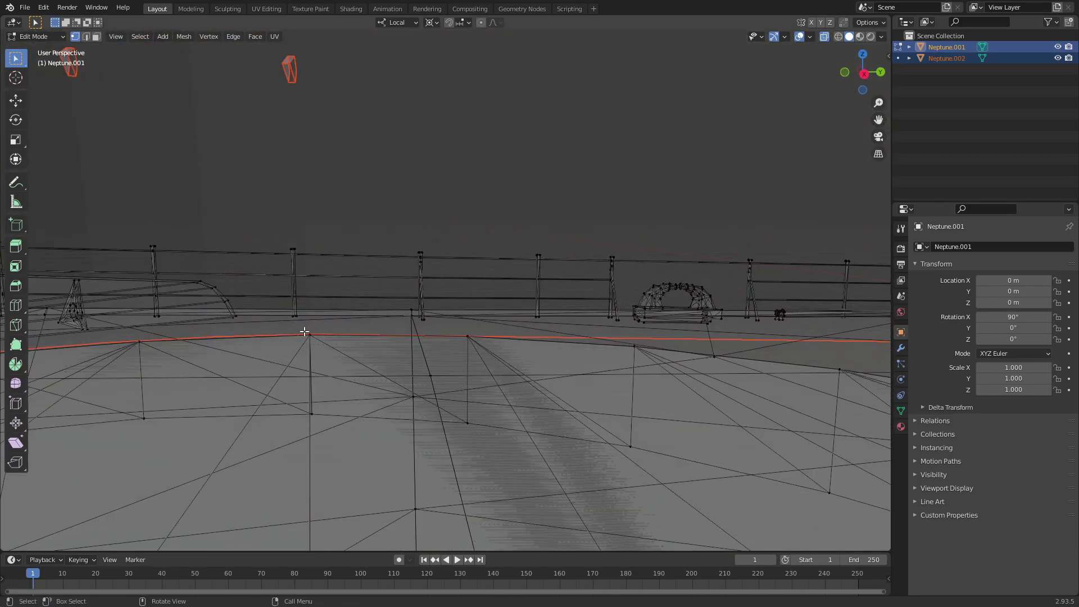
pyautogui.moveTo(318, 331); pyautogui.dragTo(464, 366, button='middle')
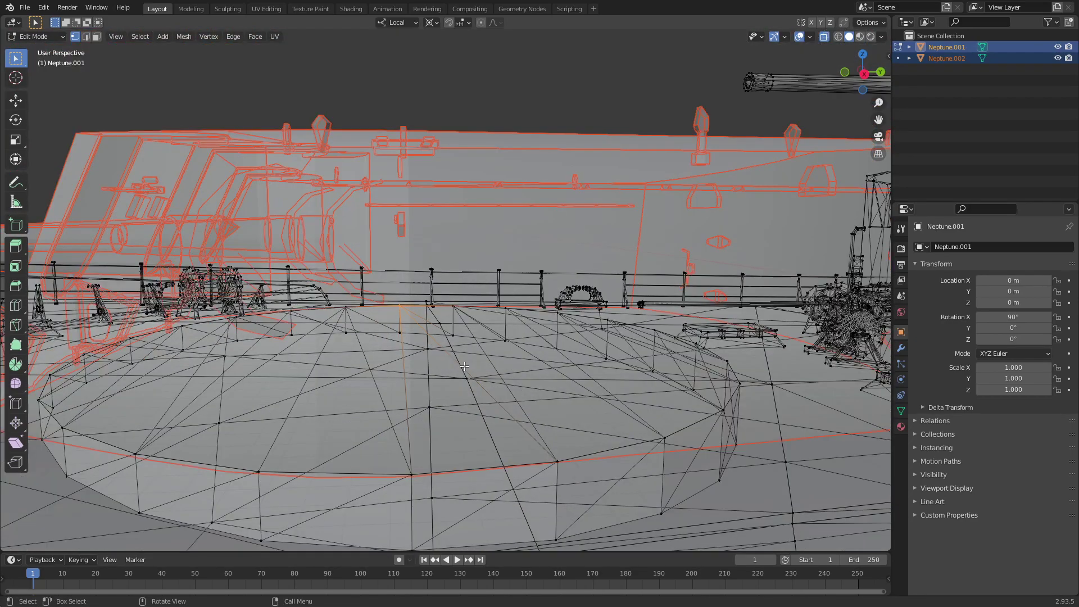
# Snap the 3D cursor to a turret base edge, set its X to 0 m, and return to Object Mode
pyautogui.keyDown('shift'); pyautogui.click(409, 458); pyautogui.keyUp('shift')
pyautogui.hotkey('shift', 's')
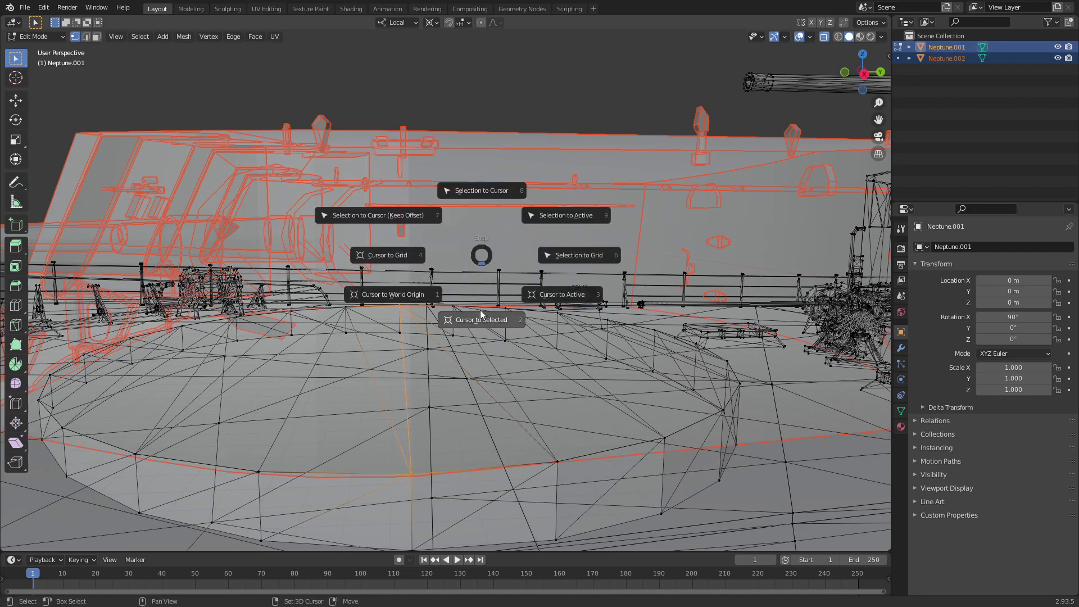
pyautogui.click(481, 325)
pyautogui.click(863, 55)
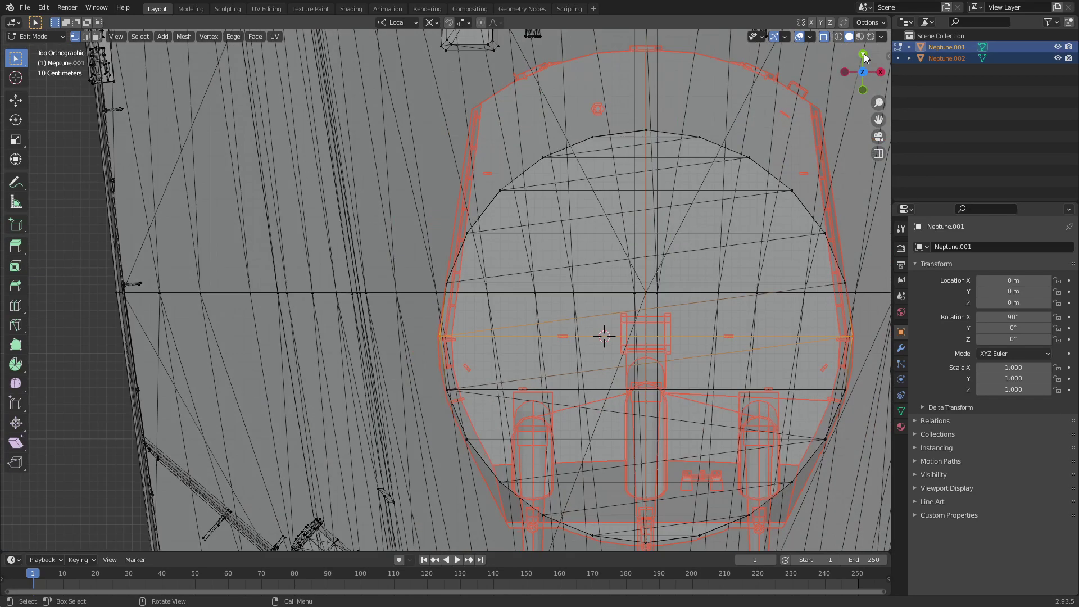
pyautogui.click(889, 56)
pyautogui.click(883, 118)
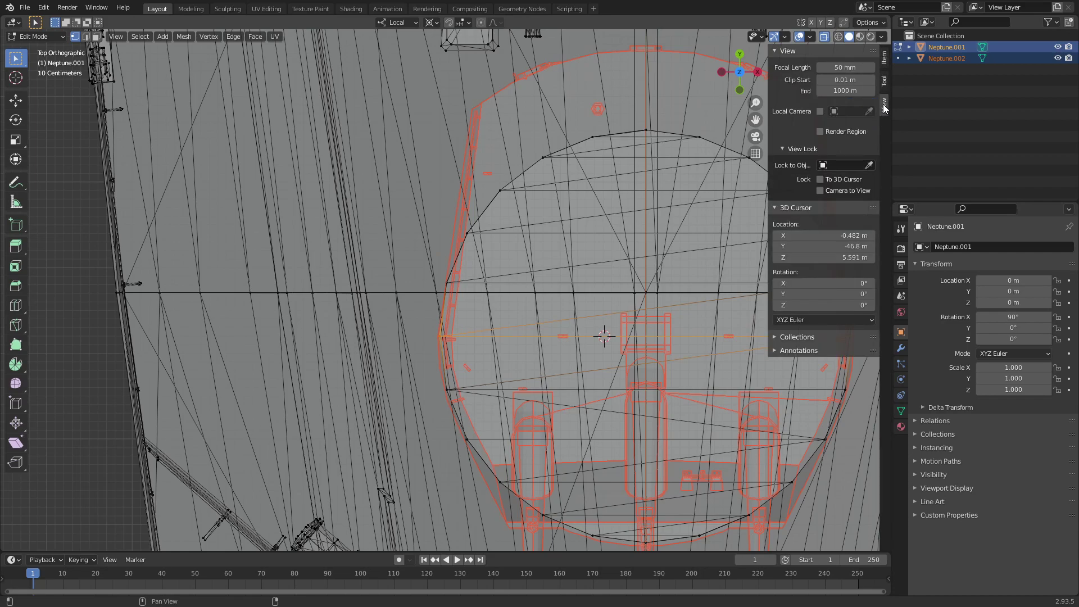
pyautogui.scroll(-1, 597, 324)
pyautogui.keyDown('shift'); pyautogui.moveTo(568, 325); pyautogui.dragTo(474, 249, button='middle'); pyautogui.keyUp('shift')
pyautogui.scroll(2, 474, 248)
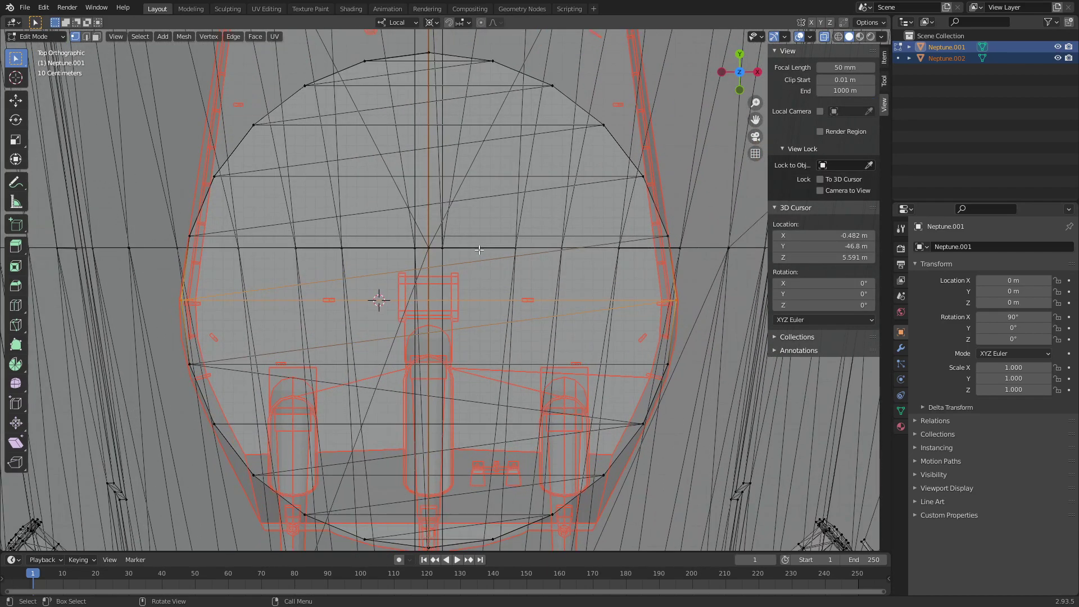
pyautogui.click(848, 235)
pyautogui.write('0')
pyautogui.press('Return')
pyautogui.click(48, 40)
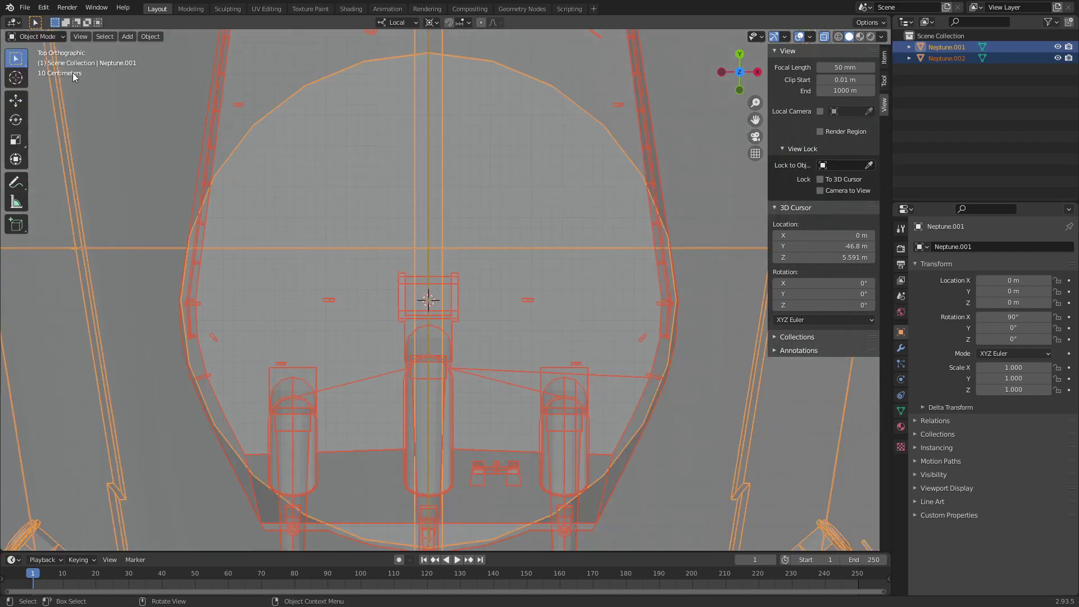
# Set Neptune.002's origin to the 3D cursor at Y -46.803 m, Z 5.591 m
pyautogui.scroll(-4, 360, 210)
pyautogui.click(435, 227)
pyautogui.moveTo(435, 227)
pyautogui.mouseDown(button='middle')
pyautogui.moveTo(547, 262)
pyautogui.moveTo(420, 185)
pyautogui.mouseUp(button='middle')
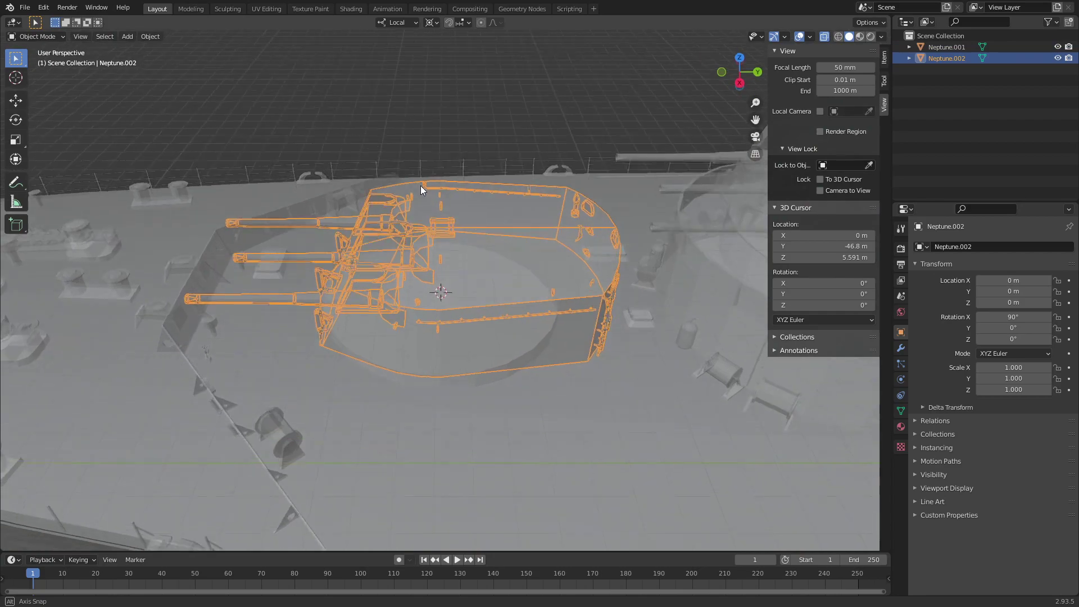
pyautogui.rightClick(419, 106)
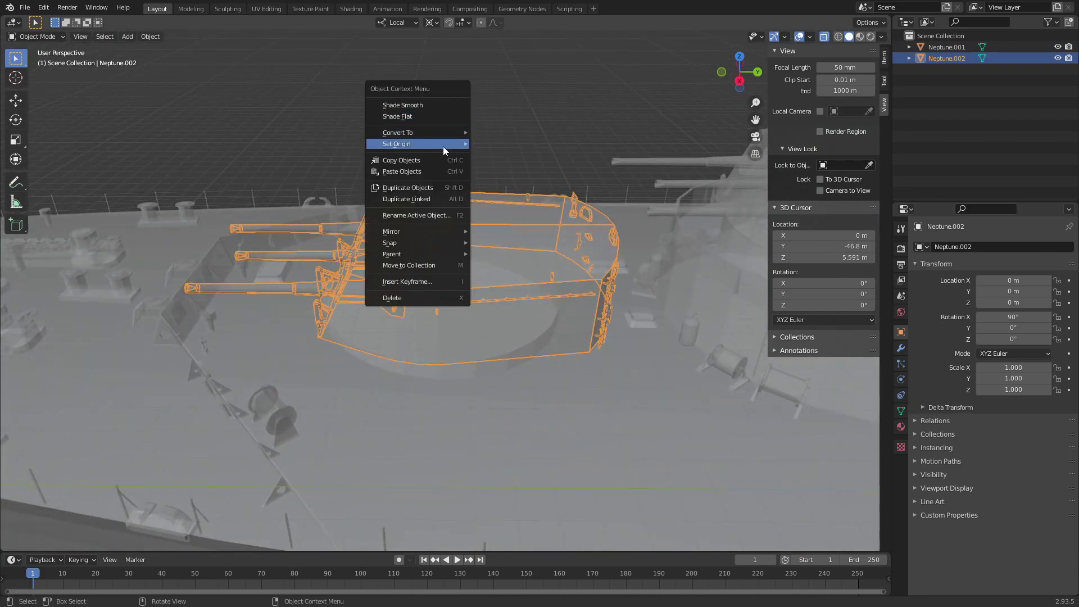
pyautogui.moveTo(397, 143)
pyautogui.click(510, 168)
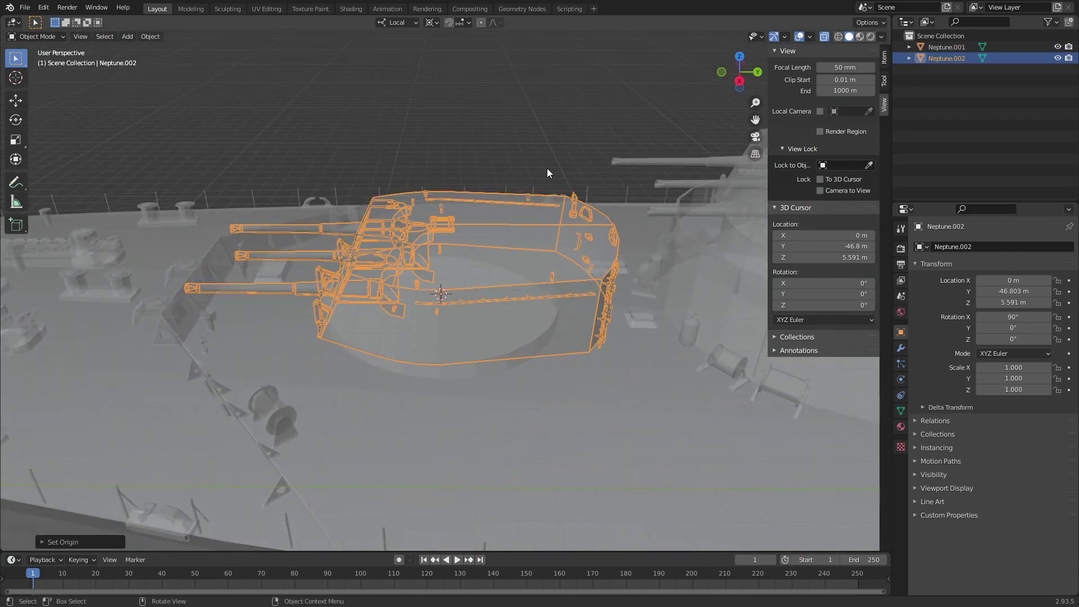
pyautogui.click(739, 80)
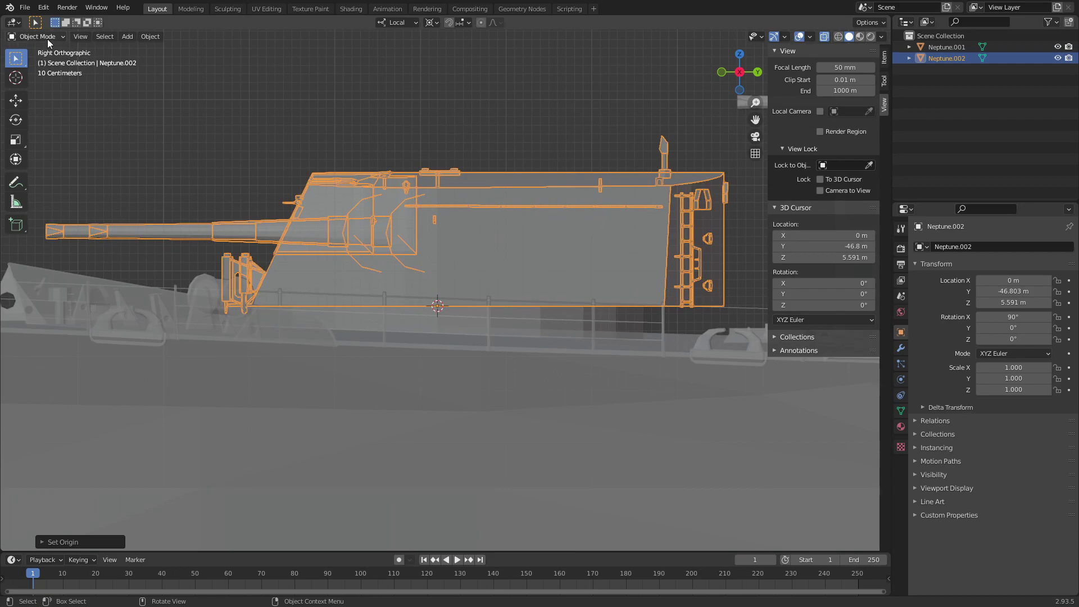
pyautogui.click(47, 39)
# In Edit Mode, select both outer gun barrels with box selections and linked selection
pyautogui.click(39, 59)
pyautogui.keyDown('shift'); pyautogui.moveTo(45, 253); pyautogui.dragTo(286, 275, button='middle'); pyautogui.keyUp('shift')
pyautogui.scroll(1, 287, 276)
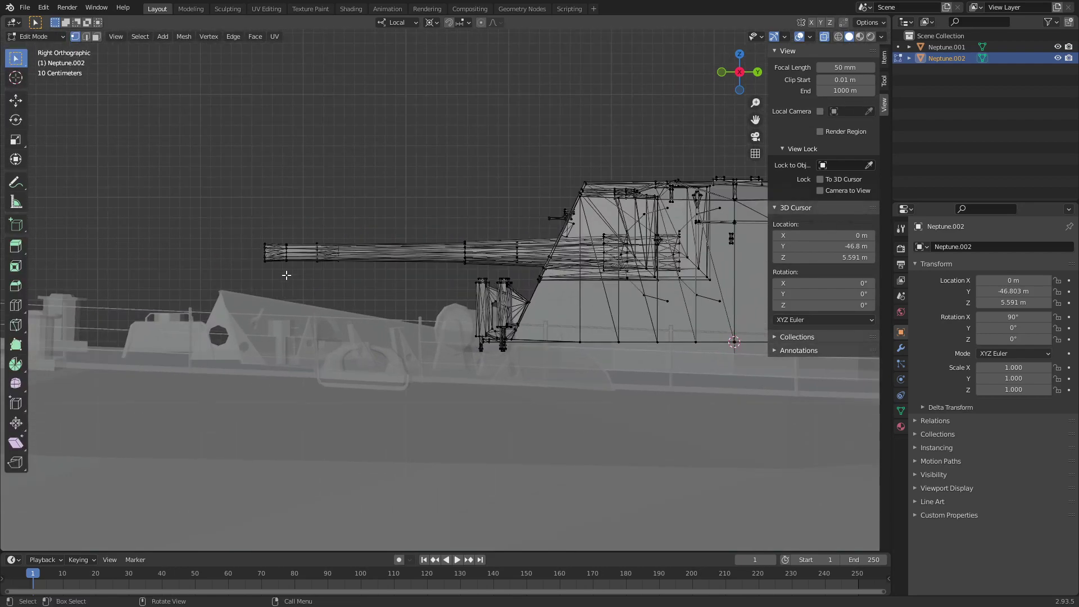
pyautogui.scroll(1, 286, 276)
pyautogui.moveTo(180, 273); pyautogui.dragTo(264, 188)
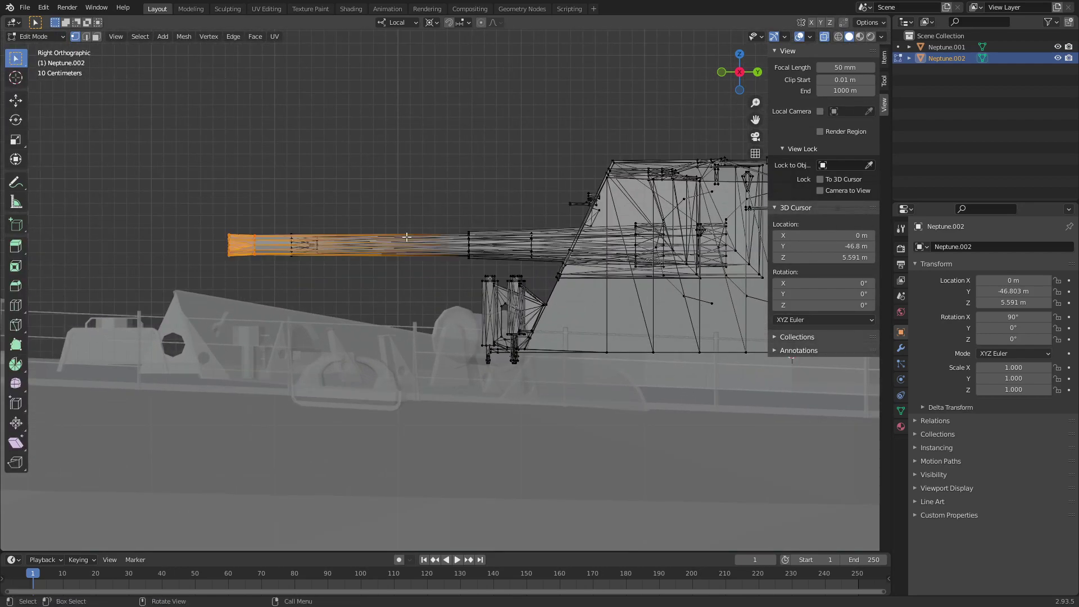
pyautogui.keyDown('shift'); pyautogui.moveTo(458, 264); pyautogui.dragTo(482, 207); pyautogui.keyUp('shift')
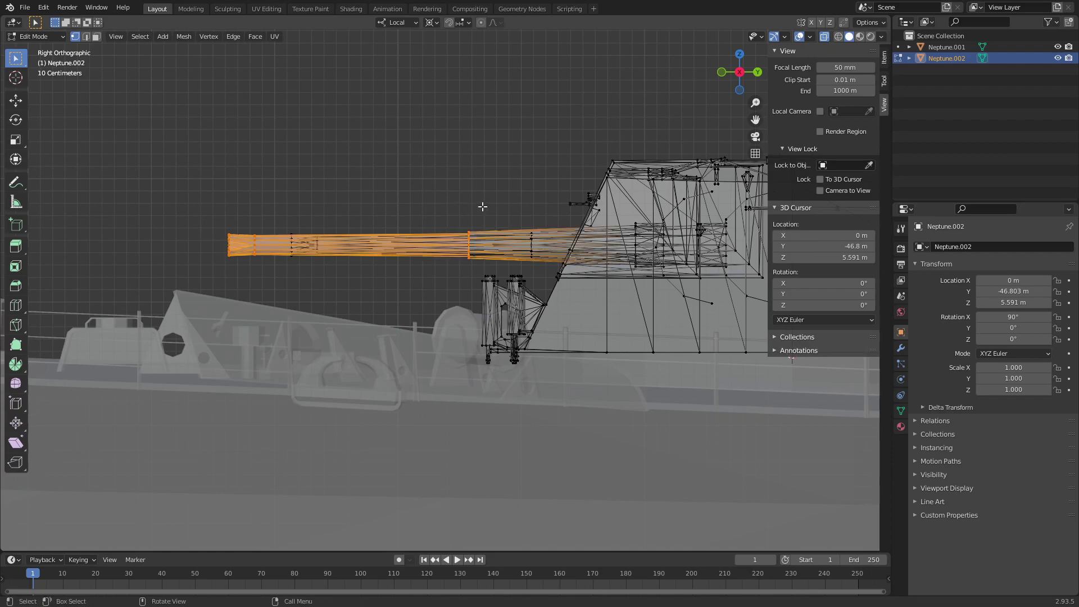
pyautogui.hotkey('ctrl', 'l')
pyautogui.scroll(2, 37, 288)
pyautogui.scroll(2, 37, 288)
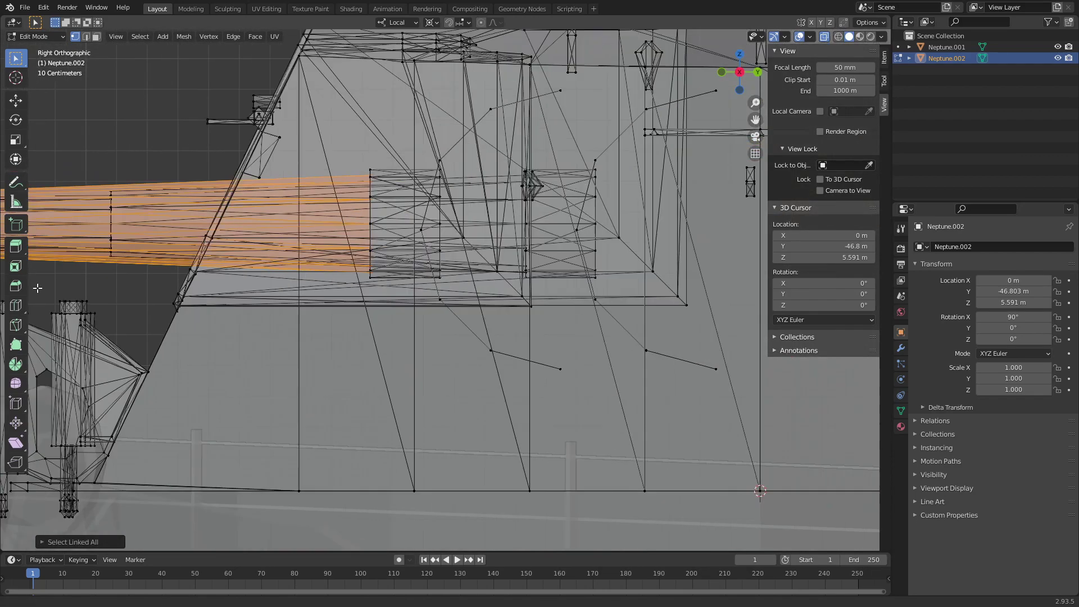
pyautogui.keyDown('shift'); pyautogui.moveTo(258, 237); pyautogui.dragTo(172, 234, button='middle'); pyautogui.keyUp('shift')
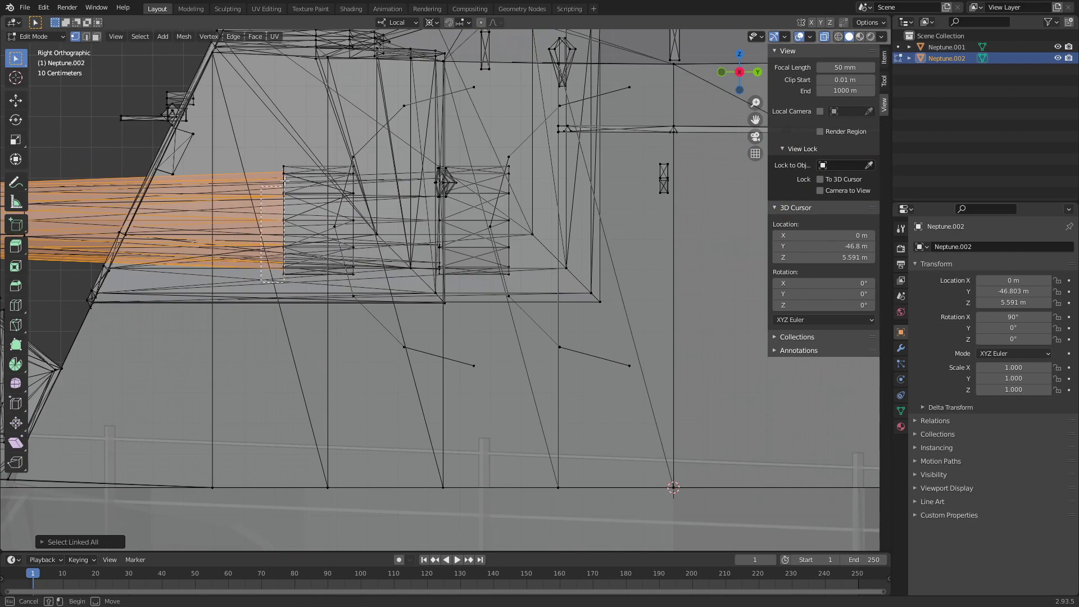
pyautogui.keyDown('shift'); pyautogui.moveTo(260, 281); pyautogui.dragTo(289, 156); pyautogui.keyUp('shift')
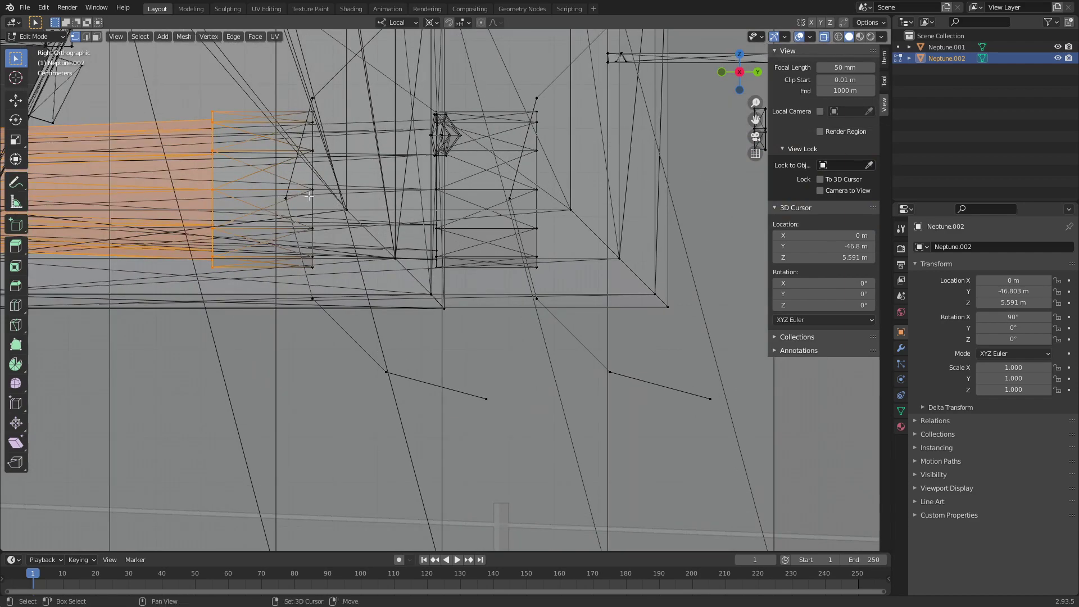
pyautogui.hotkey('ctrl', 'l')
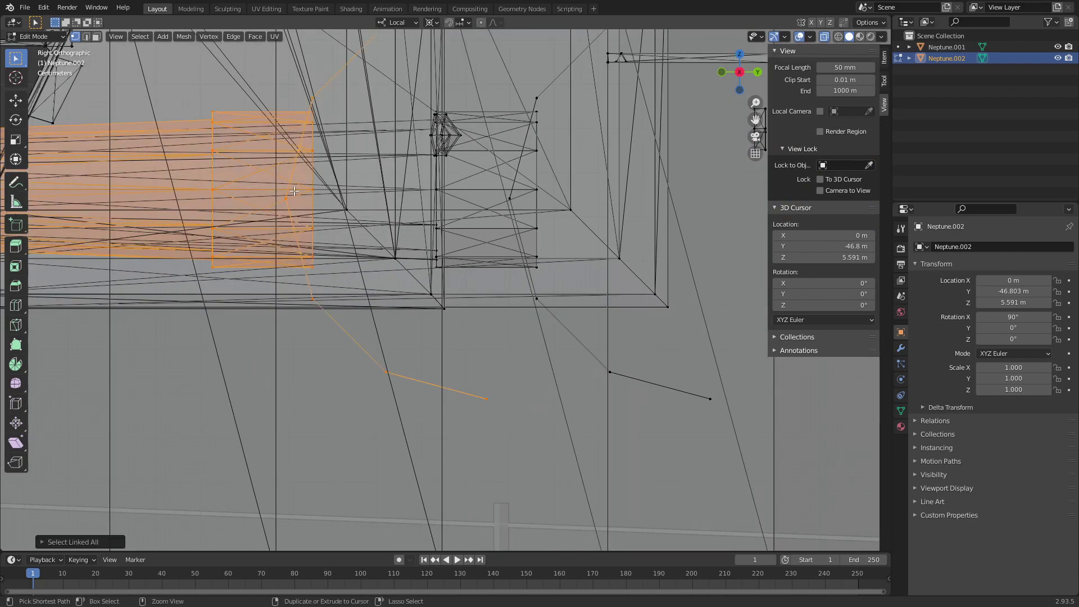
# Turn off X-ray and separate the selected outer barrels into a new object, Neptune.003
pyautogui.scroll(-3, 294, 191)
pyautogui.scroll(-2, 326, 197)
pyautogui.moveTo(325, 197)
pyautogui.mouseDown(button='middle')
pyautogui.moveTo(383, 223)
pyautogui.moveTo(434, 209)
pyautogui.mouseUp(button='middle')
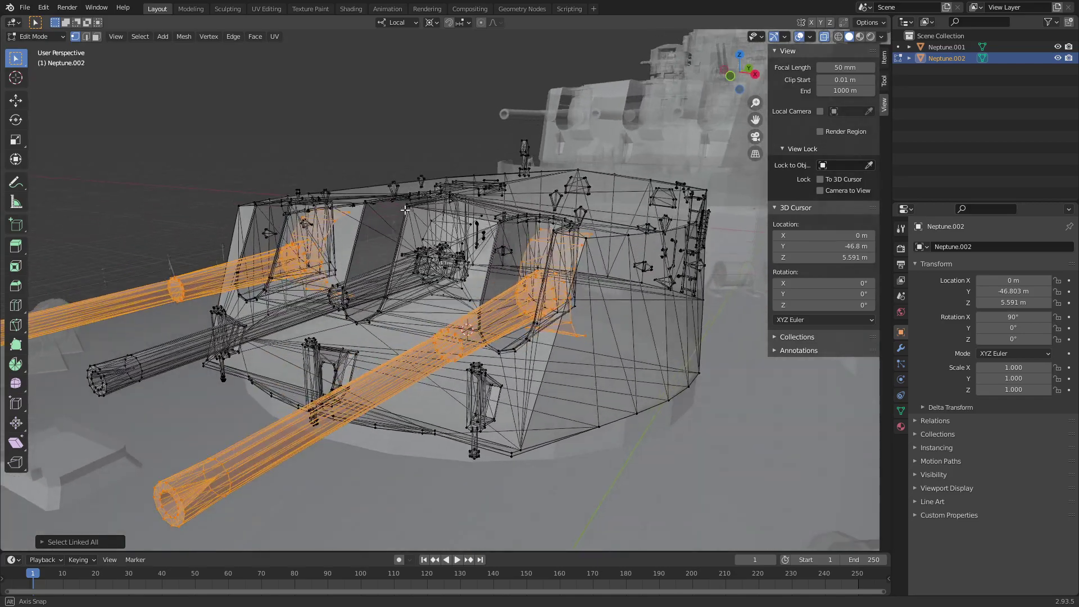
pyautogui.moveTo(434, 209)
pyautogui.mouseDown(button='middle')
pyautogui.moveTo(540, 186)
pyautogui.moveTo(506, 169)
pyautogui.moveTo(505, 202)
pyautogui.moveTo(393, 253)
pyautogui.mouseUp(button='middle')
pyautogui.click(824, 36)
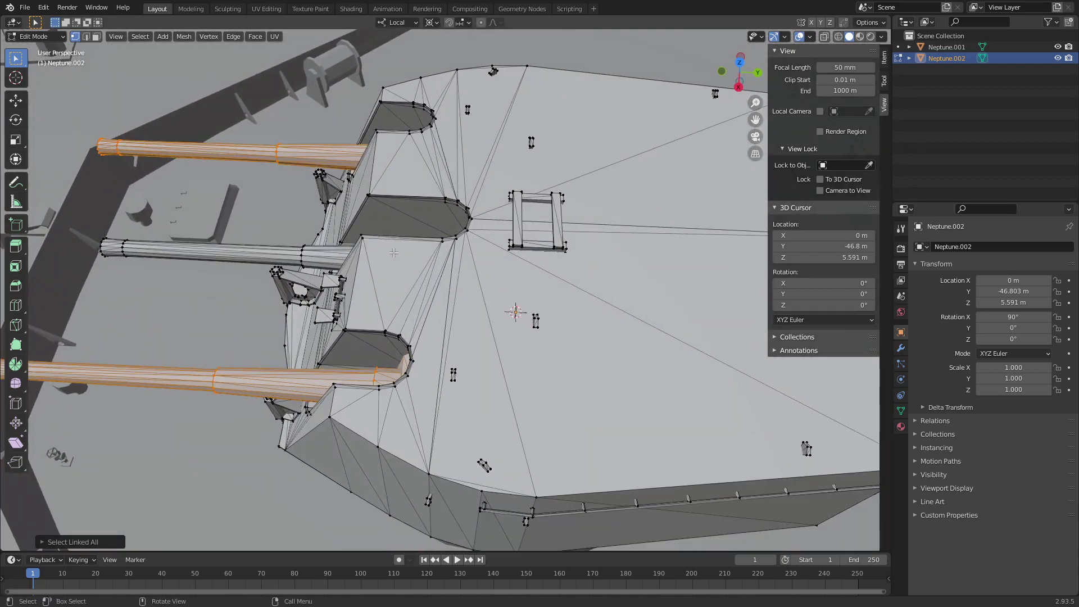
pyautogui.press('p')
pyautogui.click(394, 251)
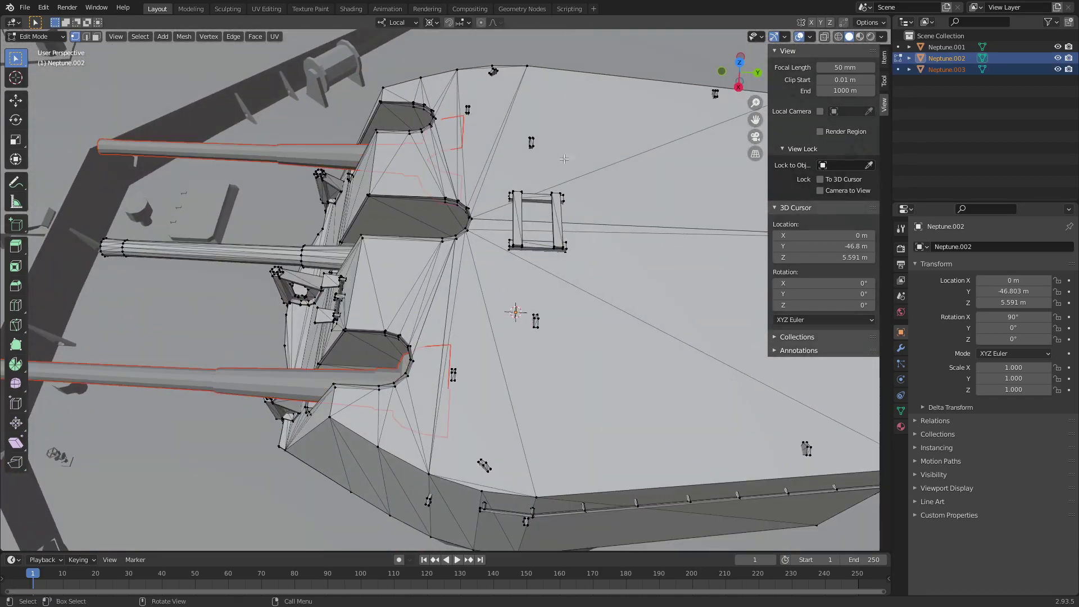
# In side view with X-ray on, box-select the middle barrel and its linked geometry
pyautogui.click(737, 87)
pyautogui.click(823, 37)
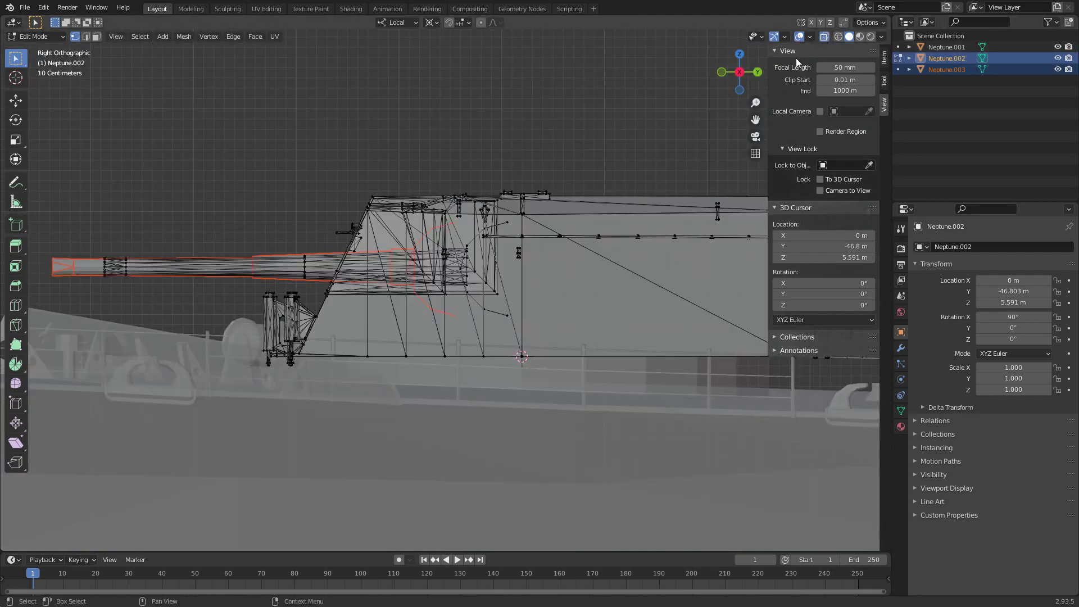
pyautogui.scroll(3, 393, 253)
pyautogui.keyDown('shift'); pyautogui.moveTo(225, 280); pyautogui.dragTo(374, 299, button='middle'); pyautogui.keyUp('shift')
pyautogui.moveTo(341, 323); pyautogui.dragTo(462, 223)
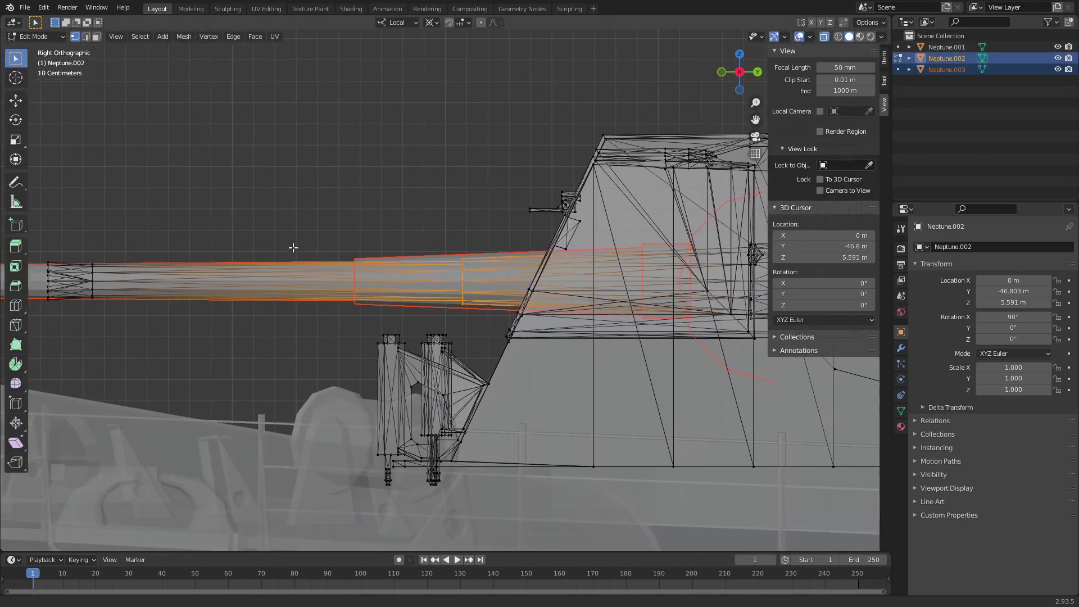
pyautogui.keyDown('shift'); pyautogui.moveTo(463, 222); pyautogui.dragTo(265, 337, button='middle'); pyautogui.keyUp('shift')
pyautogui.hotkey('ctrl', 'l')
# Add the middle barrel's inner-end vertices and extend to all linked geometry
pyautogui.moveTo(569, 253)
pyautogui.keyDown('shift'); pyautogui.mouseDown(button='middle')
pyautogui.moveTo(449, 243)
pyautogui.moveTo(307, 289)
pyautogui.mouseUp(button='middle'); pyautogui.keyUp('shift')
pyautogui.scroll(3, 449, 243)
pyautogui.moveTo(444, 311); pyautogui.dragTo(467, 257)
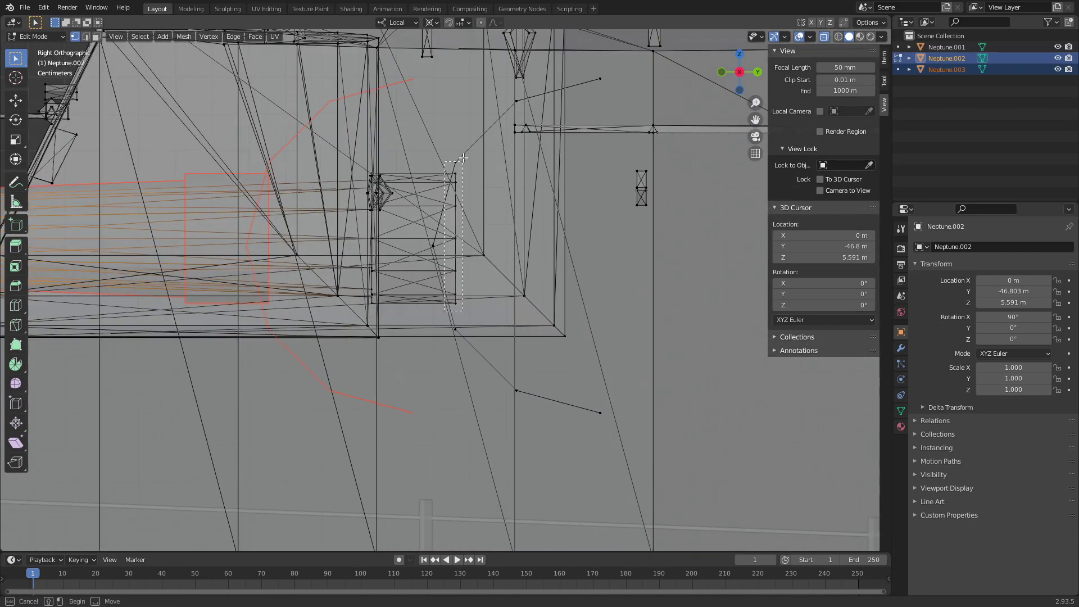
pyautogui.moveTo(463, 158); pyautogui.dragTo(463, 159)
pyautogui.moveTo(454, 226); pyautogui.dragTo(390, 229)
pyautogui.hotkey('ctrl', 'l')
# Separate the middle barrel into Neptune.004 and return to Object Mode
pyautogui.scroll(-4, 390, 229)
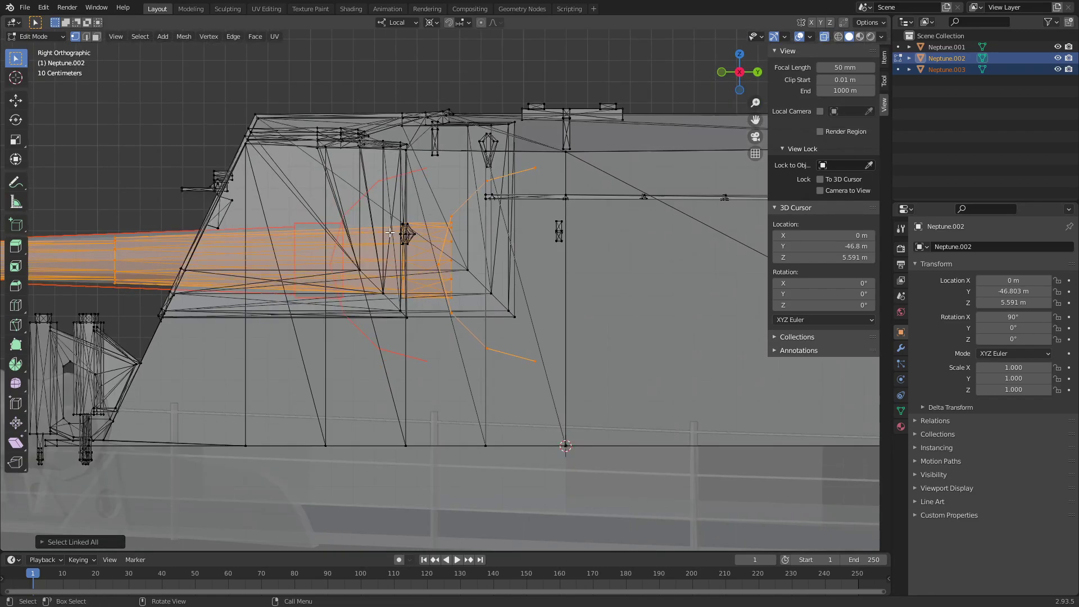
pyautogui.scroll(-2, 390, 233)
pyautogui.press('p')
pyautogui.click(393, 234)
pyautogui.moveTo(393, 235); pyautogui.dragTo(531, 249, button='middle')
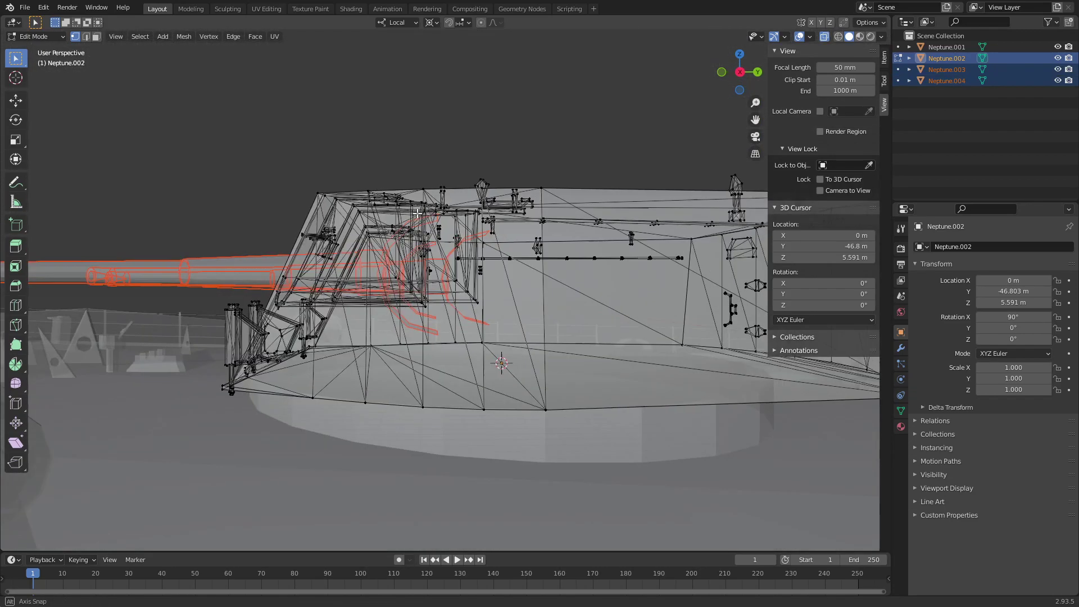
pyautogui.hotkey('ctrl', 'v')
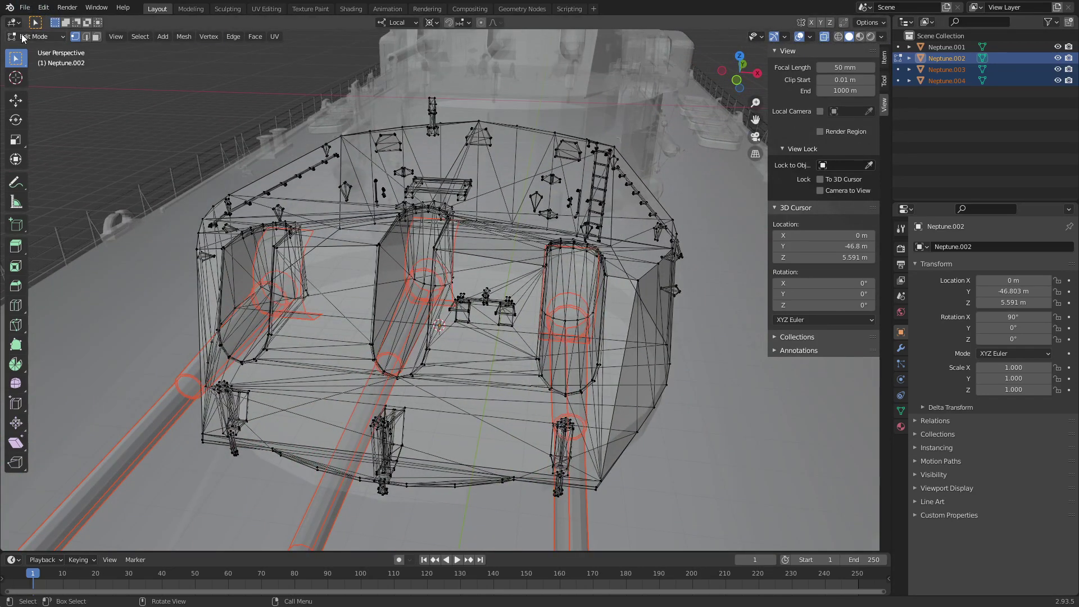
pyautogui.click(23, 37)
pyautogui.click(31, 49)
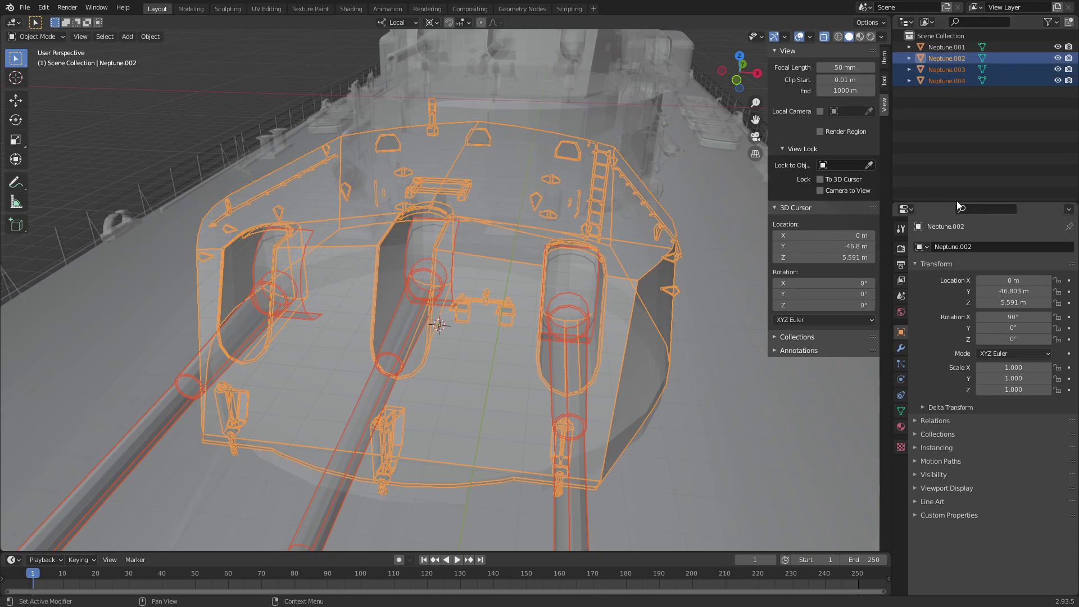
# Rename the turret object Neptune.002 to Main0
pyautogui.click(942, 59)
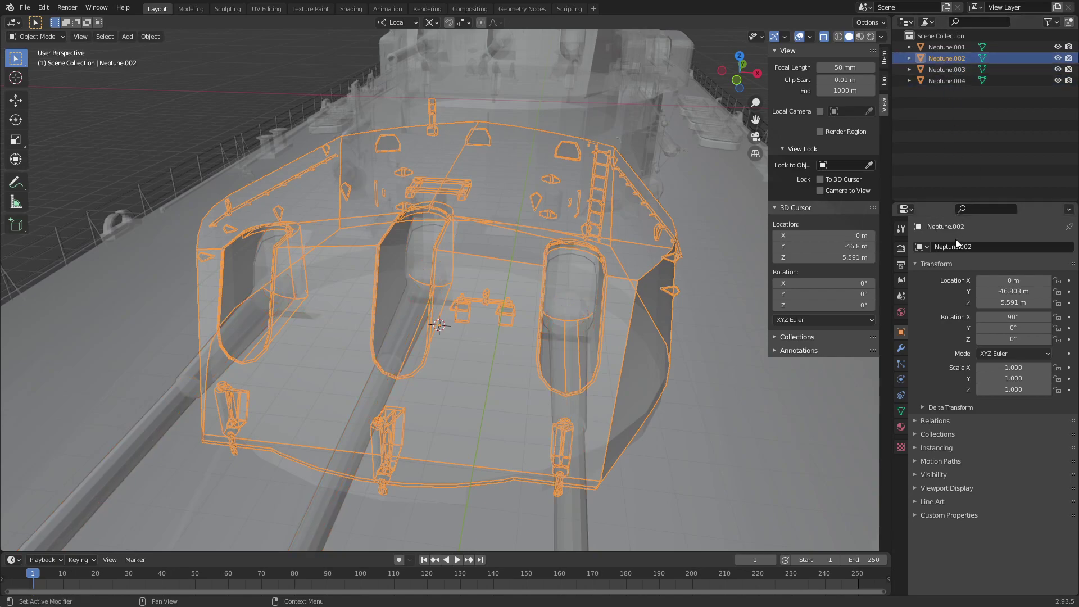
pyautogui.click(963, 248)
pyautogui.write('Main')
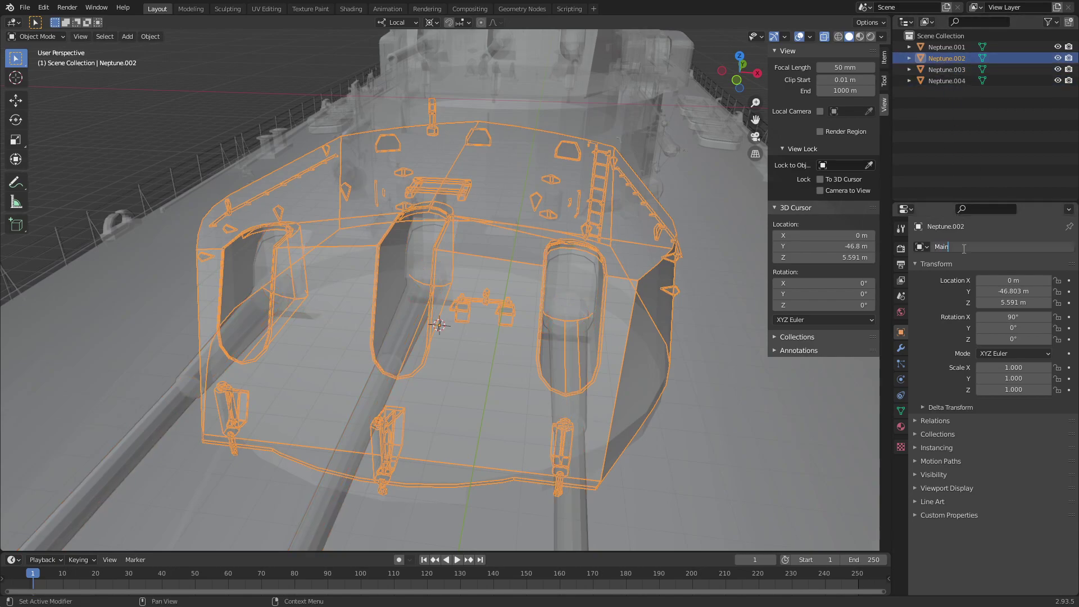
pyautogui.write('0')
pyautogui.press('Return')
# Rename the ship hull object Neptune.001 to Neptune
pyautogui.click(962, 59)
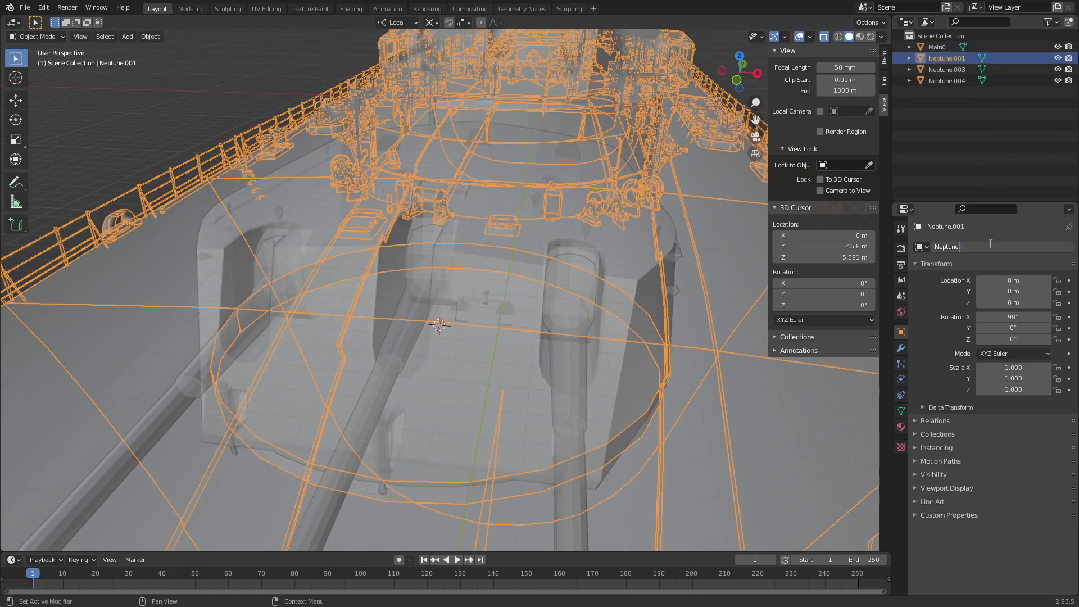
pyautogui.press('Return')
pyautogui.click(949, 69)
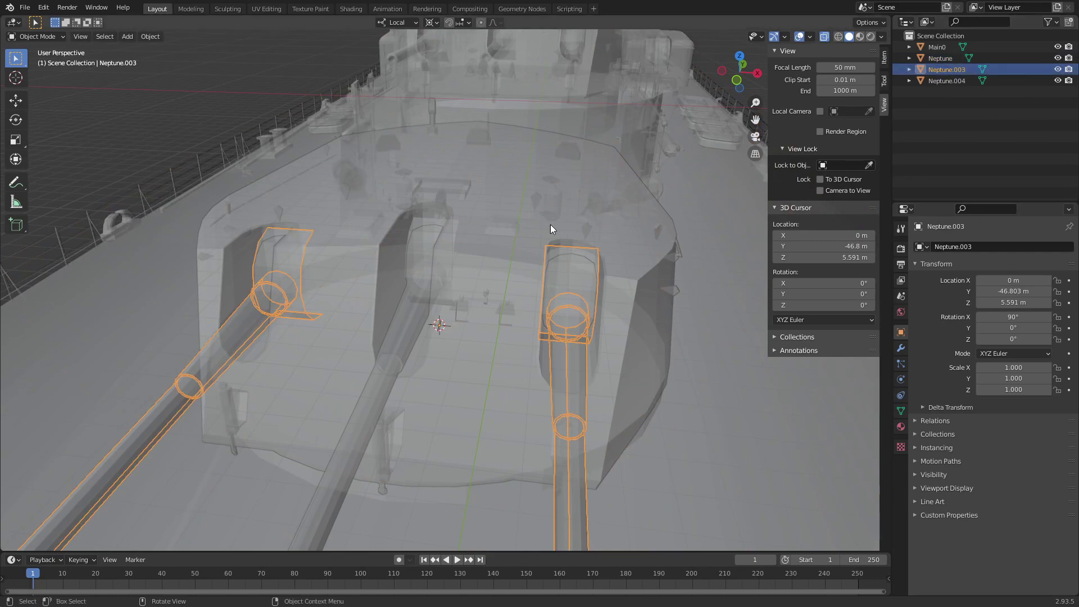
pyautogui.moveTo(551, 225)
pyautogui.mouseDown(button='middle')
pyautogui.moveTo(441, 221)
pyautogui.moveTo(675, 103)
pyautogui.mouseUp(button='middle')
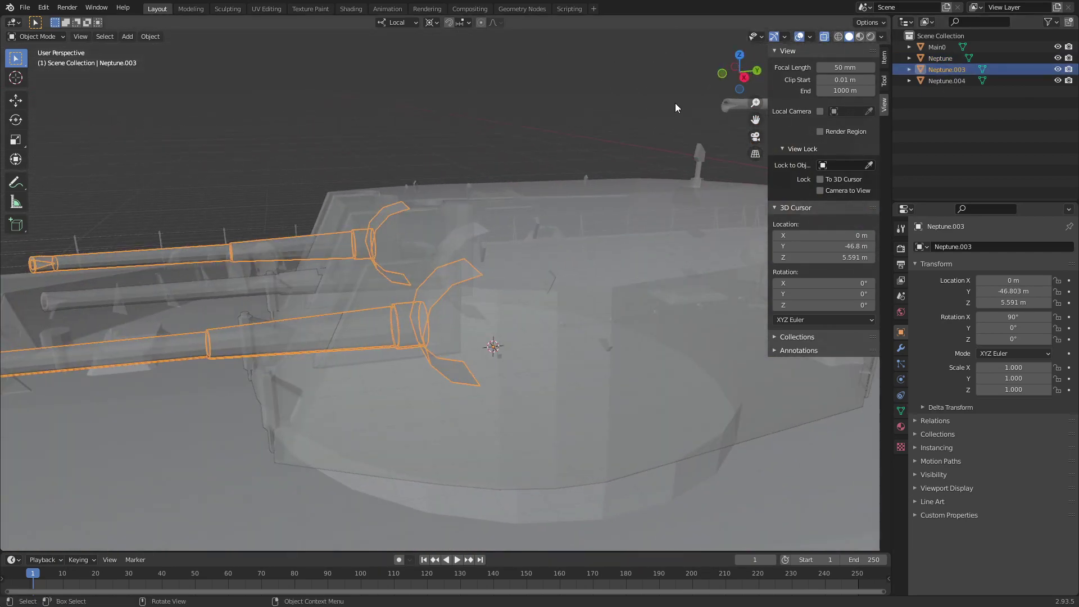
# Snap the 3D cursor to the outer barrels' rear pivot vertices at Y -47.45 m, Z 6.442 m
pyautogui.click(748, 76)
pyautogui.click(52, 36)
pyautogui.click(45, 59)
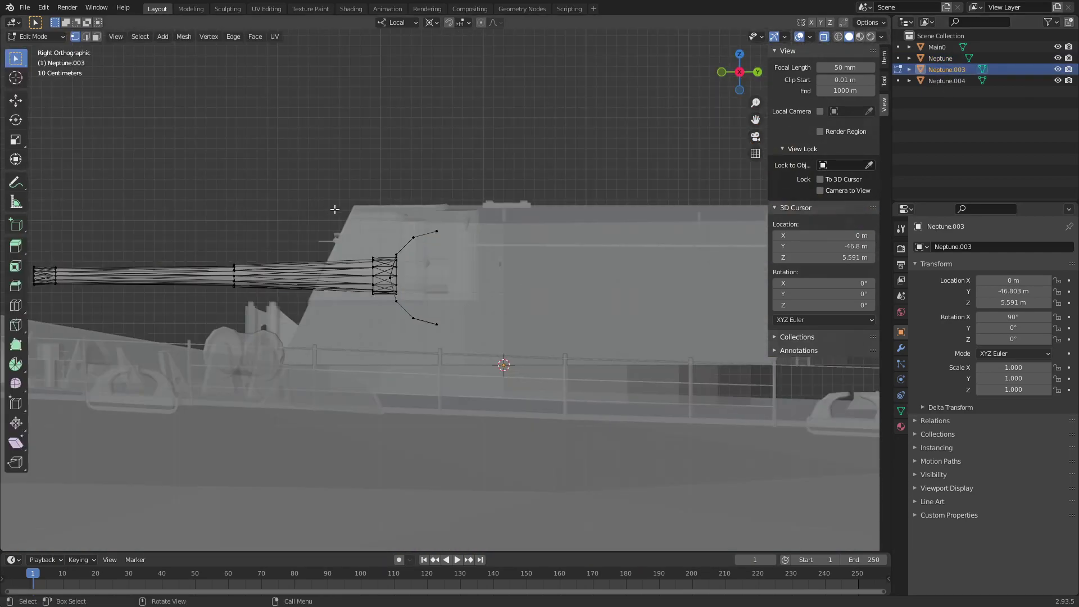
pyautogui.moveTo(428, 335); pyautogui.dragTo(482, 203)
pyautogui.hotkey('shift', 's')
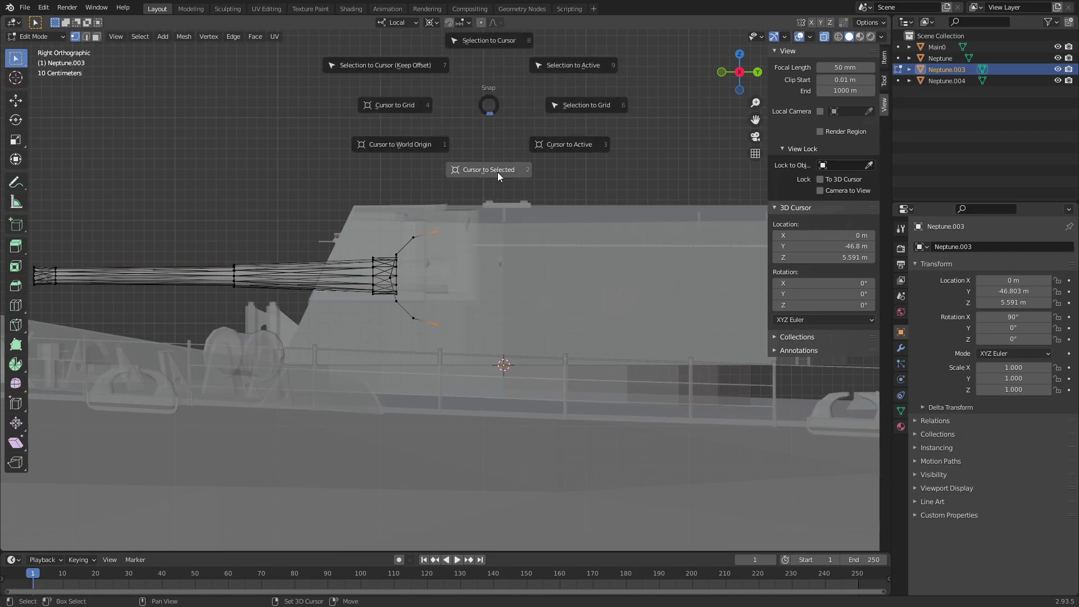
pyautogui.click(497, 172)
pyautogui.click(39, 37)
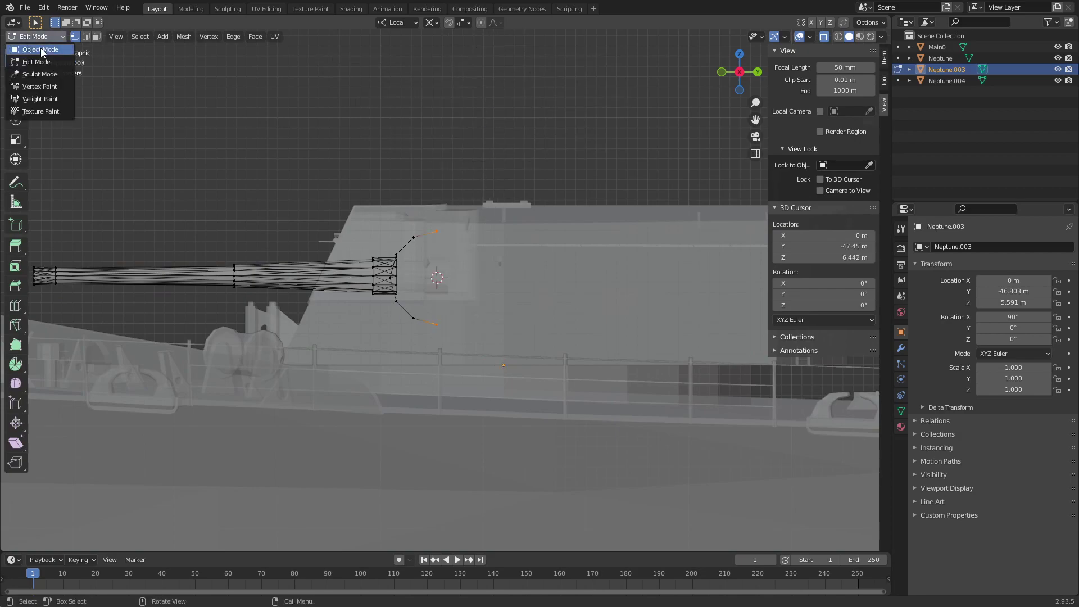
pyautogui.click(40, 49)
pyautogui.moveTo(281, 129)
pyautogui.mouseDown(button='middle')
pyautogui.moveTo(345, 130)
pyautogui.moveTo(345, 150)
pyautogui.moveTo(356, 140)
pyautogui.mouseUp(button='middle')
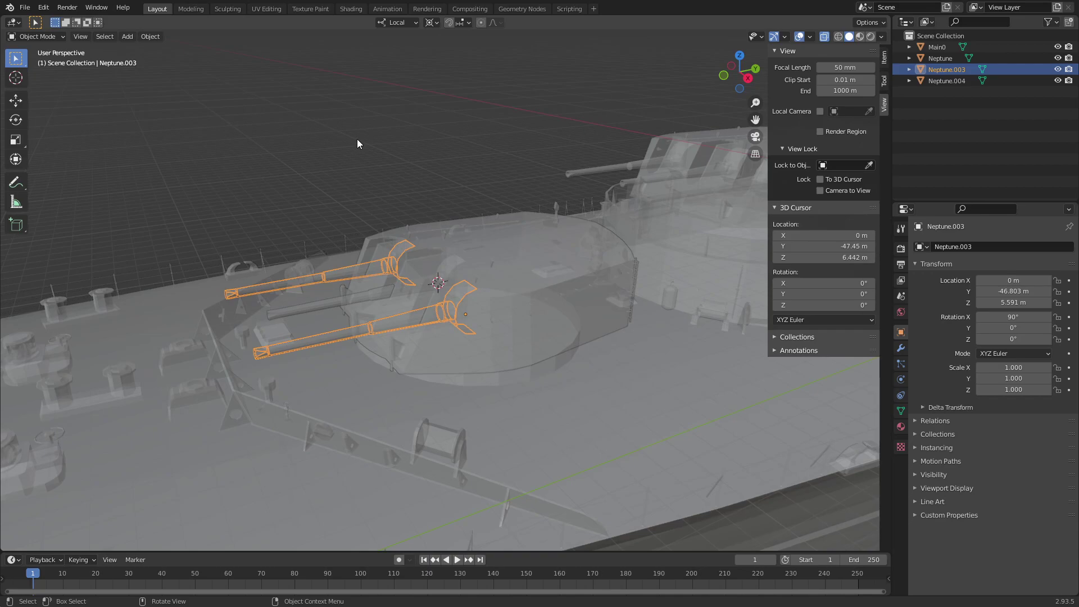
# Set Neptune.003's origin to the 3D cursor and rename it Bar0
pyautogui.rightClick(356, 140)
pyautogui.click(426, 159)
pyautogui.write('Barr')
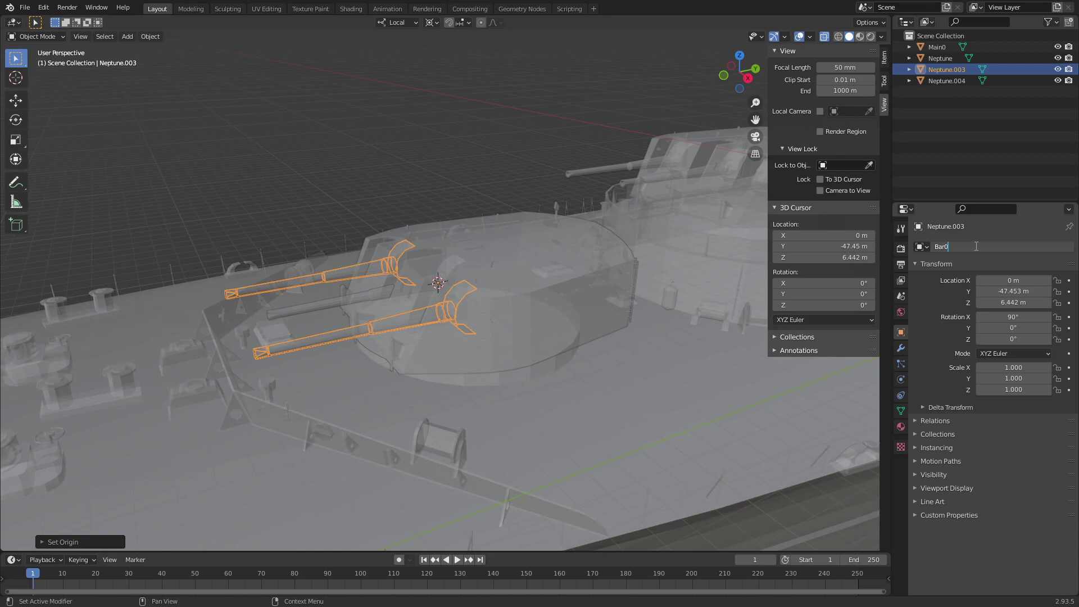
pyautogui.press('Return')
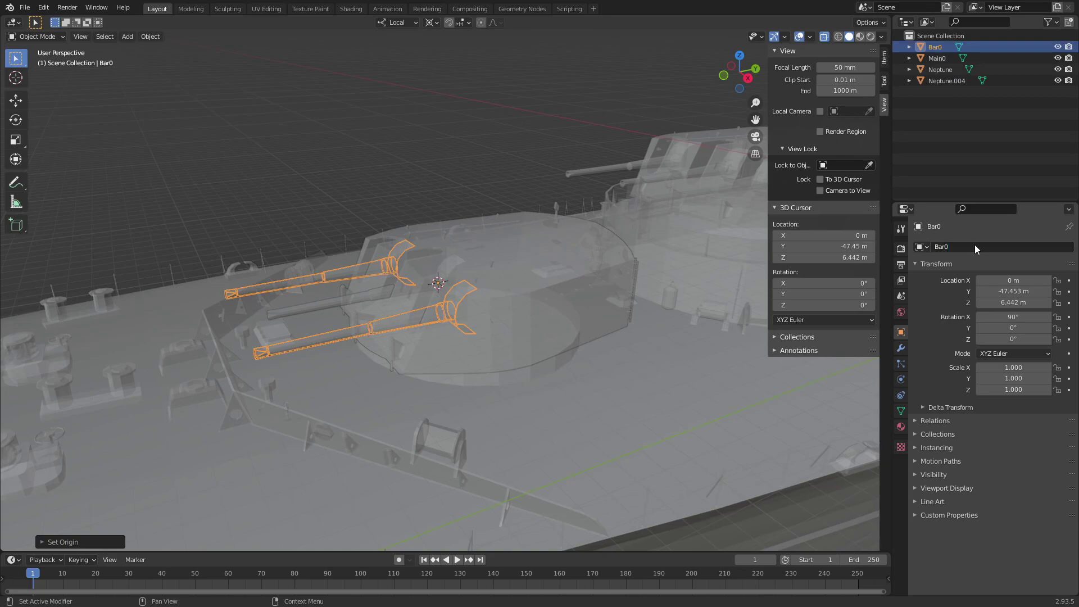
# Snap the 3D cursor to the rear vertices of the second barrel, Neptune.004
pyautogui.click(948, 80)
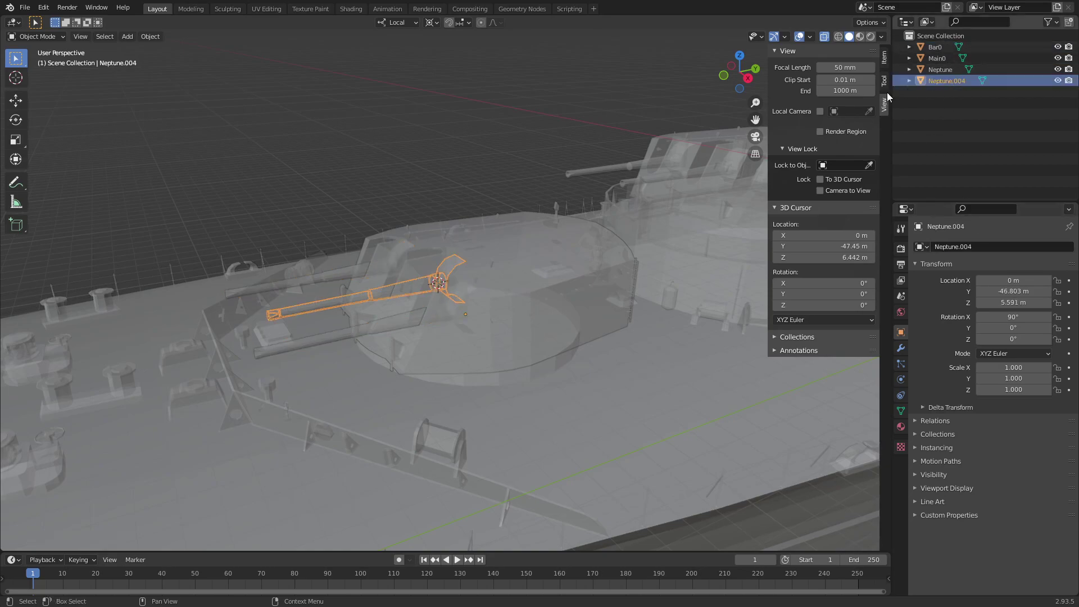
pyautogui.click(43, 37)
pyautogui.click(39, 62)
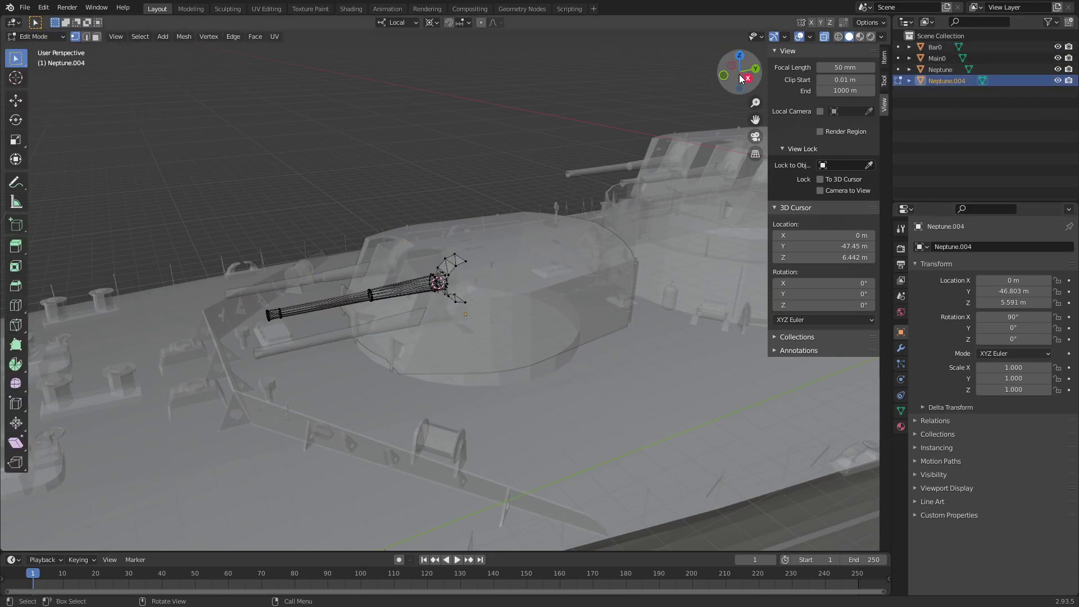
pyautogui.click(753, 80)
pyautogui.moveTo(481, 346); pyautogui.dragTo(564, 178)
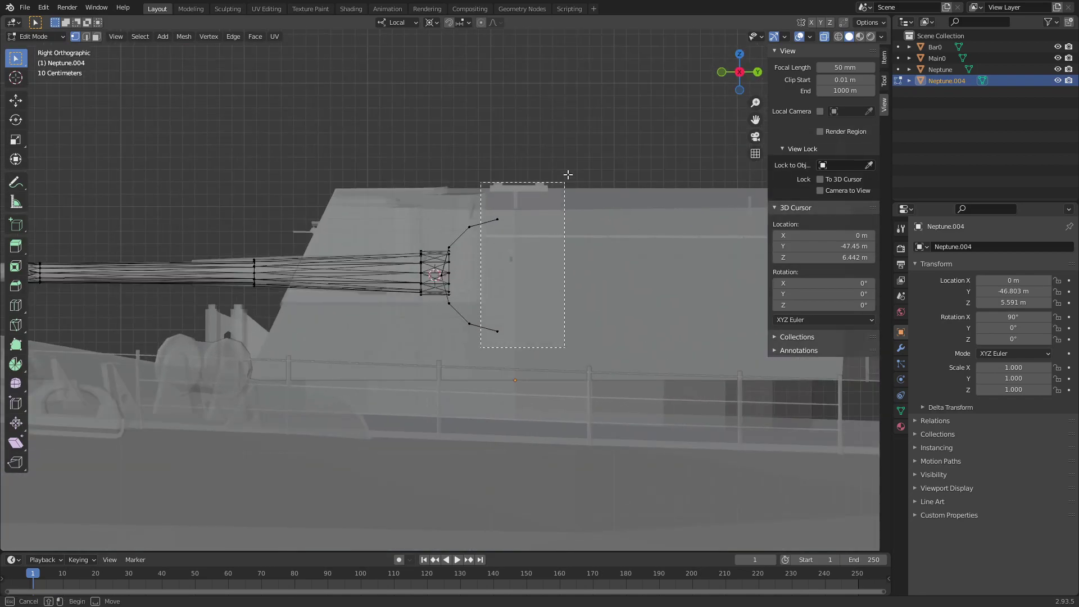
pyautogui.hotkey('shift', 's')
pyautogui.click(530, 164)
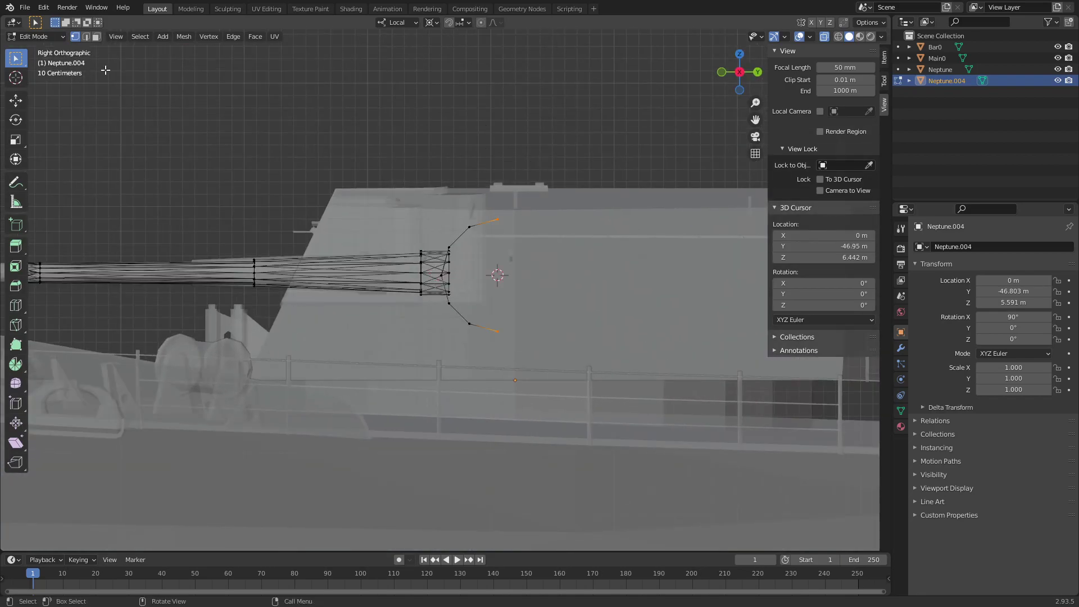
# Set that barrel's origin to the 3D cursor and rename it Bar00
pyautogui.click(46, 38)
pyautogui.rightClick(352, 102)
pyautogui.click(425, 125)
pyautogui.write('Bar')
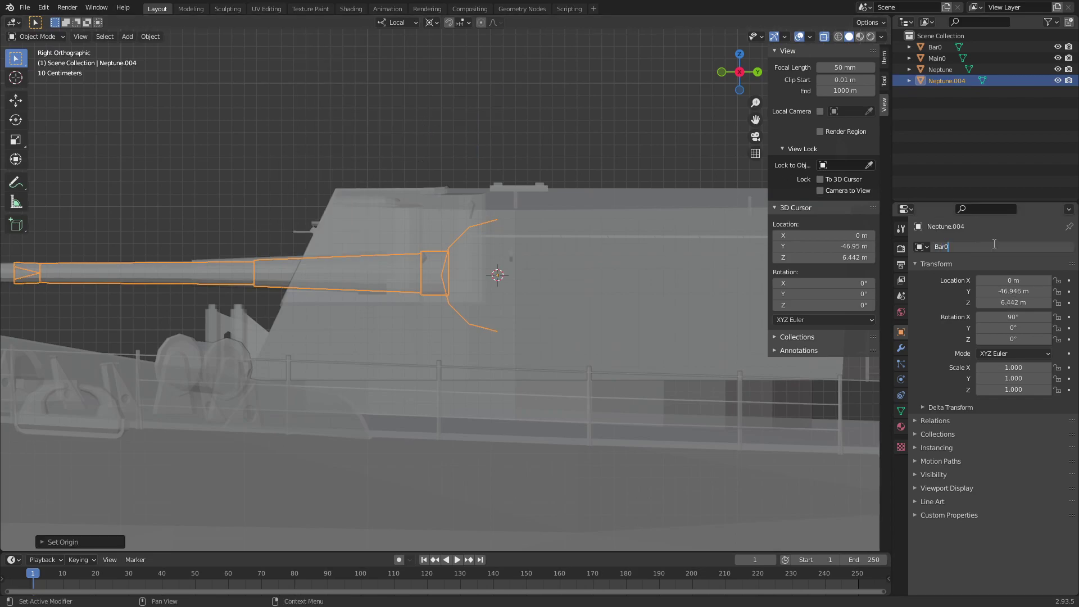
pyautogui.write('0')
pyautogui.press('Return')
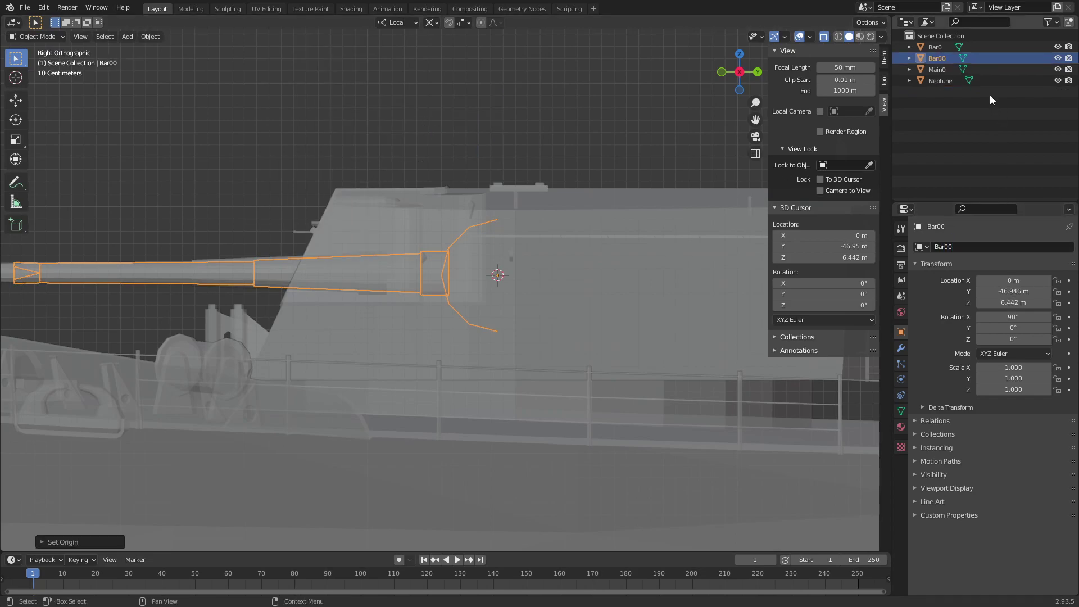
# Parent Bar0 and Bar00 to the turret Main0 with Ctrl+P > Object
pyautogui.keyDown('ctrl'); pyautogui.click(935, 49); pyautogui.keyUp('ctrl')
pyautogui.keyDown('ctrl'); pyautogui.click(937, 69); pyautogui.keyUp('ctrl')
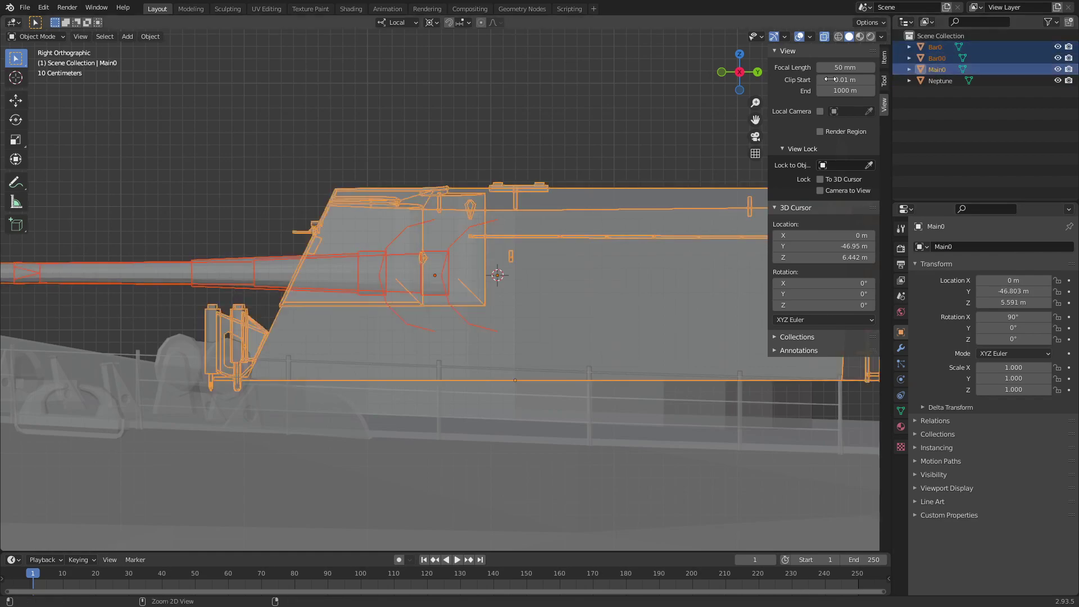
pyautogui.hotkey('ctrl', 'p')
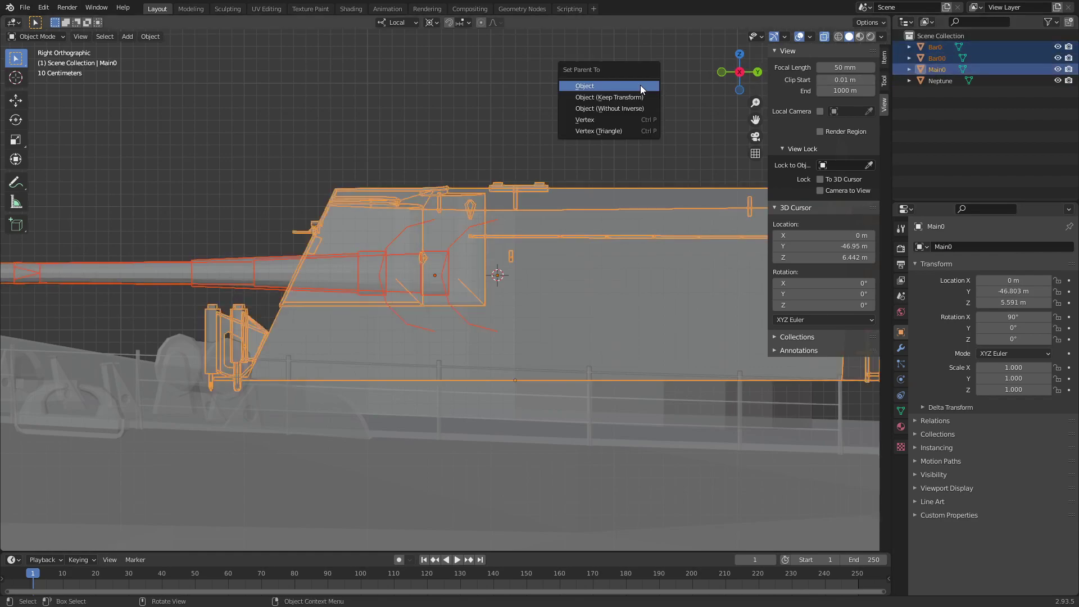
pyautogui.click(639, 85)
pyautogui.click(511, 106)
pyautogui.moveTo(511, 106)
pyautogui.mouseDown(button='middle')
pyautogui.moveTo(418, 116)
pyautogui.moveTo(491, 134)
pyautogui.moveTo(497, 163)
pyautogui.moveTo(480, 210)
pyautogui.moveTo(434, 234)
pyautogui.moveTo(457, 223)
pyautogui.moveTo(440, 238)
pyautogui.moveTo(510, 293)
pyautogui.moveTo(378, 311)
pyautogui.moveTo(438, 303)
pyautogui.moveTo(436, 325)
pyautogui.moveTo(652, 194)
pyautogui.mouseUp(button='middle')
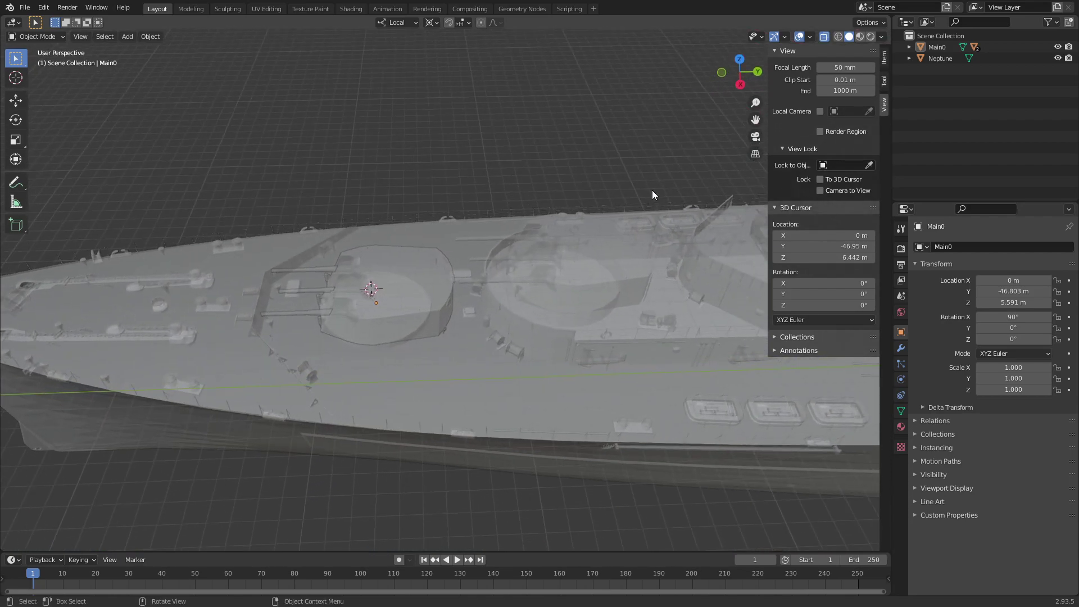
pyautogui.click(745, 88)
# Enter Edit Mode on the Neptune ship and box-select the raised turret's gun barrel
pyautogui.click(575, 335)
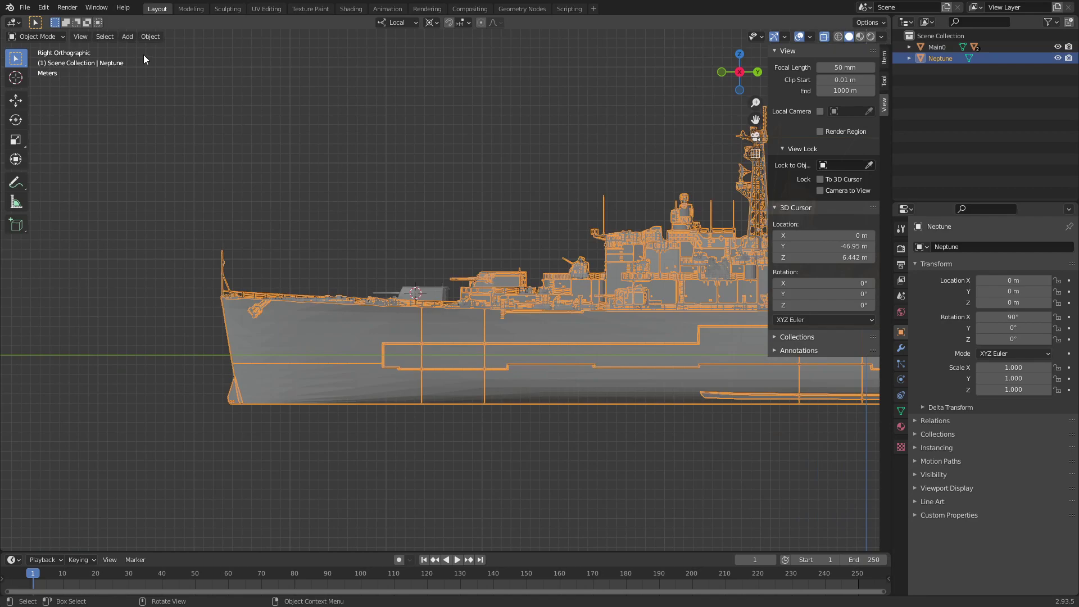
pyautogui.click(39, 35)
pyautogui.click(40, 60)
pyautogui.scroll(2, 322, 210)
pyautogui.scroll(3, 565, 267)
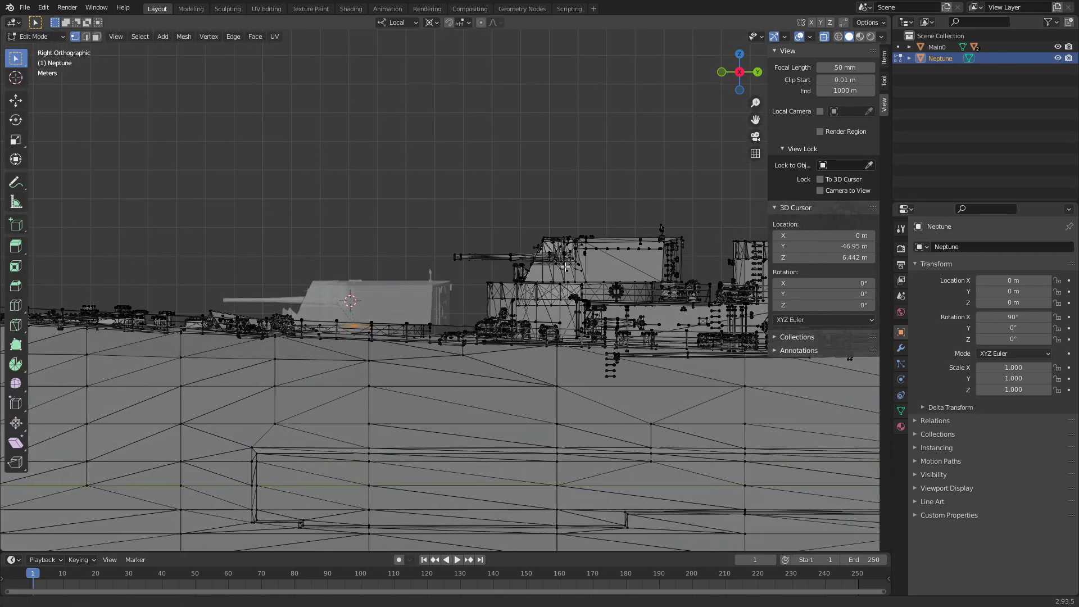
pyautogui.scroll(3, 565, 267)
pyautogui.scroll(4, 271, 182)
pyautogui.keyDown('shift'); pyautogui.moveTo(97, 261); pyautogui.dragTo(249, 301, button='middle'); pyautogui.keyUp('shift')
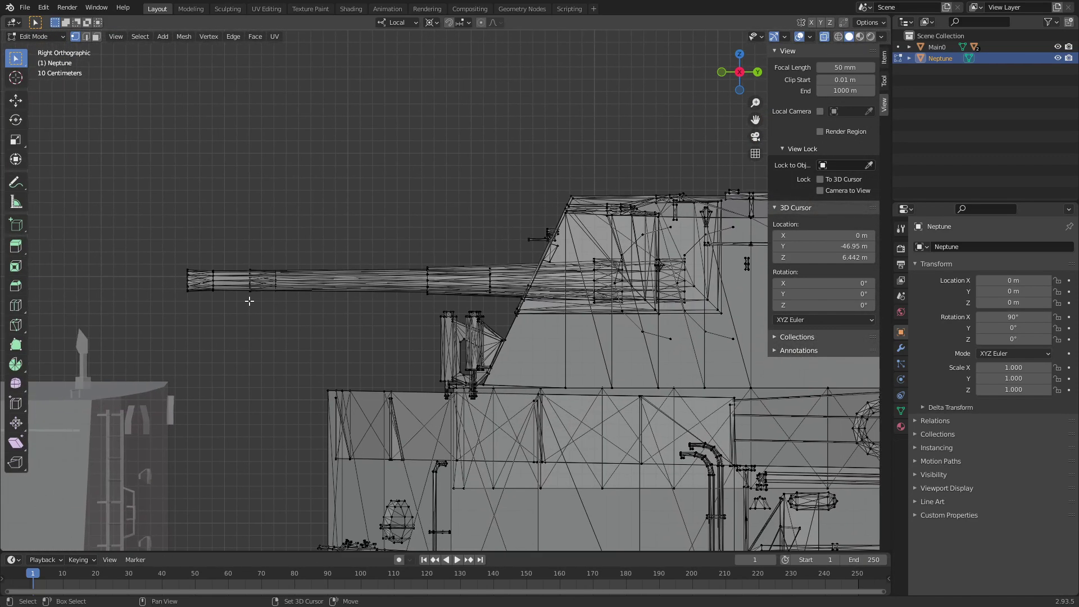
pyautogui.moveTo(162, 301); pyautogui.dragTo(508, 201)
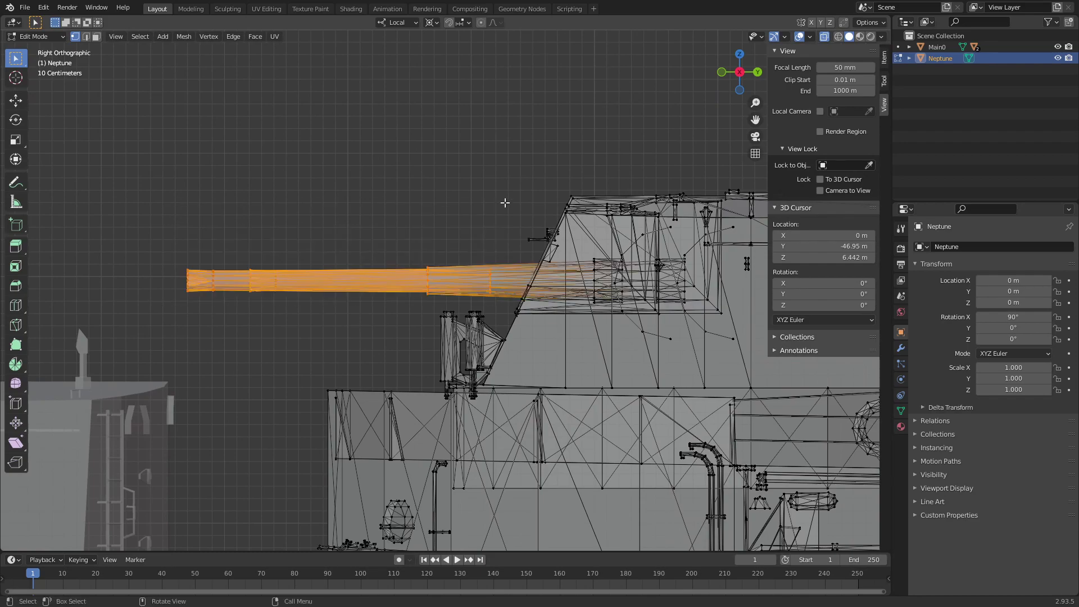
# Add the gun mount bracket, pillar, bar, sloped face and round post to the selection
pyautogui.scroll(5, 519, 350)
pyautogui.keyDown('shift'); pyautogui.moveTo(520, 350); pyautogui.dragTo(402, 307, button='middle'); pyautogui.keyUp('shift')
pyautogui.moveTo(361, 393); pyautogui.dragTo(564, 180)
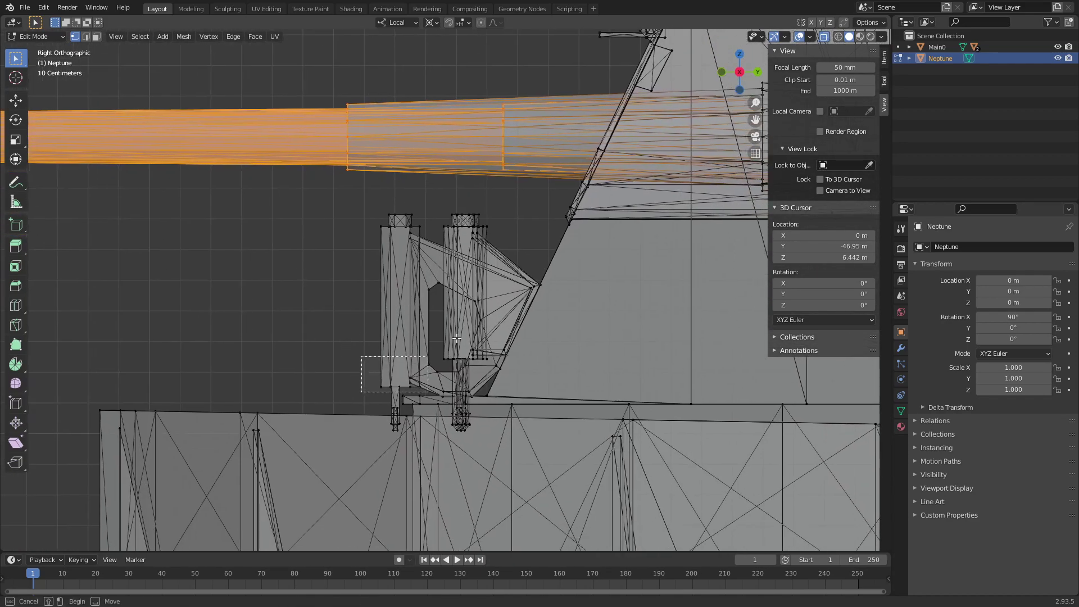
pyautogui.scroll(4, 533, 304)
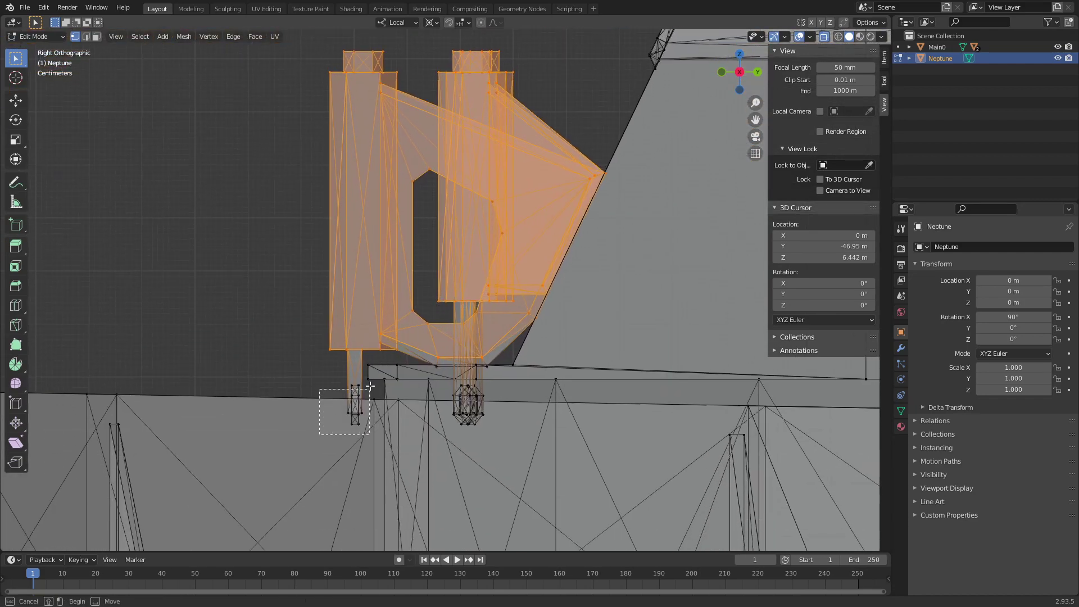
pyautogui.keyDown('shift'); pyautogui.moveTo(364, 382); pyautogui.dragTo(364, 383); pyautogui.keyUp('shift')
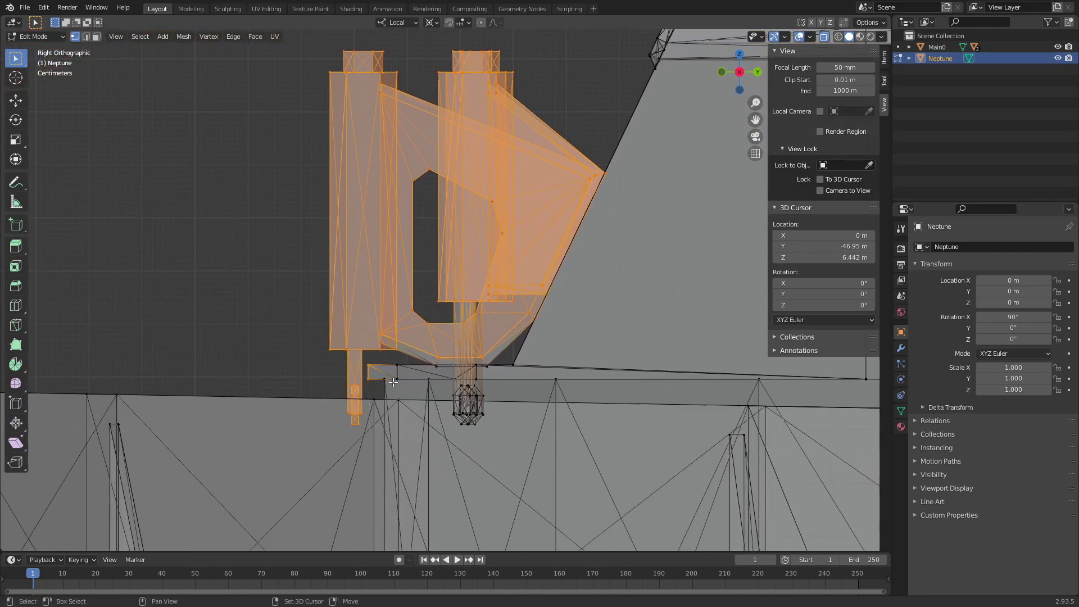
pyautogui.keyDown('shift'); pyautogui.click(426, 368); pyautogui.keyUp('shift')
pyautogui.keyDown('shift'); pyautogui.click(498, 360); pyautogui.keyUp('shift')
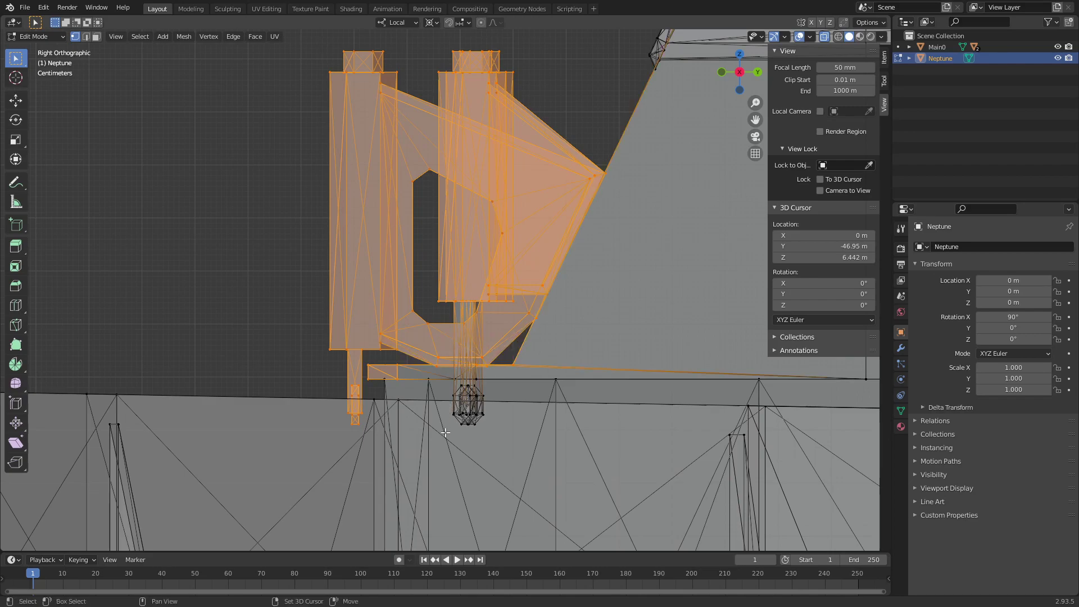
pyautogui.keyDown('shift'); pyautogui.moveTo(446, 433); pyautogui.dragTo(504, 371); pyautogui.keyUp('shift')
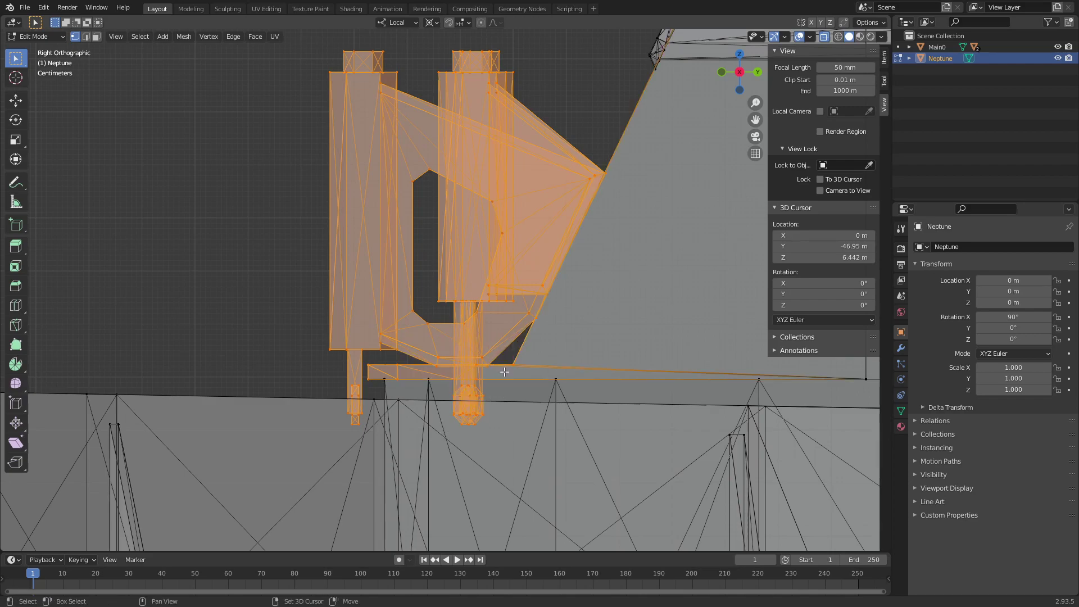
# Add the upper turret housing block and its loose vertices to the selection
pyautogui.keyDown('shift'); pyautogui.moveTo(504, 372); pyautogui.dragTo(280, 361, button='middle'); pyautogui.keyUp('shift')
pyautogui.scroll(-1, 674, 348)
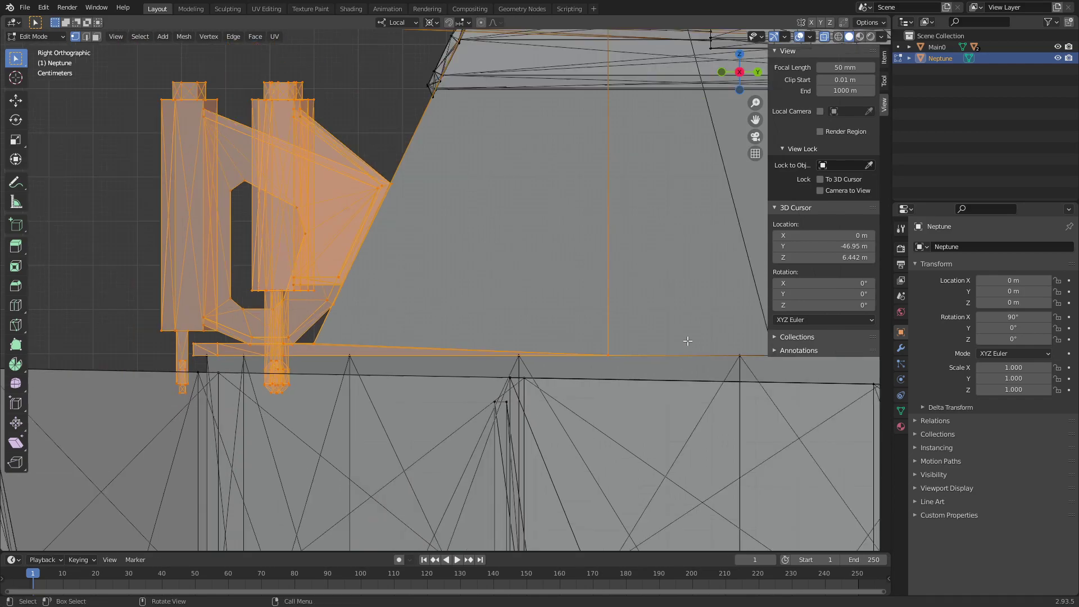
pyautogui.scroll(-1, 688, 334)
pyautogui.scroll(-1, 618, 365)
pyautogui.scroll(-2, 474, 410)
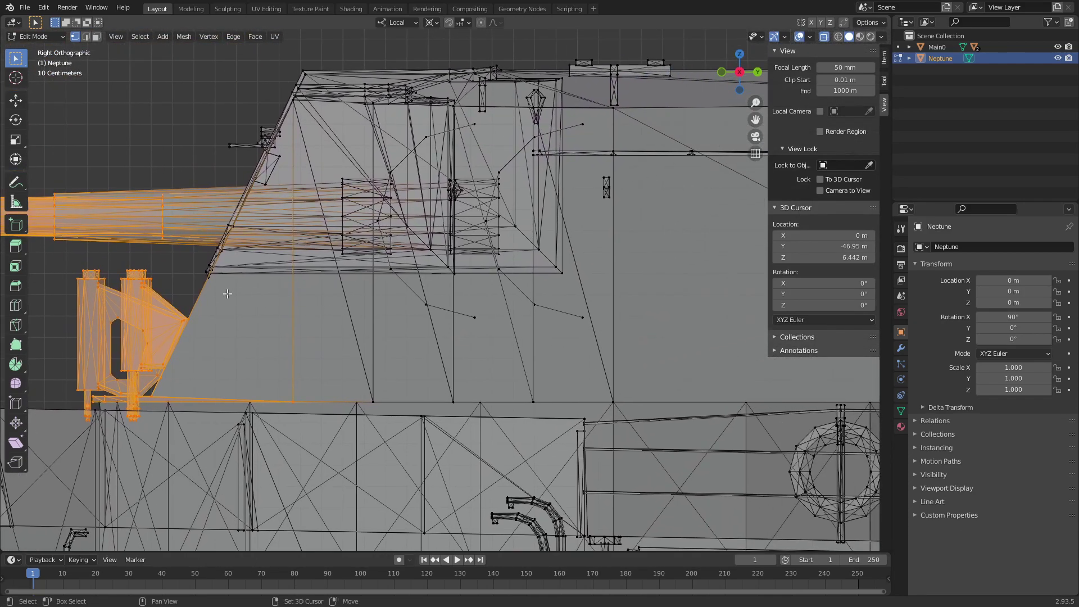
pyautogui.keyDown('shift'); pyautogui.moveTo(185, 303); pyautogui.dragTo(684, 44); pyautogui.keyUp('shift')
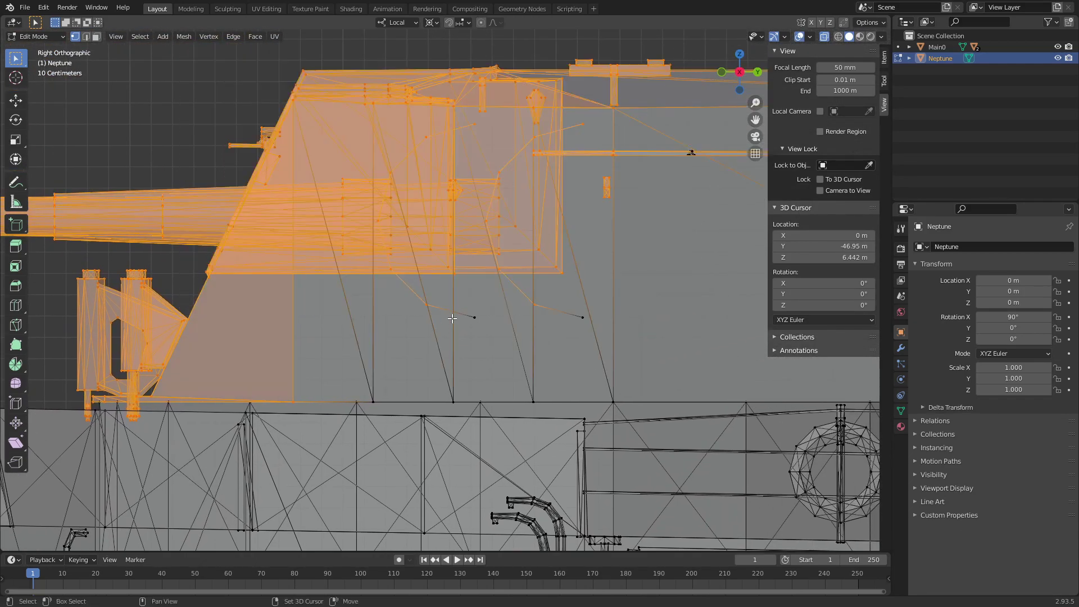
pyautogui.keyDown('shift'); pyautogui.moveTo(452, 318); pyautogui.dragTo(696, 147); pyautogui.keyUp('shift')
# Zoom onto the ladder, add its rails and rungs, and select all linked geometry
pyautogui.keyDown('shift'); pyautogui.moveTo(444, 405); pyautogui.dragTo(346, 353, button='middle'); pyautogui.keyUp('shift')
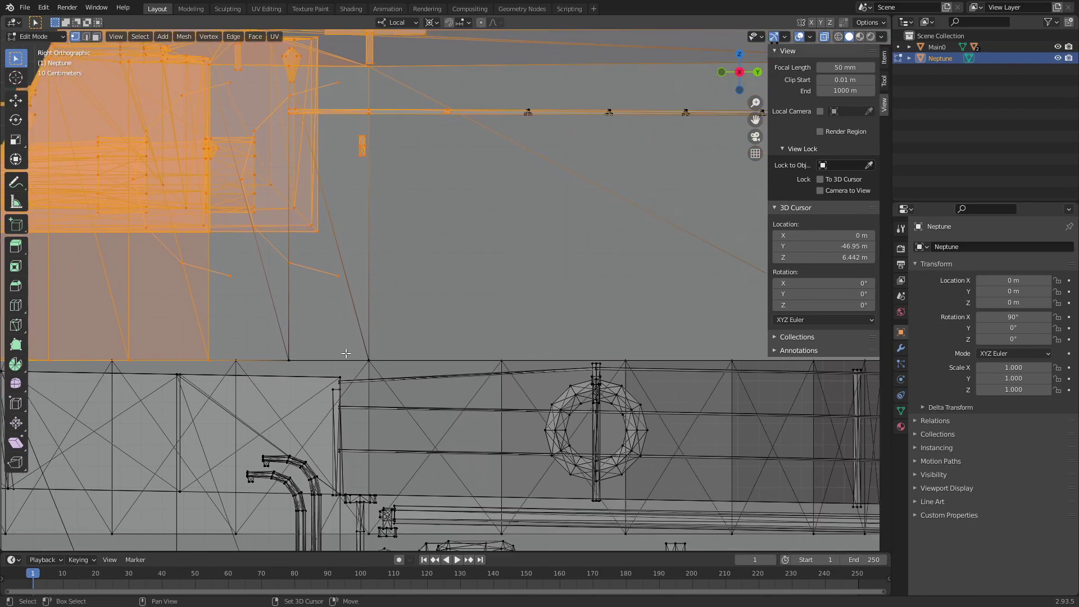
pyautogui.scroll(-3, 292, 326)
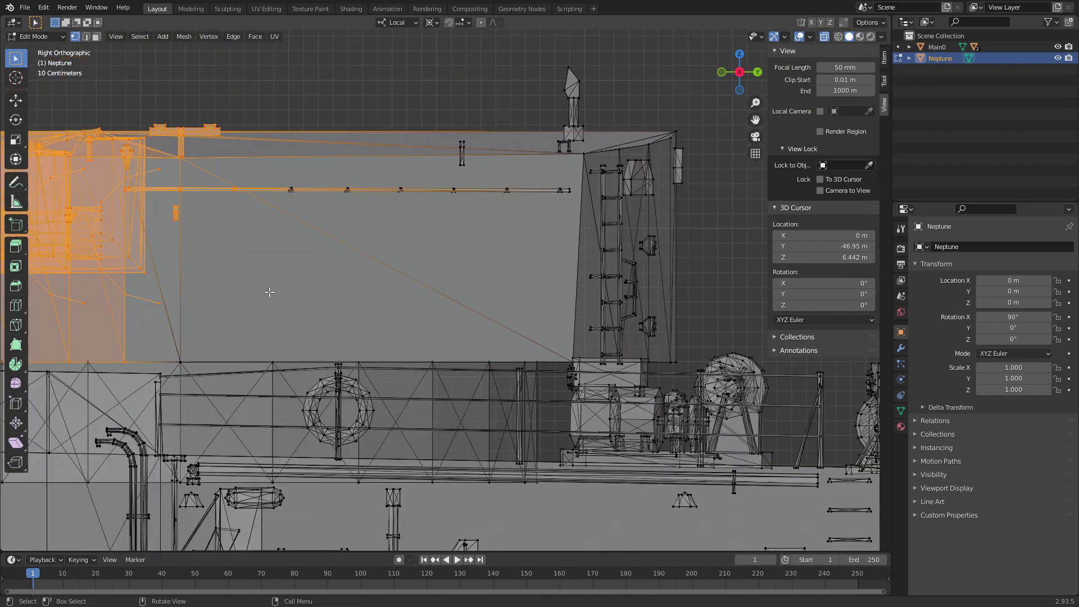
pyautogui.hotkey('shift', 'b')
pyautogui.moveTo(297, 332); pyautogui.dragTo(689, 95)
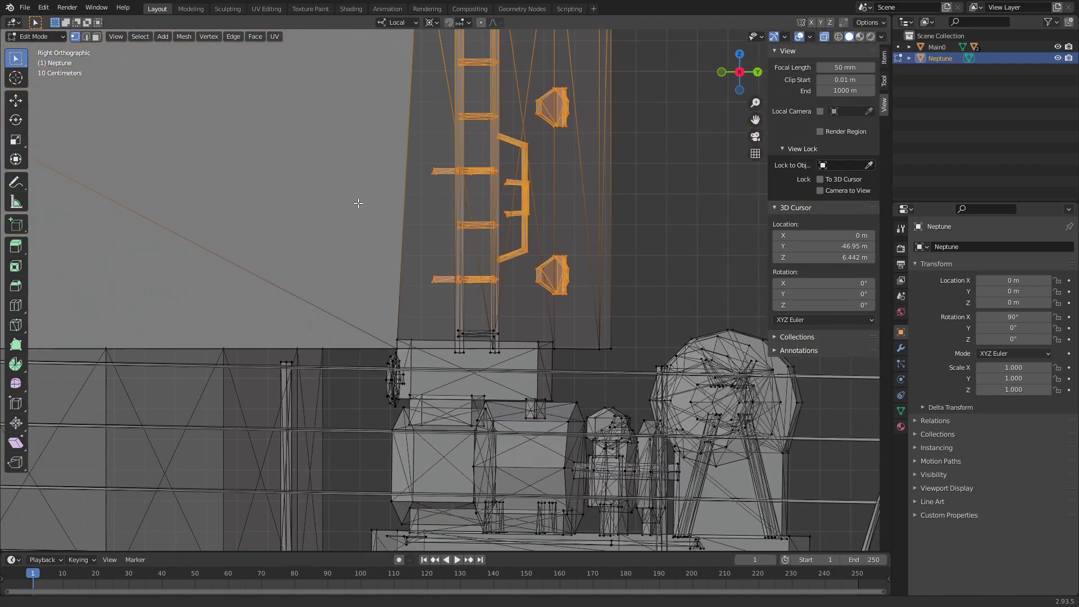
pyautogui.scroll(4, 358, 202)
pyautogui.moveTo(431, 327); pyautogui.dragTo(650, 423)
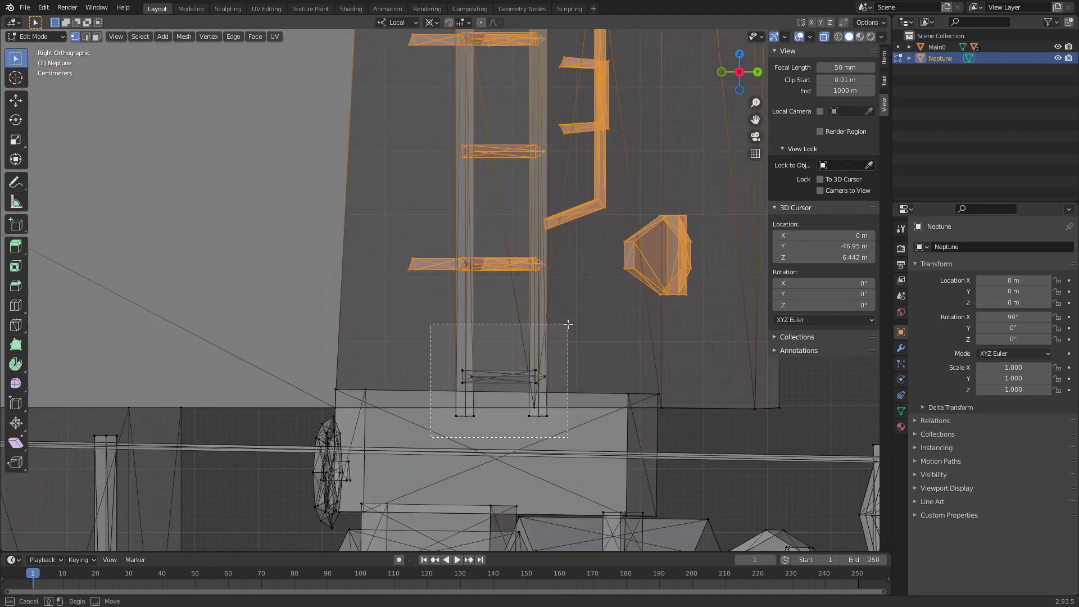
pyautogui.moveTo(649, 422)
pyautogui.mouseDown(button='middle')
pyautogui.moveTo(559, 361)
pyautogui.moveTo(573, 365)
pyautogui.moveTo(513, 247)
pyautogui.moveTo(514, 259)
pyautogui.mouseUp(button='middle')
pyautogui.hotkey('ctrl', 'l')
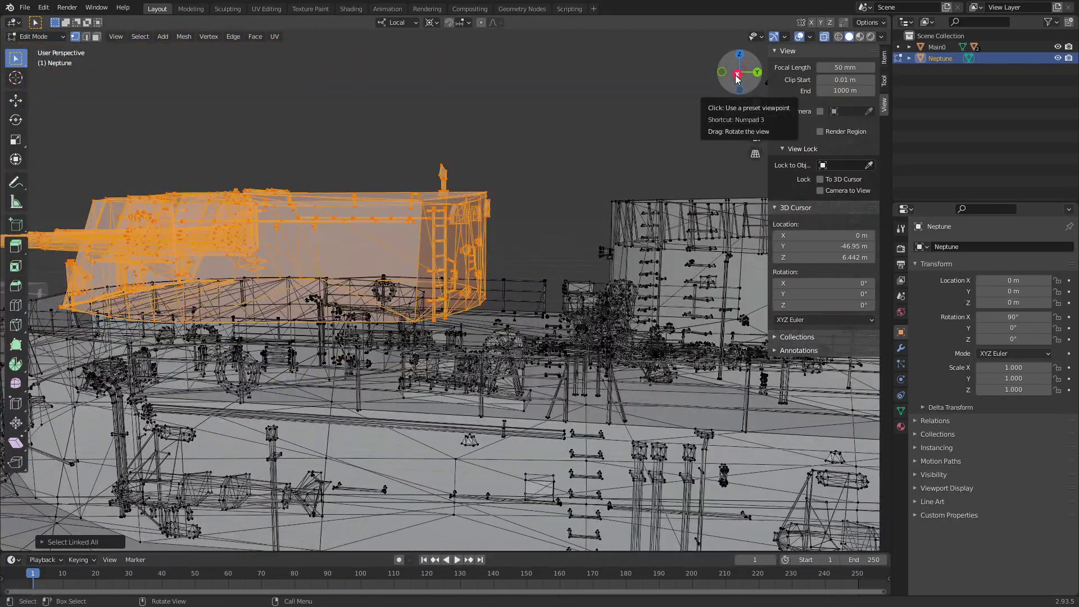
pyautogui.scroll(3, 515, 266)
pyautogui.scroll(2, 515, 266)
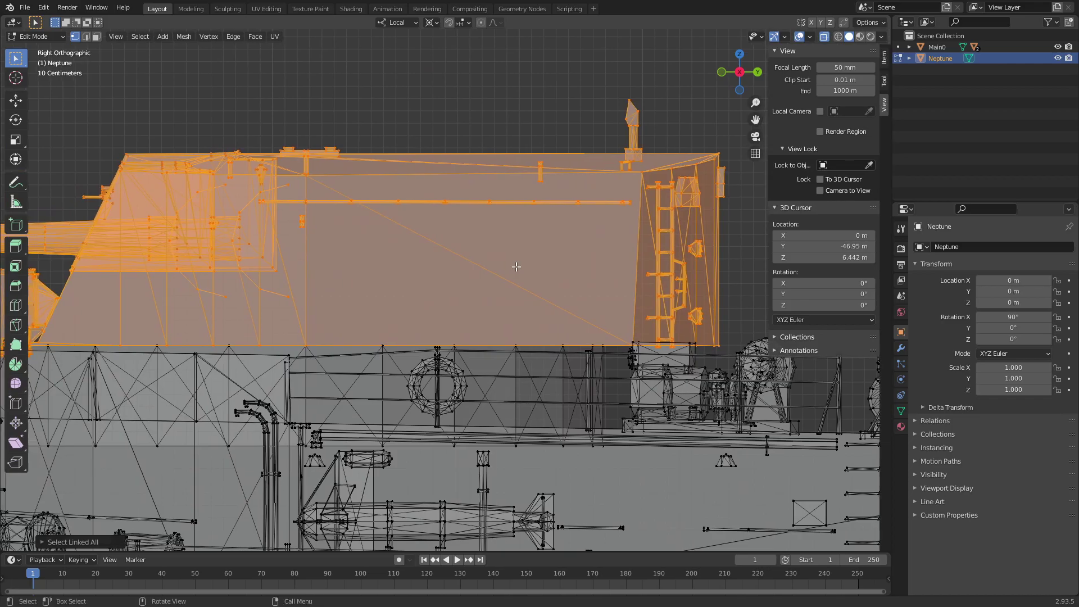
# Separate the selected turret from the hull into Neptune.001
pyautogui.press('p')
pyautogui.click(516, 267)
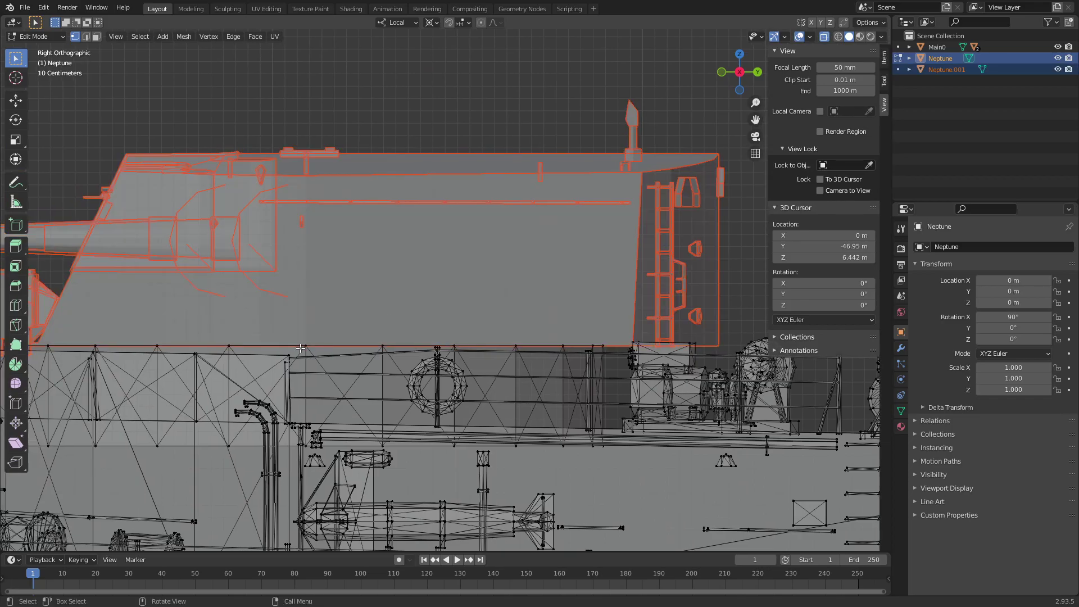
pyautogui.moveTo(366, 257); pyautogui.dragTo(422, 223, button='middle')
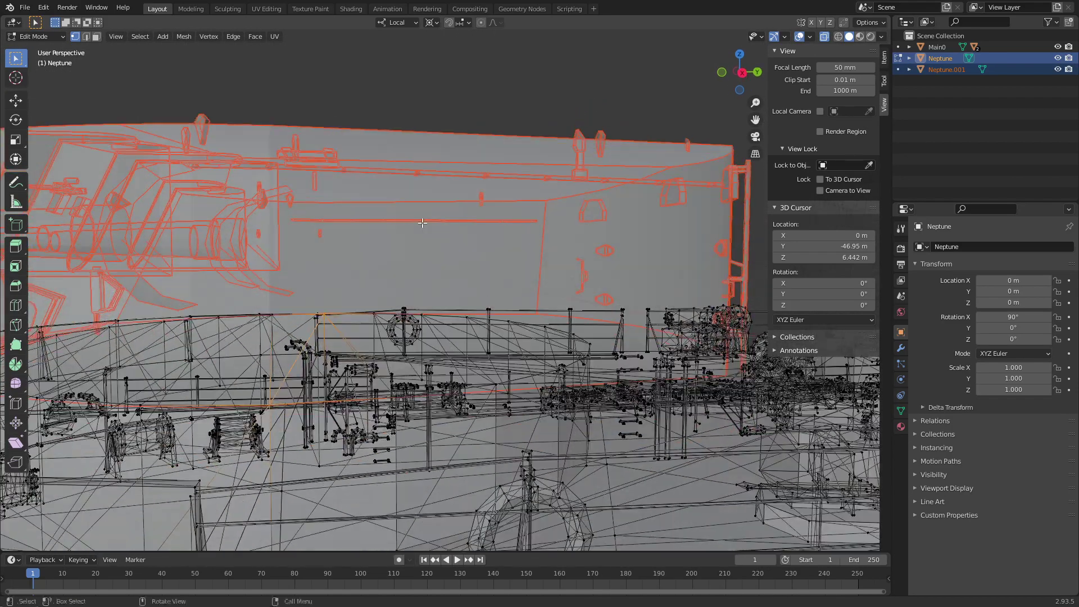
# Snap the 3D cursor to the turret and set its X position to 0 m
pyautogui.hotkey('shift', 's')
pyautogui.click(433, 272)
pyautogui.scroll(-3, 438, 281)
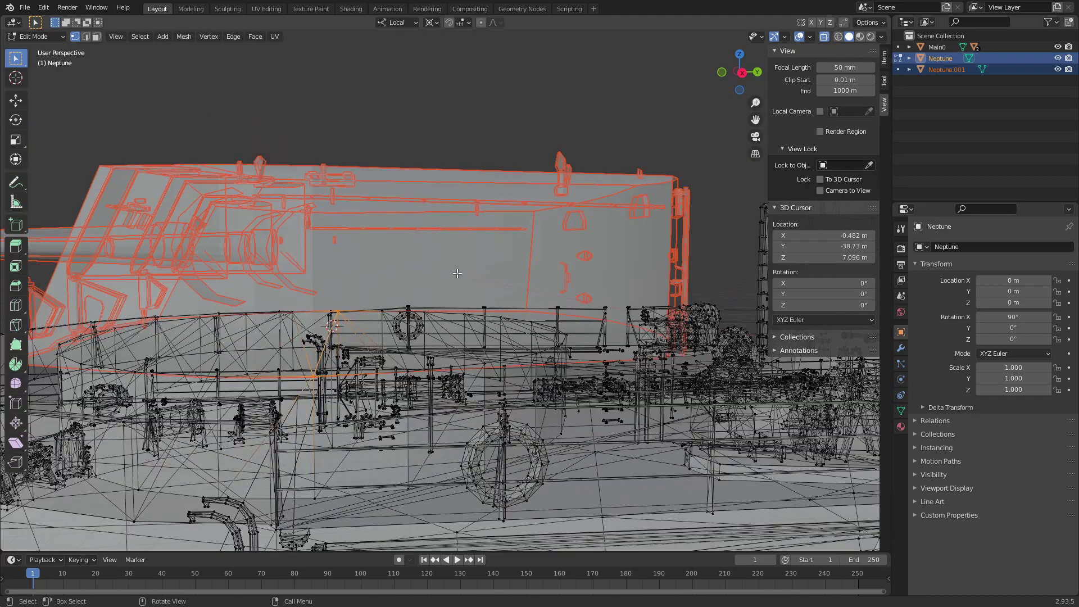
pyautogui.press('Return')
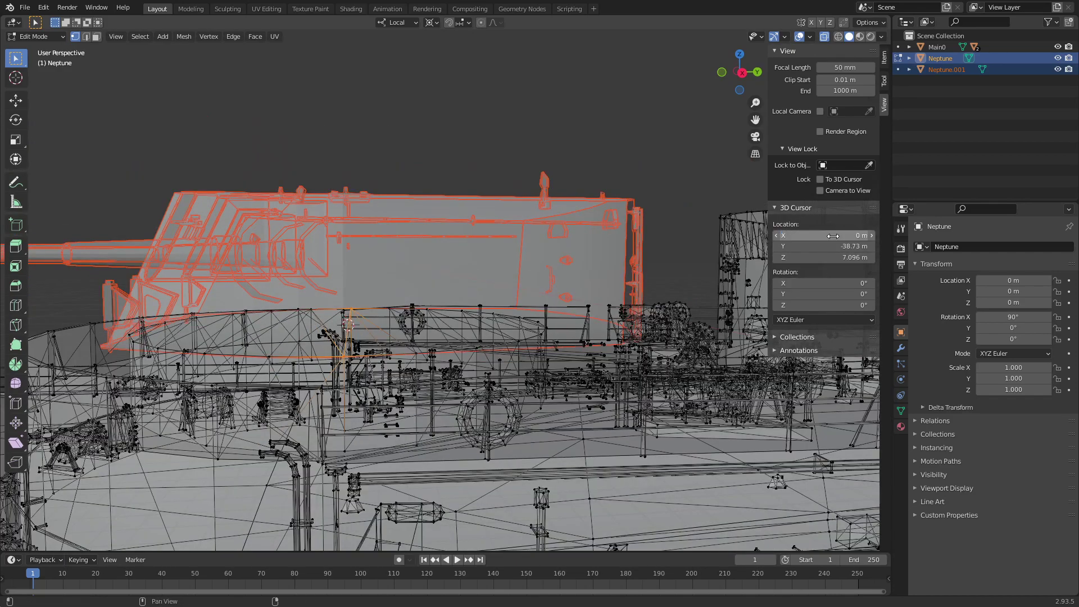
# Return to Object Mode and select only Neptune.001
pyautogui.click(739, 55)
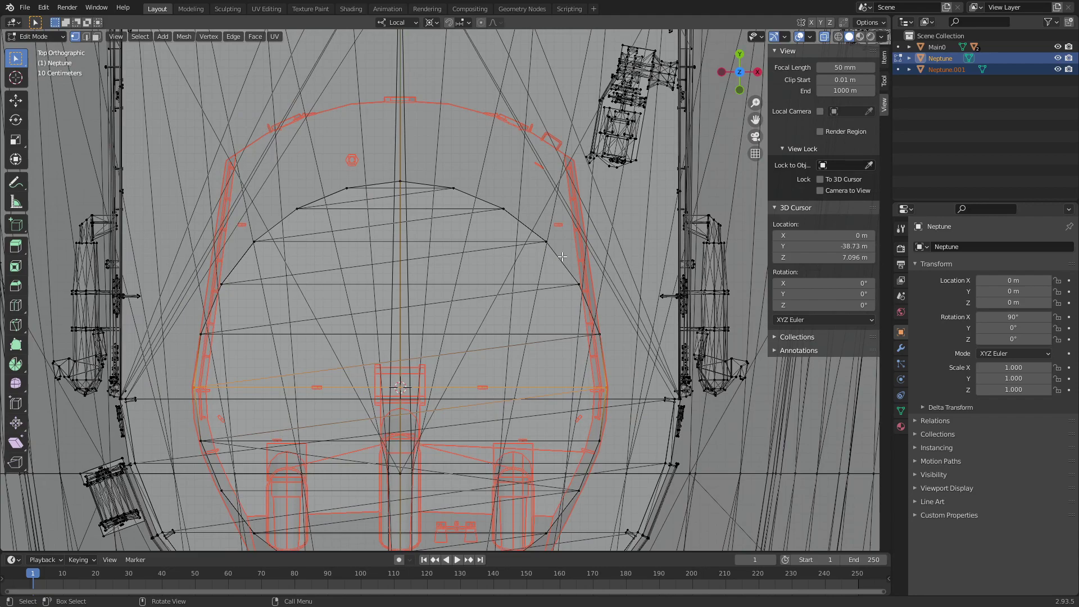
pyautogui.scroll(-5, 562, 256)
pyautogui.scroll(-3, 573, 275)
pyautogui.scroll(-4, 572, 267)
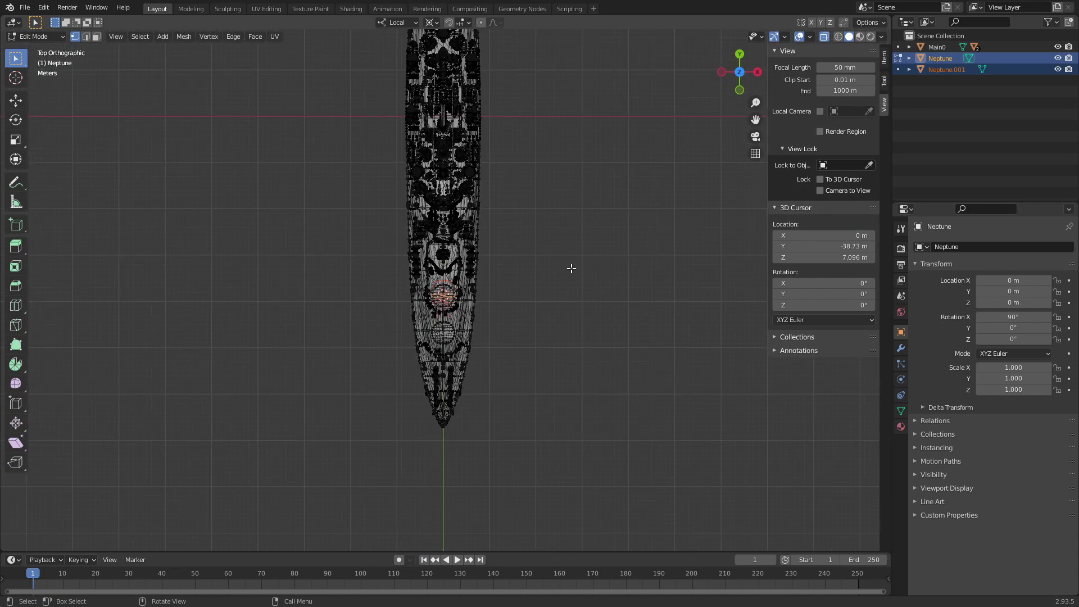
pyautogui.scroll(3, 548, 306)
pyautogui.scroll(7, 447, 291)
pyautogui.click(37, 36)
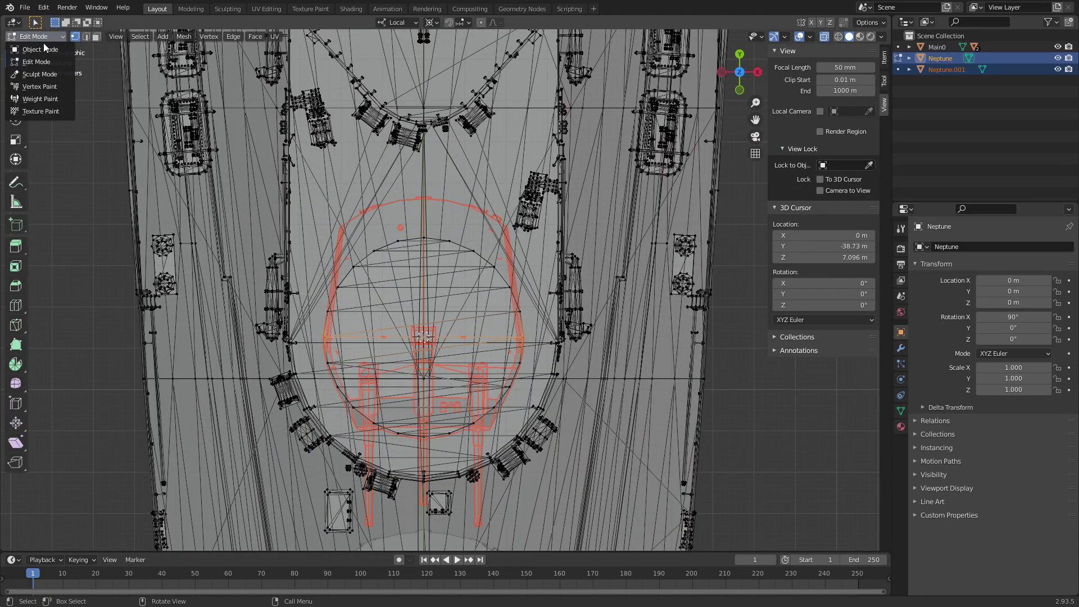
pyautogui.click(950, 68)
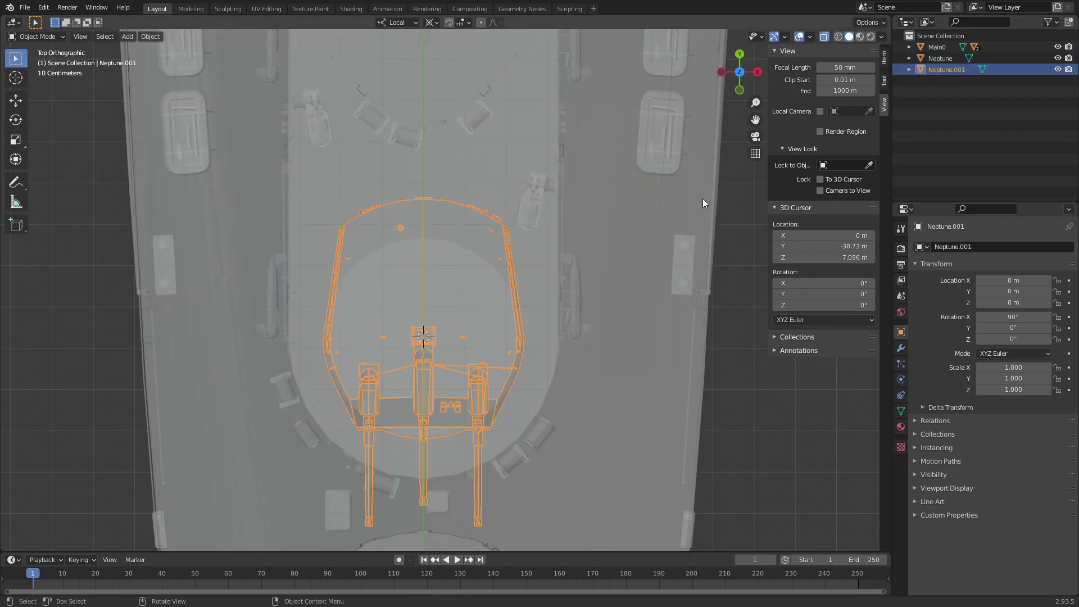
# Set the turret's origin to the 3D cursor and rename it Main1
pyautogui.rightClick(604, 193)
pyautogui.click(714, 218)
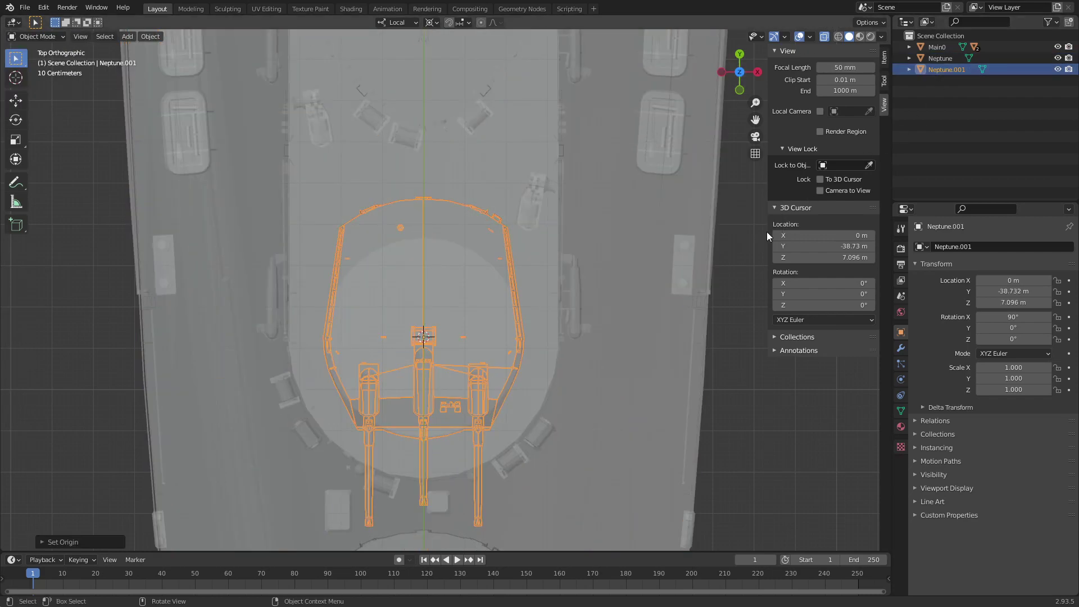
pyautogui.click(955, 246)
pyautogui.write('Main1')
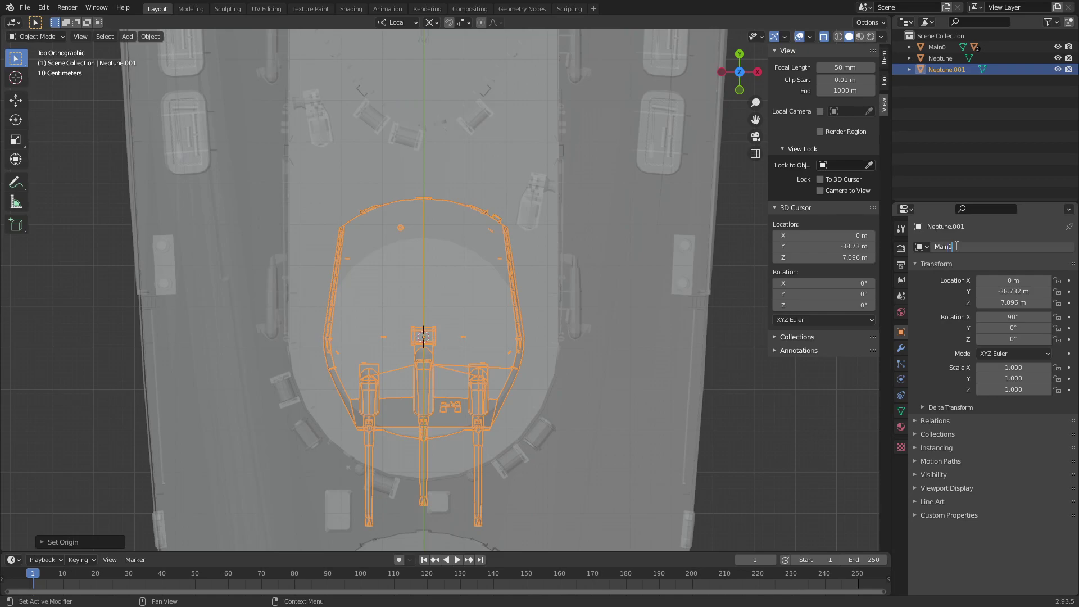
pyautogui.press('Return')
# In side view, enter Edit Mode and box-select the first gun-barrel vertices
pyautogui.click(758, 73)
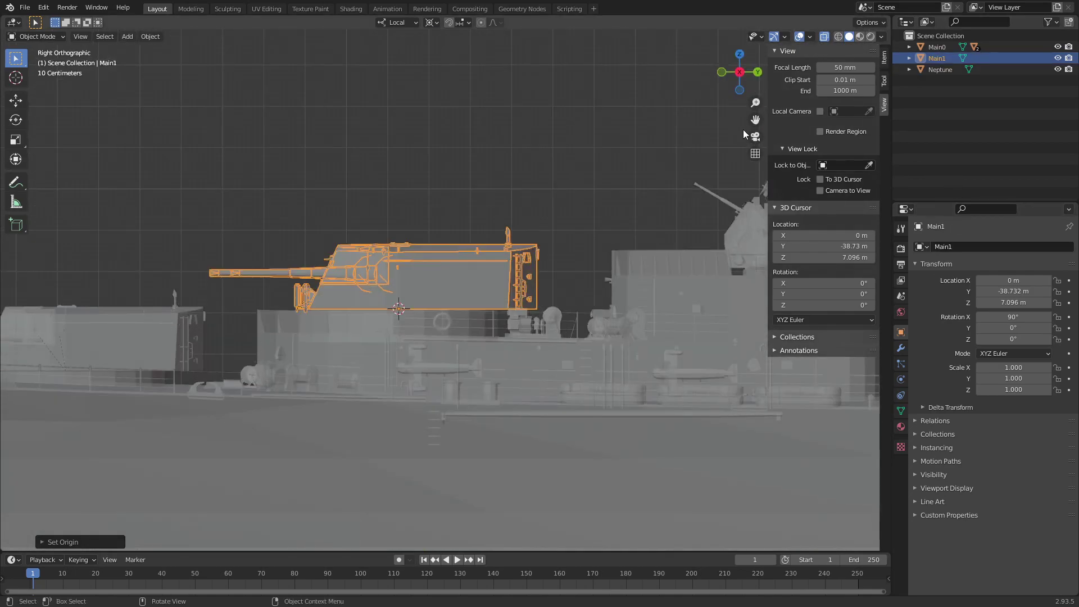
pyautogui.click(54, 40)
pyautogui.click(34, 61)
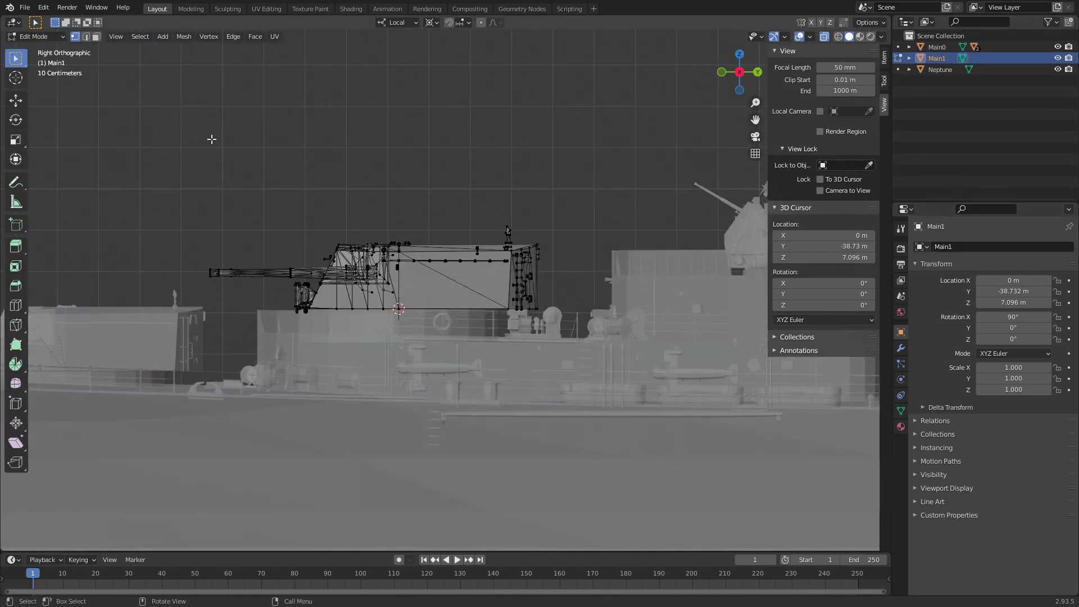
pyautogui.scroll(2, 207, 270)
pyautogui.scroll(2, 206, 270)
pyautogui.scroll(2, 197, 274)
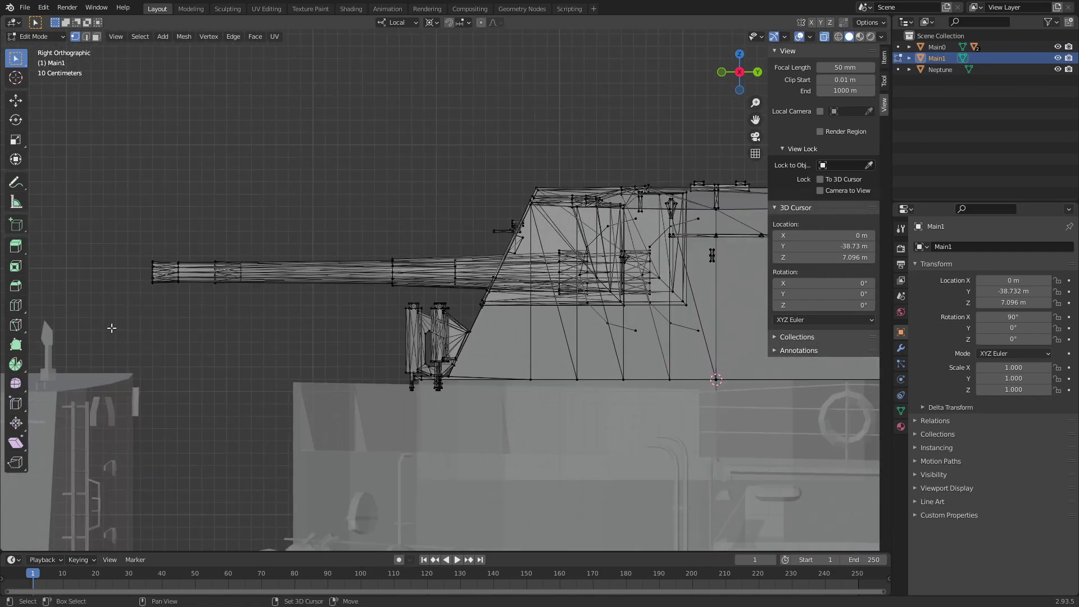
pyautogui.moveTo(112, 327); pyautogui.dragTo(463, 231)
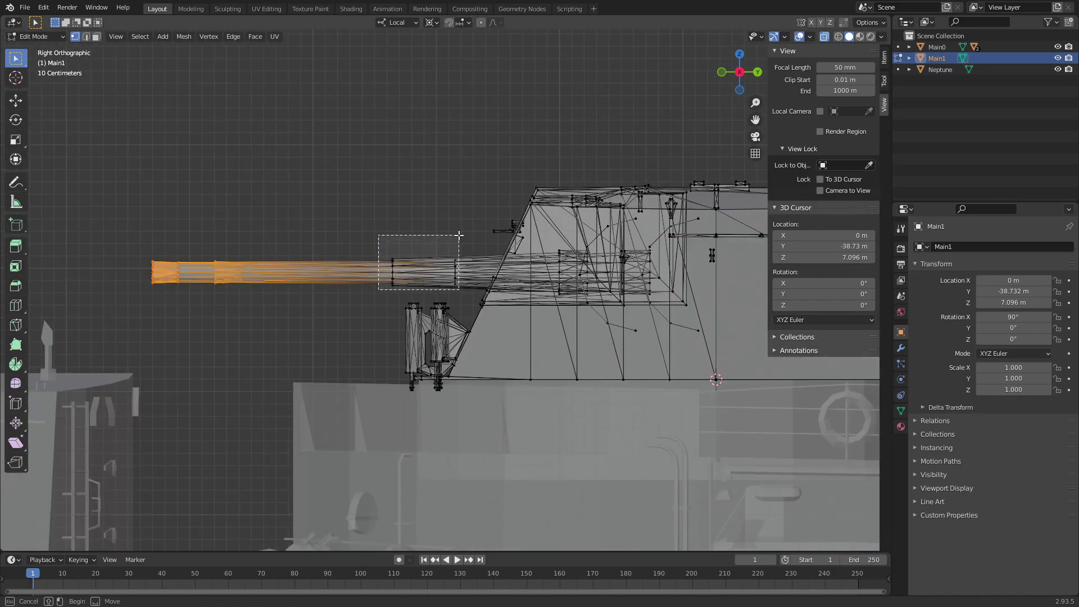
pyautogui.scroll(2, 285, 257)
pyautogui.scroll(1, 286, 256)
pyautogui.scroll(2, 286, 256)
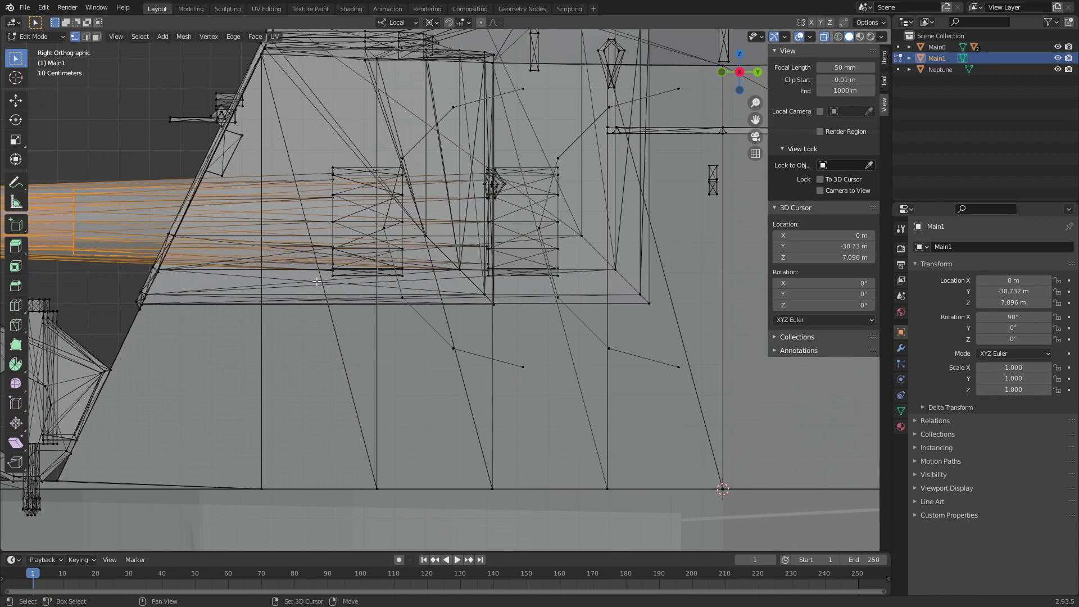
# Add the remaining barrel vertex columns and extend to all connected barrel geometry
pyautogui.keyDown('shift'); pyautogui.moveTo(354, 172); pyautogui.dragTo(358, 164); pyautogui.keyUp('shift')
pyautogui.scroll(1, 360, 169)
pyautogui.scroll(1, 360, 169)
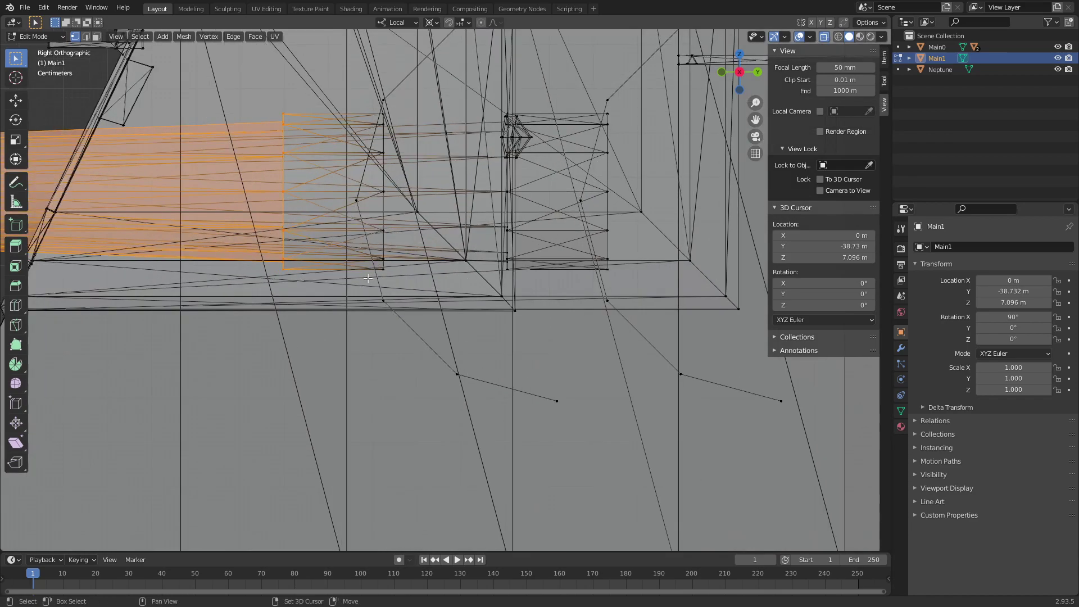
pyautogui.moveTo(338, 278)
pyautogui.keyDown('shift'); pyautogui.mouseDown()
pyautogui.moveTo(395, 147)
pyautogui.moveTo(392, 113)
pyautogui.mouseUp(); pyautogui.keyUp('shift')
pyautogui.keyDown('shift'); pyautogui.moveTo(477, 183); pyautogui.dragTo(352, 217, button='middle'); pyautogui.keyUp('shift')
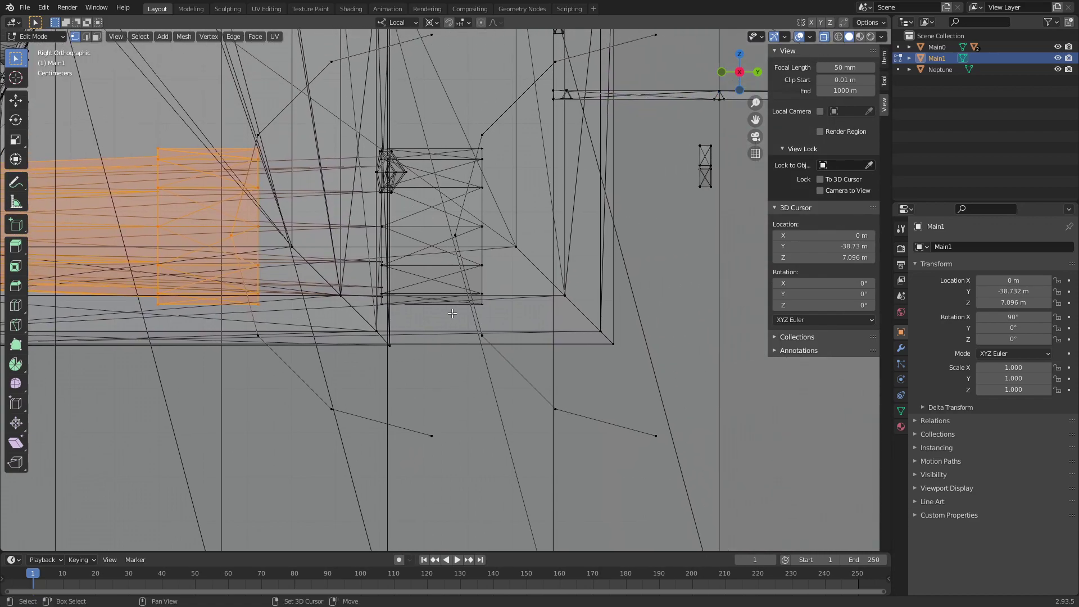
pyautogui.keyDown('shift'); pyautogui.moveTo(452, 312); pyautogui.dragTo(495, 126); pyautogui.keyUp('shift')
pyautogui.scroll(4, 446, 215)
pyautogui.keyDown('shift'); pyautogui.moveTo(289, 171); pyautogui.dragTo(344, 141); pyautogui.keyUp('shift')
pyautogui.scroll(-3, 337, 146)
pyautogui.scroll(-2, 317, 158)
pyautogui.hotkey('ctrl', 'l')
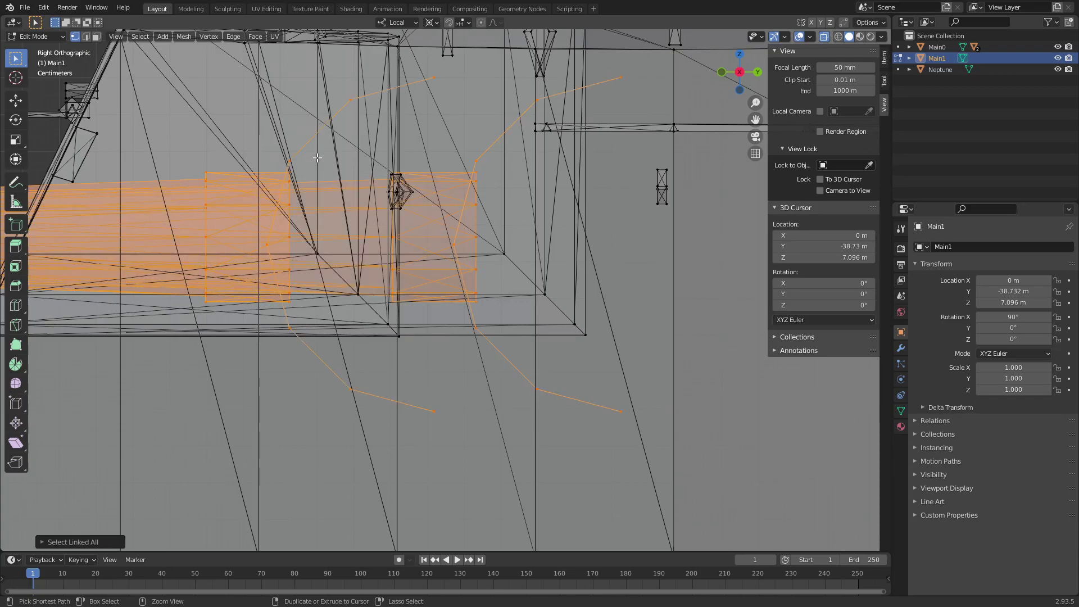
# Separate the selected barrels into a new object, Main1.001
pyautogui.scroll(-5, 317, 158)
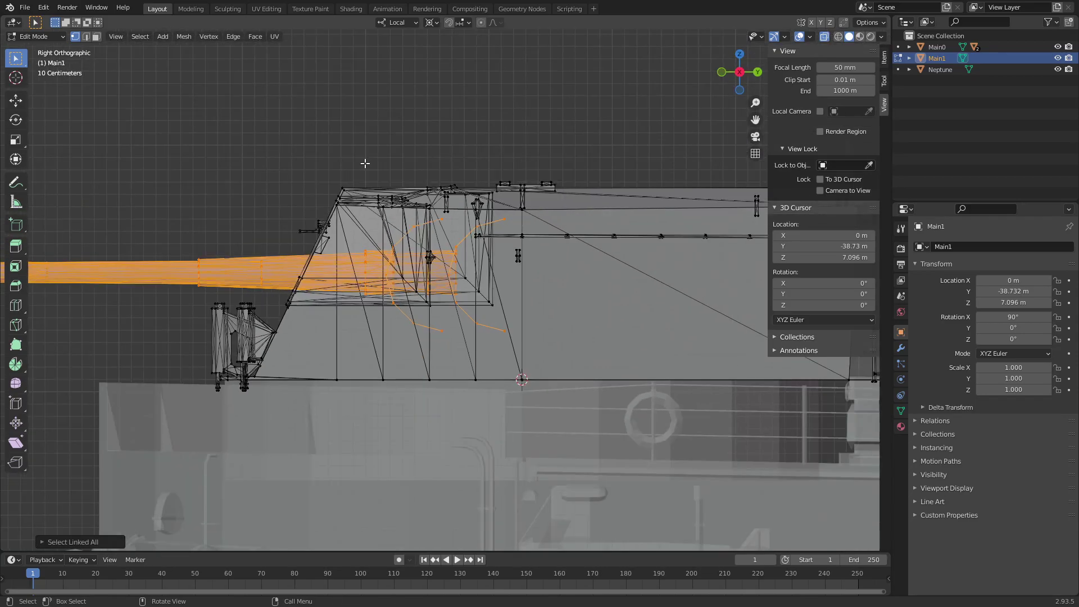
pyautogui.moveTo(364, 163)
pyautogui.mouseDown(button='middle')
pyautogui.moveTo(511, 167)
pyautogui.moveTo(447, 174)
pyautogui.mouseUp(button='middle')
pyautogui.press('p')
pyautogui.click(510, 167)
# Select Main1.001 and switch it into Edit Mode
pyautogui.click(37, 36)
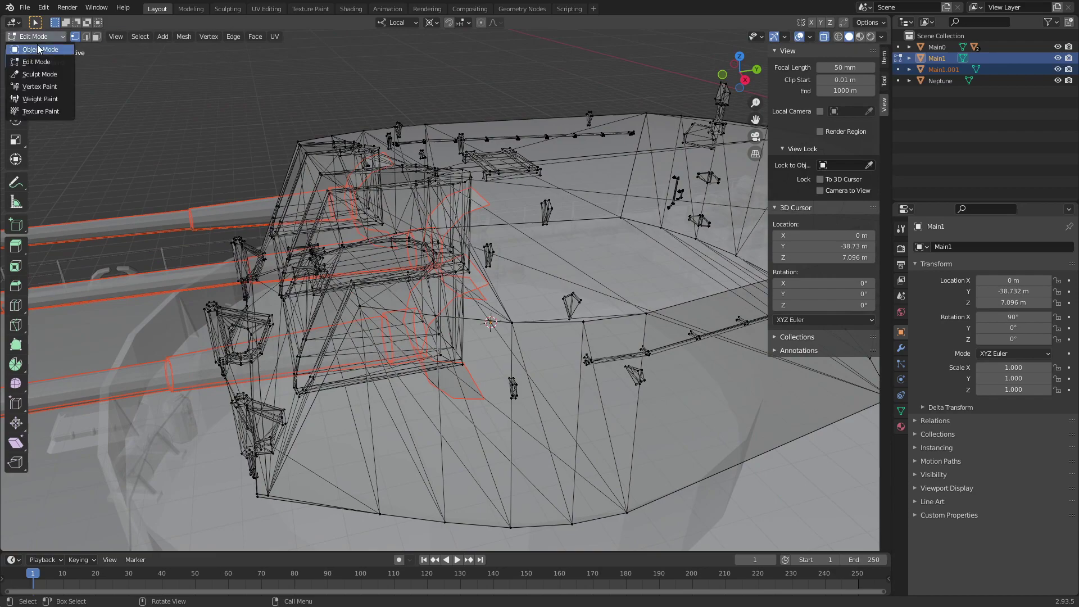
pyautogui.click(944, 70)
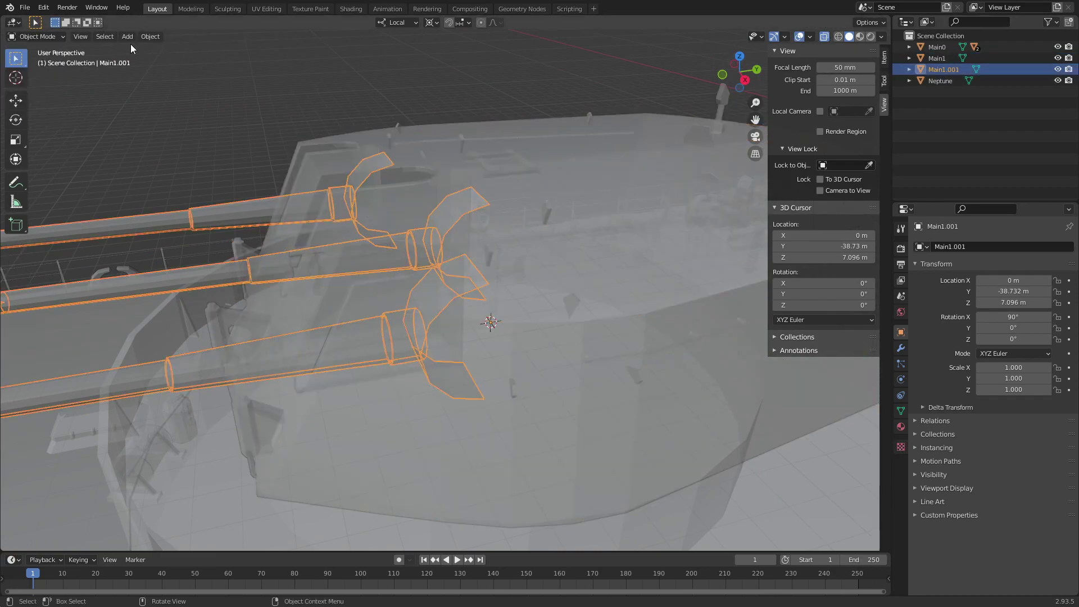
pyautogui.click(37, 37)
pyautogui.click(38, 61)
# From top view, select the middle barrel and separate it as Main1.002
pyautogui.click(739, 59)
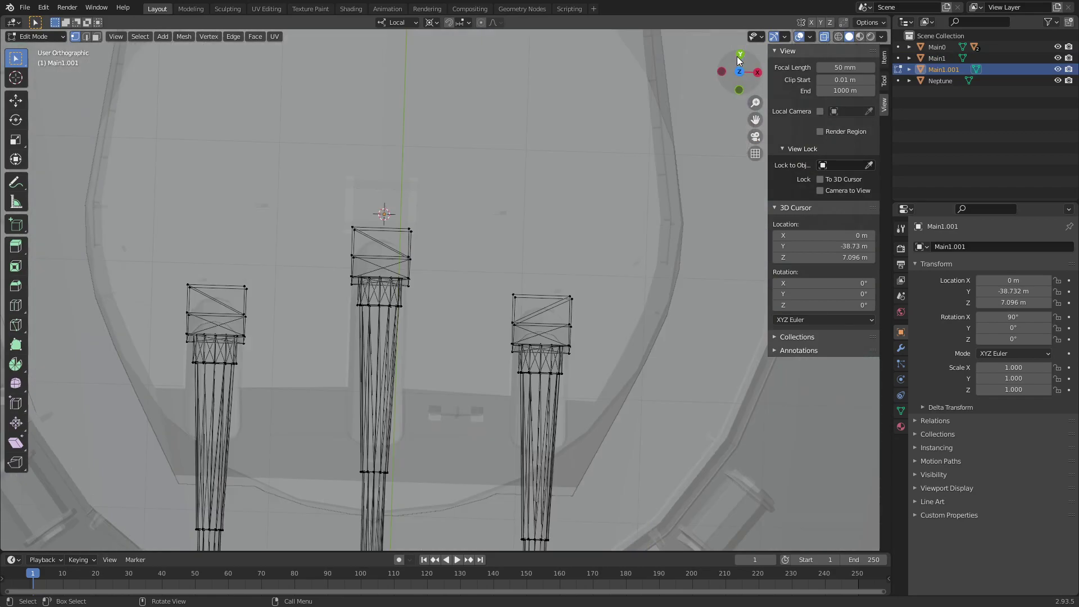
pyautogui.scroll(-5, 511, 236)
pyautogui.moveTo(447, 243); pyautogui.dragTo(447, 241)
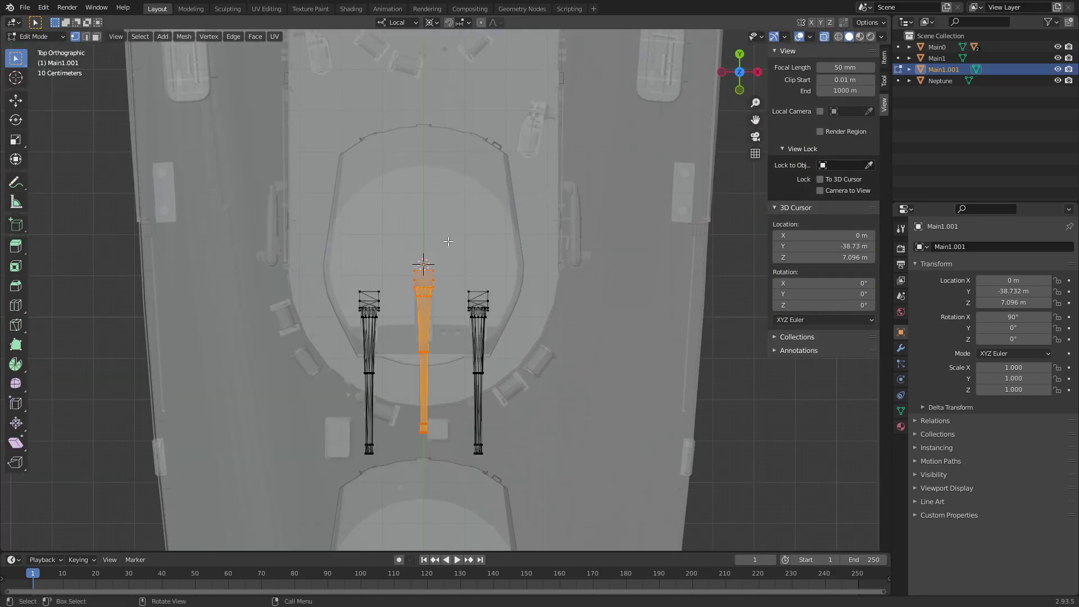
pyautogui.press('p')
pyautogui.click(449, 243)
# Snap the 3D cursor to the selected barrel base and return to Object Mode
pyautogui.scroll(3, 416, 276)
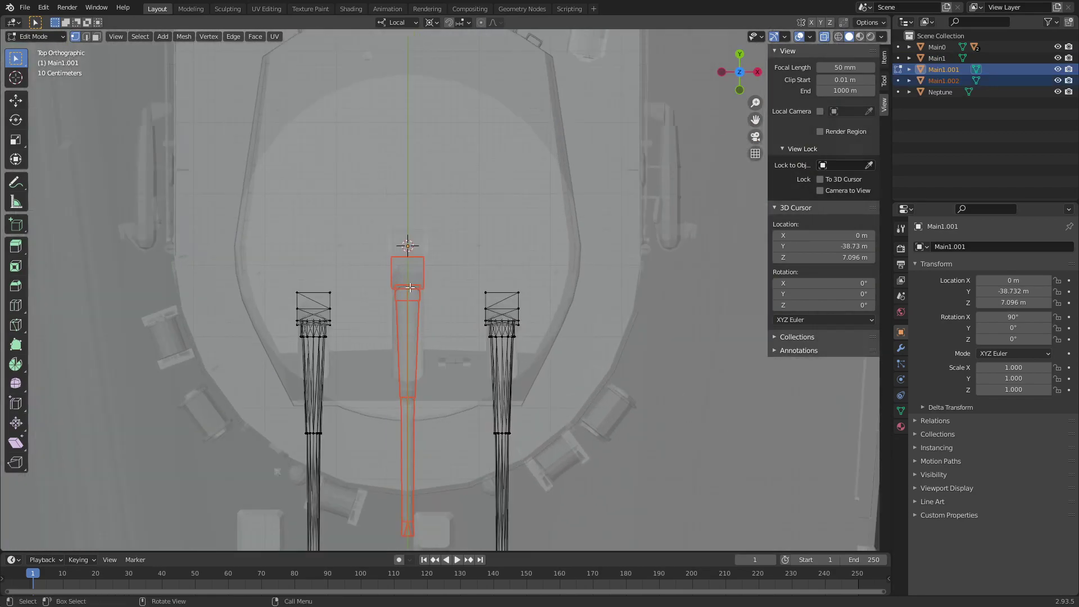
pyautogui.click(758, 73)
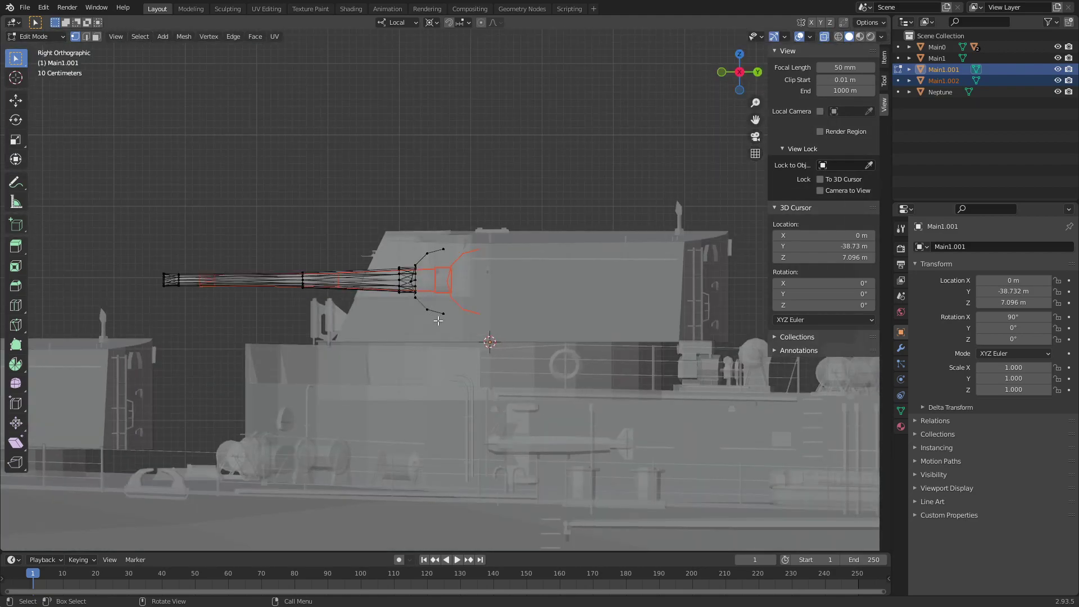
pyautogui.hotkey('shift', 's')
pyautogui.click(500, 220)
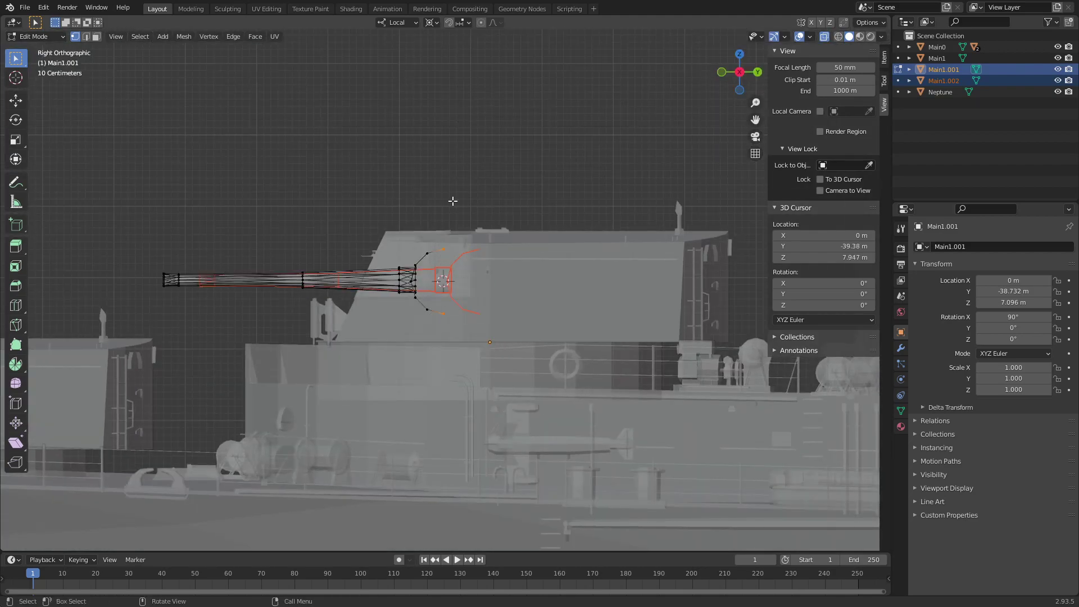
pyautogui.click(39, 36)
# Set Main1.001's origin to the 3D cursor and rename it Bar1
pyautogui.keyDown('ctrl'); pyautogui.click(953, 80); pyautogui.keyUp('ctrl')
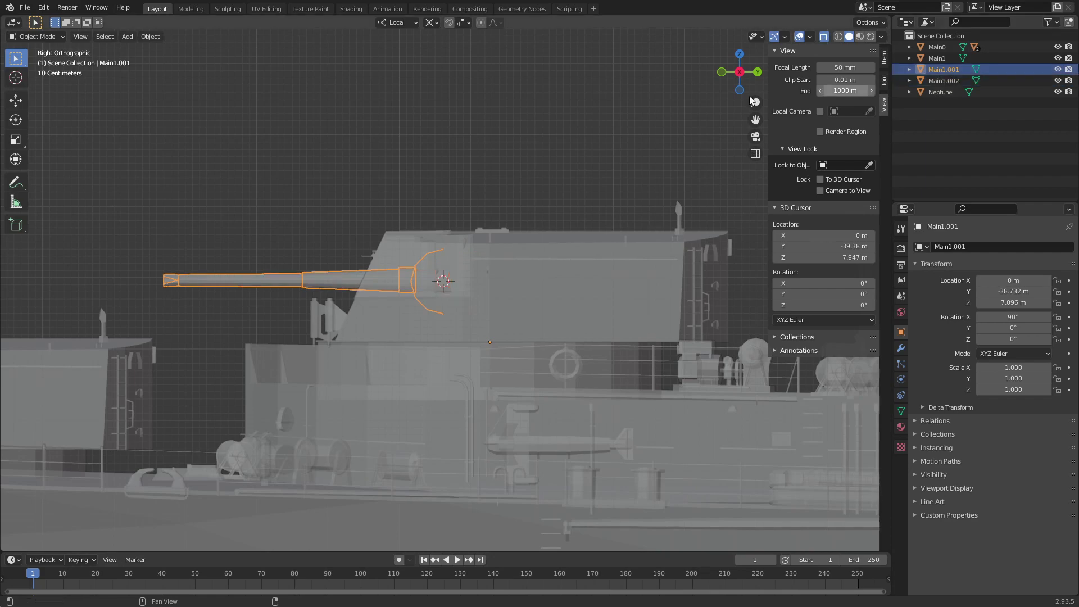
pyautogui.rightClick(503, 107)
pyautogui.click(598, 132)
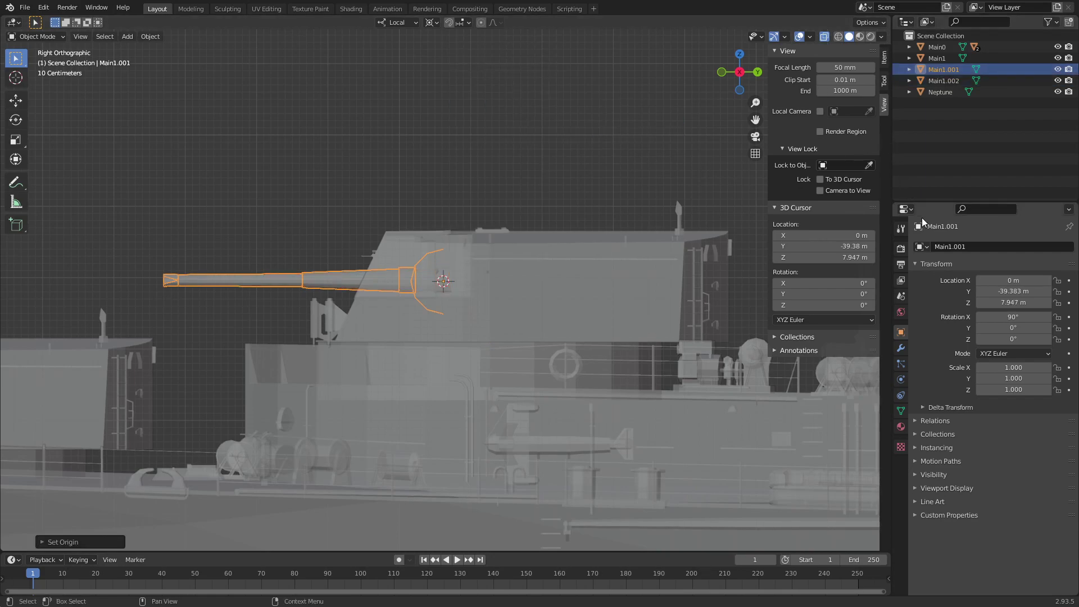
pyautogui.click(949, 246)
pyautogui.write('Barl')
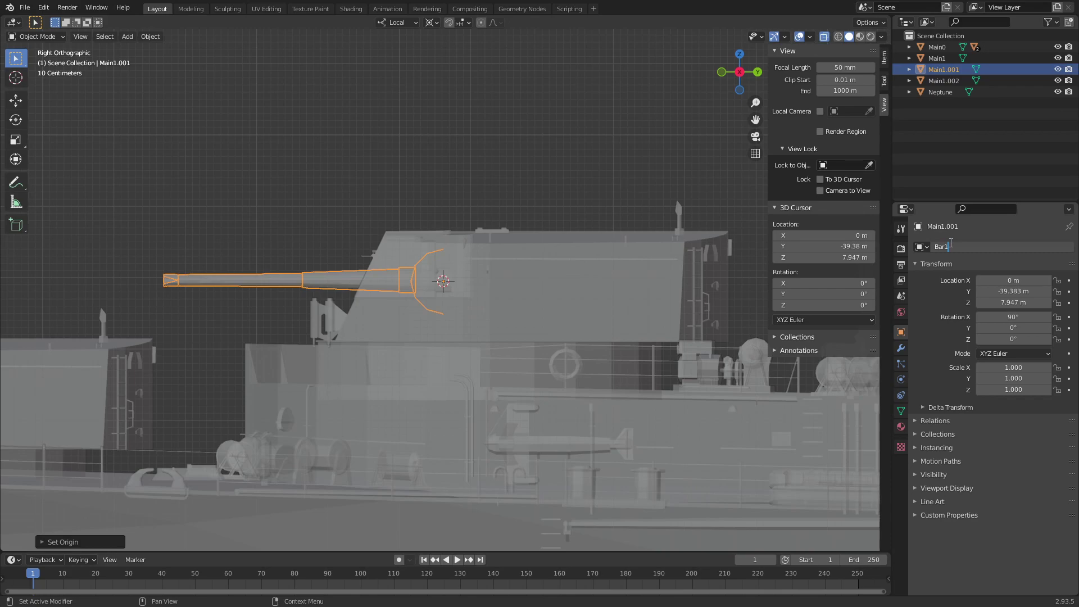
pyautogui.press('Return')
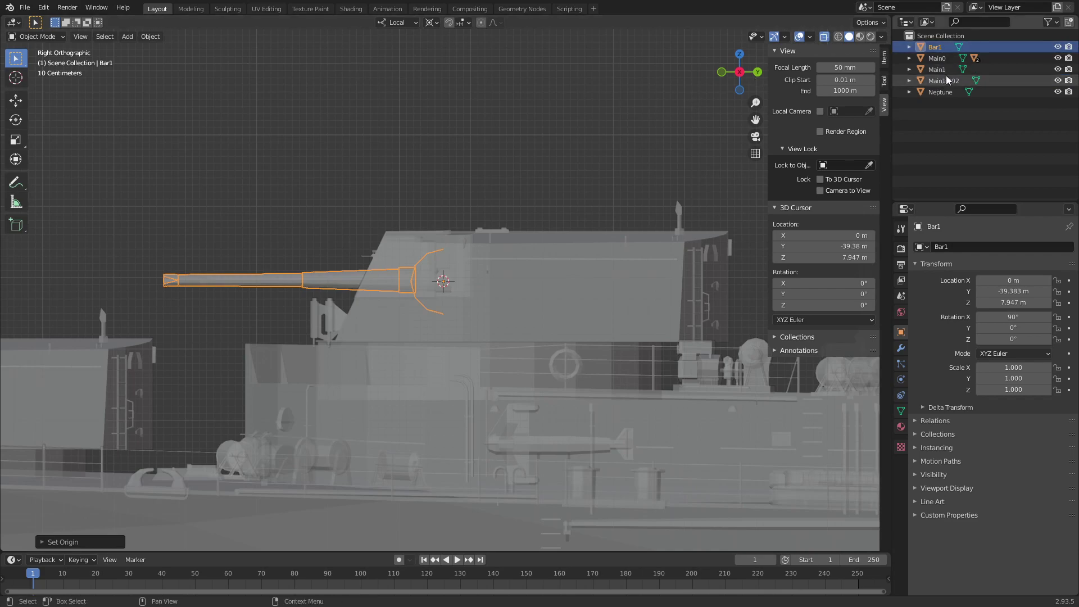
# Rename the separated barrel Main1.002 to Bar01
pyautogui.click(947, 80)
pyautogui.click(959, 247)
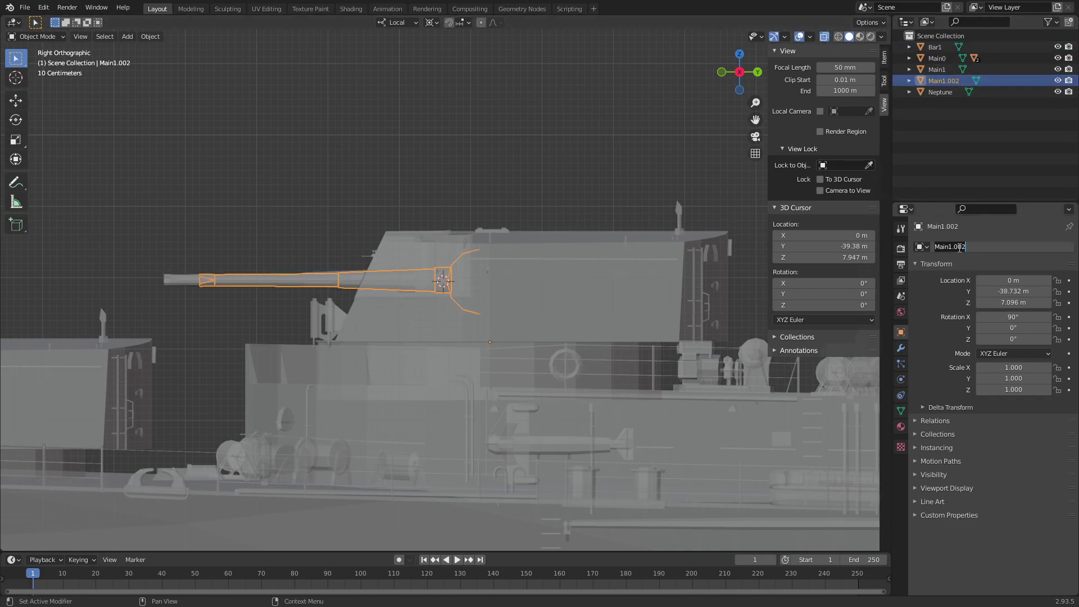
pyautogui.write('Bar01')
pyautogui.press('Return')
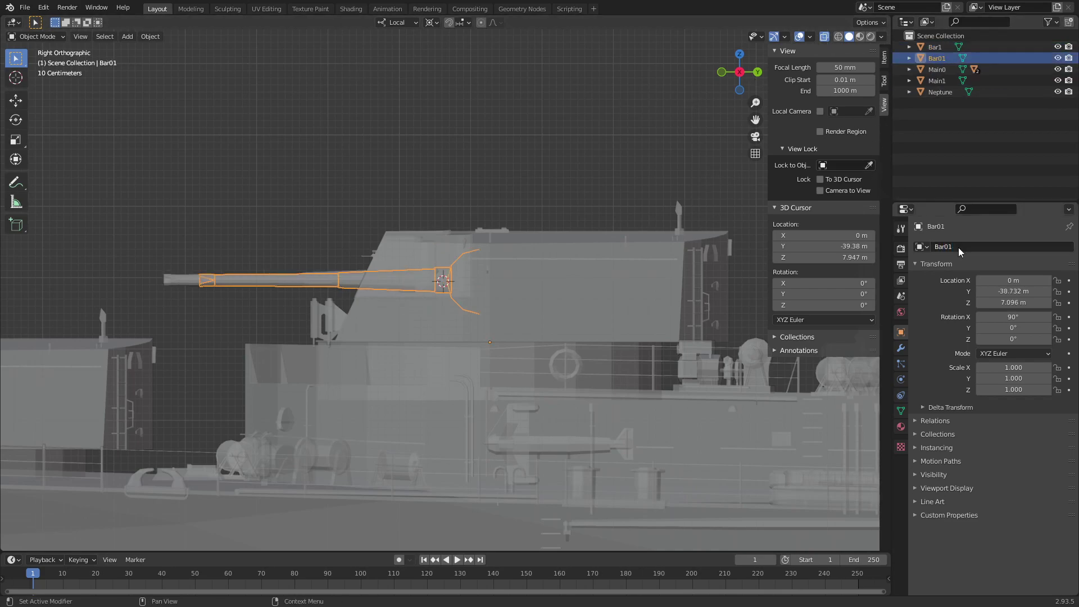
# In Edit Mode, snap the 3D cursor between Bar01's two turret-end vertices
pyautogui.click(39, 36)
pyautogui.click(34, 58)
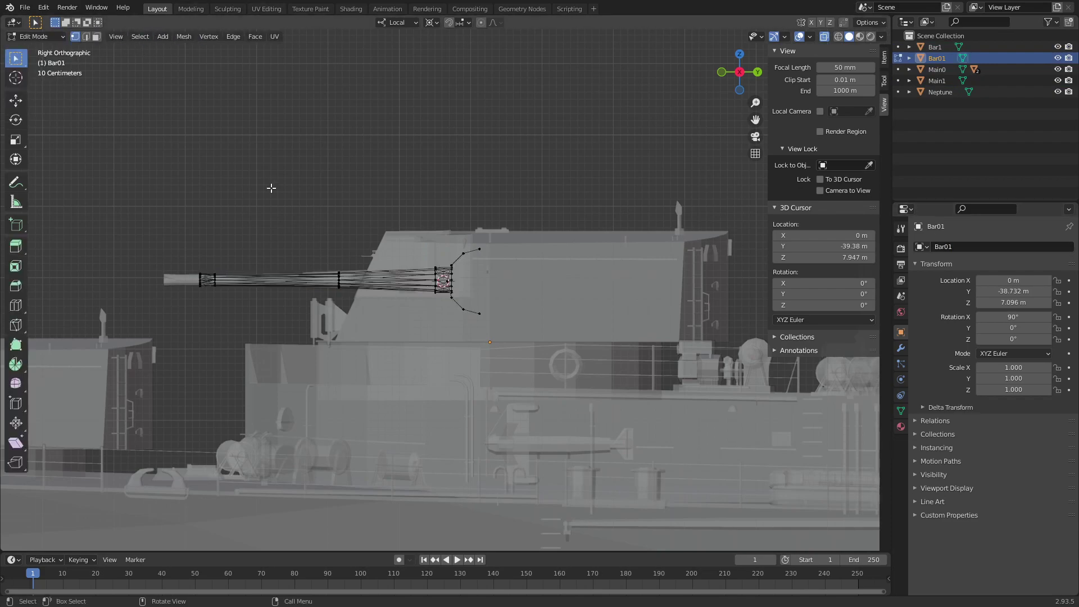
pyautogui.click(479, 313)
pyautogui.keyDown('shift'); pyautogui.click(480, 249); pyautogui.keyUp('shift')
pyautogui.hotkey('shift', 's')
pyautogui.click(548, 198)
# Set Bar01's origin to the 3D cursor, then select both barrels with Main1 active
pyautogui.click(45, 36)
pyautogui.rightClick(278, 72)
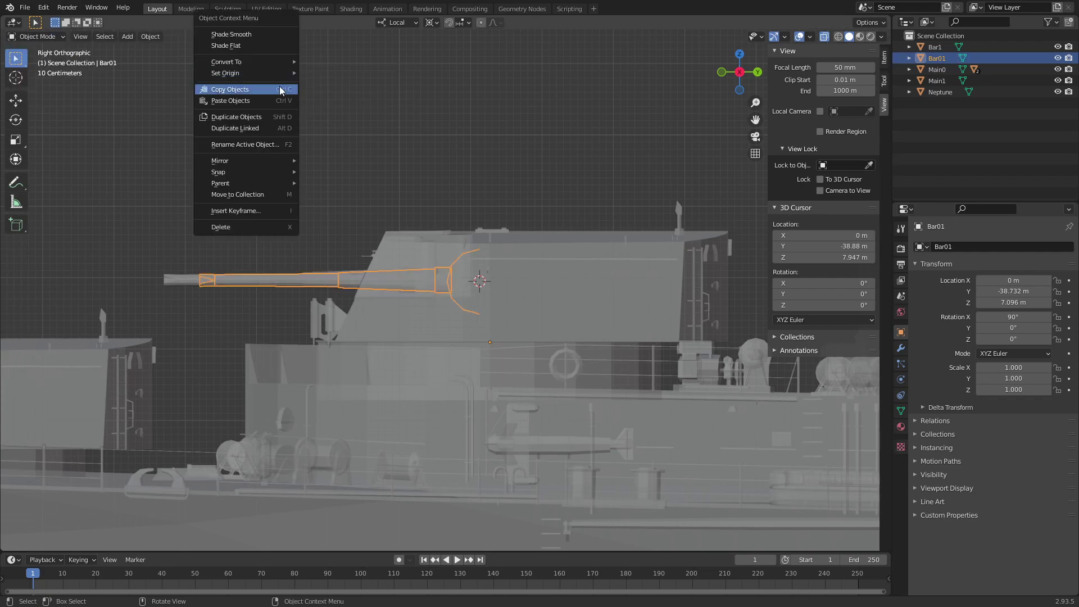
pyautogui.moveTo(225, 73)
pyautogui.click(345, 96)
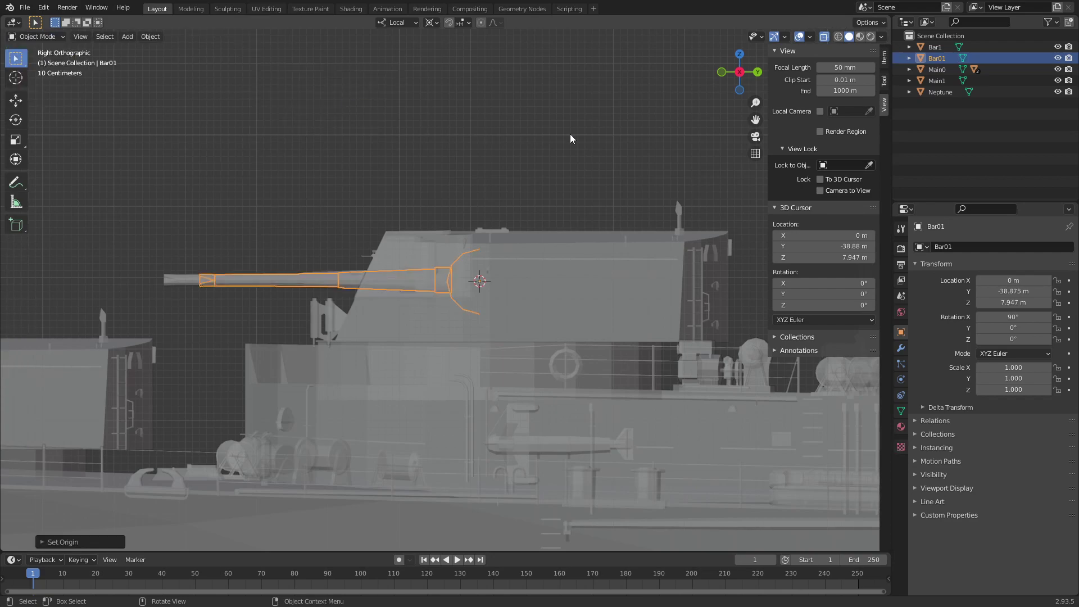
pyautogui.click(945, 46)
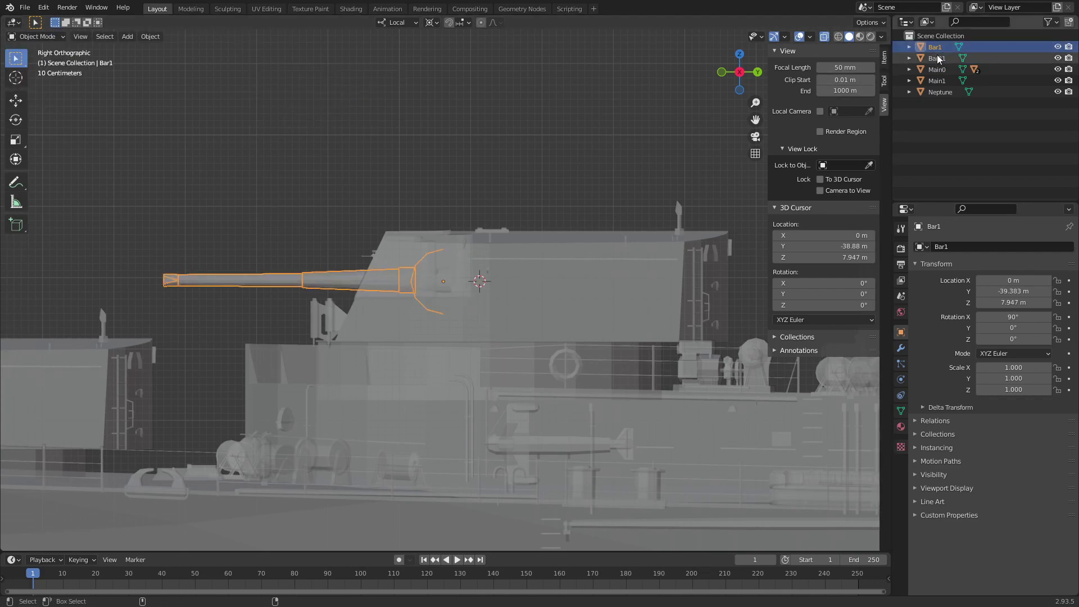
pyautogui.keyDown('ctrl'); pyautogui.click(941, 57); pyautogui.keyUp('ctrl')
pyautogui.keyDown('ctrl'); pyautogui.click(944, 79); pyautogui.keyUp('ctrl')
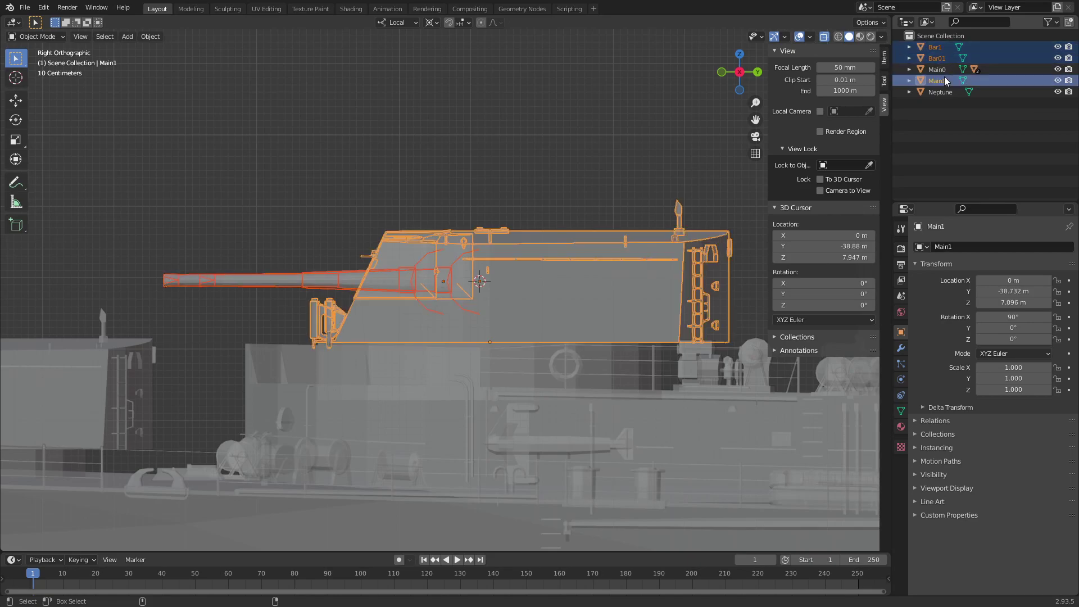
# Parent Bar1 and Bar01 to turret Main1 with Ctrl+P > Object
pyautogui.hotkey('ctrl', 'p')
pyautogui.click(636, 111)
pyautogui.moveTo(636, 110)
pyautogui.mouseDown(button='middle')
pyautogui.moveTo(486, 106)
pyautogui.moveTo(552, 151)
pyautogui.moveTo(491, 171)
pyautogui.moveTo(426, 93)
pyautogui.moveTo(533, 169)
pyautogui.moveTo(541, 146)
pyautogui.mouseUp(button='middle')
pyautogui.click(427, 94)
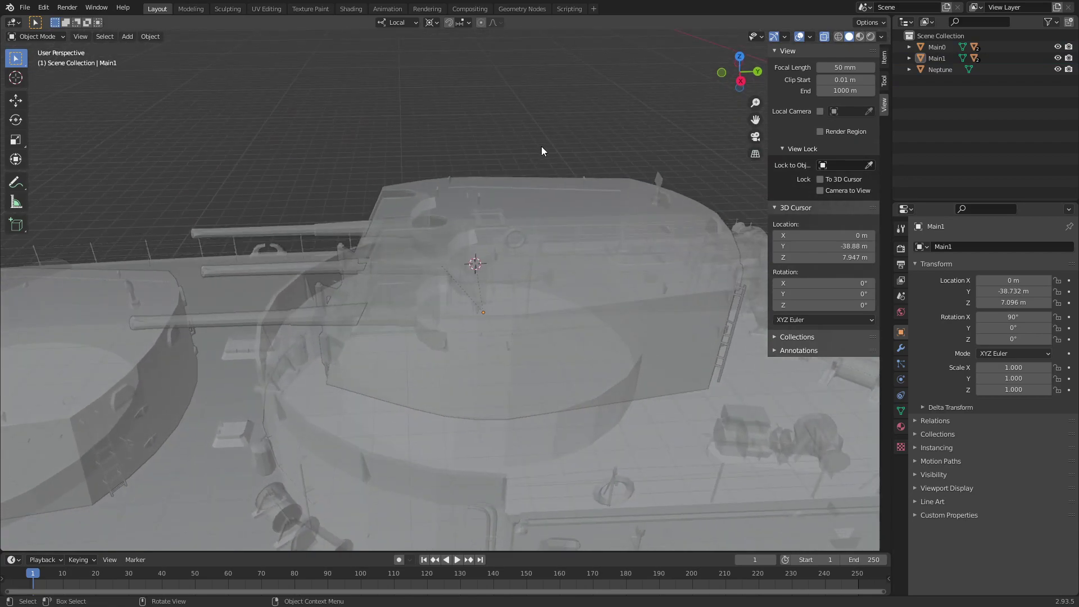
# Navigate along the ship in side view and select the Neptune hull object
pyautogui.click(741, 80)
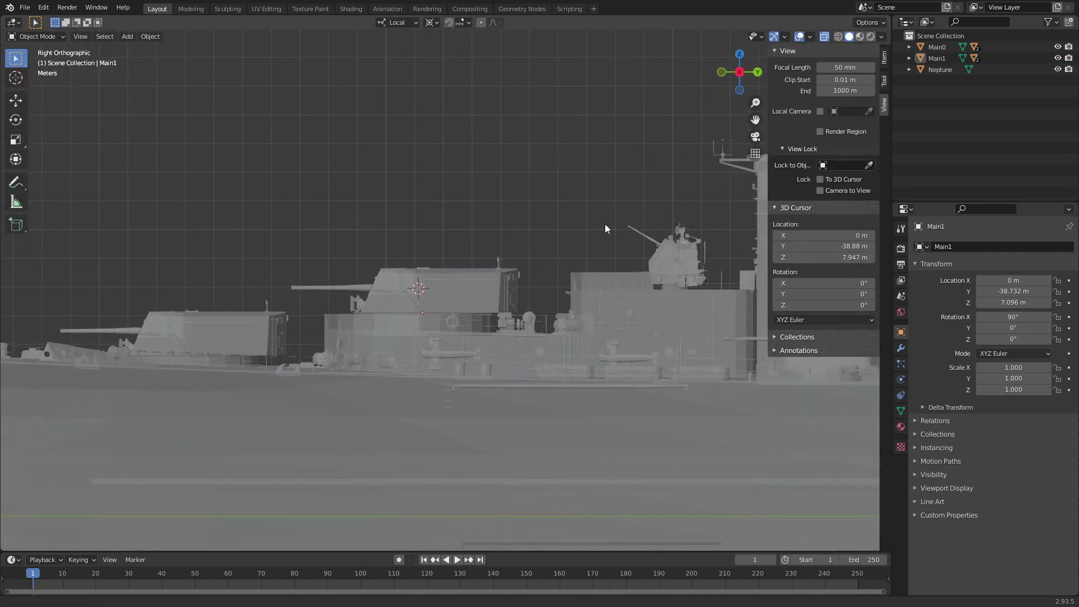
pyautogui.keyDown('shift'); pyautogui.moveTo(605, 224); pyautogui.dragTo(557, 219, button='middle'); pyautogui.keyUp('shift')
pyautogui.scroll(2, 357, 201)
pyautogui.moveTo(357, 201)
pyautogui.mouseDown(button='middle')
pyautogui.moveTo(383, 209)
pyautogui.moveTo(374, 234)
pyautogui.moveTo(250, 247)
pyautogui.moveTo(490, 255)
pyautogui.moveTo(463, 261)
pyautogui.mouseUp(button='middle')
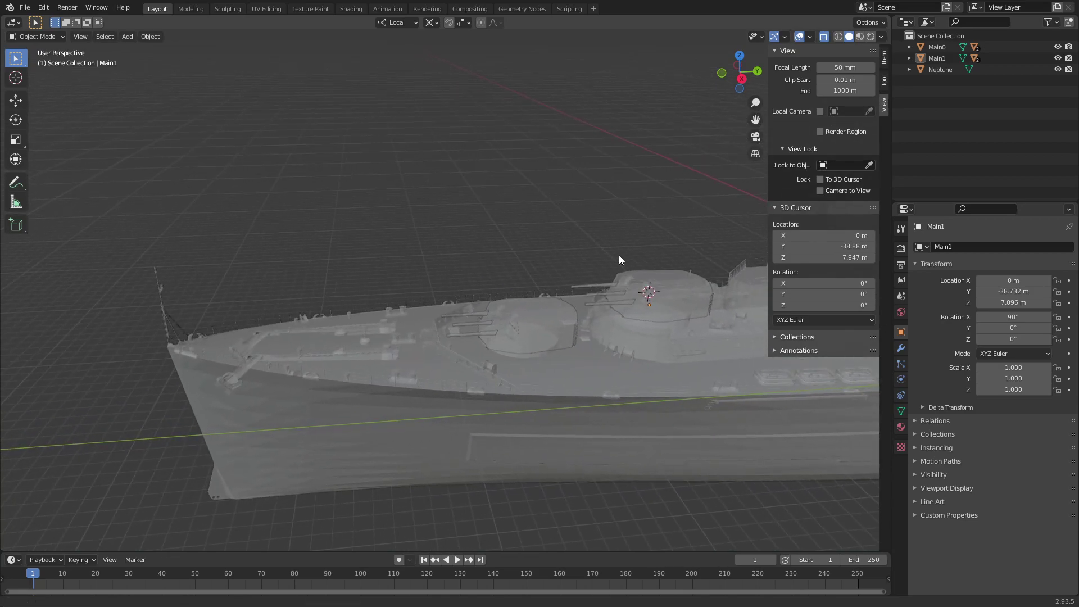
pyautogui.keyDown('shift'); pyautogui.moveTo(618, 257); pyautogui.dragTo(456, 267, button='middle'); pyautogui.keyUp('shift')
pyautogui.click(741, 79)
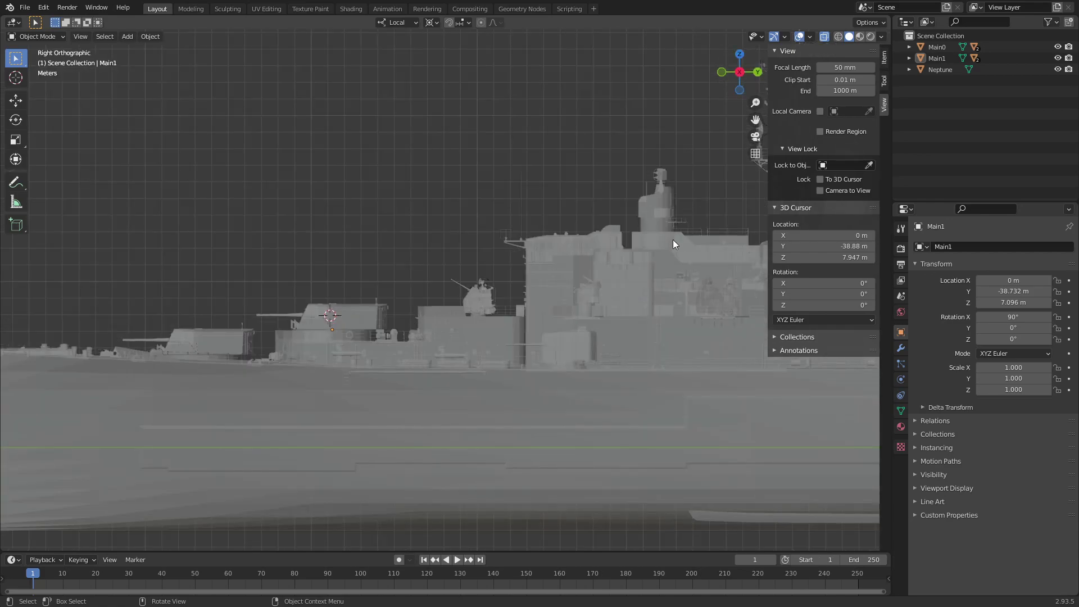
pyautogui.click(589, 379)
pyautogui.scroll(3, 443, 282)
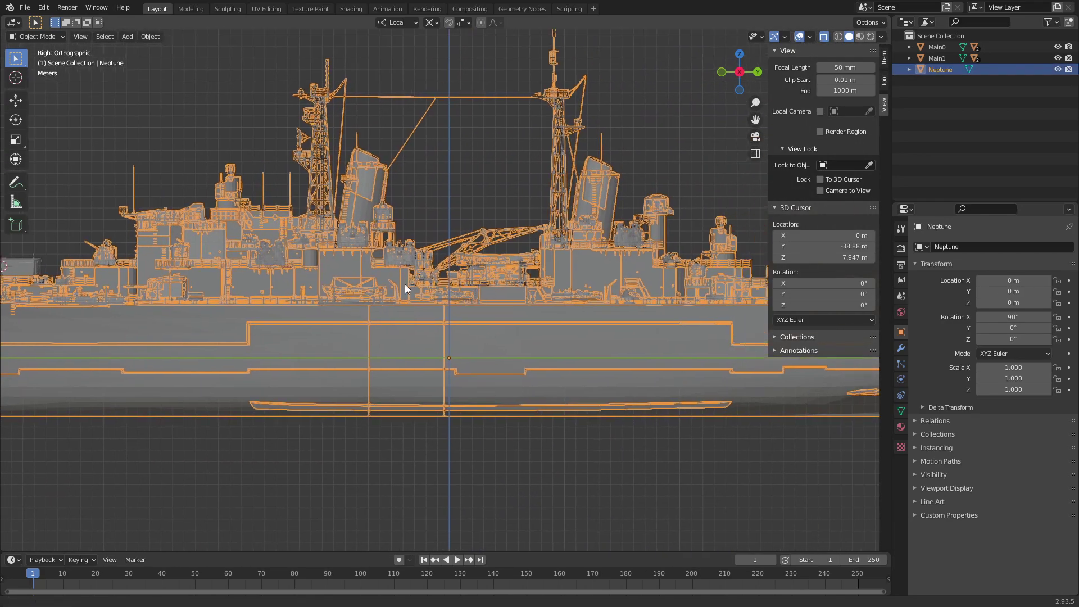
# Put the Neptune mesh in Edit Mode and box-select the forward turret's upper structure
pyautogui.keyDown('shift'); pyautogui.moveTo(444, 281); pyautogui.dragTo(369, 299, button='middle'); pyautogui.keyUp('shift')
pyautogui.scroll(4, 393, 291)
pyautogui.click(42, 36)
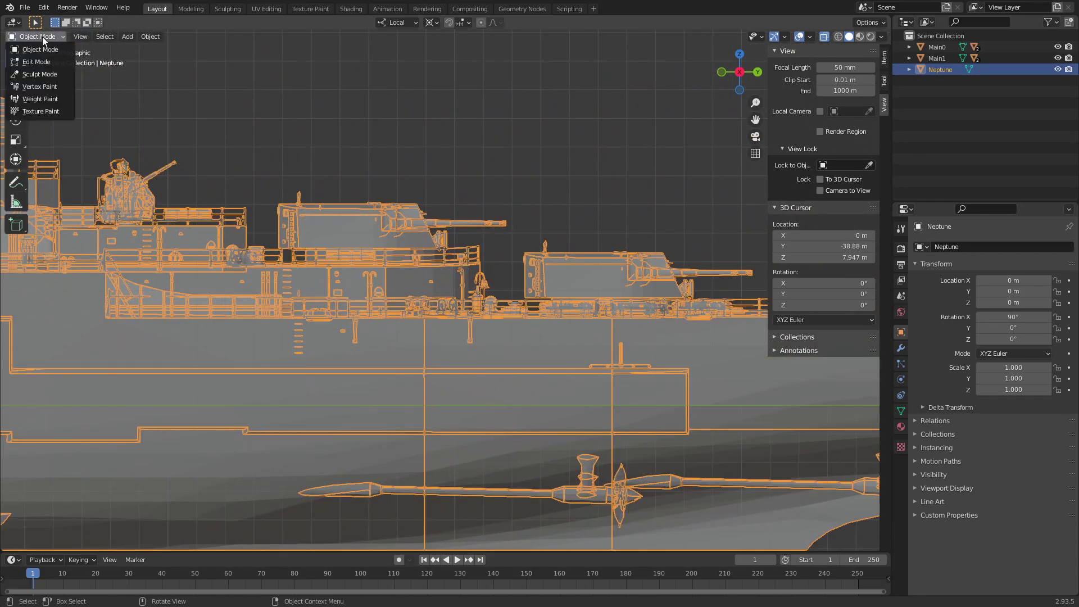
pyautogui.click(30, 62)
pyautogui.scroll(2, 355, 255)
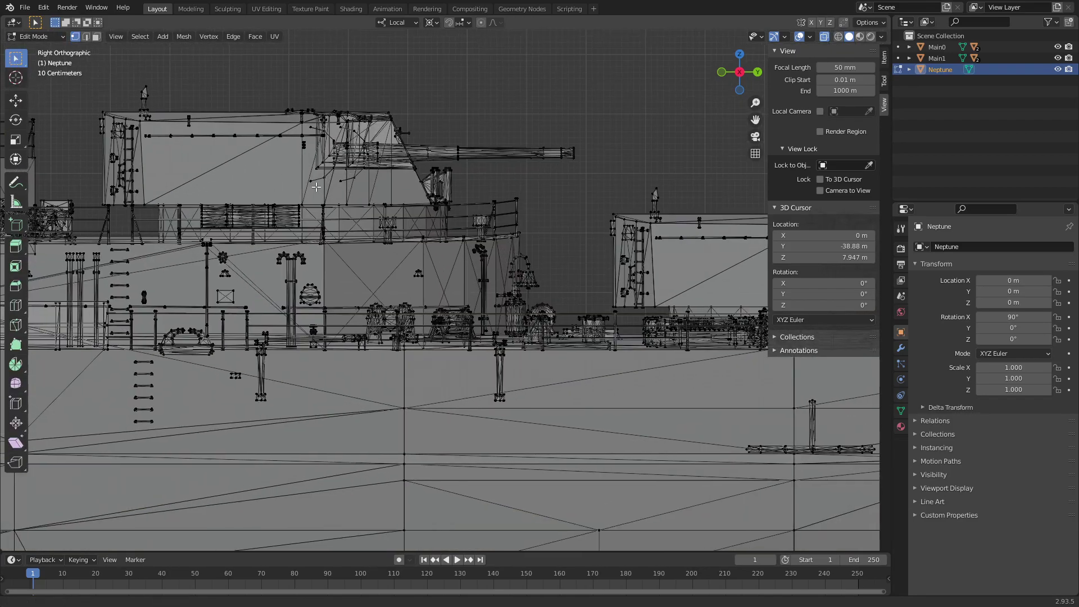
pyautogui.scroll(2, 354, 255)
pyautogui.scroll(2, 261, 285)
pyautogui.scroll(1, 261, 285)
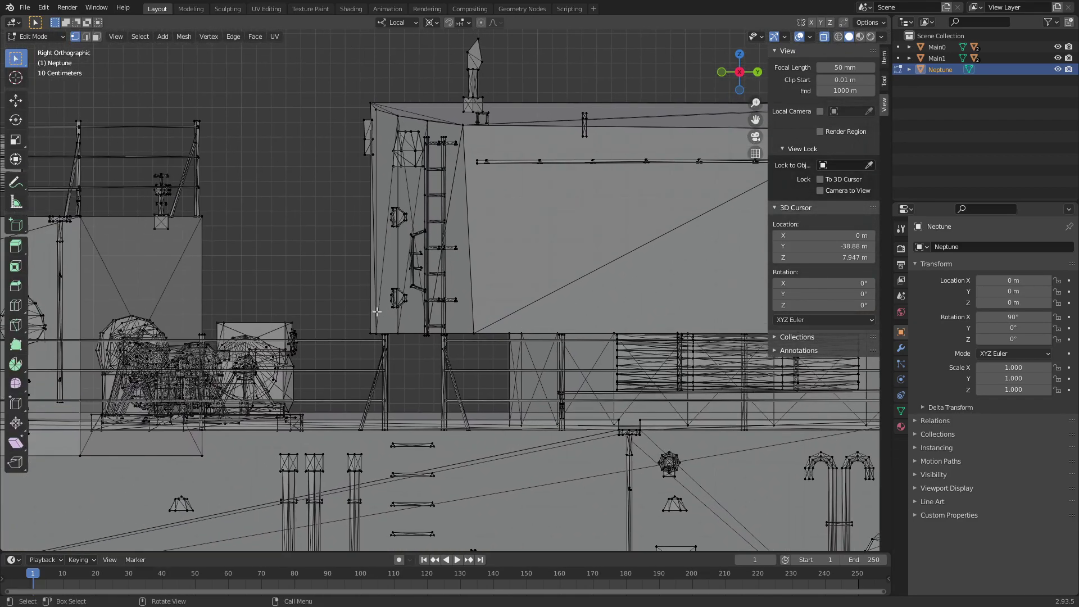
pyautogui.moveTo(356, 318); pyautogui.dragTo(622, 37)
pyautogui.scroll(2, 400, 301)
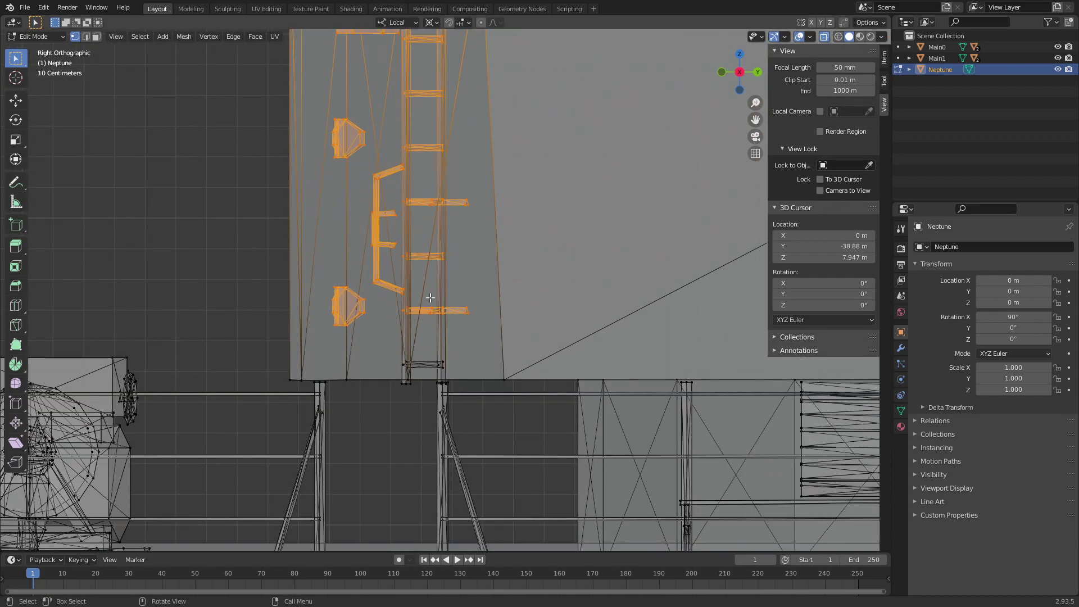
pyautogui.scroll(2, 406, 304)
# Add the base foot, nearby base parts and the left face to the selection
pyautogui.keyDown('shift'); pyautogui.click(458, 311); pyautogui.keyUp('shift')
pyautogui.scroll(1, 450, 289)
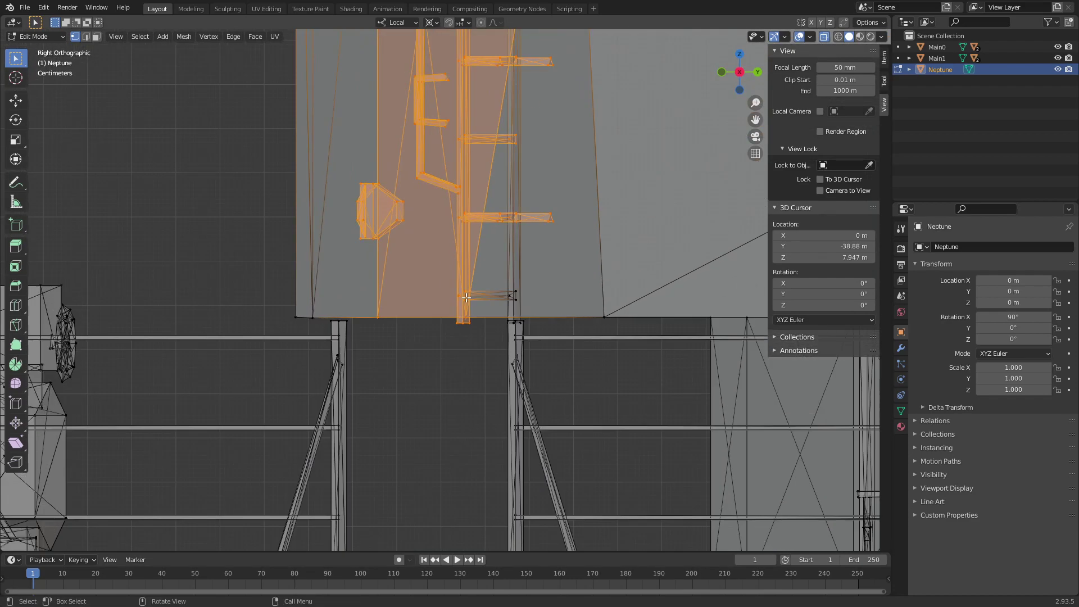
pyautogui.scroll(4, 449, 289)
pyautogui.scroll(4, 632, 318)
pyautogui.moveTo(694, 450); pyautogui.dragTo(816, 427)
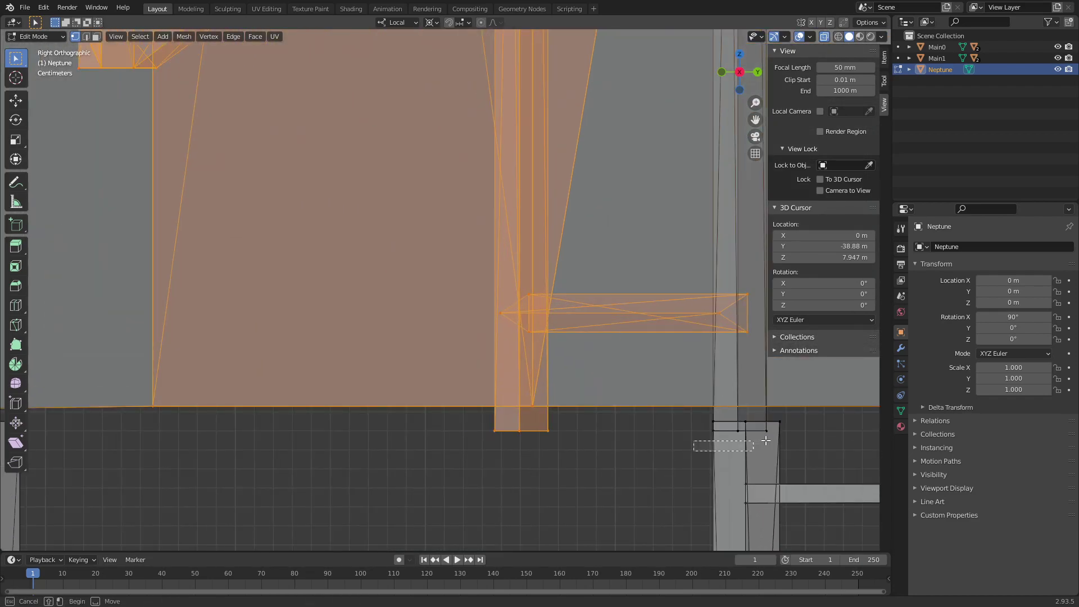
pyautogui.scroll(-5, 557, 368)
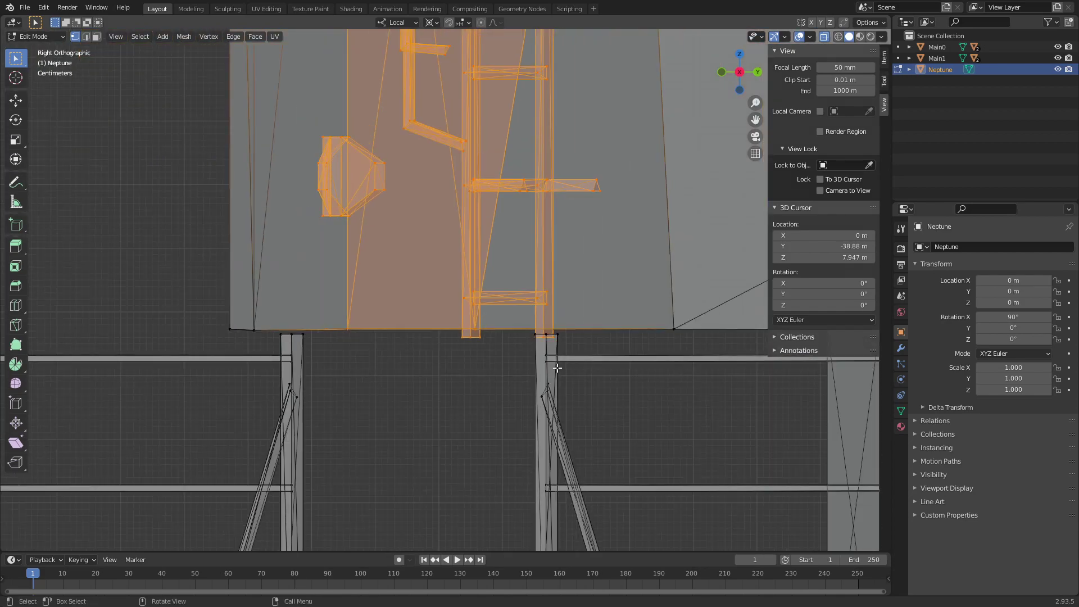
pyautogui.keyDown('shift'); pyautogui.click(242, 315); pyautogui.keyUp('shift')
pyautogui.scroll(-4, 562, 292)
pyautogui.keyDown('shift'); pyautogui.moveTo(604, 277); pyautogui.dragTo(247, 289, button='middle'); pyautogui.keyUp('shift')
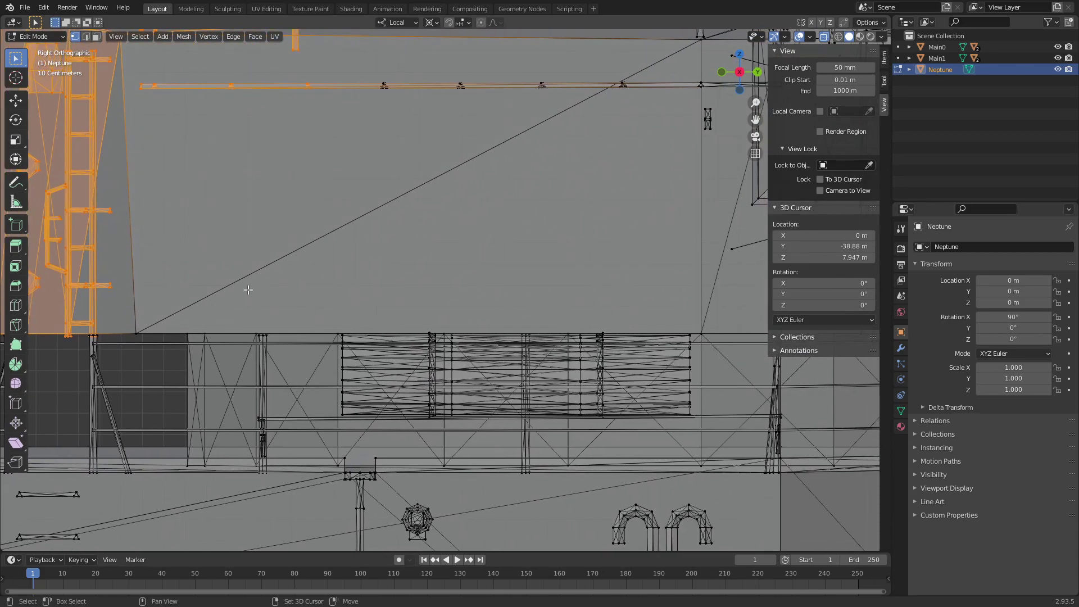
pyautogui.scroll(-2, 248, 290)
pyautogui.scroll(-2, 225, 289)
pyautogui.scroll(-2, 168, 291)
pyautogui.scroll(-1, 112, 294)
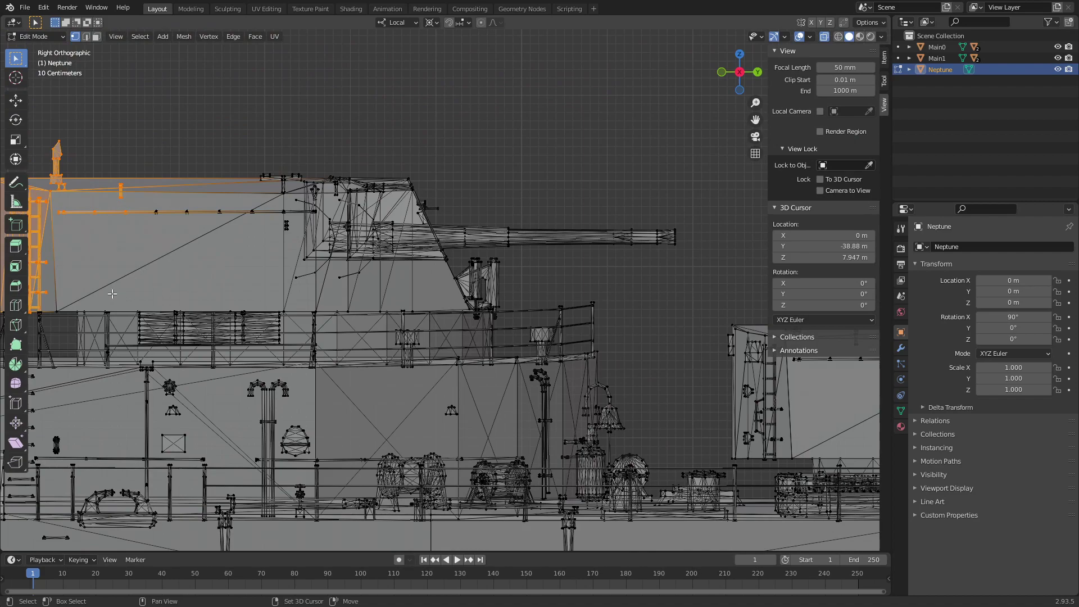
# Select the turret, gun mount, barrel tip and small rod with linked geometry
pyautogui.moveTo(109, 303); pyautogui.dragTo(705, 112)
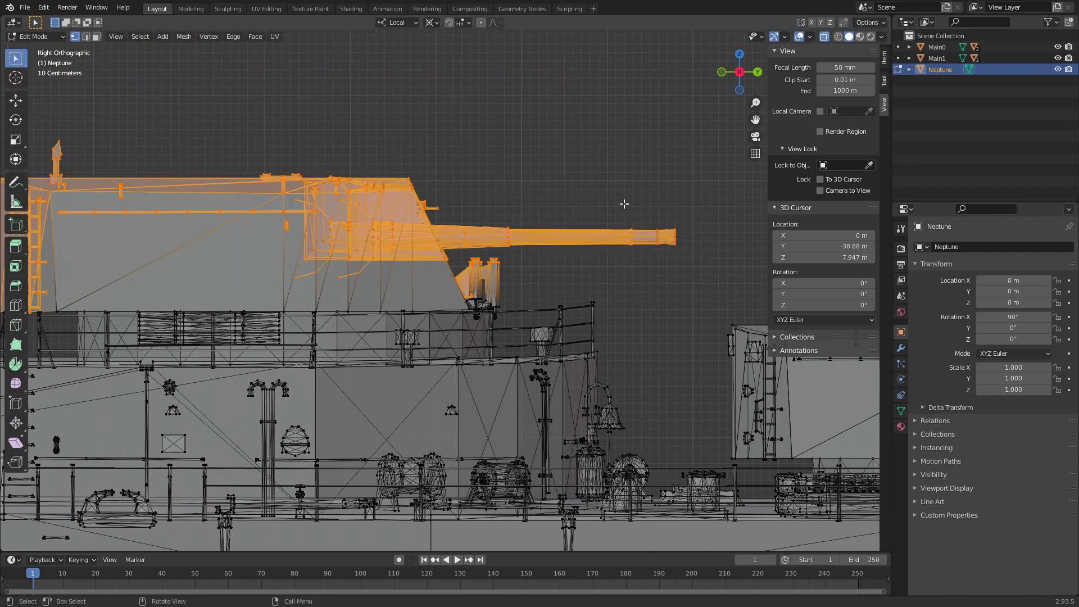
pyautogui.scroll(3, 494, 298)
pyautogui.scroll(3, 393, 314)
pyautogui.scroll(1, 264, 337)
pyautogui.moveTo(209, 379)
pyautogui.mouseDown()
pyautogui.moveTo(312, 272)
pyautogui.moveTo(290, 261)
pyautogui.mouseUp()
pyautogui.moveTo(227, 354); pyautogui.dragTo(372, 160)
pyautogui.moveTo(284, 385); pyautogui.dragTo(343, 346)
pyautogui.press('l')
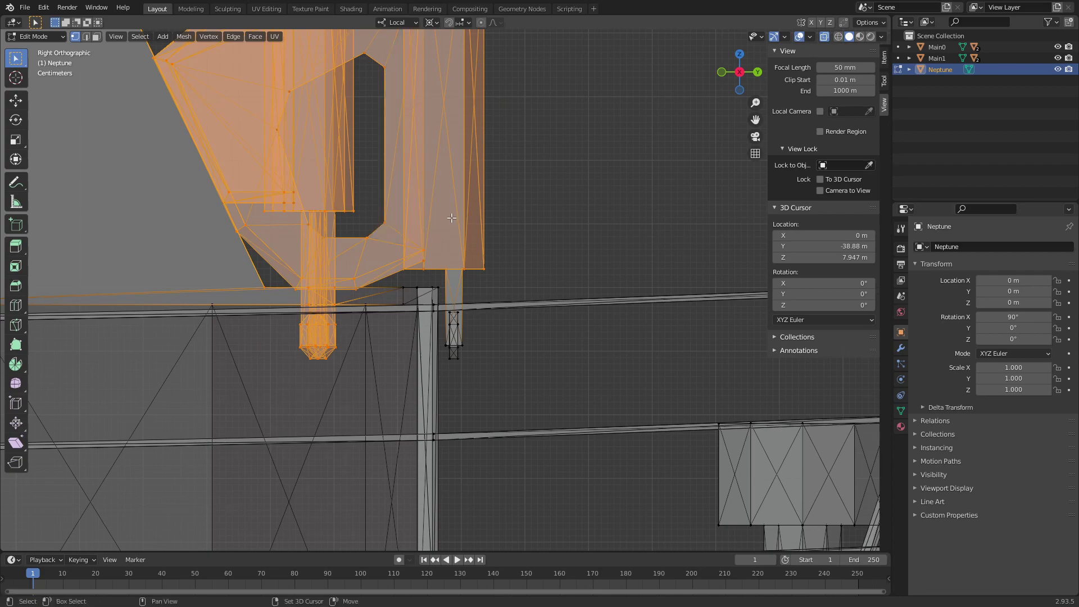
pyautogui.keyDown('shift'); pyautogui.moveTo(449, 366); pyautogui.dragTo(528, 303); pyautogui.keyUp('shift')
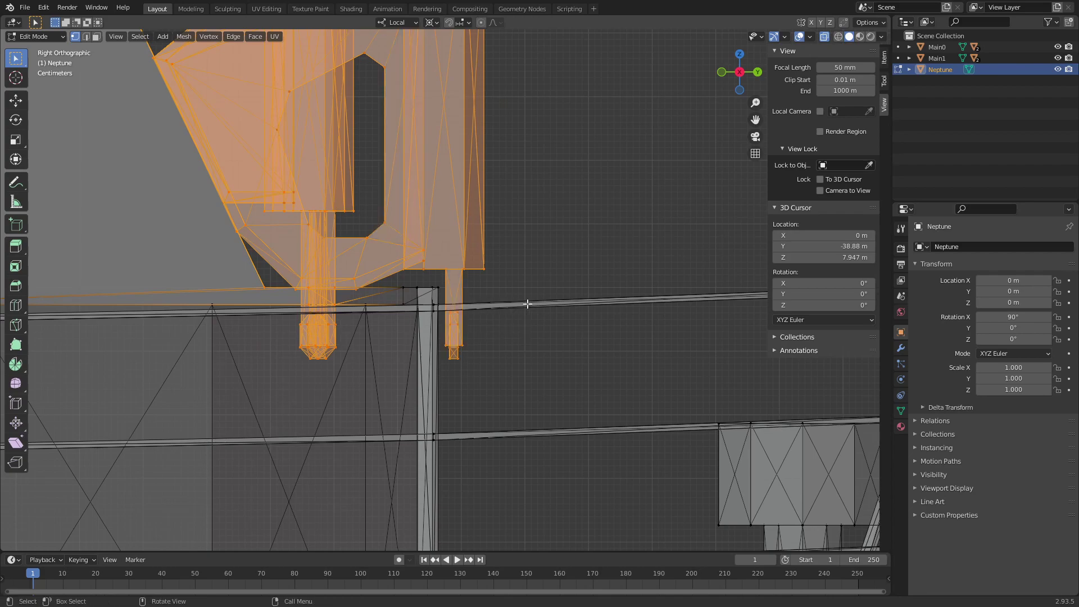
# Refine the selection: exclude the grey column under the mount, extend linked geometry at the bar end
pyautogui.scroll(-1, 521, 302)
pyautogui.scroll(2, 483, 294)
pyautogui.scroll(2, 415, 295)
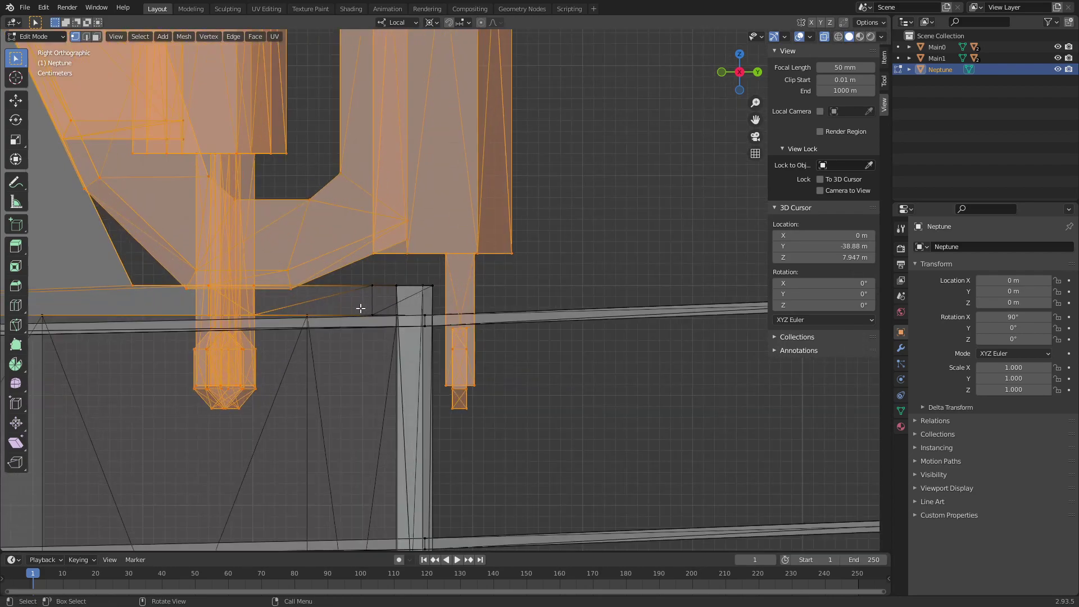
pyautogui.scroll(3, 373, 284)
pyautogui.scroll(3, 393, 270)
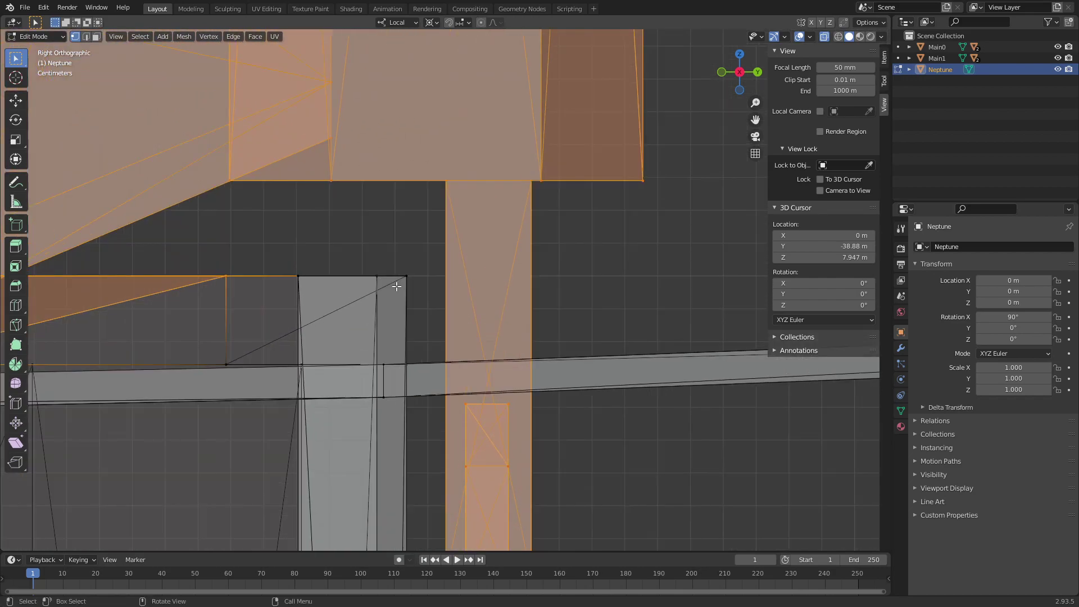
pyautogui.keyDown('shift'); pyautogui.moveTo(396, 291); pyautogui.dragTo(461, 234); pyautogui.keyUp('shift')
pyautogui.hotkey('ctrl', 'l')
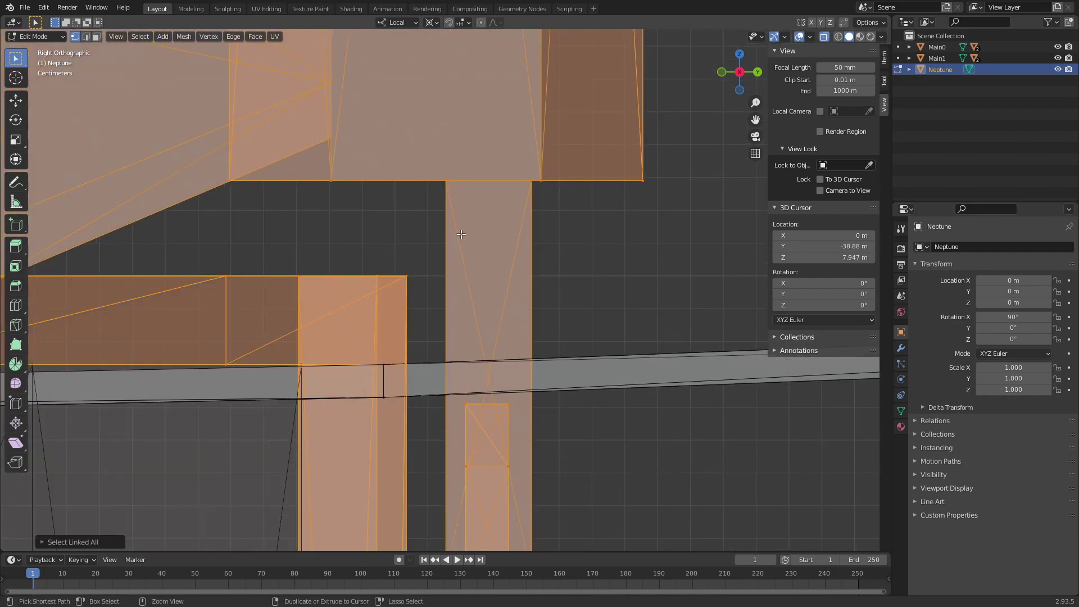
pyautogui.scroll(-5, 442, 262)
pyautogui.scroll(-3, 382, 286)
pyautogui.scroll(-3, 404, 314)
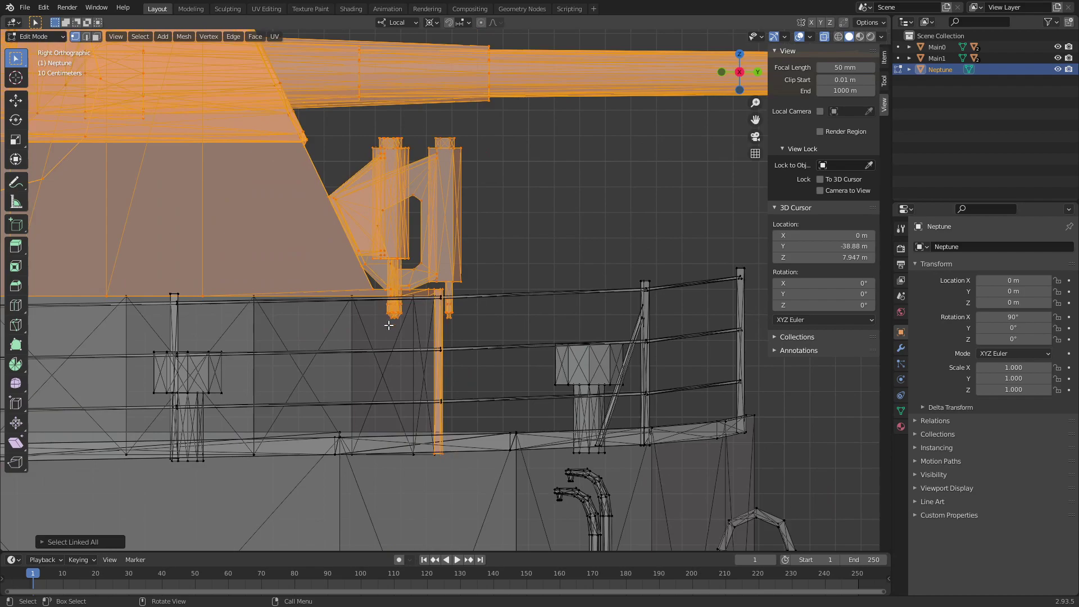
pyautogui.scroll(-2, 437, 345)
pyautogui.scroll(3, 437, 345)
pyautogui.keyDown('shift'); pyautogui.moveTo(402, 330); pyautogui.dragTo(436, 283); pyautogui.keyUp('shift')
pyautogui.hotkey('ctrl', 'l')
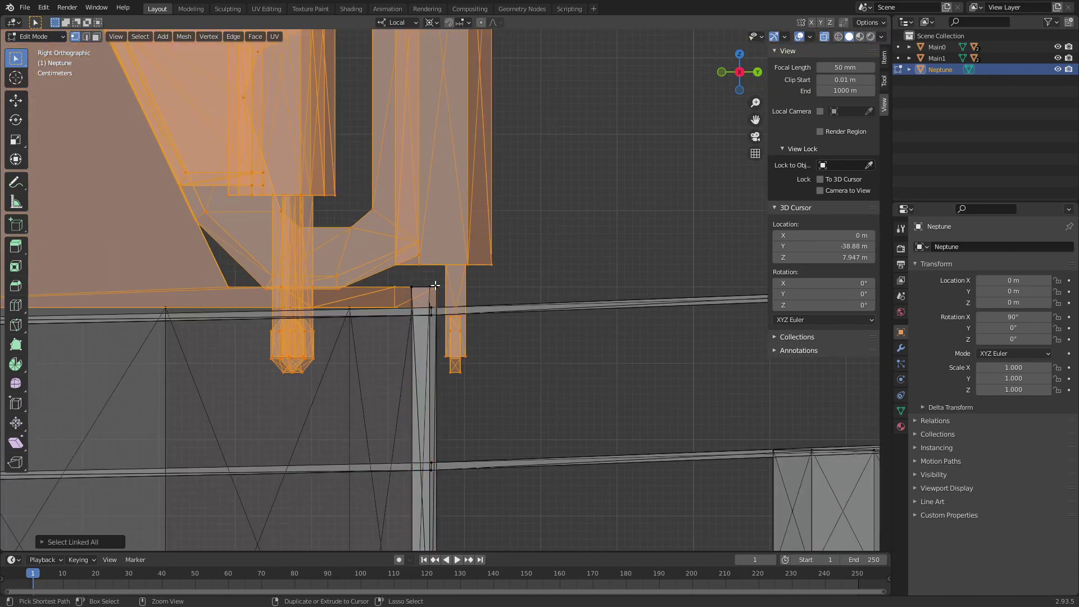
# Check the selection from the side and separate the turret as Neptune.001
pyautogui.moveTo(435, 285)
pyautogui.mouseDown(button='middle')
pyautogui.moveTo(425, 270)
pyautogui.moveTo(794, 50)
pyautogui.mouseUp(button='middle')
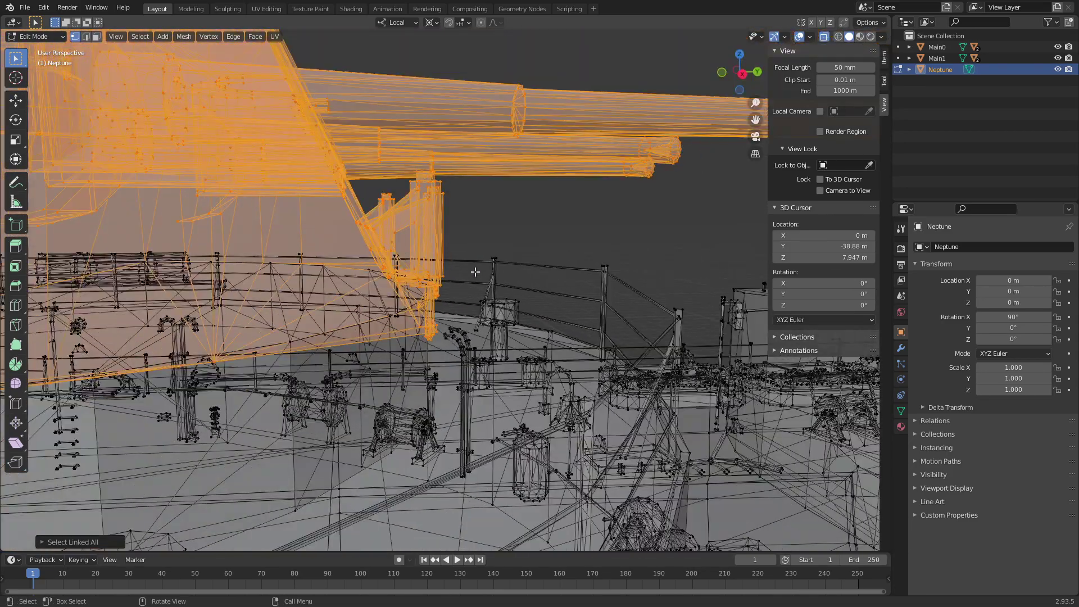
pyautogui.click(742, 73)
pyautogui.scroll(2, 601, 289)
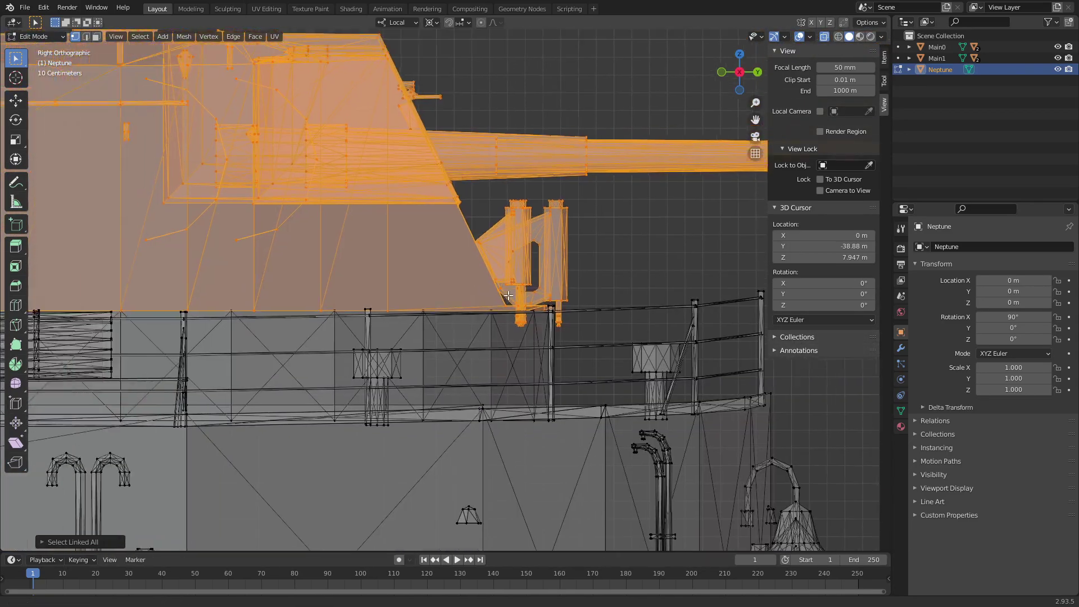
pyautogui.scroll(2, 601, 289)
pyautogui.scroll(-5, 601, 289)
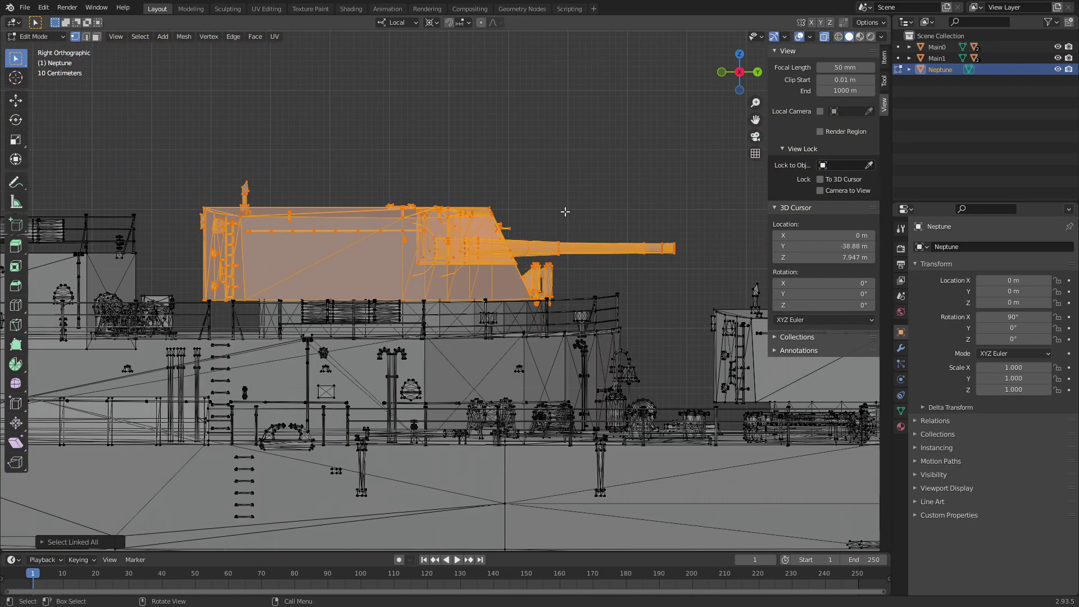
pyautogui.press('p')
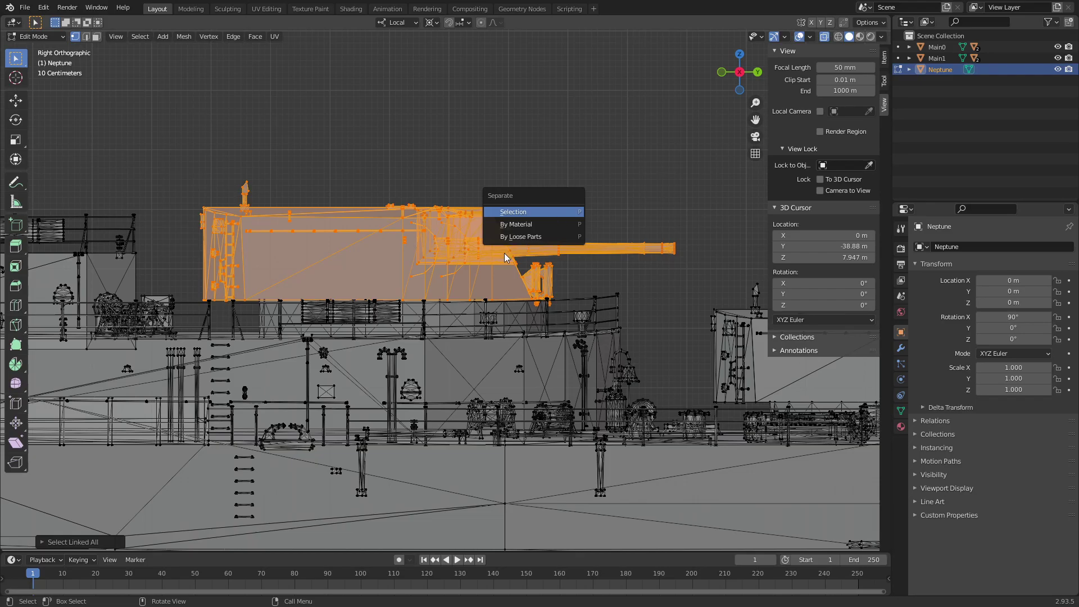
pyautogui.click(564, 211)
# Snap the 3D cursor to the selected turret, then set its X to 0 on the ship's midline
pyautogui.scroll(6, 439, 265)
pyautogui.scroll(-2, 395, 264)
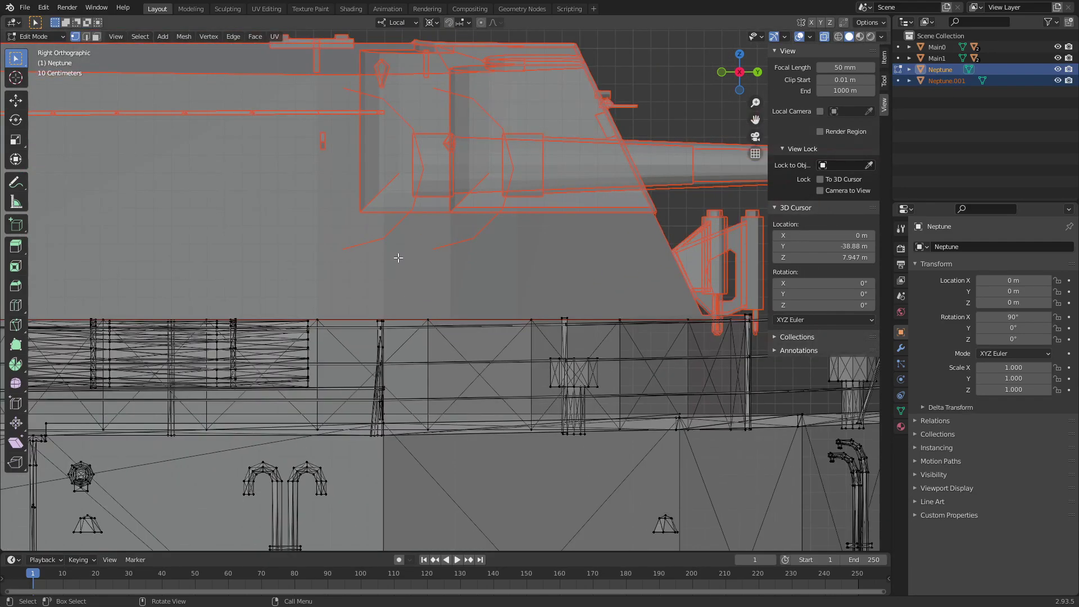
pyautogui.scroll(-2, 395, 265)
pyautogui.moveTo(397, 230); pyautogui.dragTo(410, 223, button='middle')
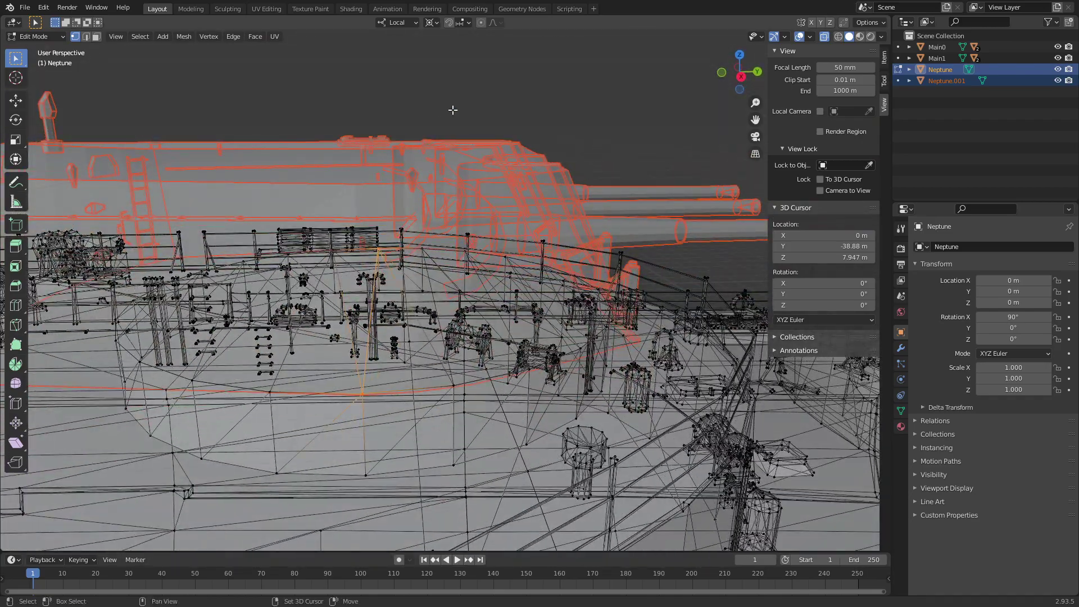
pyautogui.hotkey('shift', 's')
pyautogui.click(452, 172)
pyautogui.click(843, 236)
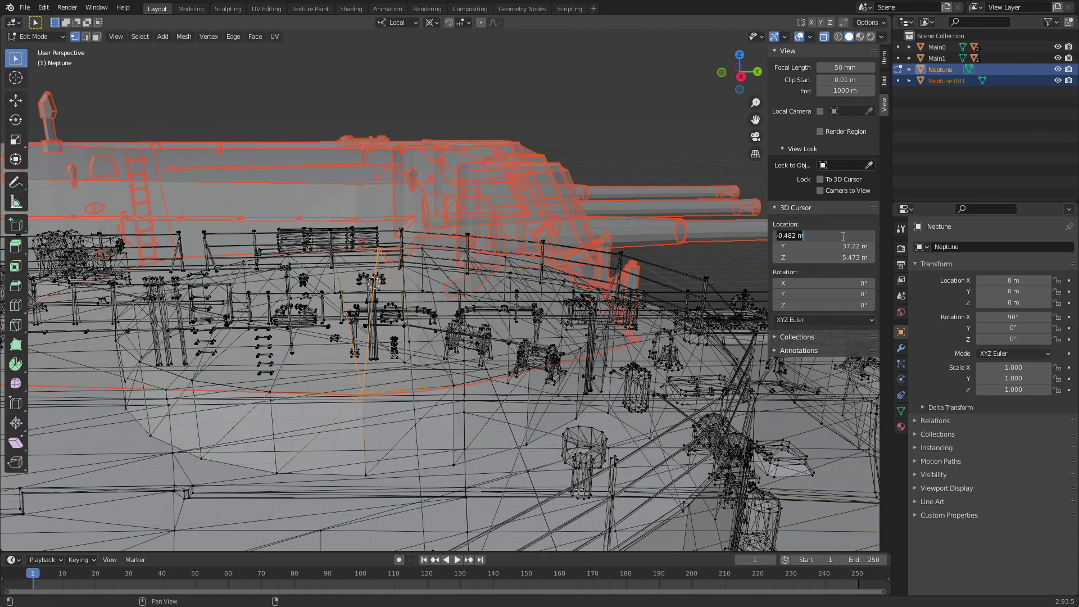
pyautogui.write('0')
pyautogui.press('Return')
# In Object Mode, set the Neptune.001 turret's origin to the 3D cursor and rename it Main2
pyautogui.click(60, 34)
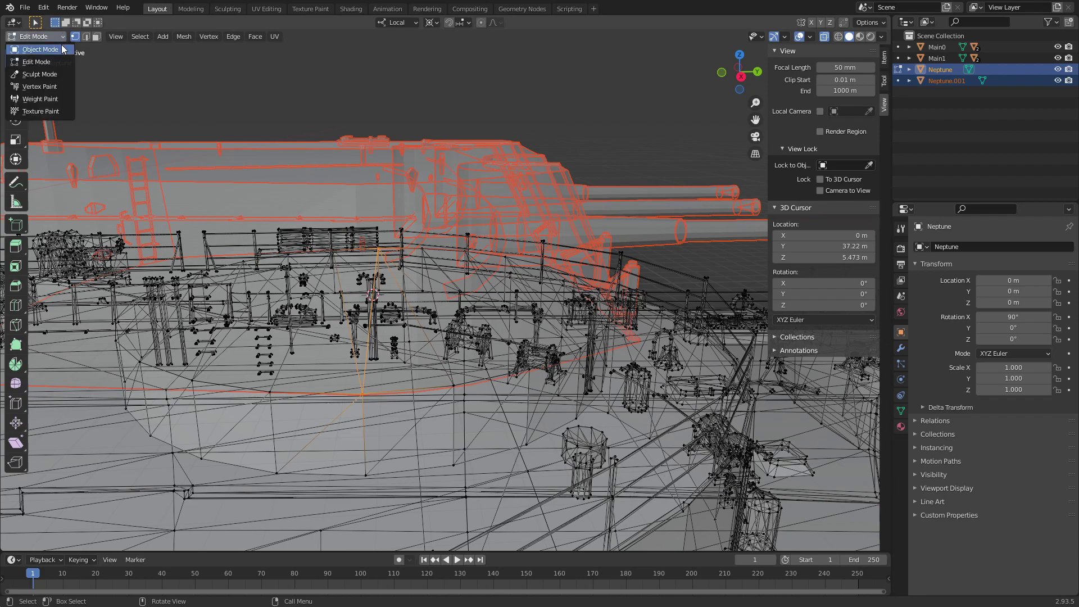
pyautogui.click(62, 50)
pyautogui.click(946, 81)
pyautogui.rightClick(573, 67)
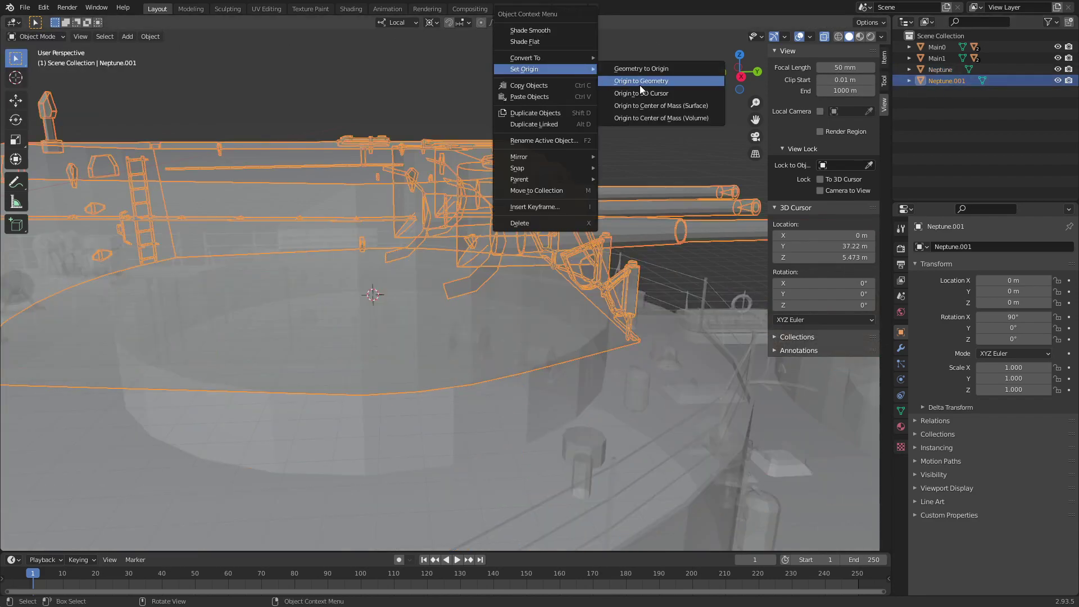
pyautogui.click(648, 93)
pyautogui.click(965, 248)
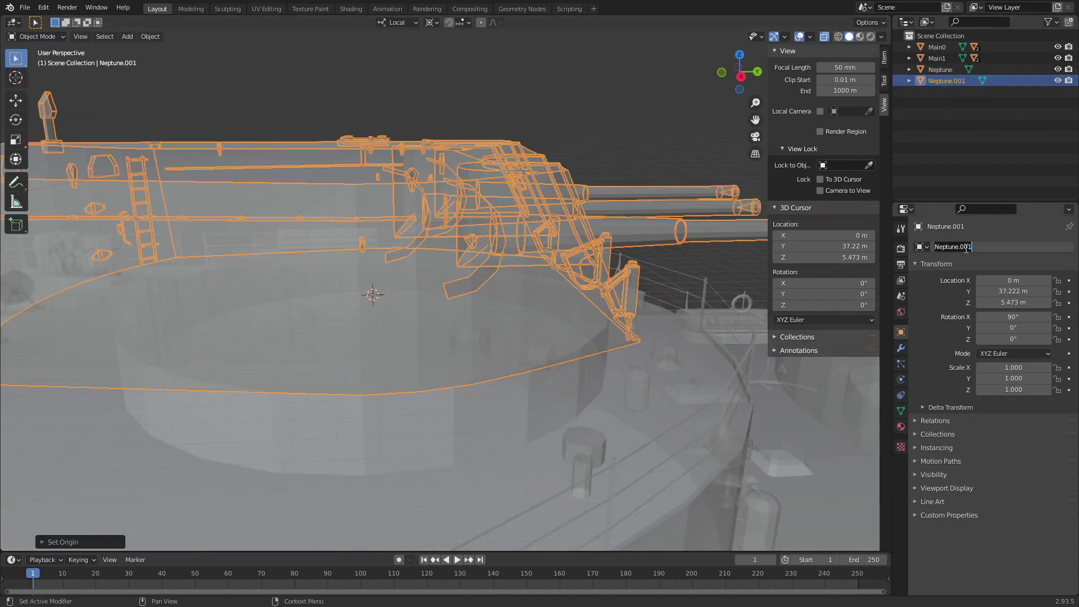
pyautogui.write('Main2')
pyautogui.press('Return')
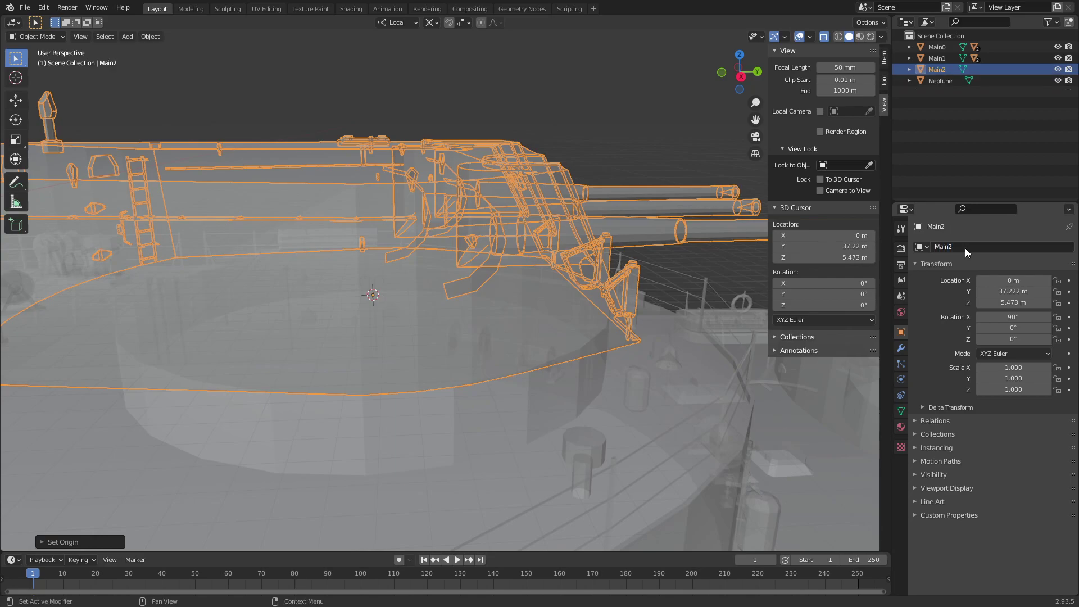
# Put Main2 in Edit Mode and, from a side view, start selecting the gun barrel's edges
pyautogui.click(37, 36)
pyautogui.click(47, 62)
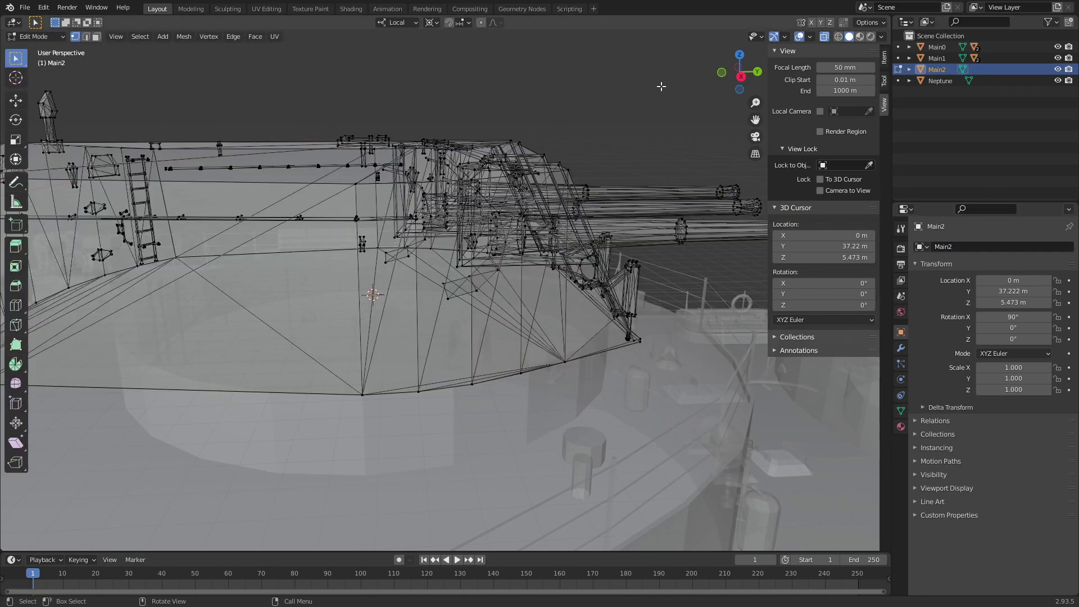
pyautogui.click(741, 76)
pyautogui.scroll(3, 359, 211)
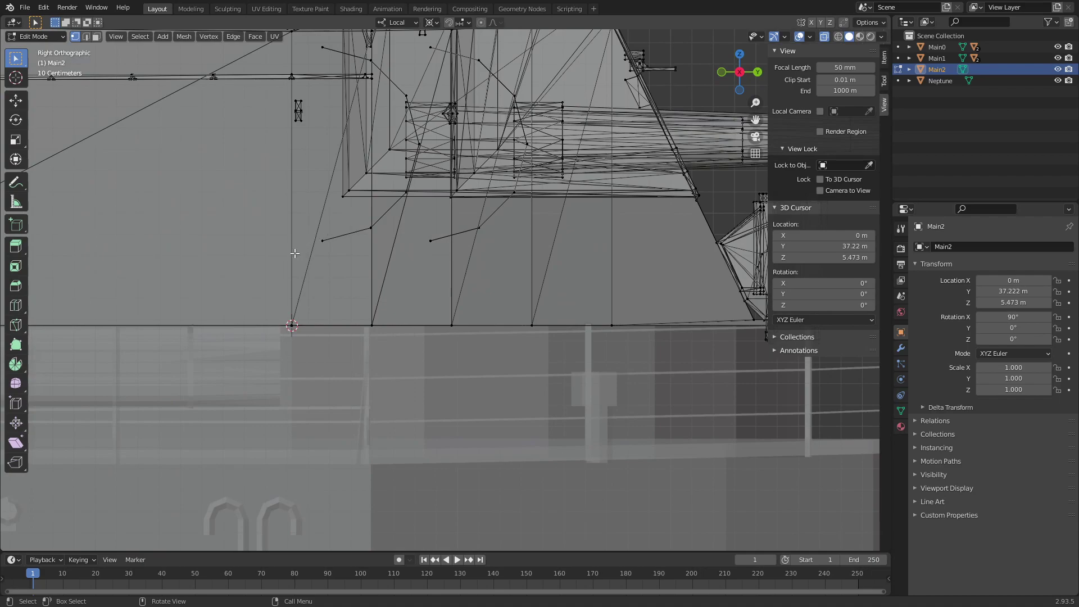
pyautogui.keyDown('alt'); pyautogui.click(382, 222); pyautogui.keyUp('alt')
pyautogui.press('b')
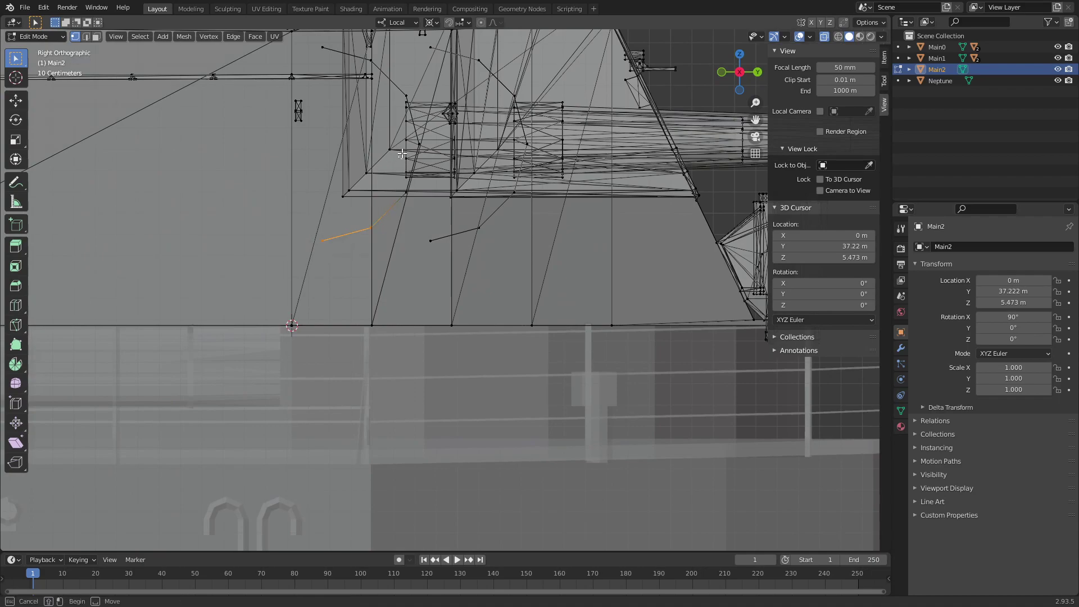
pyautogui.moveTo(409, 120); pyautogui.dragTo(416, 129)
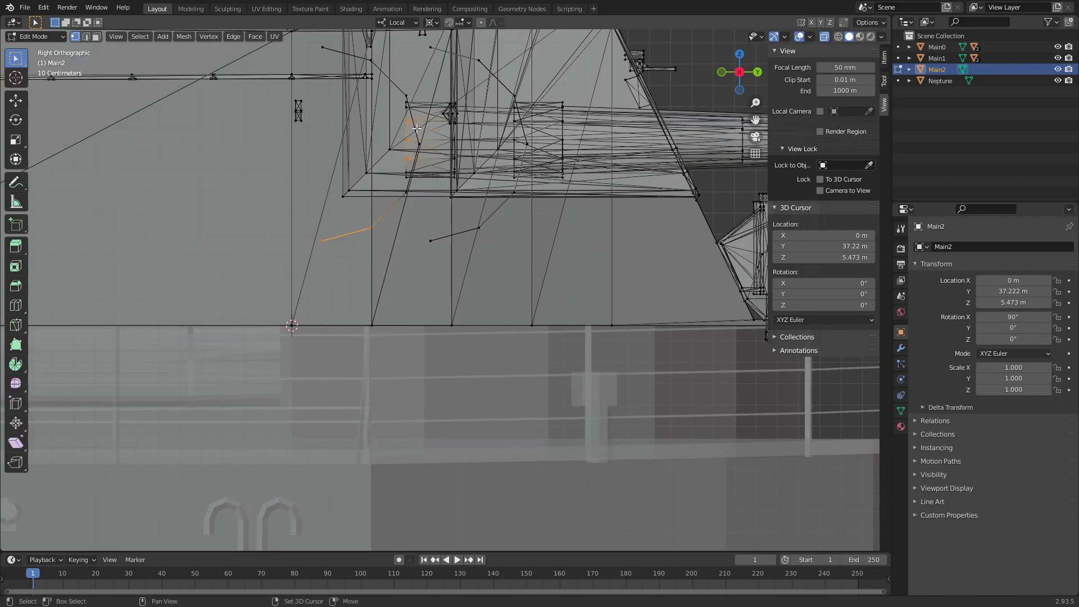
pyautogui.keyDown('alt'); pyautogui.keyDown('shift'); pyautogui.click(525, 138); pyautogui.keyUp('shift'); pyautogui.keyUp('alt')
# Box-select the rest of the gun barrel and extend the selection to all linked geometry
pyautogui.keyDown('shift'); pyautogui.moveTo(553, 154); pyautogui.dragTo(330, 180, button='middle'); pyautogui.keyUp('shift')
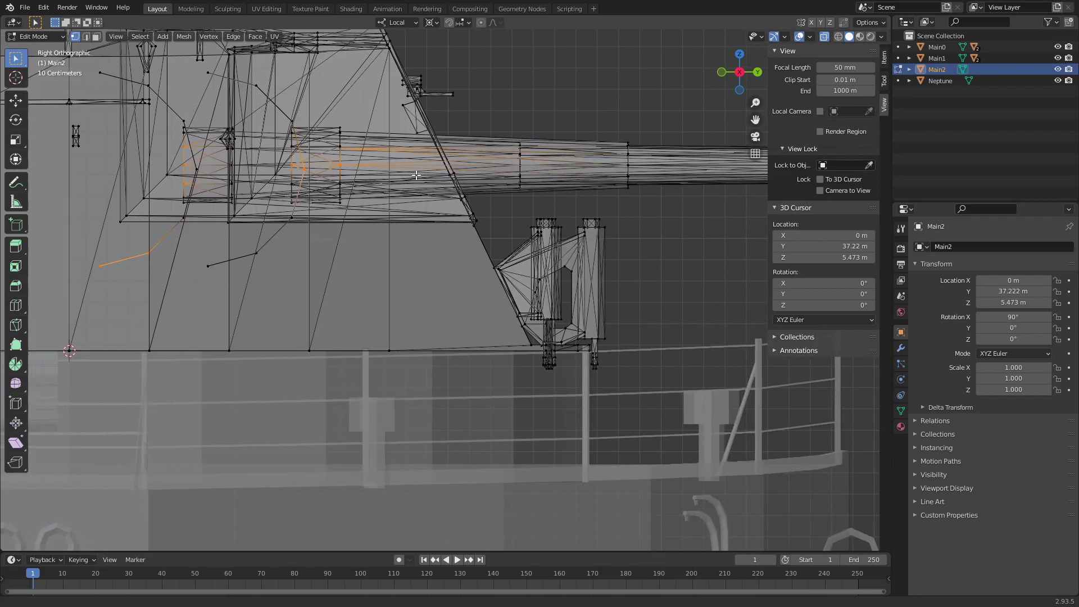
pyautogui.press('b')
pyautogui.moveTo(510, 198); pyautogui.dragTo(646, 124)
pyautogui.scroll(-4, 561, 132)
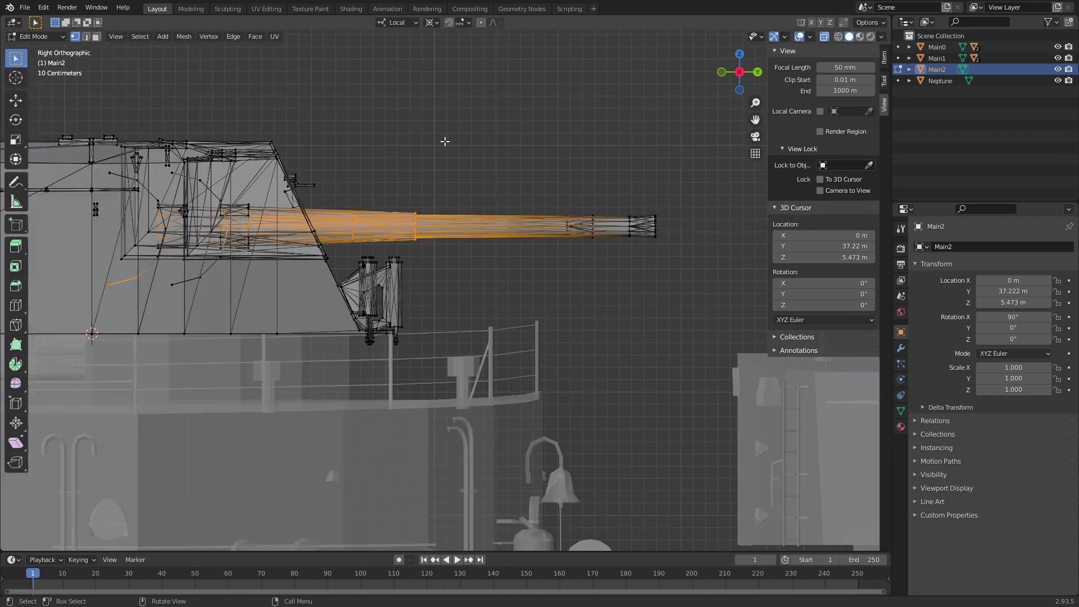
pyautogui.scroll(2, 647, 195)
pyautogui.scroll(2, 584, 236)
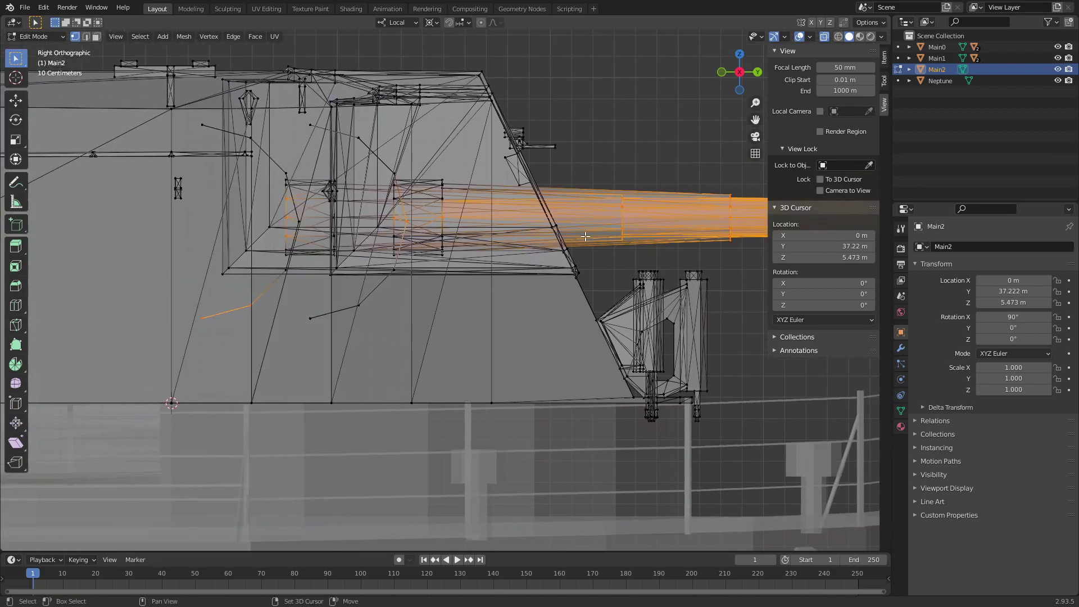
pyautogui.scroll(4, 370, 204)
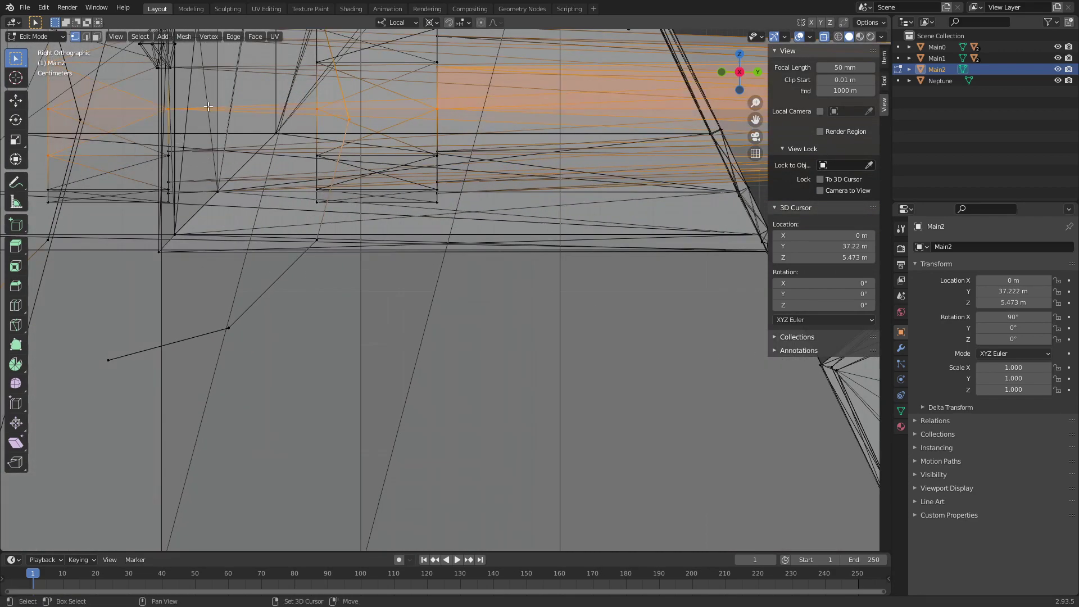
pyautogui.keyDown('shift'); pyautogui.moveTo(159, 120); pyautogui.dragTo(79, 281, button='middle'); pyautogui.keyUp('shift')
pyautogui.hotkey('ctrl', 'l')
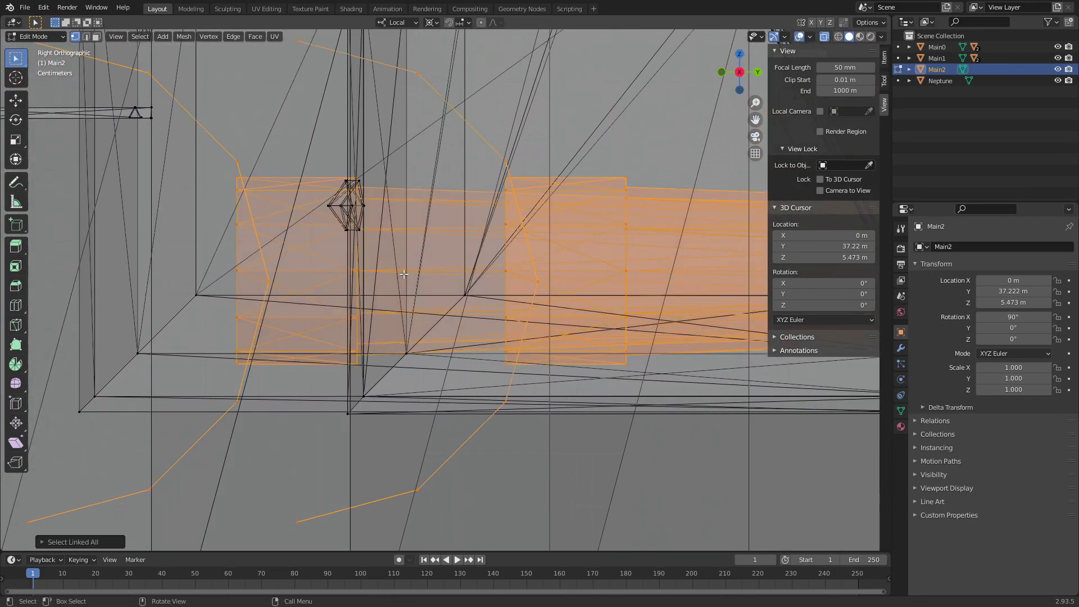
# Separate the selected barrel into its own object, Main2.001, and return to Object Mode
pyautogui.scroll(-6, 404, 273)
pyautogui.press('p')
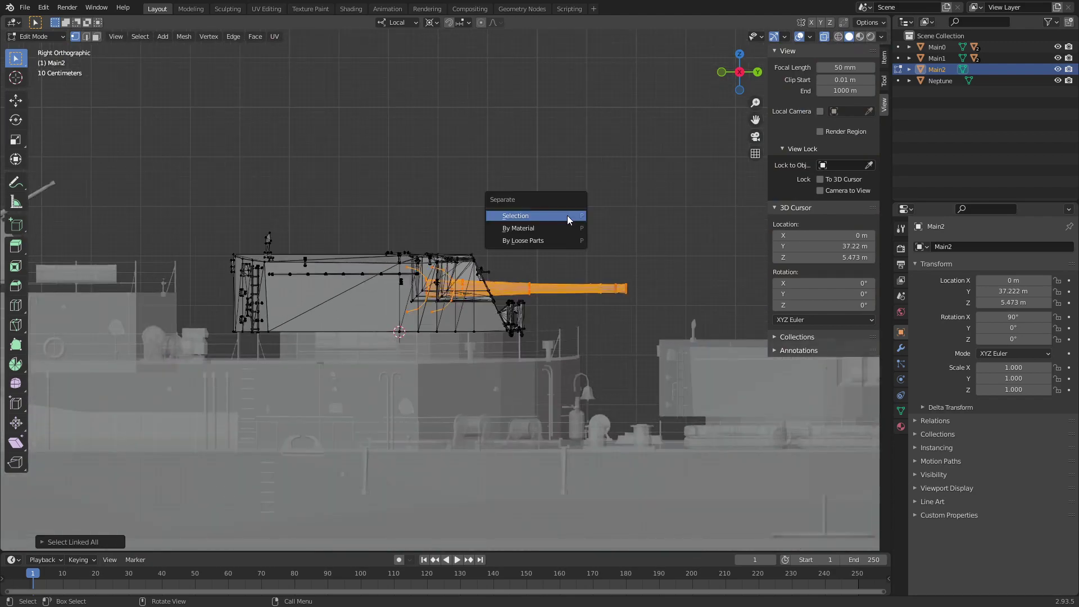
pyautogui.click(530, 203)
pyautogui.scroll(4, 443, 291)
pyautogui.click(37, 36)
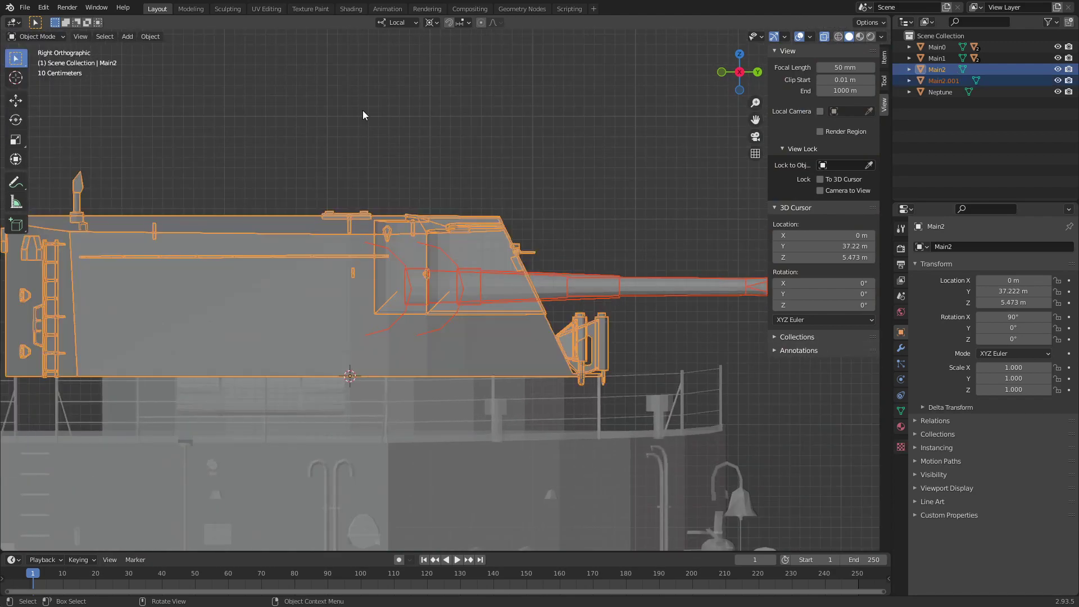
# In Edit Mode on Main2.001, snap the 3D cursor between the barrel's two rear vertices
pyautogui.click(949, 80)
pyautogui.click(37, 36)
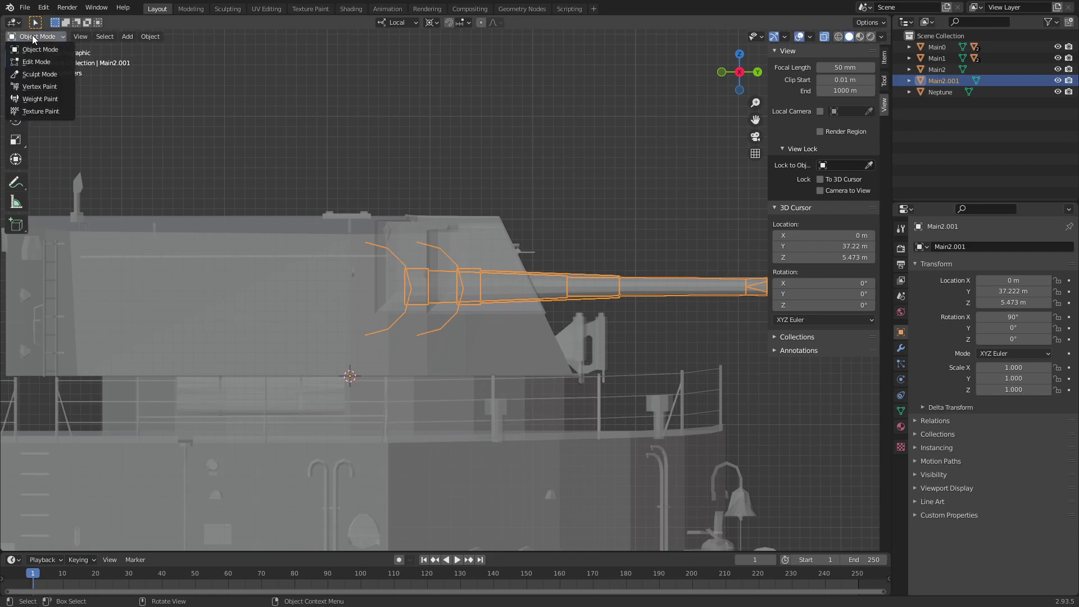
pyautogui.click(34, 56)
pyautogui.scroll(3, 305, 252)
pyautogui.press('b')
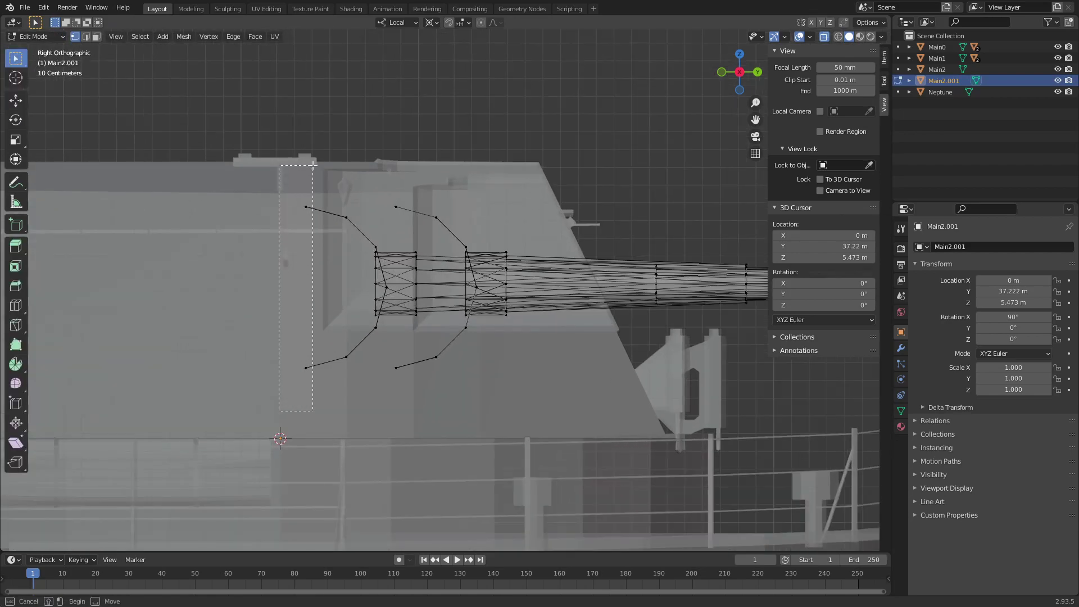
pyautogui.moveTo(313, 166); pyautogui.dragTo(313, 165)
pyautogui.hotkey('shift', 's')
pyautogui.click(493, 163)
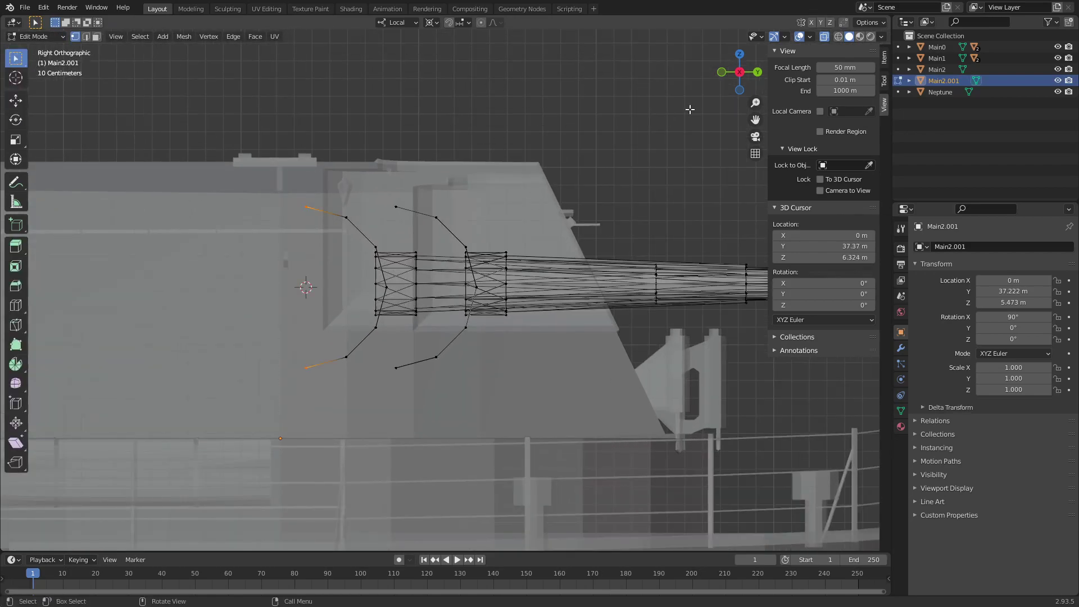
# From a top view, separate the middle barrel into its own object, Main2.002
pyautogui.click(741, 55)
pyautogui.moveTo(374, 364); pyautogui.dragTo(463, 73)
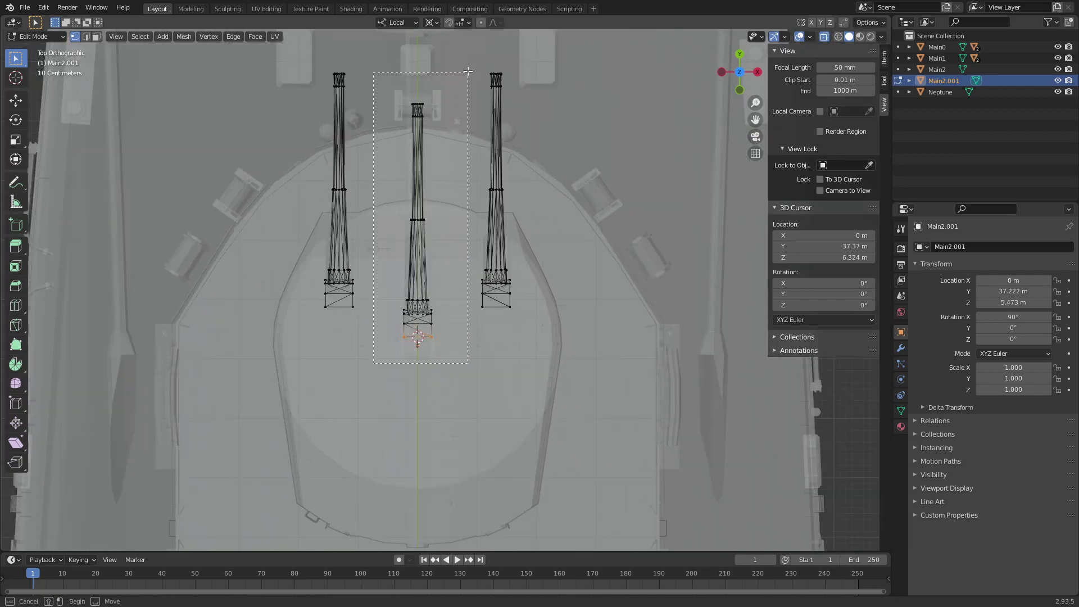
pyautogui.press('p')
pyautogui.click(465, 73)
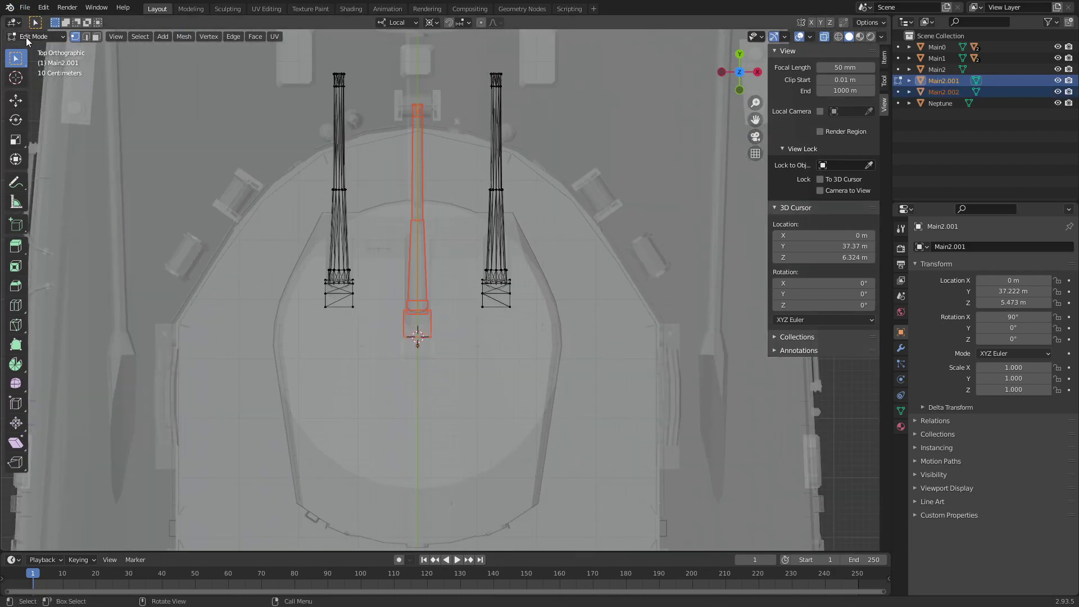
pyautogui.click(27, 37)
# Set Main2.002's origin to the 3D cursor and rename it Bar02
pyautogui.click(943, 94)
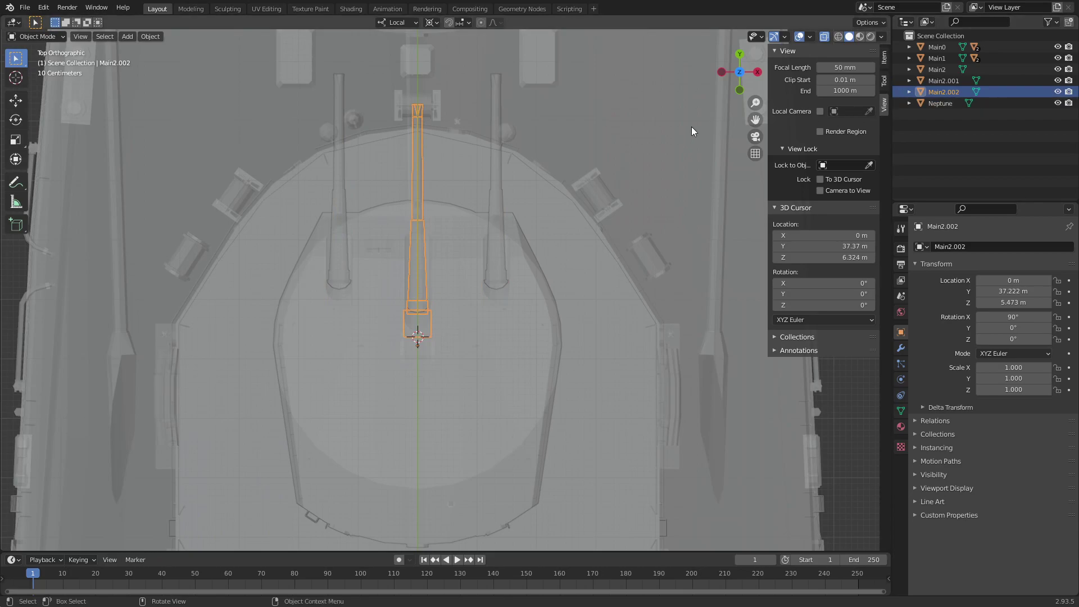
pyautogui.rightClick(691, 128)
pyautogui.click(756, 152)
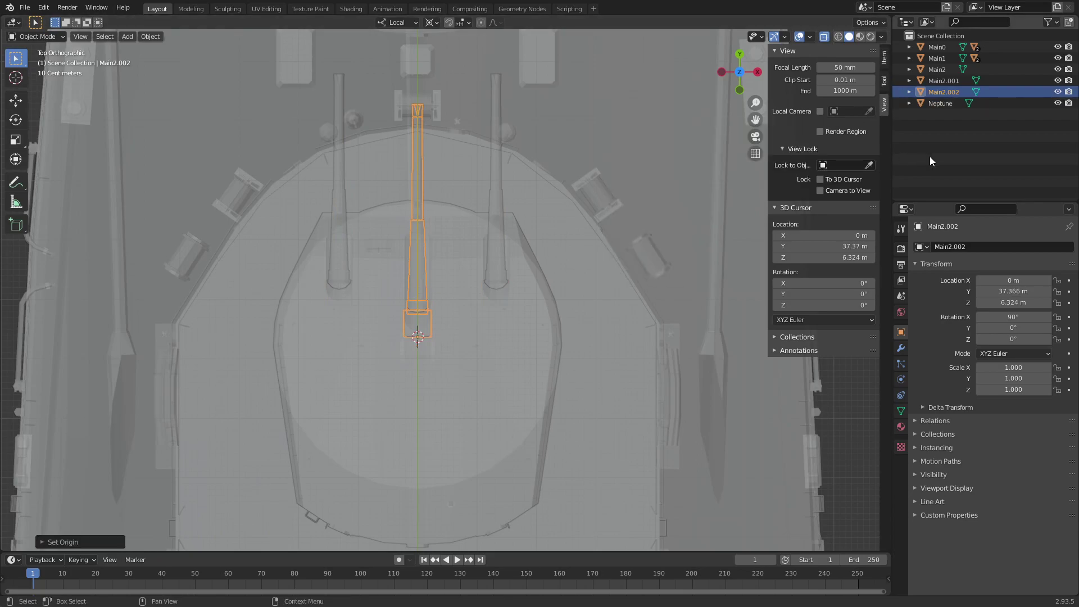
pyautogui.click(953, 245)
pyautogui.write('Ba')
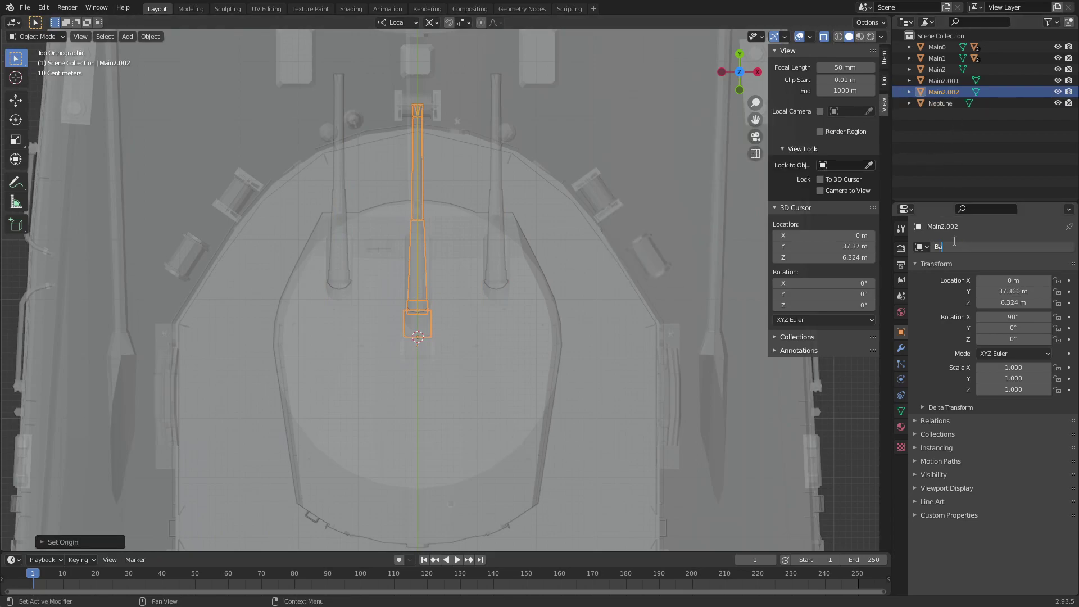
pyautogui.write('r02')
pyautogui.press('Return')
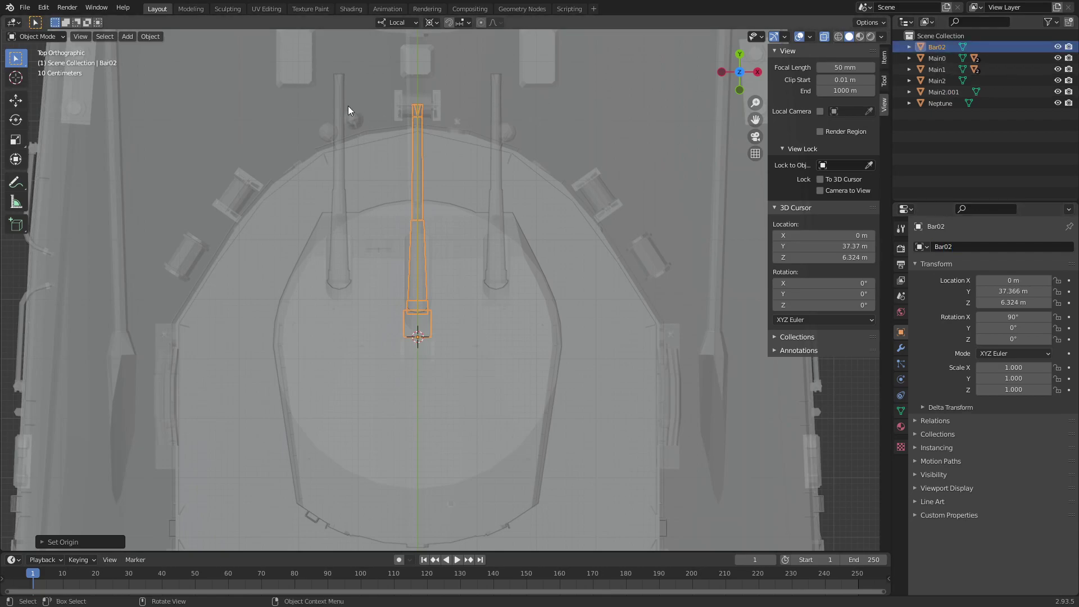
# Rename the outer barrels object Main2.001 to Bar2 and put it in Edit Mode
pyautogui.click(943, 92)
pyautogui.click(961, 246)
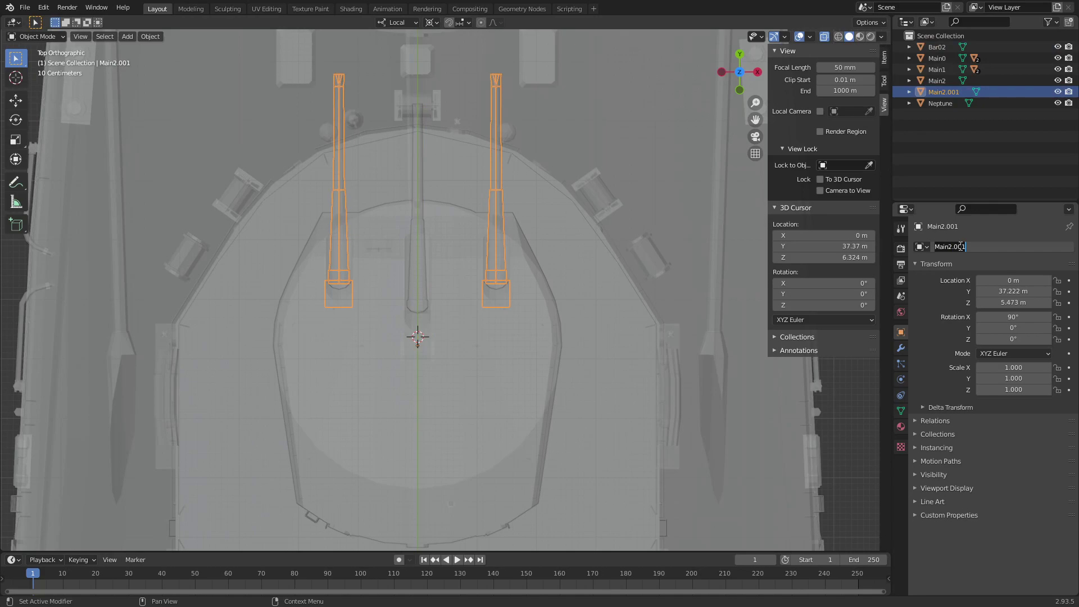
pyautogui.write('Bar2')
pyautogui.press('Return')
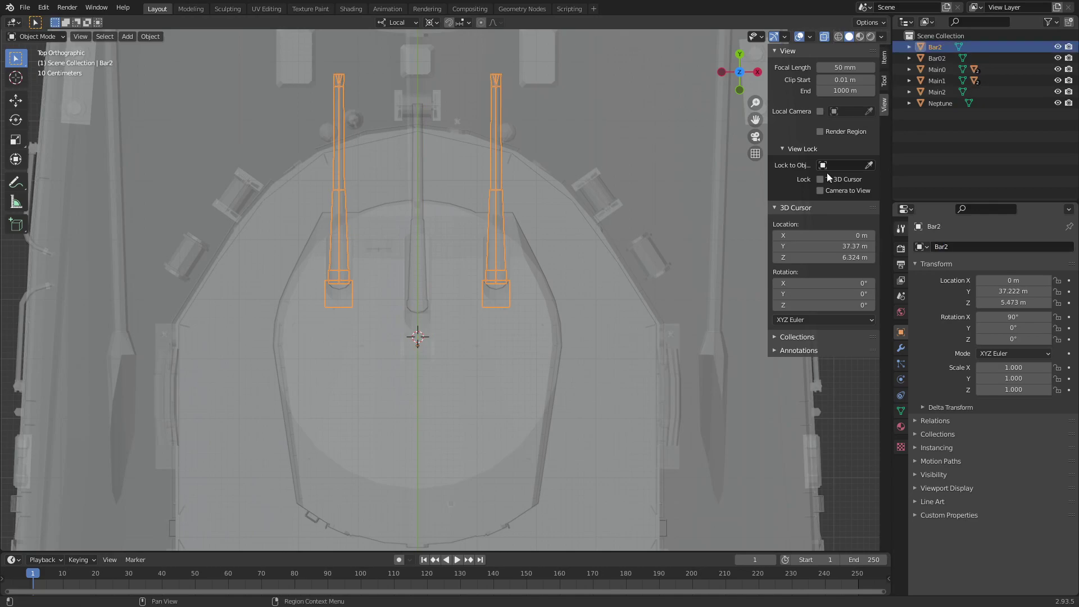
pyautogui.click(36, 36)
pyautogui.click(33, 57)
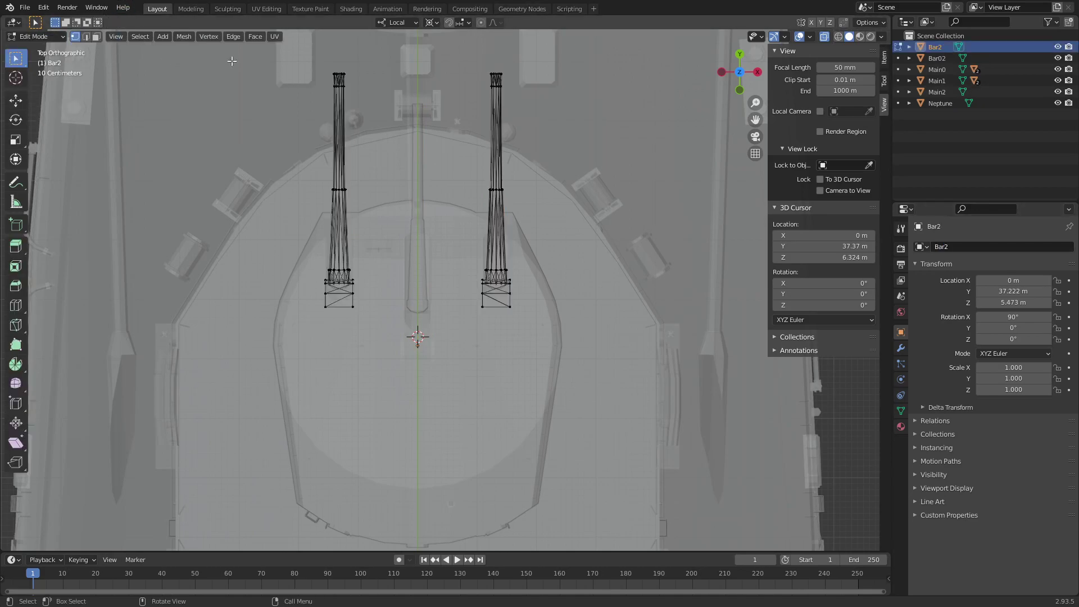
# Snap the 3D cursor to the selected barrels and set Bar2's origin there
pyautogui.click(758, 72)
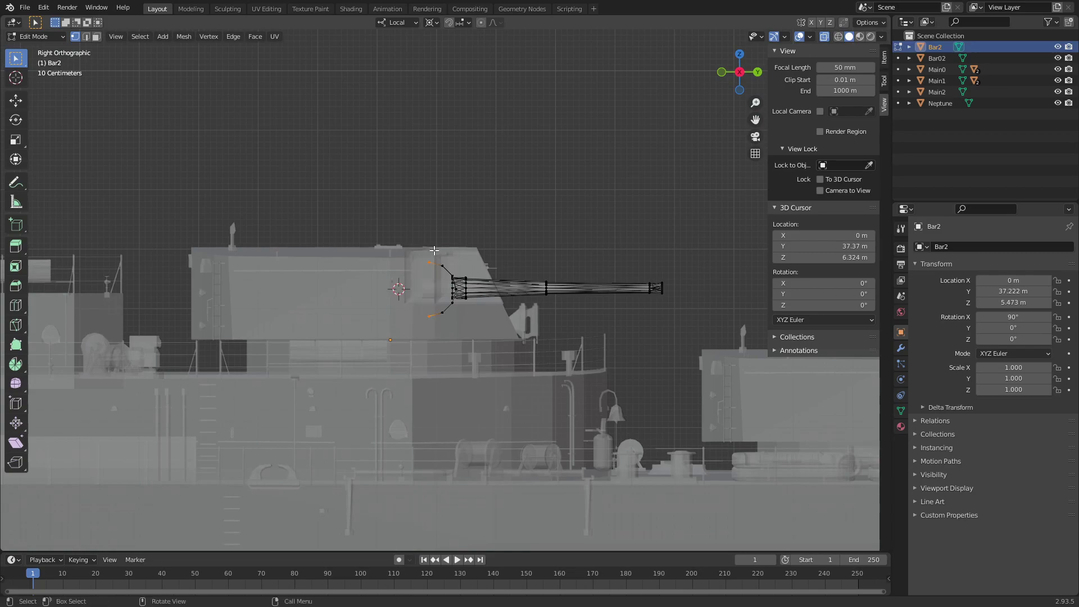
pyautogui.hotkey('shift', 's')
pyautogui.click(488, 216)
pyautogui.click(52, 37)
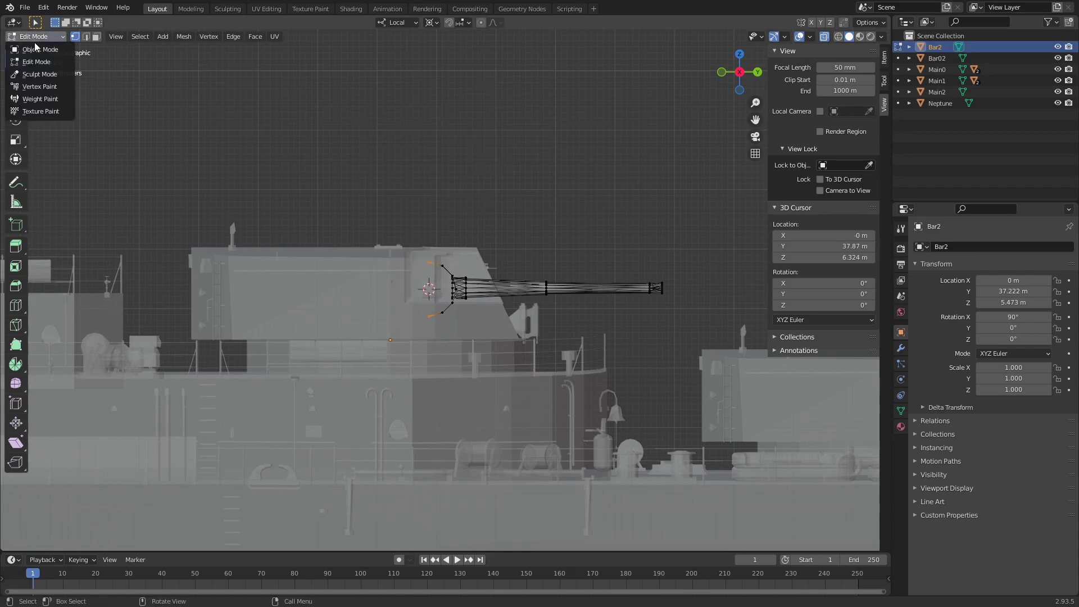
pyautogui.rightClick(567, 116)
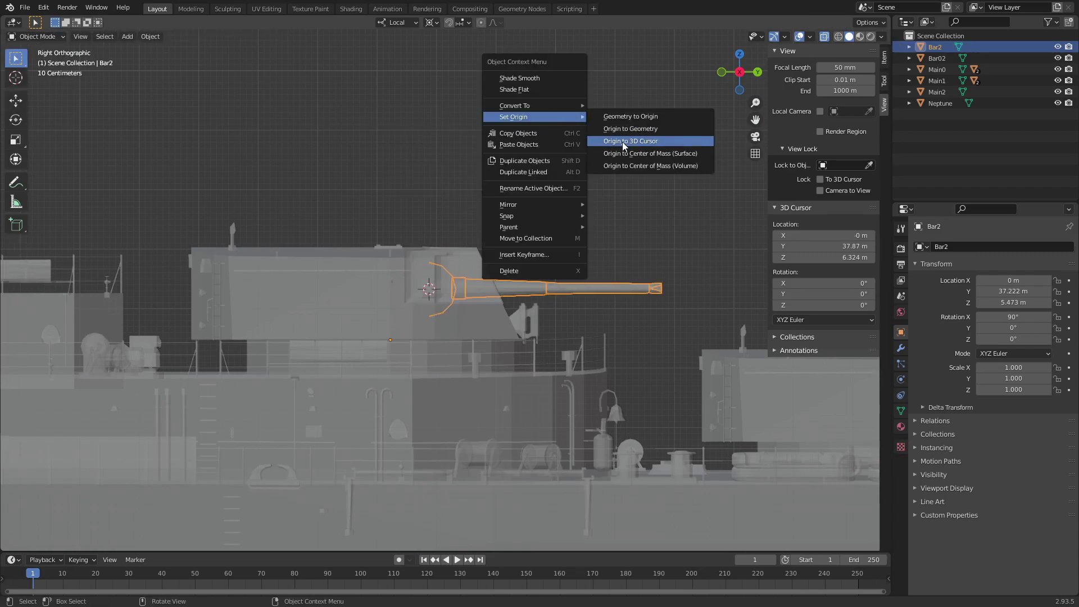
pyautogui.click(622, 141)
# Parent Bar2 and Bar02 to the Main2 turret, then clear the selection
pyautogui.keyDown('ctrl'); pyautogui.click(937, 58); pyautogui.keyUp('ctrl')
pyautogui.keyDown('ctrl'); pyautogui.click(937, 92); pyautogui.keyUp('ctrl')
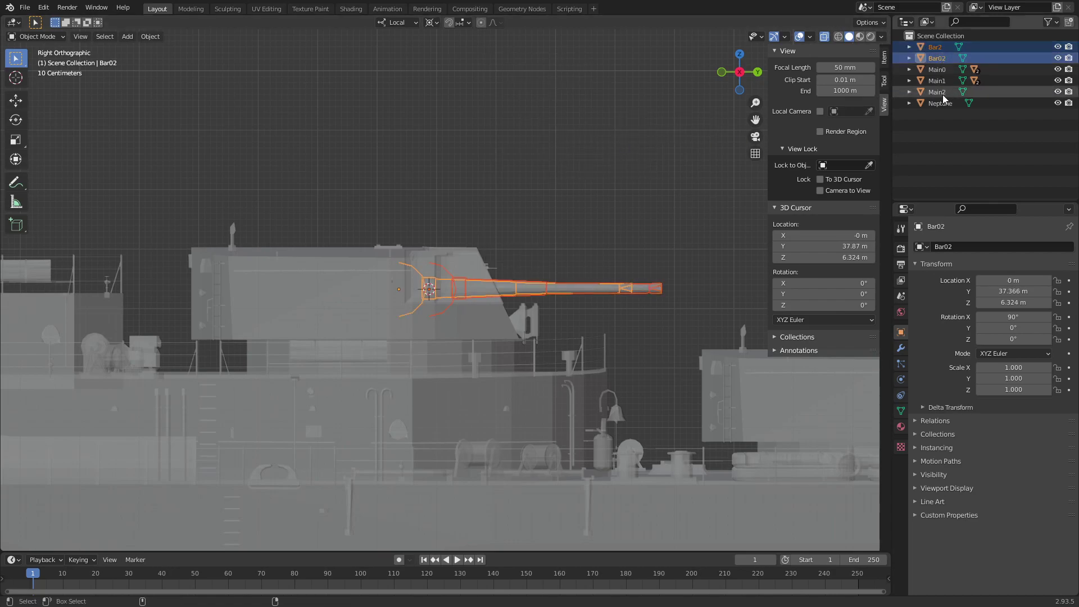
pyautogui.hotkey('ctrl', 'p')
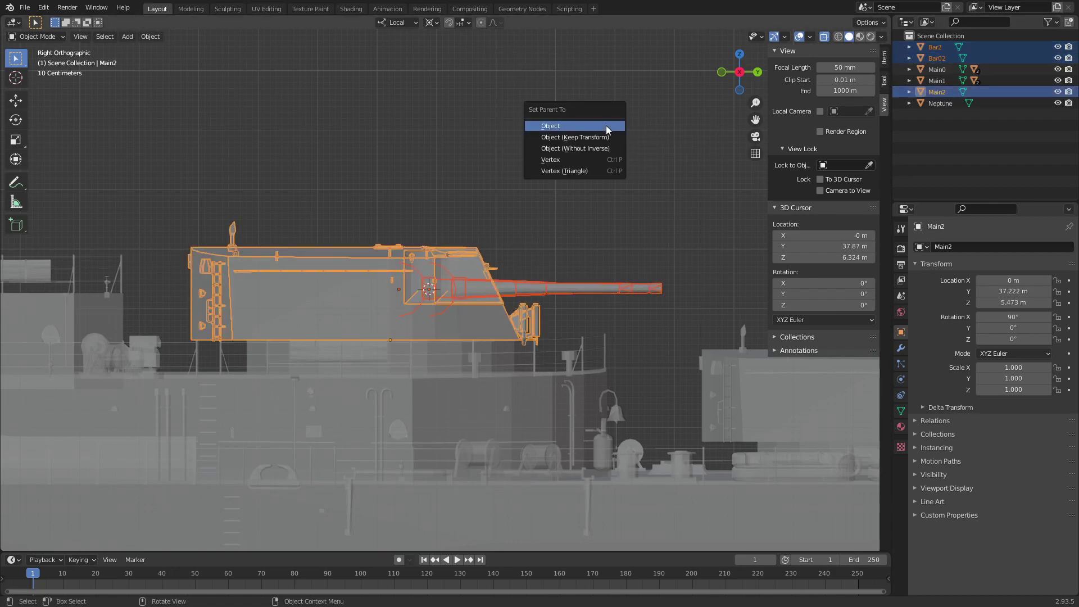
pyautogui.click(606, 126)
pyautogui.click(585, 138)
pyautogui.scroll(-2, 608, 210)
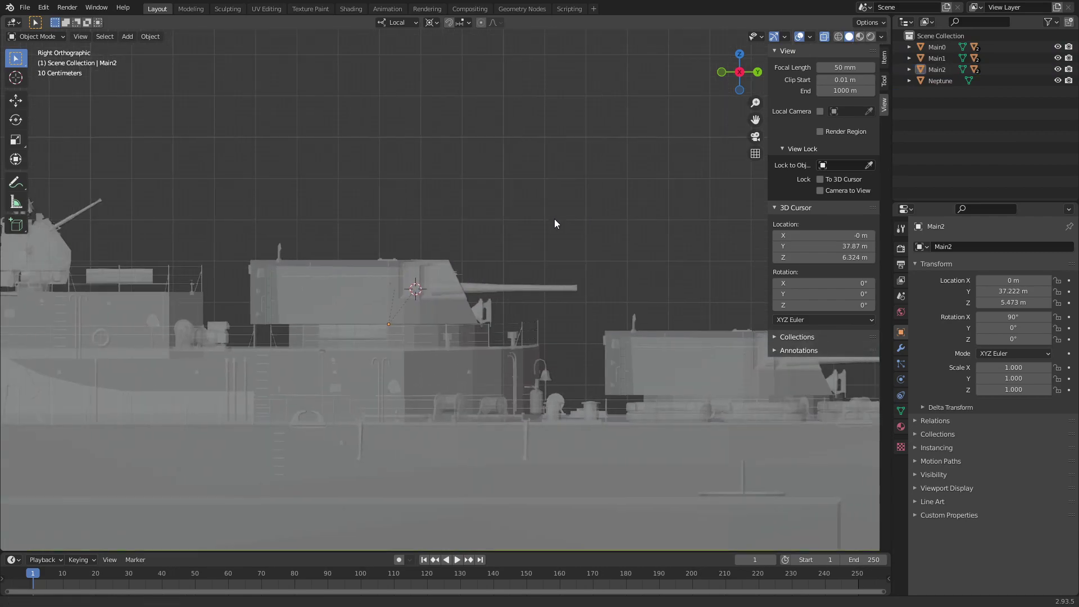
pyautogui.keyDown('shift'); pyautogui.moveTo(554, 223); pyautogui.dragTo(280, 180, button='middle'); pyautogui.keyUp('shift')
# Put the Neptune ship in Edit Mode and box-select the fourth turret's mesh and barrel tip
pyautogui.click(541, 298)
pyautogui.click(54, 38)
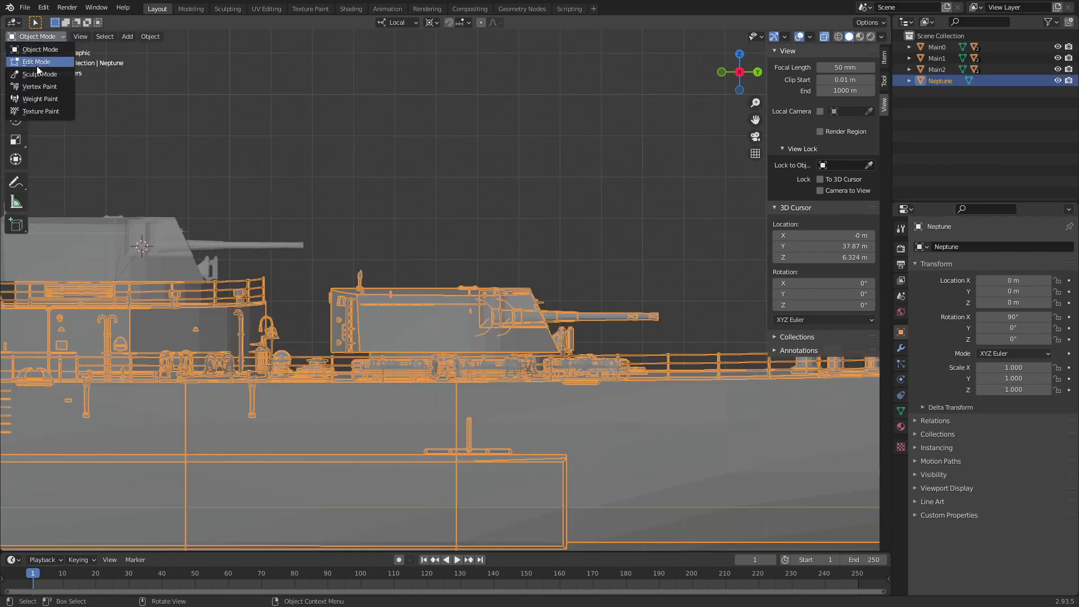
pyautogui.click(36, 65)
pyautogui.scroll(3, 333, 331)
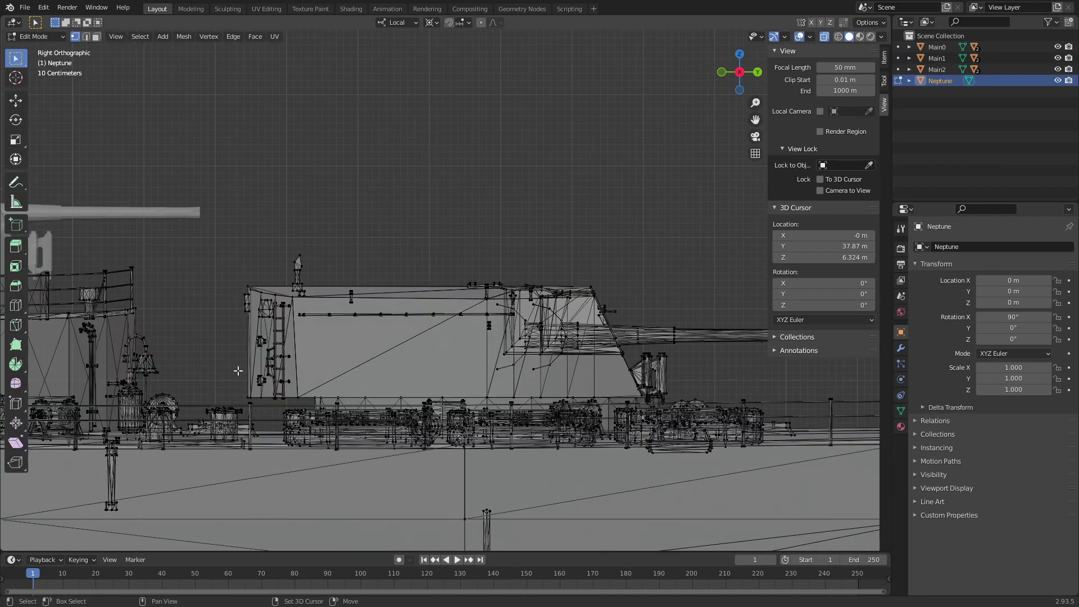
pyautogui.moveTo(237, 371); pyautogui.dragTo(725, 210)
pyautogui.keyDown('shift'); pyautogui.moveTo(659, 226); pyautogui.dragTo(475, 186, button='middle'); pyautogui.keyUp('shift')
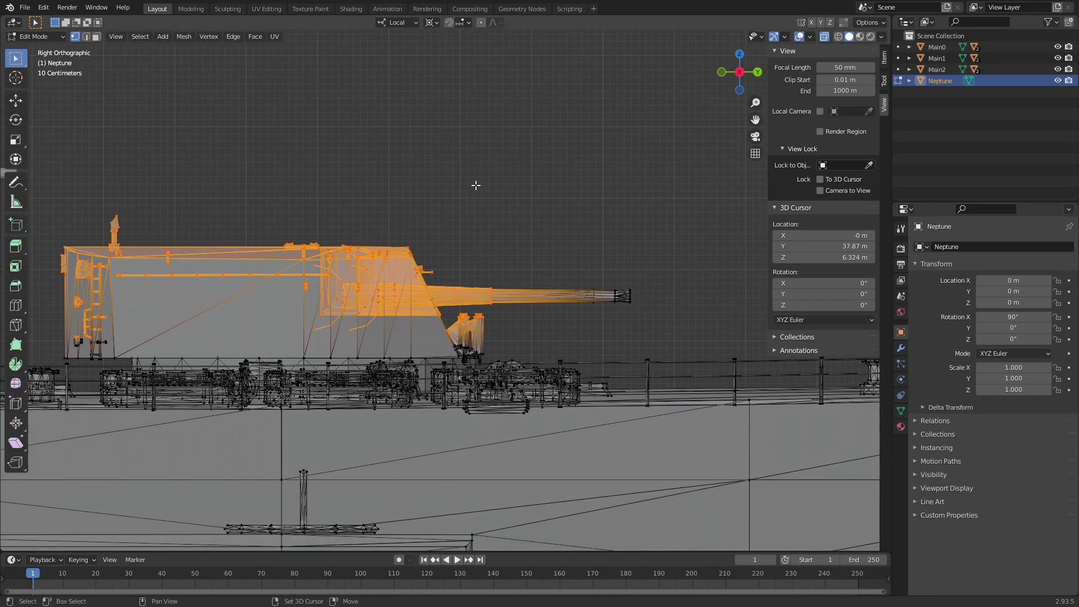
pyautogui.moveTo(561, 315); pyautogui.dragTo(693, 260)
# Add the turret's vertical section, upper mesh, small post and beam to the selection
pyautogui.scroll(2, 516, 334)
pyautogui.scroll(3, 516, 334)
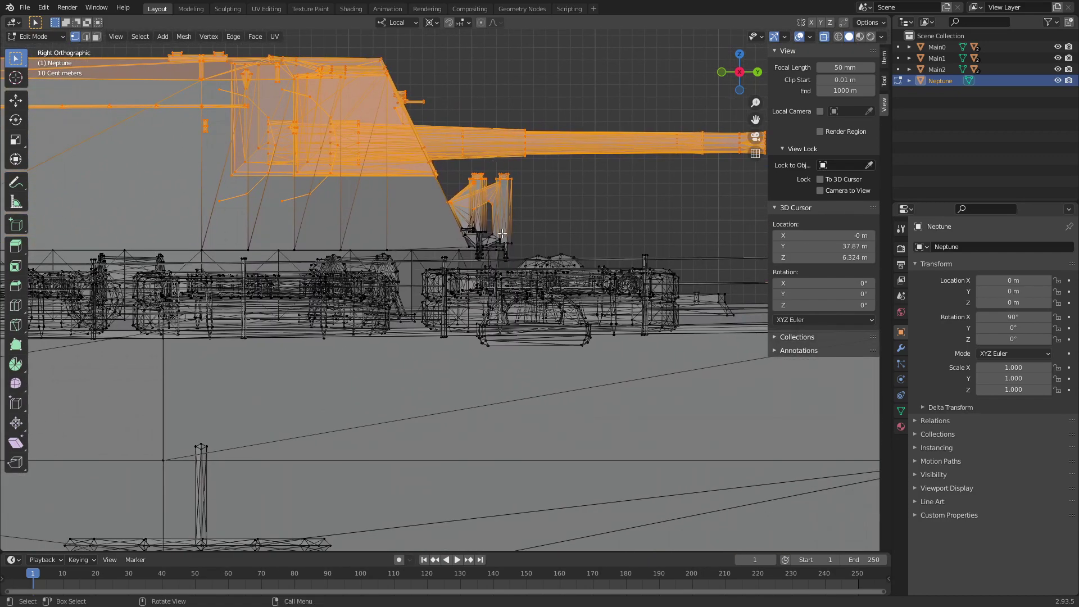
pyautogui.moveTo(526, 202); pyautogui.dragTo(566, 95)
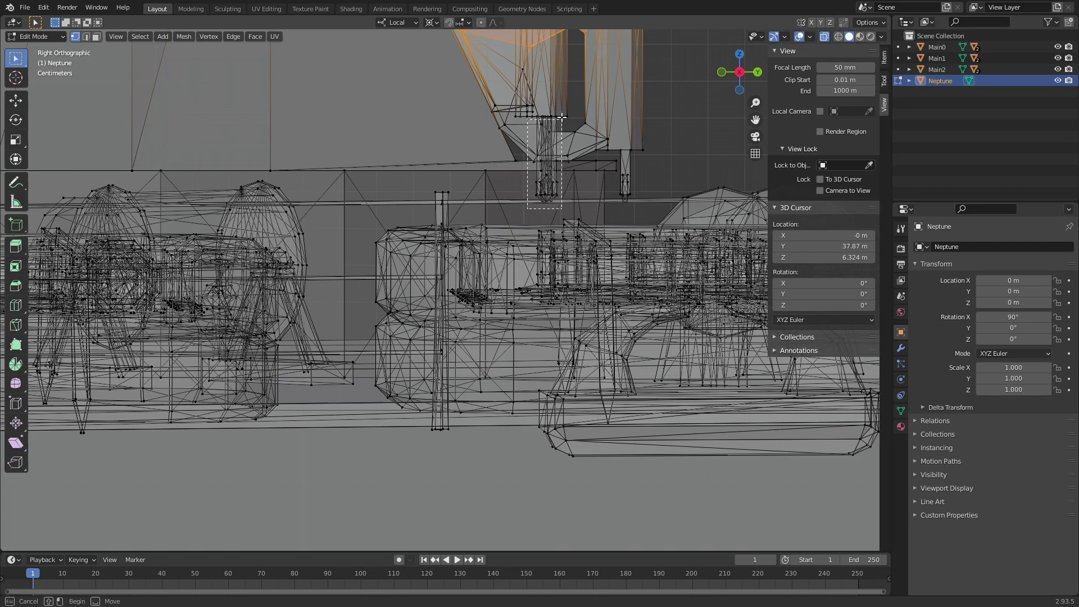
pyautogui.moveTo(680, 143); pyautogui.dragTo(629, 68)
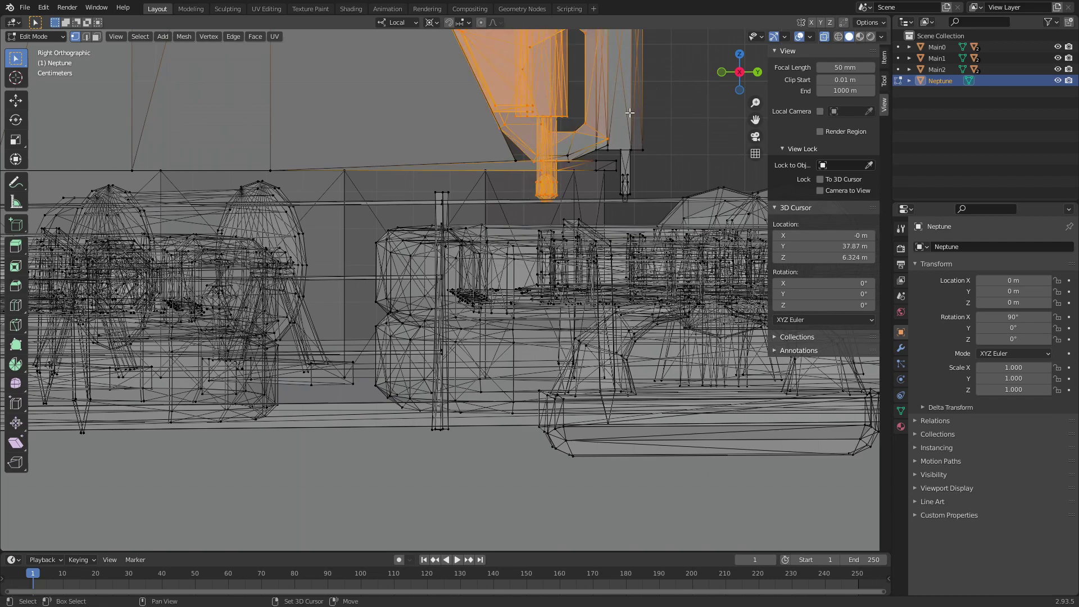
pyautogui.moveTo(615, 205)
pyautogui.keyDown('shift'); pyautogui.mouseDown()
pyautogui.moveTo(651, 170)
pyautogui.moveTo(562, 118)
pyautogui.mouseUp(); pyautogui.keyUp('shift')
pyautogui.scroll(1, 573, 143)
pyautogui.scroll(1, 603, 132)
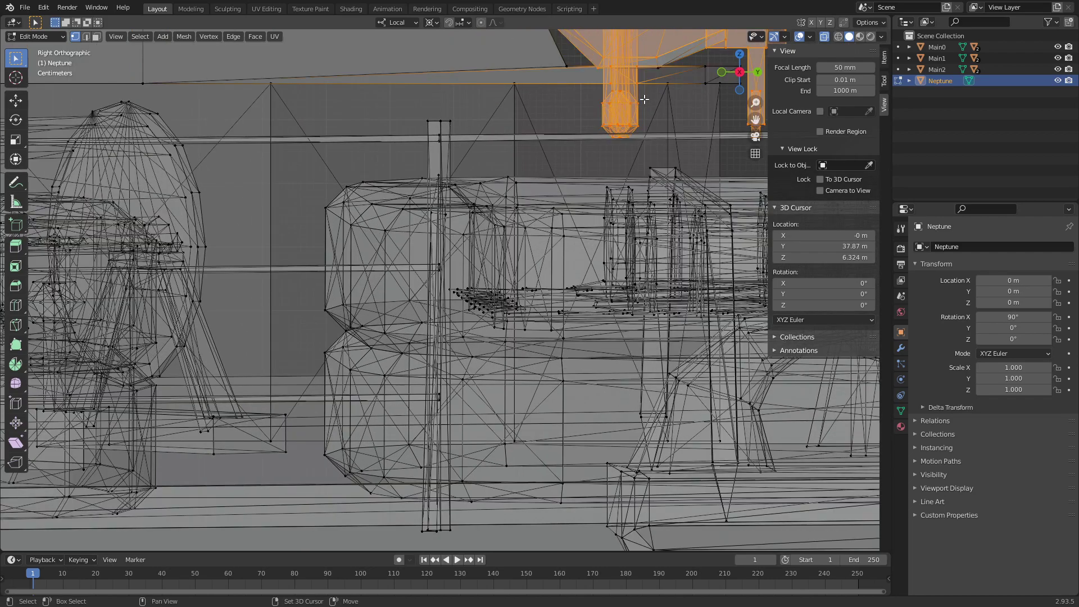
pyautogui.scroll(1, 643, 99)
pyautogui.press('b')
pyautogui.moveTo(539, 163); pyautogui.dragTo(568, 200)
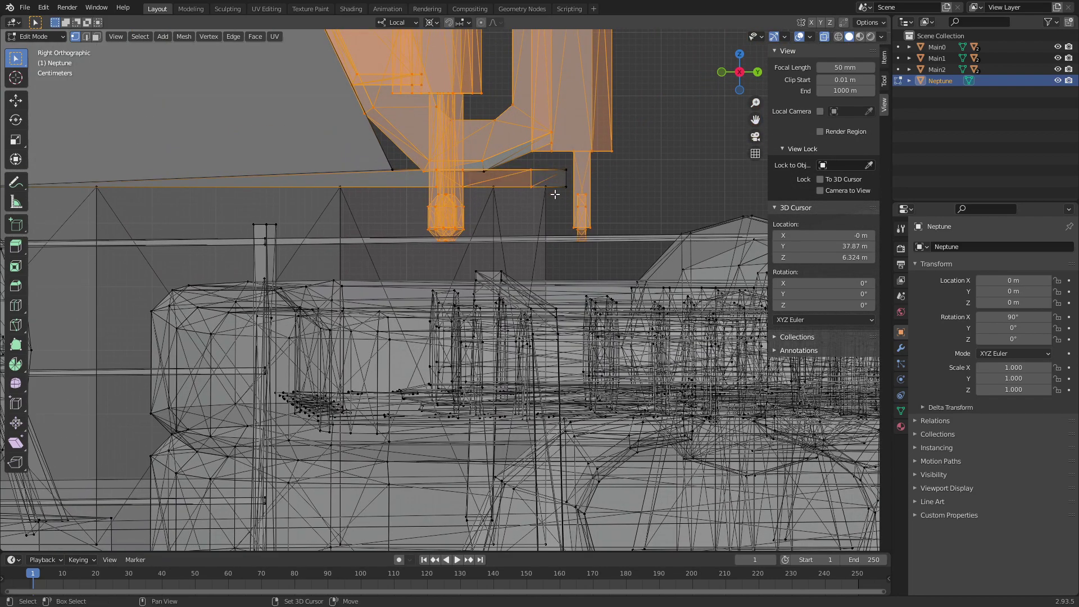
# Add the lower ladder rungs and left side panels, then select all linked turret geometry
pyautogui.scroll(-1, 338, 124)
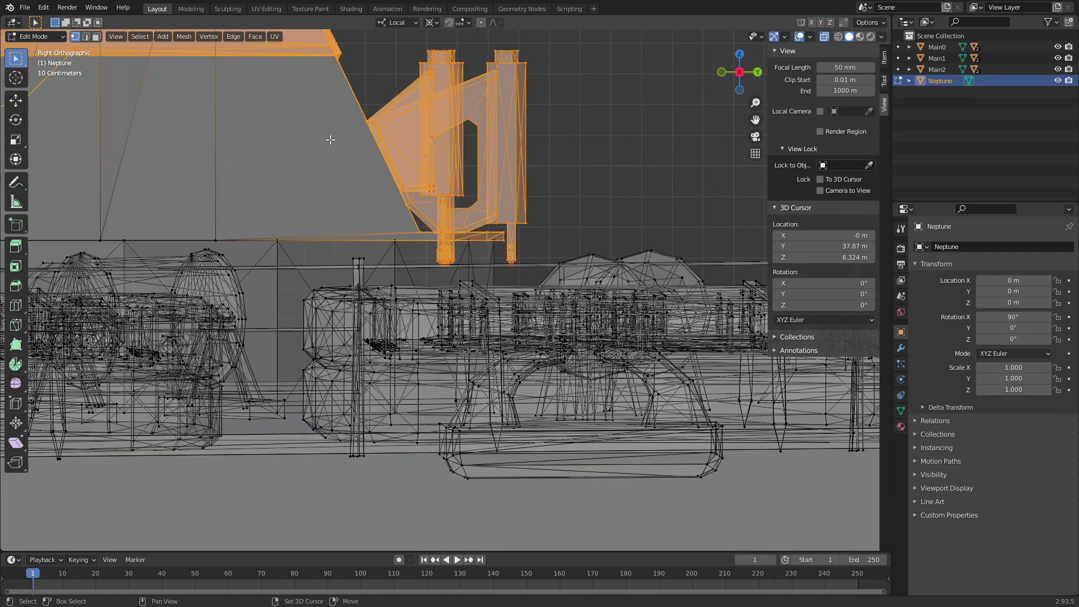
pyautogui.keyDown('shift'); pyautogui.moveTo(289, 200); pyautogui.dragTo(401, 256, button='middle'); pyautogui.keyUp('shift')
pyautogui.scroll(-2, 292, 205)
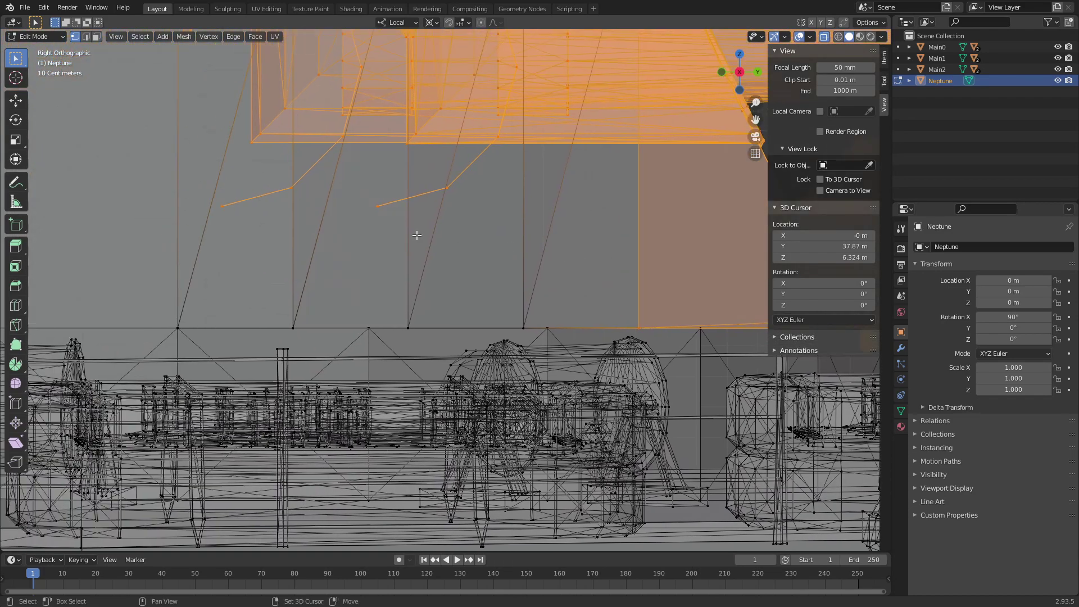
pyautogui.keyDown('shift'); pyautogui.moveTo(414, 234); pyautogui.dragTo(580, 222, button='middle'); pyautogui.keyUp('shift')
pyautogui.scroll(-2, 405, 202)
pyautogui.scroll(2, 666, 220)
pyautogui.keyDown('shift'); pyautogui.moveTo(666, 219); pyautogui.dragTo(415, 251, button='middle'); pyautogui.keyUp('shift')
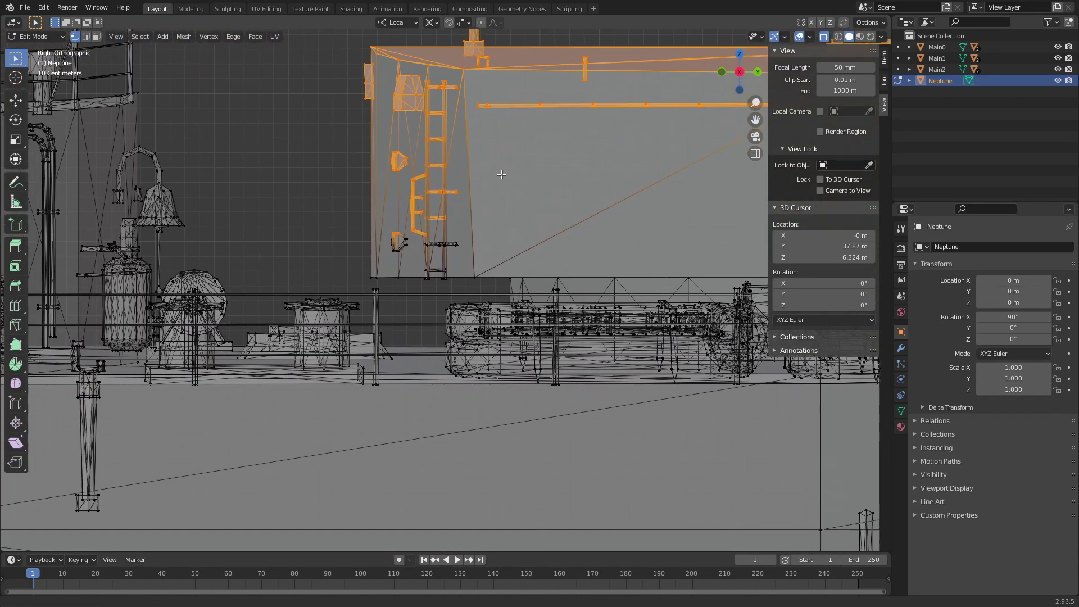
pyautogui.scroll(2, 414, 251)
pyautogui.moveTo(403, 263); pyautogui.dragTo(478, 167)
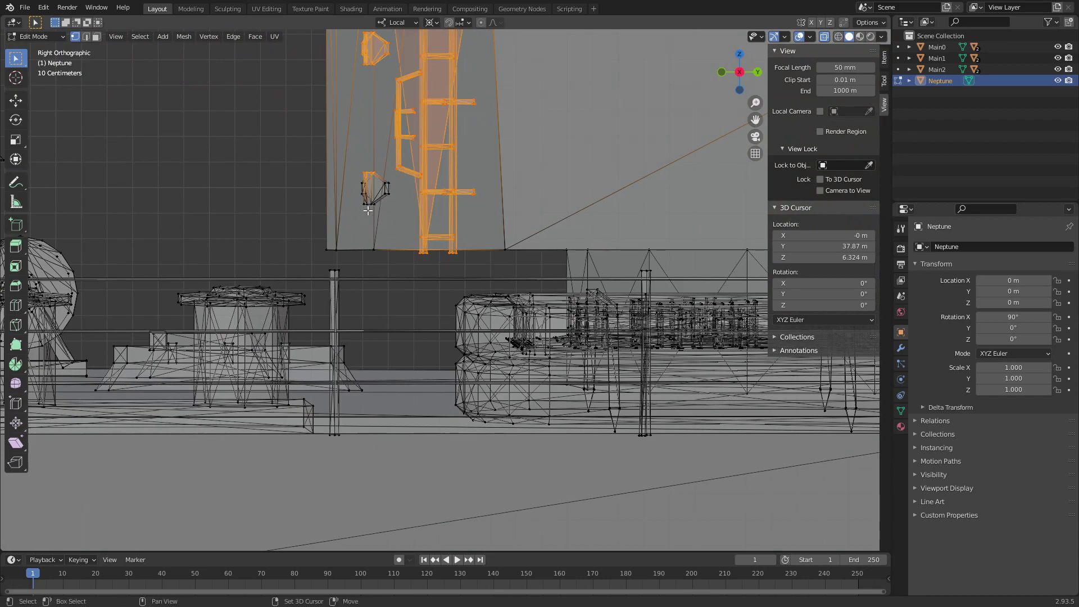
pyautogui.keyDown('shift'); pyautogui.moveTo(322, 256); pyautogui.dragTo(427, 201); pyautogui.keyUp('shift')
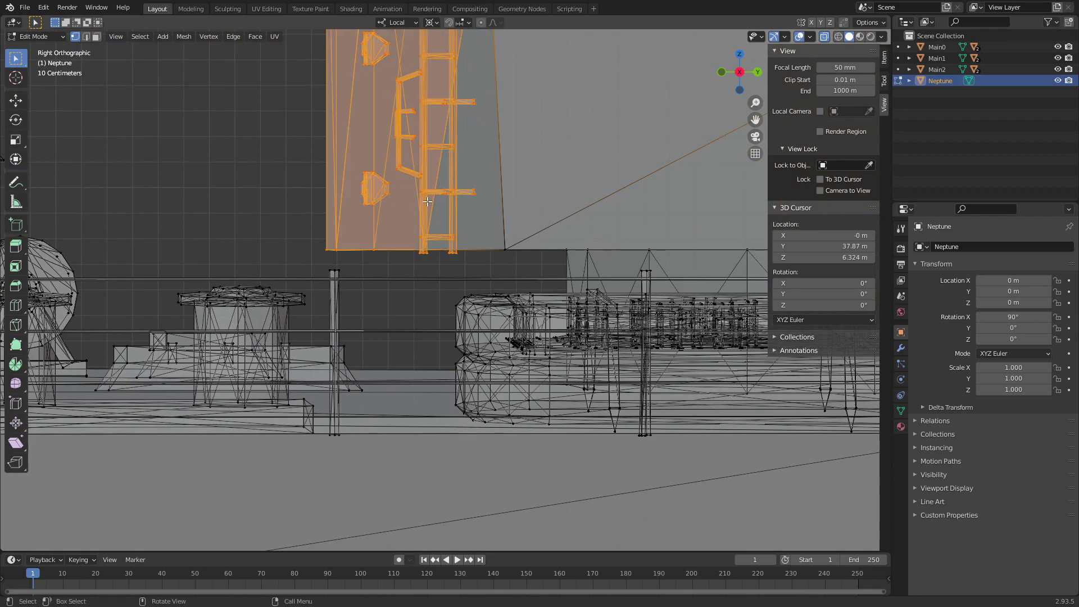
pyautogui.hotkey('ctrl', 'l')
pyautogui.scroll(-3, 393, 191)
pyautogui.moveTo(394, 191)
pyautogui.keyDown('shift'); pyautogui.mouseDown(button='middle')
pyautogui.moveTo(209, 168)
pyautogui.moveTo(417, 187)
pyautogui.mouseUp(button='middle'); pyautogui.keyUp('shift')
pyautogui.scroll(2, 209, 168)
pyautogui.scroll(-1, 417, 187)
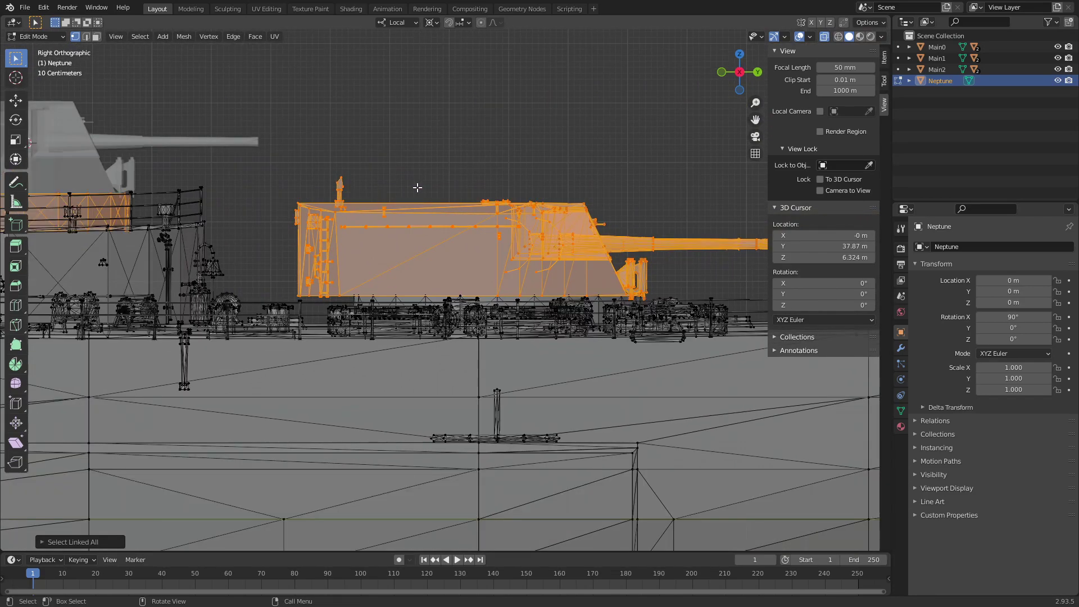
# Frame the selected fourth turret in side view and separate it into the new object Neptune.001
pyautogui.scroll(-2, 417, 187)
pyautogui.scroll(-3, 417, 187)
pyautogui.scroll(-2, 305, 184)
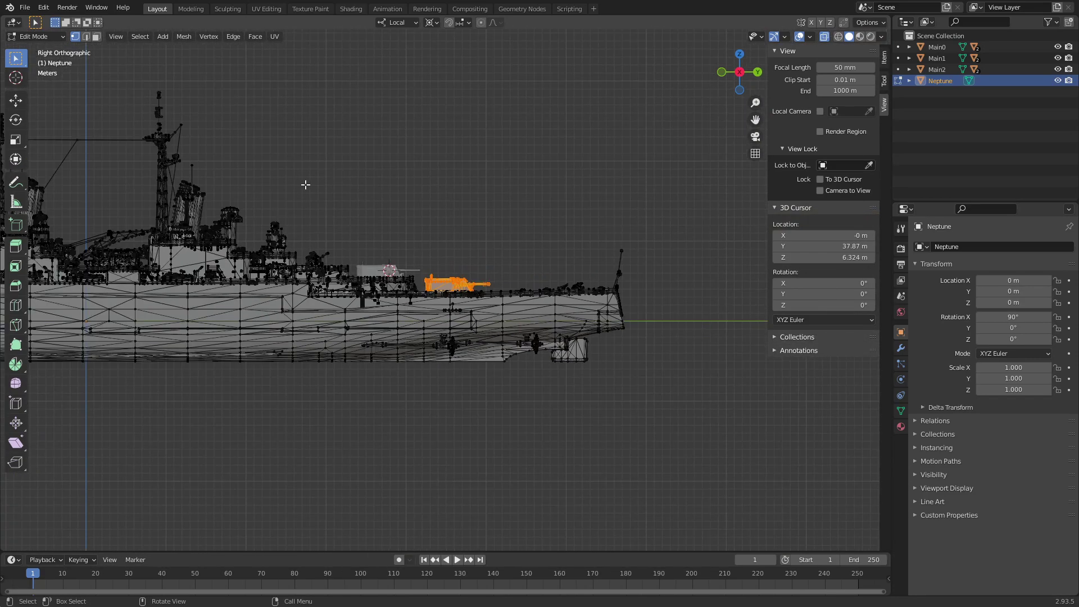
pyautogui.scroll(2, 305, 184)
pyautogui.moveTo(22, 225)
pyautogui.keyDown('shift'); pyautogui.mouseDown(button='middle')
pyautogui.moveTo(176, 229)
pyautogui.moveTo(505, 267)
pyautogui.mouseUp(button='middle'); pyautogui.keyUp('shift')
pyautogui.scroll(4, 177, 230)
pyautogui.scroll(-2, 176, 229)
pyautogui.scroll(2, 523, 264)
pyautogui.scroll(2, 545, 258)
pyautogui.scroll(2, 574, 250)
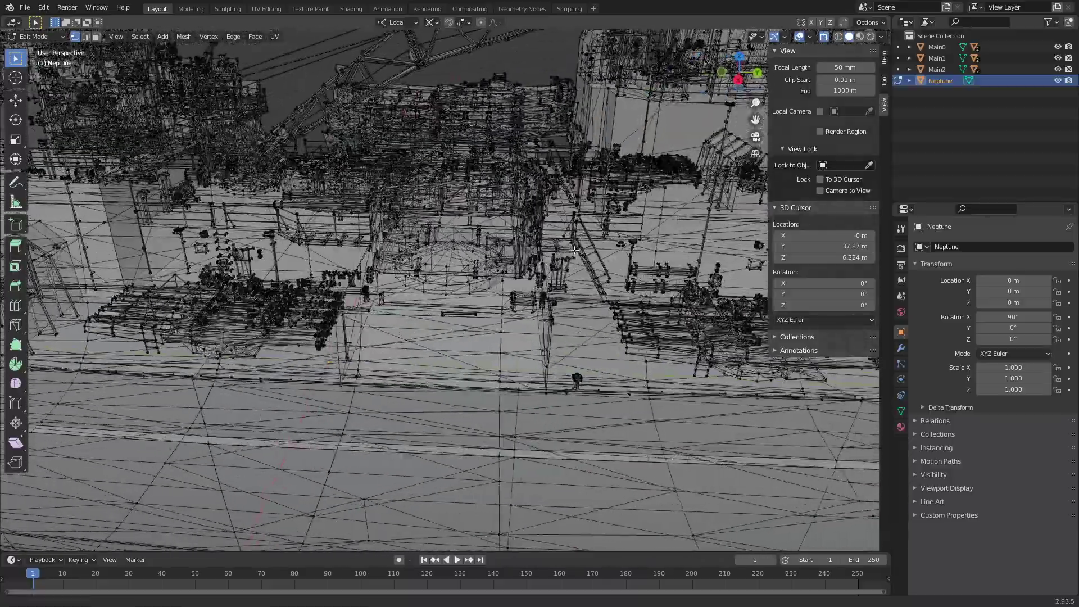
pyautogui.scroll(-3, 575, 250)
pyautogui.click(738, 80)
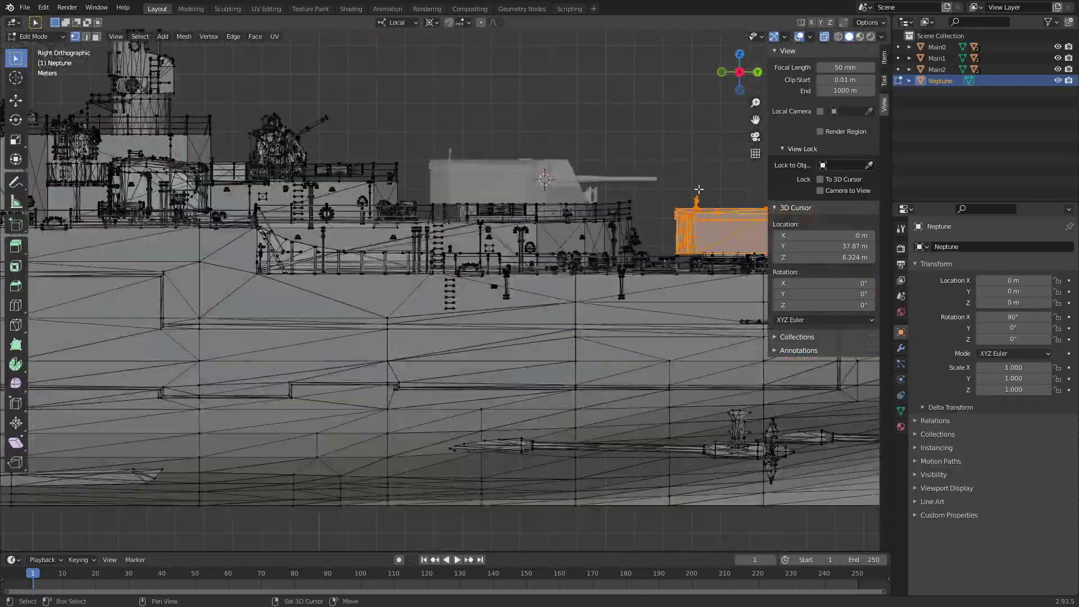
pyautogui.press('KP_Decimal')
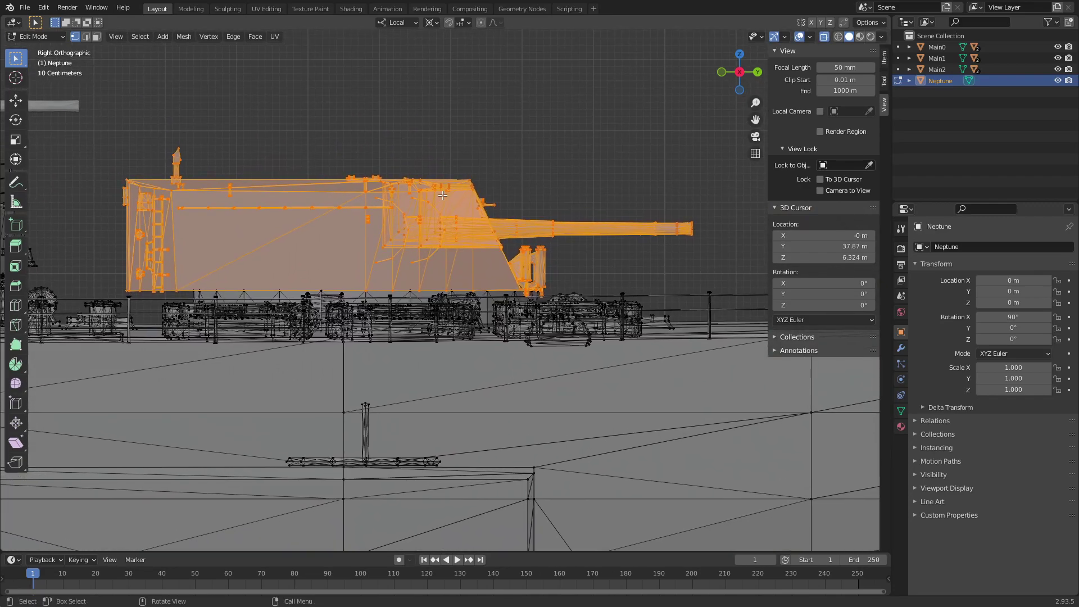
pyautogui.press('p')
pyautogui.click(443, 198)
pyautogui.scroll(-6, 430, 193)
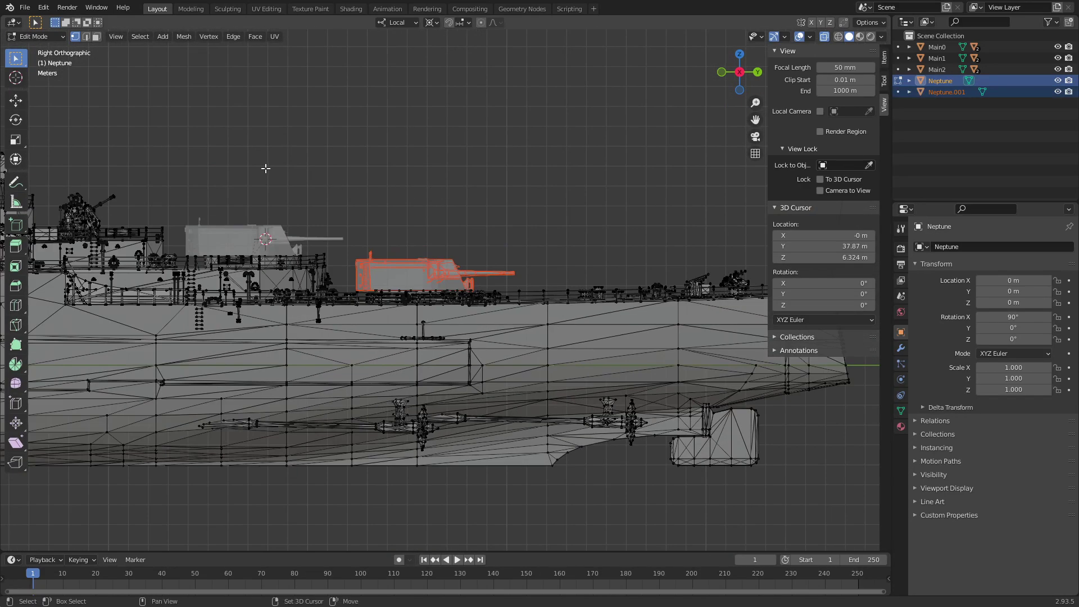
# Back in Object Mode, select the Main2 turret and pan the ship into view
pyautogui.click(34, 36)
pyautogui.scroll(3, 601, 153)
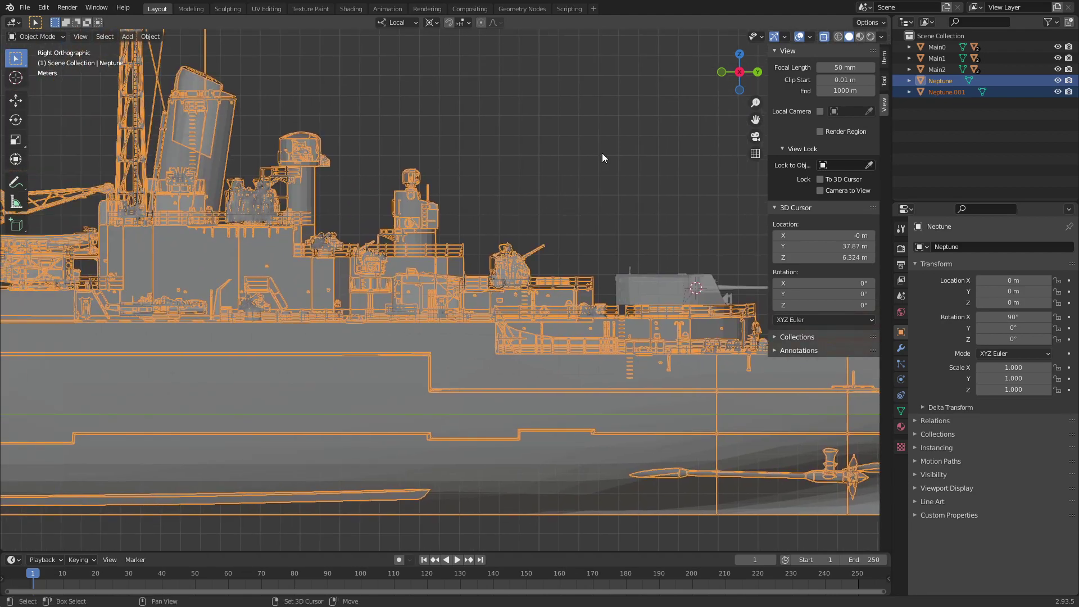
pyautogui.click(946, 71)
pyautogui.scroll(-3, 388, 191)
pyautogui.scroll(-2, 270, 183)
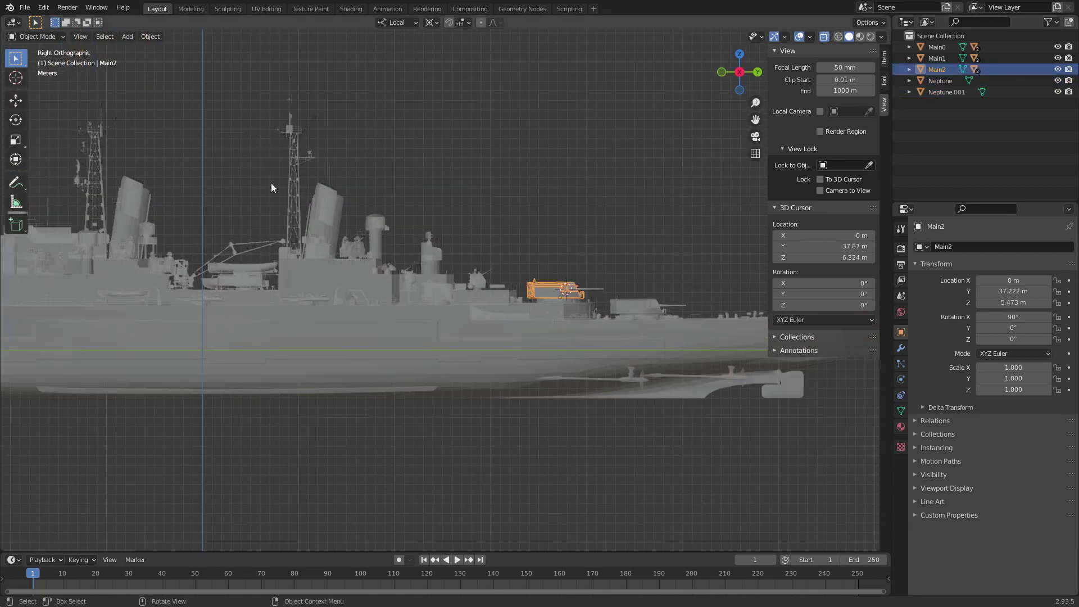
pyautogui.keyDown('shift'); pyautogui.moveTo(271, 183); pyautogui.dragTo(560, 190, button='middle'); pyautogui.keyUp('shift')
pyautogui.keyDown('shift'); pyautogui.moveTo(22, 101); pyautogui.dragTo(156, 109, button='middle'); pyautogui.keyUp('shift')
# Separate a box-selected part of Main2 into Main2.001, then select it with Neptune active
pyautogui.click(35, 39)
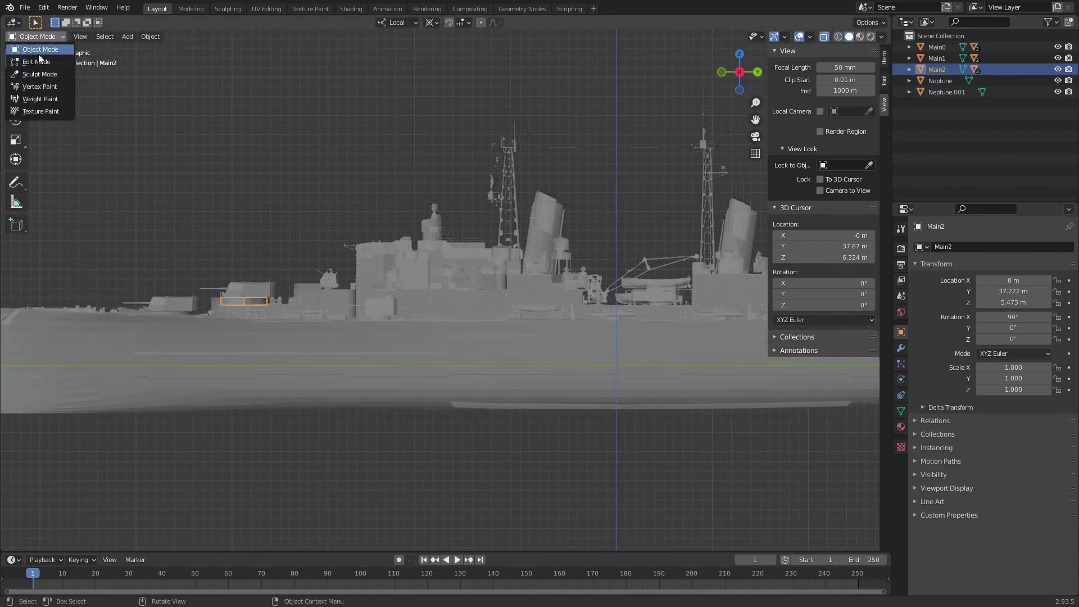
pyautogui.click(36, 39)
pyautogui.click(38, 59)
pyautogui.moveTo(104, 313); pyautogui.dragTo(398, 210)
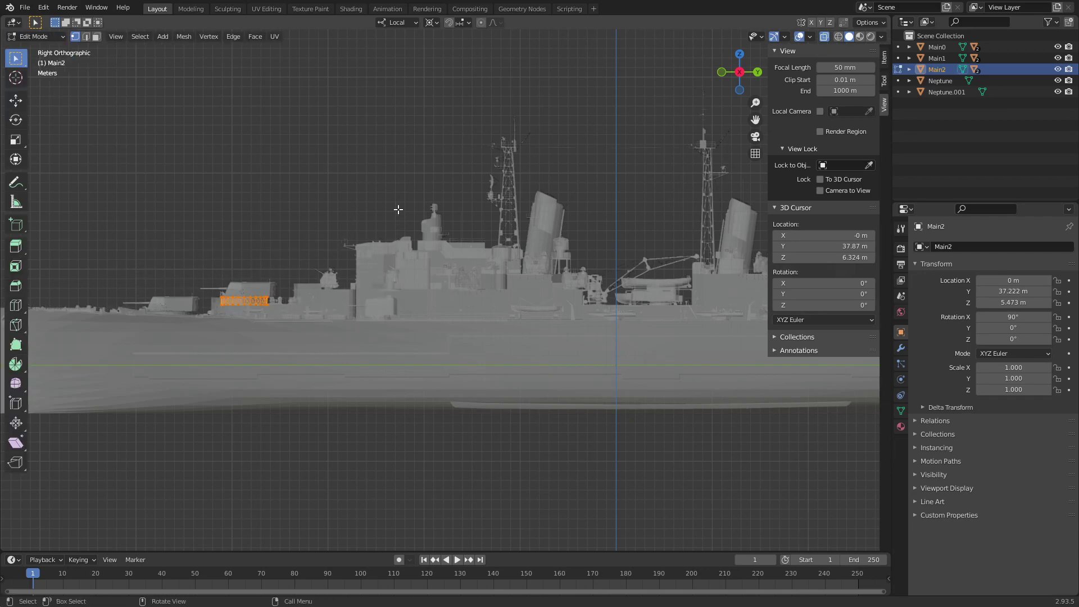
pyautogui.press('p')
pyautogui.click(398, 209)
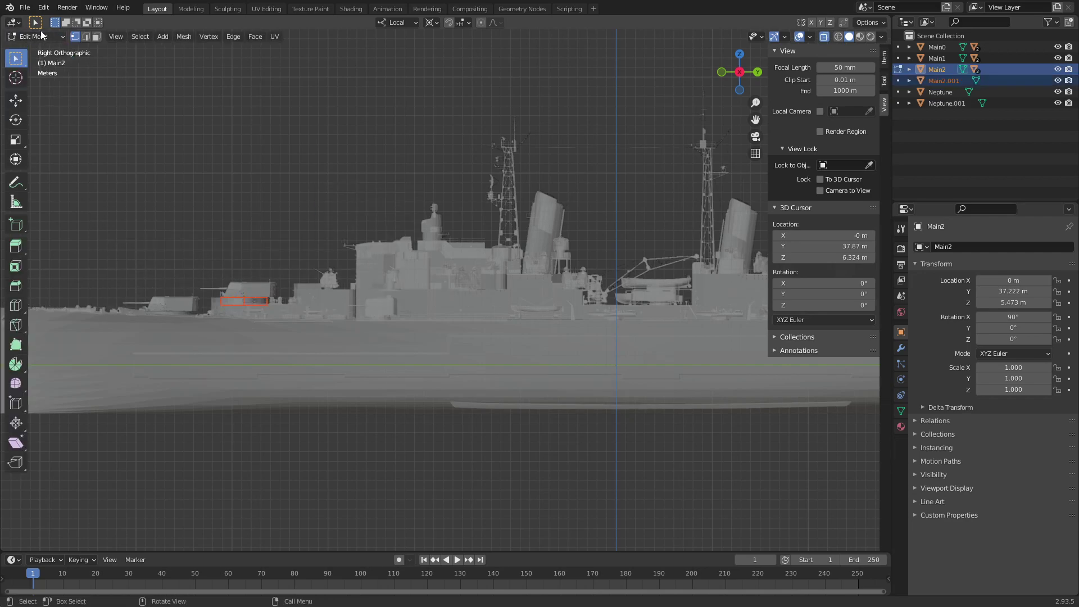
pyautogui.click(41, 36)
pyautogui.click(943, 80)
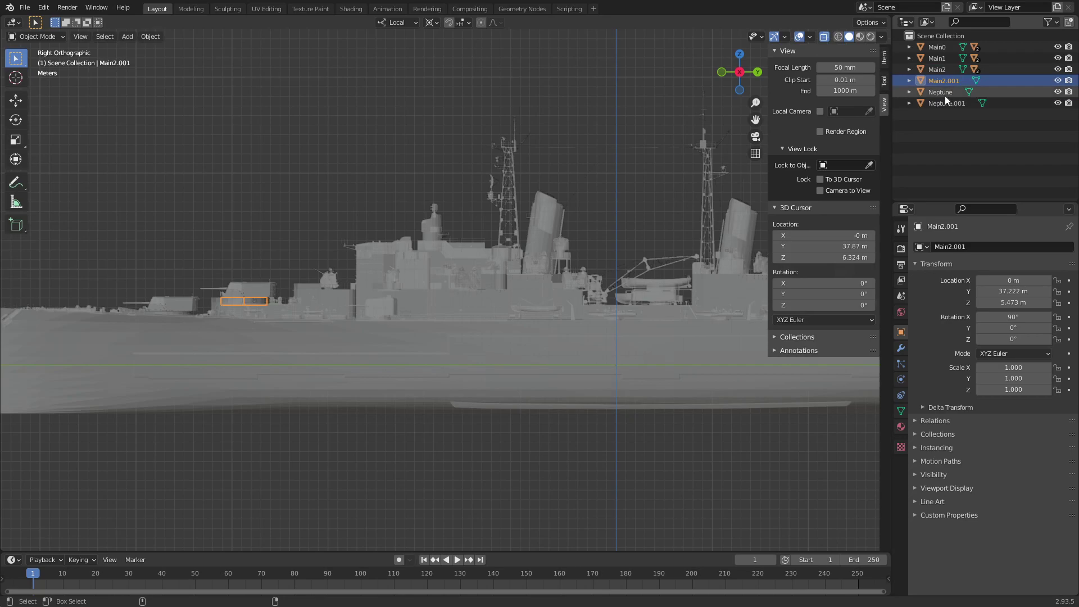
pyautogui.keyDown('ctrl'); pyautogui.click(945, 94); pyautogui.keyUp('ctrl')
# Join Main2.001 into the Neptune ship mesh and orbit around the deck
pyautogui.hotkey('ctrl', 'j')
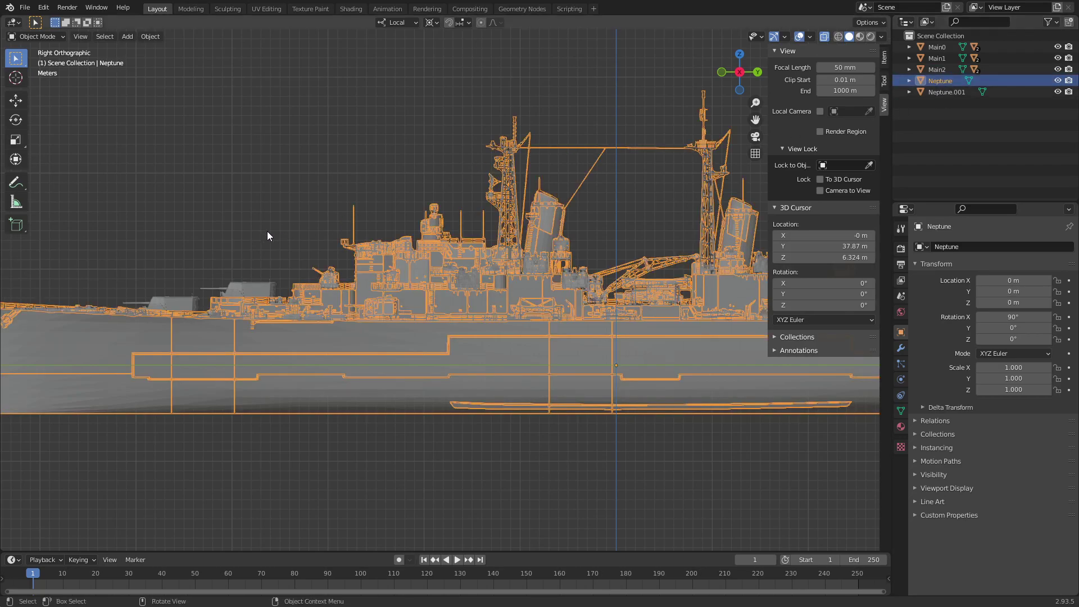
pyautogui.moveTo(267, 231); pyautogui.dragTo(464, 201, button='middle')
pyautogui.scroll(5, 464, 201)
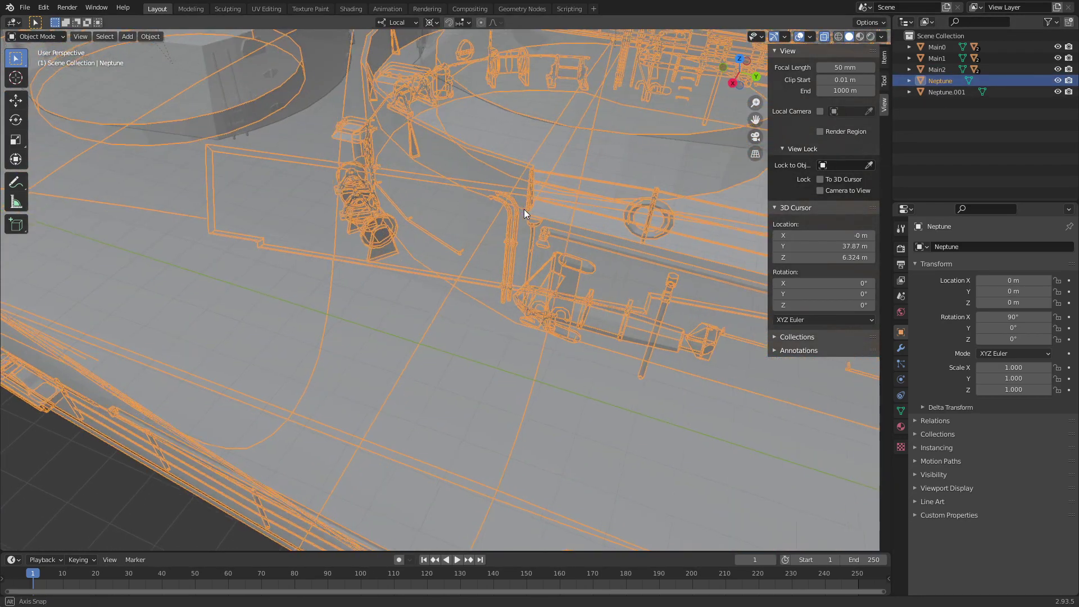
pyautogui.moveTo(489, 218); pyautogui.dragTo(618, 185, button='middle')
pyautogui.scroll(-6, 520, 214)
pyautogui.scroll(-3, 574, 200)
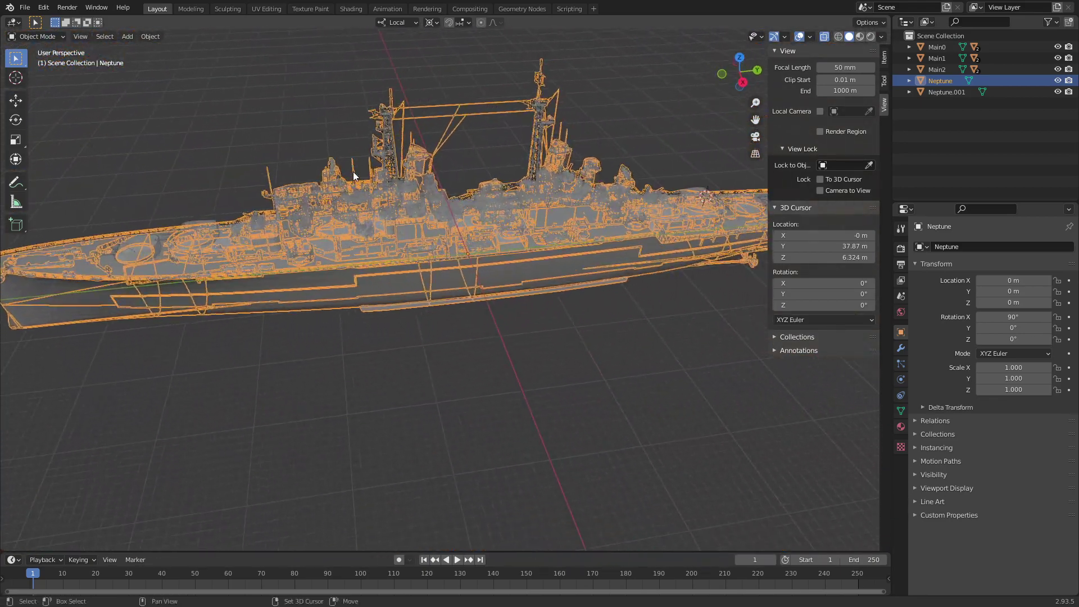
pyautogui.scroll(3, 642, 171)
pyautogui.scroll(3, 641, 170)
# In a side orthographic view, put the Neptune hull into Edit Mode
pyautogui.click(942, 93)
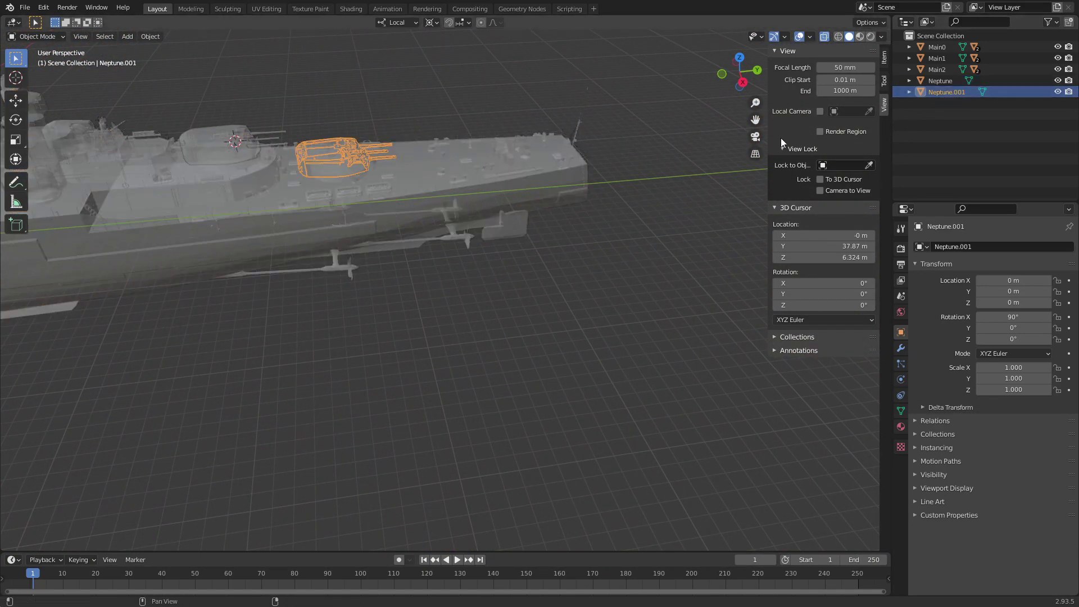
pyautogui.click(742, 82)
pyautogui.scroll(5, 422, 124)
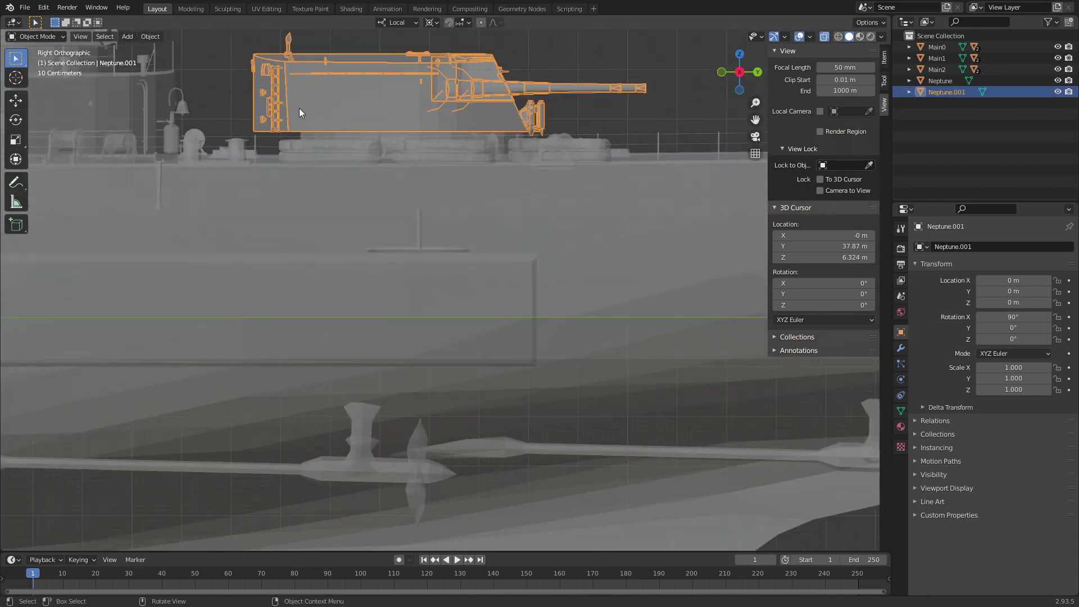
pyautogui.click(423, 136)
pyautogui.click(55, 36)
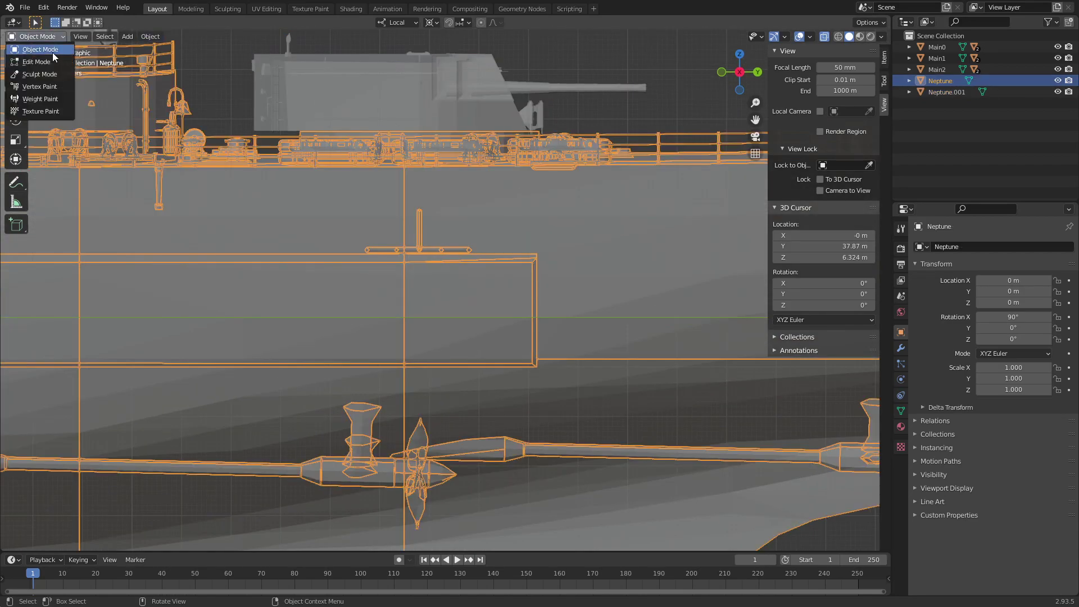
pyautogui.click(52, 63)
# Snap the 3D cursor to a vertex beneath the turret (Y 45.808, Z 3.757)
pyautogui.scroll(5, 398, 213)
pyautogui.scroll(1, 398, 214)
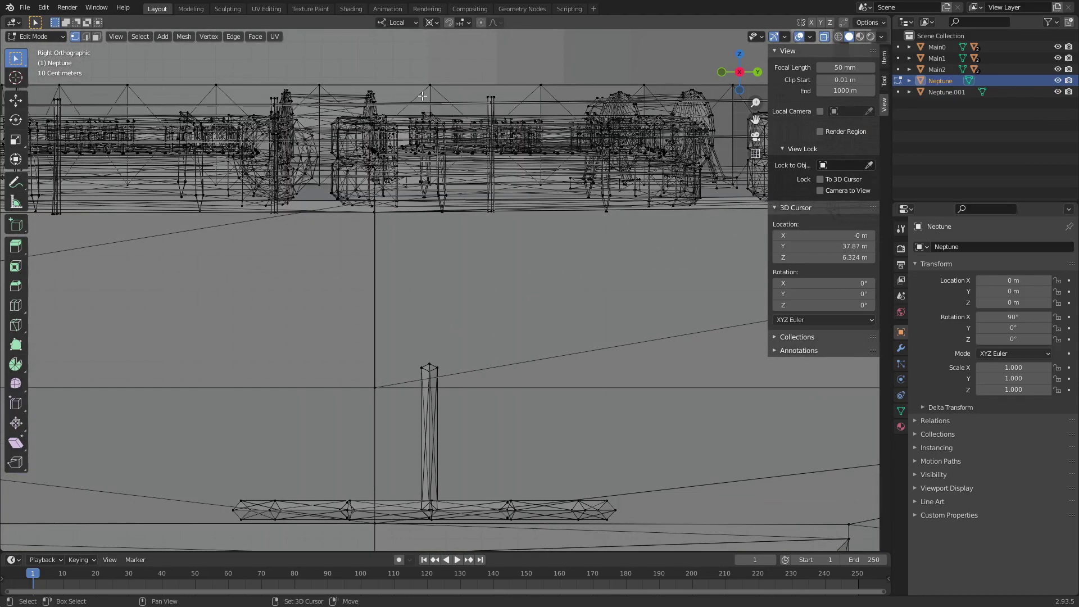
pyautogui.moveTo(445, 69); pyautogui.dragTo(445, 69)
pyautogui.moveTo(445, 70); pyautogui.dragTo(538, 128, button='middle')
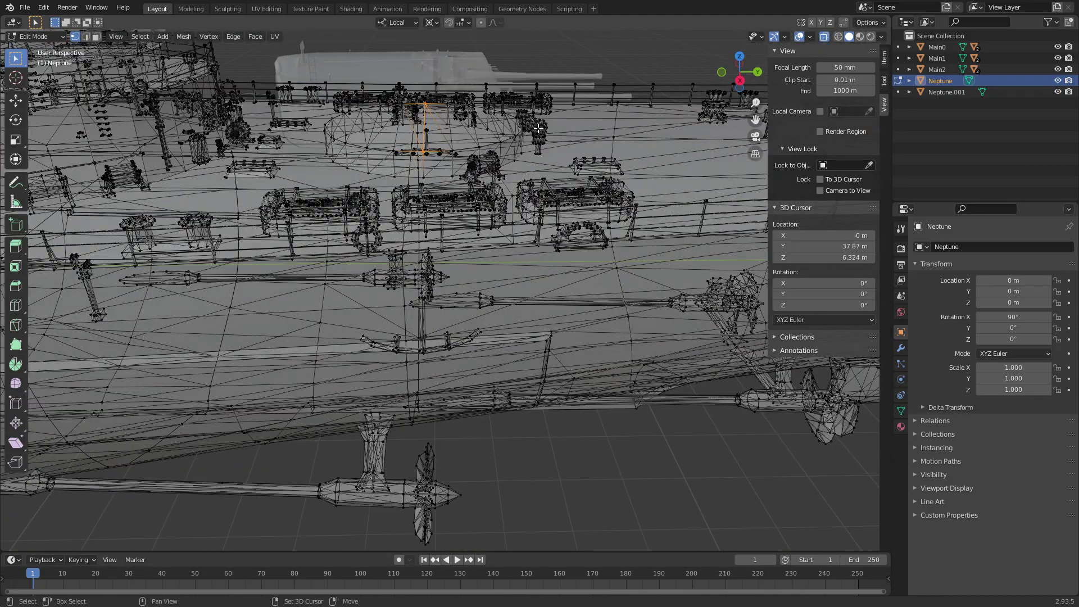
pyautogui.hotkey('shift', 's')
pyautogui.click(594, 199)
# Set the Neptune.001 turret's origin to the 3D cursor and rename it Main3
pyautogui.click(54, 36)
pyautogui.click(41, 49)
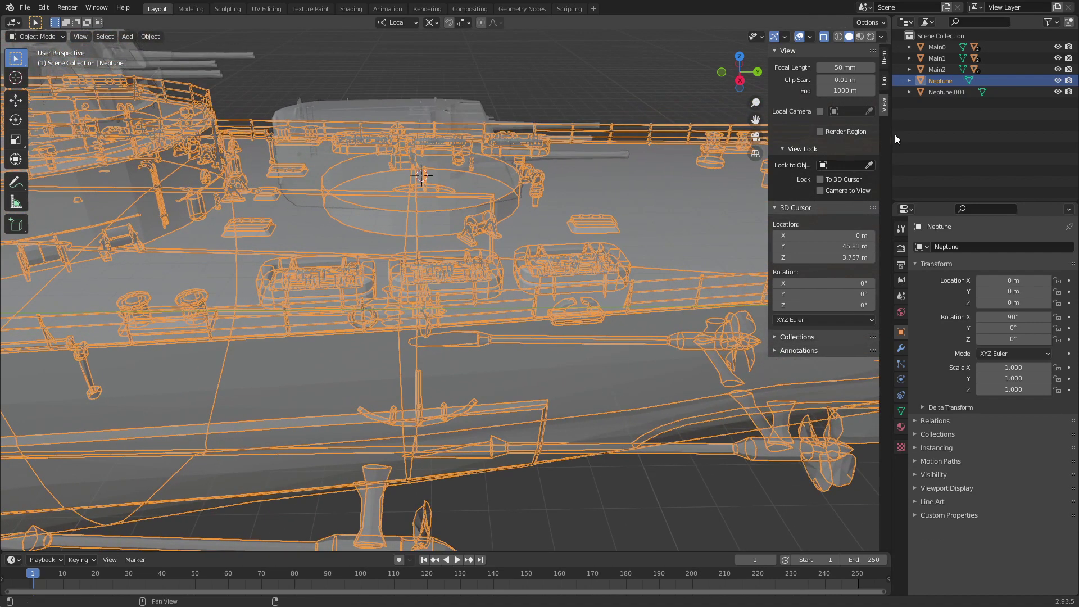
pyautogui.click(946, 92)
pyautogui.rightClick(567, 67)
pyautogui.moveTo(532, 70)
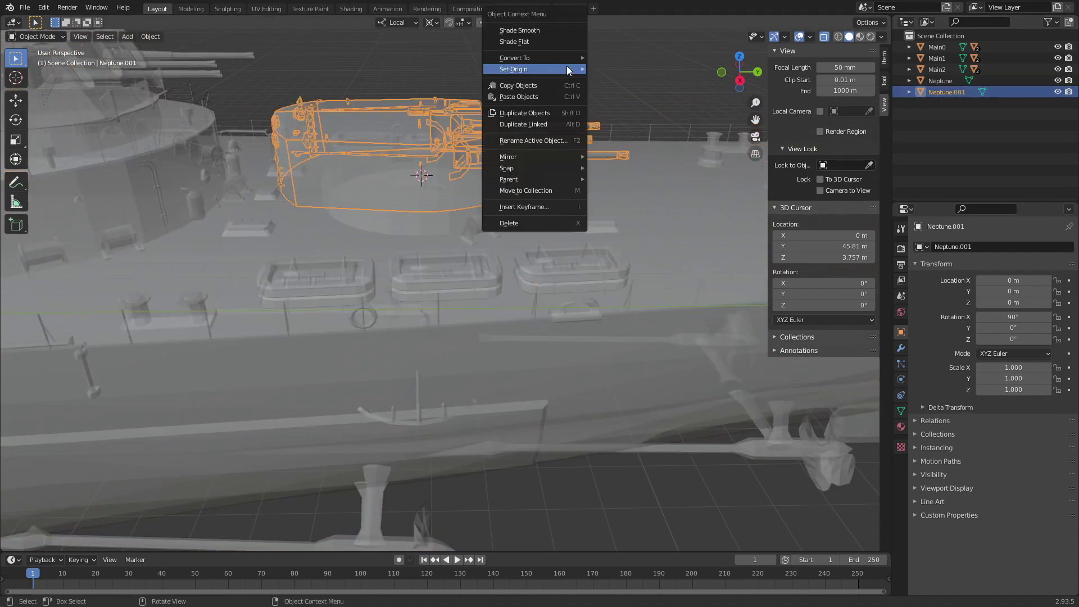
pyautogui.click(628, 93)
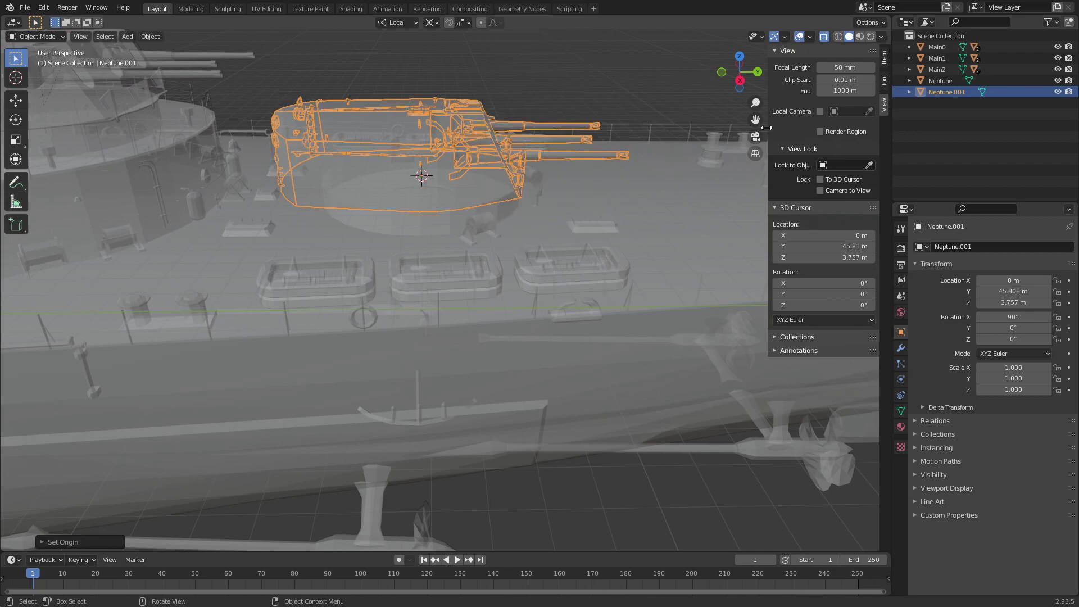
pyautogui.click(975, 242)
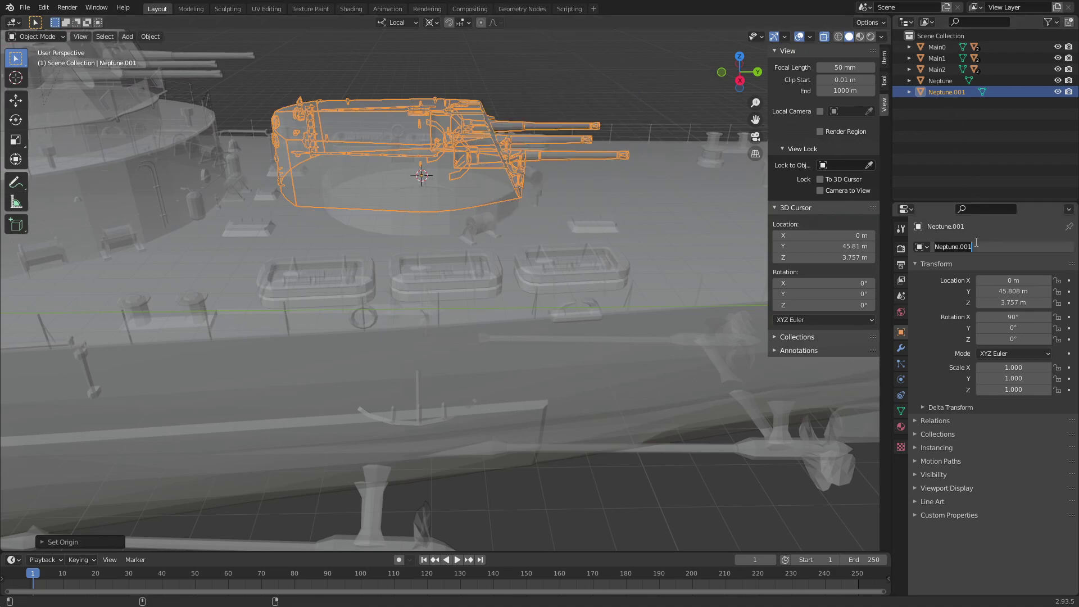
pyautogui.write('Main3')
pyautogui.press('Return')
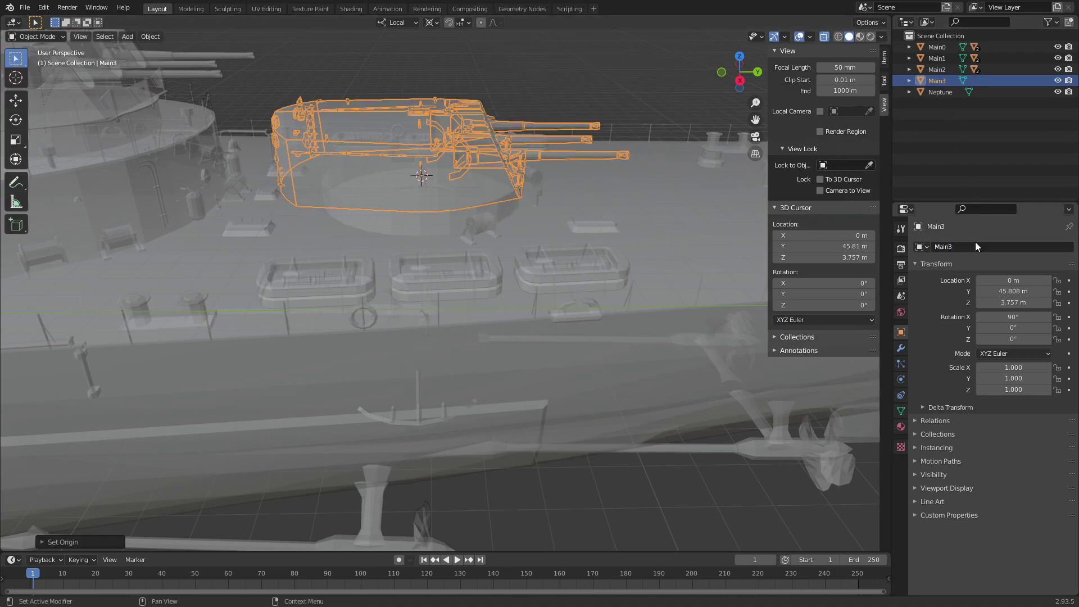
pyautogui.click(33, 37)
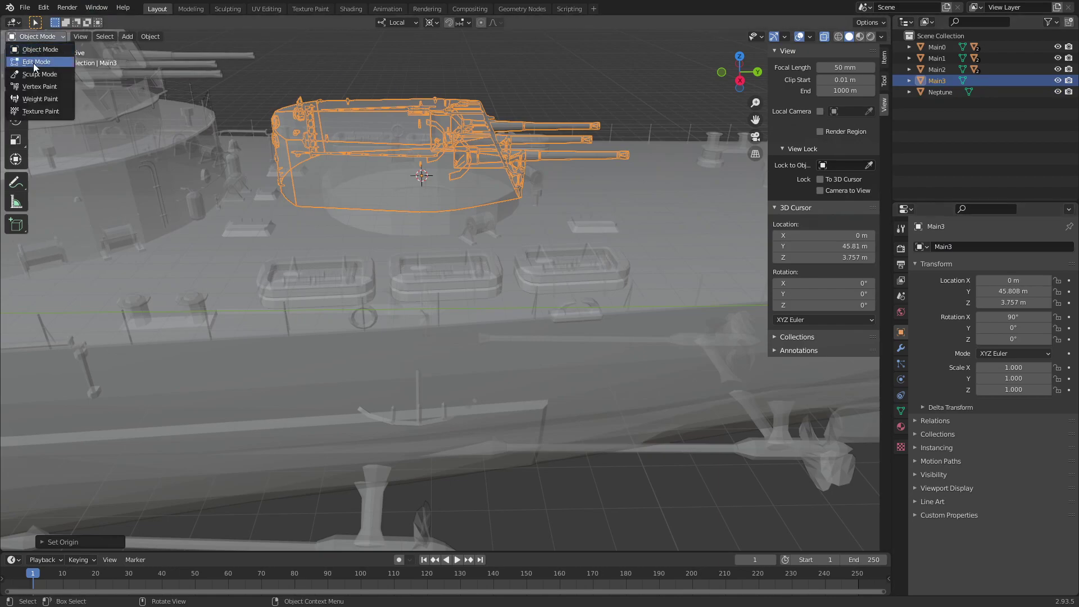
# Edit Main3 in Right Orthographic view, zoom in and box-select the gun barrel's edges
pyautogui.click(35, 63)
pyautogui.click(740, 81)
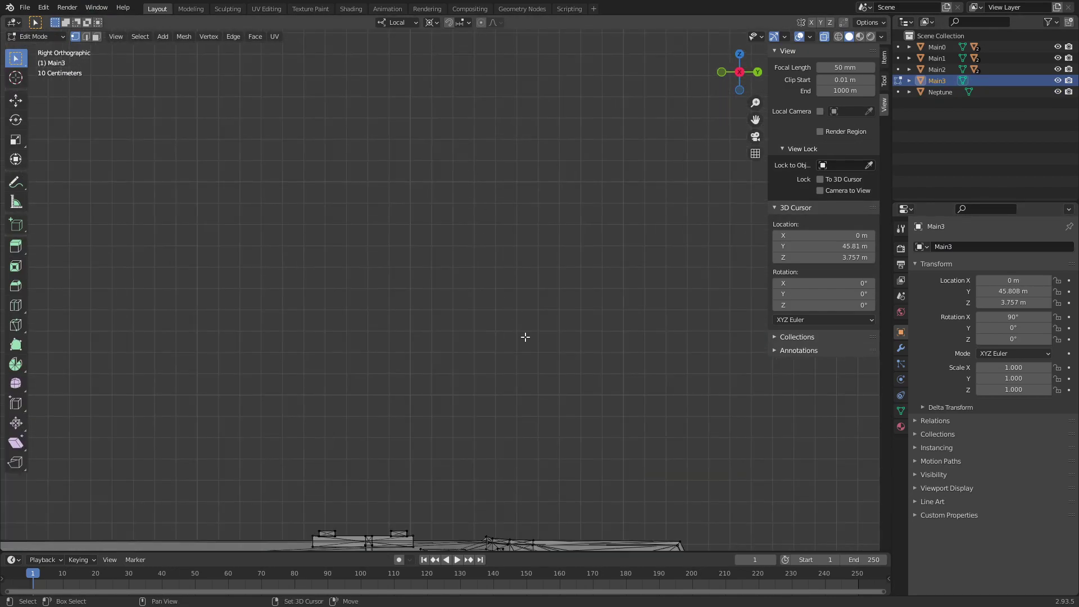
pyautogui.keyDown('shift'); pyautogui.moveTo(525, 337); pyautogui.dragTo(417, 318, button='middle'); pyautogui.keyUp('shift')
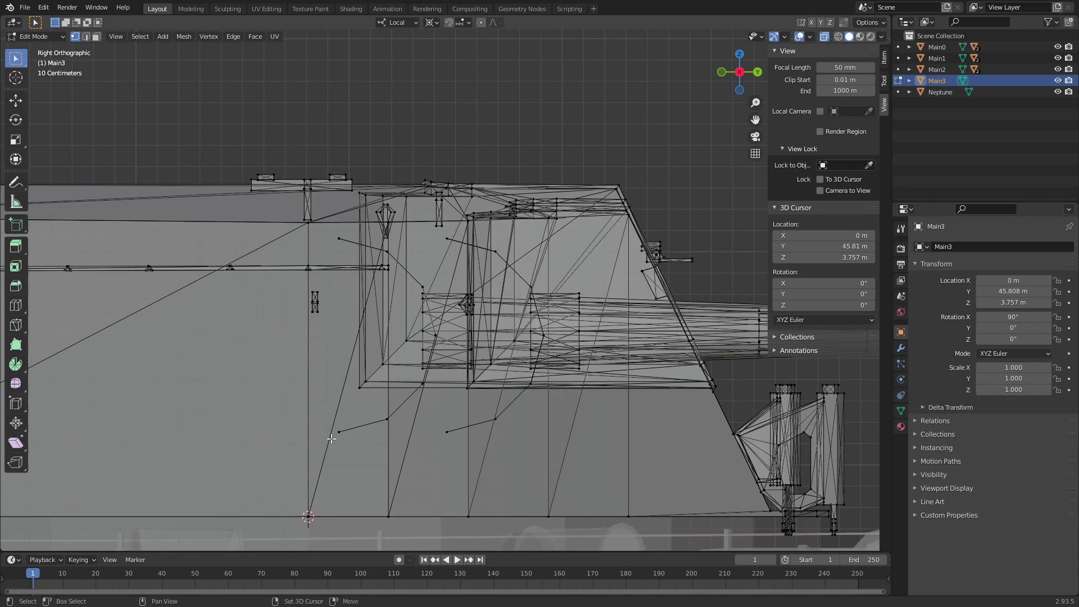
pyautogui.click(424, 339)
pyautogui.scroll(2, 449, 348)
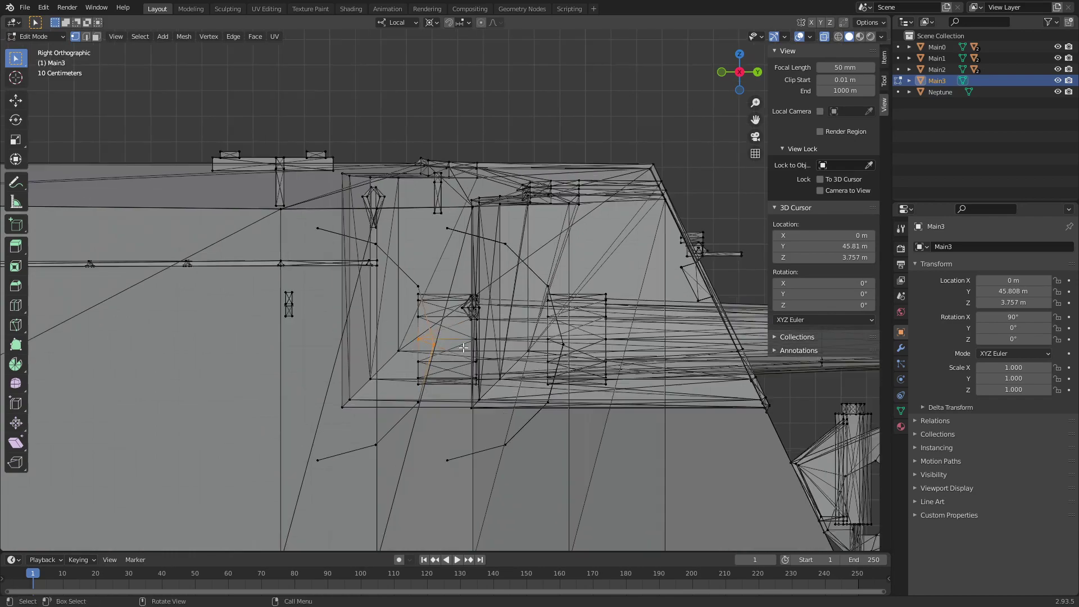
pyautogui.scroll(1, 466, 360)
pyautogui.press('b')
pyautogui.moveTo(484, 369); pyautogui.dragTo(585, 366)
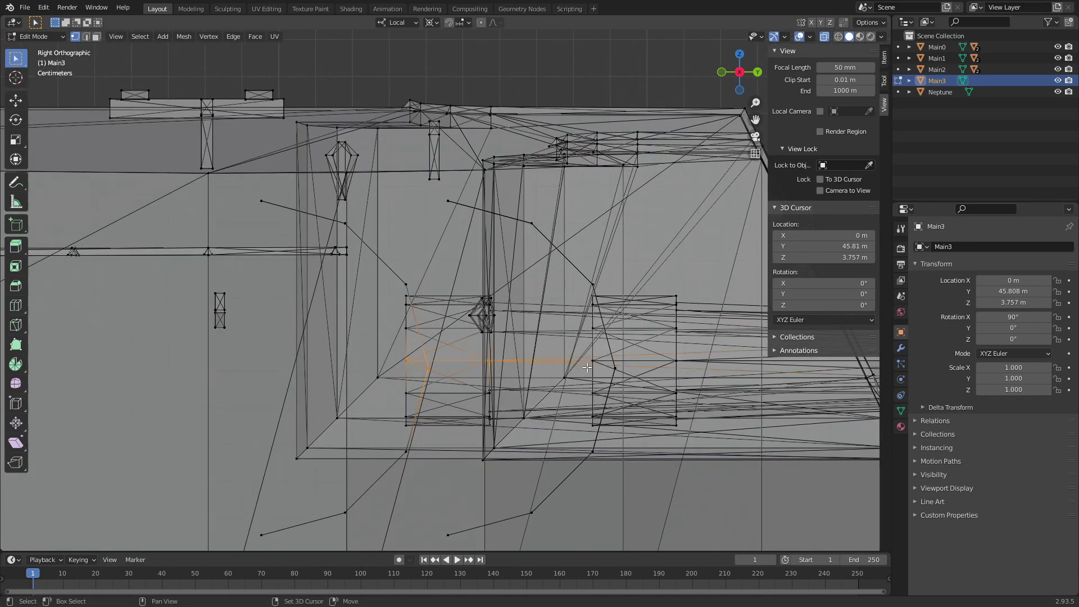
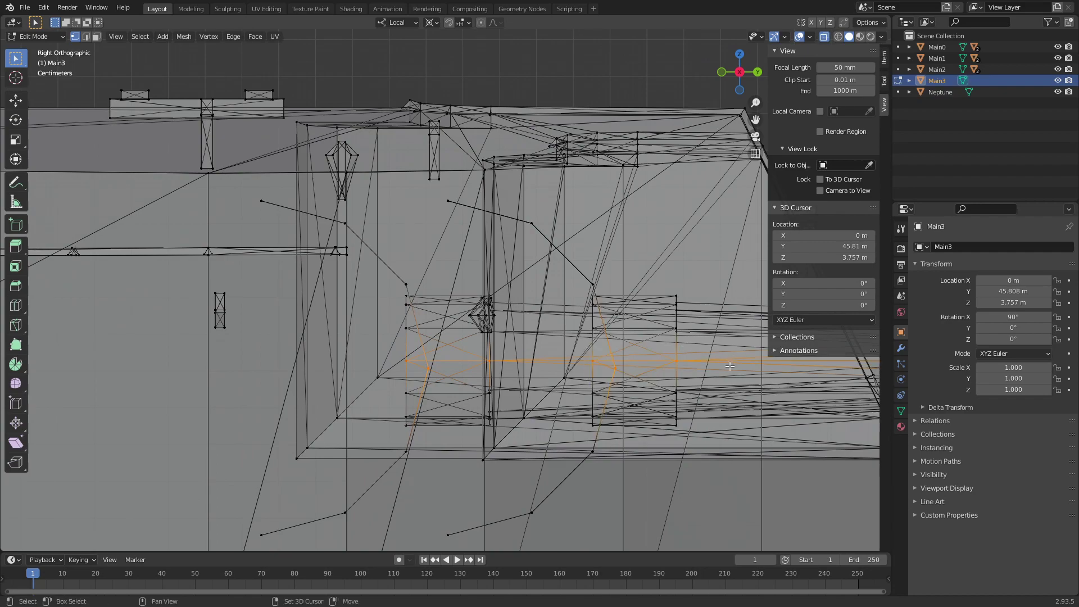
# In Edit Mode on Main3, select the gun barrel geometry and everything linked to it
pyautogui.keyDown('shift'); pyautogui.moveTo(683, 346); pyautogui.dragTo(505, 316, button='middle'); pyautogui.keyUp('shift')
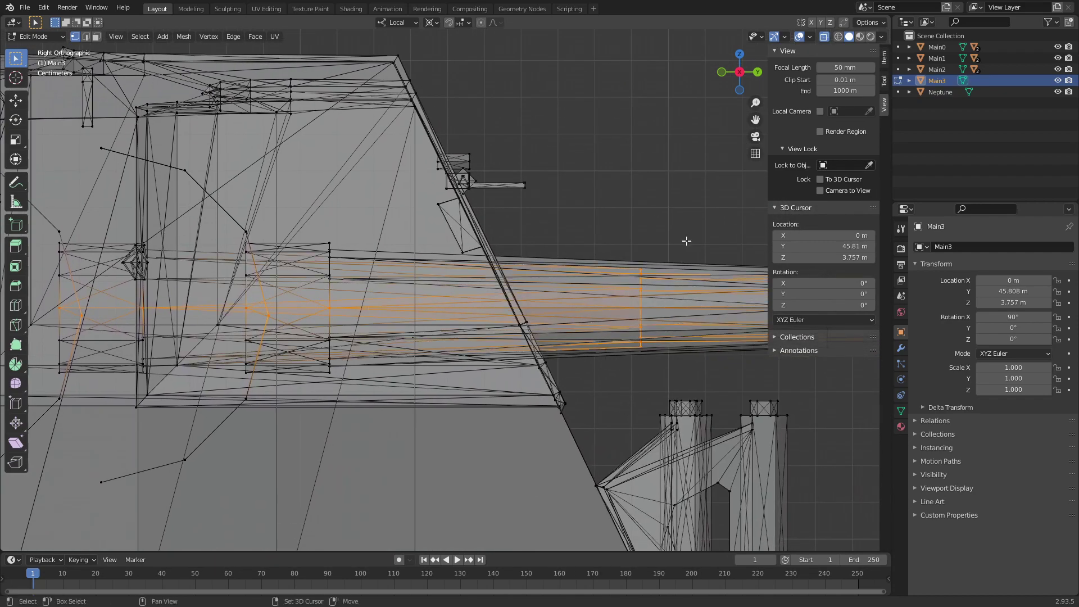
pyautogui.scroll(-2, 449, 325)
pyautogui.scroll(-2, 349, 312)
pyautogui.scroll(-1, 324, 306)
pyautogui.moveTo(324, 306); pyautogui.dragTo(691, 188)
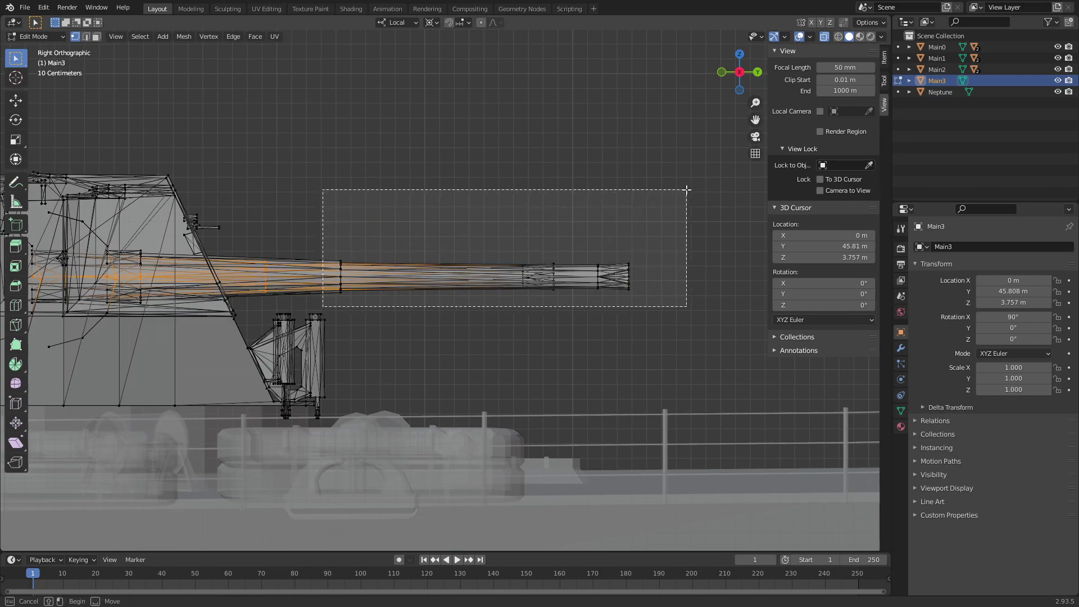
pyautogui.hotkey('ctrl', 'l')
pyautogui.scroll(-2, 590, 197)
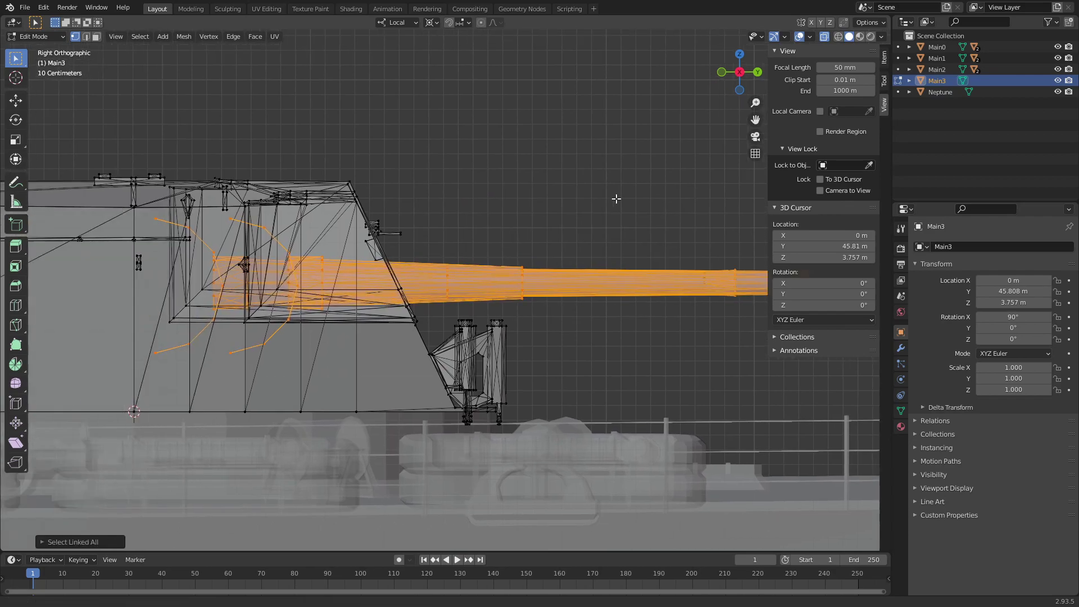
pyautogui.scroll(-3, 562, 225)
pyautogui.scroll(-6, 528, 270)
pyautogui.scroll(-3, 449, 242)
pyautogui.scroll(8, 450, 237)
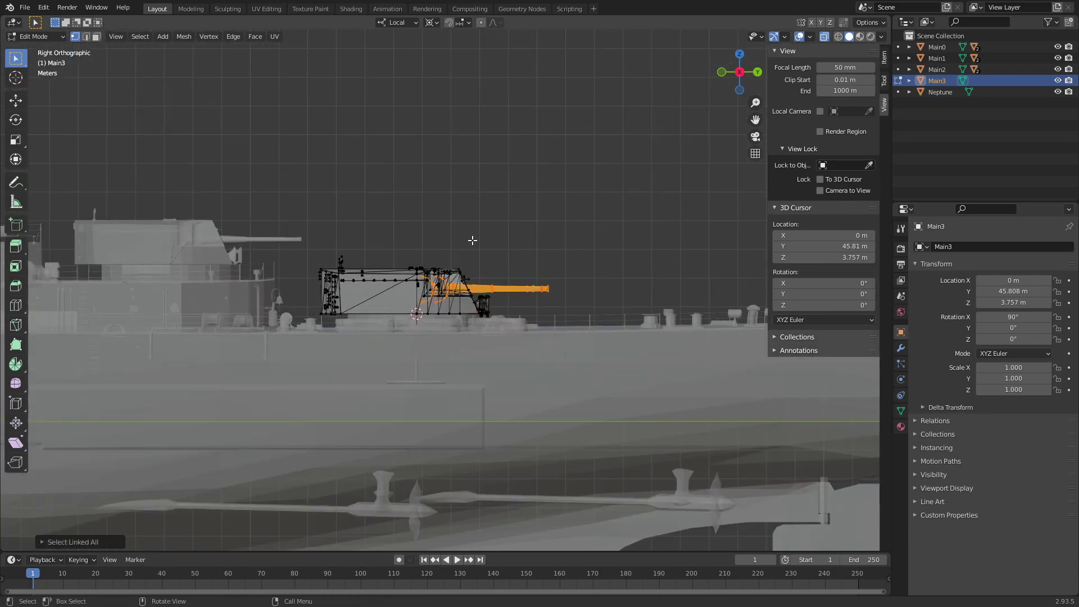
pyautogui.scroll(4, 472, 242)
# Separate the selected barrels into new object Main3.001 and select it in Object Mode
pyautogui.press('p')
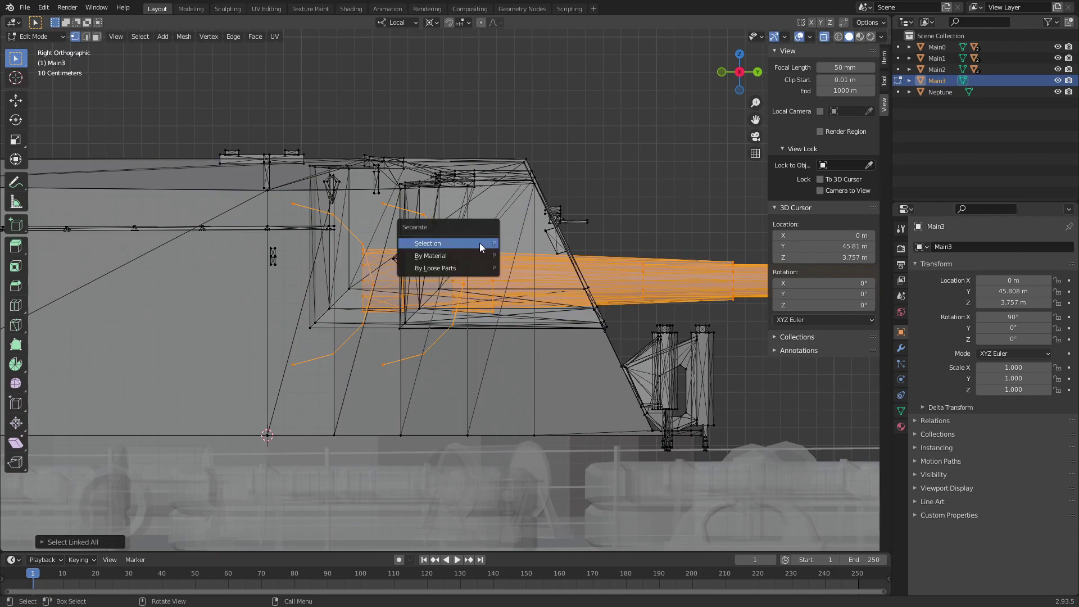
pyautogui.click(479, 243)
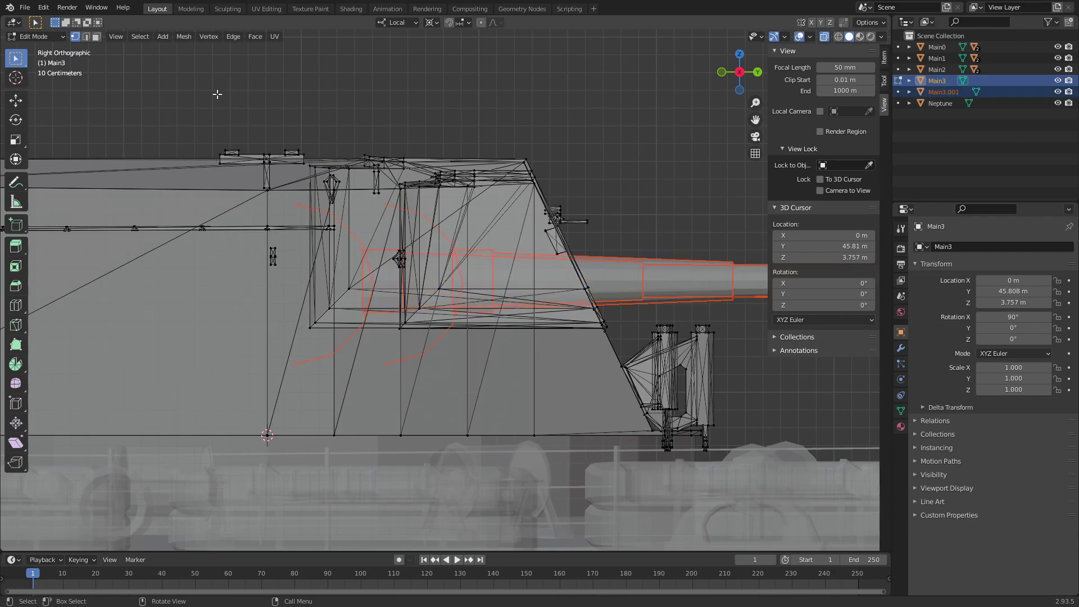
pyautogui.click(40, 37)
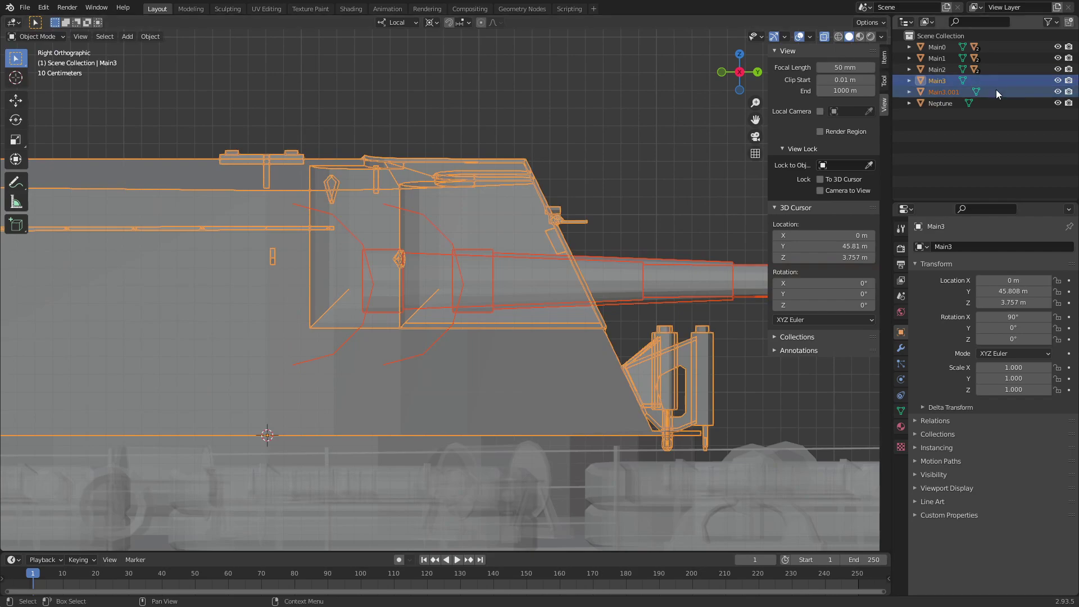
pyautogui.click(947, 93)
# In Edit Mode on Main3.001, snap the 3D cursor to the barrel's breech vertices
pyautogui.click(42, 37)
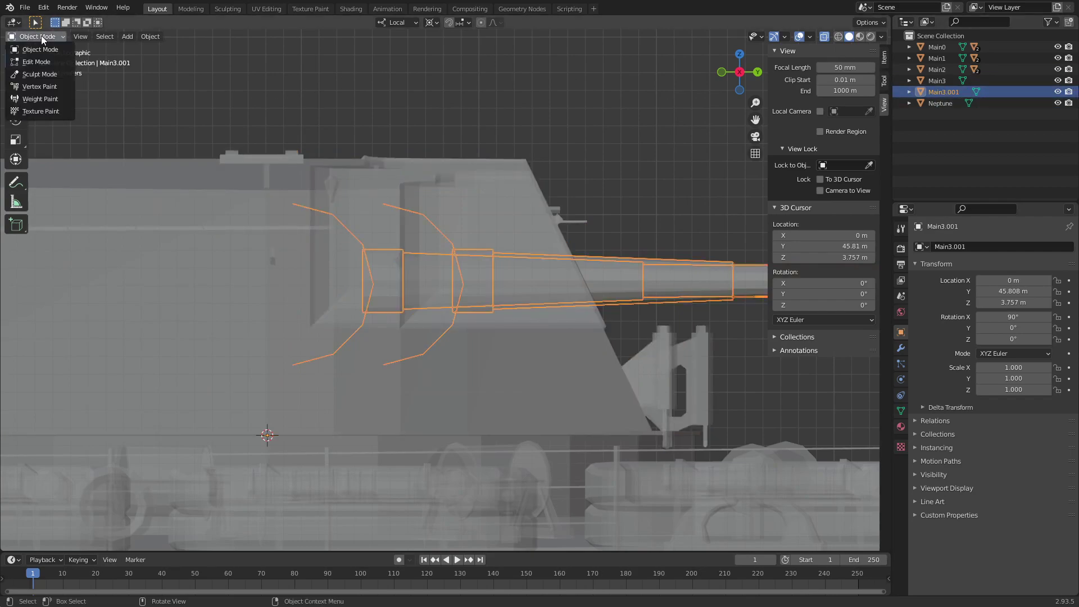
pyautogui.click(26, 61)
pyautogui.moveTo(293, 220); pyautogui.dragTo(308, 184)
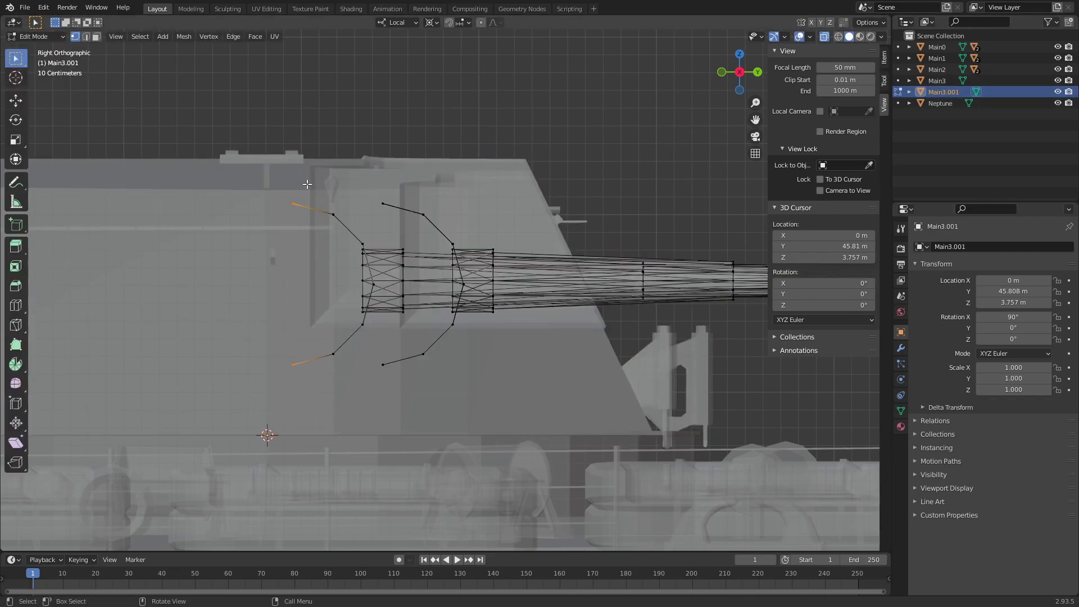
pyautogui.hotkey('shift', 's')
pyautogui.click(308, 240)
# From Top view, select the middle barrel's linked geometry and separate it into its own object
pyautogui.keyDown('alt'); pyautogui.keyDown('shift'); pyautogui.click(369, 292); pyautogui.keyUp('shift'); pyautogui.keyUp('alt')
pyautogui.keyDown('shift'); pyautogui.moveTo(654, 173); pyautogui.dragTo(471, 177, button='middle'); pyautogui.keyUp('shift')
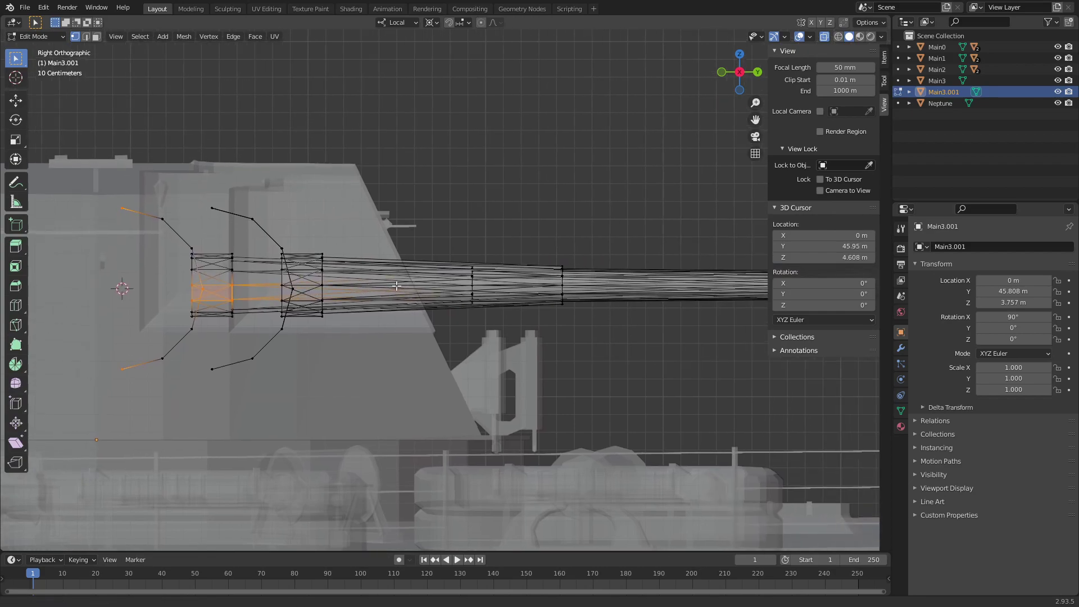
pyautogui.click(739, 54)
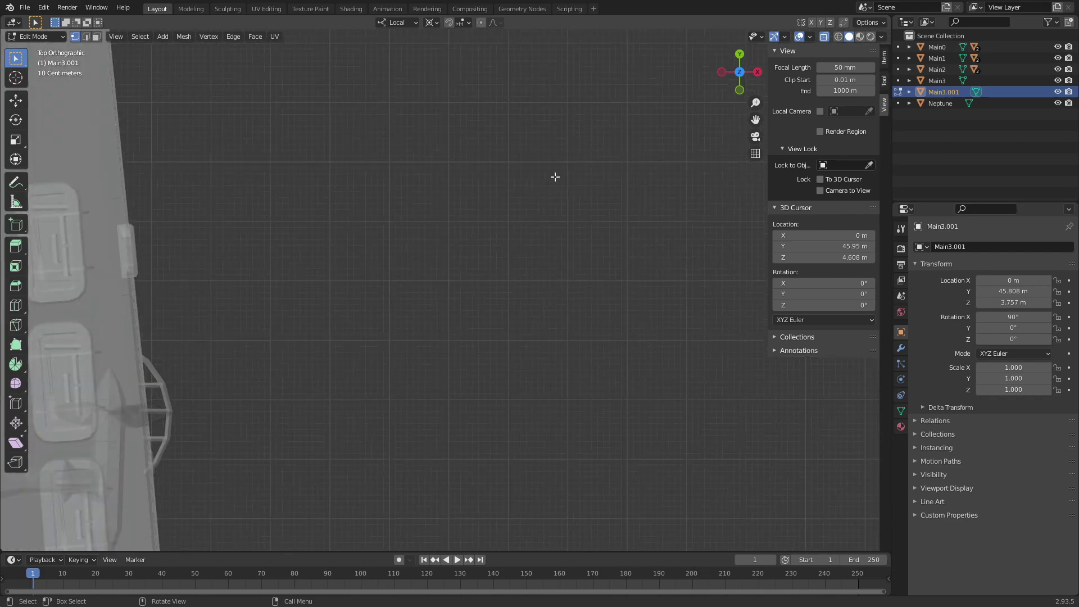
pyautogui.scroll(2, 446, 232)
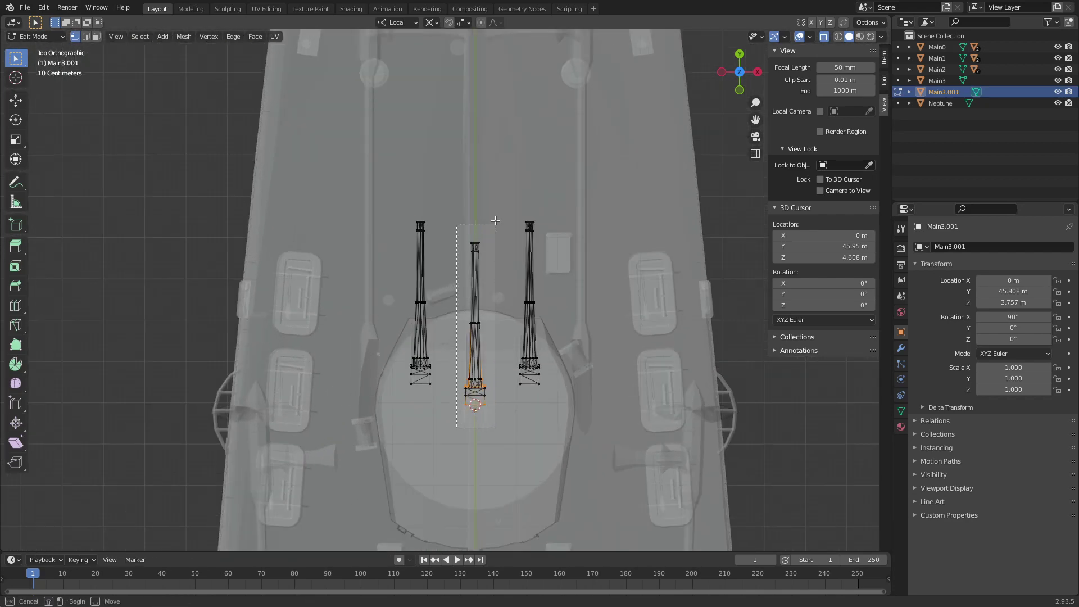
pyautogui.hotkey('ctrl', 'l')
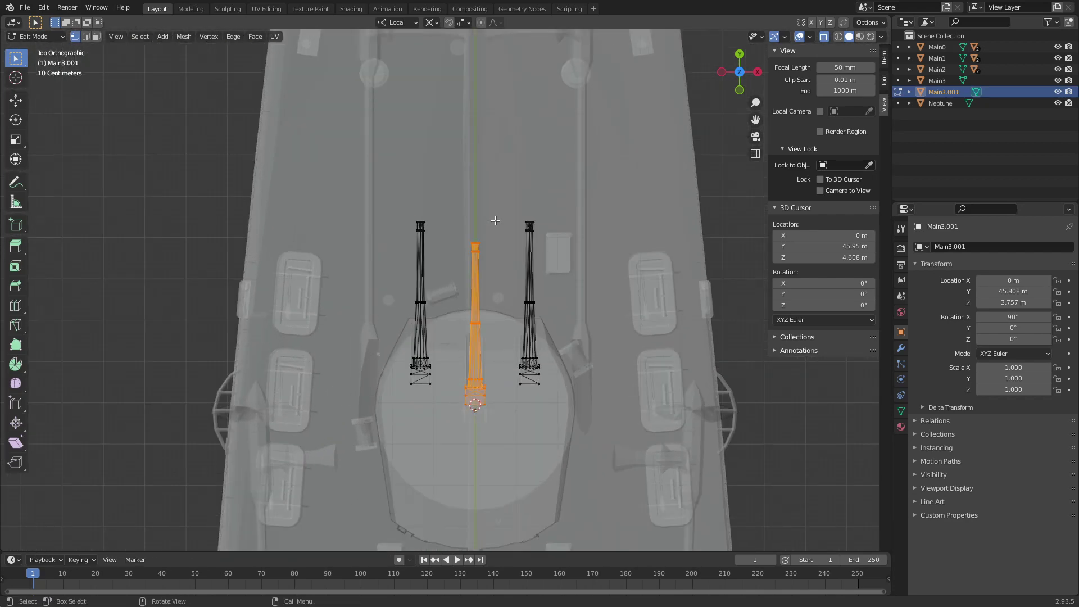
pyautogui.press('p')
pyautogui.click(495, 221)
# In Object Mode, set the middle barrel object's origin to the 3D cursor
pyautogui.click(33, 37)
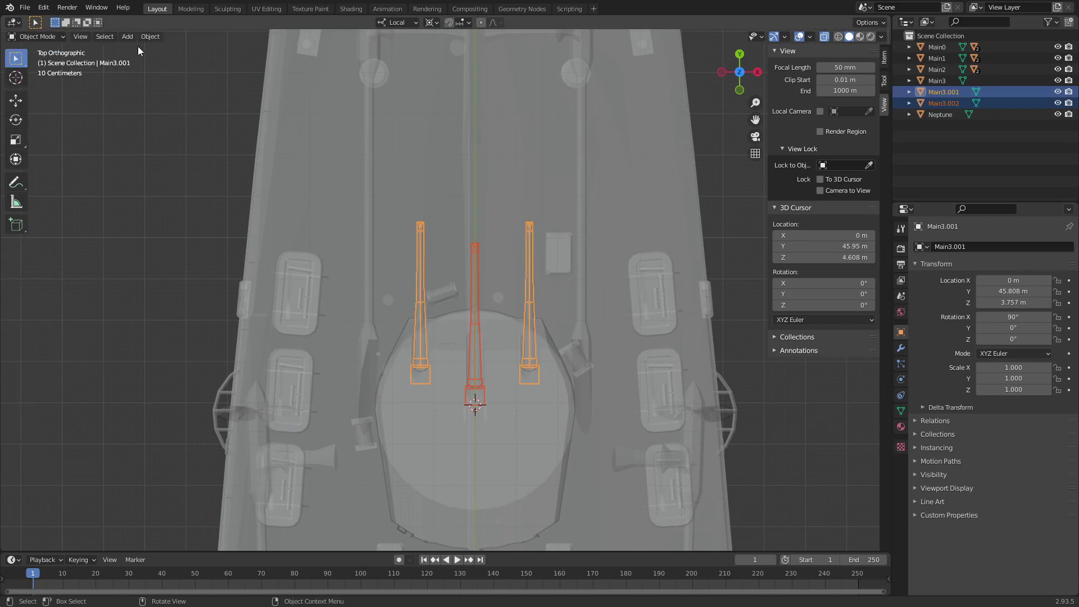
pyautogui.click(932, 103)
pyautogui.rightClick(632, 127)
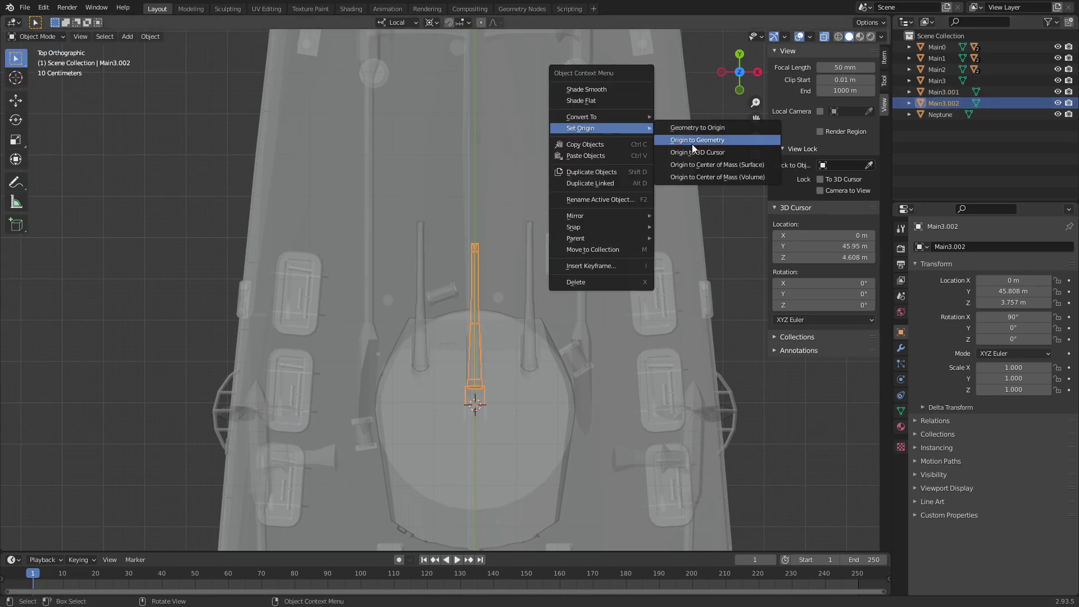
pyautogui.click(698, 154)
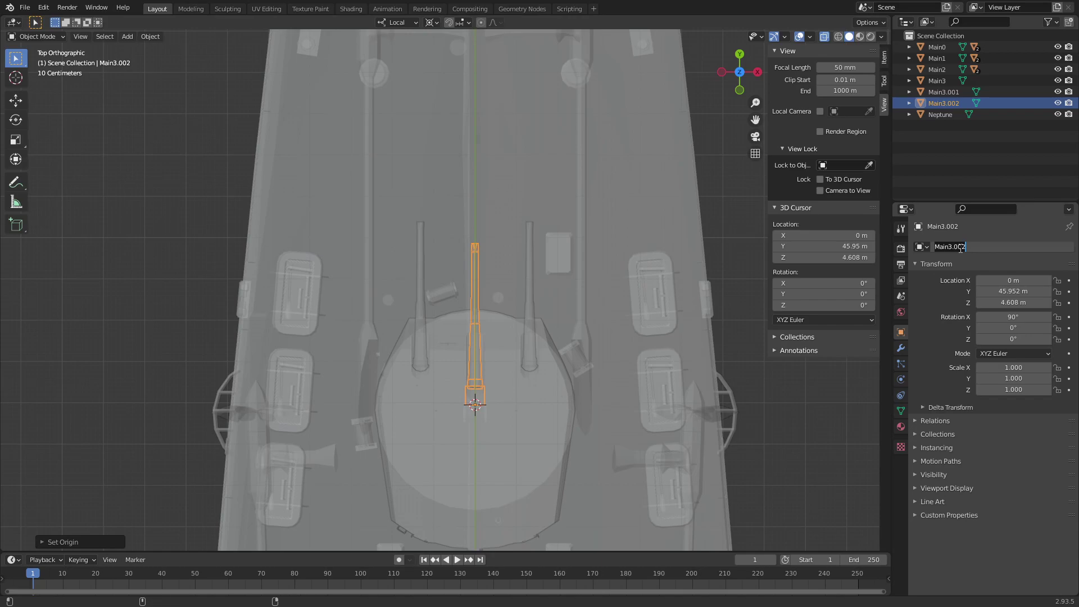
pyautogui.click(957, 247)
pyautogui.write('Bar03')
# Rename the middle barrel Bar03 and the remaining barrel pair Bar3
pyautogui.press('Return')
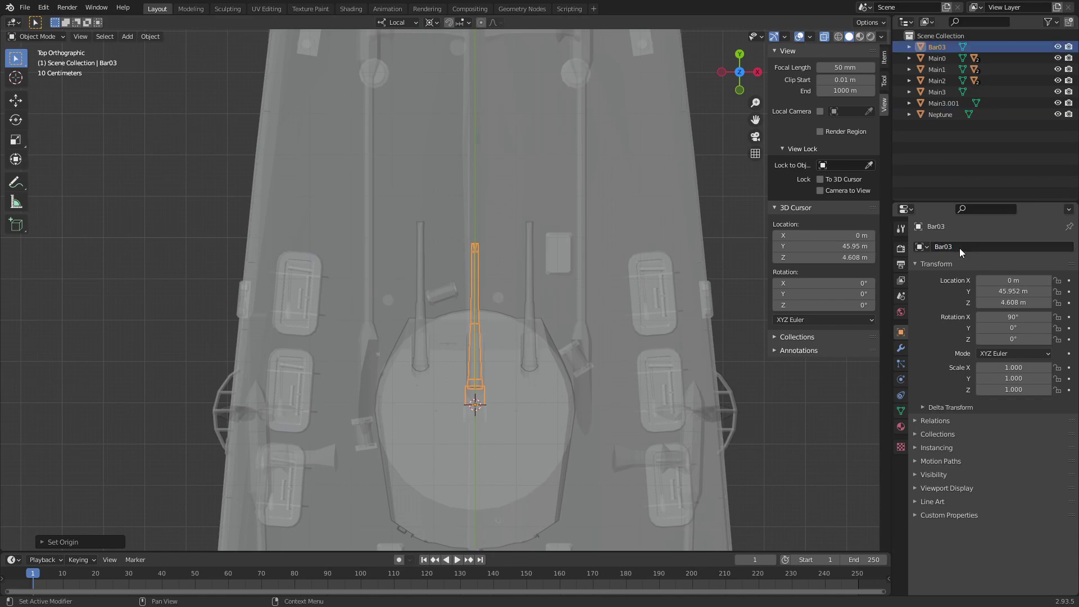
pyautogui.click(944, 103)
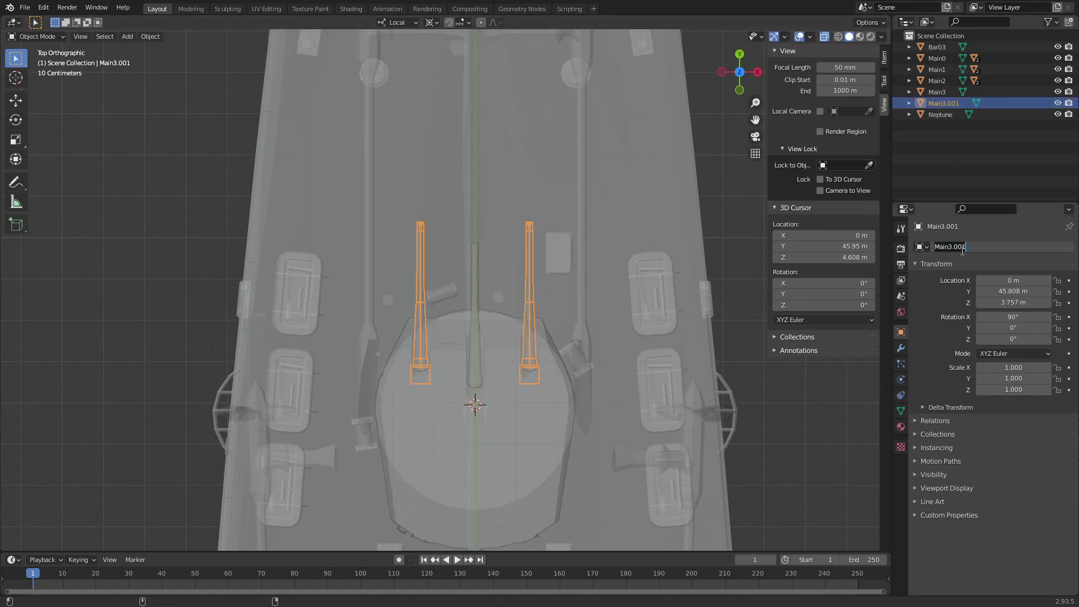
pyautogui.write('Bar3')
pyautogui.press('Return')
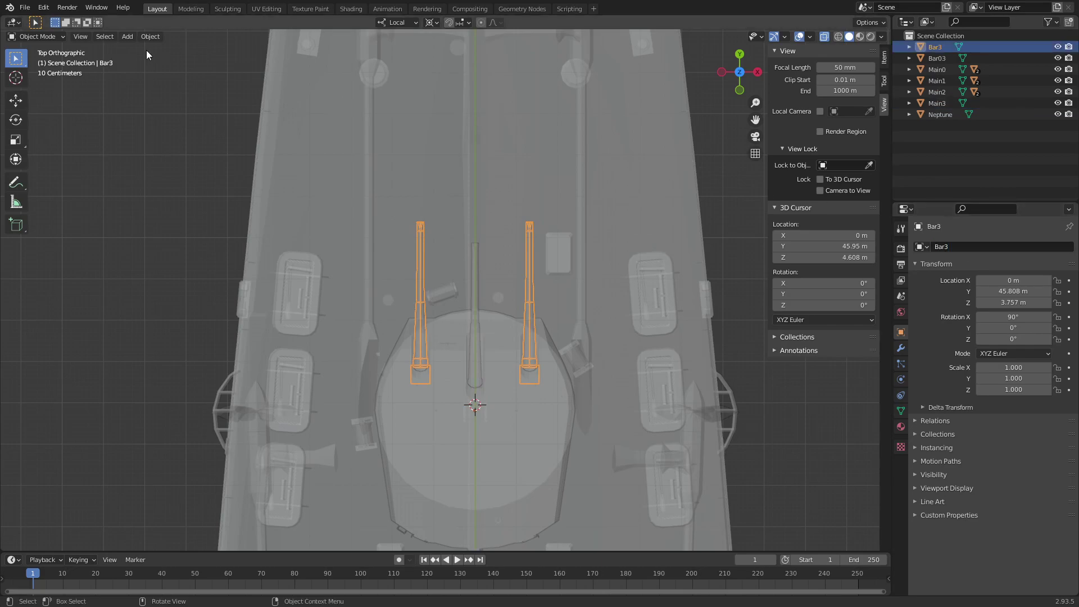
# Set Bar3's origin to its breech by snapping the 3D cursor to the rear vertices
pyautogui.click(38, 37)
pyautogui.click(34, 67)
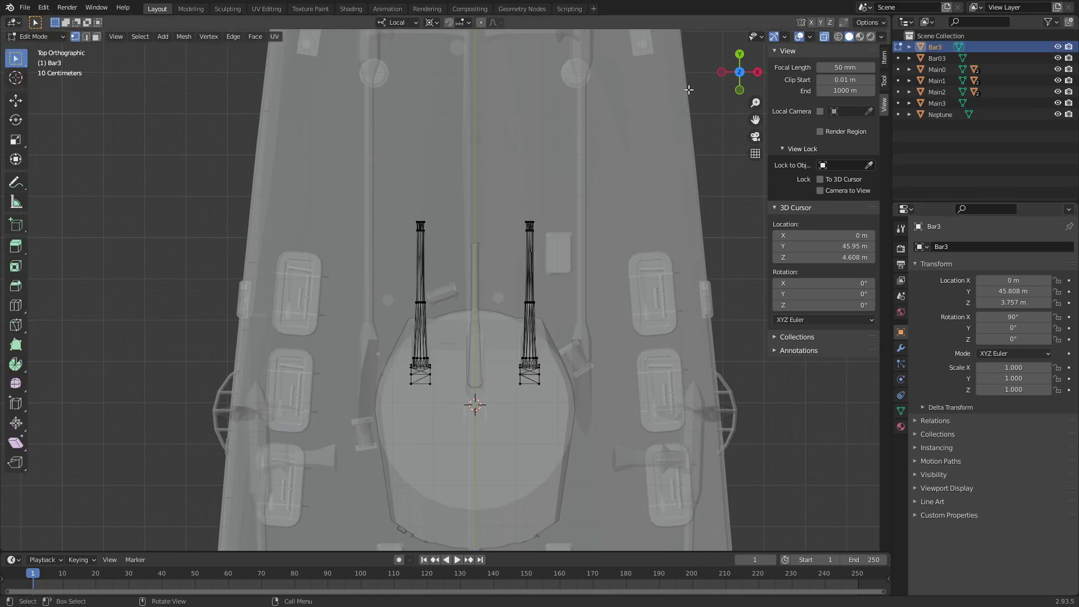
pyautogui.click(756, 73)
pyautogui.scroll(2, 275, 285)
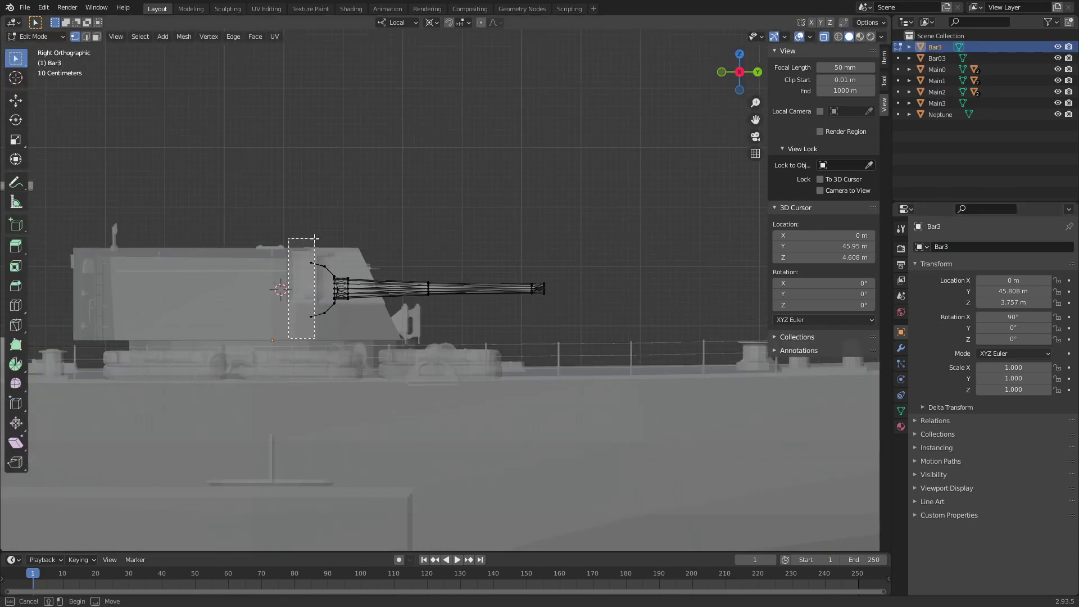
pyautogui.moveTo(314, 239); pyautogui.dragTo(315, 238)
pyautogui.hotkey('shift', 's')
pyautogui.click(433, 198)
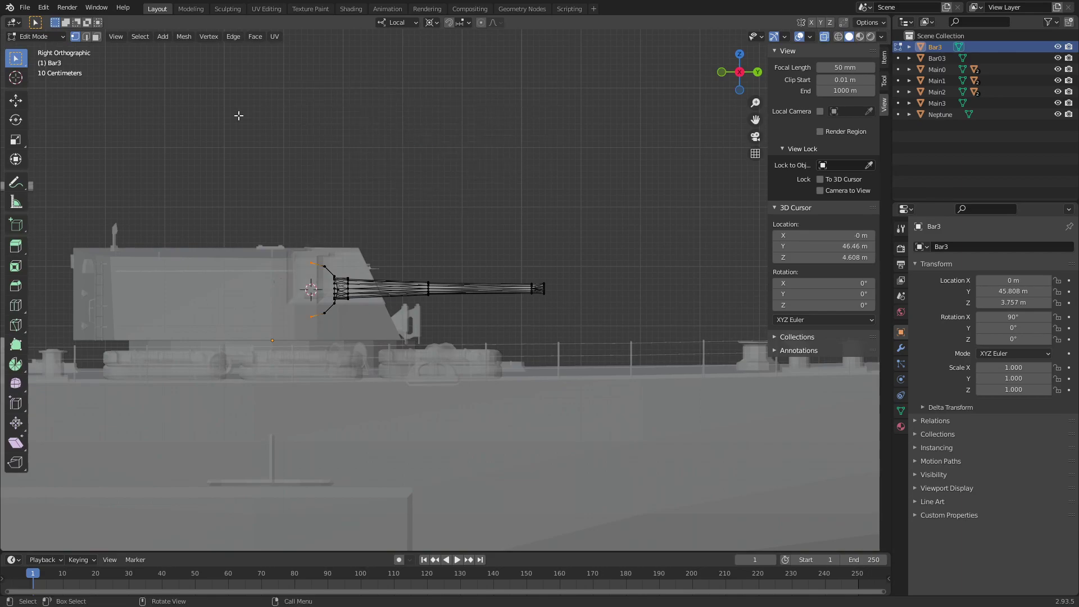
pyautogui.click(48, 34)
pyautogui.rightClick(349, 103)
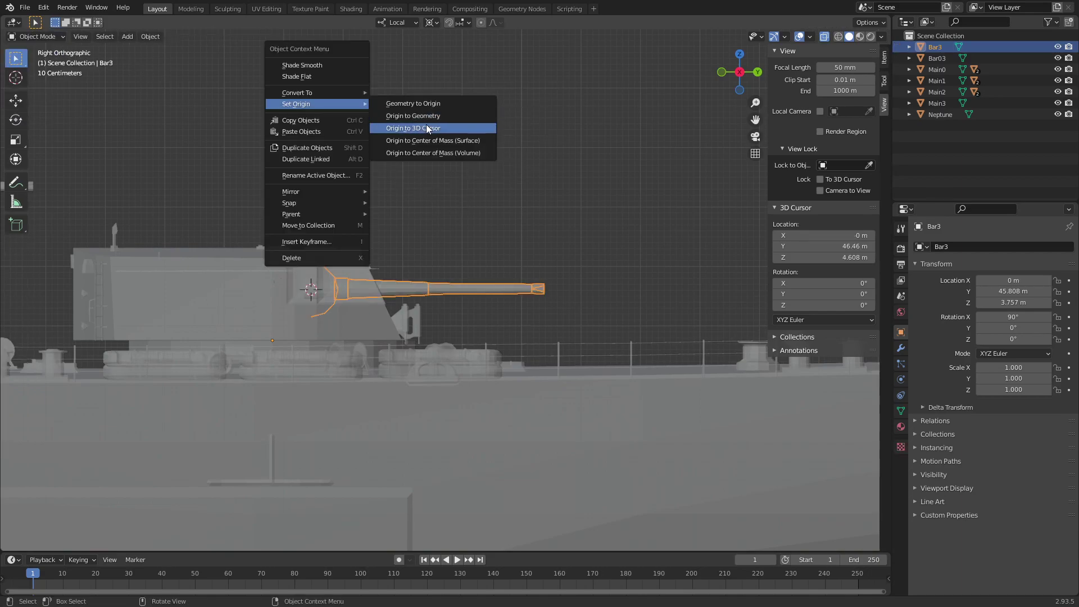
pyautogui.click(427, 128)
# Parent Bar3 and Bar03 to Main3, then select the Neptune hull
pyautogui.keyDown('ctrl'); pyautogui.click(936, 58); pyautogui.keyUp('ctrl')
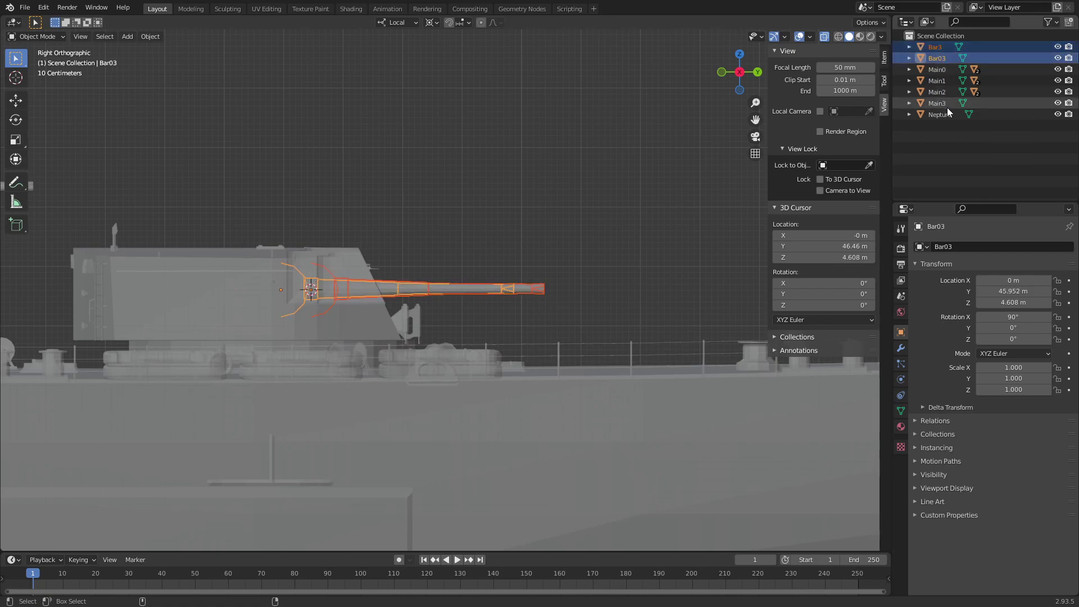
pyautogui.keyDown('ctrl'); pyautogui.click(944, 106); pyautogui.keyUp('ctrl')
pyautogui.hotkey('ctrl', 'p')
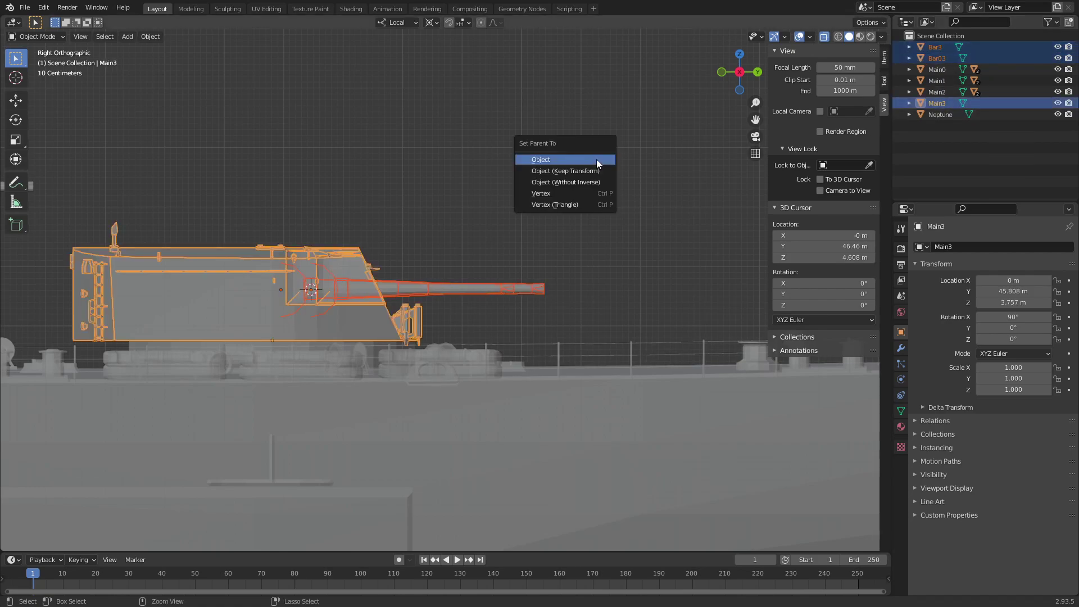
pyautogui.click(596, 161)
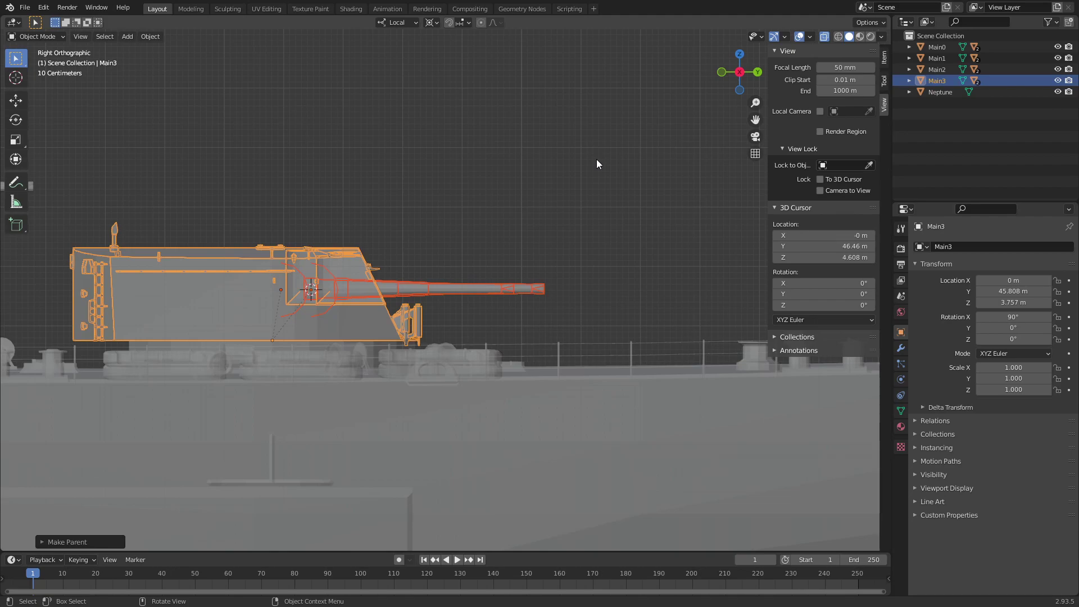
pyautogui.click(607, 146)
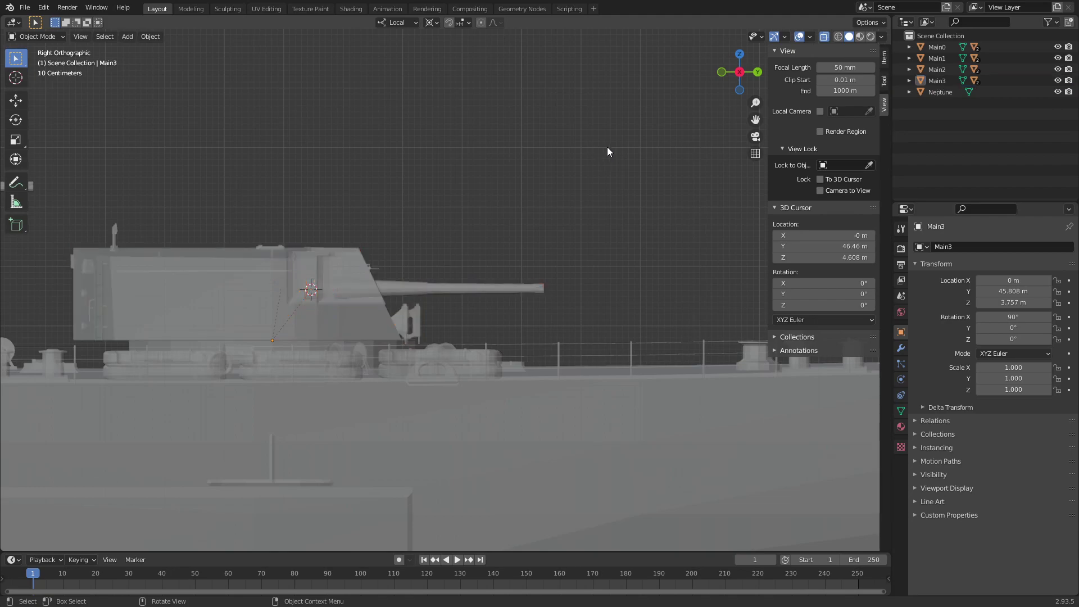
pyautogui.click(955, 92)
# In Edit Mode on Neptune, select the cross-shaped fin pieces and all linked geometry
pyautogui.scroll(-5, 646, 202)
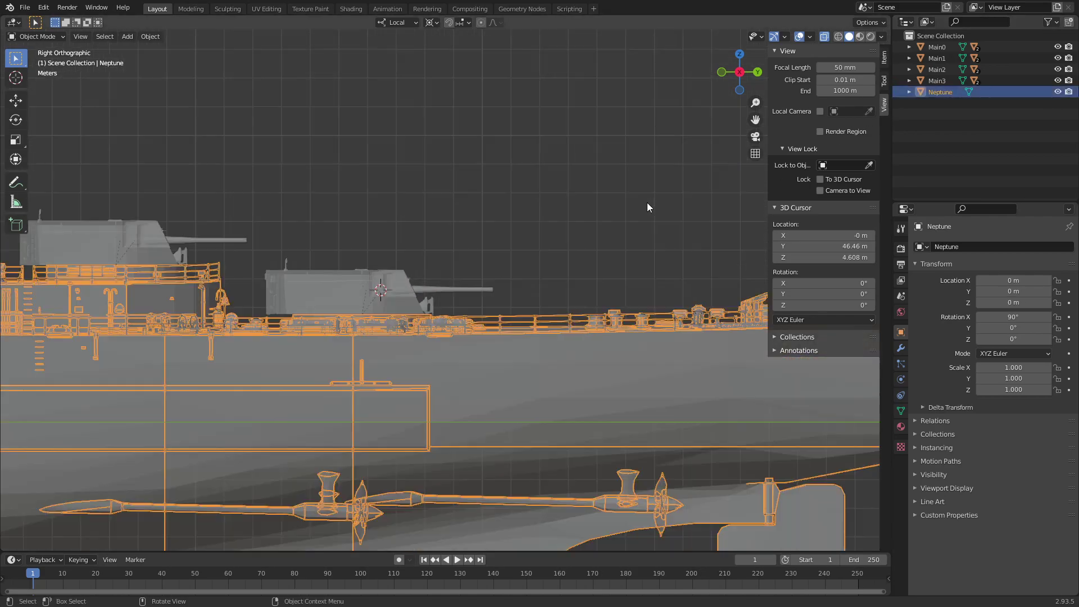
pyautogui.scroll(-4, 601, 207)
pyautogui.click(33, 36)
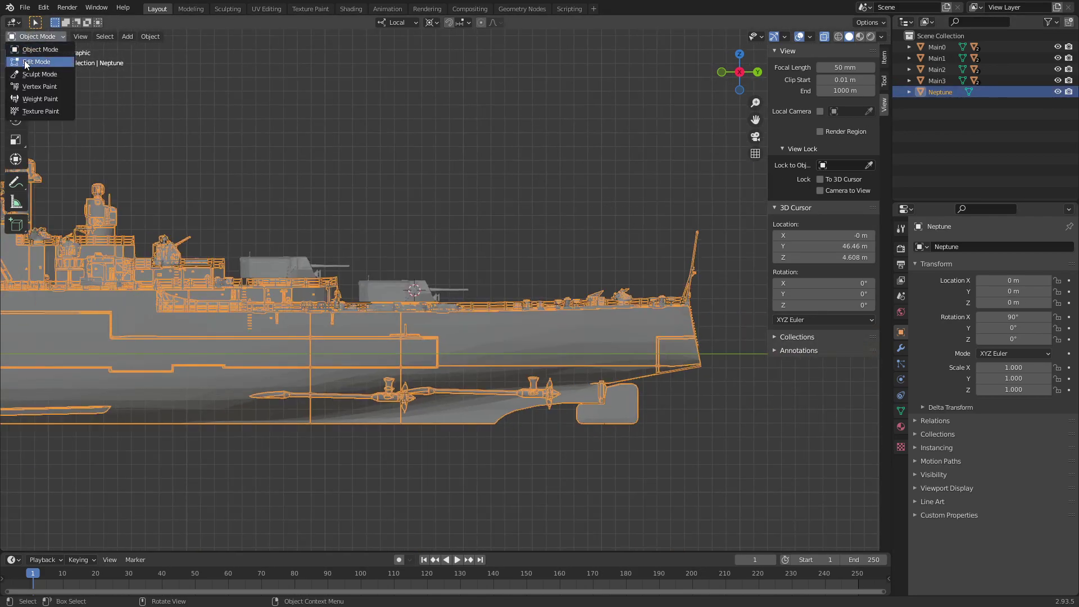
pyautogui.click(25, 62)
pyautogui.scroll(3, 383, 324)
pyautogui.scroll(3, 383, 325)
pyautogui.scroll(3, 382, 324)
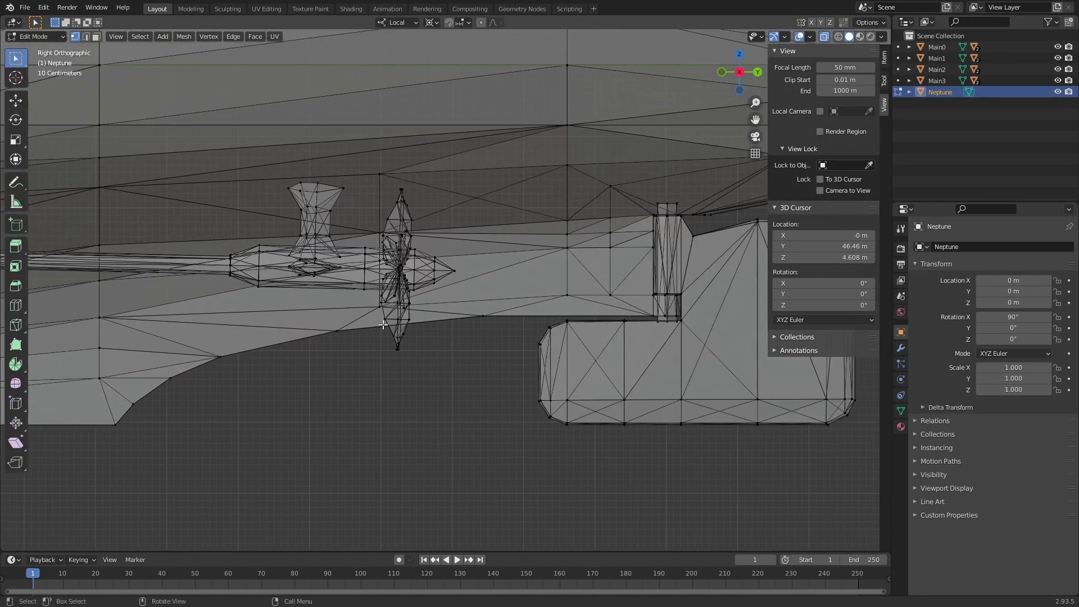
pyautogui.moveTo(380, 365); pyautogui.dragTo(453, 178)
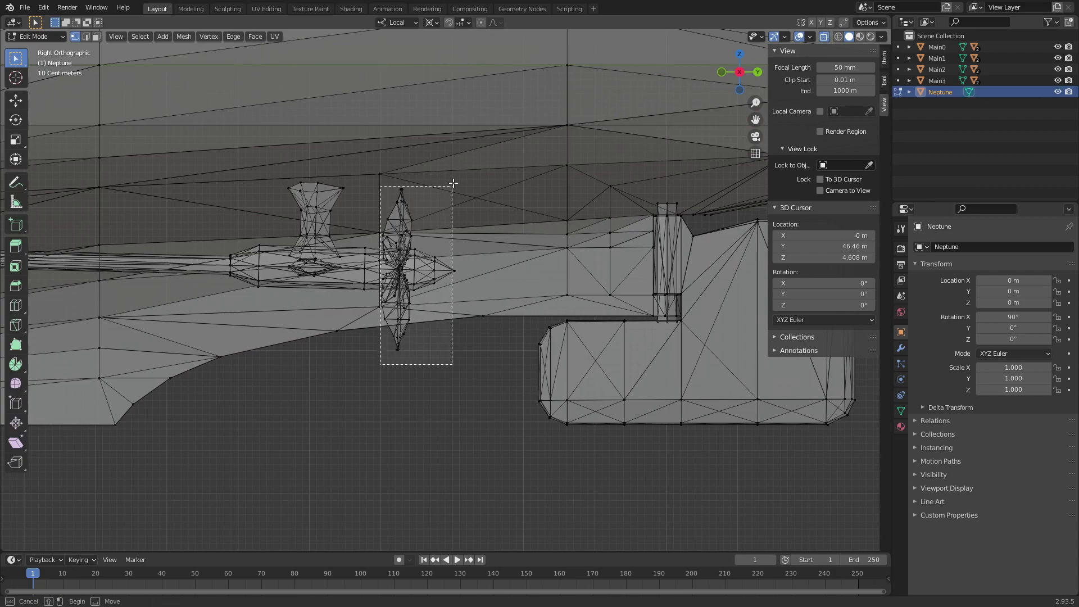
pyautogui.scroll(3, 453, 173)
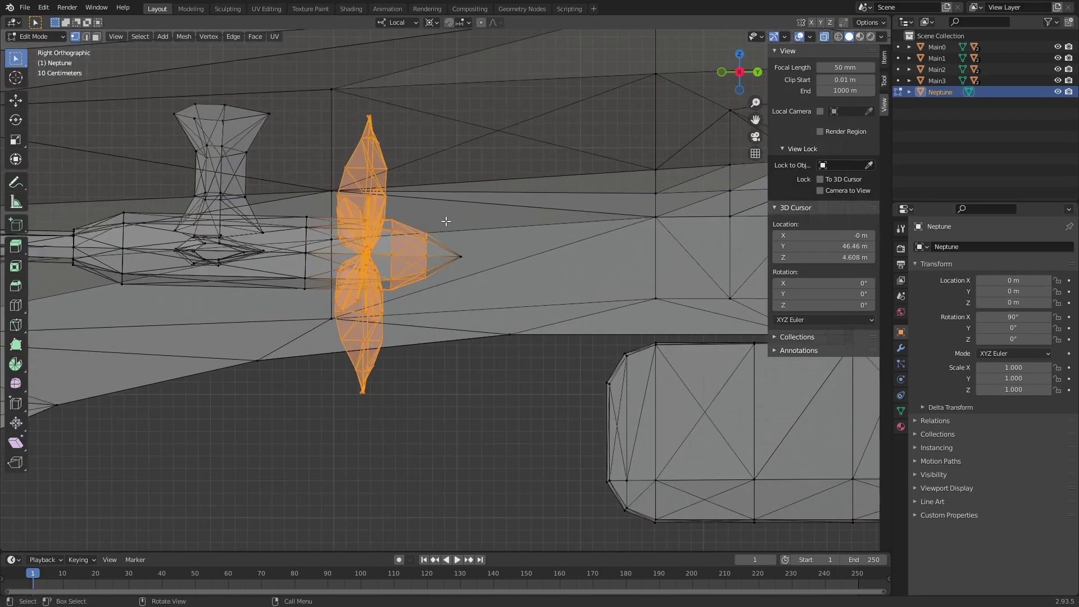
pyautogui.hotkey('ctrl', 'l')
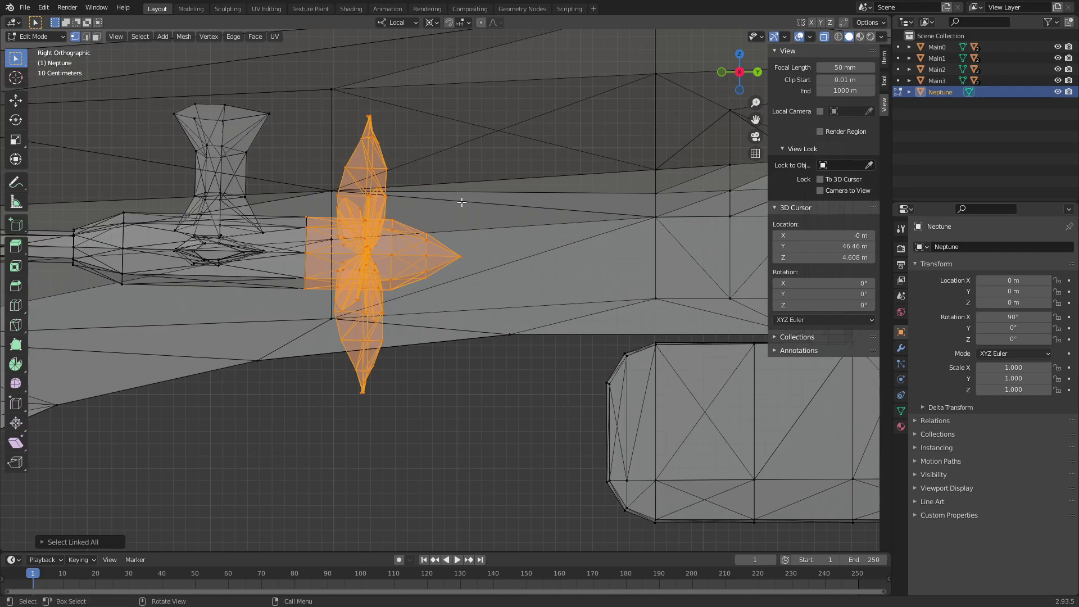
# Separate the selected fins into the new object Neptune.001
pyautogui.moveTo(462, 202)
pyautogui.mouseDown(button='middle')
pyautogui.moveTo(402, 320)
pyautogui.moveTo(374, 267)
pyautogui.mouseUp(button='middle')
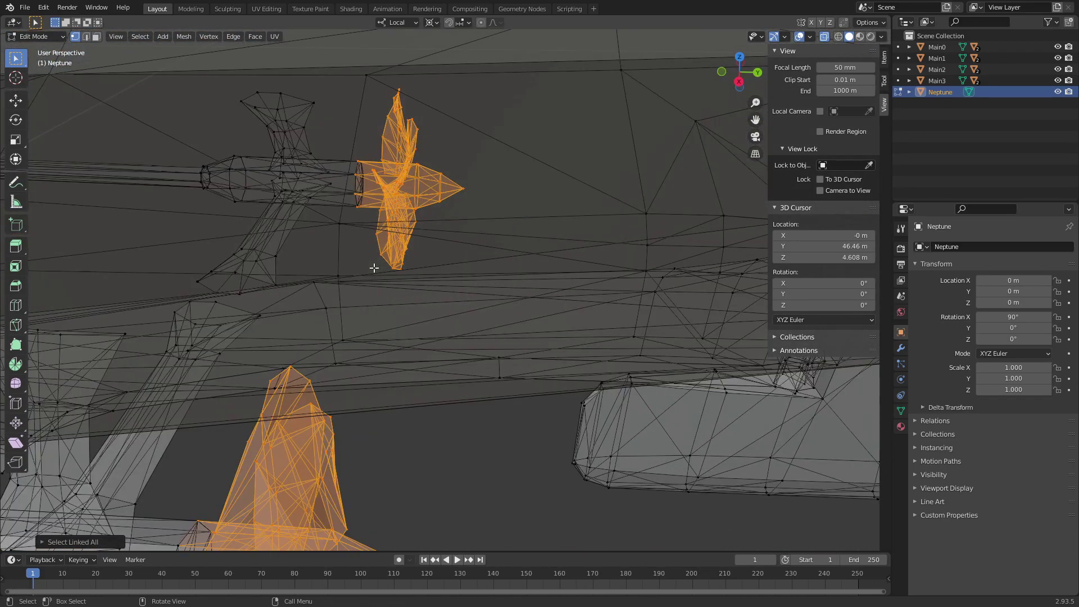
pyautogui.press('p')
pyautogui.click(375, 268)
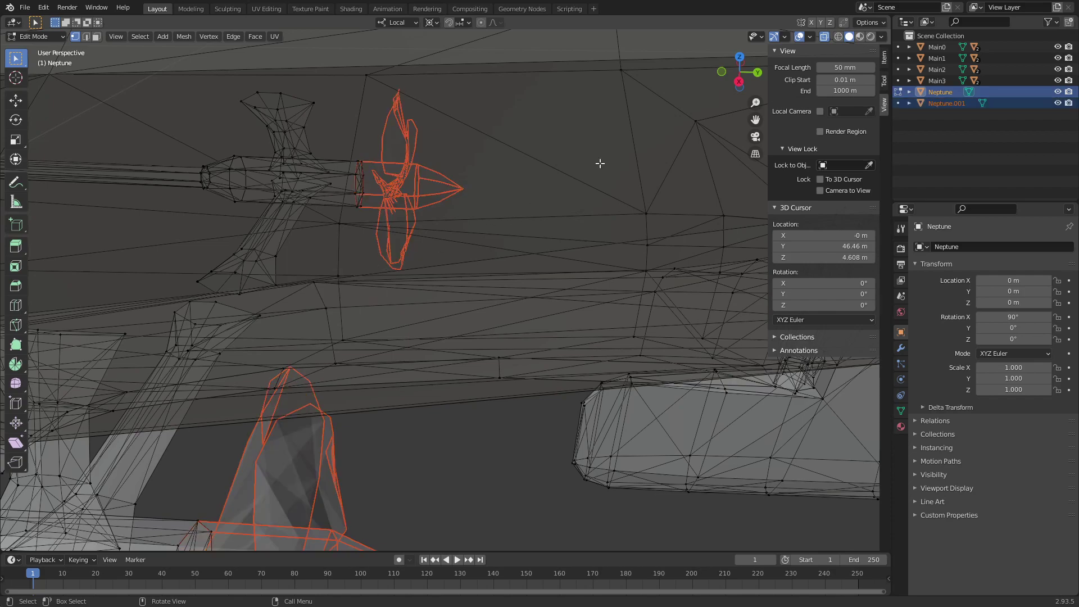
# Select the second pair of fin pieces on the Neptune hull, upper and lower parts
pyautogui.click(738, 81)
pyautogui.scroll(-3, 465, 238)
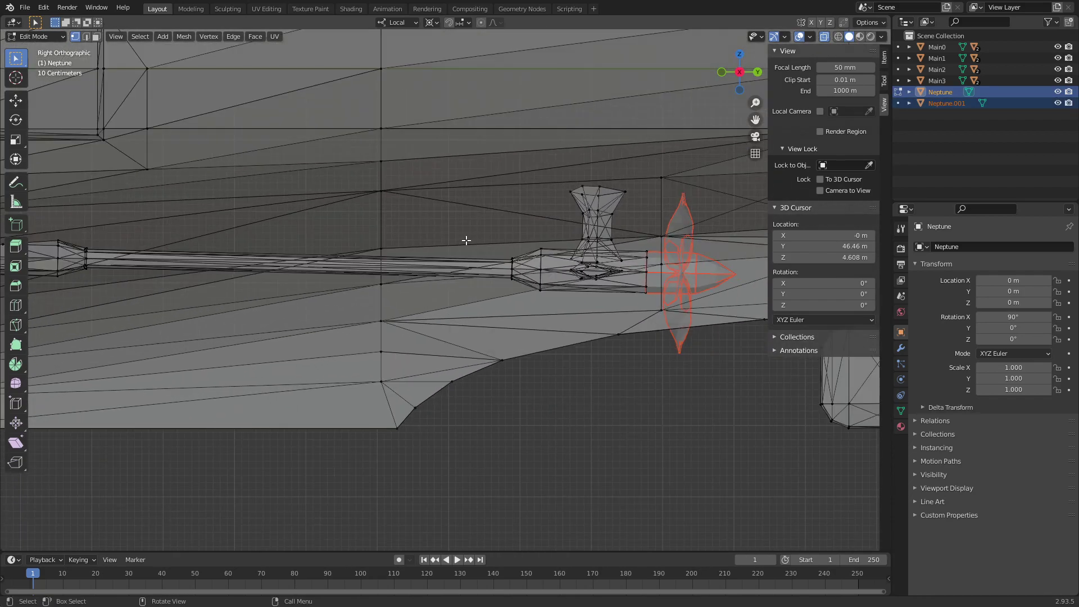
pyautogui.scroll(3, 639, 241)
pyautogui.moveTo(500, 260)
pyautogui.keyDown('shift'); pyautogui.mouseDown(button='middle')
pyautogui.moveTo(302, 310)
pyautogui.moveTo(437, 336)
pyautogui.mouseUp(button='middle'); pyautogui.keyUp('shift')
pyautogui.scroll(2, 437, 336)
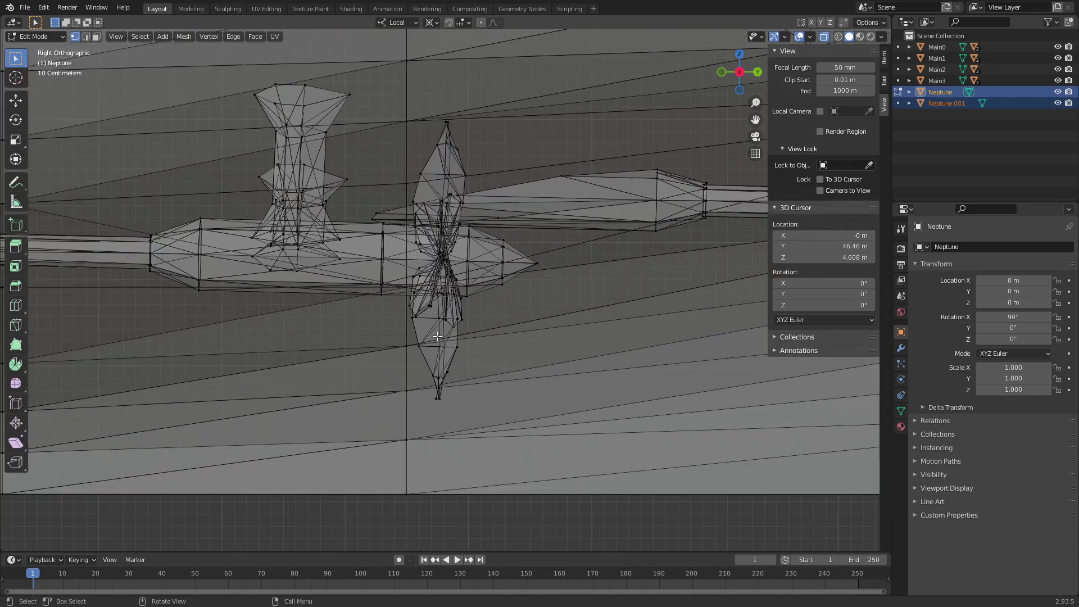
pyautogui.moveTo(407, 417); pyautogui.dragTo(578, 92)
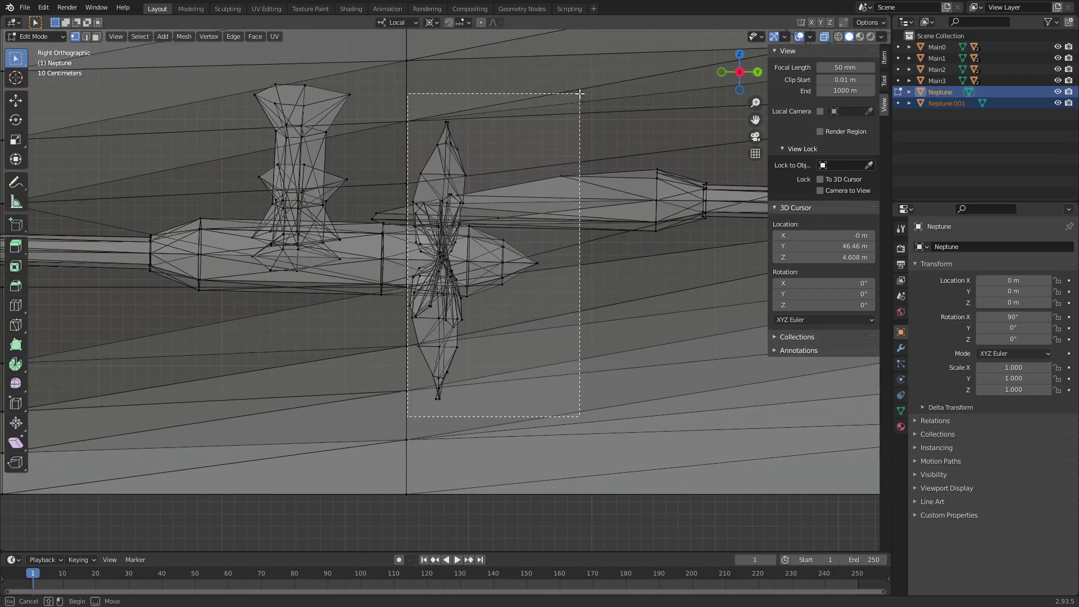
pyautogui.keyDown('shift'); pyautogui.moveTo(443, 129); pyautogui.dragTo(500, 173, button='middle'); pyautogui.keyUp('shift')
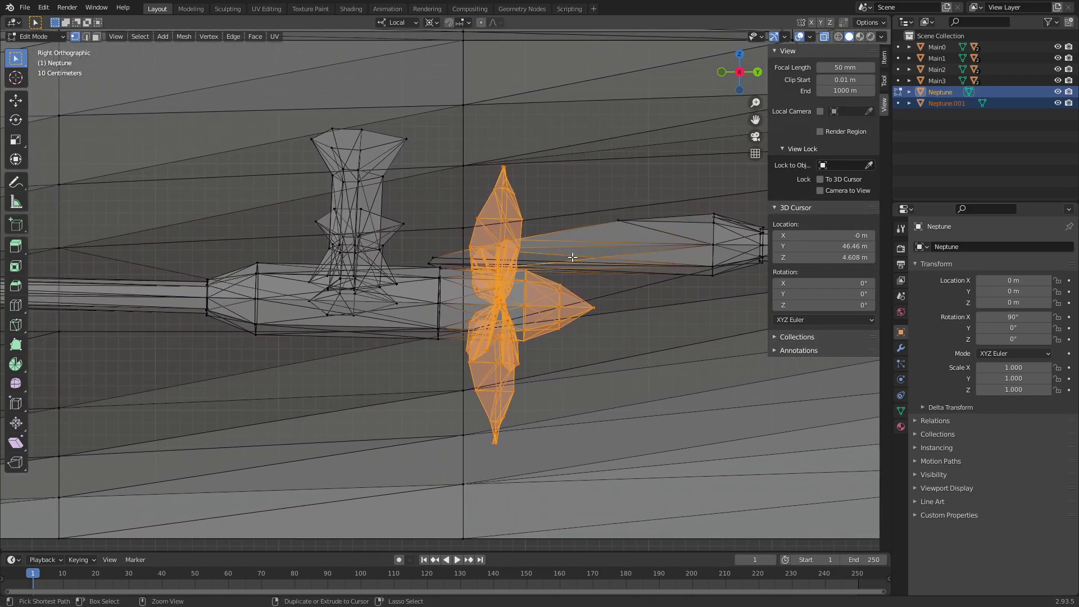
pyautogui.moveTo(542, 267); pyautogui.dragTo(596, 230)
pyautogui.moveTo(596, 230); pyautogui.dragTo(279, 322, button='middle')
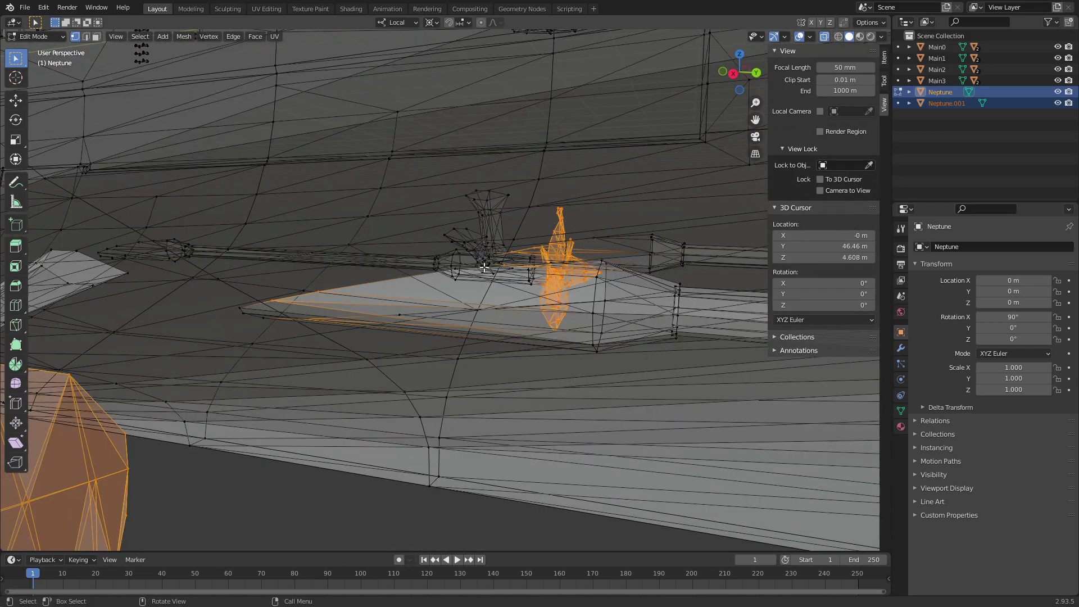
pyautogui.moveTo(279, 322); pyautogui.dragTo(526, 341, button='middle')
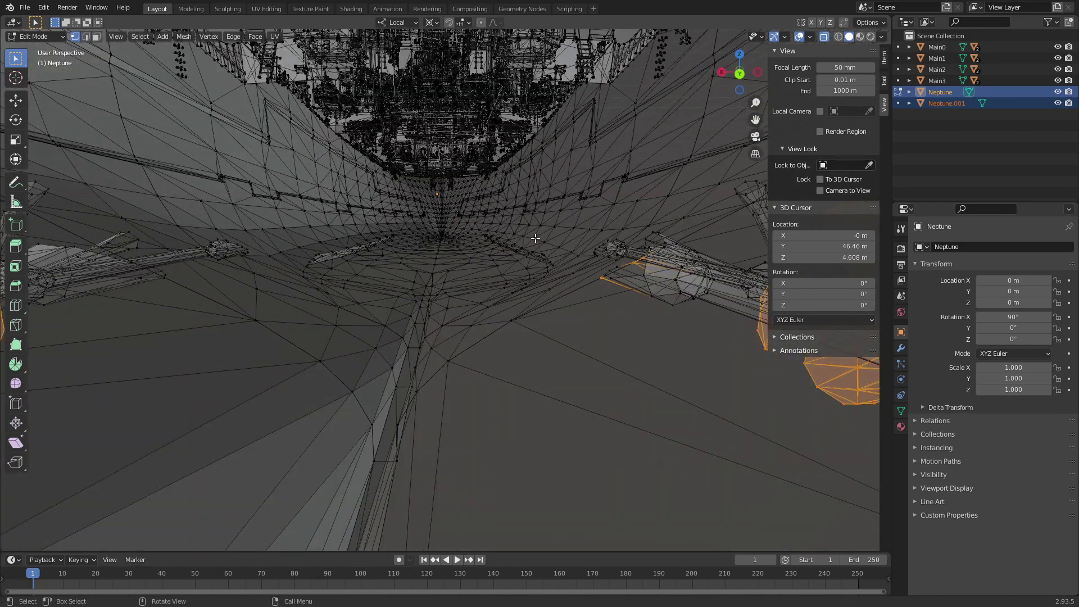
pyautogui.moveTo(527, 374); pyautogui.dragTo(641, 256)
pyautogui.moveTo(366, 272)
pyautogui.mouseDown(button='middle')
pyautogui.moveTo(330, 222)
pyautogui.moveTo(386, 306)
pyautogui.moveTo(347, 247)
pyautogui.mouseUp(button='middle')
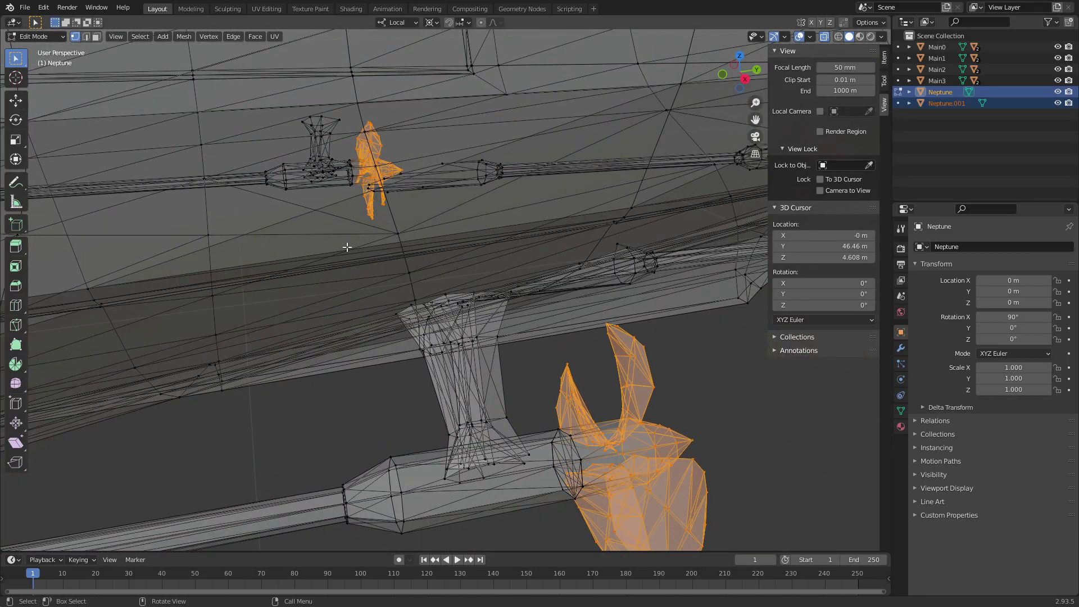
# Extend to linked geometry and separate the fins into Neptune.002
pyautogui.hotkey('ctrl', 'l')
pyautogui.moveTo(461, 254); pyautogui.dragTo(412, 270, button='middle')
pyautogui.press('p')
pyautogui.click(412, 271)
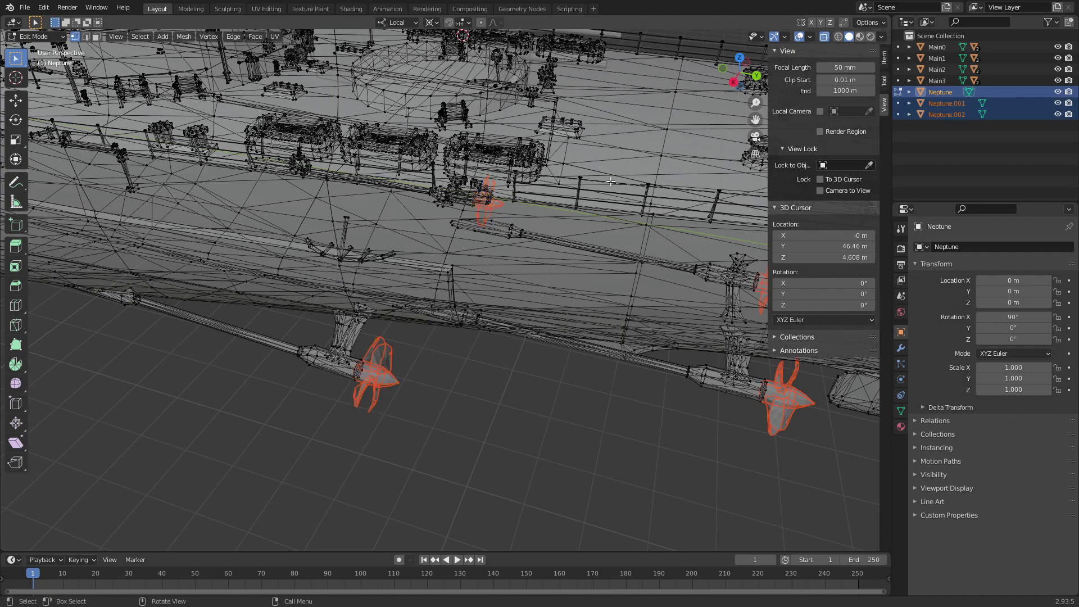
# Return to the right side view and select the bottom of the block mount
pyautogui.click(733, 82)
pyautogui.scroll(3, 416, 367)
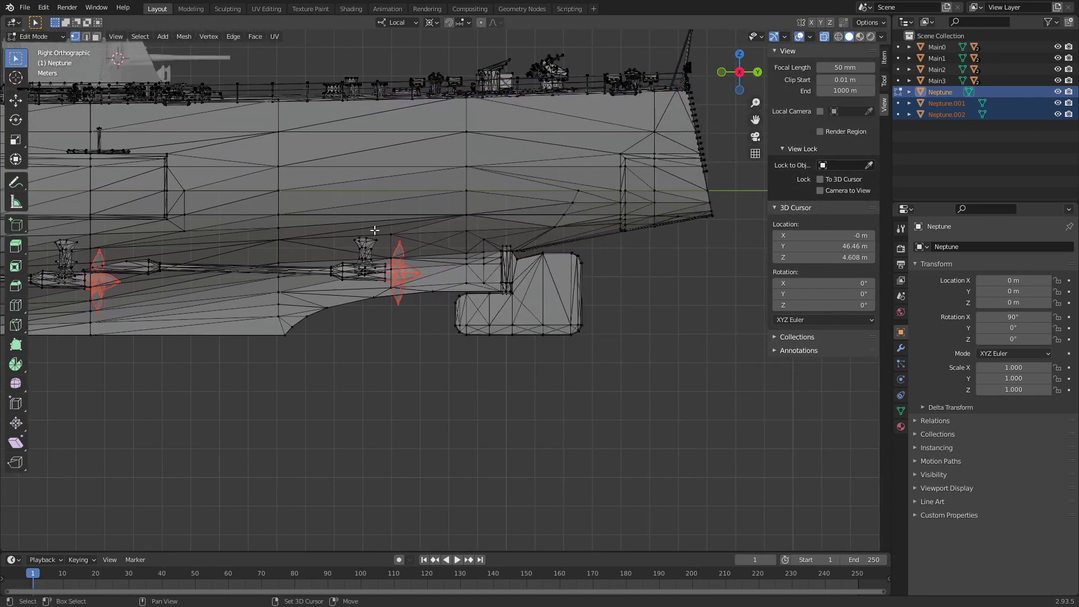
pyautogui.scroll(2, 416, 366)
pyautogui.scroll(2, 415, 367)
pyautogui.moveTo(174, 480); pyautogui.dragTo(666, 337)
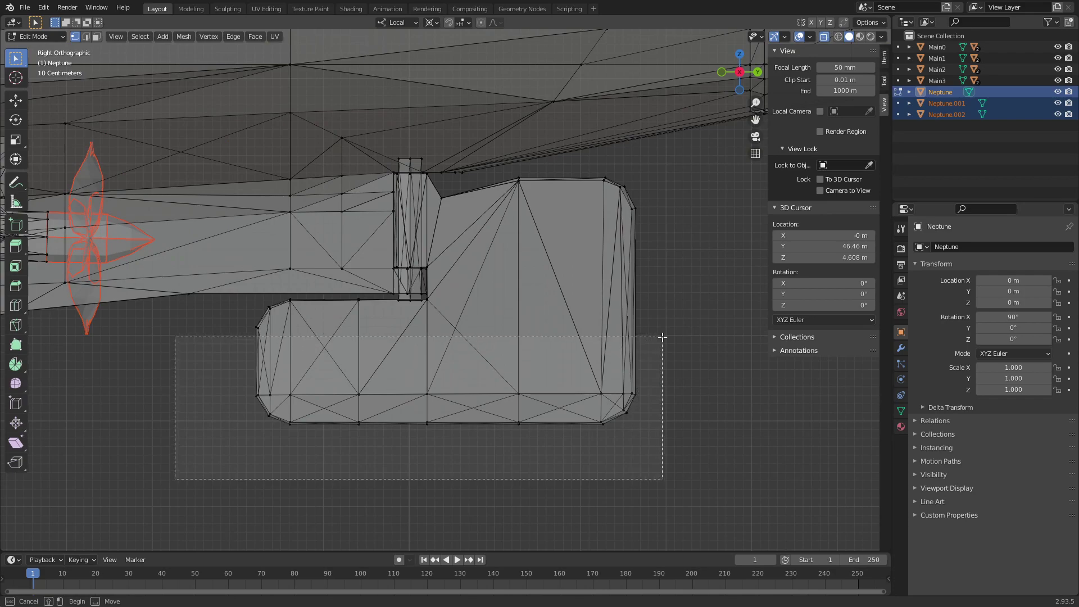
# Select the lower, top and right-side faces of the block-shaped mount
pyautogui.moveTo(220, 352); pyautogui.dragTo(359, 286)
pyautogui.scroll(1, 447, 257)
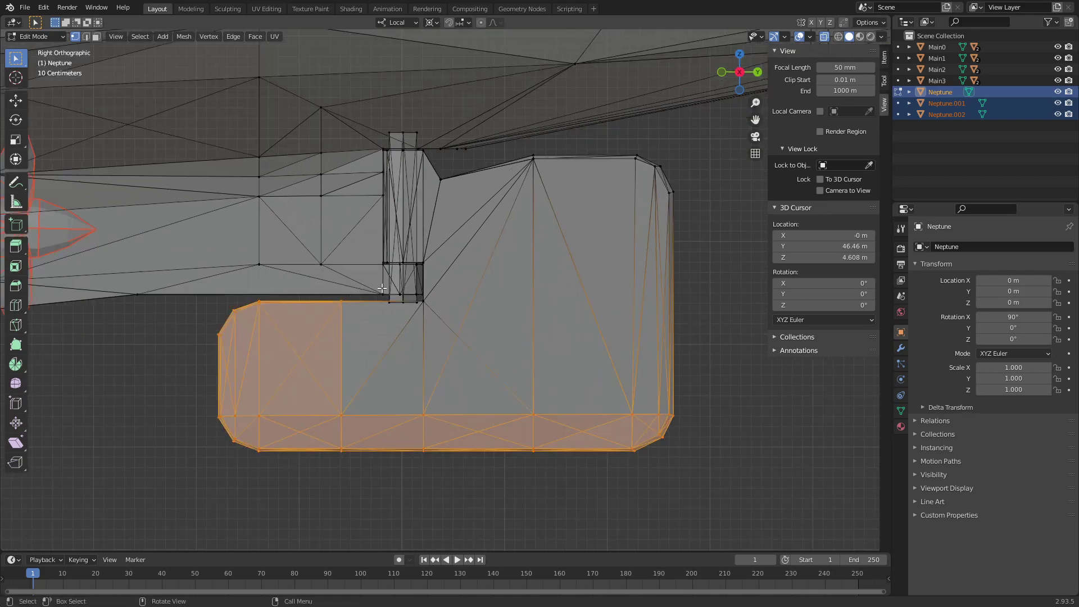
pyautogui.scroll(2, 447, 257)
pyautogui.keyDown('shift'); pyautogui.click(412, 306); pyautogui.keyUp('shift')
pyautogui.keyDown('shift'); pyautogui.moveTo(470, 253); pyautogui.dragTo(432, 364, button='middle'); pyautogui.keyUp('shift')
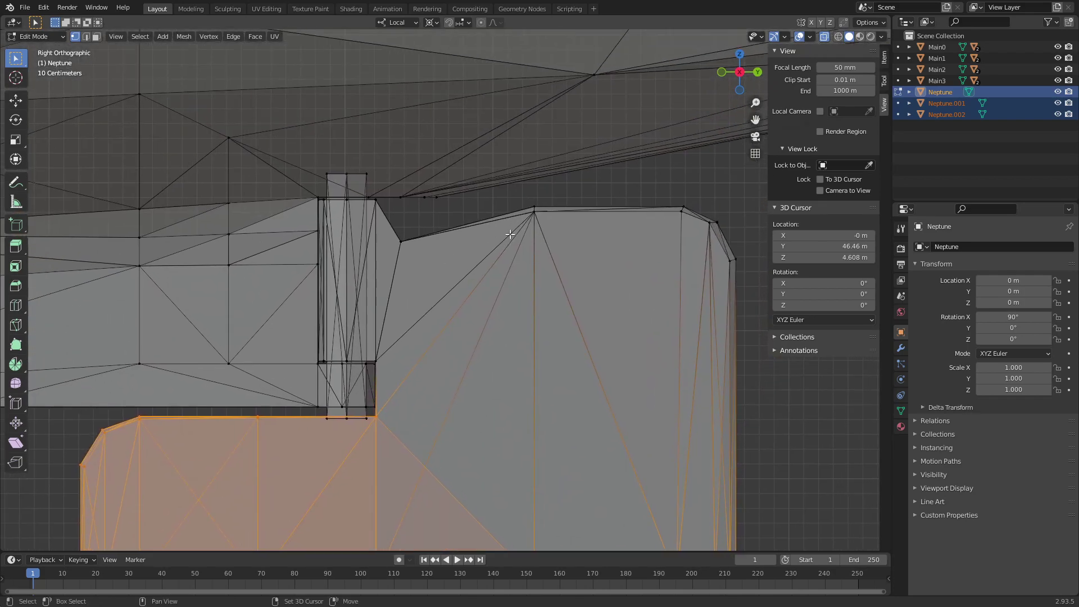
pyautogui.moveTo(511, 227); pyautogui.dragTo(709, 194)
pyautogui.keyDown('shift'); pyautogui.moveTo(622, 312); pyautogui.dragTo(730, 188); pyautogui.keyUp('shift')
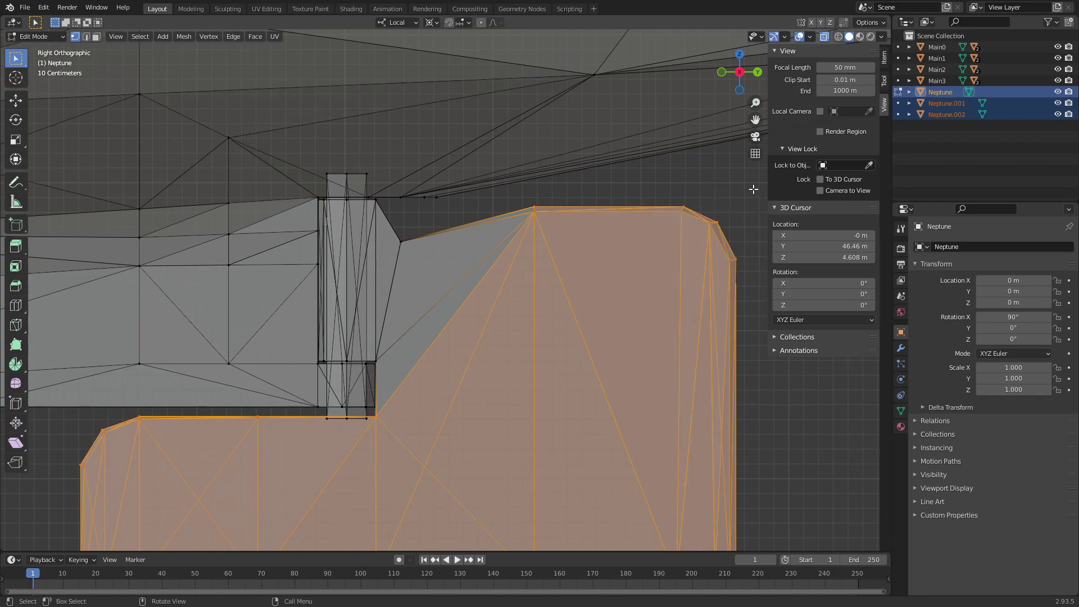
pyautogui.scroll(2, 398, 239)
pyautogui.keyDown('shift'); pyautogui.click(381, 221); pyautogui.keyUp('shift')
# Add the vertical post's vertices to the selection and extend it to all linked geometry
pyautogui.keyDown('shift'); pyautogui.moveTo(424, 206); pyautogui.dragTo(502, 195, button='middle'); pyautogui.keyUp('shift')
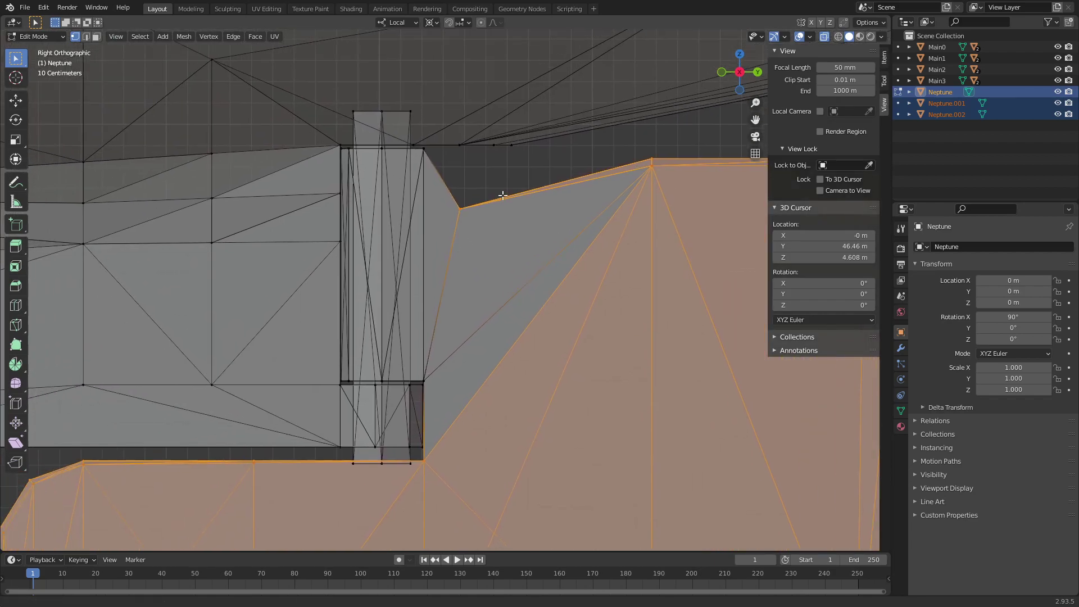
pyautogui.keyDown('shift'); pyautogui.moveTo(406, 162); pyautogui.dragTo(430, 148); pyautogui.keyUp('shift')
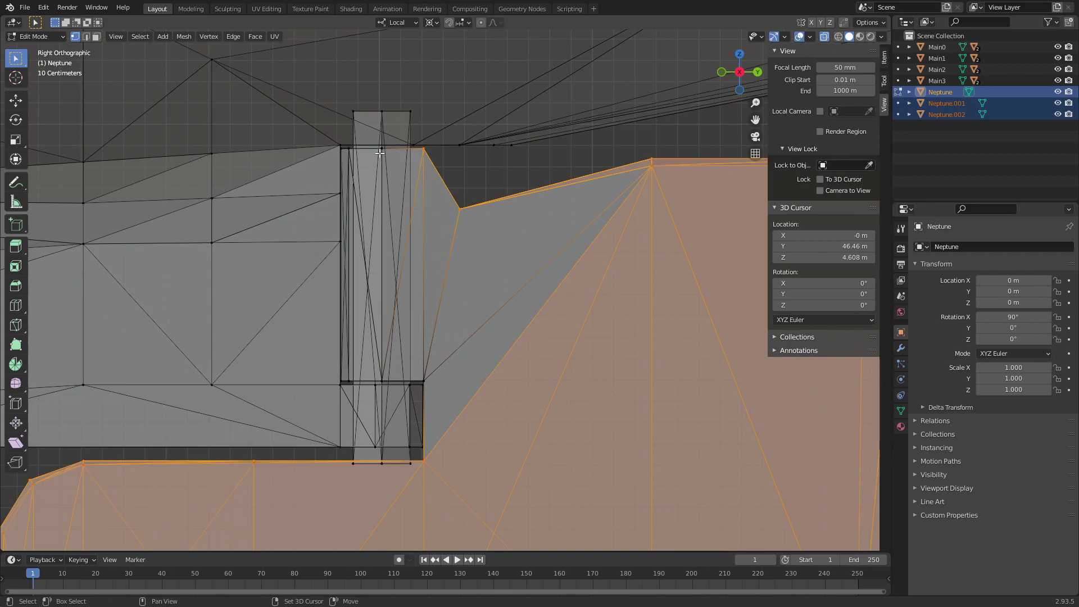
pyautogui.keyDown('shift'); pyautogui.moveTo(344, 152); pyautogui.dragTo(393, 147); pyautogui.keyUp('shift')
pyautogui.scroll(2, 394, 146)
pyautogui.scroll(2, 393, 146)
pyautogui.keyDown('shift'); pyautogui.moveTo(280, 168); pyautogui.dragTo(311, 147); pyautogui.keyUp('shift')
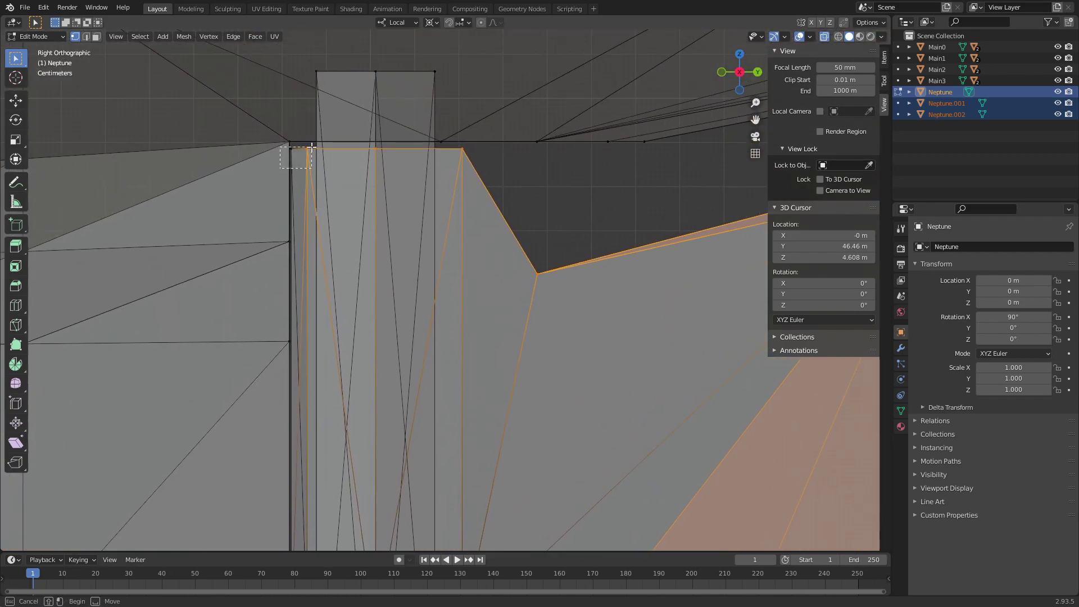
pyautogui.keyDown('shift'); pyautogui.moveTo(356, 512); pyautogui.dragTo(384, 323, button='middle'); pyautogui.keyUp('shift')
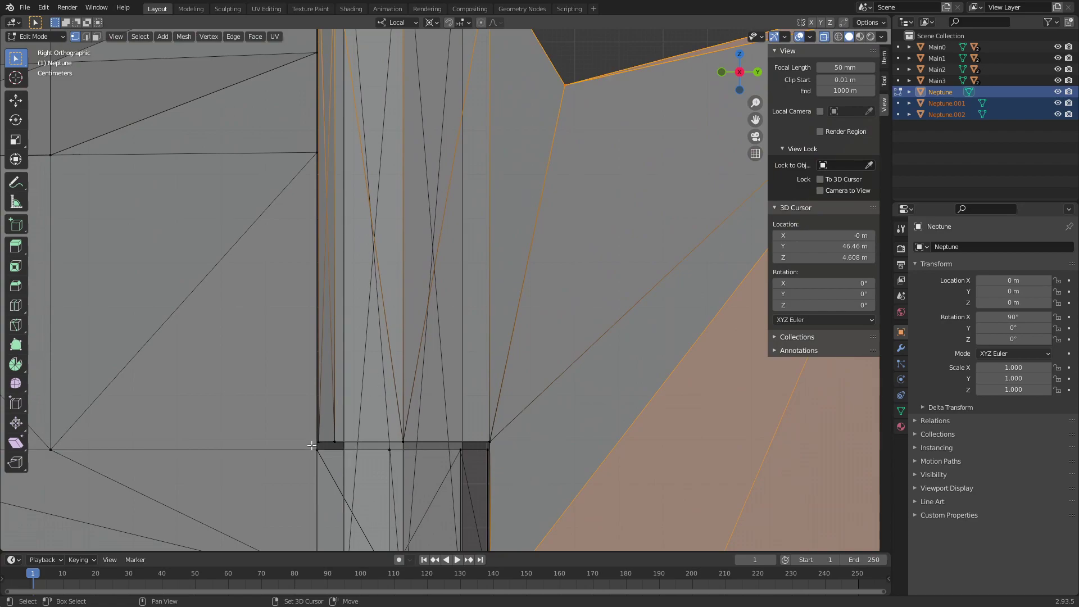
pyautogui.keyDown('shift'); pyautogui.moveTo(311, 446); pyautogui.dragTo(525, 414); pyautogui.keyUp('shift')
pyautogui.scroll(-5, 527, 399)
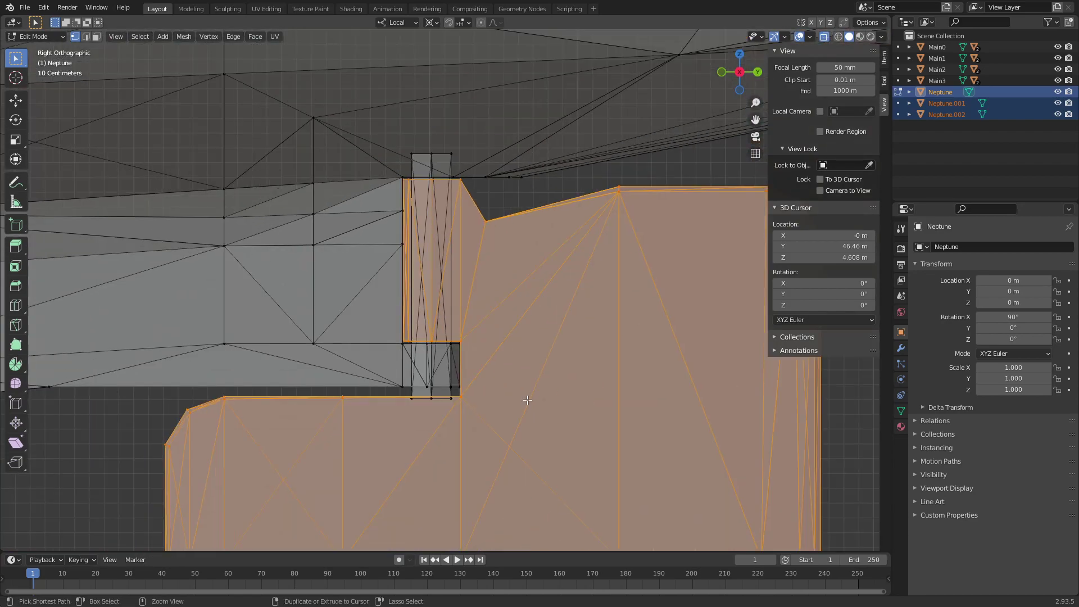
pyautogui.hotkey('ctrl', 'l')
pyautogui.scroll(-6, 527, 399)
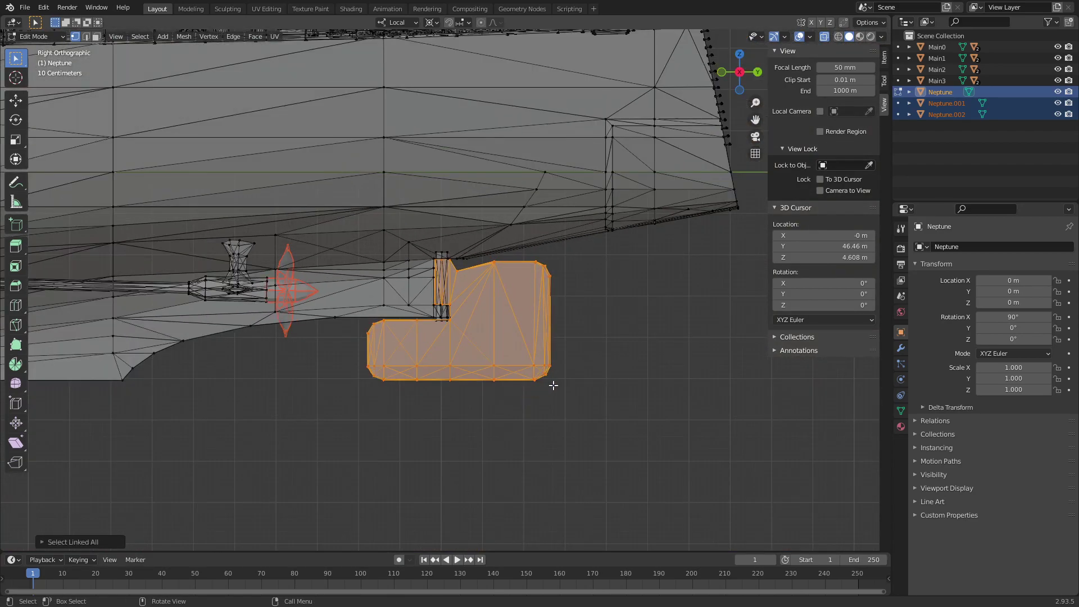
# Separate the selected block mount and post into the new object Neptune.003
pyautogui.press('p')
pyautogui.click(487, 314)
pyautogui.scroll(2, 450, 348)
pyautogui.scroll(4, 438, 370)
pyautogui.scroll(1, 421, 400)
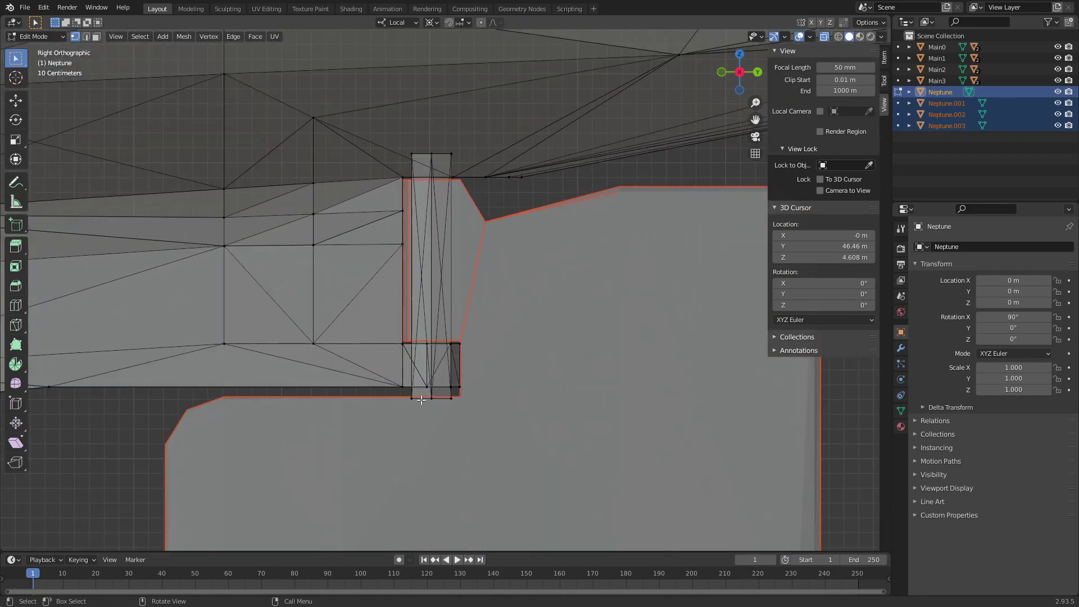
# Move Neptune.003's origin to the post's top by snapping the 3D cursor there
pyautogui.moveTo(436, 395); pyautogui.dragTo(437, 395)
pyautogui.keyDown('shift'); pyautogui.moveTo(431, 182); pyautogui.dragTo(433, 139); pyautogui.keyUp('shift')
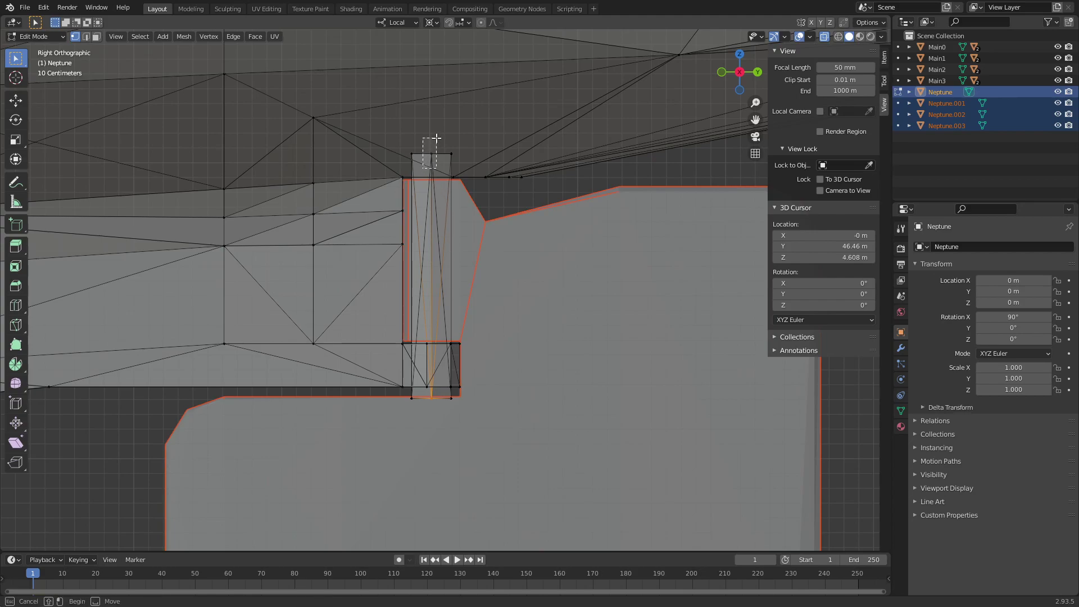
pyautogui.hotkey('shift', 's')
pyautogui.click(516, 170)
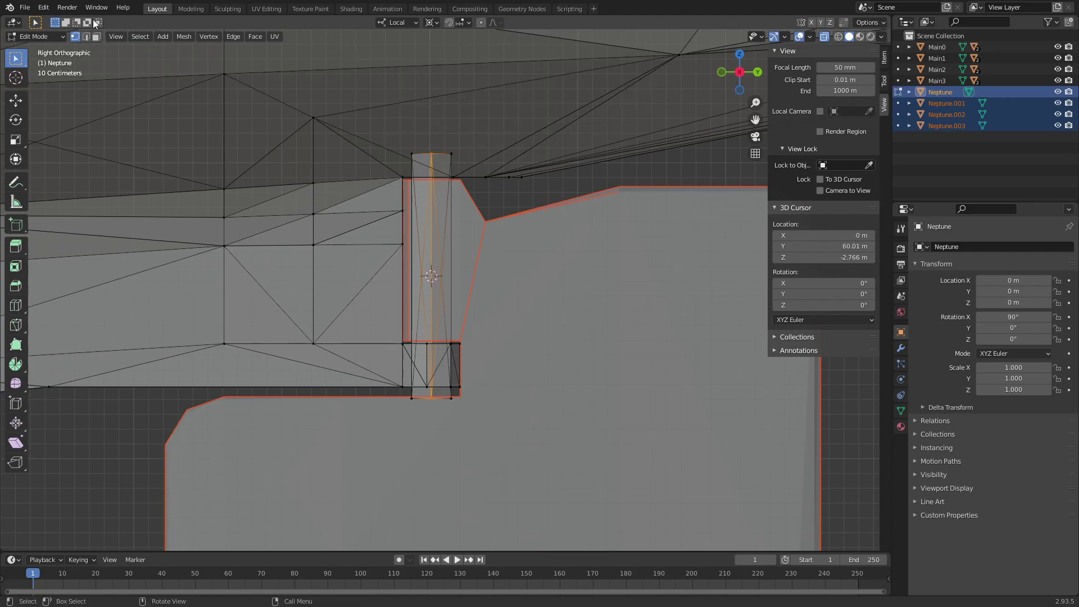
pyautogui.click(40, 38)
pyautogui.click(43, 49)
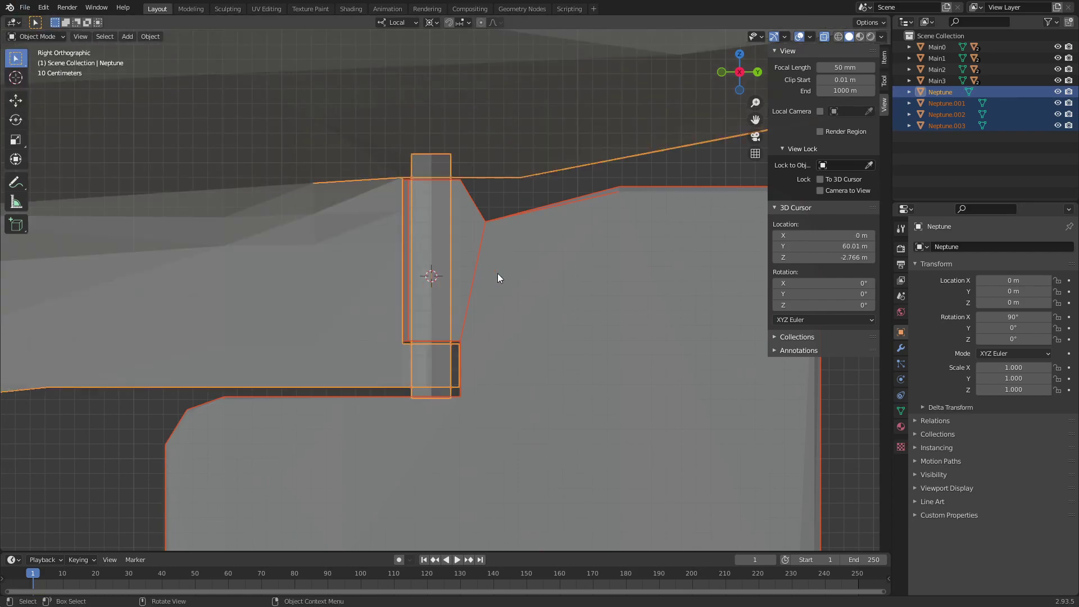
pyautogui.click(533, 284)
pyautogui.scroll(-5, 533, 284)
pyautogui.rightClick(534, 285)
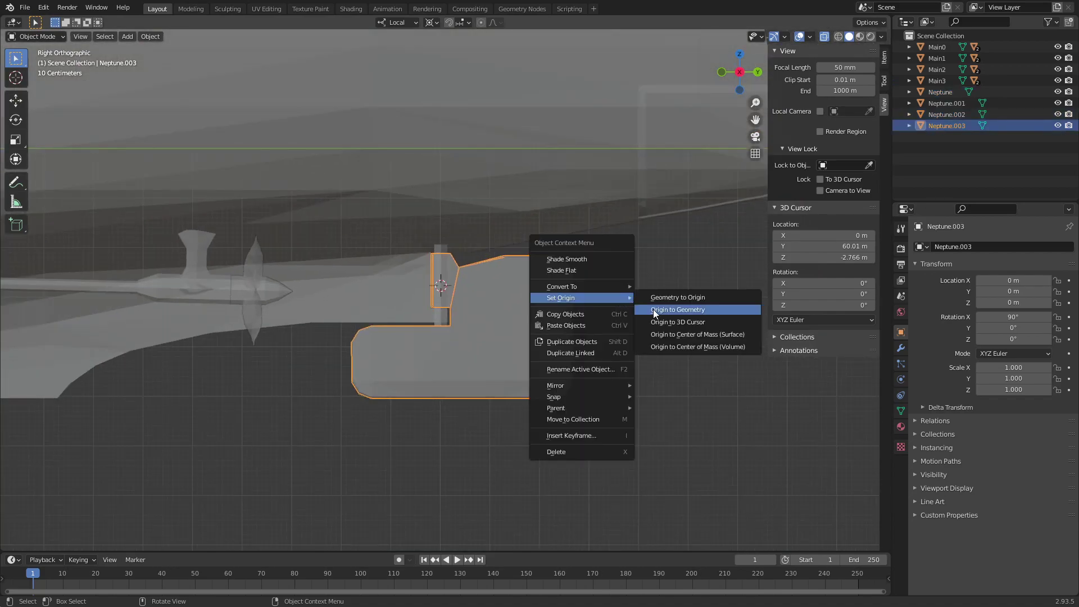
pyautogui.click(682, 321)
# Rename Neptune.003 to Rudder0 and return to the right side view
pyautogui.click(986, 134)
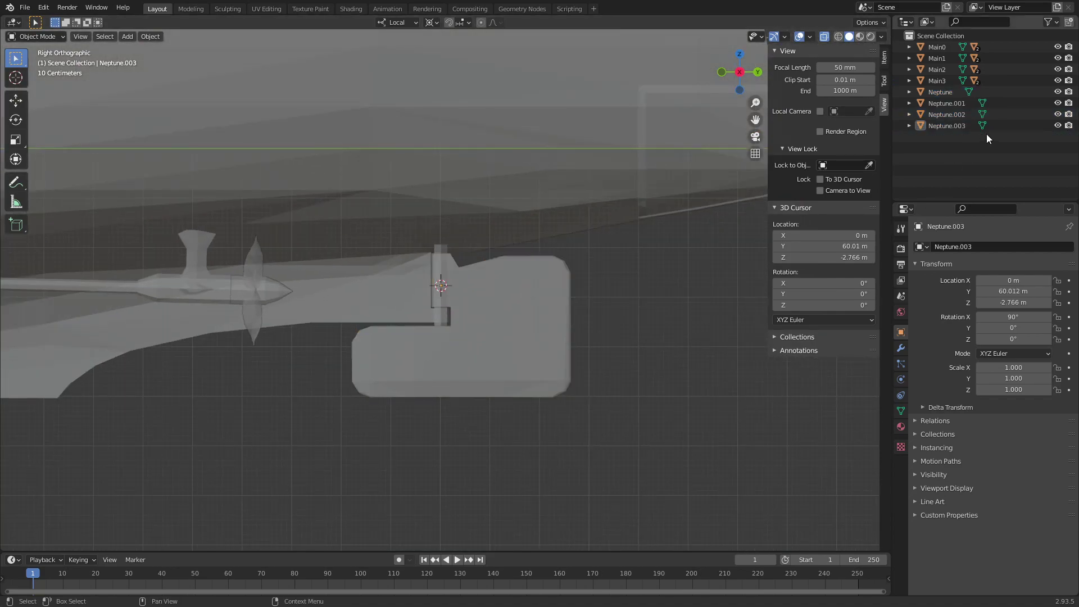
pyautogui.click(955, 125)
pyautogui.write('Rudde')
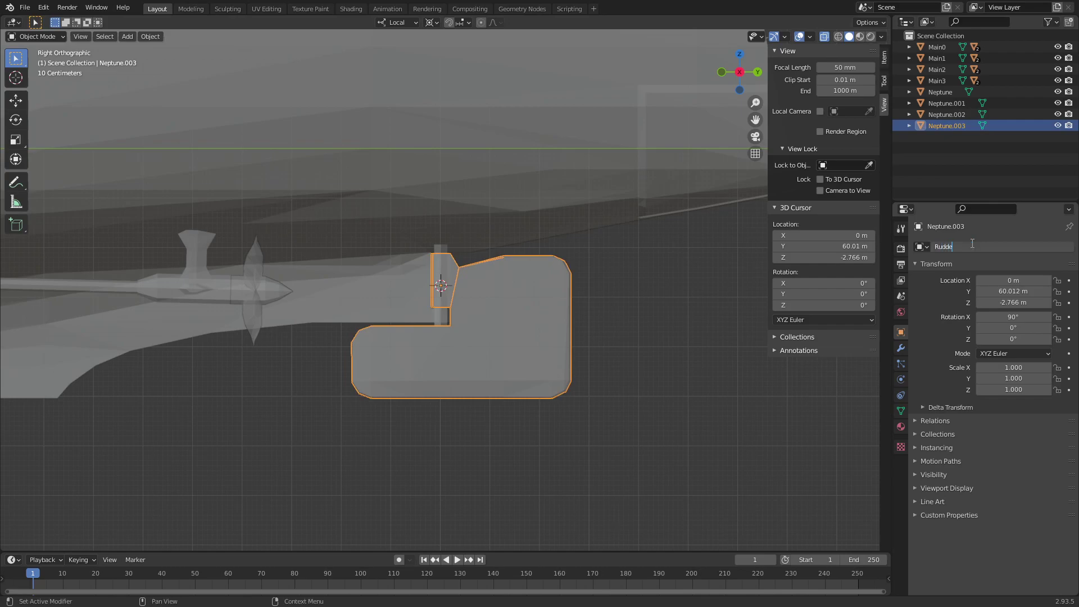
pyautogui.write('r0')
pyautogui.press('Return')
pyautogui.moveTo(730, 229)
pyautogui.mouseDown(button='middle')
pyautogui.moveTo(659, 227)
pyautogui.moveTo(628, 258)
pyautogui.moveTo(762, 99)
pyautogui.mouseUp(button='middle')
pyautogui.click(738, 75)
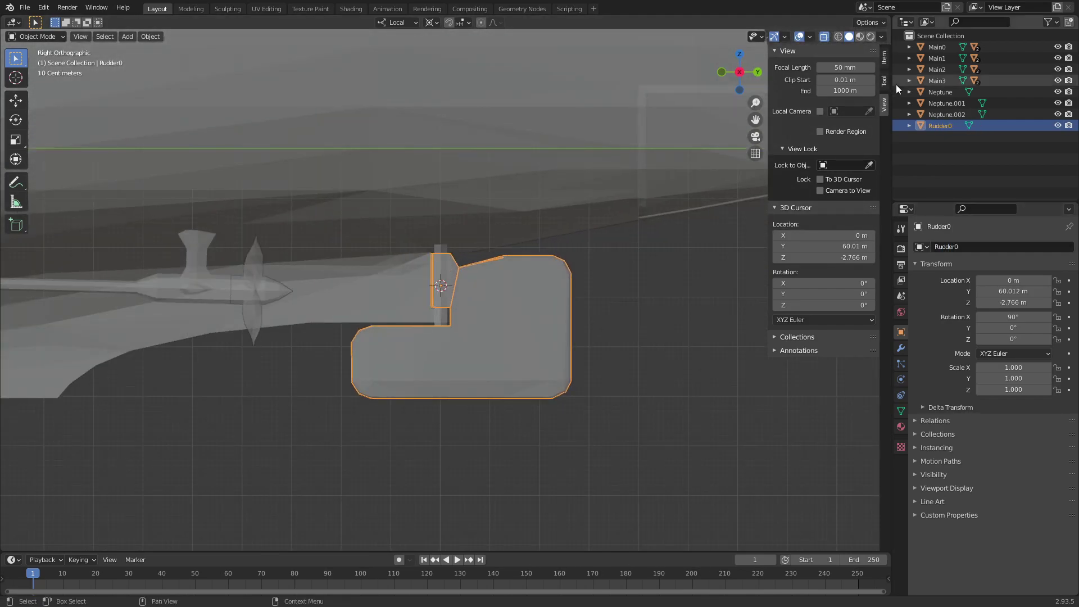
# Separate the two right-hand propellers of Neptune.002 and Neptune.001 into their own objects
pyautogui.click(945, 114)
pyautogui.keyDown('shift'); pyautogui.moveTo(304, 181); pyautogui.dragTo(691, 194, button='middle'); pyautogui.keyUp('shift')
pyautogui.scroll(-3, 691, 195)
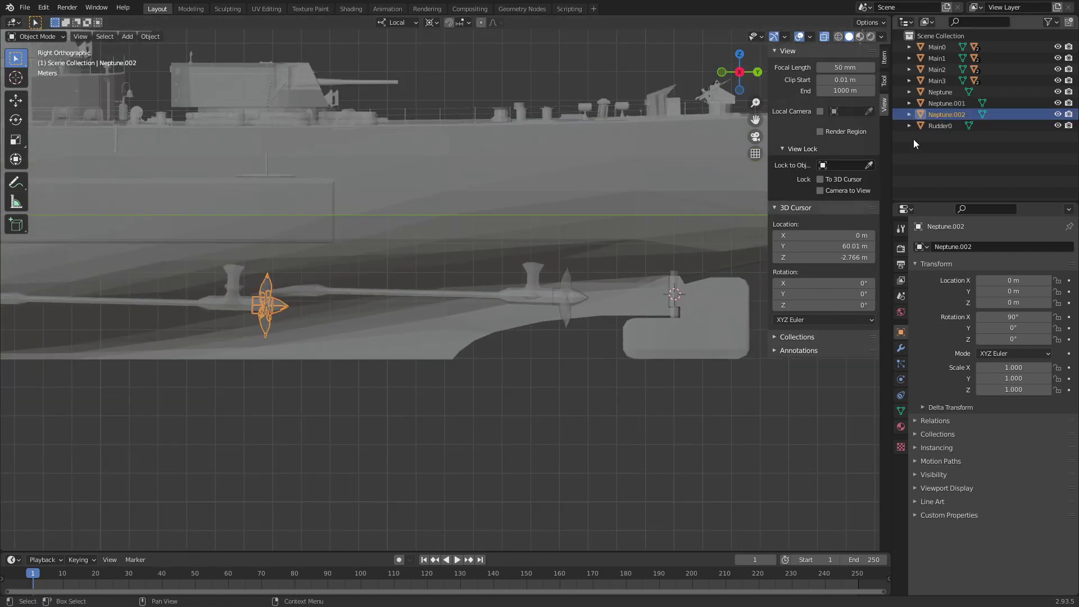
pyautogui.keyDown('ctrl'); pyautogui.click(947, 103); pyautogui.keyUp('ctrl')
pyautogui.click(40, 36)
pyautogui.click(37, 62)
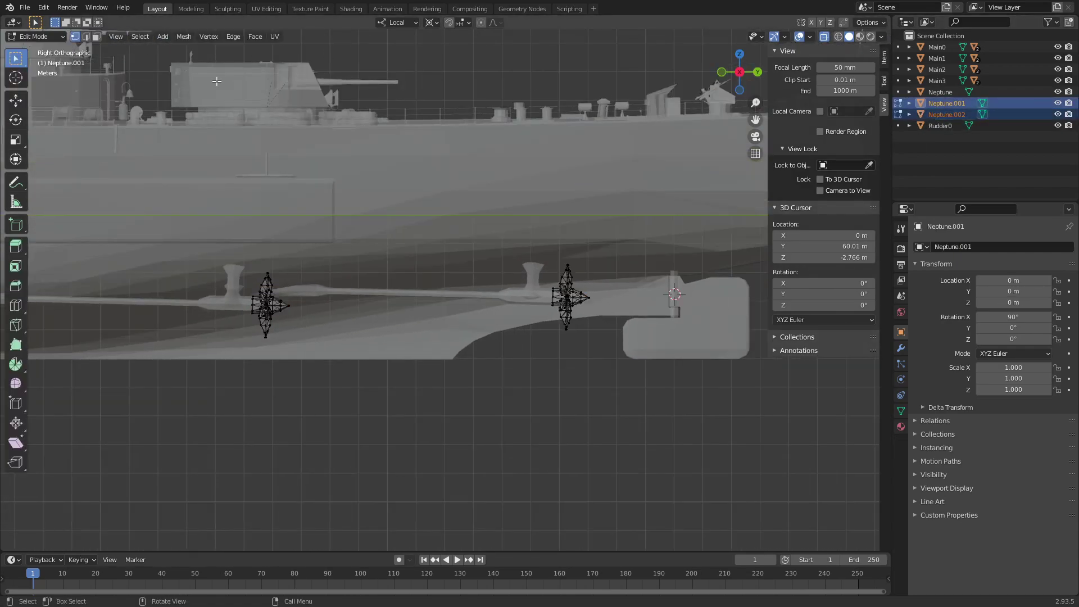
pyautogui.click(739, 55)
pyautogui.scroll(-4, 443, 311)
pyautogui.moveTo(491, 398); pyautogui.dragTo(636, 173)
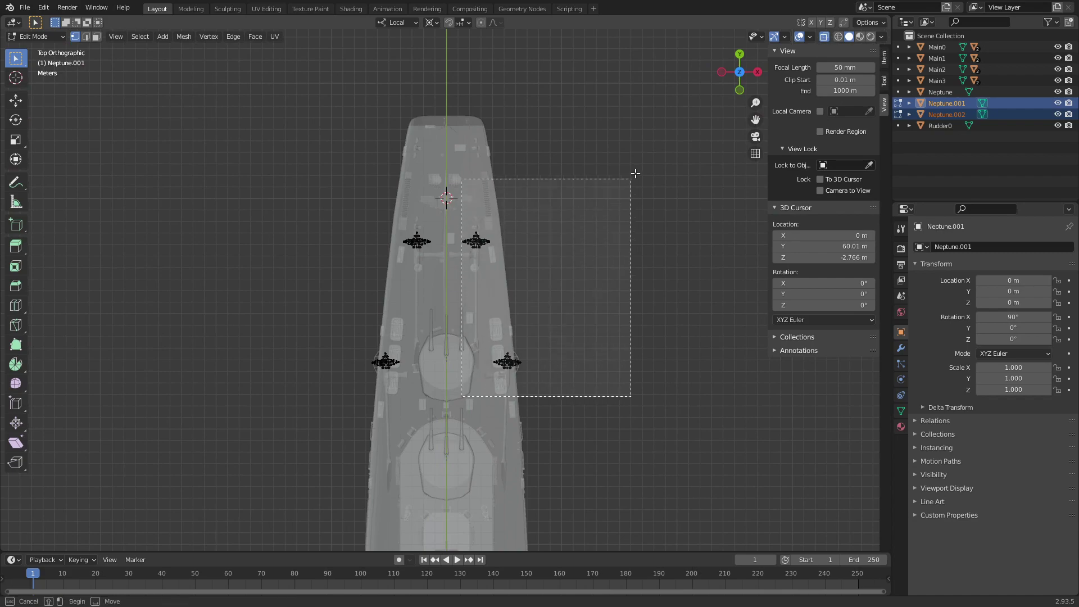
pyautogui.scroll(3, 472, 241)
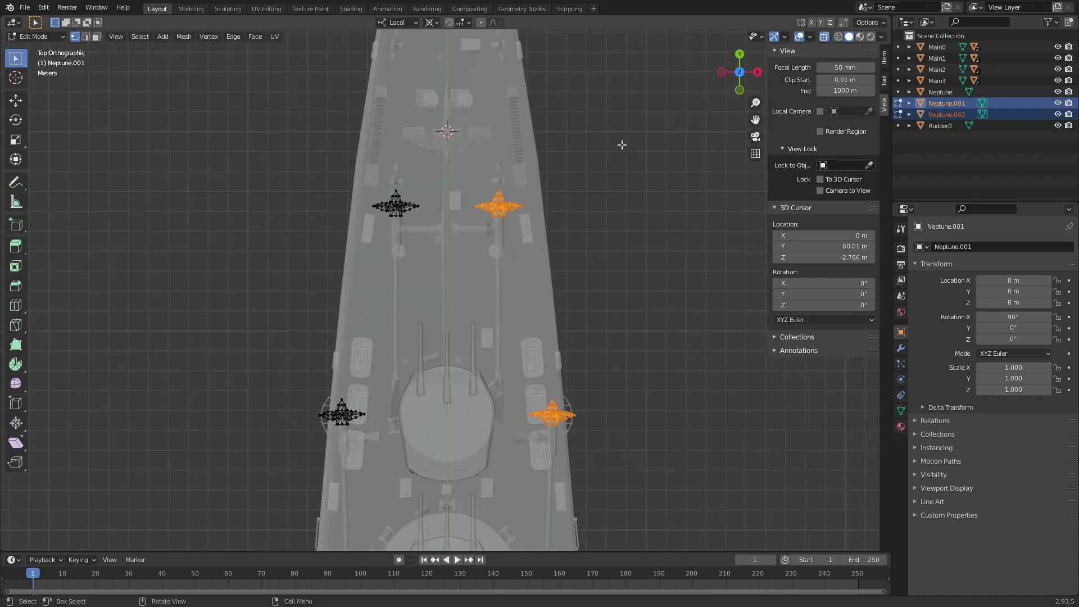
pyautogui.press('p')
pyautogui.click(635, 192)
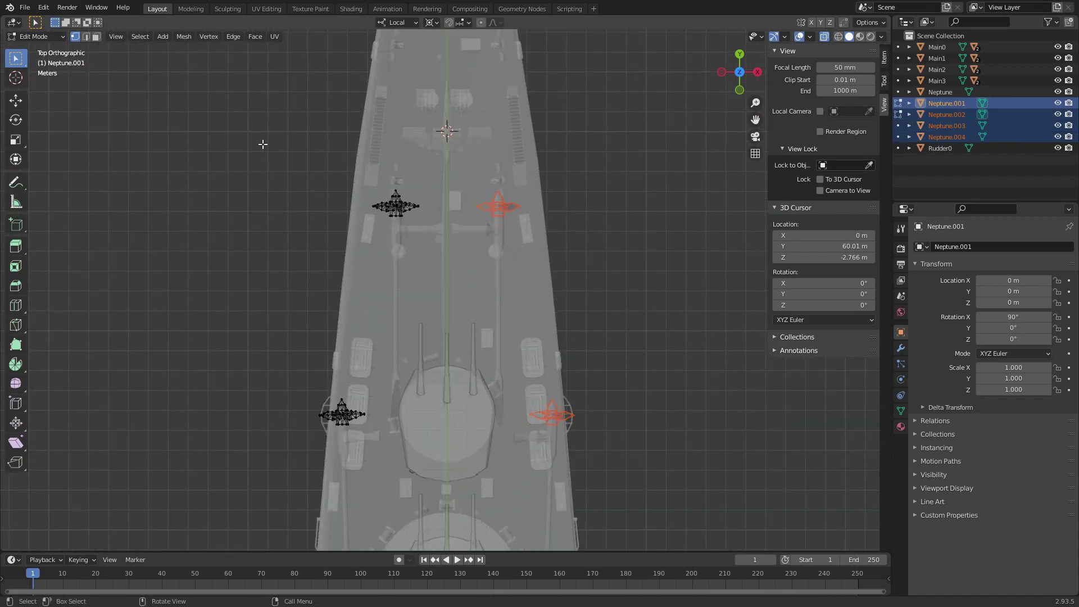
# Snap the 3D cursor to the left propeller's hub vertices and return to Object Mode
pyautogui.scroll(5, 503, 341)
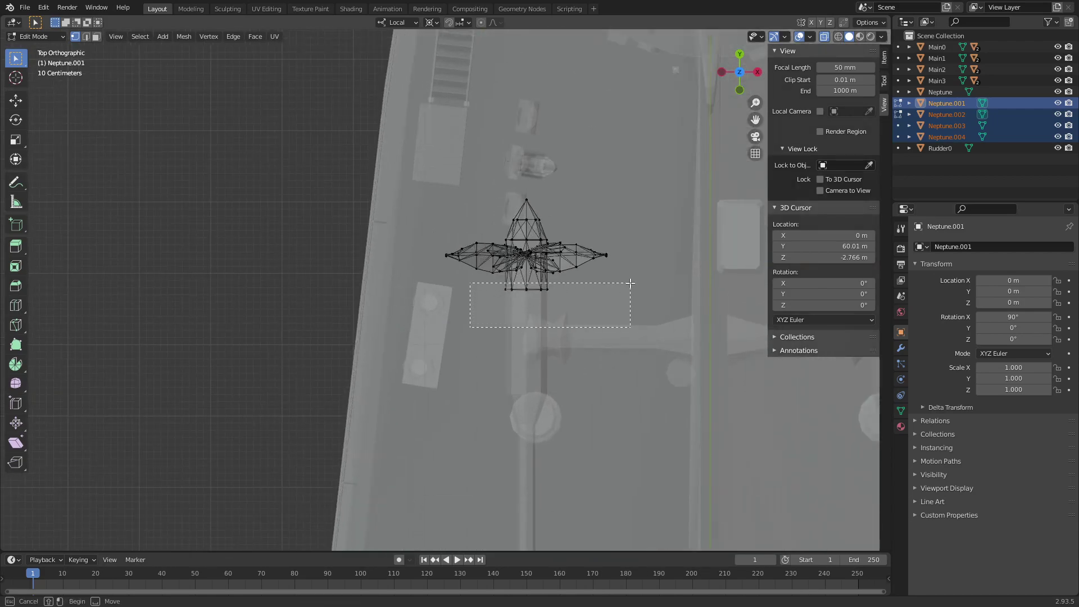
pyautogui.moveTo(630, 284); pyautogui.dragTo(629, 284)
pyautogui.hotkey('shift', 's')
pyautogui.click(602, 207)
pyautogui.moveTo(740, 71); pyautogui.dragTo(758, 77)
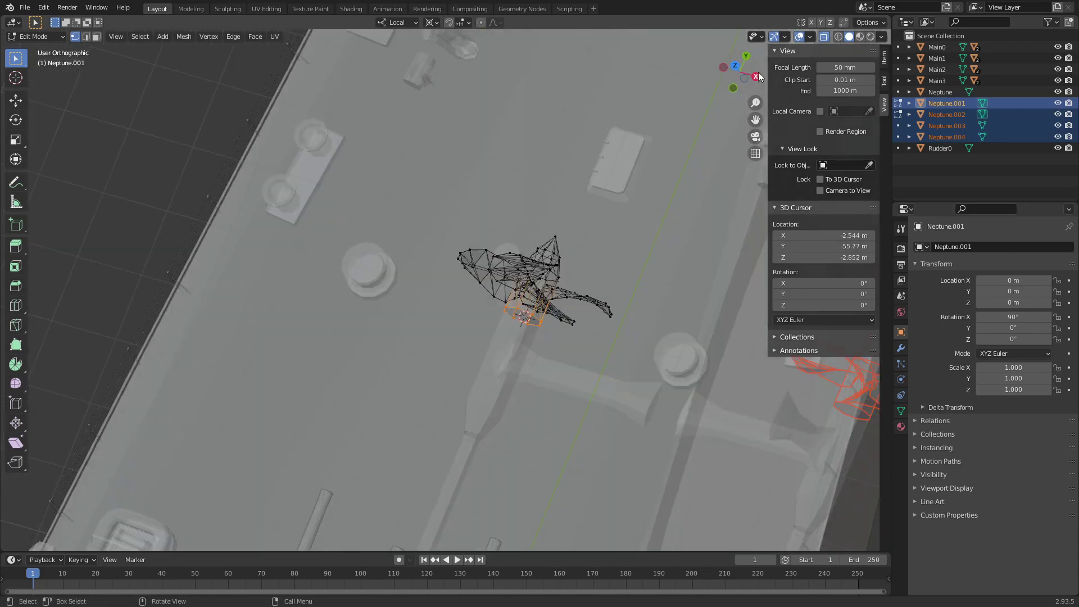
pyautogui.click(755, 77)
pyautogui.click(33, 36)
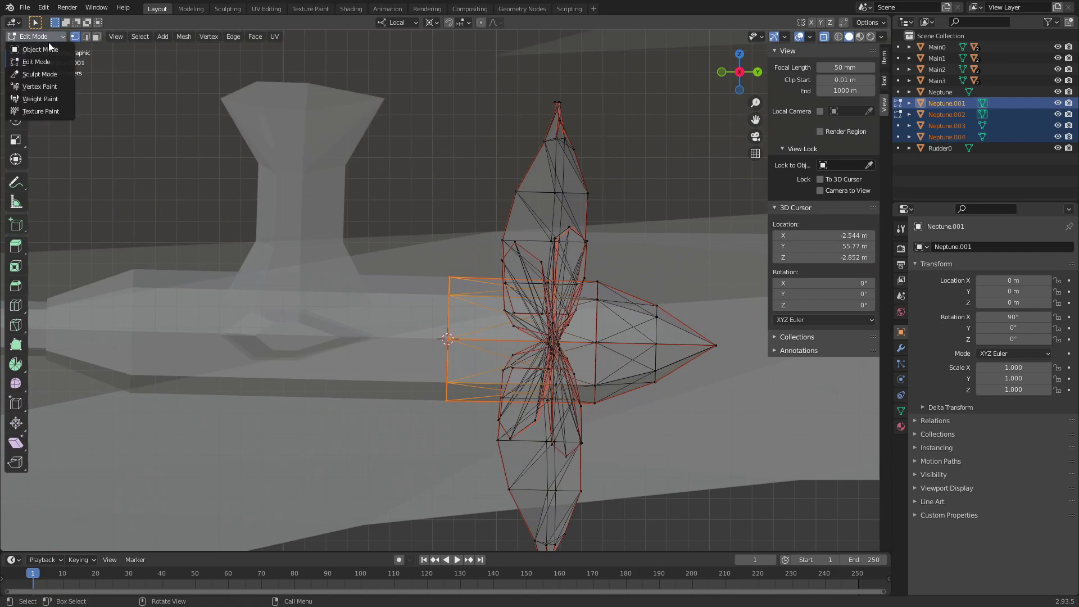
pyautogui.click(941, 104)
# Set the first propeller's origin to the 3D cursor and rename it Prop1
pyautogui.scroll(-3, 601, 137)
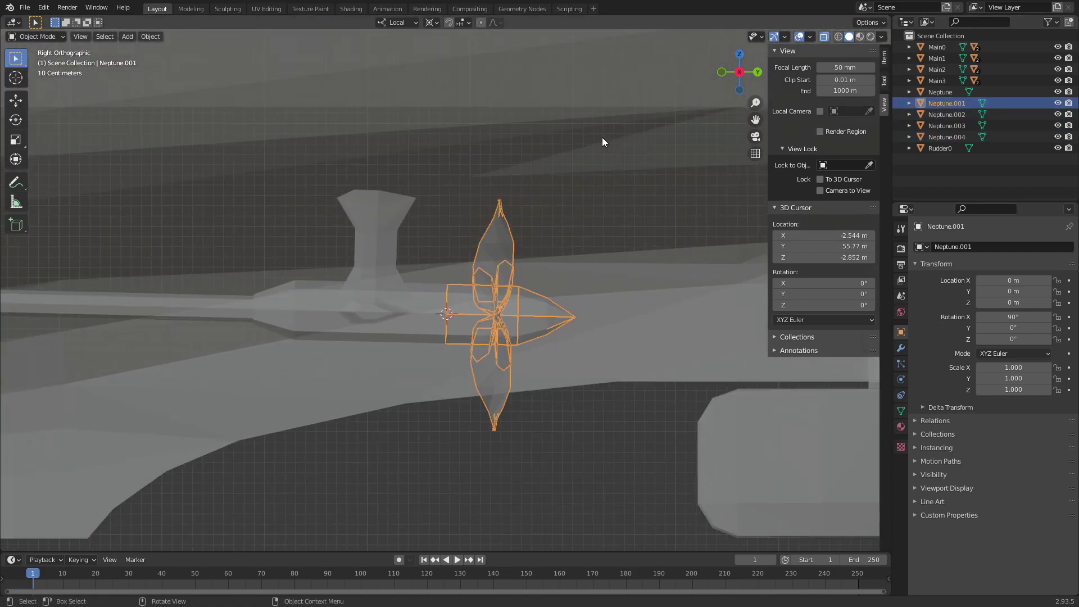
pyautogui.moveTo(601, 137)
pyautogui.mouseDown(button='middle')
pyautogui.moveTo(548, 162)
pyautogui.moveTo(548, 175)
pyautogui.mouseUp(button='middle')
pyautogui.rightClick(548, 175)
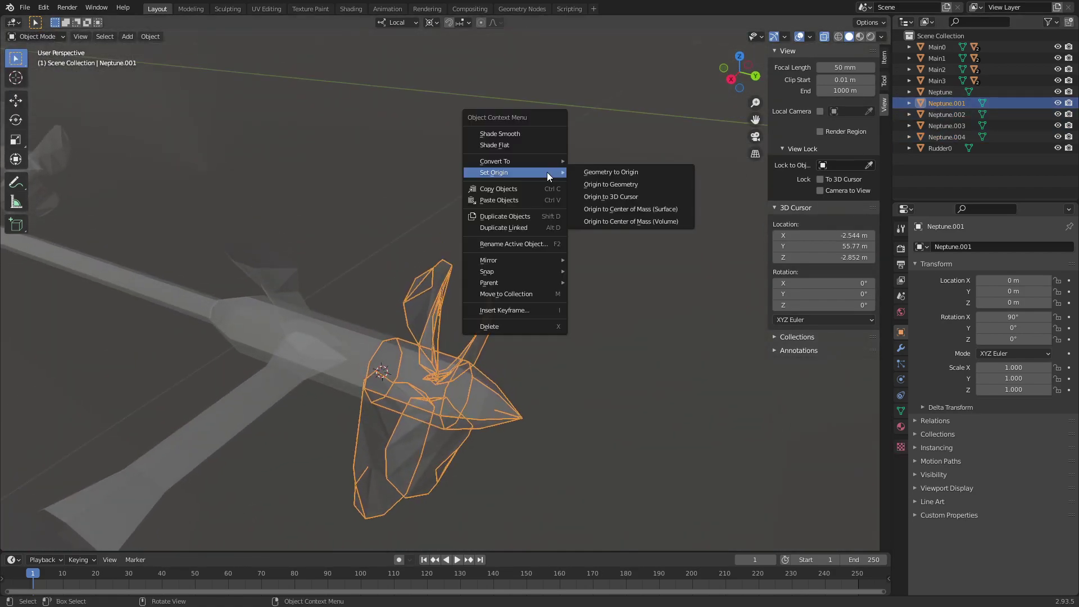
pyautogui.click(606, 194)
pyautogui.press('KP_Decimal')
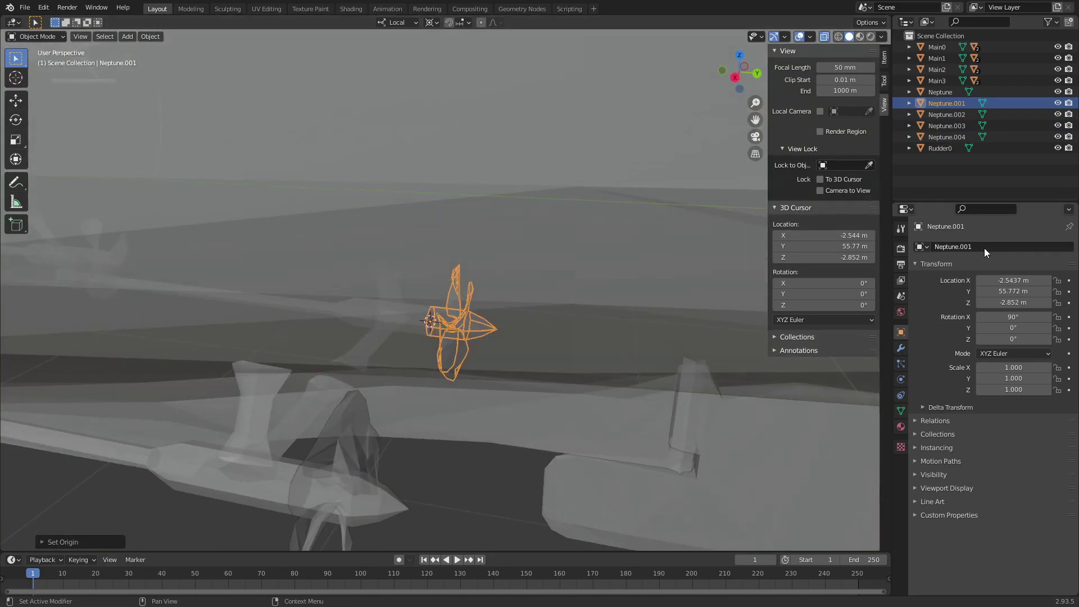
pyautogui.click(984, 247)
pyautogui.write('Prop')
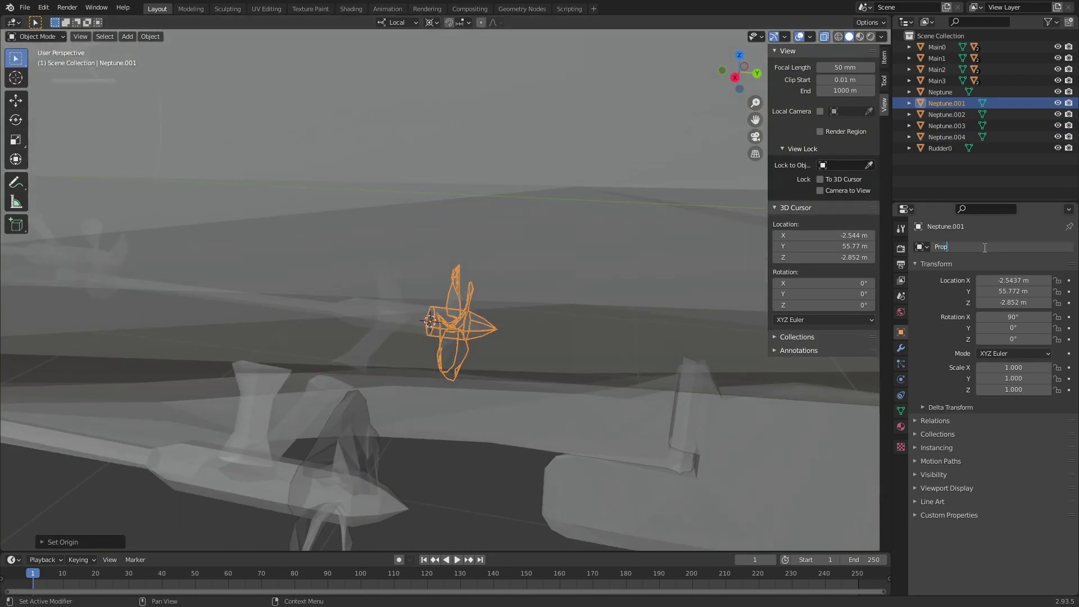
pyautogui.write('1')
pyautogui.press('Return')
# Snap the 3D cursor to Neptune.003's hub vertices in Edit Mode
pyautogui.click(966, 114)
pyautogui.press('KP_Decimal')
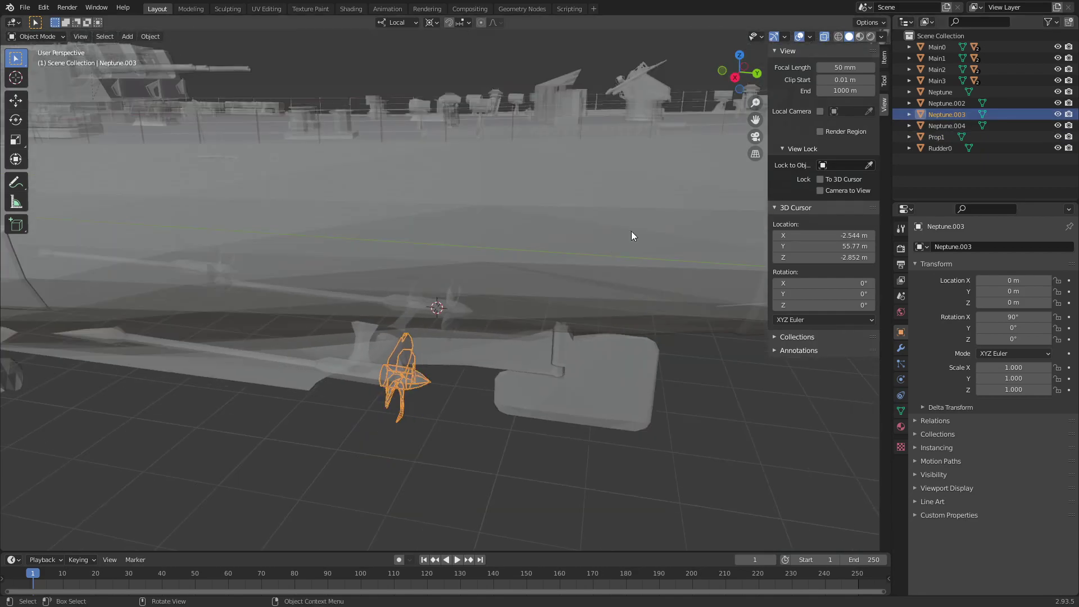
pyautogui.click(734, 78)
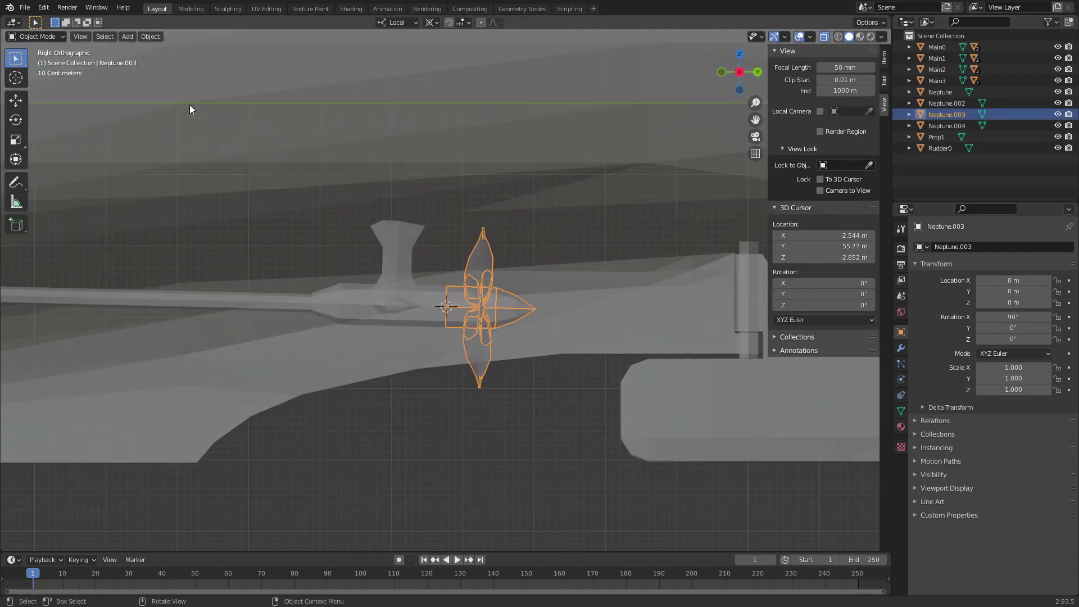
pyautogui.click(43, 39)
pyautogui.click(39, 57)
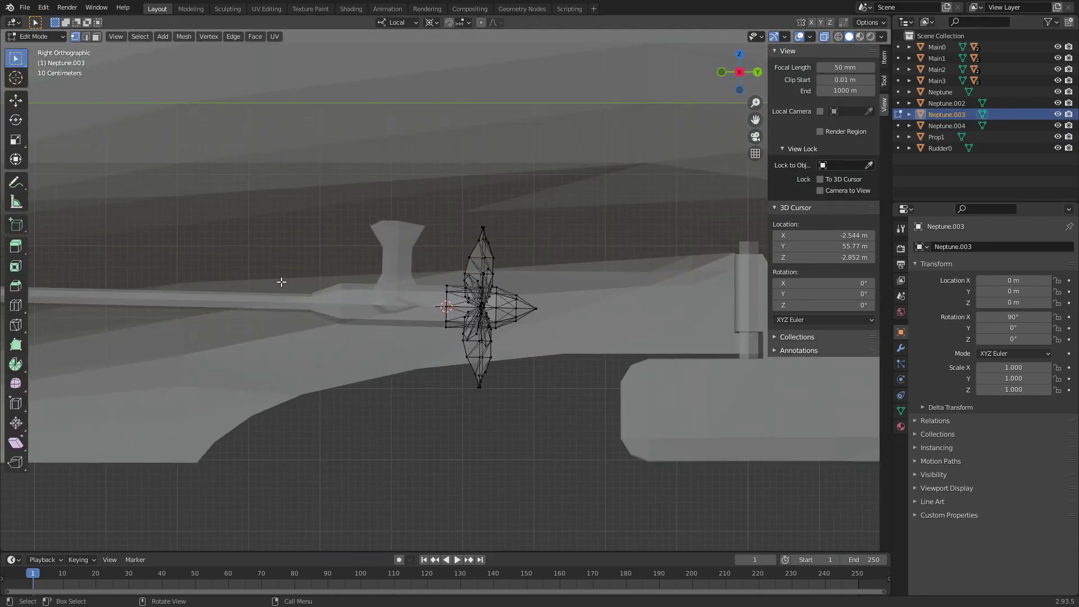
pyautogui.moveTo(451, 254); pyautogui.dragTo(453, 254)
pyautogui.hotkey('shift', 's')
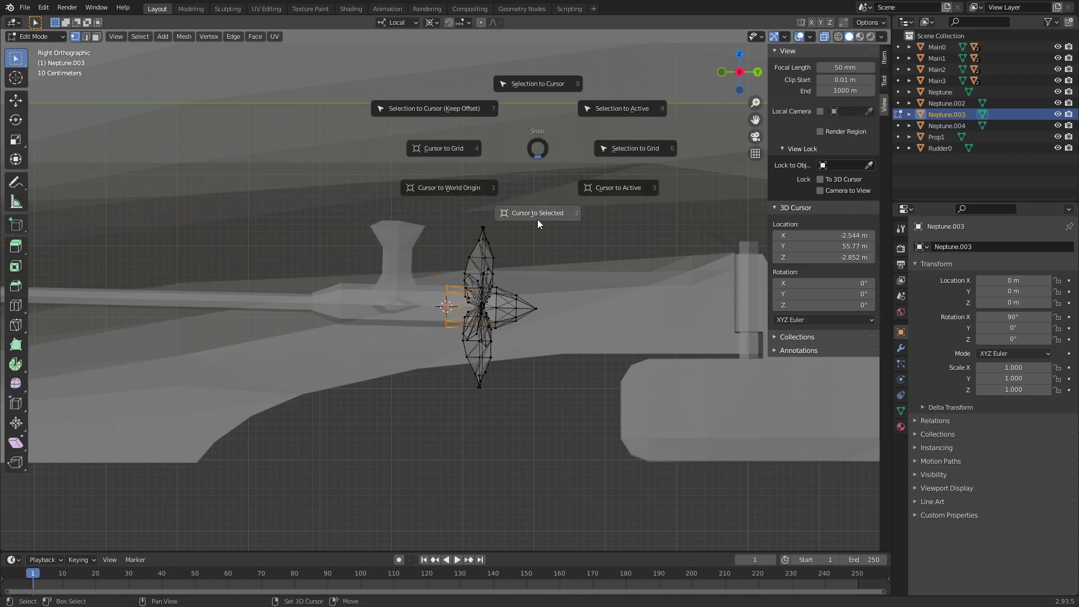
pyautogui.click(538, 219)
# Set Neptune.003's origin to the 3D cursor and rename it Prop2
pyautogui.click(55, 35)
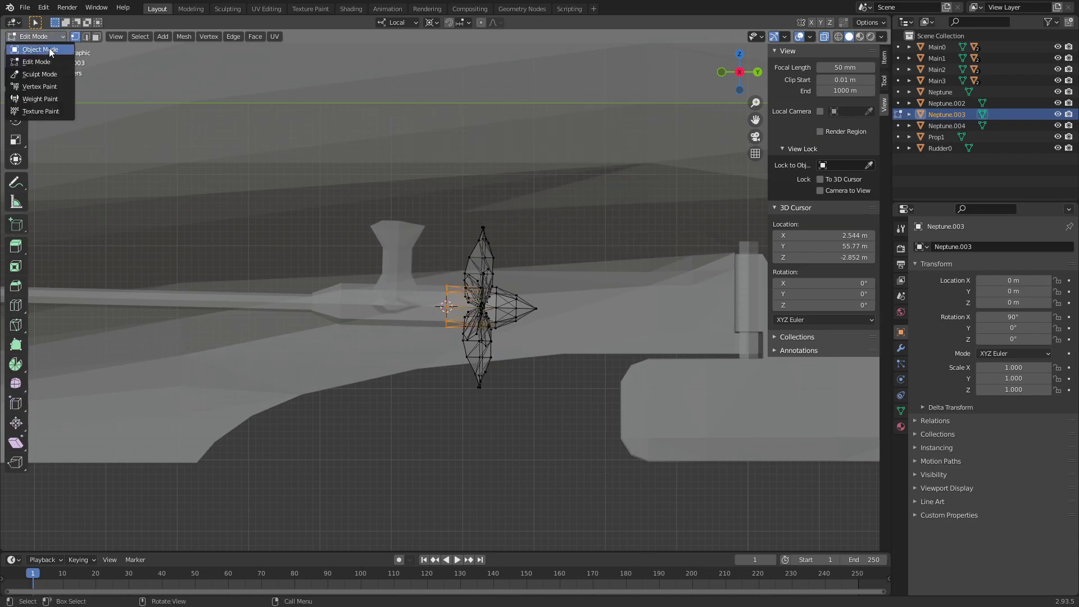
pyautogui.rightClick(480, 174)
pyautogui.click(547, 194)
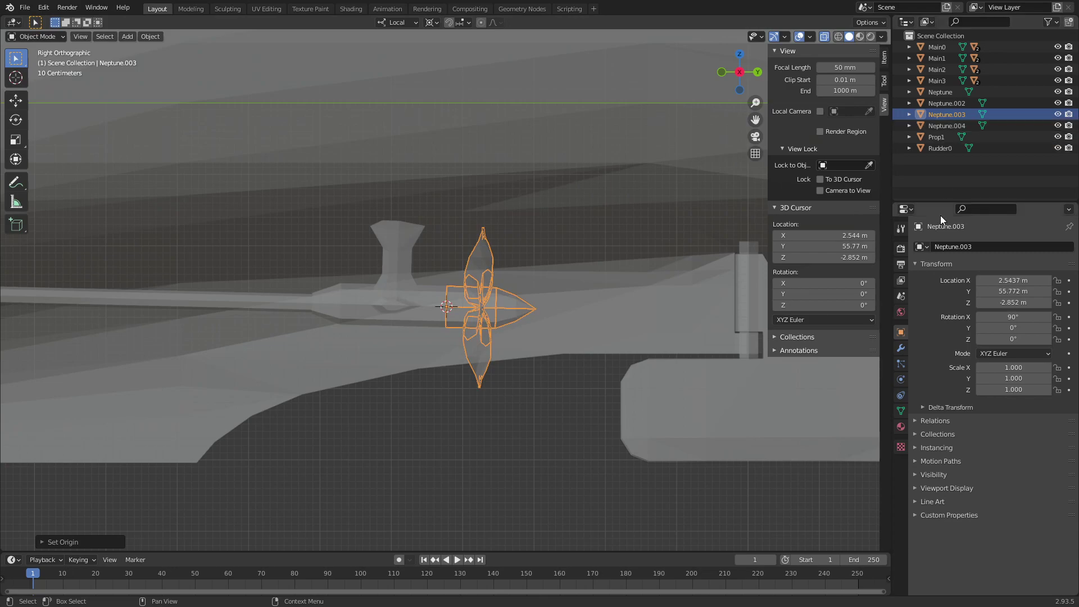
pyautogui.click(951, 244)
pyautogui.write('Prop')
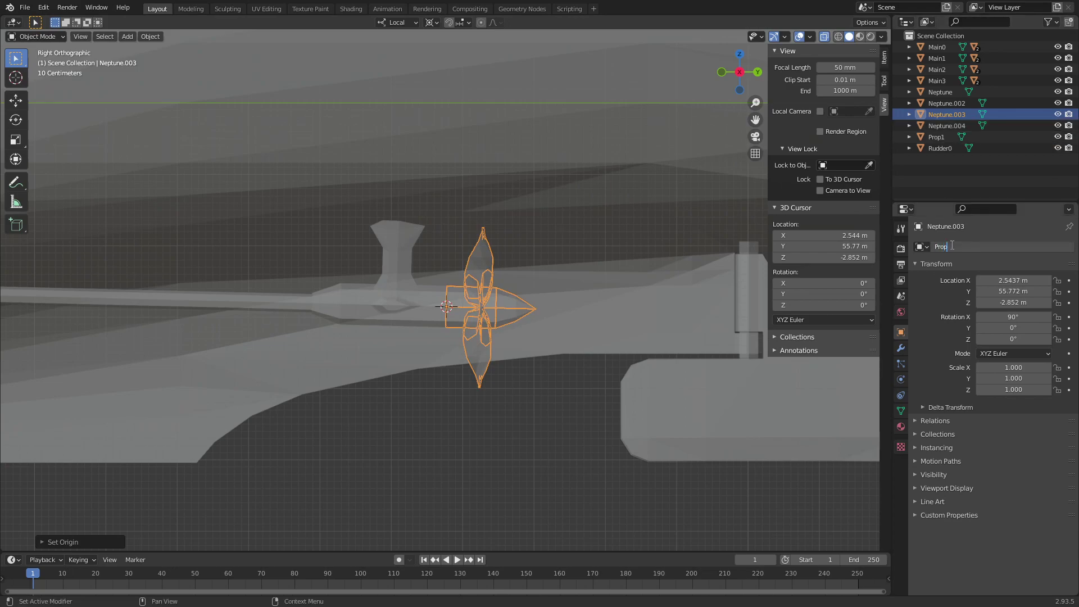
pyautogui.write('2')
pyautogui.press('Return')
pyautogui.moveTo(640, 222)
pyautogui.mouseDown(button='middle')
pyautogui.moveTo(593, 211)
pyautogui.moveTo(605, 224)
pyautogui.moveTo(791, 230)
pyautogui.mouseUp(button='middle')
pyautogui.scroll(-2, 593, 211)
pyautogui.click(942, 126)
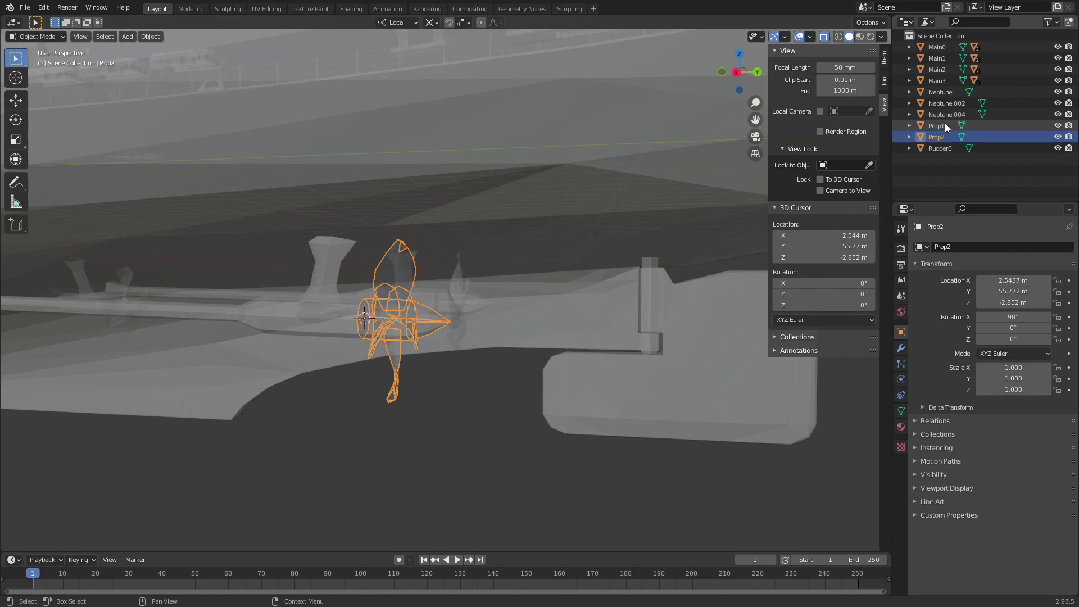
# Snap the 3D cursor to Neptune.004's hub vertices in Edit Mode
pyautogui.click(948, 116)
pyautogui.moveTo(747, 121); pyautogui.dragTo(633, 124, button='middle')
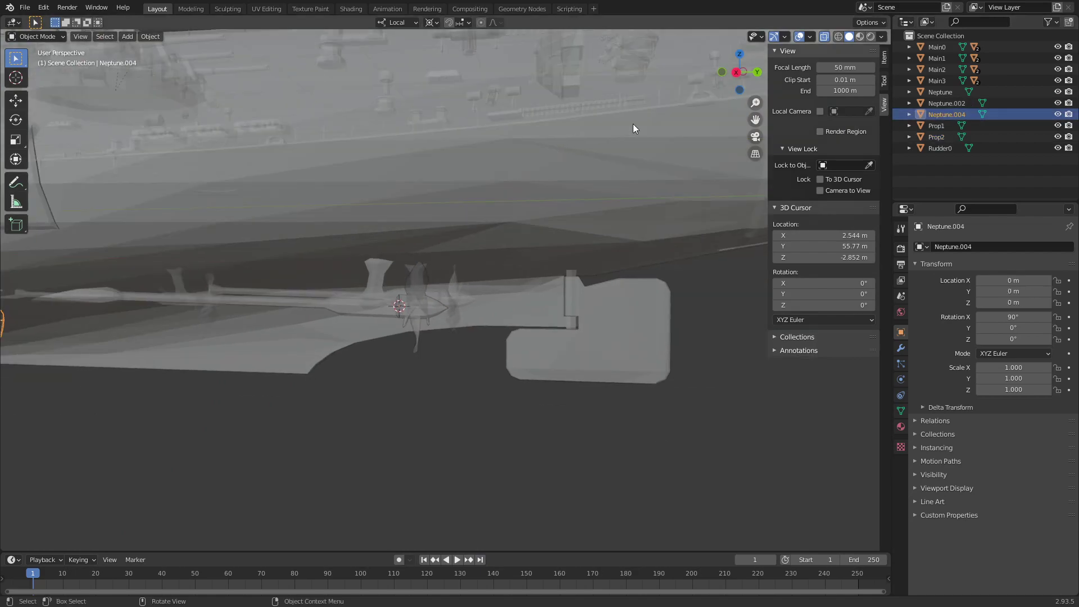
pyautogui.click(734, 73)
pyautogui.click(37, 36)
pyautogui.click(31, 59)
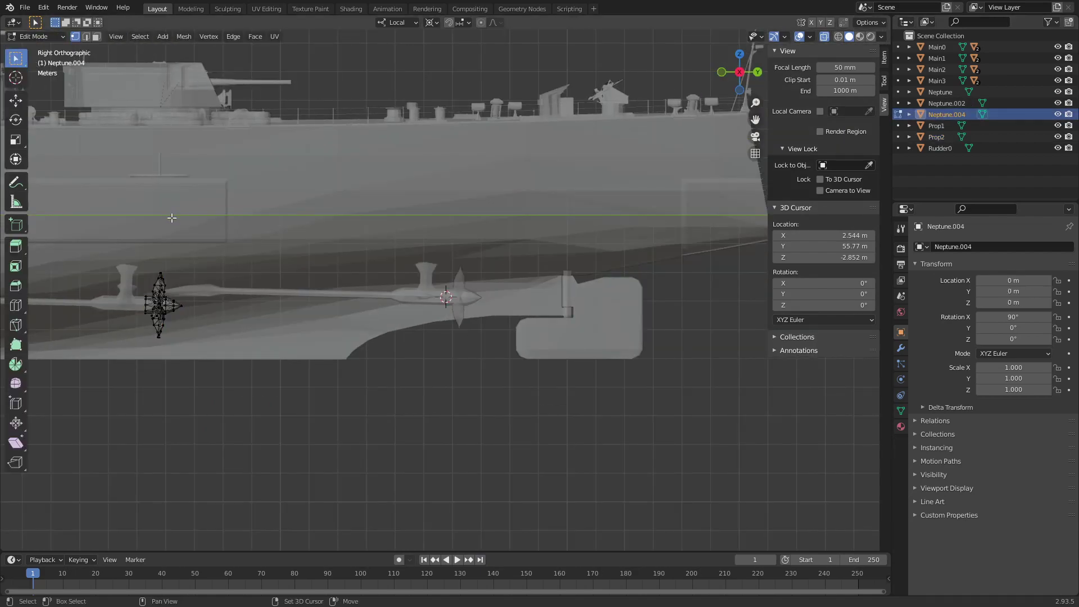
pyautogui.press('KP_Decimal')
pyautogui.moveTo(427, 225); pyautogui.dragTo(465, 208, button='middle')
pyautogui.click(739, 72)
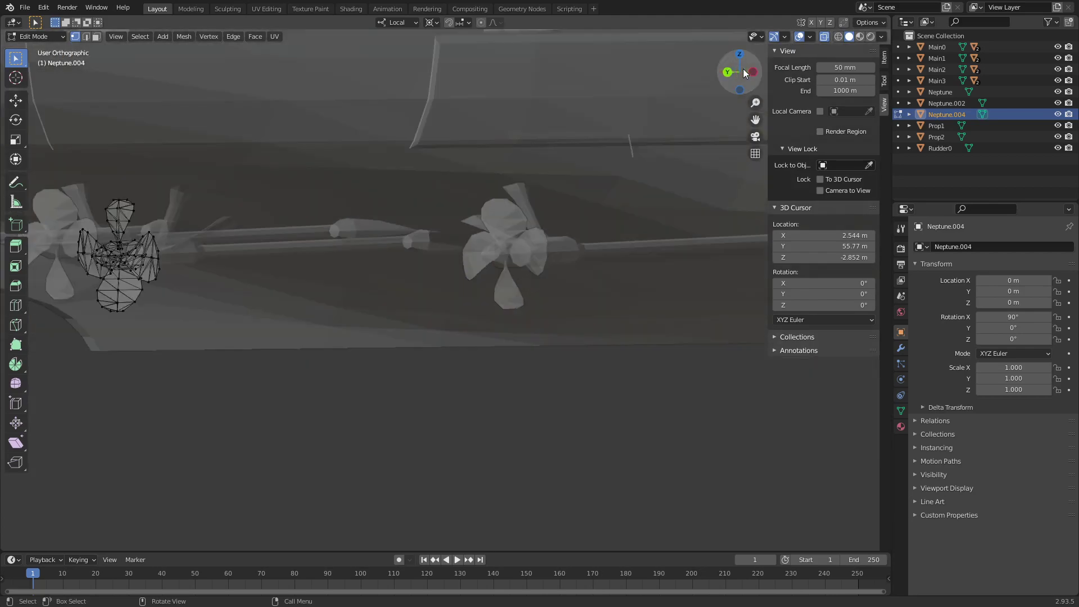
pyautogui.scroll(2, 444, 234)
pyautogui.scroll(2, 443, 234)
pyautogui.moveTo(374, 261); pyautogui.dragTo(419, 187)
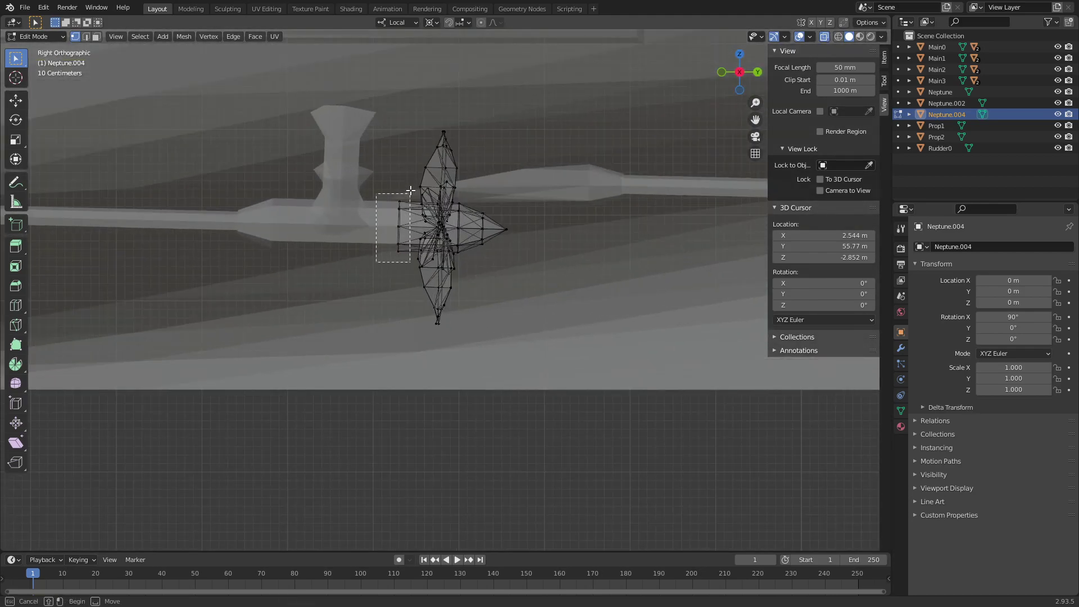
pyautogui.hotkey('shift', 's')
pyautogui.click(435, 167)
# Set Neptune.004's origin to the 3D cursor and rename it Prop3
pyautogui.click(53, 36)
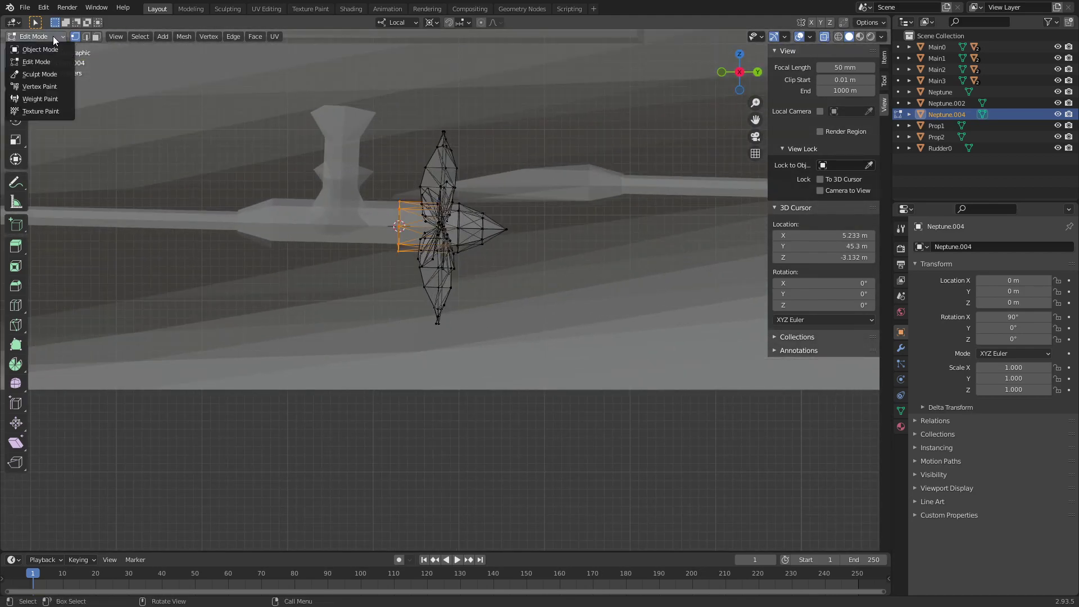
pyautogui.click(56, 46)
pyautogui.rightClick(485, 157)
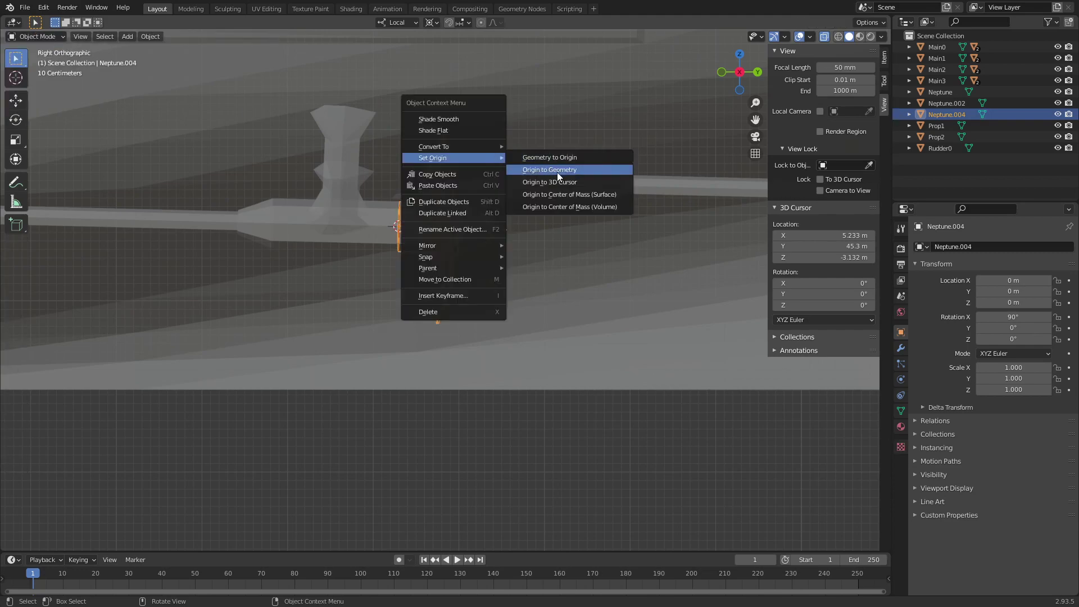
pyautogui.click(558, 180)
pyautogui.doubleClick(964, 247)
pyautogui.write('Prop3')
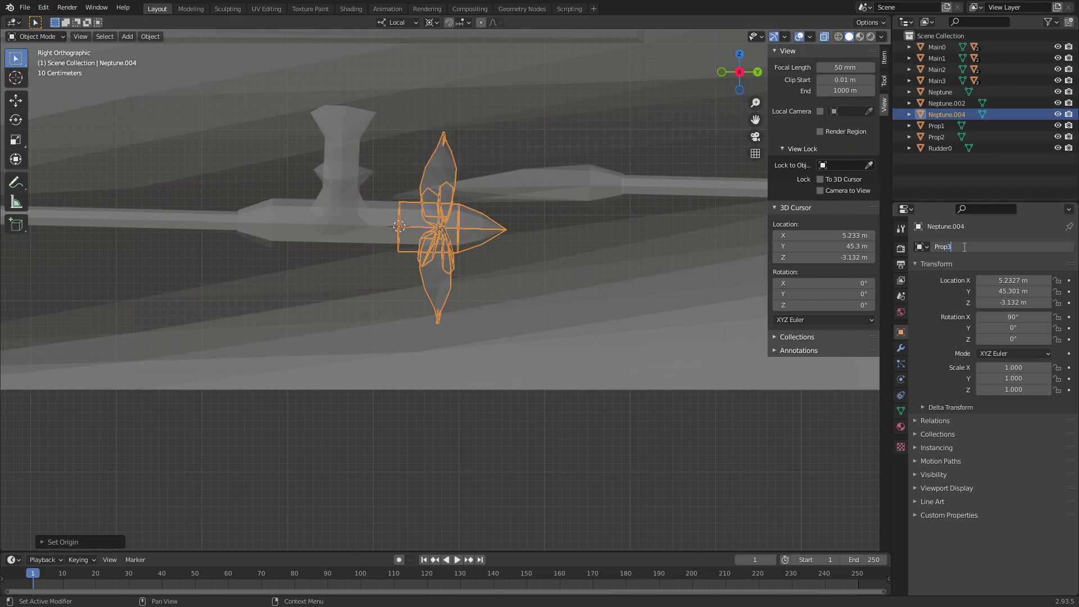
pyautogui.press('Return')
# Box-select Neptune.002's left hub vertices in Edit Mode, then return to Object Mode
pyautogui.click(931, 105)
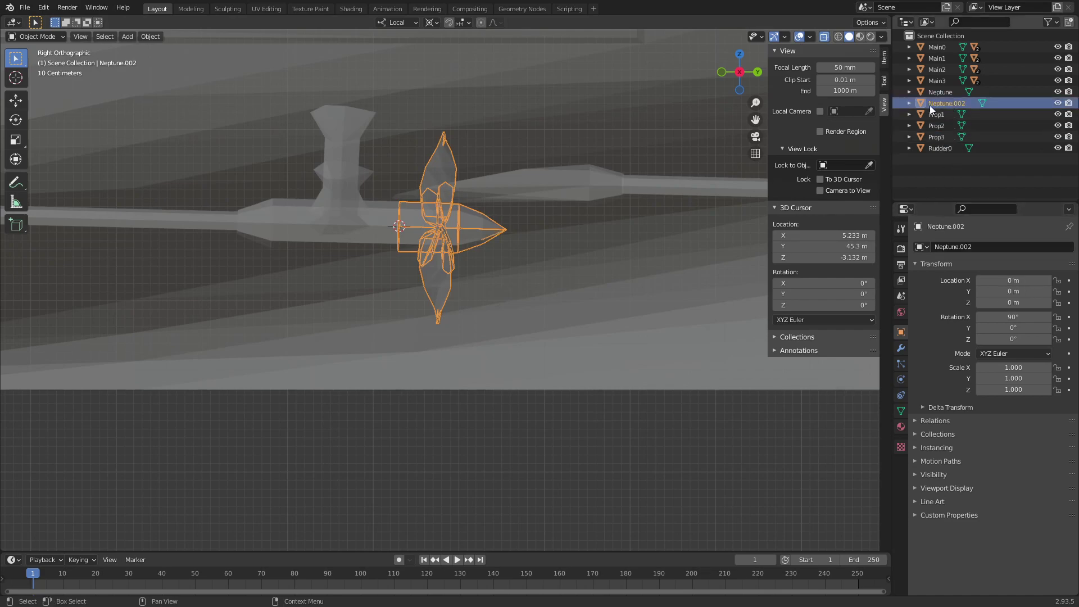
pyautogui.click(39, 36)
pyautogui.click(39, 58)
pyautogui.press('b')
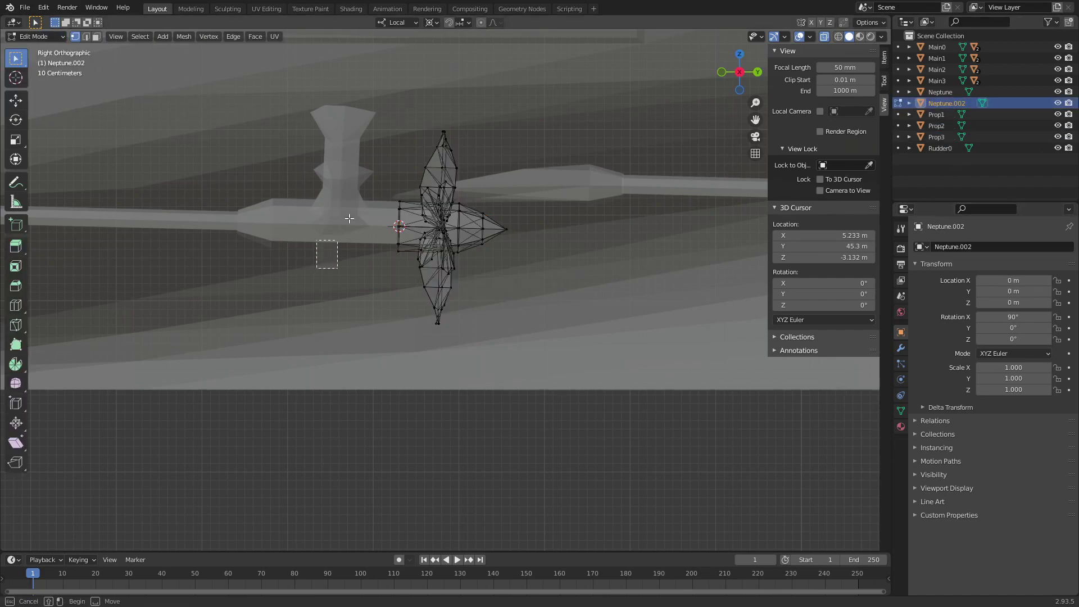
pyautogui.moveTo(317, 264); pyautogui.dragTo(440, 197)
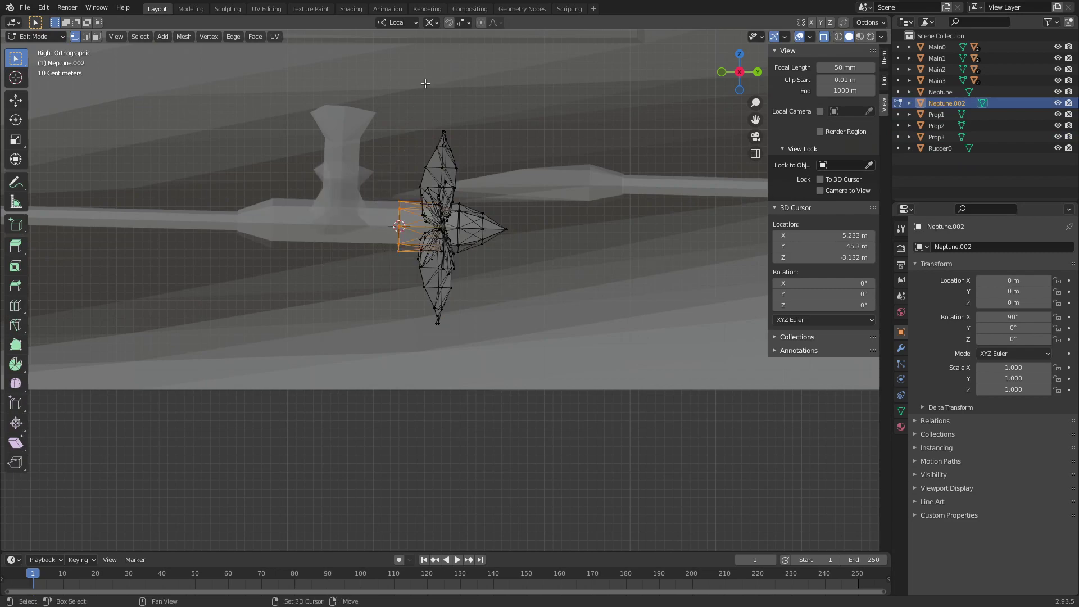
pyautogui.click(60, 37)
# Set Neptune.002's origin to the 3D cursor and rename it Prop0
pyautogui.rightClick(563, 133)
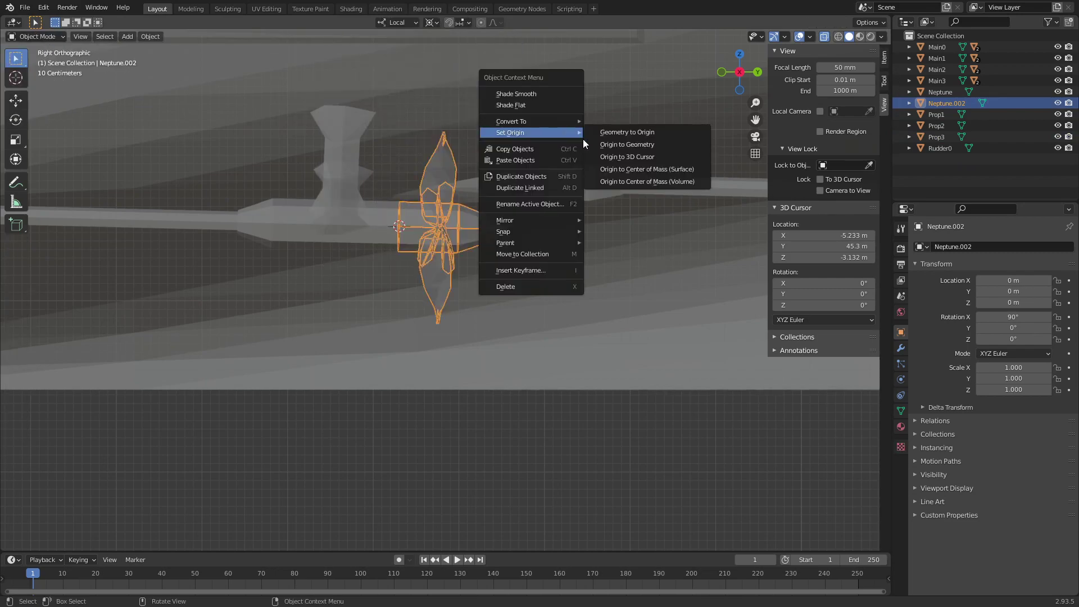
pyautogui.click(625, 156)
pyautogui.click(966, 246)
pyautogui.write('Prop0')
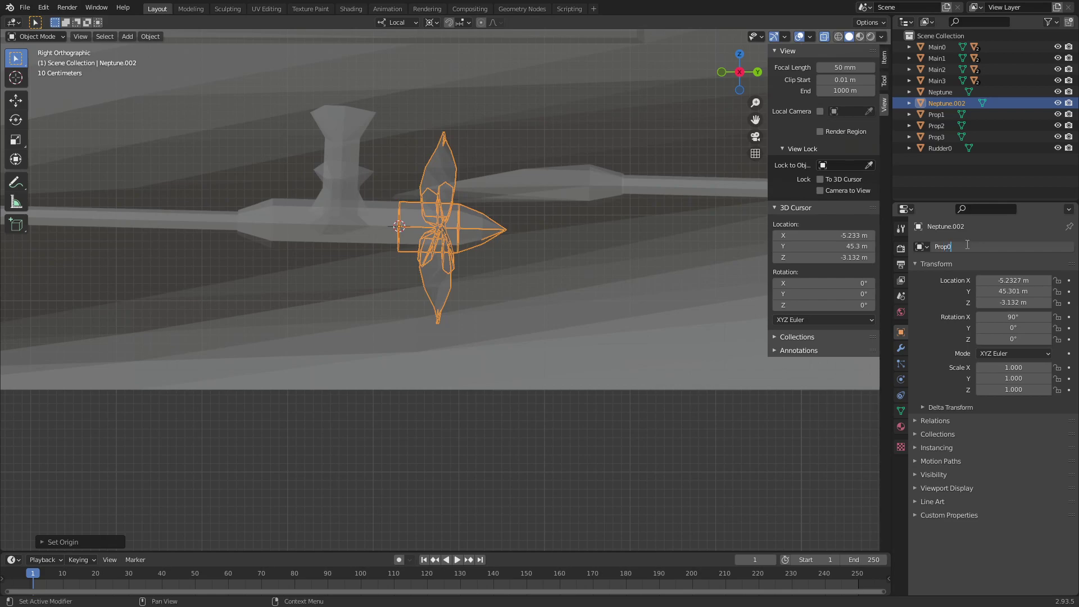
pyautogui.press('Return')
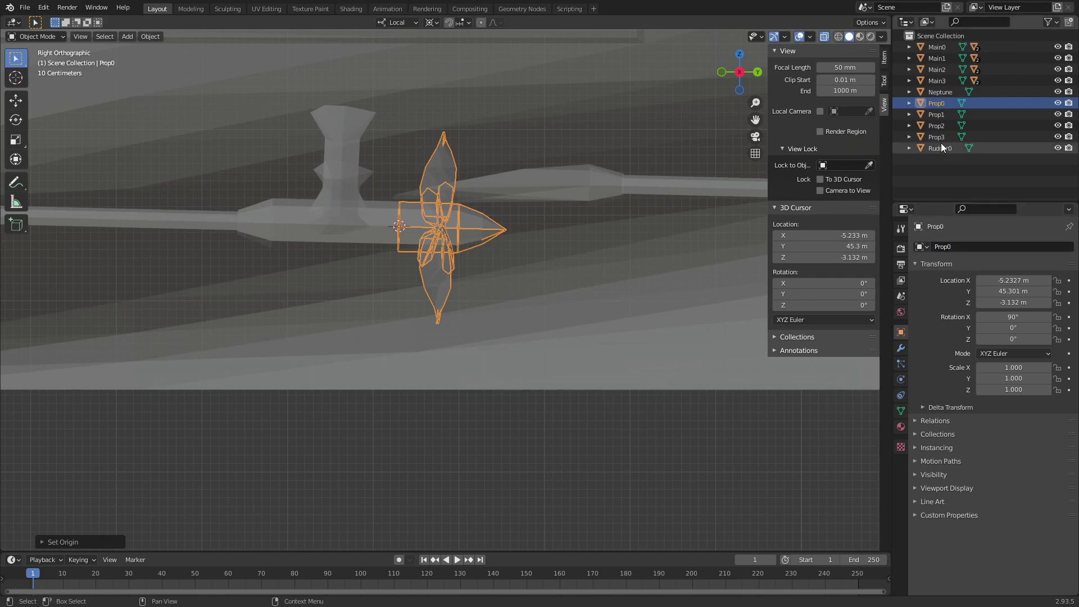
pyautogui.click(940, 137)
pyautogui.click(936, 104)
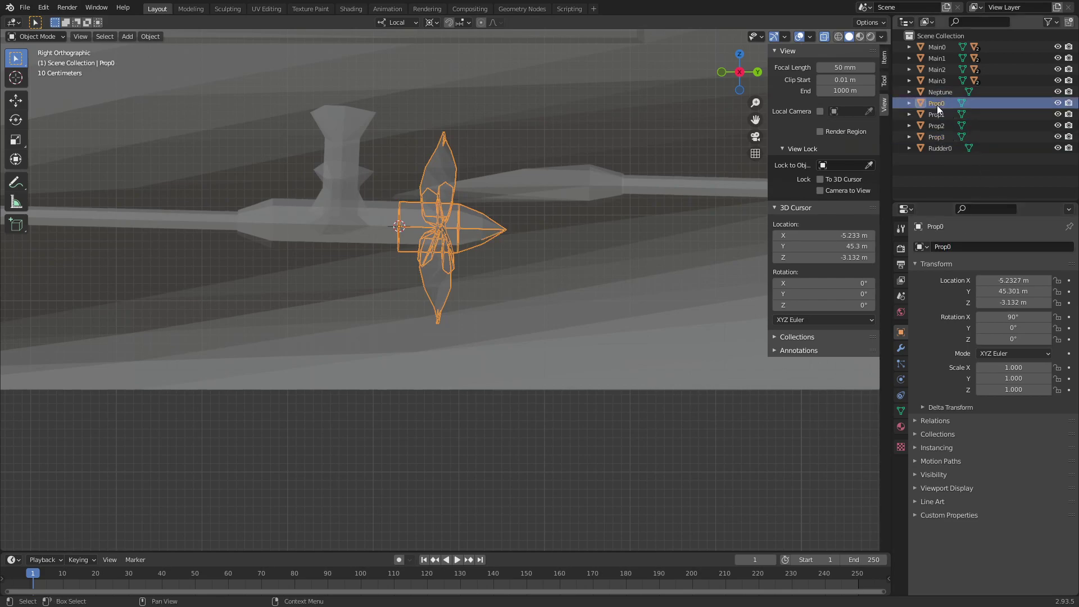
pyautogui.scroll(-8, 574, 318)
pyautogui.click(525, 390)
# Enter Edit Mode on the Neptune hull and box-select the stern faces around the shafts
pyautogui.keyDown('shift'); pyautogui.moveTo(604, 252); pyautogui.dragTo(452, 287, button='middle'); pyautogui.keyUp('shift')
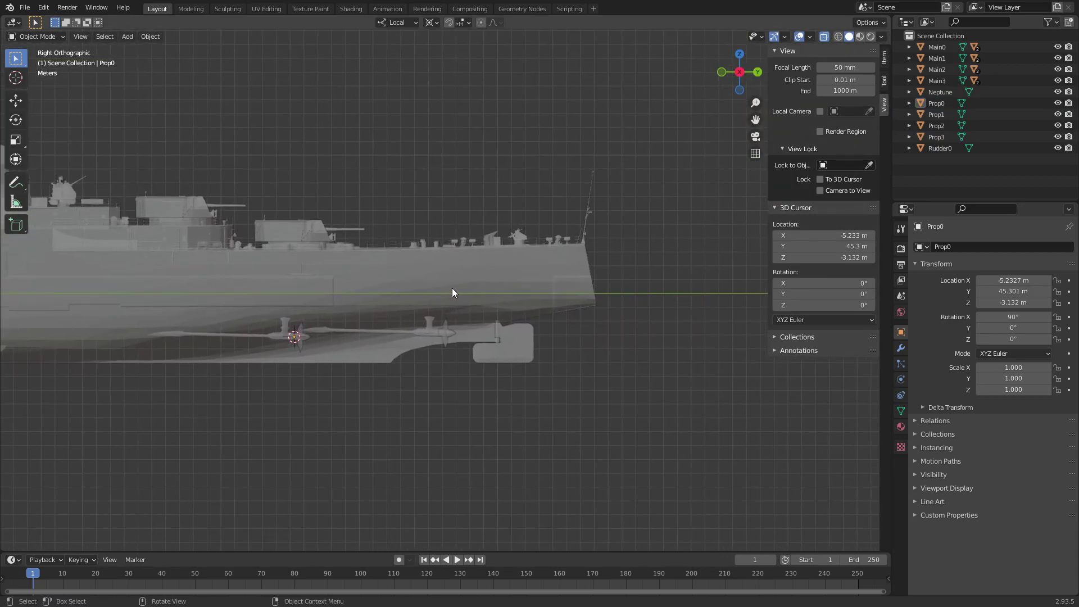
pyautogui.click(422, 277)
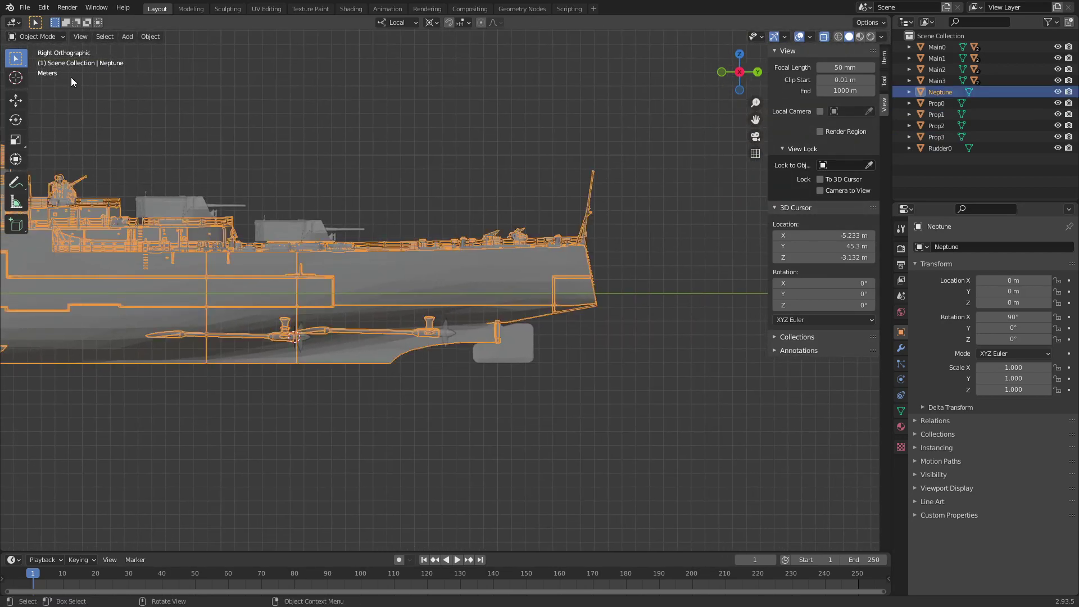
pyautogui.click(38, 37)
pyautogui.click(27, 63)
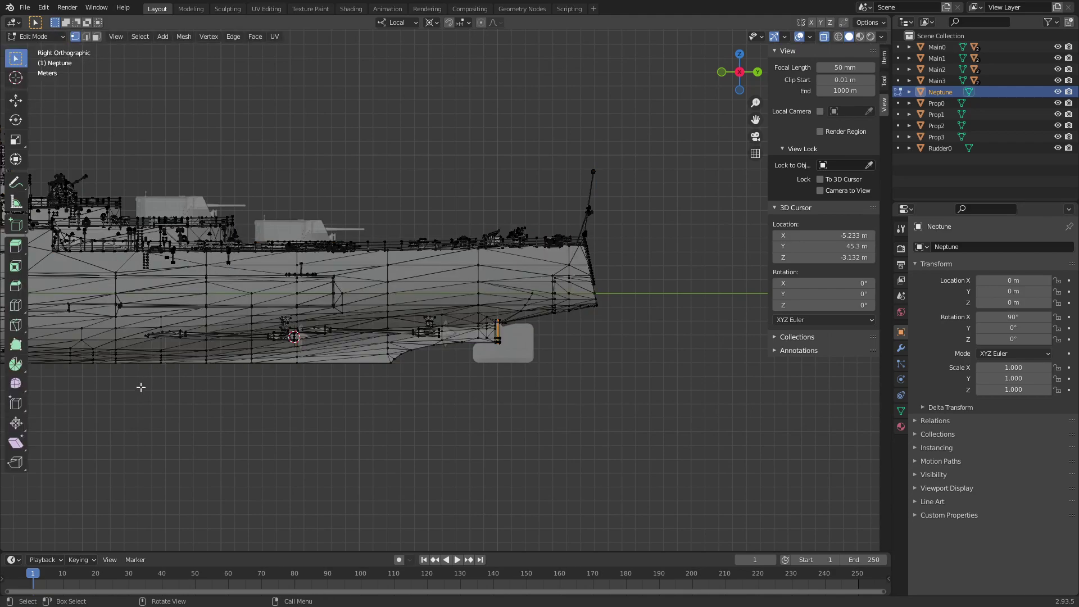
pyautogui.moveTo(100, 390); pyautogui.dragTo(638, 264)
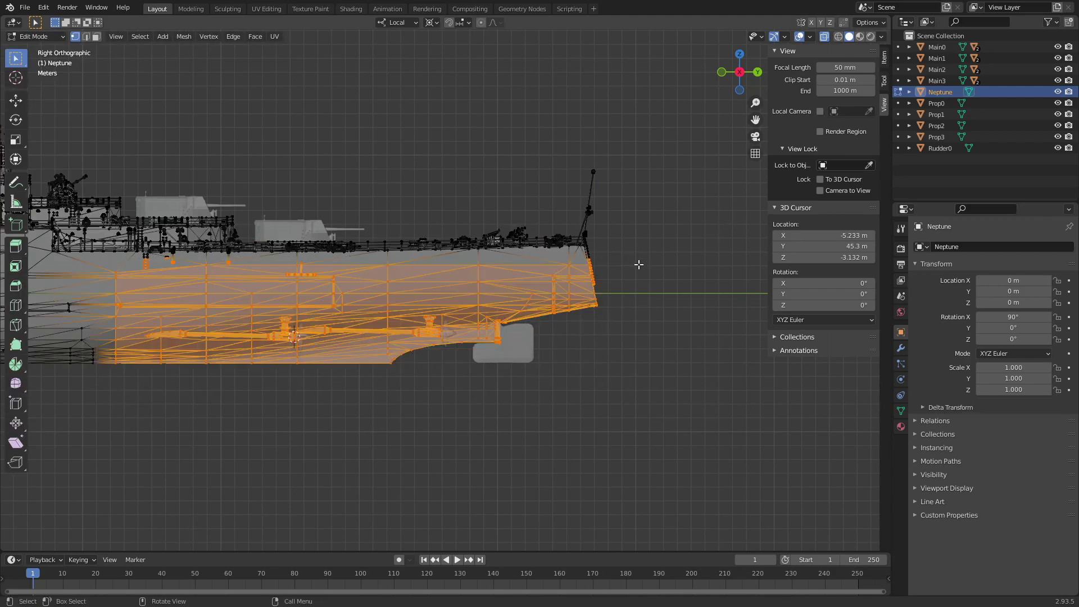
# Deselect the rudder column faces from the stern selection
pyautogui.scroll(2, 486, 313)
pyautogui.scroll(1, 484, 320)
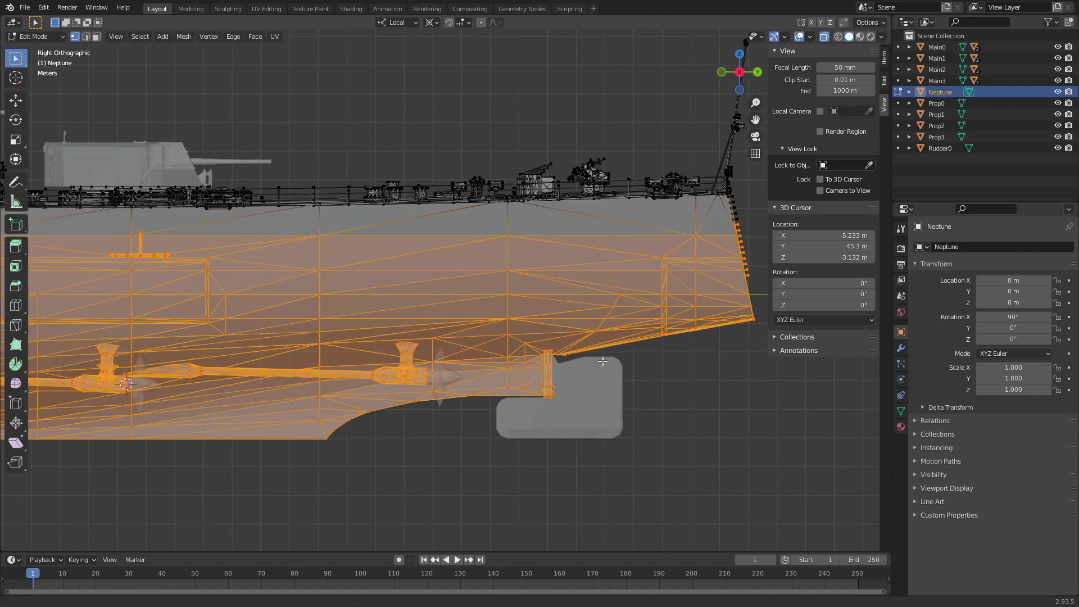
pyautogui.scroll(3, 472, 337)
pyautogui.scroll(2, 463, 351)
pyautogui.keyDown('shift'); pyautogui.click(464, 351); pyautogui.keyUp('shift')
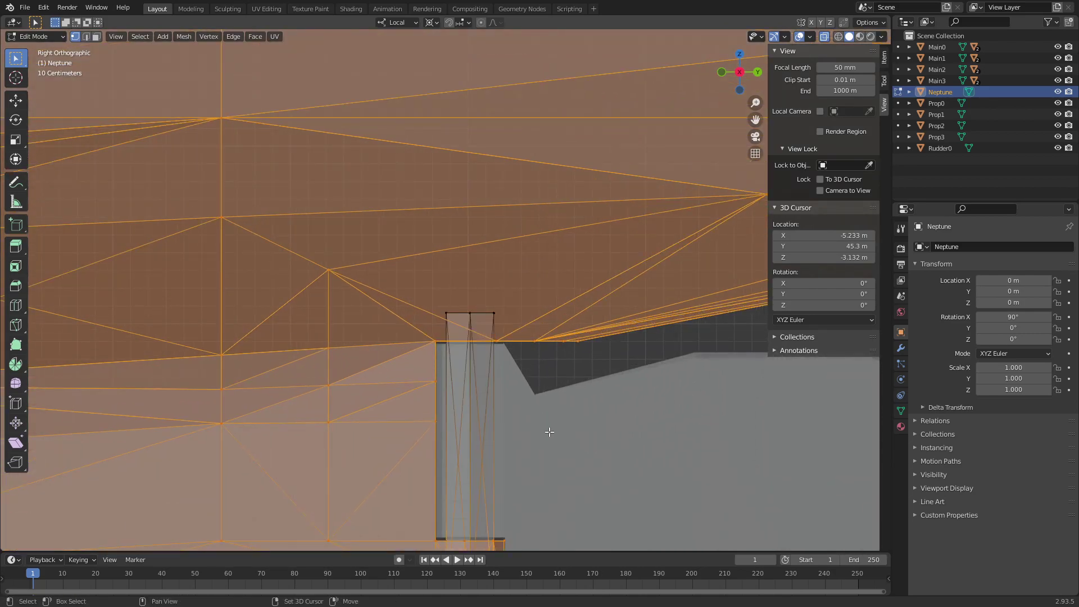
pyautogui.keyDown('shift'); pyautogui.moveTo(549, 433); pyautogui.dragTo(521, 241, button='middle'); pyautogui.keyUp('shift')
pyautogui.keyDown('ctrl'); pyautogui.moveTo(506, 410); pyautogui.dragTo(506, 408); pyautogui.keyUp('ctrl')
pyautogui.scroll(-3, 506, 402)
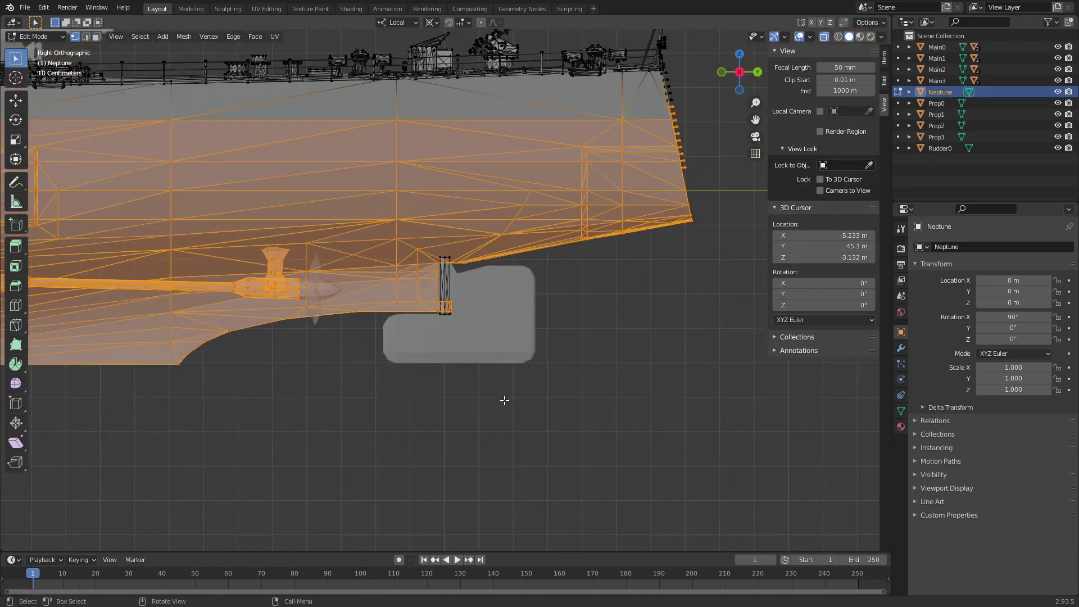
pyautogui.scroll(-3, 461, 365)
pyautogui.scroll(-2, 370, 348)
# Add hull faces from midship to bow and extend to linked geometry with Ctrl+L
pyautogui.moveTo(416, 362); pyautogui.dragTo(500, 312)
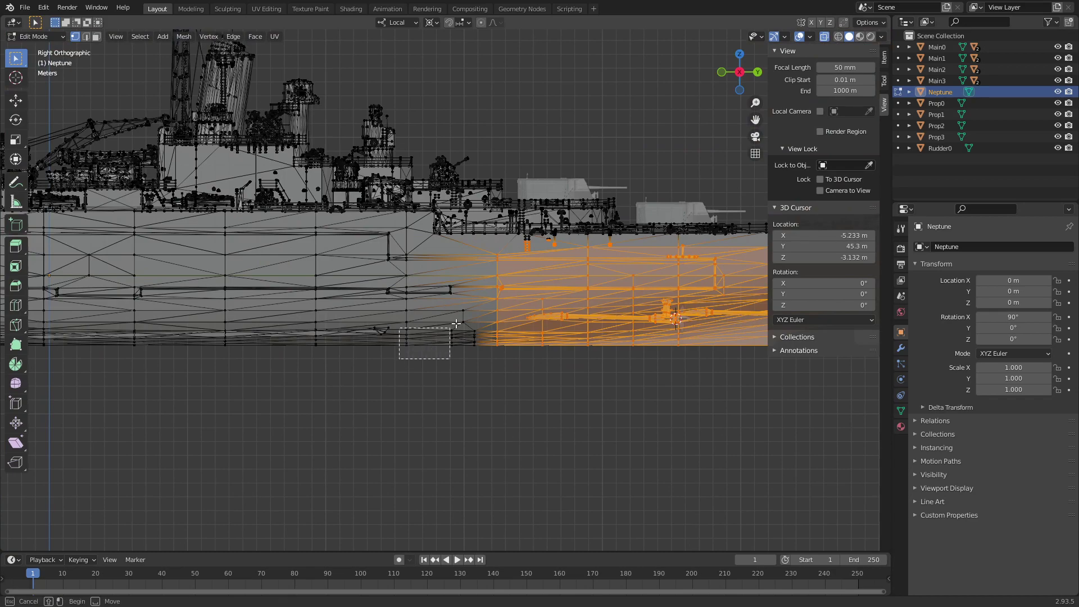
pyautogui.keyDown('shift'); pyautogui.moveTo(500, 313); pyautogui.dragTo(706, 302, button='middle'); pyautogui.keyUp('shift')
pyautogui.moveTo(318, 330)
pyautogui.mouseDown()
pyautogui.moveTo(754, 270)
pyautogui.moveTo(743, 272)
pyautogui.mouseUp()
pyautogui.keyDown('shift'); pyautogui.moveTo(393, 314); pyautogui.dragTo(745, 312, button='middle'); pyautogui.keyUp('shift')
pyautogui.moveTo(358, 329); pyautogui.dragTo(753, 285)
pyautogui.keyDown('shift'); pyautogui.moveTo(349, 303); pyautogui.dragTo(669, 297, button='middle'); pyautogui.keyUp('shift')
pyautogui.moveTo(325, 385)
pyautogui.mouseDown()
pyautogui.moveTo(524, 330)
pyautogui.moveTo(655, 279)
pyautogui.mouseUp()
pyautogui.moveTo(83, 373); pyautogui.dragTo(407, 245)
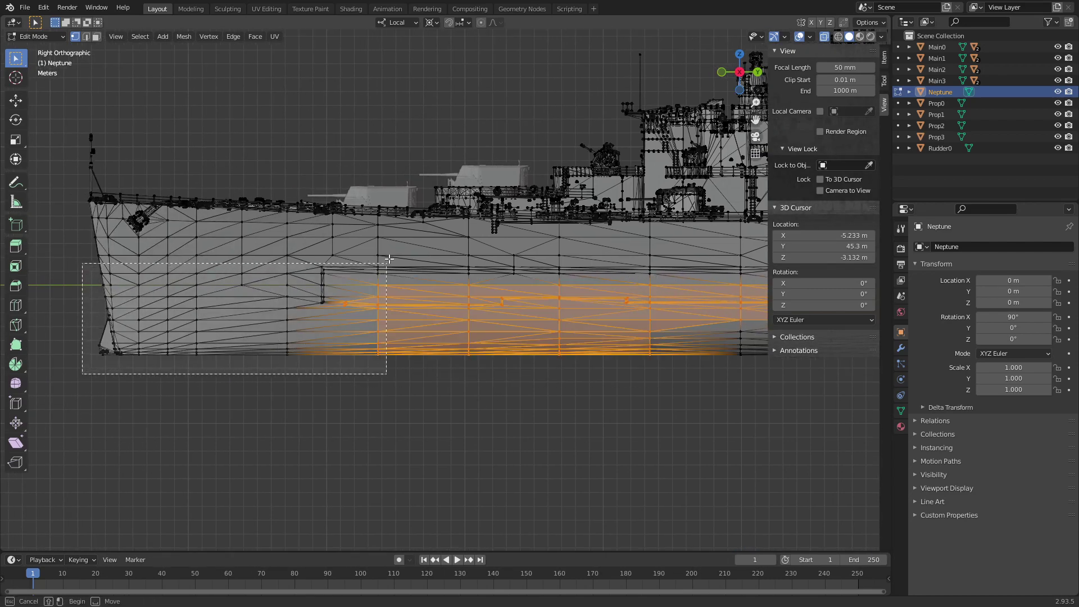
pyautogui.hotkey('ctrl', 'l')
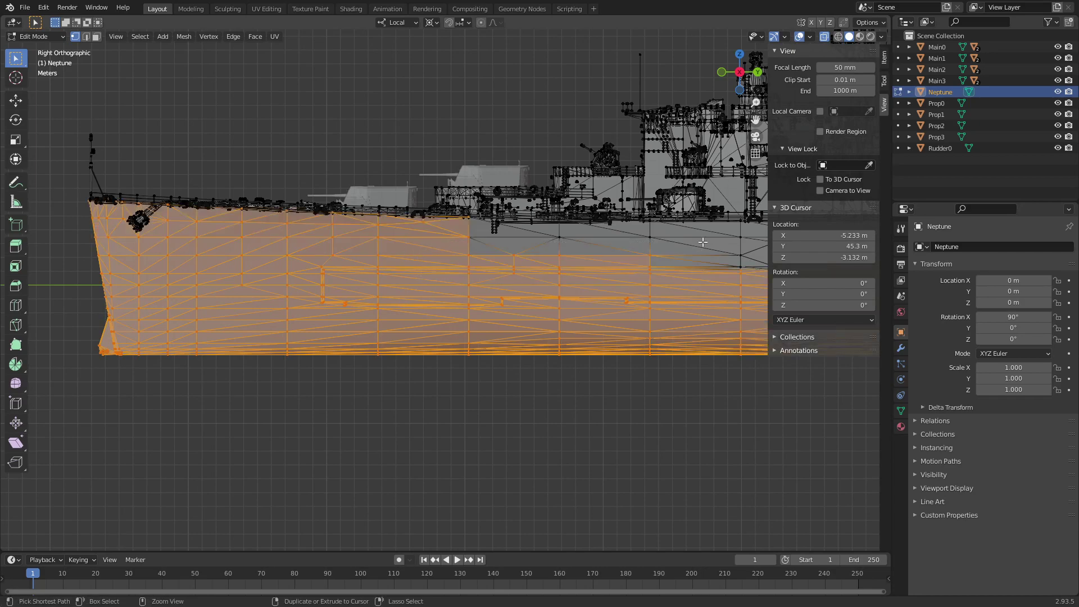
# Add upper bow and midship hull faces and select all linked pieces
pyautogui.moveTo(702, 243); pyautogui.dragTo(702, 242)
pyautogui.keyDown('shift'); pyautogui.moveTo(708, 307); pyautogui.dragTo(41, 230, button='middle'); pyautogui.keyUp('shift')
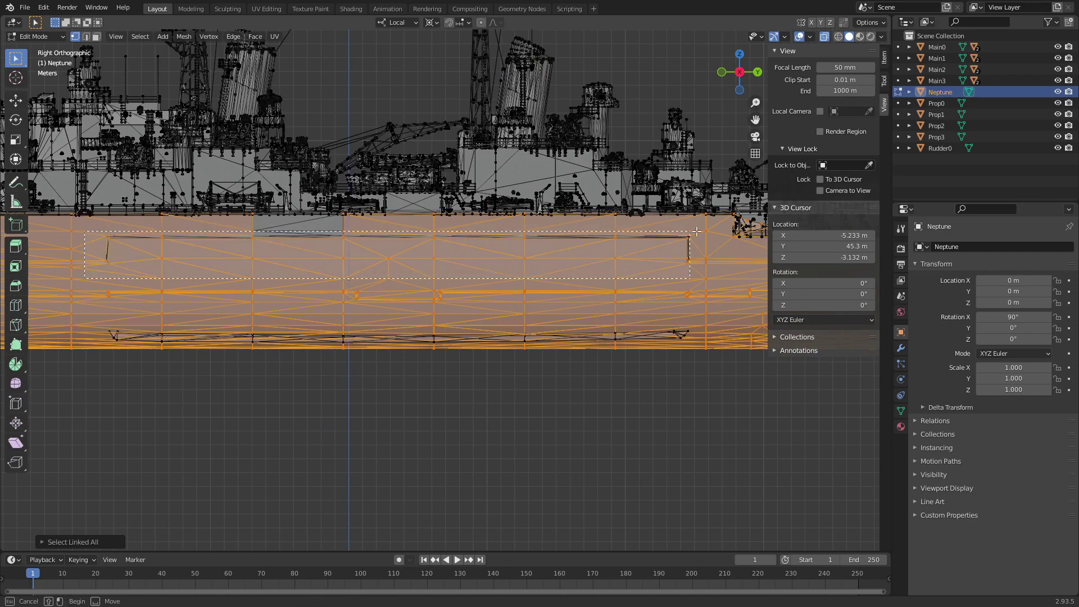
pyautogui.moveTo(697, 231); pyautogui.dragTo(707, 229)
pyautogui.hotkey('ctrl', 'l')
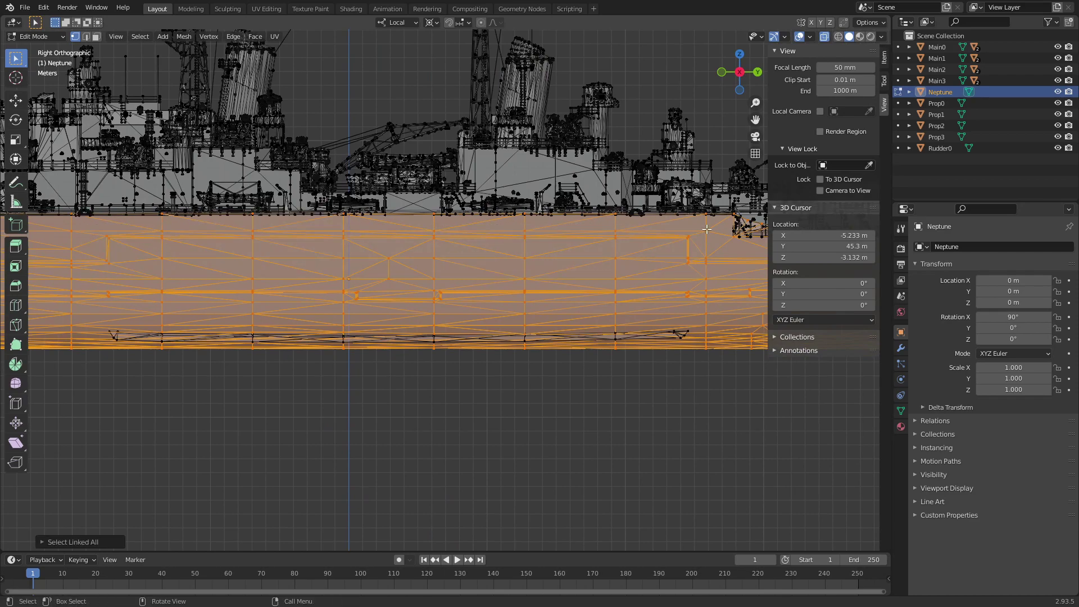
pyautogui.keyDown('shift'); pyautogui.moveTo(690, 248); pyautogui.dragTo(118, 262, button='middle'); pyautogui.keyUp('shift')
# Zoom to the bow and select the whole linked anchor chain
pyautogui.scroll(2, 118, 262)
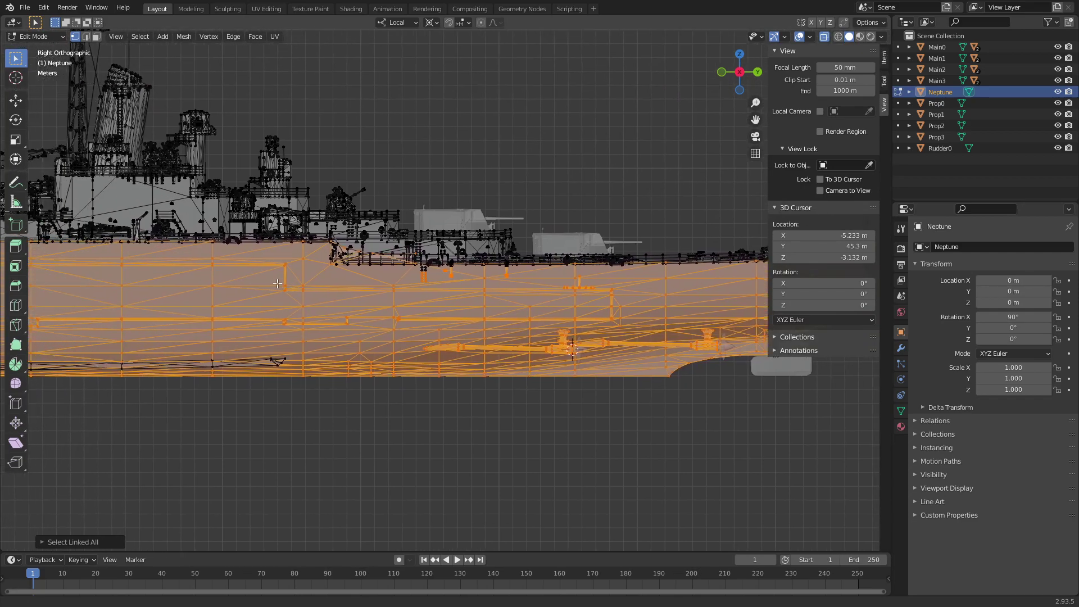
pyautogui.scroll(4, 304, 275)
pyautogui.scroll(-3, 192, 223)
pyautogui.scroll(-3, 192, 223)
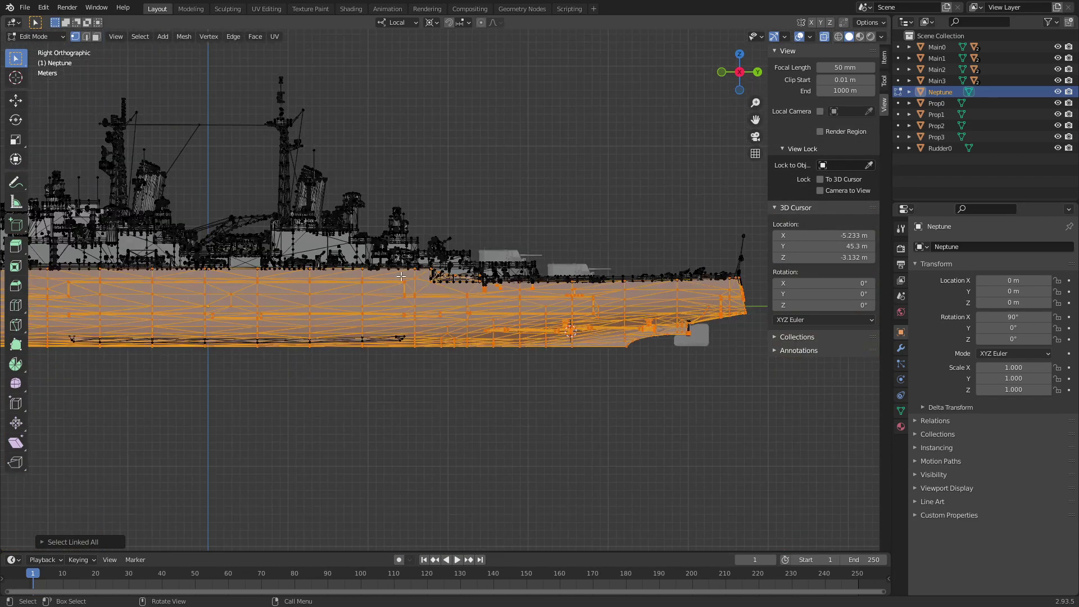
pyautogui.keyDown('shift'); pyautogui.moveTo(168, 264); pyautogui.dragTo(413, 269, button='middle'); pyautogui.keyUp('shift')
pyautogui.scroll(2, 412, 269)
pyautogui.scroll(1, 412, 269)
pyautogui.scroll(3, 412, 269)
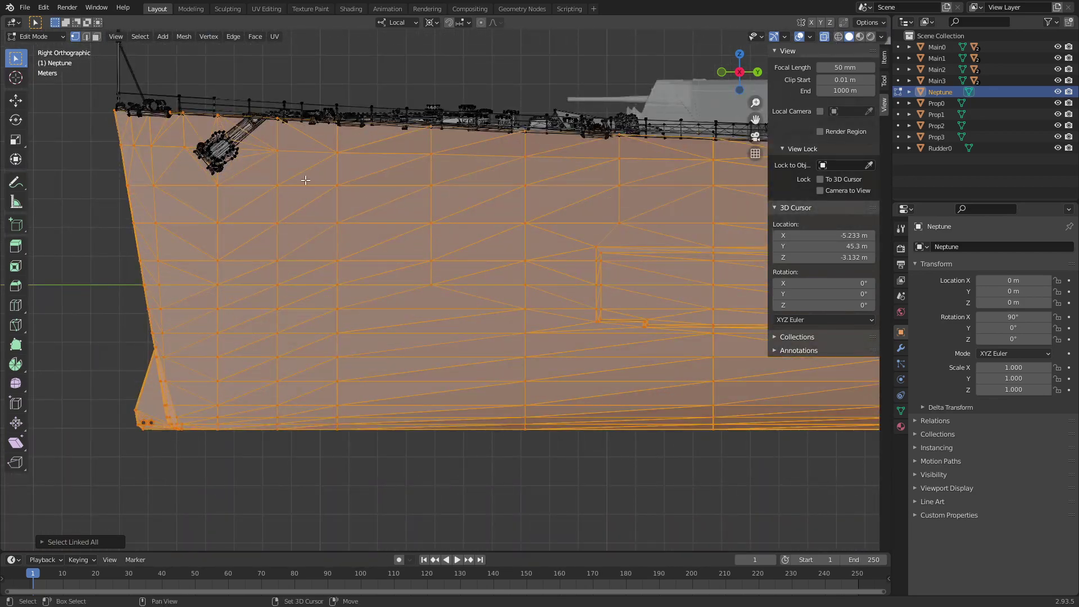
pyautogui.scroll(1, 442, 421)
pyautogui.scroll(1, 431, 193)
pyautogui.scroll(1, 431, 193)
pyautogui.scroll(2, 431, 194)
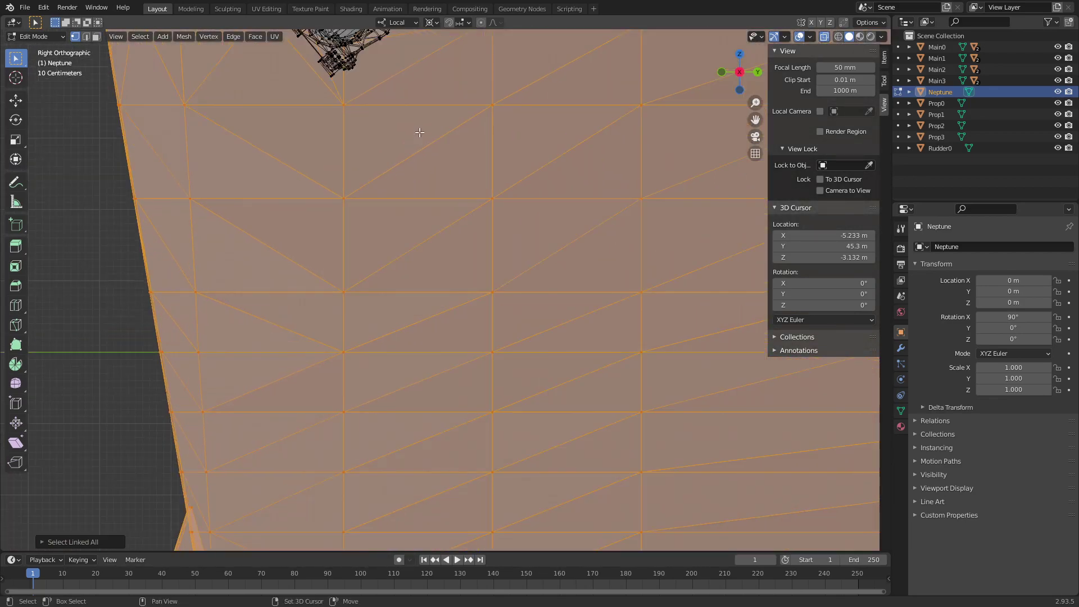
pyautogui.keyDown('shift'); pyautogui.moveTo(431, 193); pyautogui.dragTo(540, 265, button='middle'); pyautogui.keyUp('shift')
pyautogui.scroll(4, 540, 266)
pyautogui.scroll(2, 541, 265)
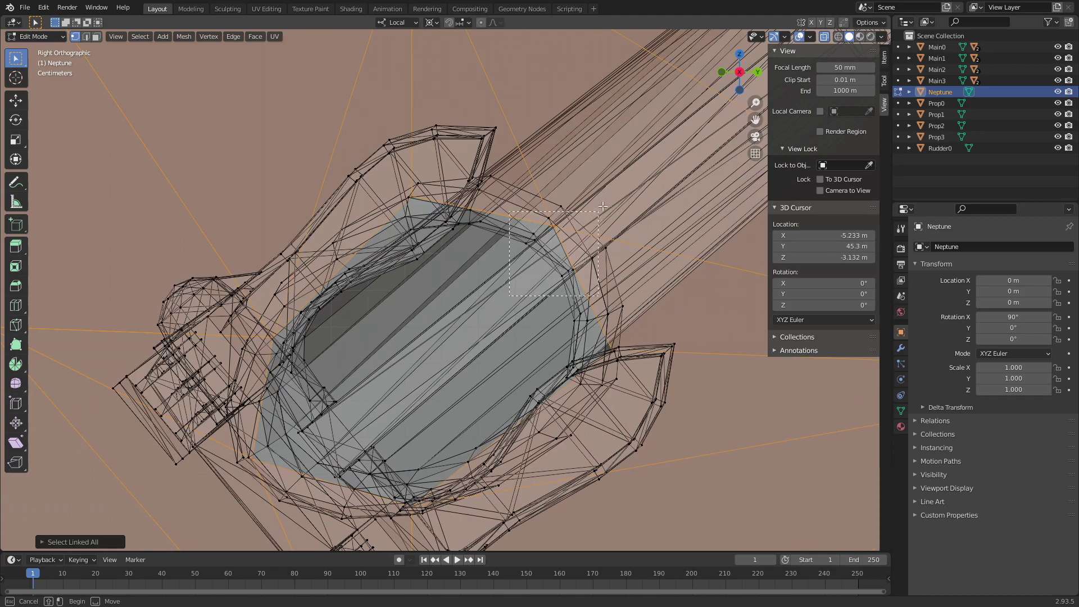
pyautogui.moveTo(603, 206); pyautogui.dragTo(619, 191)
pyautogui.hotkey('ctrl', 'l')
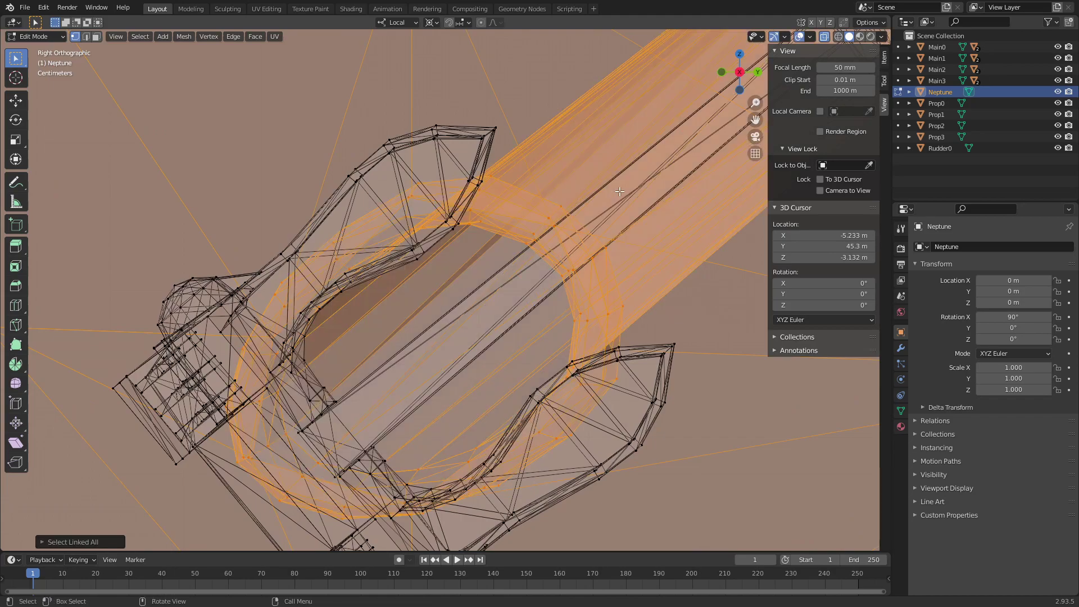
pyautogui.scroll(-2, 619, 192)
pyautogui.scroll(-4, 619, 192)
# Inspect the superstructure and turret deck with X-ray off, then turn X-ray back on
pyautogui.scroll(5, 601, 248)
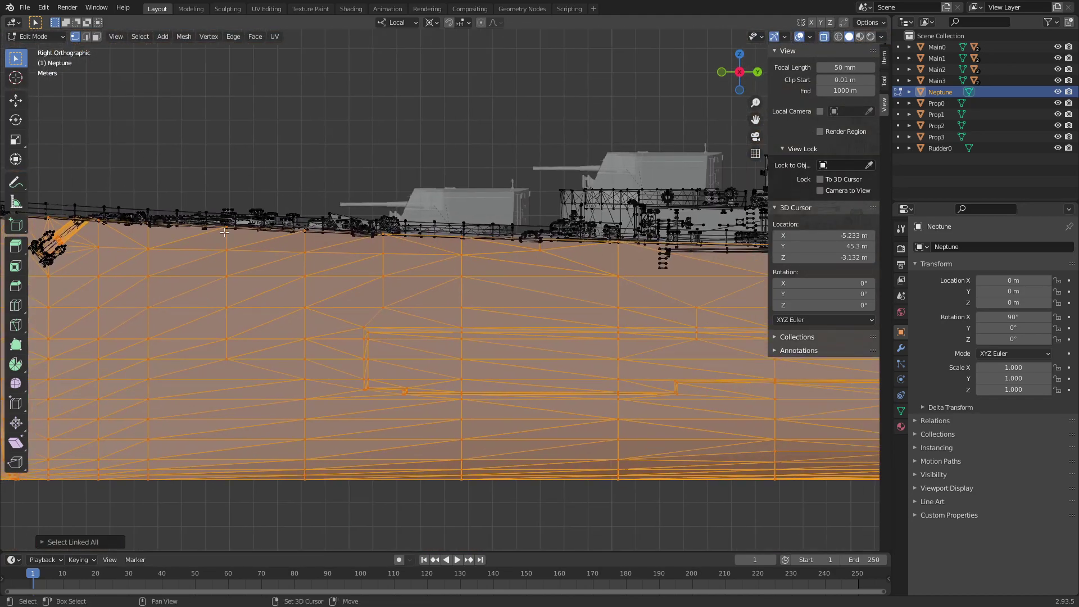
pyautogui.moveTo(601, 249)
pyautogui.keyDown('shift'); pyautogui.mouseDown(button='middle')
pyautogui.moveTo(282, 328)
pyautogui.moveTo(476, 242)
pyautogui.moveTo(468, 260)
pyautogui.mouseUp(button='middle'); pyautogui.keyUp('shift')
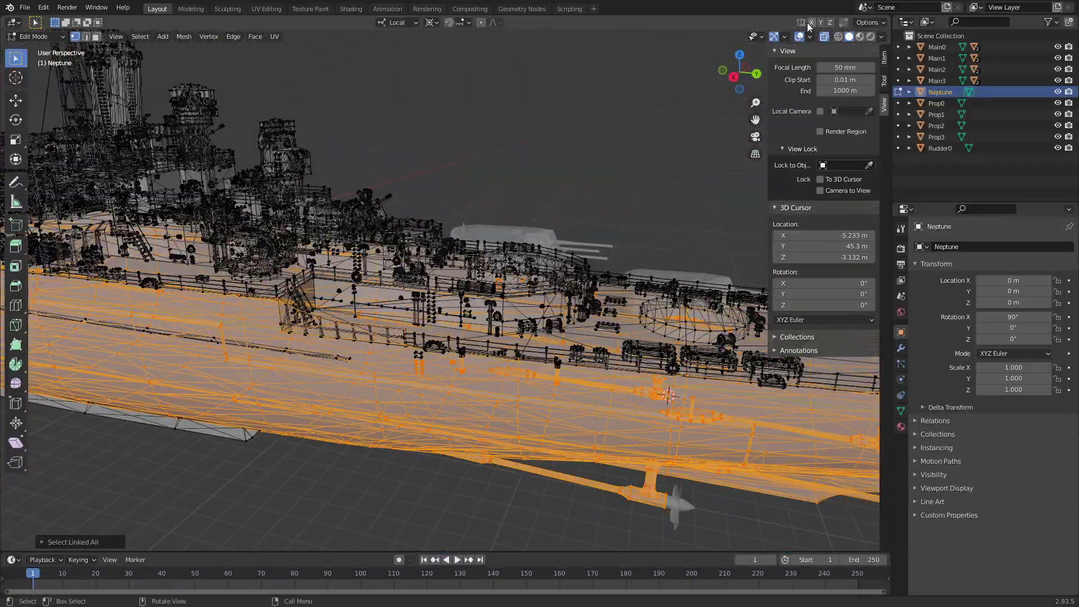
pyautogui.click(821, 39)
pyautogui.scroll(4, 500, 337)
pyautogui.moveTo(494, 315)
pyautogui.mouseDown(button='middle')
pyautogui.moveTo(500, 339)
pyautogui.moveTo(709, 191)
pyautogui.mouseUp(button='middle')
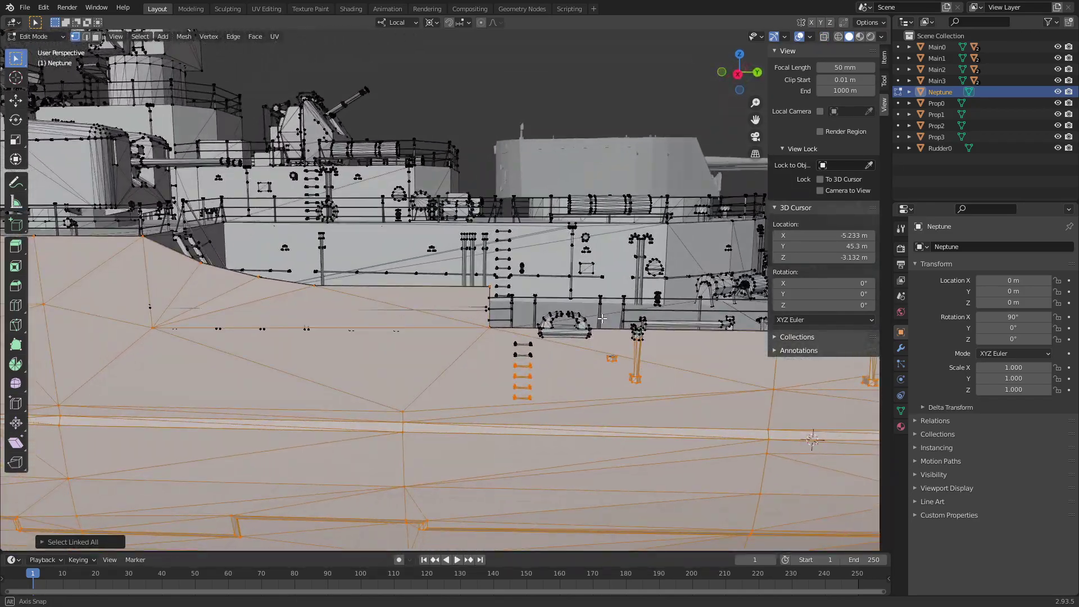
pyautogui.click(738, 74)
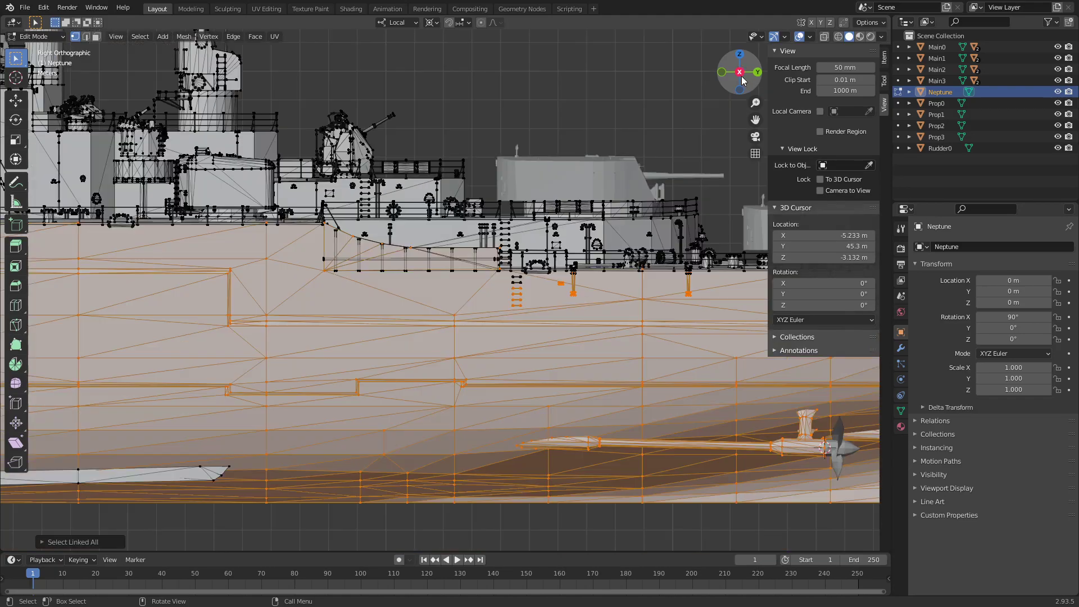
pyautogui.click(824, 36)
pyautogui.scroll(3, 412, 203)
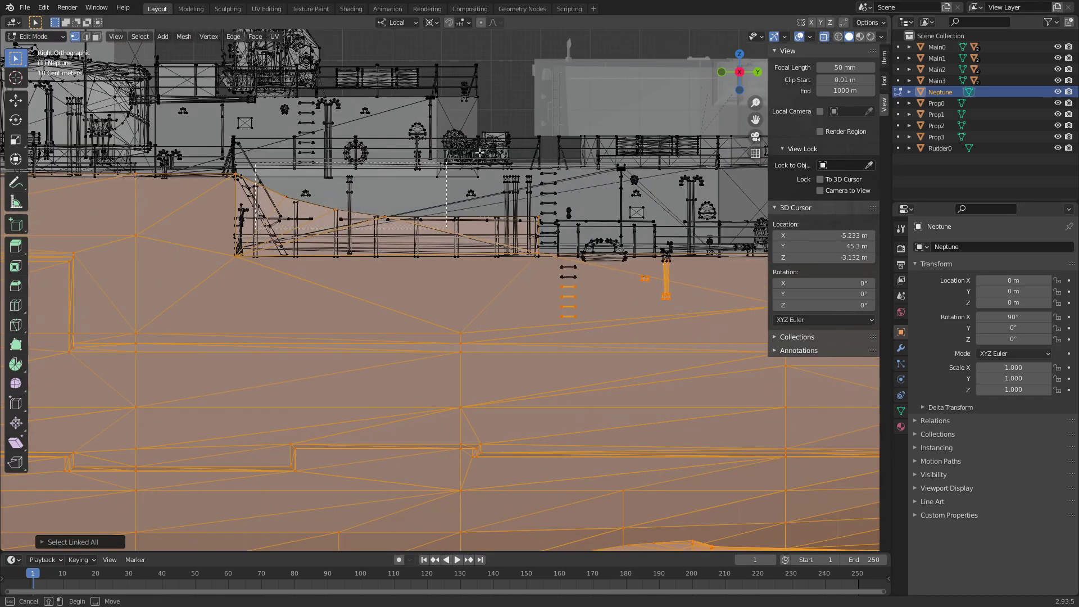
# Deselect faces above the hull line, then view the hull solid with X-ray off
pyautogui.keyDown('ctrl'); pyautogui.moveTo(245, 215); pyautogui.dragTo(583, 130); pyautogui.keyUp('ctrl')
pyautogui.moveTo(541, 176); pyautogui.dragTo(647, 113, button='middle')
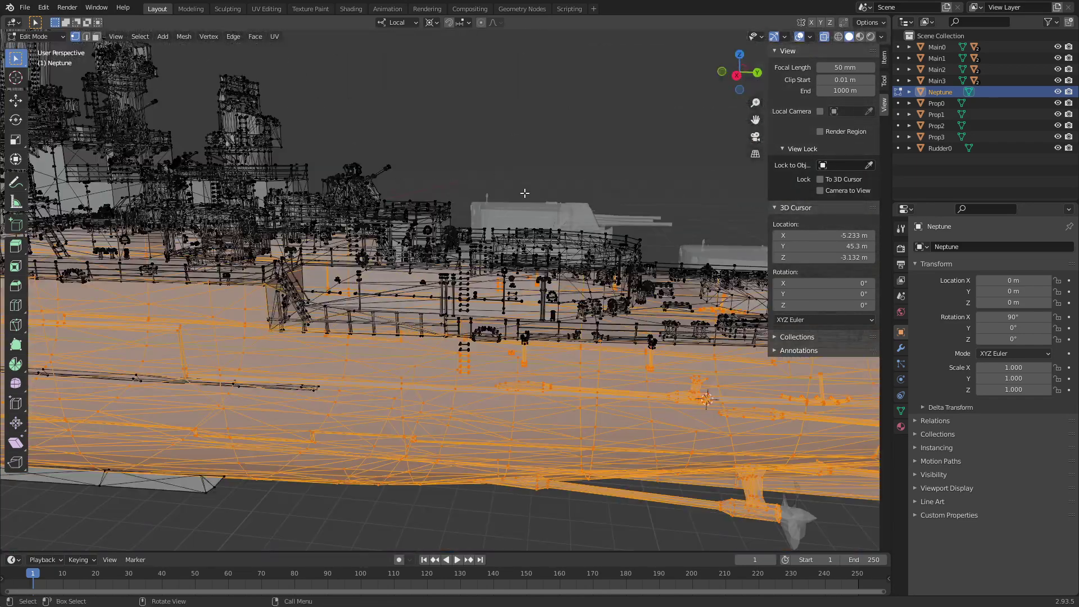
pyautogui.click(824, 38)
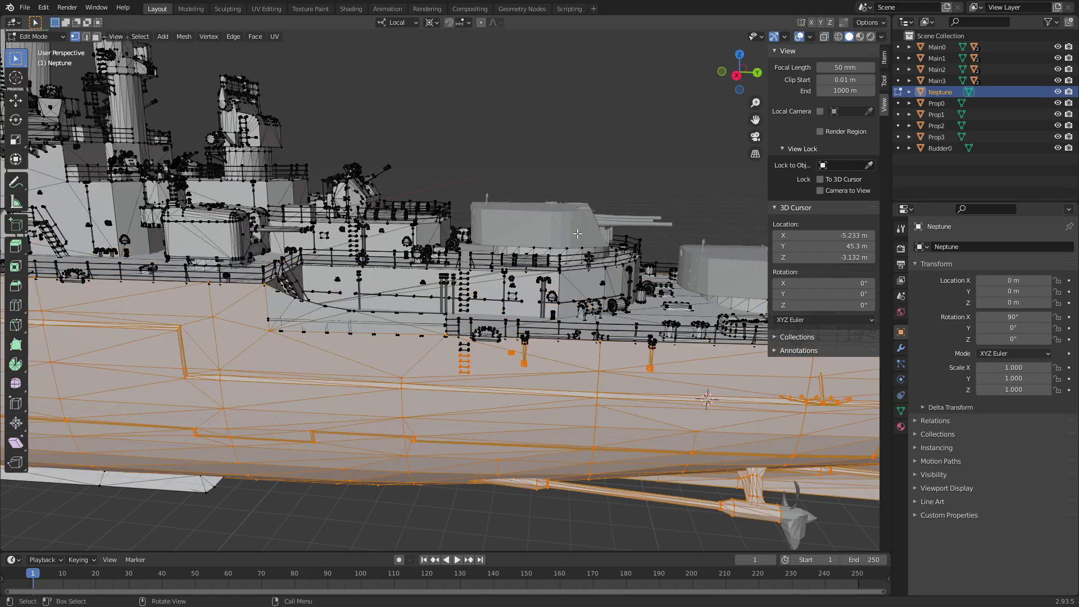
pyautogui.moveTo(562, 252)
pyautogui.mouseDown(button='middle')
pyautogui.moveTo(568, 247)
pyautogui.moveTo(456, 350)
pyautogui.moveTo(474, 353)
pyautogui.moveTo(414, 352)
pyautogui.mouseUp(button='middle')
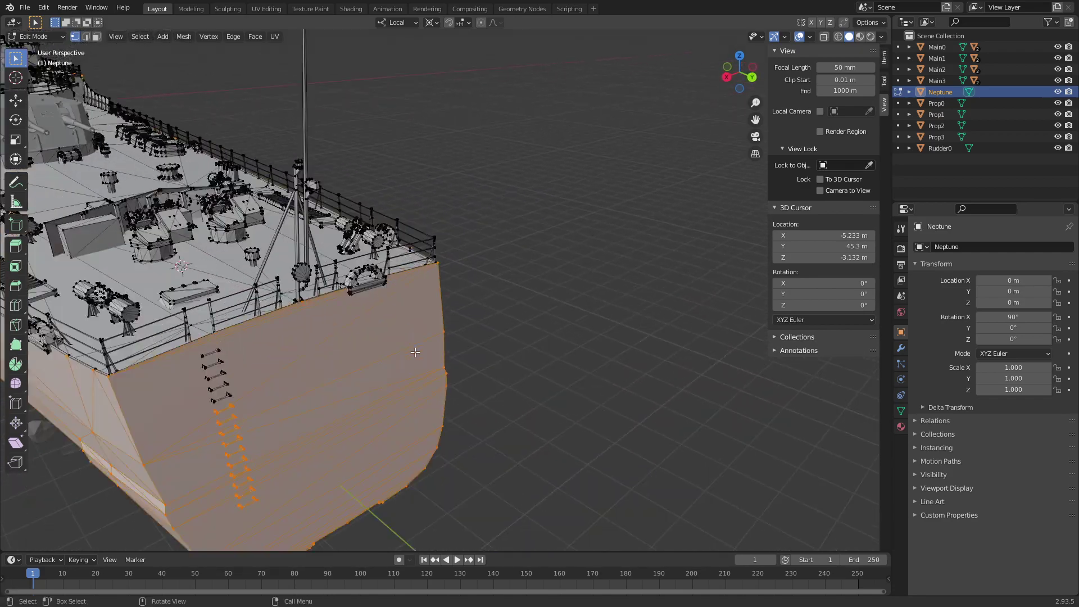
# In X-ray side view, deselect the hull's end-edge faces and add the missing edge and lower faces
pyautogui.click(726, 77)
pyautogui.click(824, 37)
pyautogui.scroll(4, 500, 294)
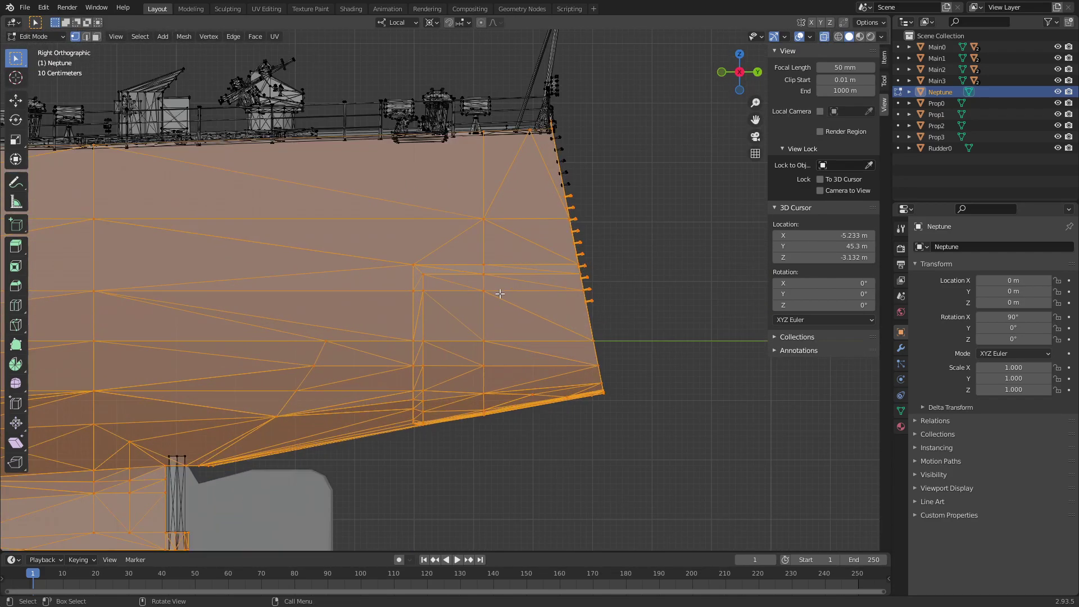
pyautogui.keyDown('ctrl'); pyautogui.moveTo(536, 311); pyautogui.dragTo(640, 160); pyautogui.keyUp('ctrl')
pyautogui.scroll(2, 562, 253)
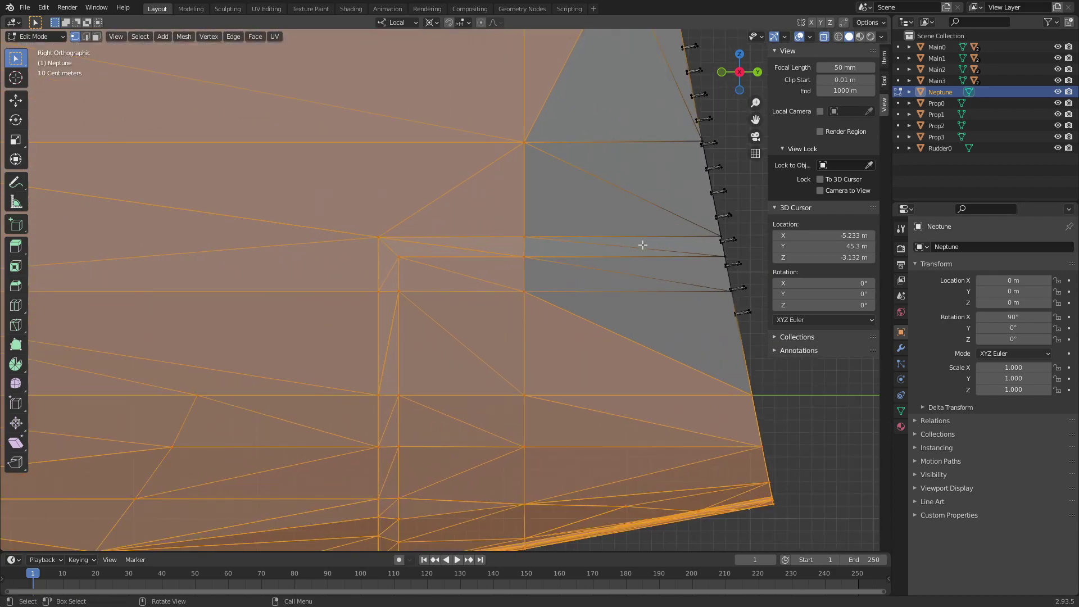
pyautogui.scroll(1, 463, 297)
pyautogui.scroll(3, 462, 297)
pyautogui.keyDown('shift'); pyautogui.moveTo(552, 289); pyautogui.dragTo(553, 289); pyautogui.keyUp('shift')
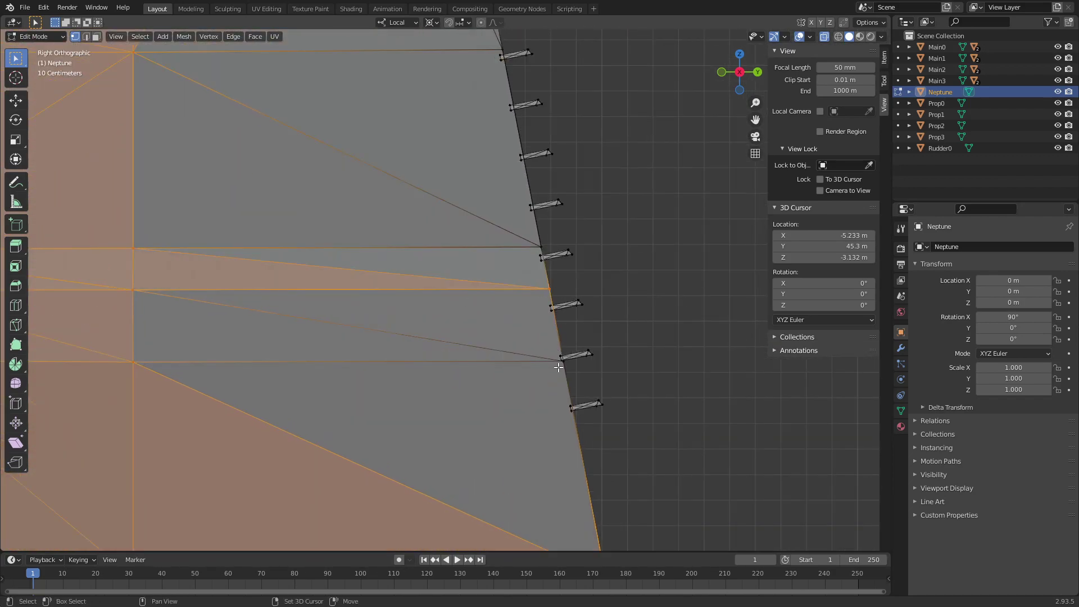
pyautogui.scroll(5, 557, 383)
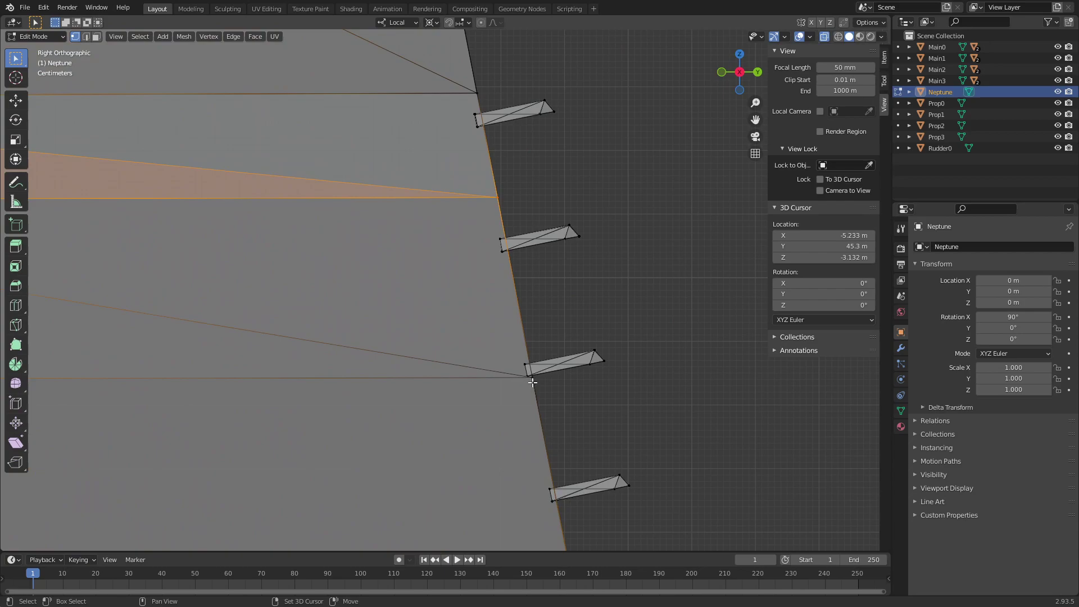
pyautogui.keyDown('shift'); pyautogui.click(532, 383); pyautogui.keyUp('shift')
pyautogui.scroll(-2, 558, 315)
pyautogui.scroll(-2, 534, 369)
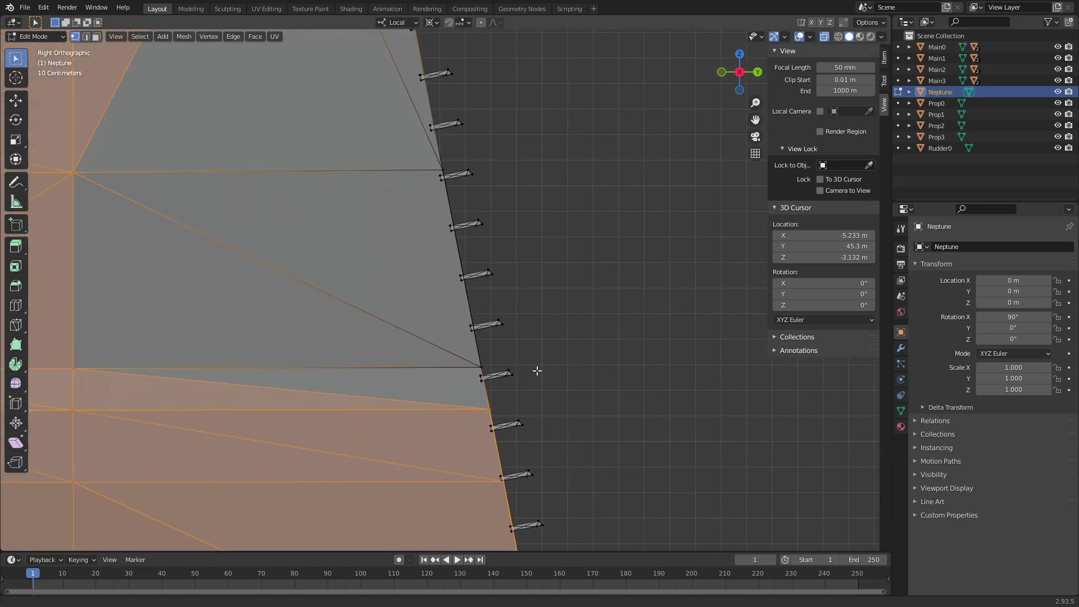
pyautogui.keyDown('shift'); pyautogui.click(478, 371); pyautogui.keyUp('shift')
pyautogui.keyDown('shift'); pyautogui.scroll(2, 525, 361); pyautogui.keyUp('shift')
pyautogui.scroll(1, 504, 262)
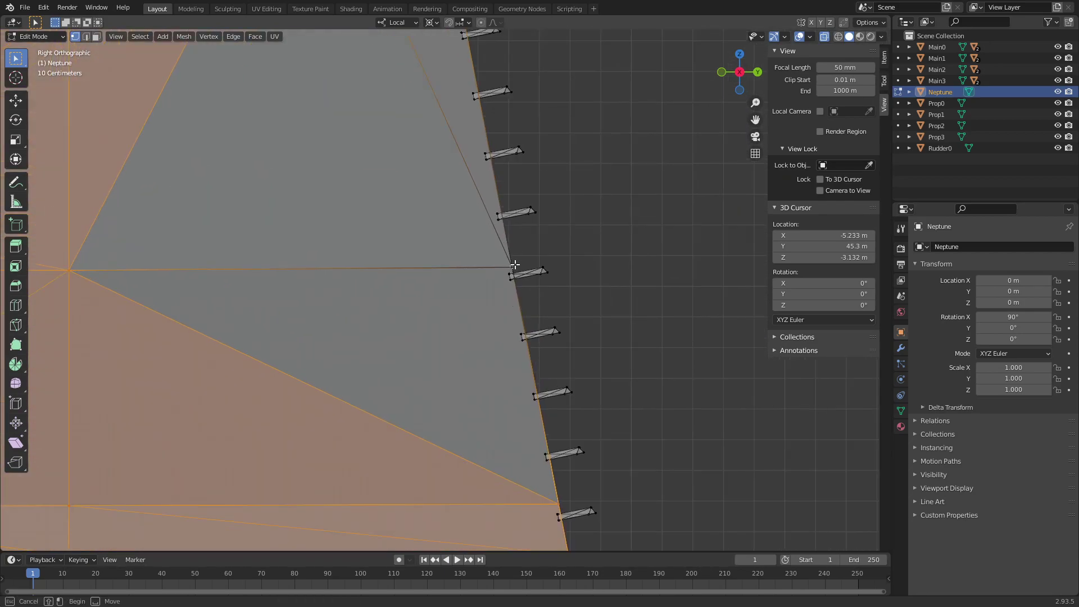
pyautogui.scroll(-2, 514, 264)
# Orbit around the deck and hull end to verify the hull face selection
pyautogui.moveTo(530, 265)
pyautogui.mouseDown(button='middle')
pyautogui.moveTo(549, 243)
pyautogui.moveTo(584, 289)
pyautogui.moveTo(560, 296)
pyautogui.moveTo(727, 159)
pyautogui.mouseUp(button='middle')
pyautogui.click(823, 36)
pyautogui.scroll(2, 514, 252)
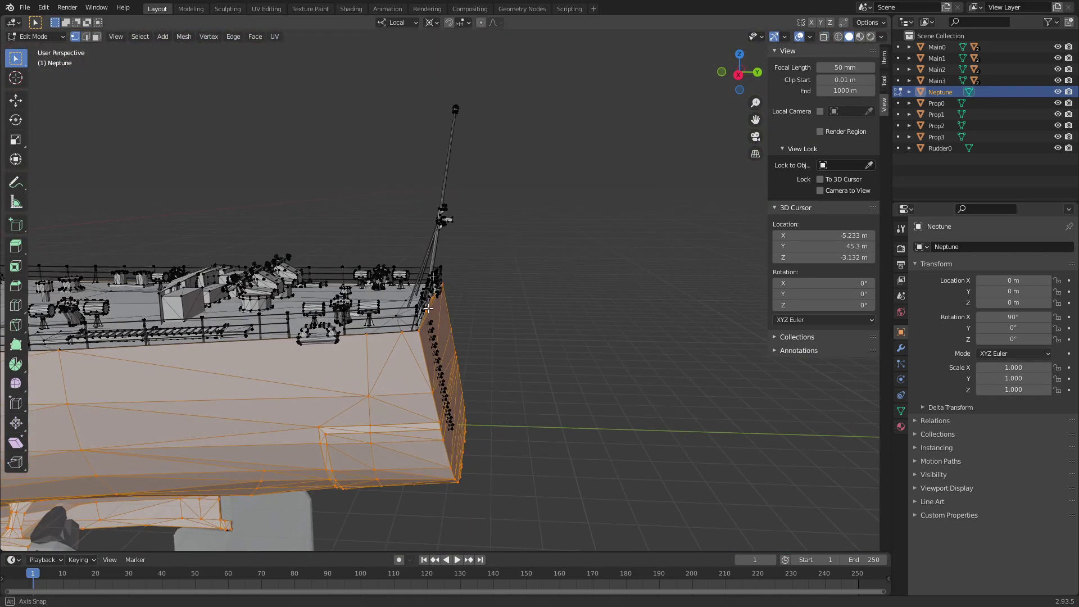
pyautogui.moveTo(514, 253)
pyautogui.mouseDown(button='middle')
pyautogui.moveTo(368, 313)
pyautogui.moveTo(451, 304)
pyautogui.moveTo(375, 368)
pyautogui.moveTo(643, 212)
pyautogui.mouseUp(button='middle')
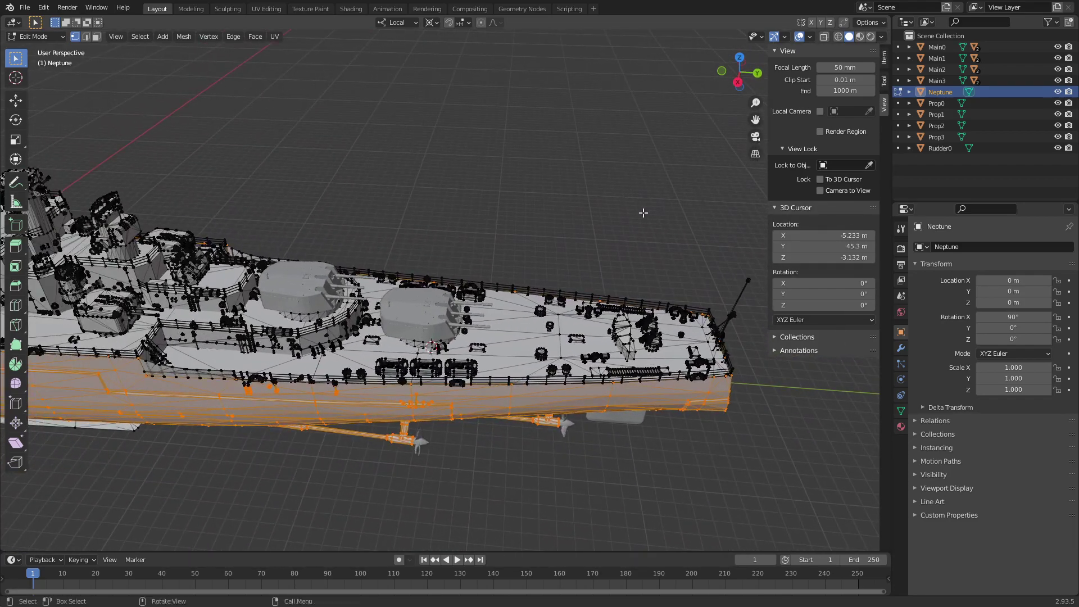
pyautogui.click(738, 82)
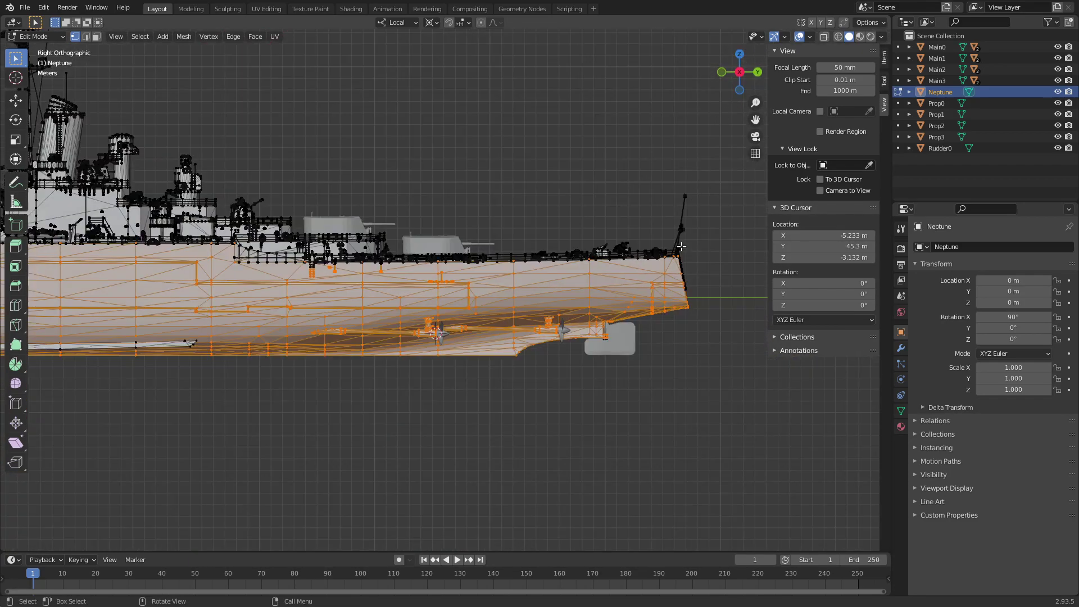
pyautogui.click(822, 38)
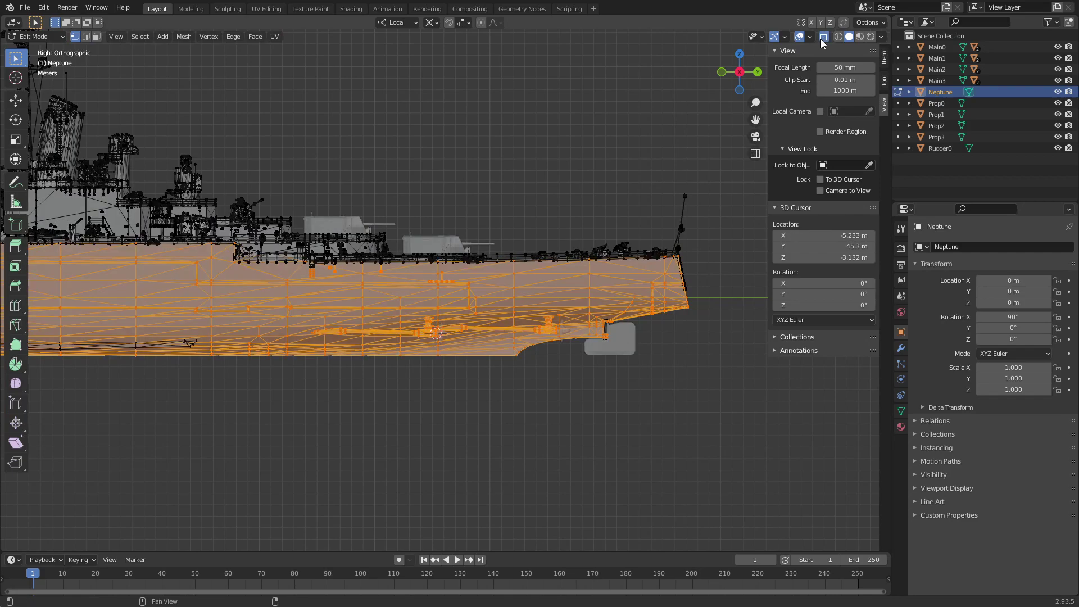
pyautogui.click(821, 43)
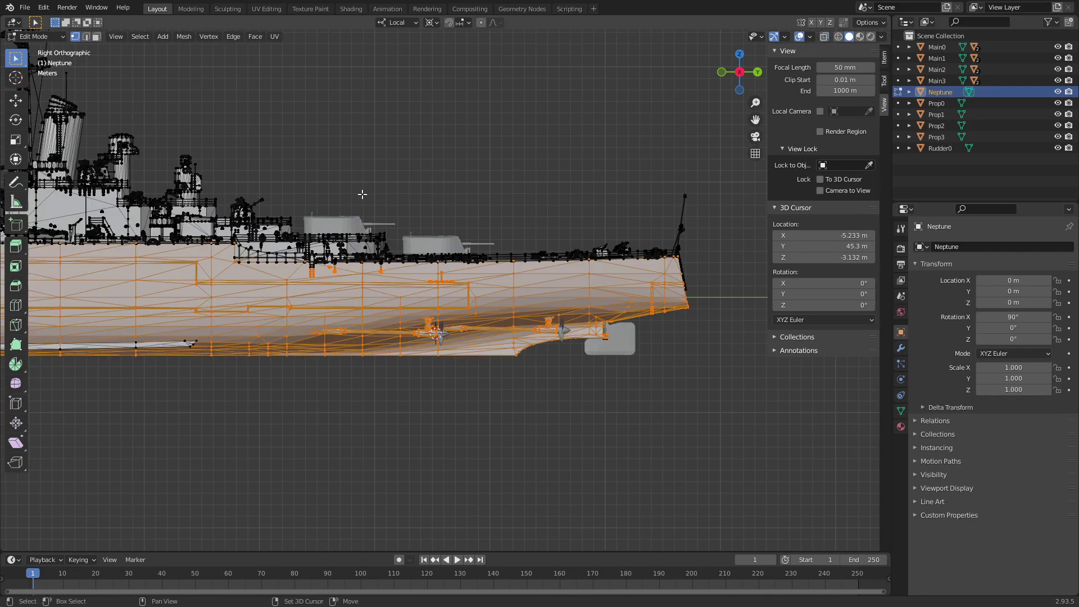
pyautogui.scroll(3, 362, 193)
pyautogui.moveTo(362, 192)
pyautogui.mouseDown(button='middle')
pyautogui.moveTo(460, 256)
pyautogui.moveTo(342, 239)
pyautogui.mouseUp(button='middle')
pyautogui.scroll(2, 460, 257)
pyautogui.scroll(2, 342, 239)
pyautogui.moveTo(539, 264)
pyautogui.mouseDown(button='middle')
pyautogui.moveTo(512, 301)
pyautogui.moveTo(539, 222)
pyautogui.moveTo(401, 306)
pyautogui.moveTo(441, 292)
pyautogui.moveTo(440, 282)
pyautogui.moveTo(462, 294)
pyautogui.moveTo(556, 296)
pyautogui.moveTo(468, 292)
pyautogui.mouseUp(button='middle')
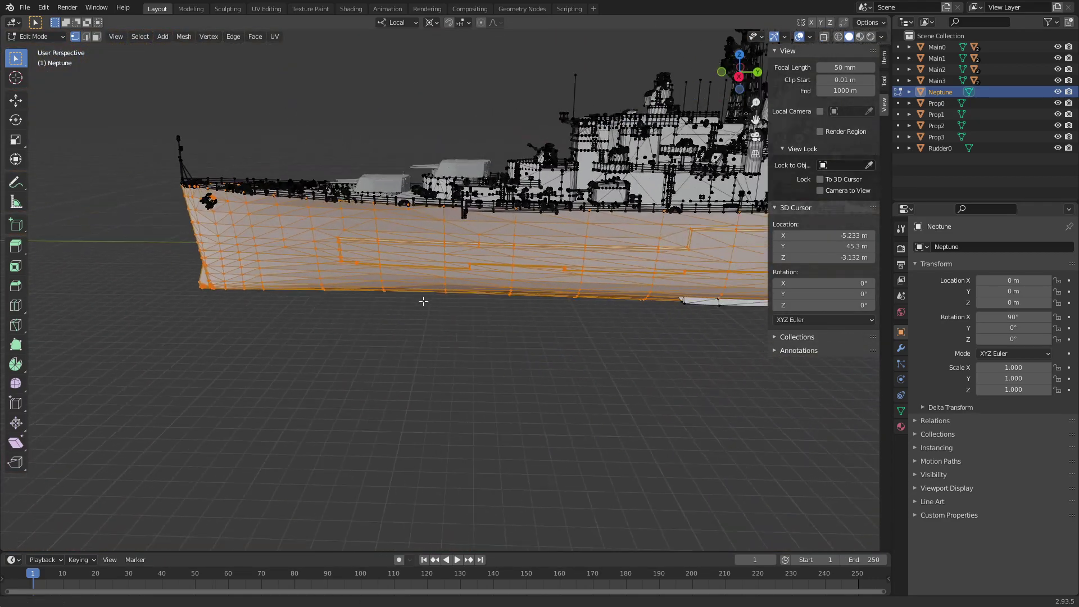
# Separate the selected faces into a new object and rename Neptune.001 to Hull1
pyautogui.press('p')
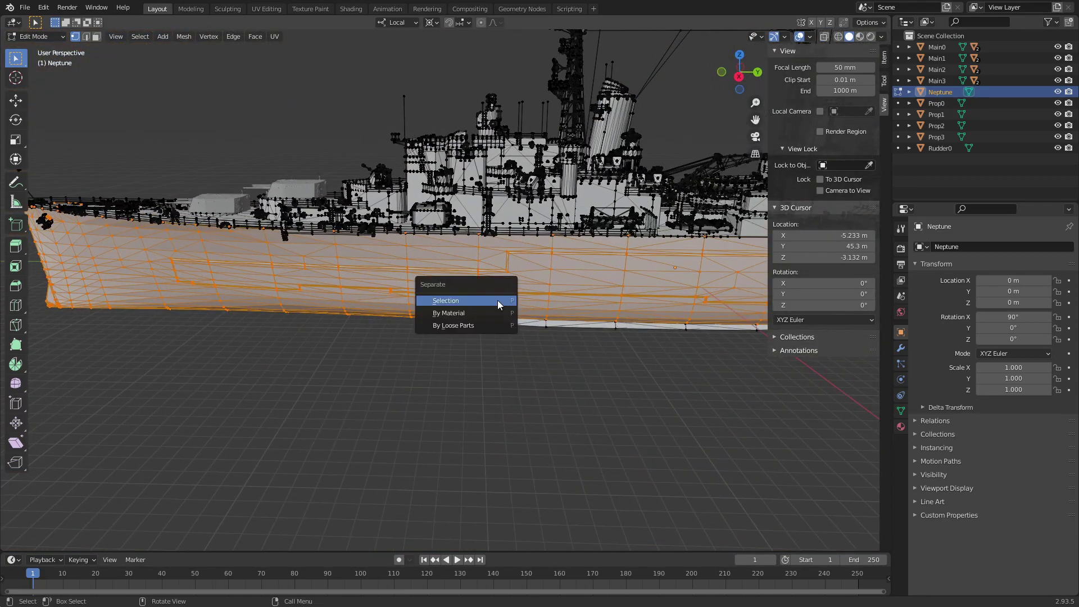
pyautogui.click(499, 299)
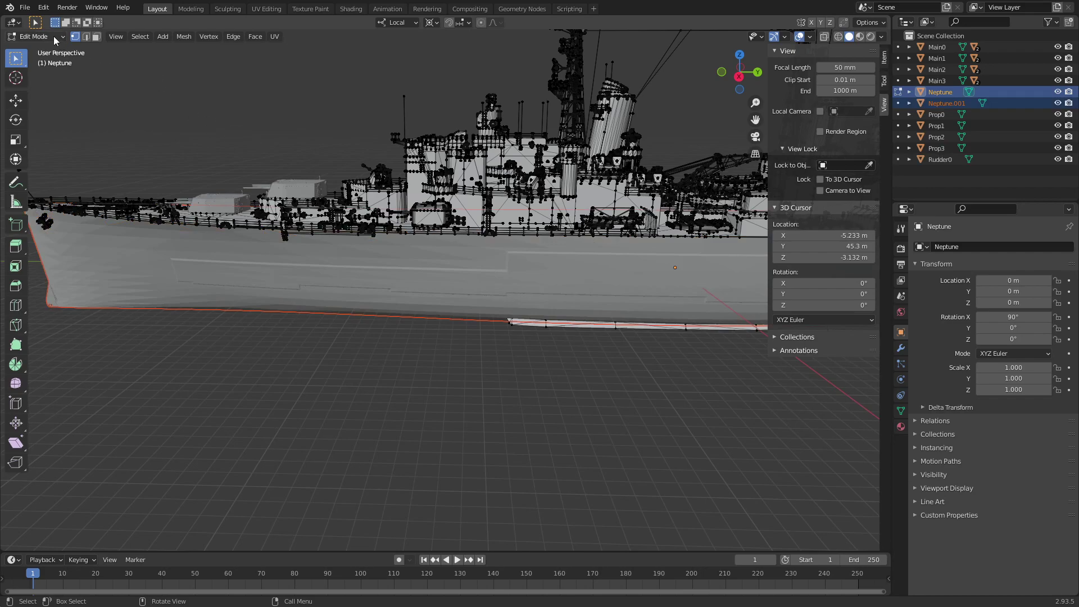
pyautogui.click(53, 36)
pyautogui.click(946, 105)
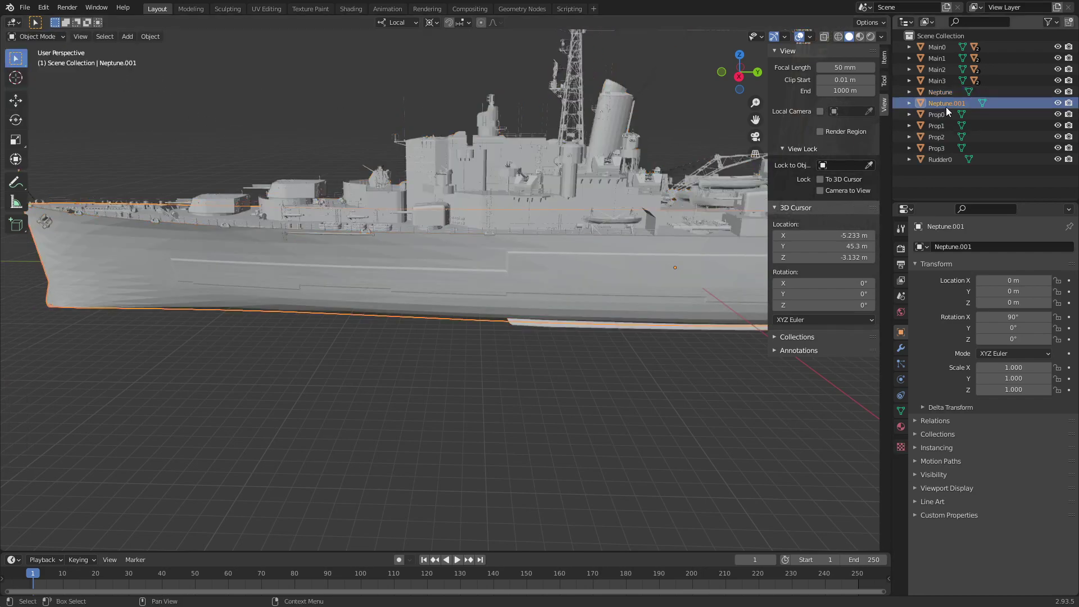
pyautogui.click(985, 246)
pyautogui.write('Hull')
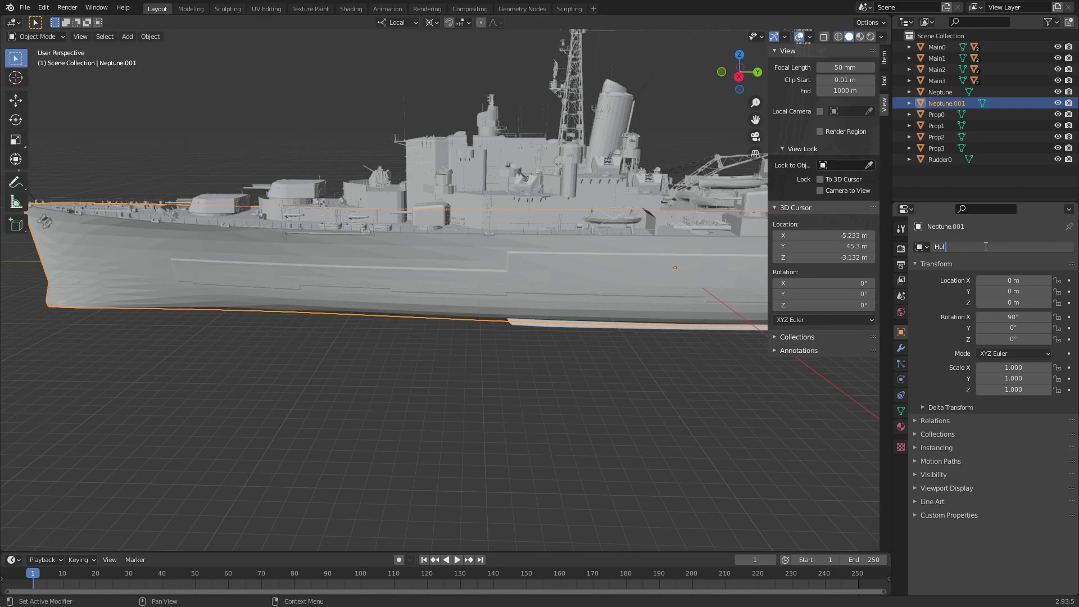
pyautogui.write('1')
pyautogui.press('Return')
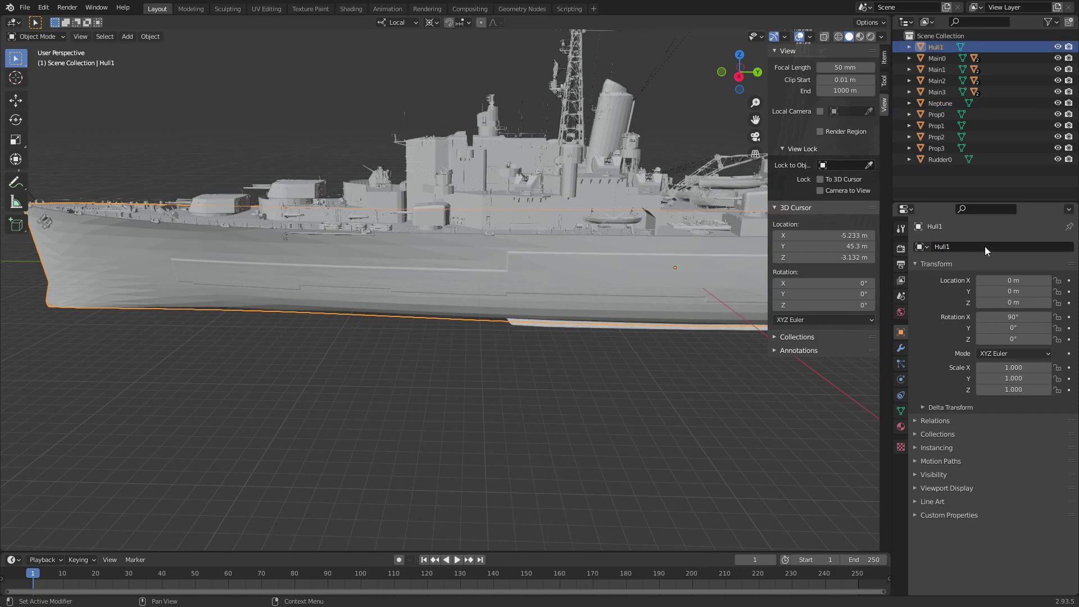
pyautogui.click(37, 35)
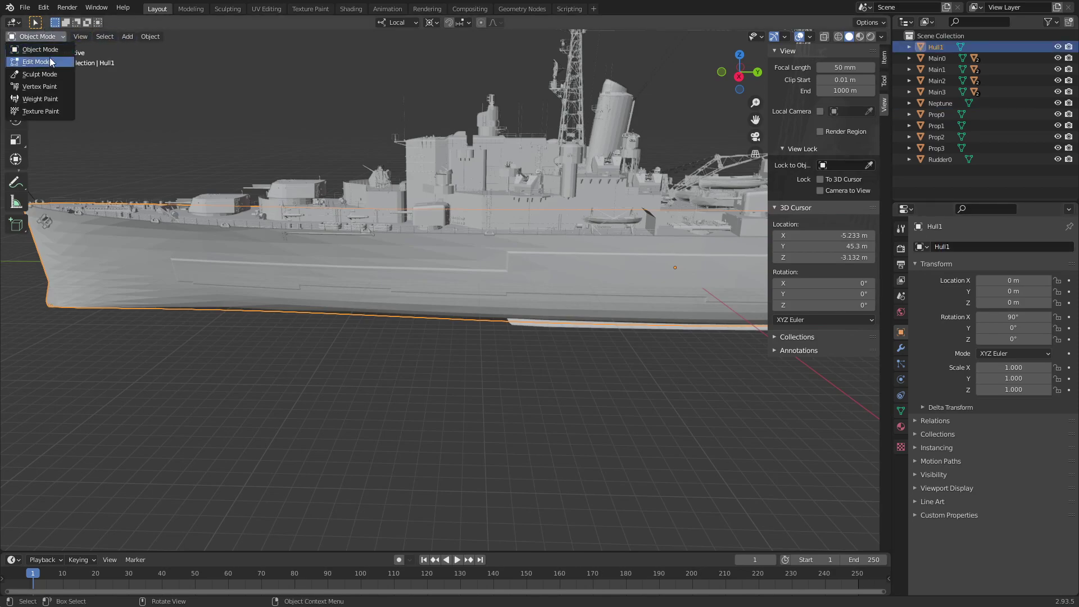
# Box-select Hull1's left portion in X-ray side view and separate it into a new object
pyautogui.click(34, 60)
pyautogui.press('KP_3')
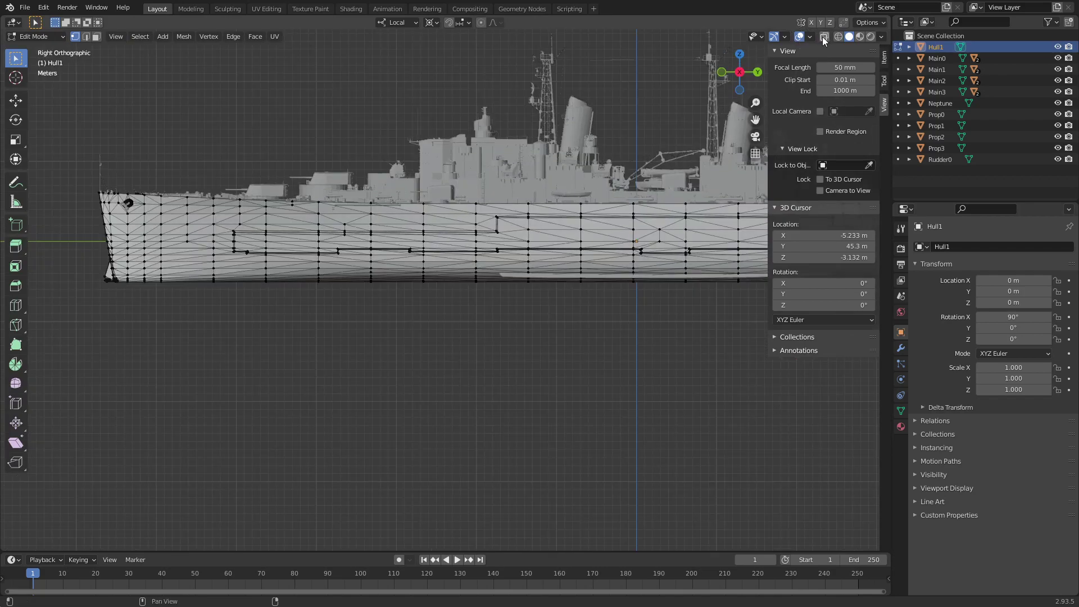
pyautogui.click(824, 37)
pyautogui.moveTo(71, 319); pyautogui.dragTo(477, 113)
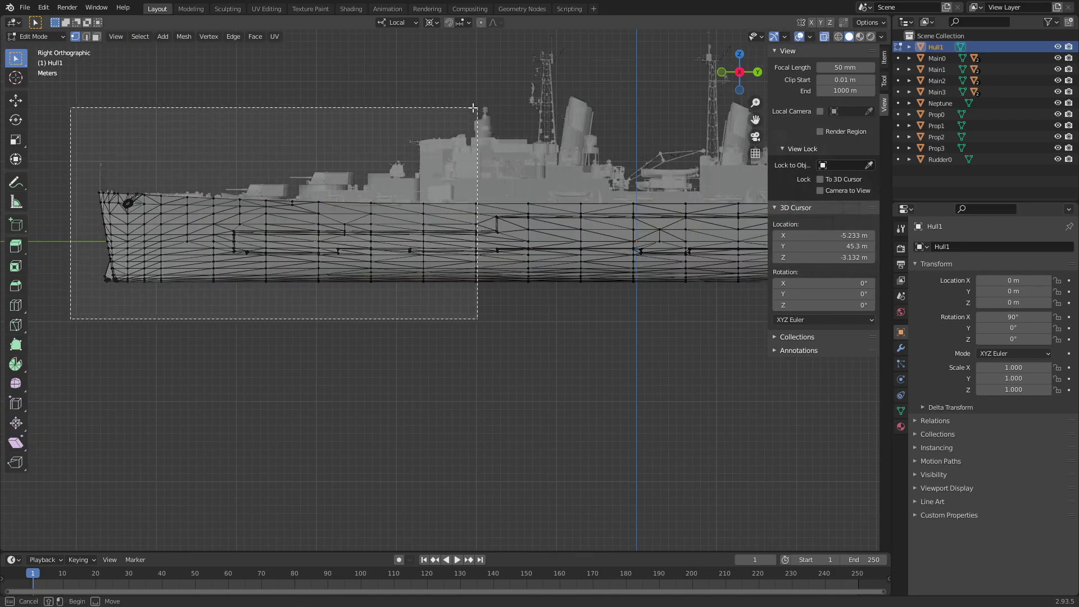
pyautogui.scroll(2, 477, 112)
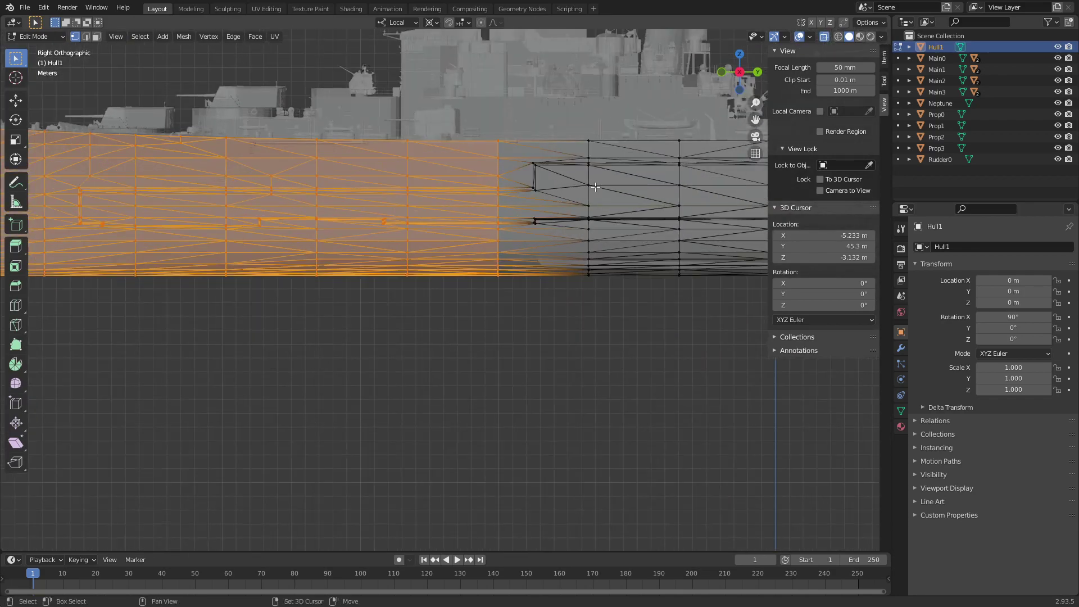
pyautogui.keyDown('shift'); pyautogui.moveTo(394, 213); pyautogui.dragTo(281, 236, button='middle'); pyautogui.keyUp('shift')
pyautogui.scroll(-4, 392, 210)
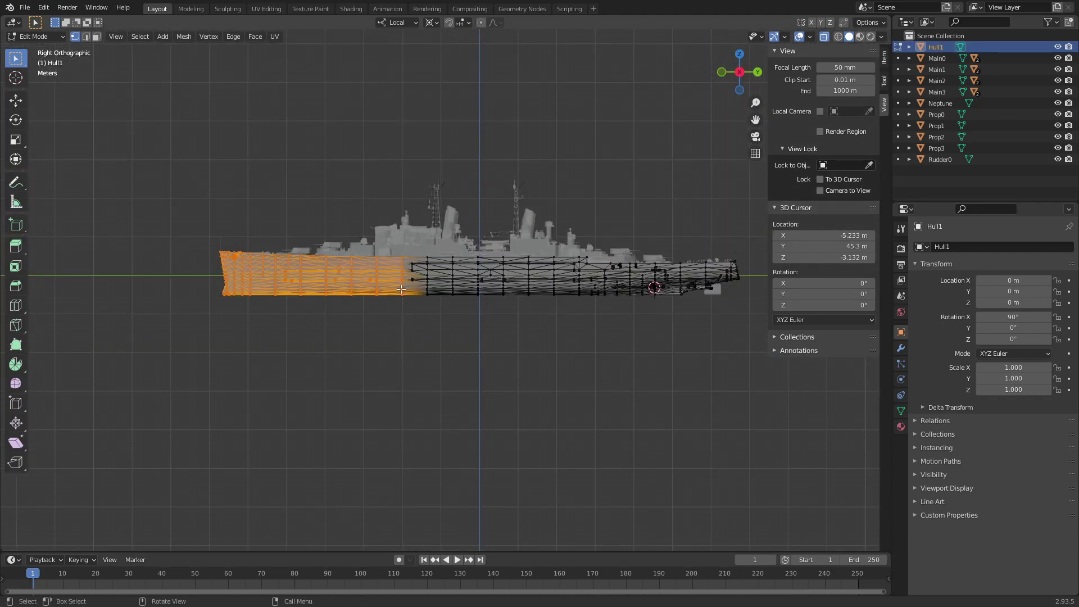
pyautogui.scroll(3, 444, 248)
pyautogui.scroll(2, 444, 248)
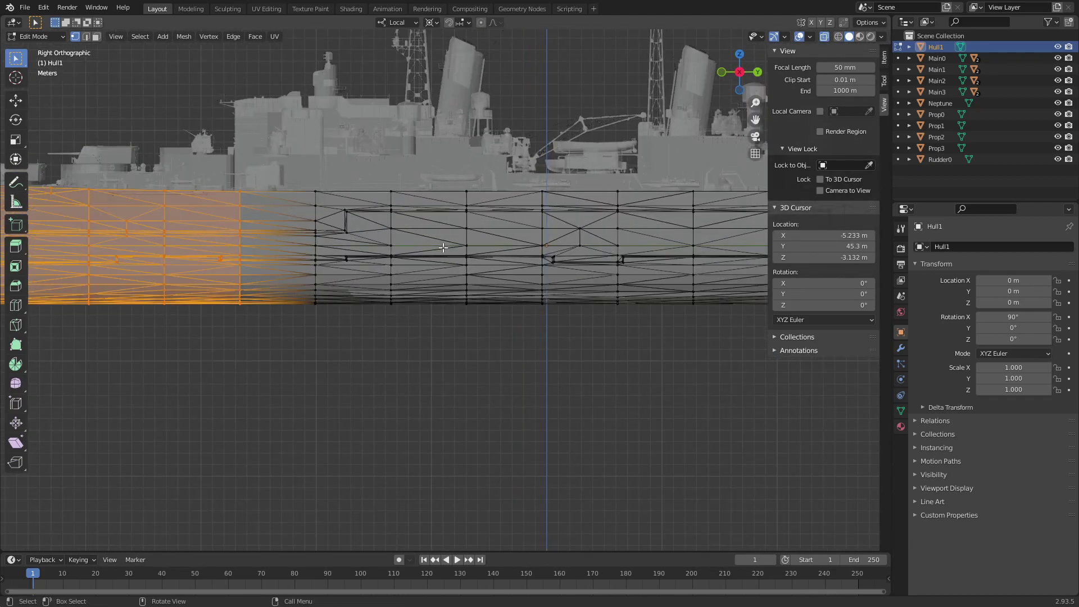
pyautogui.press('p')
pyautogui.click(443, 247)
# Select the midship hull section around the mounts and separate it as another object
pyautogui.scroll(-5, 443, 248)
pyautogui.keyDown('shift'); pyautogui.moveTo(494, 253); pyautogui.dragTo(277, 313, button='middle'); pyautogui.keyUp('shift')
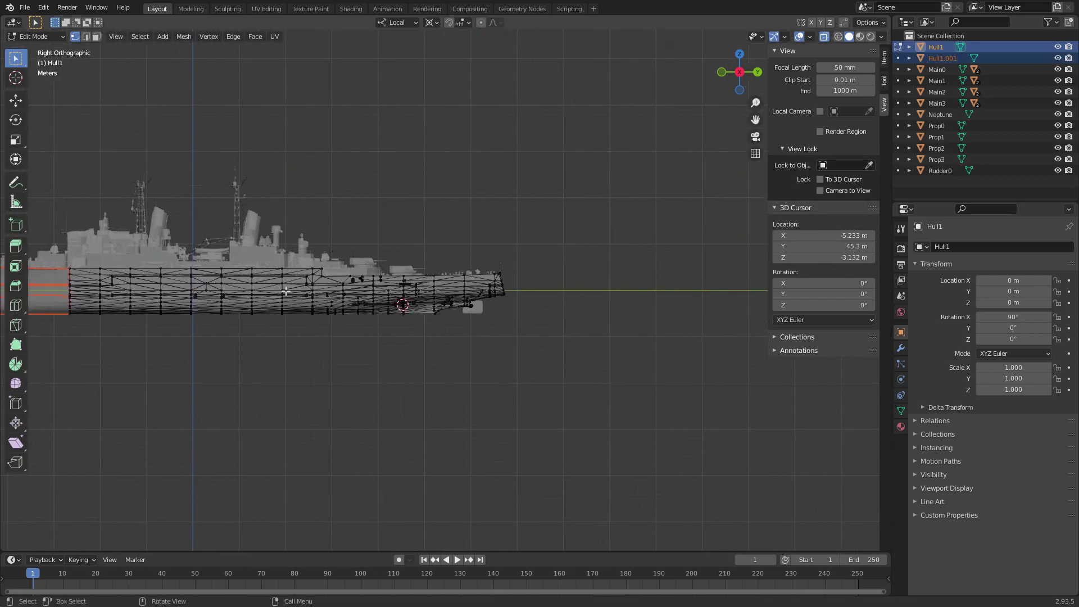
pyautogui.scroll(1, 265, 316)
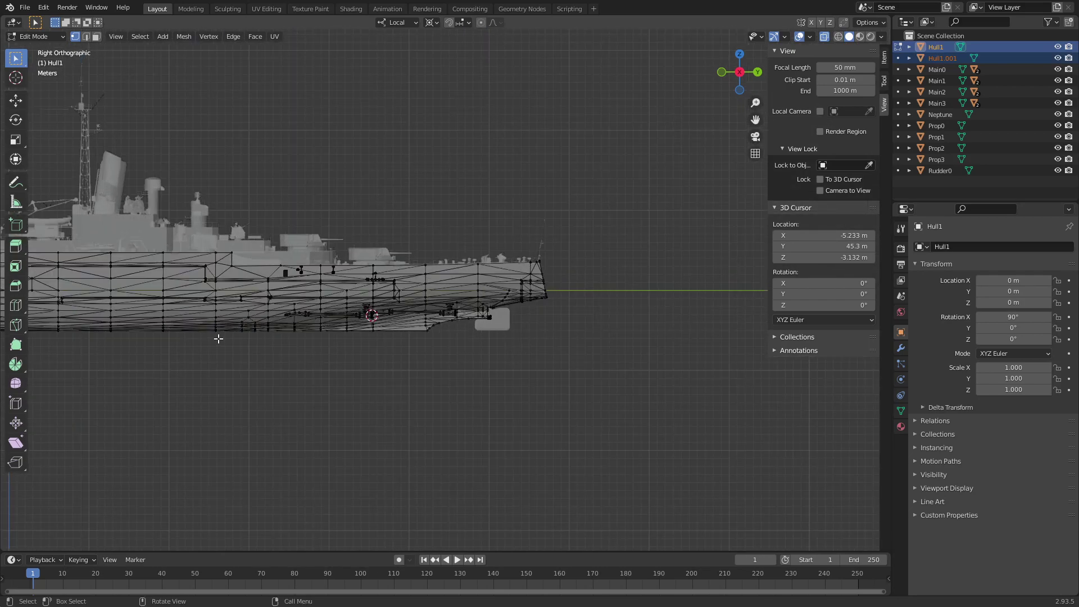
pyautogui.scroll(1, 218, 342)
pyautogui.scroll(1, 215, 345)
pyautogui.scroll(1, 281, 348)
pyautogui.scroll(1, 360, 319)
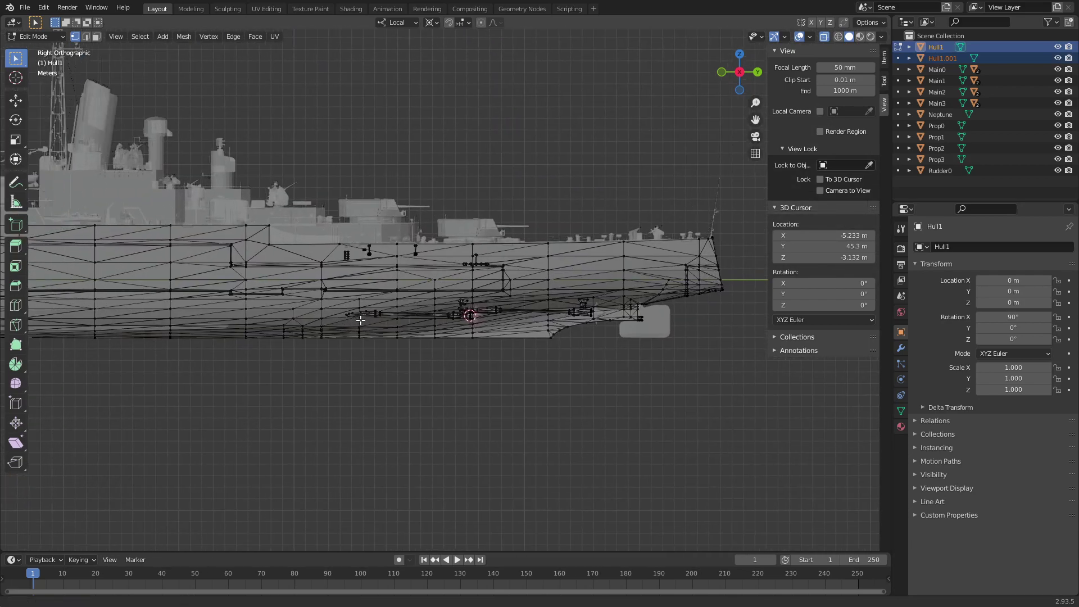
pyautogui.keyDown('shift'); pyautogui.moveTo(360, 320); pyautogui.dragTo(412, 305, button='middle'); pyautogui.keyUp('shift')
pyautogui.moveTo(299, 334); pyautogui.dragTo(640, 169)
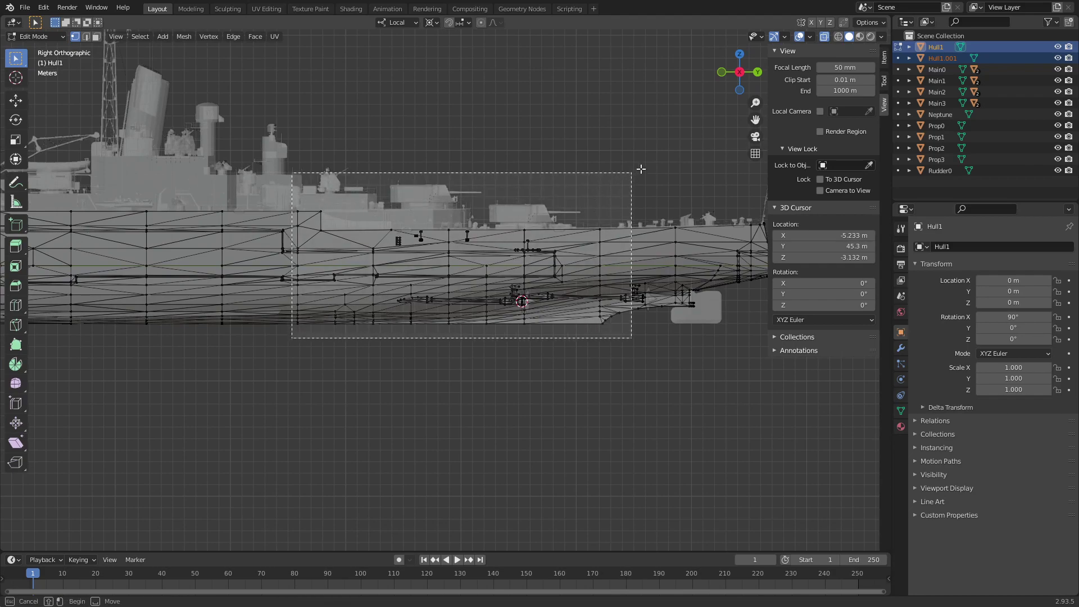
pyautogui.scroll(-1, 686, 163)
pyautogui.moveTo(511, 346); pyautogui.dragTo(704, 211)
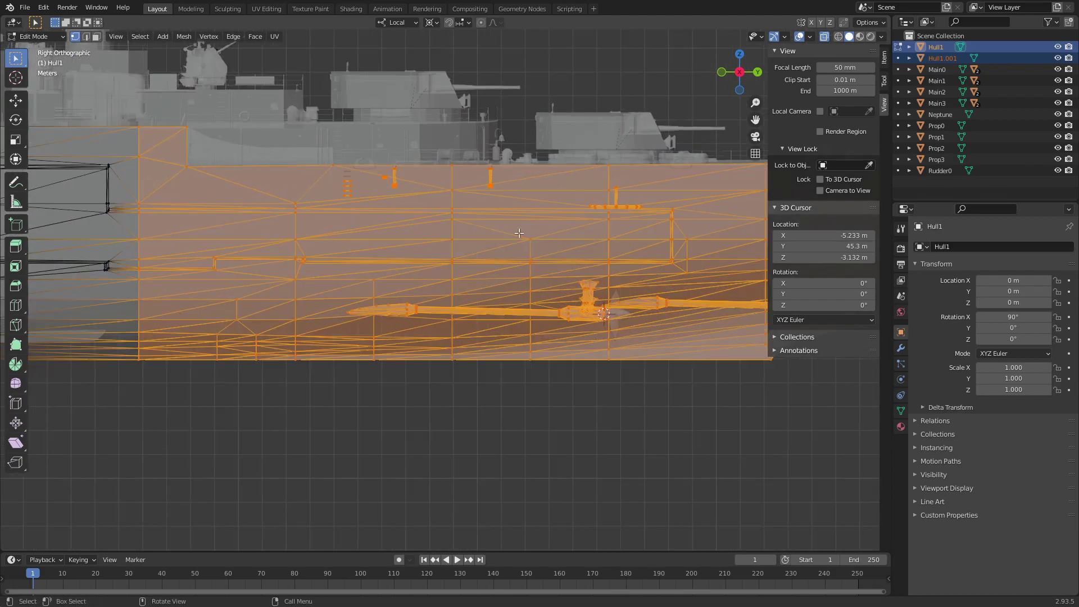
pyautogui.moveTo(493, 219); pyautogui.dragTo(496, 217, button='middle')
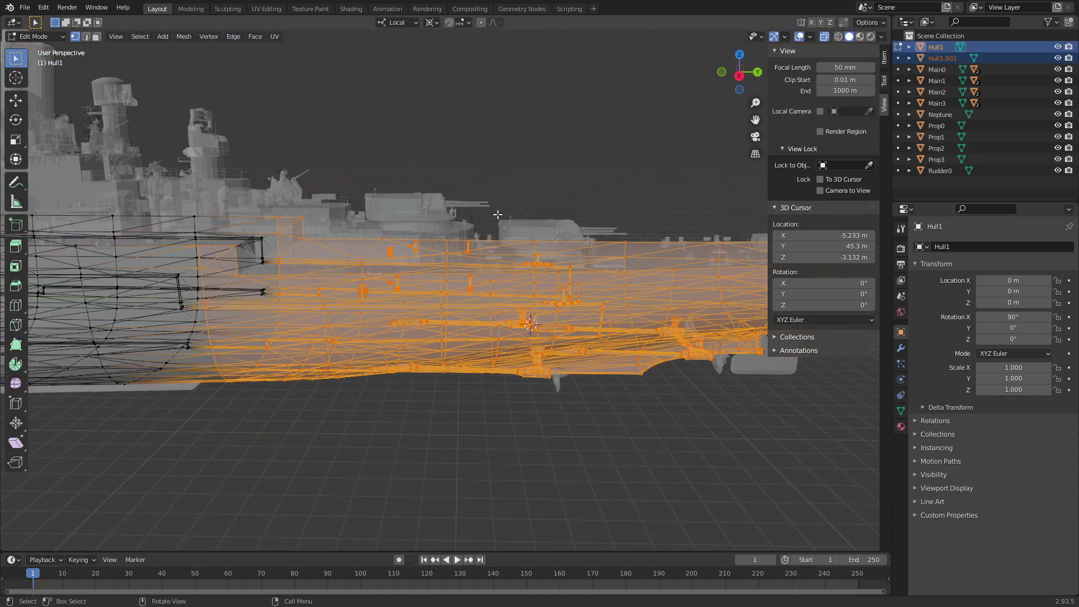
pyautogui.press('p')
pyautogui.click(497, 214)
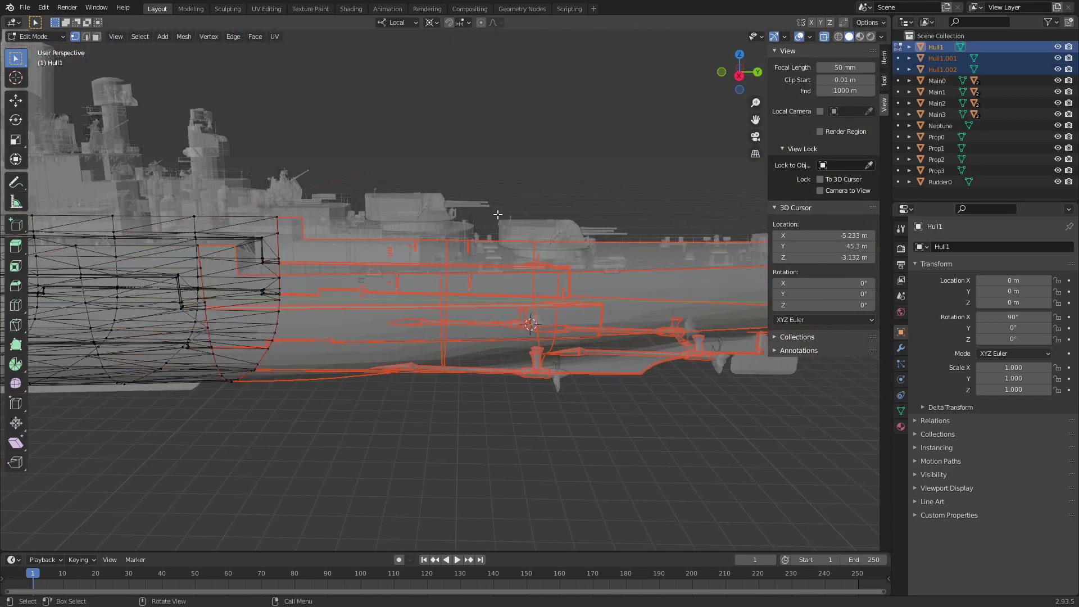
# In Object Mode, rename Hull1.001 to Hull0 and start renaming Hull1.002 to Hull2
pyautogui.click(738, 75)
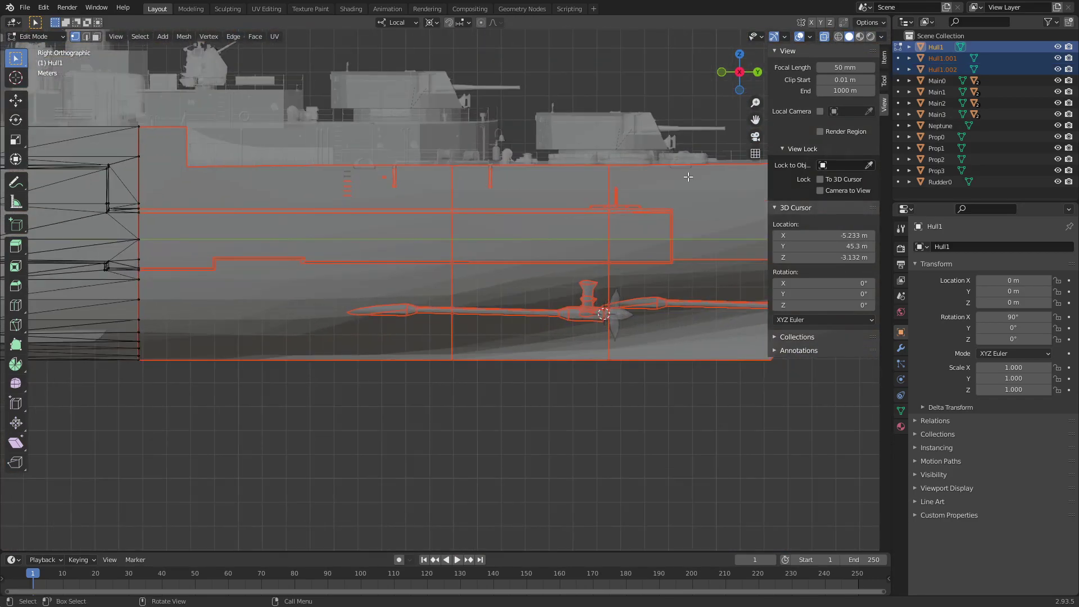
pyautogui.scroll(-8, 351, 196)
pyautogui.scroll(4, 487, 170)
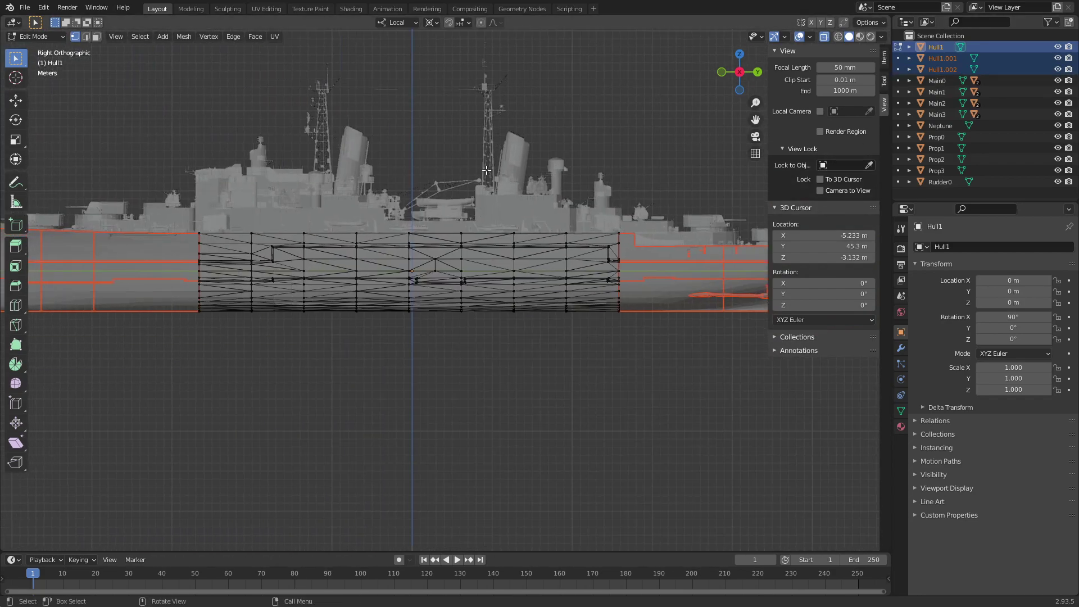
pyautogui.click(42, 37)
pyautogui.scroll(-3, 113, 191)
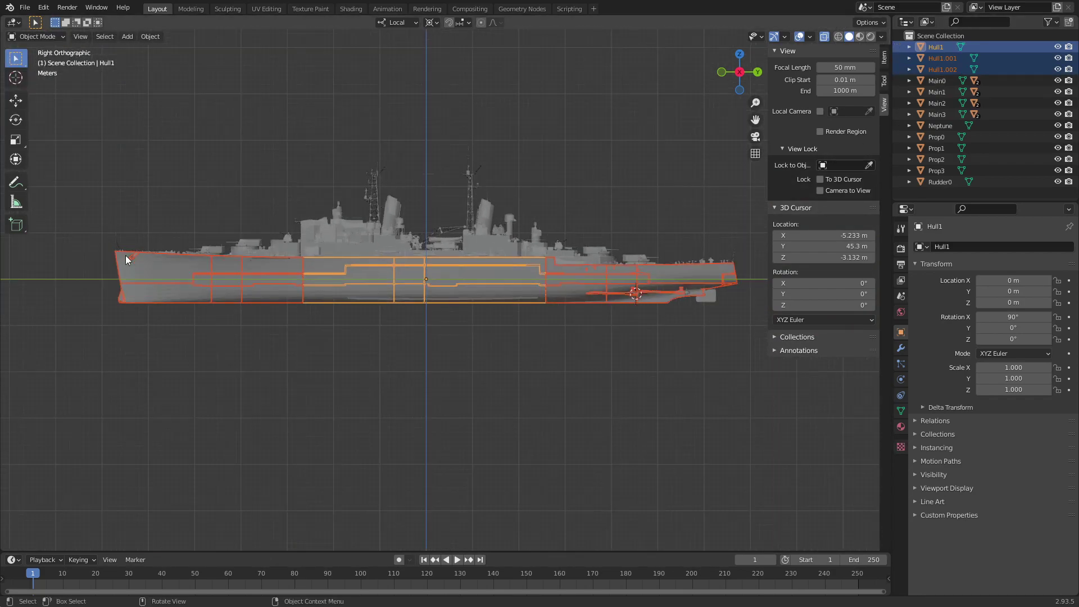
pyautogui.click(164, 281)
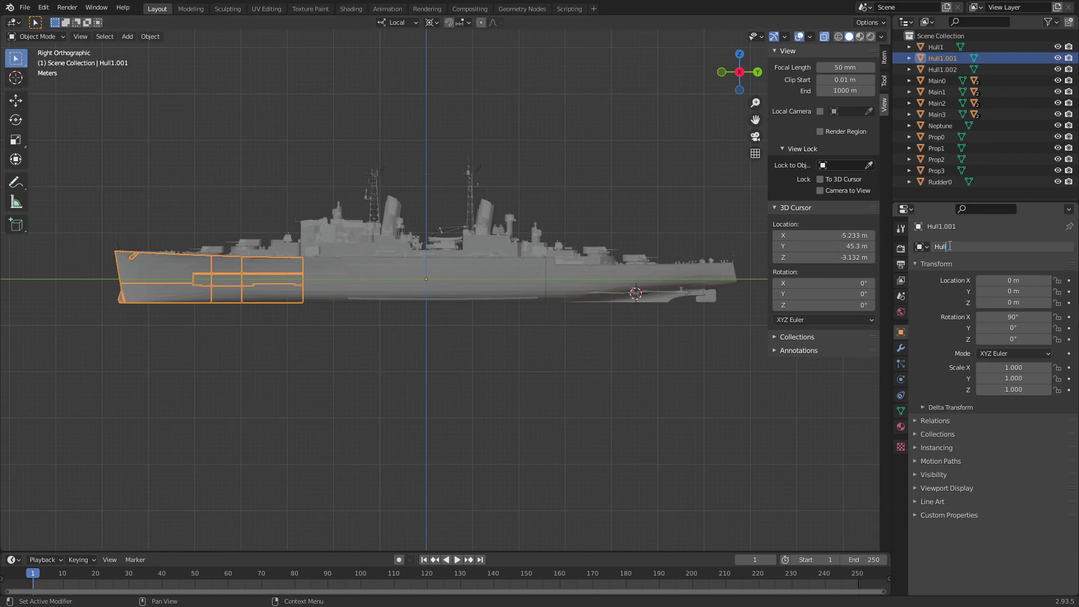
pyautogui.write('0')
pyautogui.press('Return')
pyautogui.click(949, 69)
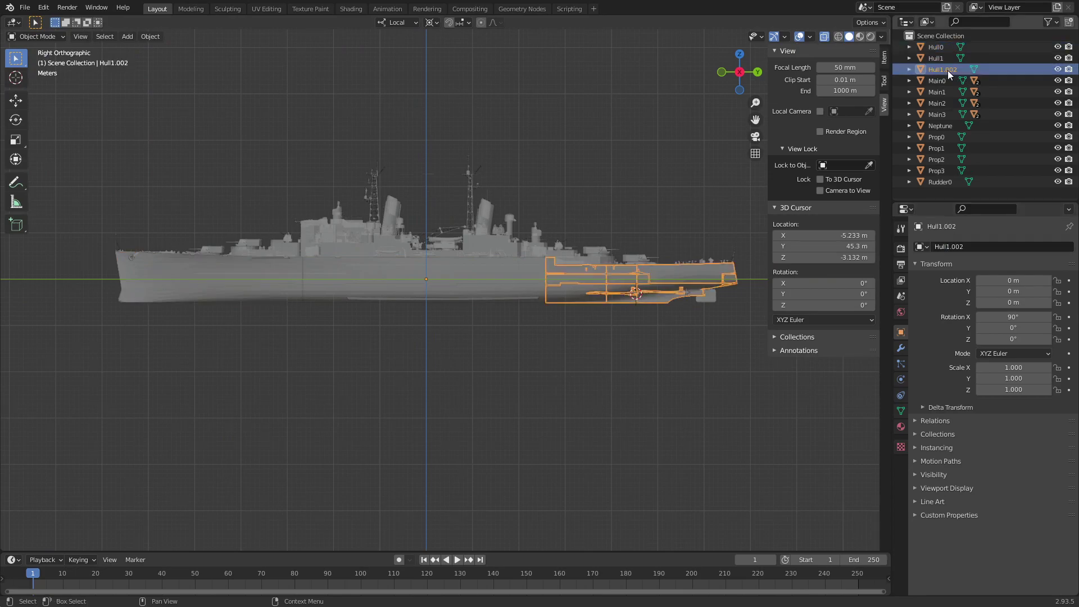
pyautogui.click(975, 247)
pyautogui.press('BackSpace')
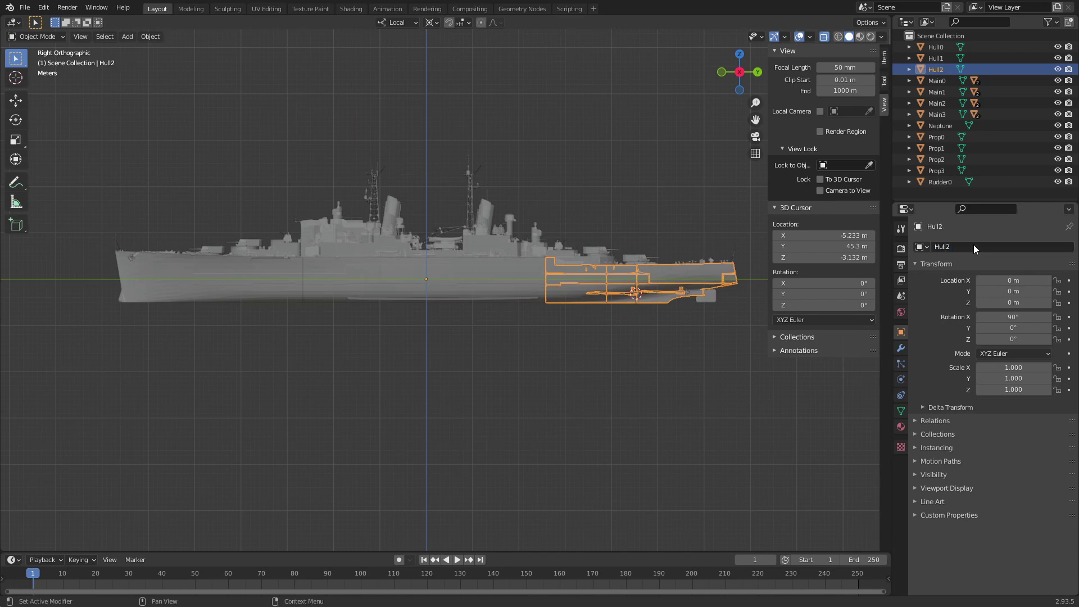
# Put Hull2 in Edit Mode and select the ladder and post details along its side
pyautogui.click(34, 36)
pyautogui.click(33, 59)
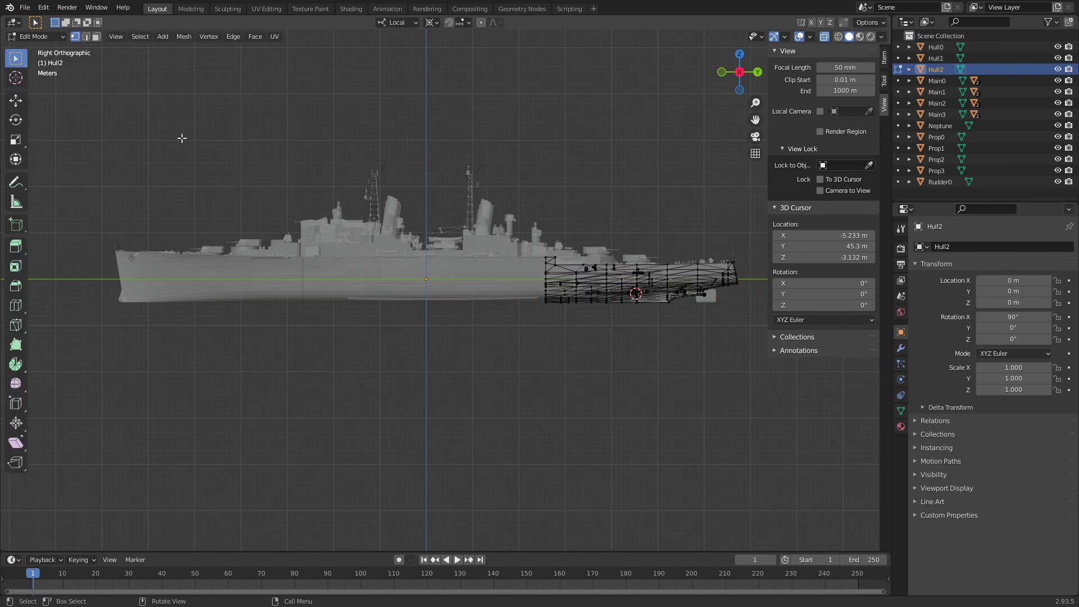
pyautogui.scroll(4, 341, 281)
pyautogui.scroll(4, 341, 281)
pyautogui.scroll(3, 341, 280)
pyautogui.scroll(3, 326, 342)
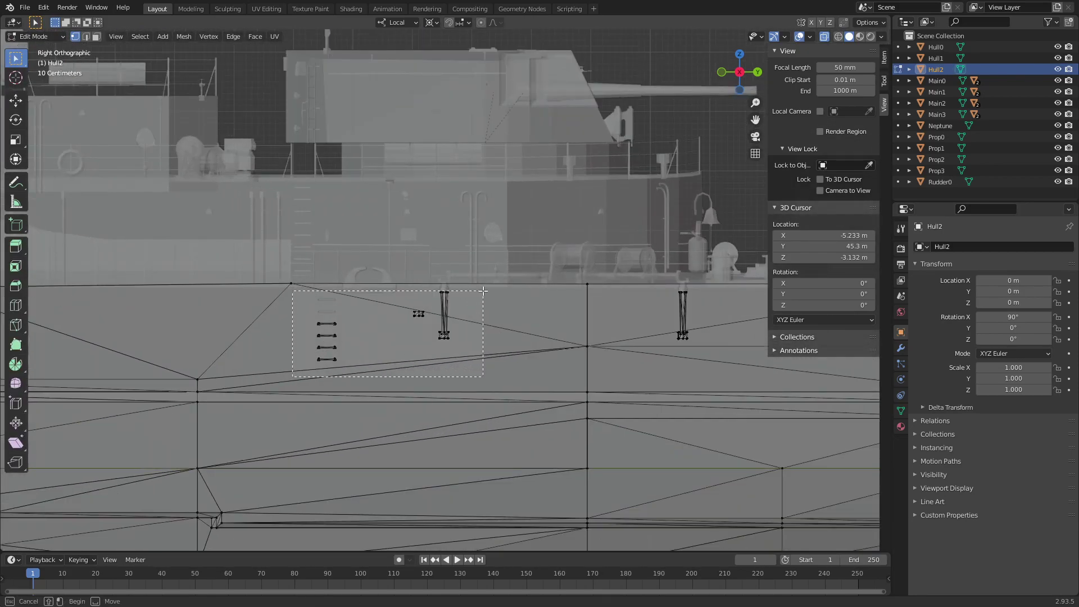
pyautogui.moveTo(483, 290); pyautogui.dragTo(483, 291)
pyautogui.keyDown('shift'); pyautogui.moveTo(539, 343); pyautogui.dragTo(401, 320, button='middle'); pyautogui.keyUp('shift')
pyautogui.scroll(-2, 401, 320)
pyautogui.scroll(-2, 605, 280)
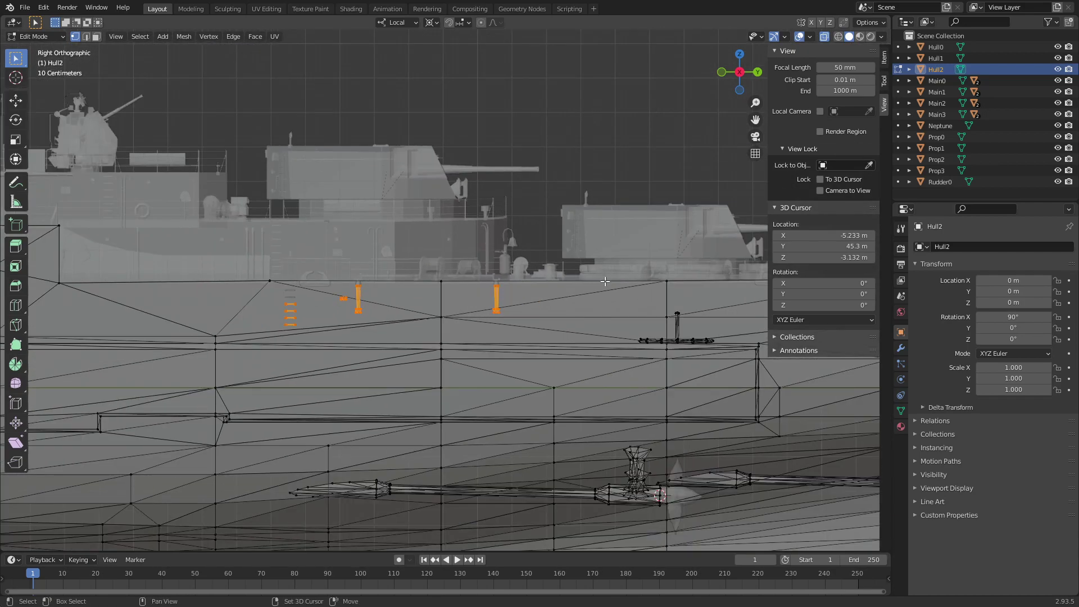
# Add the T-shaped post to the selection and separate the details into their own object
pyautogui.moveTo(604, 281); pyautogui.dragTo(473, 240, button='middle')
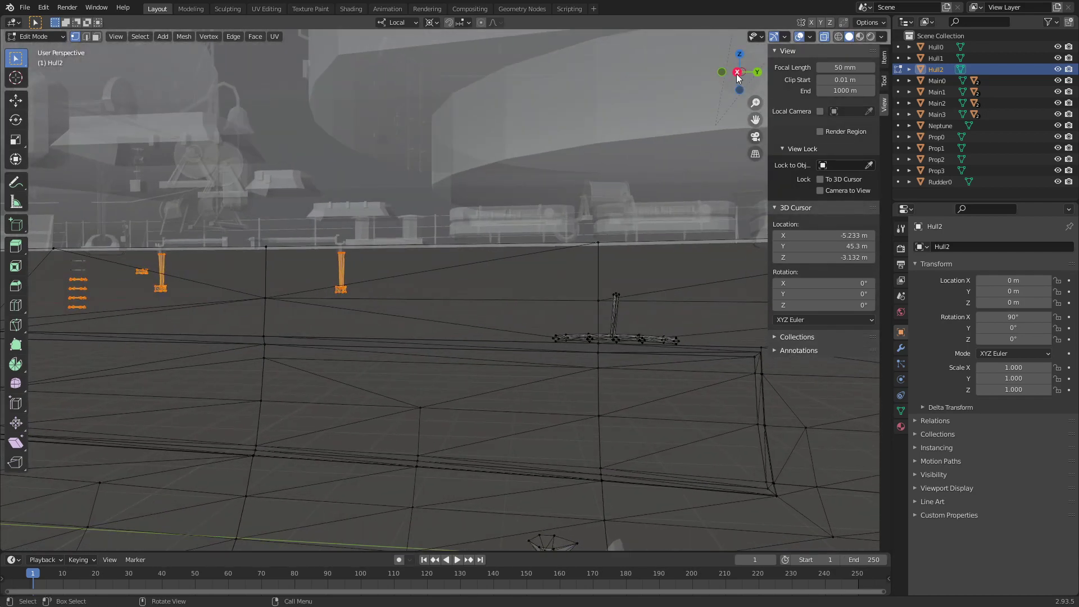
pyautogui.click(737, 77)
pyautogui.scroll(3, 346, 345)
pyautogui.scroll(2, 346, 345)
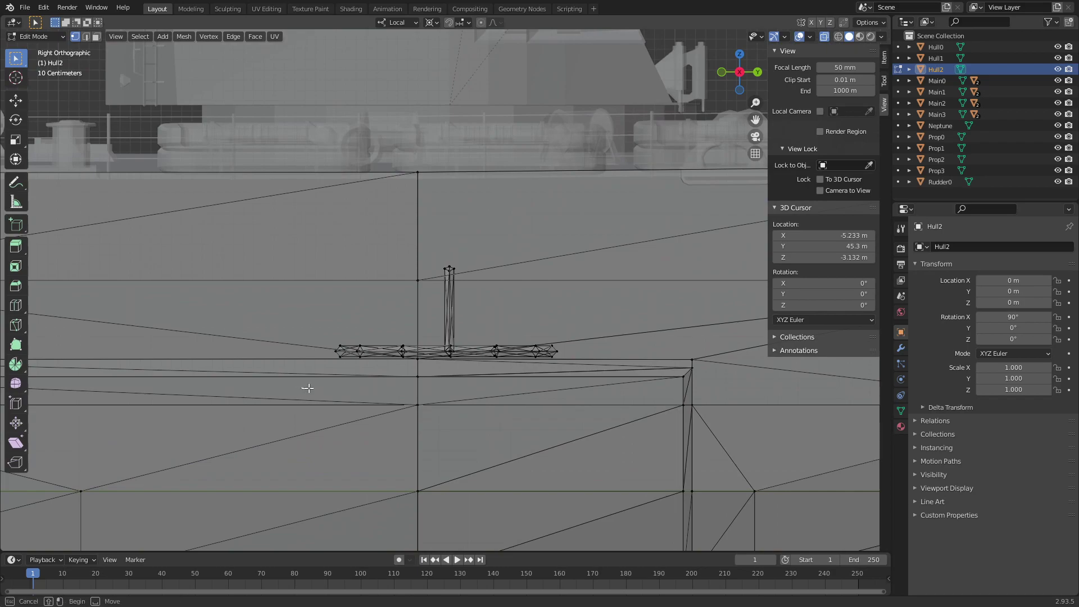
pyautogui.moveTo(591, 328); pyautogui.dragTo(591, 328)
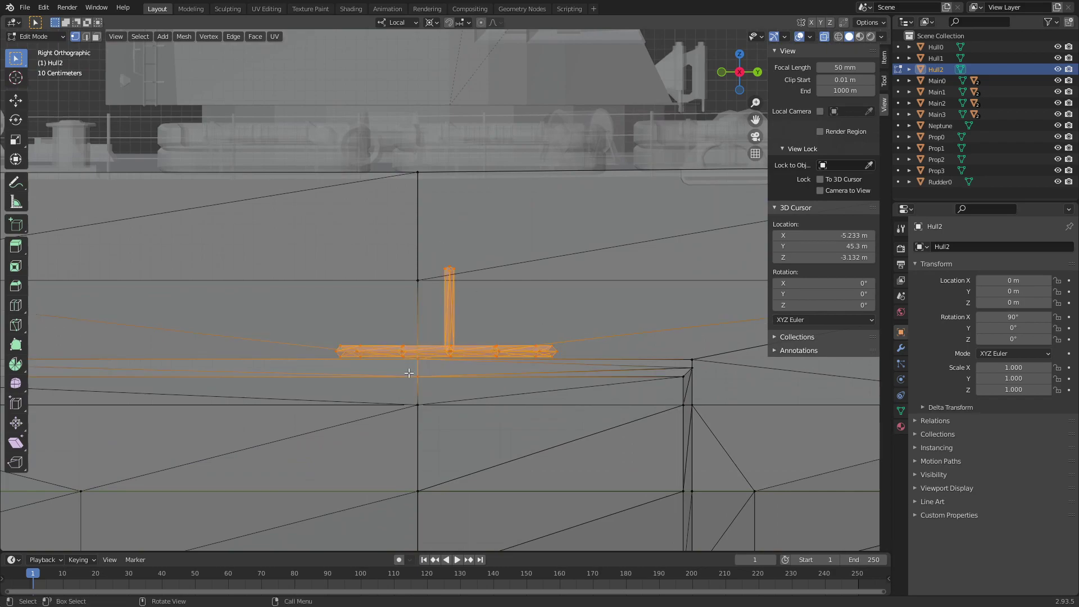
pyautogui.scroll(-1, 419, 365)
pyautogui.scroll(-2, 432, 368)
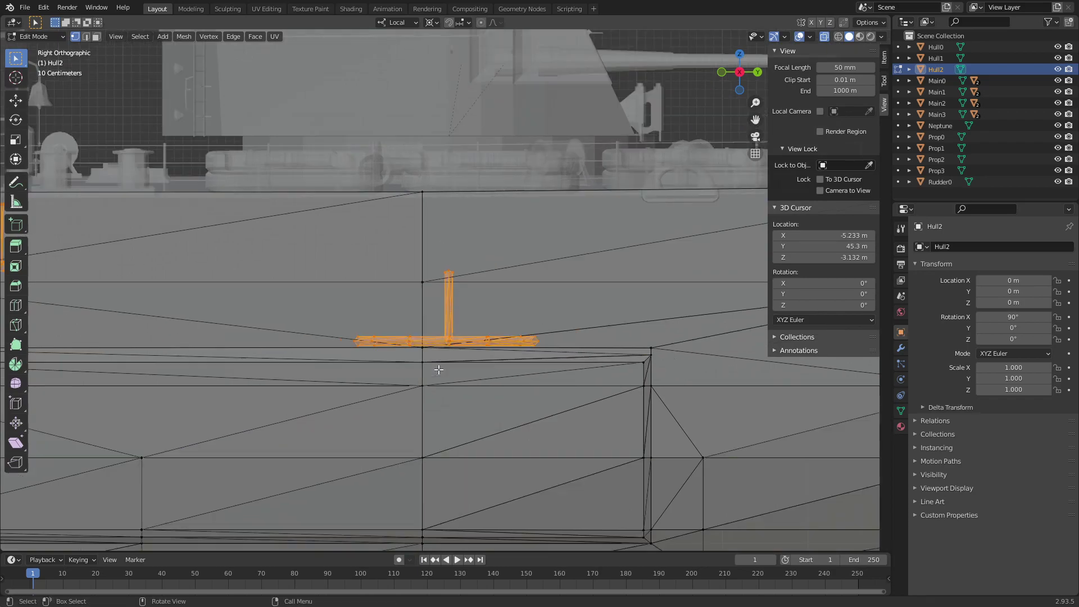
pyautogui.scroll(-3, 455, 325)
pyautogui.moveTo(470, 282); pyautogui.dragTo(444, 333, button='middle')
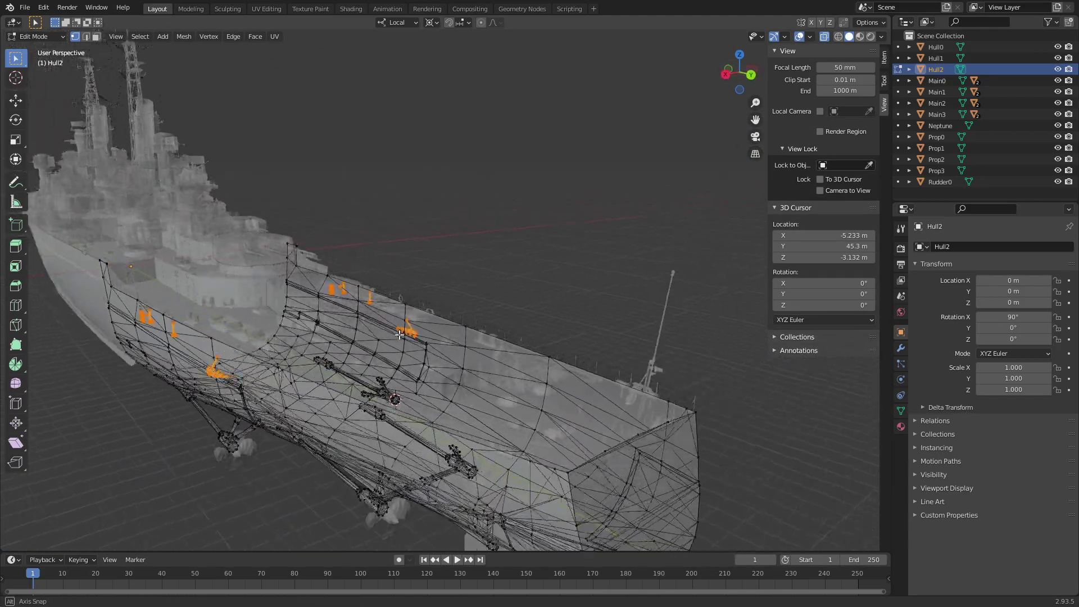
pyautogui.moveTo(444, 333)
pyautogui.mouseDown(button='middle')
pyautogui.moveTo(379, 317)
pyautogui.moveTo(338, 346)
pyautogui.moveTo(457, 289)
pyautogui.mouseUp(button='middle')
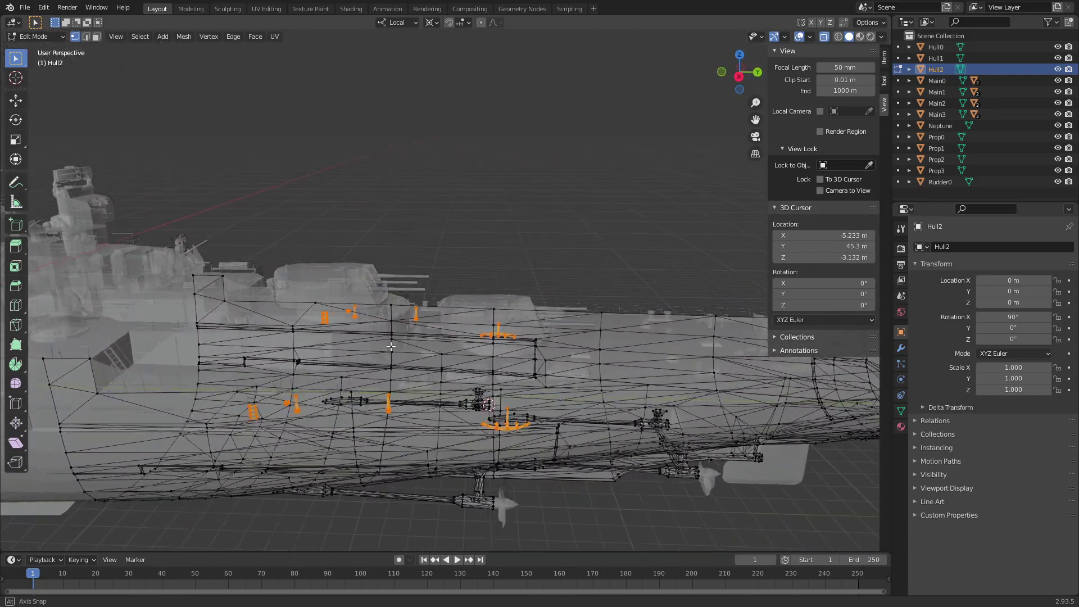
pyautogui.press('p')
pyautogui.click(504, 278)
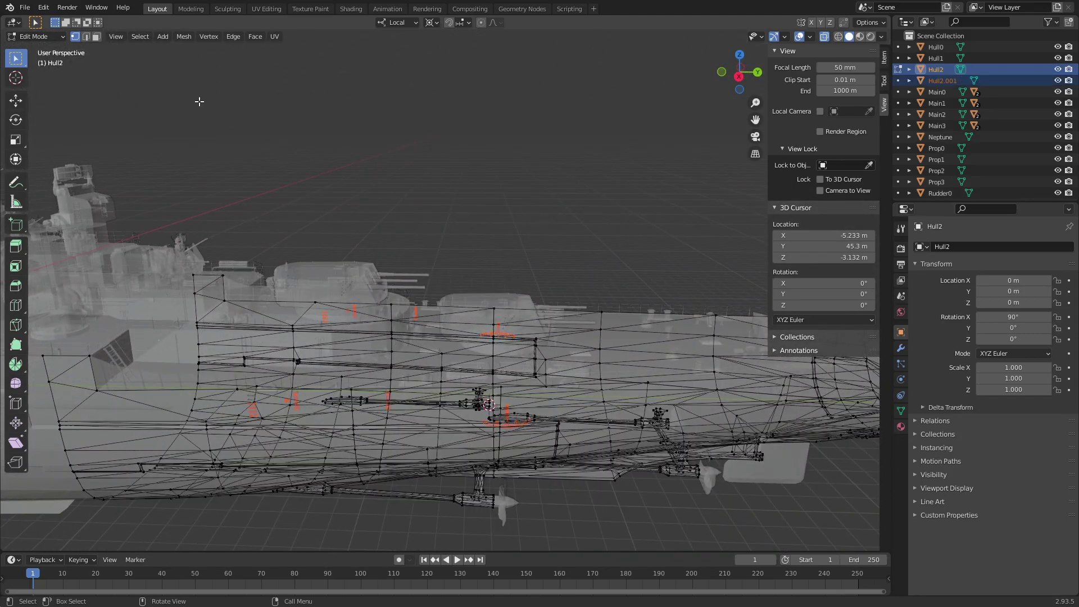
# Join the separated Hull2.001 details into Neptune with Ctrl+J
pyautogui.click(45, 40)
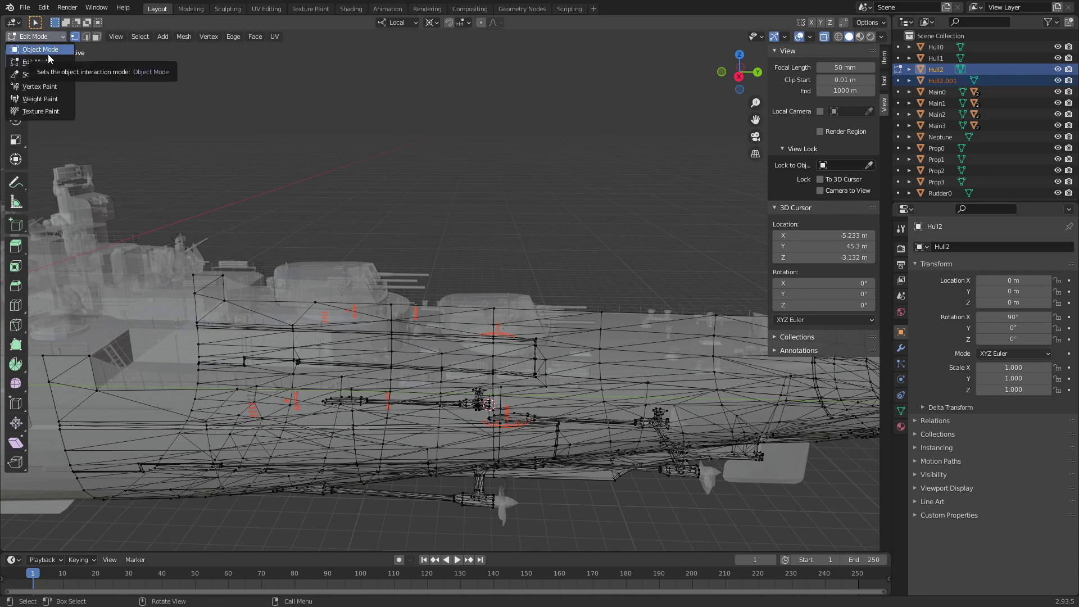
pyautogui.click(48, 52)
pyautogui.click(946, 80)
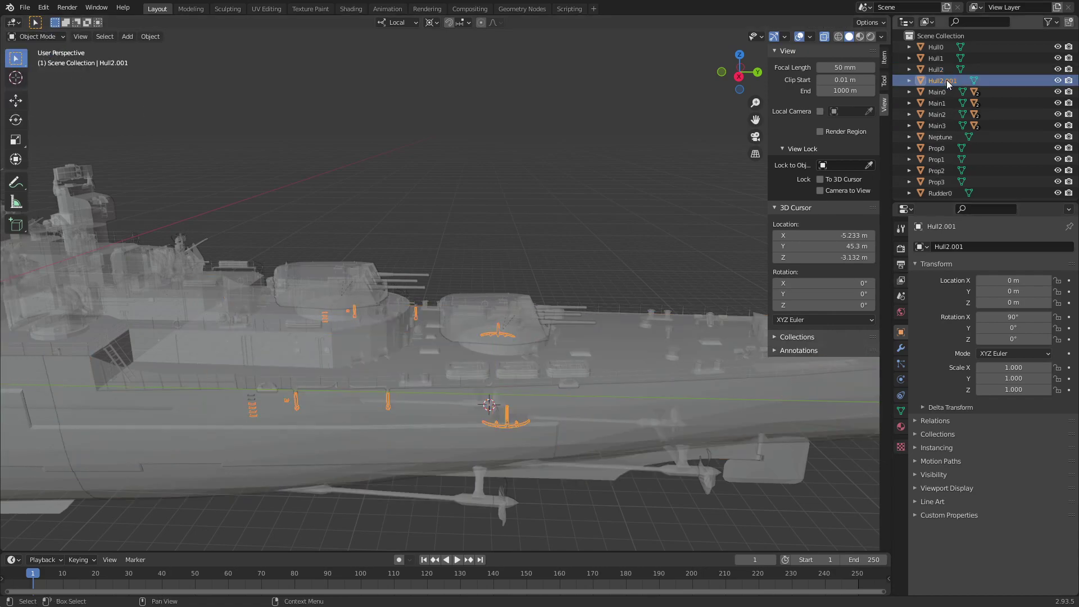
pyautogui.keyDown('ctrl'); pyautogui.click(942, 137); pyautogui.keyUp('ctrl')
pyautogui.hotkey('ctrl', 'j')
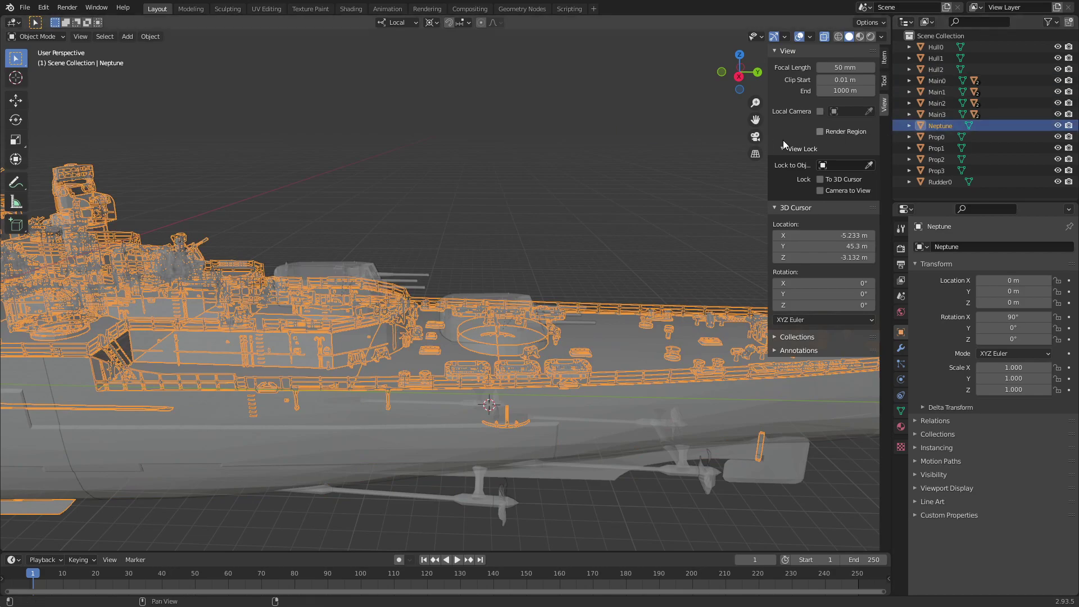
# Turn off X-ray and briefly hide then reshow Neptune to check the solid hull
pyautogui.click(824, 37)
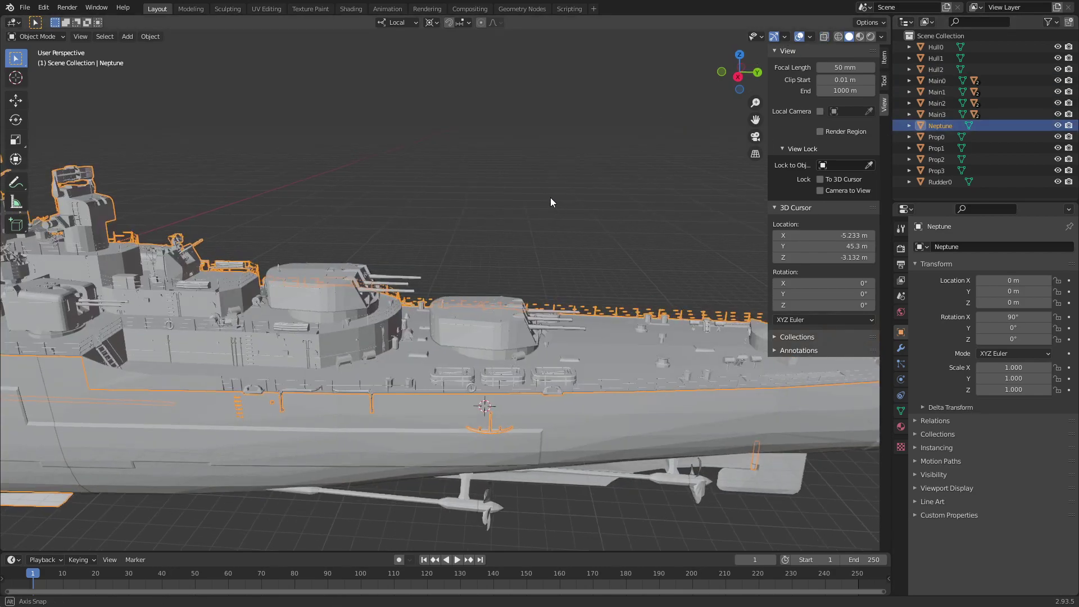
pyautogui.moveTo(551, 197); pyautogui.dragTo(562, 235, button='middle')
pyautogui.click(1056, 125)
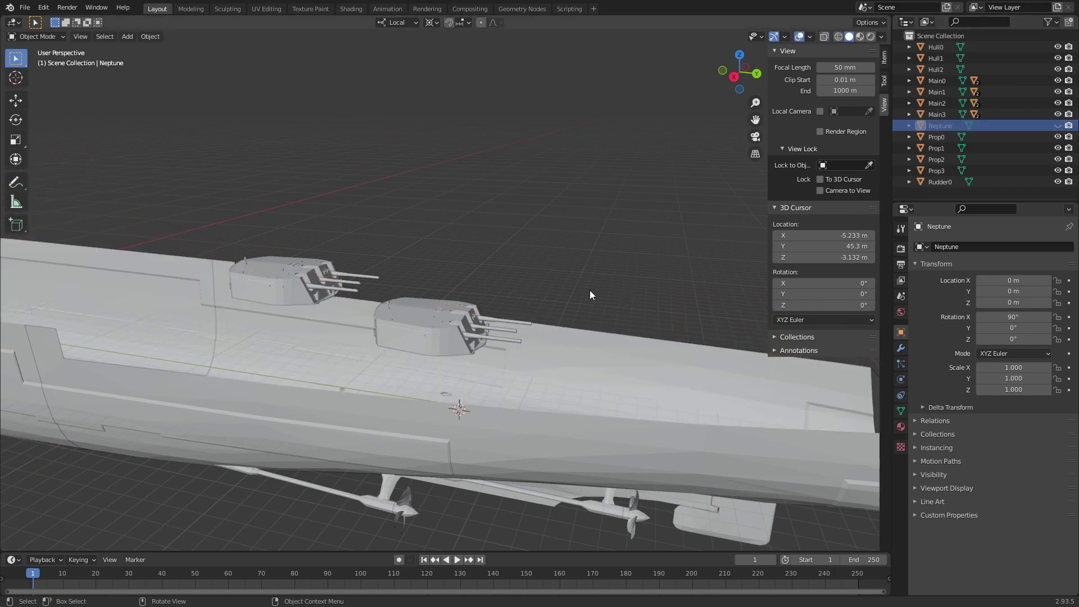
pyautogui.moveTo(588, 289)
pyautogui.mouseDown(button='middle')
pyautogui.moveTo(540, 302)
pyautogui.moveTo(467, 294)
pyautogui.moveTo(487, 280)
pyautogui.moveTo(481, 308)
pyautogui.moveTo(453, 265)
pyautogui.moveTo(471, 247)
pyautogui.moveTo(561, 278)
pyautogui.mouseUp(button='middle')
pyautogui.click(1057, 125)
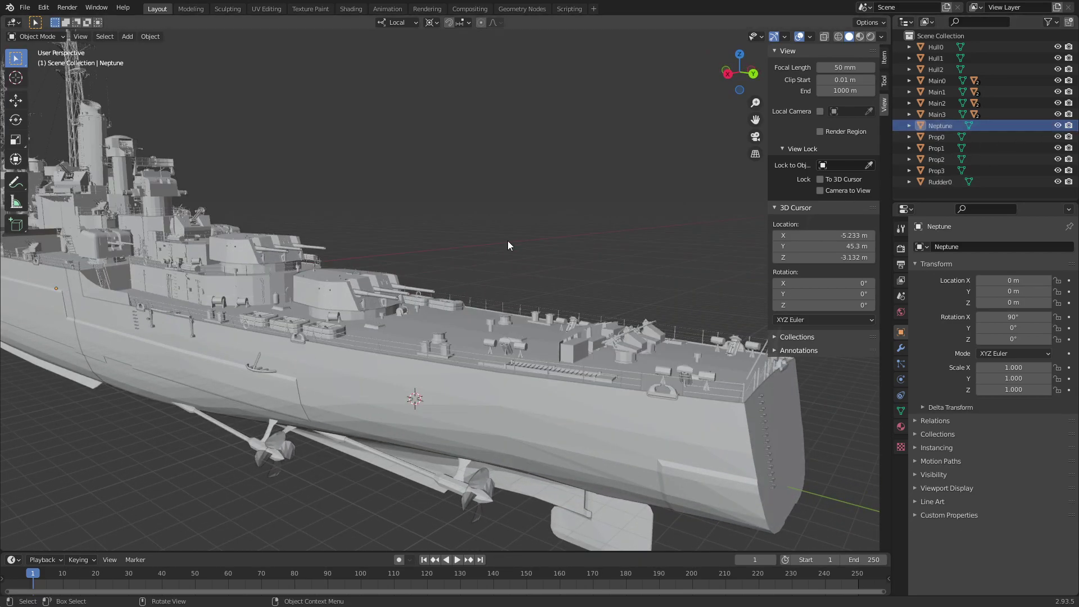
pyautogui.moveTo(508, 240)
pyautogui.mouseDown(button='middle')
pyautogui.moveTo(530, 247)
pyautogui.moveTo(524, 274)
pyautogui.mouseUp(button='middle')
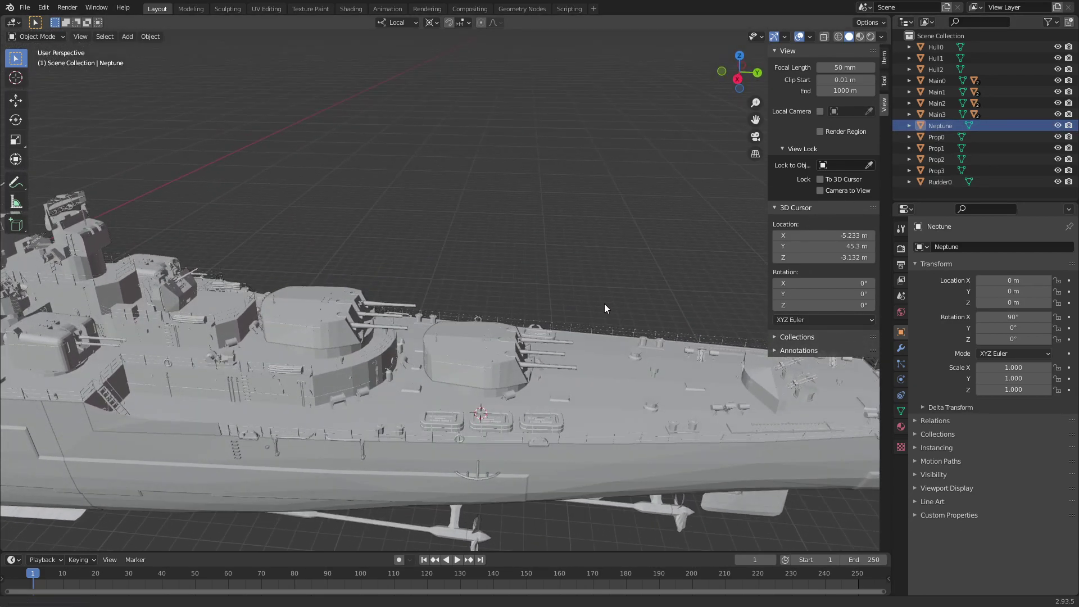
# Inspect the stern deck and midsection, then return to side view and select Neptune
pyautogui.moveTo(605, 303)
pyautogui.keyDown('shift'); pyautogui.mouseDown(button='middle')
pyautogui.moveTo(441, 299)
pyautogui.moveTo(450, 298)
pyautogui.moveTo(414, 284)
pyautogui.mouseUp(button='middle'); pyautogui.keyUp('shift')
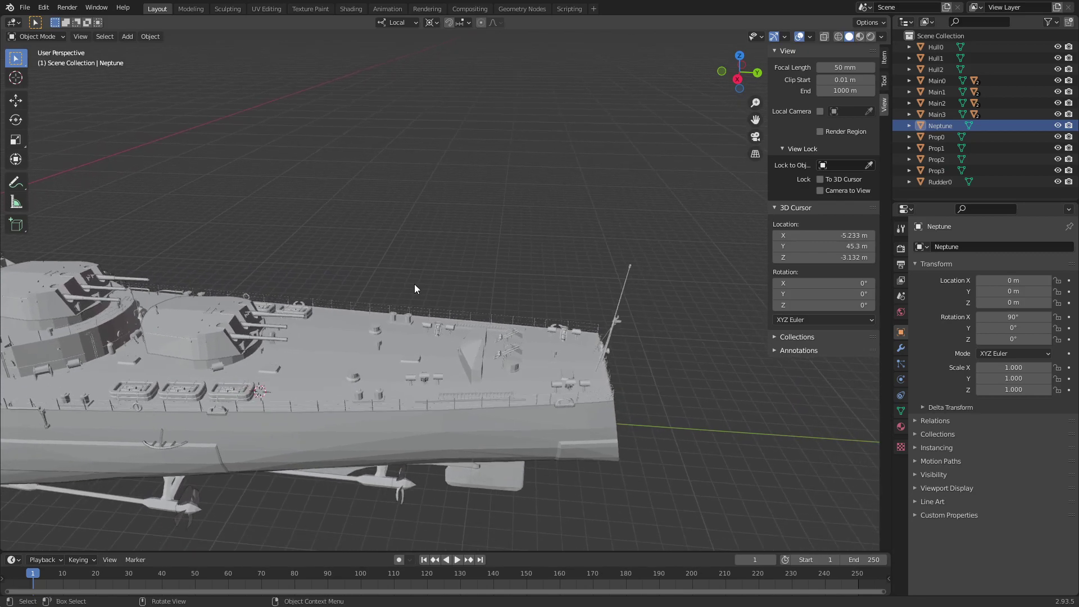
pyautogui.scroll(3, 575, 403)
pyautogui.moveTo(575, 402)
pyautogui.mouseDown(button='middle')
pyautogui.moveTo(551, 412)
pyautogui.moveTo(305, 376)
pyautogui.mouseUp(button='middle')
pyautogui.scroll(-3, 524, 400)
pyautogui.scroll(3, 393, 383)
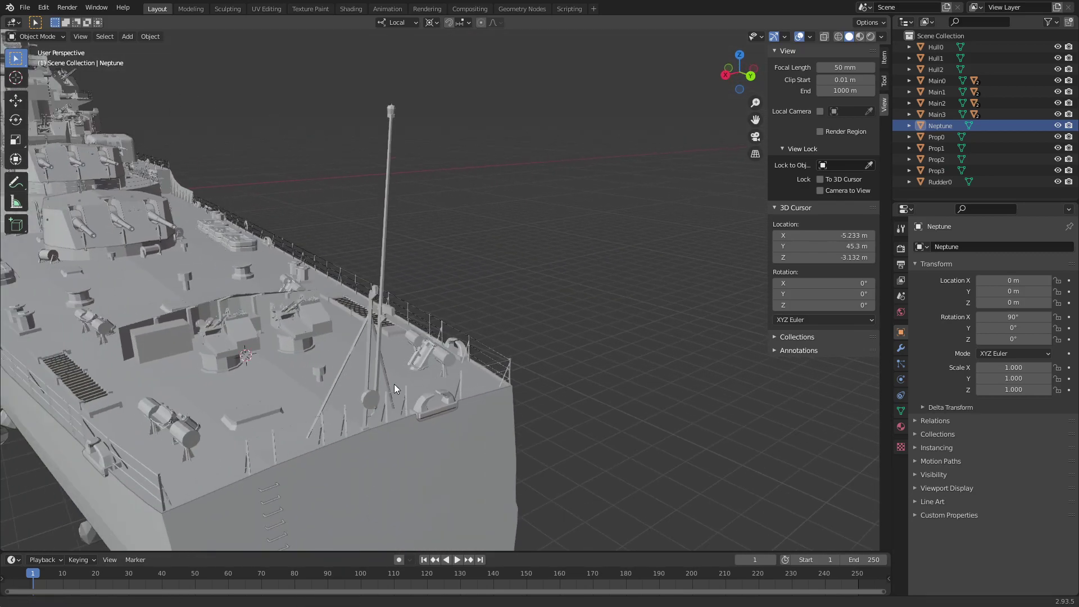
pyautogui.scroll(3, 510, 384)
pyautogui.scroll(-2, 370, 343)
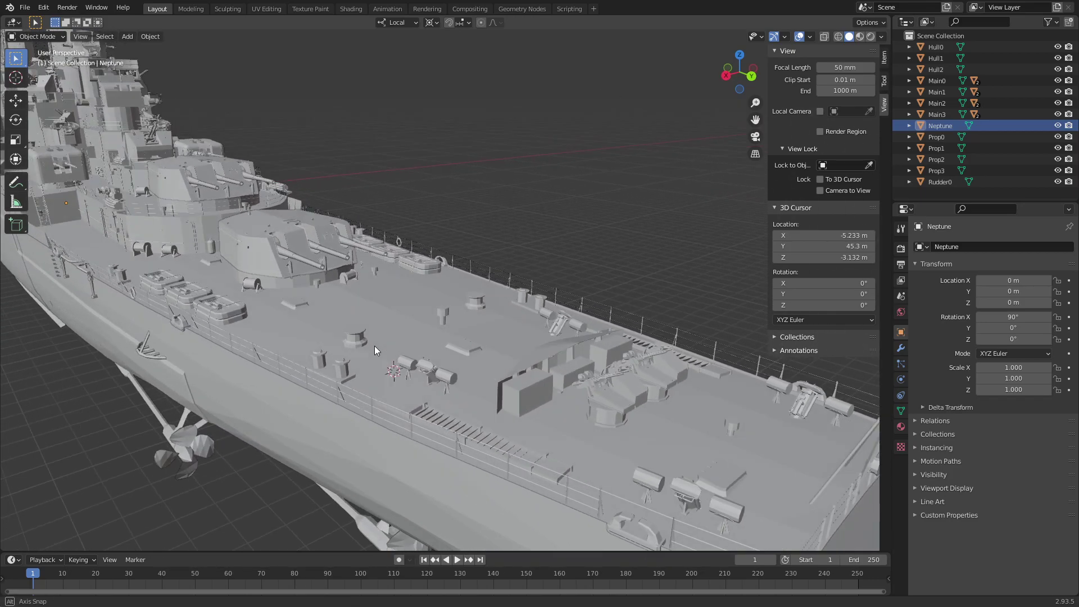
pyautogui.moveTo(375, 346)
pyautogui.mouseDown(button='middle')
pyautogui.moveTo(356, 342)
pyautogui.moveTo(384, 359)
pyautogui.moveTo(339, 340)
pyautogui.moveTo(427, 365)
pyautogui.moveTo(288, 361)
pyautogui.mouseUp(button='middle')
pyautogui.scroll(2, 414, 389)
pyautogui.keyDown('shift'); pyautogui.moveTo(414, 389); pyautogui.dragTo(568, 396, button='middle'); pyautogui.keyUp('shift')
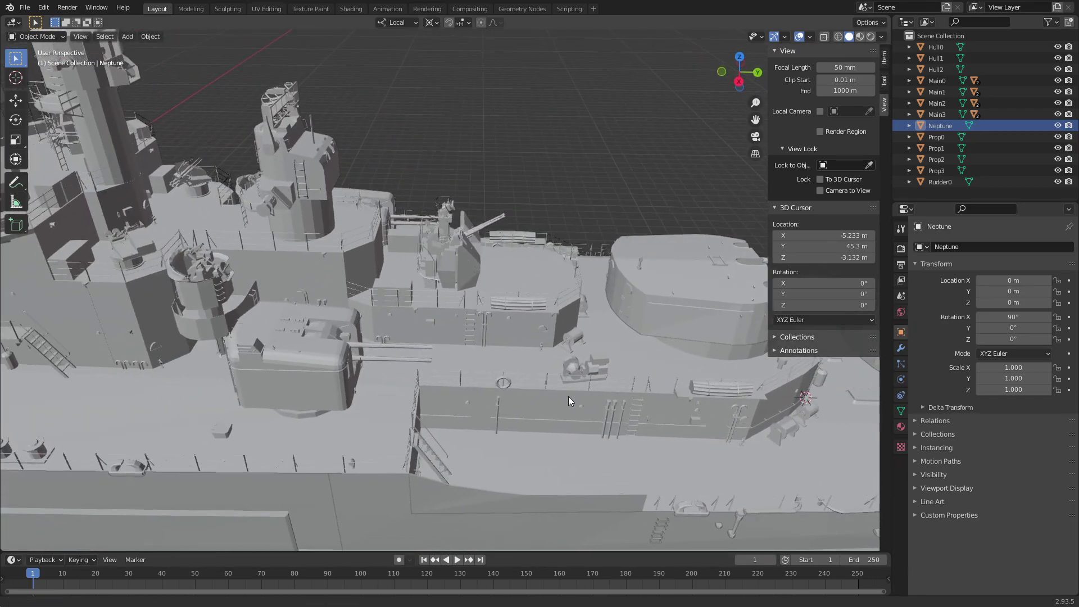
pyautogui.moveTo(328, 400)
pyautogui.keyDown('shift'); pyautogui.mouseDown(button='middle')
pyautogui.moveTo(505, 389)
pyautogui.moveTo(302, 360)
pyautogui.moveTo(542, 366)
pyautogui.moveTo(464, 355)
pyautogui.moveTo(594, 370)
pyautogui.moveTo(292, 362)
pyautogui.moveTo(511, 409)
pyautogui.moveTo(501, 409)
pyautogui.moveTo(420, 369)
pyautogui.moveTo(521, 365)
pyautogui.mouseUp(button='middle'); pyautogui.keyUp('shift')
pyautogui.scroll(1, 505, 389)
pyautogui.scroll(3, 508, 362)
pyautogui.scroll(-3, 541, 366)
pyautogui.scroll(2, 450, 388)
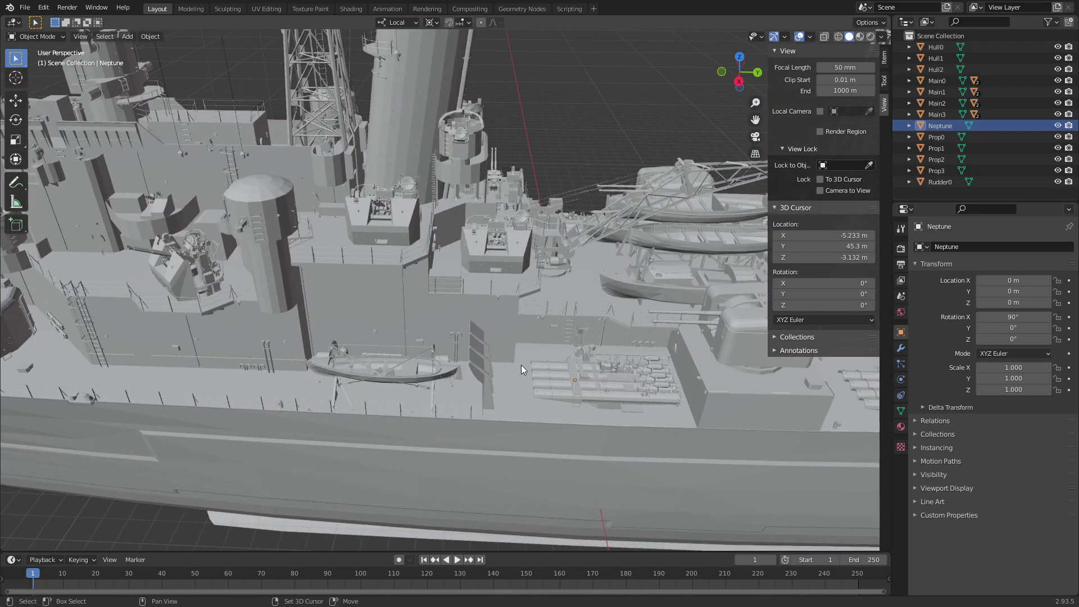
pyautogui.click(739, 82)
pyautogui.click(585, 251)
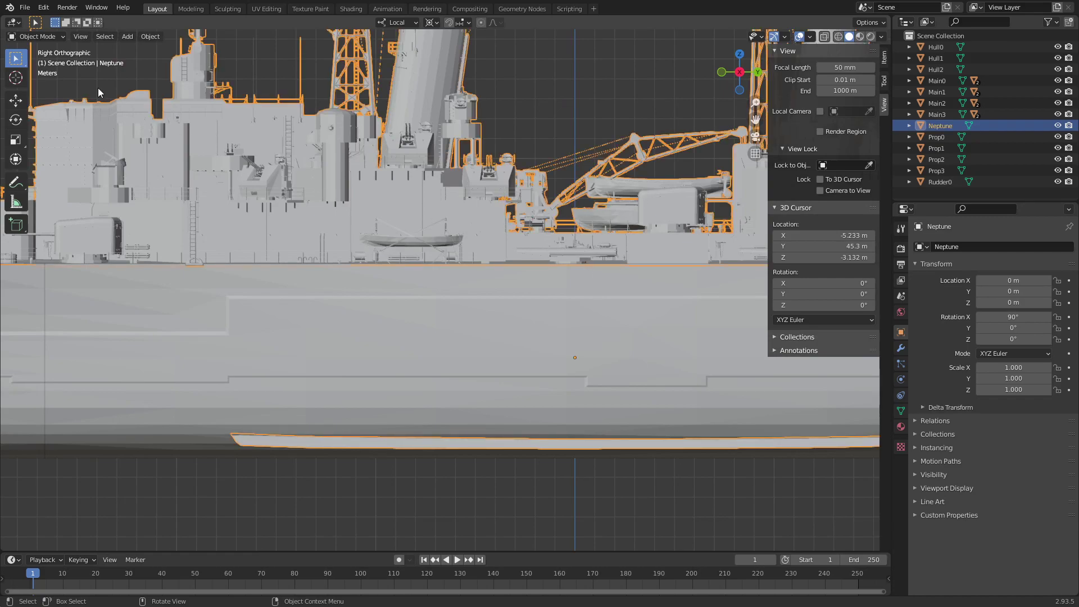
# Enter Edit Mode on Neptune with X-ray on and box-select the first torpedo mount from the side
pyautogui.click(42, 37)
pyautogui.click(38, 60)
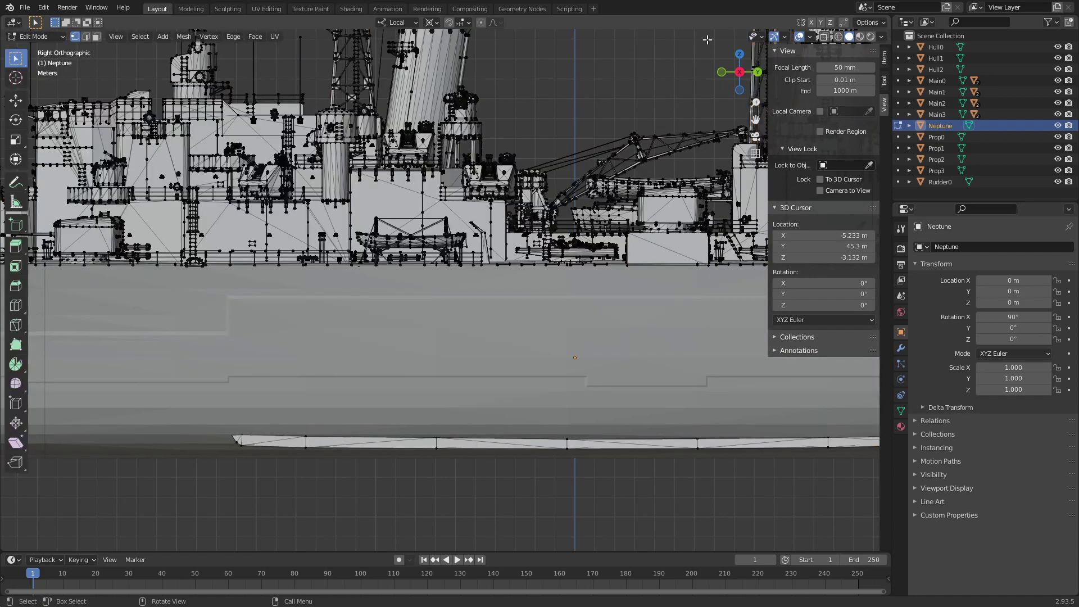
pyautogui.click(823, 36)
pyautogui.scroll(3, 645, 214)
pyautogui.scroll(2, 422, 264)
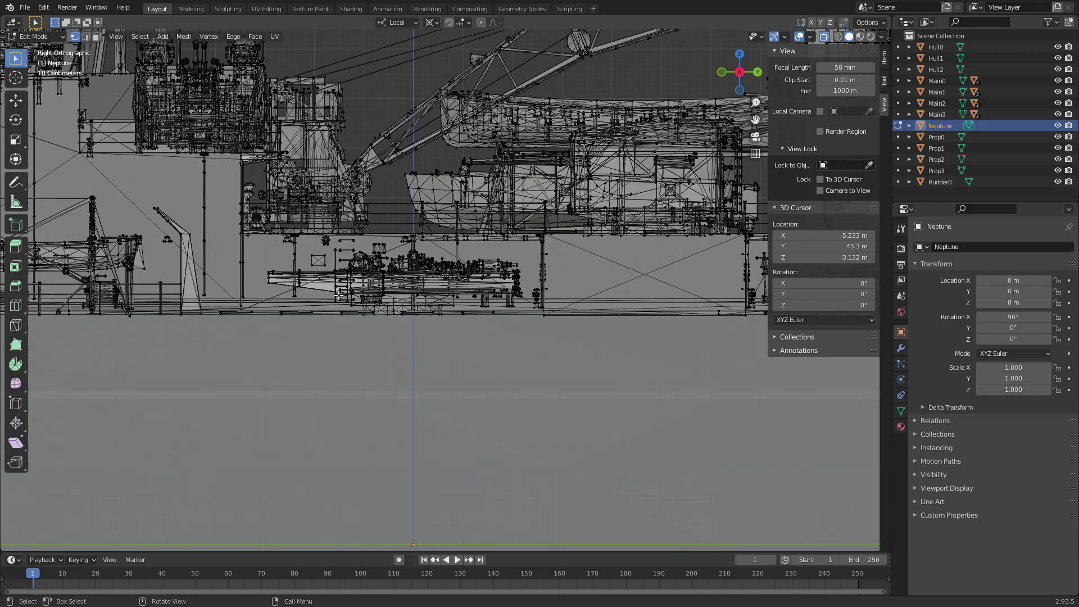
pyautogui.scroll(2, 198, 313)
pyautogui.moveTo(174, 354); pyautogui.dragTo(605, 222)
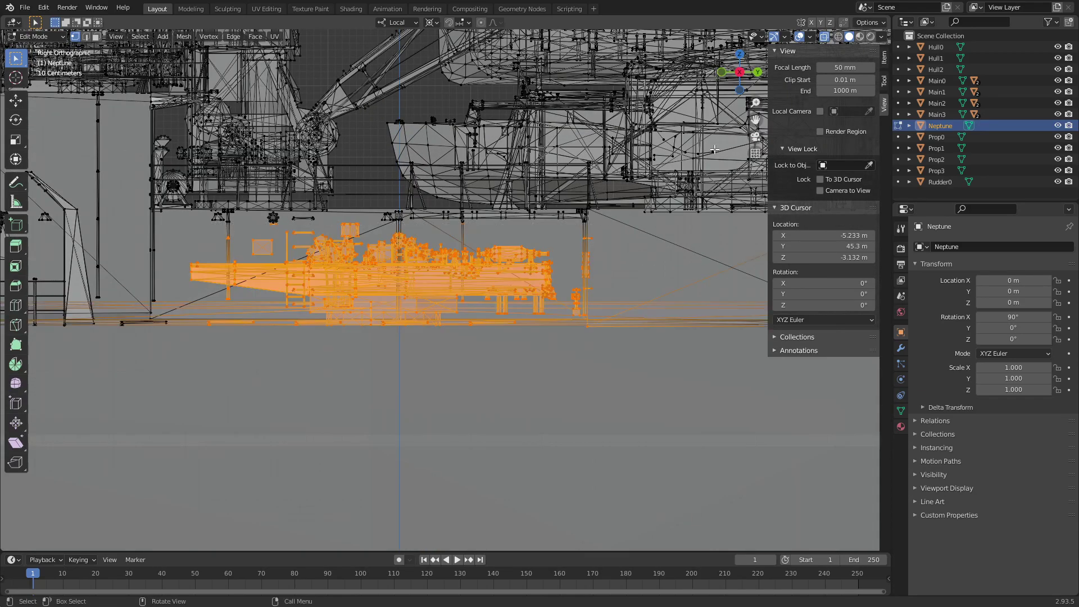
# In top view, deselect the opposite mount and the stray deck-edge vertices around the first mount
pyautogui.click(739, 54)
pyautogui.moveTo(369, 427); pyautogui.dragTo(697, 157)
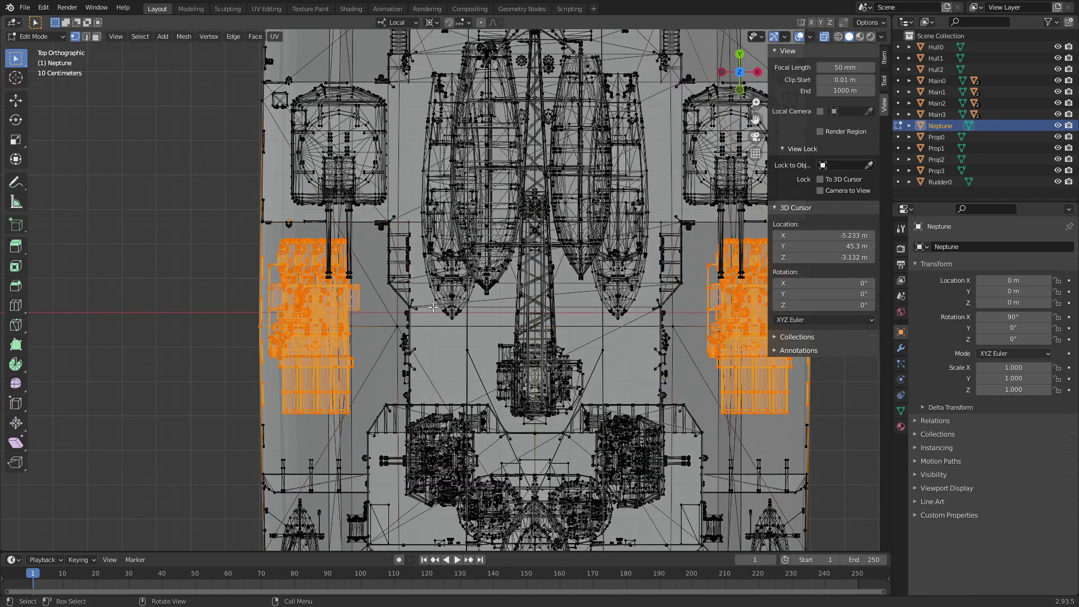
pyautogui.keyDown('shift'); pyautogui.moveTo(204, 454); pyautogui.dragTo(412, 433, button='middle'); pyautogui.keyUp('shift')
pyautogui.scroll(4, 412, 434)
pyautogui.moveTo(427, 496)
pyautogui.mouseDown()
pyautogui.moveTo(472, 152)
pyautogui.moveTo(471, 40)
pyautogui.mouseUp()
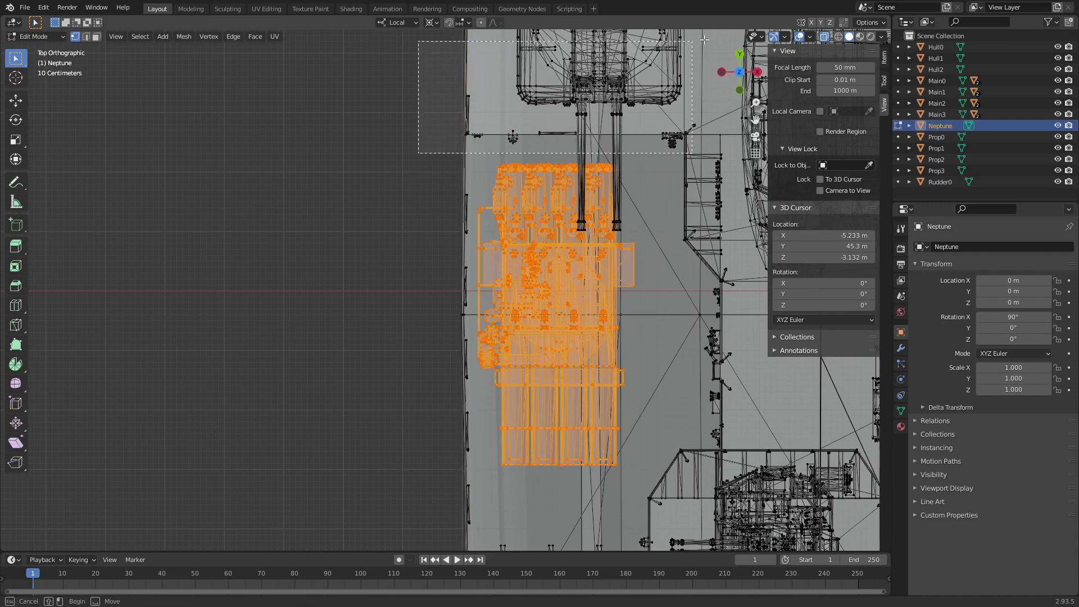
pyautogui.moveTo(683, 321)
pyautogui.keyDown('shift'); pyautogui.mouseDown(button='middle')
pyautogui.moveTo(364, 296)
pyautogui.moveTo(611, 285)
pyautogui.mouseUp(button='middle'); pyautogui.keyUp('shift')
pyautogui.press('KP_Decimal')
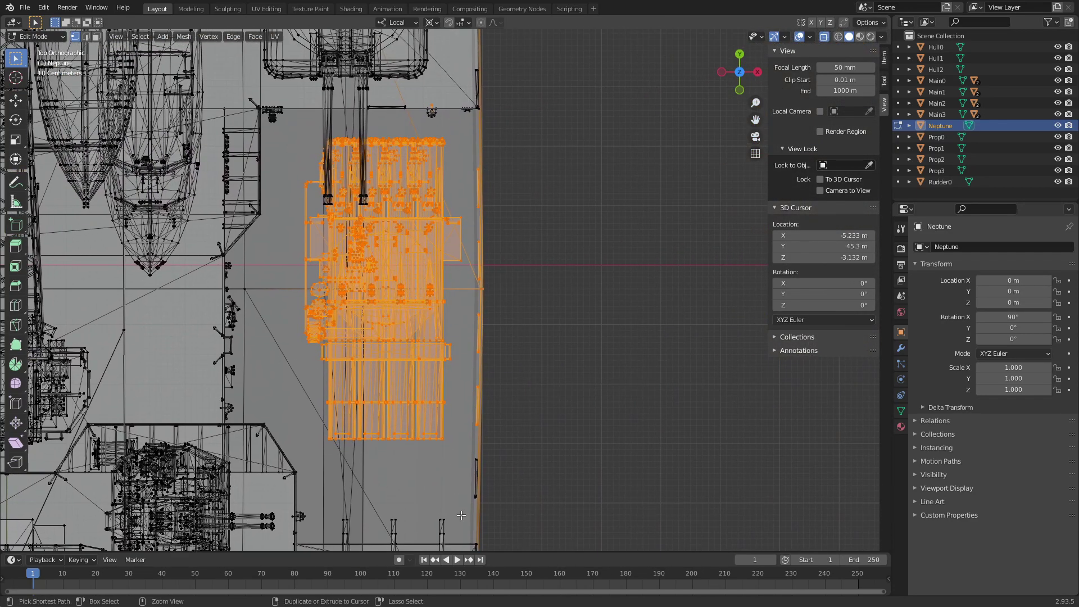
pyautogui.keyDown('ctrl'); pyautogui.moveTo(461, 515); pyautogui.dragTo(519, 270); pyautogui.keyUp('ctrl')
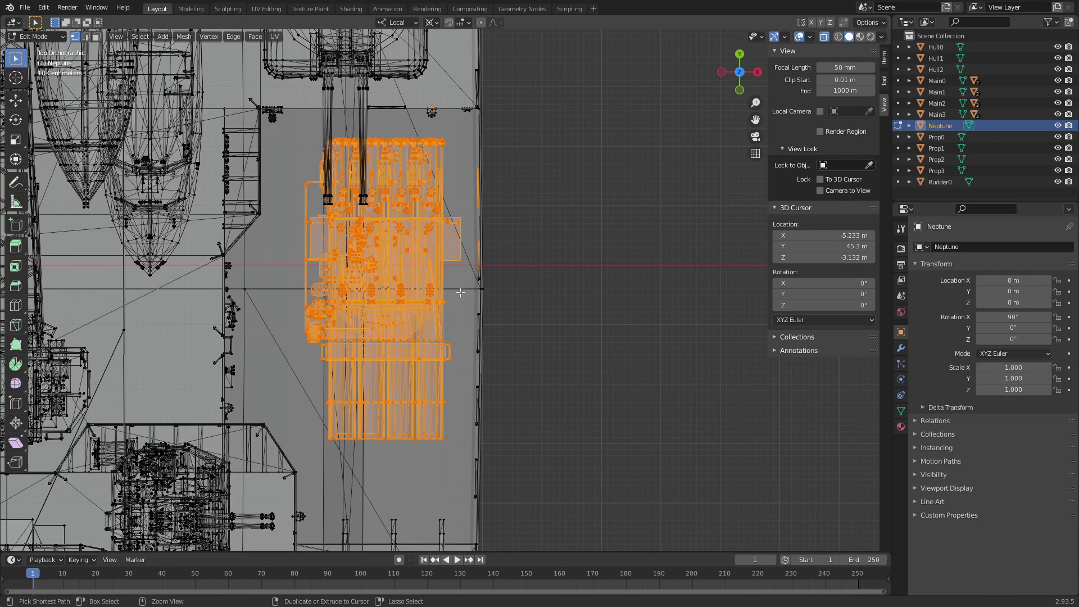
pyautogui.keyDown('ctrl'); pyautogui.moveTo(466, 294); pyautogui.dragTo(599, 96); pyautogui.keyUp('ctrl')
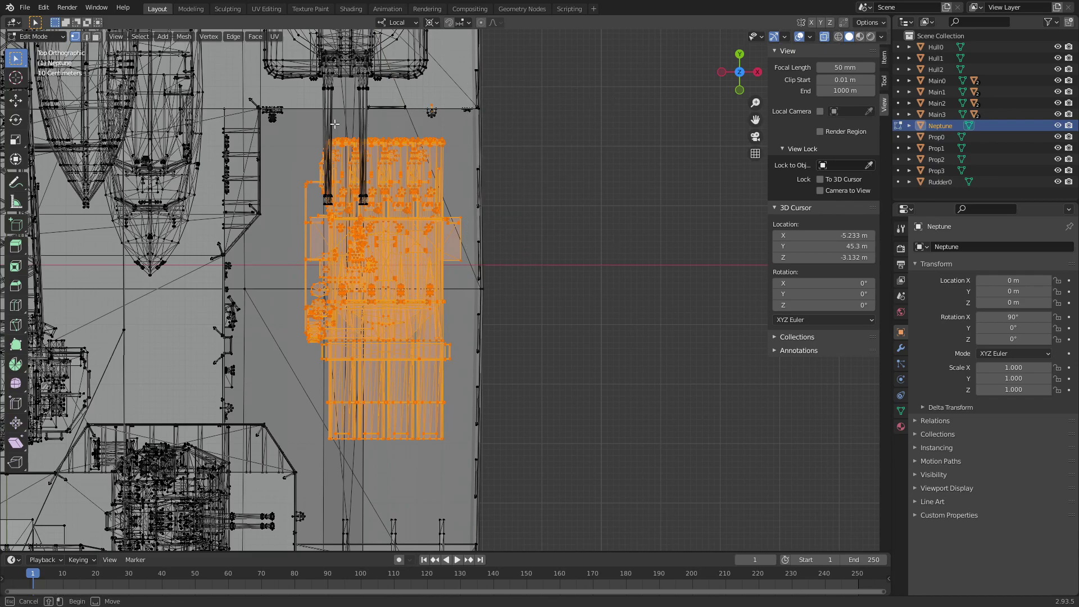
pyautogui.keyDown('ctrl'); pyautogui.moveTo(334, 124); pyautogui.dragTo(569, 62); pyautogui.keyUp('ctrl')
# Drop the deck framework from the selection, select linked geometry, and separate it as Neptune.001
pyautogui.click(757, 72)
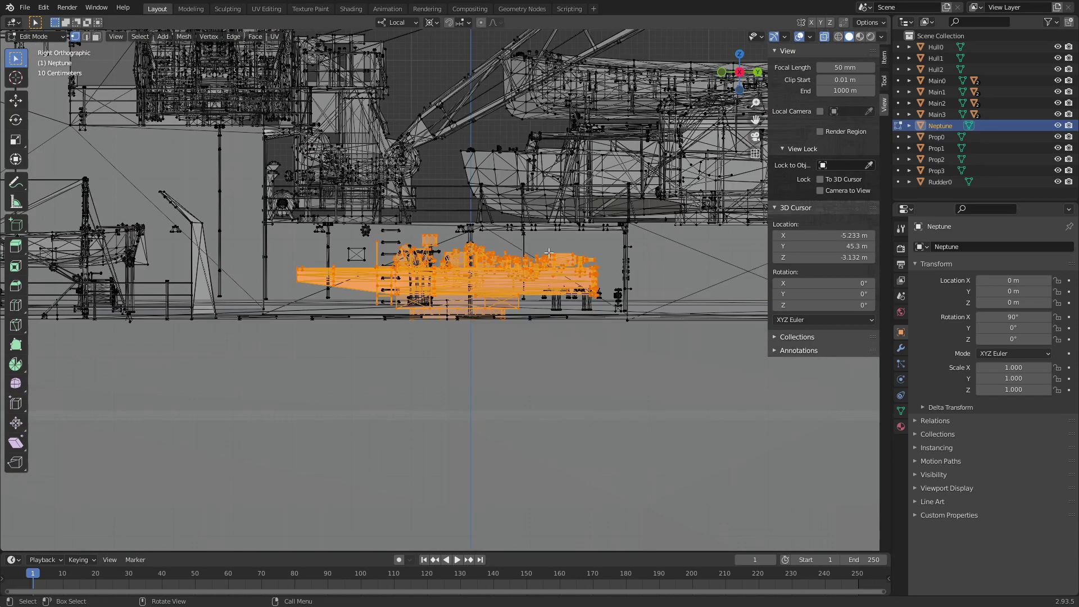
pyautogui.scroll(2, 500, 370)
pyautogui.scroll(2, 499, 371)
pyautogui.keyDown('shift'); pyautogui.moveTo(499, 371); pyautogui.dragTo(415, 330, button='middle'); pyautogui.keyUp('shift')
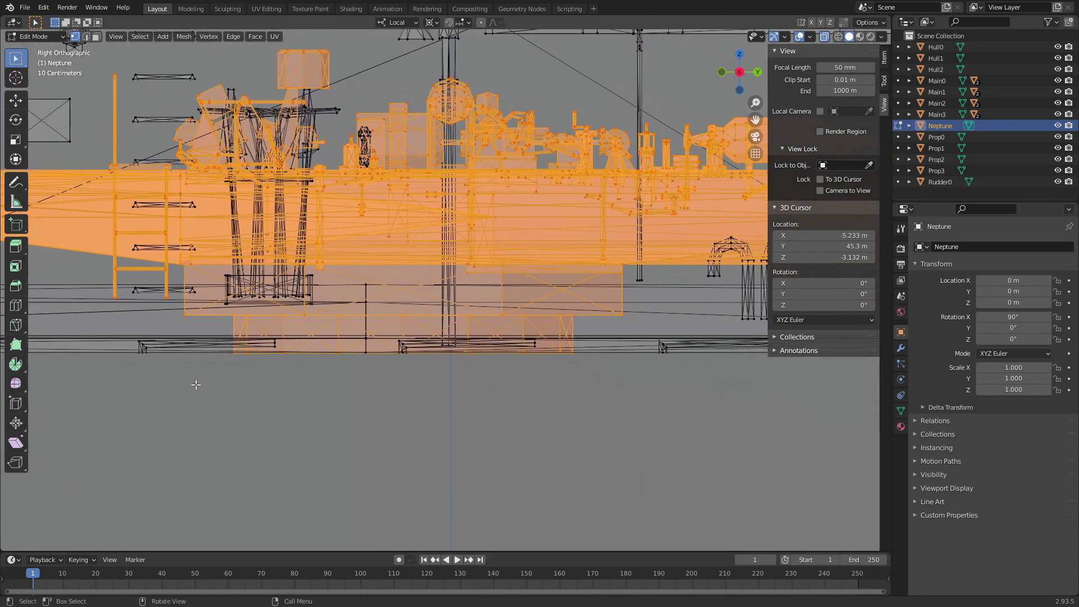
pyautogui.keyDown('ctrl'); pyautogui.moveTo(569, 307); pyautogui.dragTo(575, 306); pyautogui.keyUp('ctrl')
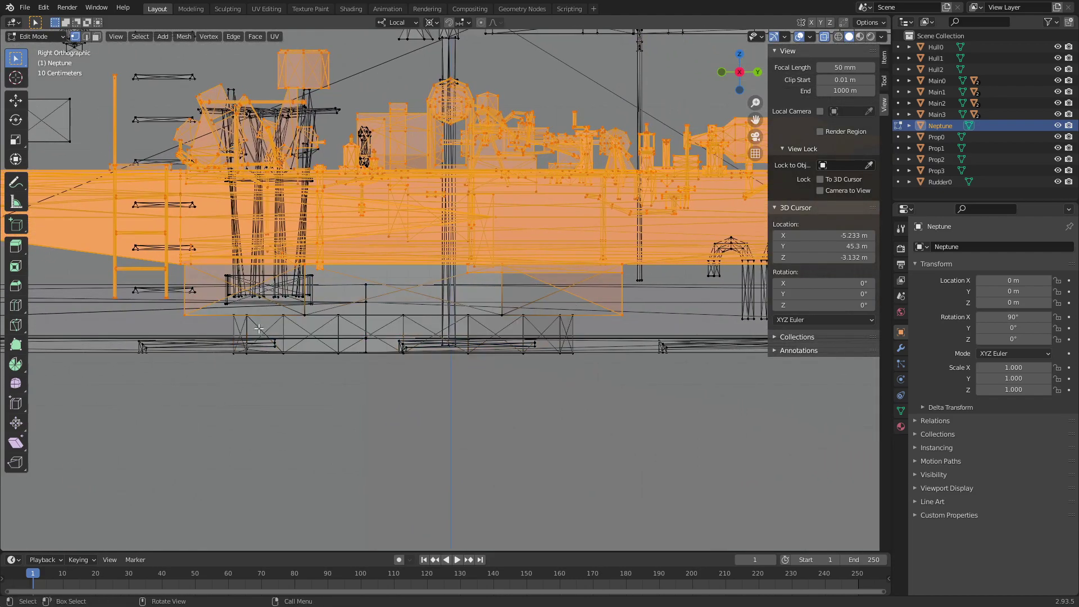
pyautogui.hotkey('ctrl', 'l')
pyautogui.scroll(-5, 261, 328)
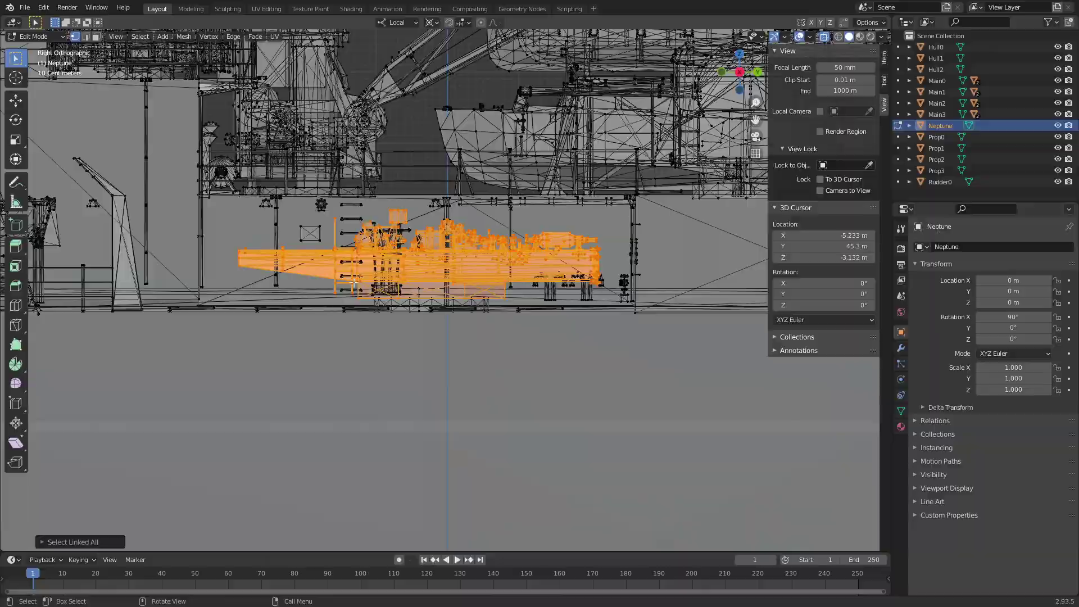
pyautogui.moveTo(261, 328)
pyautogui.mouseDown(button='middle')
pyautogui.moveTo(473, 295)
pyautogui.moveTo(411, 327)
pyautogui.moveTo(400, 288)
pyautogui.mouseUp(button='middle')
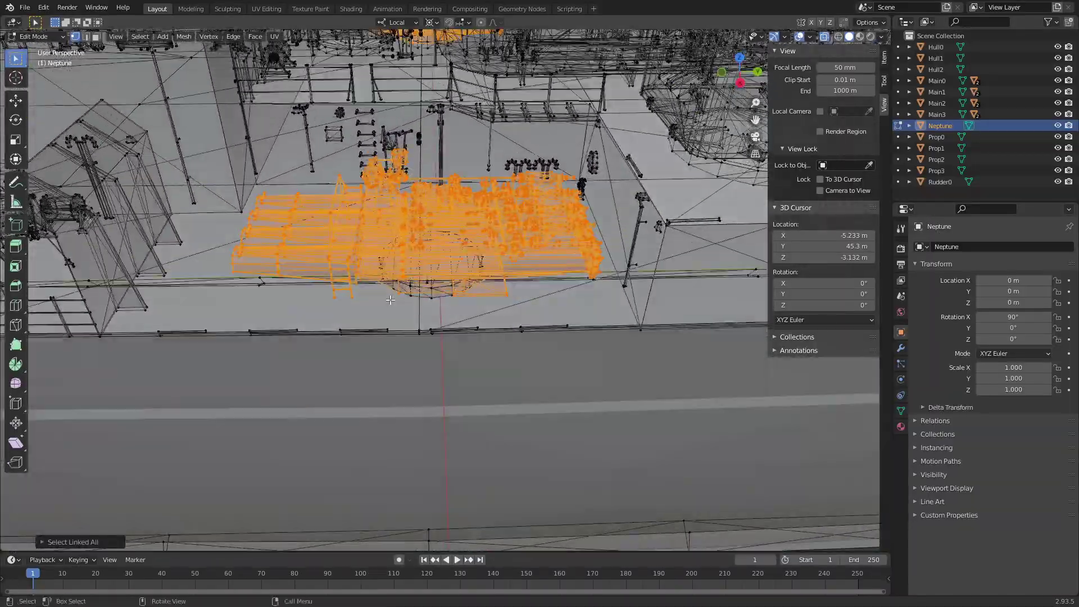
pyautogui.press('p')
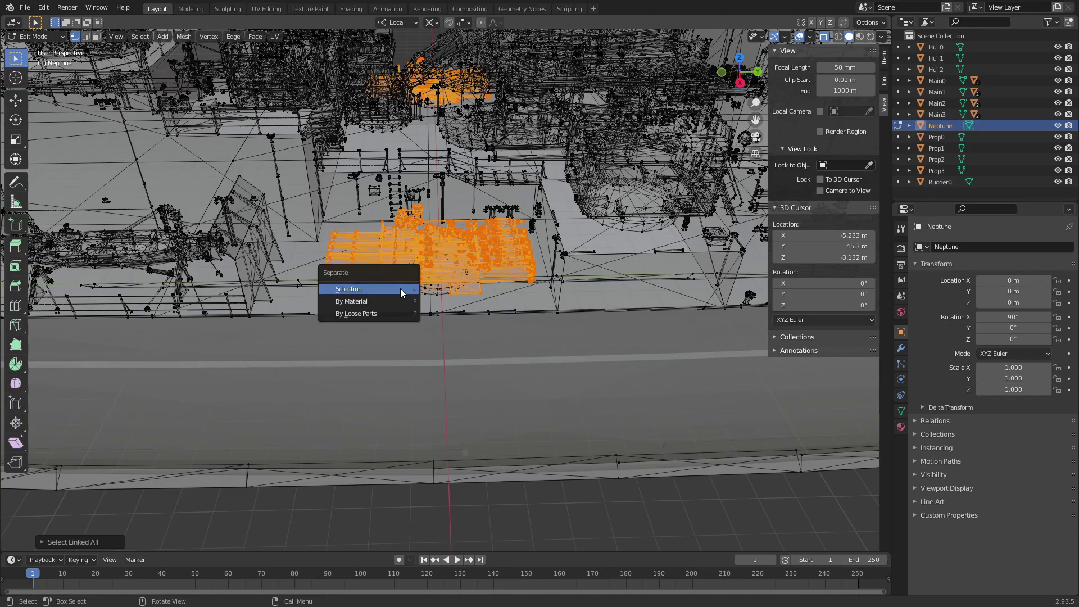
pyautogui.click(401, 289)
# Box-select the second torpedo mount and its lower geometry in side view
pyautogui.moveTo(650, 167); pyautogui.dragTo(631, 173, button='middle')
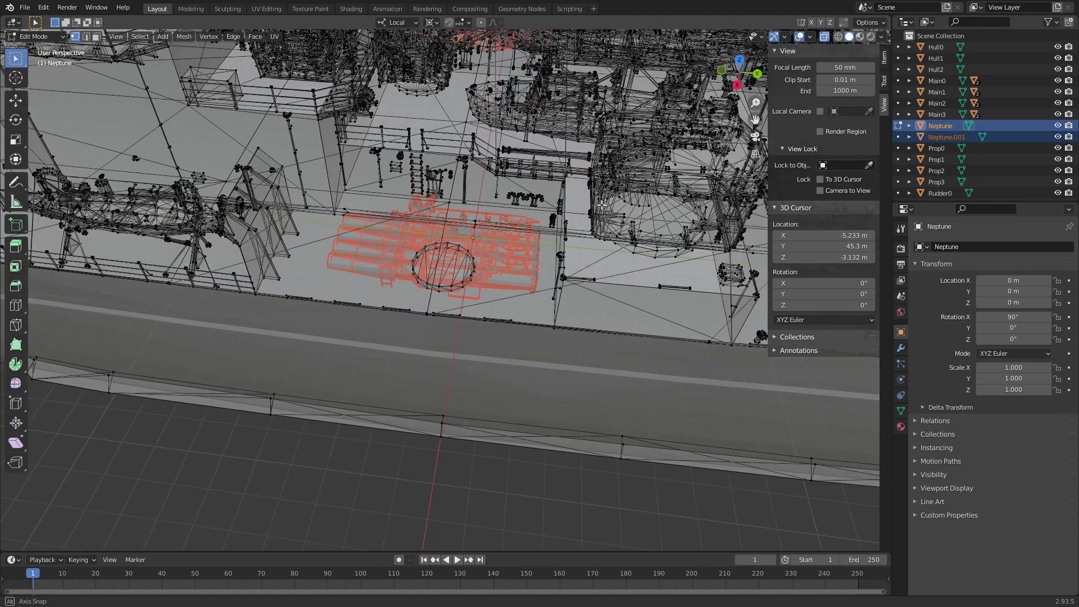
pyautogui.click(737, 86)
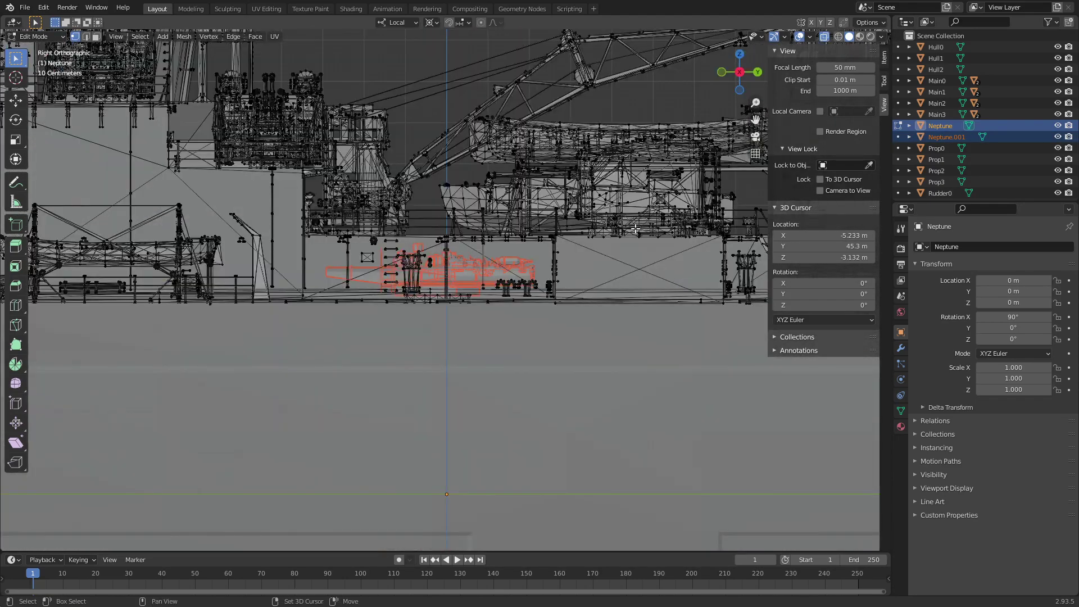
pyautogui.keyDown('shift'); pyautogui.moveTo(730, 96); pyautogui.dragTo(296, 372, button='middle'); pyautogui.keyUp('shift')
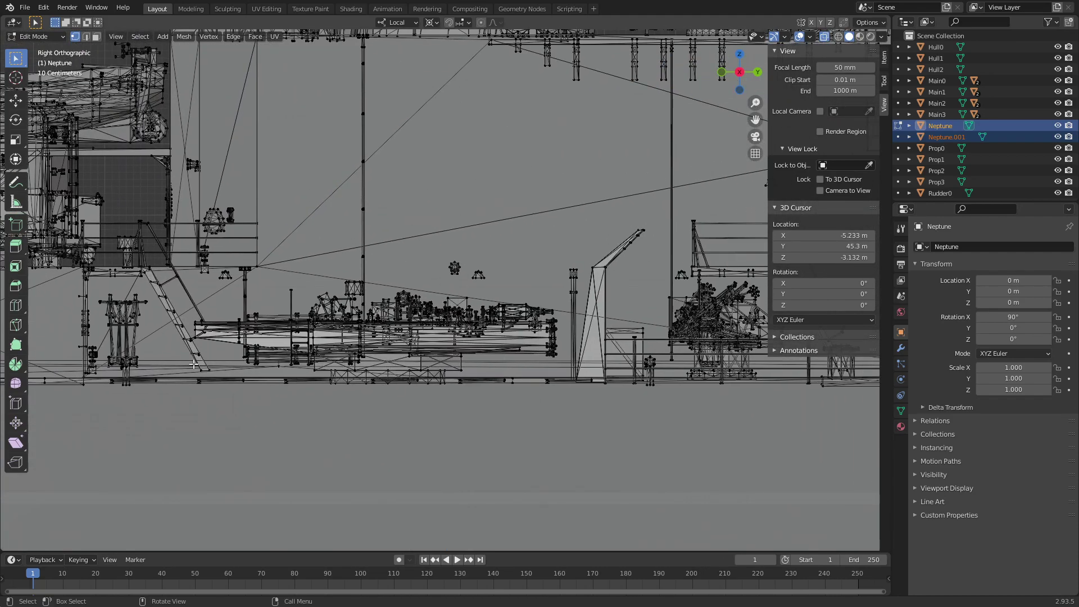
pyautogui.moveTo(194, 364); pyautogui.dragTo(562, 271)
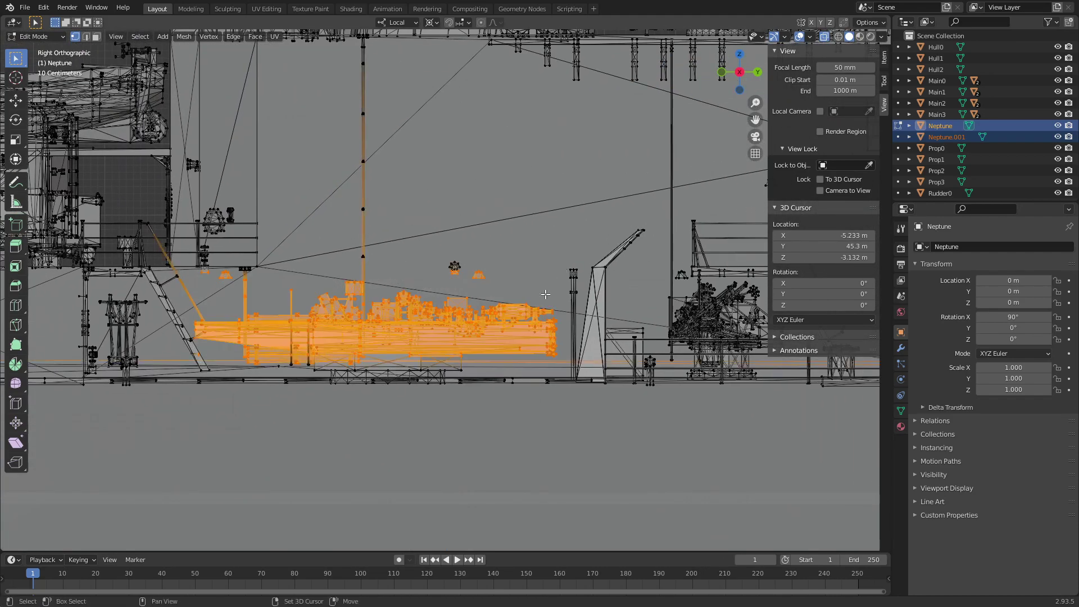
pyautogui.scroll(4, 263, 271)
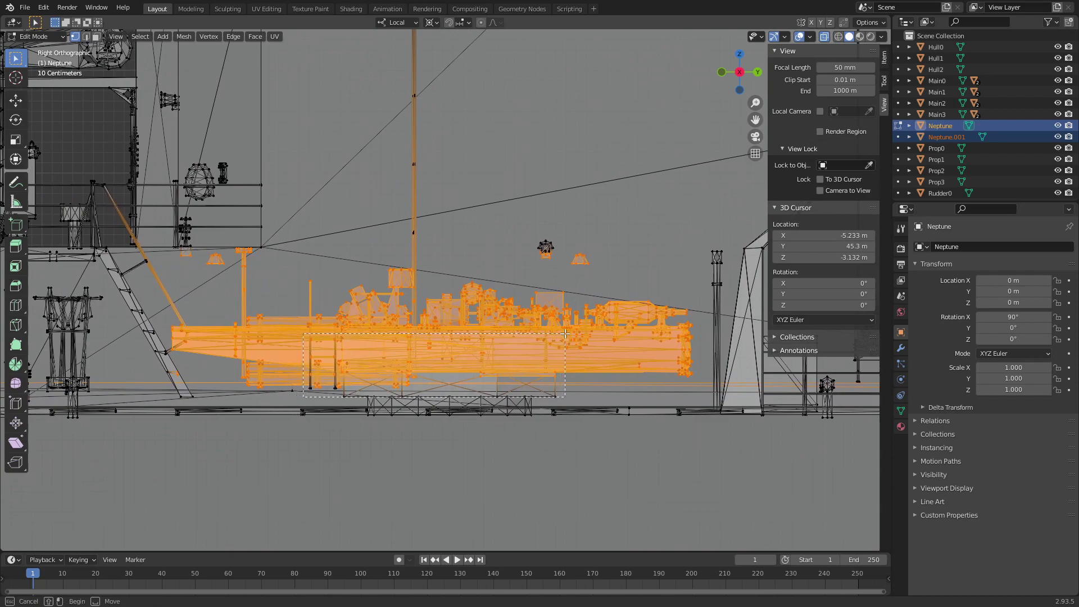
pyautogui.moveTo(351, 331); pyautogui.dragTo(351, 331)
# Check the selection from above, select linked geometry, and separate the mount as Neptune.002
pyautogui.click(740, 54)
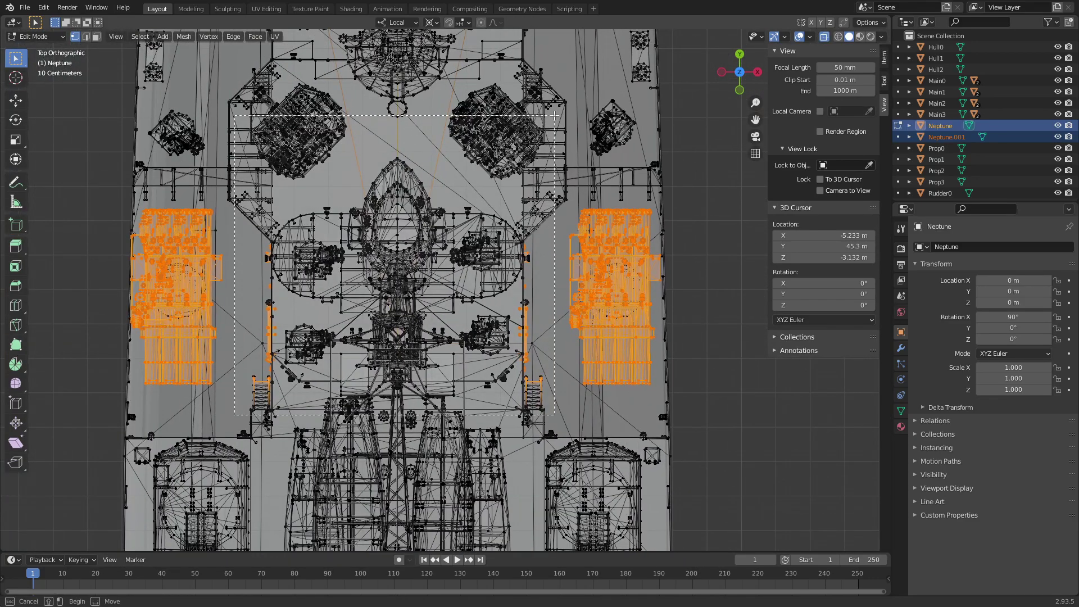
pyautogui.keyDown('shift'); pyautogui.moveTo(260, 301); pyautogui.dragTo(558, 342, button='middle'); pyautogui.keyUp('shift')
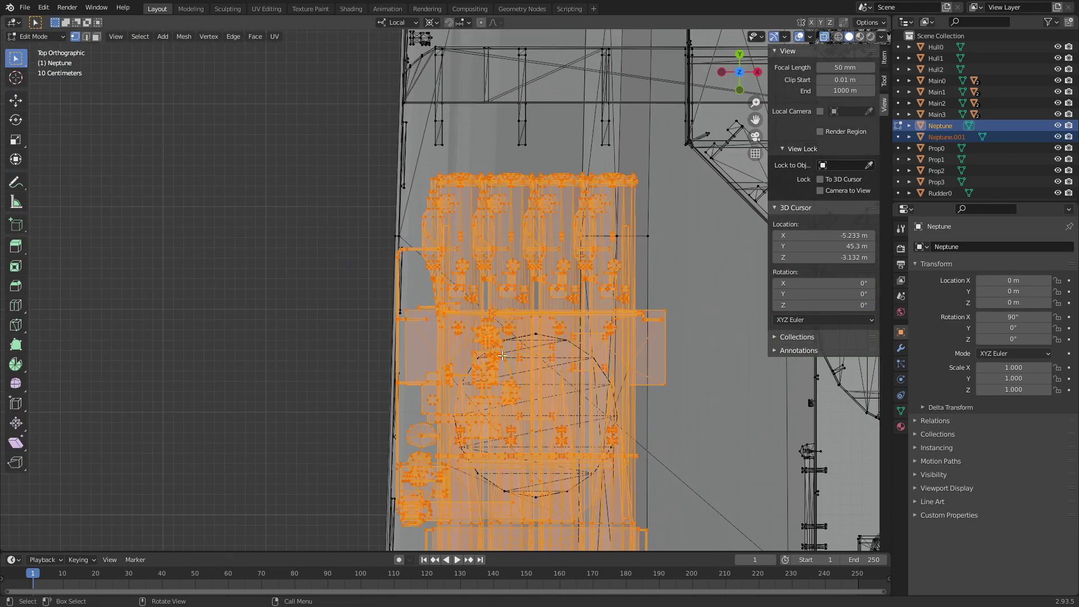
pyautogui.moveTo(501, 356); pyautogui.dragTo(691, 223, button='middle')
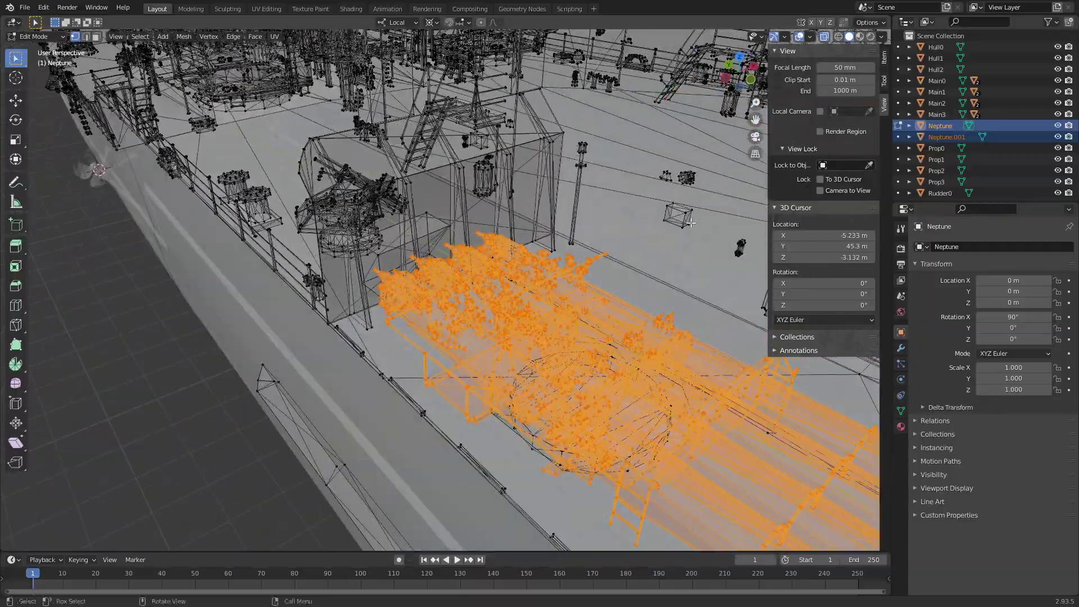
pyautogui.click(726, 78)
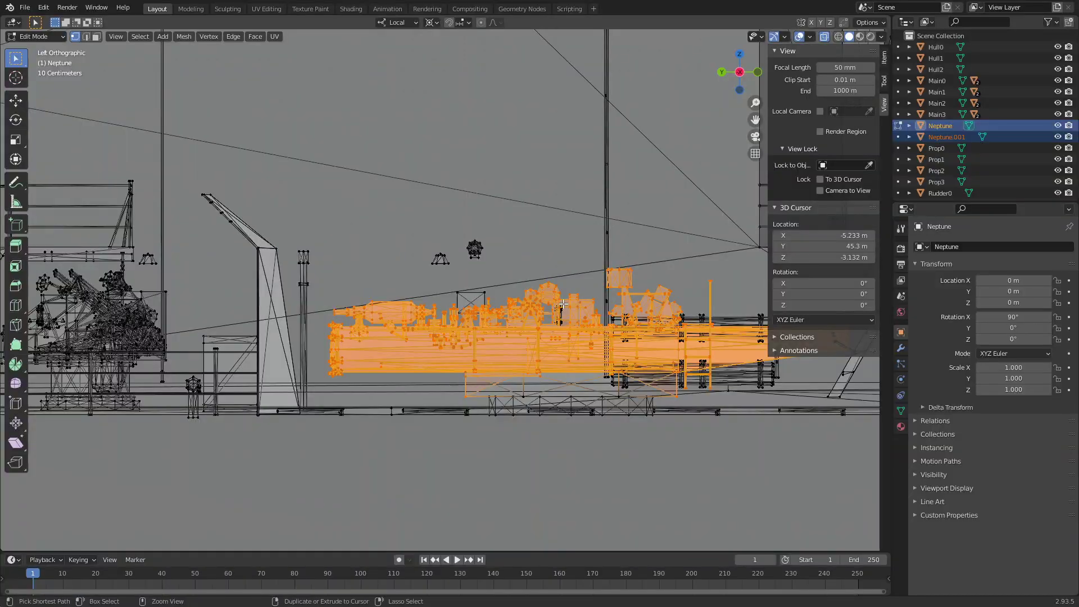
pyautogui.hotkey('ctrl', 'l')
pyautogui.scroll(-4, 611, 332)
pyautogui.moveTo(611, 331)
pyautogui.mouseDown(button='middle')
pyautogui.moveTo(415, 330)
pyautogui.moveTo(435, 348)
pyautogui.moveTo(422, 359)
pyautogui.moveTo(443, 296)
pyautogui.moveTo(562, 197)
pyautogui.mouseUp(button='middle')
pyautogui.press('p')
pyautogui.click(424, 354)
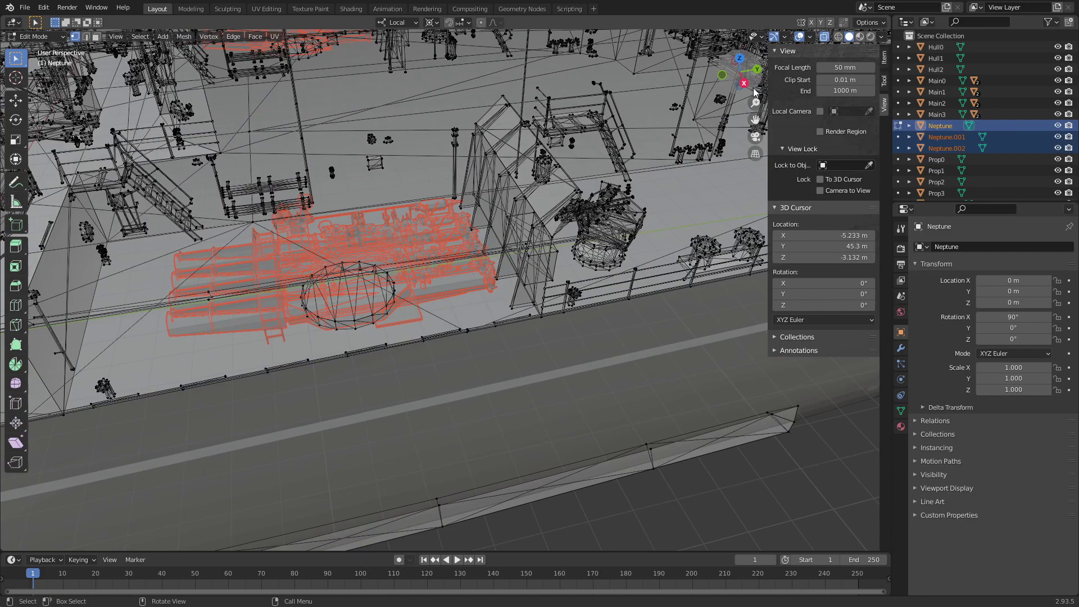
# Reframe the side view of the ship and return to Object Mode
pyautogui.moveTo(741, 79); pyautogui.dragTo(748, 89)
pyautogui.scroll(-2, 503, 320)
pyautogui.scroll(-1, 504, 321)
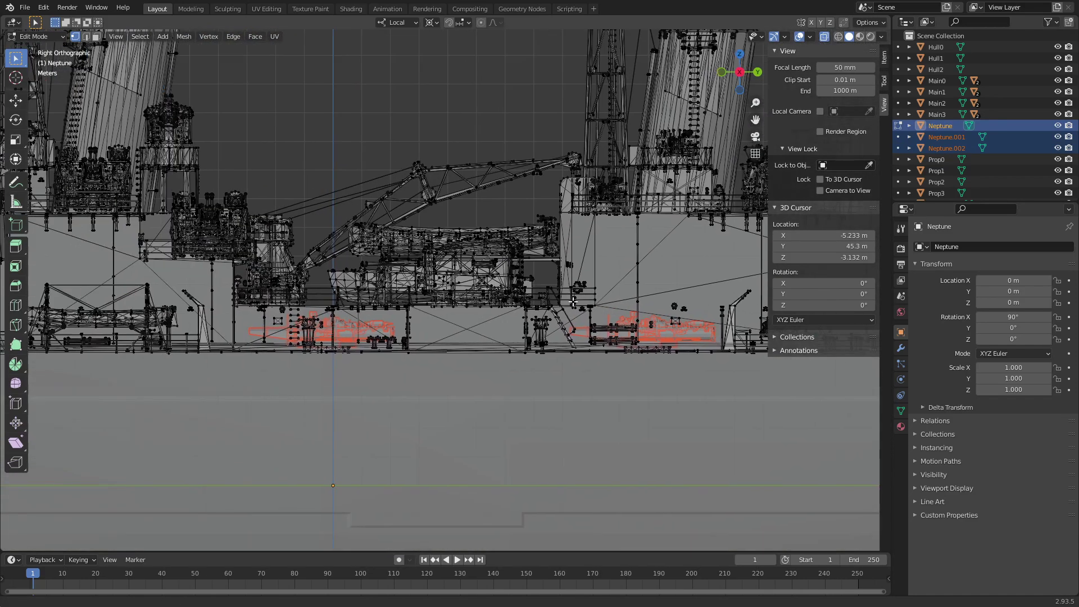
pyautogui.scroll(-1, 504, 321)
pyautogui.scroll(3, 504, 321)
pyautogui.scroll(2, 528, 332)
pyautogui.scroll(3, 557, 343)
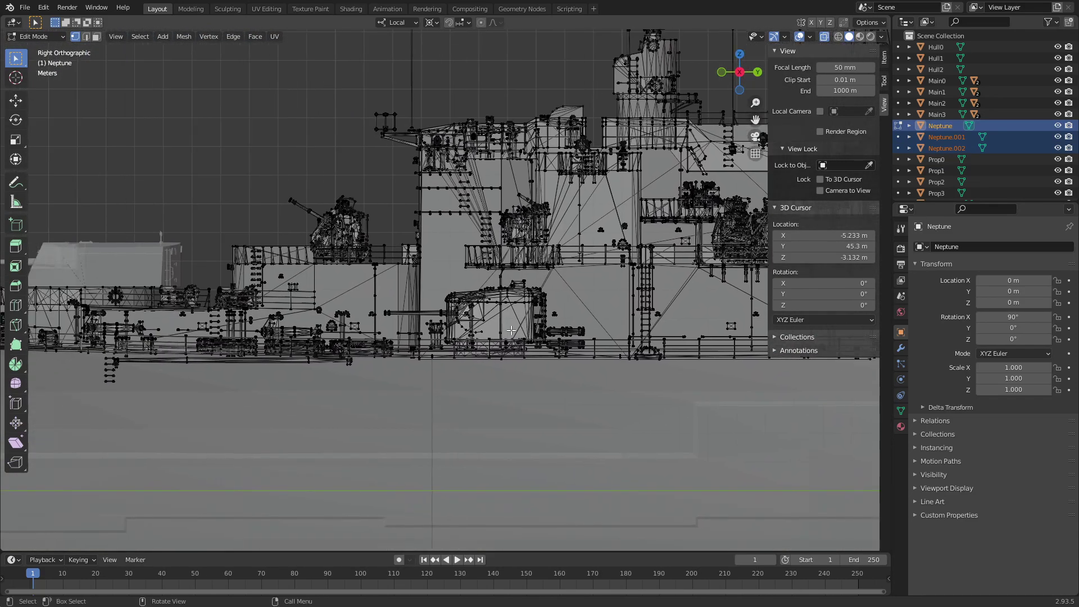
pyautogui.scroll(3, 580, 351)
pyautogui.keyDown('shift'); pyautogui.moveTo(581, 351); pyautogui.dragTo(521, 348, button='middle'); pyautogui.keyUp('shift')
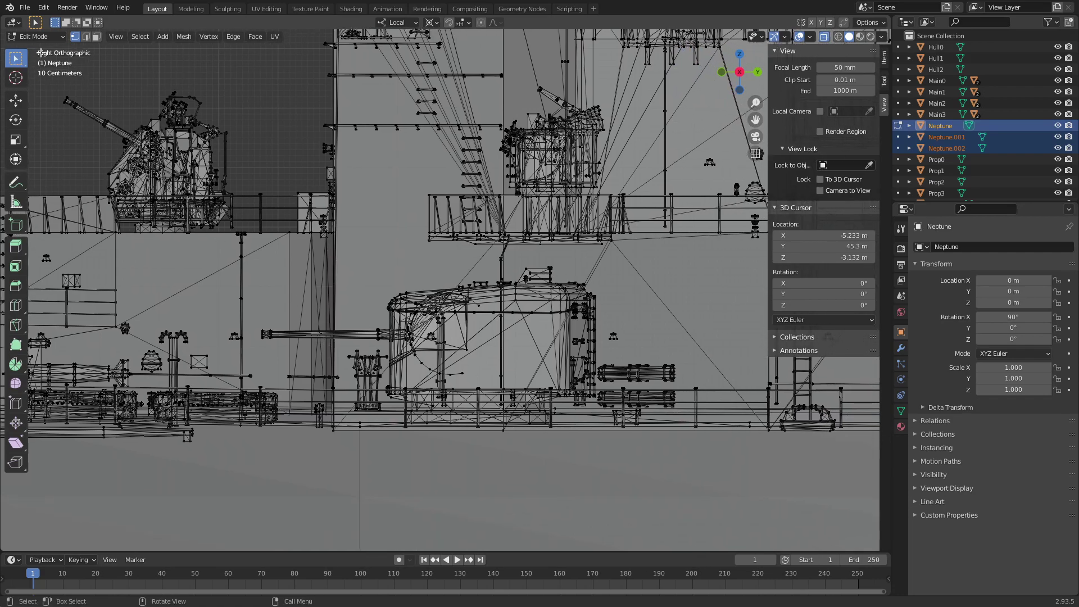
pyautogui.click(35, 36)
# Select Neptune.001 and Neptune.002 together and enter Edit Mode on both
pyautogui.scroll(-4, 228, 250)
pyautogui.scroll(1, 304, 282)
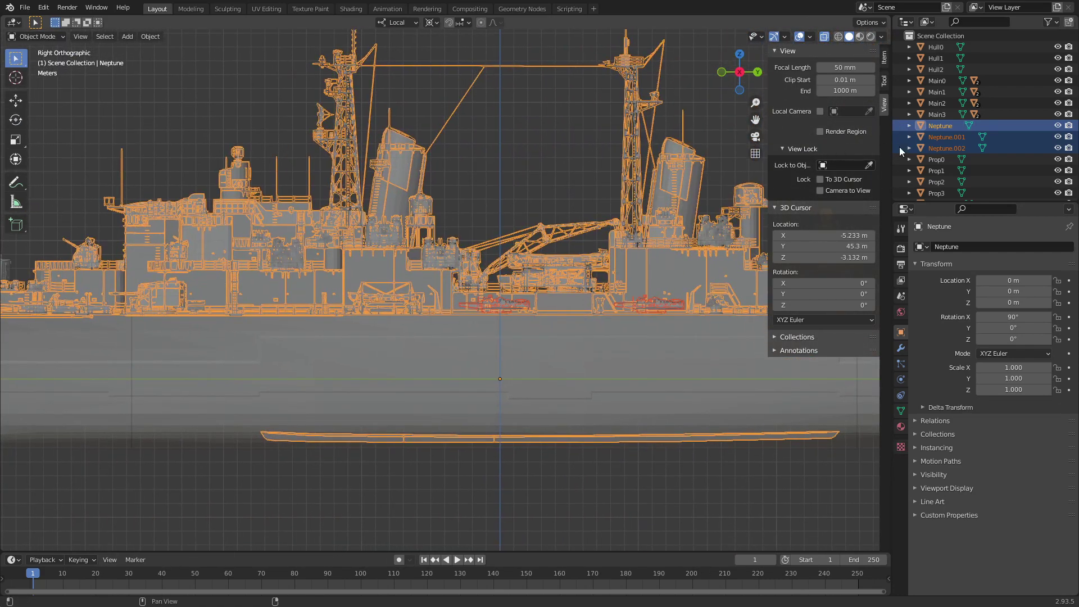
pyautogui.click(944, 137)
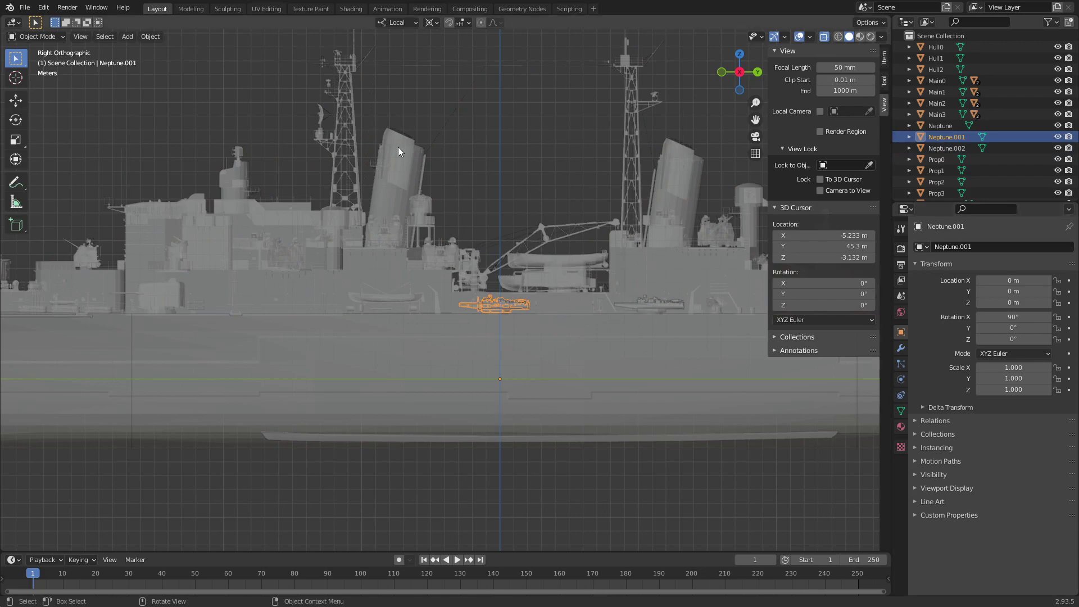
pyautogui.keyDown('ctrl'); pyautogui.click(947, 148); pyautogui.keyUp('ctrl')
pyautogui.click(37, 36)
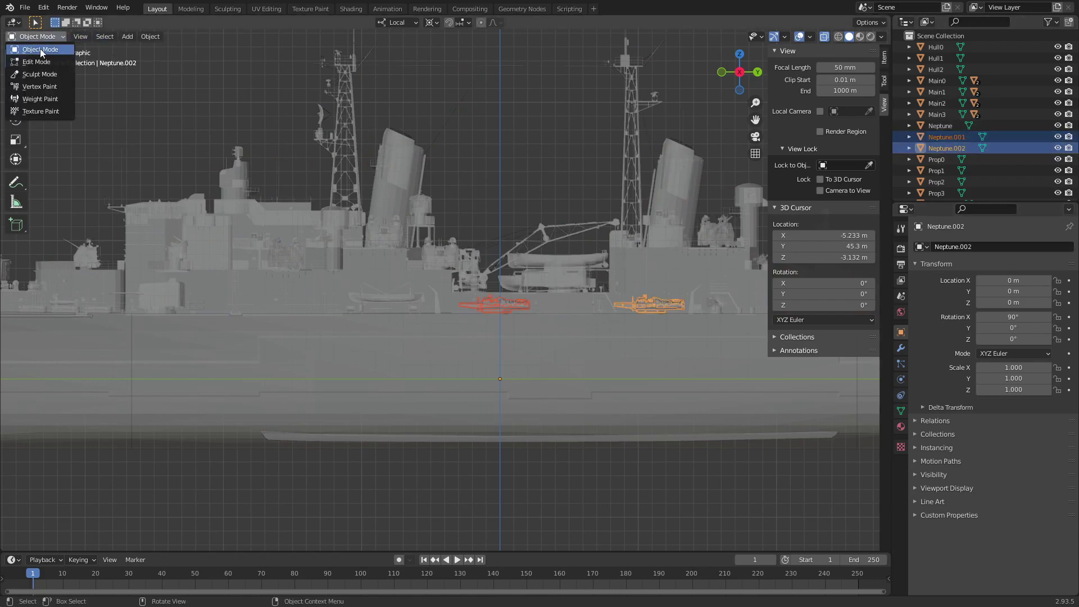
pyautogui.click(49, 59)
# From top view, separate the starboard mount parts into Neptune.003 and Neptune.004
pyautogui.click(739, 59)
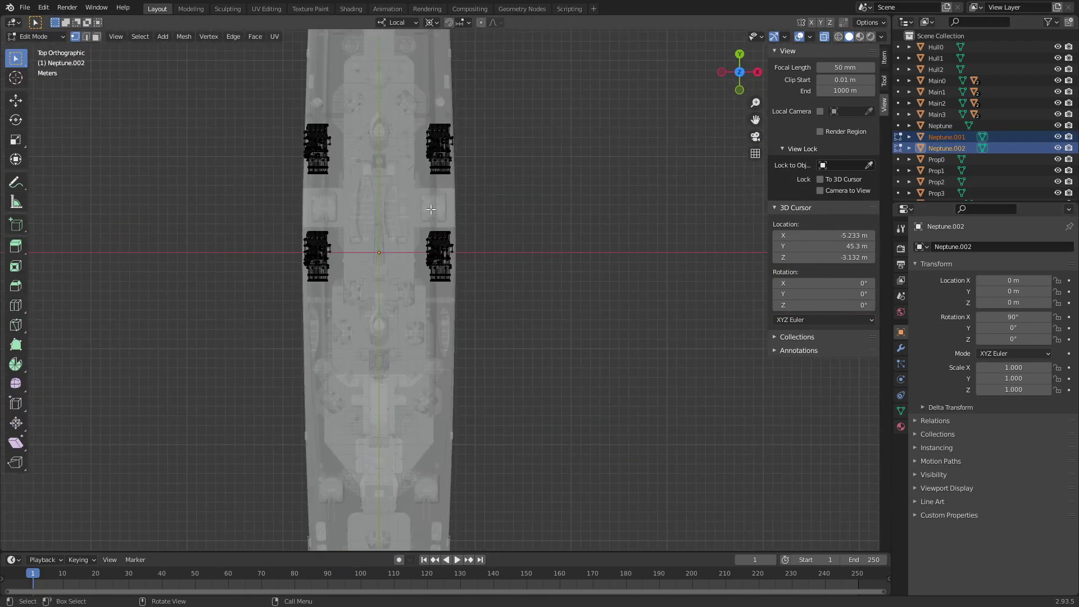
pyautogui.press('p')
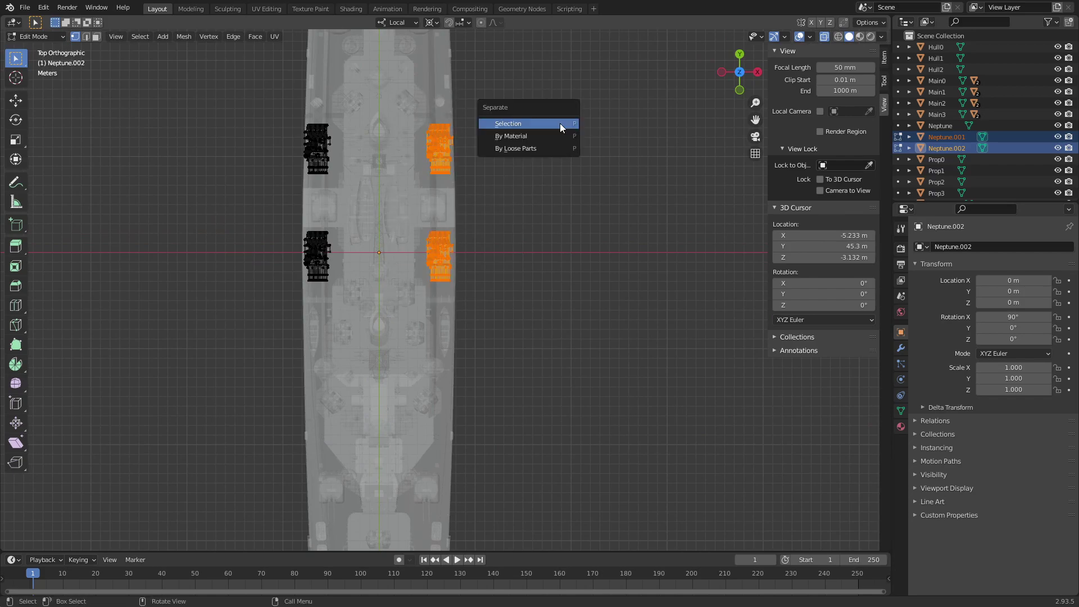
pyautogui.click(560, 123)
pyautogui.click(722, 73)
pyautogui.scroll(2, 531, 129)
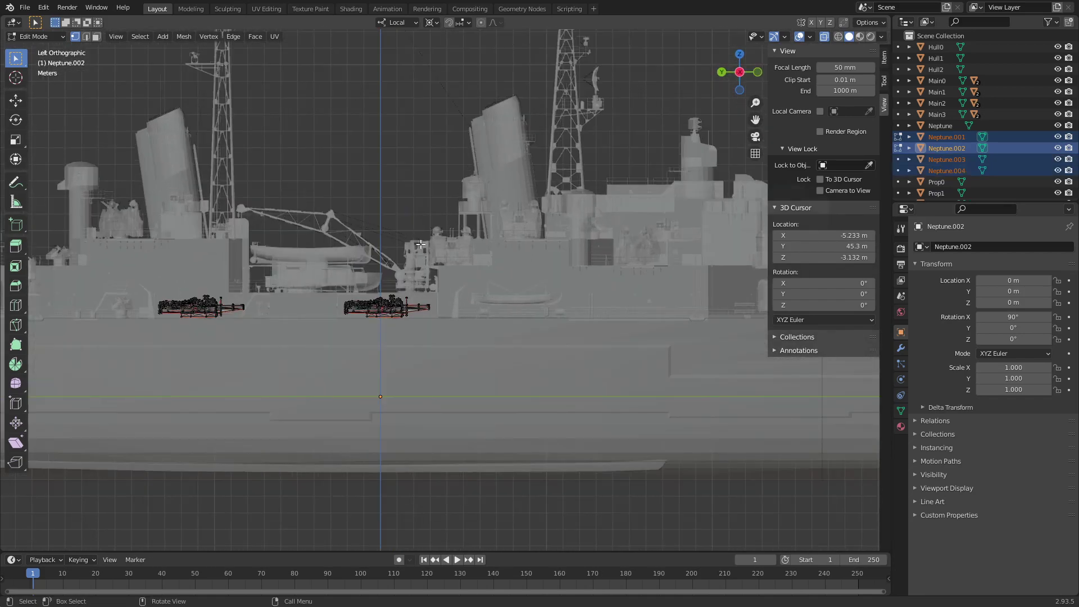
pyautogui.scroll(4, 531, 128)
pyautogui.keyDown('shift'); pyautogui.moveTo(220, 322); pyautogui.dragTo(415, 201, button='middle'); pyautogui.keyUp('shift')
pyautogui.scroll(3, 414, 201)
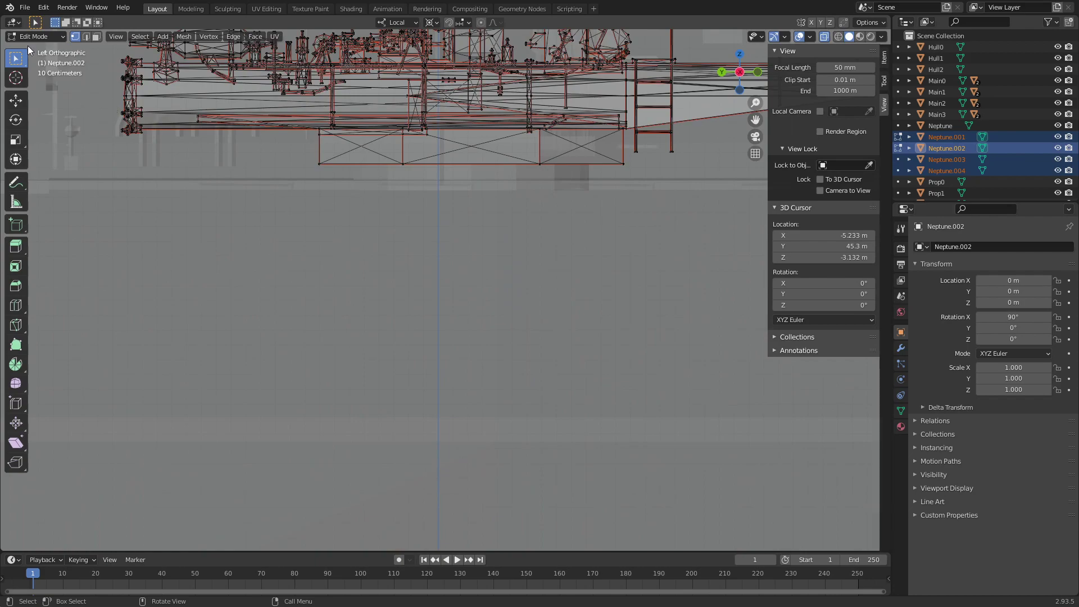
# Snap the 3D cursor to the starboard mount ring's centre vertices in Neptune's Edit Mode
pyautogui.click(33, 36)
pyautogui.click(438, 178)
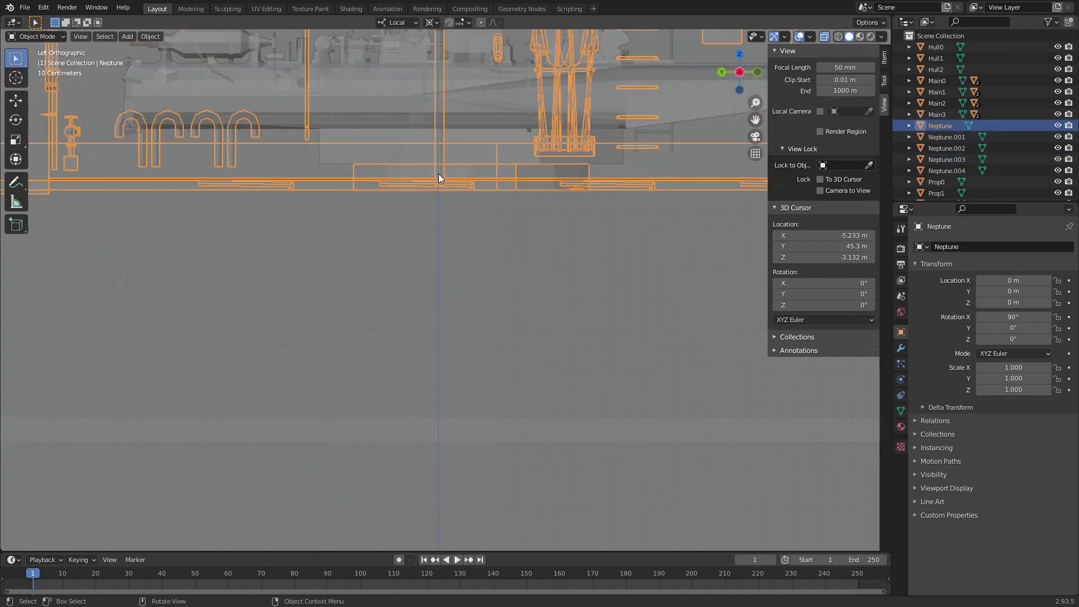
pyautogui.click(35, 36)
pyautogui.click(39, 62)
pyautogui.moveTo(375, 113); pyautogui.dragTo(415, 146, button='middle')
pyautogui.click(460, 269)
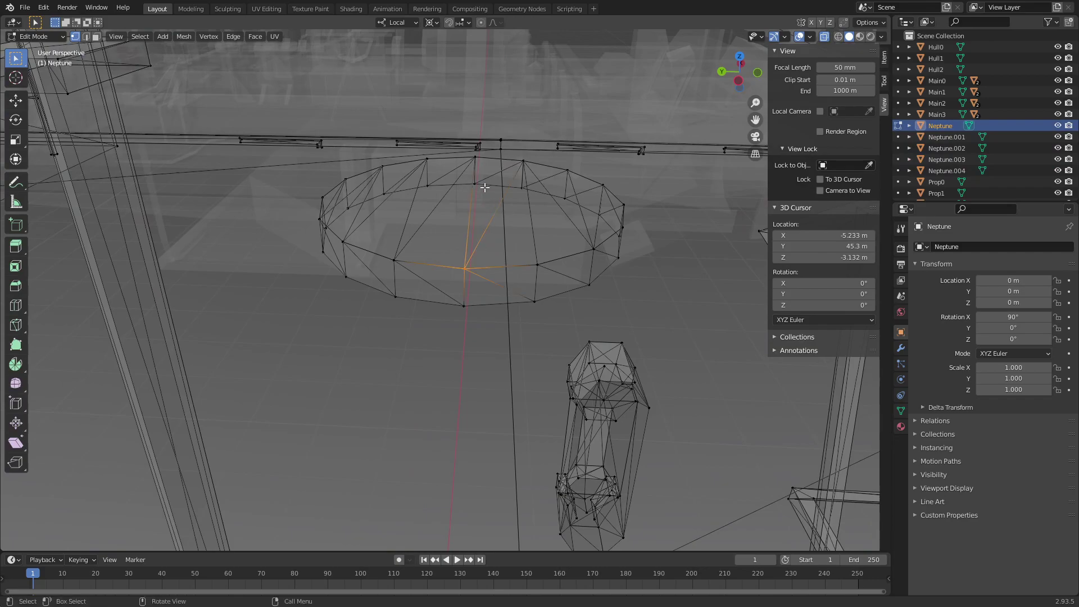
pyautogui.keyDown('shift'); pyautogui.click(476, 158); pyautogui.keyUp('shift')
pyautogui.hotkey('shift', 's')
pyautogui.click(507, 172)
# Set Neptune.004's origin to the 3D cursor at (6.3735, -0.2235, 4.824)
pyautogui.click(740, 57)
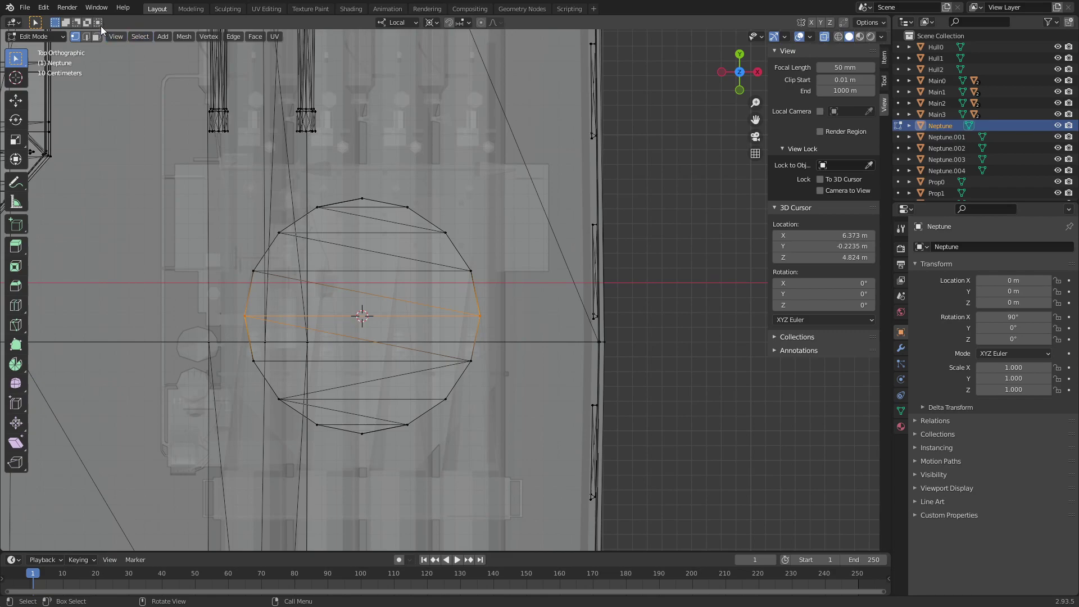
pyautogui.click(34, 36)
pyautogui.click(31, 48)
pyautogui.click(379, 241)
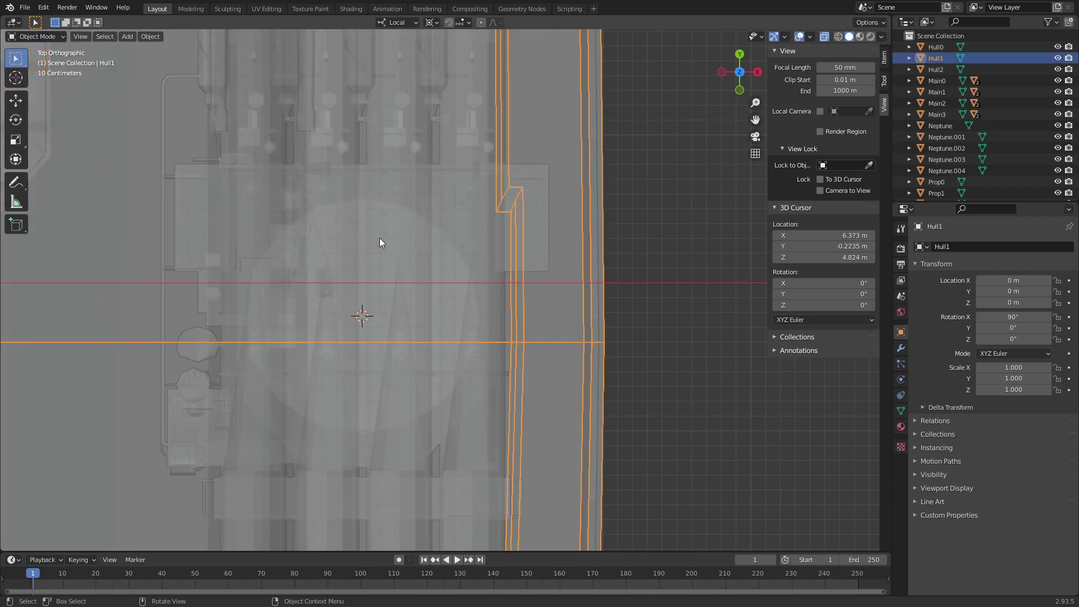
pyautogui.click(380, 238)
pyautogui.rightClick(688, 250)
pyautogui.click(750, 275)
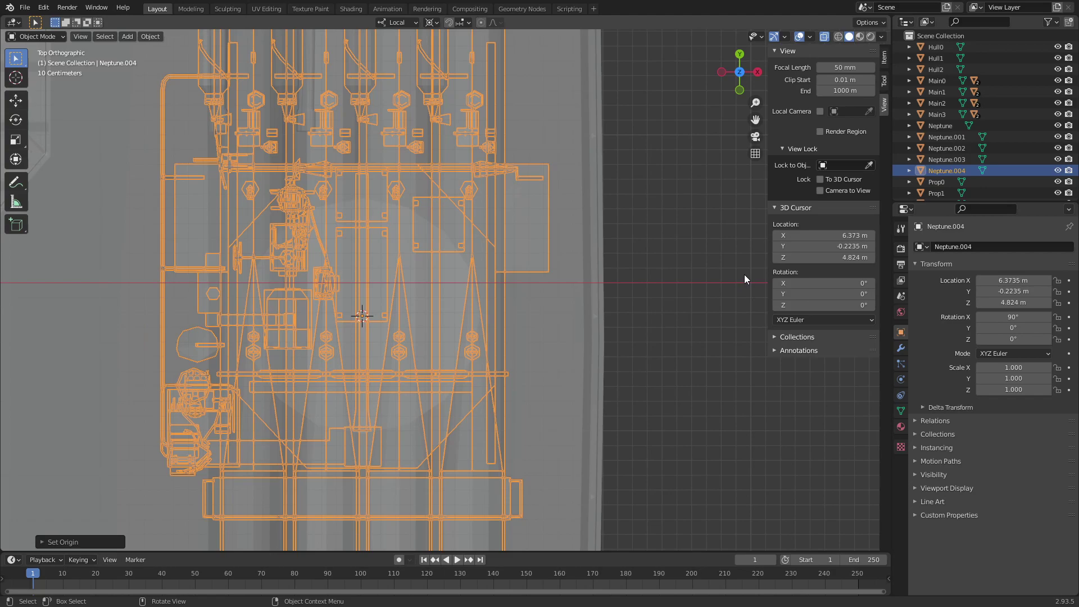
# Rename the object Torp1 and paste the copied X value into the 3D cursor's X field
pyautogui.press('Home')
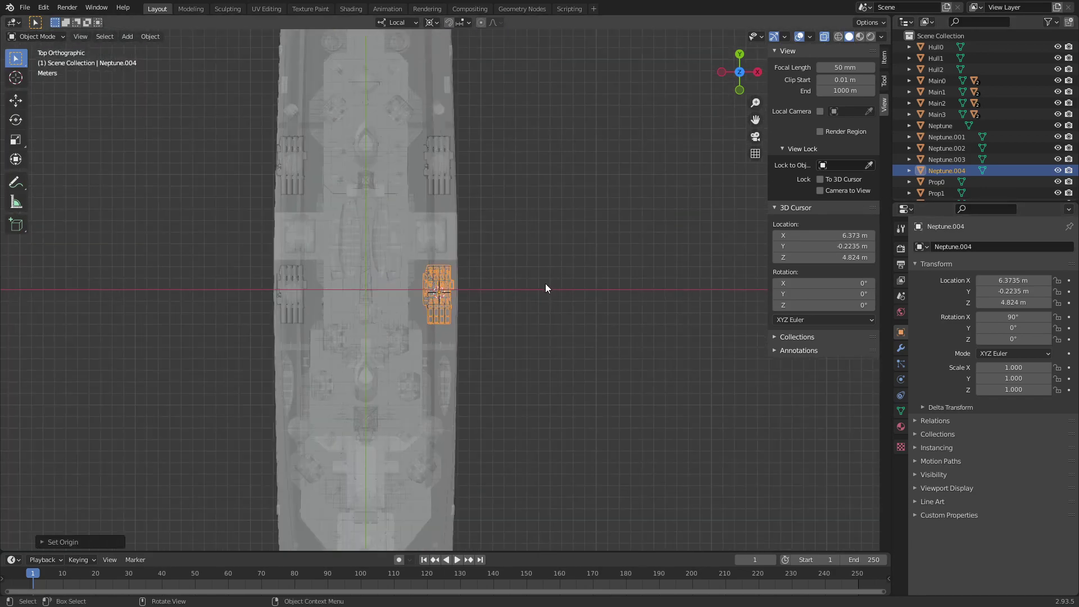
pyautogui.click(950, 246)
pyautogui.write('T')
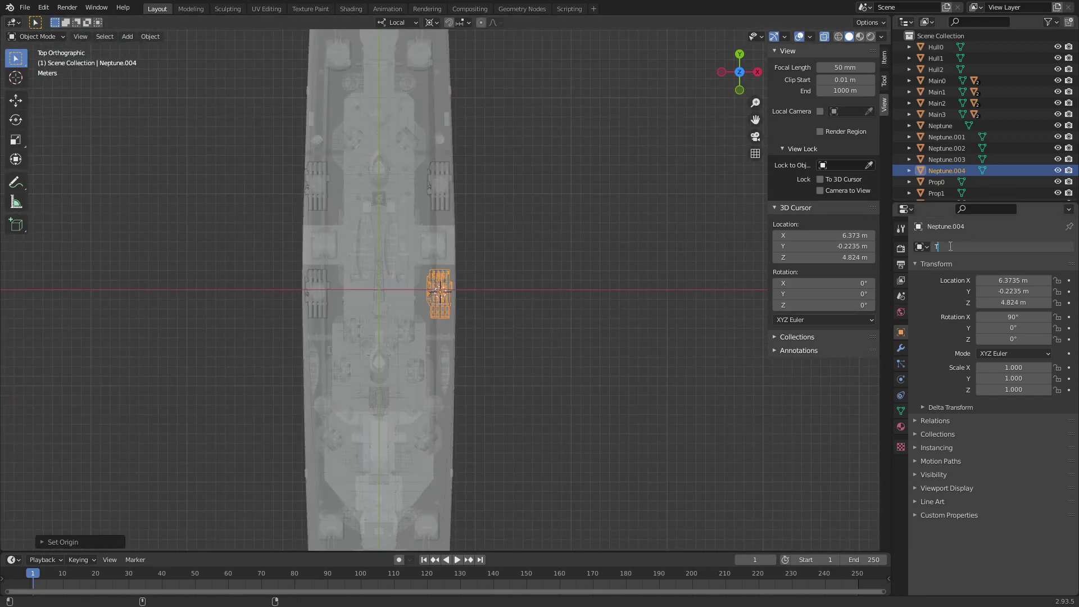
pyautogui.write('orp1')
pyautogui.press('Return')
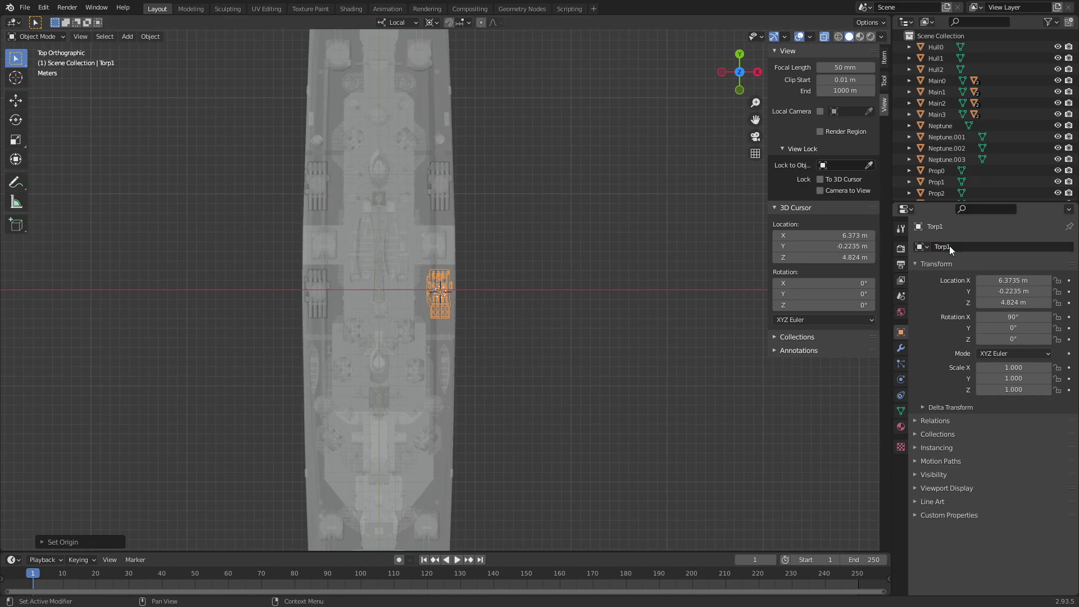
pyautogui.click(869, 235)
pyautogui.hotkey('ctrl', 'v')
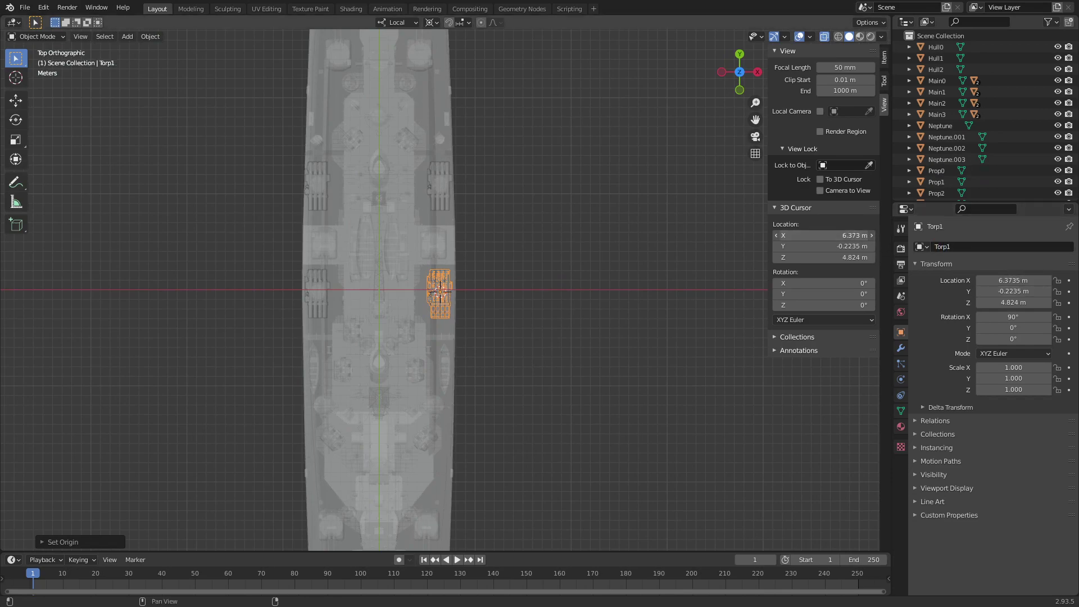
pyautogui.click(777, 235)
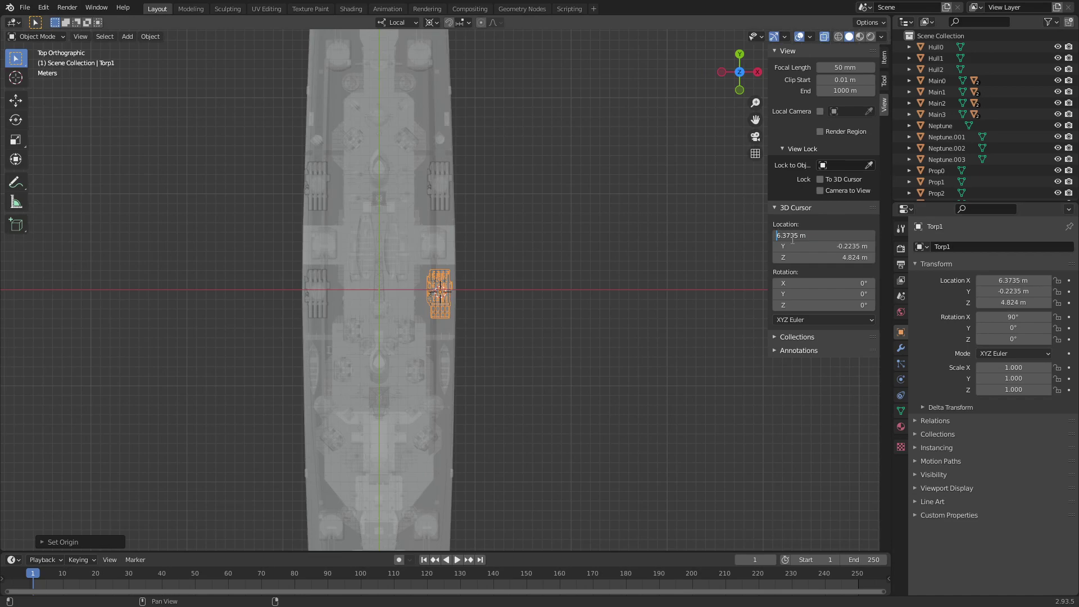
# Set the 3D cursor X to -6.373 and frame the port-side mount ring
pyautogui.write('-')
pyautogui.press('Return')
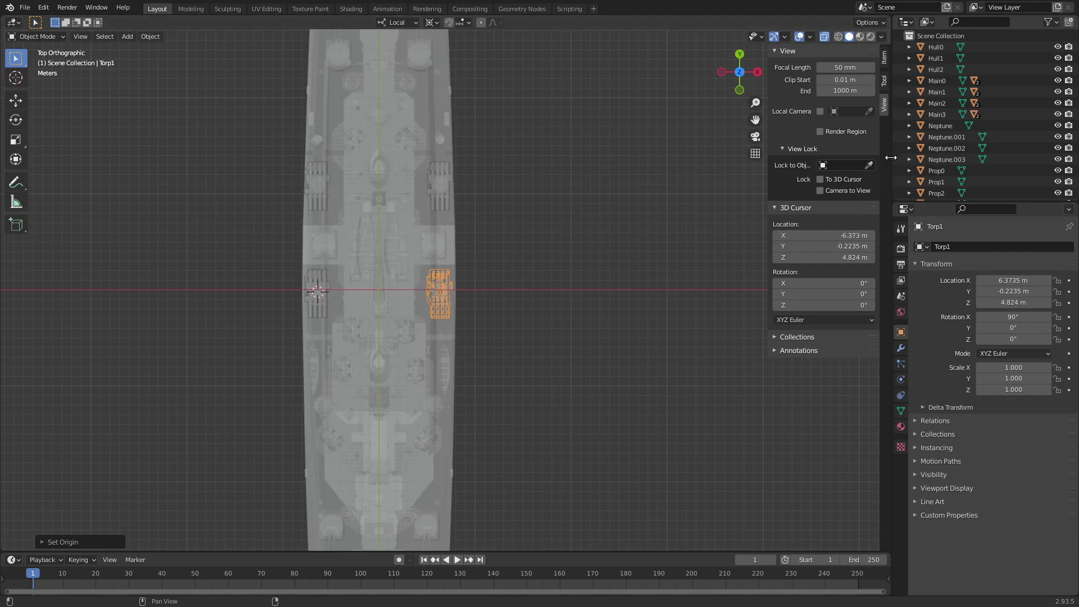
pyautogui.click(946, 136)
pyautogui.press('KP_Decimal')
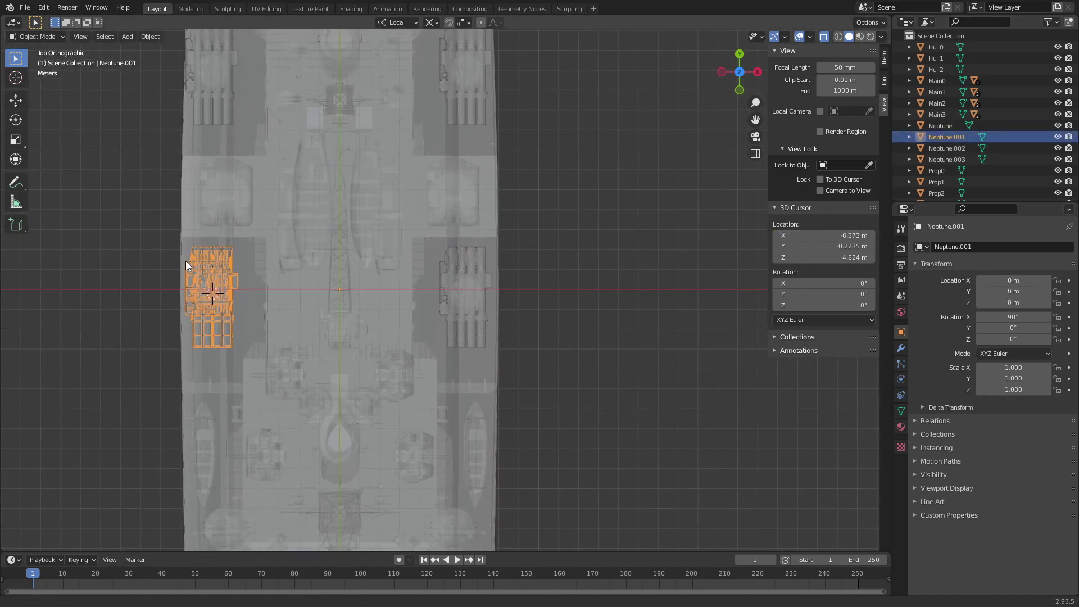
pyautogui.click(486, 290)
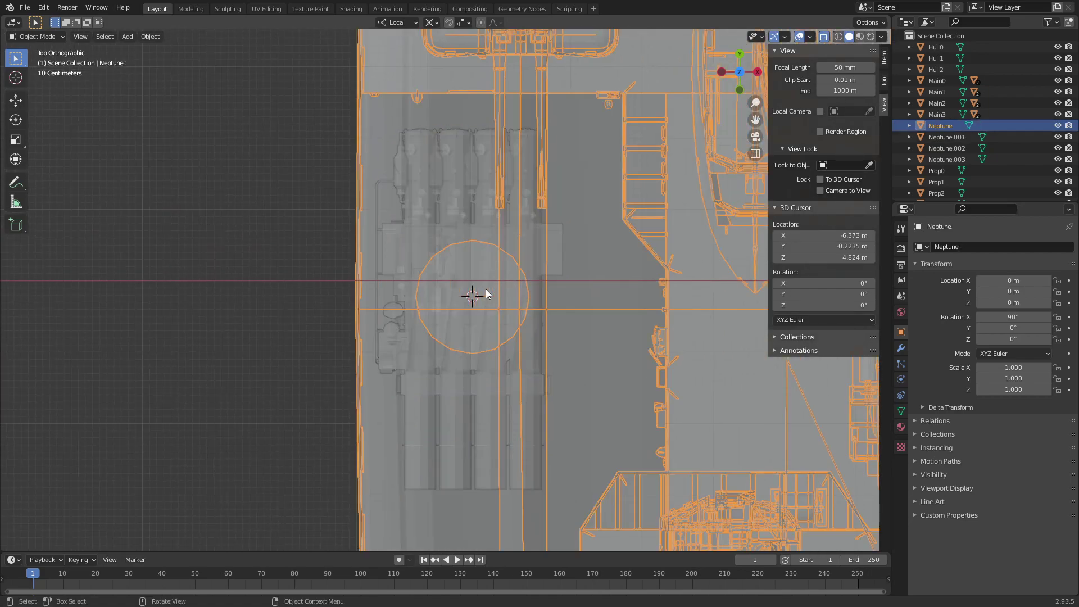
pyautogui.press('KP_Decimal')
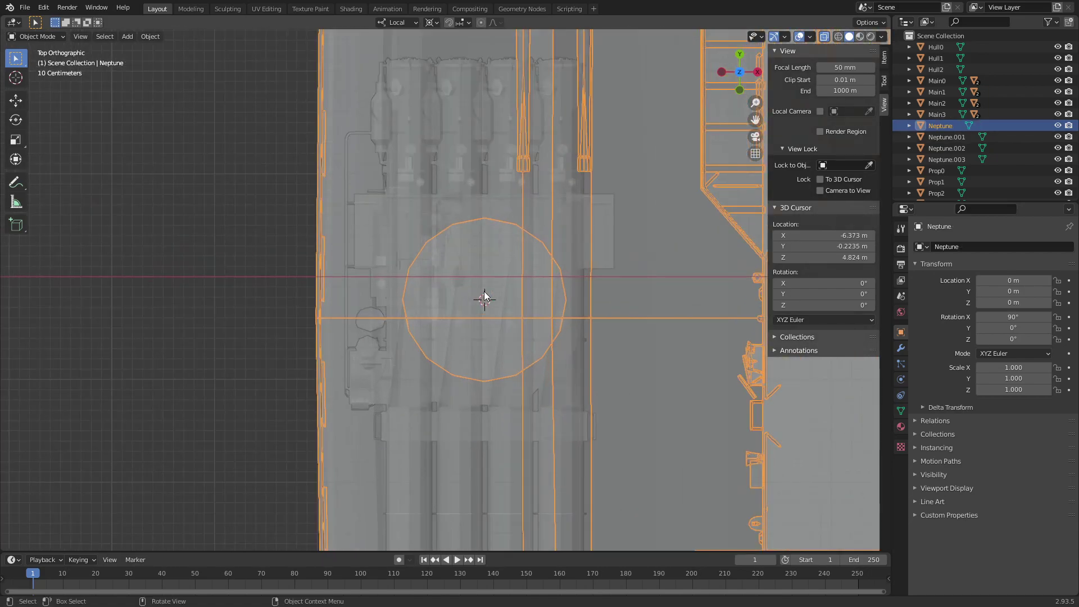
# In Neptune's Edit Mode, snap the 3D cursor between two opposite ring vertices
pyautogui.click(34, 36)
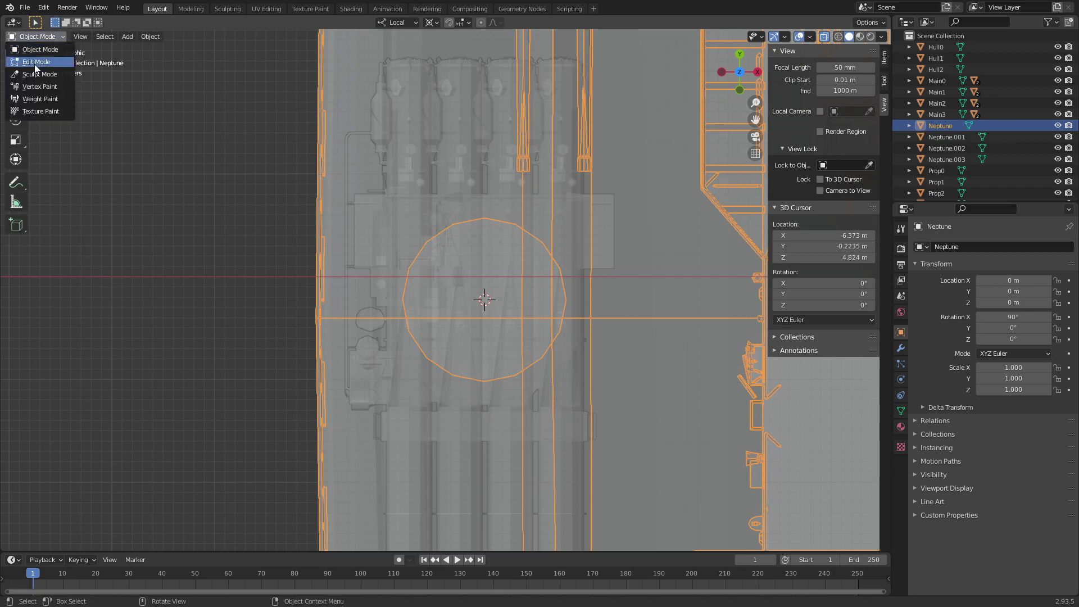
pyautogui.click(35, 64)
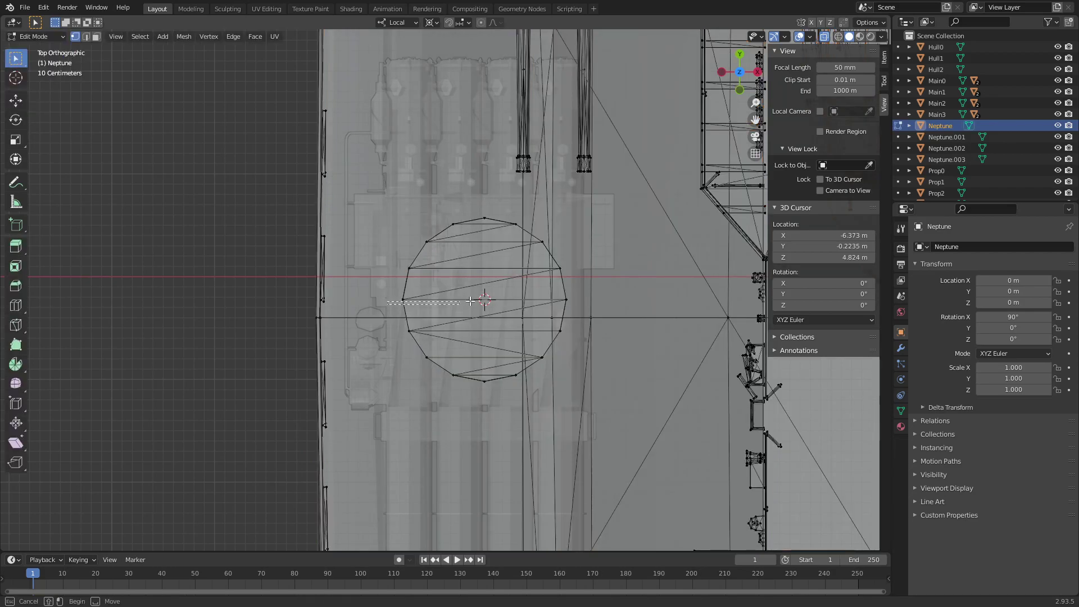
pyautogui.click(403, 300)
pyautogui.keyDown('shift'); pyautogui.click(566, 300); pyautogui.keyUp('shift')
pyautogui.click(723, 73)
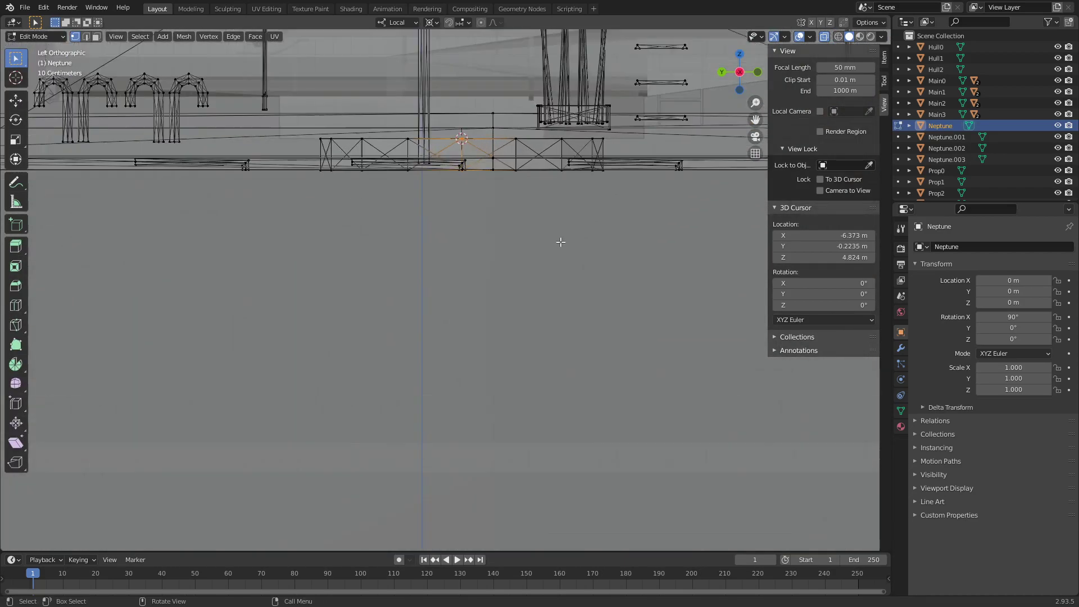
pyautogui.hotkey('shift', 's')
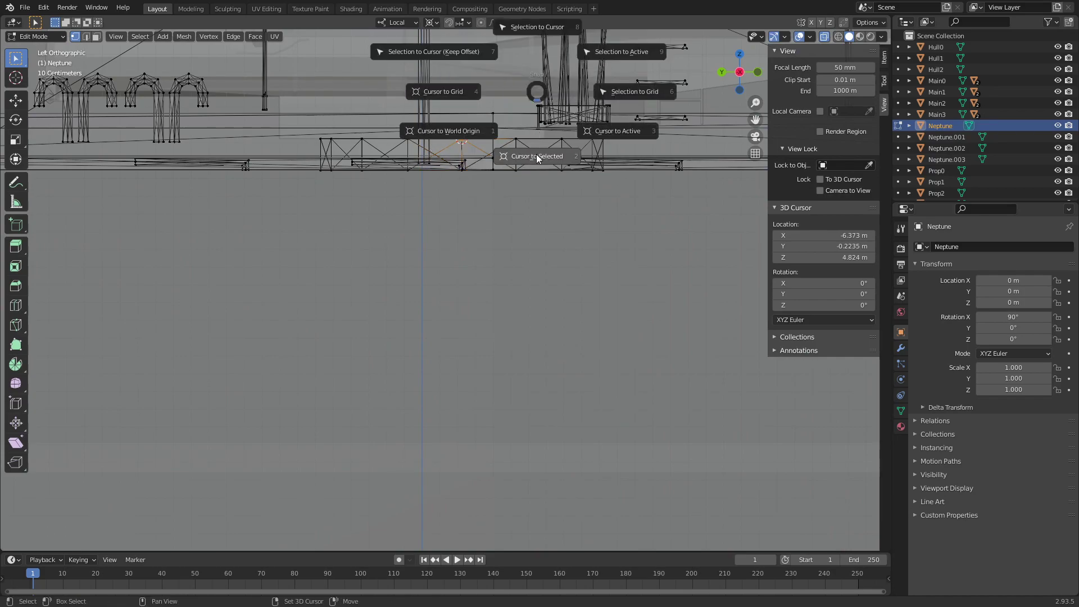
pyautogui.click(537, 158)
pyautogui.hotkey('alt', 'Home')
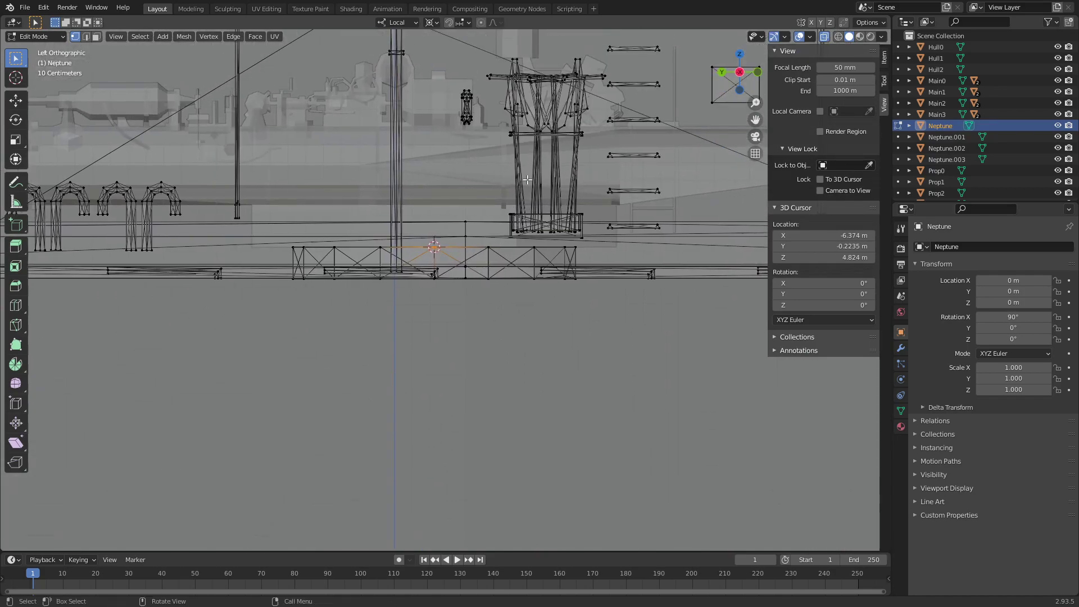
pyautogui.click(35, 36)
# Set Neptune.001's origin to the 3D cursor and rename it Torp0
pyautogui.click(28, 45)
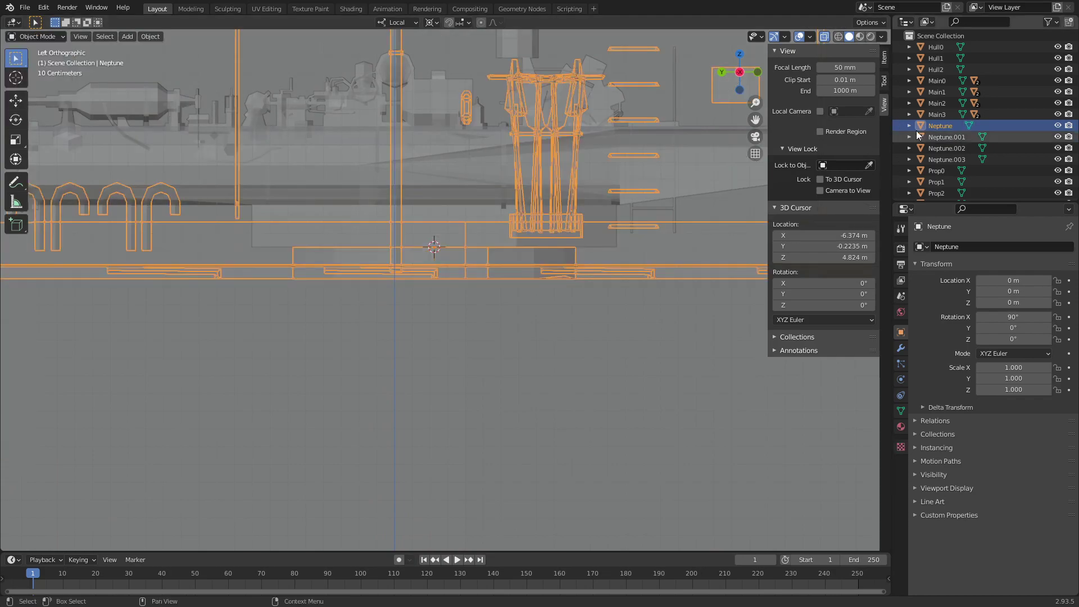
pyautogui.click(950, 137)
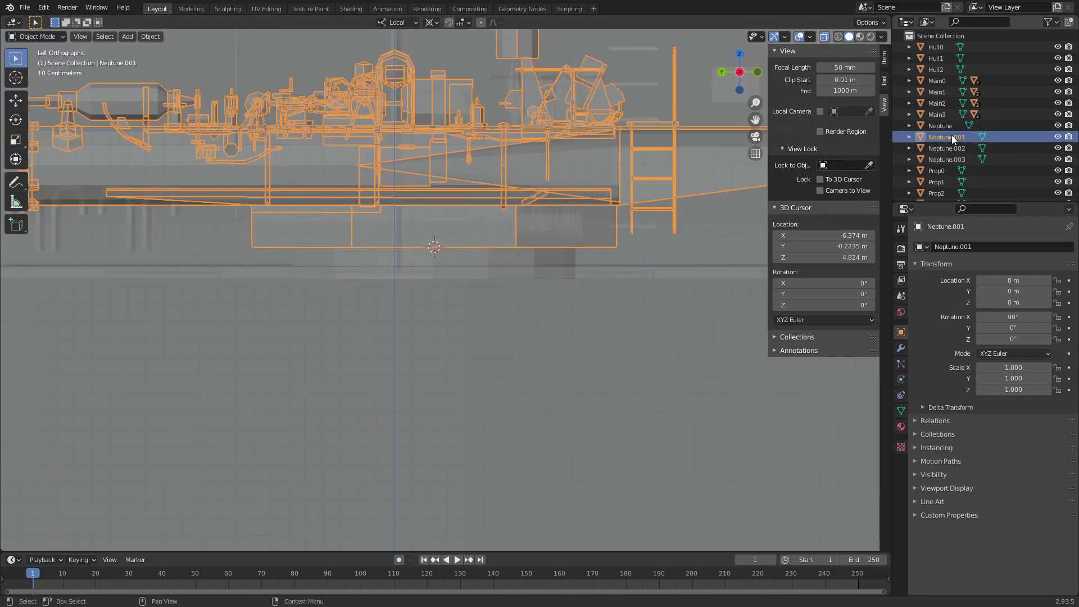
pyautogui.rightClick(523, 149)
pyautogui.click(580, 174)
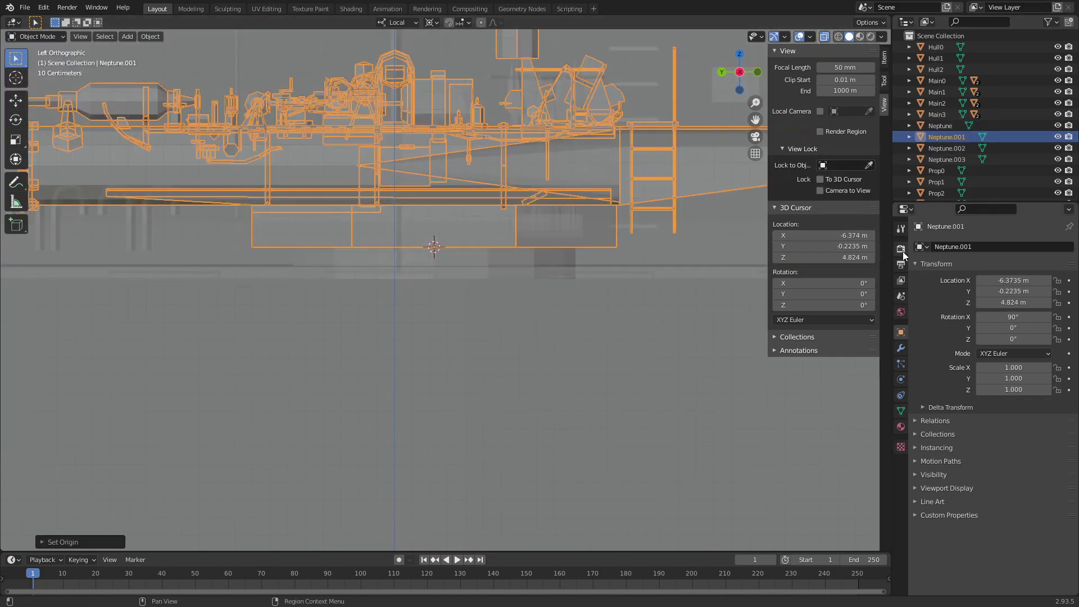
pyautogui.click(991, 249)
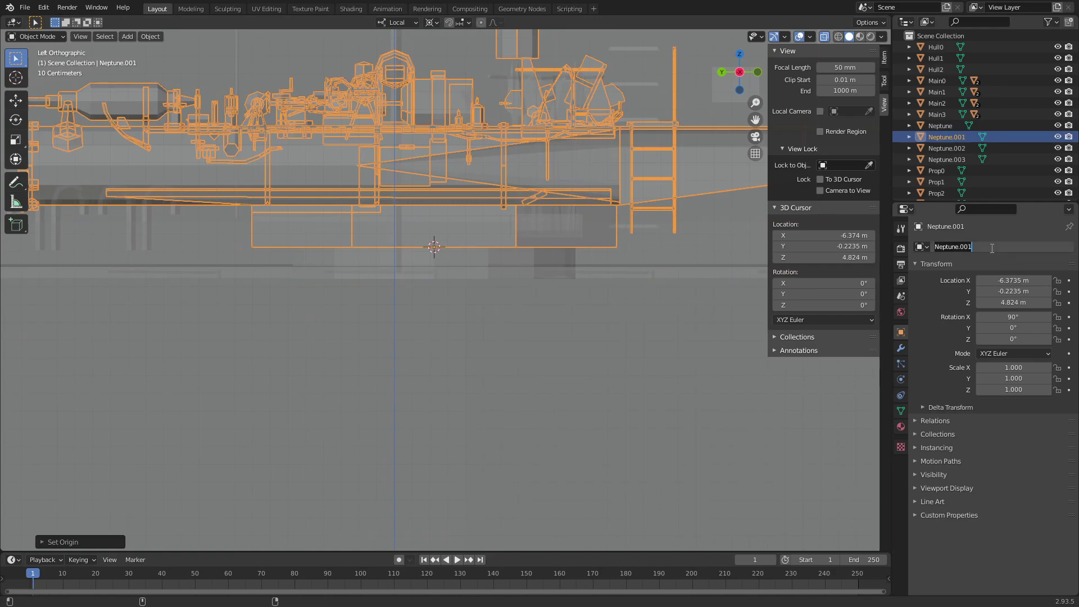
pyautogui.write('Torp0')
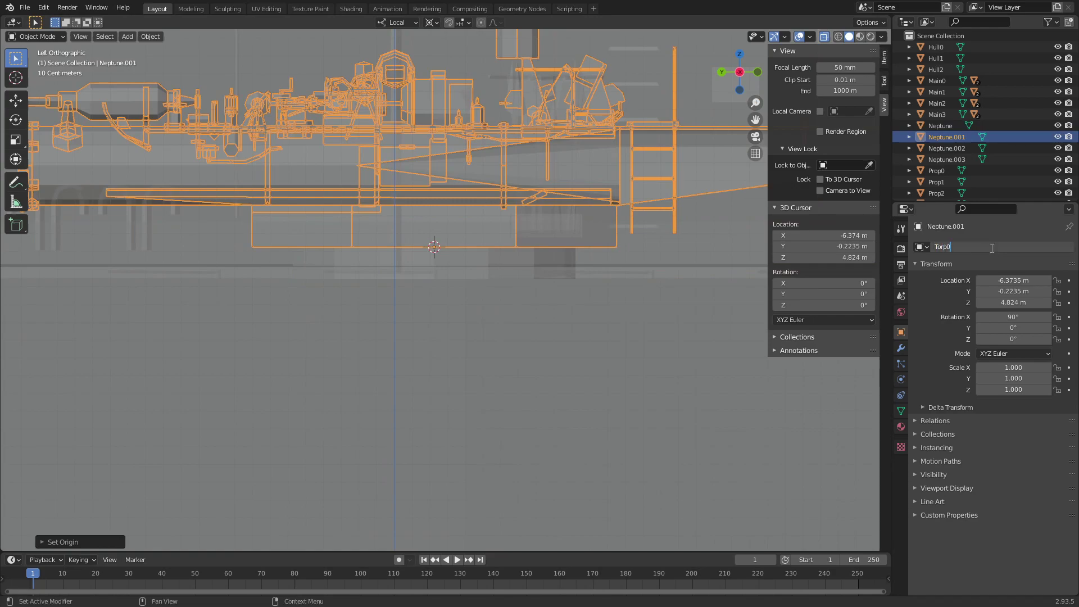
pyautogui.press('Return')
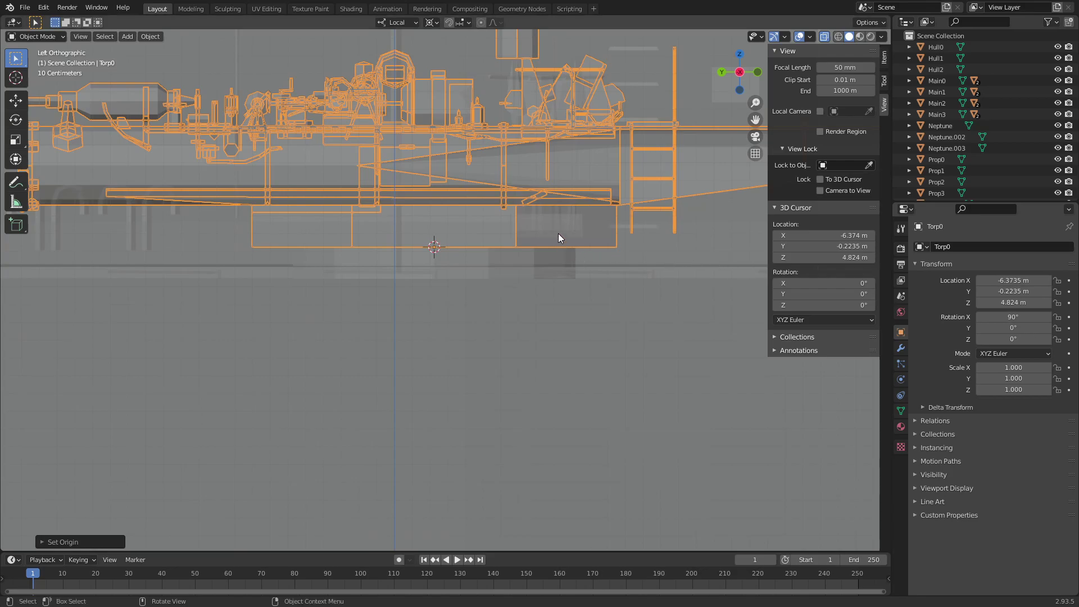
# Copy Torp0's X location (-6.373) into the 3D cursor X, then check Torp1's X (6.3735)
pyautogui.moveTo(558, 234); pyautogui.dragTo(524, 275, button='middle')
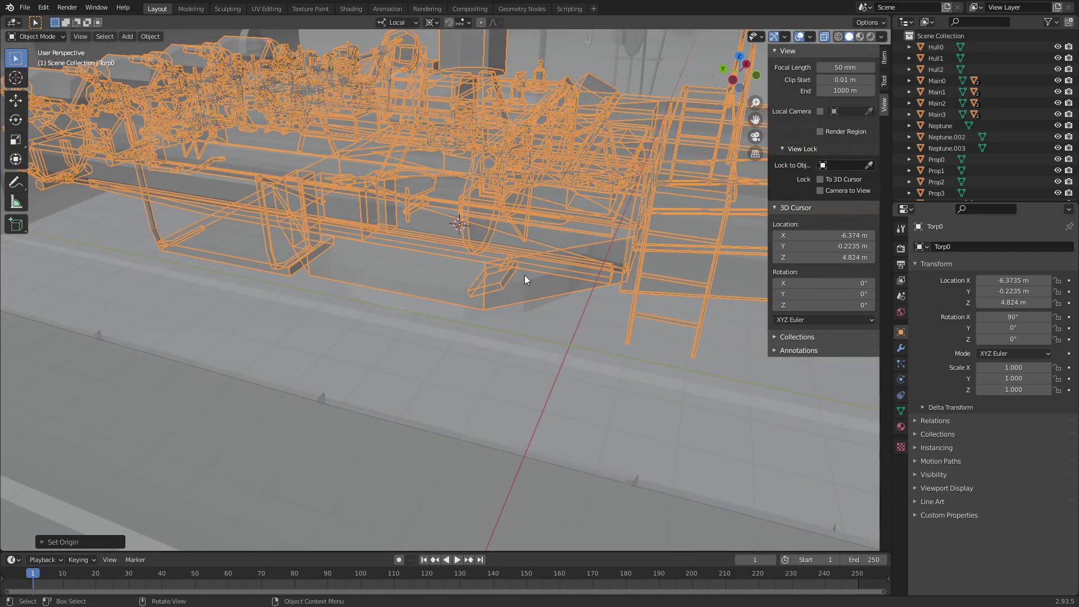
pyautogui.click(1017, 275)
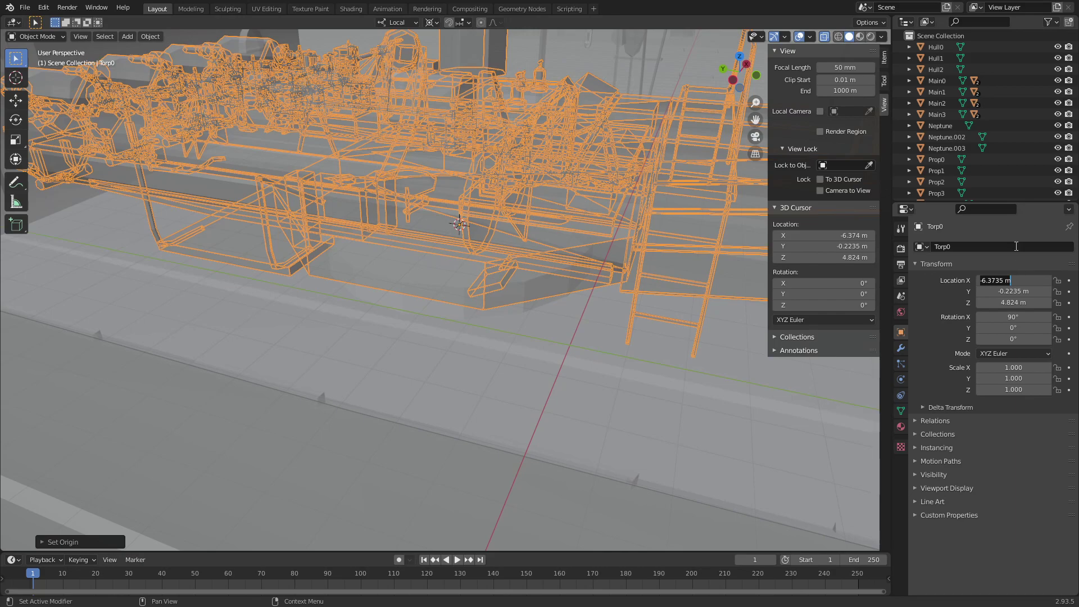
pyautogui.click(851, 235)
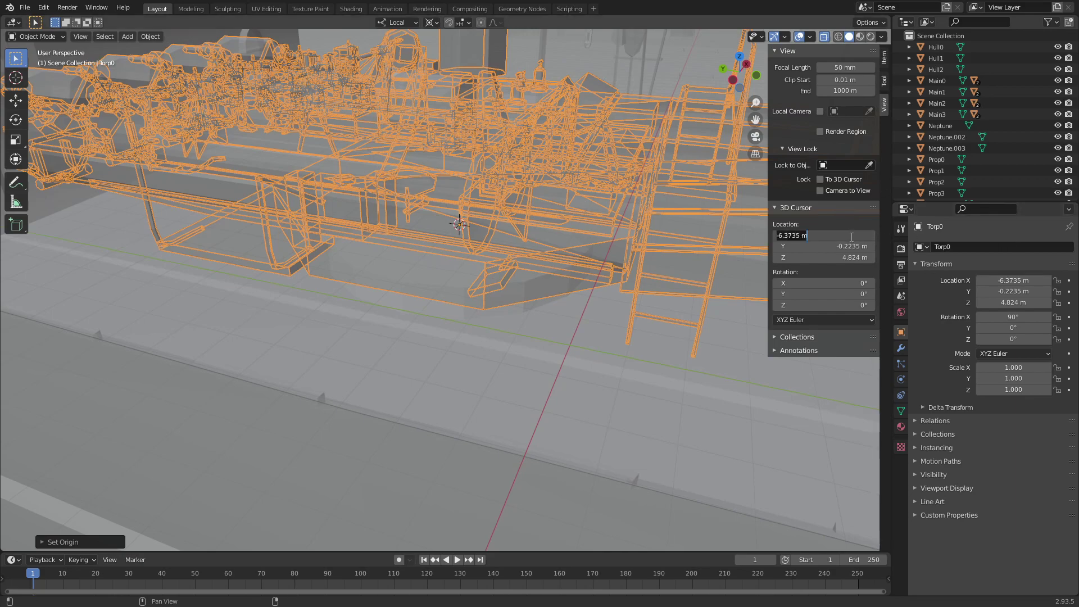
pyautogui.press('Return')
pyautogui.click(1028, 273)
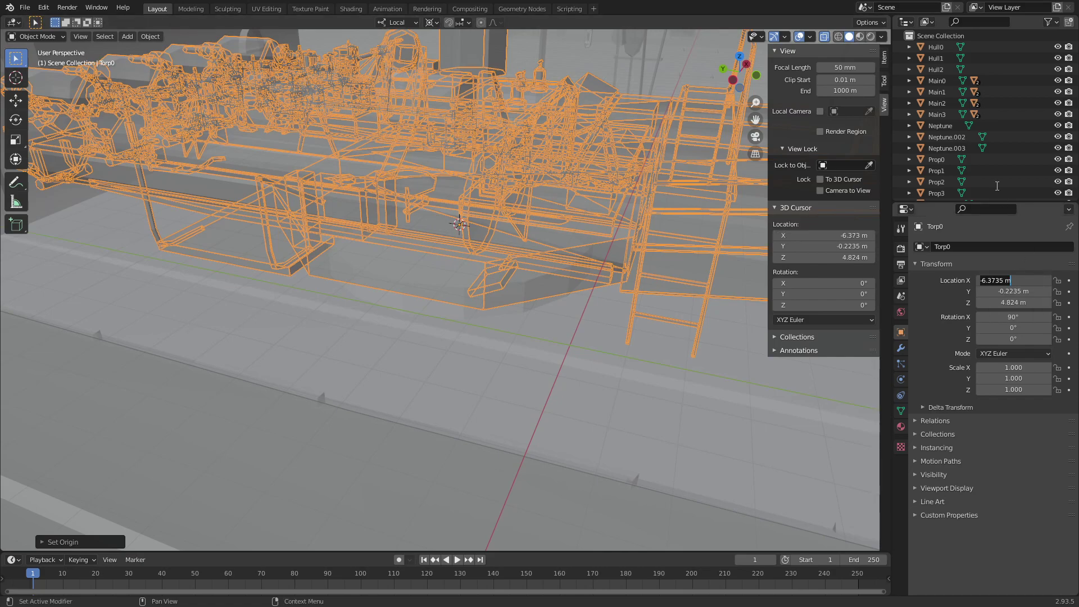
pyautogui.scroll(-3, 948, 155)
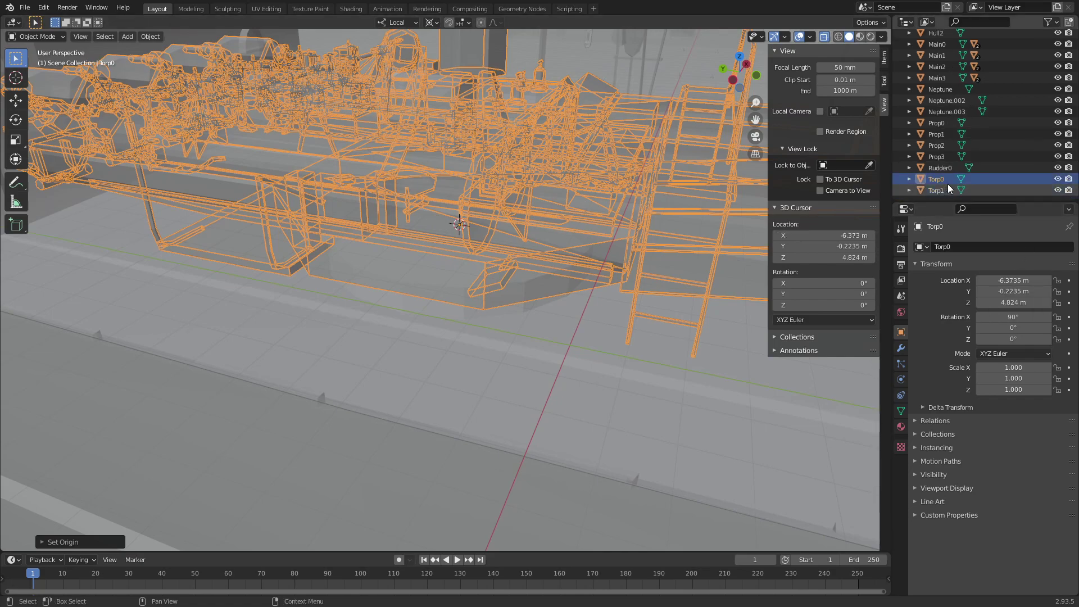
pyautogui.click(935, 189)
pyautogui.click(1002, 279)
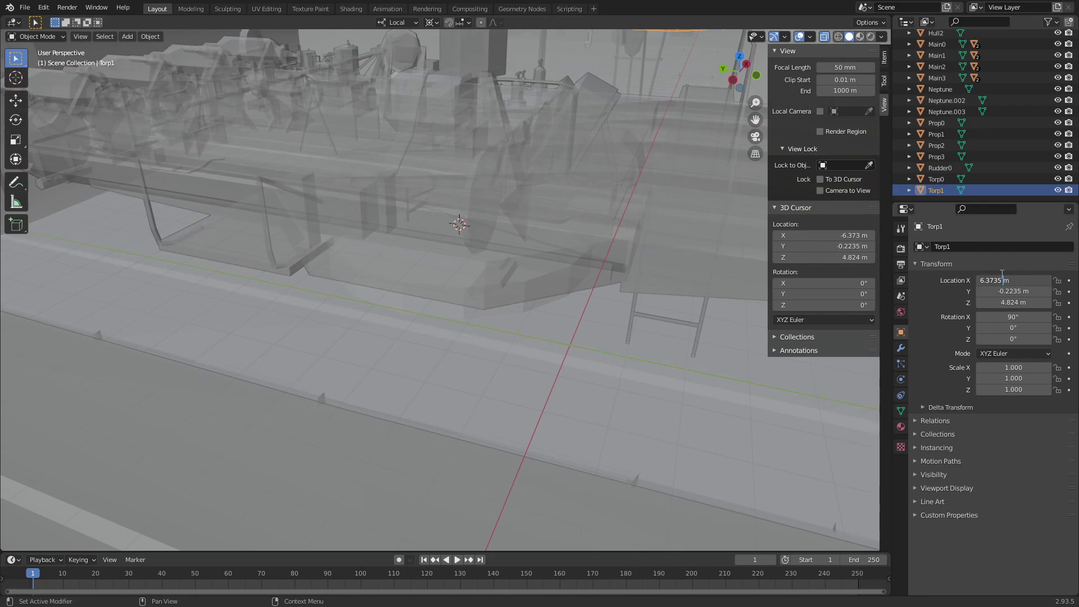
# Pick the Neptune hull from the overlapping objects and enter its Edit Mode
pyautogui.moveTo(673, 364)
pyautogui.mouseDown(button='middle')
pyautogui.moveTo(645, 361)
pyautogui.moveTo(632, 305)
pyautogui.moveTo(594, 297)
pyautogui.moveTo(553, 333)
pyautogui.mouseUp(button='middle')
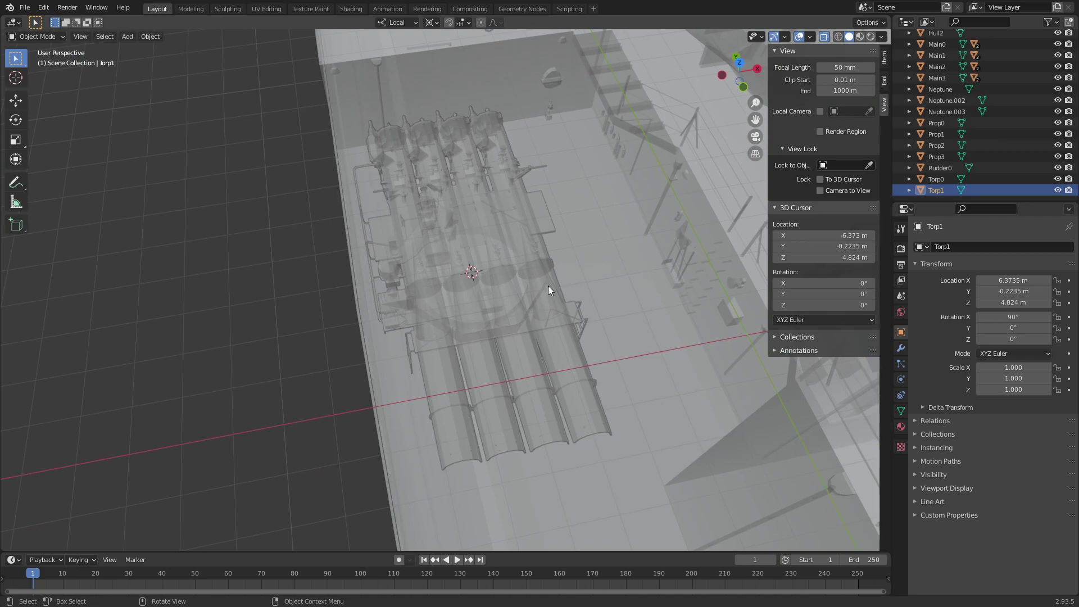
pyautogui.scroll(-2, 547, 289)
pyautogui.scroll(-2, 471, 267)
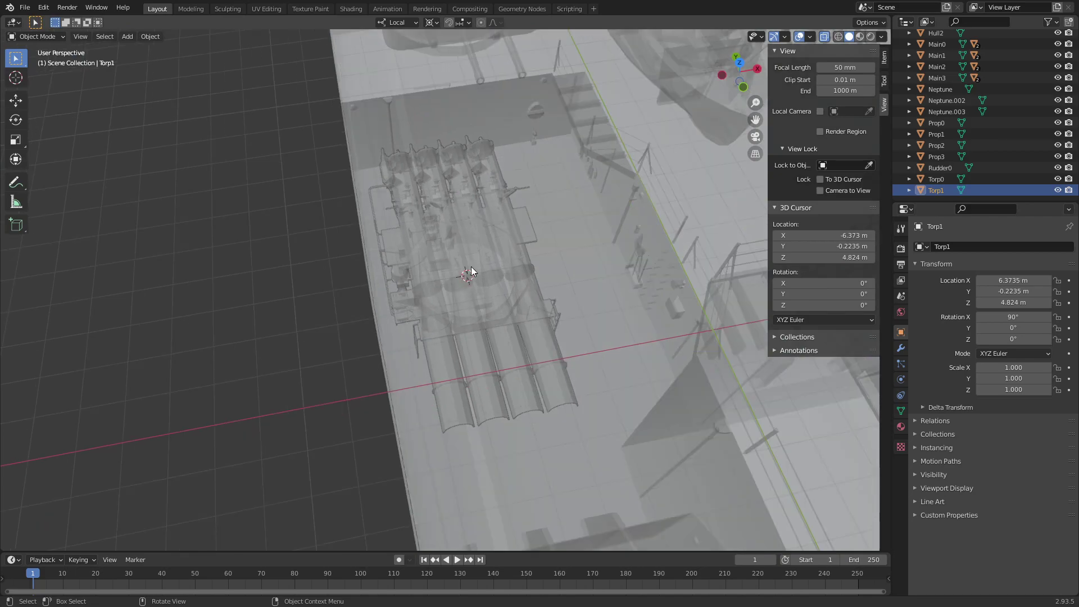
pyautogui.moveTo(470, 266)
pyautogui.mouseDown(button='middle')
pyautogui.moveTo(552, 229)
pyautogui.moveTo(738, 246)
pyautogui.mouseUp(button='middle')
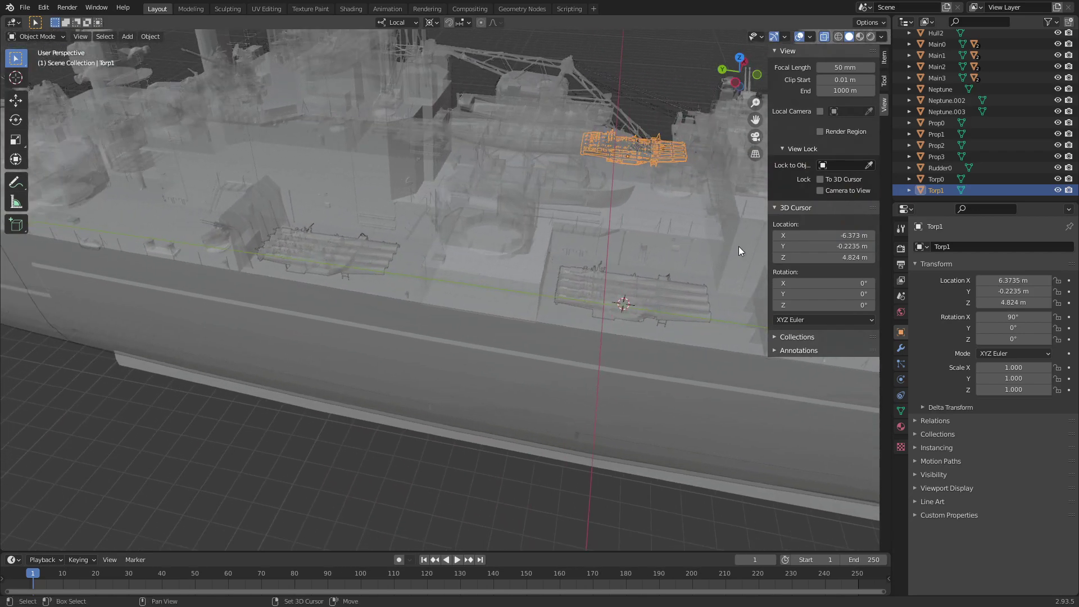
pyautogui.click(946, 111)
pyautogui.moveTo(562, 224); pyautogui.dragTo(471, 237, button='middle')
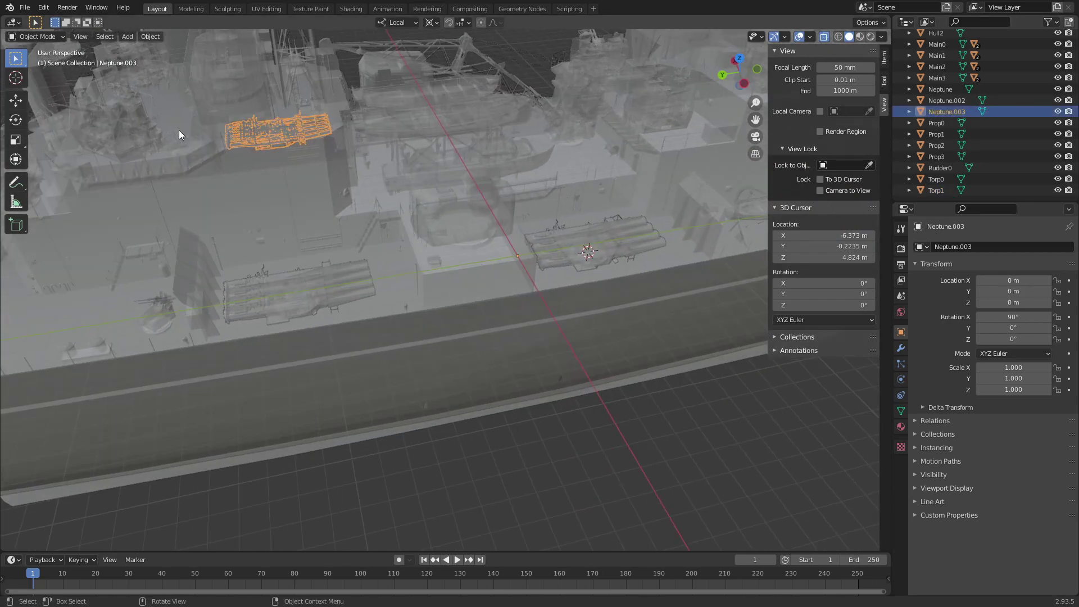
pyautogui.click(300, 300)
pyautogui.click(301, 300)
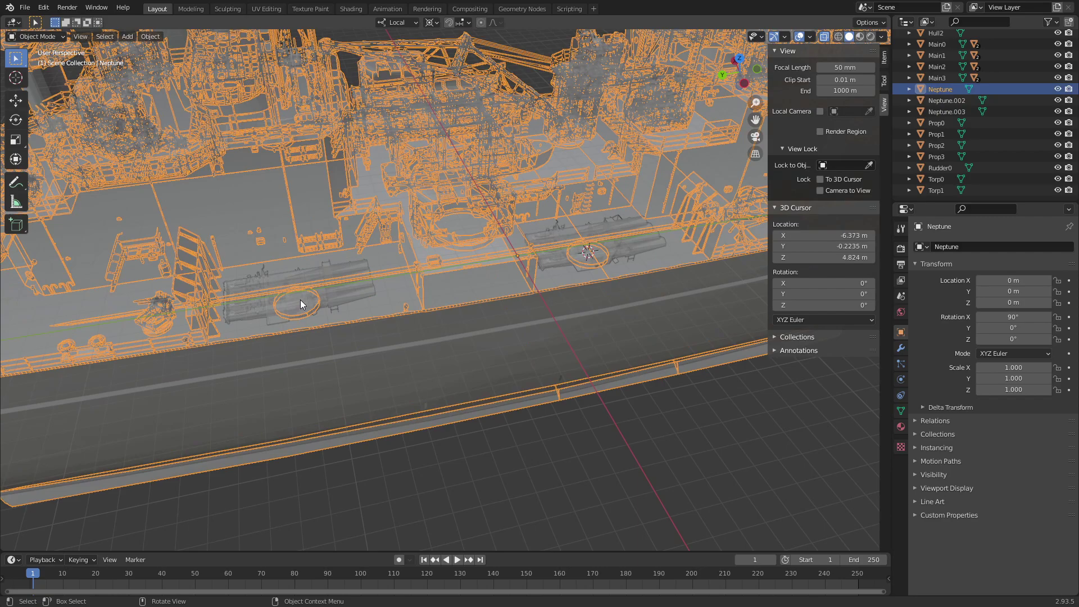
pyautogui.click(39, 37)
pyautogui.click(37, 63)
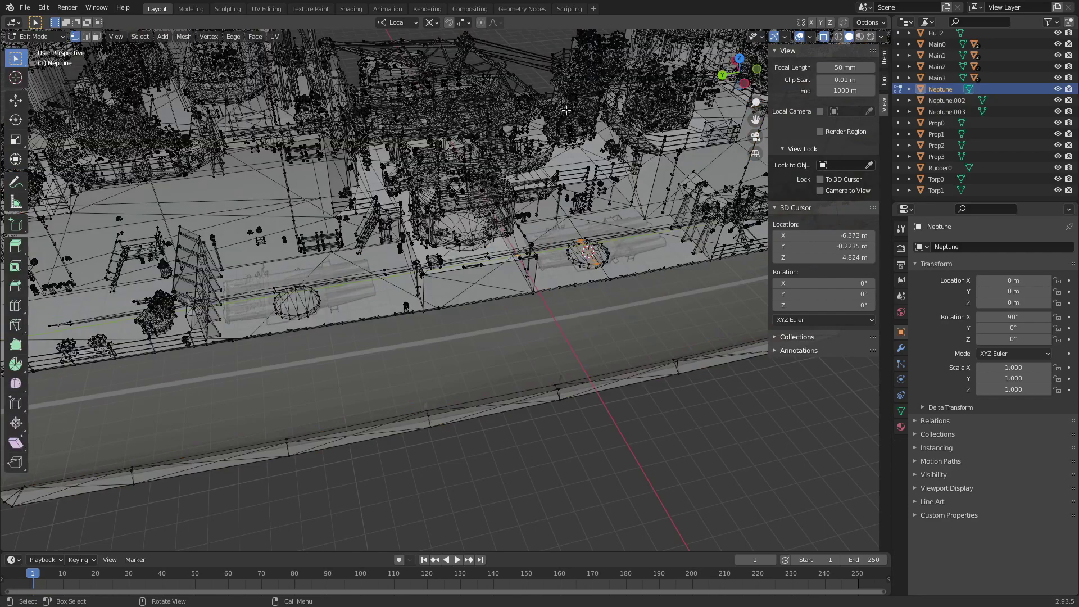
# Box-select the mount circle's middle edges and snap the 3D cursor there (-6.374, 10.97, 4.824)
pyautogui.click(741, 62)
pyautogui.scroll(2, 411, 180)
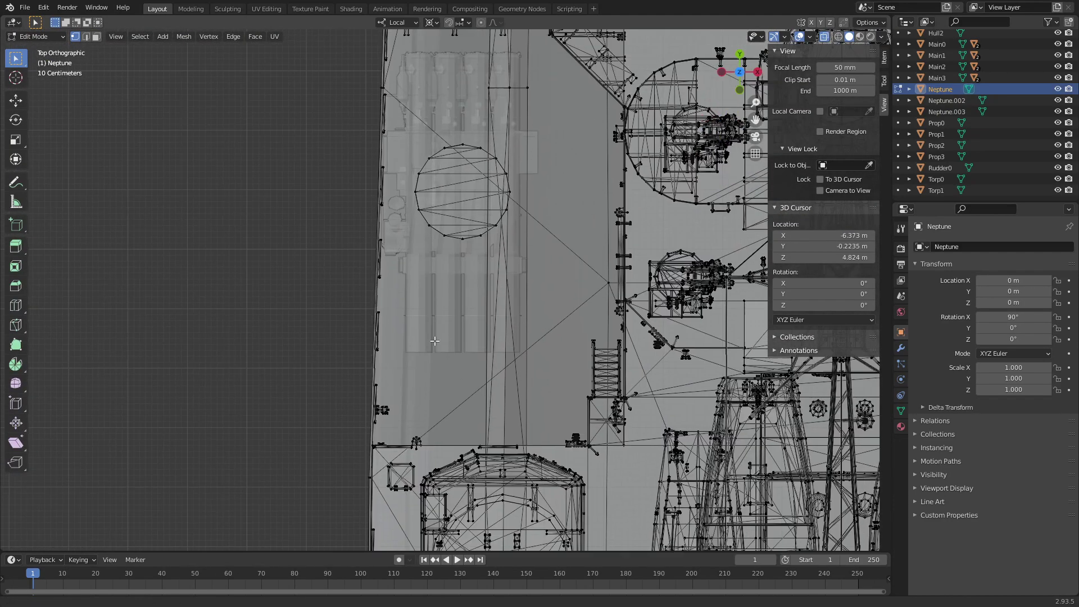
pyautogui.scroll(2, 411, 180)
pyautogui.press('b')
pyautogui.moveTo(359, 189); pyautogui.dragTo(566, 169)
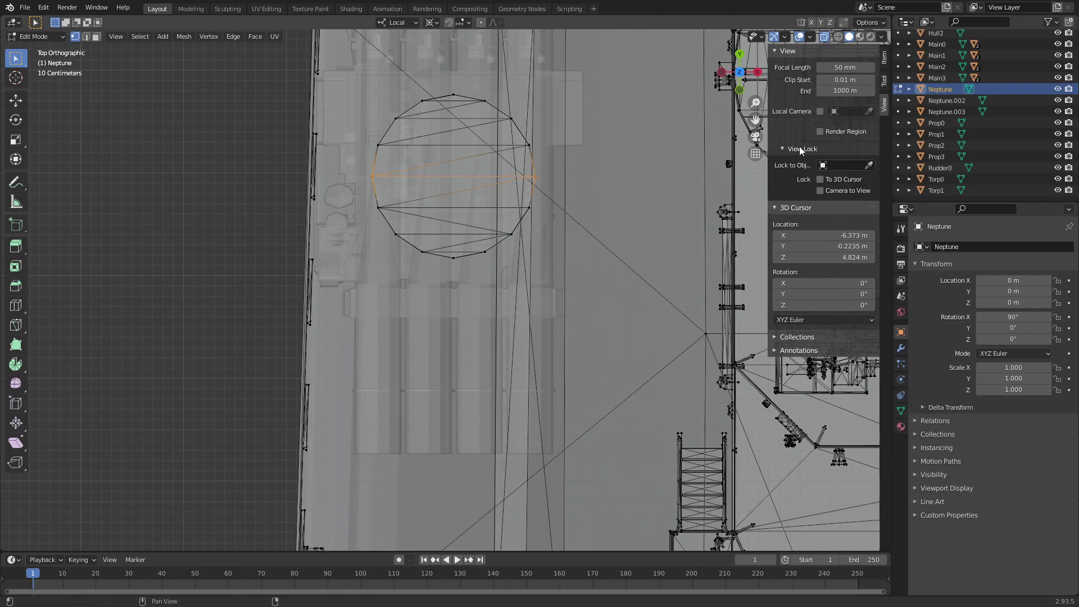
pyautogui.click(722, 72)
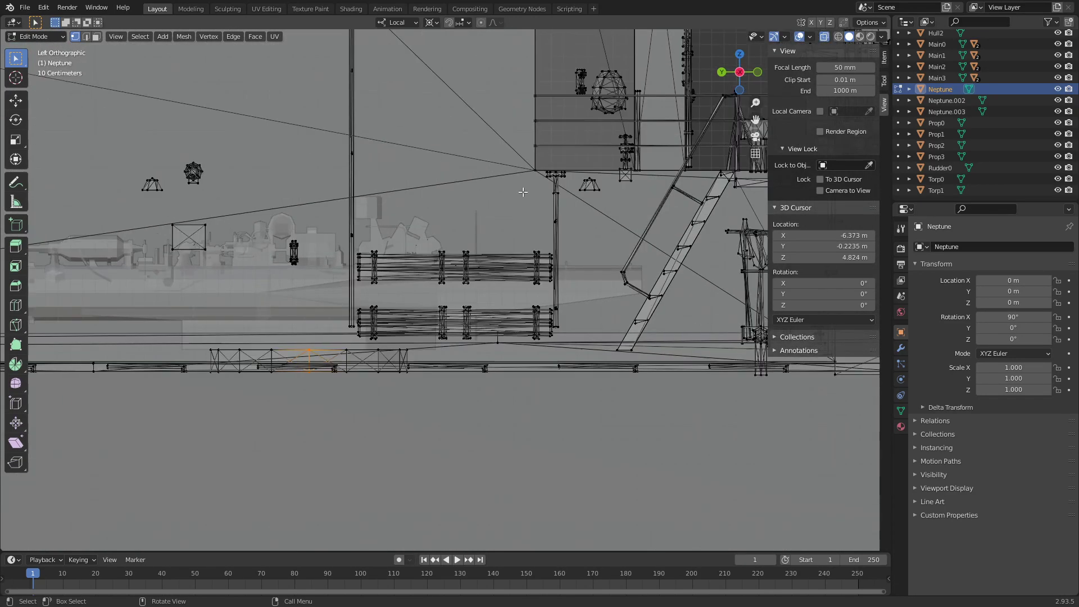
pyautogui.hotkey('shift', 's')
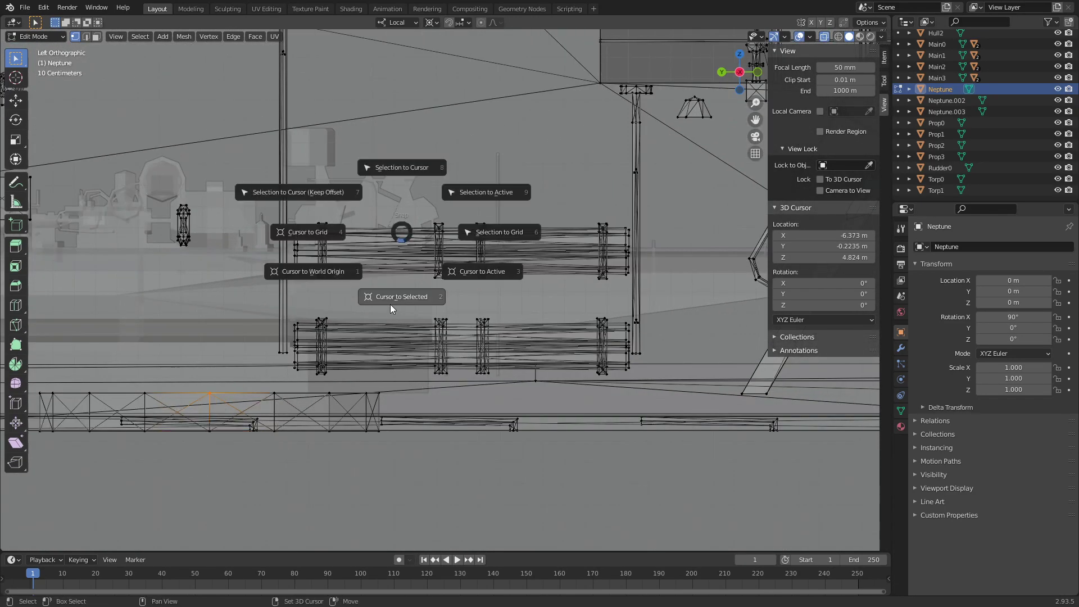
pyautogui.click(390, 304)
pyautogui.click(43, 36)
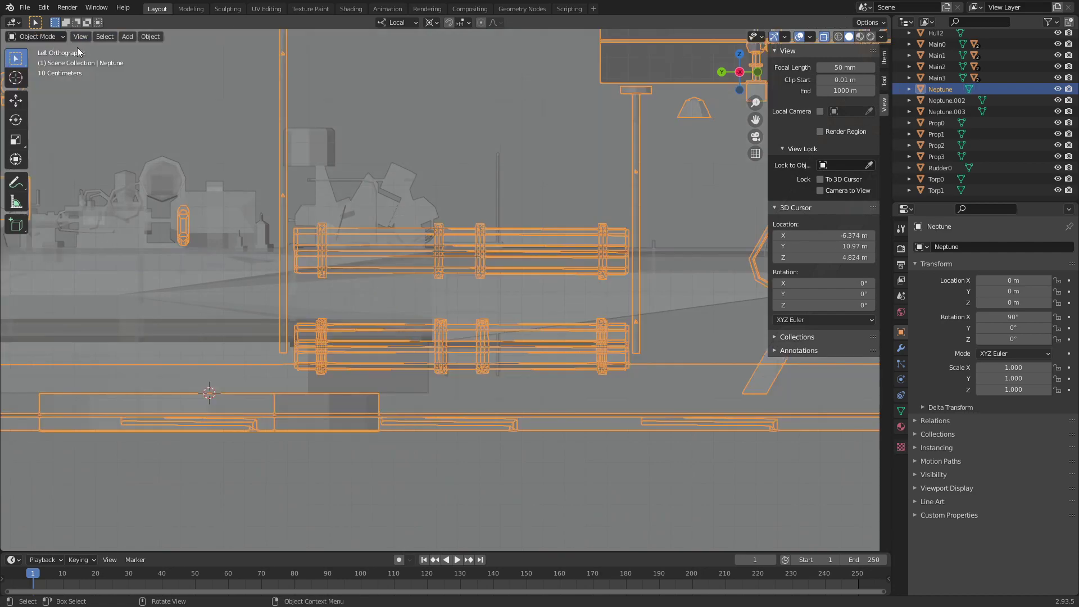
pyautogui.click(739, 54)
# Set Neptune.002's origin to the 3D cursor and rename it Torp2
pyautogui.hotkey('alt', 'Home')
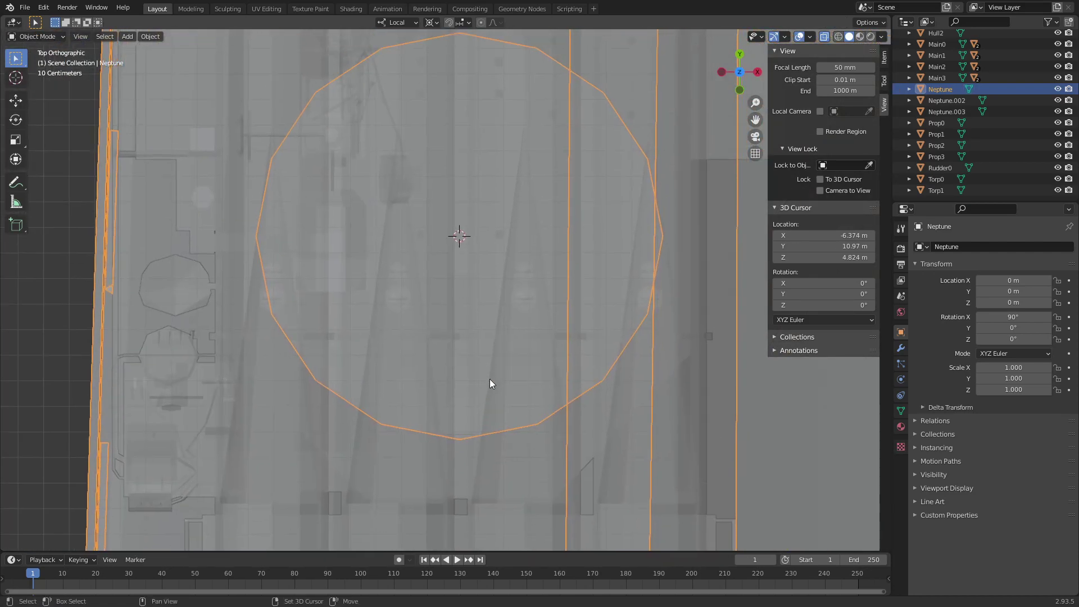
pyautogui.click(582, 196)
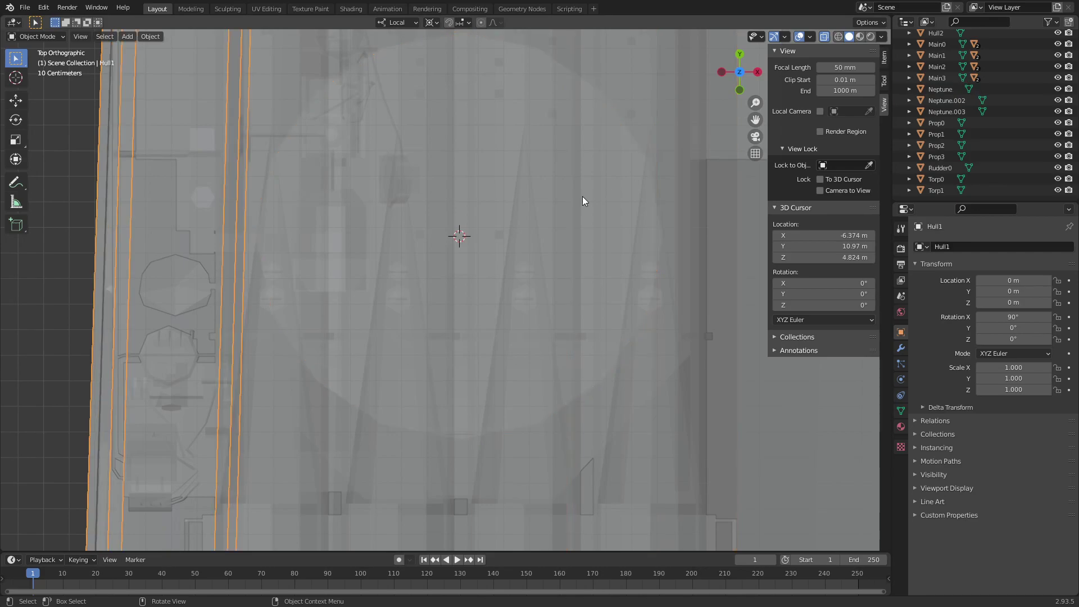
pyautogui.press('a')
pyautogui.click(547, 195)
pyautogui.rightClick(444, 181)
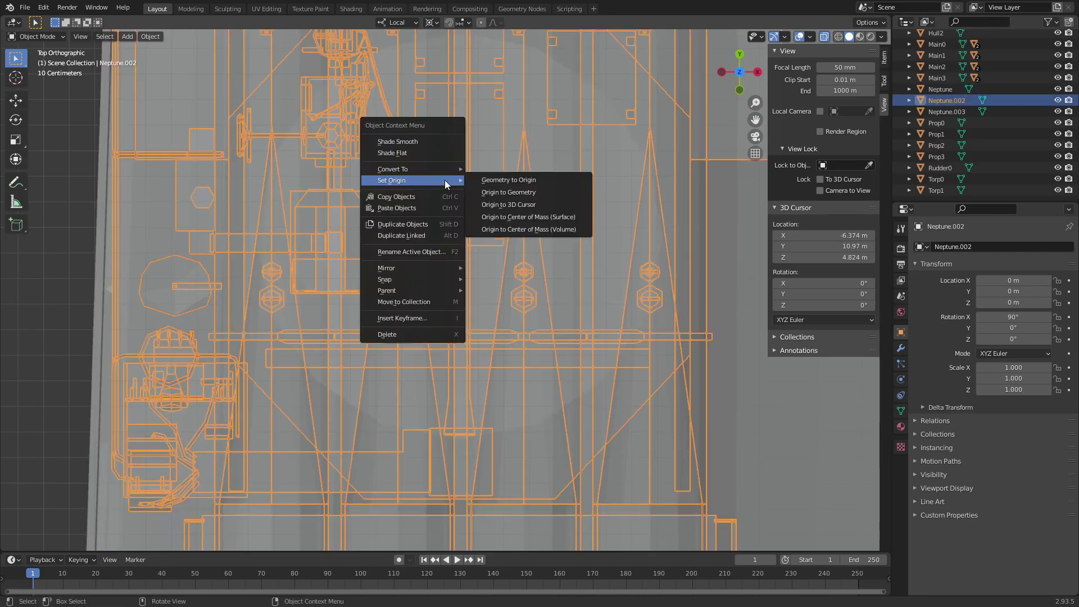
pyautogui.click(507, 203)
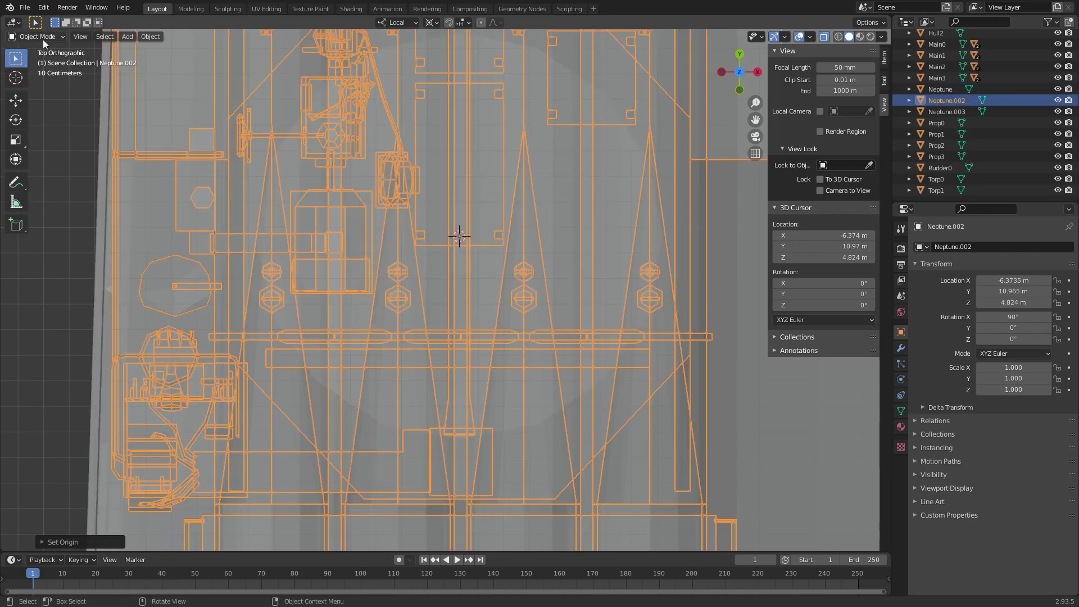
pyautogui.click(953, 247)
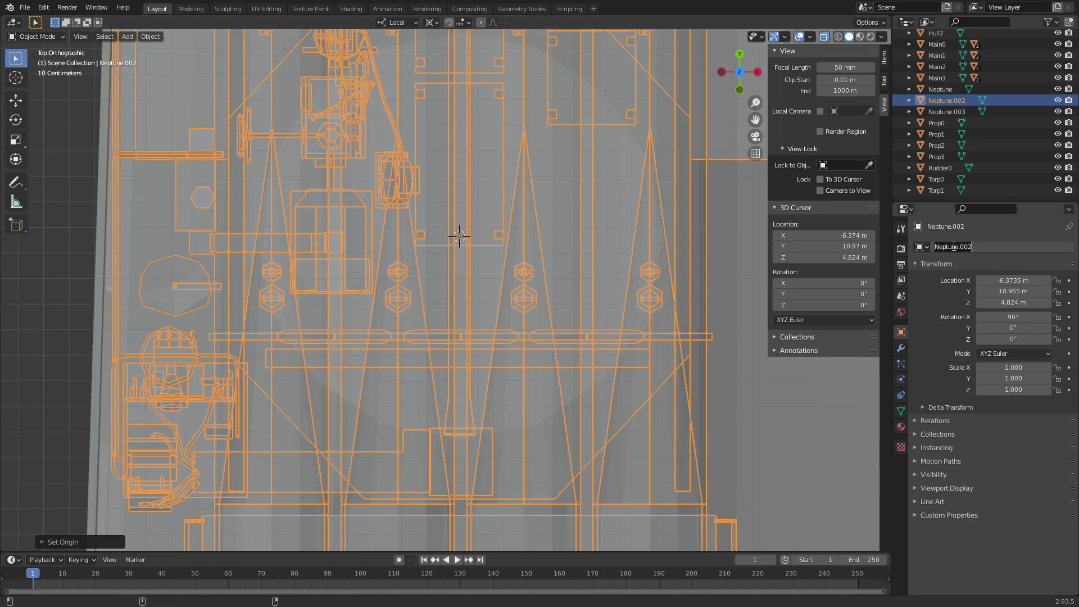
pyautogui.write('Torp2')
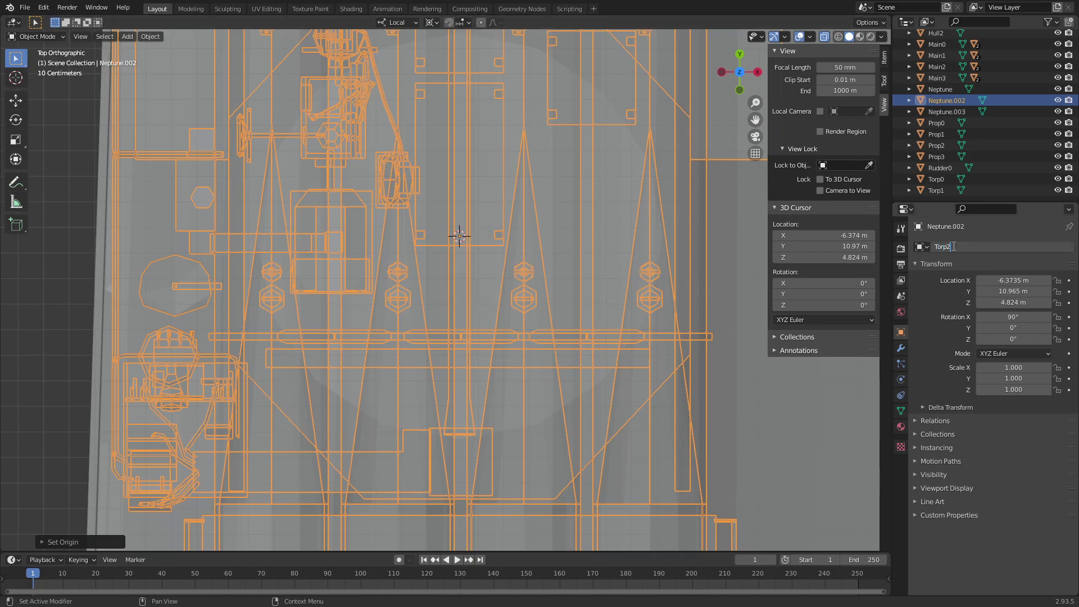
pyautogui.press('Return')
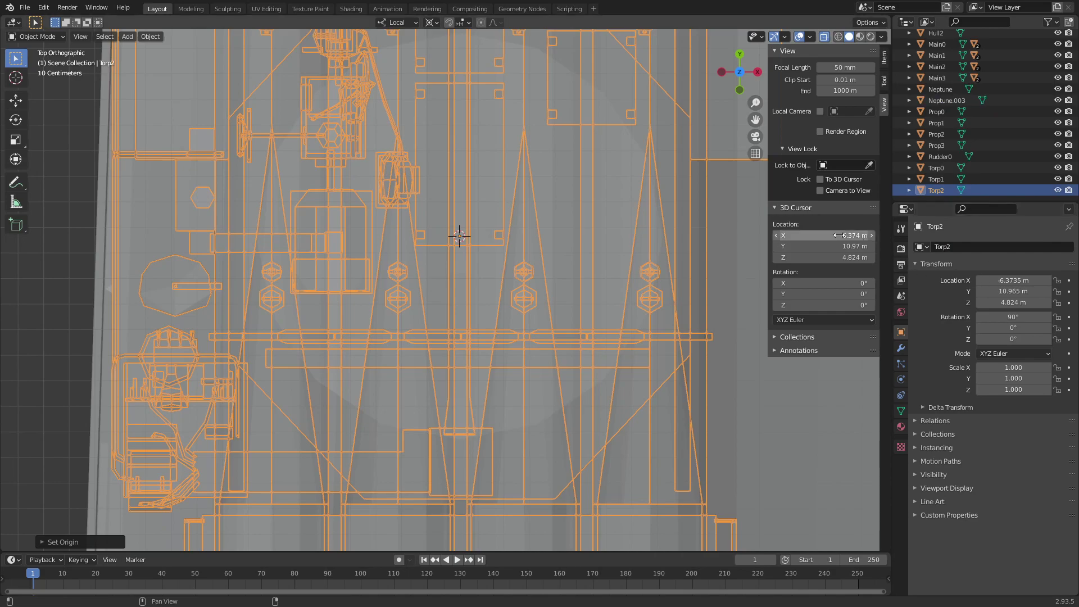
# Move the 3D cursor X to 6.373 m and set Neptune.003's origin there
pyautogui.click(810, 236)
pyautogui.press('Home')
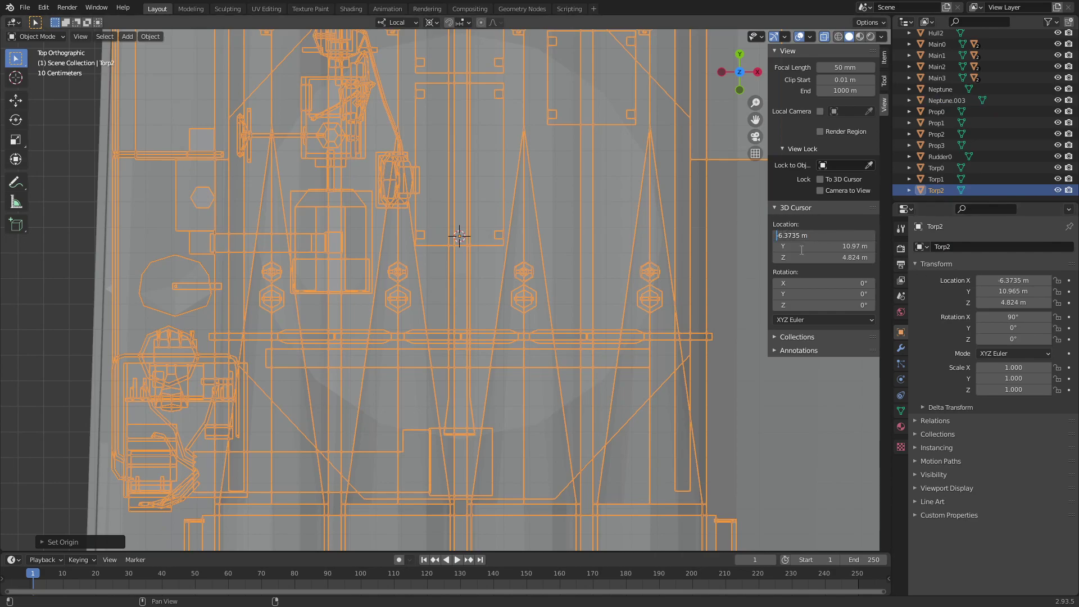
pyautogui.press('Return')
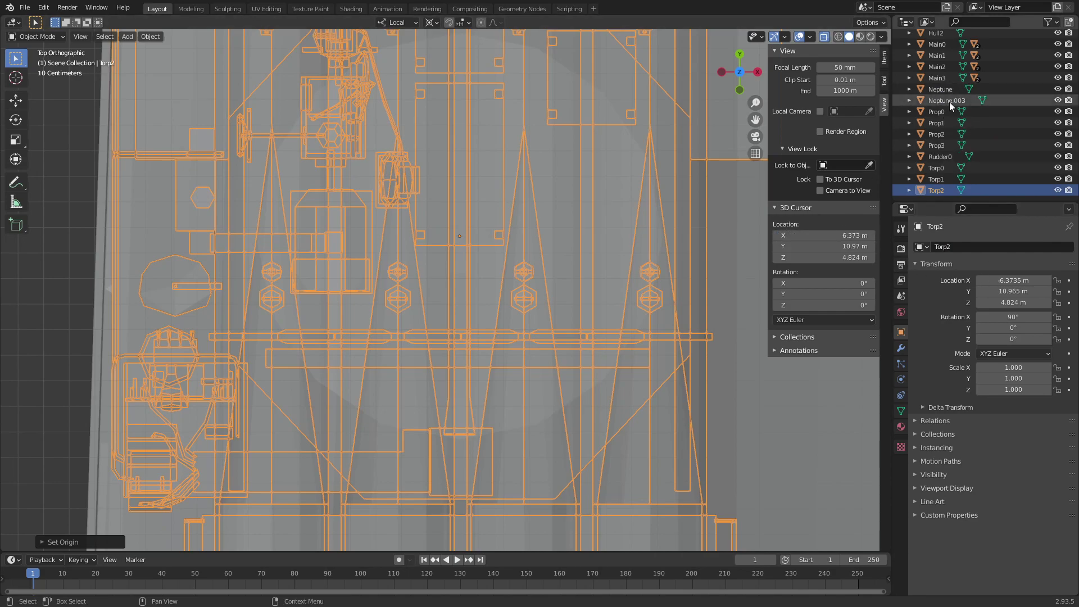
pyautogui.click(946, 100)
pyautogui.press('KP_Decimal')
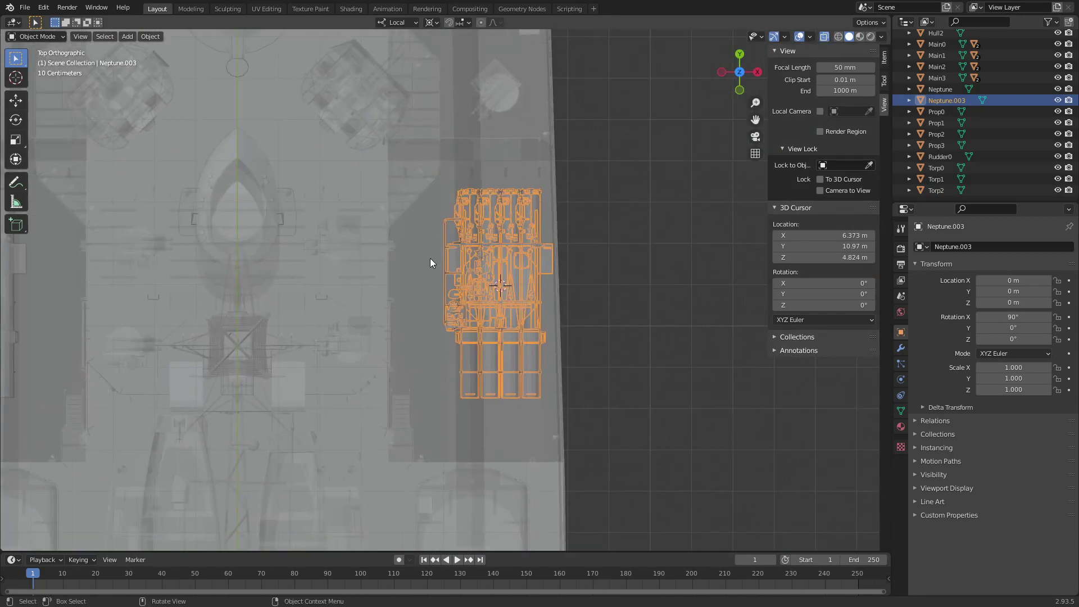
pyautogui.rightClick(619, 285)
pyautogui.moveTo(598, 285)
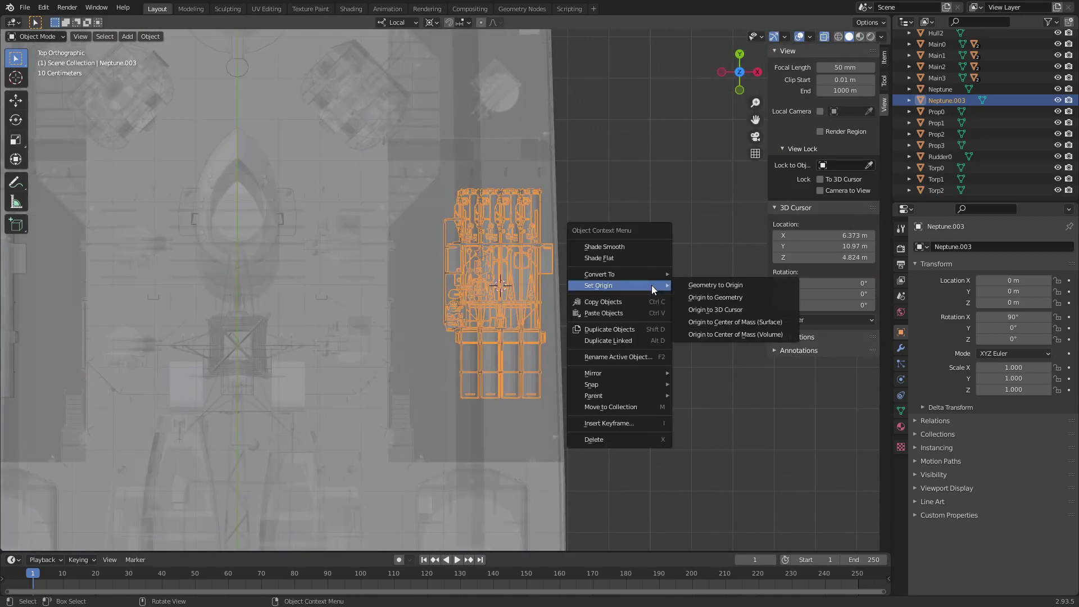
pyautogui.click(710, 309)
# Rename Neptune.003 to Torp3 and view the ship in perspective
pyautogui.click(972, 248)
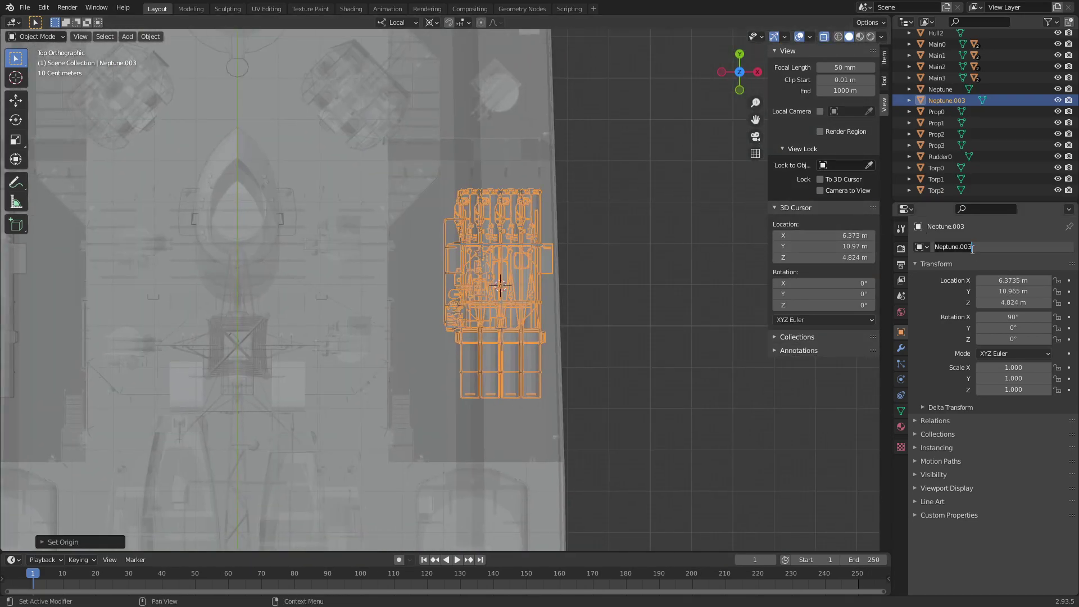
pyautogui.write('Torp')
pyautogui.write('3')
pyautogui.press('Return')
pyautogui.moveTo(656, 166)
pyautogui.mouseDown(button='middle')
pyautogui.moveTo(553, 103)
pyautogui.moveTo(546, 130)
pyautogui.mouseUp(button='middle')
pyautogui.scroll(-4, 546, 131)
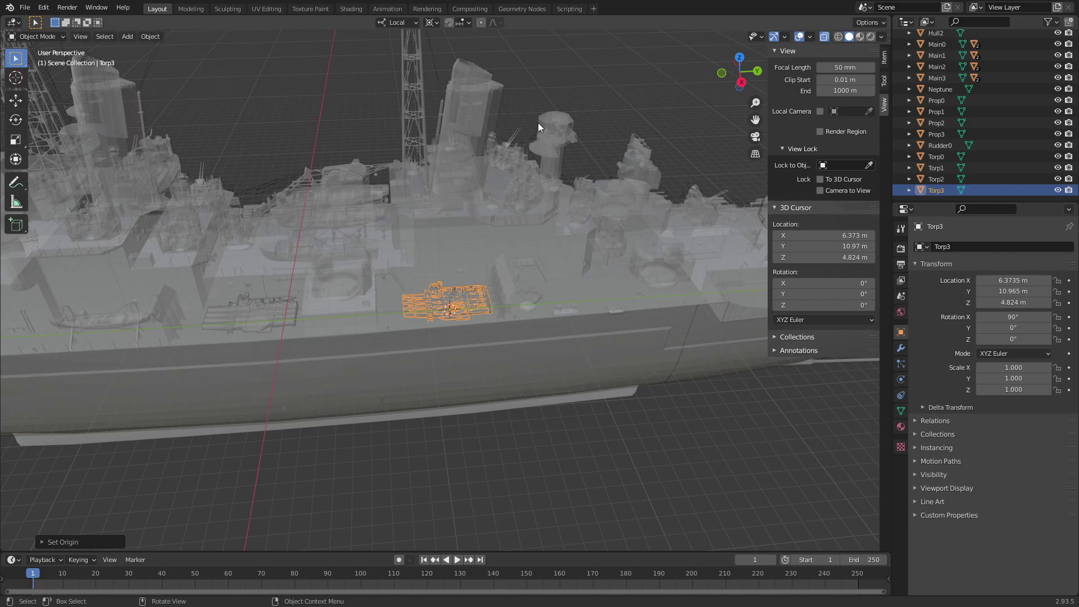
# Select the Neptune mesh, switch to Right Ortho view and enter Edit Mode
pyautogui.click(583, 84)
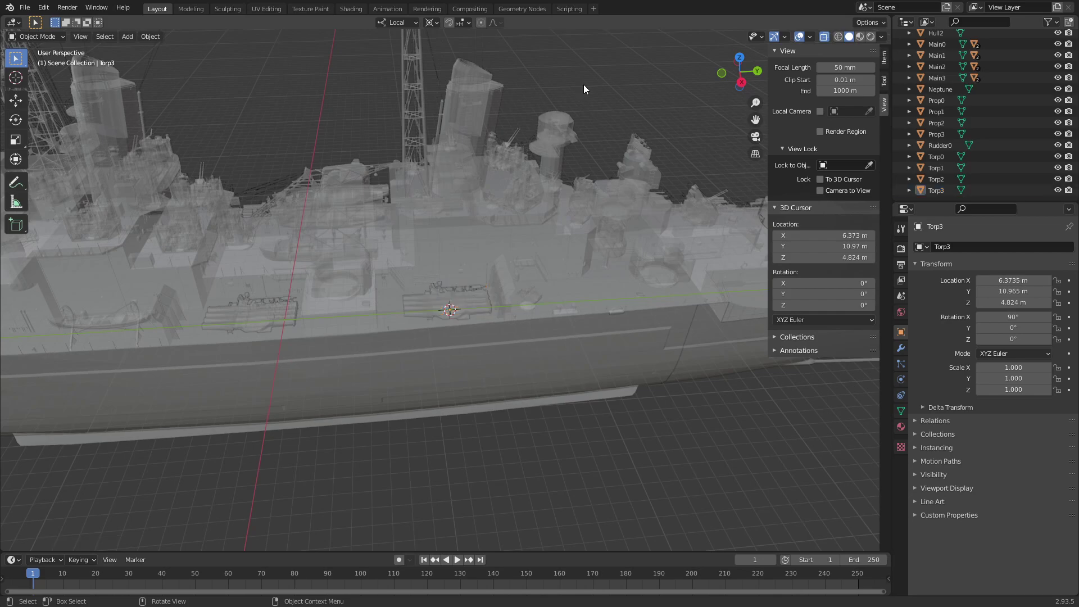
pyautogui.click(946, 89)
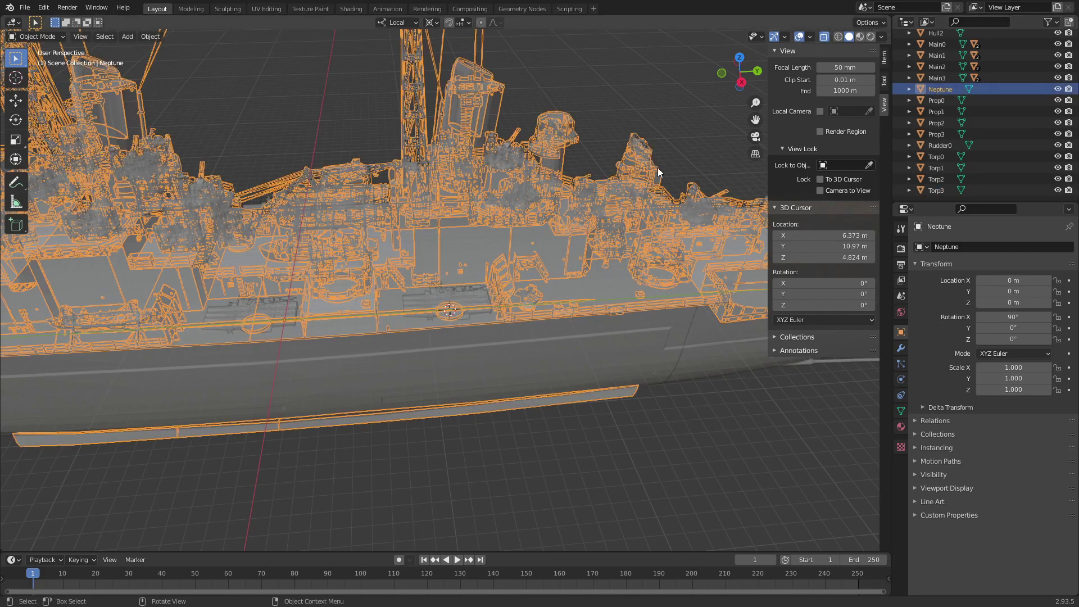
pyautogui.click(739, 81)
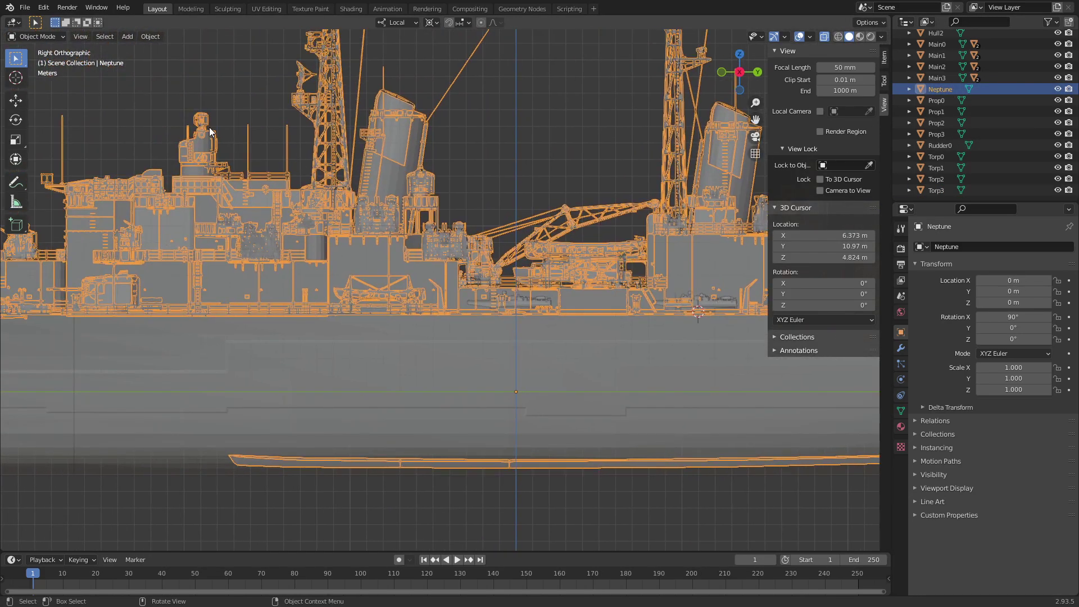
pyautogui.click(40, 37)
pyautogui.click(50, 61)
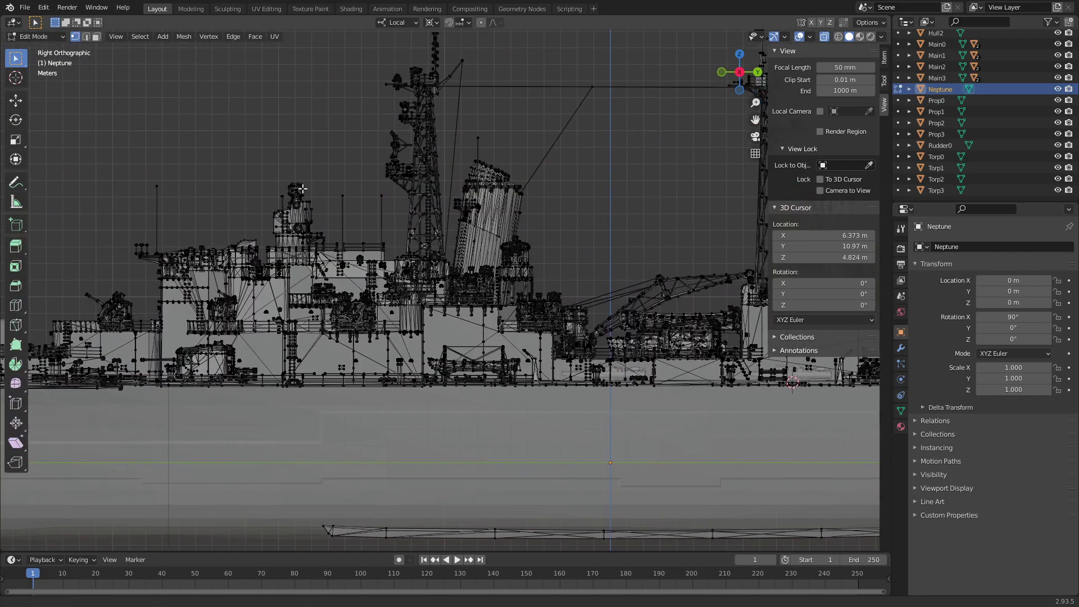
# Box-select the upper geometry of the ladder tower top, including ladder feet and lower circle
pyautogui.scroll(3, 488, 316)
pyautogui.scroll(4, 488, 316)
pyautogui.keyDown('shift'); pyautogui.moveTo(493, 425); pyautogui.dragTo(437, 355, button='middle'); pyautogui.keyUp('shift')
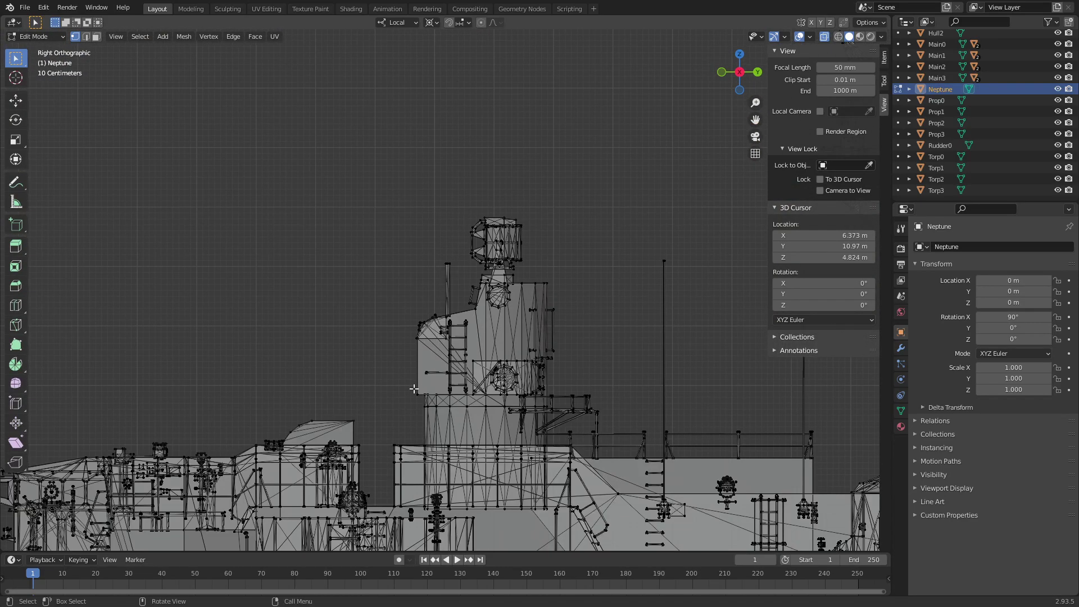
pyautogui.moveTo(414, 389); pyautogui.dragTo(610, 181)
pyautogui.scroll(5, 604, 236)
pyautogui.keyDown('shift'); pyautogui.moveTo(530, 468); pyautogui.dragTo(485, 260, button='middle'); pyautogui.keyUp('shift')
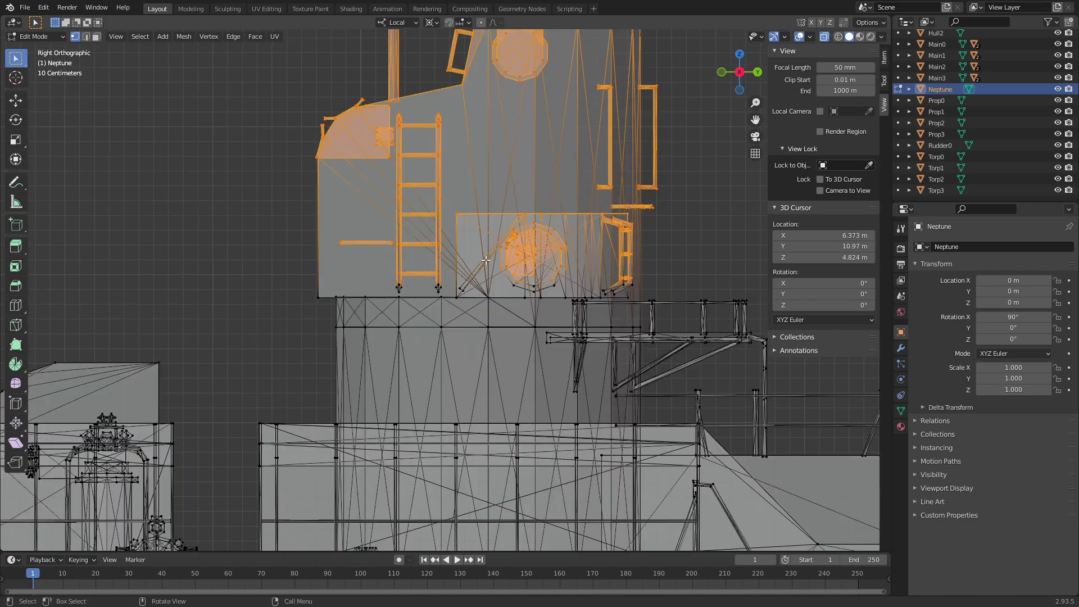
pyautogui.scroll(4, 486, 260)
pyautogui.moveTo(323, 303); pyautogui.dragTo(420, 259)
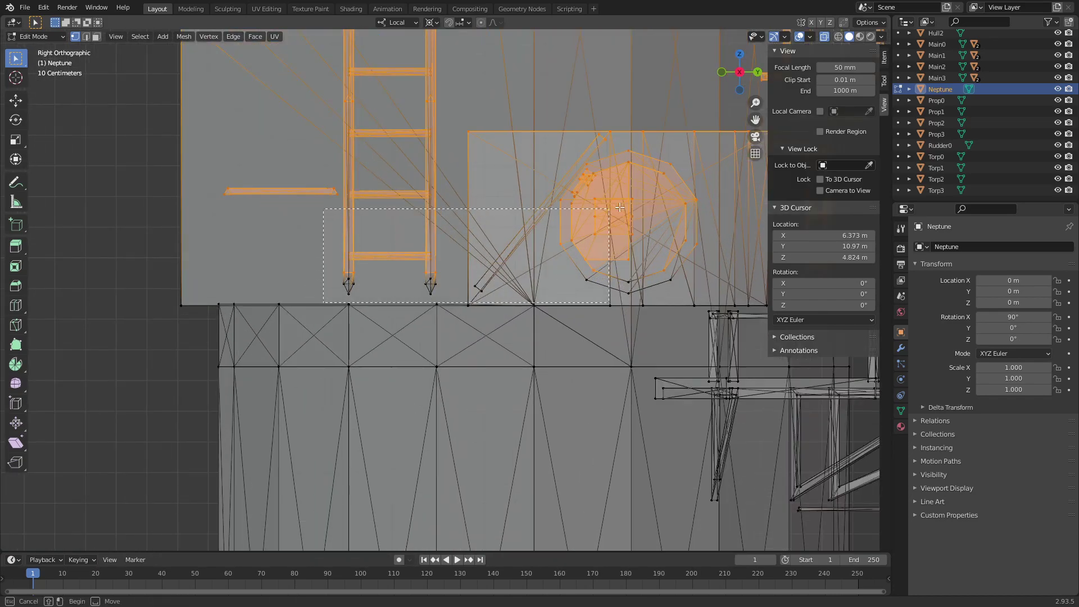
pyautogui.moveTo(619, 207); pyautogui.dragTo(635, 209)
# Add the panel's bottom corners, diagonal edges and lower box vertices to the selection
pyautogui.keyDown('shift'); pyautogui.moveTo(510, 297); pyautogui.dragTo(323, 303, button='middle'); pyautogui.keyUp('shift')
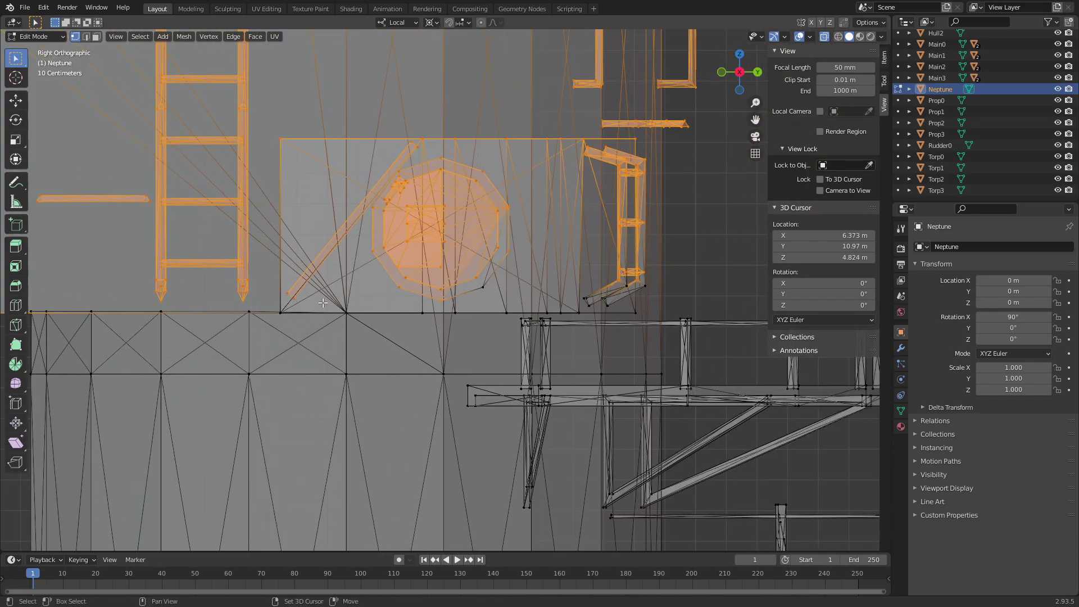
pyautogui.keyDown('shift'); pyautogui.click(281, 313); pyautogui.keyUp('shift')
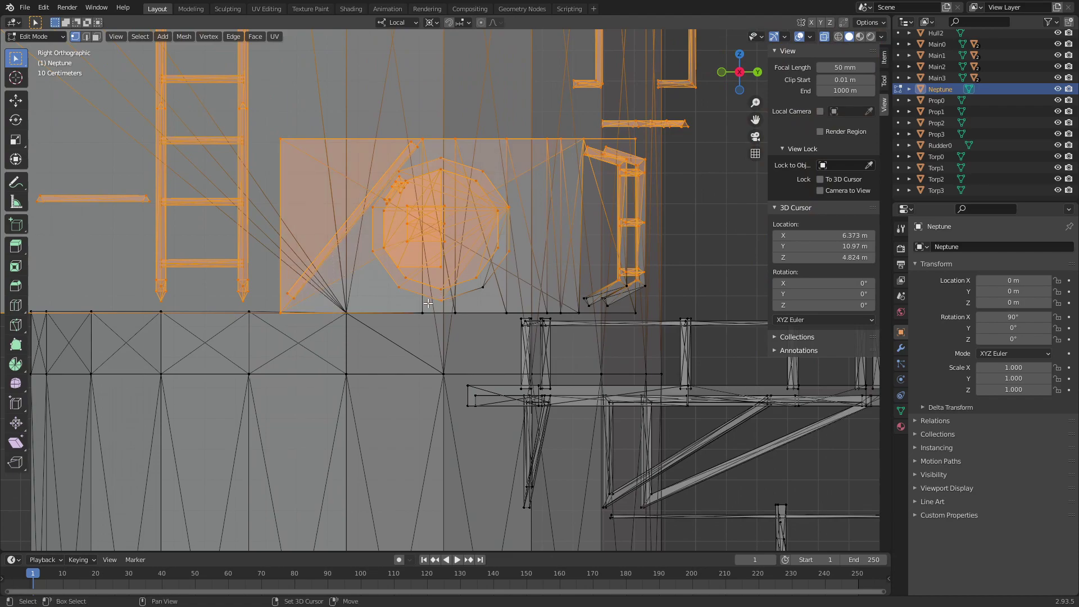
pyautogui.keyDown('shift'); pyautogui.click(585, 299); pyautogui.keyUp('shift')
pyautogui.moveTo(579, 317); pyautogui.dragTo(625, 283)
pyautogui.keyDown('shift'); pyautogui.click(644, 286); pyautogui.keyUp('shift')
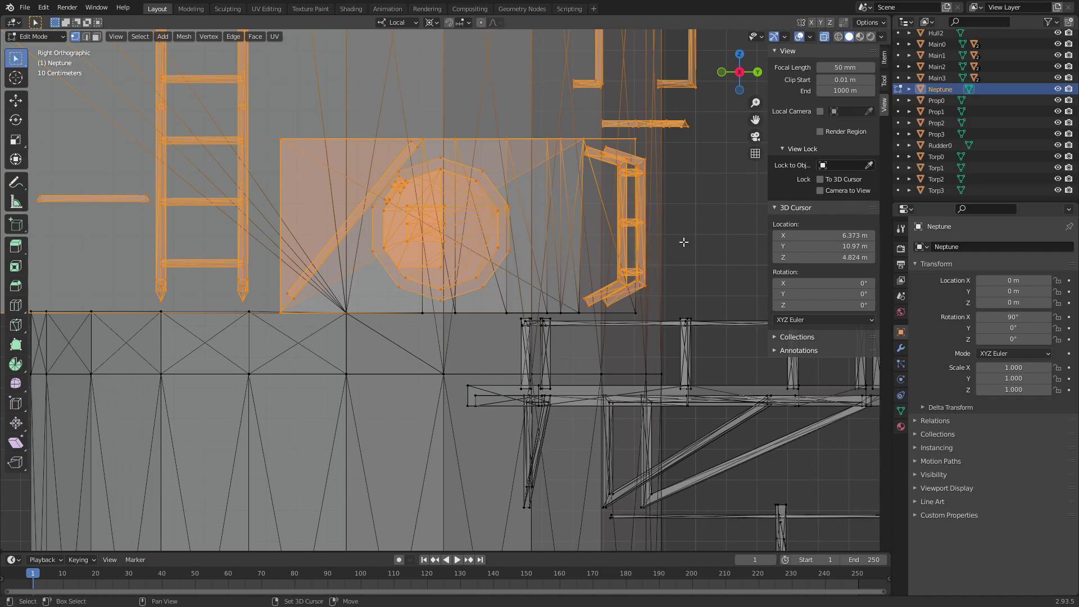
pyautogui.scroll(-1, 683, 242)
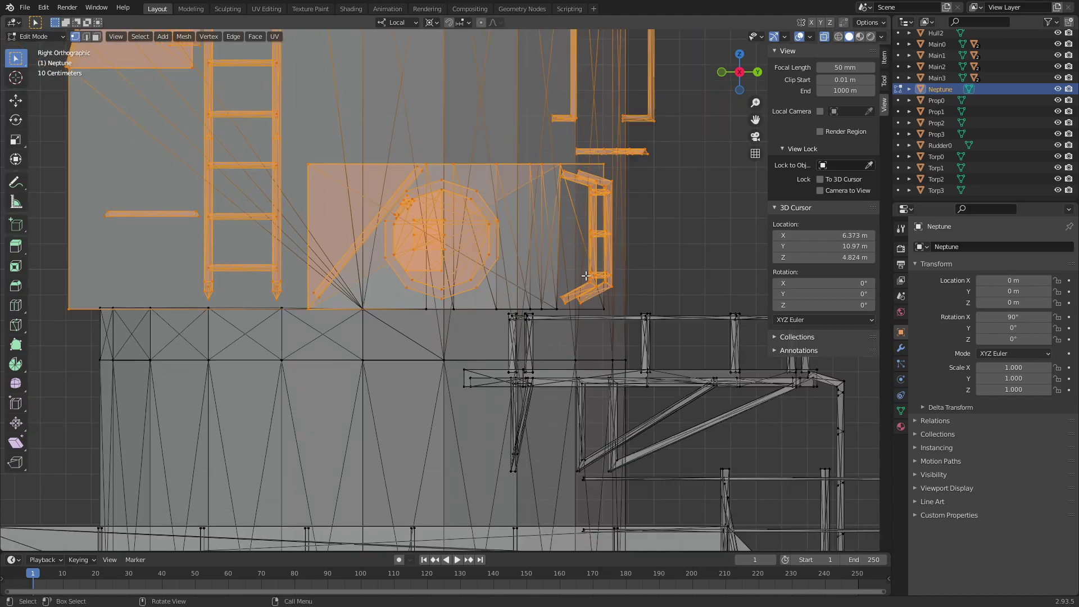
pyautogui.moveTo(89, 326); pyautogui.dragTo(500, 246)
pyautogui.keyDown('shift'); pyautogui.moveTo(522, 312); pyautogui.dragTo(624, 268); pyautogui.keyUp('shift')
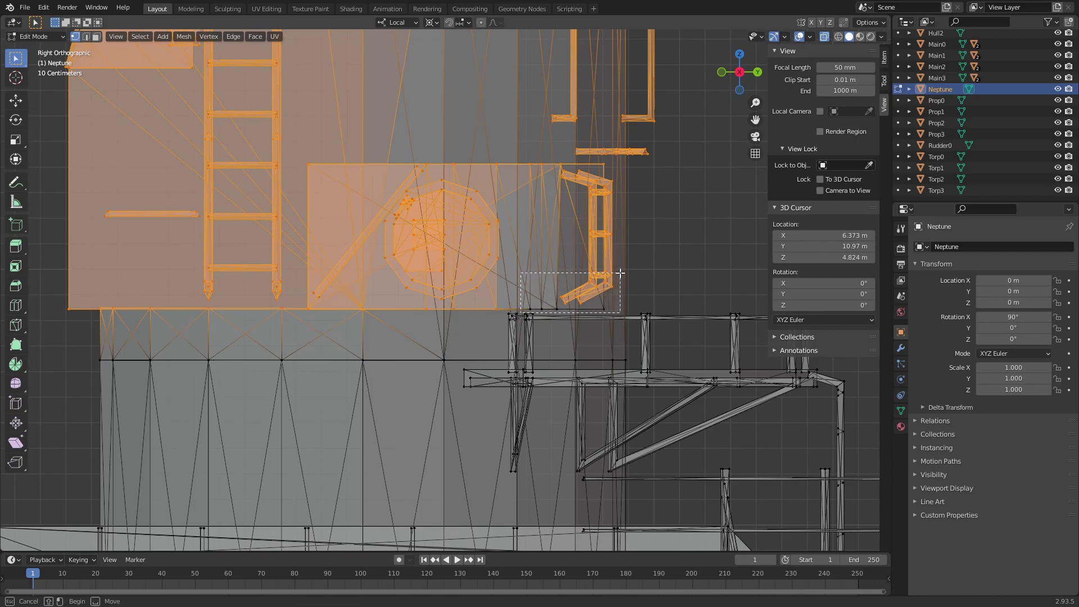
pyautogui.scroll(1, 564, 328)
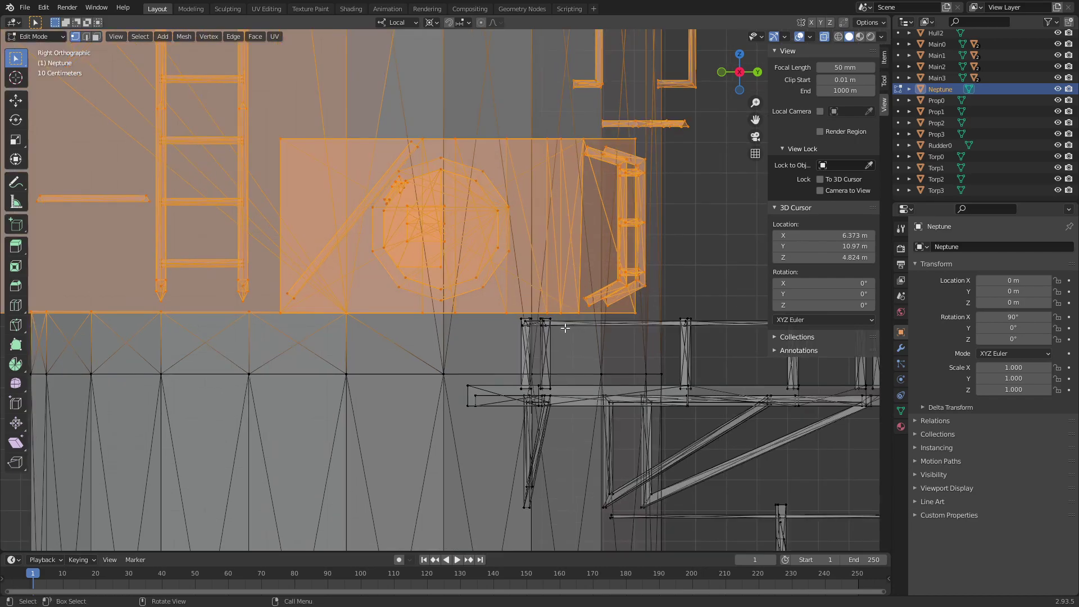
# Select all linked geometry and separate it into a new object, Neptune.001
pyautogui.hotkey('ctrl', 'l')
pyautogui.scroll(-2, 564, 328)
pyautogui.scroll(-3, 566, 317)
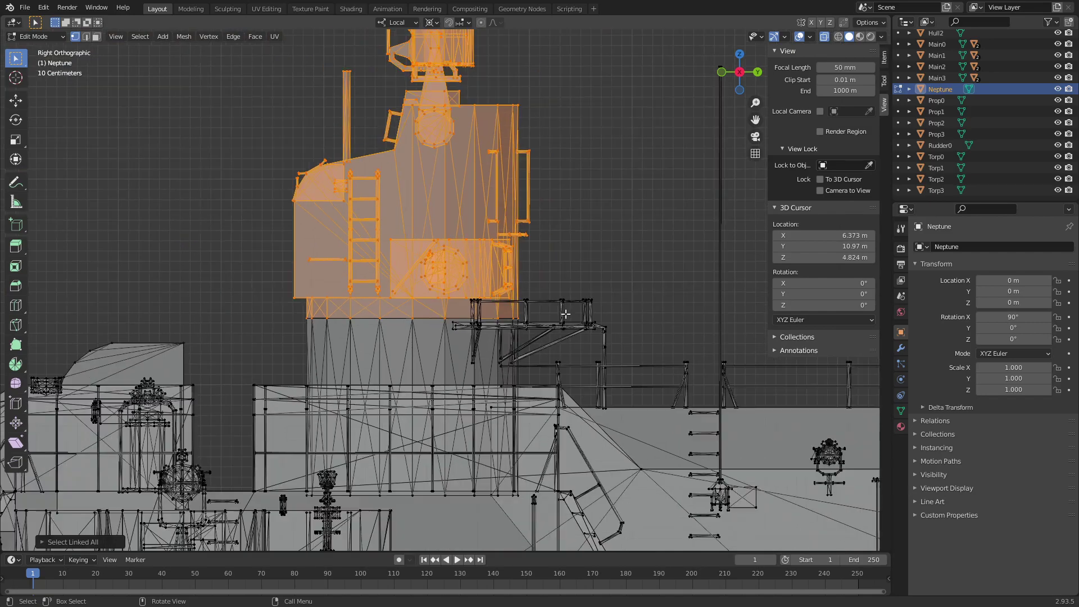
pyautogui.press('p')
pyautogui.click(548, 223)
pyautogui.scroll(-6, 549, 224)
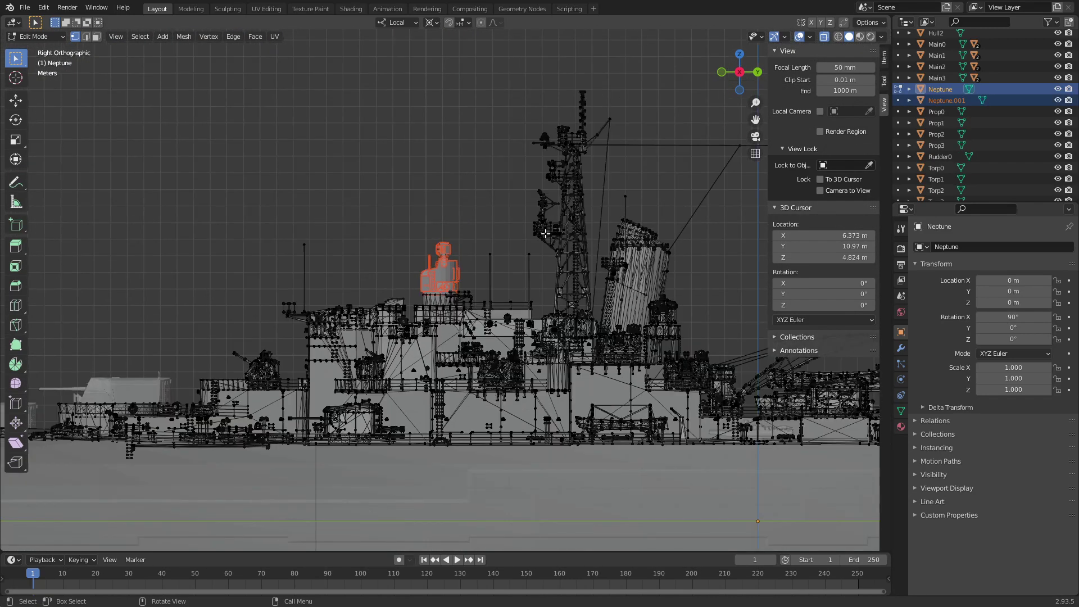
# Move to the neighbouring cylindrical tower and box-select its domed top structure
pyautogui.keyDown('shift'); pyautogui.moveTo(659, 236); pyautogui.dragTo(421, 231, button='middle'); pyautogui.keyUp('shift')
pyautogui.scroll(2, 418, 264)
pyautogui.scroll(3, 417, 295)
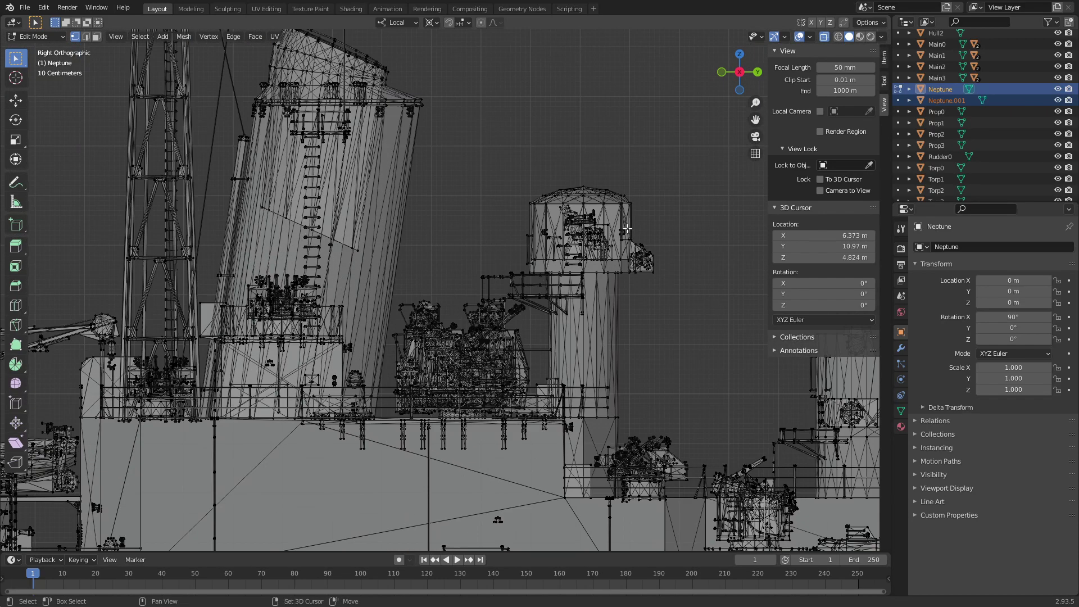
pyautogui.scroll(3, 416, 295)
pyautogui.scroll(1, 417, 295)
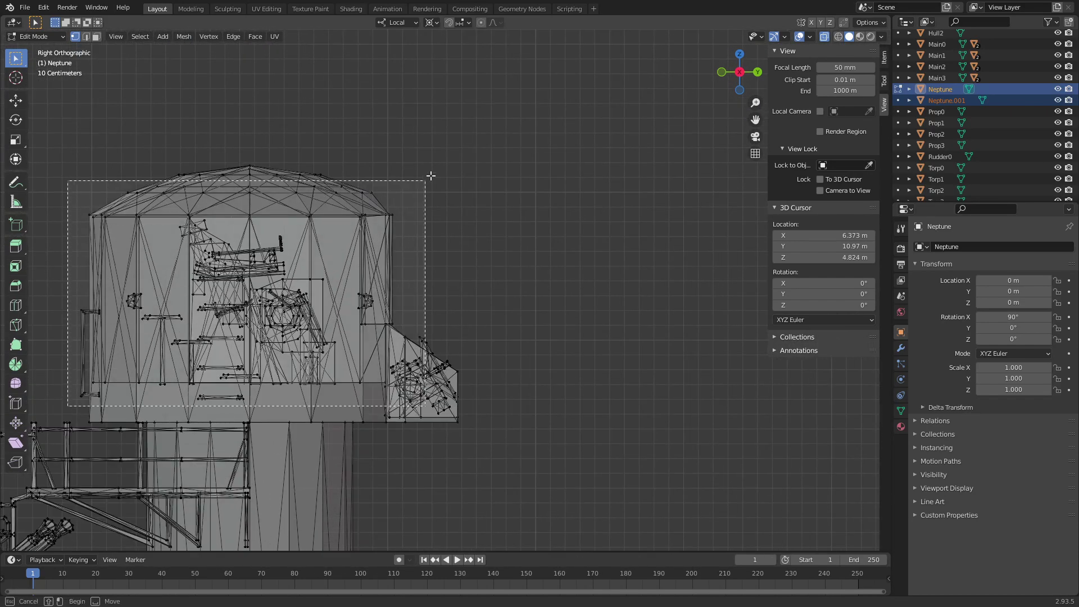
pyautogui.moveTo(68, 406); pyautogui.dragTo(505, 119)
pyautogui.scroll(2, 386, 445)
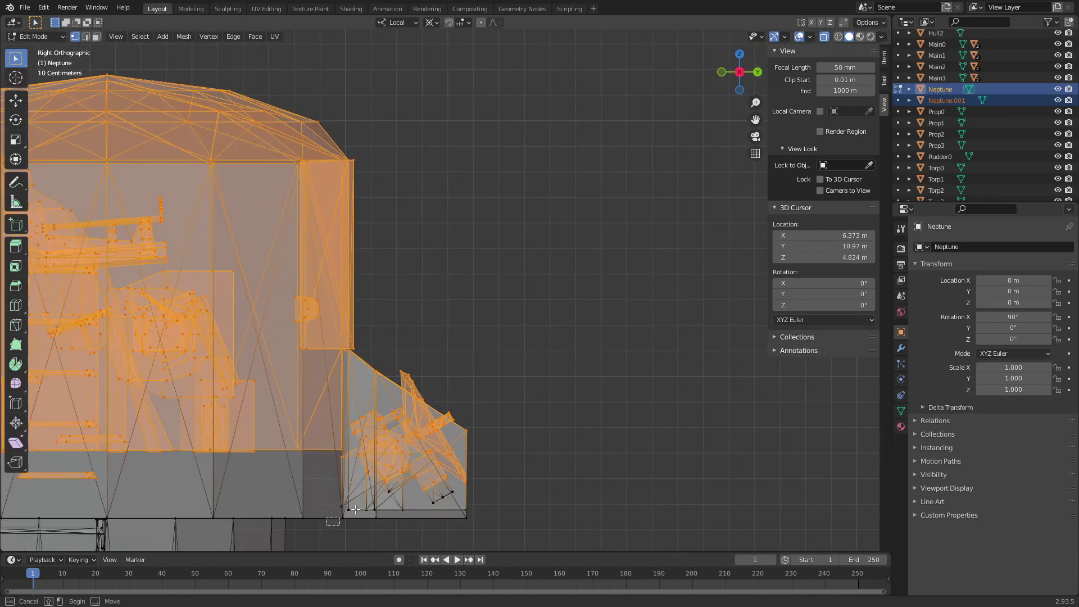
pyautogui.keyDown('shift'); pyautogui.moveTo(292, 527); pyautogui.dragTo(533, 354, button='middle'); pyautogui.keyUp('shift')
pyautogui.moveTo(533, 353); pyautogui.dragTo(579, 311)
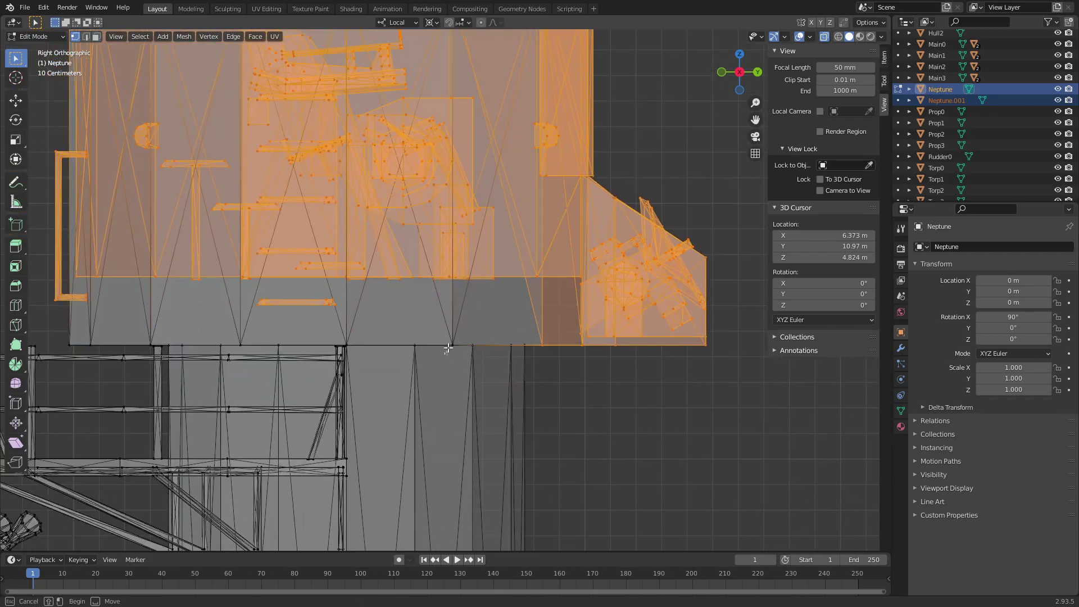
pyautogui.keyDown('shift'); pyautogui.click(458, 333); pyautogui.keyUp('shift')
# Select all linked geometry and separate the domed structure into Neptune.002
pyautogui.hotkey('ctrl', 'l')
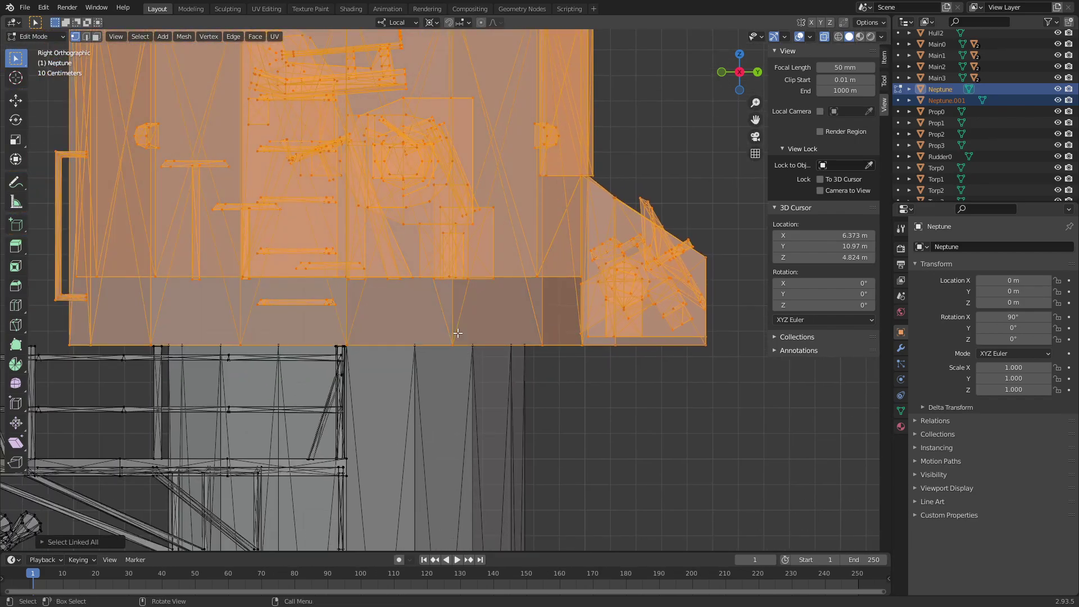
pyautogui.scroll(-2, 458, 332)
pyautogui.scroll(-3, 458, 333)
pyautogui.moveTo(501, 268)
pyautogui.mouseDown(button='middle')
pyautogui.moveTo(489, 268)
pyautogui.moveTo(468, 378)
pyautogui.moveTo(524, 279)
pyautogui.moveTo(484, 190)
pyautogui.moveTo(455, 337)
pyautogui.moveTo(469, 344)
pyautogui.mouseUp(button='middle')
pyautogui.scroll(3, 477, 315)
pyautogui.scroll(-3, 455, 337)
pyautogui.press('p')
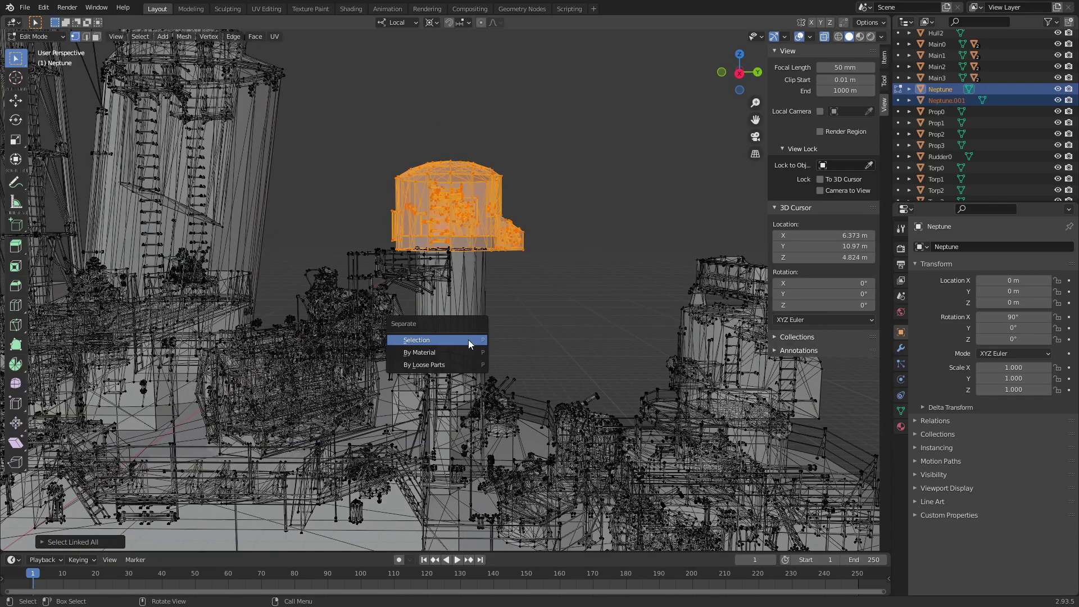
pyautogui.click(468, 339)
pyautogui.click(738, 74)
# Box-select the ladder tower top, its ladder faces, octagon area and left part
pyautogui.keyDown('shift'); pyautogui.moveTo(646, 270); pyautogui.dragTo(369, 298, button='middle'); pyautogui.keyUp('shift')
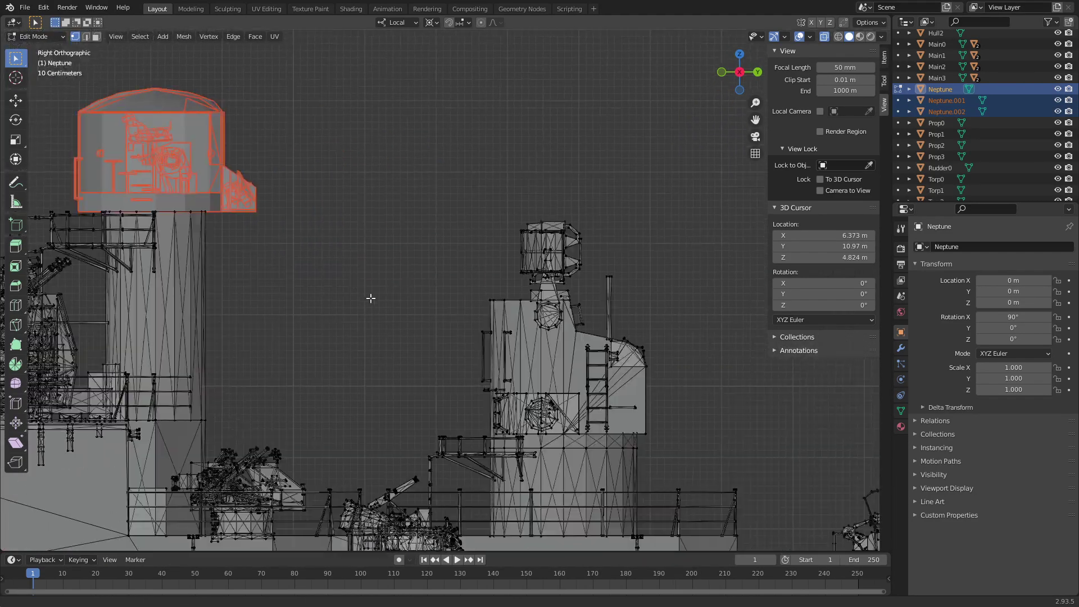
pyautogui.scroll(3, 359, 281)
pyautogui.scroll(2, 350, 258)
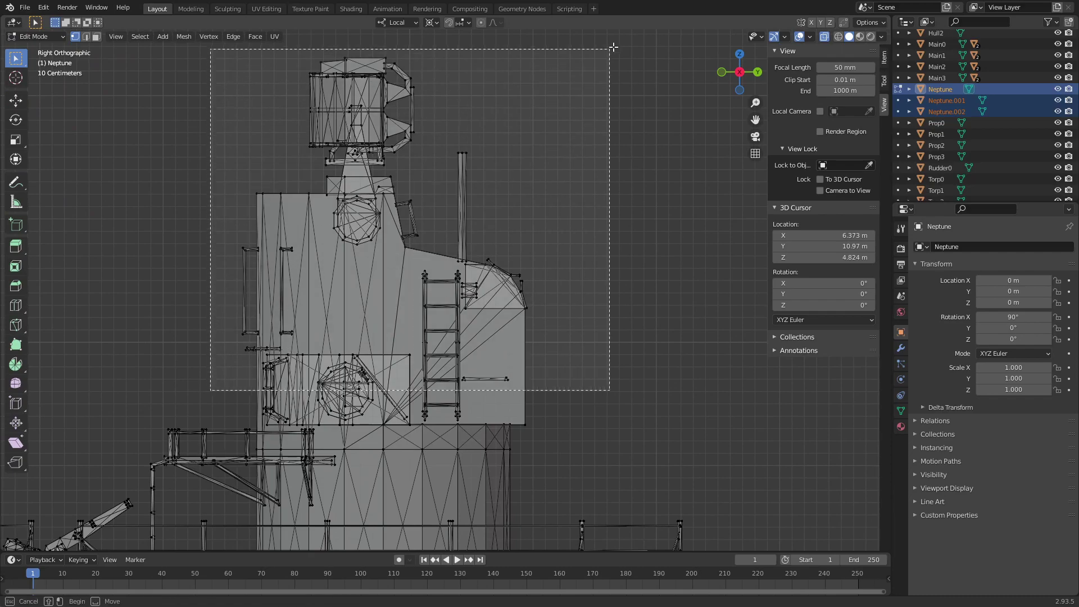
pyautogui.moveTo(218, 380); pyautogui.dragTo(609, 44)
pyautogui.scroll(4, 544, 267)
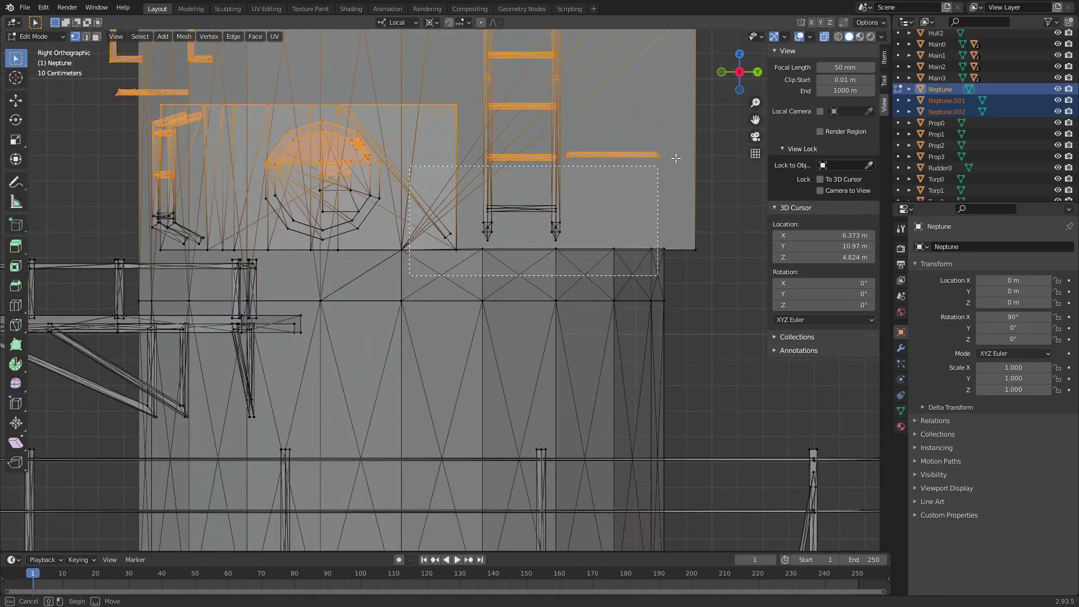
pyautogui.keyDown('shift'); pyautogui.moveTo(407, 276); pyautogui.dragTo(726, 132); pyautogui.keyUp('shift')
pyautogui.keyDown('shift'); pyautogui.moveTo(368, 234); pyautogui.dragTo(500, 293, button='middle'); pyautogui.keyUp('shift')
pyautogui.press('b')
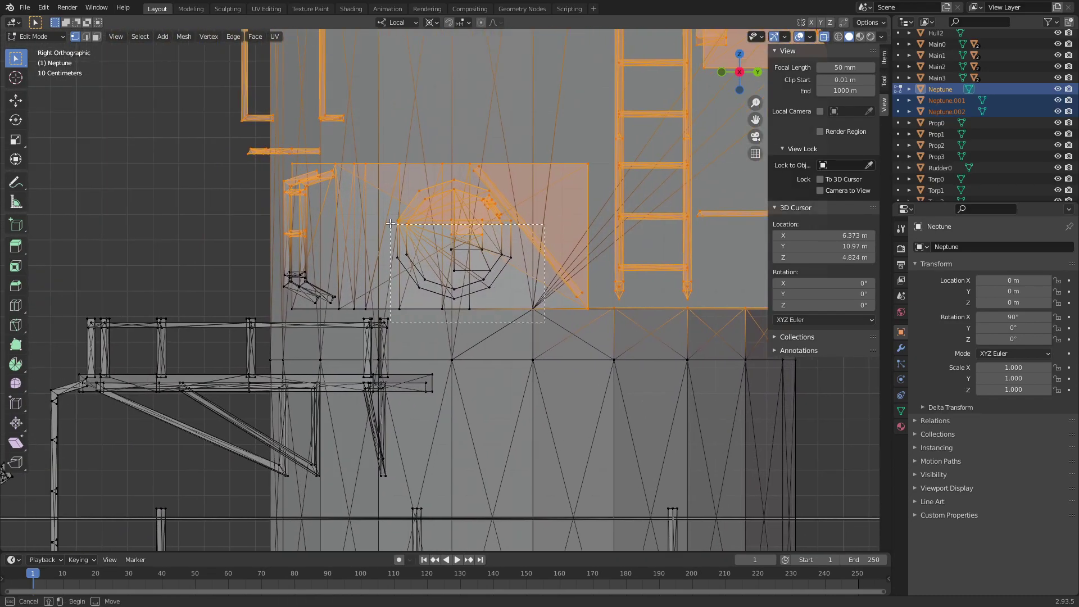
pyautogui.moveTo(391, 223); pyautogui.dragTo(392, 210)
pyautogui.keyDown('shift'); pyautogui.moveTo(368, 312); pyautogui.dragTo(223, 199); pyautogui.keyUp('shift')
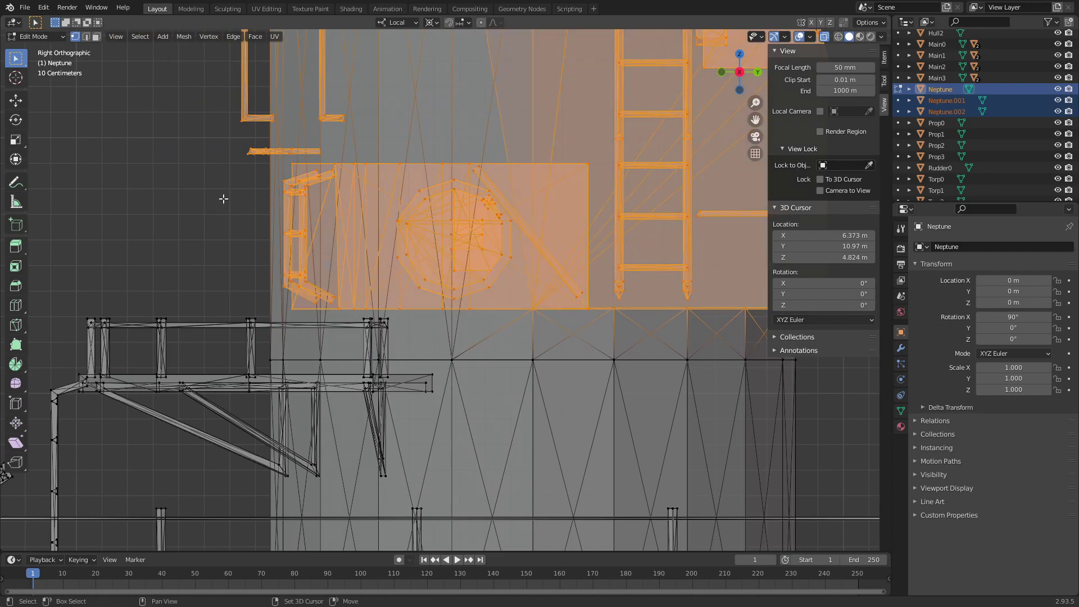
# Select linked geometry and separate the tower top into Neptune.003
pyautogui.hotkey('ctrl', 'l')
pyautogui.scroll(-4, 306, 238)
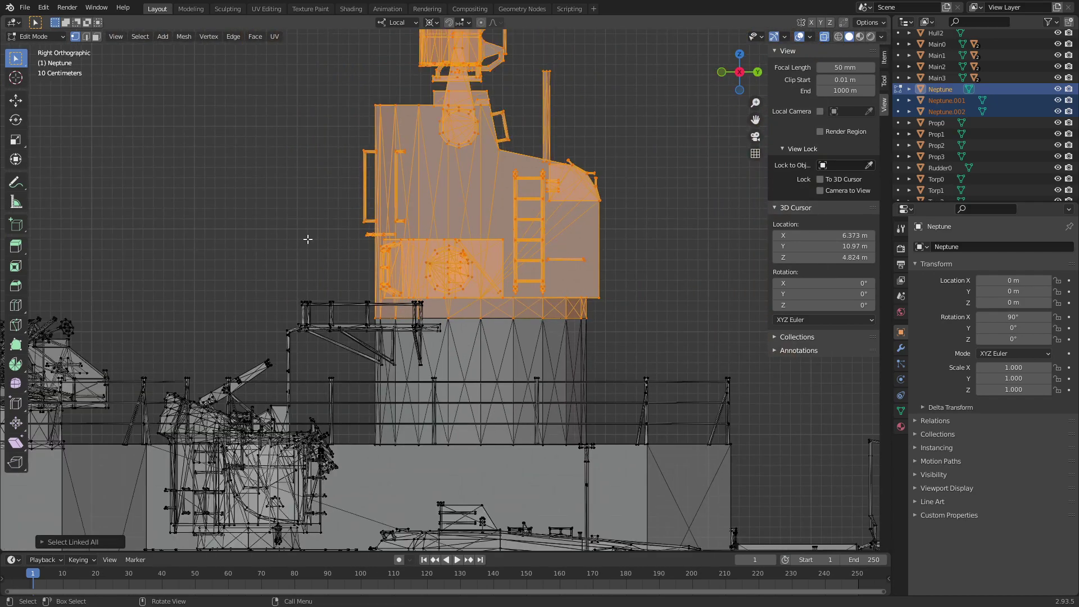
pyautogui.press('p')
pyautogui.click(355, 242)
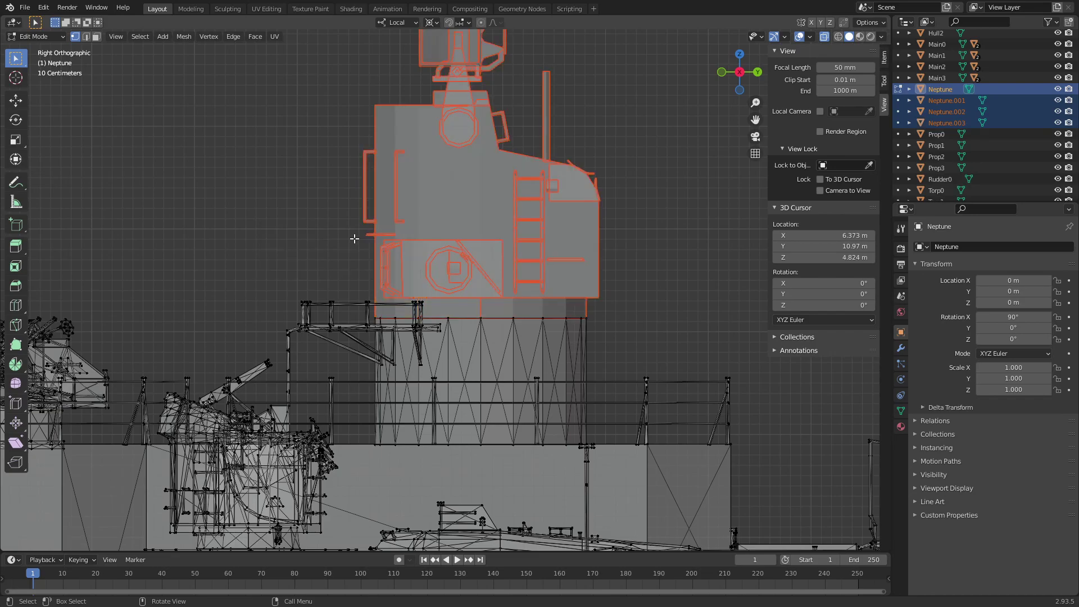
# Turn off X-ray and inspect the funnels and mast before returning to Right view
pyautogui.scroll(-5, 353, 233)
pyautogui.scroll(-6, 353, 231)
pyautogui.scroll(-1, 290, 216)
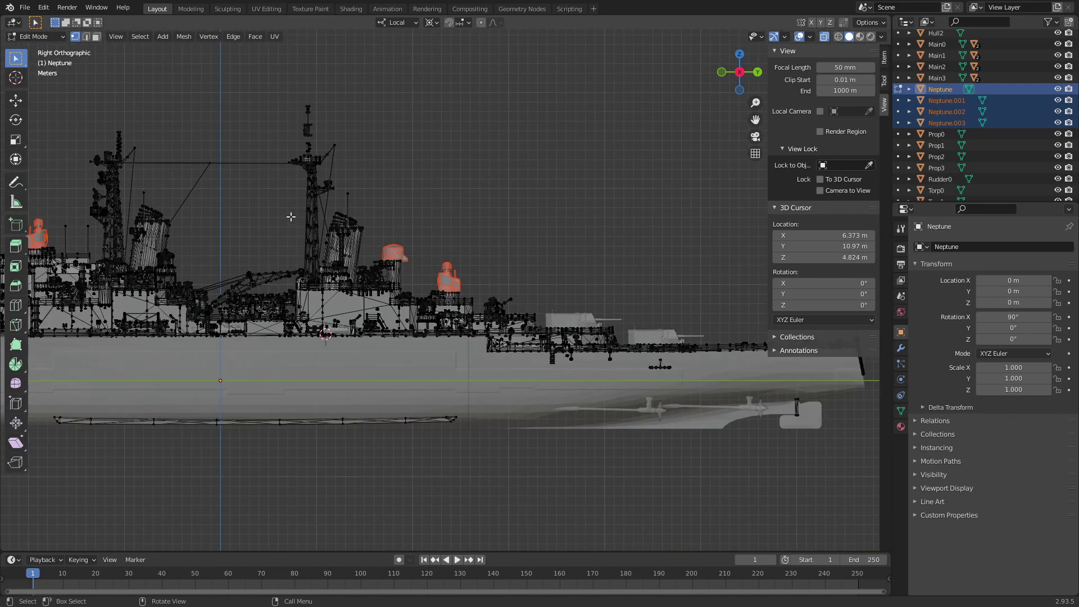
pyautogui.moveTo(157, 218)
pyautogui.keyDown('shift'); pyautogui.mouseDown(button='middle')
pyautogui.moveTo(483, 270)
pyautogui.moveTo(482, 285)
pyautogui.moveTo(778, 105)
pyautogui.mouseUp(button='middle'); pyautogui.keyUp('shift')
pyautogui.scroll(8, 484, 270)
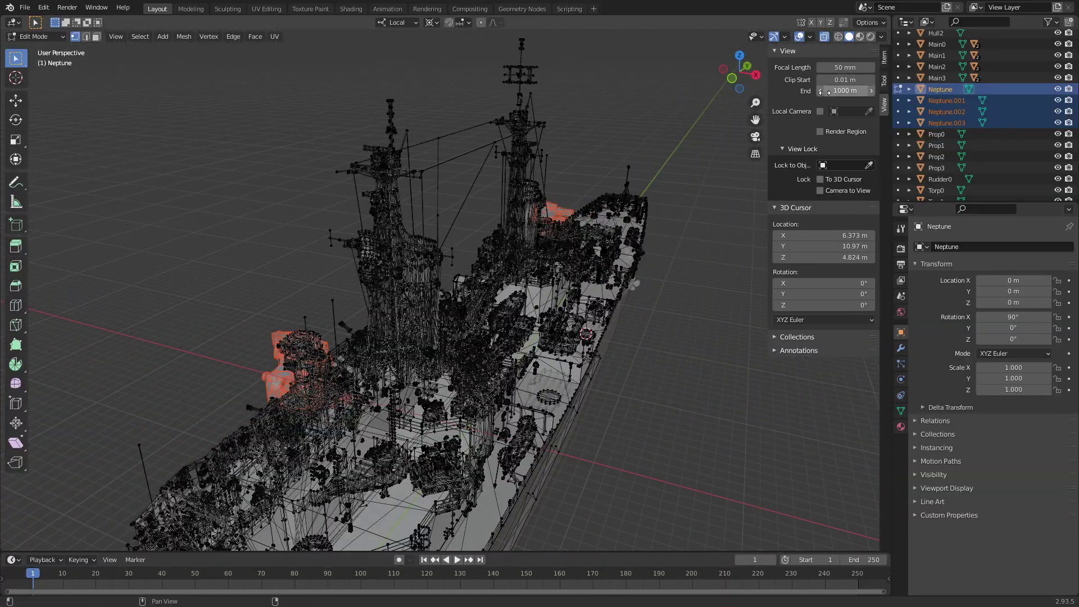
pyautogui.click(824, 37)
pyautogui.scroll(2, 667, 140)
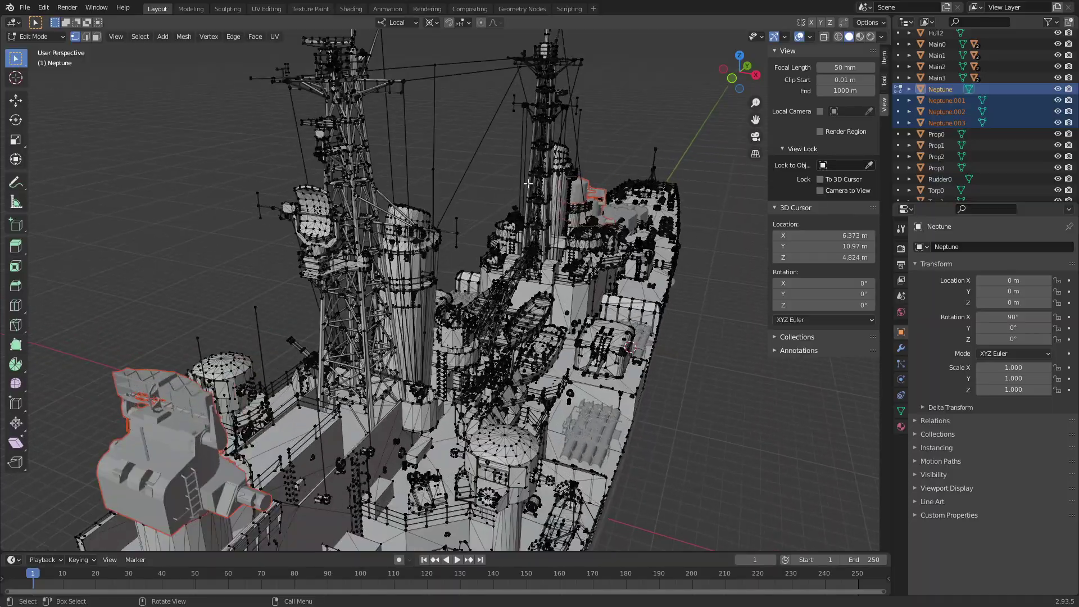
pyautogui.moveTo(666, 140)
pyautogui.mouseDown(button='middle')
pyautogui.moveTo(412, 206)
pyautogui.moveTo(700, 225)
pyautogui.moveTo(683, 214)
pyautogui.moveTo(724, 113)
pyautogui.moveTo(492, 102)
pyautogui.mouseUp(button='middle')
pyautogui.click(737, 71)
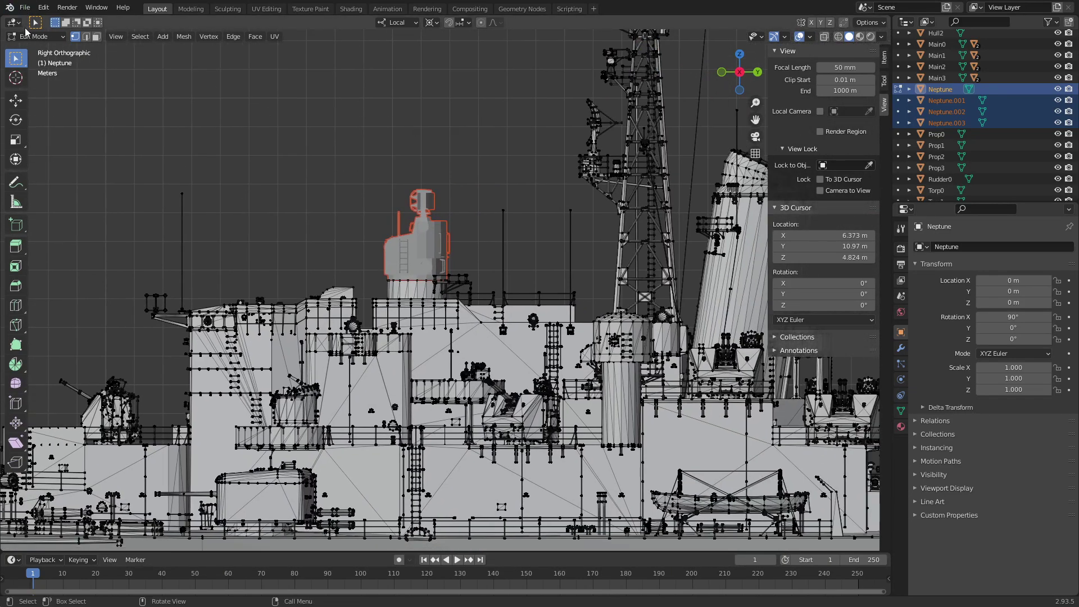
# Return to Object Mode, make Neptune.001 the only active object and enter Edit Mode
pyautogui.click(40, 37)
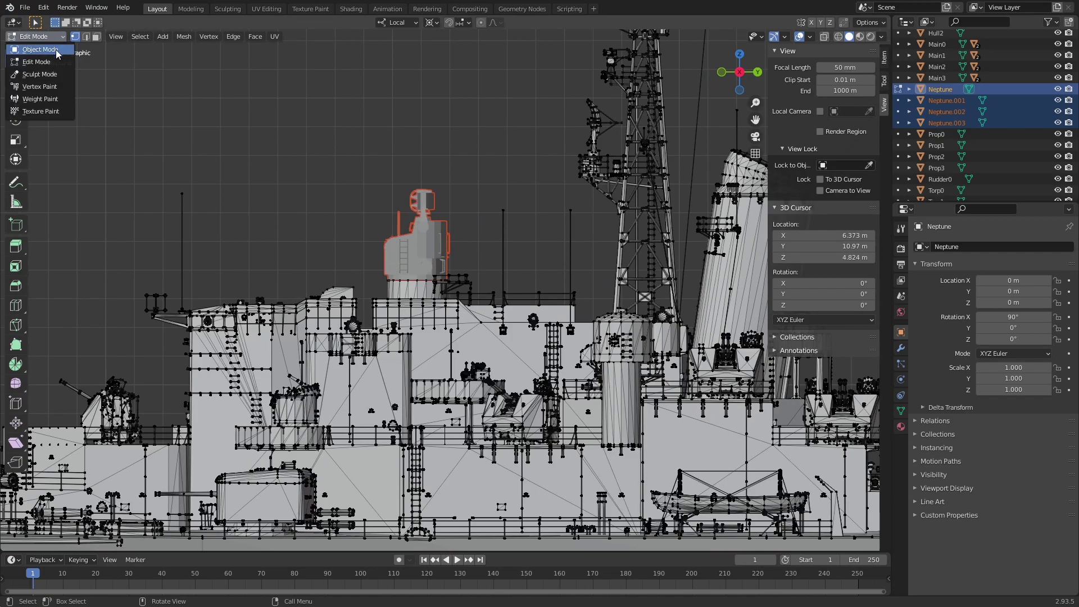
pyautogui.click(39, 49)
pyautogui.click(413, 220)
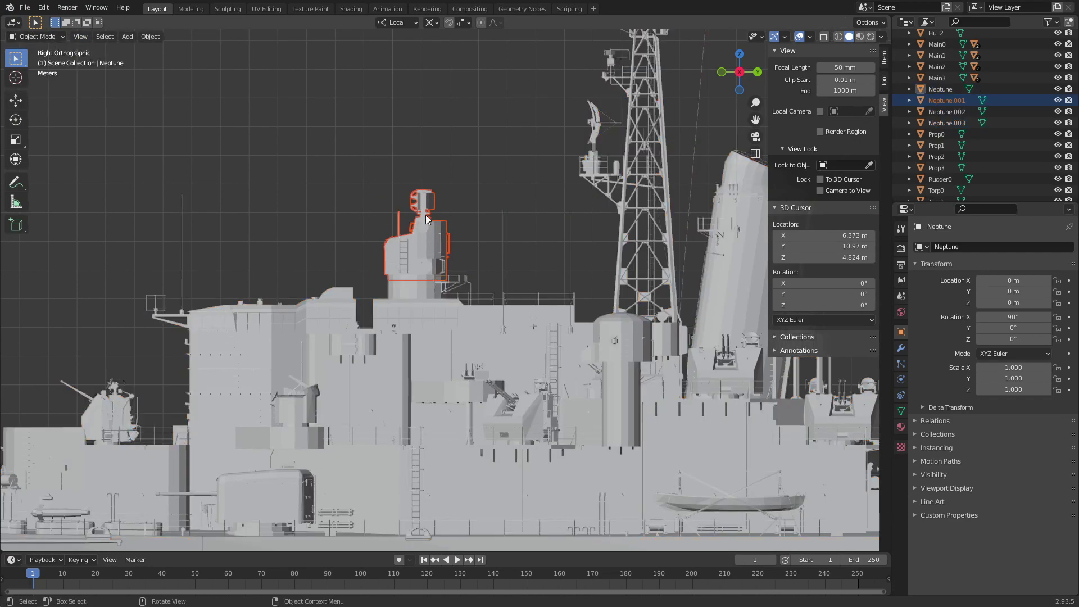
pyautogui.click(412, 222)
pyautogui.click(37, 36)
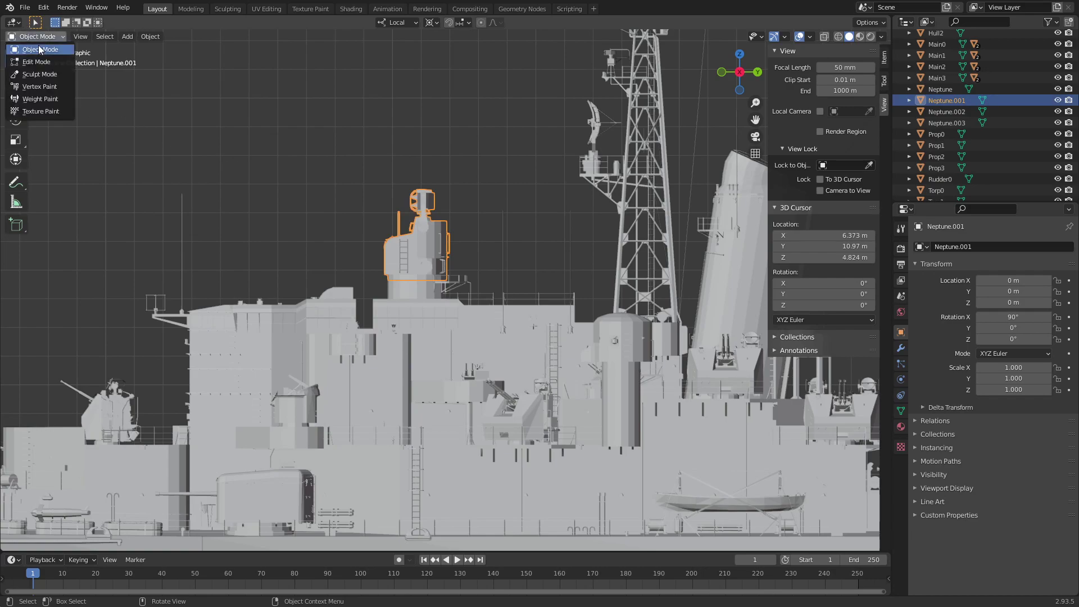
pyautogui.click(39, 37)
pyautogui.click(55, 57)
# Snap the 3D cursor to a vertex at the director tower's base
pyautogui.click(739, 71)
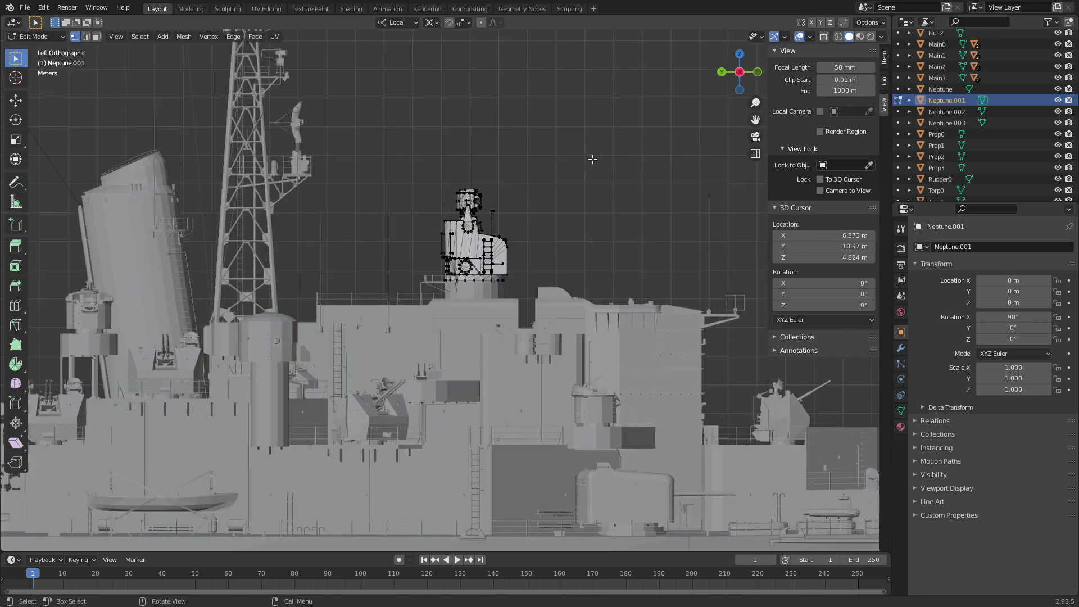
pyautogui.click(740, 71)
pyautogui.scroll(1, 532, 193)
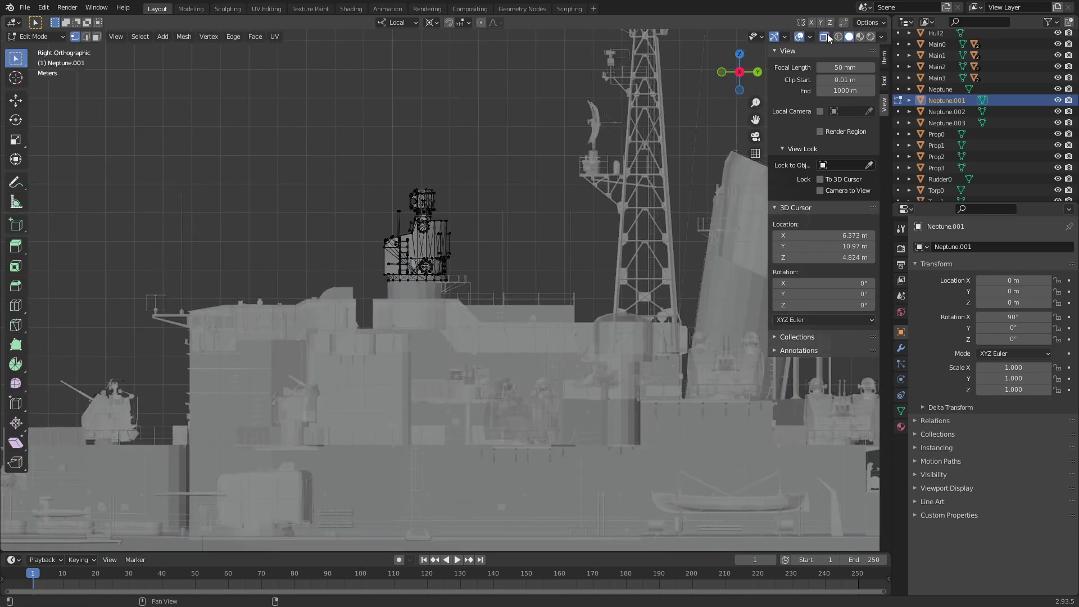
pyautogui.scroll(5, 531, 193)
pyautogui.scroll(2, 531, 193)
pyautogui.click(299, 237)
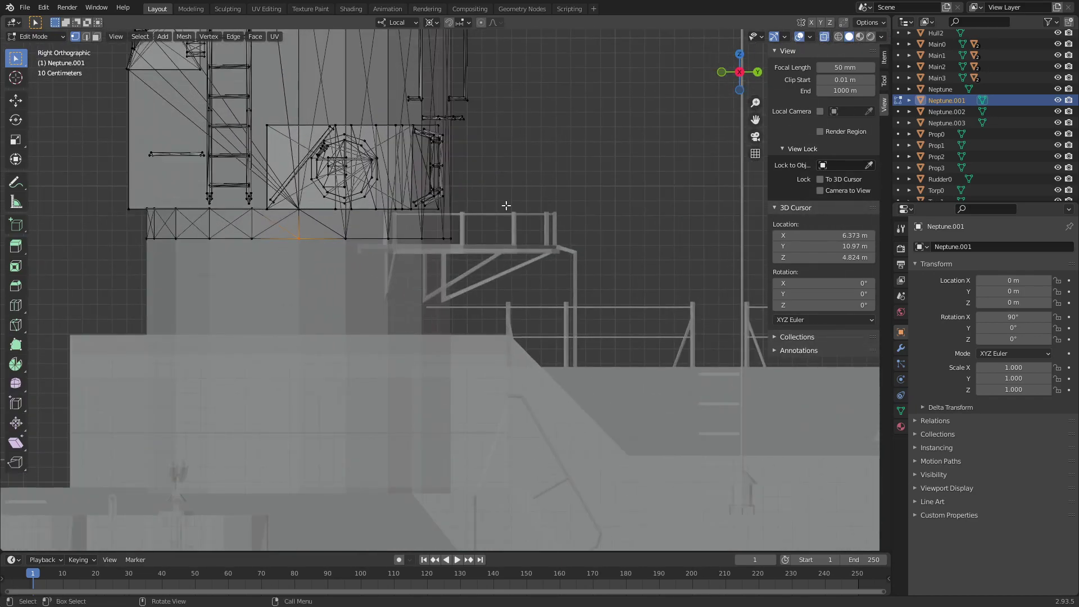
pyautogui.hotkey('shift', 's')
pyautogui.click(614, 217)
# Set Neptune.001's origin to the 3D cursor at Y -19.139 m, Z 13.645 m
pyautogui.click(49, 43)
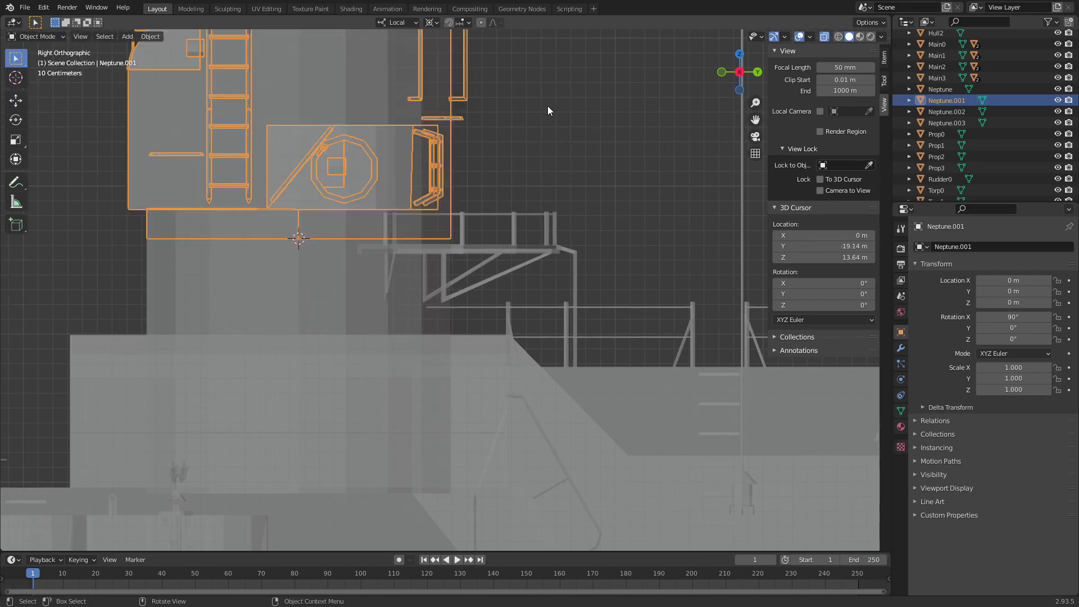
pyautogui.scroll(-5, 547, 106)
pyautogui.rightClick(548, 106)
pyautogui.click(655, 157)
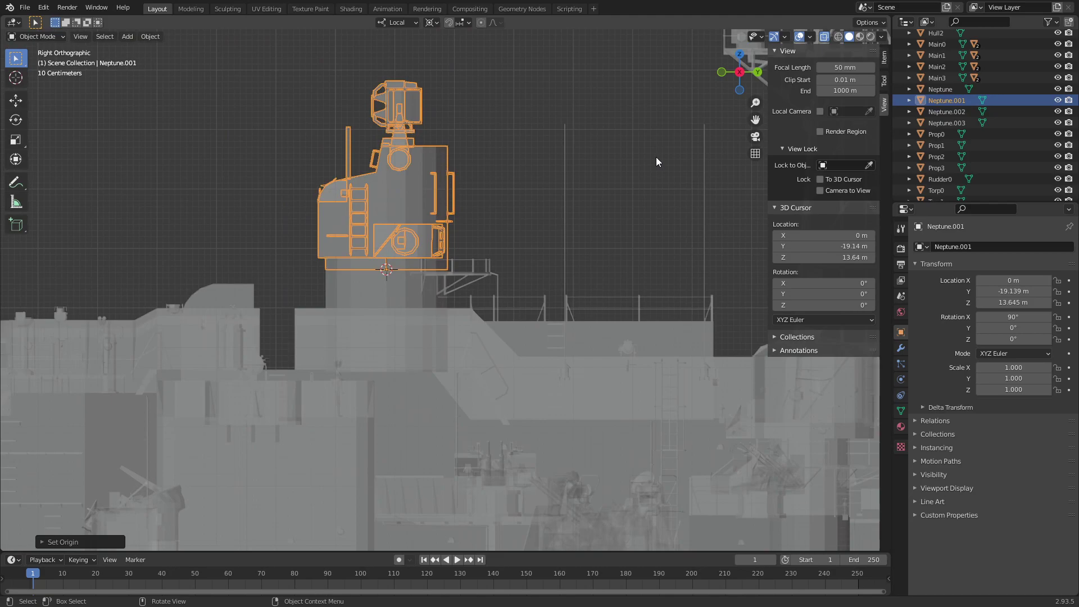
pyautogui.scroll(-5, 652, 154)
# Rename Neptune.001 to Director0, then select and frame Neptune.002
pyautogui.click(961, 247)
pyautogui.write('Director')
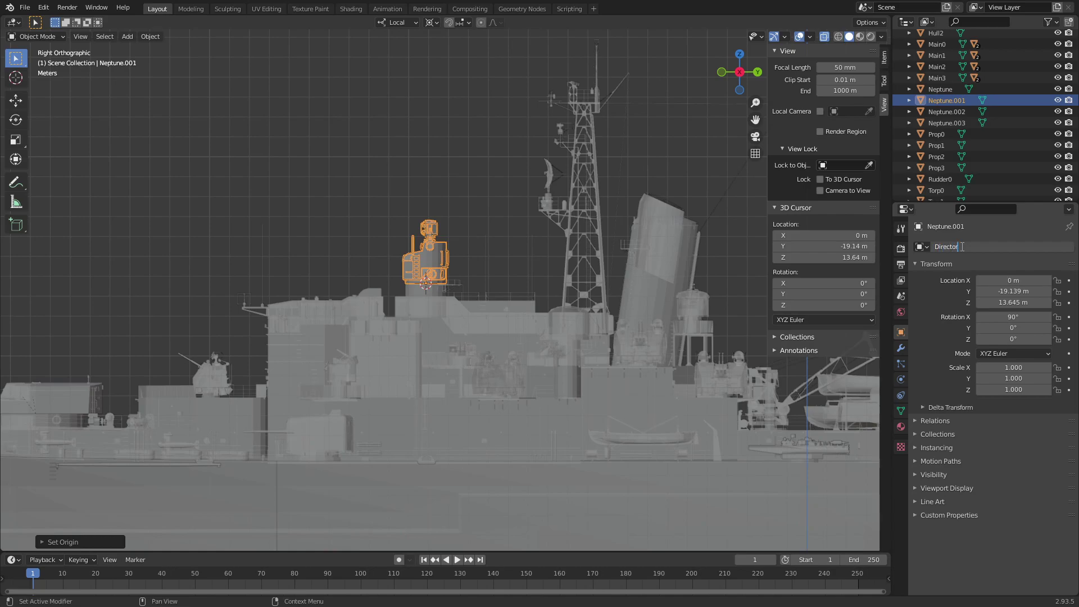
pyautogui.write('0')
pyautogui.press('Return')
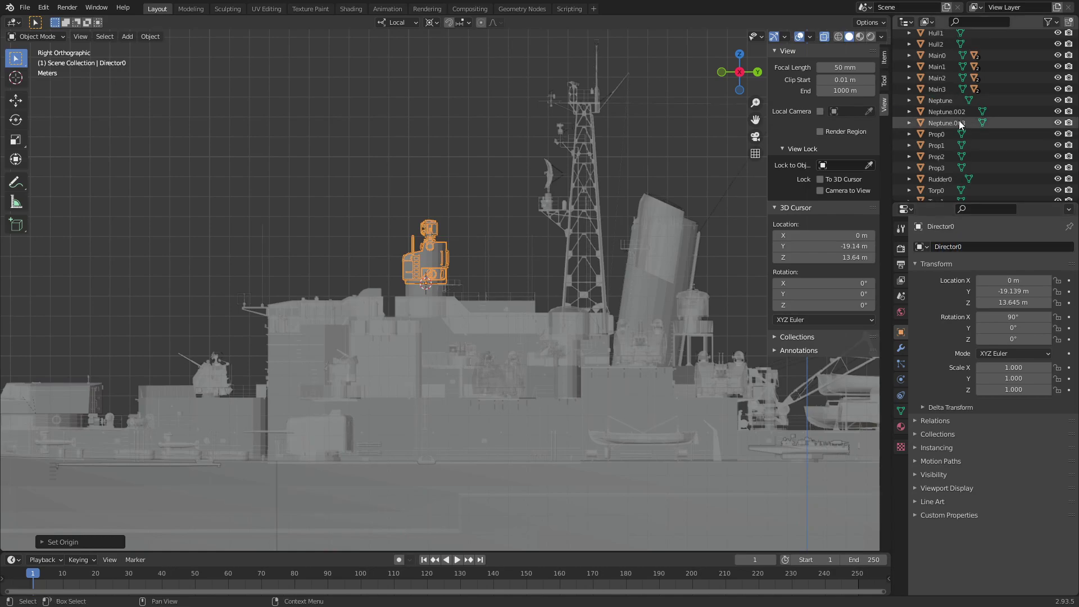
pyautogui.click(935, 112)
pyautogui.press('KP_Decimal')
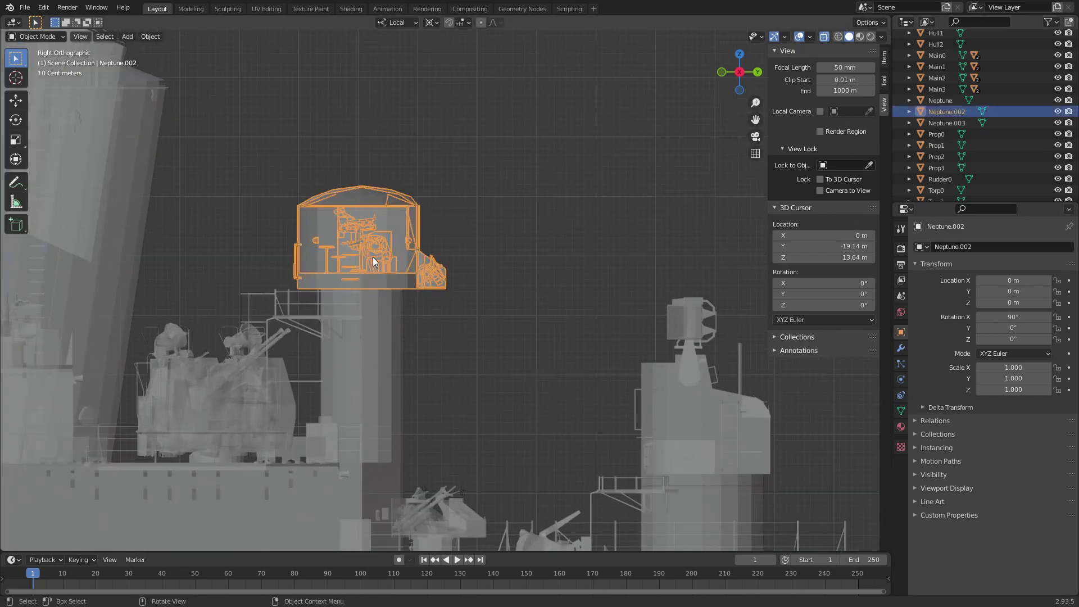
# In Edit Mode, snap the 3D cursor to Neptune.002's base vertex
pyautogui.click(37, 36)
pyautogui.scroll(5, 444, 286)
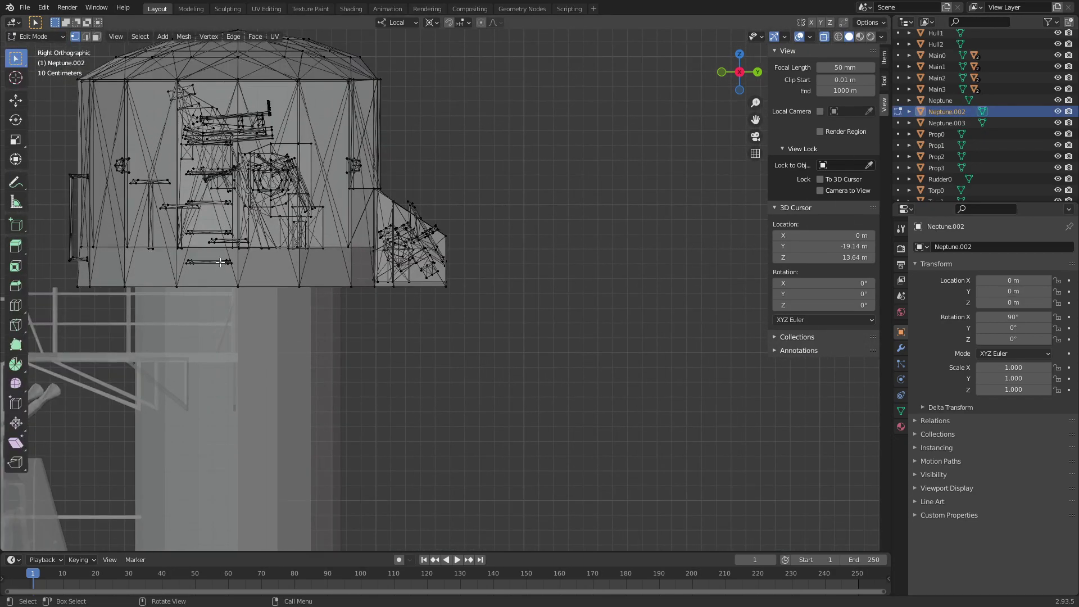
pyautogui.press('b')
pyautogui.moveTo(239, 285); pyautogui.dragTo(227, 292)
pyautogui.hotkey('shift', 's')
pyautogui.click(548, 239)
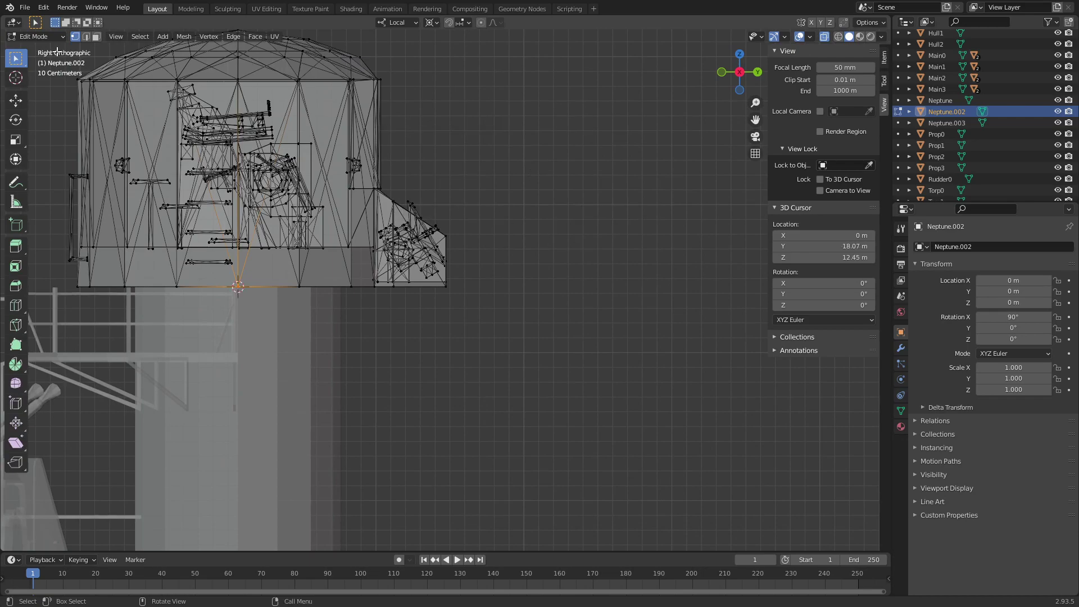
# Set Neptune.002's origin to the cursor (Y 18.067 m, Z 12.445 m) and rename it Director2
pyautogui.click(39, 36)
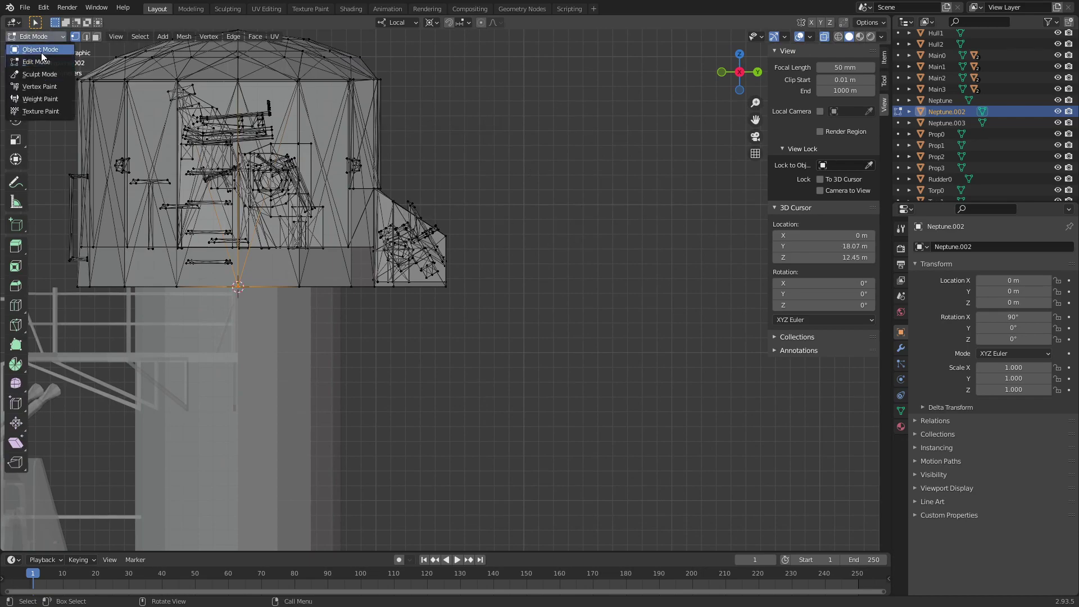
pyautogui.click(28, 42)
pyautogui.rightClick(505, 176)
pyautogui.click(561, 200)
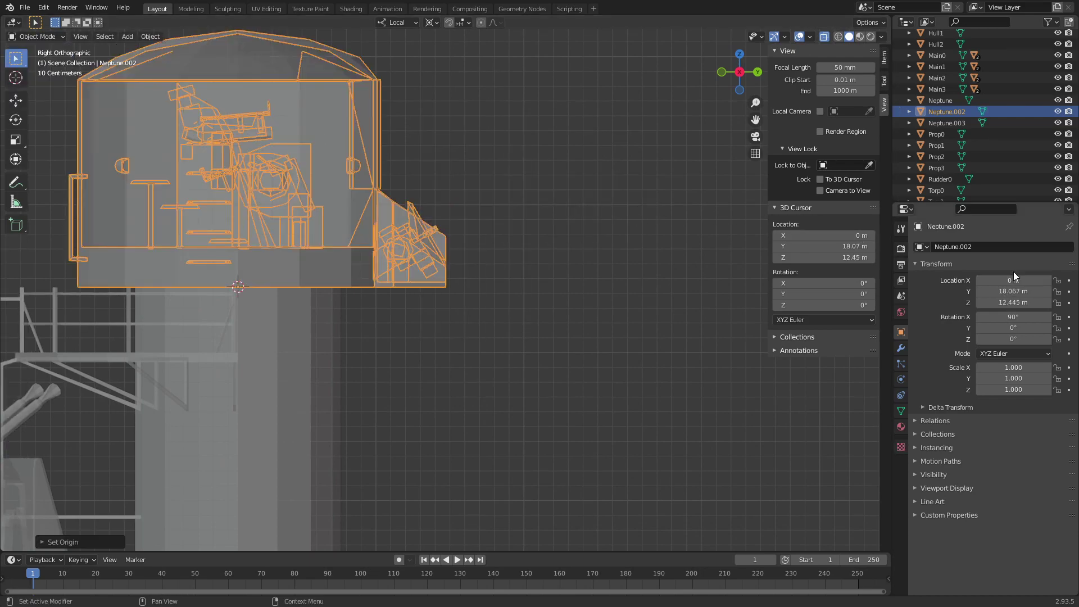
pyautogui.write('Director2')
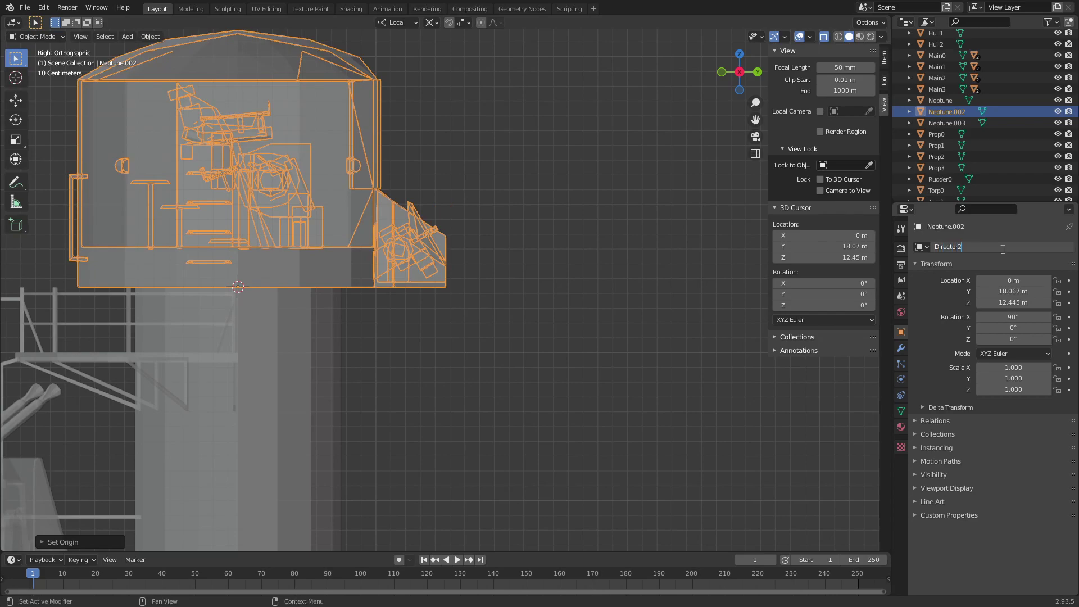
pyautogui.press('Return')
# Deselect all objects
pyautogui.rightClick(944, 208)
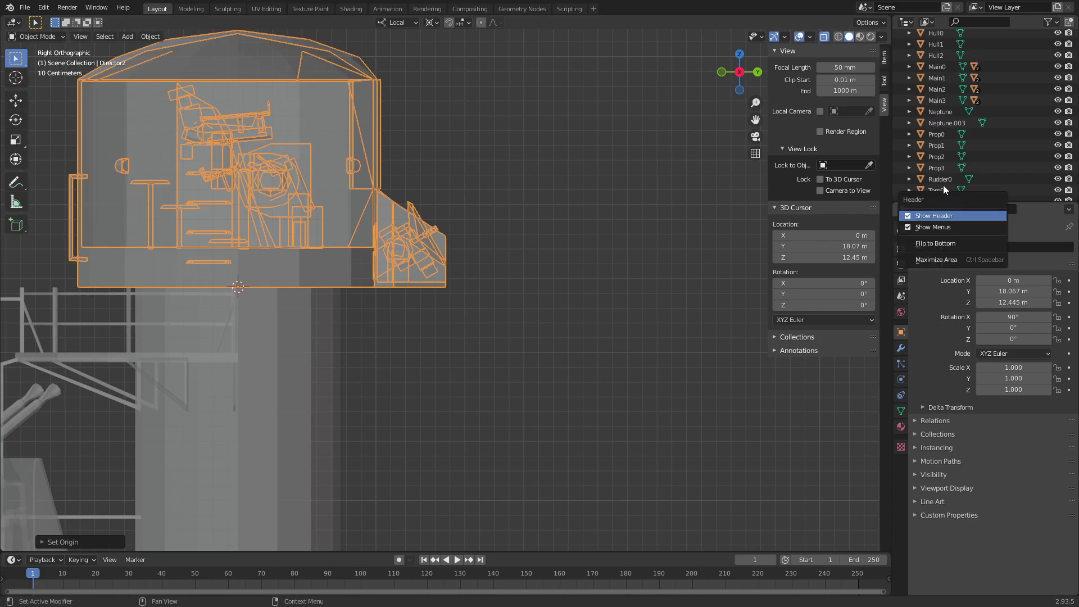
pyautogui.hotkey('alt', 'a')
pyautogui.scroll(3, 1013, 123)
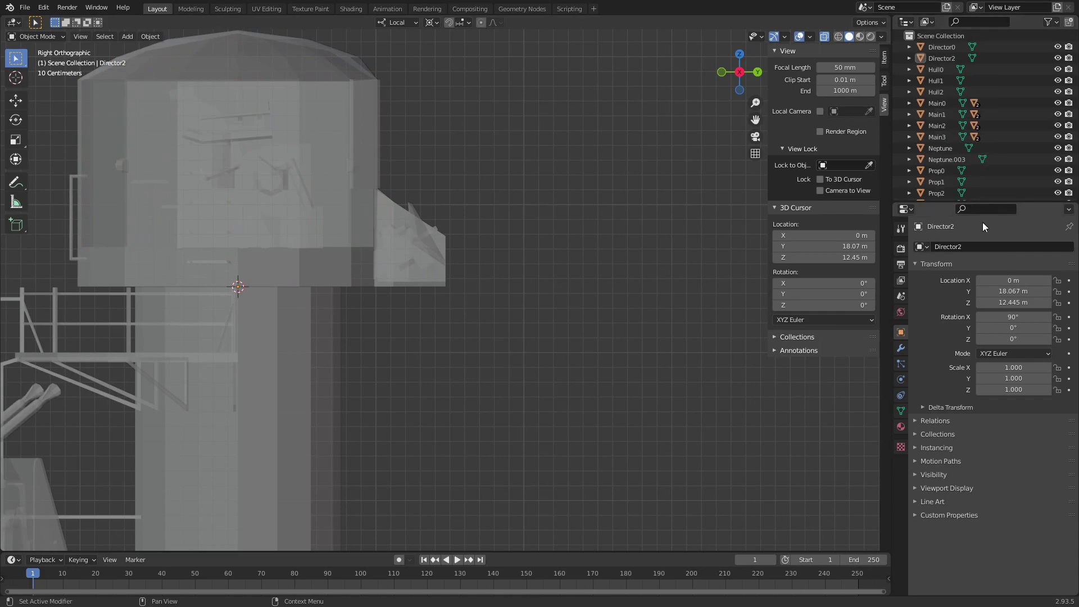
pyautogui.scroll(-4, 635, 238)
pyautogui.scroll(-1, 635, 243)
# Select Neptune.003 and snap the 3D cursor to its tower-base vertex in Edit Mode
pyautogui.click(698, 423)
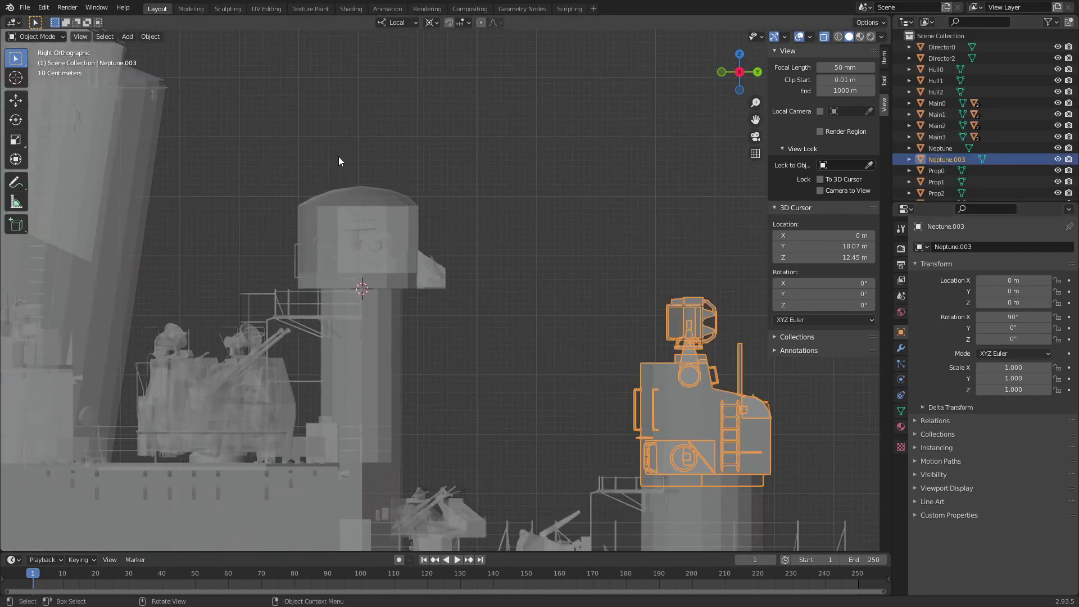
pyautogui.click(35, 36)
pyautogui.click(50, 59)
pyautogui.scroll(5, 584, 271)
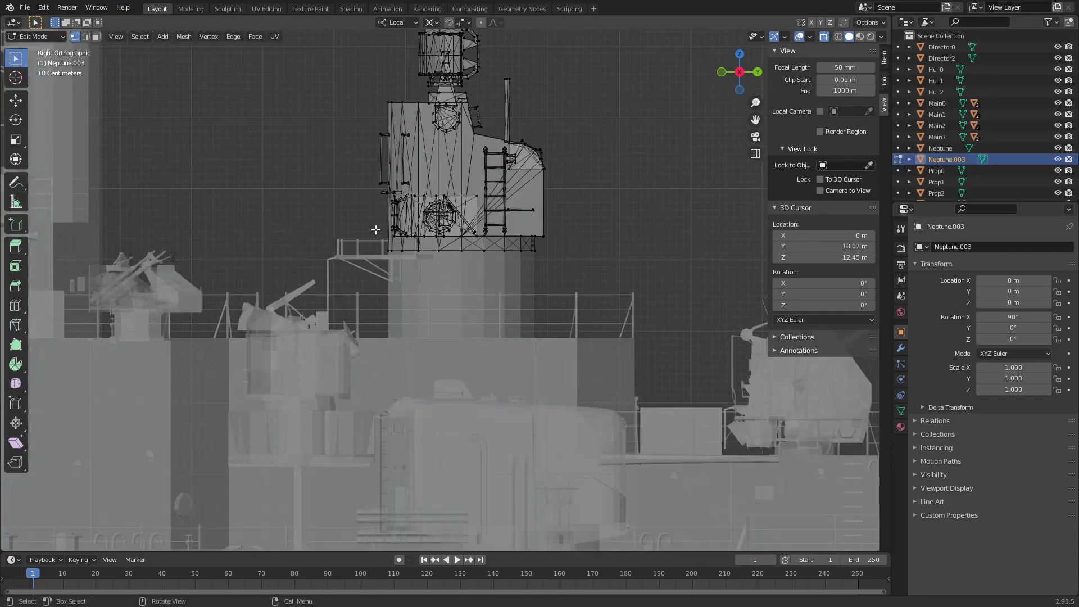
pyautogui.hotkey('shift', 's')
pyautogui.click(542, 201)
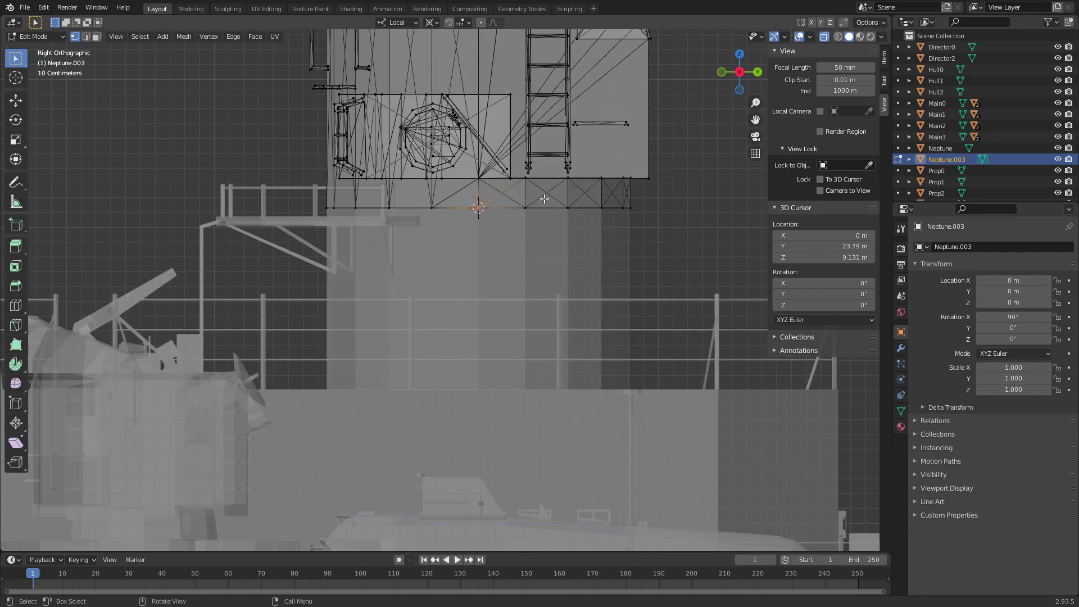
# Set Neptune.003's origin to the cursor (Y 23.785 m, Z 9.131 m) and rename it Director1
pyautogui.click(35, 36)
pyautogui.scroll(-2, 116, 76)
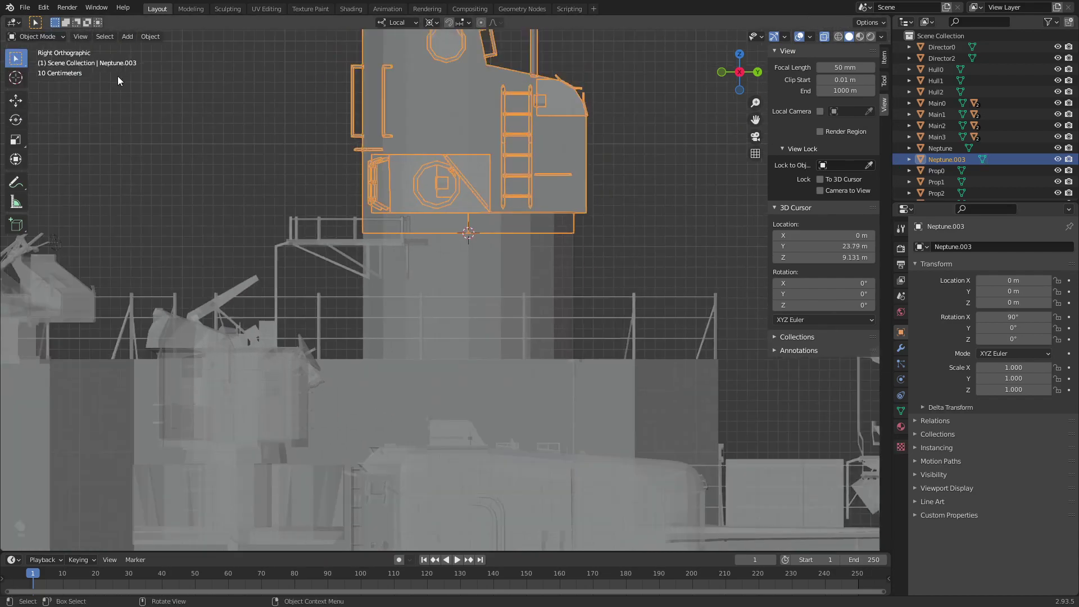
pyautogui.scroll(-3, 573, 199)
pyautogui.rightClick(584, 164)
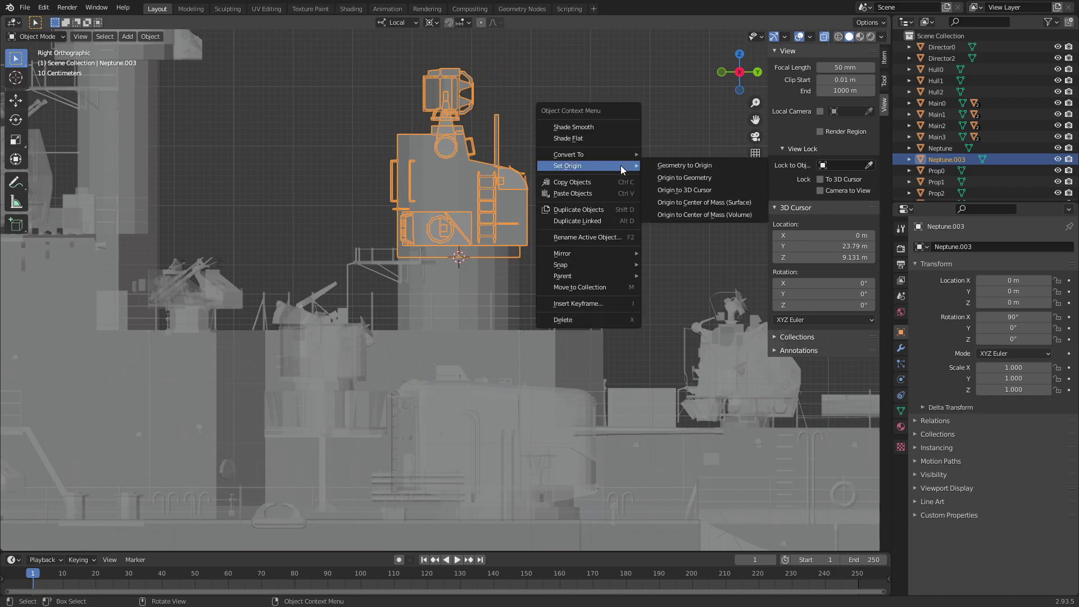
pyautogui.click(696, 186)
pyautogui.click(988, 247)
pyautogui.write('Director1')
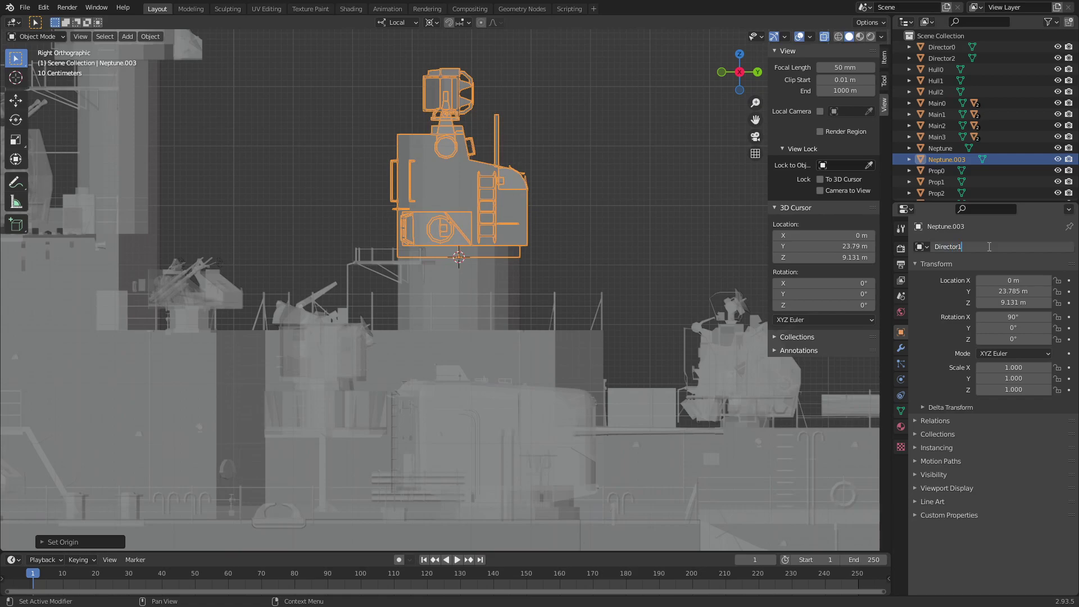
pyautogui.press('Return')
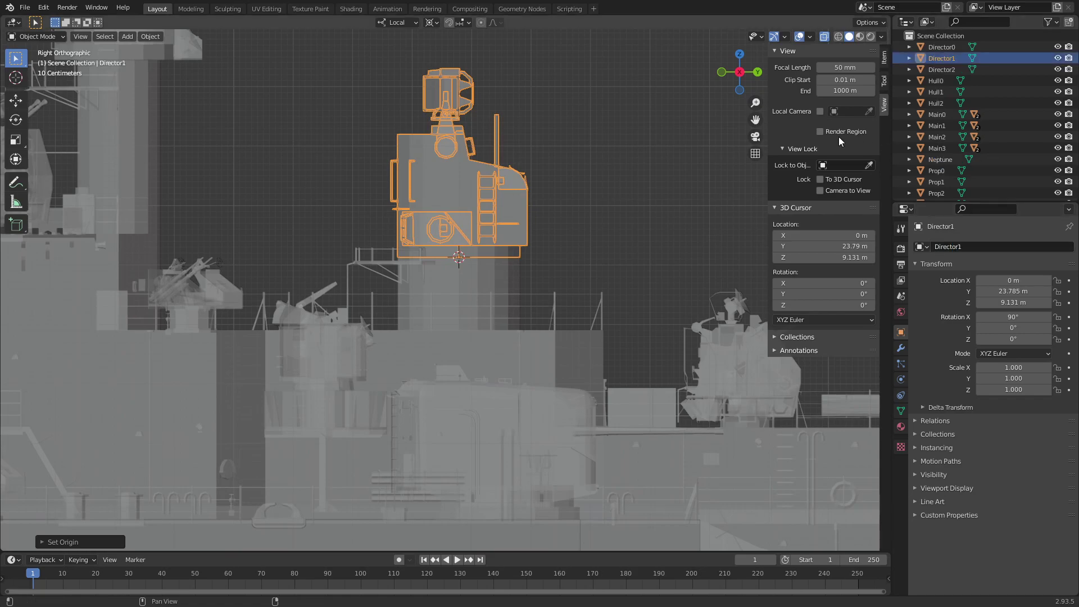
# Deselect Director1, select the Neptune ship and enter Edit Mode
pyautogui.scroll(-3, 667, 154)
pyautogui.click(666, 154)
pyautogui.scroll(-4, 651, 180)
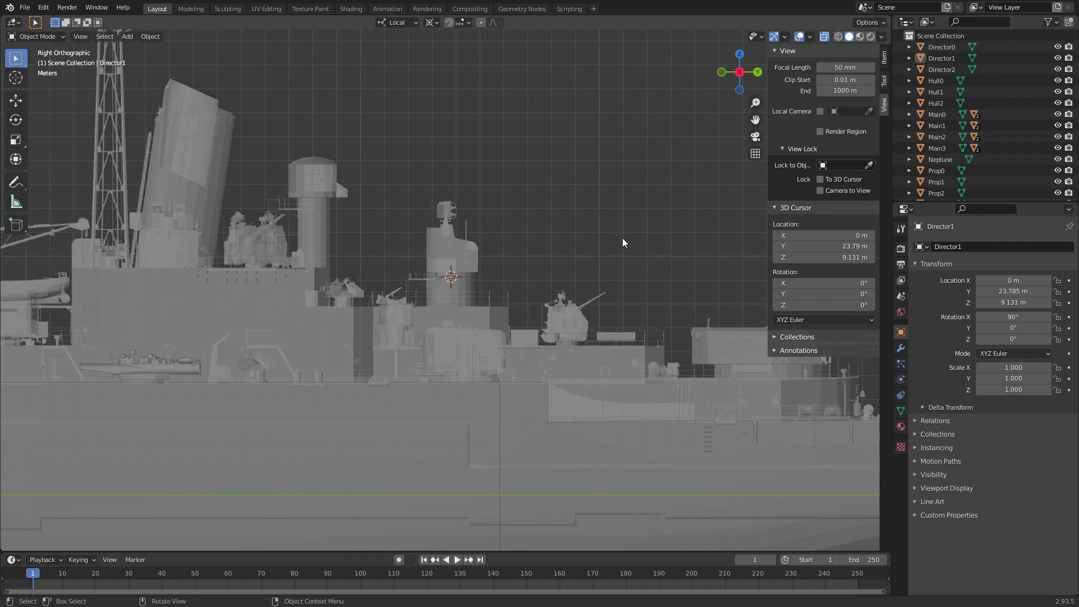
pyautogui.scroll(2, 622, 238)
pyautogui.keyDown('ctrl'); pyautogui.hscroll(-2, 501, 323); pyautogui.keyUp('ctrl')
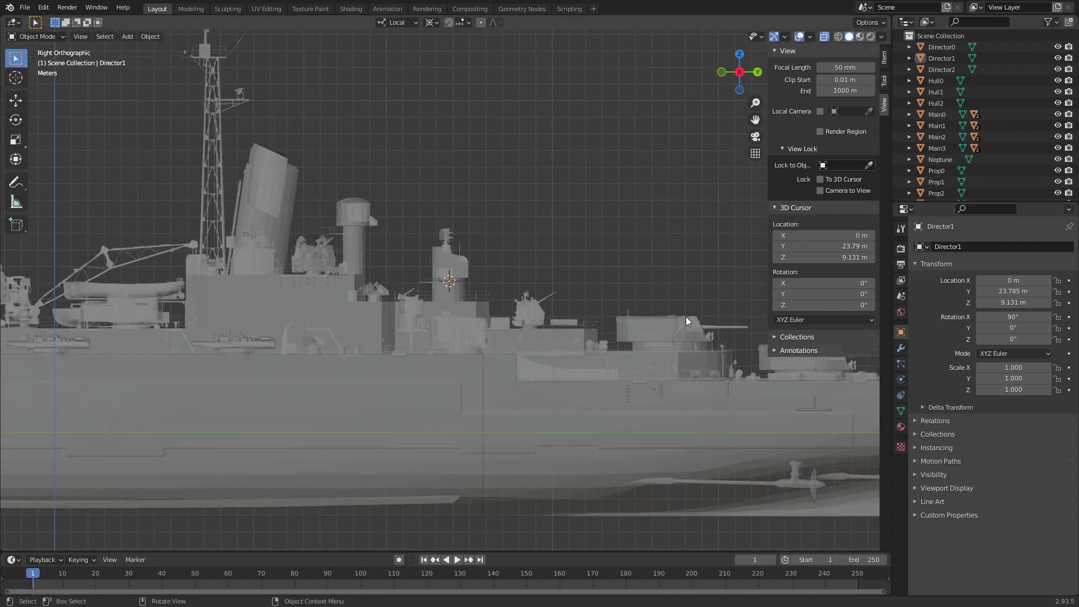
pyautogui.keyDown('ctrl'); pyautogui.hscroll(-5, 342, 253); pyautogui.keyUp('ctrl')
pyautogui.keyDown('ctrl'); pyautogui.hscroll(-2, 518, 309); pyautogui.keyUp('ctrl')
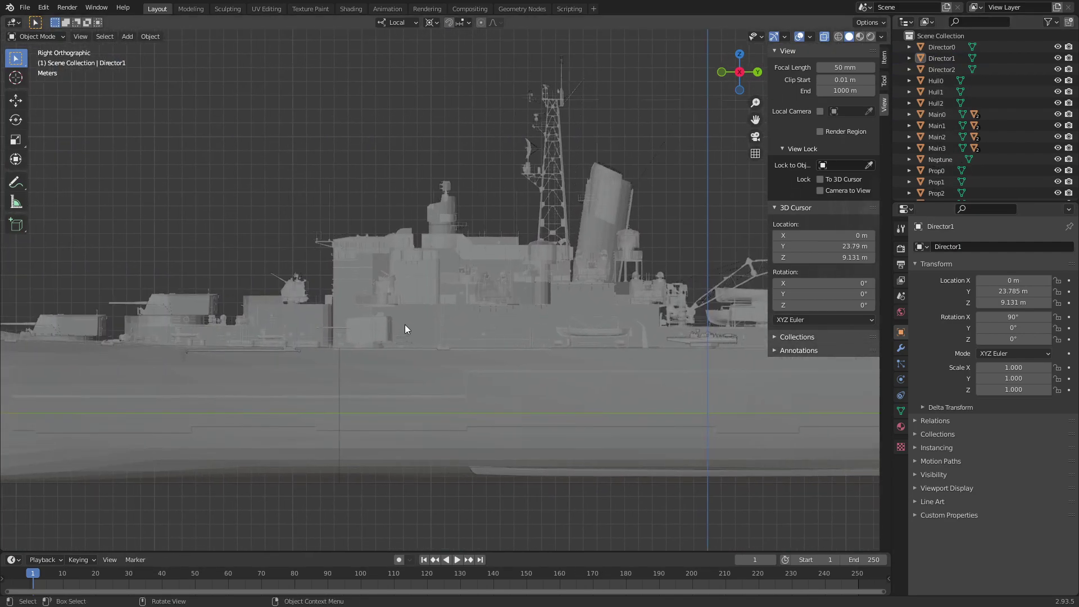
pyautogui.click(358, 319)
pyautogui.click(43, 40)
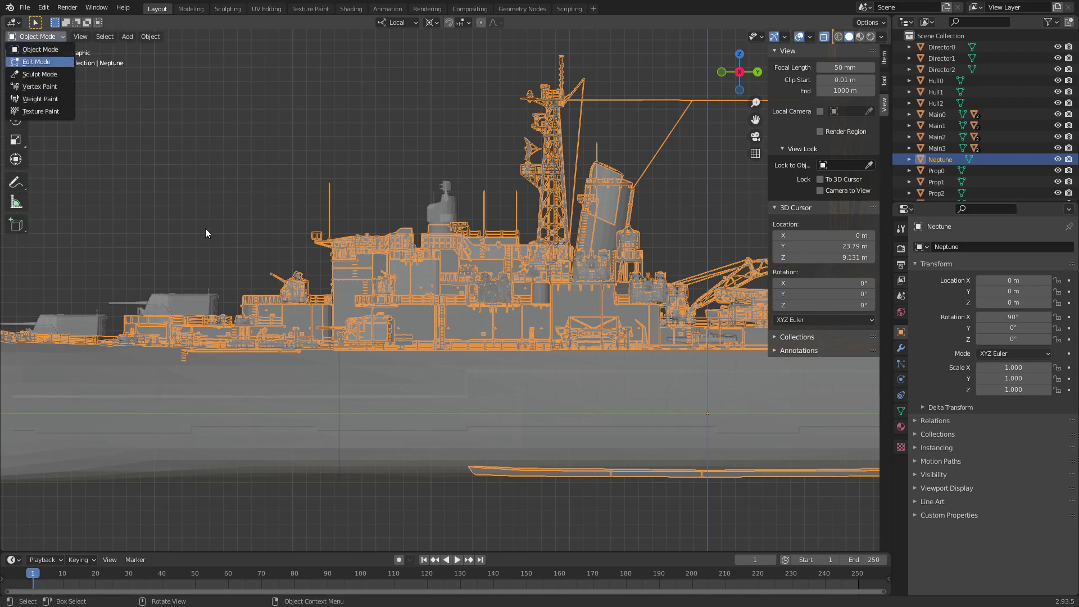
pyautogui.click(31, 63)
# From top view, box-select the two midship turret blocks
pyautogui.scroll(4, 553, 245)
pyautogui.scroll(2, 553, 245)
pyautogui.scroll(1, 553, 245)
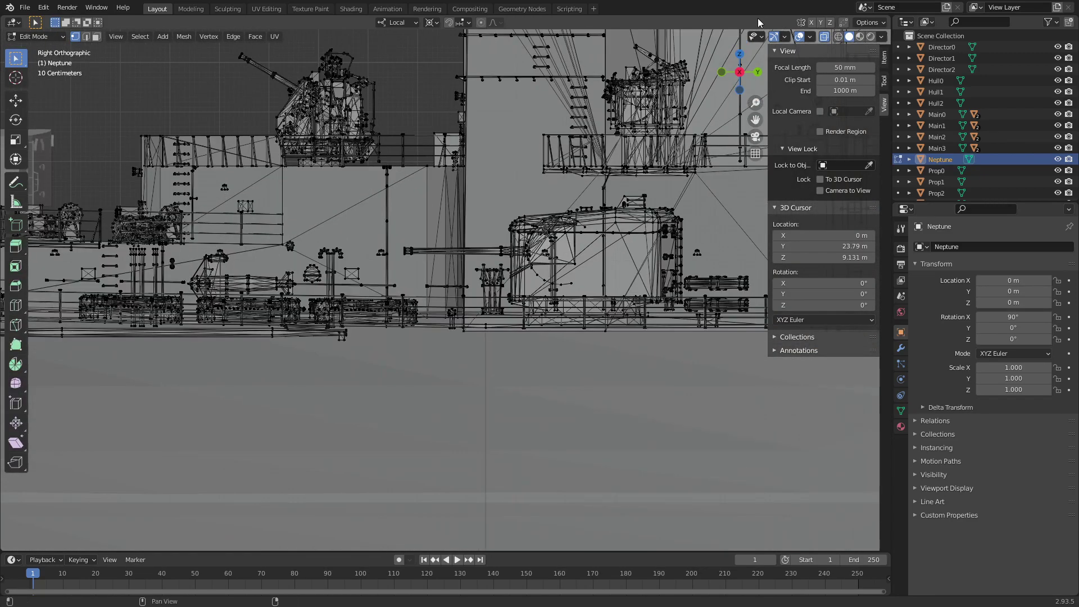
pyautogui.click(739, 54)
pyautogui.keyDown('shift'); pyautogui.moveTo(410, 220); pyautogui.dragTo(418, 223, button='middle'); pyautogui.keyUp('shift')
pyautogui.scroll(3, 419, 224)
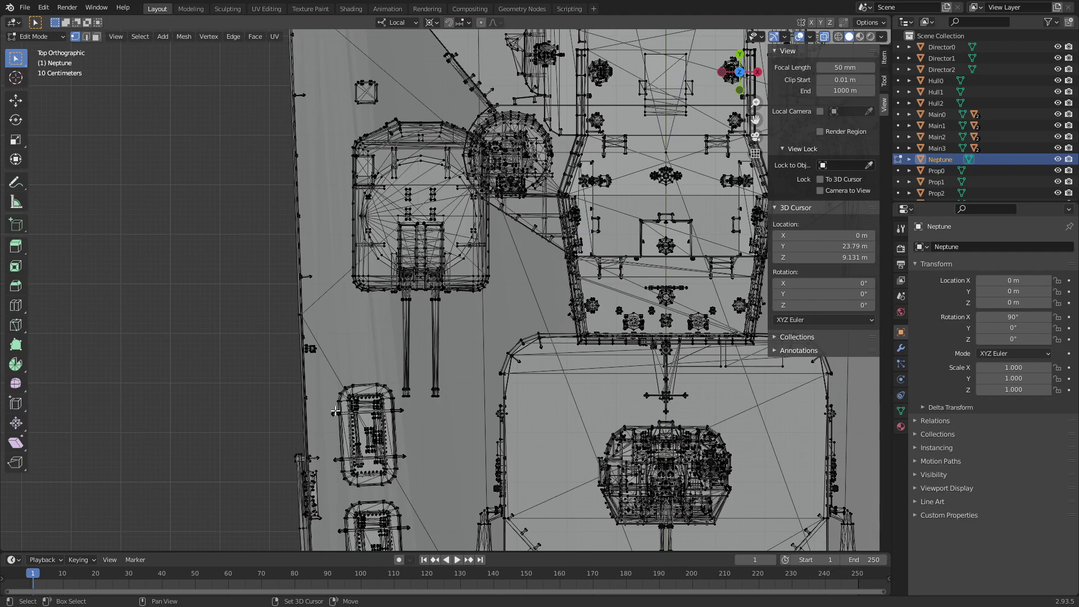
pyautogui.moveTo(336, 412); pyautogui.dragTo(509, 106)
pyautogui.keyDown('shift'); pyautogui.moveTo(743, 173); pyautogui.dragTo(277, 238, button='middle'); pyautogui.keyUp('shift')
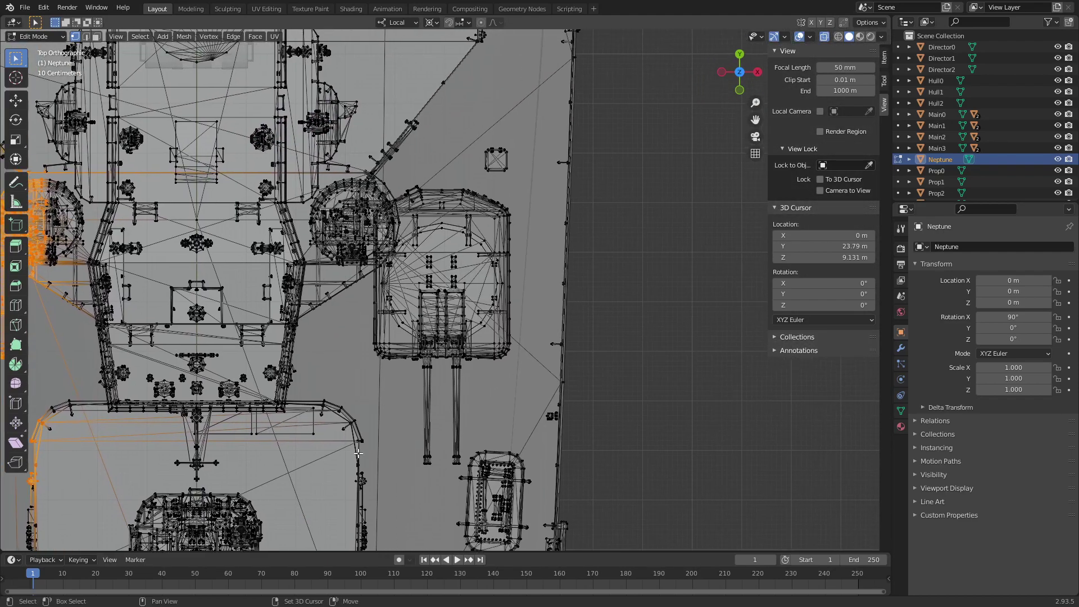
pyautogui.hotkey('ctrl', 'shift', 'z')
# Deselect the small parts and lower geometry caught around the turrets
pyautogui.moveTo(358, 452)
pyautogui.keyDown('shift'); pyautogui.mouseDown(button='middle')
pyautogui.moveTo(286, 387)
pyautogui.moveTo(506, 396)
pyautogui.mouseUp(button='middle'); pyautogui.keyUp('shift')
pyautogui.moveTo(227, 386); pyautogui.dragTo(331, 244)
pyautogui.keyDown('ctrl'); pyautogui.moveTo(48, 404); pyautogui.dragTo(140, 289); pyautogui.keyUp('ctrl')
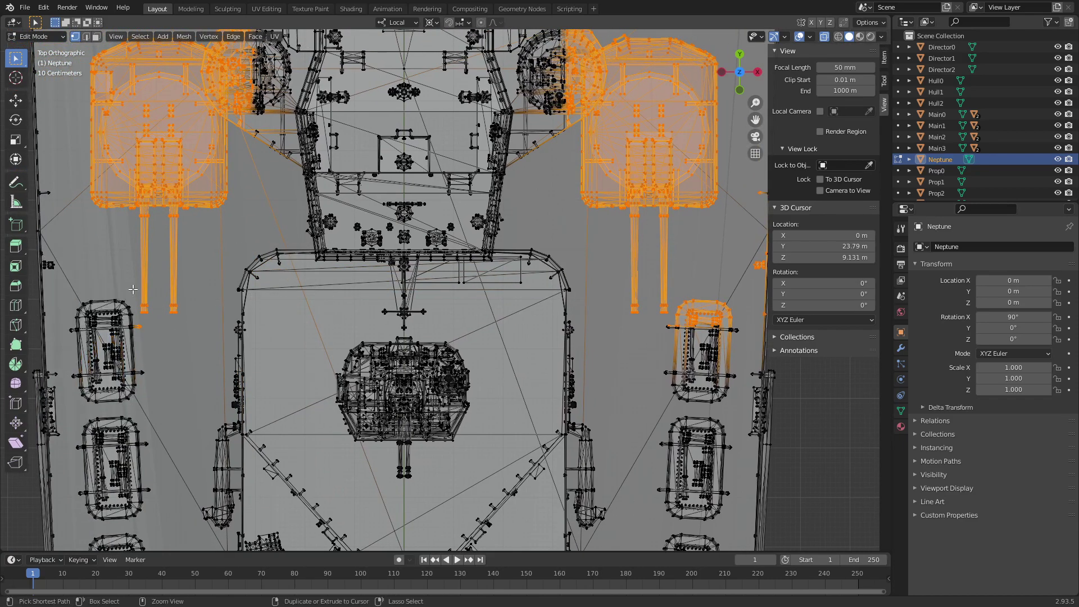
pyautogui.keyDown('ctrl'); pyautogui.scroll(-8, 406, 352); pyautogui.keyUp('ctrl')
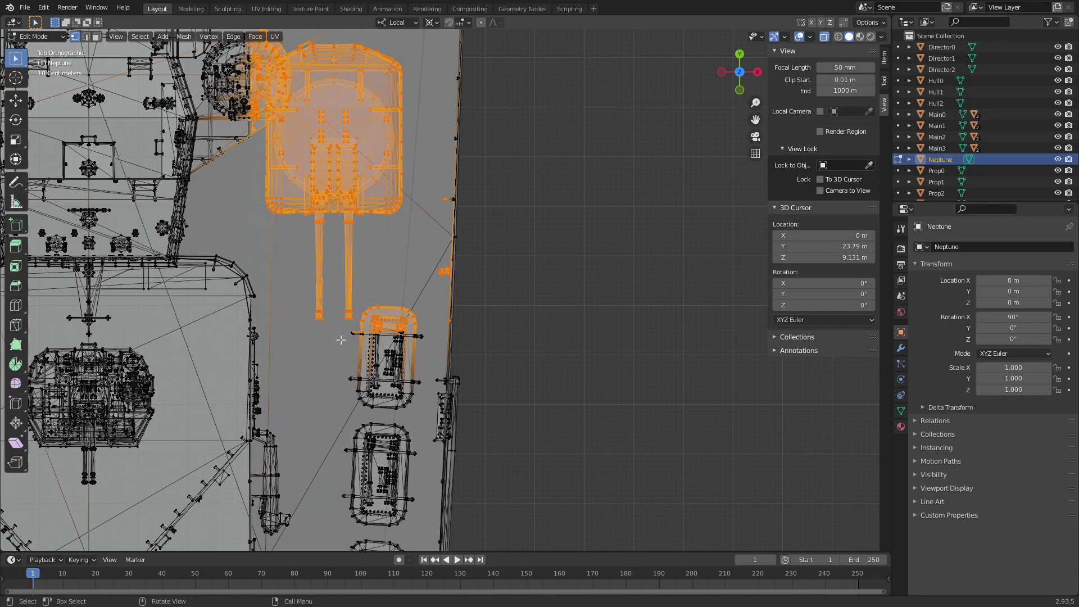
pyautogui.keyDown('ctrl'); pyautogui.moveTo(353, 360); pyautogui.dragTo(428, 323); pyautogui.keyUp('ctrl')
pyautogui.moveTo(332, 341)
pyautogui.keyDown('ctrl'); pyautogui.mouseDown()
pyautogui.moveTo(494, 307)
pyautogui.moveTo(511, 317)
pyautogui.mouseUp(); pyautogui.keyUp('ctrl')
pyautogui.keyDown('ctrl'); pyautogui.click(351, 332); pyautogui.keyUp('ctrl')
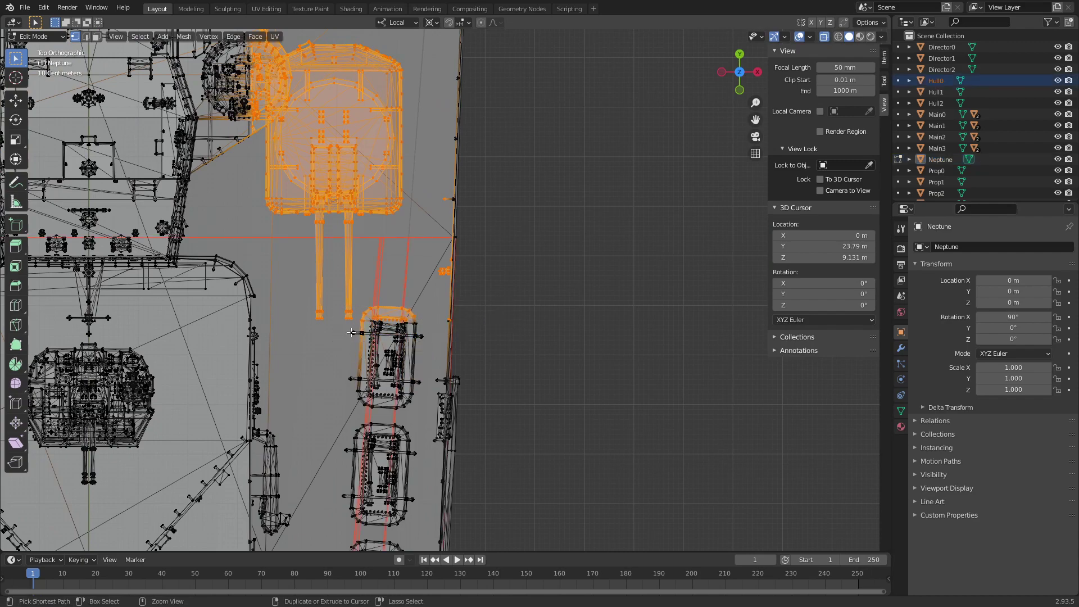
pyautogui.keyDown('ctrl'); pyautogui.moveTo(356, 333); pyautogui.dragTo(567, 236); pyautogui.keyUp('ctrl')
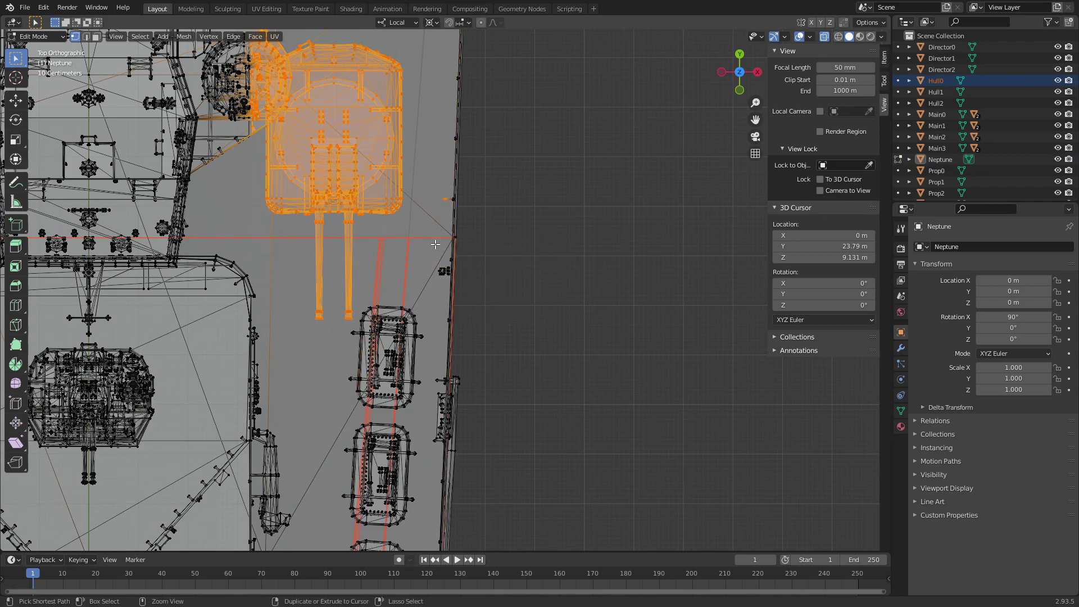
pyautogui.keyDown('ctrl'); pyautogui.moveTo(424, 254); pyautogui.dragTo(573, 152); pyautogui.keyUp('ctrl')
pyautogui.scroll(-3, 573, 152)
pyautogui.keyDown('shift'); pyautogui.moveTo(530, 169); pyautogui.dragTo(490, 236, button='middle'); pyautogui.keyUp('shift')
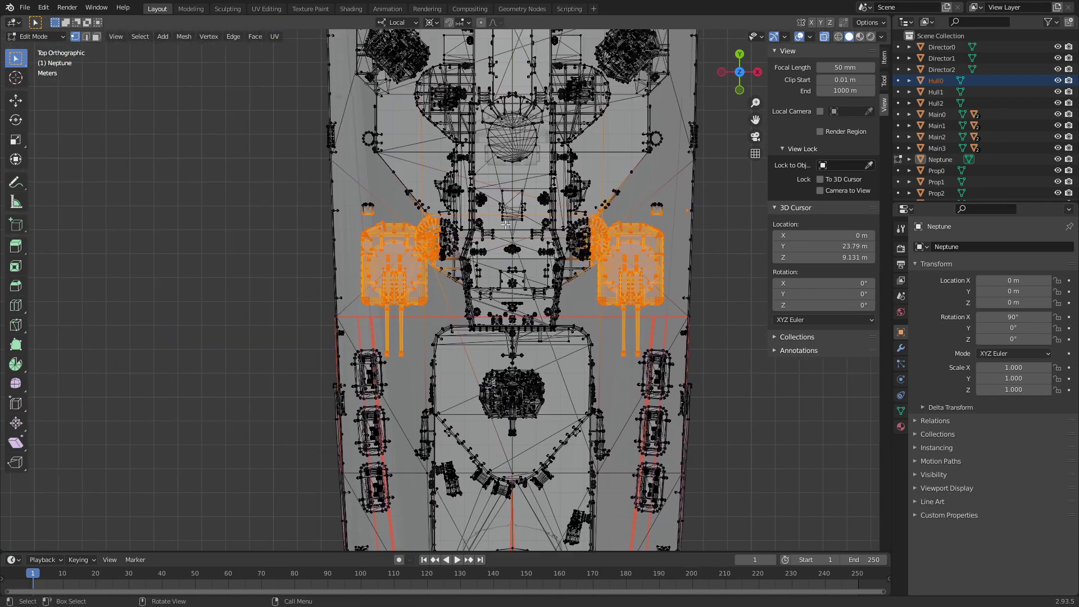
# In Right view, deselect the superstructure above the turret
pyautogui.scroll(2, 444, 287)
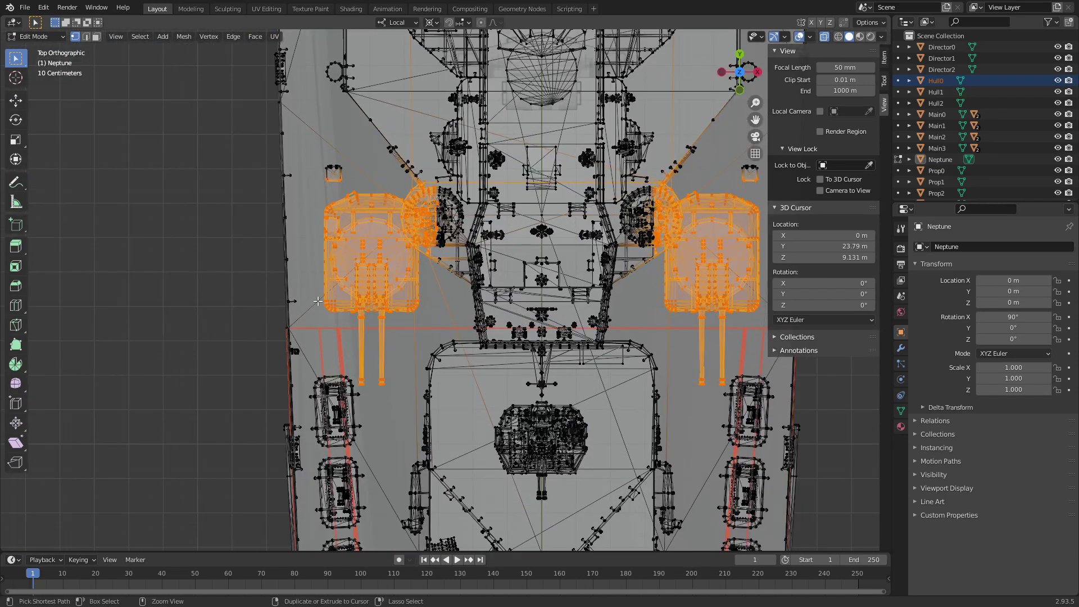
pyautogui.click(758, 72)
pyautogui.scroll(2, 364, 312)
pyautogui.scroll(2, 364, 312)
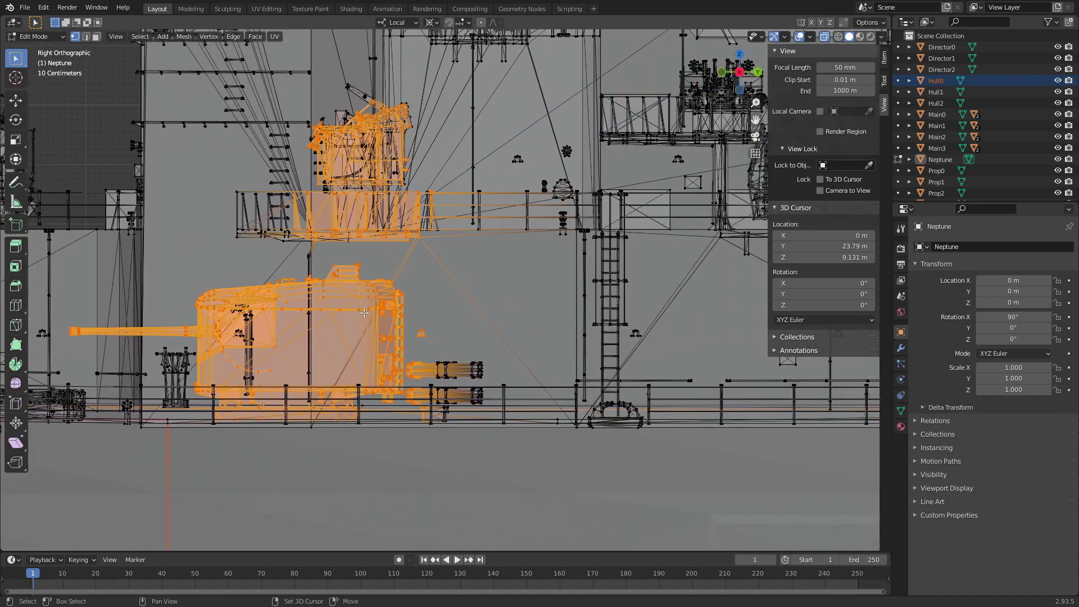
pyautogui.keyDown('ctrl'); pyautogui.moveTo(238, 95); pyautogui.dragTo(618, 260); pyautogui.keyUp('ctrl')
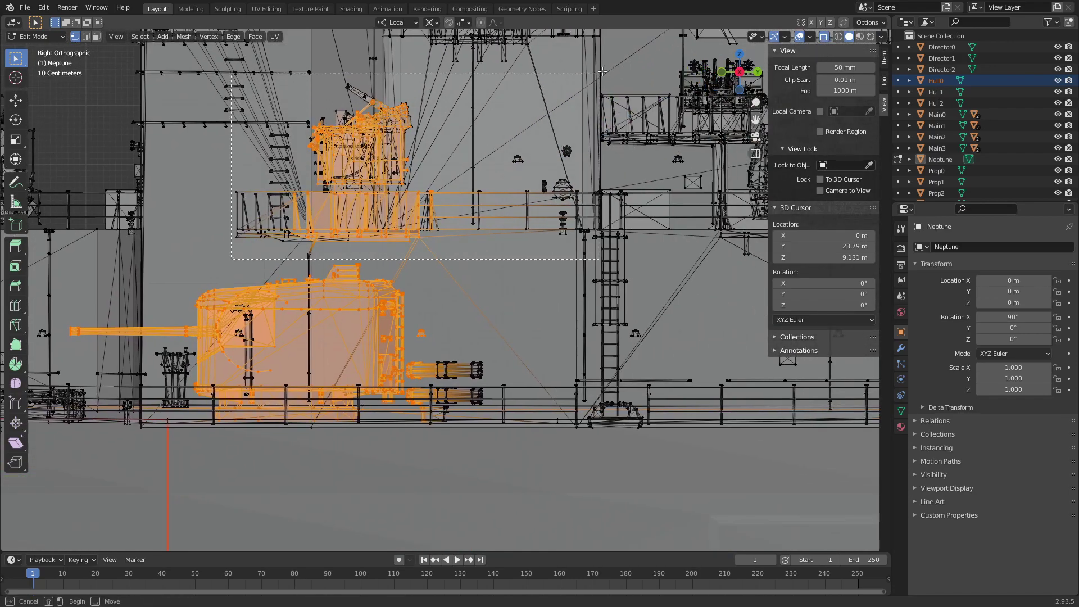
# In Top view, Ctrl-click to add the edges at the turret's corner, then check from the right
pyautogui.click(741, 54)
pyautogui.scroll(2, 196, 245)
pyautogui.scroll(2, 196, 245)
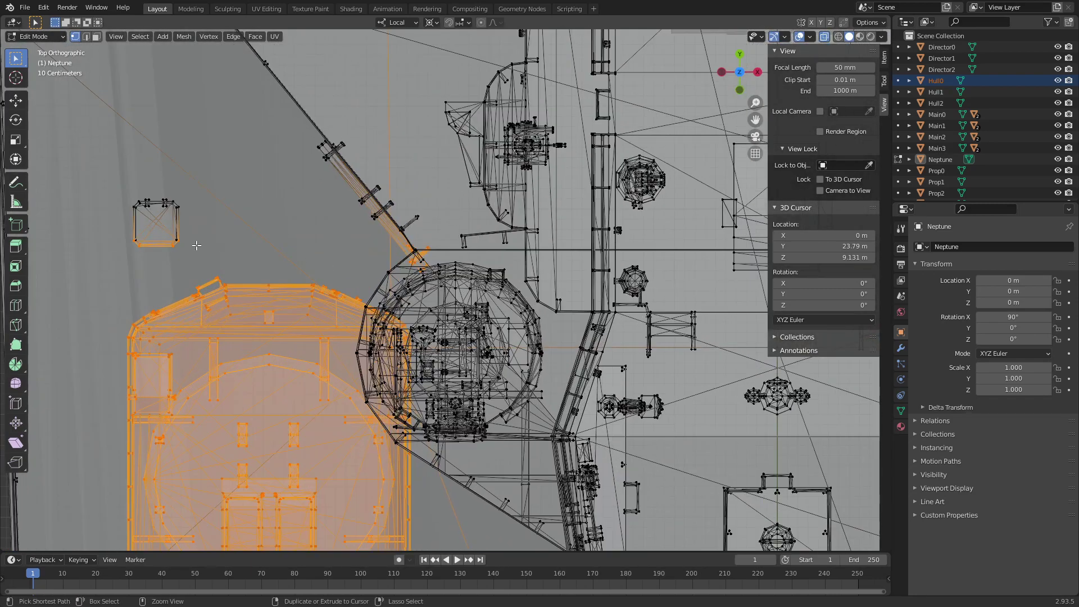
pyautogui.scroll(-3, 571, 232)
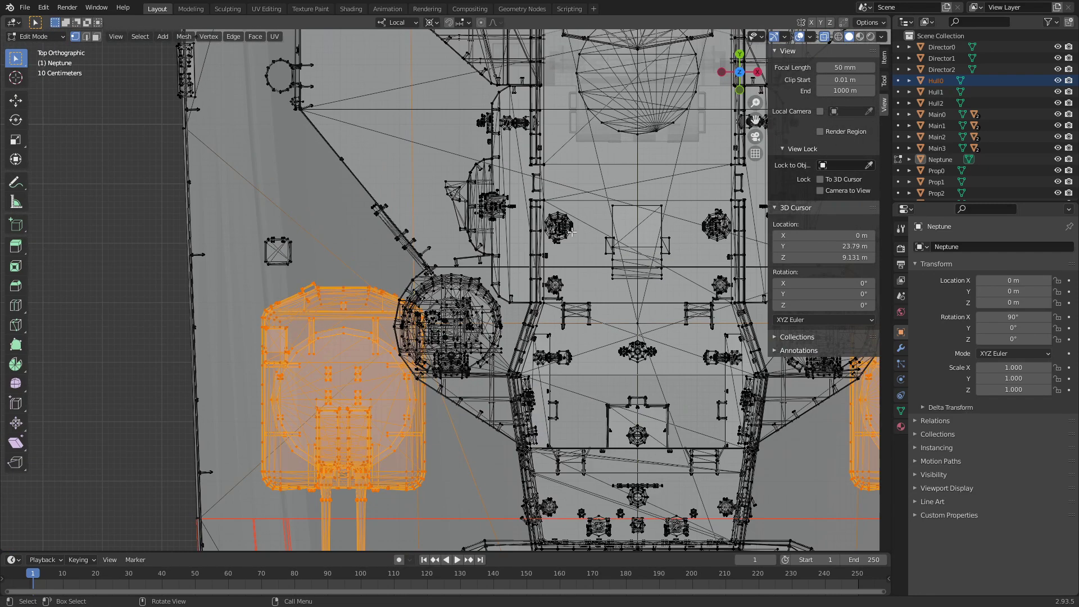
pyautogui.keyDown('ctrl'); pyautogui.scroll(5, 313, 271); pyautogui.keyUp('ctrl')
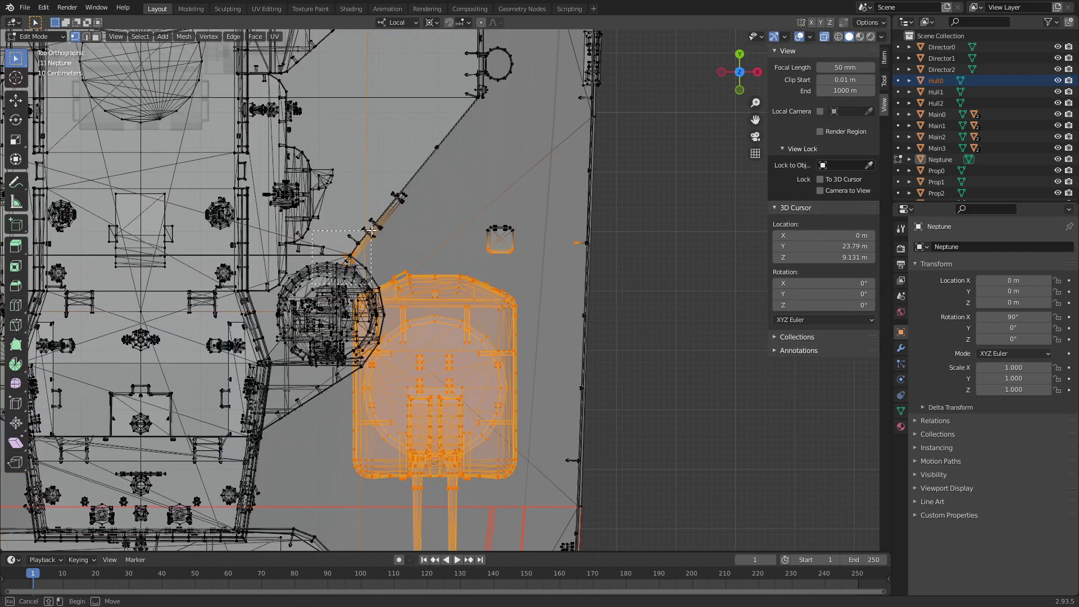
pyautogui.keyDown('ctrl'); pyautogui.click(401, 212); pyautogui.keyUp('ctrl')
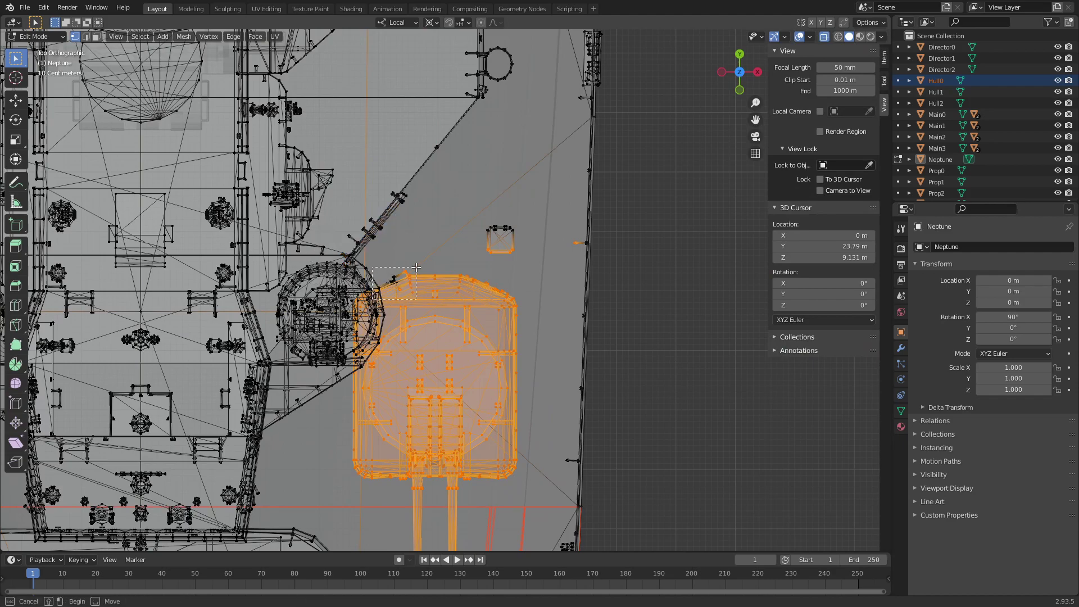
pyautogui.keyDown('ctrl'); pyautogui.click(375, 282); pyautogui.keyUp('ctrl')
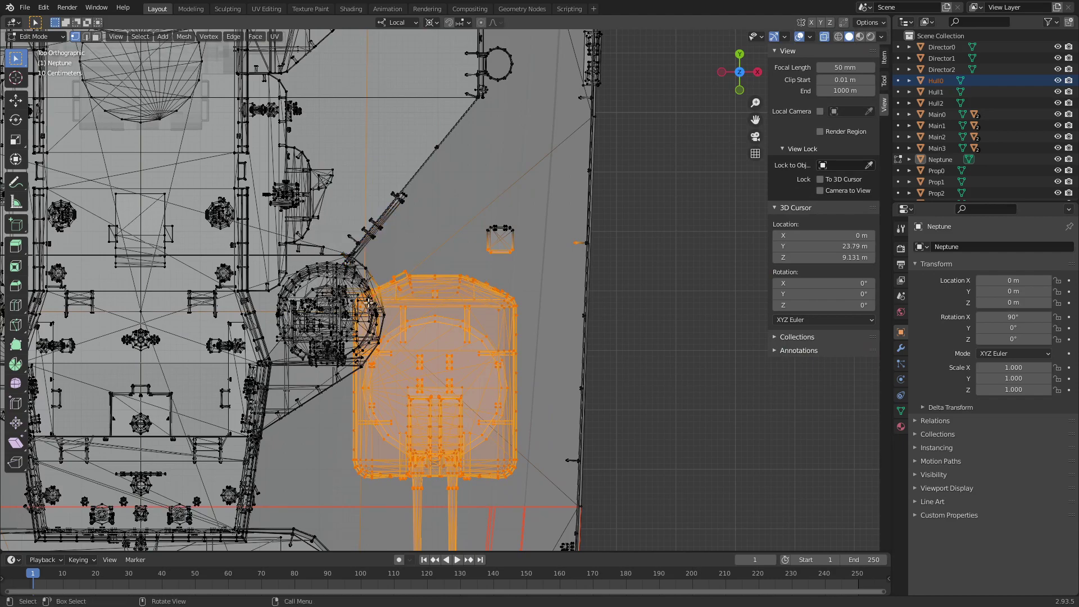
pyautogui.click(757, 72)
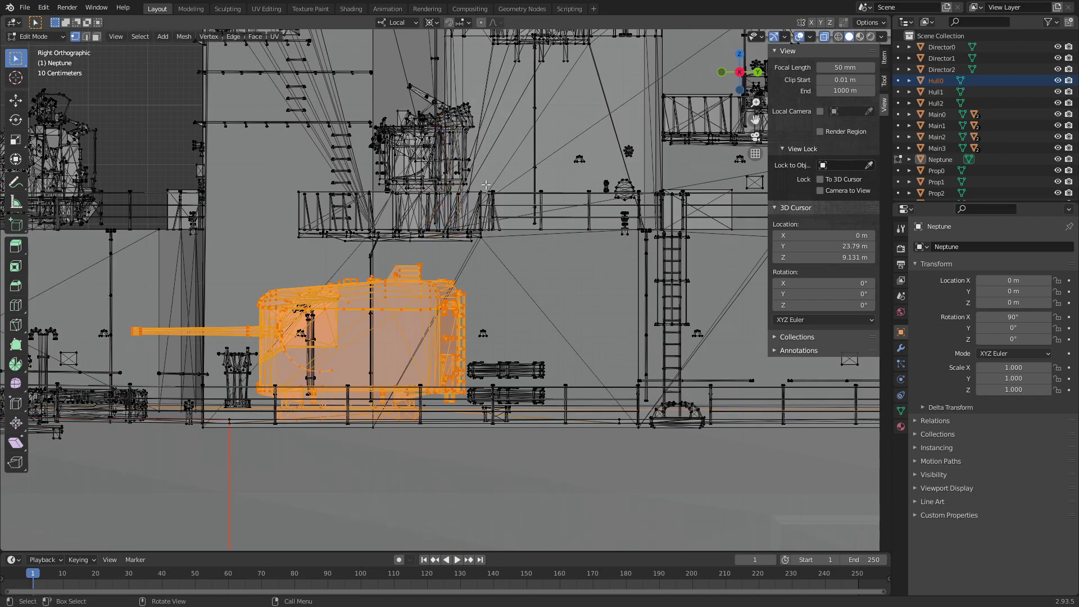
pyautogui.scroll(-8, 399, 389)
pyautogui.scroll(3, 398, 389)
pyautogui.scroll(3, 309, 342)
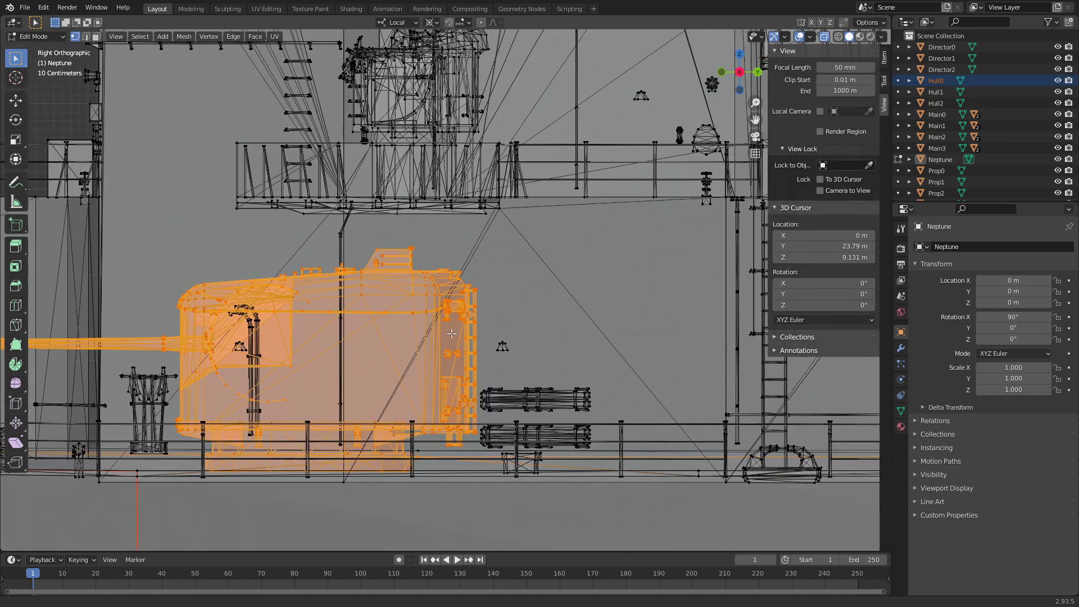
pyautogui.scroll(3, 218, 296)
# Try adding the railing and truss beneath the turret, then undo that selection
pyautogui.moveTo(218, 302); pyautogui.dragTo(429, 302)
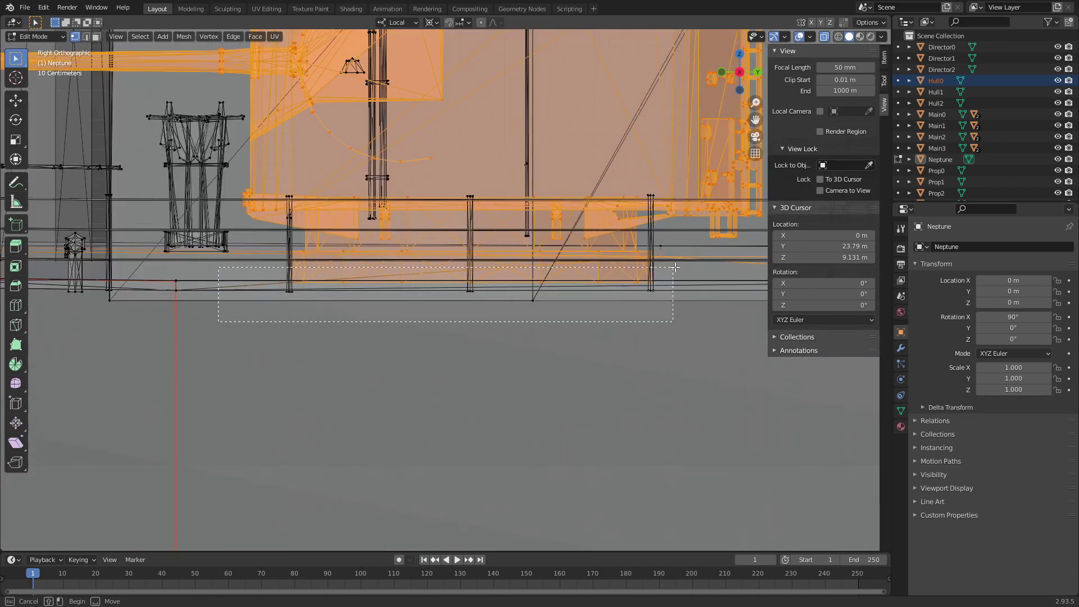
pyautogui.moveTo(674, 268); pyautogui.dragTo(674, 269)
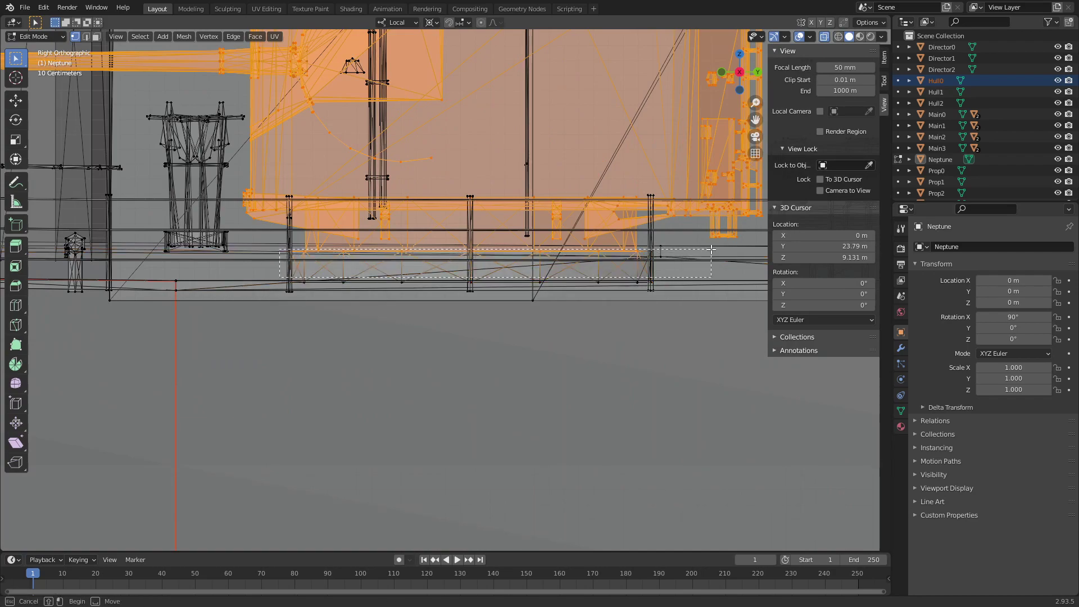
pyautogui.hotkey('ctrl', 'z')
pyautogui.keyDown('ctrl'); pyautogui.moveTo(505, 249); pyautogui.dragTo(342, 223, button='middle'); pyautogui.keyUp('ctrl')
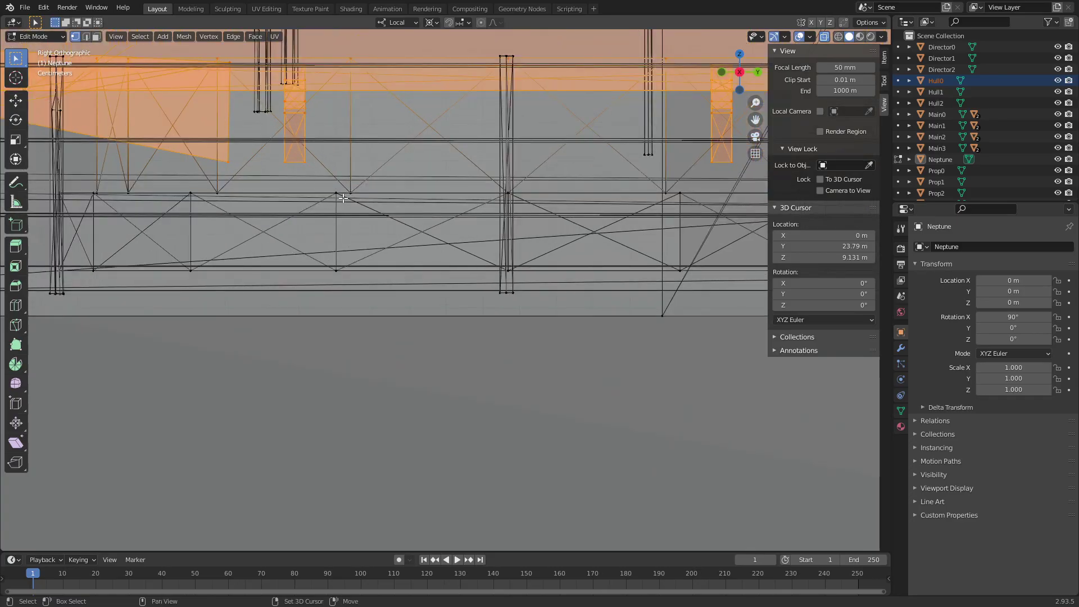
# Select all geometry linked to the turret with Ctrl+L and orbit to check it
pyautogui.hotkey('ctrl', 'l')
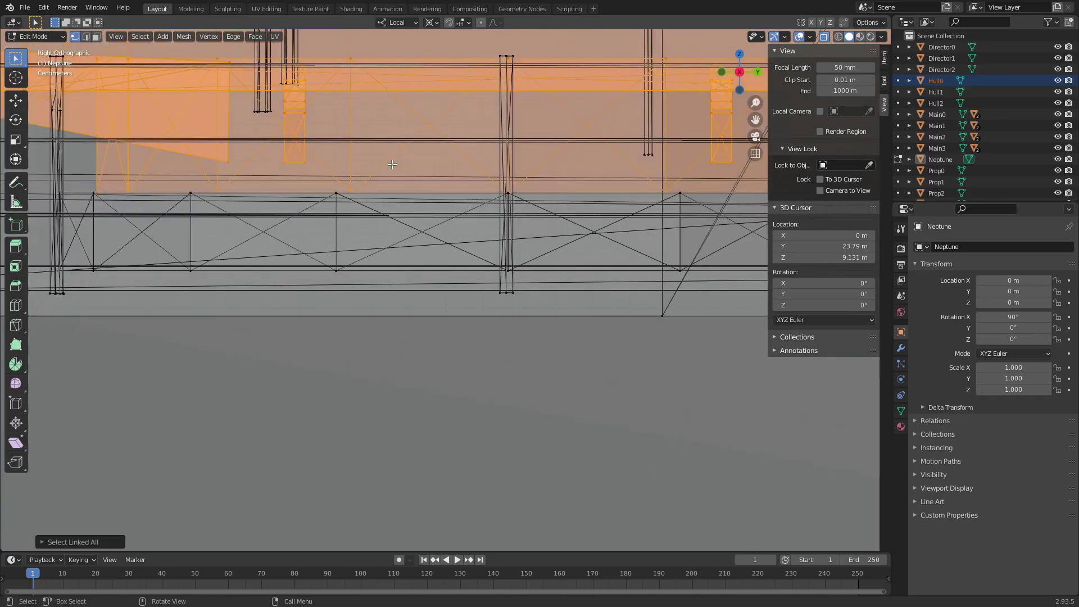
pyautogui.scroll(-6, 393, 164)
pyautogui.moveTo(392, 164)
pyautogui.mouseDown(button='middle')
pyautogui.moveTo(530, 238)
pyautogui.moveTo(591, 205)
pyautogui.mouseUp(button='middle')
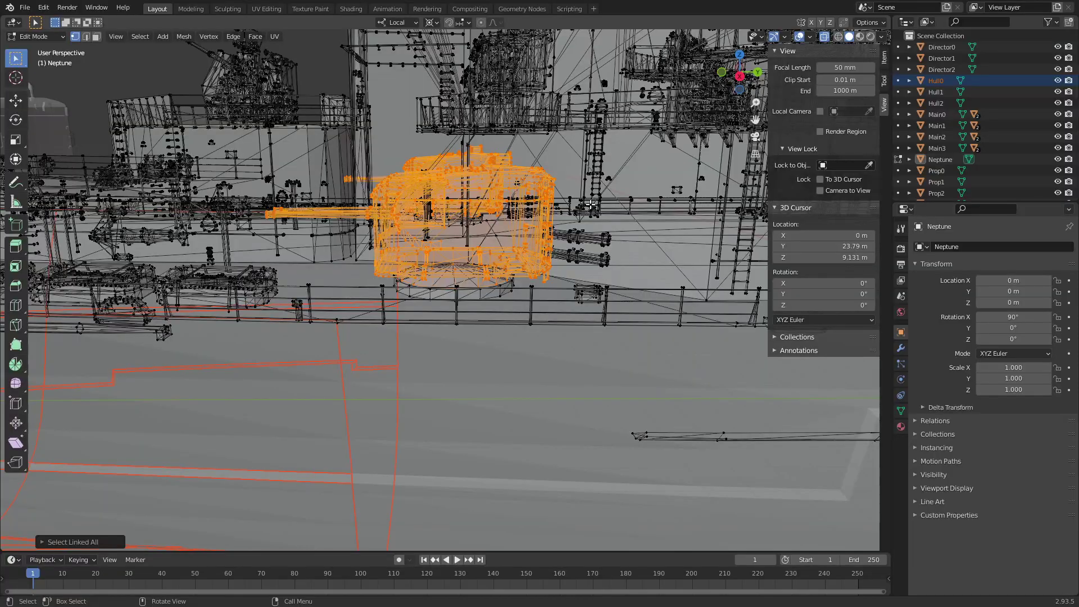
pyautogui.moveTo(574, 246)
pyautogui.mouseDown(button='middle')
pyautogui.moveTo(511, 275)
pyautogui.moveTo(599, 290)
pyautogui.moveTo(606, 203)
pyautogui.moveTo(597, 215)
pyautogui.mouseUp(button='middle')
# Separate the selected turret into its own object, Neptune.001
pyautogui.press('p')
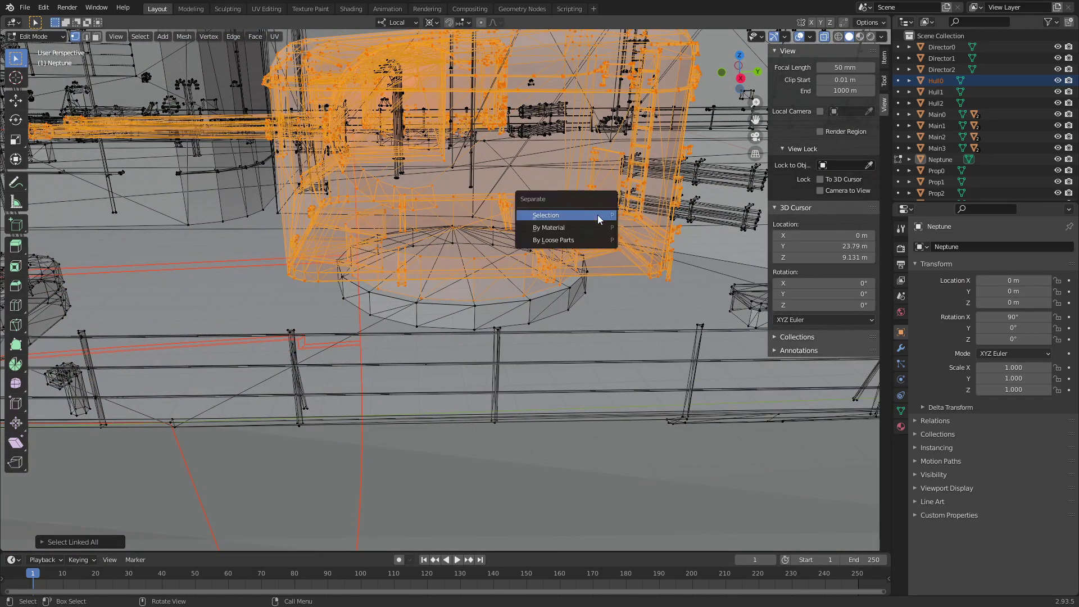
pyautogui.click(598, 215)
pyautogui.scroll(-5, 519, 145)
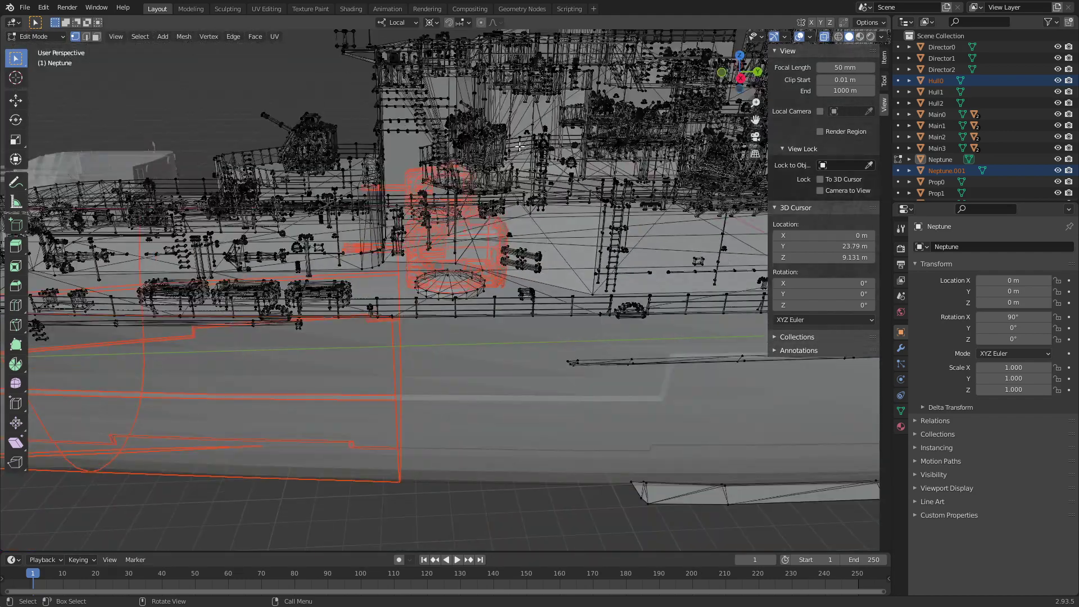
# Return to Object Mode, reselect the Neptune ship and view its stern section
pyautogui.click(63, 36)
pyautogui.click(34, 48)
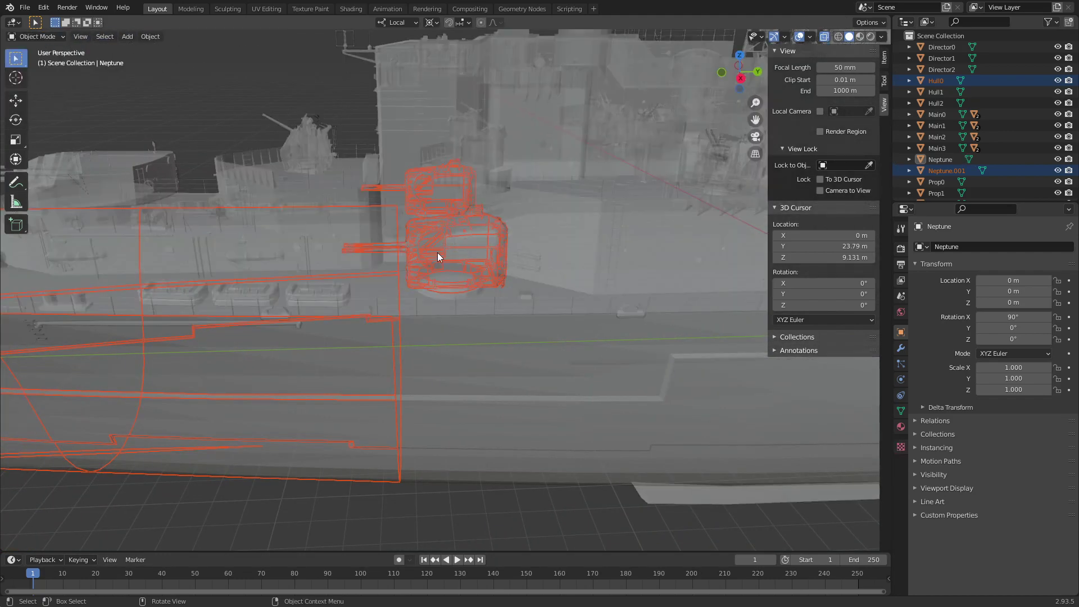
pyautogui.scroll(-5, 478, 261)
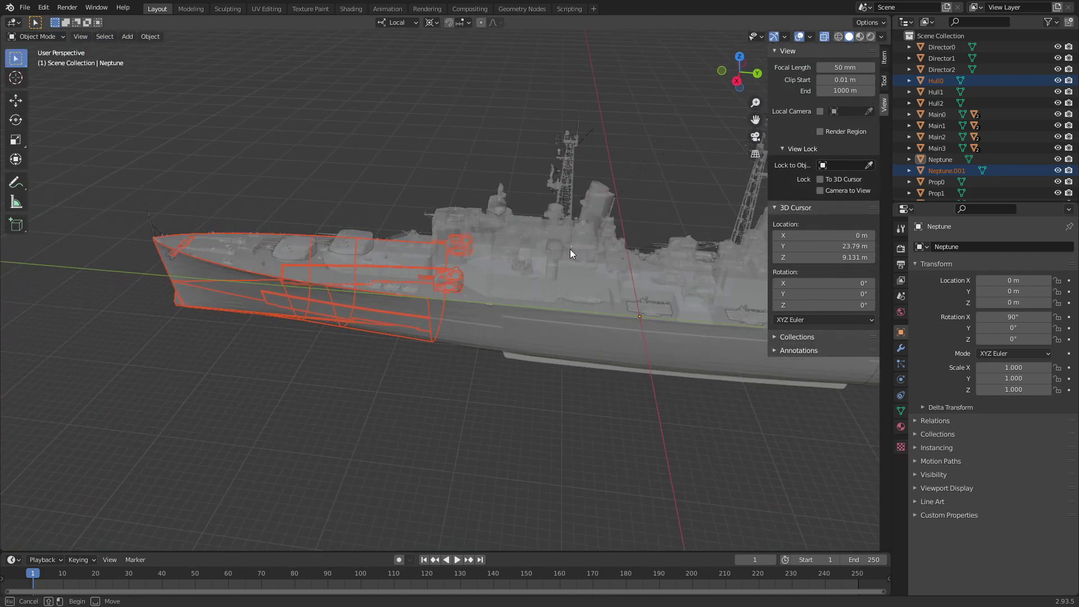
pyautogui.click(596, 233)
pyautogui.scroll(2, 436, 249)
pyautogui.scroll(2, 506, 295)
pyautogui.moveTo(507, 296)
pyautogui.mouseDown(button='middle')
pyautogui.moveTo(449, 291)
pyautogui.moveTo(478, 304)
pyautogui.moveTo(469, 286)
pyautogui.mouseUp(button='middle')
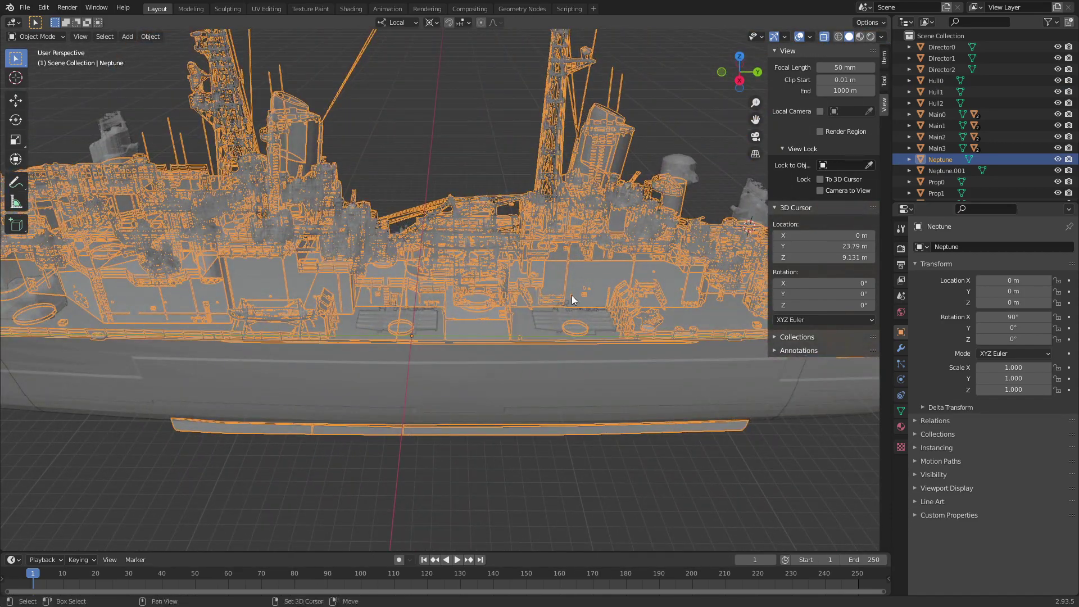
pyautogui.moveTo(571, 295)
pyautogui.keyDown('shift'); pyautogui.mouseDown(button='middle')
pyautogui.moveTo(336, 298)
pyautogui.moveTo(248, 207)
pyautogui.mouseUp(button='middle'); pyautogui.keyUp('shift')
# In Edit Mode from the right side, box-select the large midship block
pyautogui.click(47, 36)
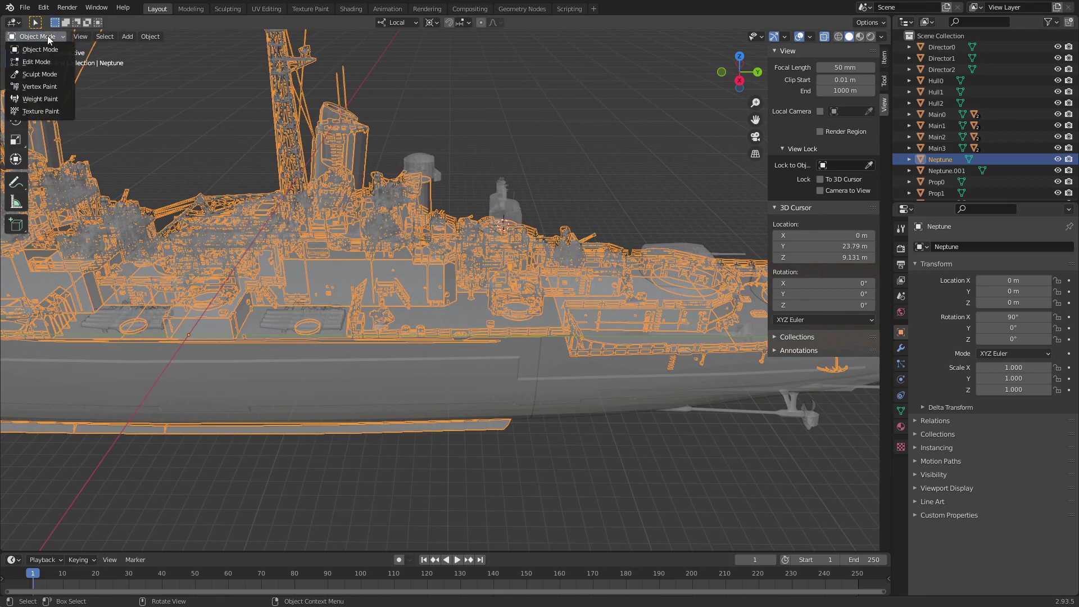
pyautogui.click(37, 61)
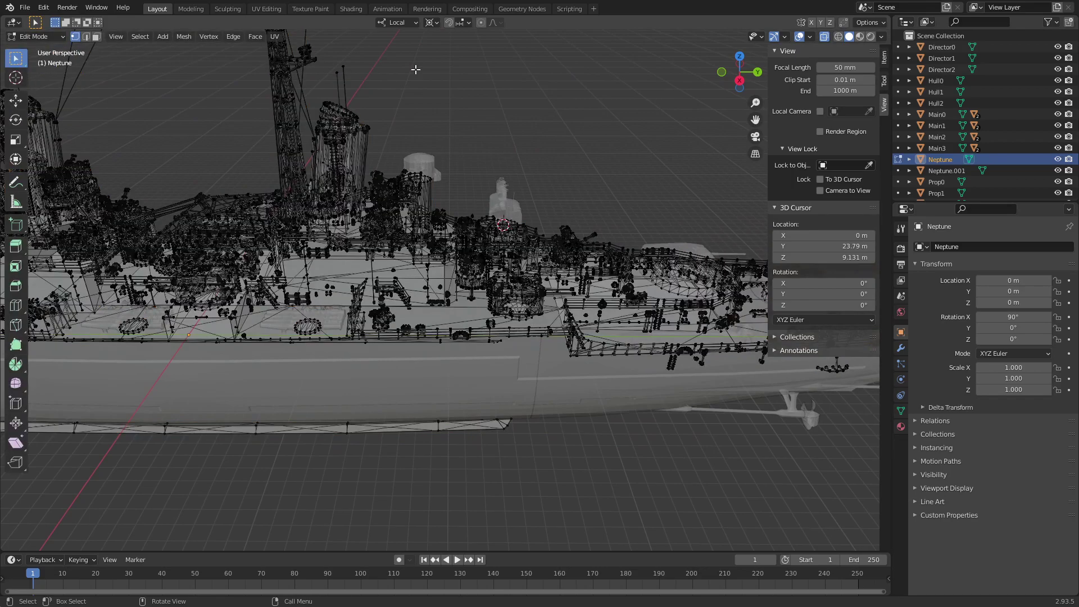
pyautogui.click(740, 81)
pyautogui.scroll(2, 508, 257)
pyautogui.scroll(5, 508, 257)
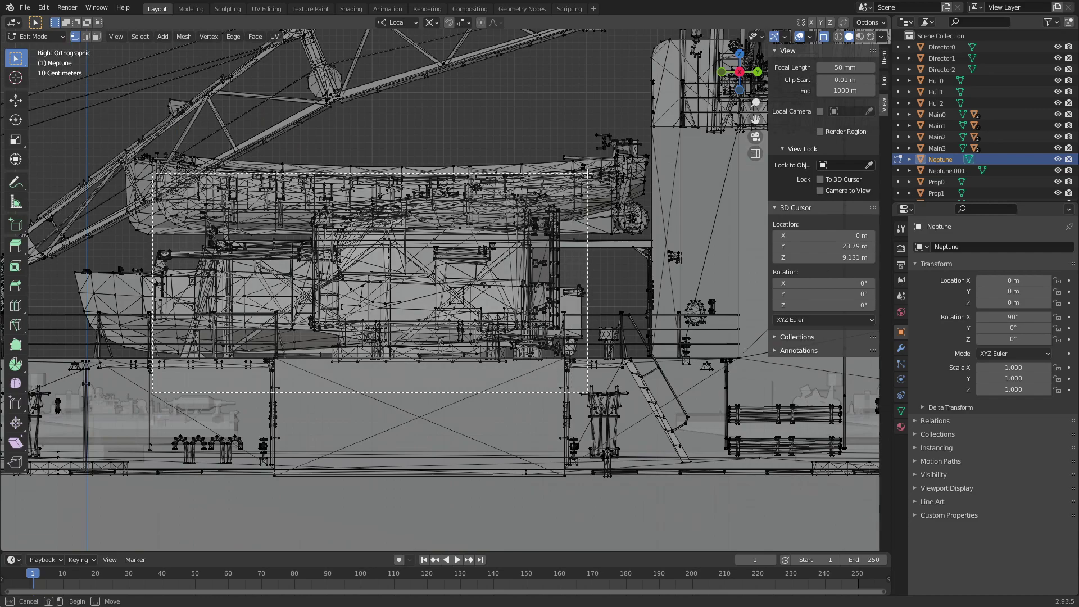
pyautogui.moveTo(153, 392); pyautogui.dragTo(581, 192)
# In Top view, deselect stray vertices and hull edges around the left turret
pyautogui.click(739, 54)
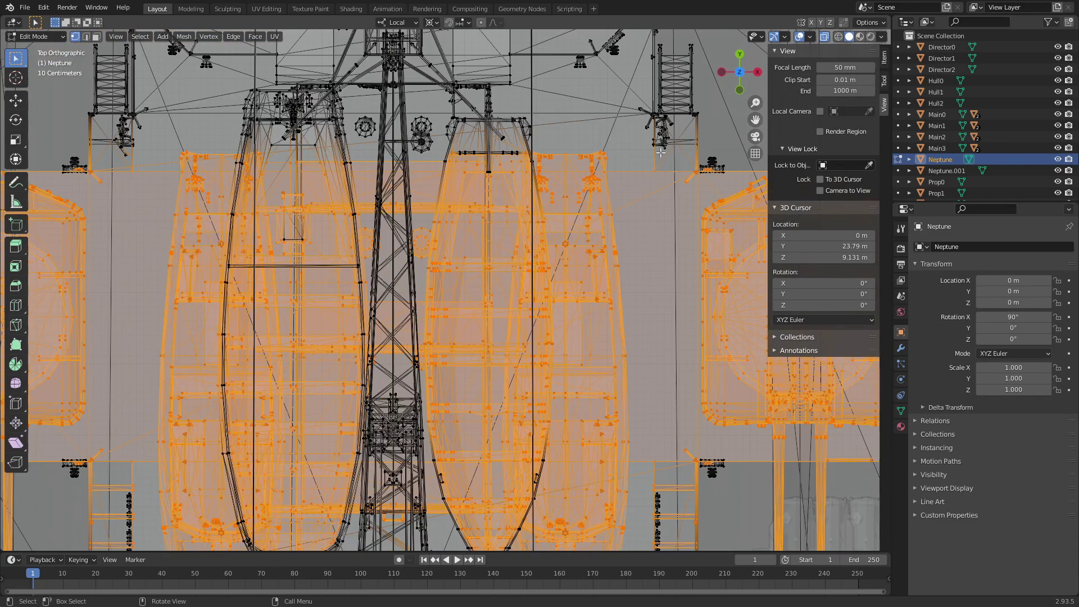
pyautogui.scroll(-5, 427, 292)
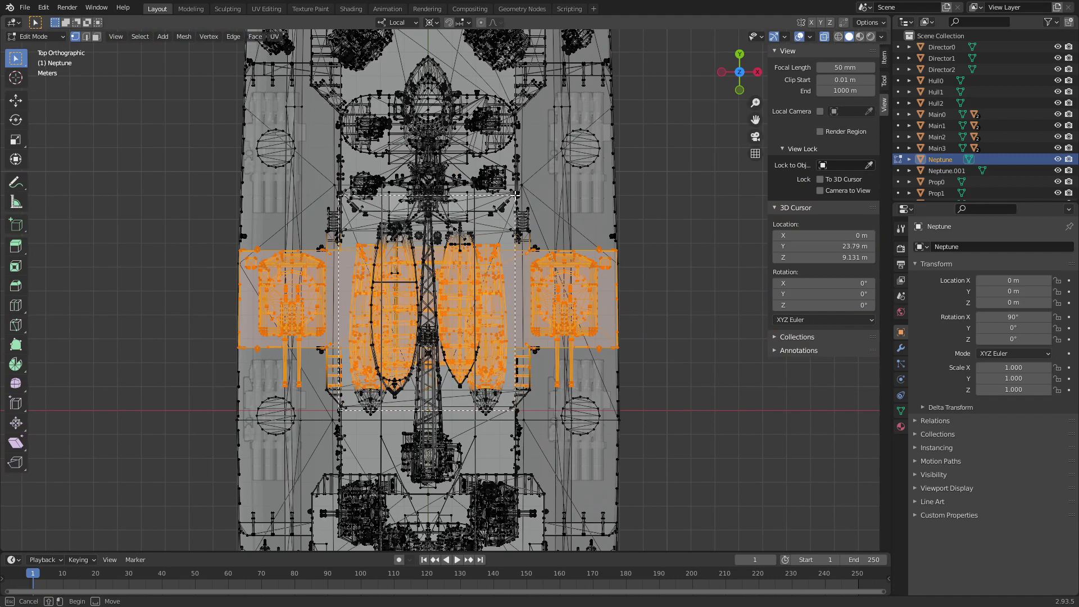
pyautogui.scroll(5, 427, 219)
pyautogui.keyDown('shift'); pyautogui.moveTo(331, 270); pyautogui.dragTo(680, 247, button='middle'); pyautogui.keyUp('shift')
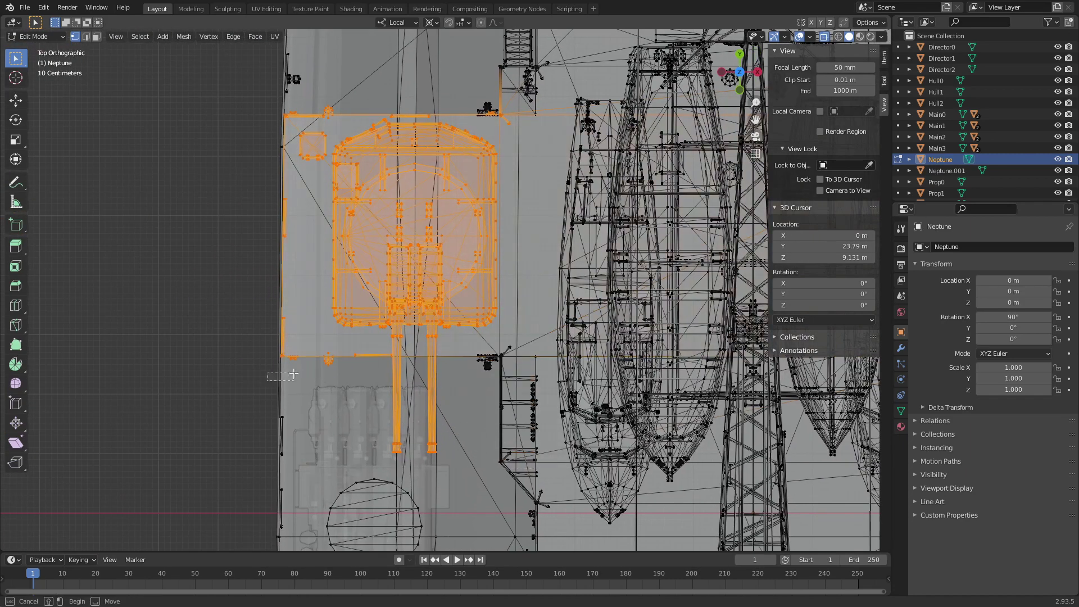
pyautogui.moveTo(268, 381)
pyautogui.keyDown('ctrl'); pyautogui.mouseDown()
pyautogui.moveTo(413, 352)
pyautogui.moveTo(330, 86)
pyautogui.mouseUp(); pyautogui.keyUp('ctrl')
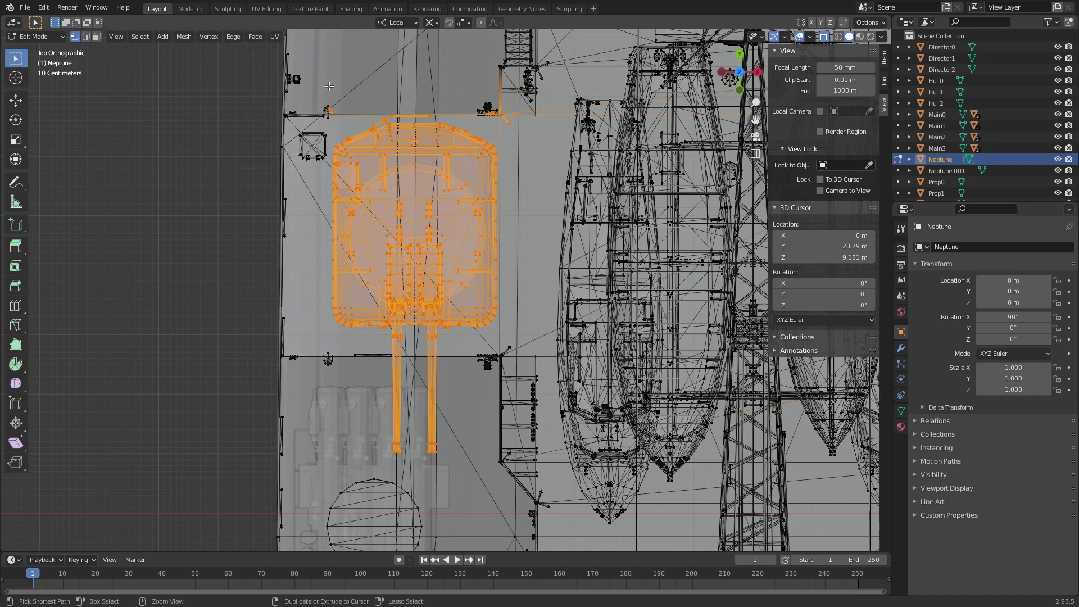
pyautogui.keyDown('ctrl'); pyautogui.moveTo(310, 123); pyautogui.dragTo(371, 99); pyautogui.keyUp('ctrl')
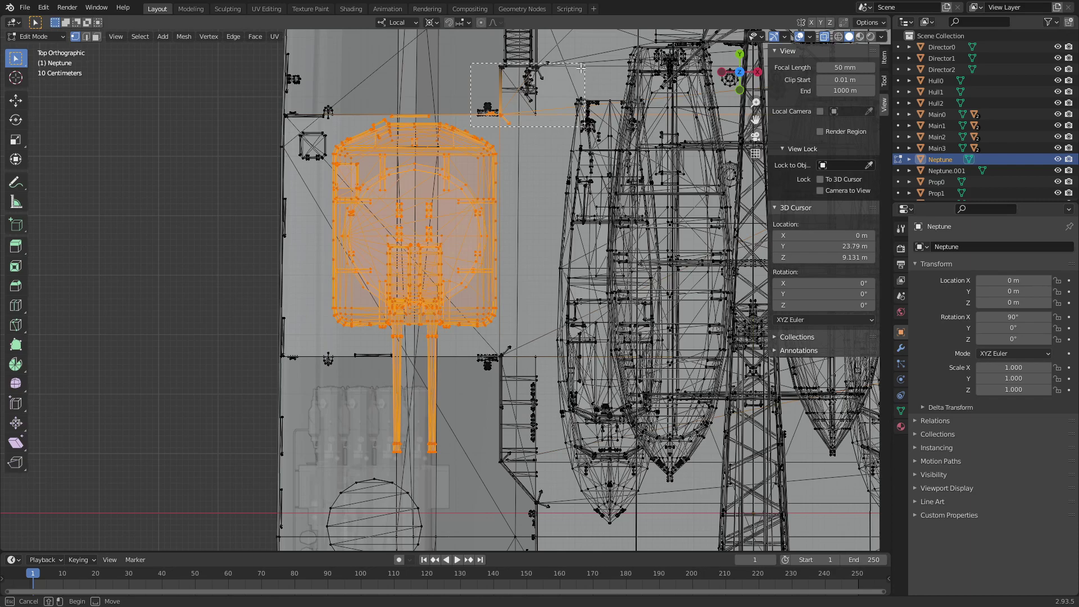
pyautogui.keyDown('ctrl'); pyautogui.moveTo(585, 64); pyautogui.dragTo(430, 120); pyautogui.keyUp('ctrl')
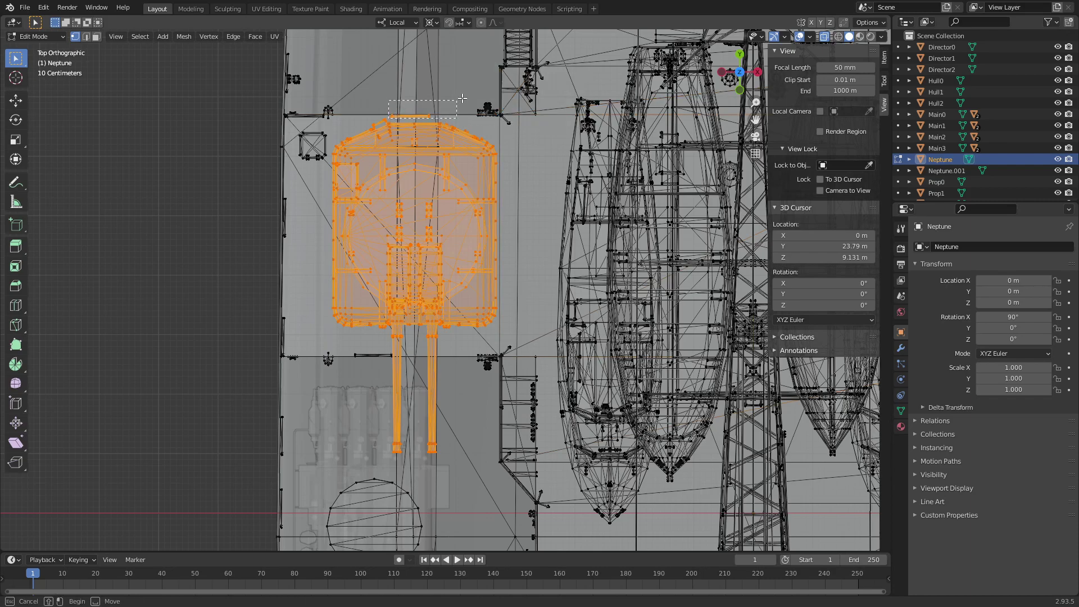
pyautogui.keyDown('shift'); pyautogui.moveTo(390, 118); pyautogui.dragTo(181, 208, button='middle'); pyautogui.keyUp('shift')
pyautogui.keyDown('shift'); pyautogui.moveTo(767, 358); pyautogui.dragTo(557, 330, button='middle'); pyautogui.keyUp('shift')
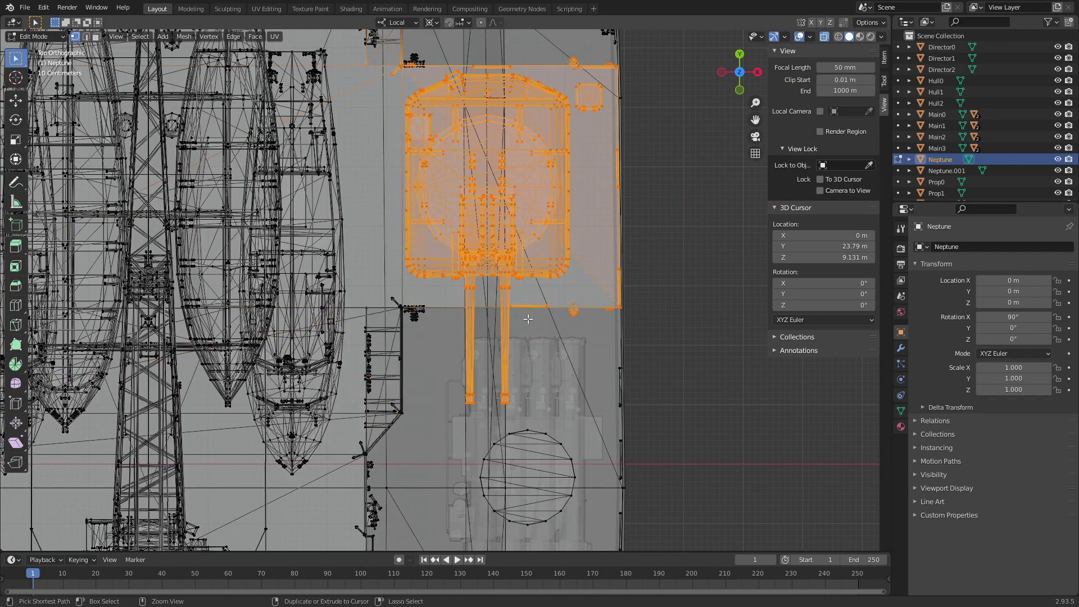
pyautogui.moveTo(611, 324)
pyautogui.keyDown('ctrl'); pyautogui.mouseDown()
pyautogui.moveTo(715, 131)
pyautogui.moveTo(564, 70)
pyautogui.mouseUp(); pyautogui.keyUp('ctrl')
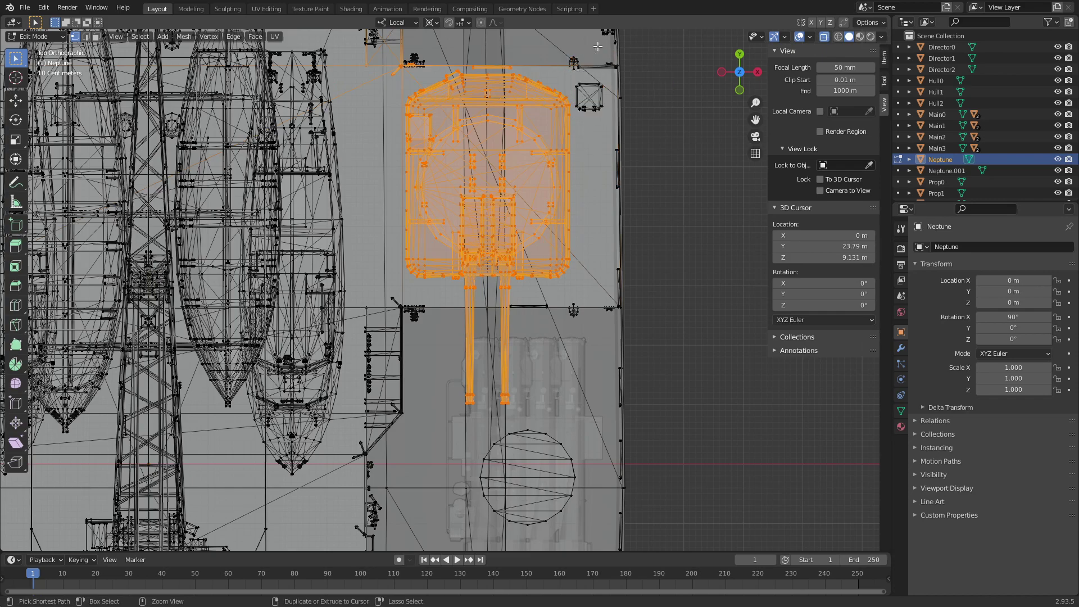
# Deselect stray edges near the turret top and lower ship parts beneath it
pyautogui.scroll(1, 564, 69)
pyautogui.scroll(1, 584, 123)
pyautogui.scroll(1, 608, 183)
pyautogui.moveTo(621, 152); pyautogui.dragTo(707, 121)
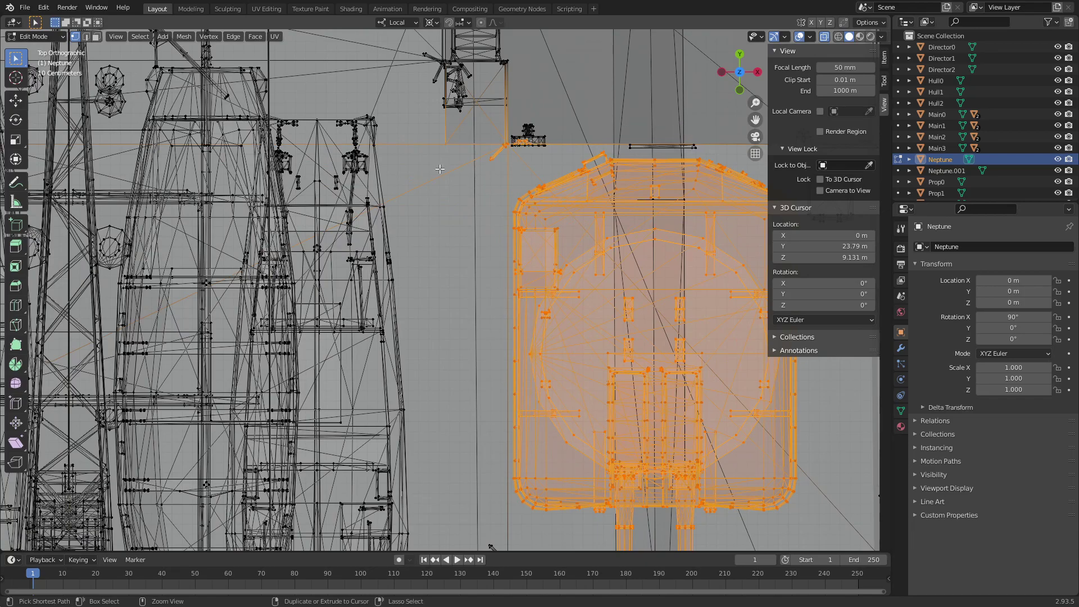
pyautogui.scroll(-7, 540, 107)
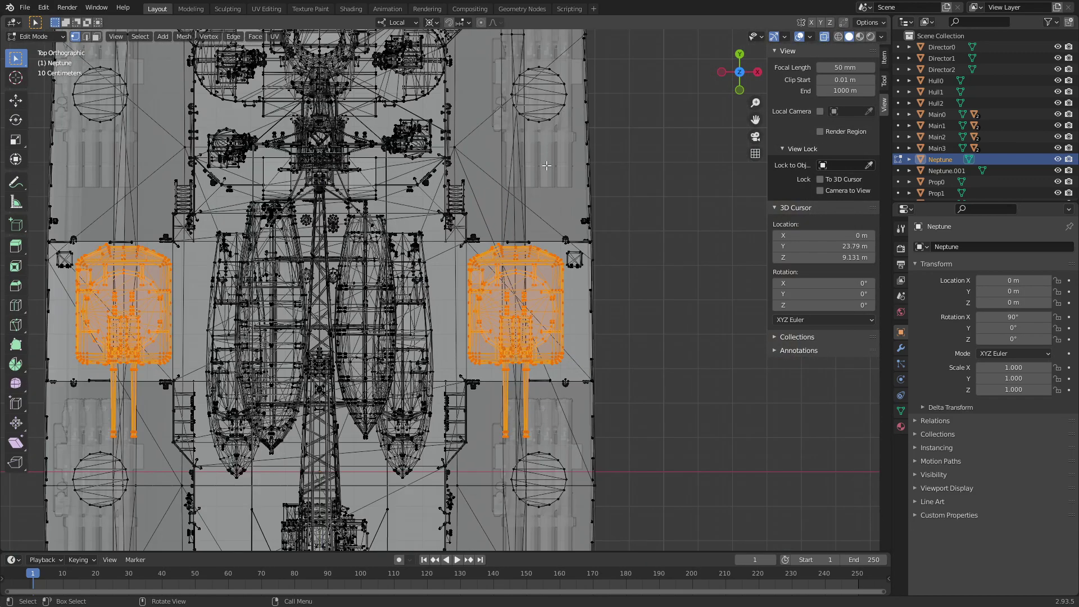
pyautogui.scroll(-1, 540, 107)
pyautogui.moveTo(758, 86); pyautogui.dragTo(755, 82)
pyautogui.click(755, 80)
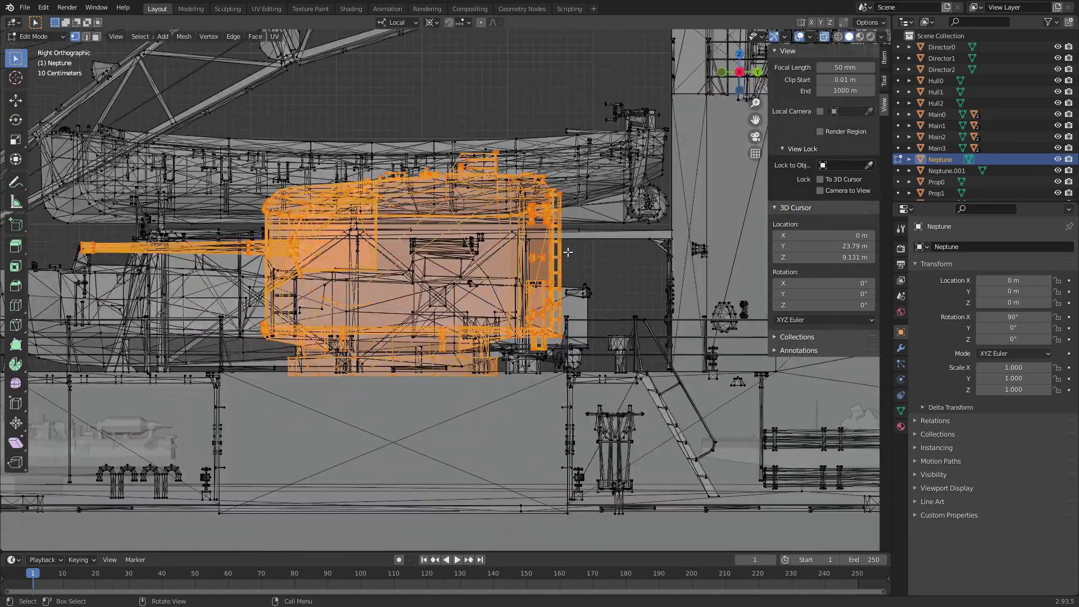
pyautogui.scroll(2, 102, 272)
pyautogui.scroll(3, 101, 272)
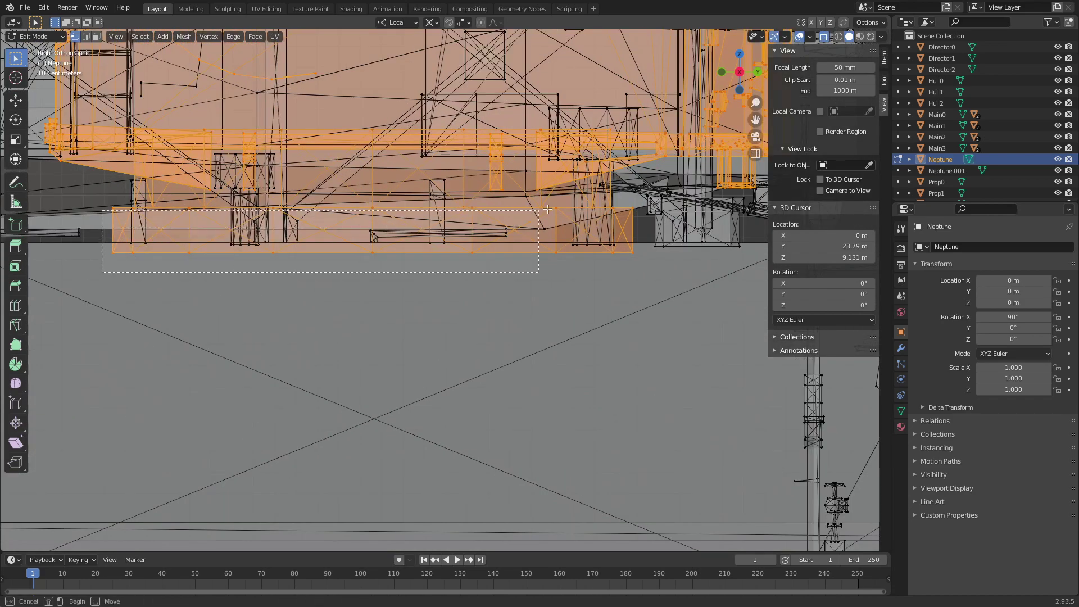
pyautogui.keyDown('ctrl'); pyautogui.moveTo(102, 258); pyautogui.dragTo(661, 149); pyautogui.keyUp('ctrl')
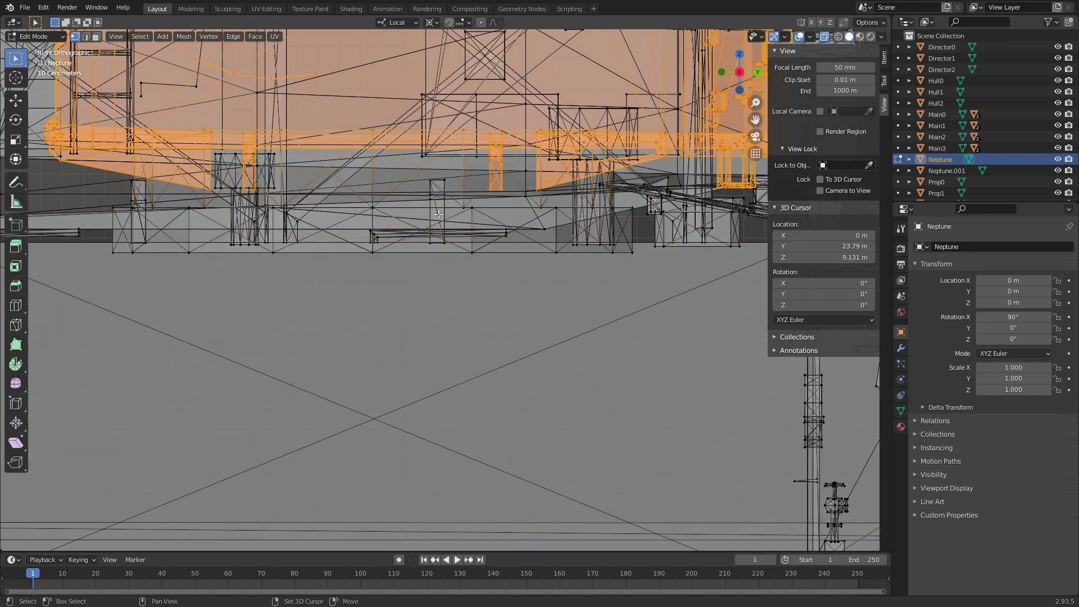
# Select the connected turret parts and separate them into Neptune.002
pyautogui.press('b')
pyautogui.moveTo(461, 205); pyautogui.dragTo(465, 200)
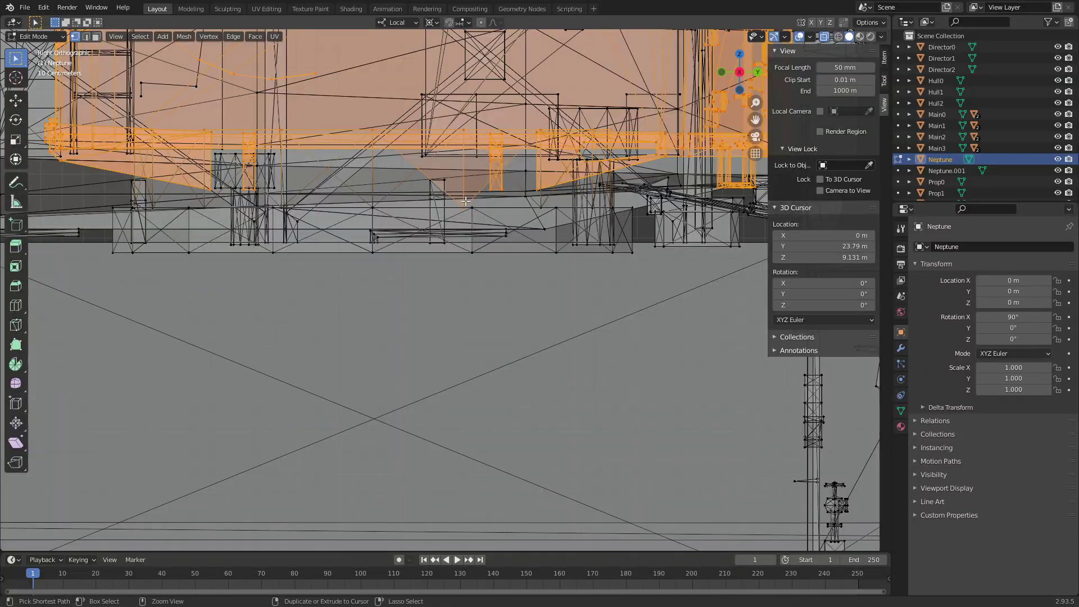
pyautogui.hotkey('ctrl', 'l')
pyautogui.scroll(-6, 465, 200)
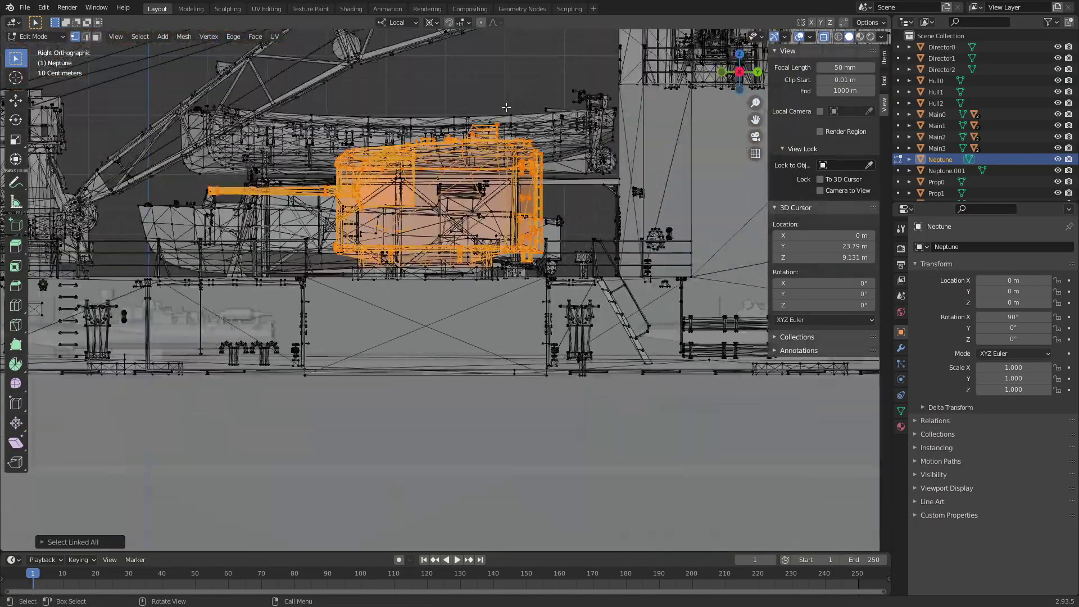
pyautogui.moveTo(506, 107); pyautogui.dragTo(574, 156, button='middle')
pyautogui.scroll(2, 574, 157)
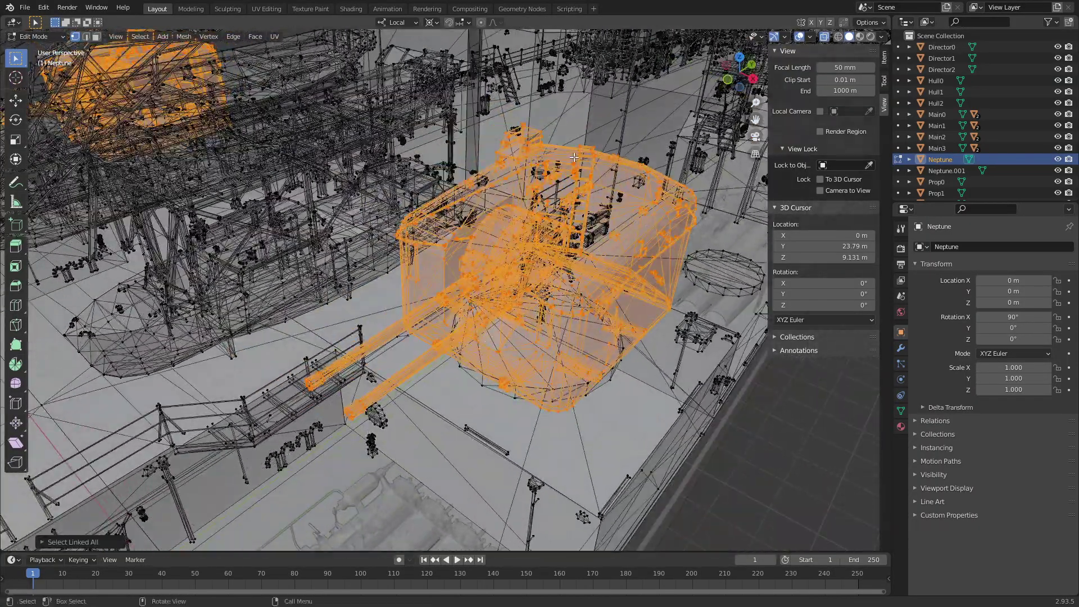
pyautogui.press('p')
pyautogui.click(574, 157)
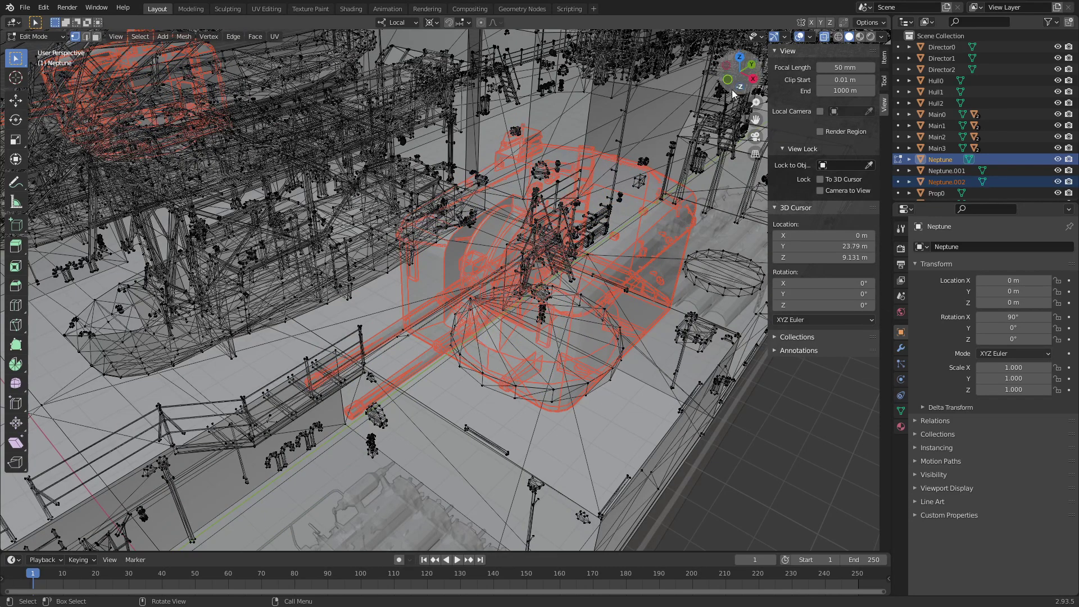
# In side view, box-select the next turret and add its linked parts
pyautogui.click(753, 79)
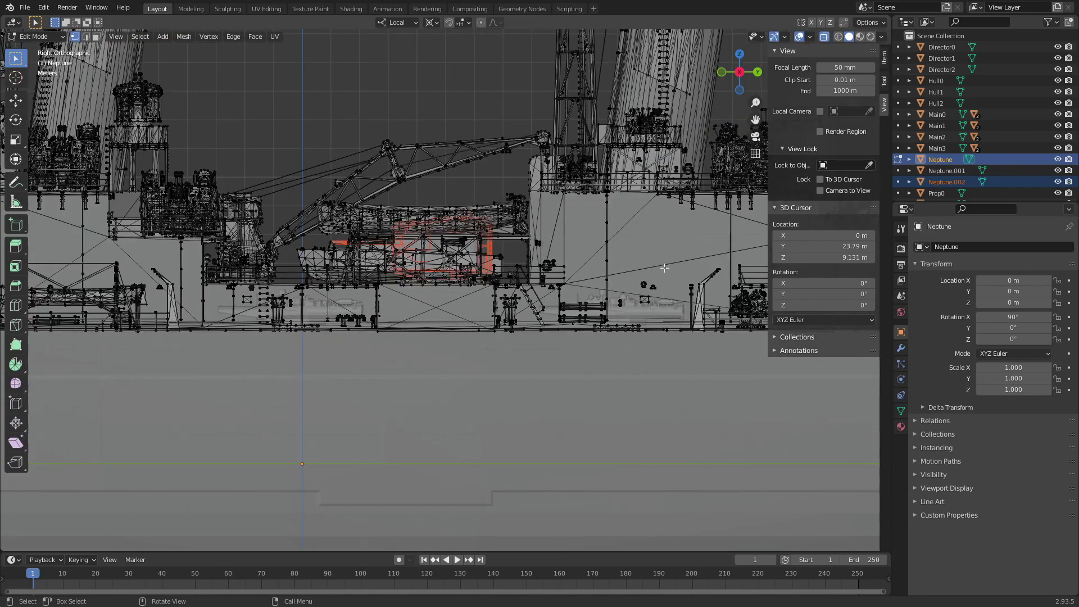
pyautogui.scroll(2, 665, 268)
pyautogui.scroll(3, 506, 272)
pyautogui.scroll(2, 421, 275)
pyautogui.scroll(2, 358, 277)
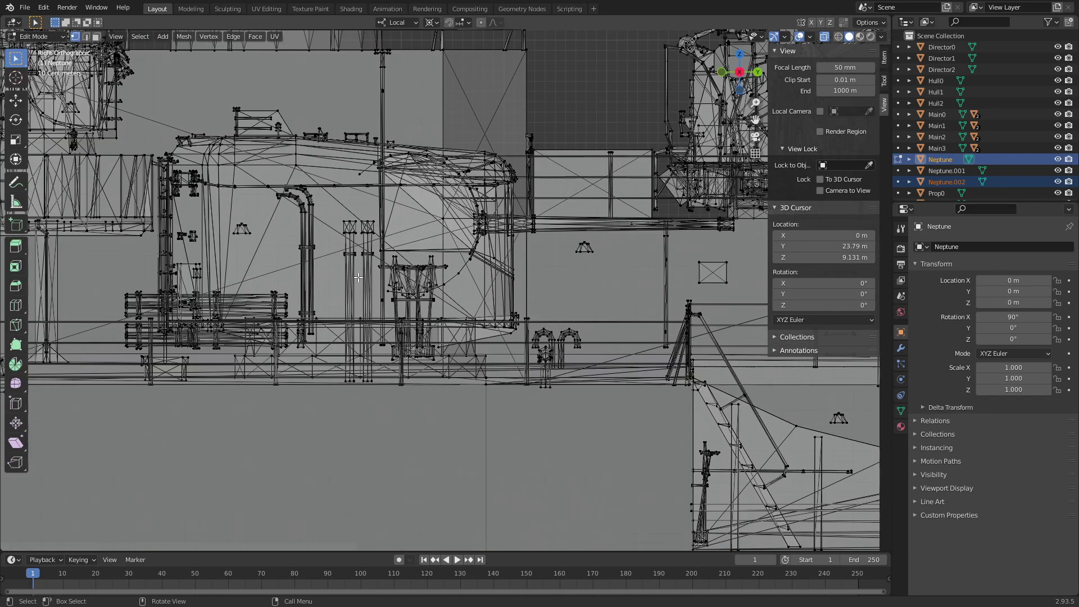
pyautogui.scroll(-2, 156, 288)
pyautogui.moveTo(223, 397); pyautogui.dragTo(563, 153)
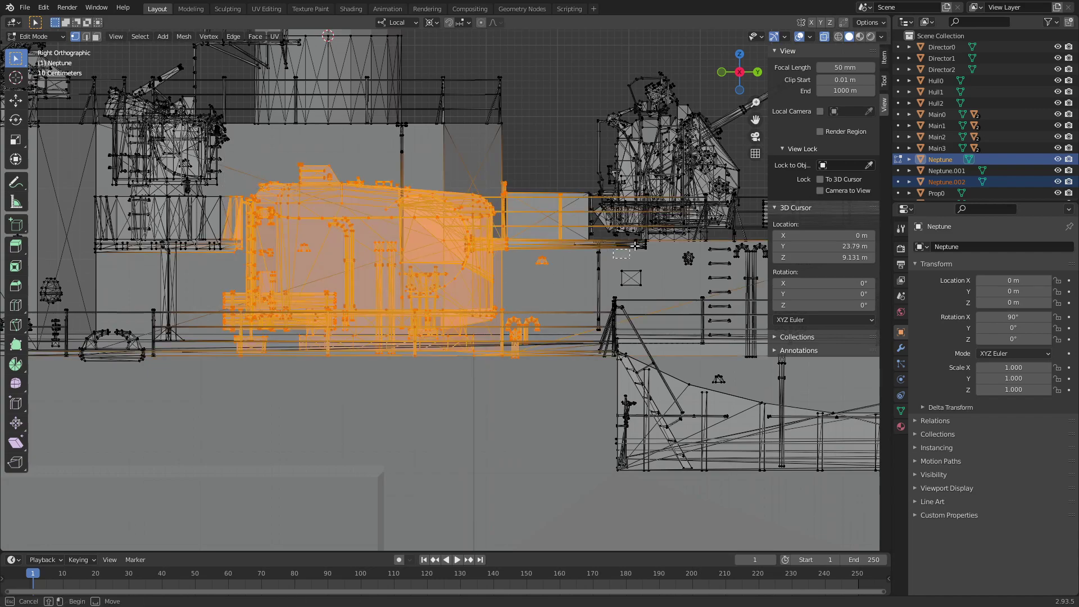
pyautogui.press('l')
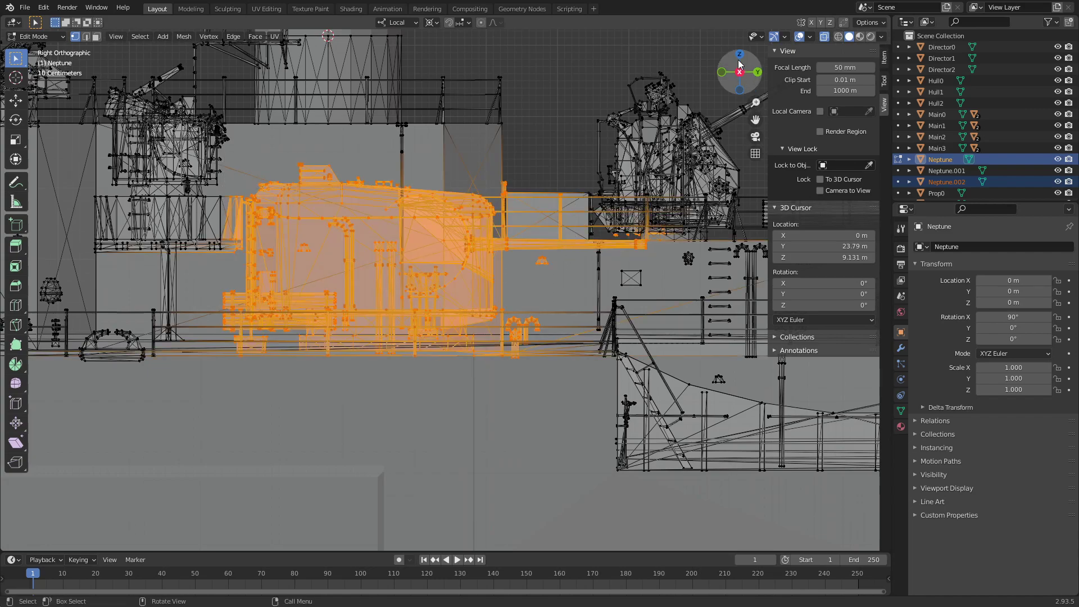
# In Top view, deselect stray edges and the small squares along both hull edges
pyautogui.click(739, 55)
pyautogui.scroll(-3, 365, 281)
pyautogui.scroll(-2, 337, 309)
pyautogui.moveTo(245, 410)
pyautogui.mouseDown()
pyautogui.moveTo(378, 253)
pyautogui.moveTo(413, 140)
pyautogui.mouseUp()
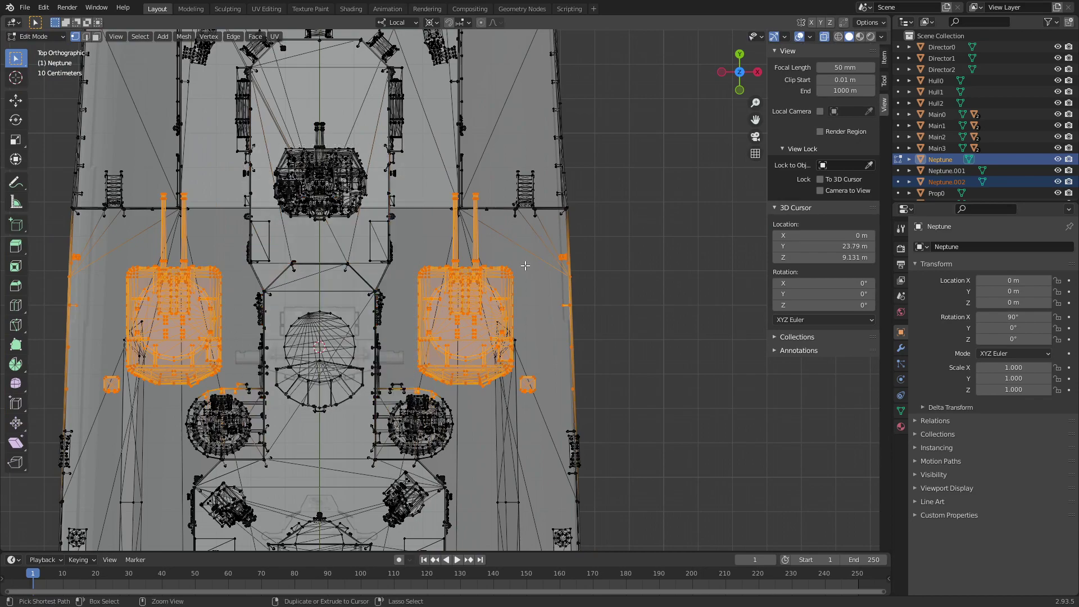
pyautogui.moveTo(515, 398); pyautogui.dragTo(556, 372)
pyautogui.keyDown('ctrl'); pyautogui.moveTo(516, 430); pyautogui.dragTo(673, 147); pyautogui.keyUp('ctrl')
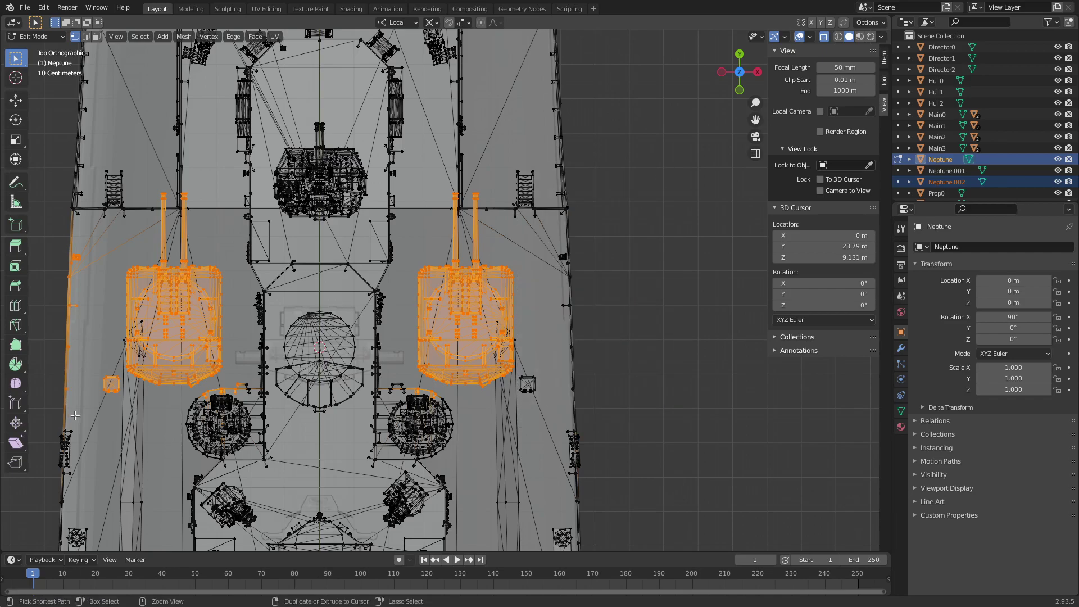
pyautogui.moveTo(75, 415); pyautogui.dragTo(123, 371)
pyautogui.keyDown('ctrl'); pyautogui.moveTo(80, 441); pyautogui.dragTo(34, 195); pyautogui.keyUp('ctrl')
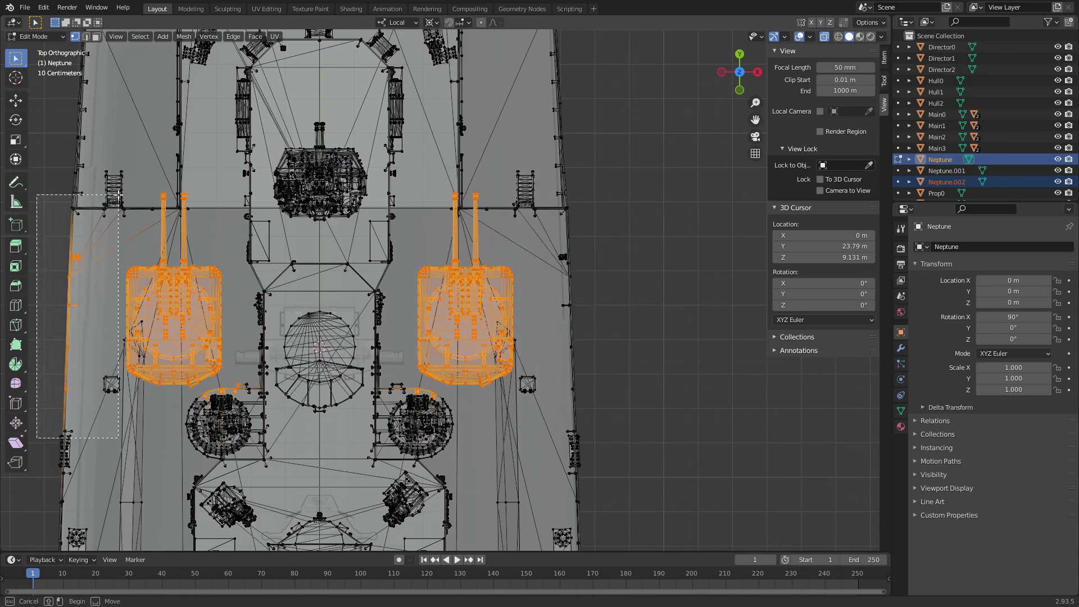
# Deselect stray edges by both round mounts and the deck parts below the turret
pyautogui.scroll(3, 171, 437)
pyautogui.hotkey('alt', 'Home')
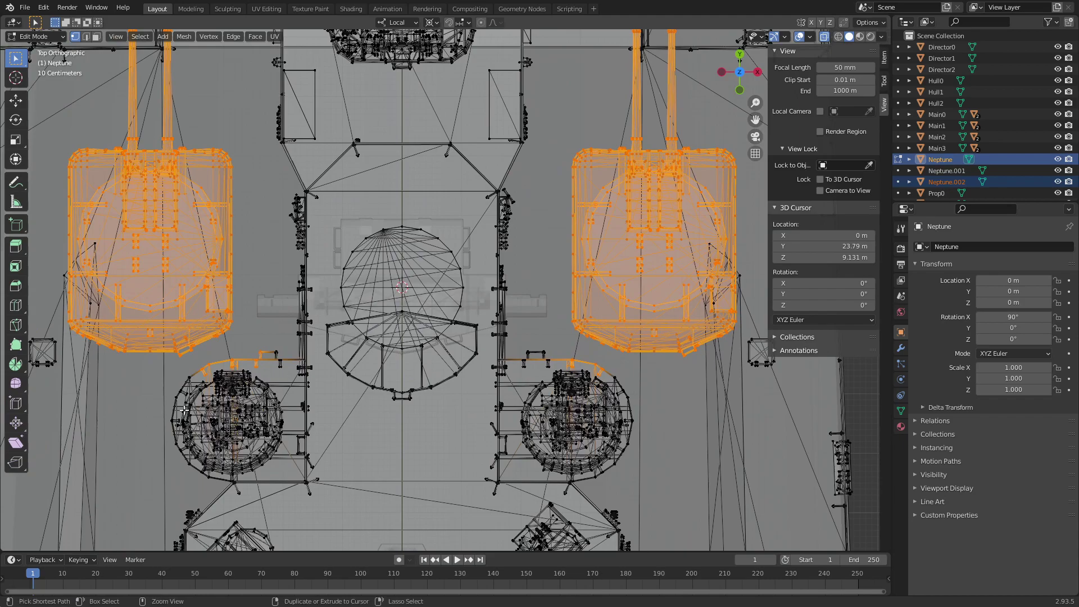
pyautogui.keyDown('ctrl'); pyautogui.moveTo(229, 372); pyautogui.dragTo(292, 340); pyautogui.keyUp('ctrl')
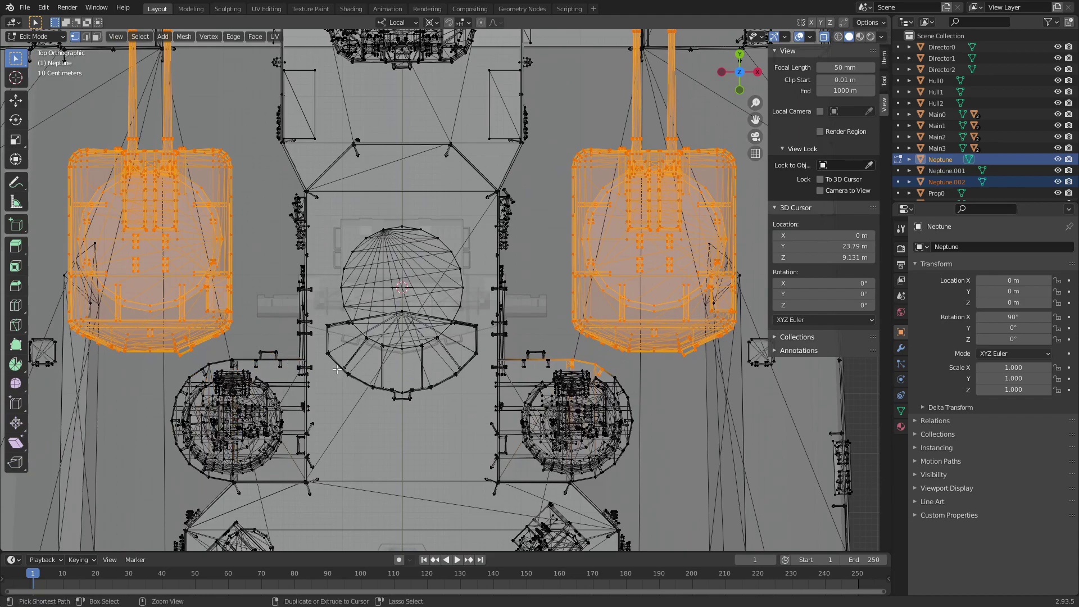
pyautogui.keyDown('ctrl'); pyautogui.moveTo(478, 411); pyautogui.dragTo(595, 354); pyautogui.keyUp('ctrl')
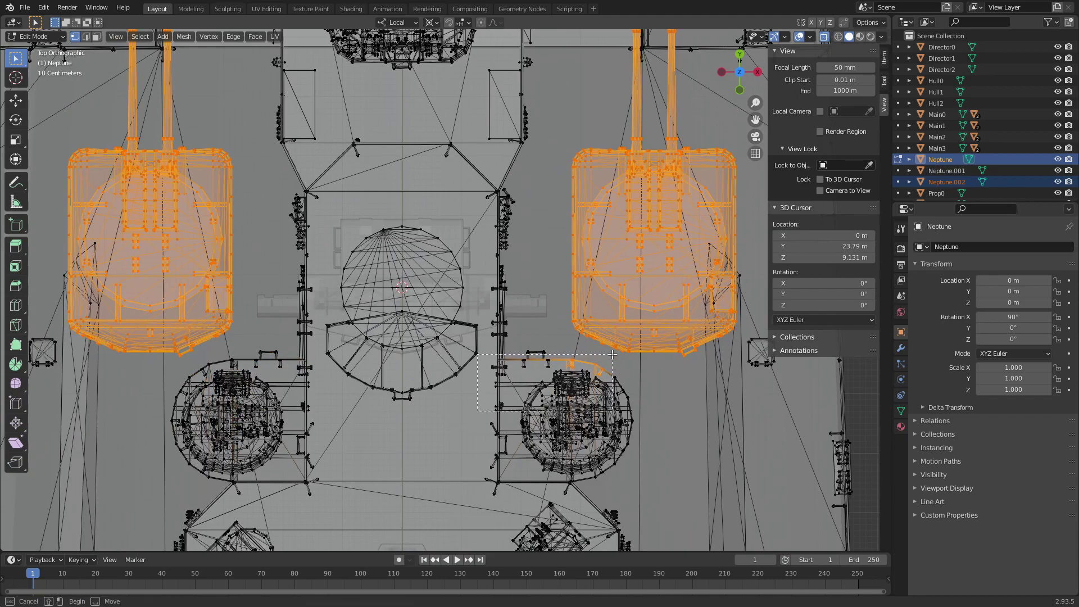
pyautogui.moveTo(613, 355); pyautogui.dragTo(542, 170, button='middle')
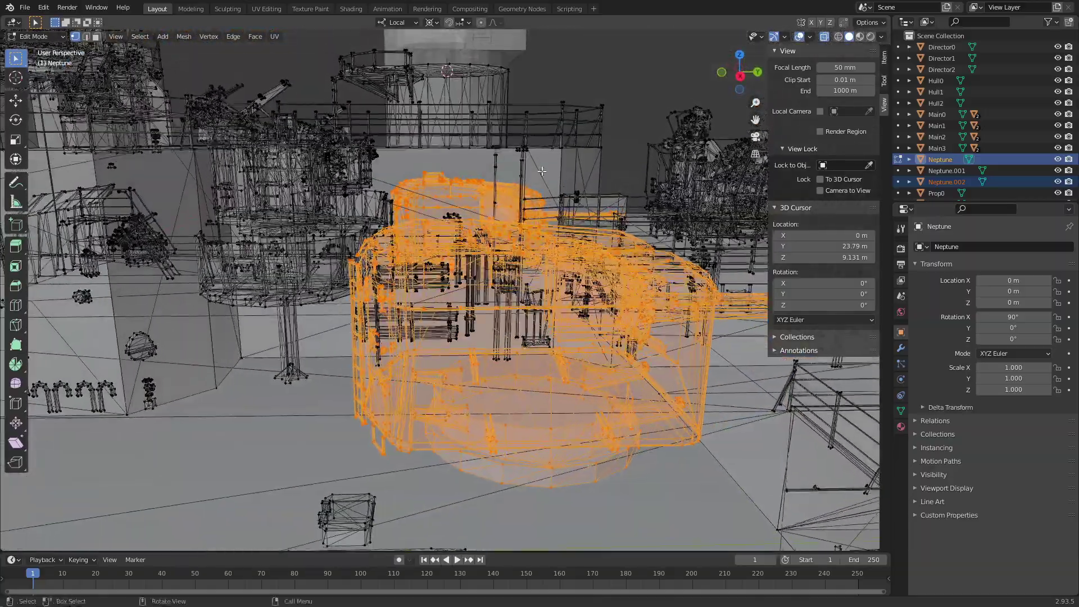
pyautogui.click(740, 76)
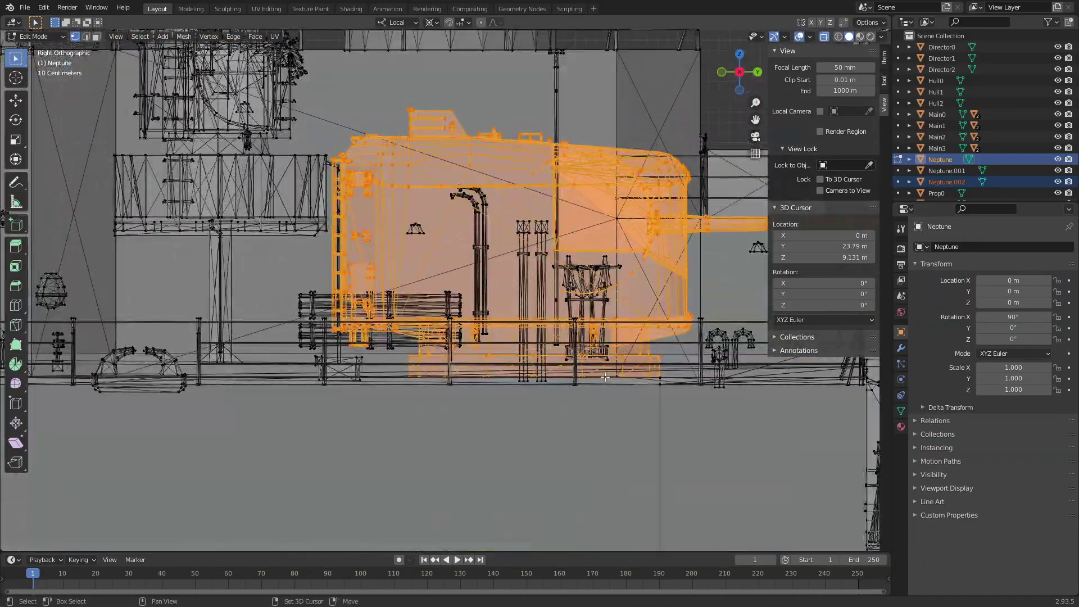
pyautogui.scroll(3, 605, 377)
pyautogui.scroll(2, 606, 377)
pyautogui.moveTo(77, 387)
pyautogui.mouseDown()
pyautogui.moveTo(253, 351)
pyautogui.moveTo(296, 316)
pyautogui.moveTo(299, 268)
pyautogui.mouseUp()
# Select the connected turret parts and separate them into Neptune.003
pyautogui.press('b')
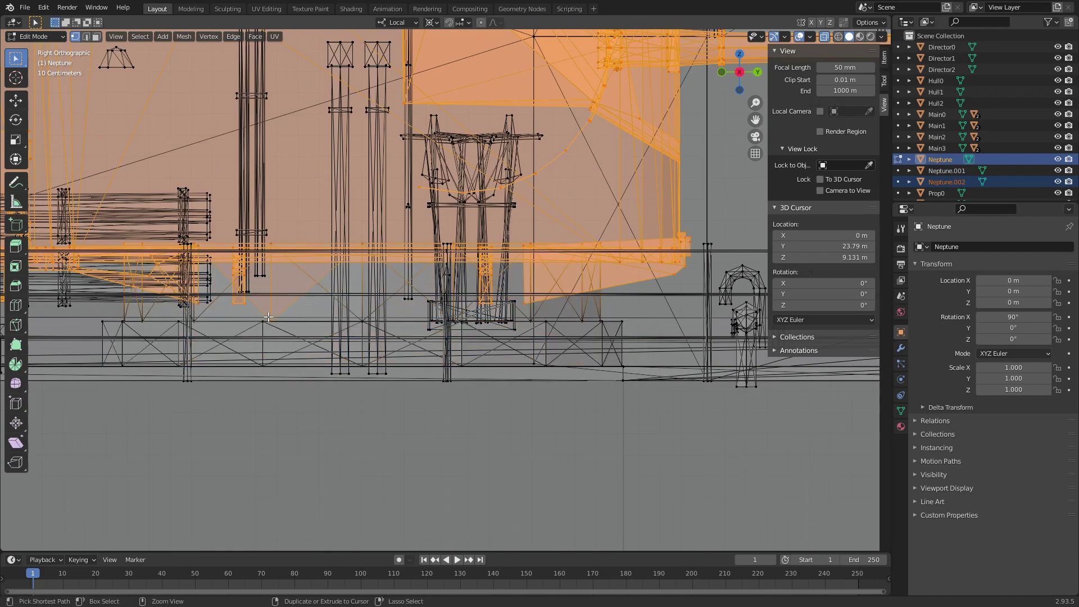
pyautogui.hotkey('ctrl', 'l')
pyautogui.scroll(-1, 268, 317)
pyautogui.scroll(-2, 268, 317)
pyautogui.moveTo(268, 317)
pyautogui.mouseDown(button='middle')
pyautogui.moveTo(447, 211)
pyautogui.moveTo(381, 212)
pyautogui.moveTo(257, 131)
pyautogui.mouseUp(button='middle')
pyautogui.press('p')
pyautogui.click(447, 211)
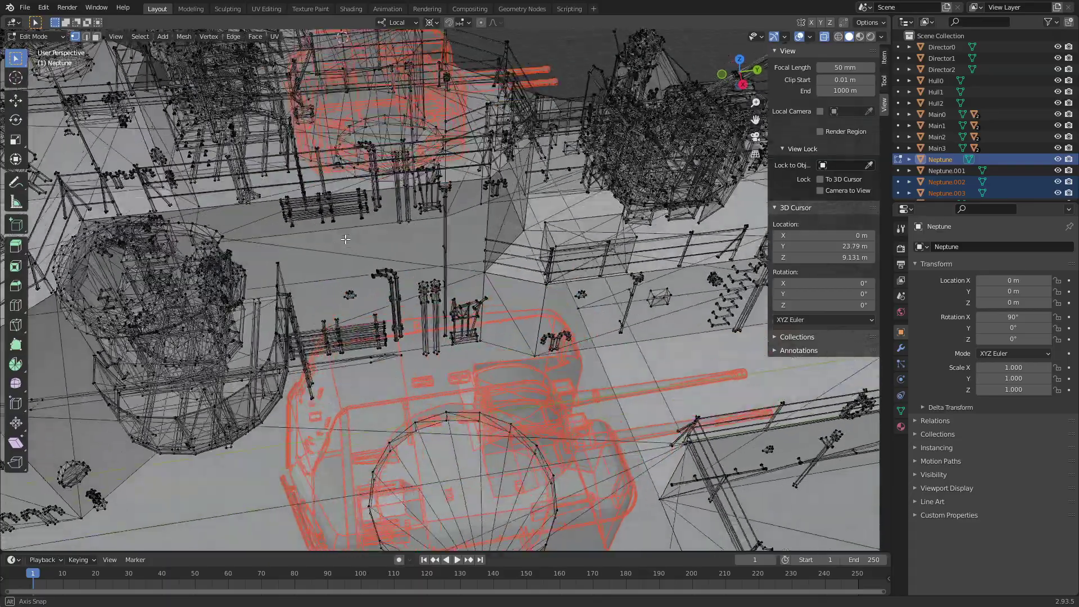
pyautogui.moveTo(269, 209); pyautogui.dragTo(161, 104, button='middle')
# Select Neptune.001, Neptune.002 and Neptune.003 and edit their meshes together
pyautogui.click(35, 35)
pyautogui.click(40, 49)
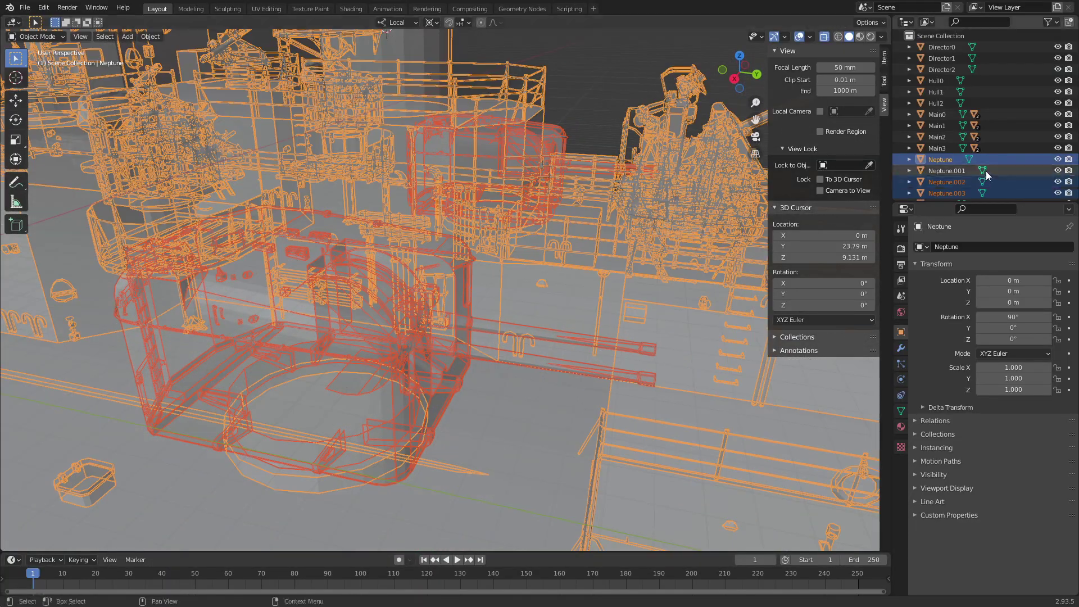
pyautogui.scroll(-2, 939, 178)
pyautogui.click(946, 148)
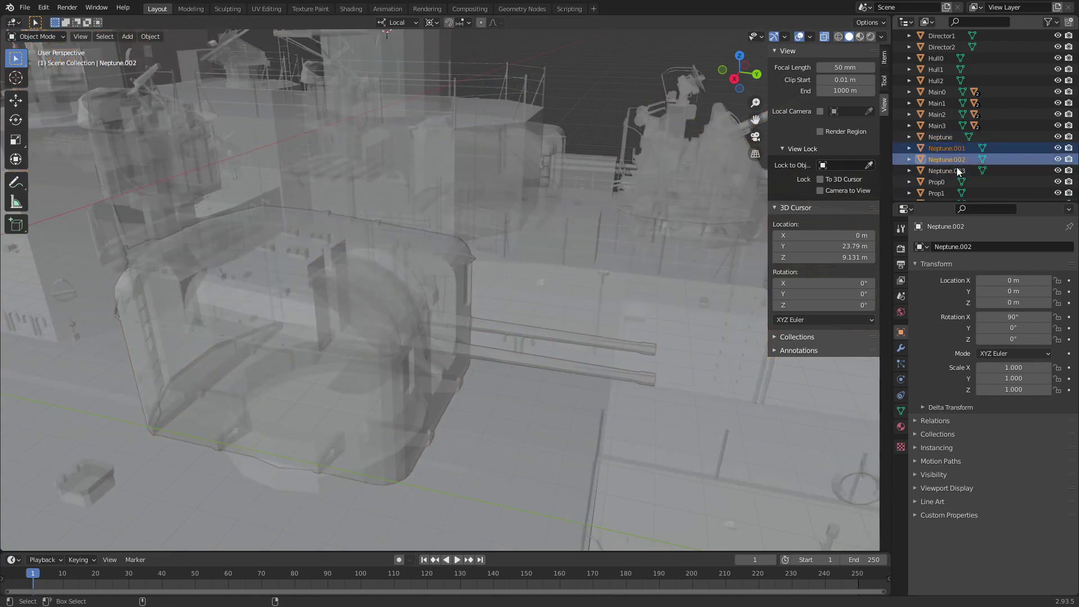
pyautogui.keyDown('ctrl'); pyautogui.click(949, 171); pyautogui.keyUp('ctrl')
pyautogui.click(34, 36)
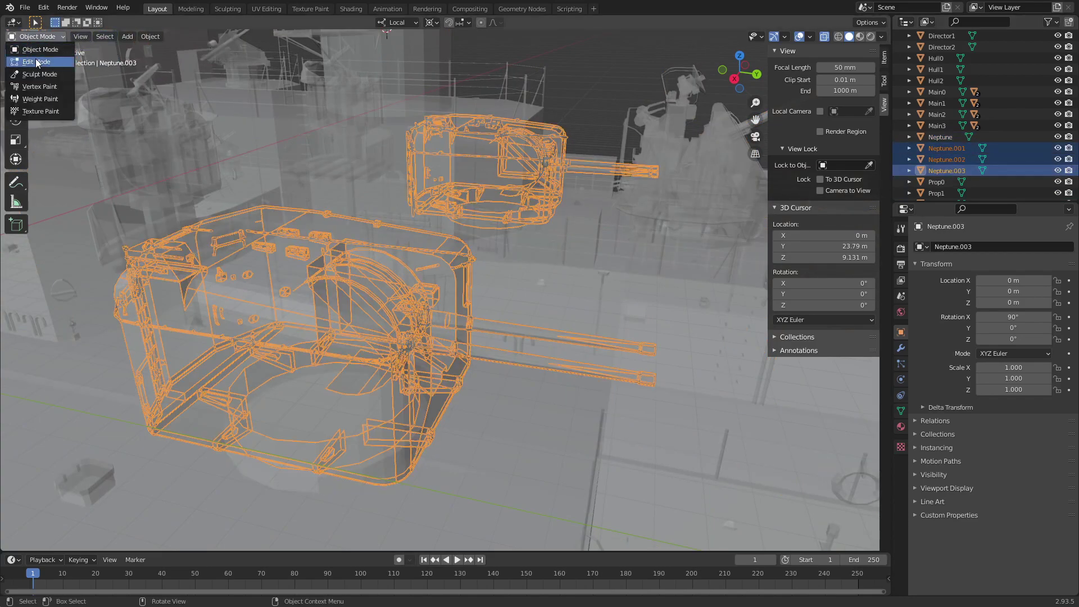
pyautogui.click(39, 62)
# From top view, box-select the three right-side turrets and separate them into their own objects
pyautogui.click(736, 56)
pyautogui.scroll(-6, 562, 236)
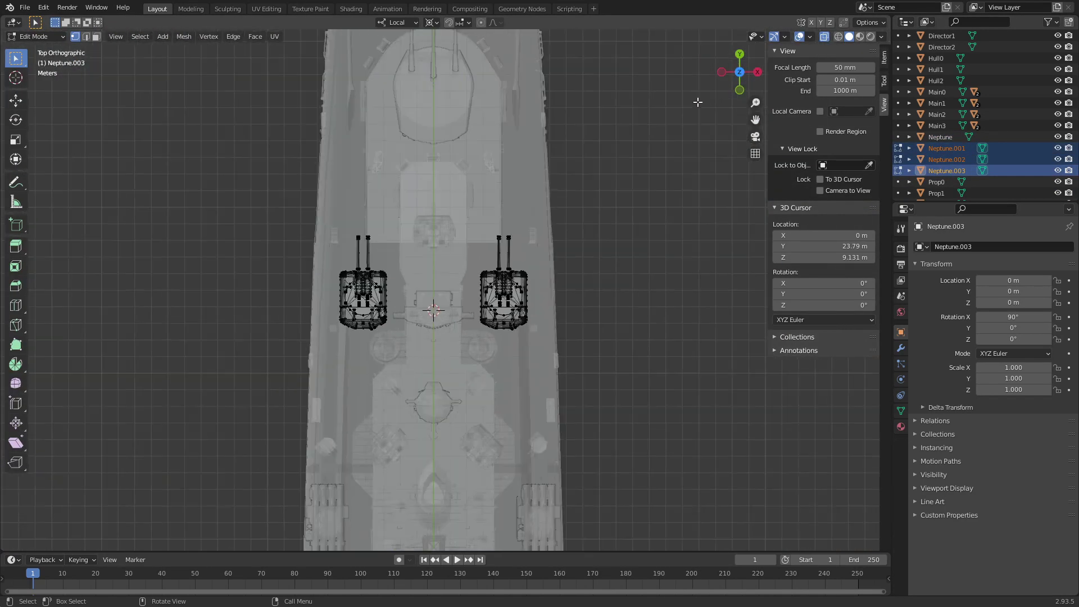
pyautogui.scroll(-4, 596, 202)
pyautogui.scroll(-3, 555, 268)
pyautogui.moveTo(487, 515); pyautogui.dragTo(717, 125)
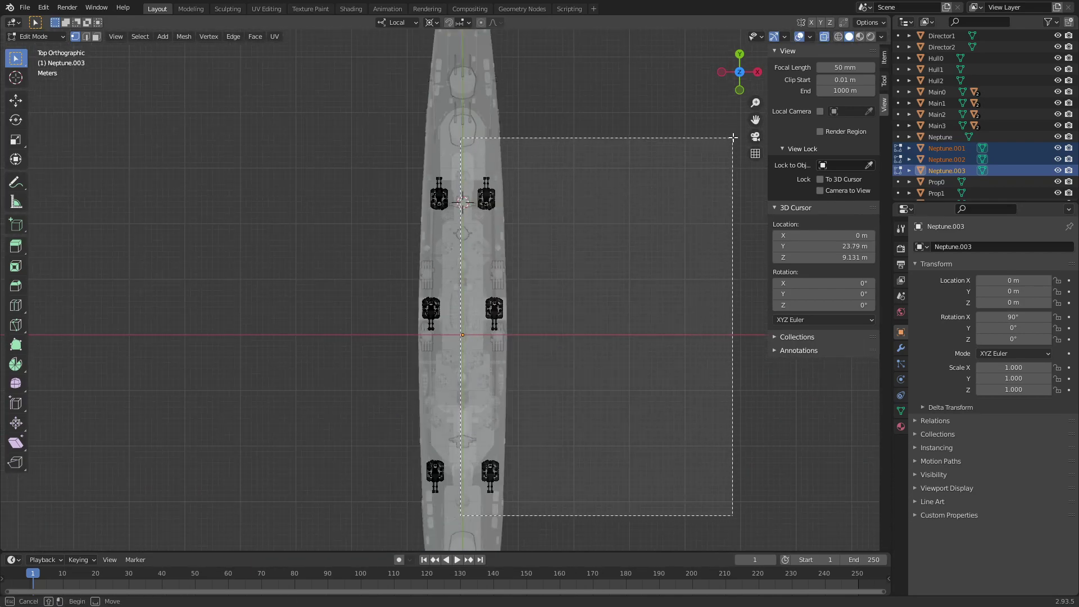
pyautogui.press('p')
pyautogui.click(664, 173)
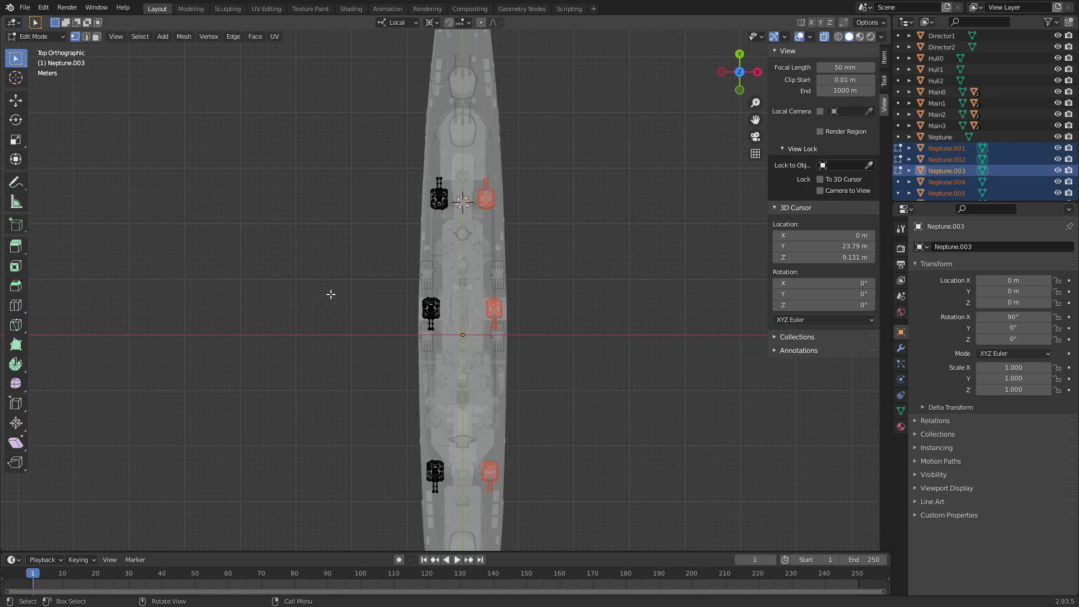
pyautogui.scroll(2, 331, 294)
pyautogui.scroll(1, 496, 257)
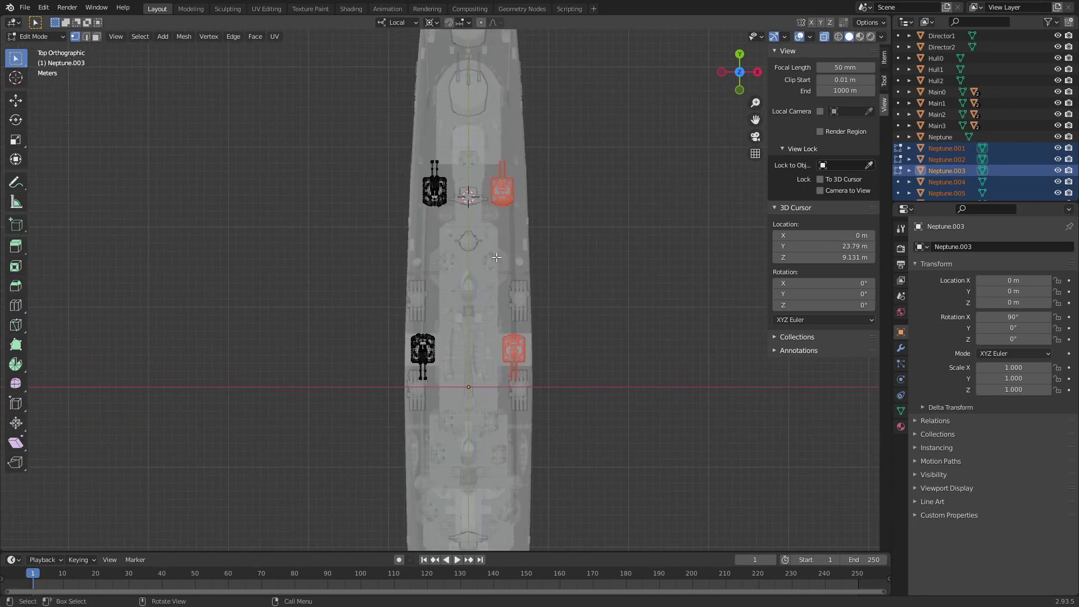
pyautogui.scroll(2, 496, 256)
pyautogui.click(34, 36)
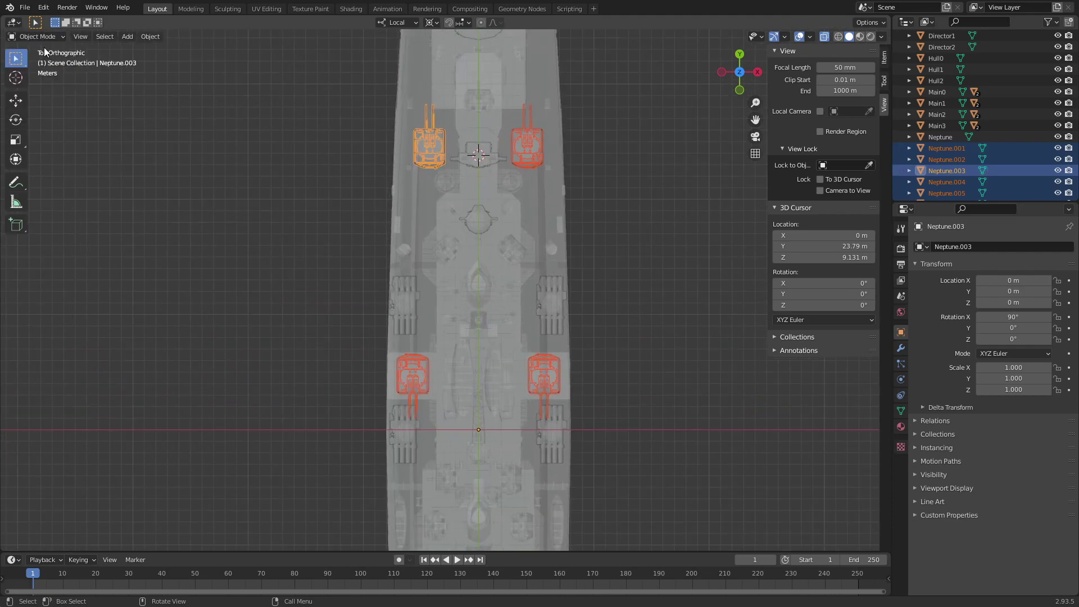
# Deselect everything, then select only the Neptune.001 turret, shown side-on from the left
pyautogui.scroll(-2, 600, 267)
pyautogui.keyDown('shift'); pyautogui.scroll(-3, 761, 178); pyautogui.keyUp('shift')
pyautogui.rightClick(859, 110)
pyautogui.click(665, 265)
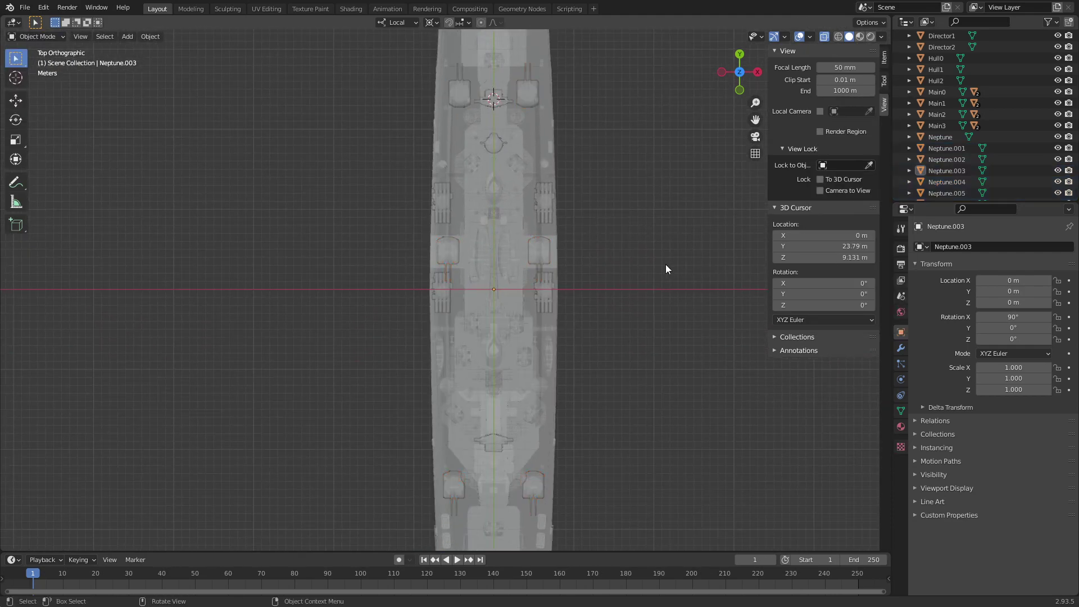
pyautogui.moveTo(673, 307)
pyautogui.mouseDown(button='middle')
pyautogui.moveTo(645, 256)
pyautogui.moveTo(565, 226)
pyautogui.moveTo(628, 191)
pyautogui.mouseUp(button='middle')
pyautogui.scroll(2, 503, 234)
pyautogui.scroll(2, 436, 312)
pyautogui.click(436, 308)
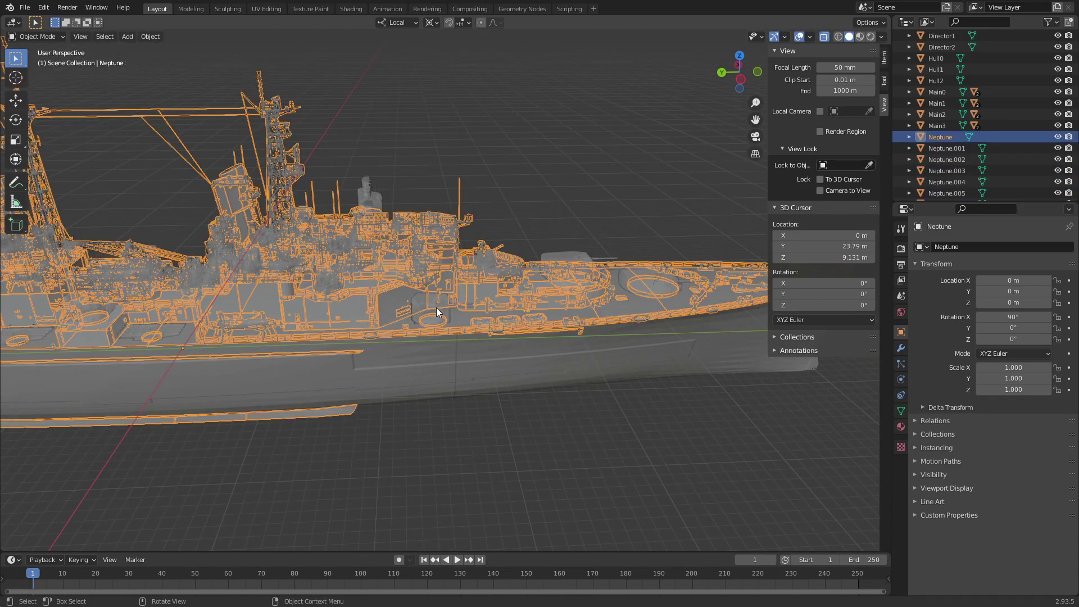
pyautogui.click(436, 302)
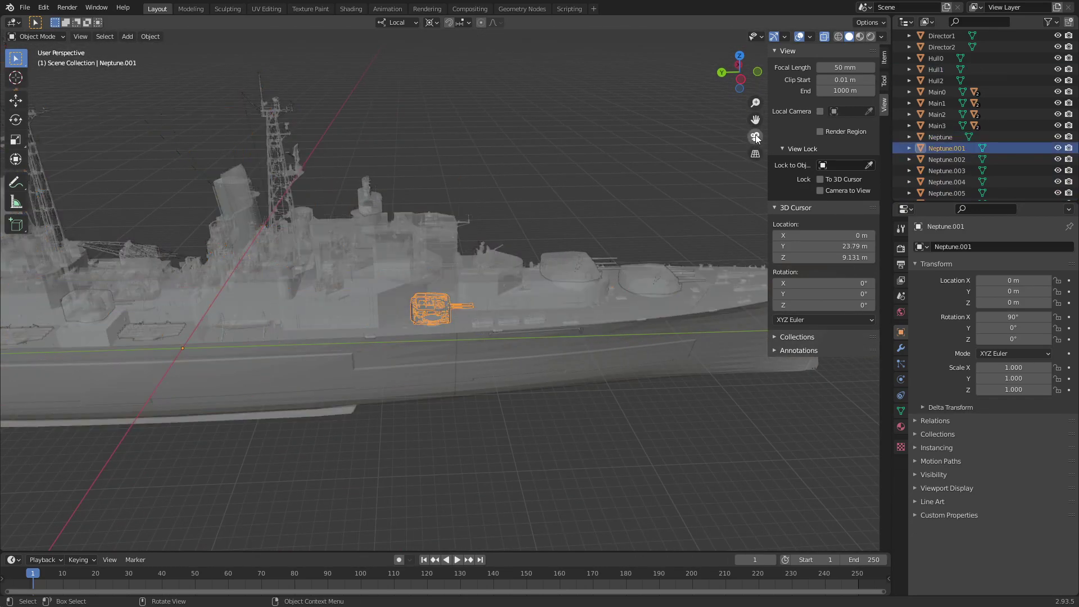
pyautogui.click(745, 77)
pyautogui.scroll(5, 318, 191)
# Snap the 3D cursor to the base of the Neptune.001 turret in Edit Mode
pyautogui.click(40, 36)
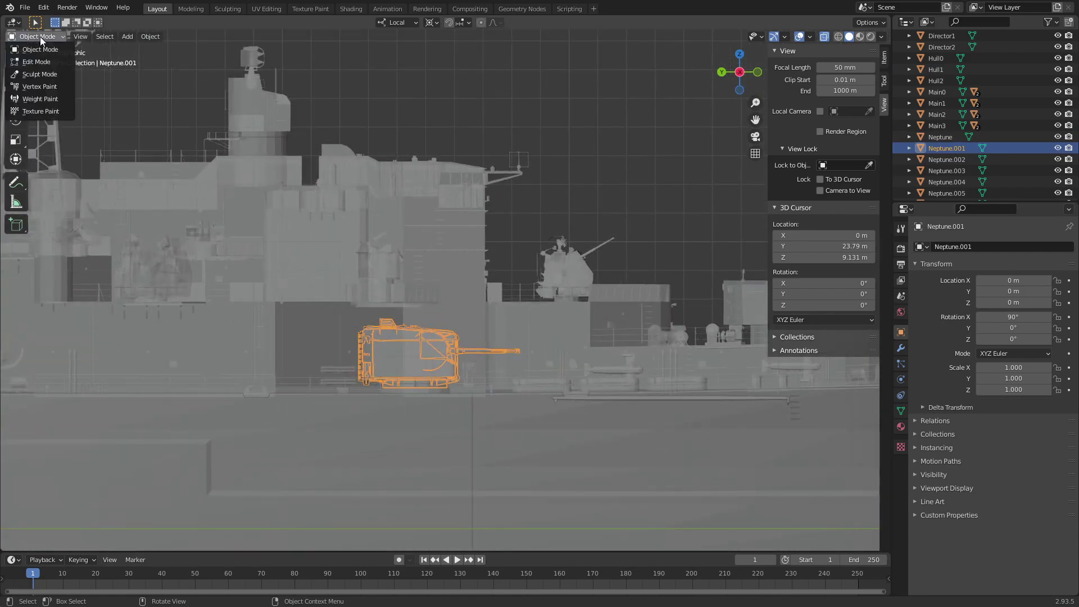
pyautogui.press('KP_Decimal')
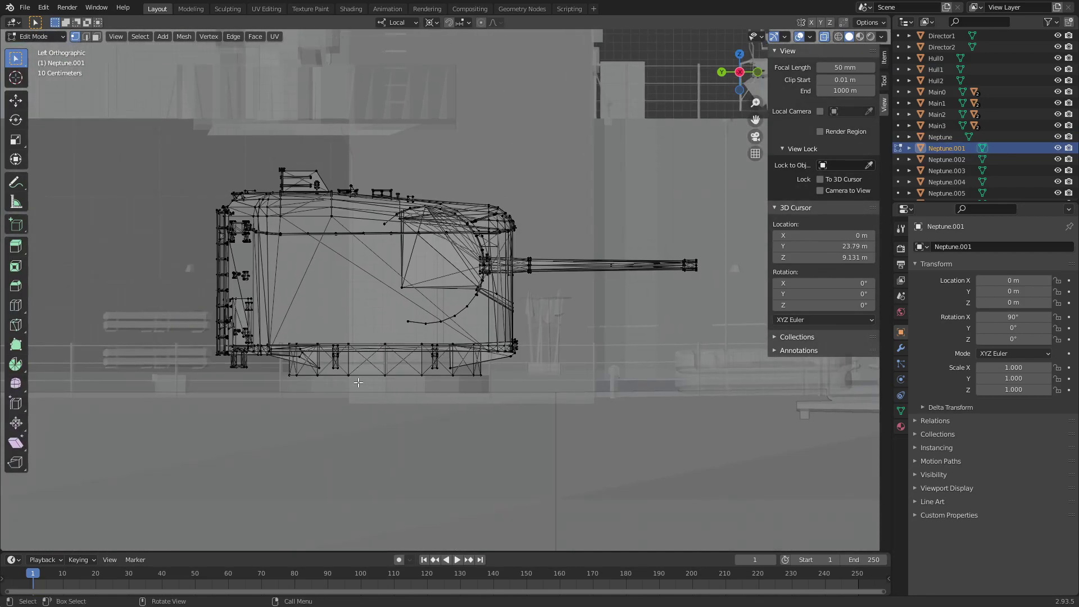
pyautogui.keyDown('shift'); pyautogui.rightClick(385, 375); pyautogui.keyUp('shift')
pyautogui.hotkey('shift', 's')
pyautogui.click(741, 55)
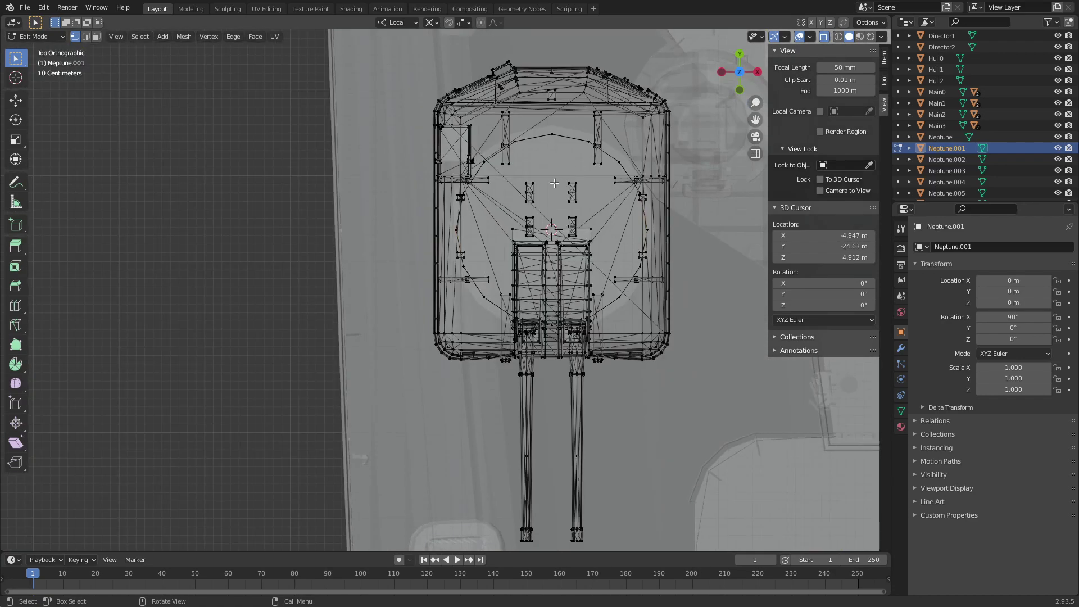
# Set the turret's origin to the 3D cursor and rename it Sec0
pyautogui.click(36, 36)
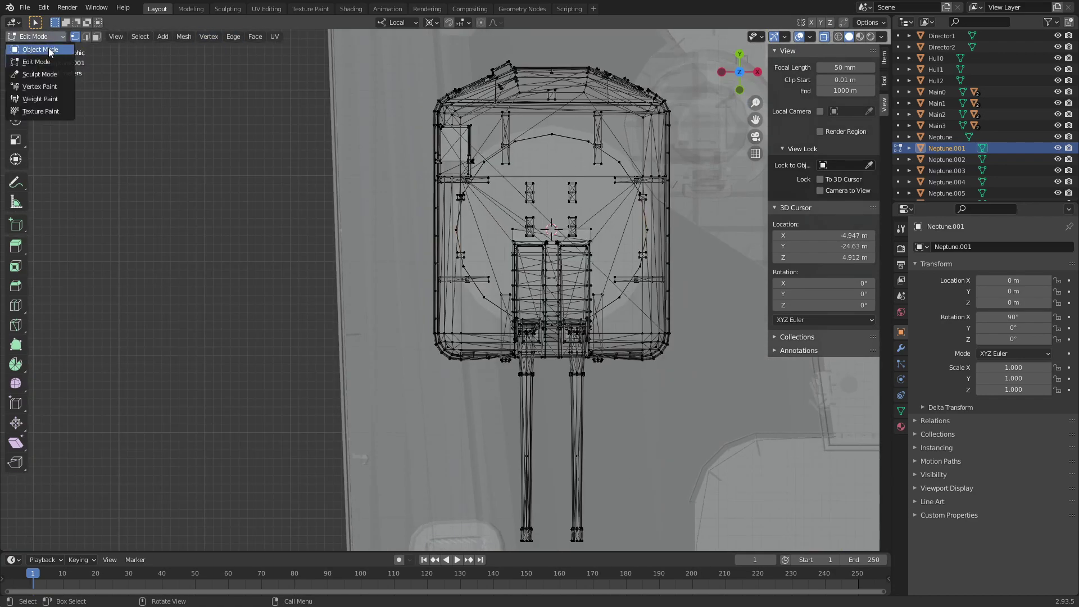
pyautogui.click(35, 45)
pyautogui.moveTo(681, 209)
pyautogui.mouseDown(button='middle')
pyautogui.moveTo(439, 193)
pyautogui.moveTo(504, 118)
pyautogui.mouseUp(button='middle')
pyautogui.rightClick(505, 118)
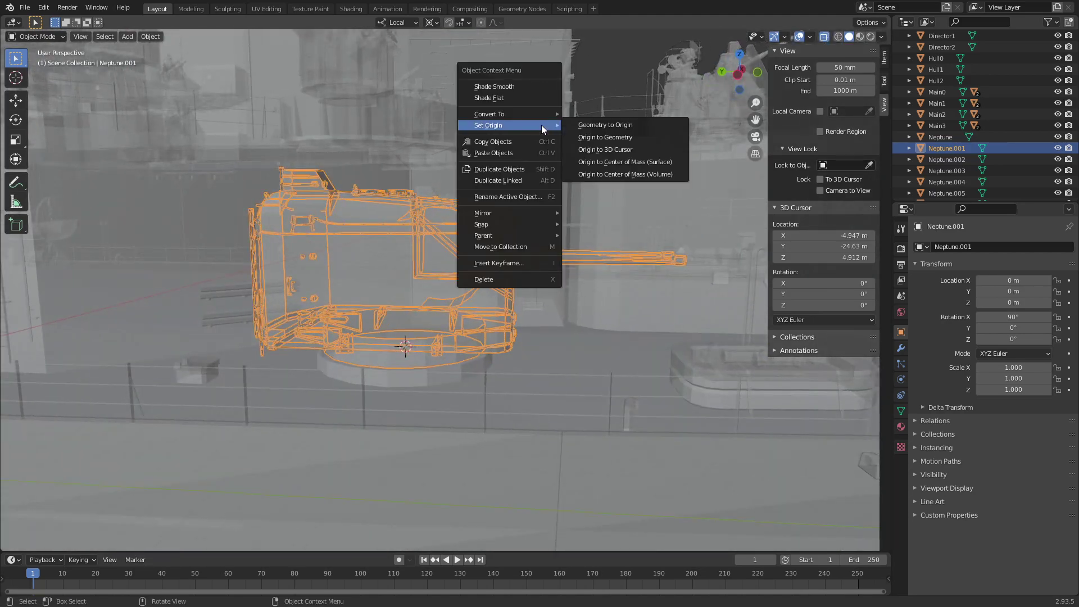
pyautogui.click(618, 153)
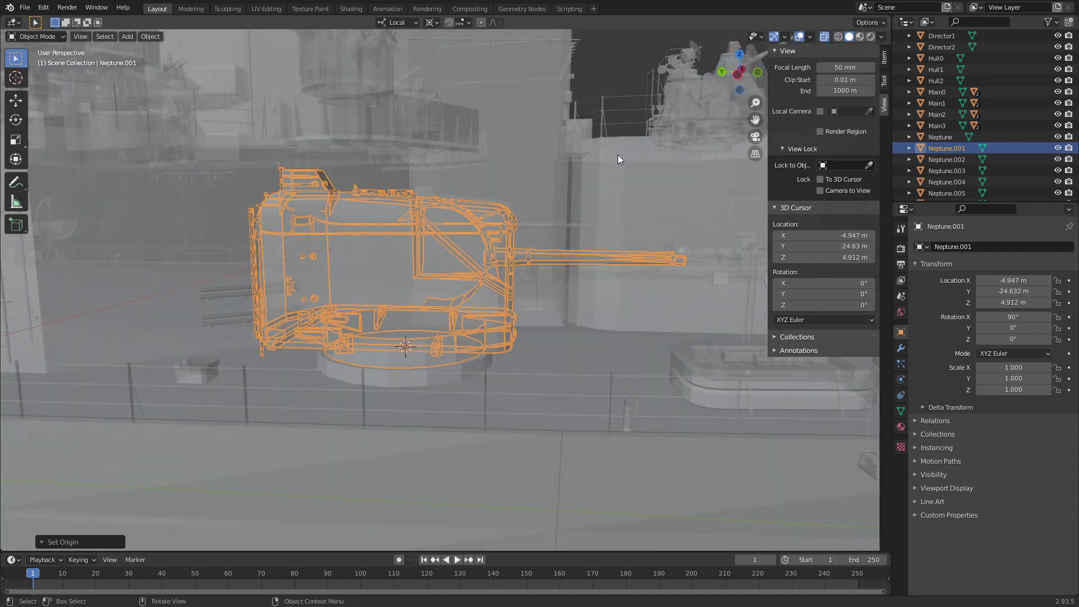
pyautogui.click(969, 246)
pyautogui.write('ec0')
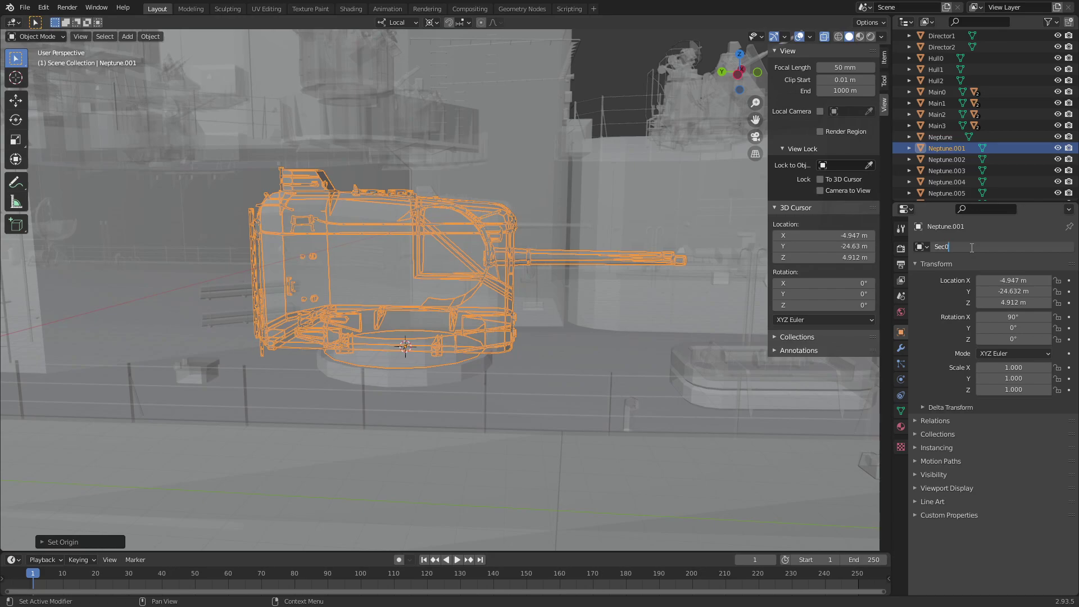
pyautogui.press('Return')
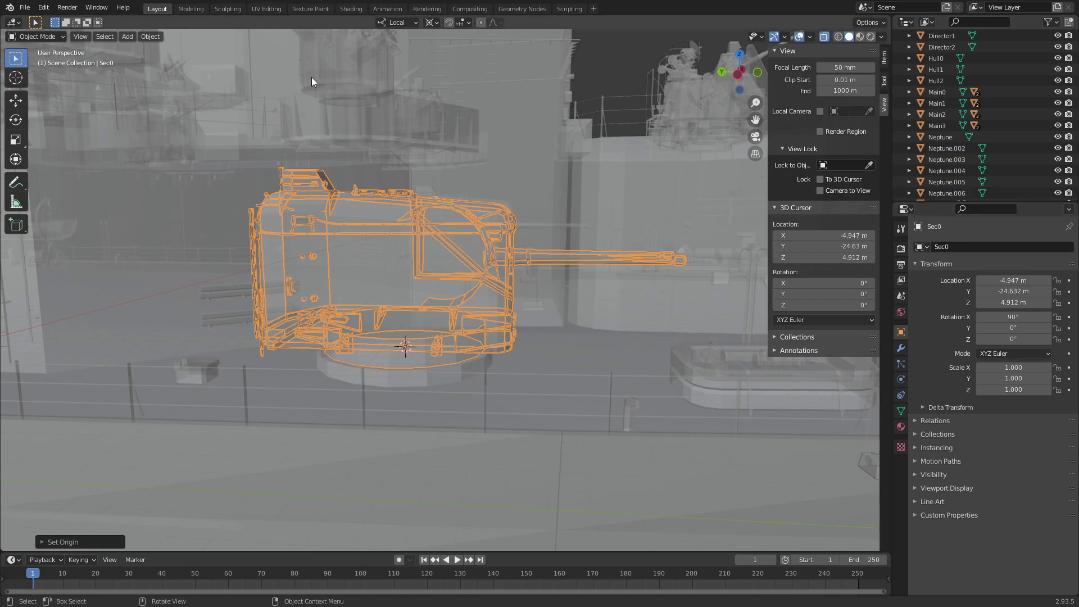
# Put Sec0 into Edit Mode from the side and begin selecting its gun barrel geometry
pyautogui.click(34, 38)
pyautogui.click(31, 60)
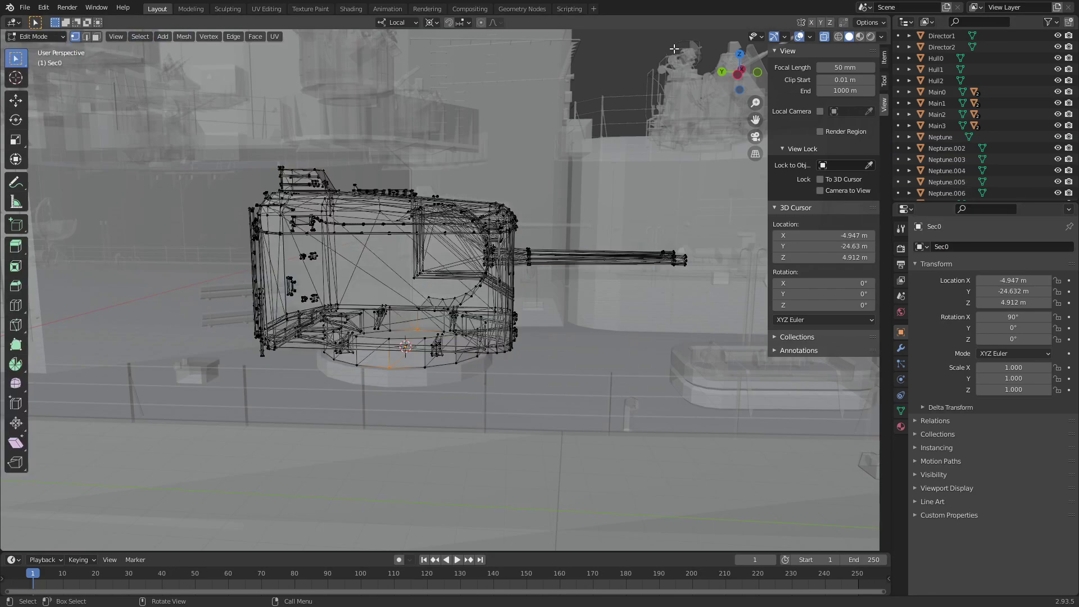
pyautogui.click(739, 73)
pyautogui.scroll(5, 393, 281)
pyautogui.scroll(2, 338, 365)
pyautogui.hotkey('shift', 'b')
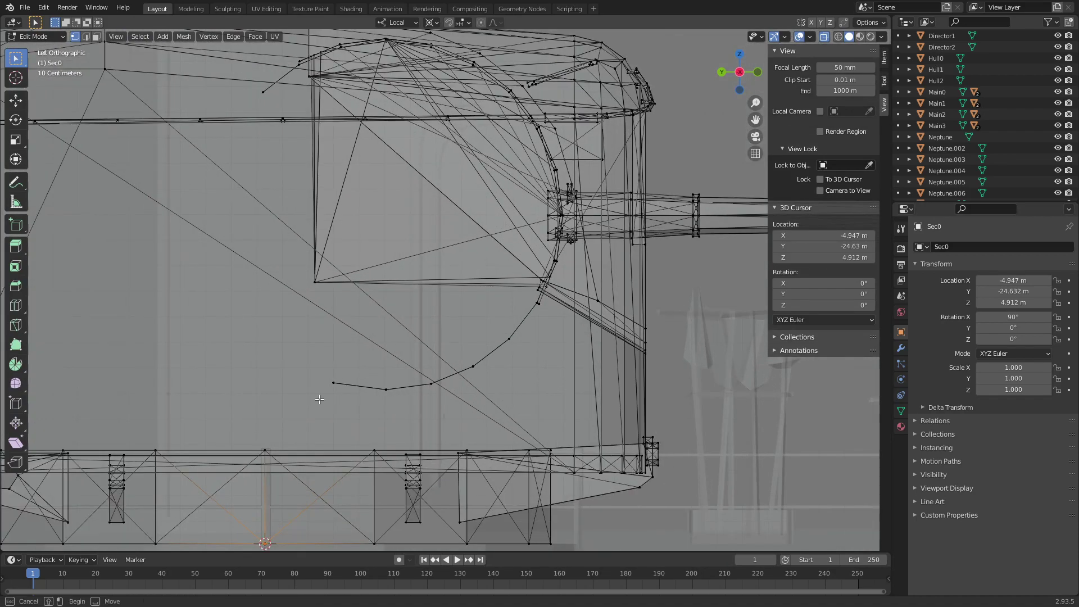
pyautogui.moveTo(315, 401); pyautogui.dragTo(523, 337)
pyautogui.keyDown('shift'); pyautogui.moveTo(581, 245); pyautogui.dragTo(266, 274, button='middle'); pyautogui.keyUp('shift')
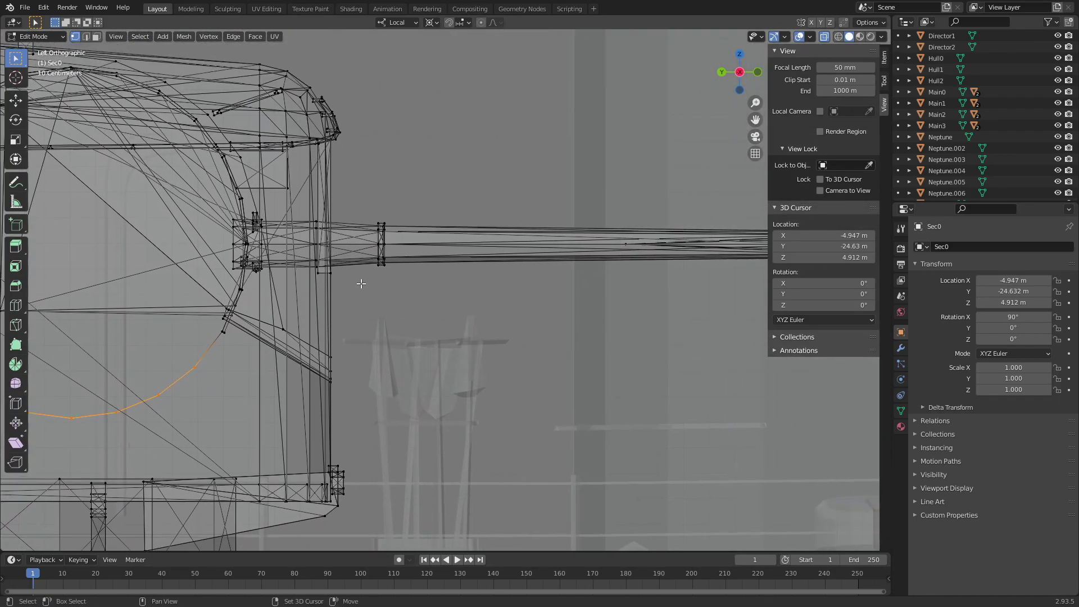
pyautogui.press('l')
pyautogui.scroll(-3, 360, 284)
pyautogui.scroll(-2, 563, 248)
pyautogui.press('l')
# Add the barrel's rear-end vertices and everything connected to them to the selection
pyautogui.scroll(5, 357, 266)
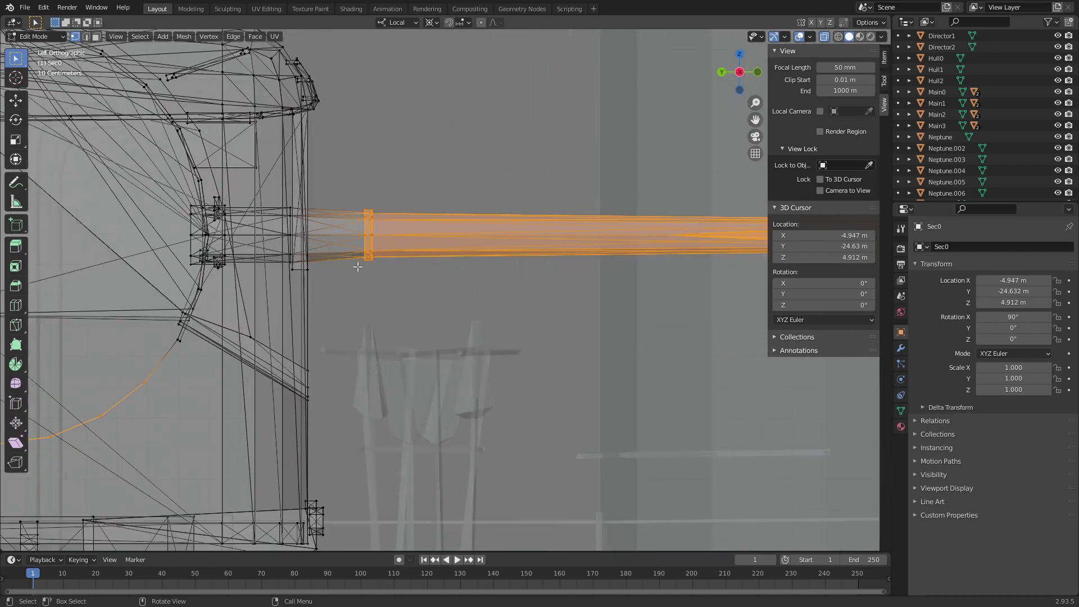
pyautogui.scroll(3, 357, 266)
pyautogui.keyDown('shift'); pyautogui.moveTo(169, 191); pyautogui.dragTo(531, 293, button='middle'); pyautogui.keyUp('shift')
pyautogui.moveTo(467, 287); pyautogui.dragTo(500, 260)
pyautogui.scroll(2, 274, 272)
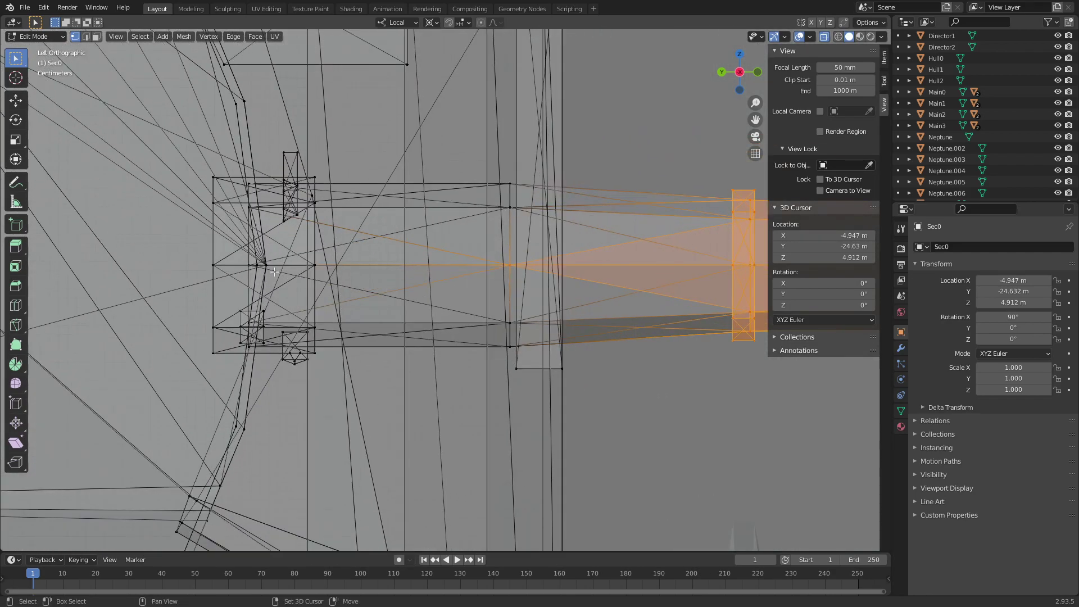
pyautogui.keyDown('shift'); pyautogui.click(307, 270); pyautogui.keyUp('shift')
pyautogui.keyDown('shift'); pyautogui.click(219, 264); pyautogui.keyUp('shift')
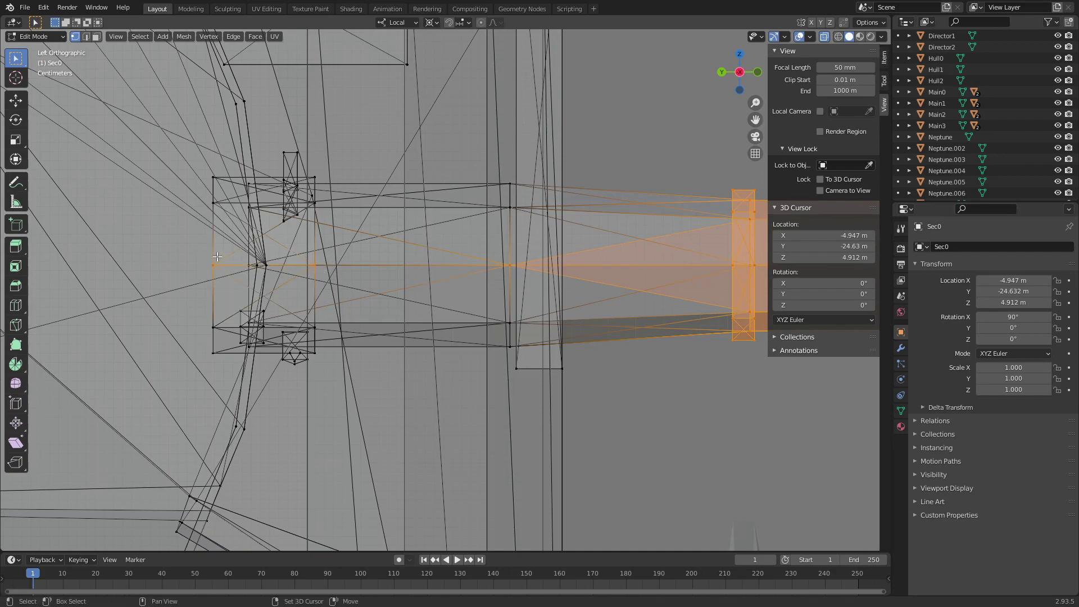
pyautogui.hotkey('ctrl', 'l')
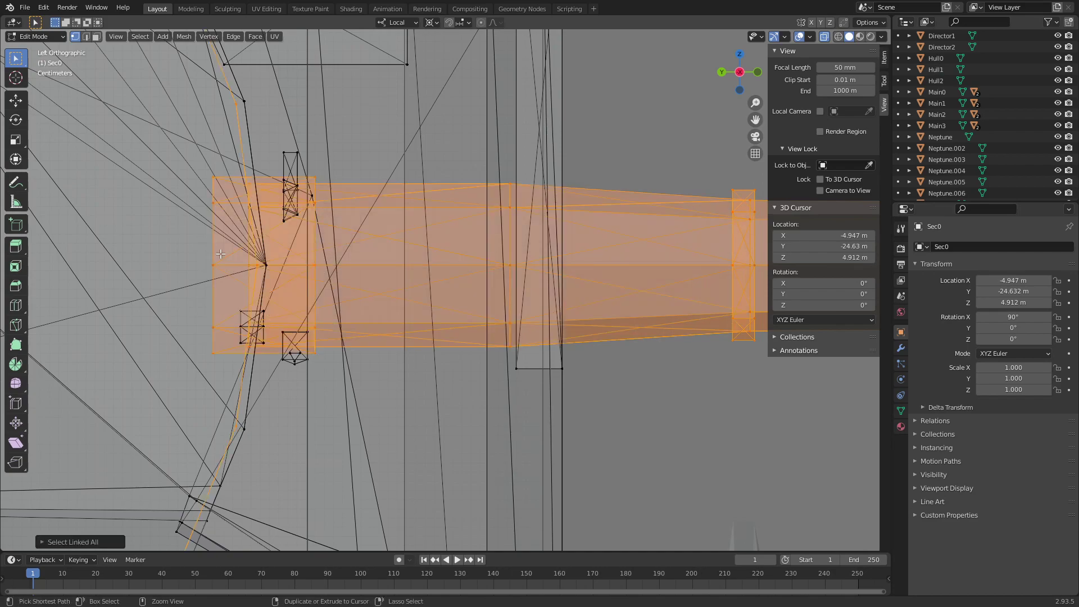
# Add the small box beside the barrel breech to the selection
pyautogui.scroll(-5, 249, 263)
pyautogui.scroll(2, 249, 263)
pyautogui.scroll(3, 269, 300)
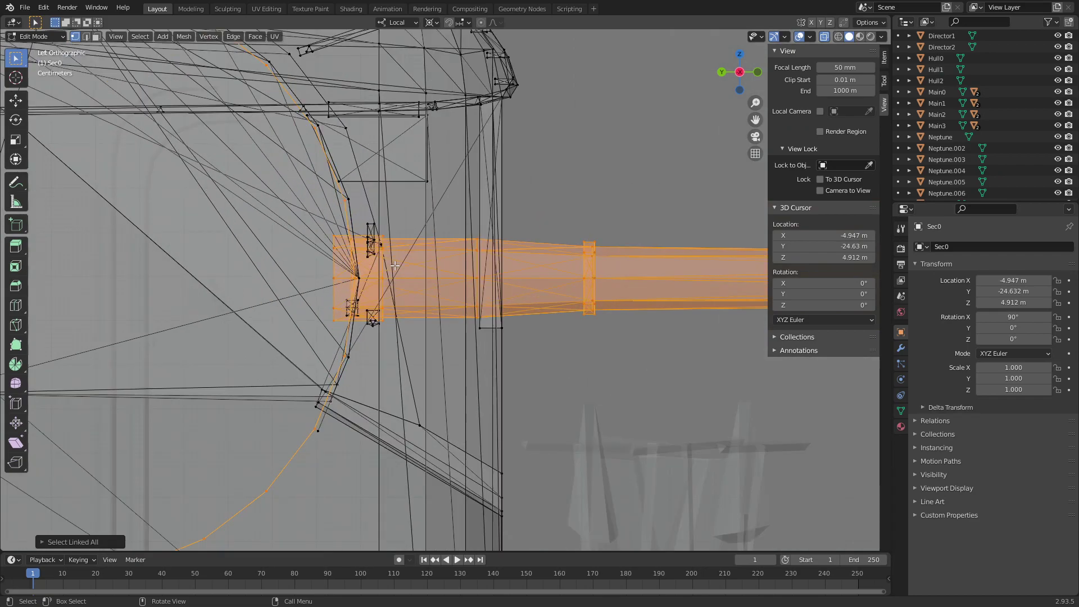
pyautogui.scroll(3, 292, 338)
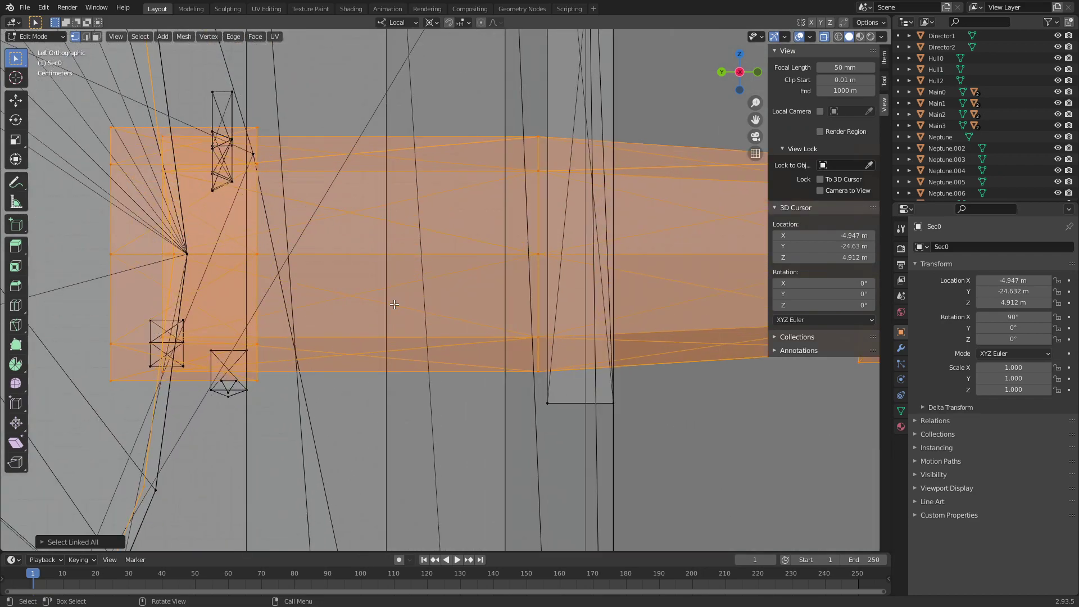
pyautogui.keyDown('shift'); pyautogui.moveTo(171, 327); pyautogui.dragTo(323, 315, button='middle'); pyautogui.keyUp('shift')
pyautogui.scroll(3, 320, 355)
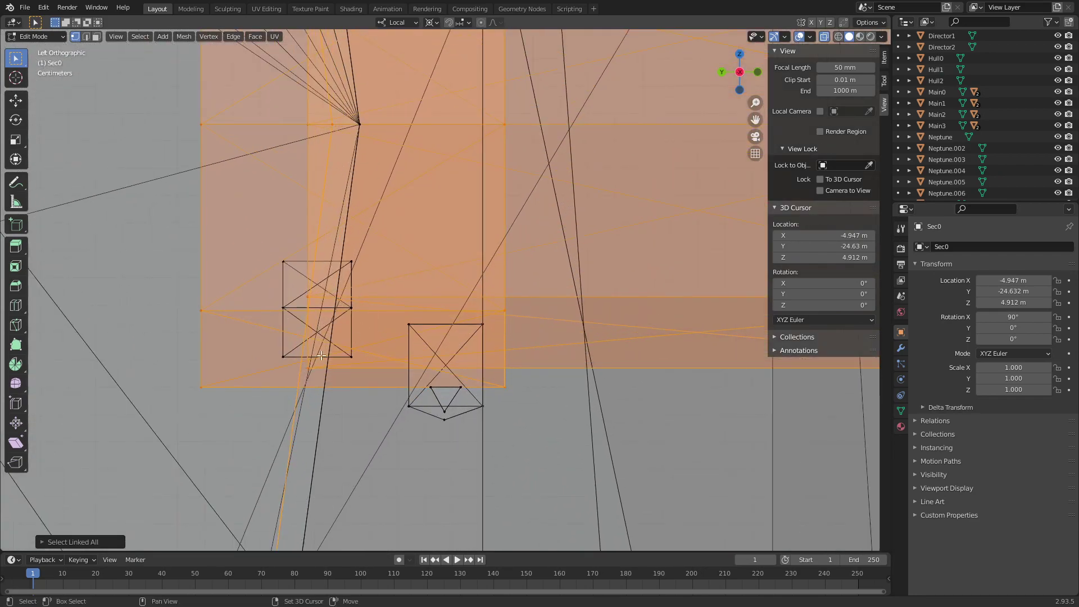
pyautogui.press('l')
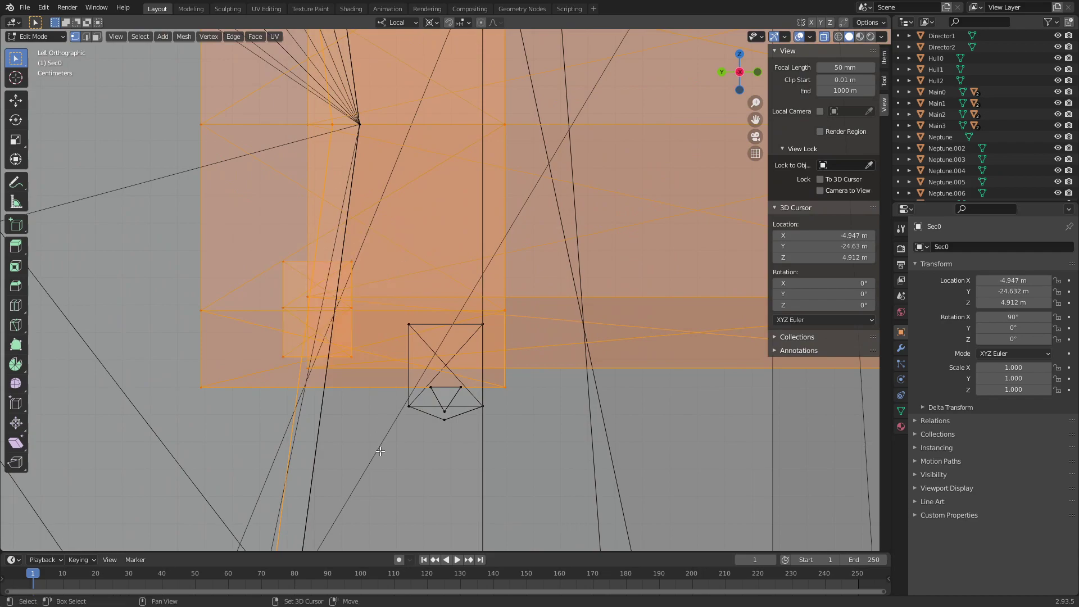
pyautogui.press('l')
pyautogui.press('KP_Decimal')
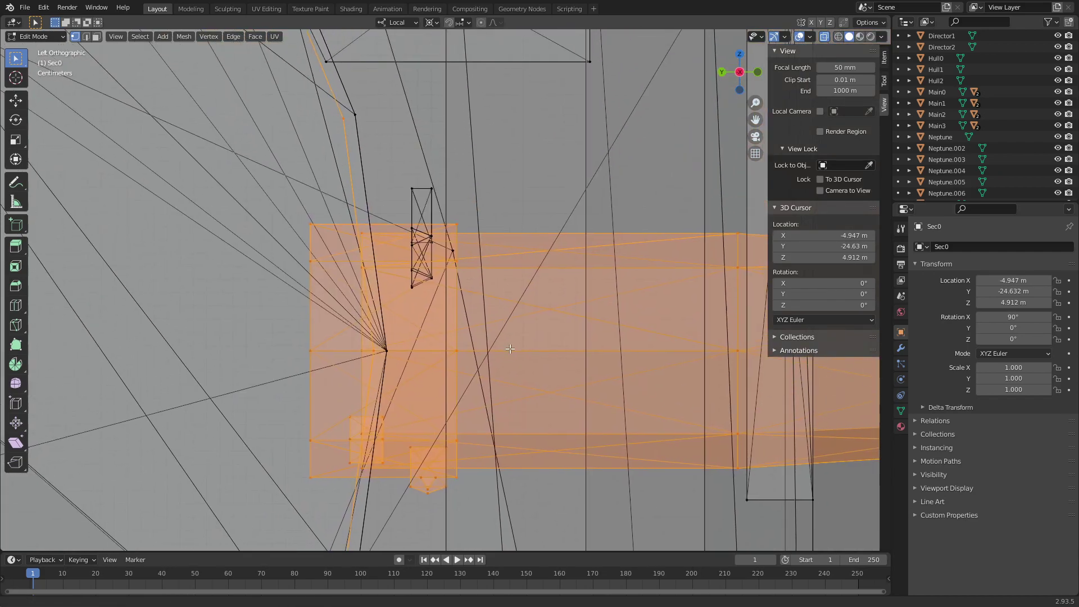
pyautogui.moveTo(388, 307); pyautogui.dragTo(427, 227)
pyautogui.moveTo(441, 164); pyautogui.dragTo(441, 164)
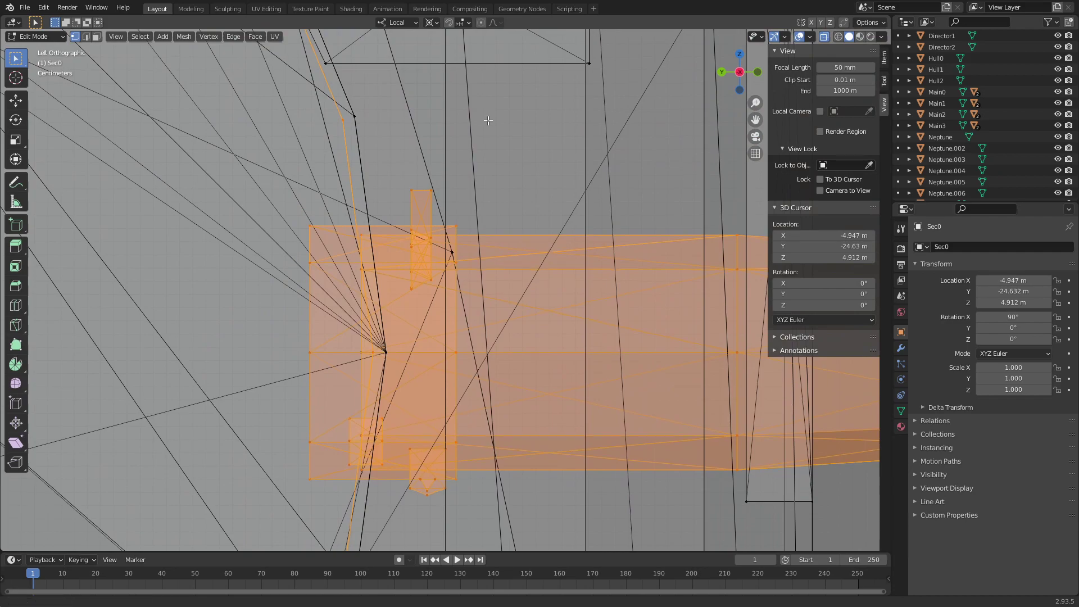
# Add the X-braced rectangle, large triangle and lower faces plus connected geometry
pyautogui.keyDown('shift'); pyautogui.moveTo(489, 120); pyautogui.dragTo(398, 354, button='middle'); pyautogui.keyUp('shift')
pyautogui.press('l')
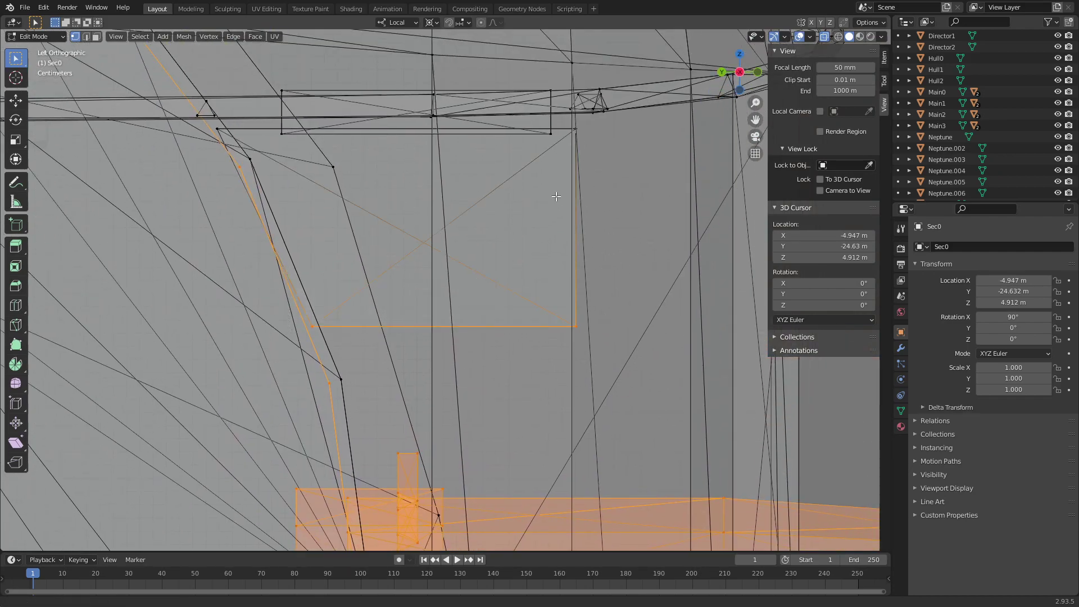
pyautogui.press('KP_Decimal')
pyautogui.keyDown('shift'); pyautogui.click(600, 253); pyautogui.keyUp('shift')
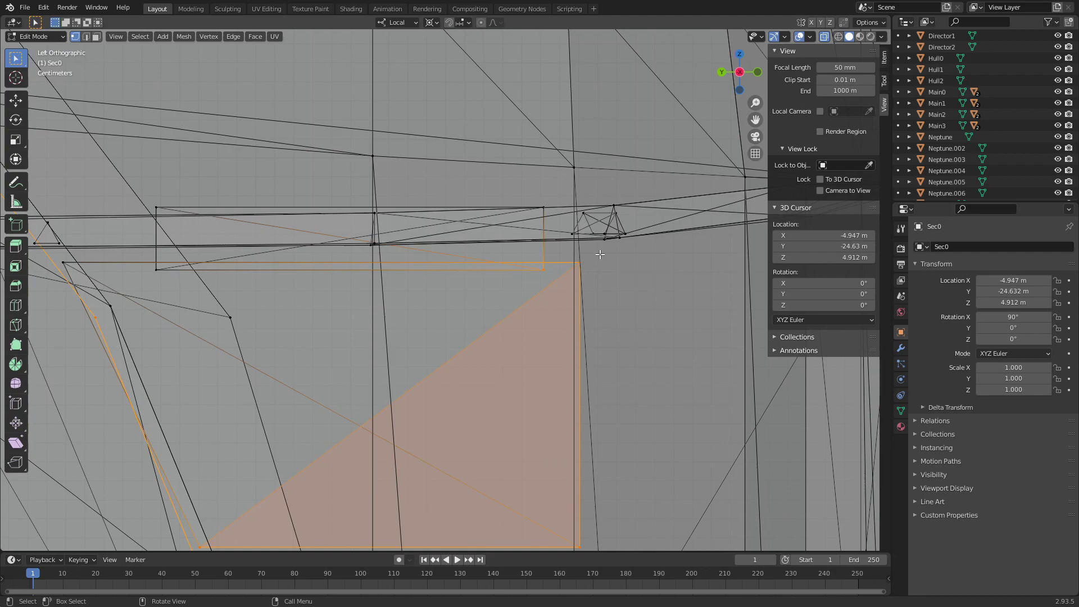
pyautogui.keyDown('shift'); pyautogui.click(459, 220); pyautogui.keyUp('shift')
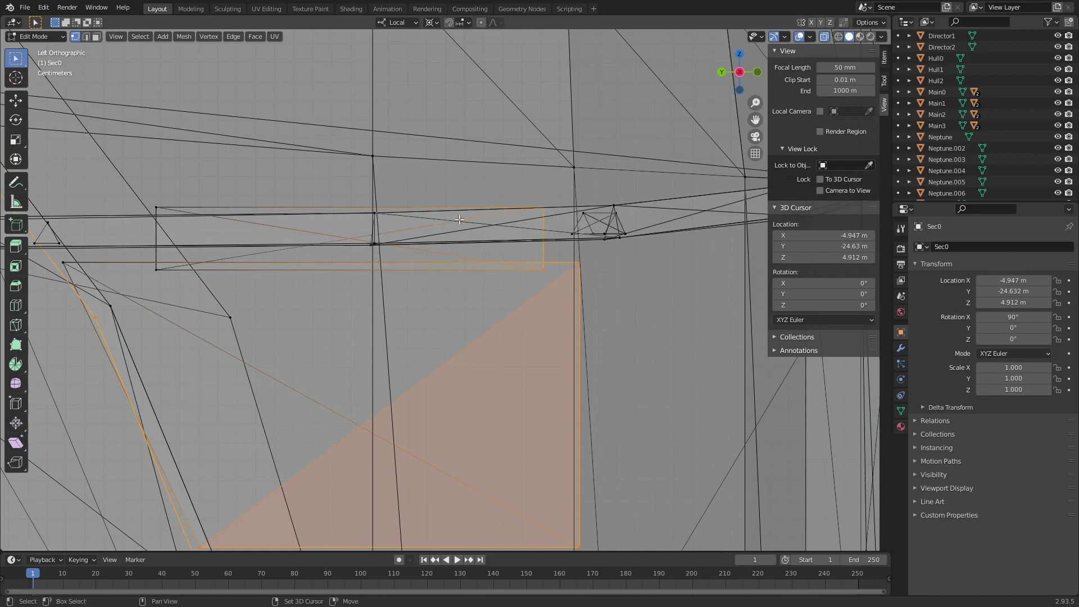
pyautogui.keyDown('shift'); pyautogui.click(156, 253); pyautogui.keyUp('shift')
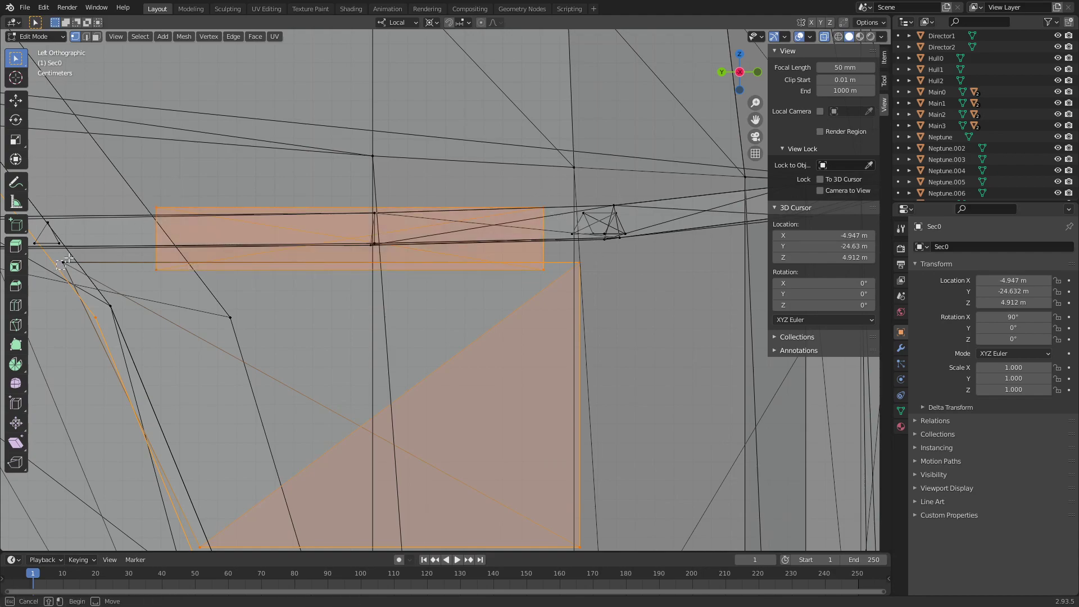
pyautogui.keyDown('shift'); pyautogui.click(62, 262); pyautogui.keyUp('shift')
pyautogui.moveTo(90, 247)
pyautogui.keyDown('shift'); pyautogui.mouseDown(button='middle')
pyautogui.moveTo(462, 232)
pyautogui.moveTo(399, 293)
pyautogui.mouseUp(button='middle'); pyautogui.keyUp('shift')
pyautogui.hotkey('ctrl', 'l')
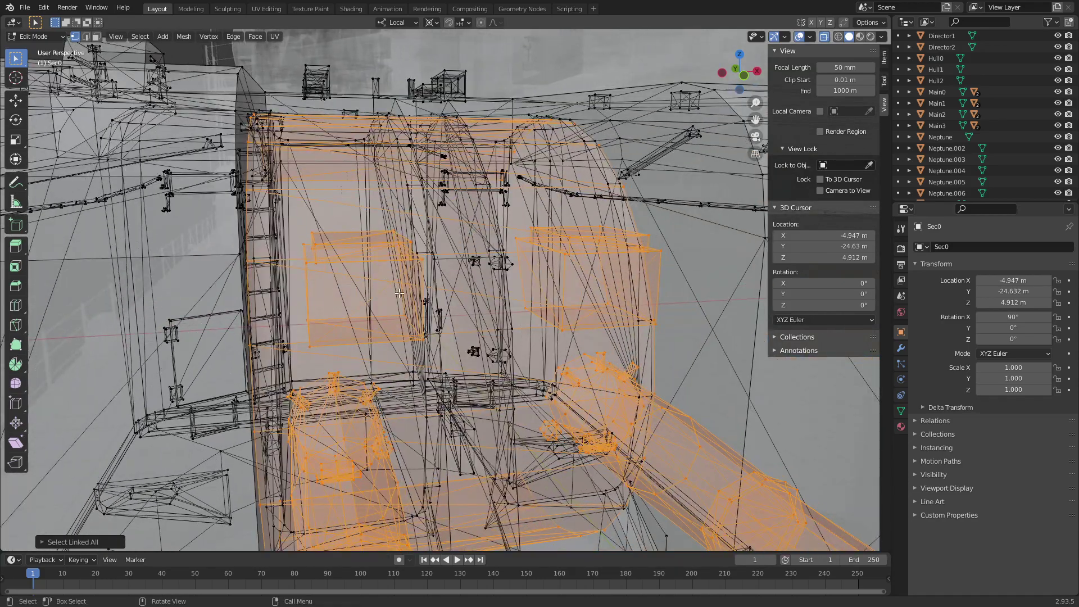
pyautogui.press('KP_Decimal')
# With X-ray off, check the barrel selection and separate it into a new object
pyautogui.click(824, 38)
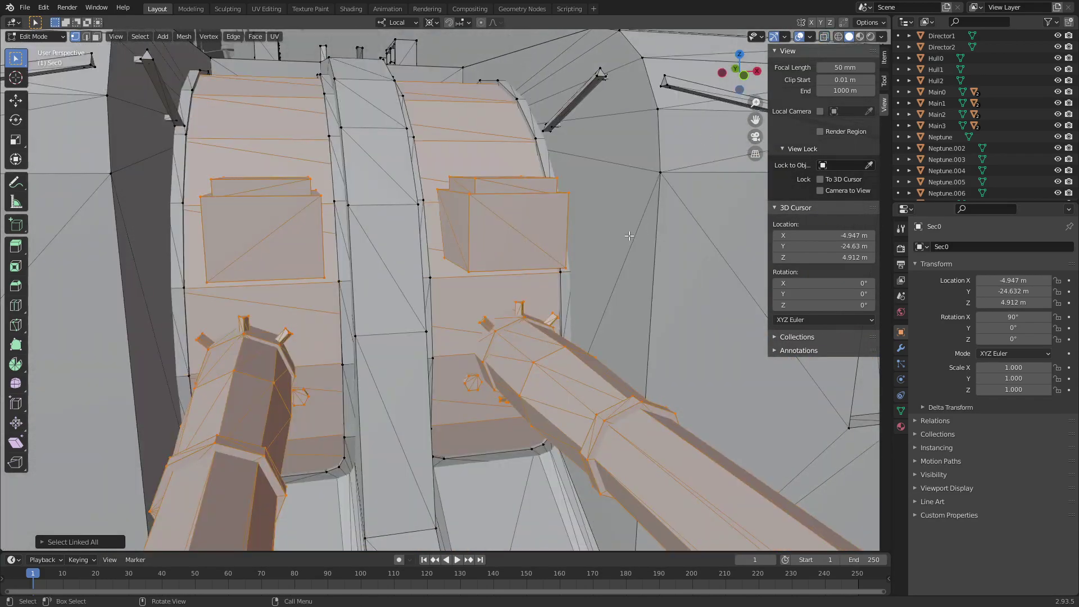
pyautogui.moveTo(663, 168); pyautogui.dragTo(539, 240, button='middle')
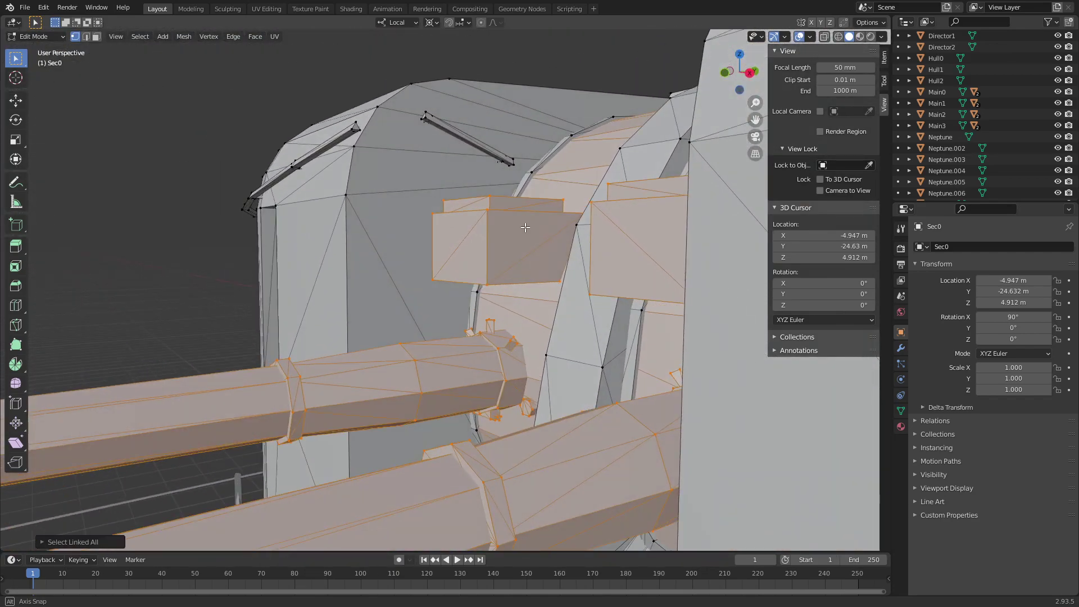
pyautogui.moveTo(525, 227)
pyautogui.mouseDown(button='middle')
pyautogui.moveTo(533, 200)
pyautogui.moveTo(521, 309)
pyautogui.moveTo(404, 267)
pyautogui.moveTo(470, 446)
pyautogui.moveTo(236, 305)
pyautogui.moveTo(224, 279)
pyautogui.moveTo(249, 321)
pyautogui.moveTo(500, 356)
pyautogui.moveTo(548, 348)
pyautogui.mouseUp(button='middle')
pyautogui.scroll(-5, 248, 327)
pyautogui.press('p')
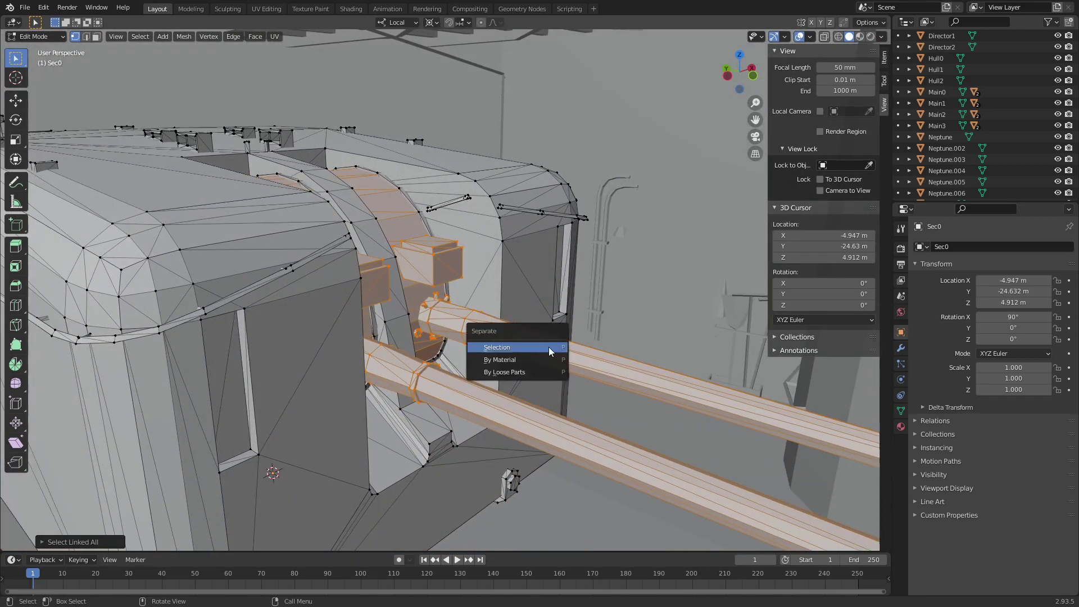
pyautogui.click(548, 347)
pyautogui.click(727, 75)
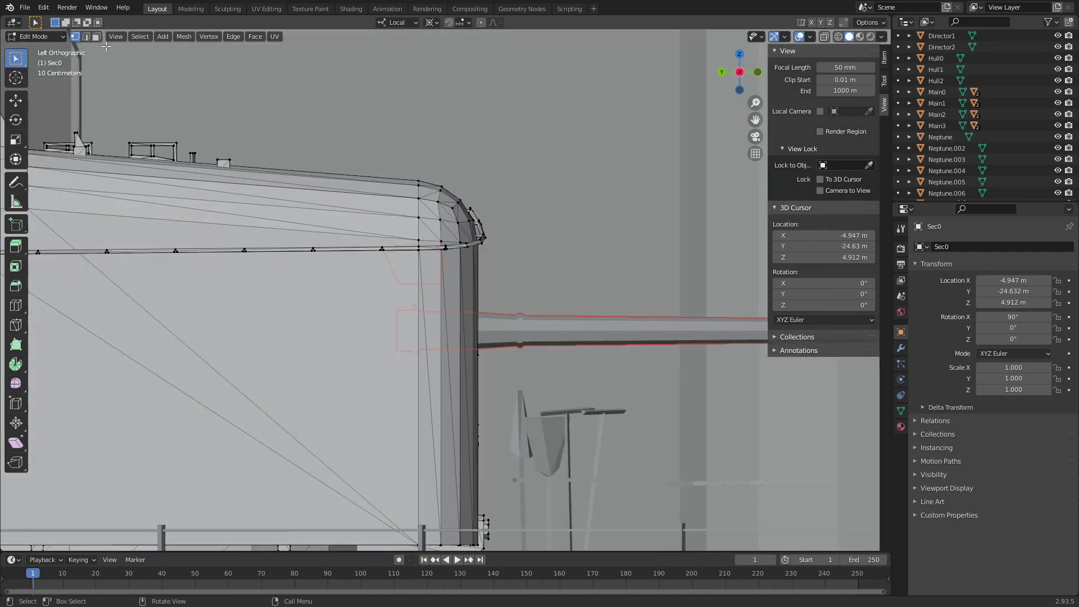
# Snap the 3D cursor to the centre of the separated barrel's curved pivot arc
pyautogui.click(34, 36)
pyautogui.click(44, 49)
pyautogui.scroll(-5, 288, 253)
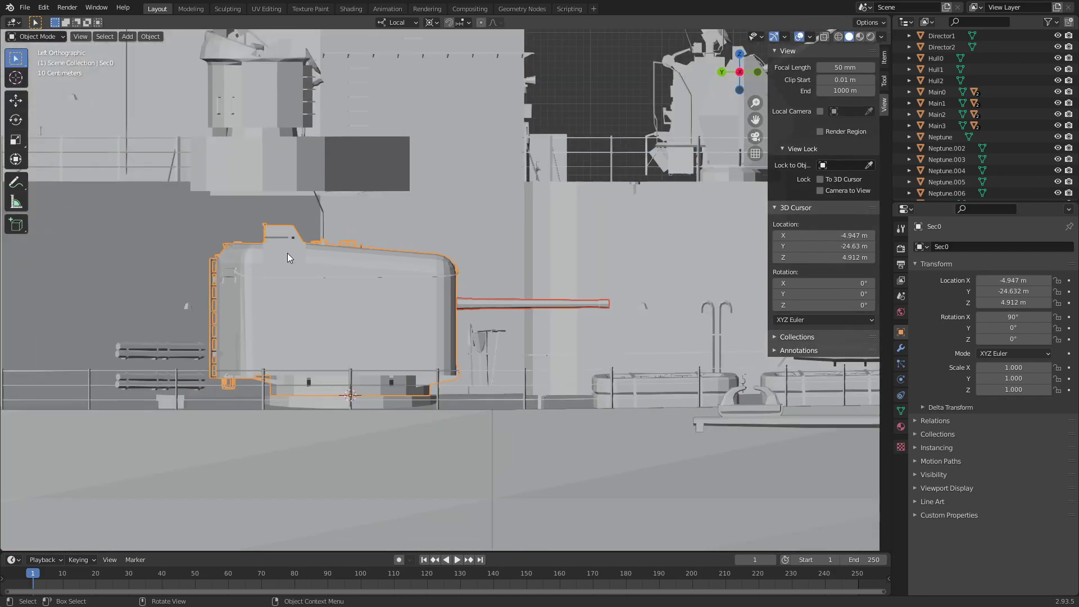
pyautogui.click(481, 304)
pyautogui.click(33, 36)
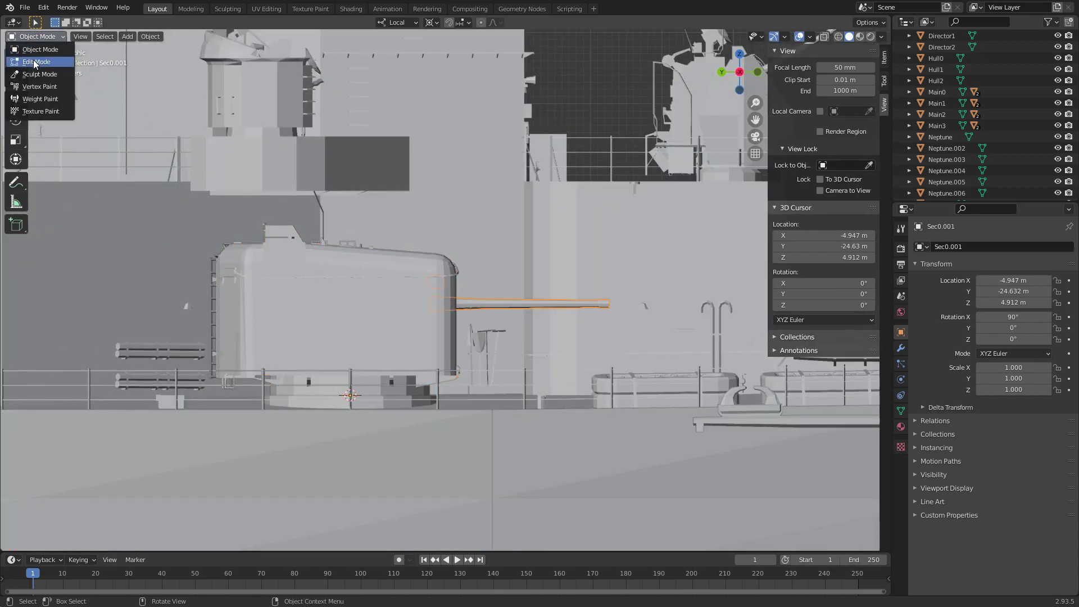
pyautogui.click(40, 60)
pyautogui.scroll(6, 440, 290)
pyautogui.click(824, 36)
pyautogui.keyDown('shift'); pyautogui.moveTo(754, 103); pyautogui.dragTo(874, 82, button='middle'); pyautogui.keyUp('shift')
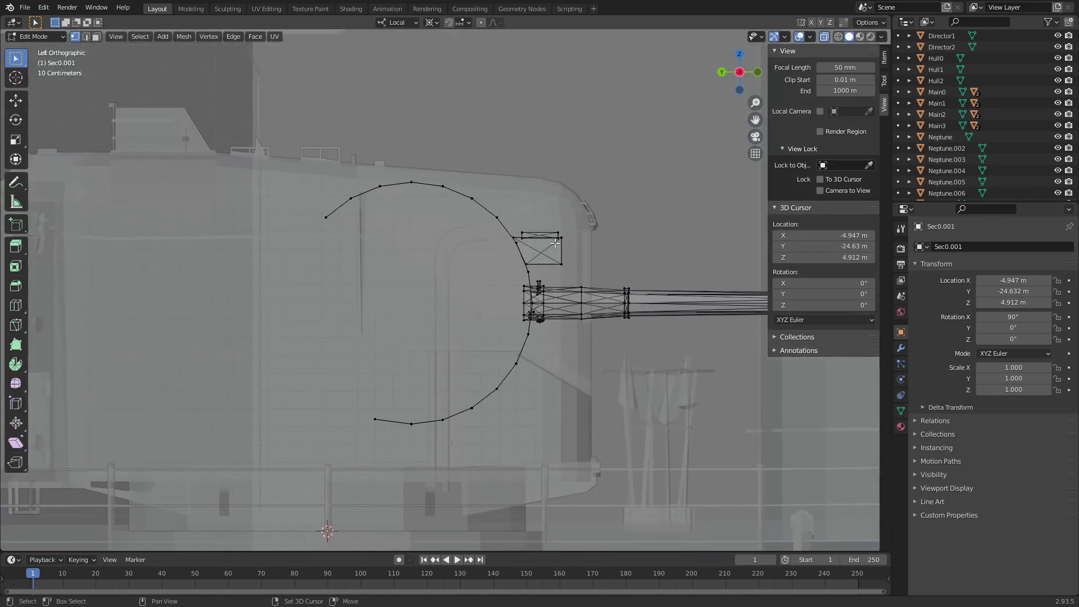
pyautogui.moveTo(407, 167); pyautogui.dragTo(420, 392)
pyautogui.moveTo(421, 446); pyautogui.dragTo(421, 446)
pyautogui.hotkey('shift', 's')
pyautogui.click(509, 229)
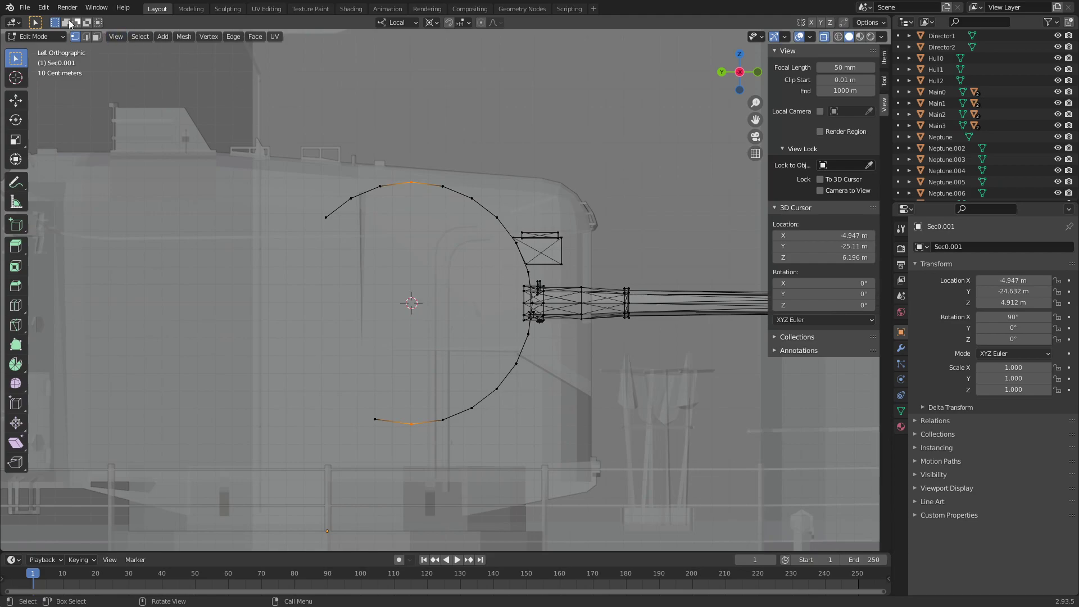
# Set the barrel's origin to the 3D cursor and rename it SBar0
pyautogui.click(26, 35)
pyautogui.scroll(-5, 240, 152)
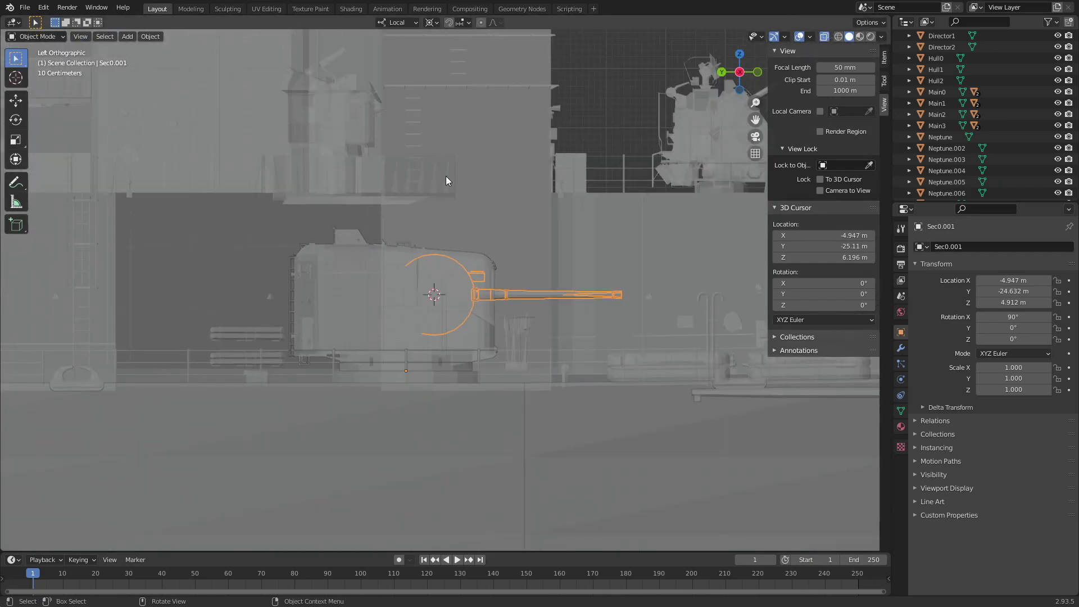
pyautogui.rightClick(490, 159)
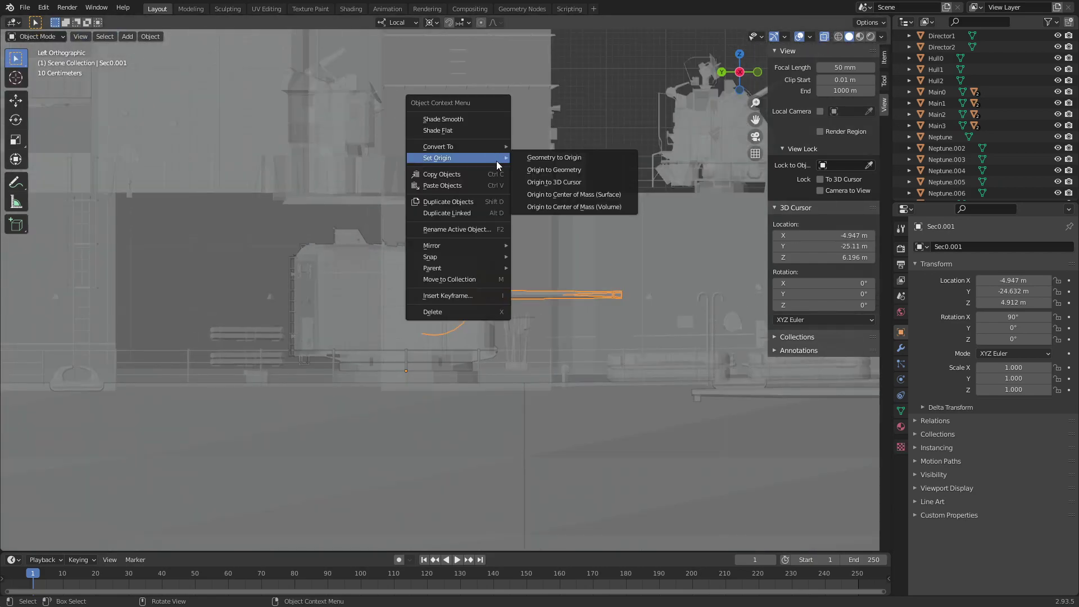
pyautogui.click(562, 182)
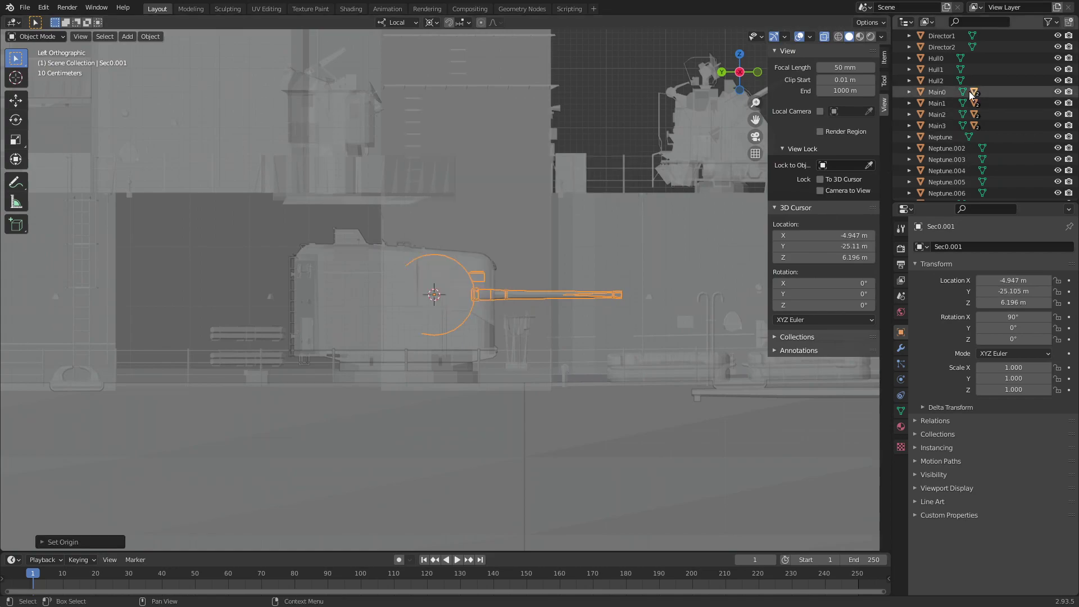
pyautogui.scroll(-5, 970, 147)
pyautogui.doubleClick(961, 247)
pyautogui.write('S')
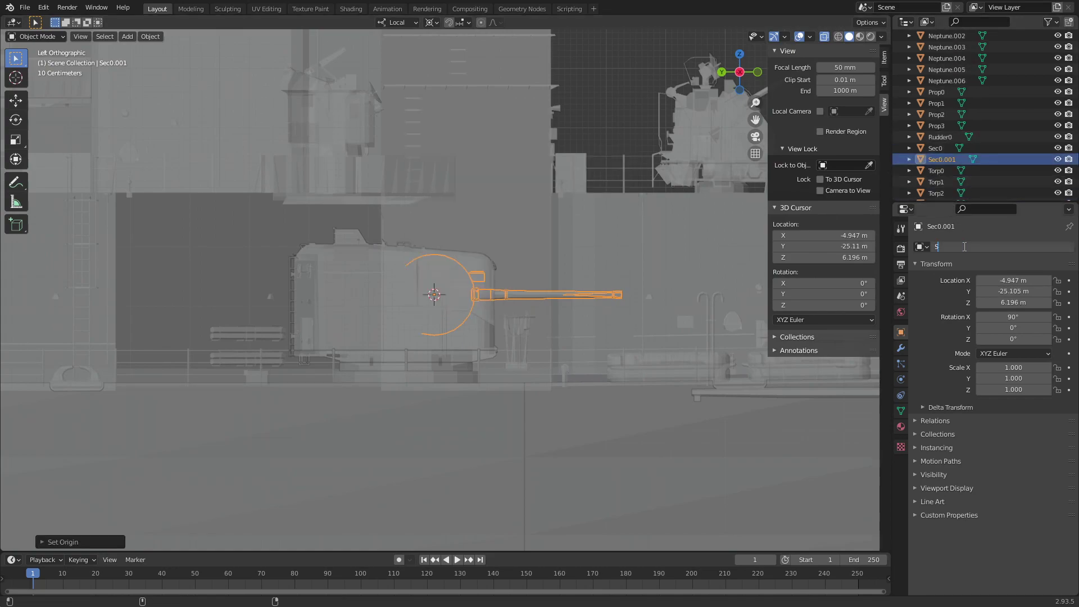
pyautogui.write('Bar')
pyautogui.write('0')
pyautogui.press('Return')
# Parent the barrel SBar0 to the turret Sec0 using Object parenting
pyautogui.click(935, 160)
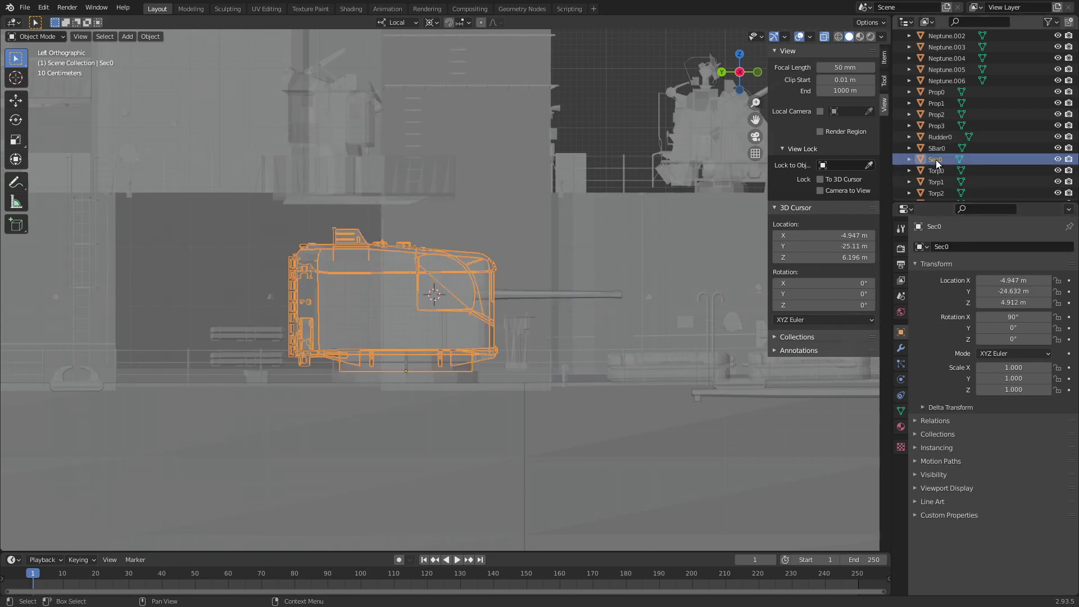
pyautogui.click(940, 149)
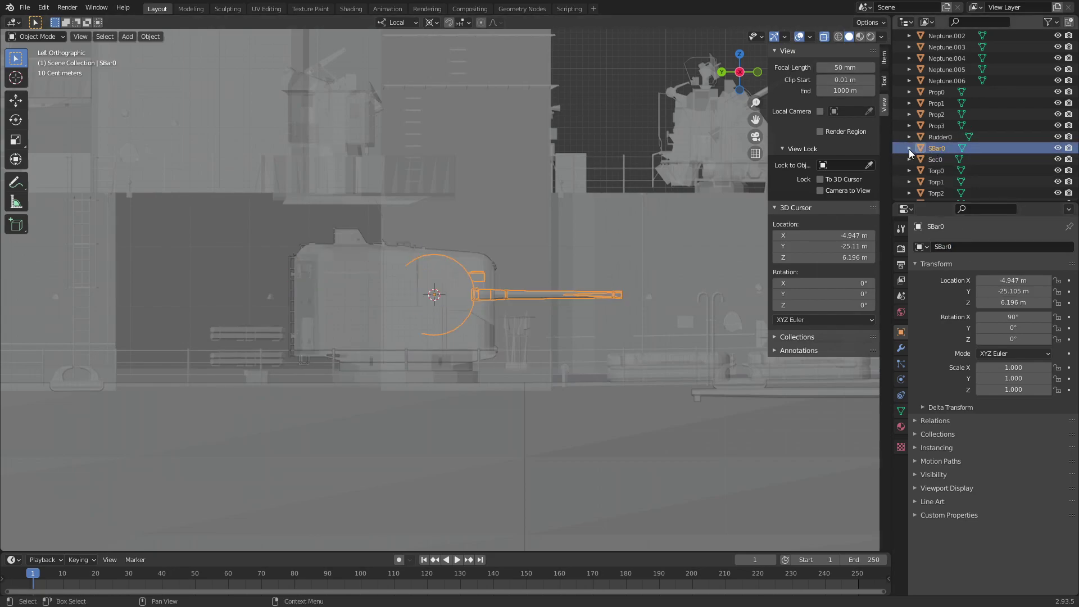
pyautogui.keyDown('ctrl'); pyautogui.click(934, 159); pyautogui.keyUp('ctrl')
pyautogui.hotkey('ctrl', 'p')
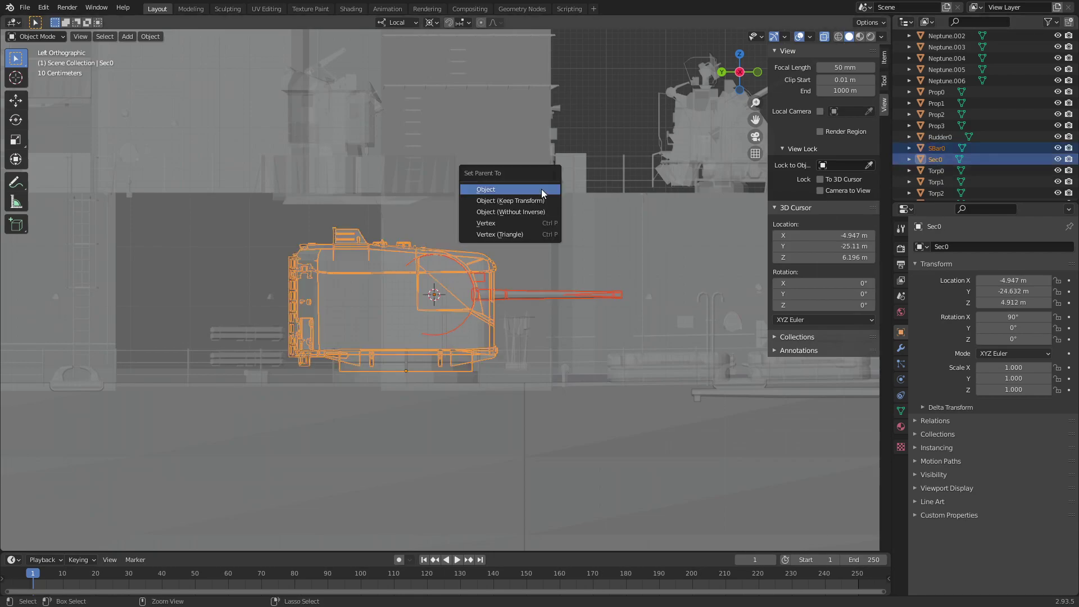
pyautogui.click(541, 188)
pyautogui.scroll(-3, 540, 175)
pyautogui.scroll(-3, 542, 160)
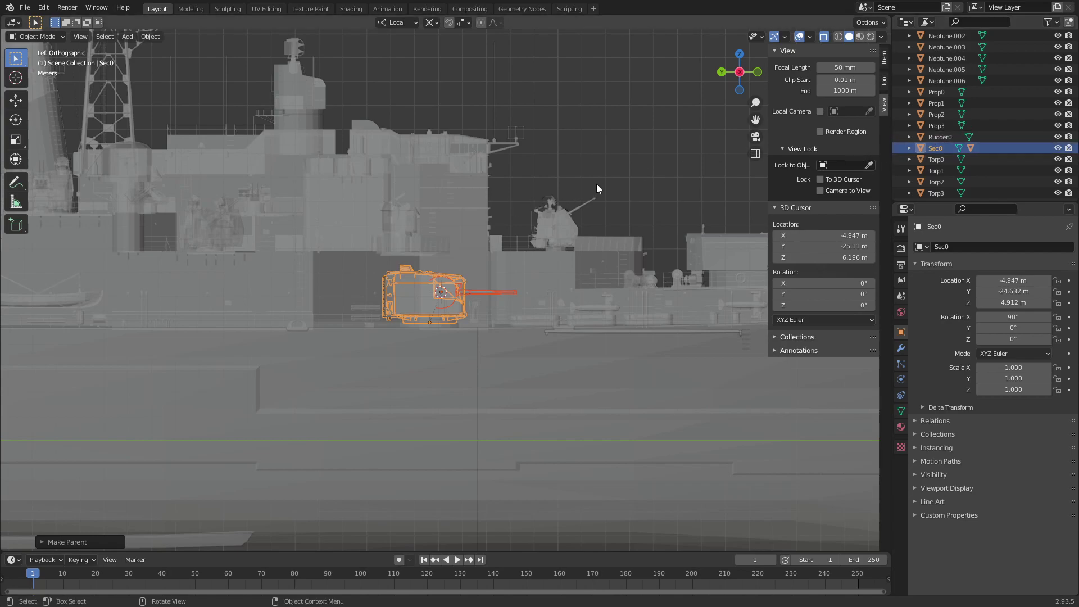
# Select the next turret, Neptune.005, and view it side-on
pyautogui.scroll(2, 942, 98)
pyautogui.scroll(2, 942, 97)
pyautogui.click(952, 83)
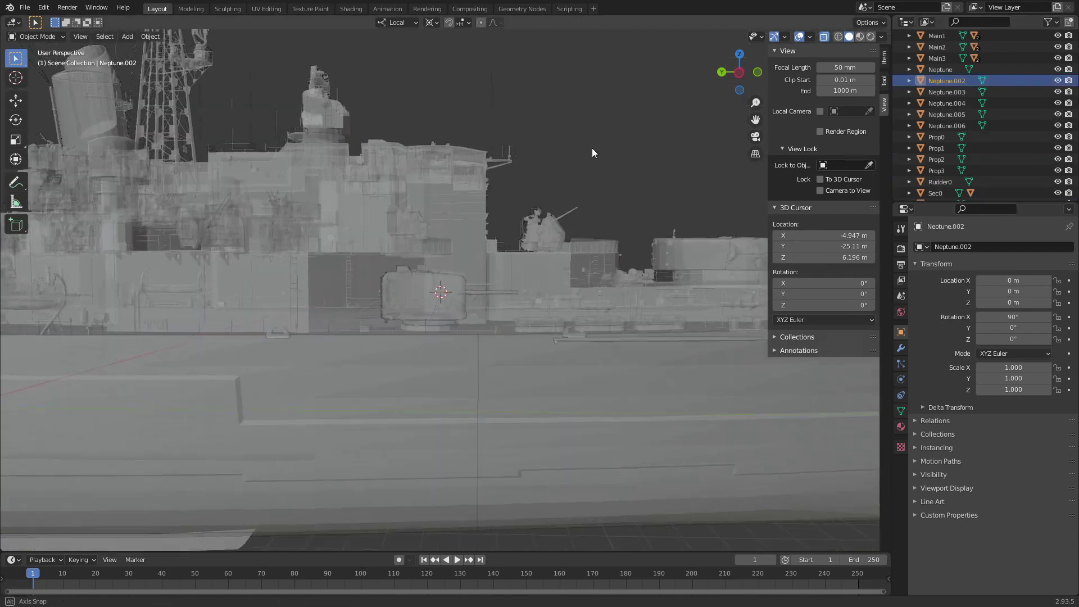
pyautogui.moveTo(592, 147); pyautogui.dragTo(608, 171, button='middle')
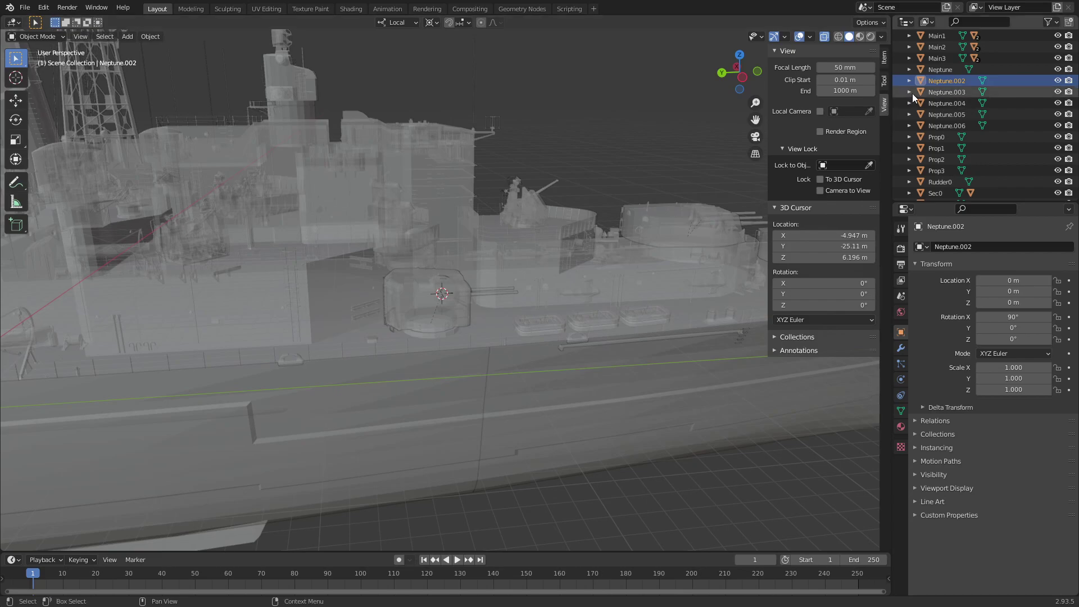
pyautogui.click(953, 114)
pyautogui.click(742, 77)
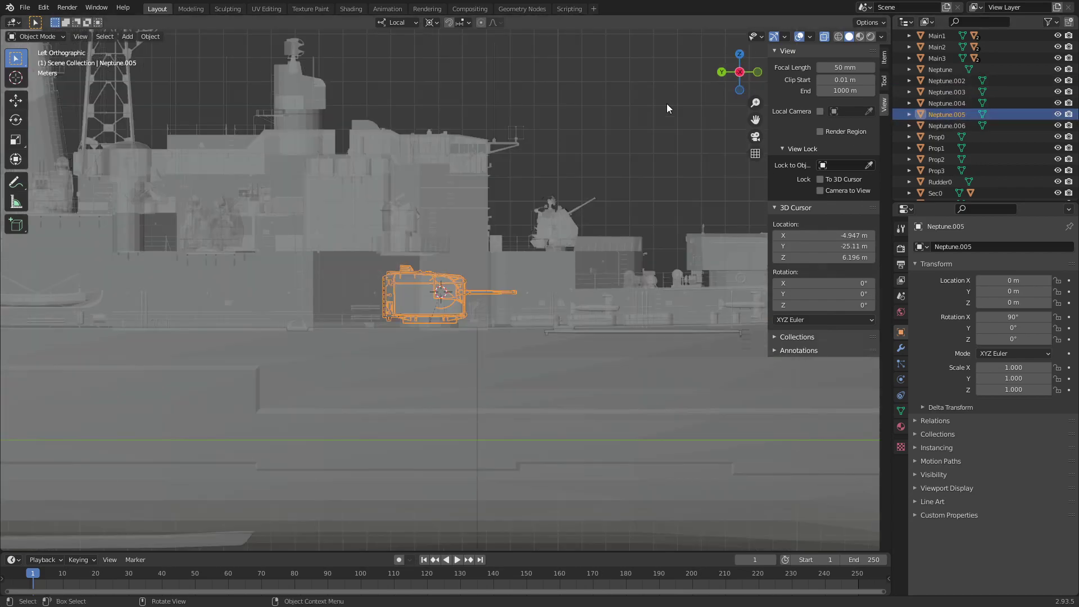
pyautogui.scroll(1, 358, 150)
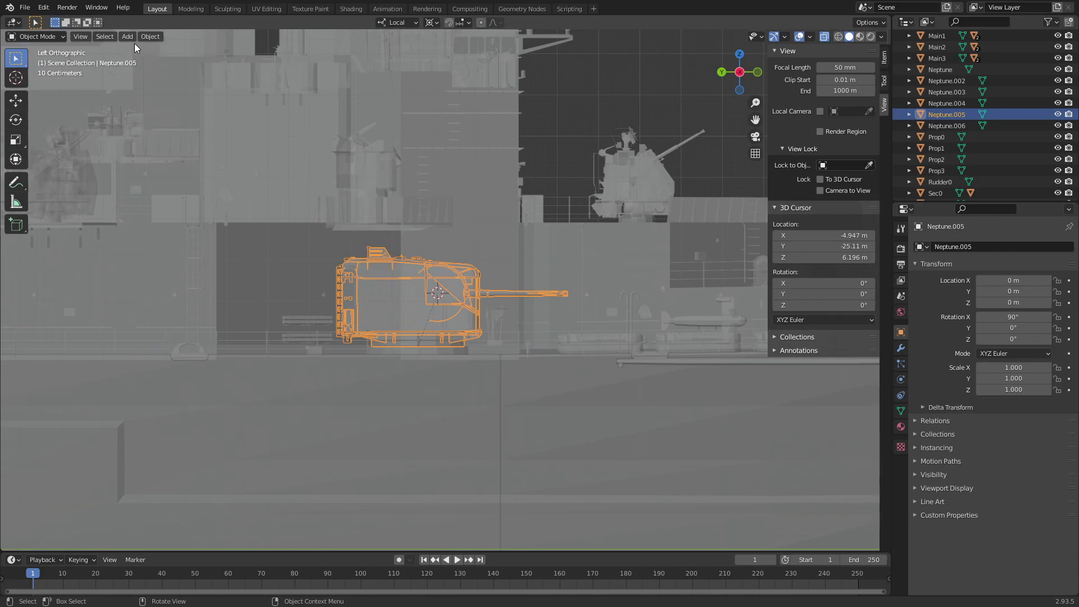
# Snap the 3D cursor to a vertex at the turret's base, then return to Object Mode
pyautogui.click(45, 38)
pyautogui.moveTo(288, 155)
pyautogui.mouseDown(button='middle')
pyautogui.moveTo(554, 196)
pyautogui.moveTo(513, 222)
pyautogui.moveTo(552, 221)
pyautogui.mouseUp(button='middle')
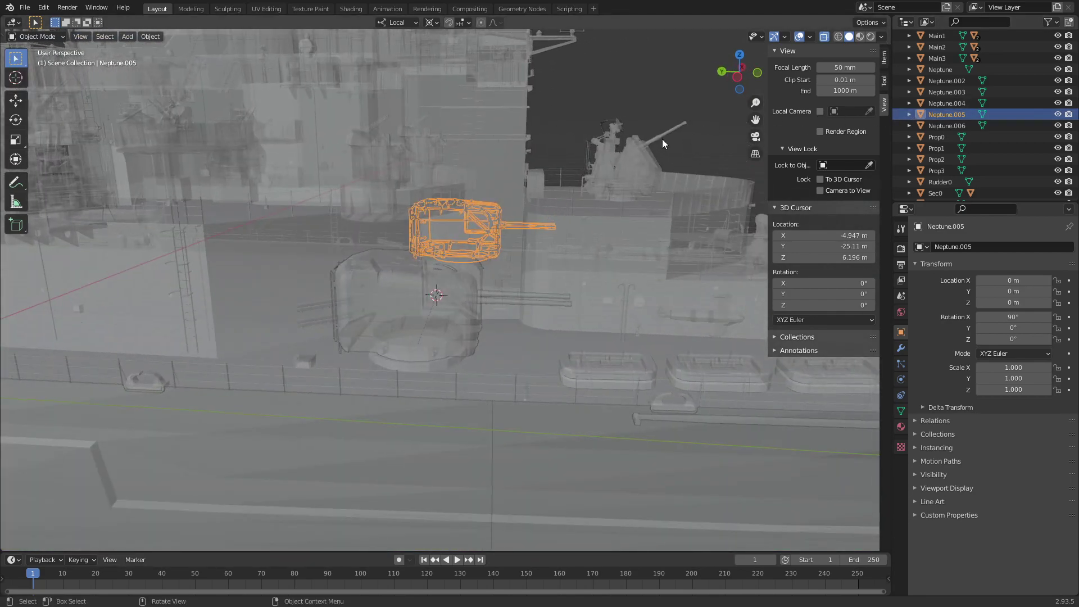
pyautogui.click(29, 36)
pyautogui.click(41, 62)
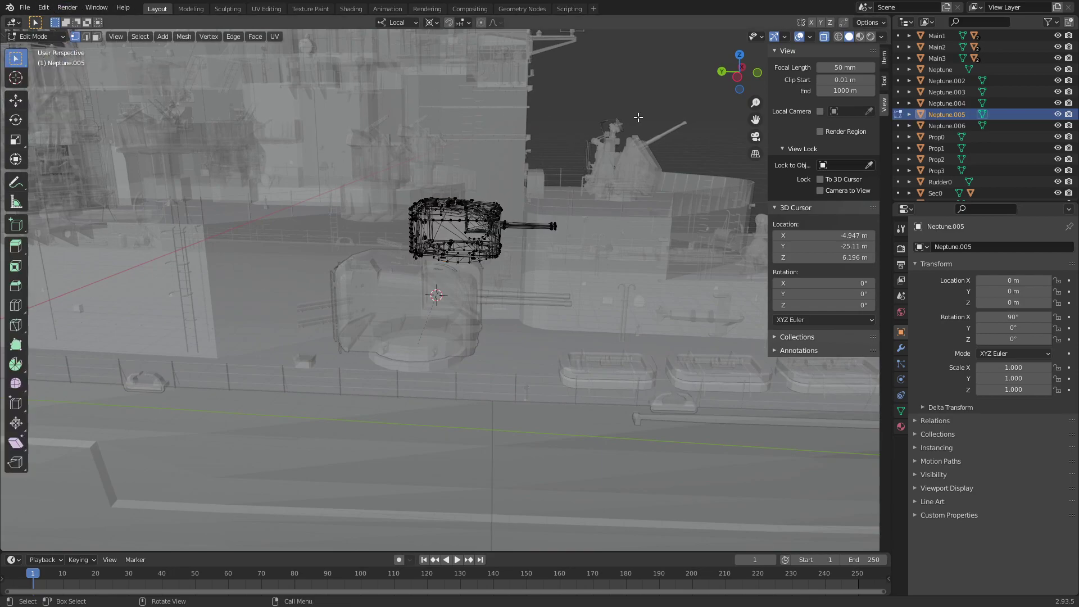
pyautogui.click(736, 78)
pyautogui.scroll(5, 382, 315)
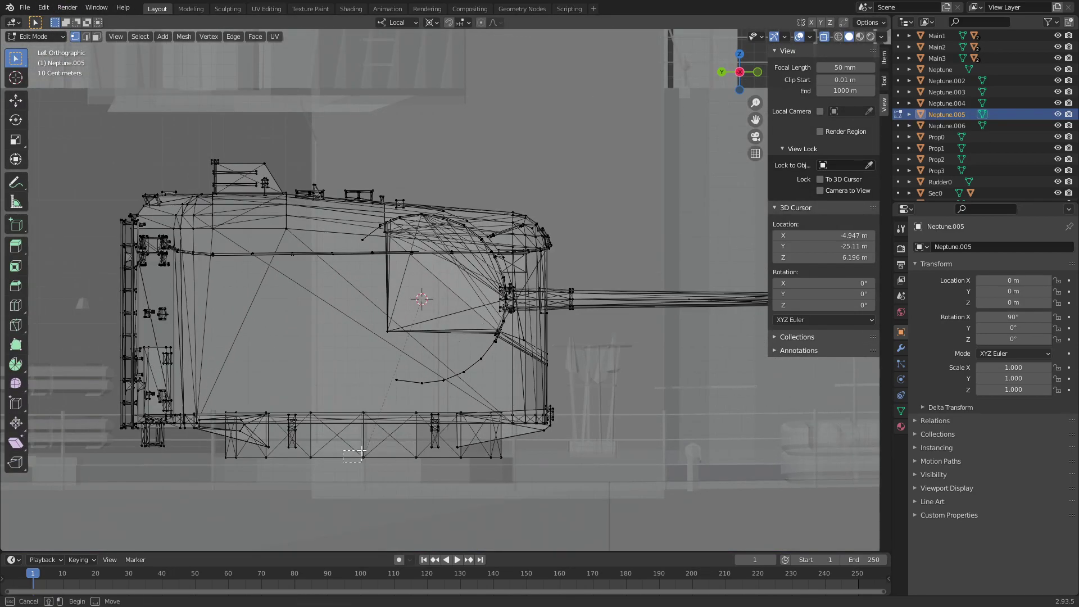
pyautogui.click(380, 445)
pyautogui.hotkey('shift', 's')
pyautogui.click(628, 204)
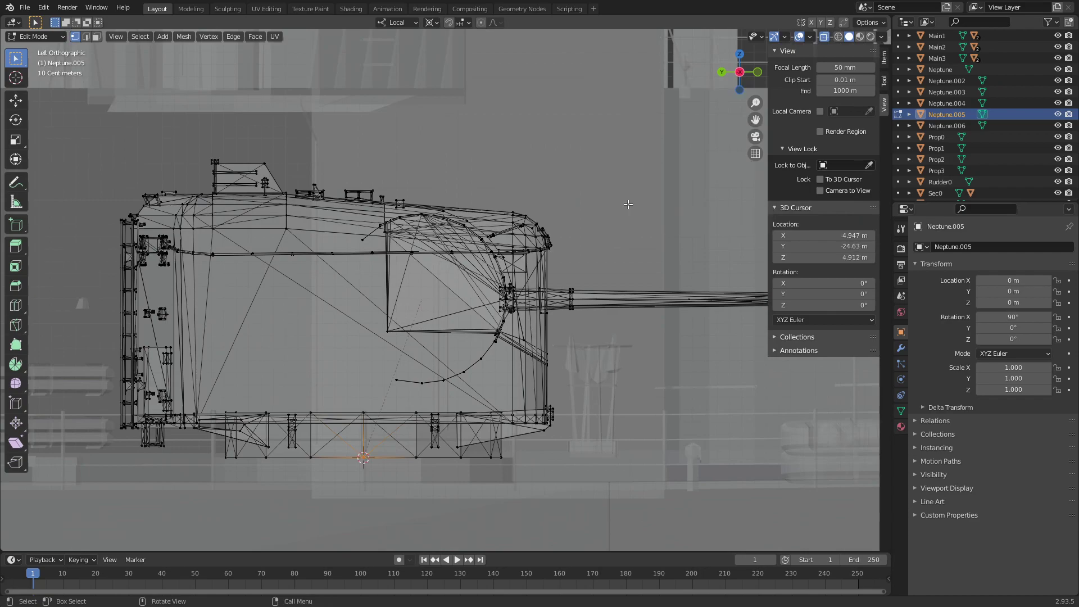
pyautogui.click(63, 37)
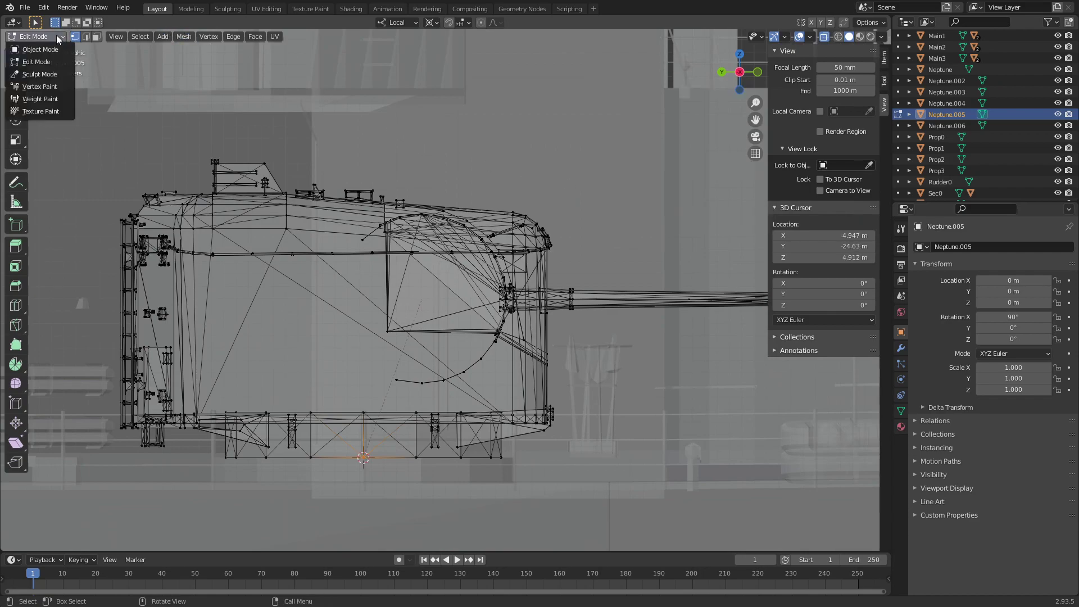
pyautogui.click(45, 49)
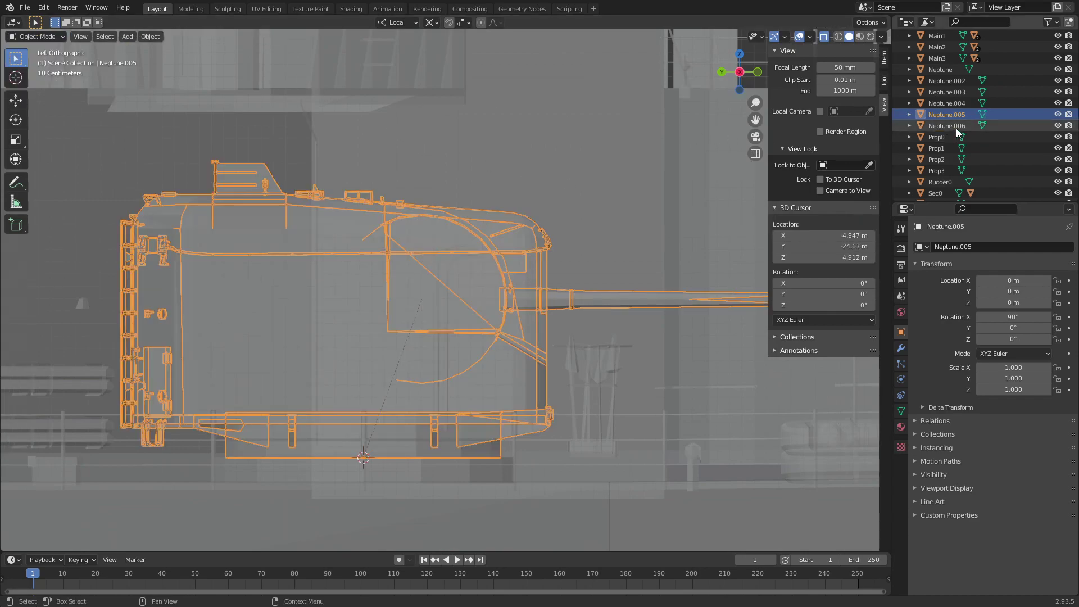
pyautogui.scroll(-2, 952, 132)
# Delete the old turret Neptune.005
pyautogui.click(943, 146)
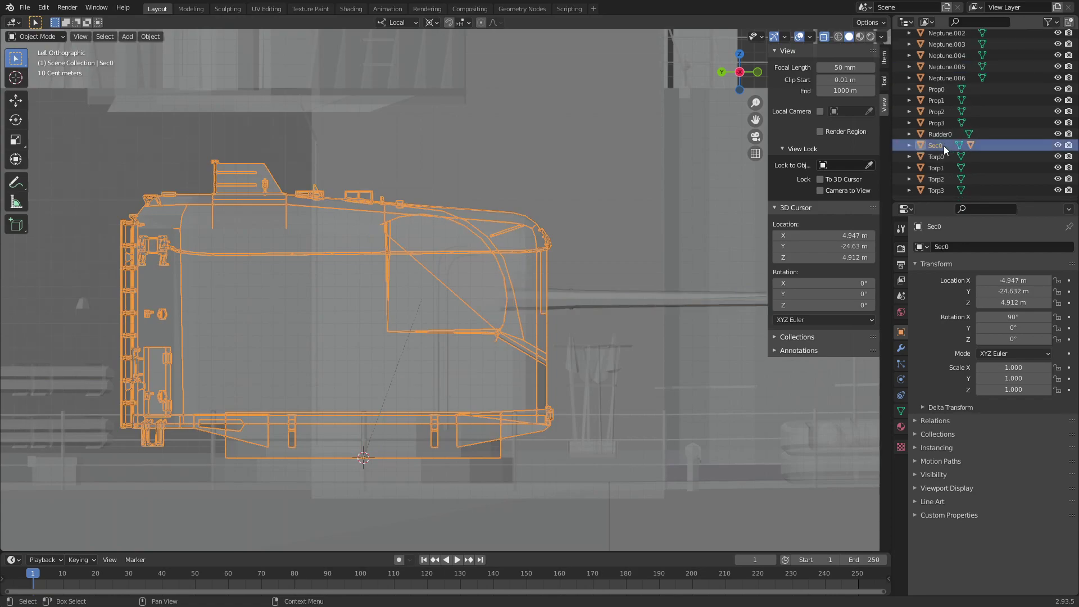
pyautogui.scroll(1, 952, 73)
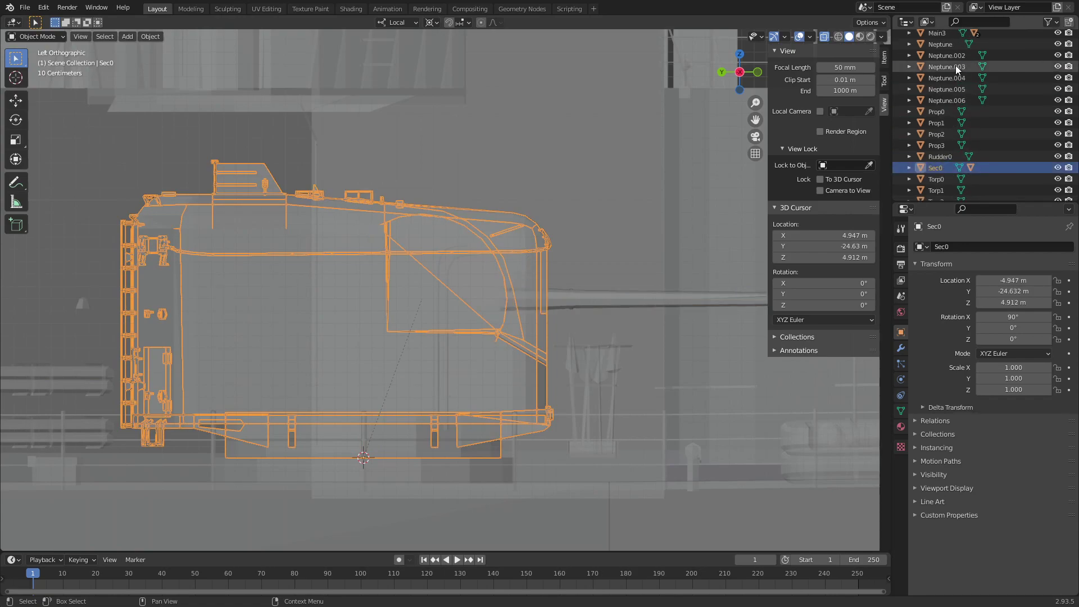
pyautogui.click(956, 89)
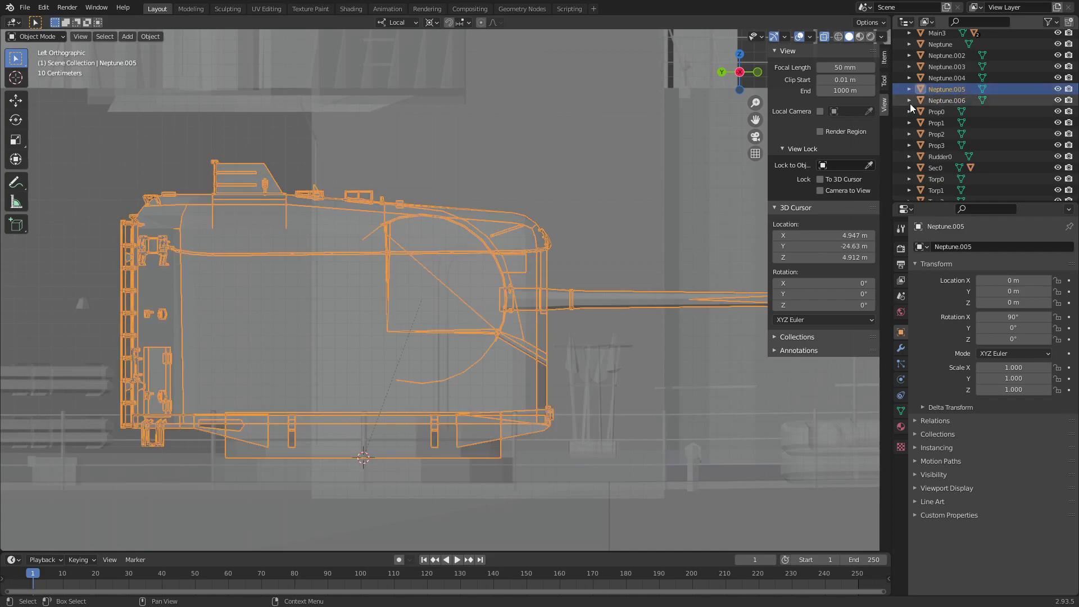
pyautogui.press('KP_Decimal')
pyautogui.scroll(-1, 583, 218)
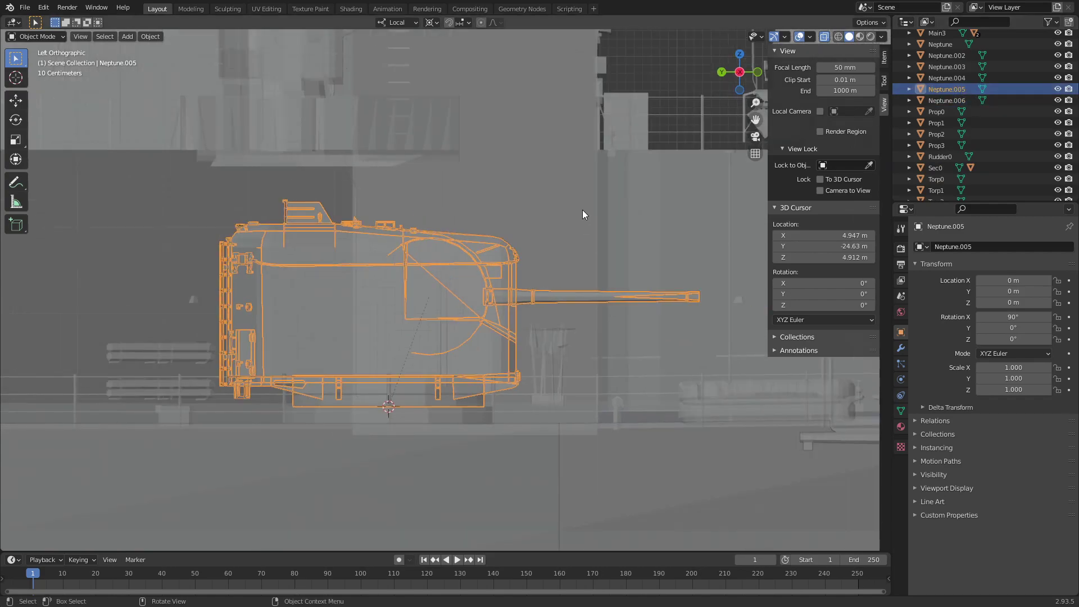
pyautogui.press('Delete')
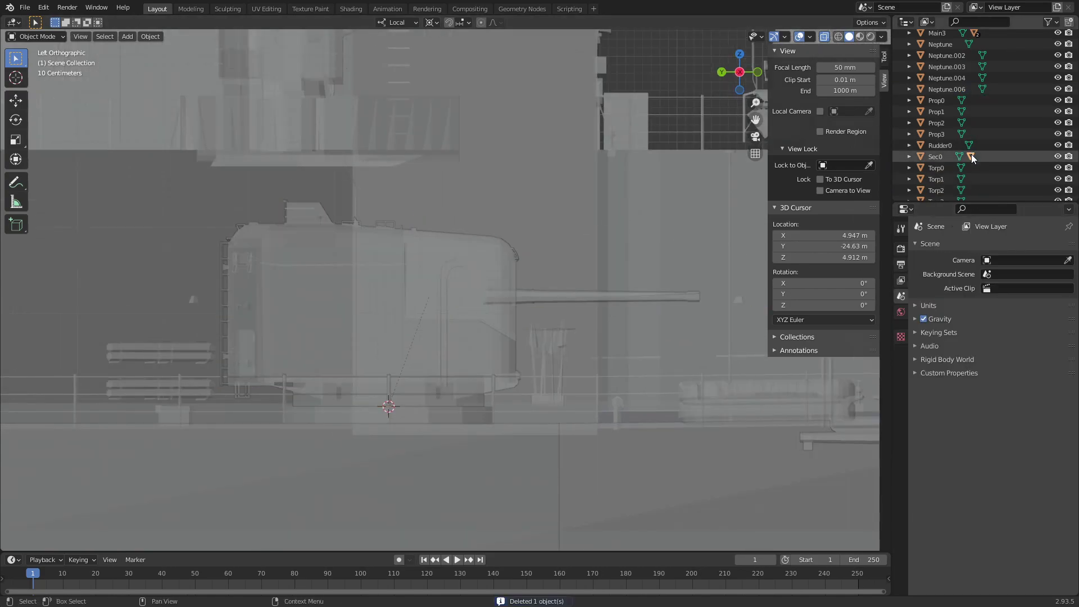
# Paste a copy of Sec0 with its barrel, rename it Sec1, and mirror its X location
pyautogui.click(971, 157)
pyautogui.hotkey('ctrl', 'c')
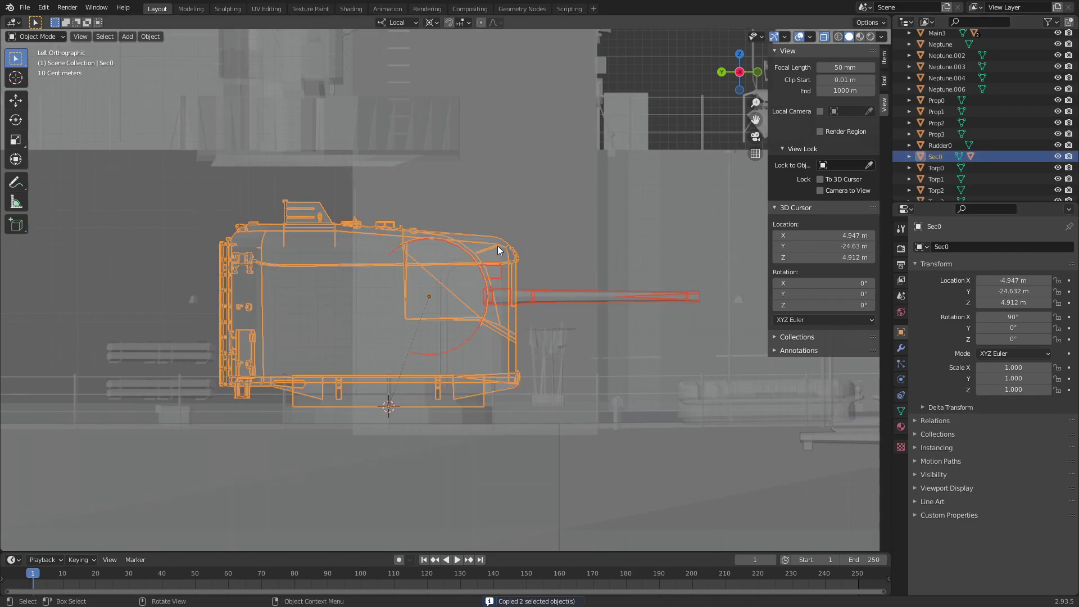
pyautogui.scroll(-8, 498, 245)
pyautogui.hotkey('ctrl', 'v')
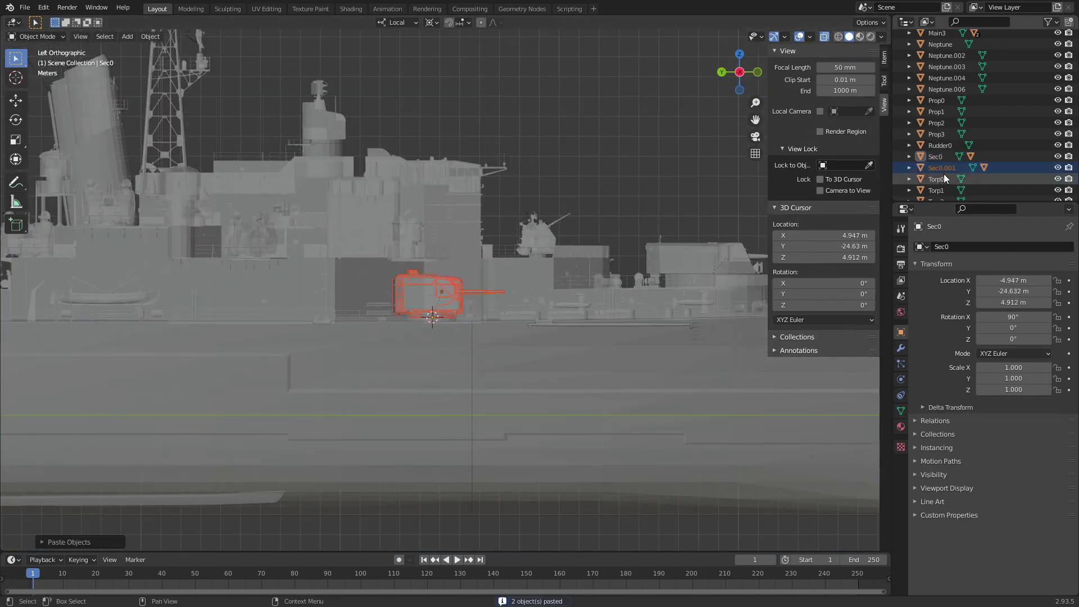
pyautogui.click(943, 169)
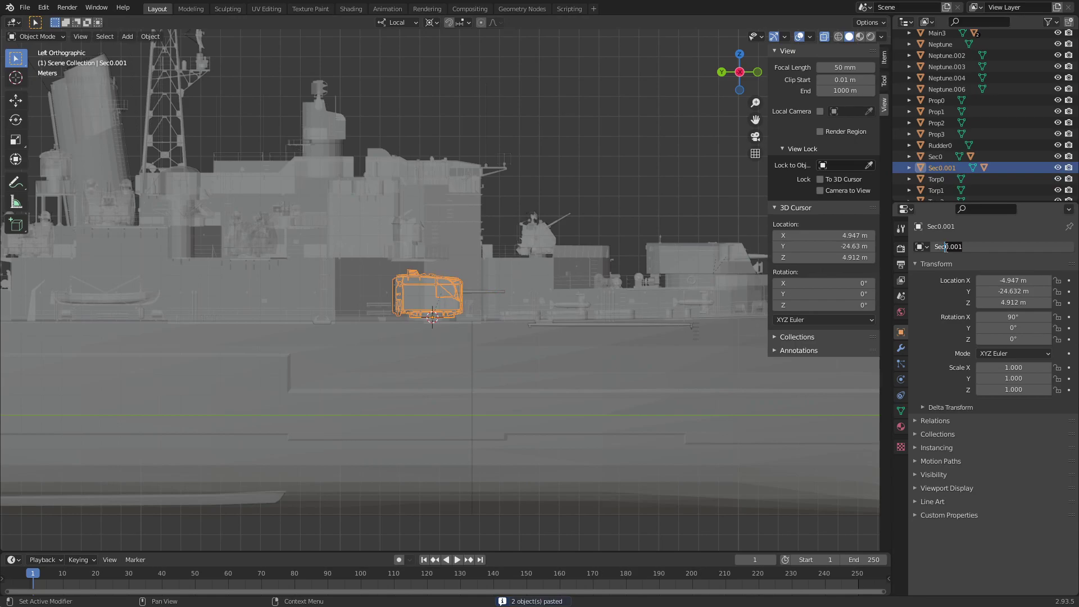
pyautogui.write('1')
pyautogui.press('Return')
pyautogui.doubleClick(994, 280)
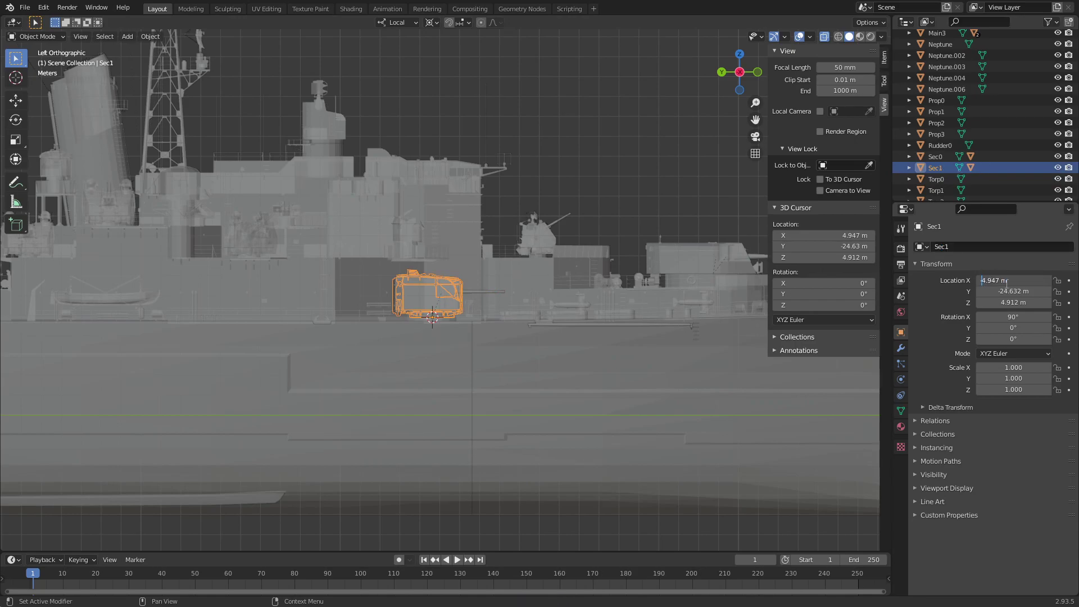
pyautogui.write('-')
pyautogui.press('Return')
# Rename the copied barrel to SBar1 and set its X location to 4.947 m
pyautogui.click(971, 167)
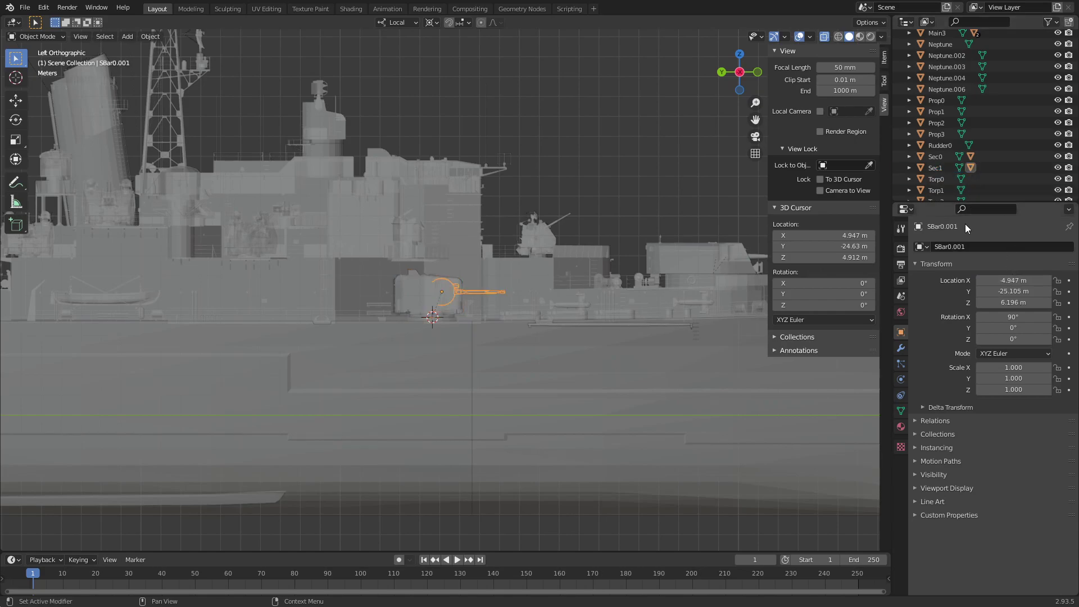
pyautogui.click(980, 246)
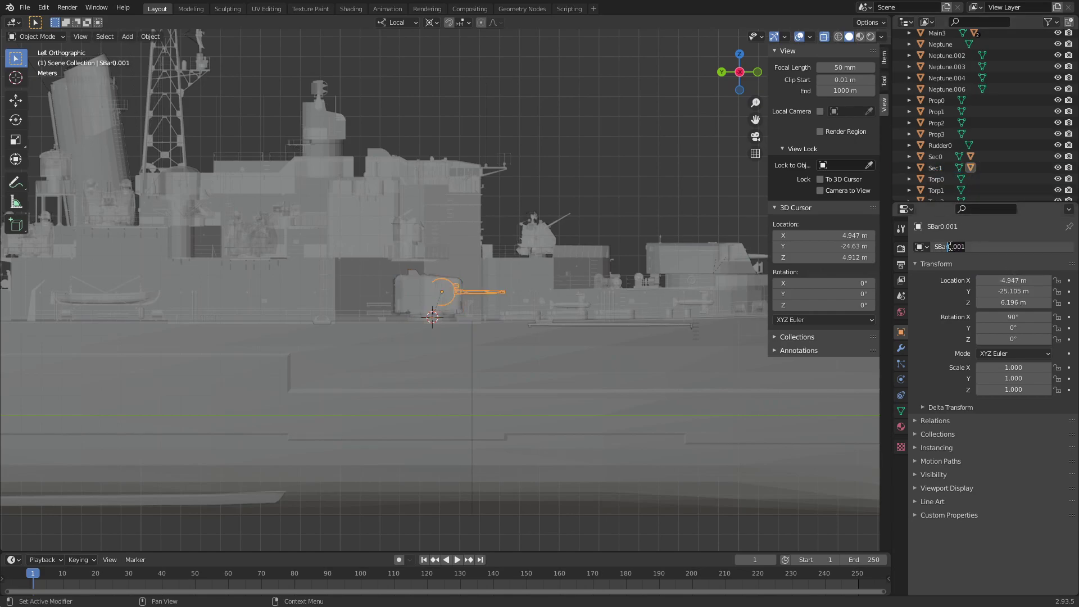
pyautogui.press('Return')
pyautogui.doubleClick(1002, 280)
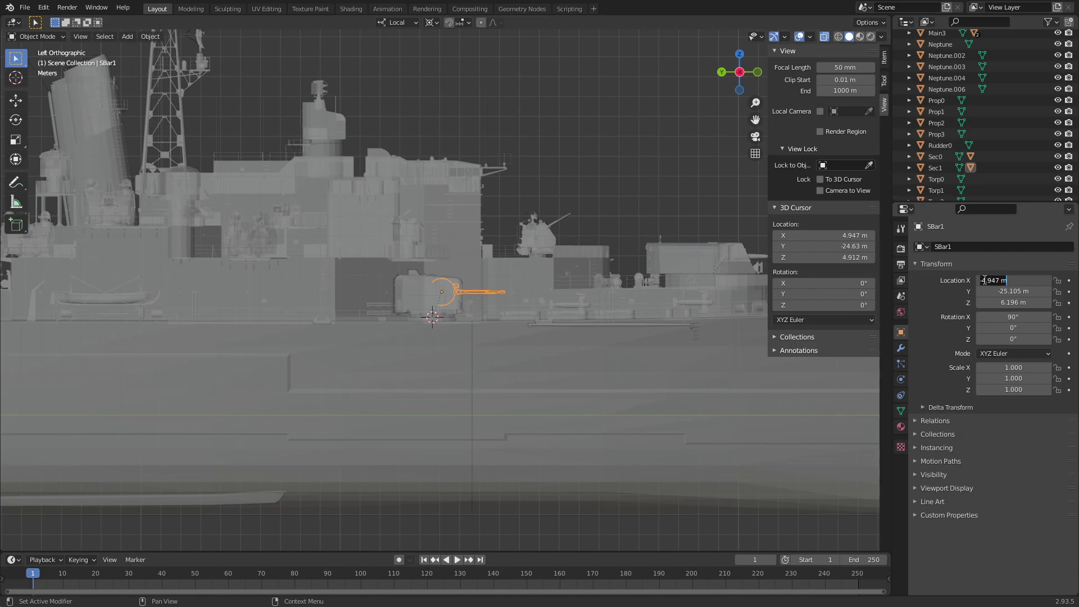
pyautogui.press('Return')
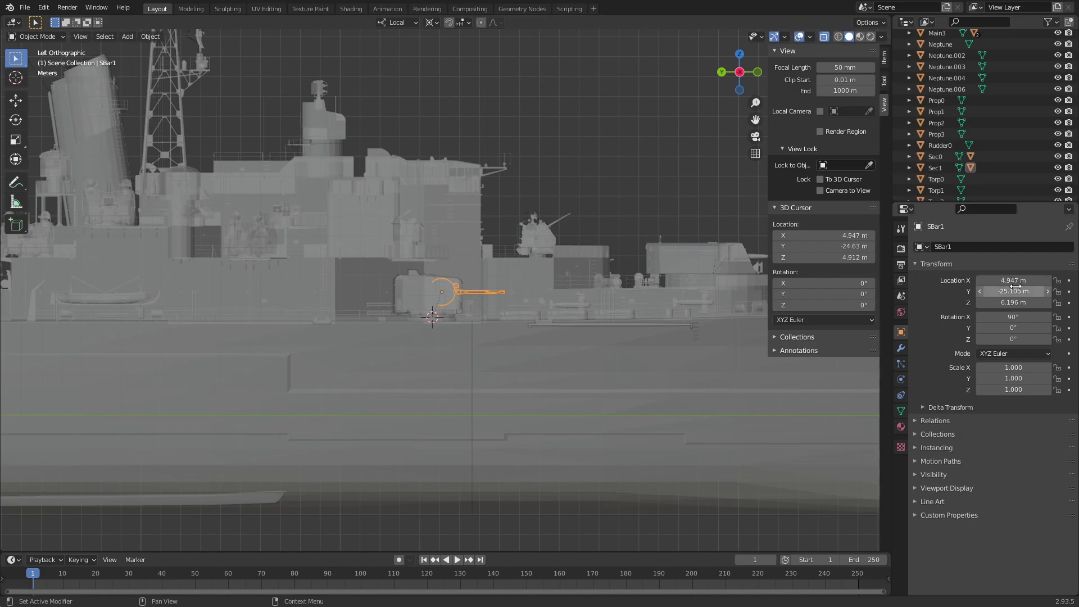
# Parent SBar1 to Sec1 as Object and orbit around the ship
pyautogui.click(944, 167)
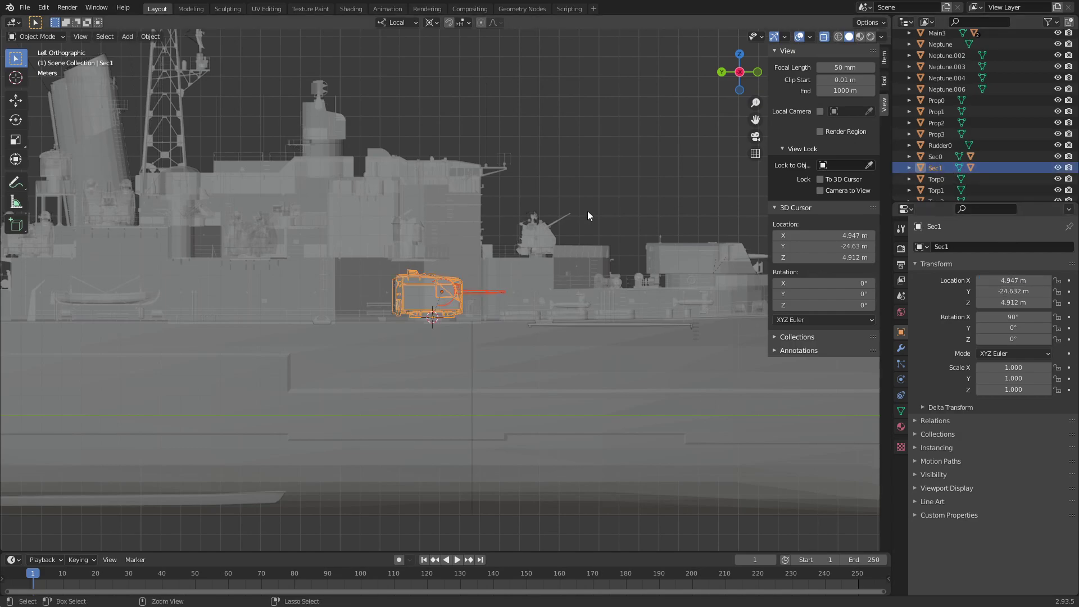
pyautogui.hotkey('ctrl', 'p')
pyautogui.click(588, 211)
pyautogui.moveTo(588, 211)
pyautogui.mouseDown(button='middle')
pyautogui.moveTo(546, 237)
pyautogui.moveTo(443, 255)
pyautogui.mouseUp(button='middle')
pyautogui.click(339, 233)
pyautogui.moveTo(340, 233)
pyautogui.mouseDown(button='middle')
pyautogui.moveTo(382, 230)
pyautogui.moveTo(420, 200)
pyautogui.moveTo(621, 264)
pyautogui.moveTo(345, 202)
pyautogui.moveTo(625, 261)
pyautogui.mouseUp(button='middle')
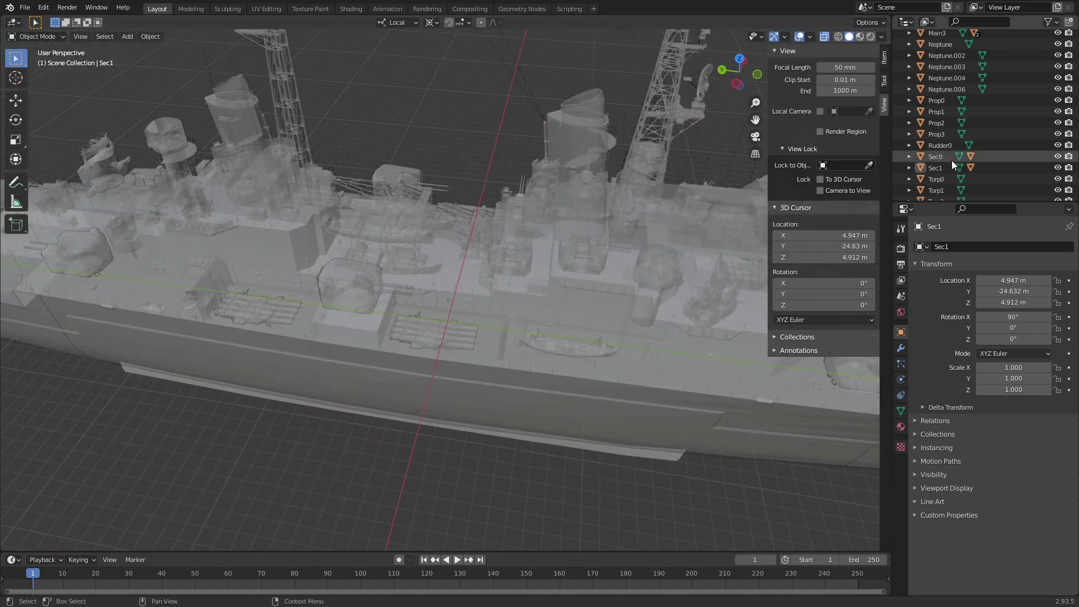
# Snap the 3D cursor to the base vertex of the Neptune.002 turret
pyautogui.click(495, 181)
pyautogui.click(347, 291)
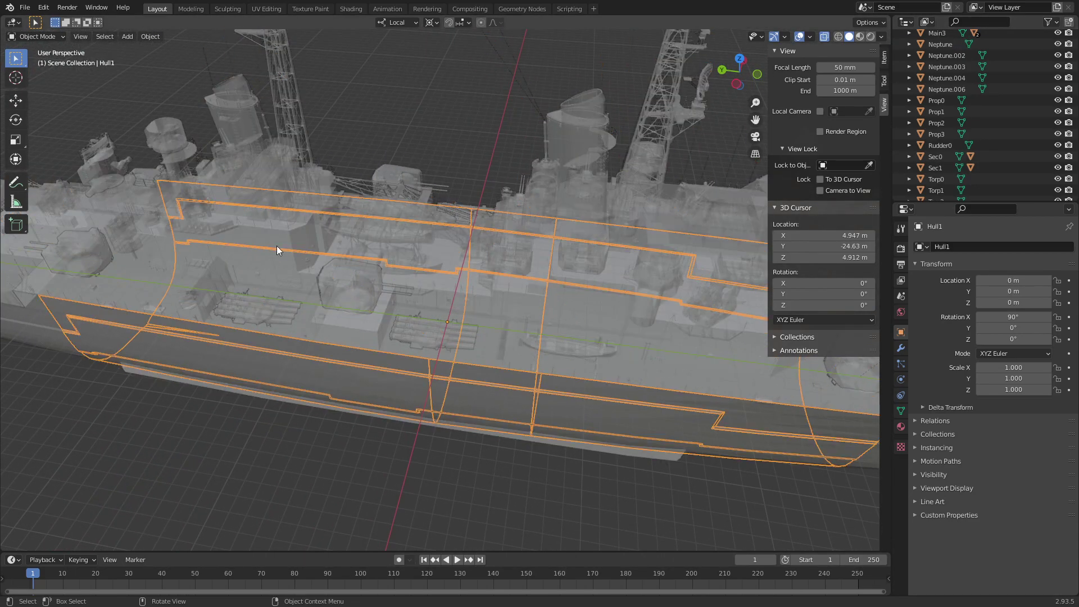
pyautogui.click(37, 37)
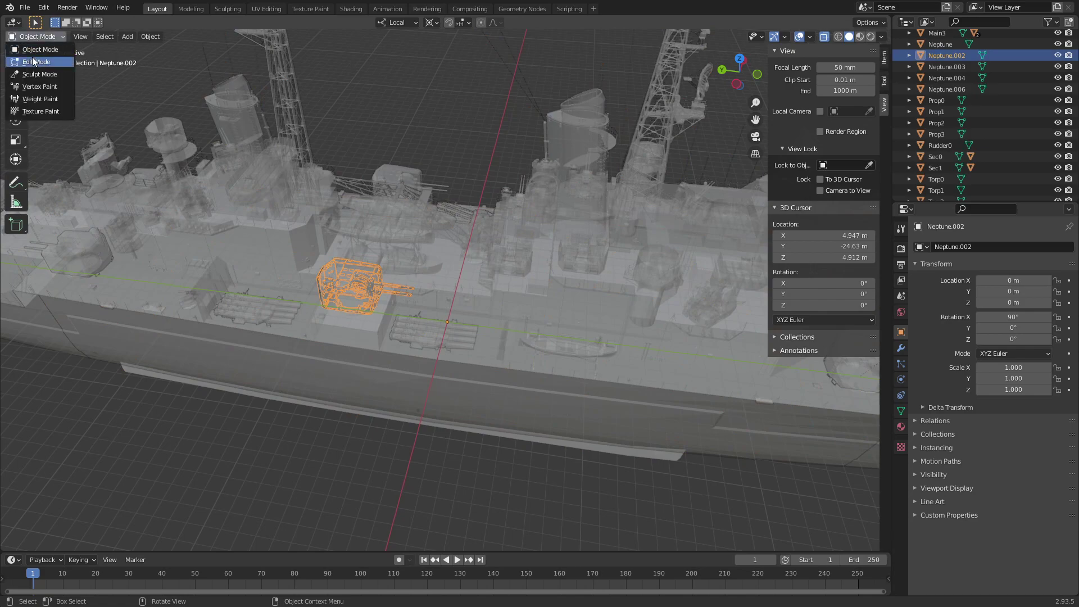
pyautogui.click(740, 66)
pyautogui.scroll(4, 495, 298)
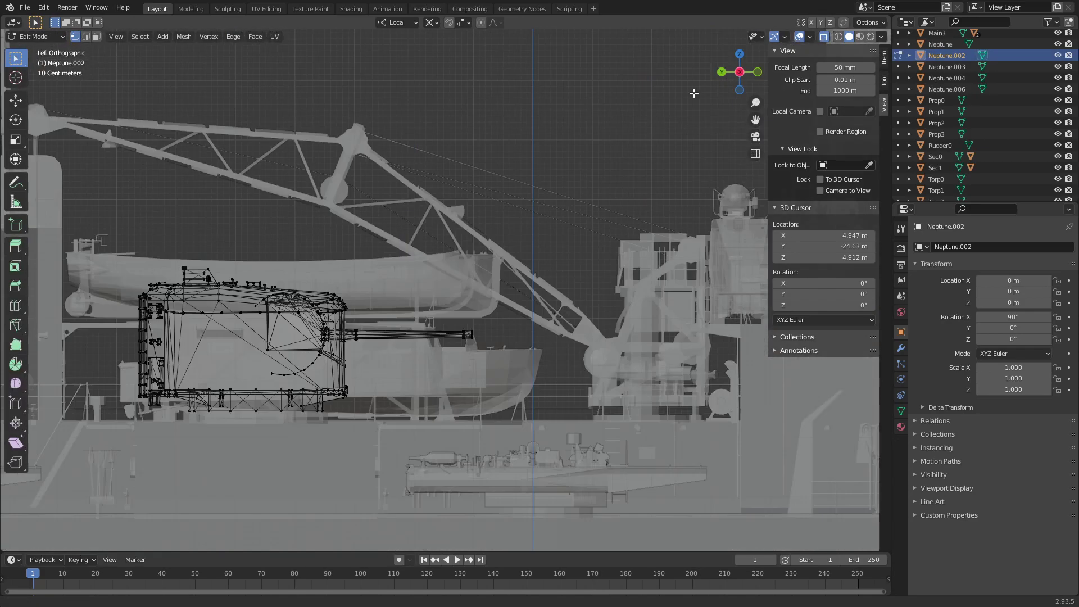
pyautogui.scroll(5, 381, 323)
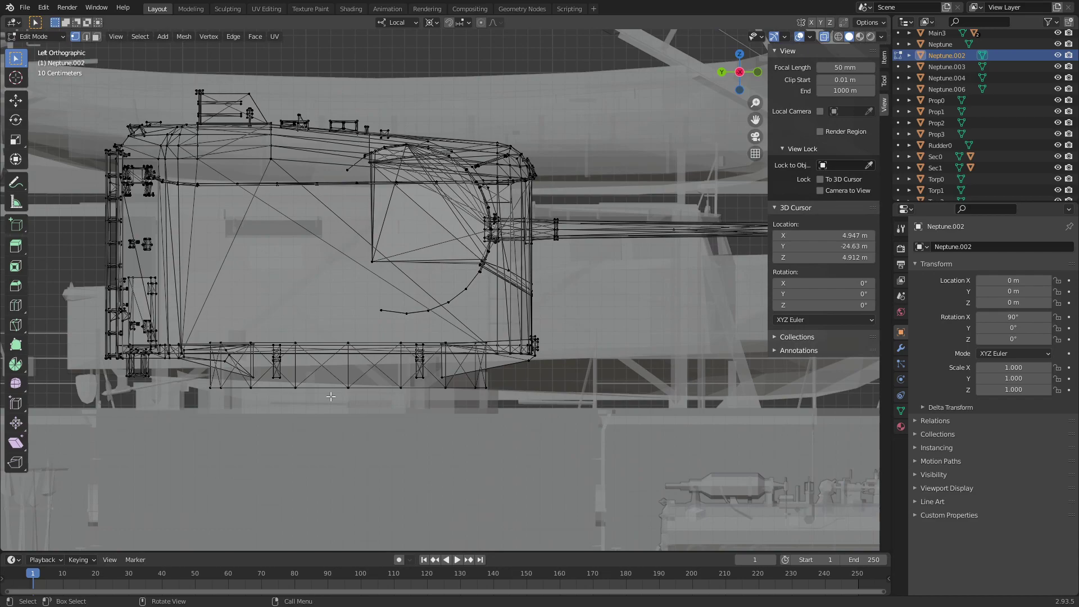
pyautogui.click(348, 387)
pyautogui.hotkey('shift', 's')
pyautogui.click(686, 289)
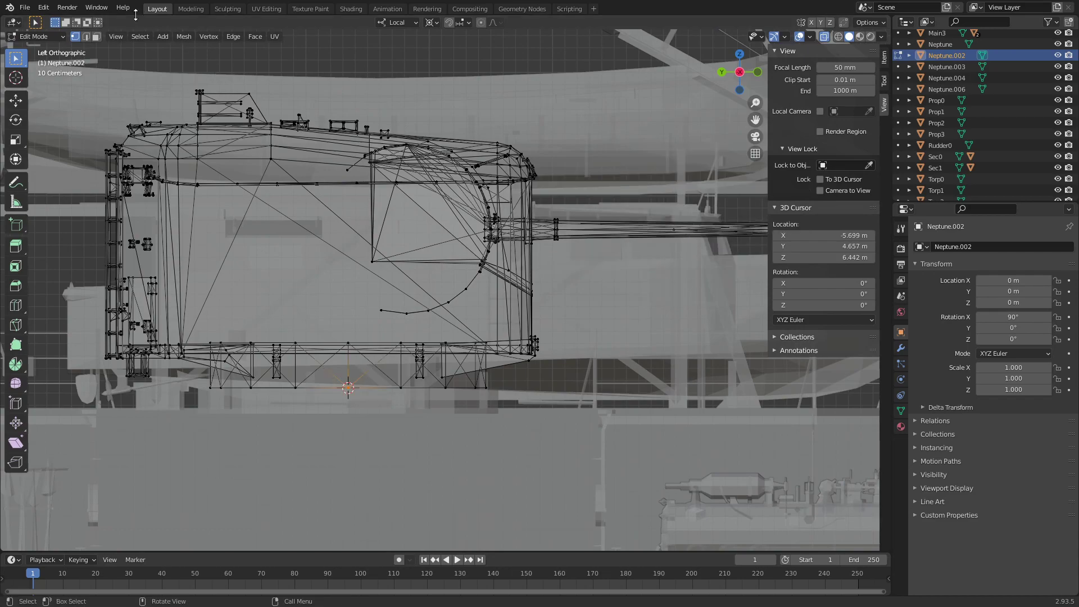
pyautogui.click(37, 37)
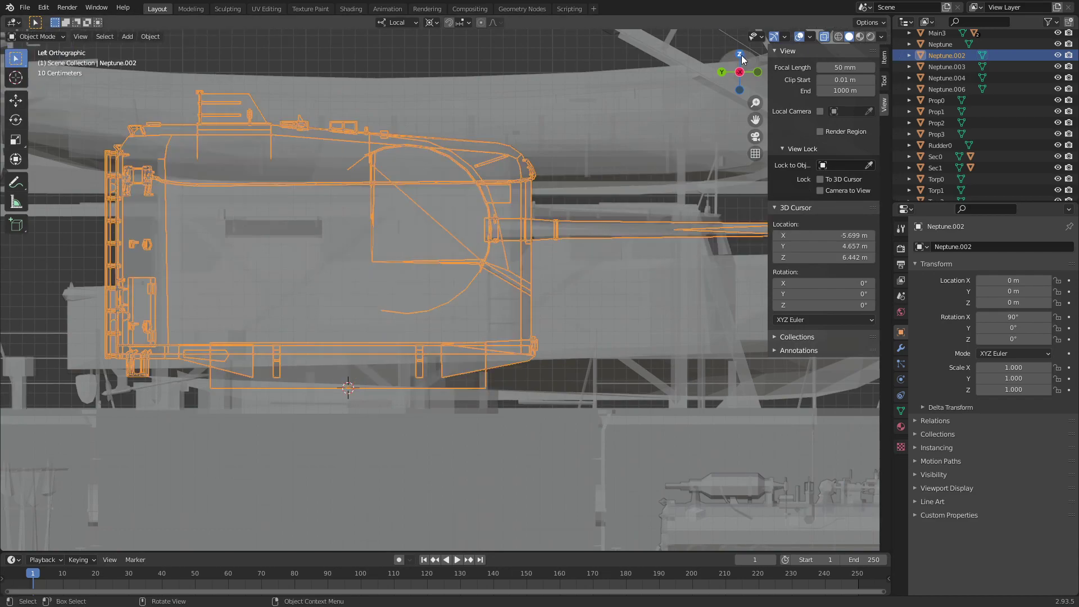
pyautogui.click(740, 56)
# Delete Neptune.002 and paste another copy of Sec0 with its barrel
pyautogui.rightClick(373, 170)
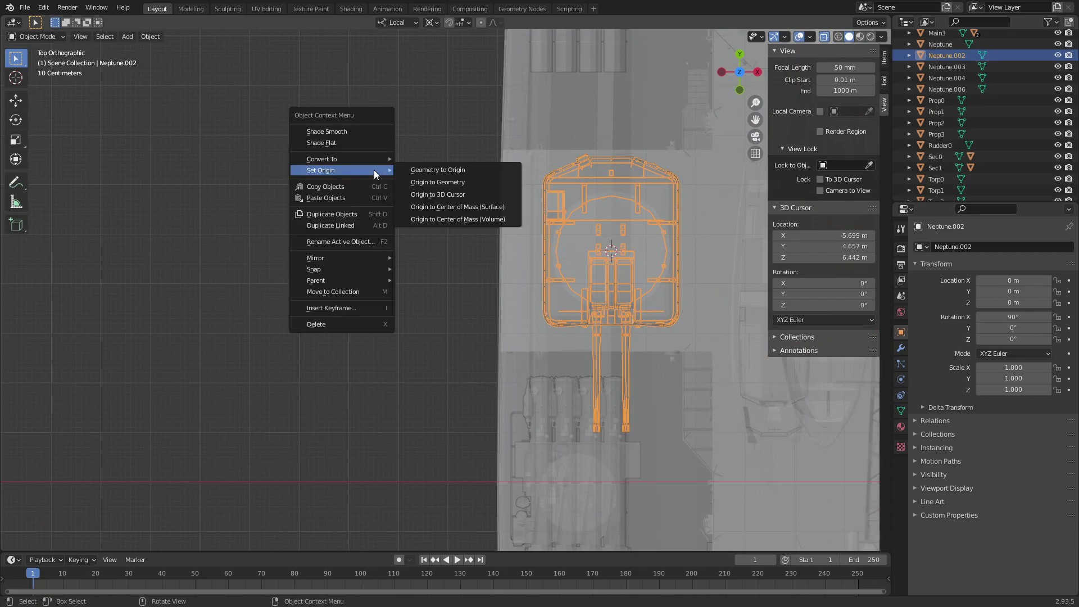
pyautogui.moveTo(565, 163)
pyautogui.mouseDown(button='middle')
pyautogui.moveTo(490, 180)
pyautogui.moveTo(591, 137)
pyautogui.mouseUp(button='middle')
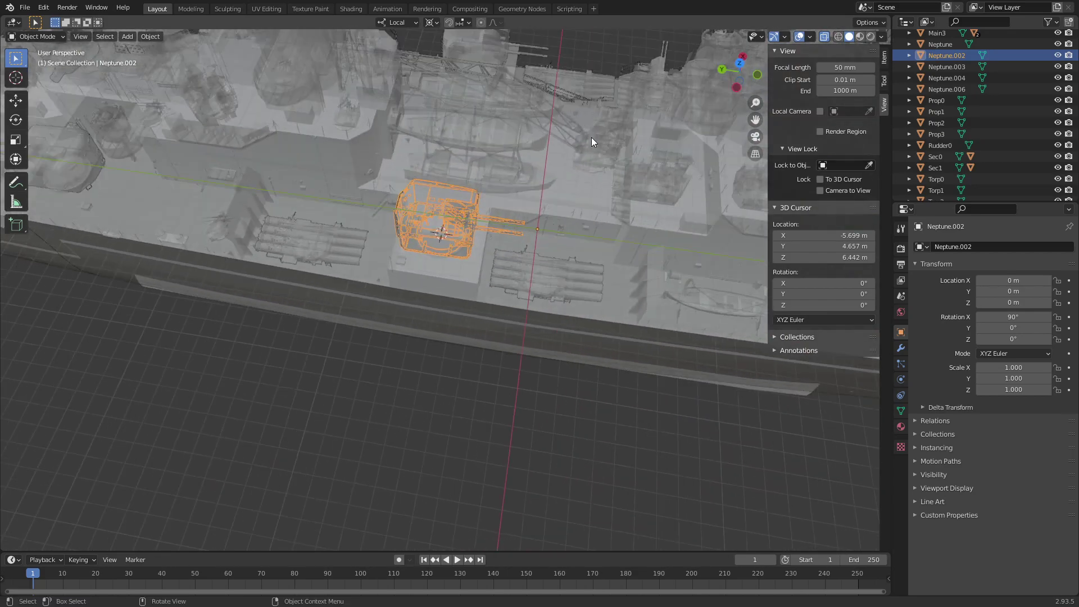
pyautogui.press('Delete')
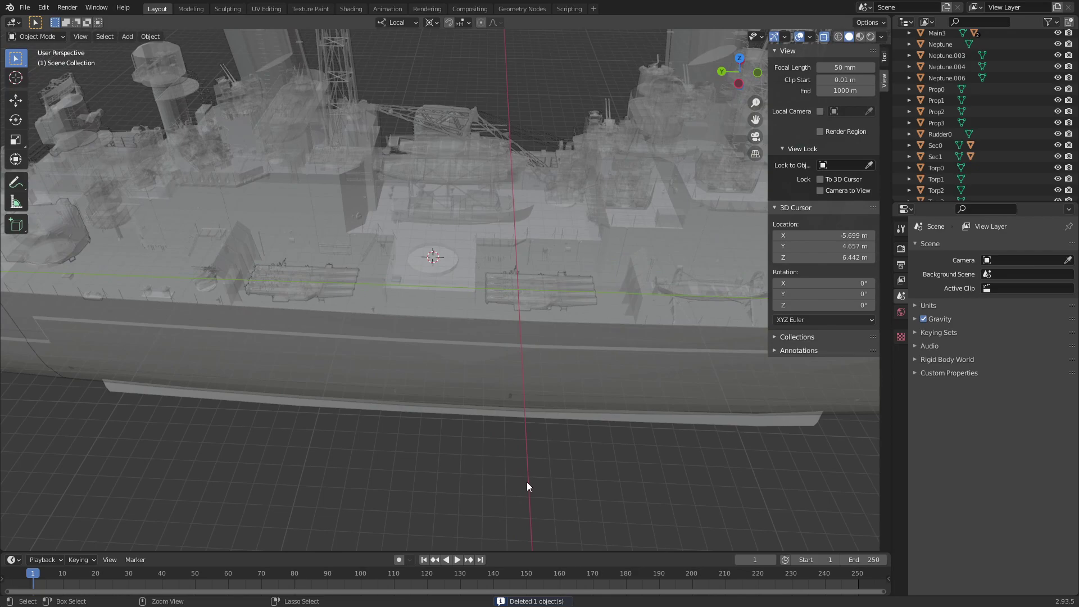
pyautogui.hotkey('ctrl', 'v')
pyautogui.click(942, 160)
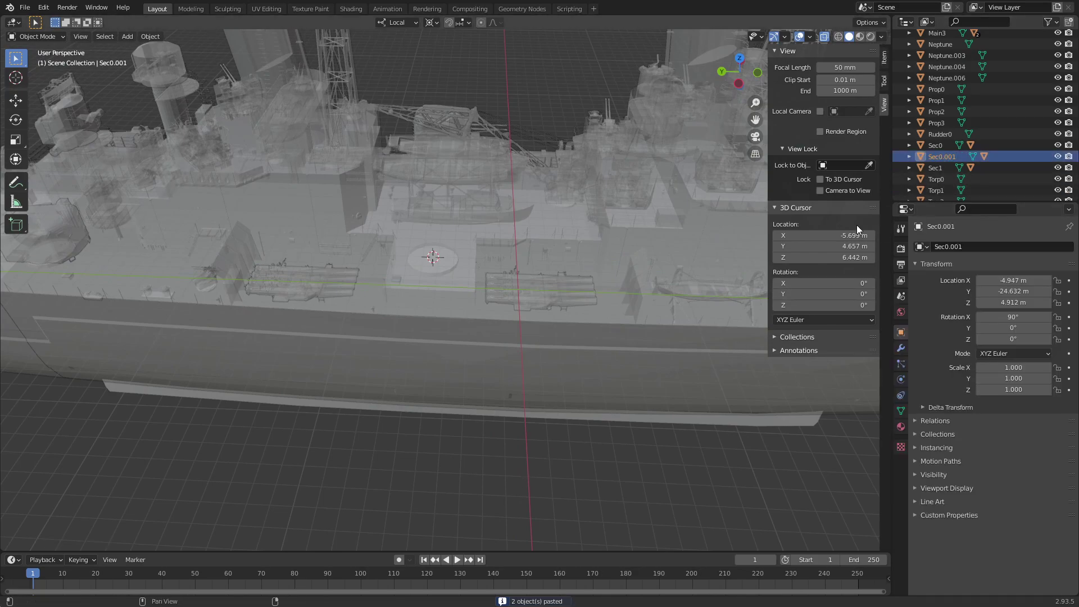
# Set the pasted pivot's X, Y and Z location to the 3D cursor's coordinates
pyautogui.click(847, 233)
pyautogui.press('Return')
pyautogui.hotkey('ctrl', 'v')
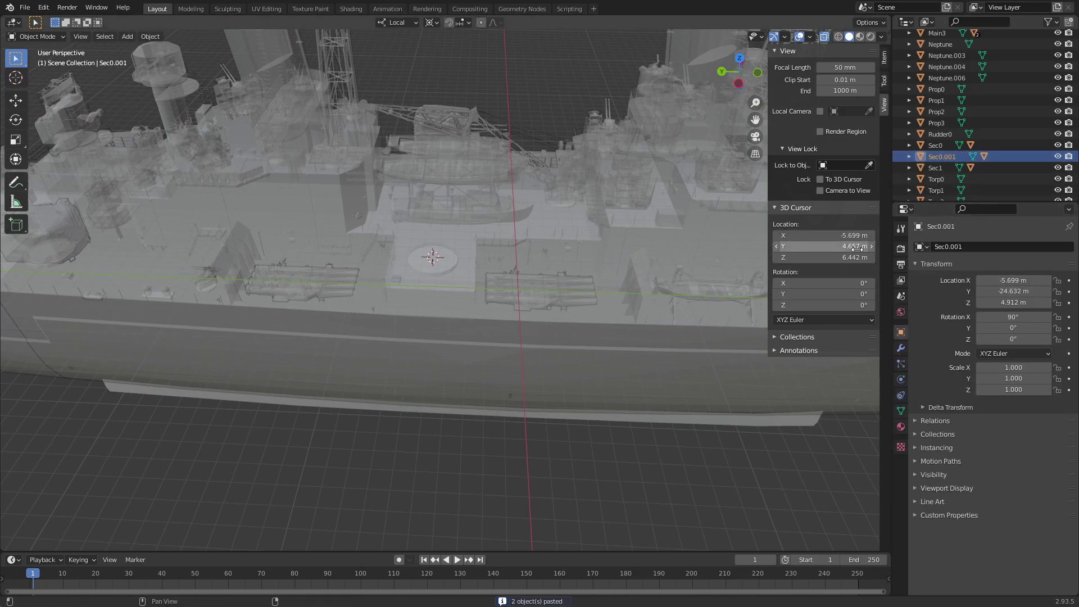
pyautogui.click(853, 249)
pyautogui.press('Return')
pyautogui.hotkey('ctrl', 'v')
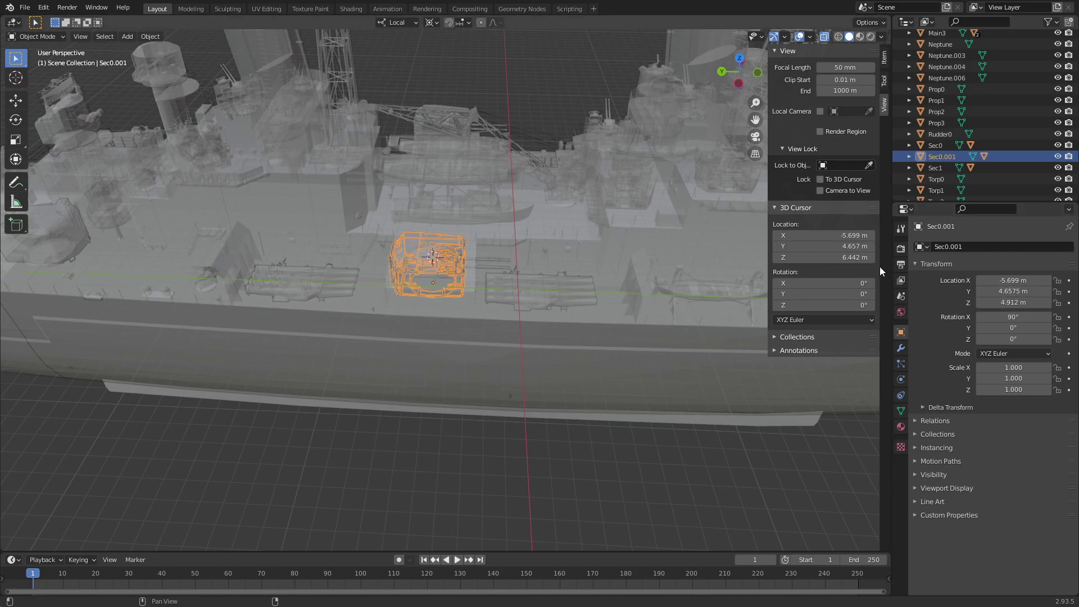
pyautogui.click(848, 257)
pyautogui.press('Return')
pyautogui.hotkey('ctrl', 'v')
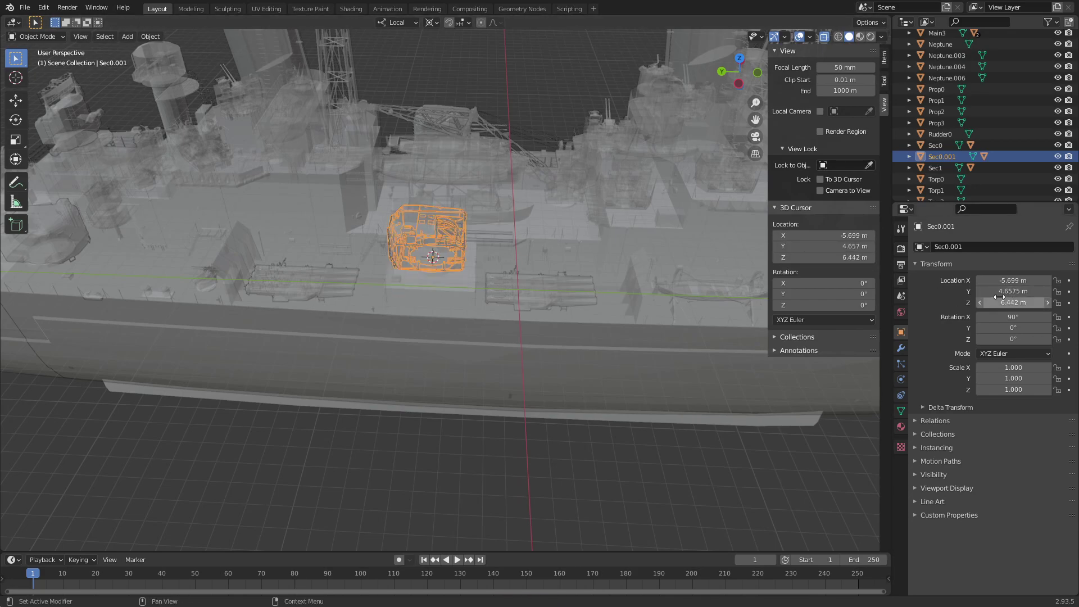
# Rename the pasted pivot to Sec2 and its barrel to SBar2
pyautogui.click(977, 245)
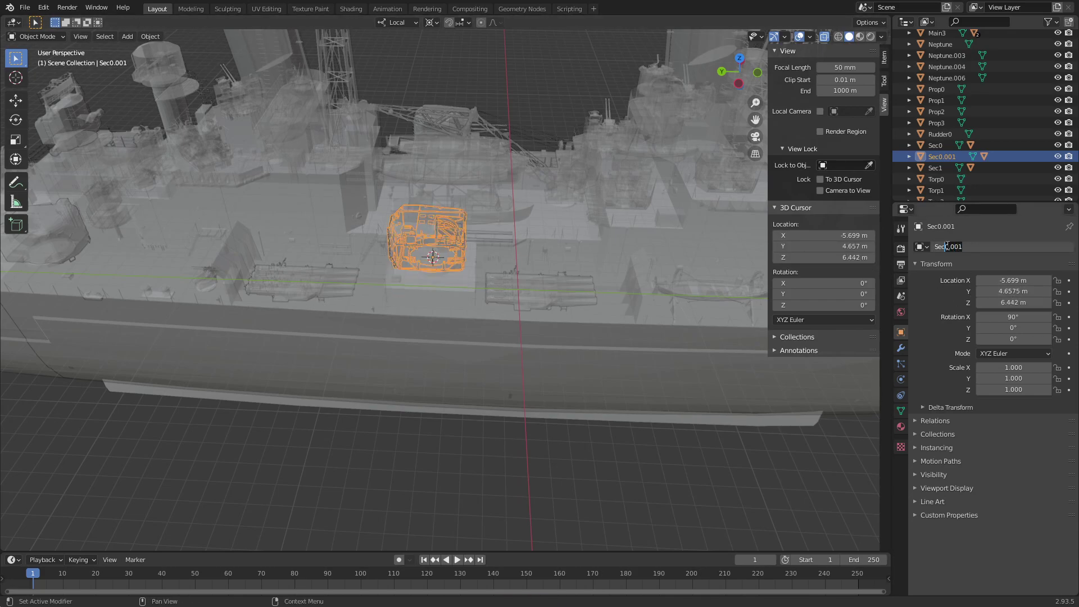
pyautogui.write('Sec2')
pyautogui.press('Return')
pyautogui.click(970, 167)
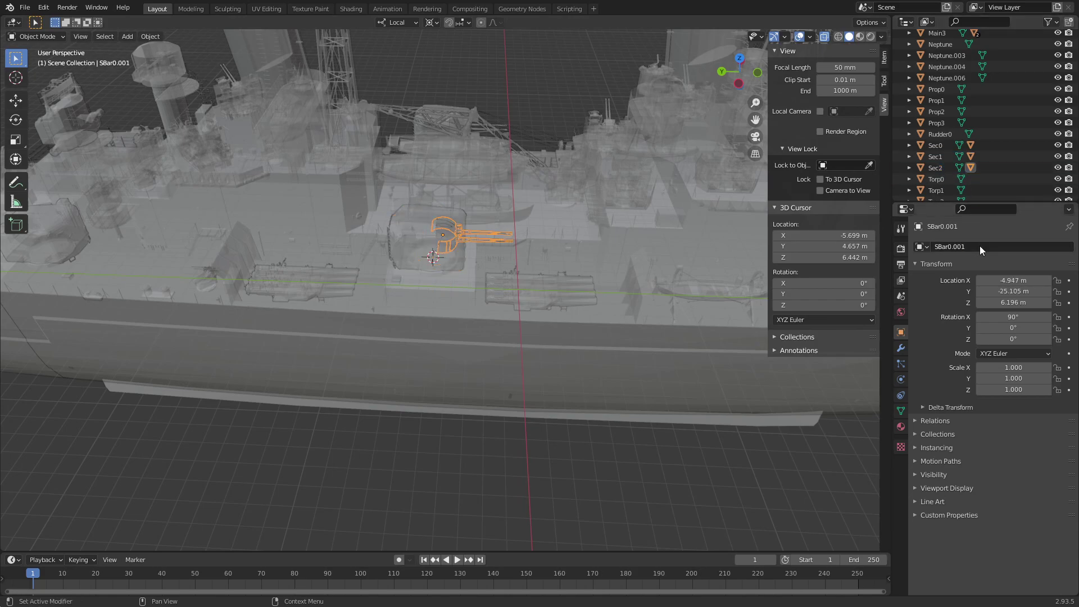
pyautogui.click(962, 246)
pyautogui.write('2')
pyautogui.press('Return')
# Move SBar2 to the repositioned cursor's coordinates: X -5.699 m, Z 7.726 m
pyautogui.hotkey('shift', 's')
pyautogui.click(533, 224)
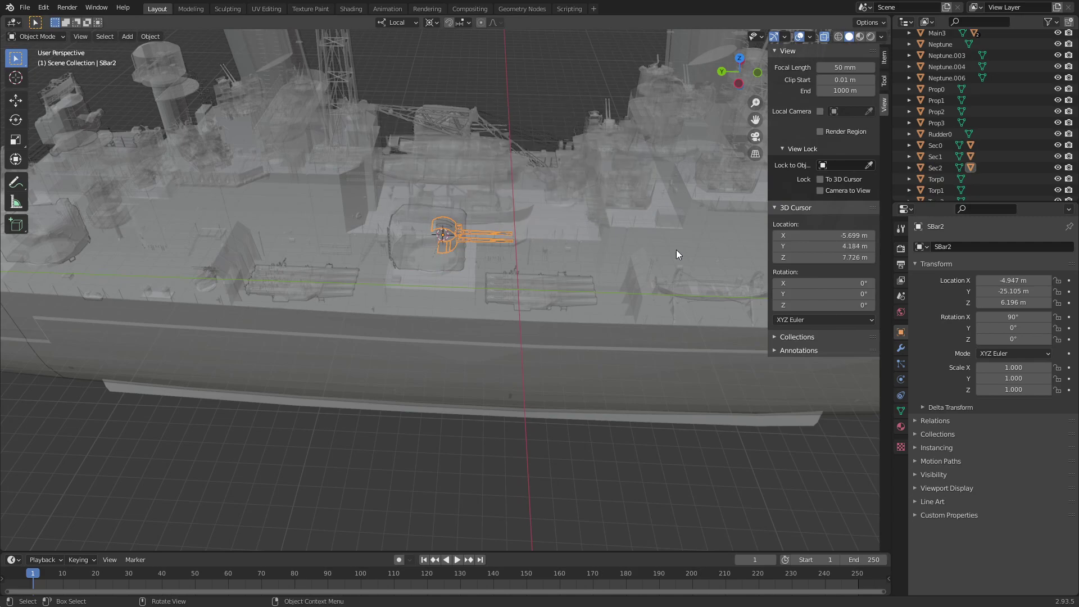
pyautogui.click(836, 235)
pyautogui.hotkey('ctrl', 'c')
pyautogui.press('Return')
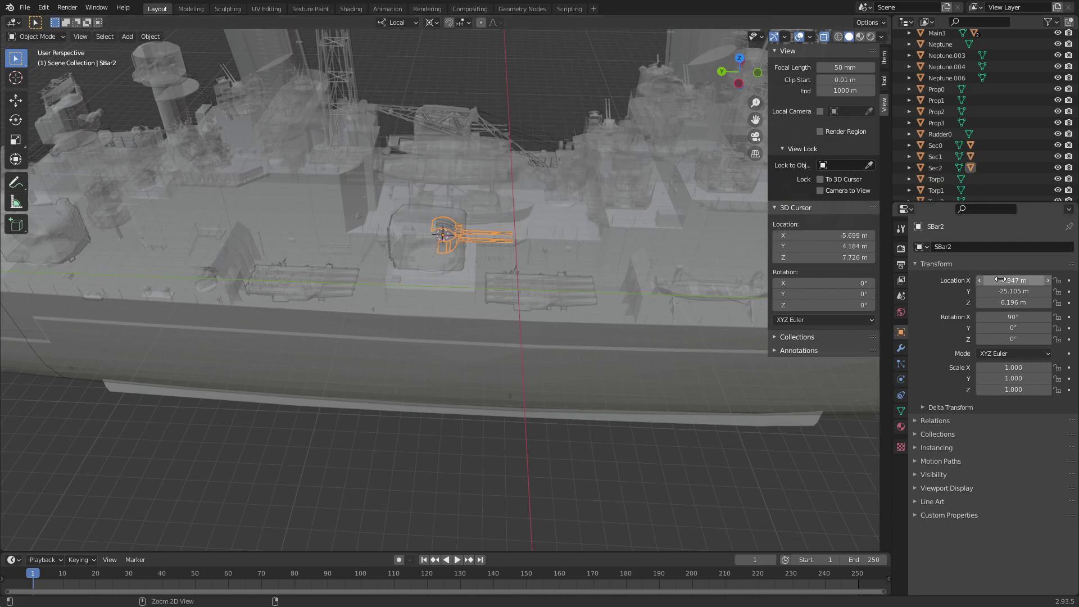
pyautogui.hotkey('ctrl', 'v')
pyautogui.doubleClick(854, 248)
pyautogui.hotkey('ctrl', 'c')
pyautogui.press('Return')
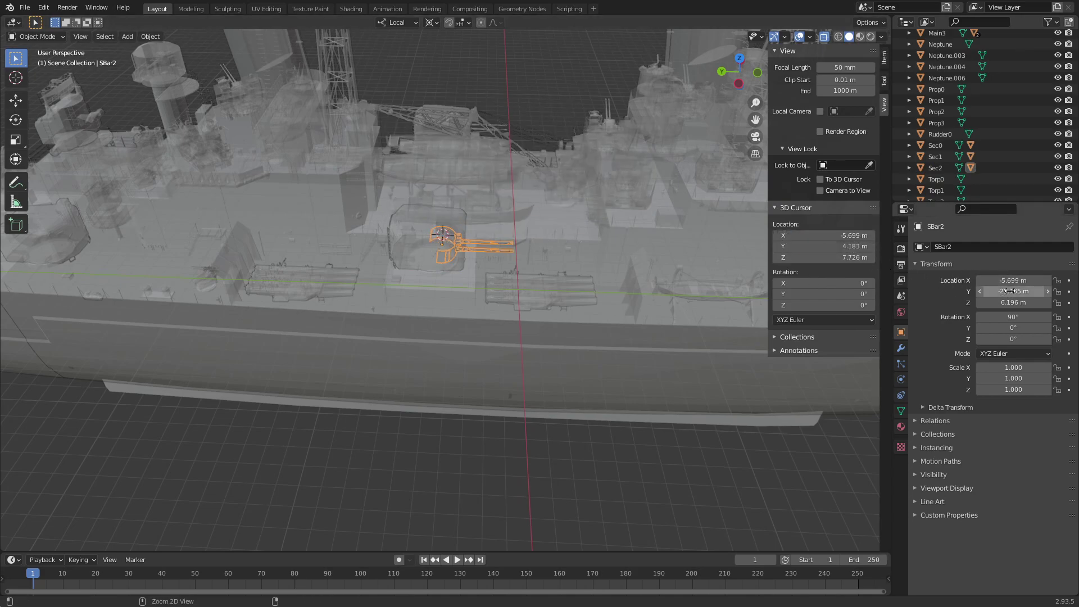
pyautogui.hotkey('ctrl', 'v')
pyautogui.doubleClick(854, 257)
pyautogui.hotkey('ctrl', 'c')
pyautogui.press('Return')
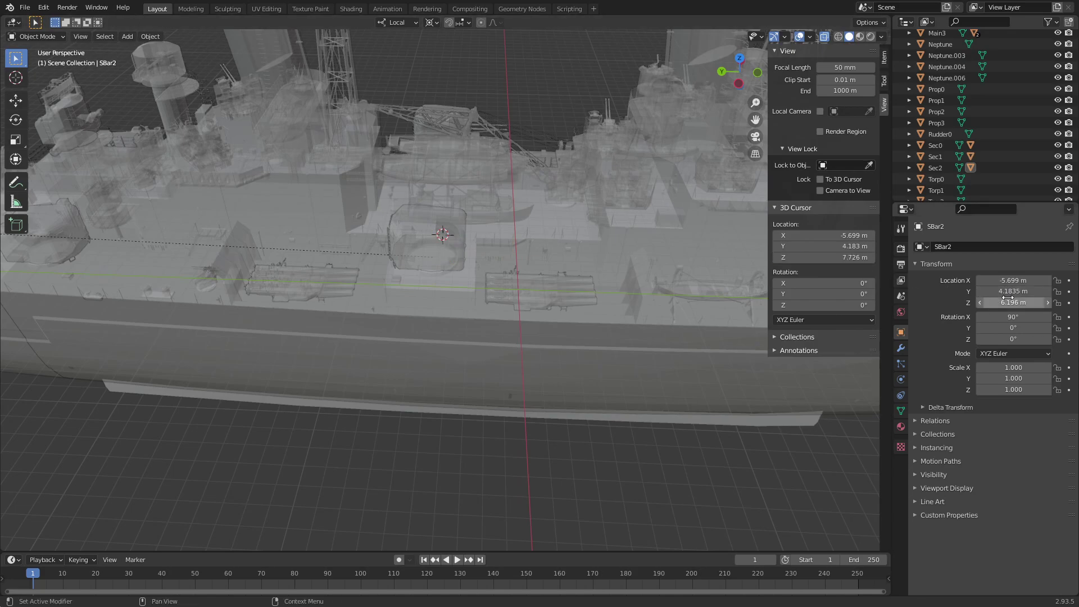
pyautogui.hotkey('ctrl', 'v')
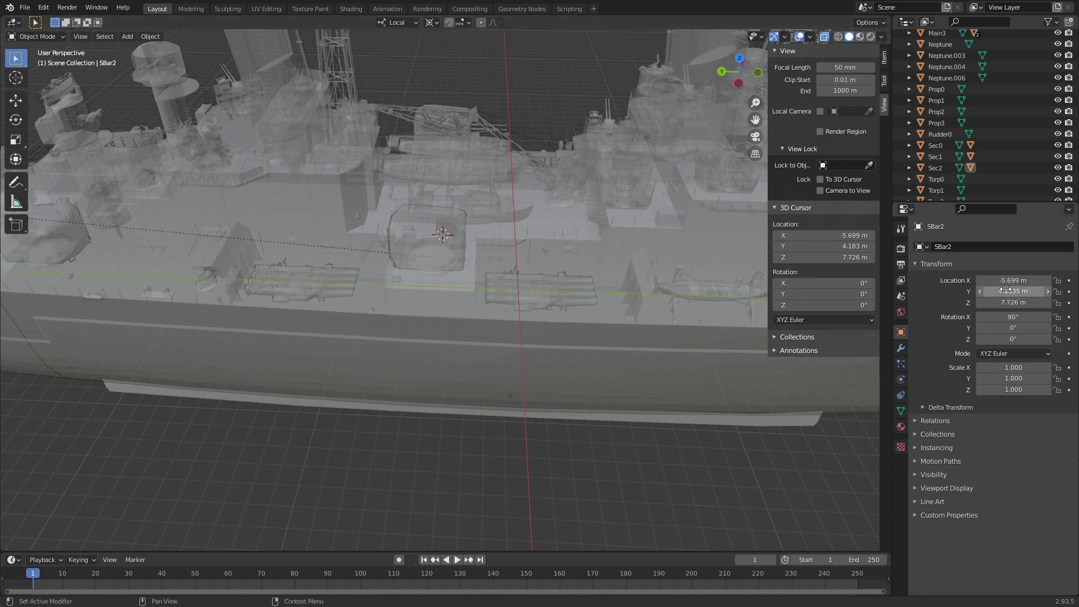
# Parent SBar2 to Sec2 as Object
pyautogui.click(934, 167)
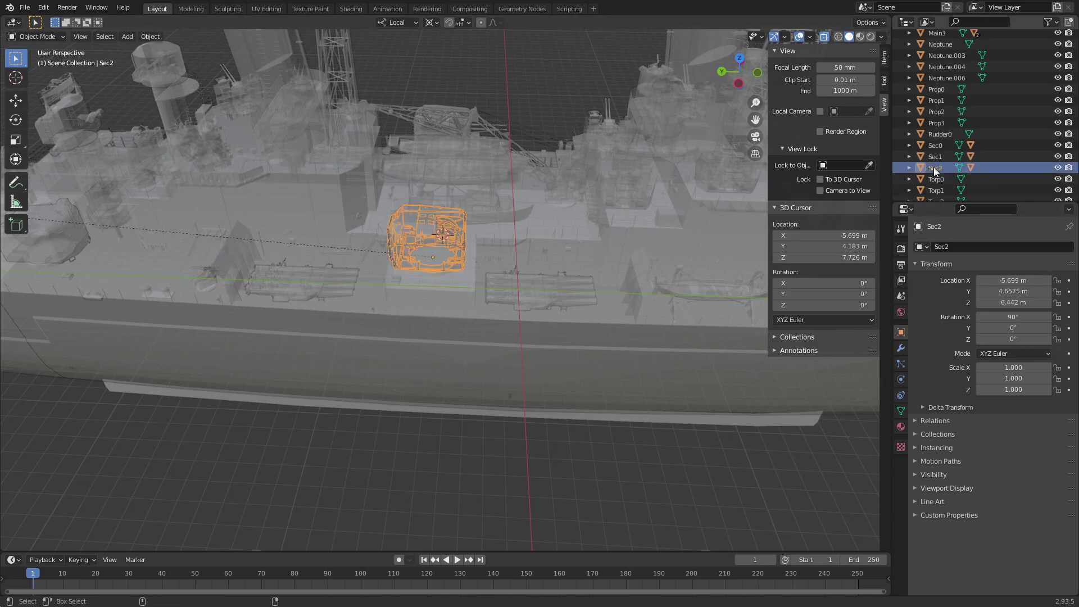
pyautogui.hotkey('ctrl', 'p')
pyautogui.click(486, 191)
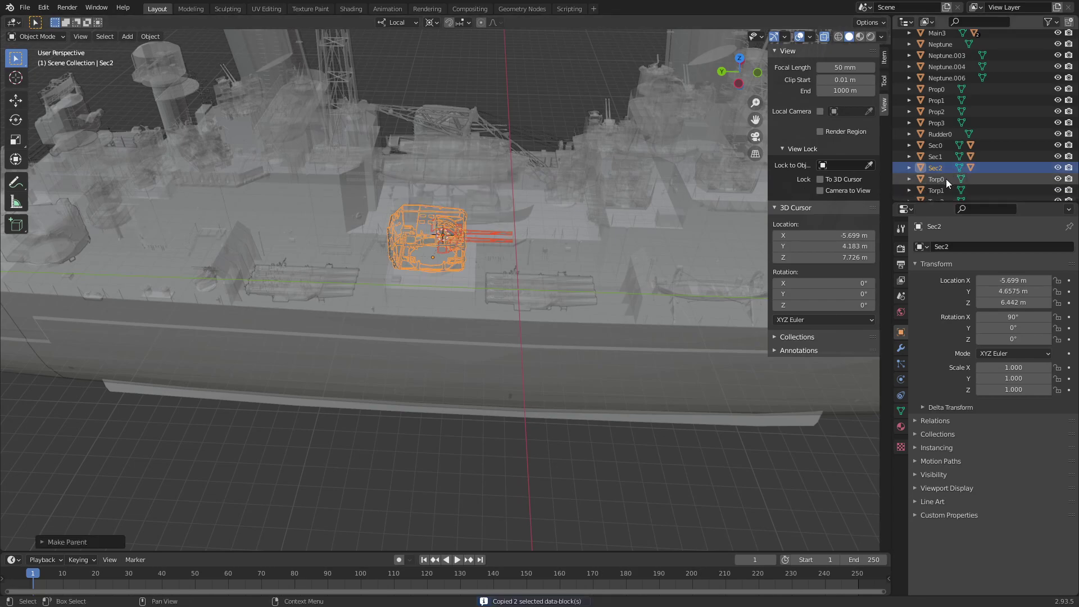
# Replace Neptune.006 with a pasted copy of the Sec2 gun named Sec3
pyautogui.click(952, 76)
pyautogui.press('Delete')
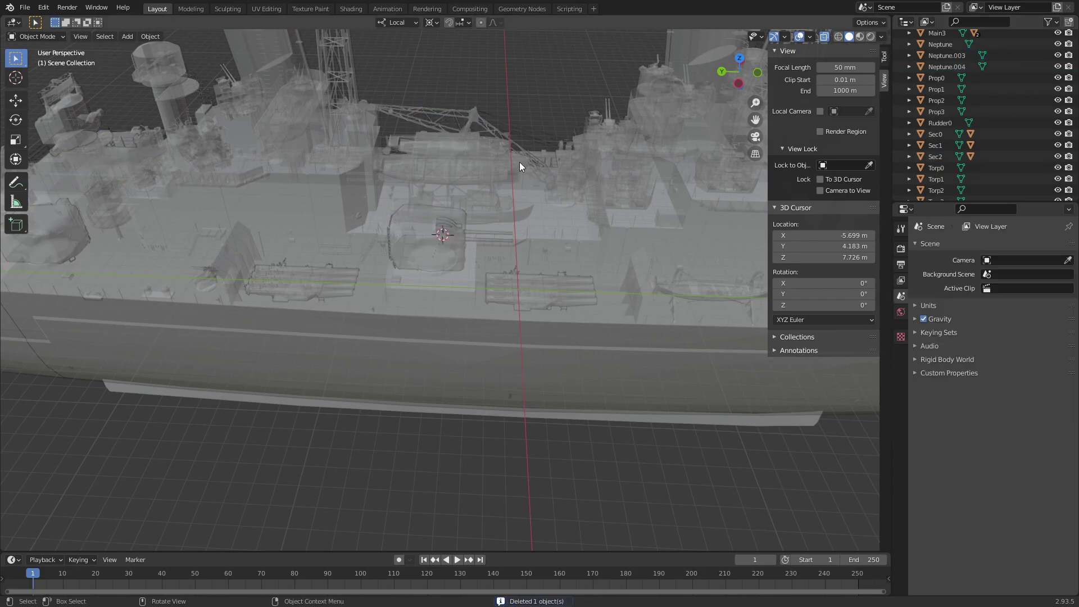
pyautogui.hotkey('ctrl', 'v')
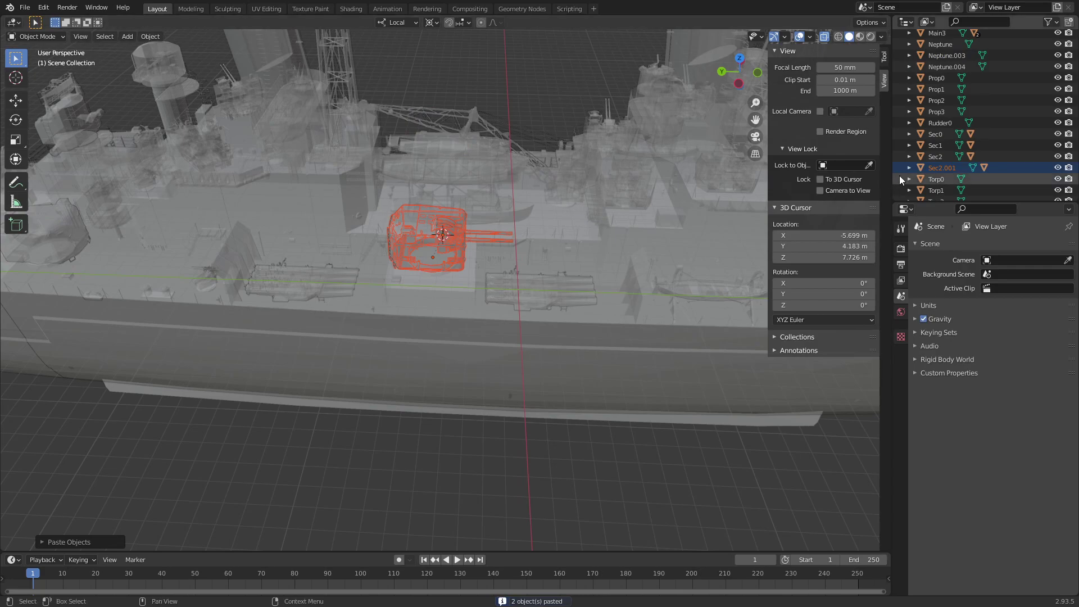
pyautogui.click(942, 168)
pyautogui.click(954, 247)
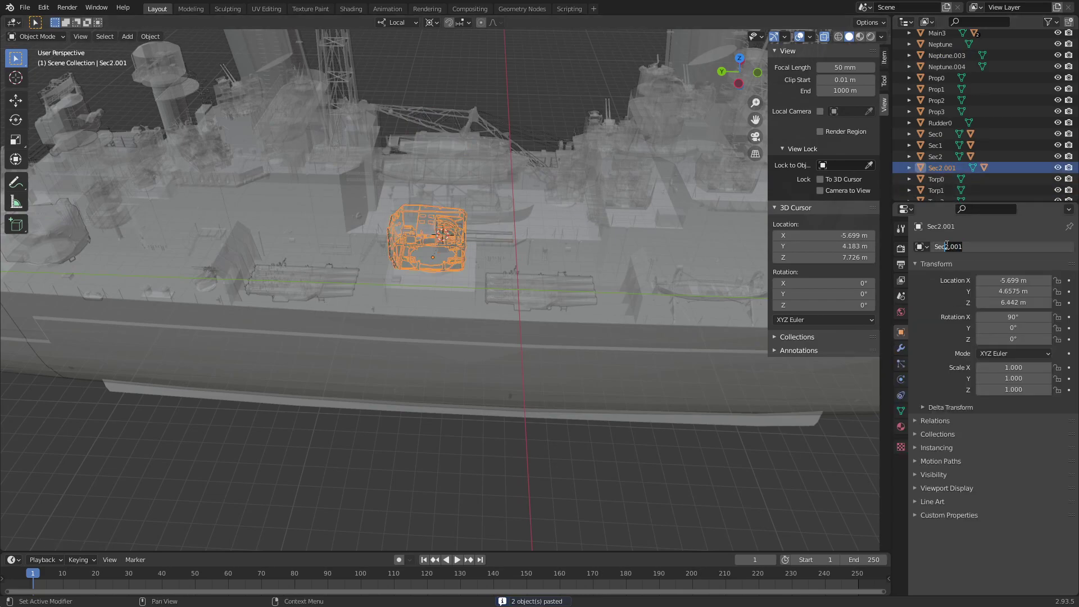
pyautogui.write('Sec3')
pyautogui.press('Return')
# Move the Sec3 gun and its SBar2.001 barrel to X 5.699 m
pyautogui.click(984, 280)
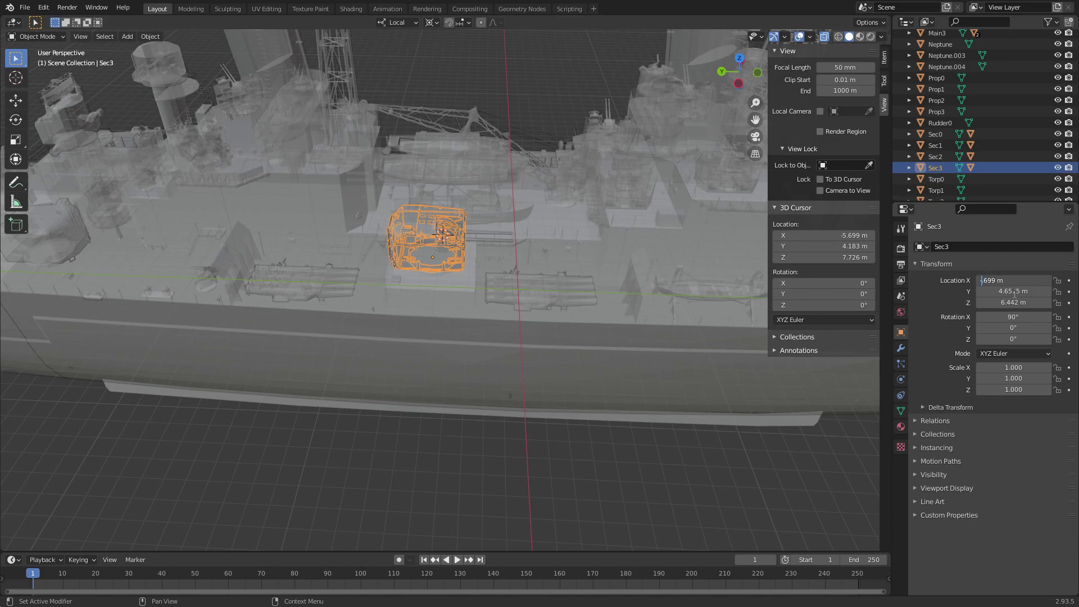
pyautogui.write('-')
pyautogui.press('Return')
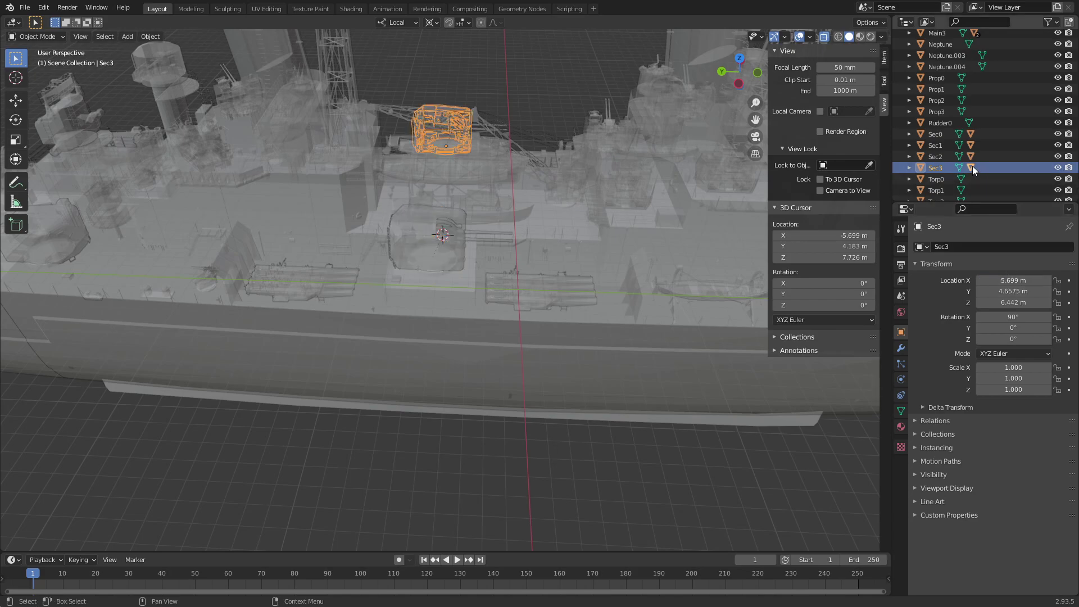
pyautogui.click(971, 167)
pyautogui.click(991, 280)
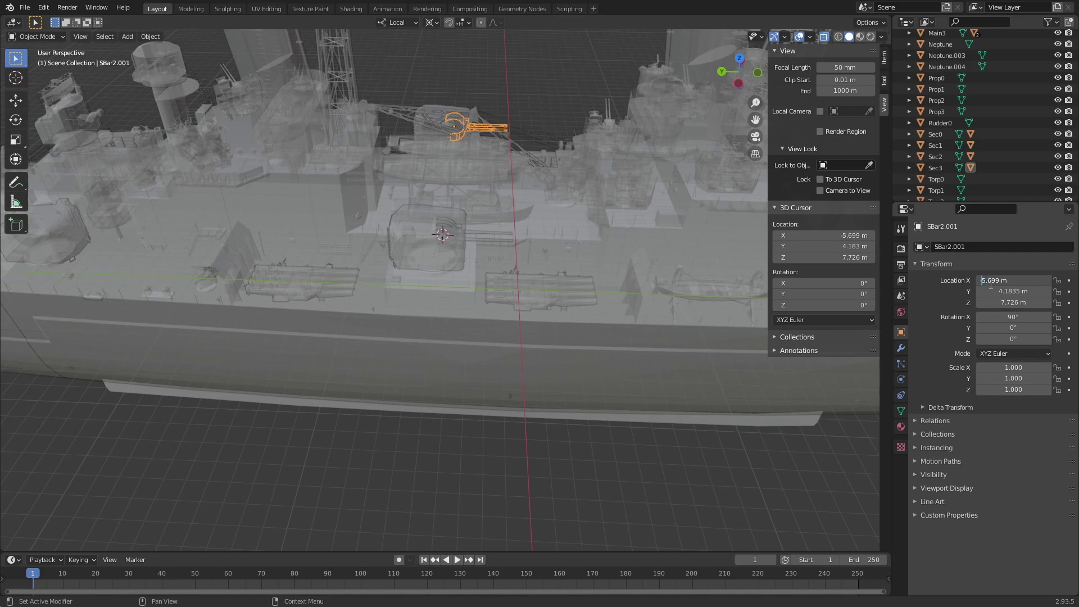
pyautogui.press('Return')
# Rename the barrel SBar2 and parent it to the Sec3 turret
pyautogui.click(970, 247)
pyautogui.write('SBar3')
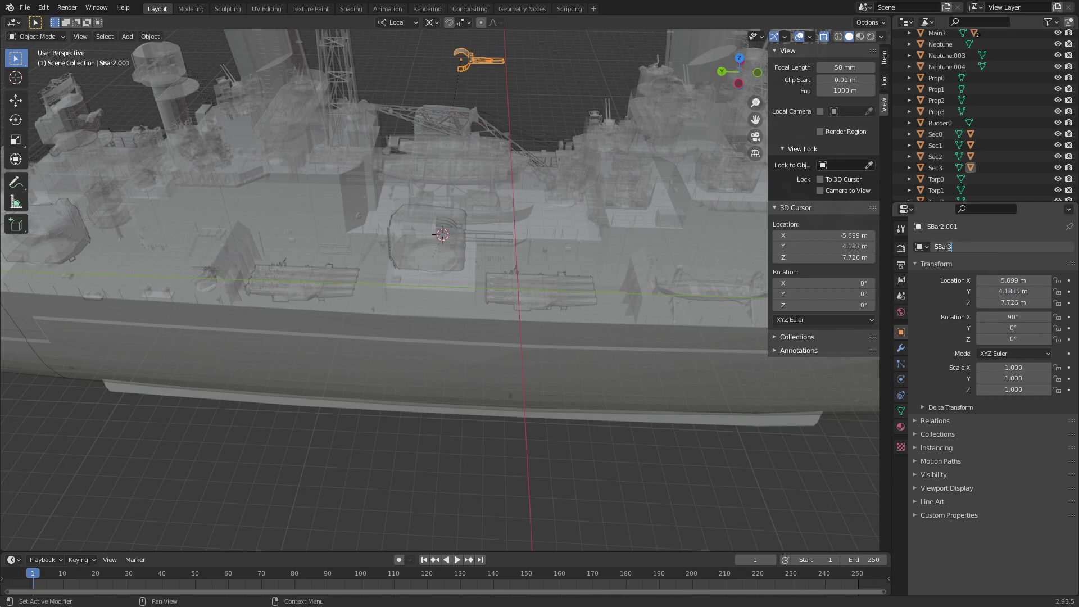
pyautogui.press('Return')
pyautogui.click(934, 168)
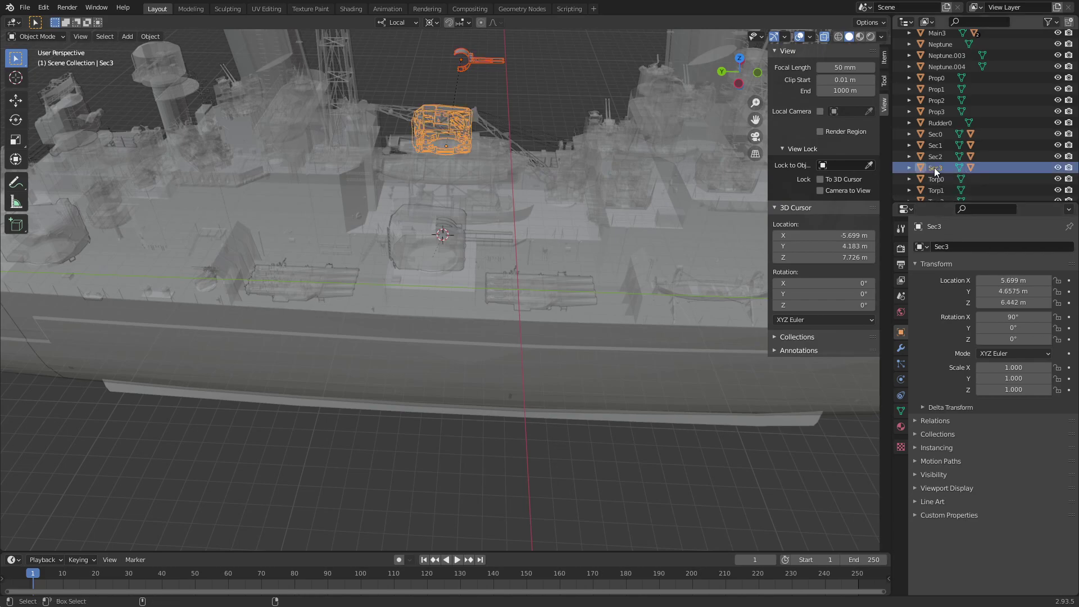
pyautogui.hotkey('ctrl', 'p')
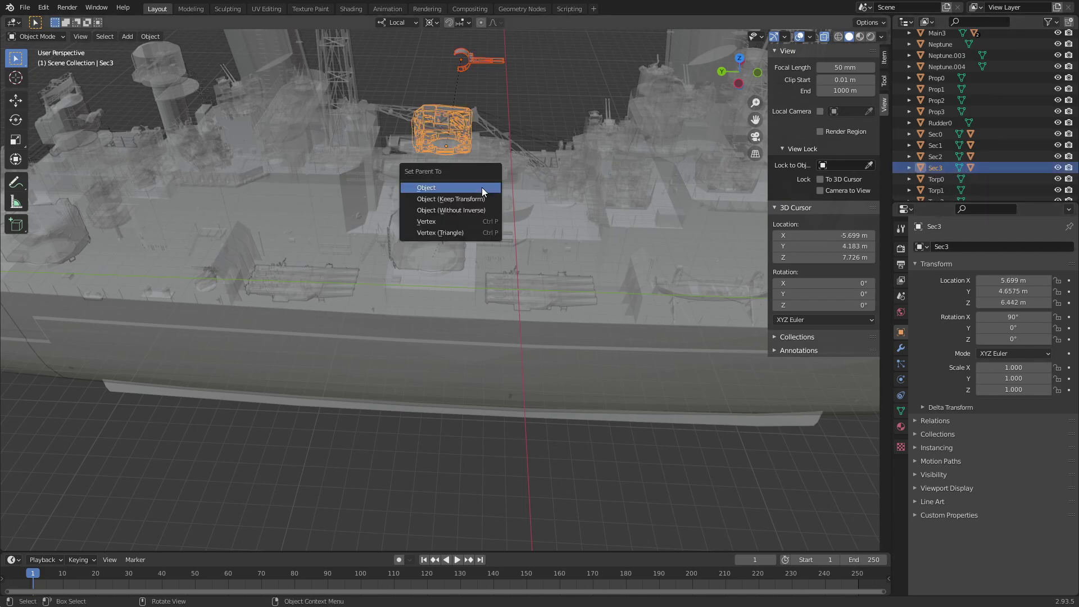
pyautogui.click(481, 187)
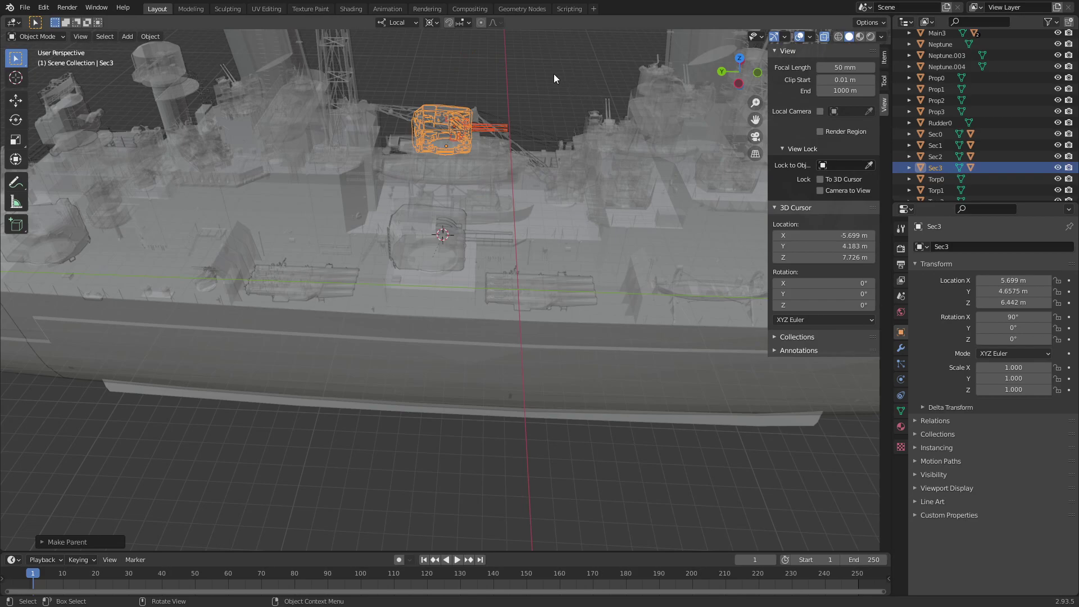
pyautogui.click(464, 166)
pyautogui.moveTo(191, 238)
pyautogui.mouseDown(button='middle')
pyautogui.moveTo(619, 241)
pyautogui.moveTo(504, 247)
pyautogui.mouseUp(button='middle')
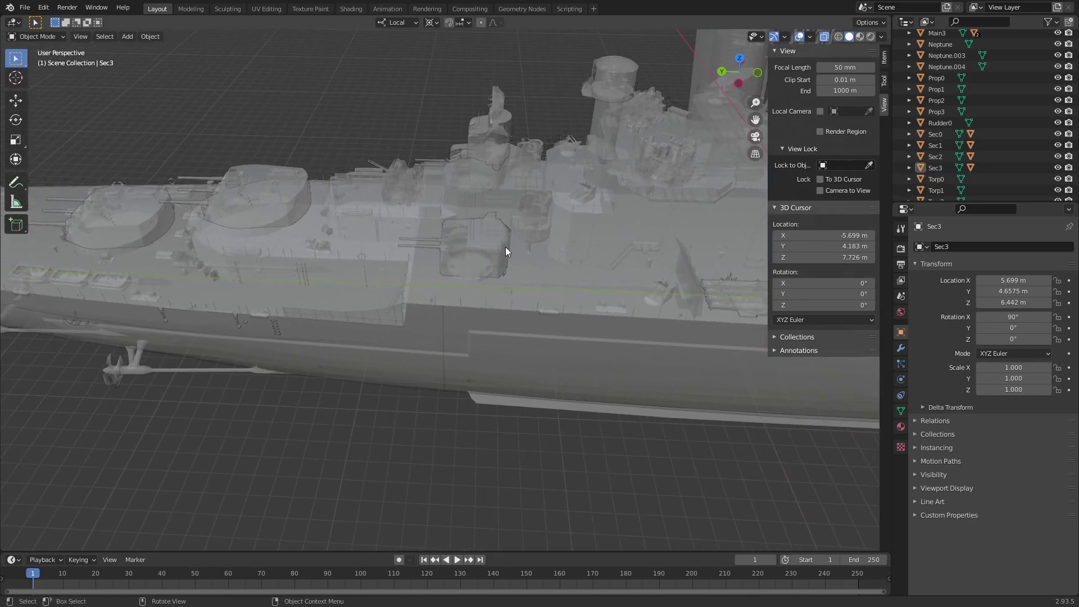
# Select the Neptune.003 gun turret and switch it into Edit Mode
pyautogui.click(376, 157)
pyautogui.click(500, 244)
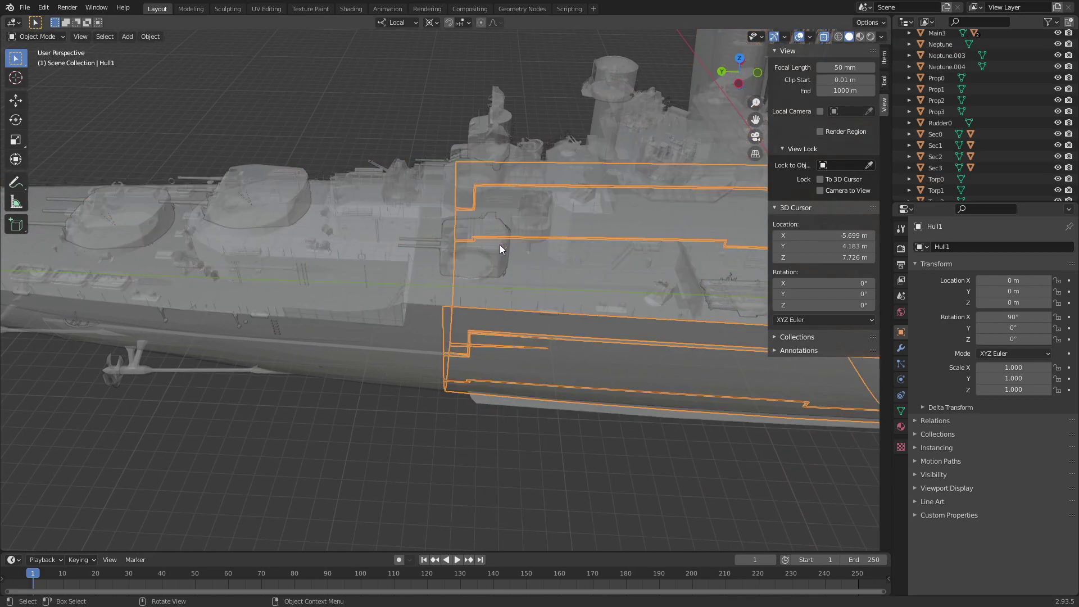
pyautogui.click(492, 256)
pyautogui.click(37, 37)
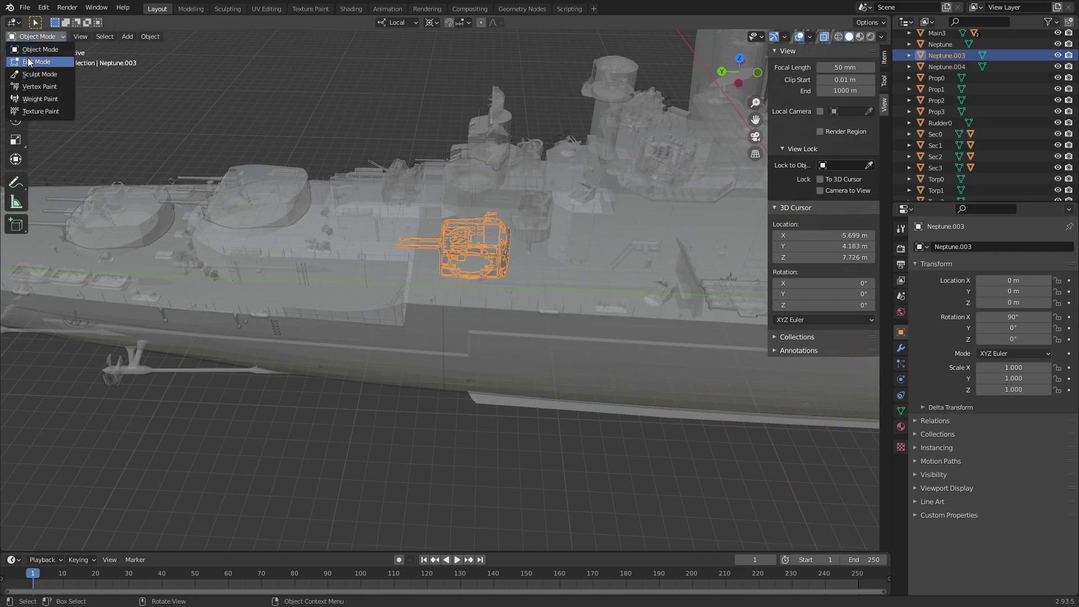
pyautogui.click(33, 62)
# From the left side view, snap the 3D cursor to the turret's bottom vertices
pyautogui.click(737, 84)
pyautogui.scroll(3, 478, 360)
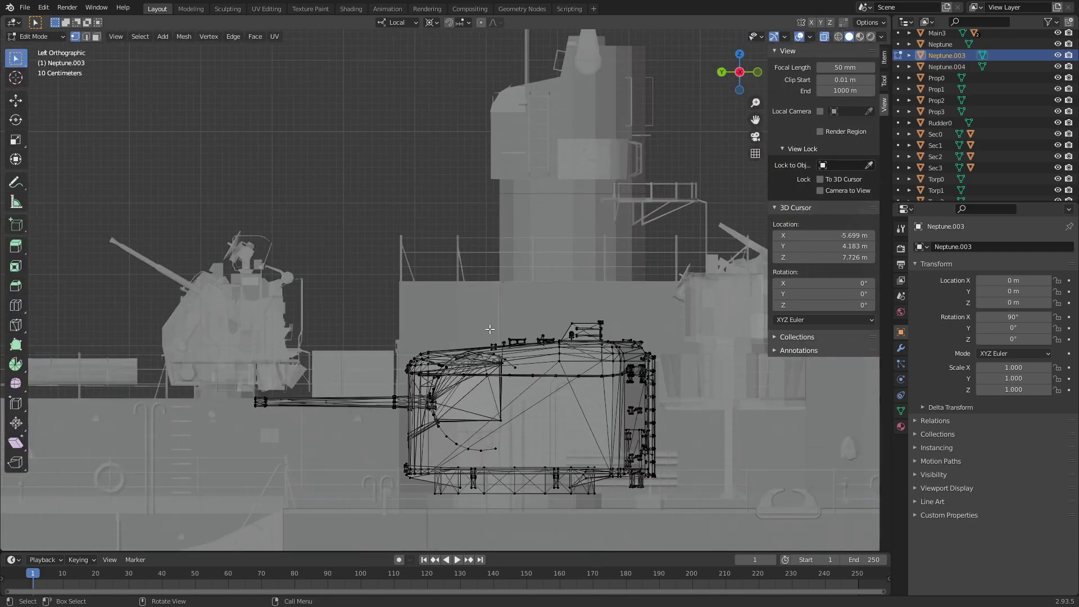
pyautogui.scroll(2, 477, 360)
pyautogui.scroll(2, 478, 360)
pyautogui.press('b')
pyautogui.moveTo(443, 317); pyautogui.dragTo(427, 326)
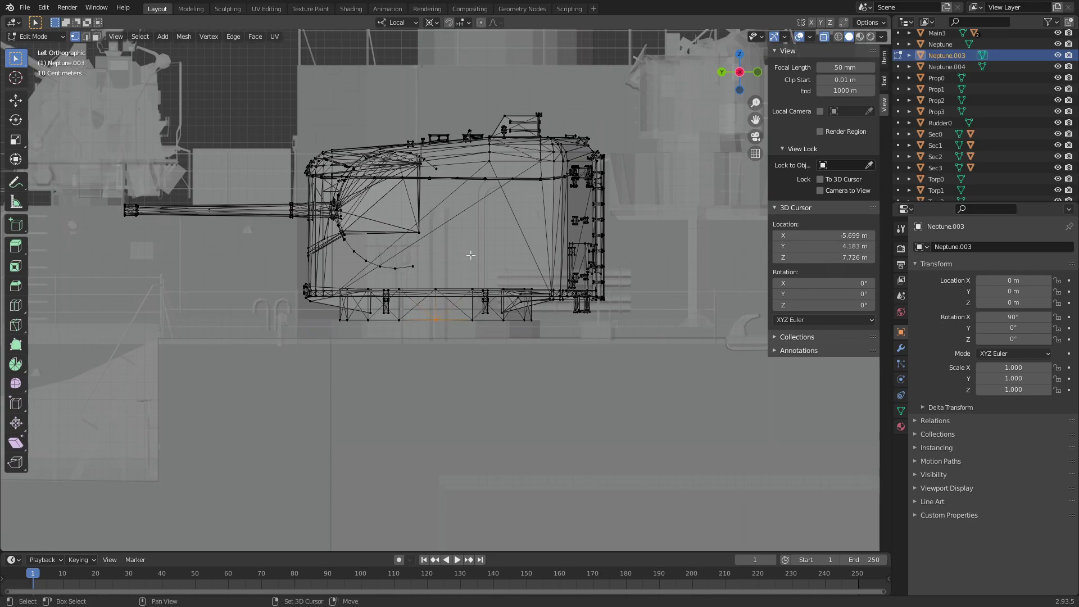
pyautogui.hotkey('shift', 's')
pyautogui.click(390, 230)
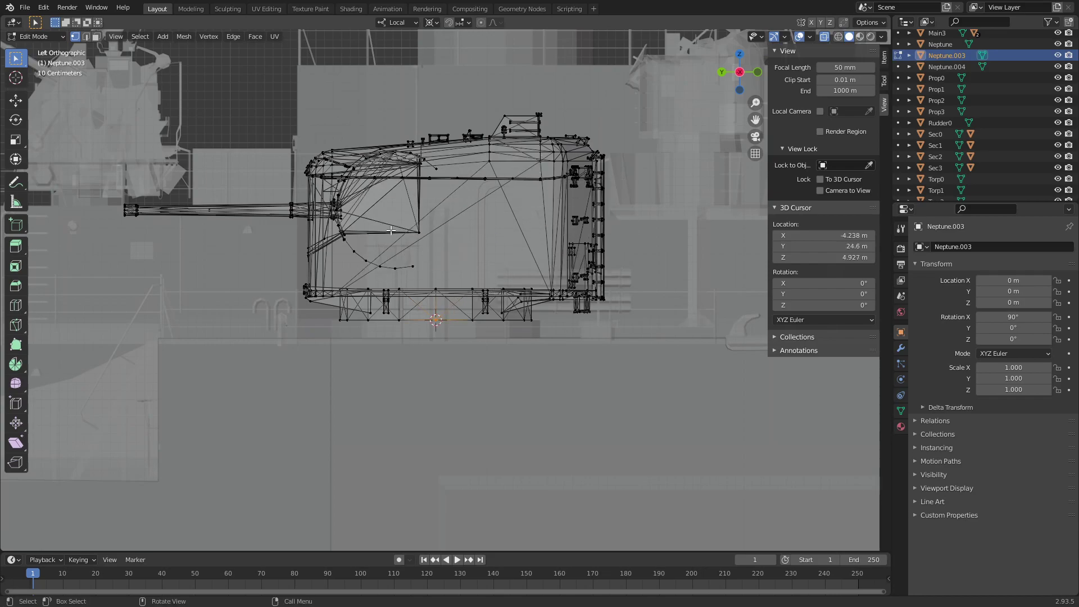
# Return to Object Mode and delete the Neptune.003 and Neptune.004 turrets
pyautogui.click(45, 37)
pyautogui.scroll(-5, 333, 192)
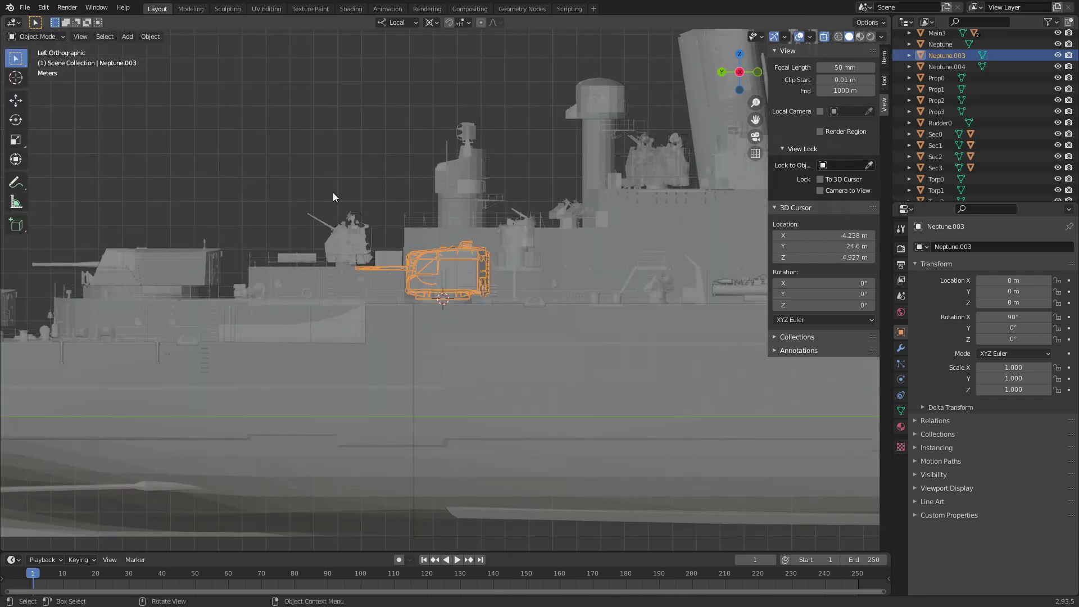
pyautogui.press('Delete')
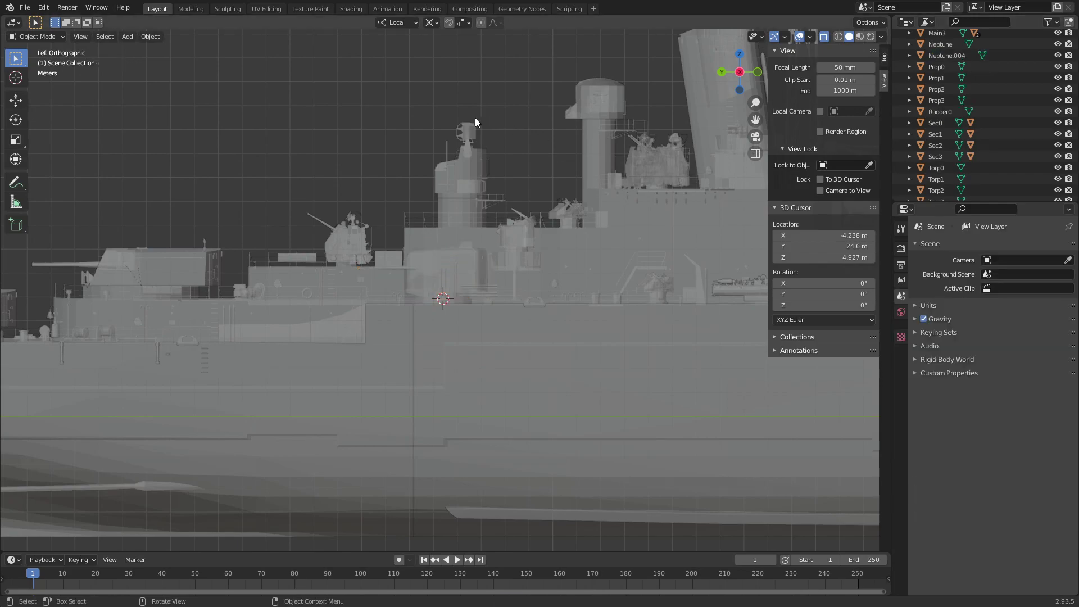
pyautogui.click(921, 56)
pyautogui.press('Delete')
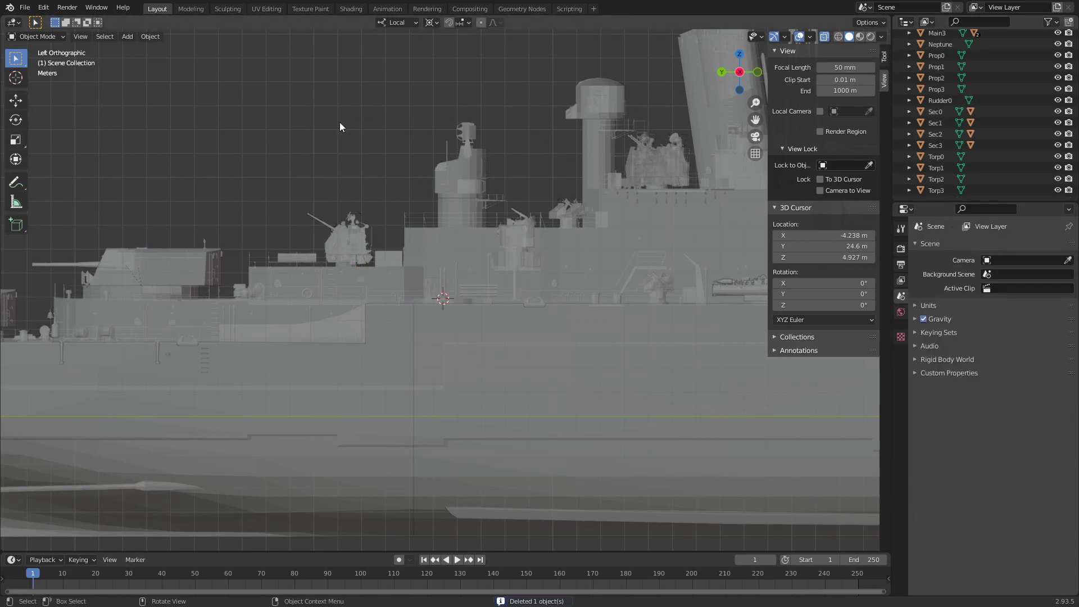
# Paste another Sec2 gun and place it at the 3D cursor (Y 24.601 m, Z 4.927 m)
pyautogui.hotkey('ctrl', 'v')
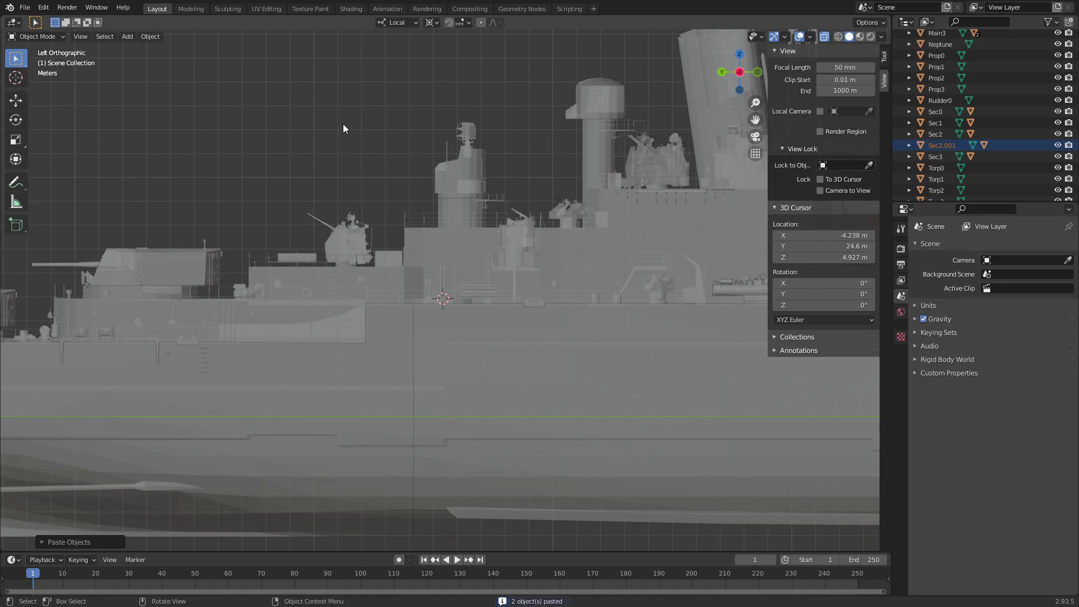
pyautogui.click(956, 147)
pyautogui.doubleClick(844, 232)
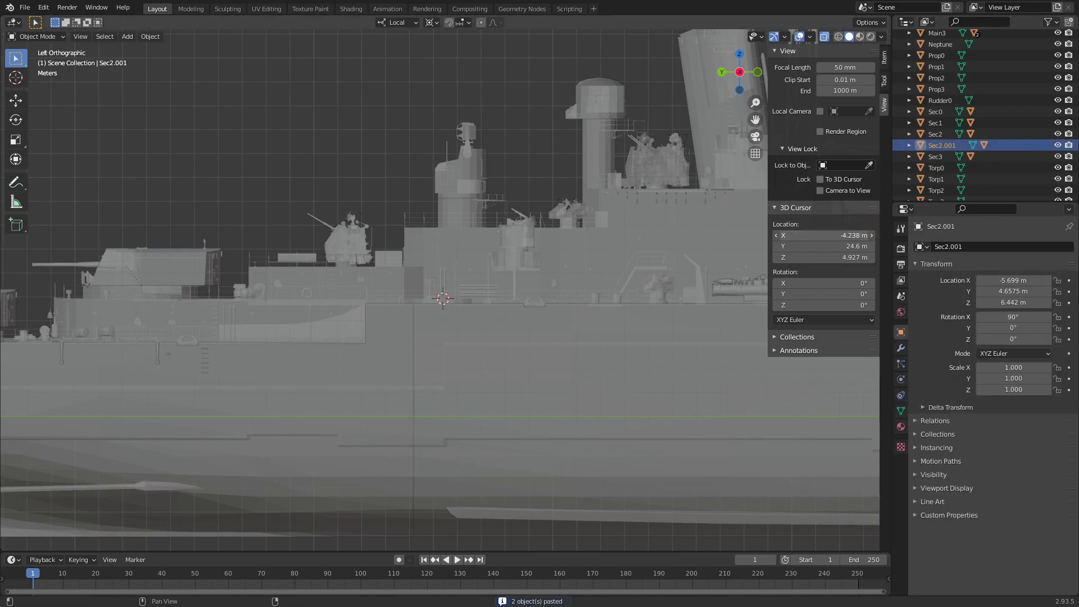
pyautogui.hotkey('ctrl', 'c')
pyautogui.hotkey('ctrl', 'v')
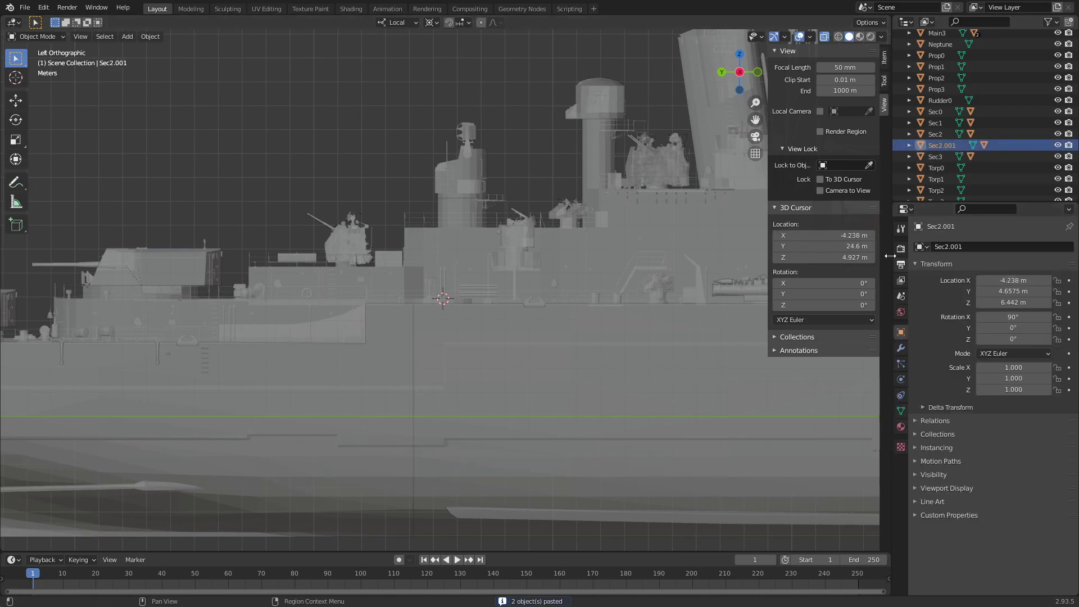
pyautogui.press('Tab')
pyautogui.hotkey('ctrl', 'c')
pyautogui.press('Return')
pyautogui.hotkey('ctrl', 'v')
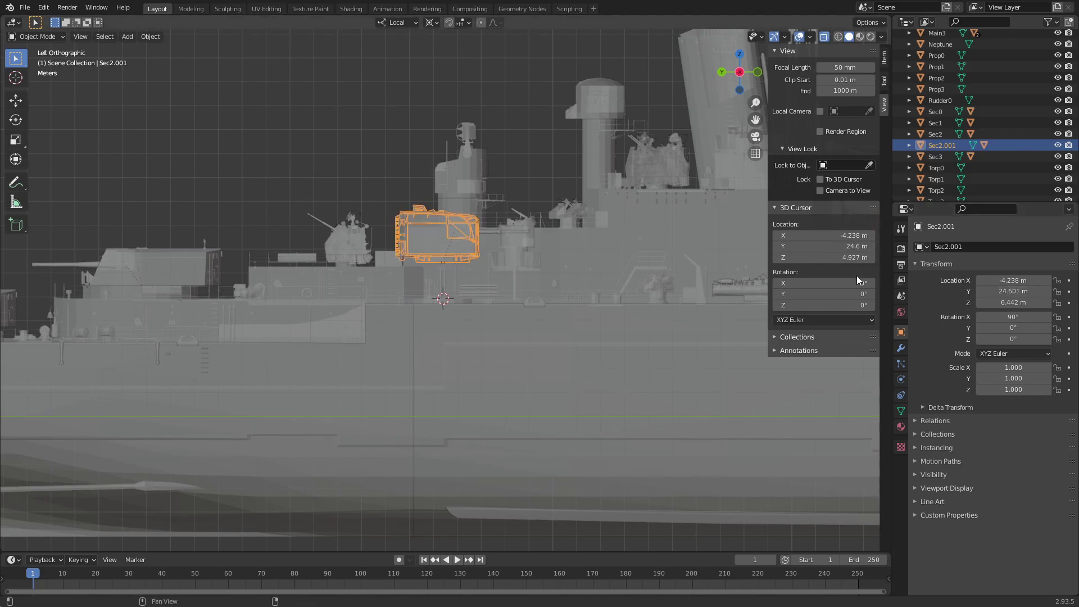
pyautogui.hotkey('ctrl', 'c')
pyautogui.hotkey('ctrl', 'v')
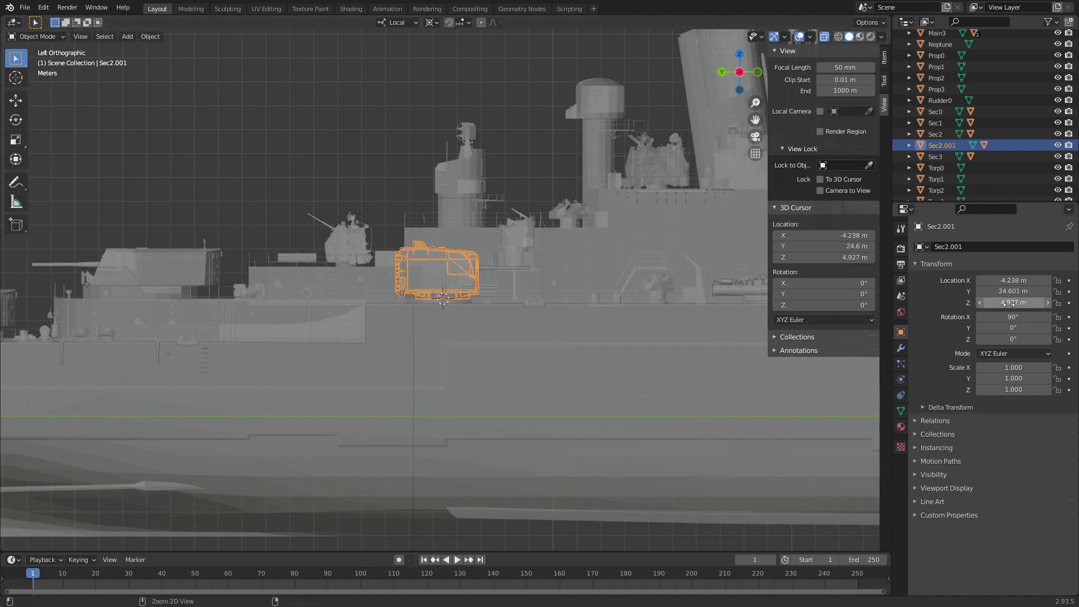
# Turn the gun 180° around Z and rename it Sec4
pyautogui.click(1018, 335)
pyautogui.write('180')
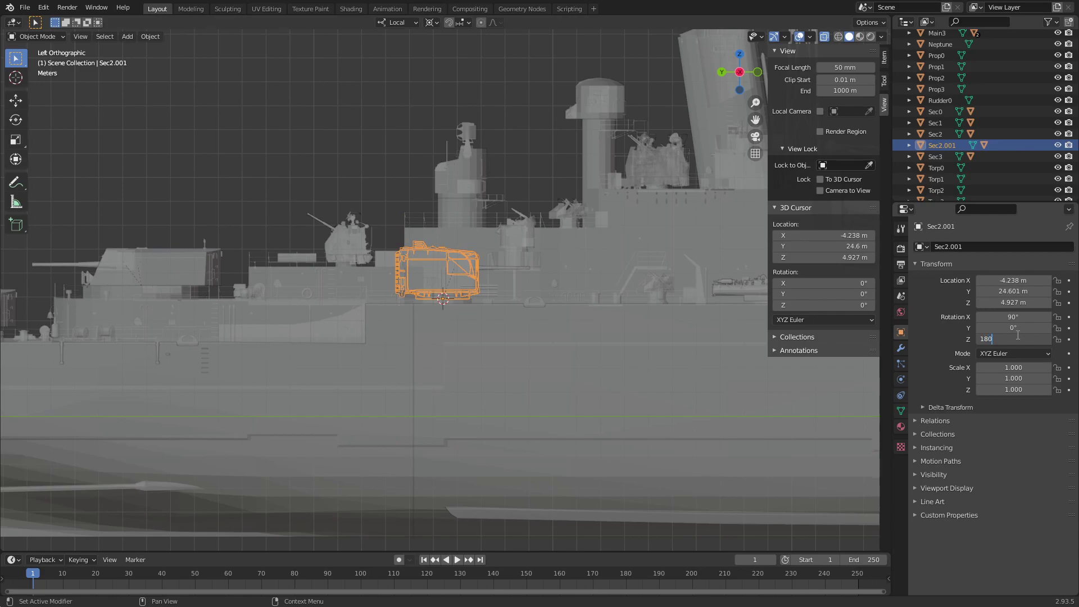
pyautogui.press('Return')
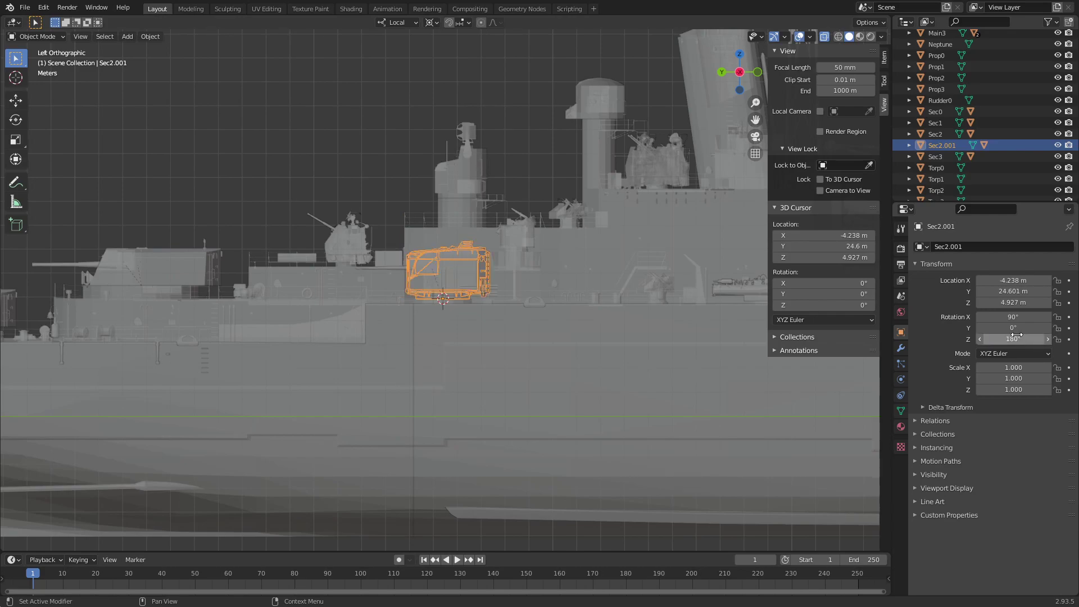
pyautogui.click(975, 247)
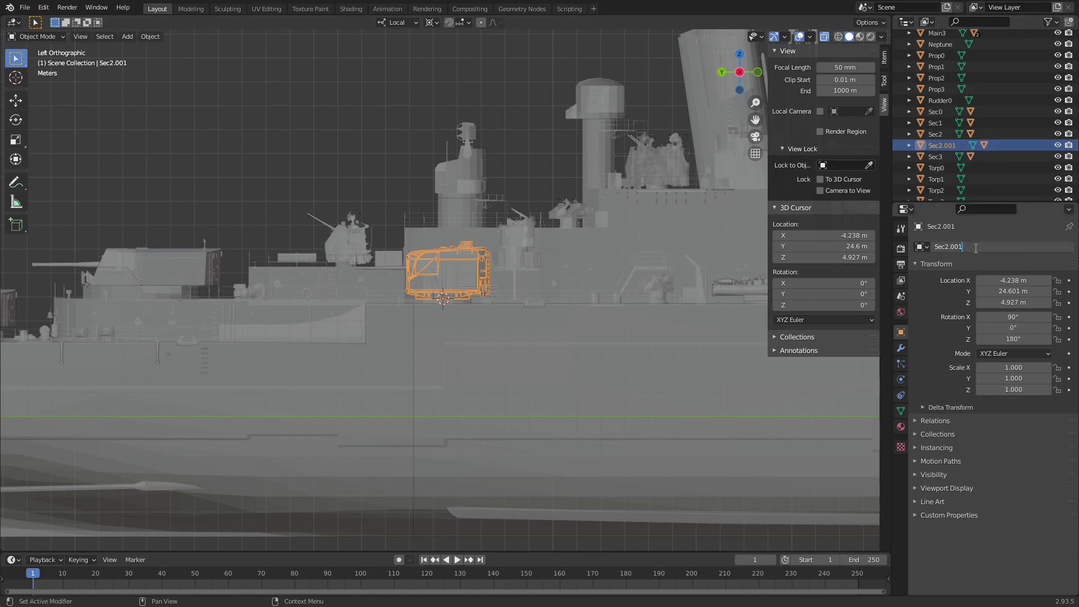
pyautogui.write('4')
pyautogui.press('Return')
# Snap the 3D cursor to the SBar2.001 barrel and rename the barrel SBar4
pyautogui.click(394, 268)
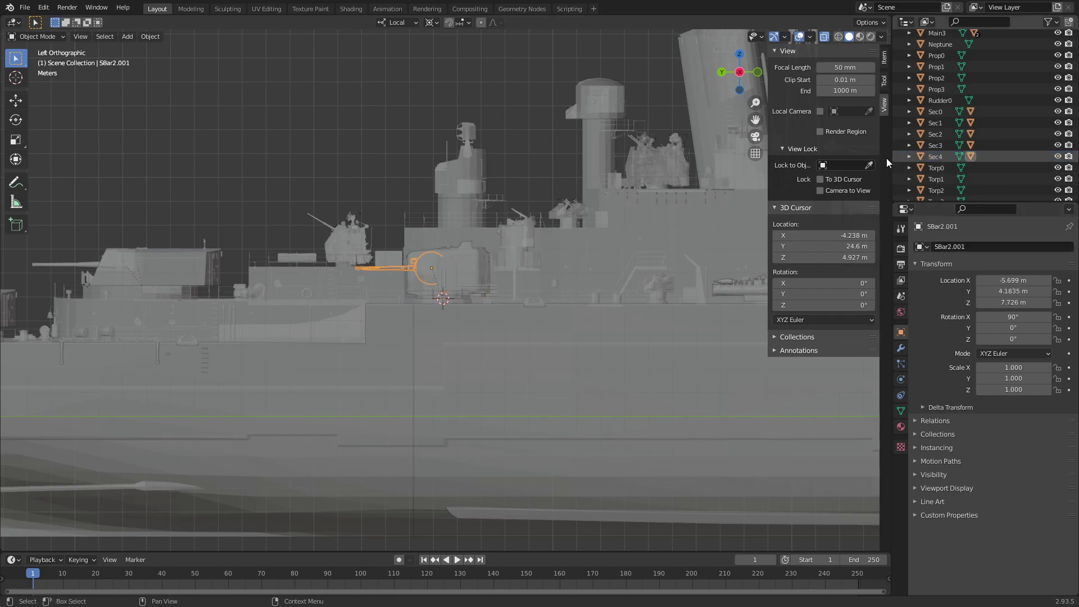
pyautogui.hotkey('shift', 's')
pyautogui.click(567, 189)
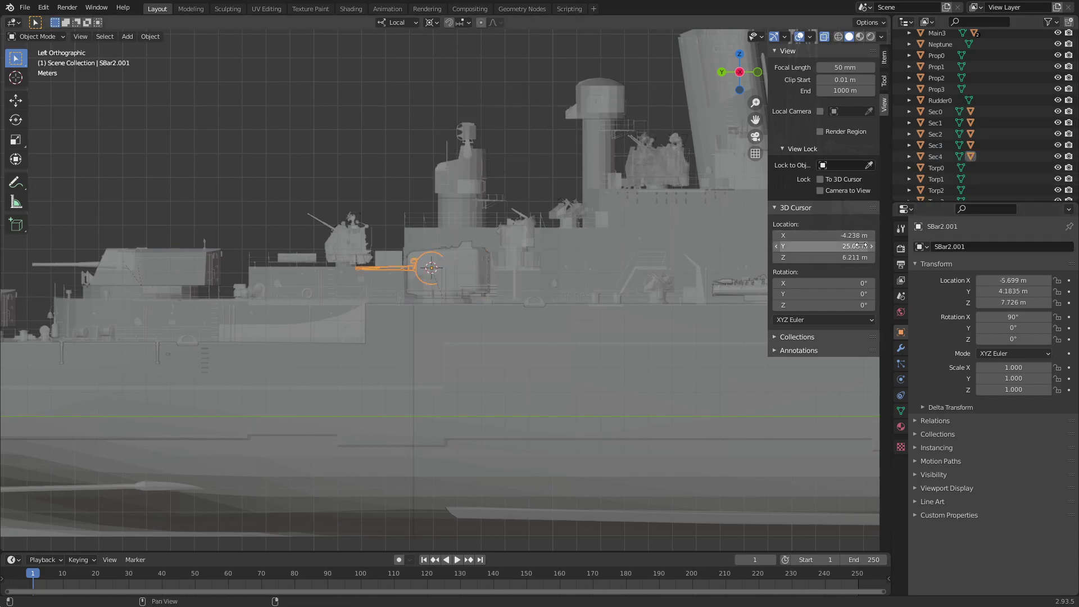
pyautogui.click(955, 246)
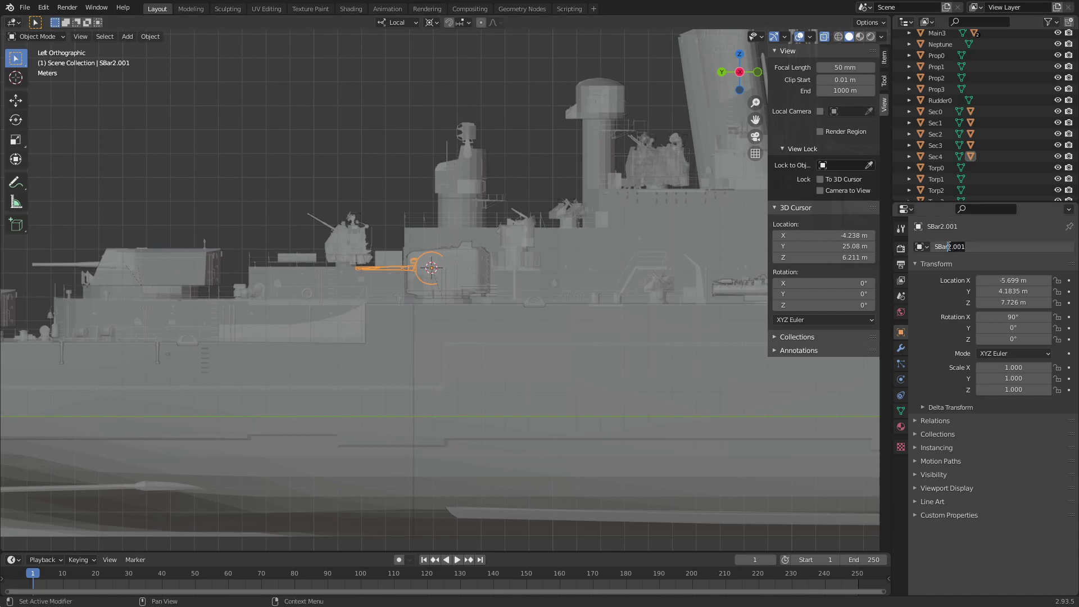
pyautogui.press('Delete')
pyautogui.press('Delete')
pyautogui.press('Delete')
pyautogui.write('4')
pyautogui.press('Return')
# Give SBar4 the 3D cursor's X, Y and Z location and rotate it 180° around Z
pyautogui.click(860, 235)
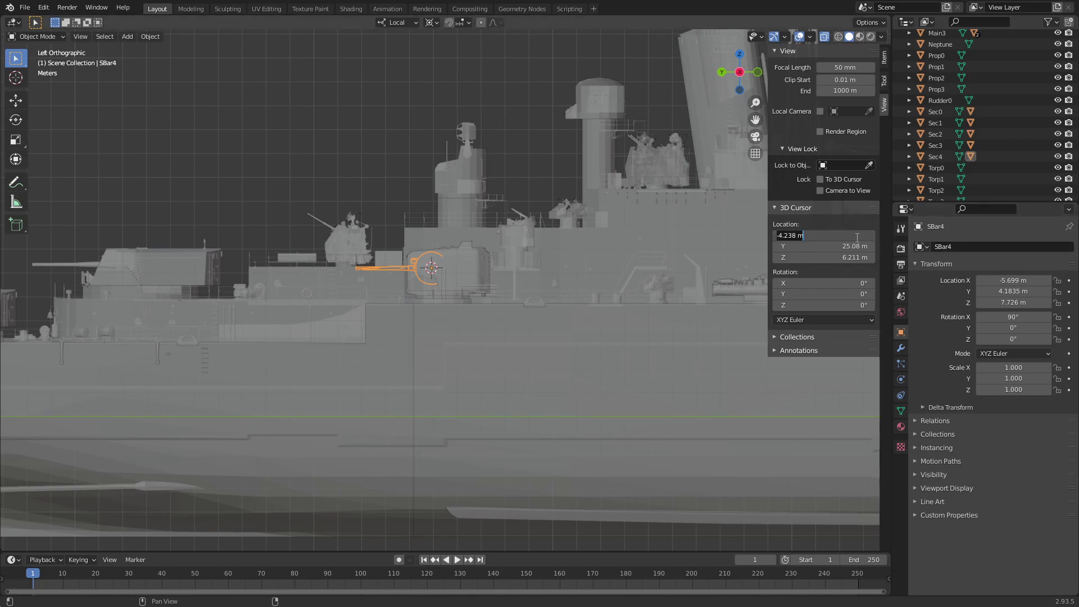
pyautogui.hotkey('ctrl', 'c')
pyautogui.press('Return')
pyautogui.hotkey('ctrl', 'v')
pyautogui.click(841, 248)
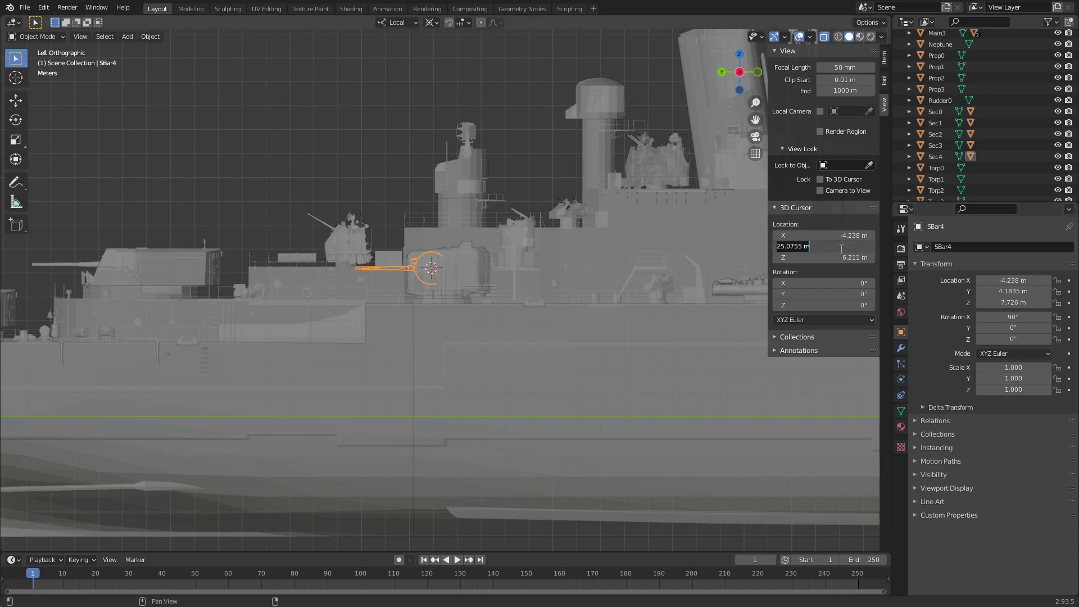
pyautogui.hotkey('ctrl', 'c')
pyautogui.press('Return')
pyautogui.hotkey('ctrl', 'v')
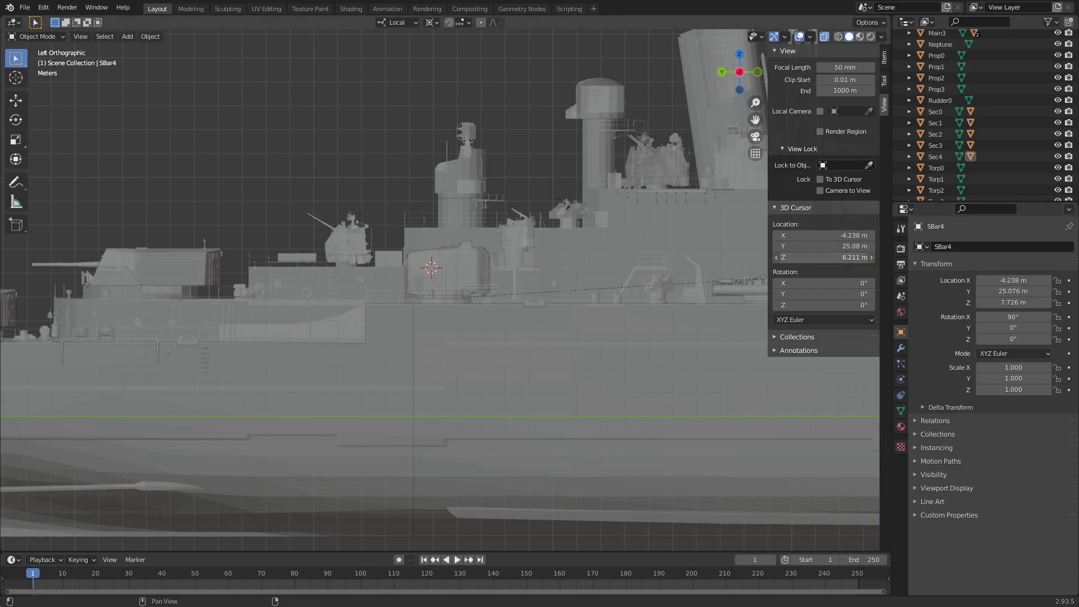
pyautogui.hotkey('ctrl', 'c')
pyautogui.hotkey('ctrl', 'v')
pyautogui.click(1015, 339)
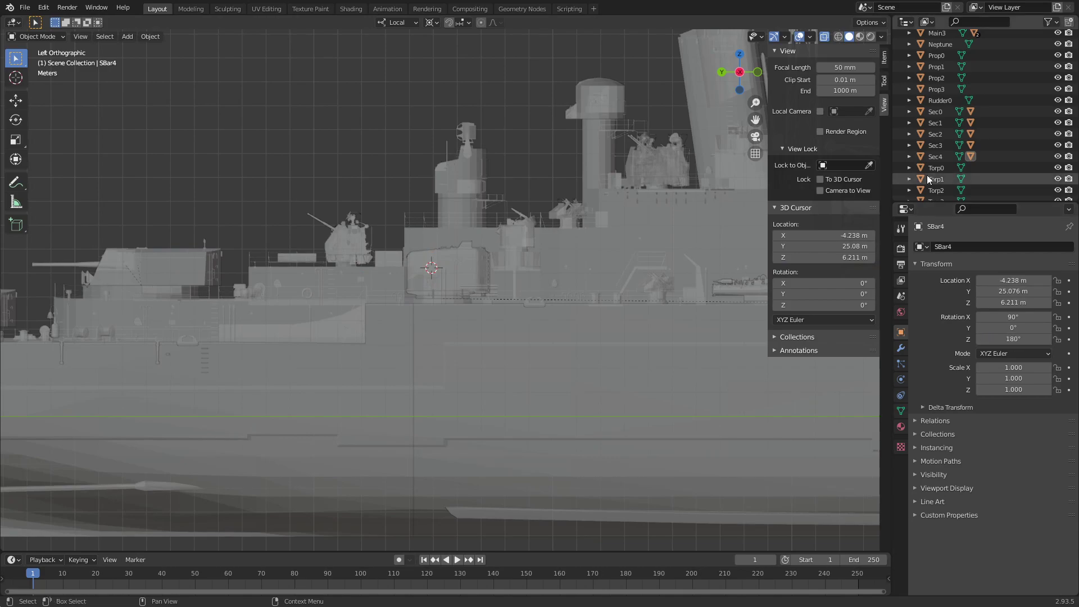
# Parent SBar4 to Sec4 and copy the turret and barrel pair
pyautogui.click(945, 155)
pyautogui.hotkey('ctrl', 'p')
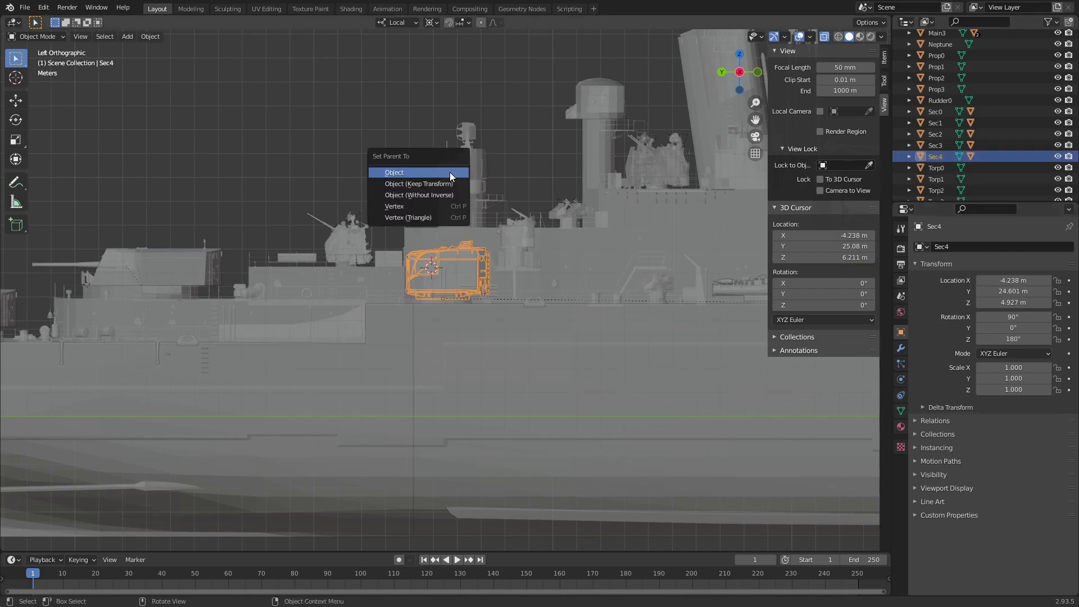
pyautogui.click(450, 174)
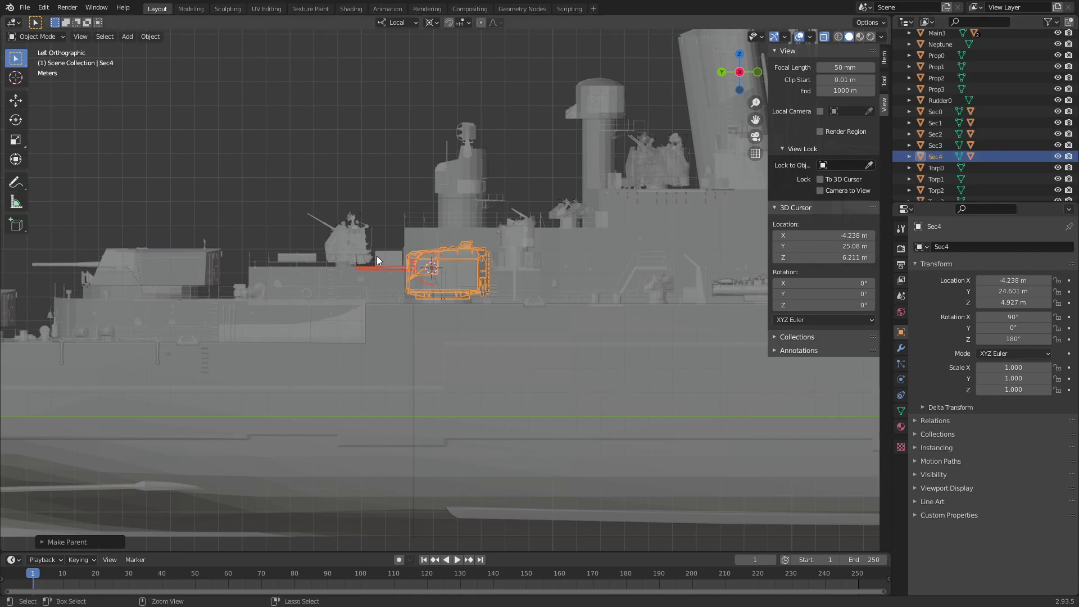
pyautogui.hotkey('ctrl', 'c')
pyautogui.click(383, 137)
# Paste the turret copy, rename it Sec5, and mirror its X location to 4.238 m
pyautogui.hotkey('ctrl', 'v')
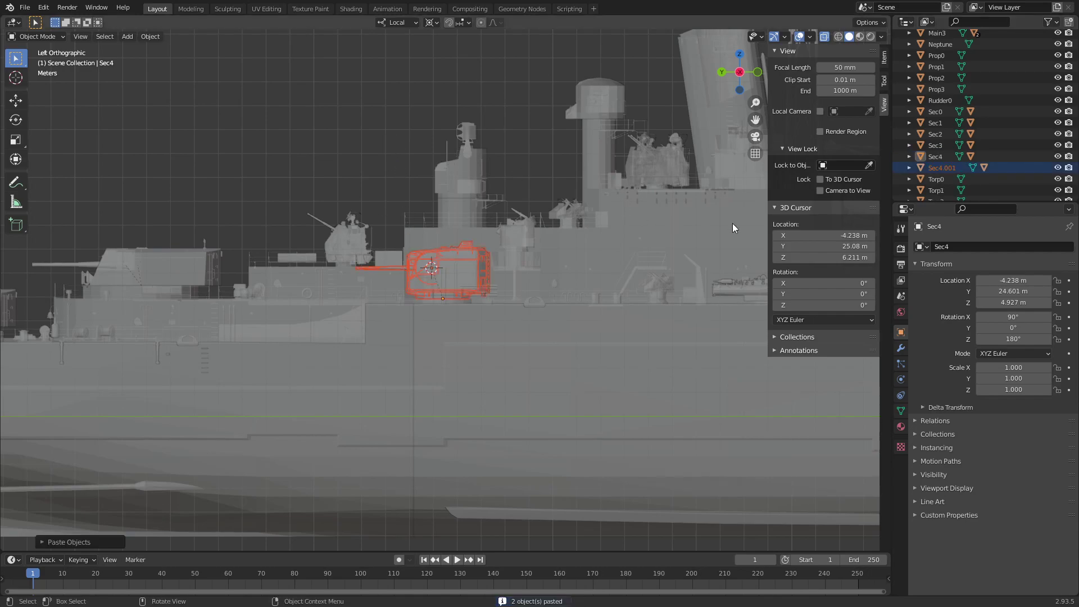
pyautogui.click(946, 168)
pyautogui.click(955, 247)
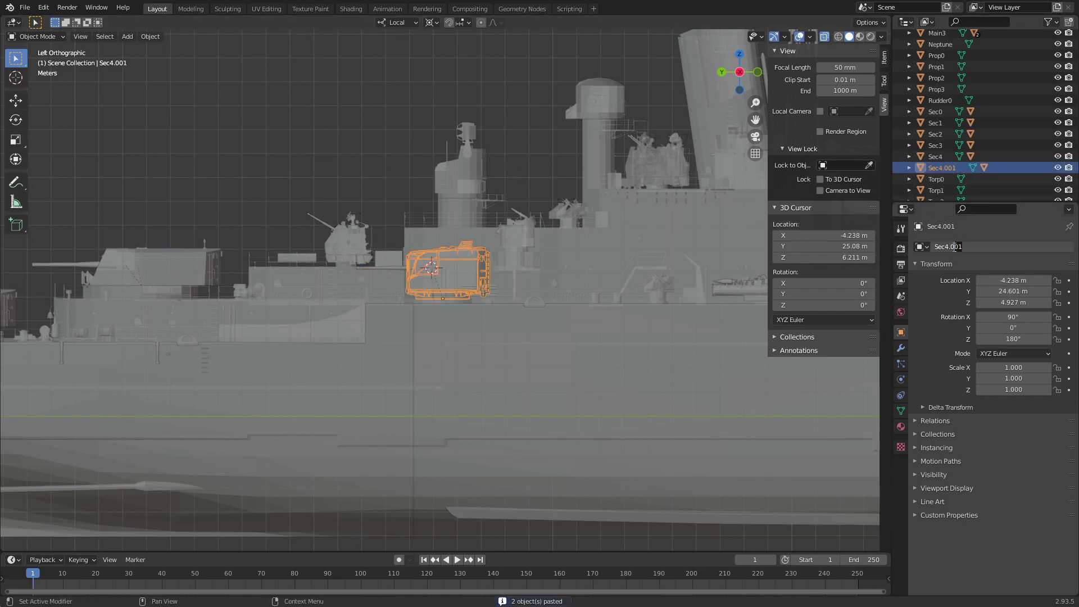
pyautogui.write('5')
pyautogui.press('Return')
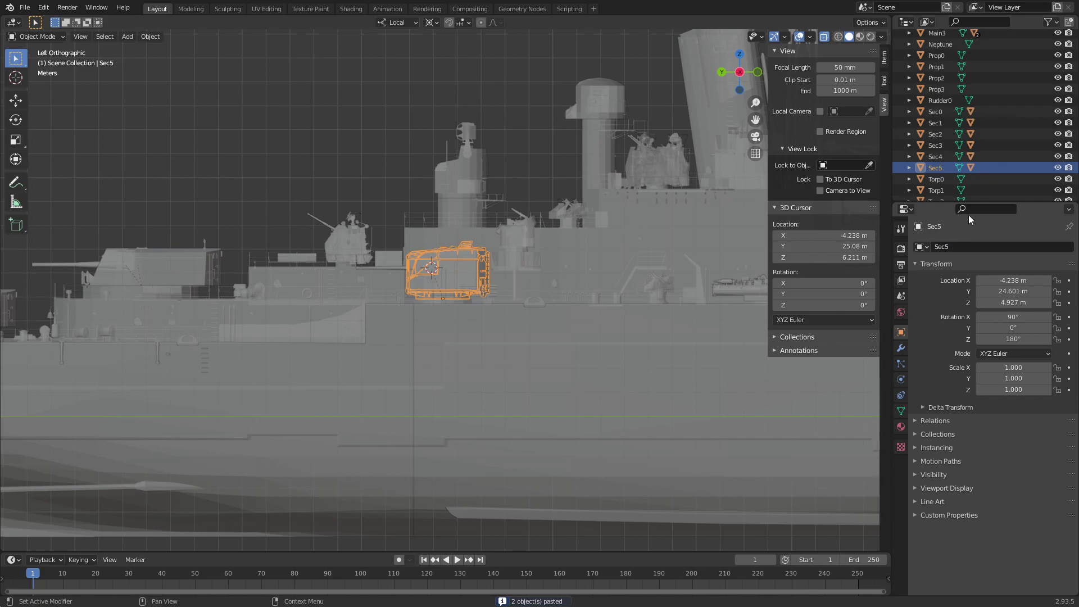
pyautogui.click(1011, 280)
pyautogui.press('Home')
pyautogui.press('Delete')
pyautogui.press('Return')
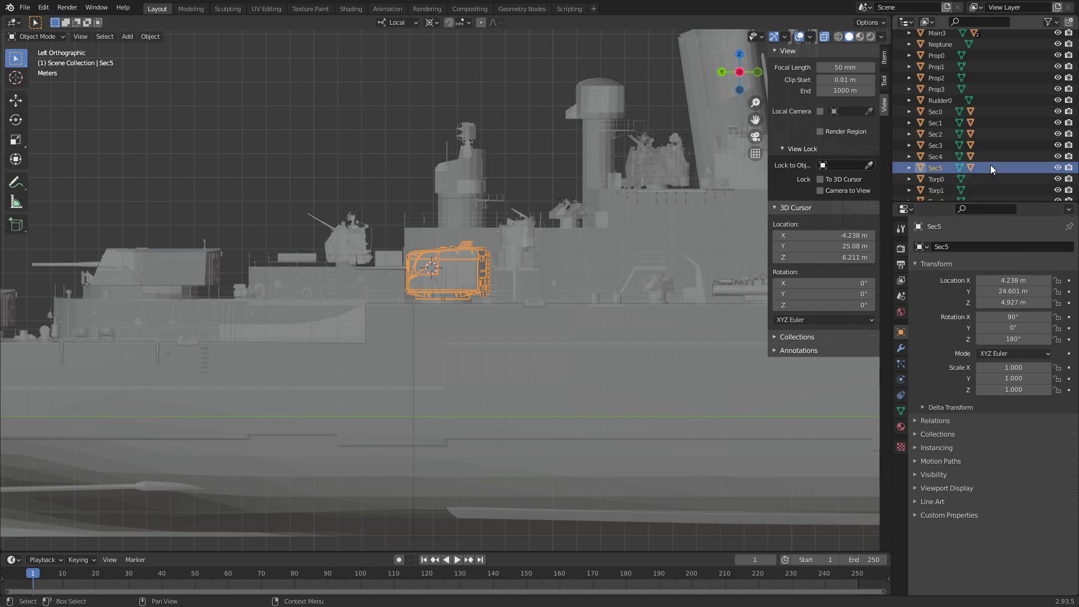
# Rename the copied barrel SBar5 and set its X location to 4.238 m
pyautogui.click(970, 168)
pyautogui.moveTo(972, 249); pyautogui.dragTo(955, 246)
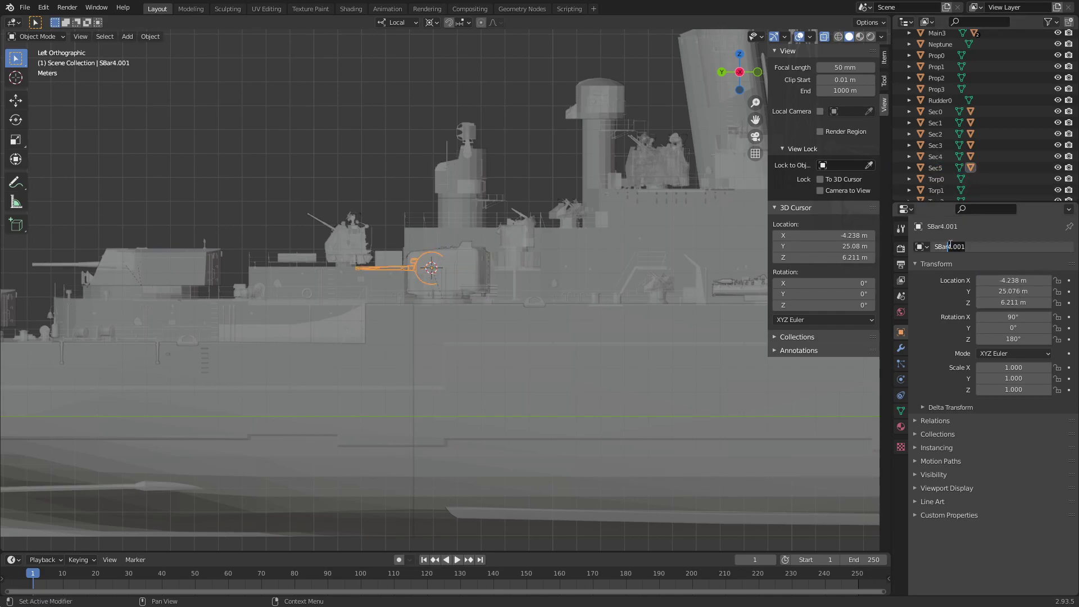
pyautogui.write('5')
pyautogui.press('Return')
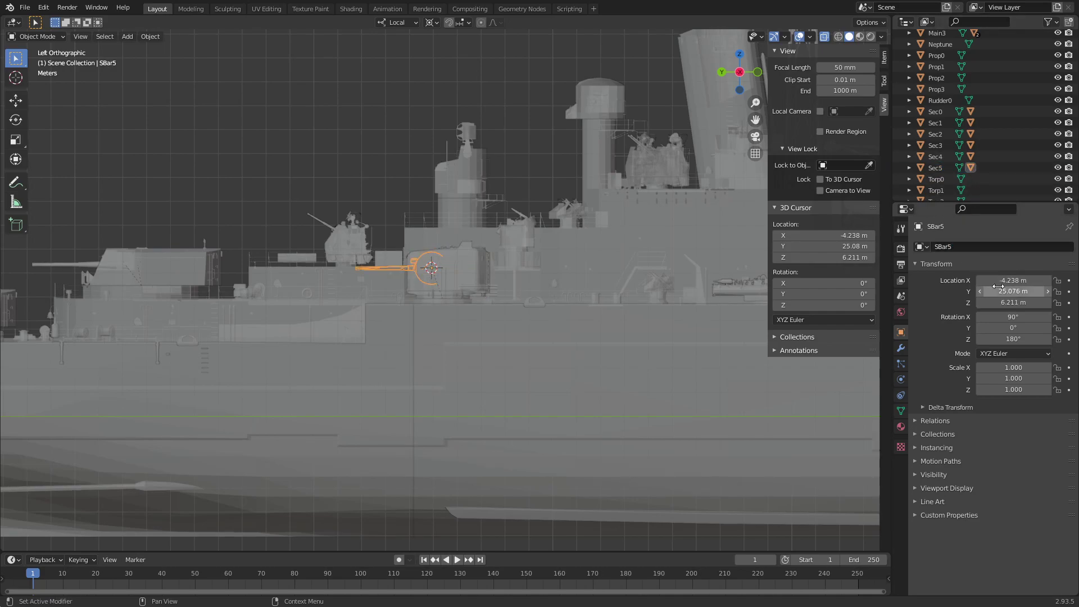
pyautogui.click(989, 281)
pyautogui.press('Return')
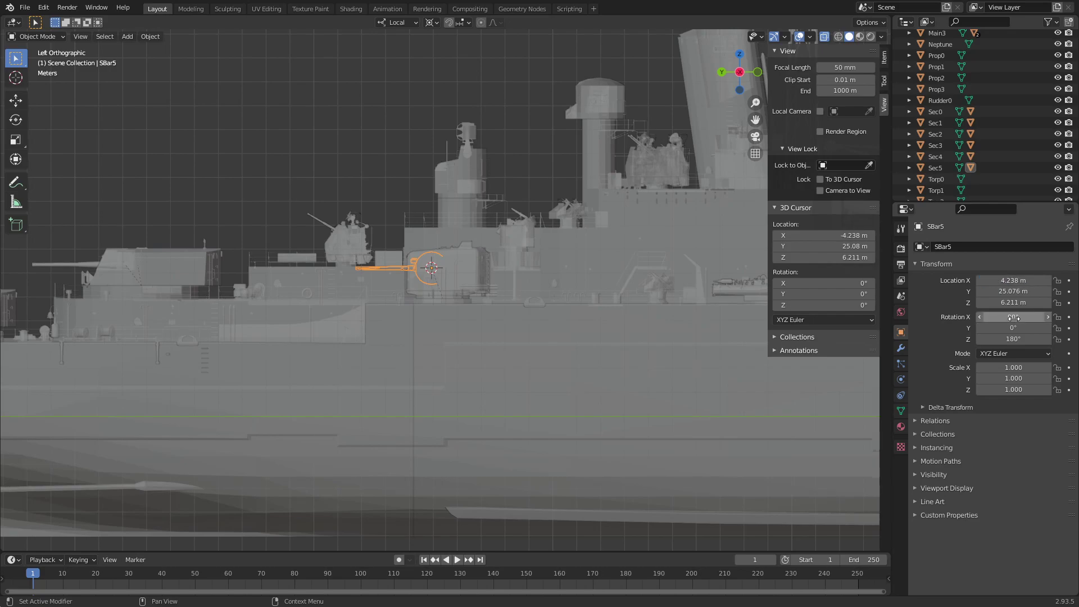
# Parent SBar5 to the Sec5 turret, then clear the selection
pyautogui.click(935, 167)
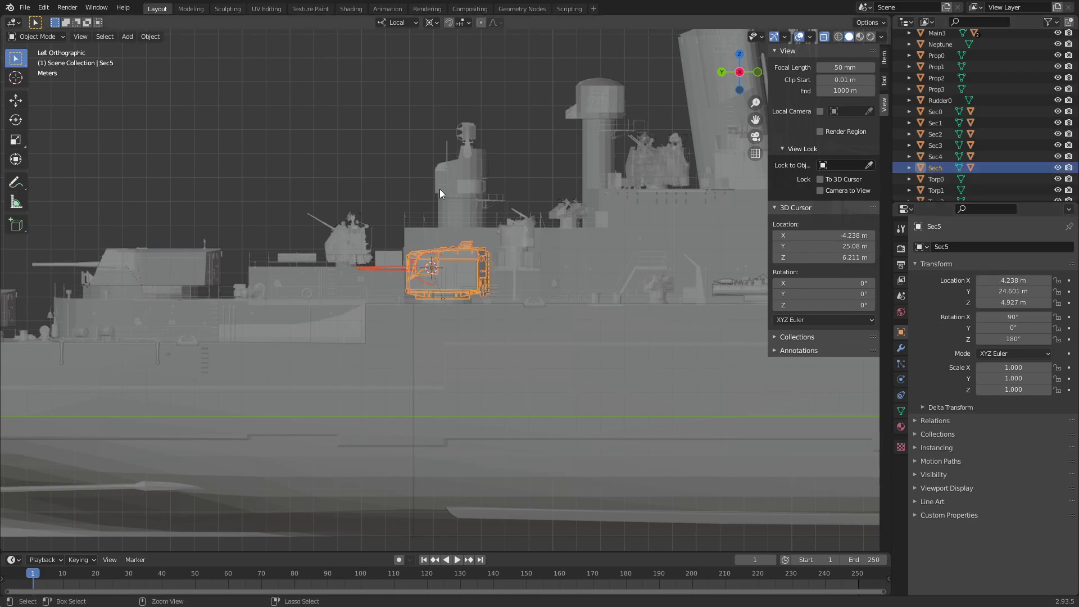
pyautogui.hotkey('ctrl', 'p')
pyautogui.click(421, 174)
pyautogui.moveTo(420, 173)
pyautogui.mouseDown(button='middle')
pyautogui.moveTo(521, 210)
pyautogui.moveTo(620, 295)
pyautogui.moveTo(546, 306)
pyautogui.moveTo(542, 238)
pyautogui.moveTo(506, 253)
pyautogui.moveTo(445, 313)
pyautogui.moveTo(461, 274)
pyautogui.mouseUp(button='middle')
pyautogui.click(612, 290)
pyautogui.scroll(3, 461, 274)
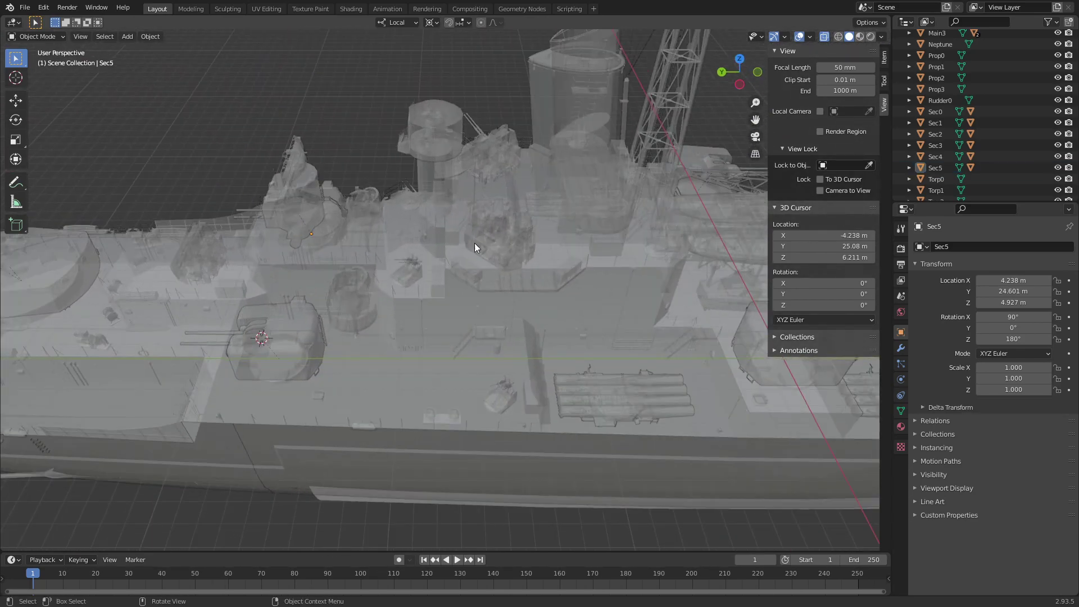
pyautogui.scroll(5, 958, 107)
# Inspect the Director0, Main0, Prop0 and Rudder0 objects while orbiting around the ship
pyautogui.click(945, 43)
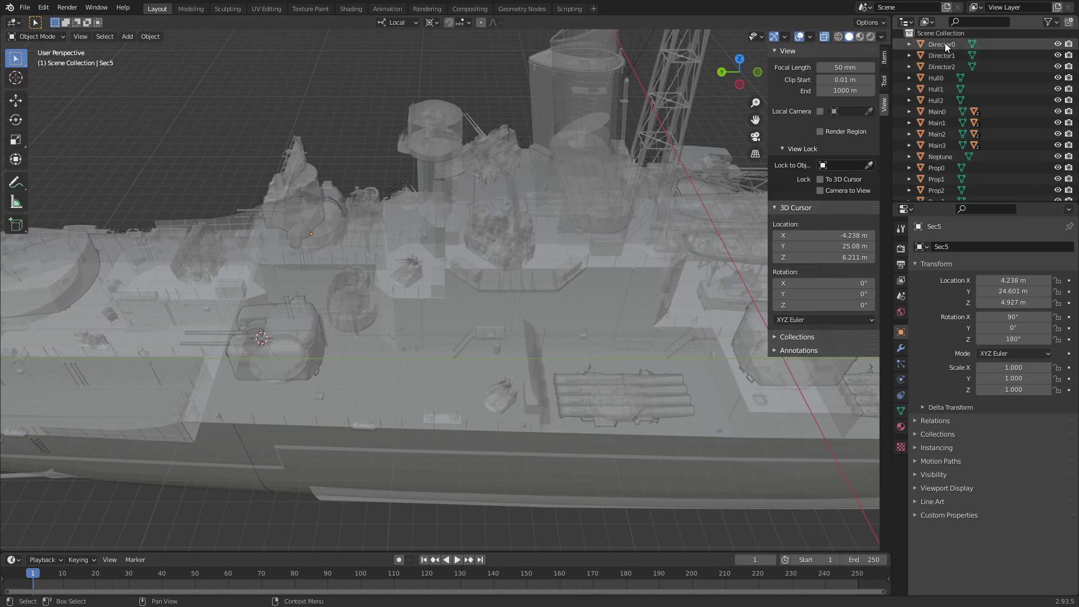
pyautogui.scroll(-3, 673, 190)
pyautogui.scroll(2, 433, 233)
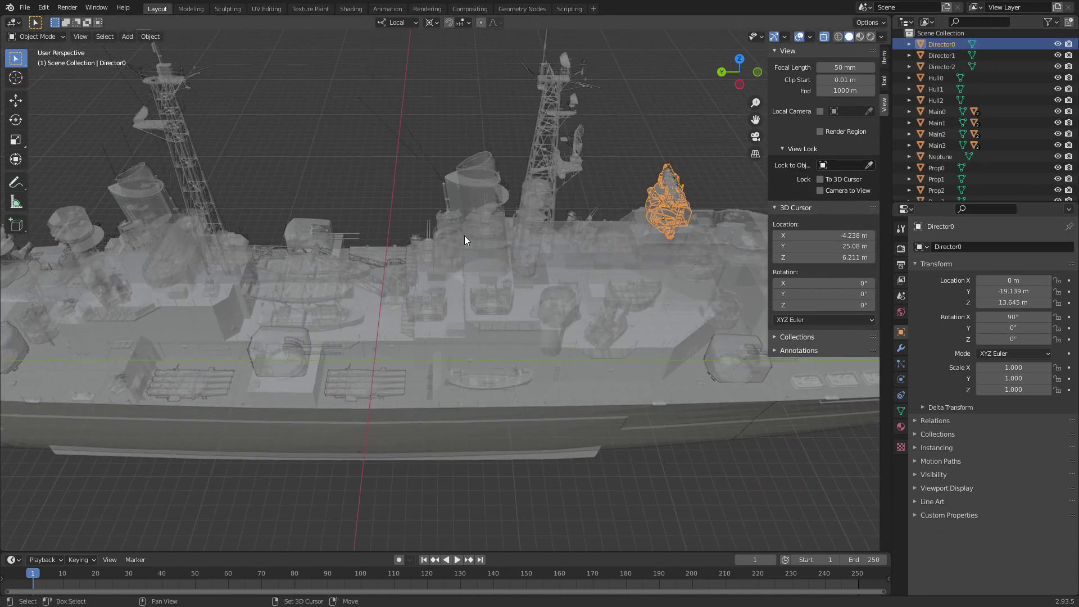
pyautogui.moveTo(464, 235)
pyautogui.mouseDown(button='middle')
pyautogui.moveTo(515, 265)
pyautogui.moveTo(515, 232)
pyautogui.moveTo(456, 194)
pyautogui.mouseUp(button='middle')
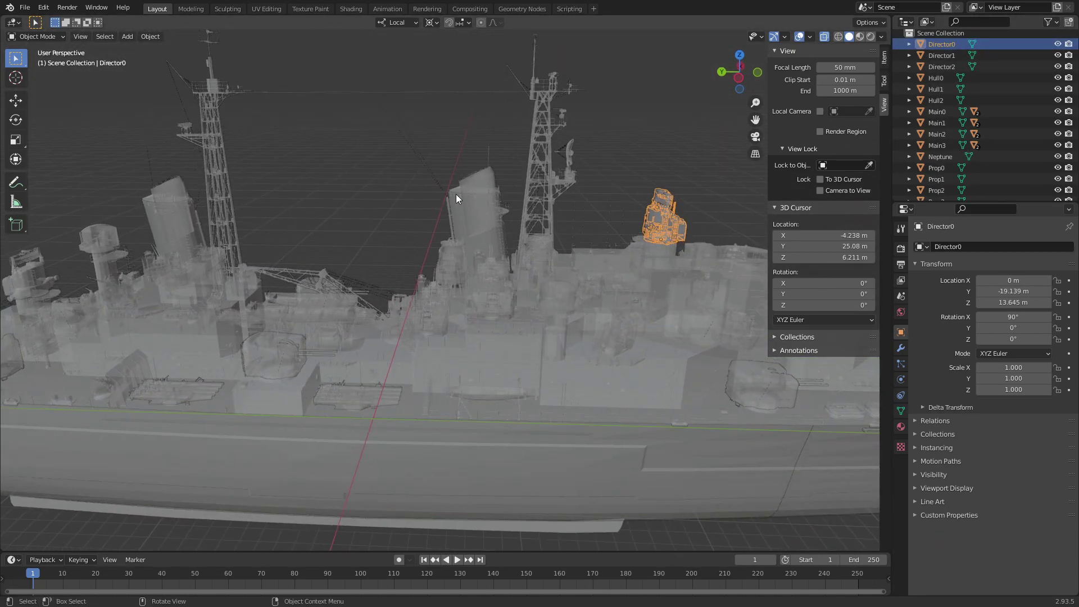
pyautogui.click(370, 187)
pyautogui.click(936, 111)
pyautogui.scroll(-2, 482, 235)
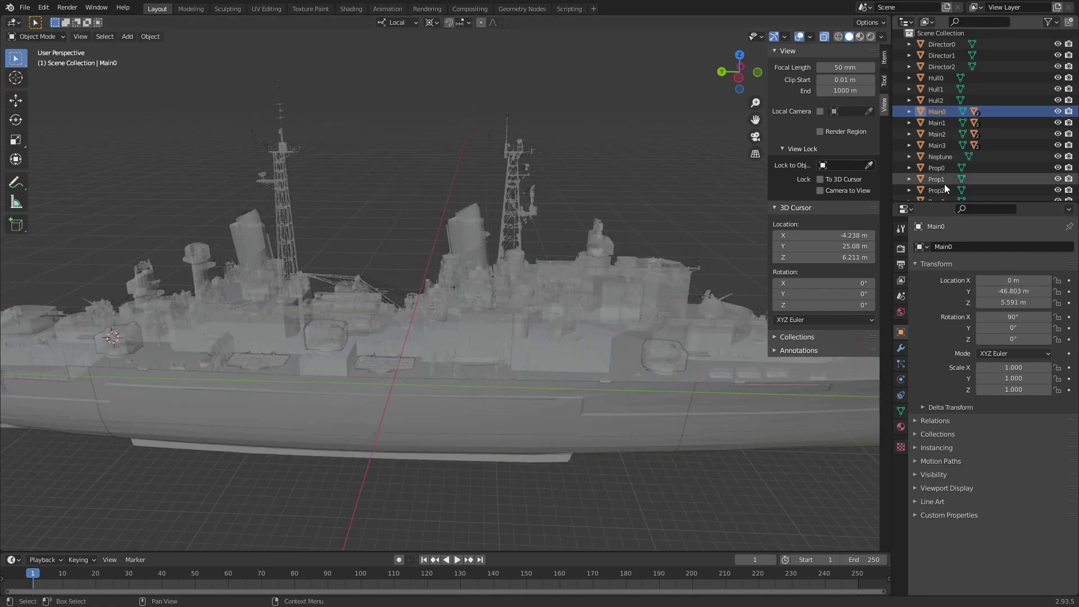
pyautogui.click(936, 168)
pyautogui.scroll(-3, 407, 271)
pyautogui.moveTo(406, 270); pyautogui.dragTo(444, 304, button='middle')
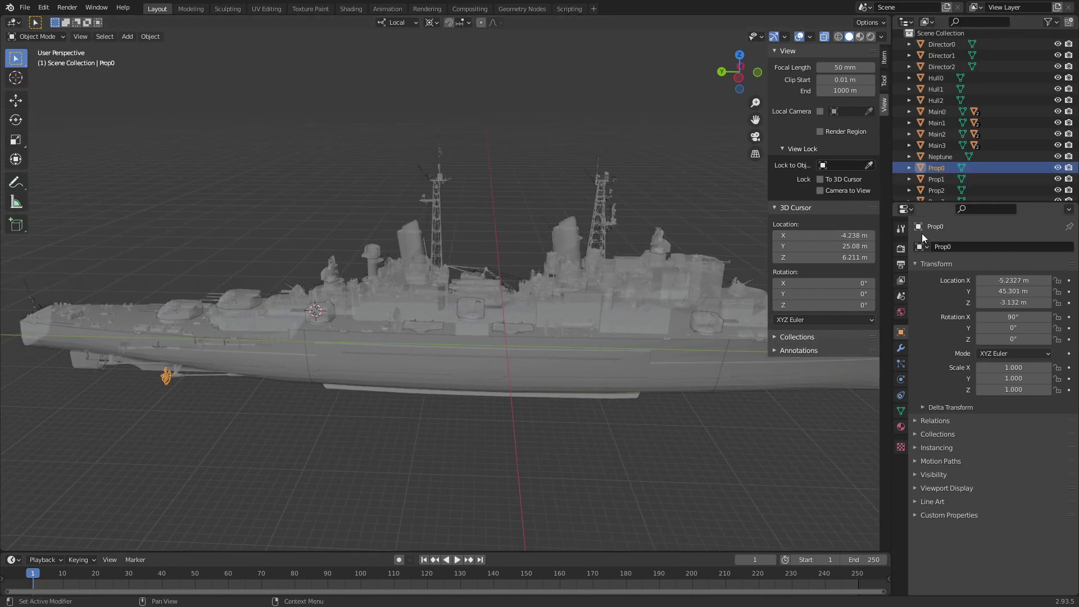
pyautogui.scroll(-2, 958, 174)
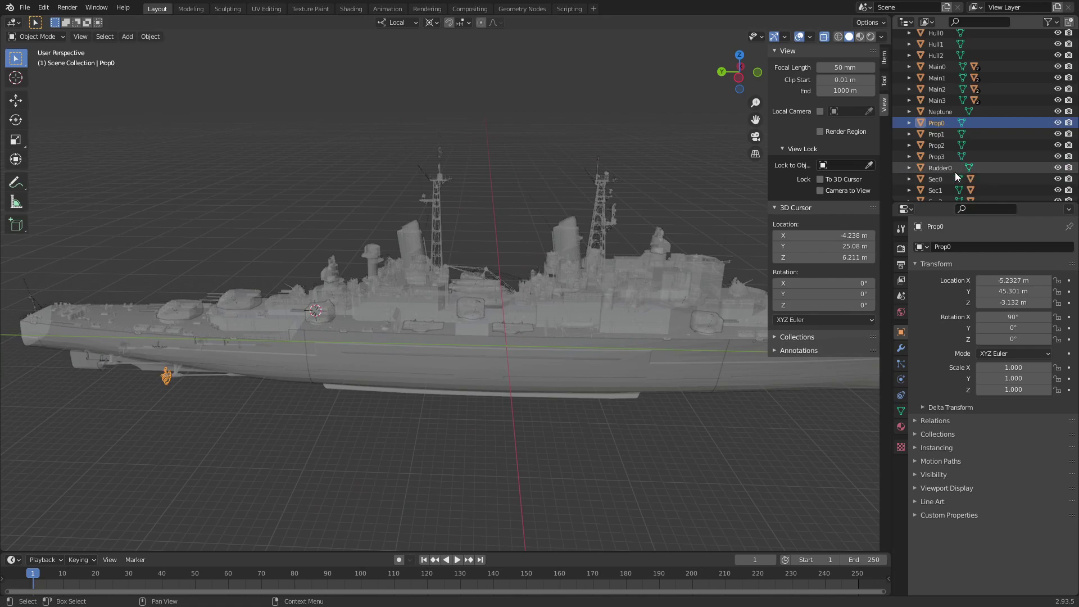
pyautogui.click(954, 170)
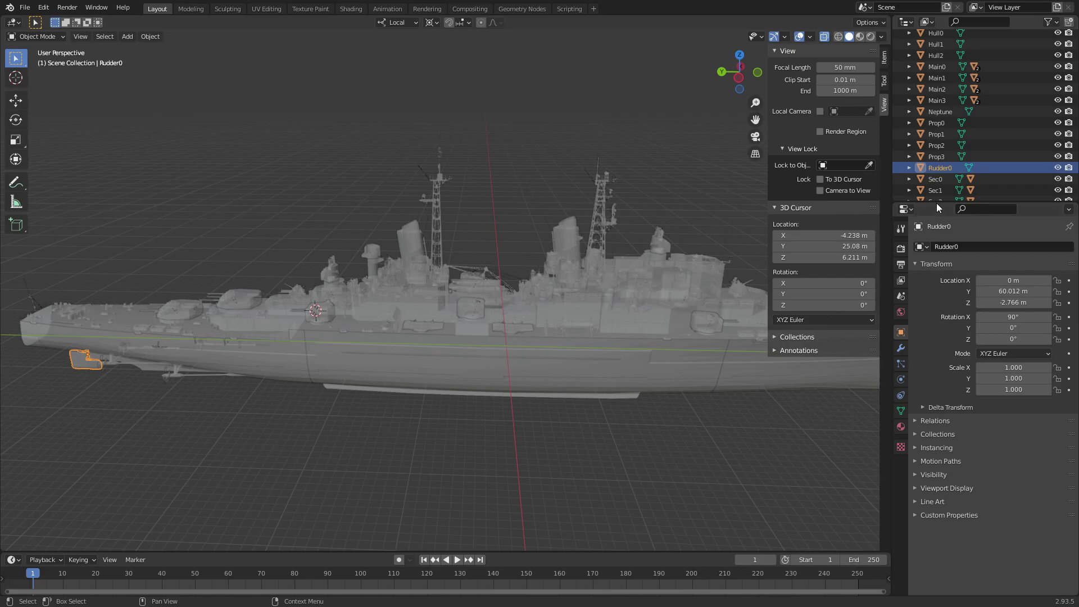
# Check the Sec5 turret, then clear the selection
pyautogui.scroll(-2, 932, 175)
pyautogui.scroll(-2, 935, 170)
pyautogui.click(934, 147)
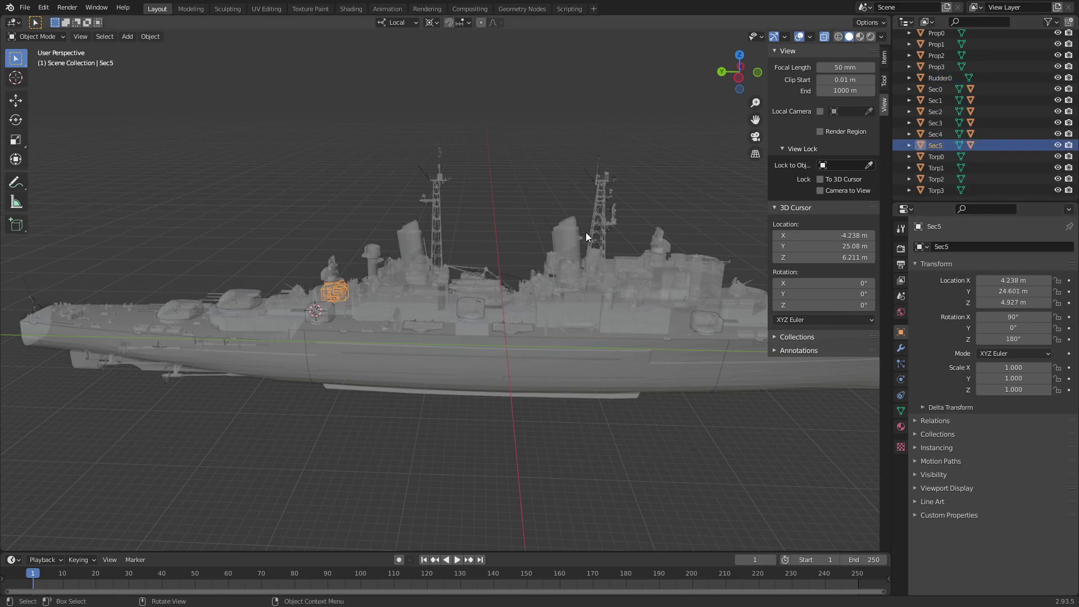
pyautogui.moveTo(586, 231); pyautogui.dragTo(585, 237, button='middle')
pyautogui.click(667, 135)
pyautogui.scroll(2, 1031, 133)
pyautogui.scroll(3, 972, 121)
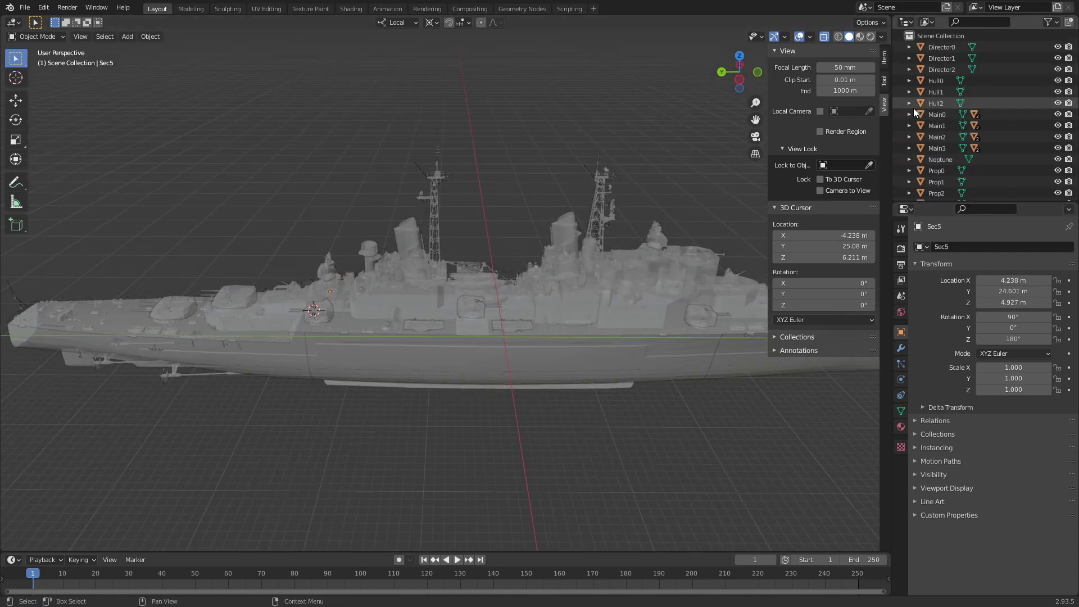
pyautogui.scroll(1, 912, 108)
# Snap the 3D cursor back to Hull1's origin at 0 m, then deselect everything
pyautogui.click(522, 339)
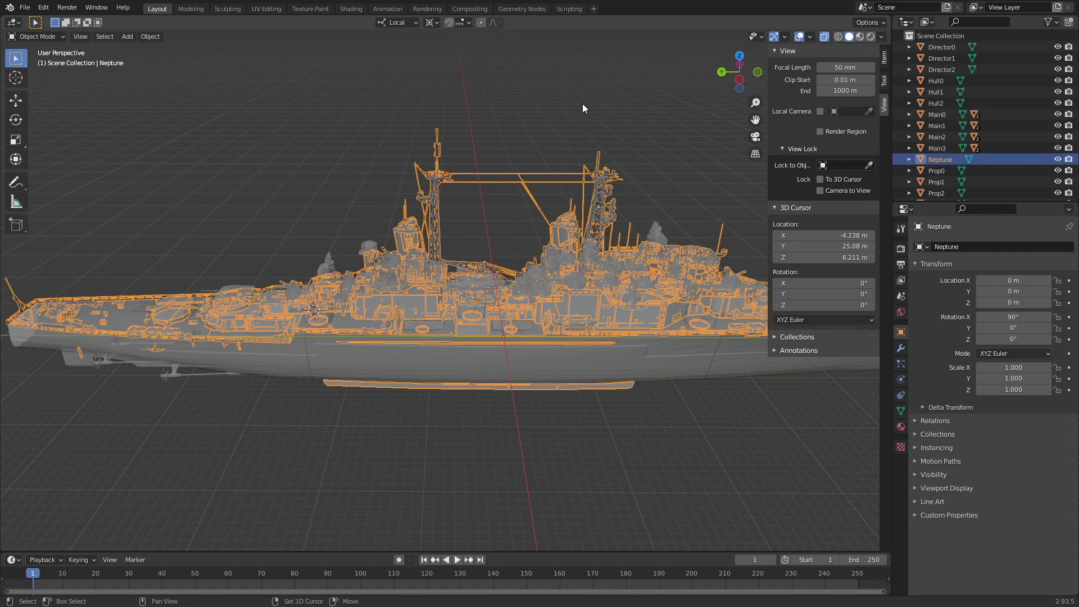
pyautogui.click(524, 370)
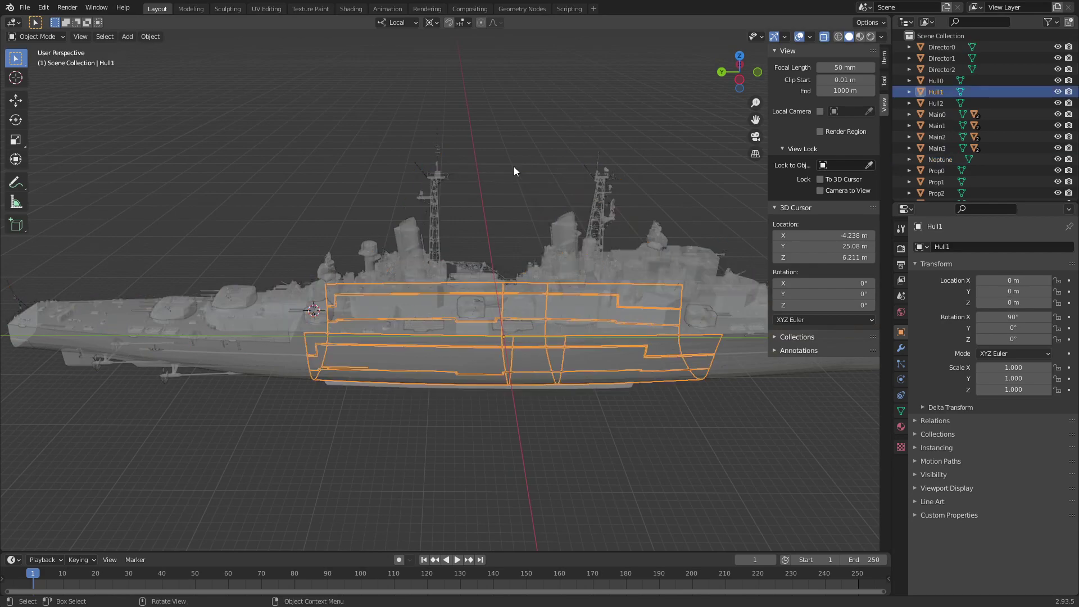
pyautogui.hotkey('shift', 's')
pyautogui.click(519, 160)
pyautogui.hotkey('alt', 'a')
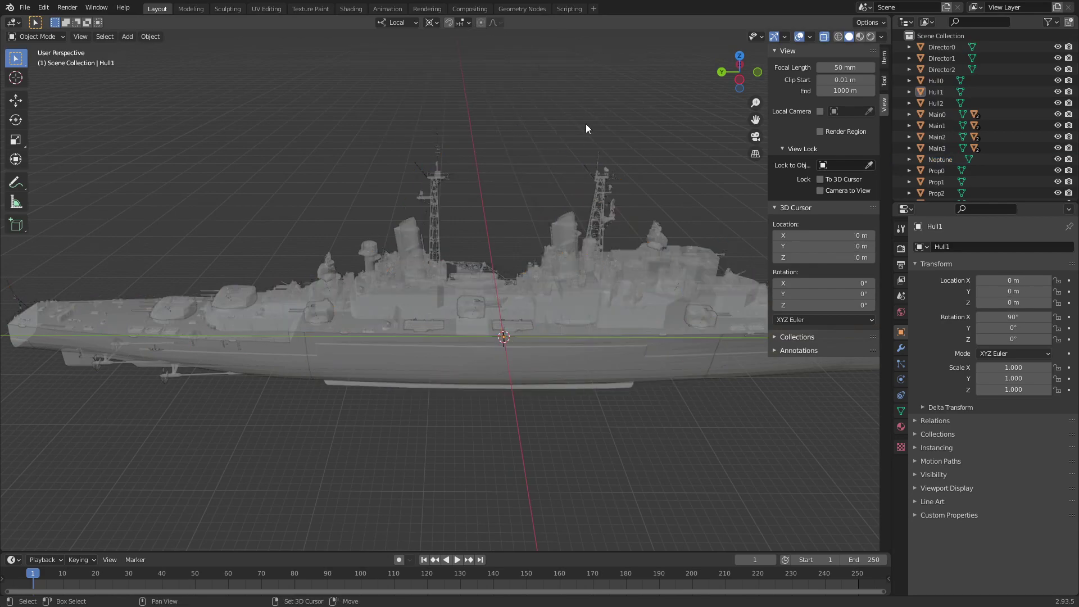
# Bring up the Shift+A Add menu over the viewport and browse its entries
pyautogui.hotkey('shift', 'a')
pyautogui.scroll(-5, 977, 176)
pyautogui.scroll(1, 982, 173)
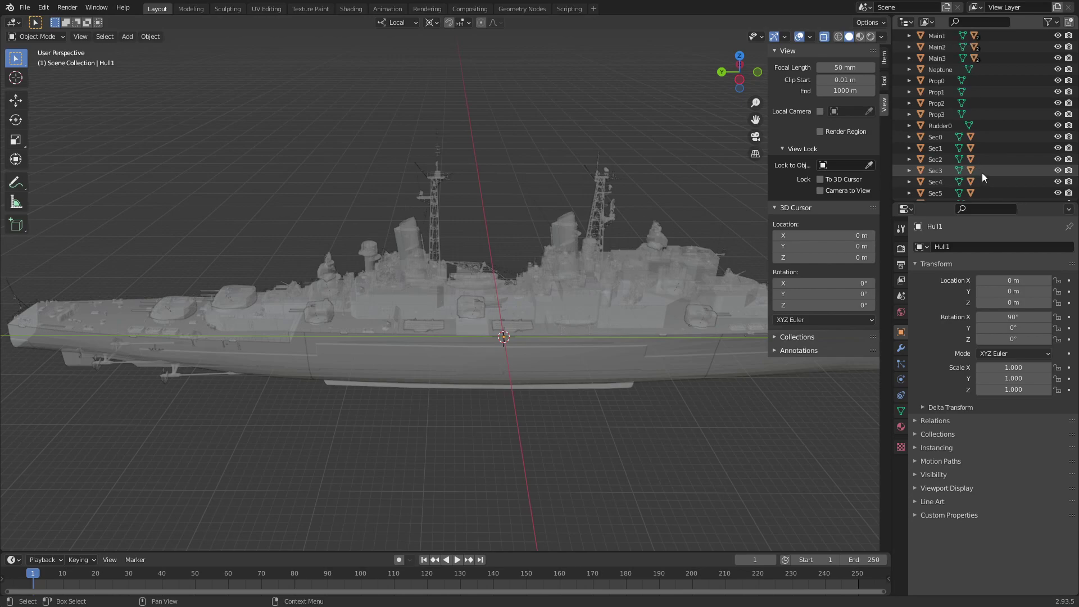
pyautogui.scroll(2, 982, 173)
pyautogui.scroll(1, 982, 173)
pyautogui.scroll(1, 982, 169)
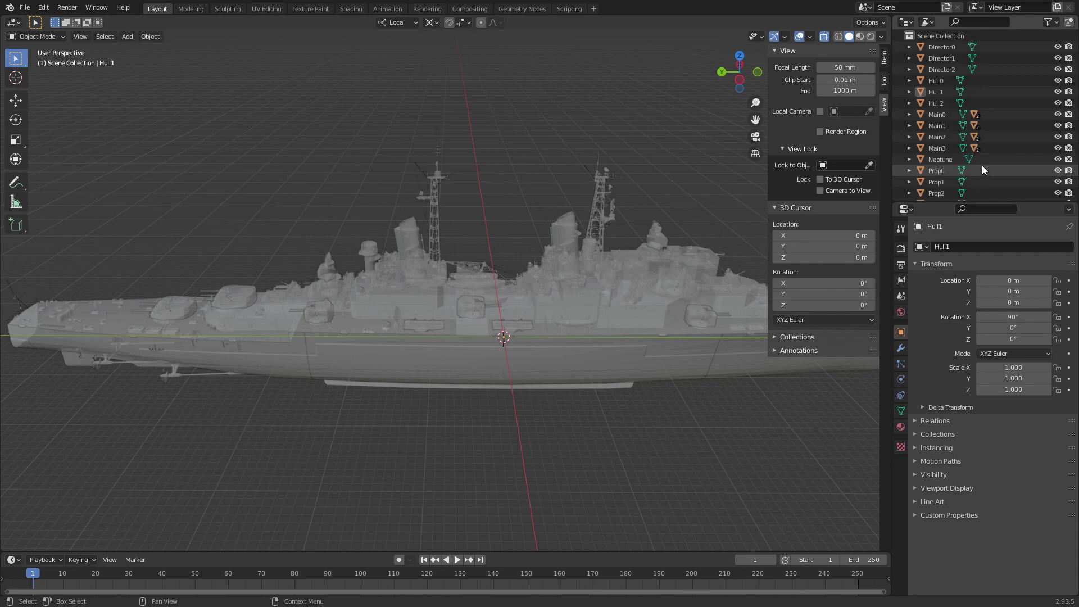
# Add an Empty at the origin and rotate it 90° around X
pyautogui.hotkey('shift', 'a')
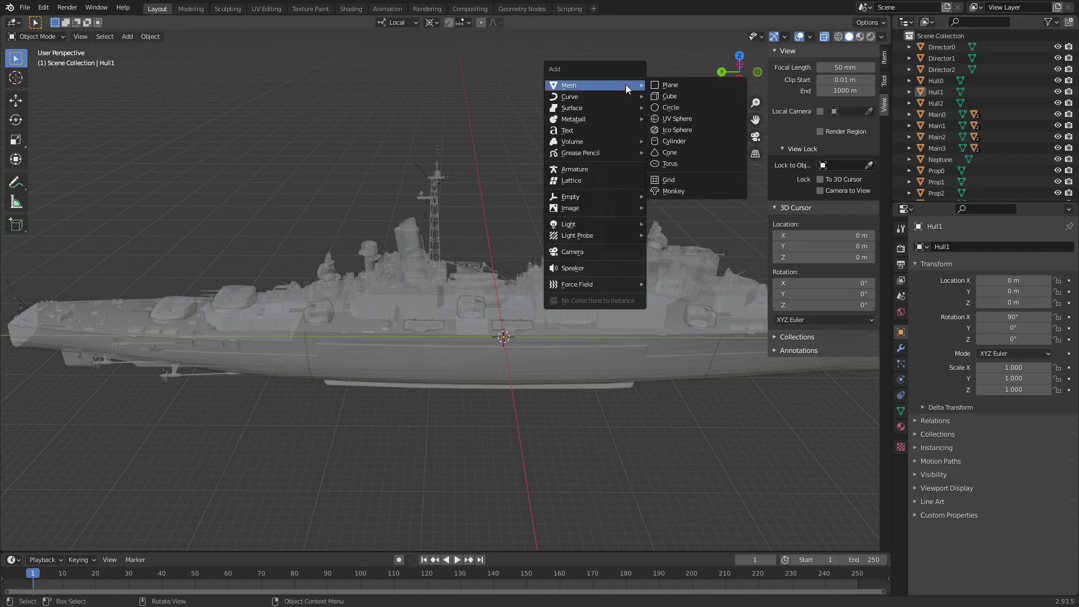
pyautogui.click(669, 195)
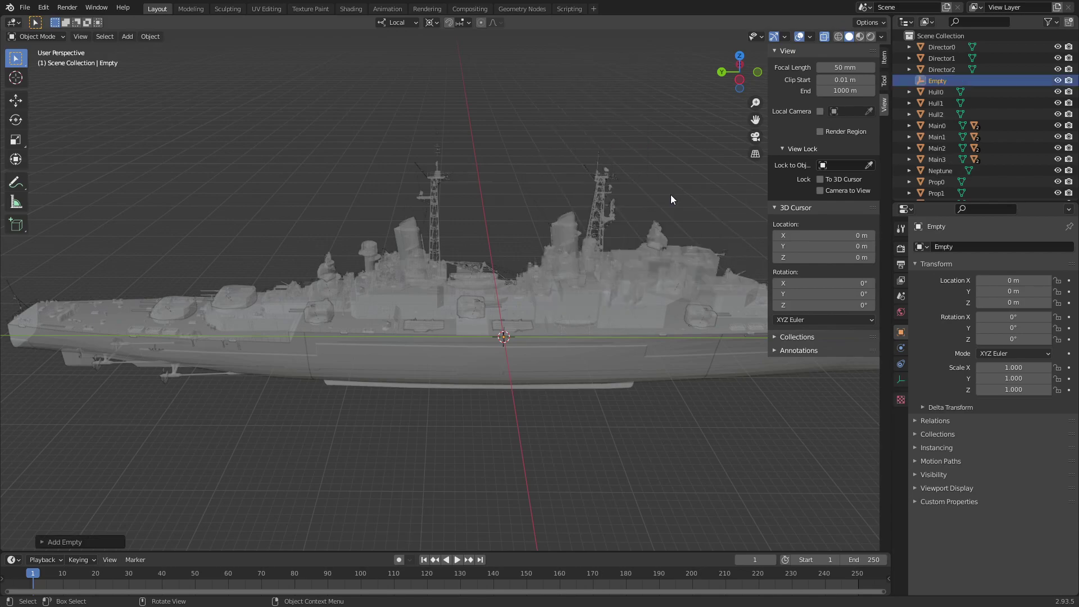
pyautogui.click(1014, 318)
pyautogui.write('90')
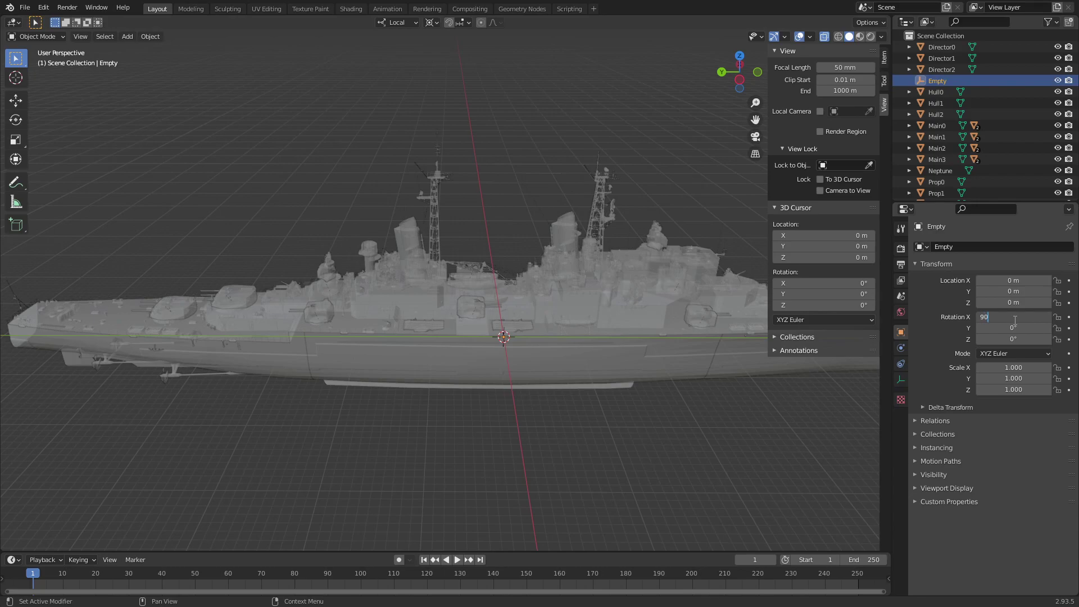
pyautogui.press('Return')
# Name the empty MainGuns and copy it for reuse
pyautogui.click(969, 245)
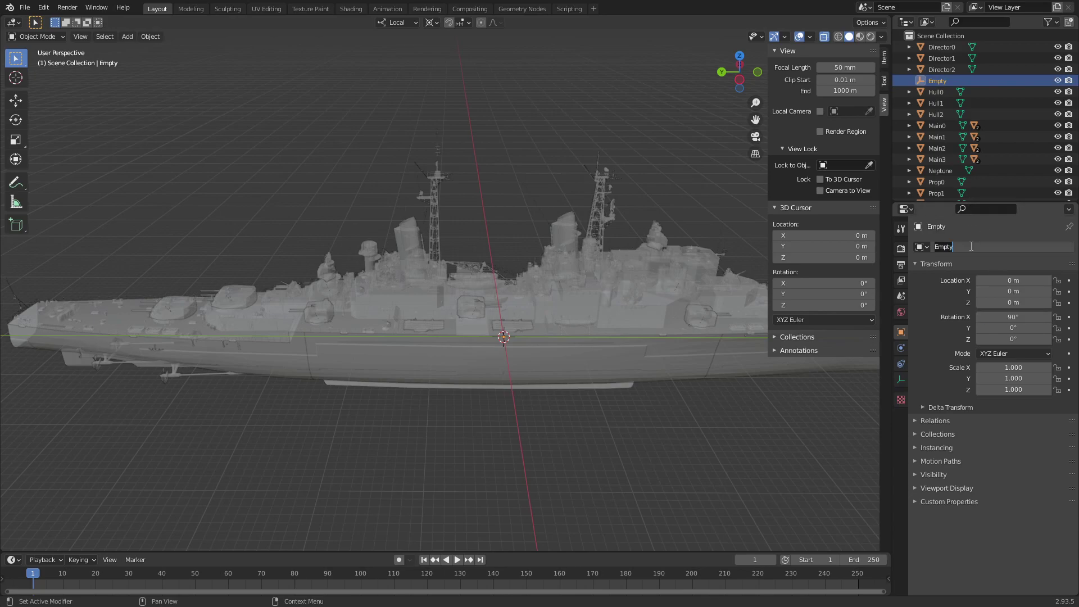
pyautogui.write('Se')
pyautogui.press('BackSpace')
pyautogui.write('MainGuns')
pyautogui.press('Return')
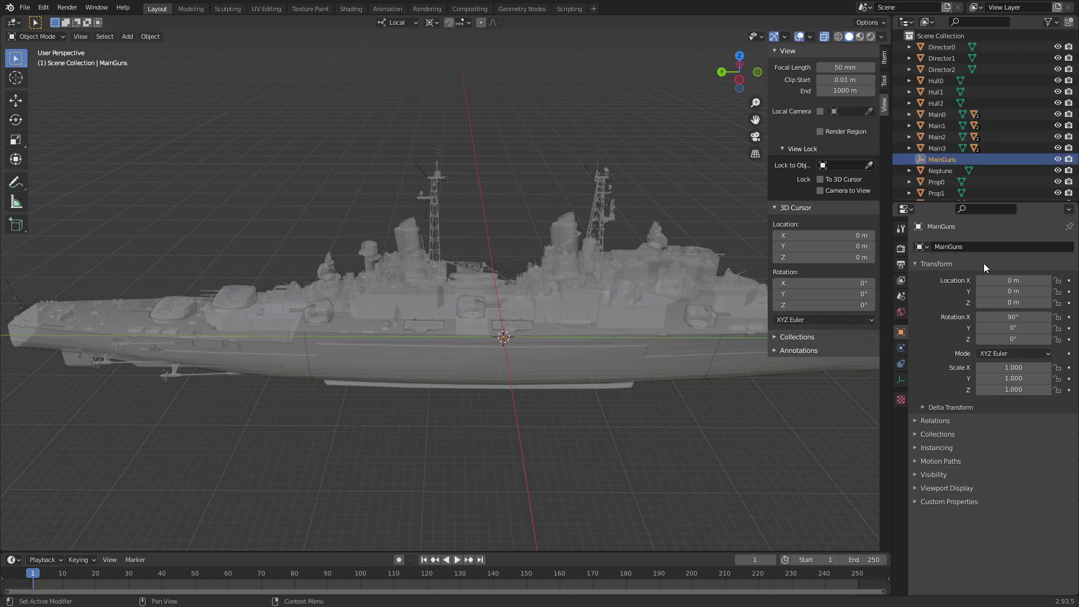
pyautogui.hotkey('ctrl', 'c')
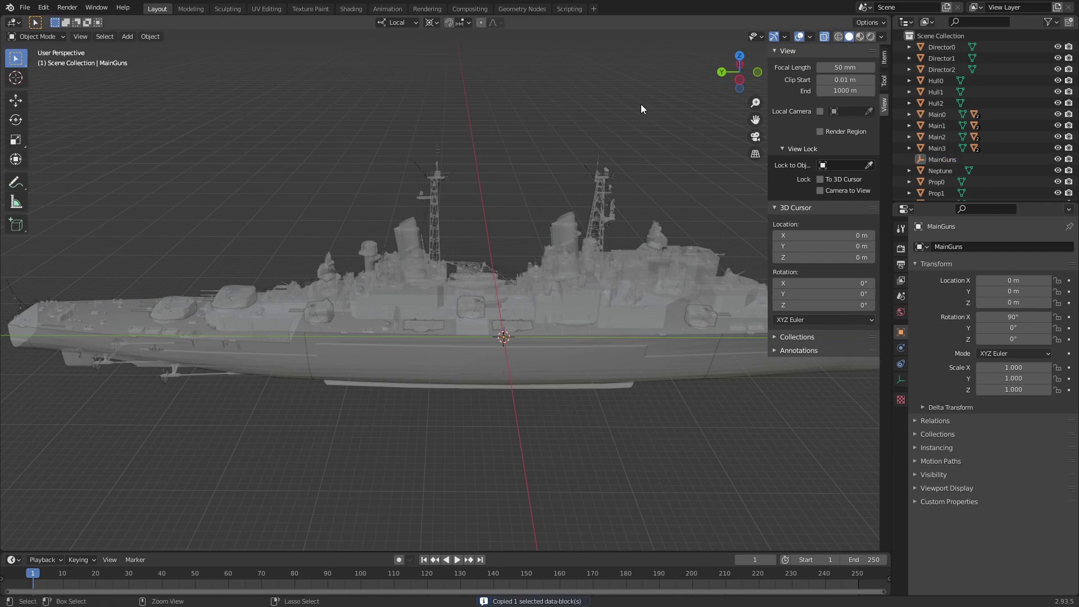
# Paste copies of the MainGuns empty and rename three of them COL_Hull0, COL_Hull1 and COL_Hull2
pyautogui.hotkey('ctrl', 'v')
pyautogui.hotkey('ctrl', 'v')
pyautogui.hotkey('ctrl', 'v')
pyautogui.click(950, 170)
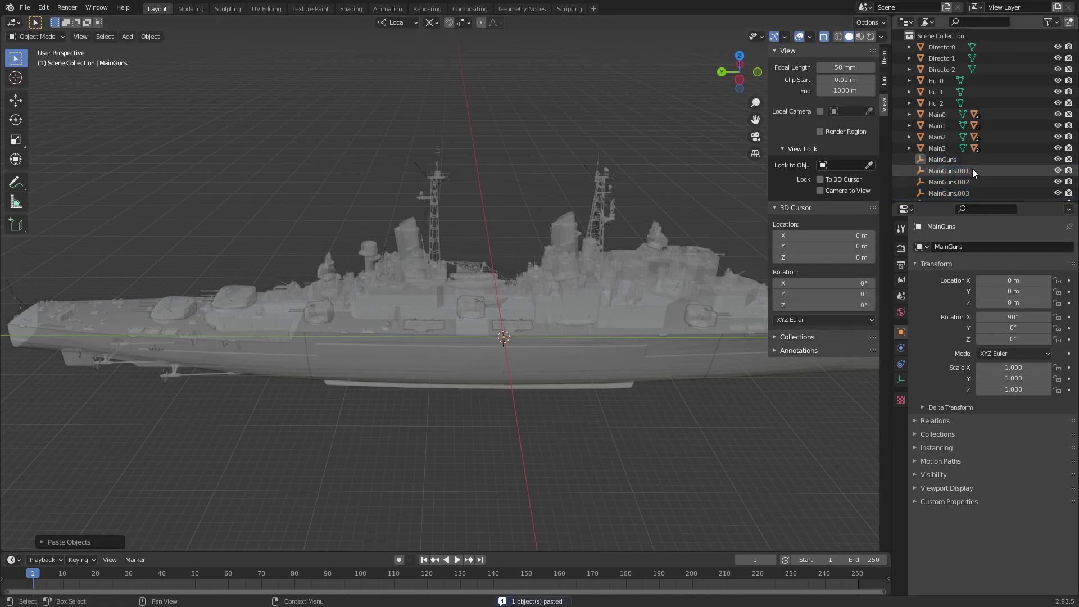
pyautogui.click(960, 246)
pyautogui.write('COL')
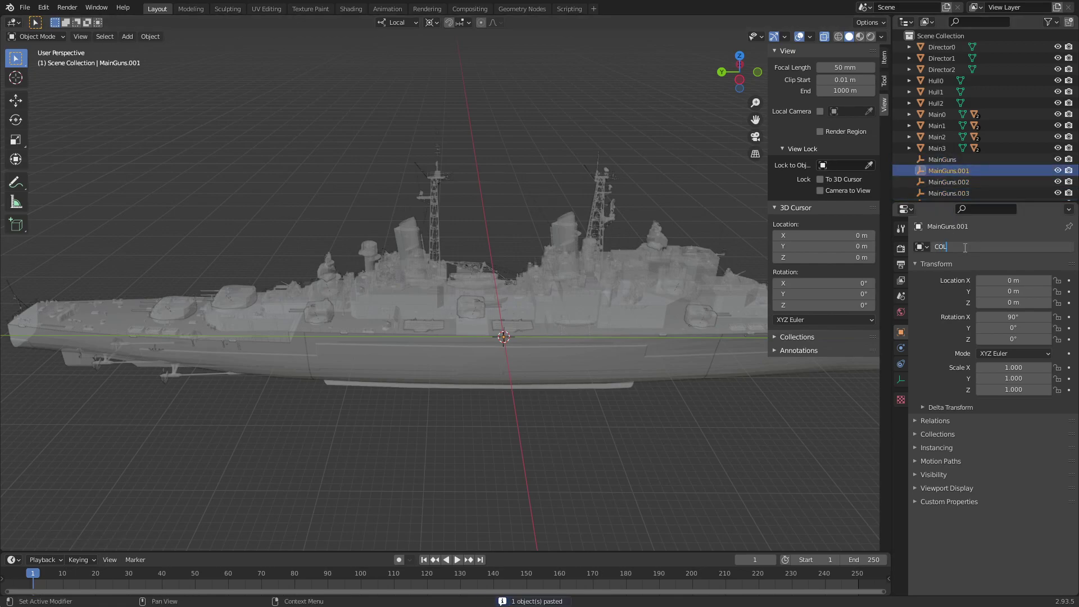
pyautogui.write('_Hull')
pyautogui.write('0')
pyautogui.press('Return')
pyautogui.click(962, 183)
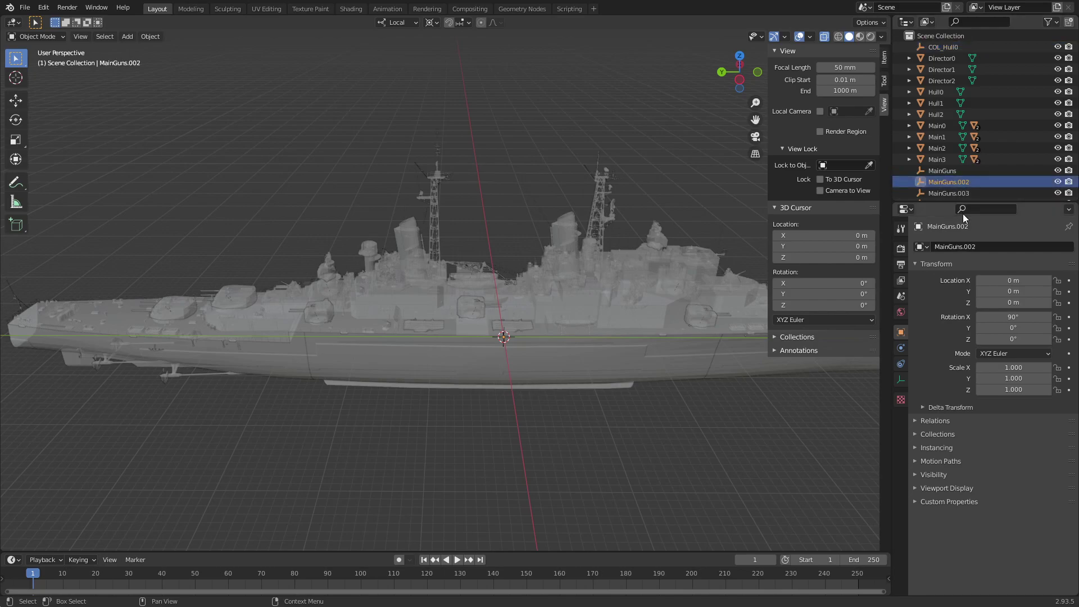
pyautogui.click(973, 245)
pyautogui.write('COL_Hull1')
pyautogui.press('Return')
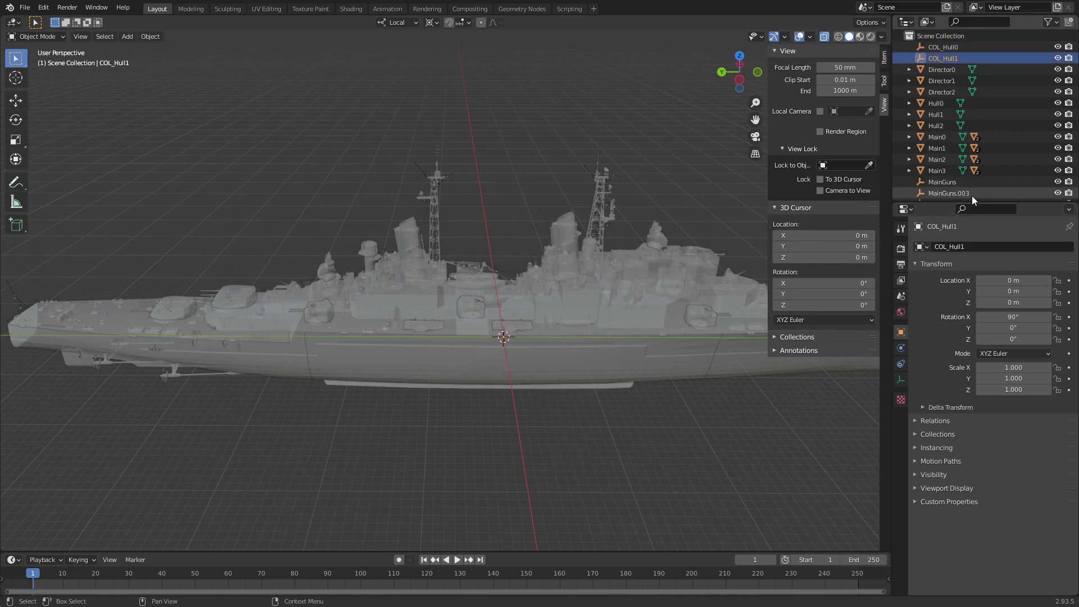
pyautogui.click(972, 194)
pyautogui.click(973, 246)
pyautogui.write('COL_Hull2')
pyautogui.press('Return')
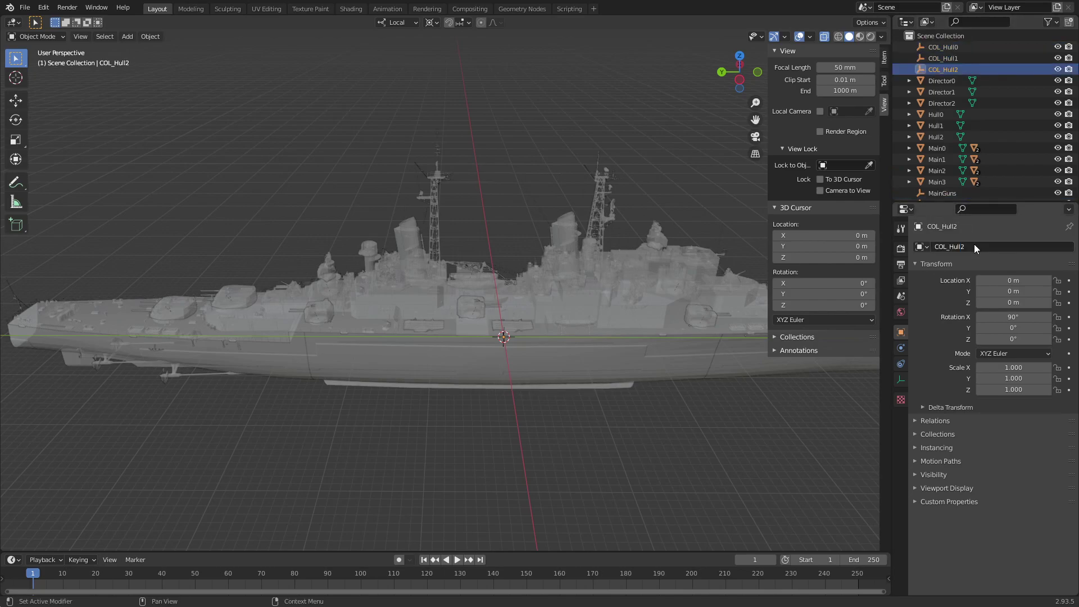
# Rename the copy MainGuns.004 to AAA
pyautogui.scroll(-2, 955, 197)
pyautogui.click(953, 183)
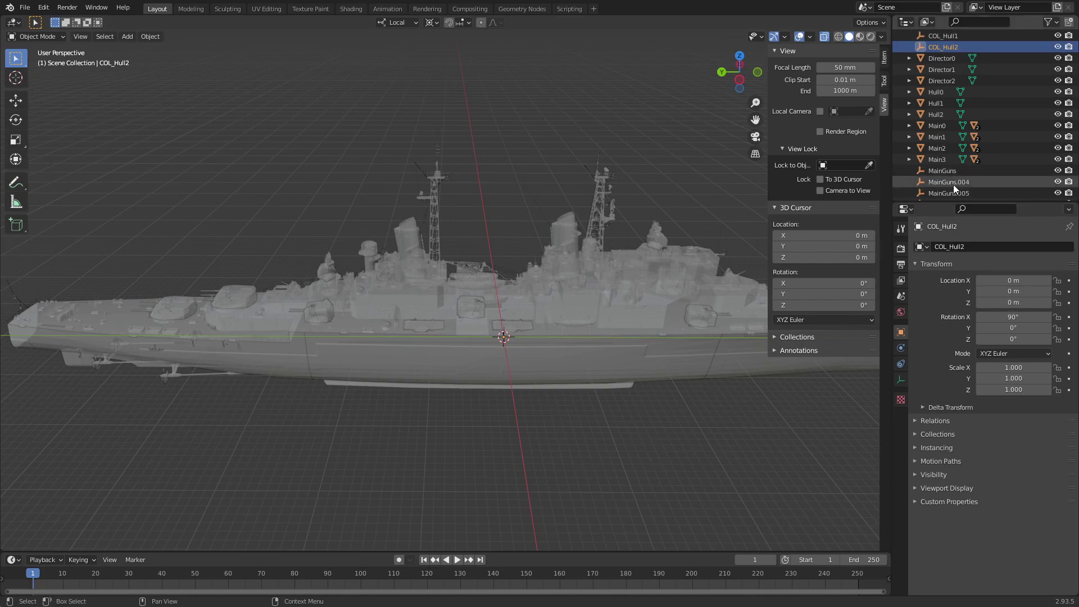
pyautogui.click(973, 247)
pyautogui.write('AAA')
pyautogui.press('Return')
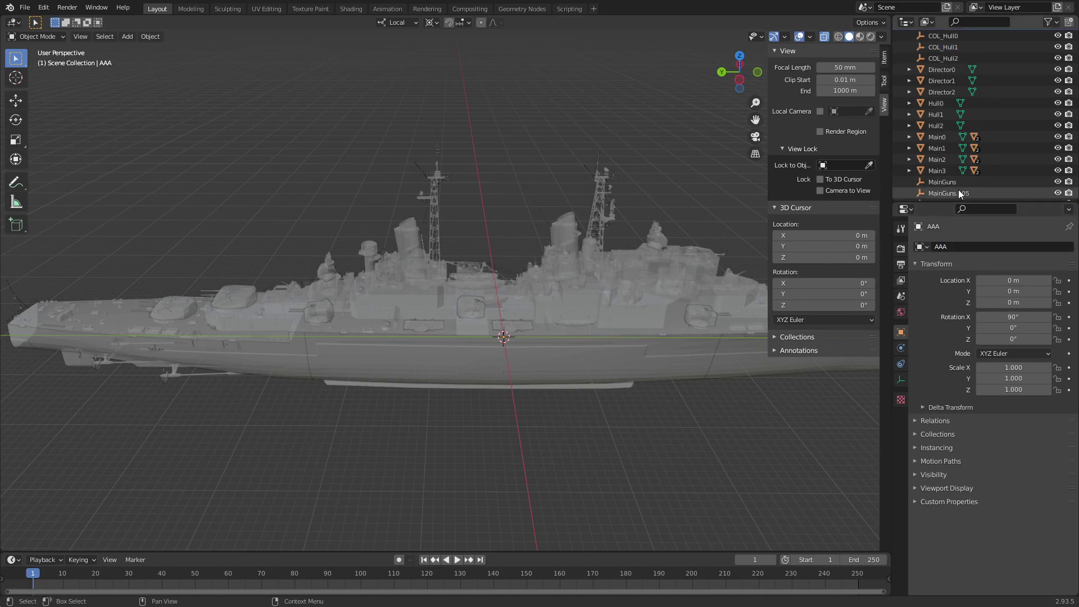
# Rename the copy MainGuns.006 to Secondary0, discarding an abandoned rename of MainGuns.005
pyautogui.click(958, 191)
pyautogui.click(963, 248)
pyautogui.write('Secon')
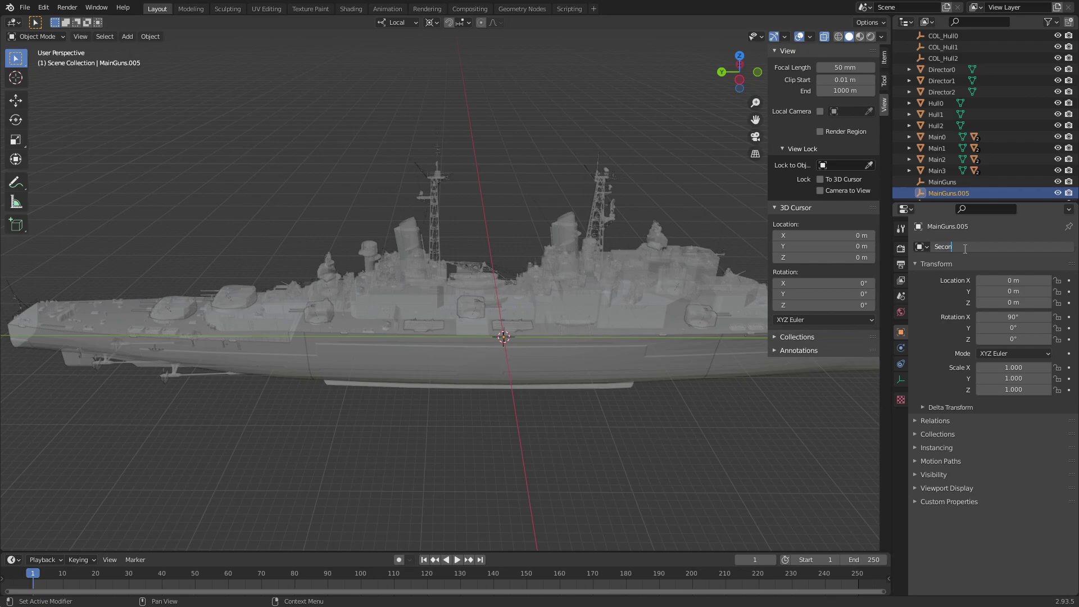
pyautogui.write('Torpe')
pyautogui.press('Escape')
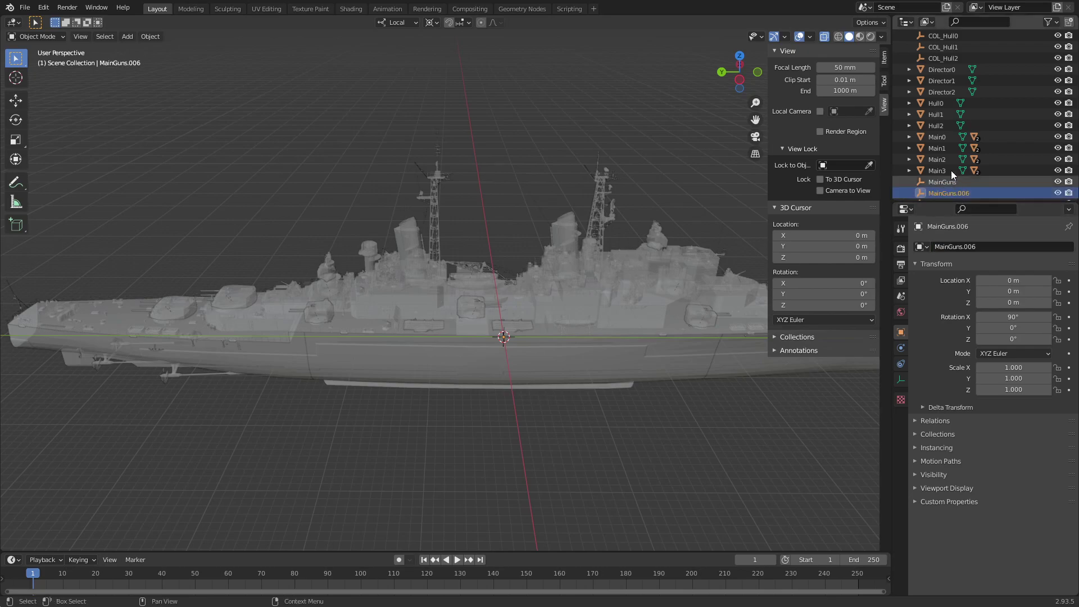
pyautogui.scroll(-3, 950, 170)
pyautogui.click(978, 248)
pyautogui.write('Secondary0')
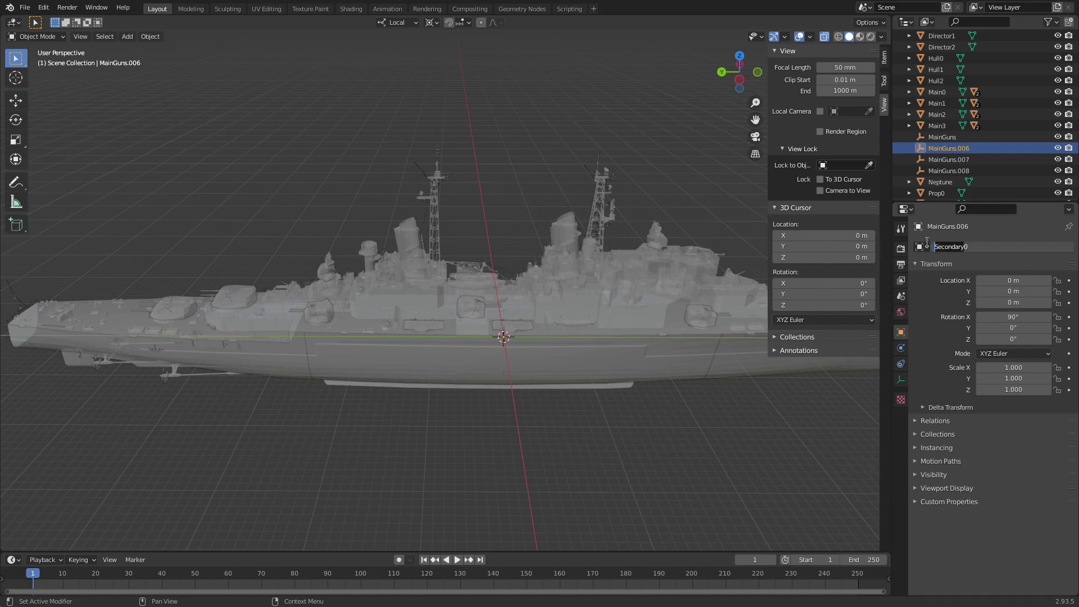
pyautogui.press('Return')
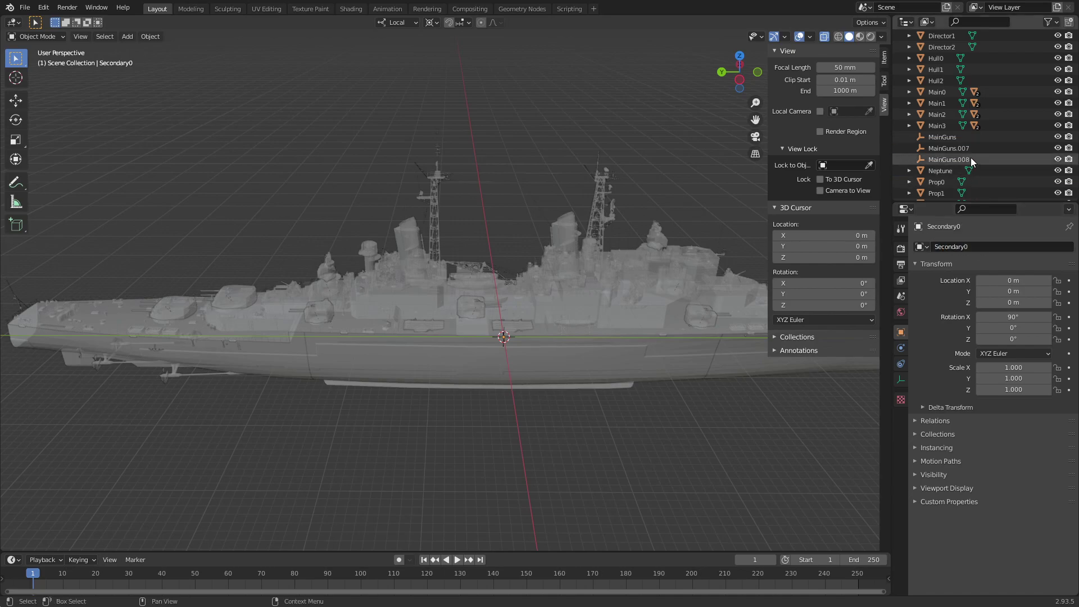
# Rename copies MainGuns.007 and MainGuns.008 to Secondary1 and Secondary2
pyautogui.click(948, 148)
pyautogui.click(973, 247)
pyautogui.write('Secondary')
pyautogui.press('Return')
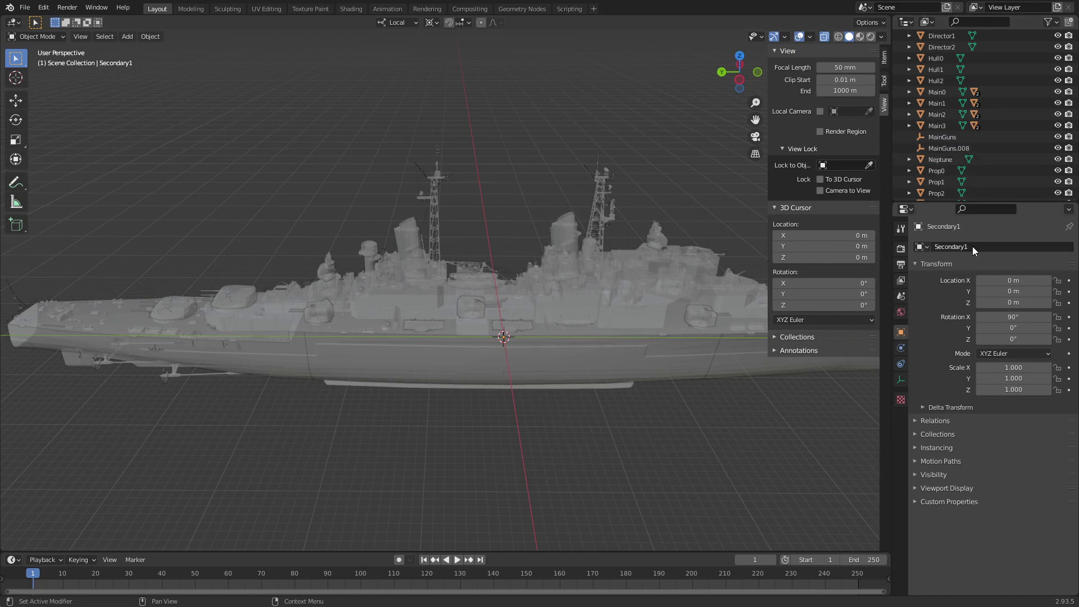
pyautogui.click(945, 148)
pyautogui.click(977, 250)
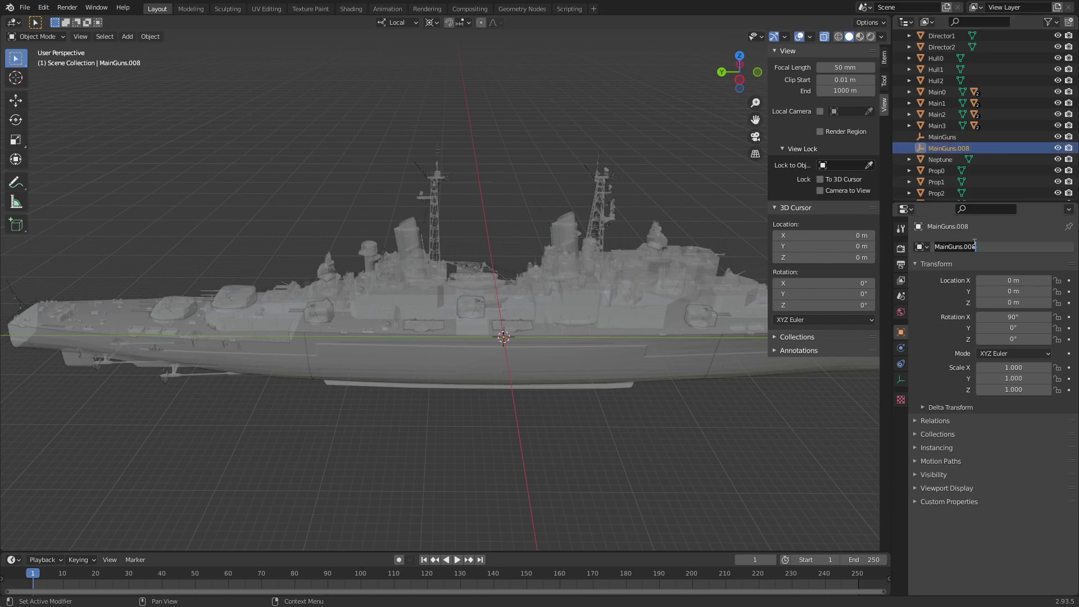
pyautogui.write('Secondary2')
pyautogui.press('Return')
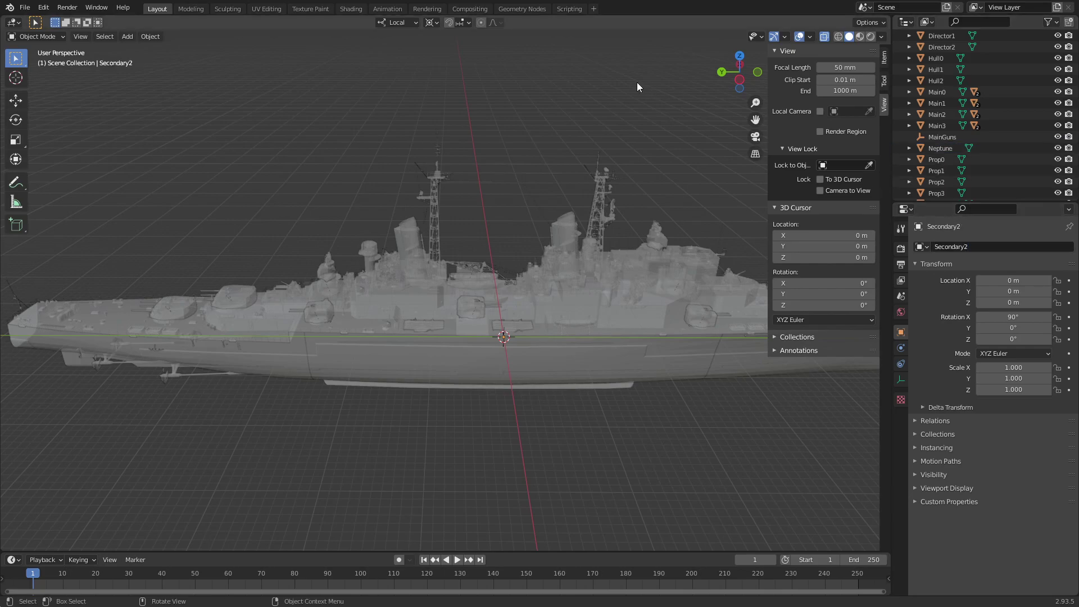
# Paste one more MainGuns copy and name it Secondary3
pyautogui.hotkey('ctrl', 'v')
pyautogui.click(961, 248)
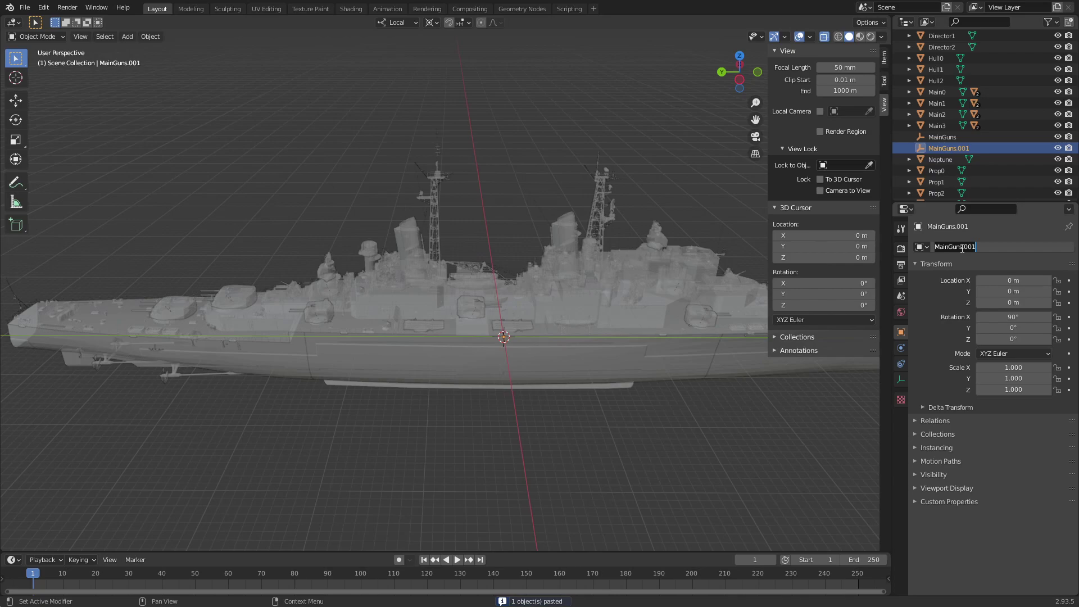
pyautogui.write('Secondary3')
pyautogui.press('Return')
# Orbit and pan the view to look down along the ship's deck and gun mounts
pyautogui.moveTo(689, 151)
pyautogui.mouseDown(button='middle')
pyautogui.moveTo(405, 139)
pyautogui.moveTo(403, 158)
pyautogui.moveTo(573, 268)
pyautogui.mouseUp(button='middle')
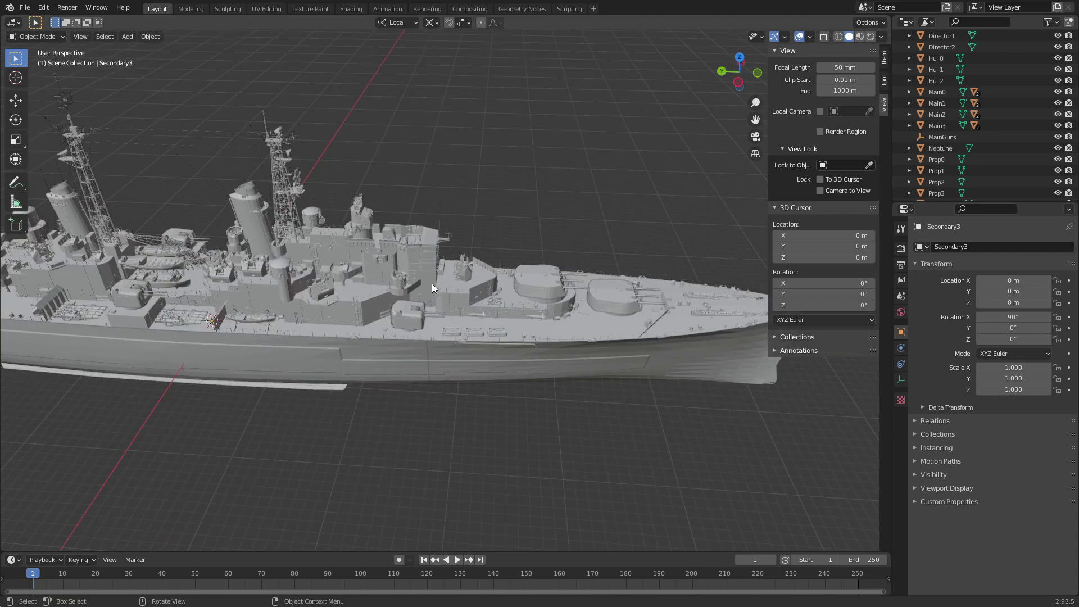
pyautogui.moveTo(431, 284); pyautogui.dragTo(173, 289, button='middle')
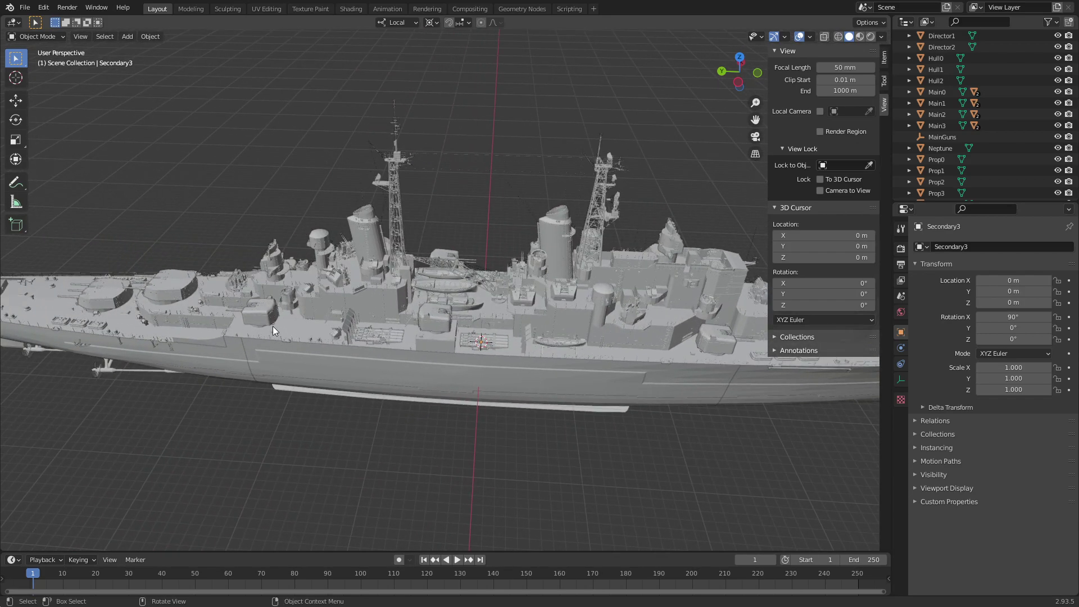
pyautogui.moveTo(641, 298)
pyautogui.mouseDown(button='middle')
pyautogui.moveTo(608, 313)
pyautogui.moveTo(529, 276)
pyautogui.mouseUp(button='middle')
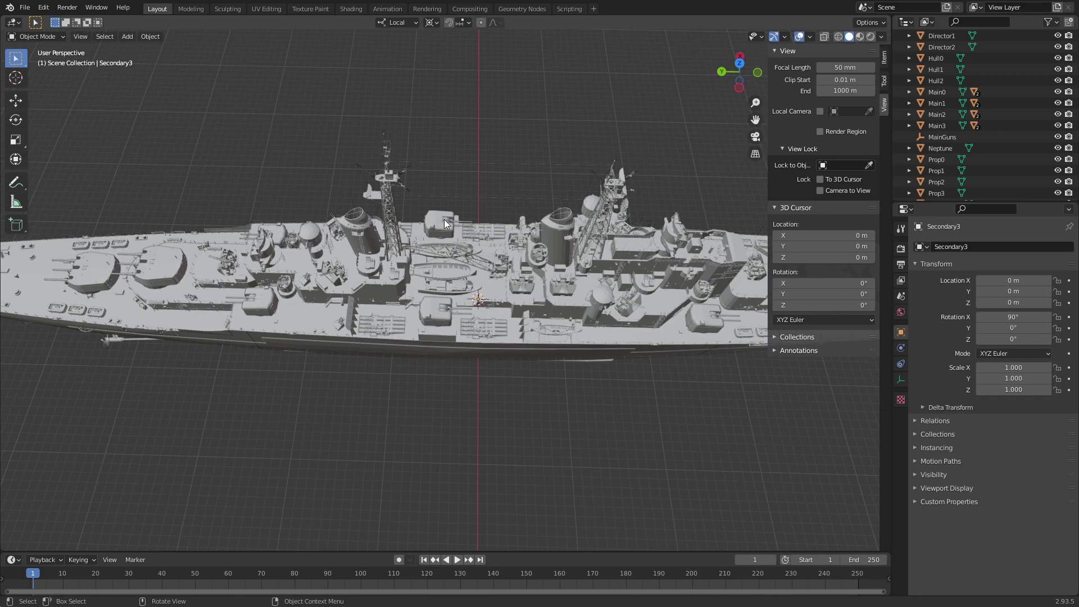
pyautogui.keyDown('shift'); pyautogui.moveTo(199, 248); pyautogui.dragTo(238, 270, button='middle'); pyautogui.keyUp('shift')
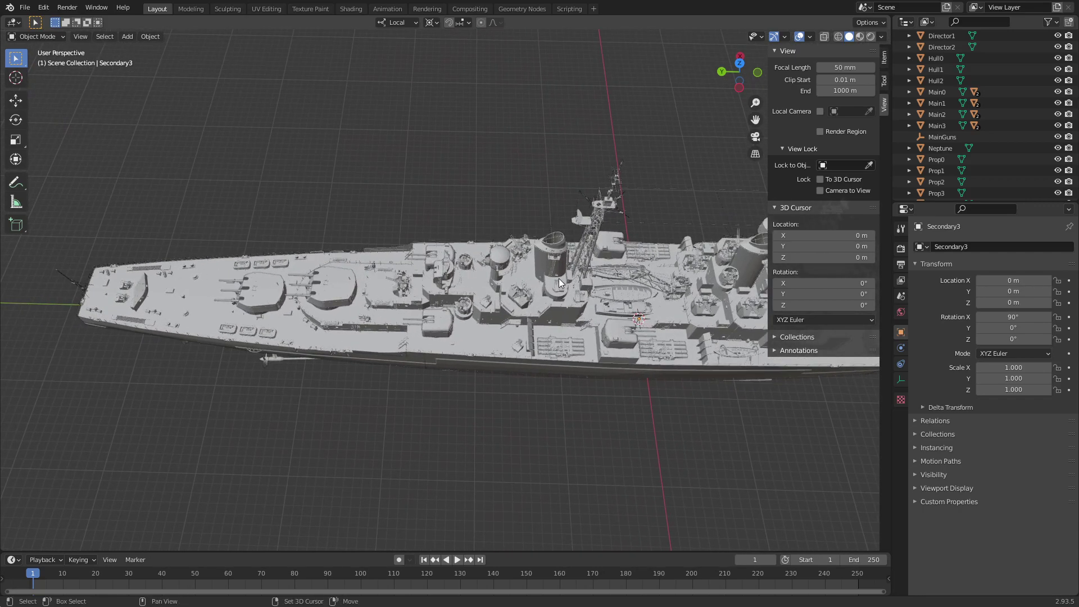
pyautogui.keyDown('shift'); pyautogui.moveTo(558, 279); pyautogui.dragTo(171, 276, button='middle'); pyautogui.keyUp('shift')
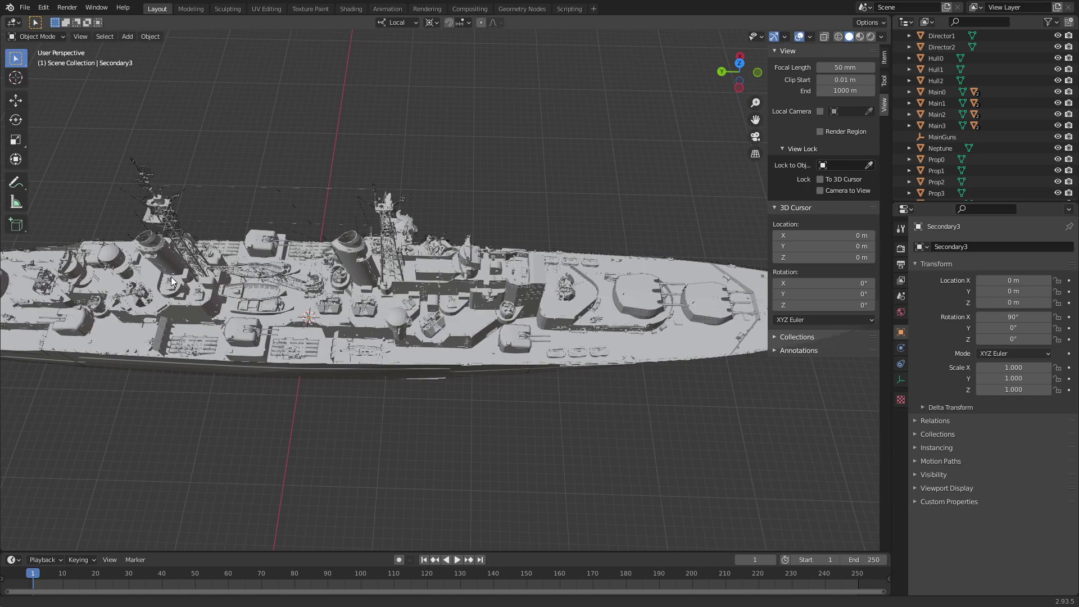
pyautogui.keyDown('shift'); pyautogui.moveTo(171, 276); pyautogui.dragTo(729, 225, button='middle'); pyautogui.keyUp('shift')
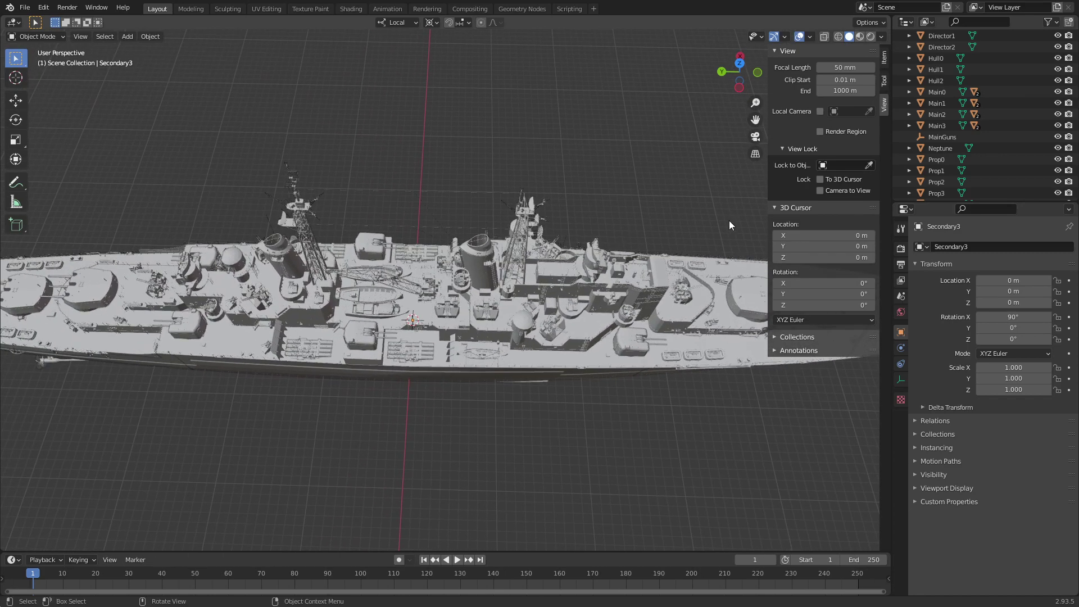
# Paste a copy of the empty and name it Secondary4
pyautogui.scroll(-2, 762, 112)
pyautogui.scroll(-3, 957, 150)
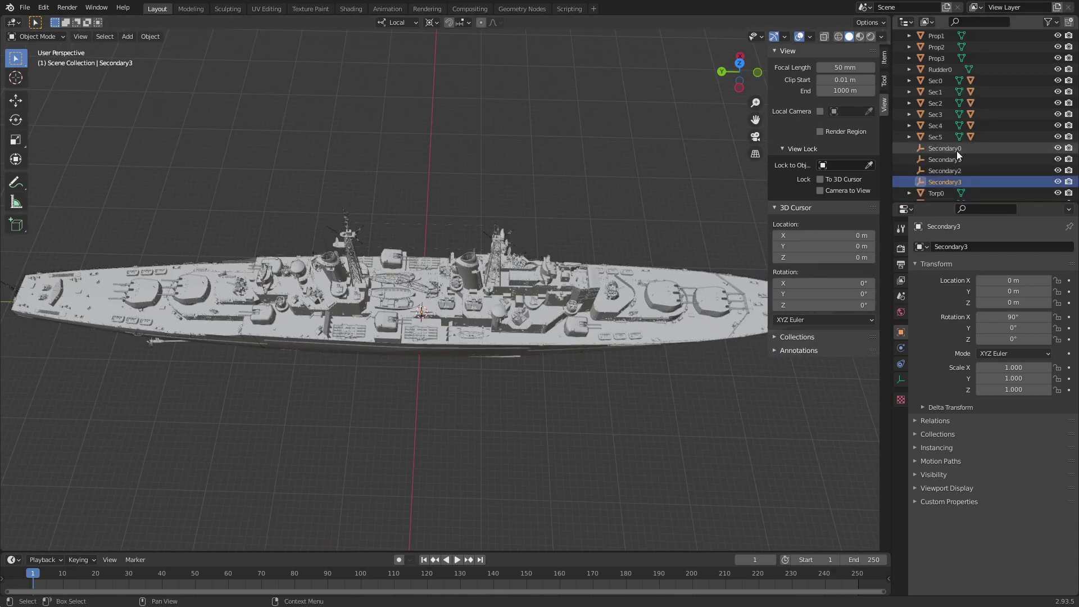
pyautogui.hotkey('ctrl', 'v')
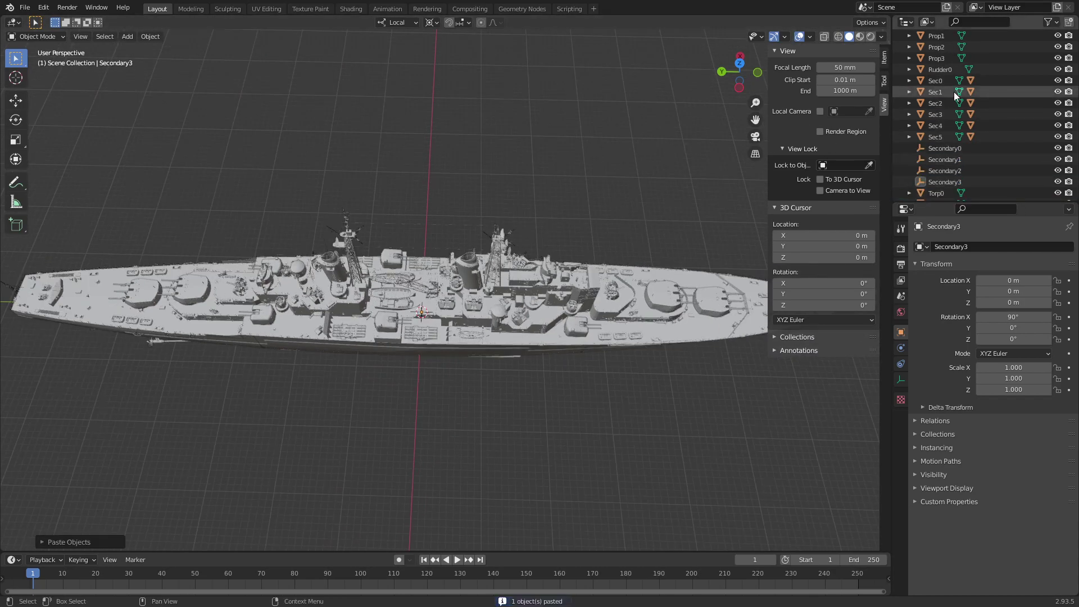
pyautogui.scroll(2, 953, 79)
pyautogui.click(951, 38)
pyautogui.click(972, 246)
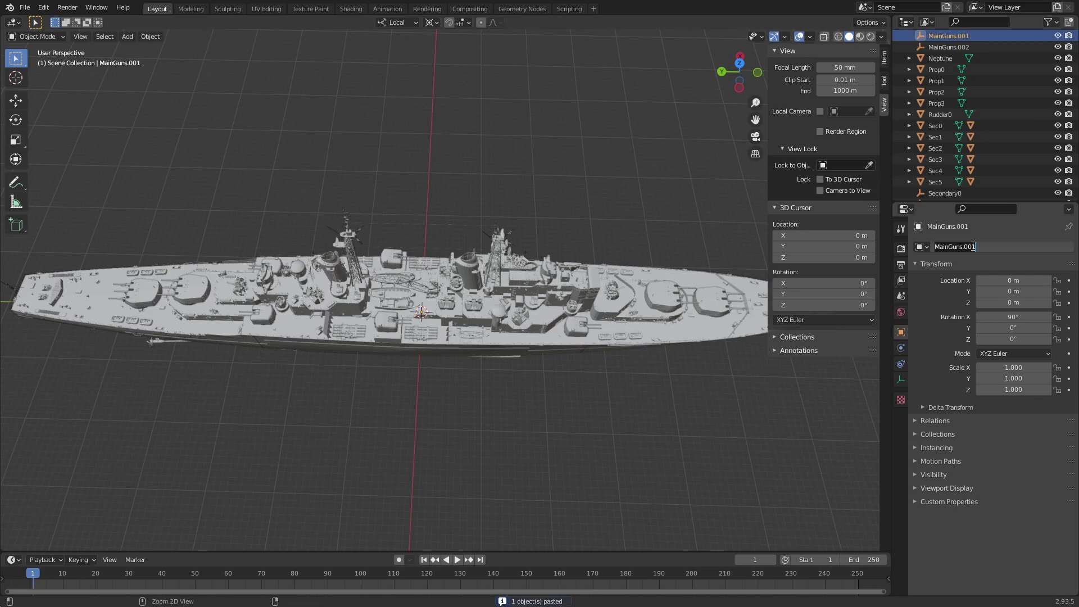
pyautogui.write('Secondary4')
pyautogui.press('Return')
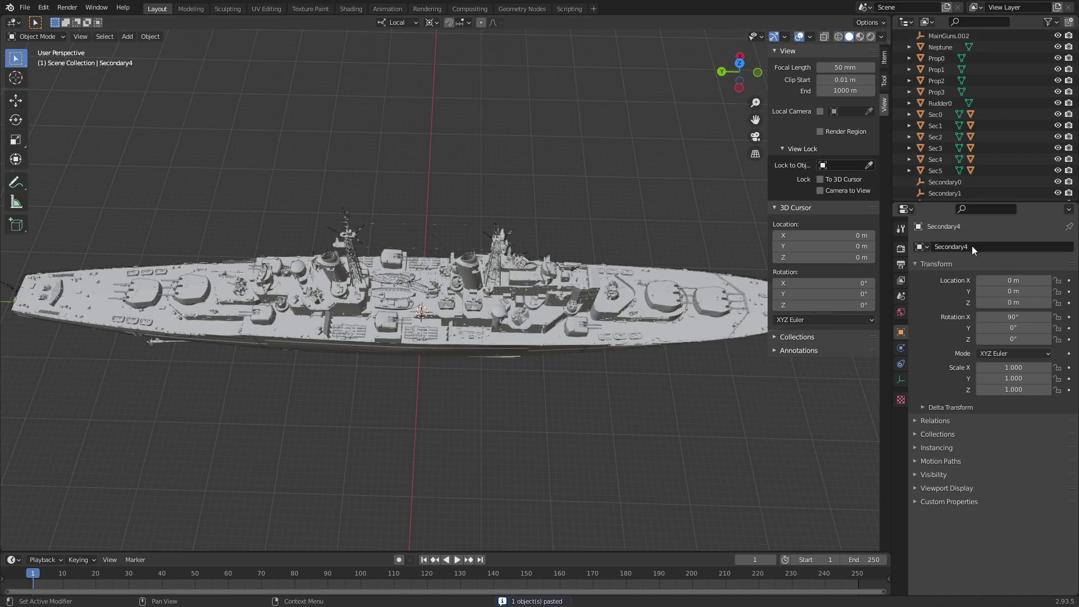
# Rename MainGuns.002 to Secondary5 and deselect it
pyautogui.scroll(-3, 1006, 135)
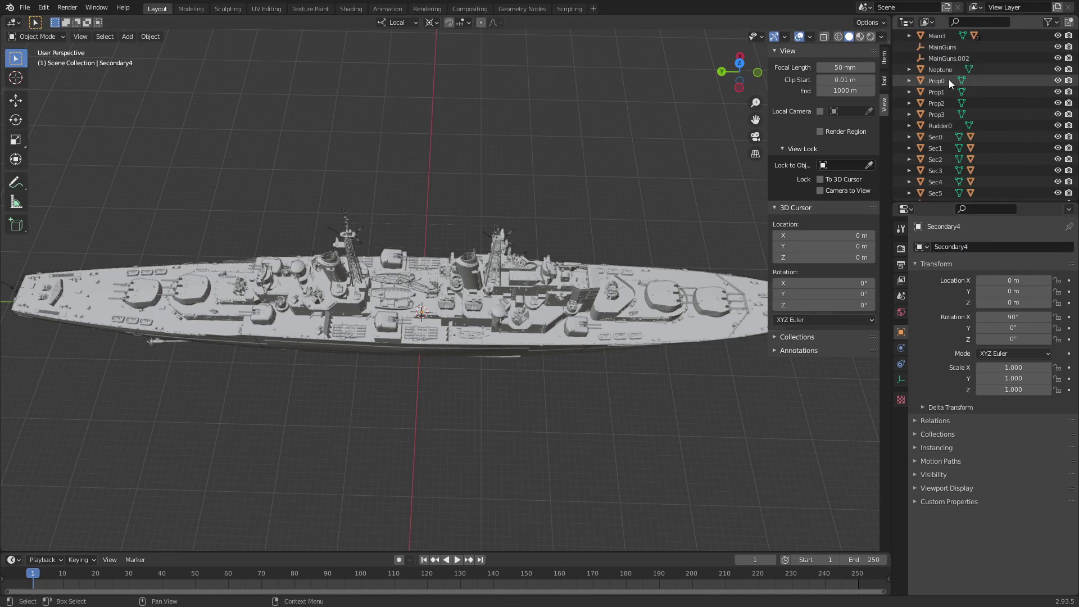
pyautogui.click(949, 57)
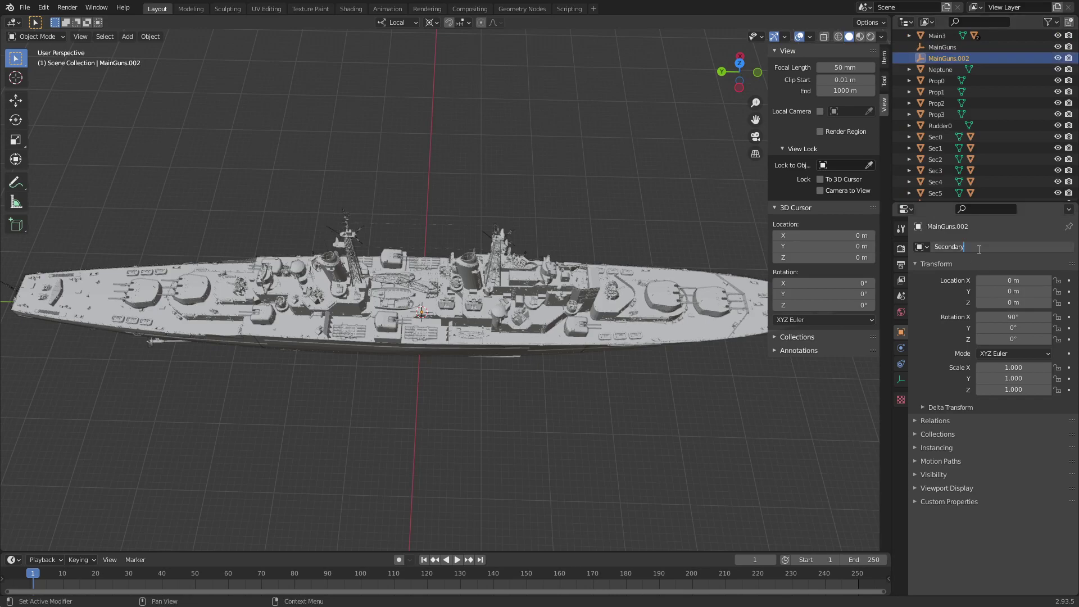
pyautogui.write('5')
pyautogui.press('Return')
pyautogui.scroll(-5, 948, 158)
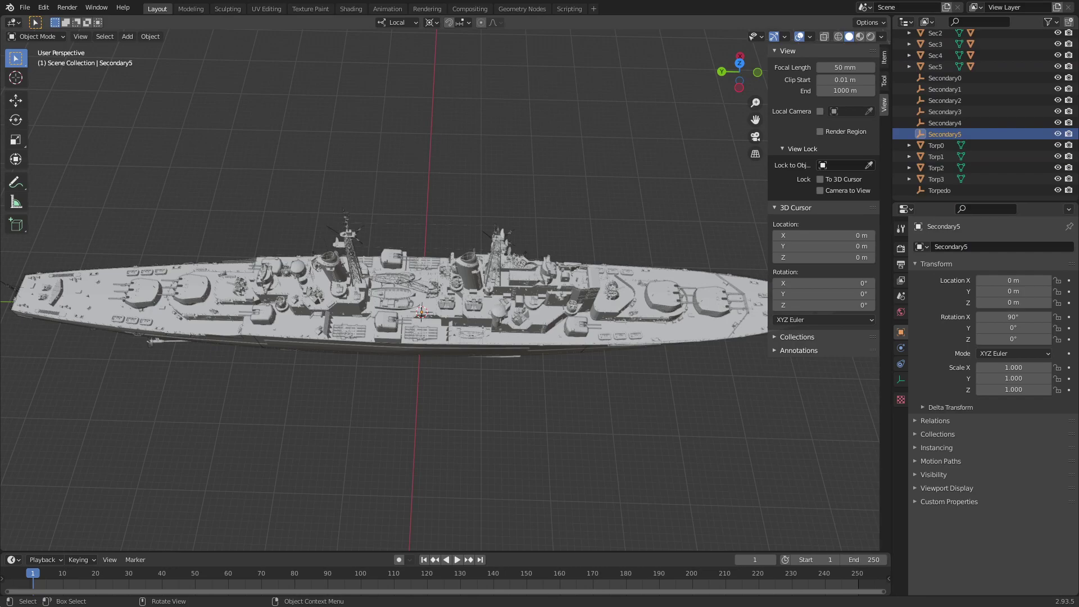
pyautogui.click(222, 447)
# Paste another copy of the MainGuns empty
pyautogui.scroll(2, 387, 363)
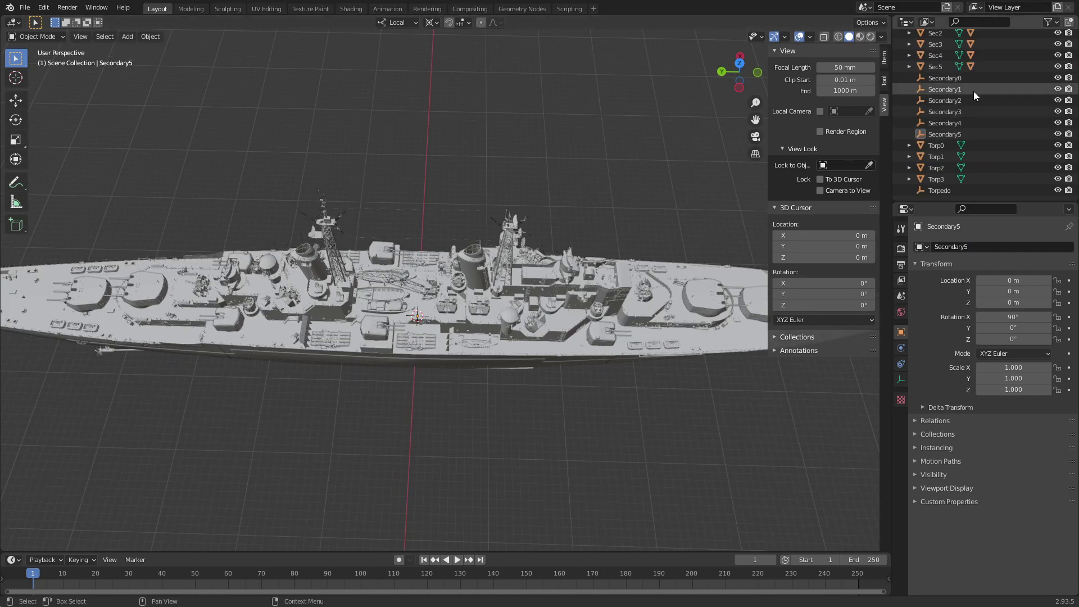
pyautogui.scroll(2, 959, 155)
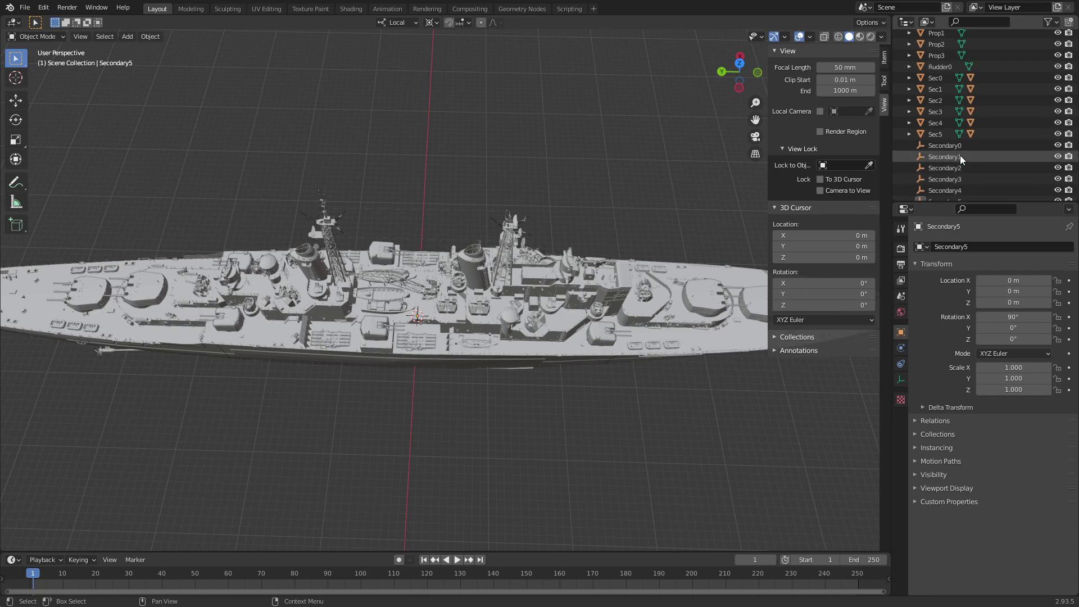
pyautogui.scroll(2, 960, 155)
pyautogui.scroll(3, 961, 152)
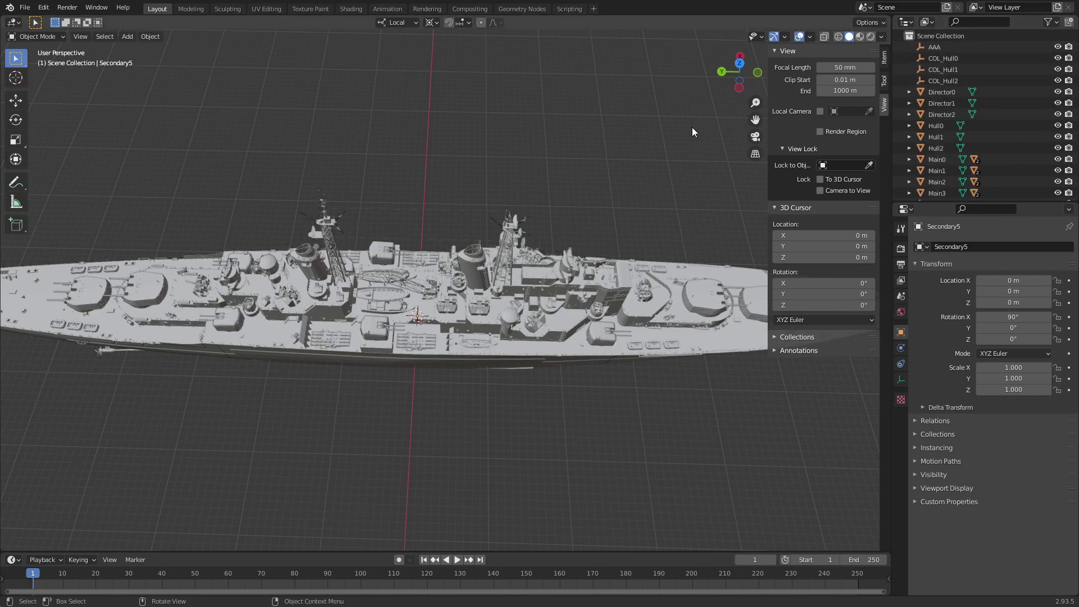
pyautogui.scroll(-2, 692, 127)
pyautogui.hotkey('ctrl', 'v')
pyautogui.scroll(-5, 1002, 106)
# Rename the pasted empty DepthCharges and bring the stern deck into view
pyautogui.scroll(1, 993, 119)
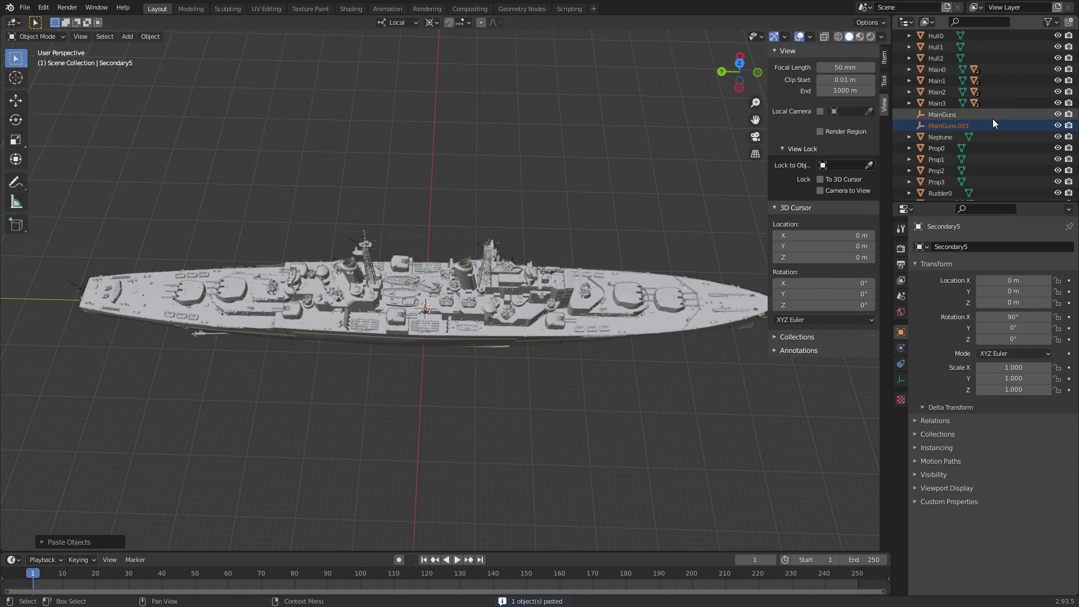
pyautogui.click(959, 248)
pyautogui.write('DepthCharges')
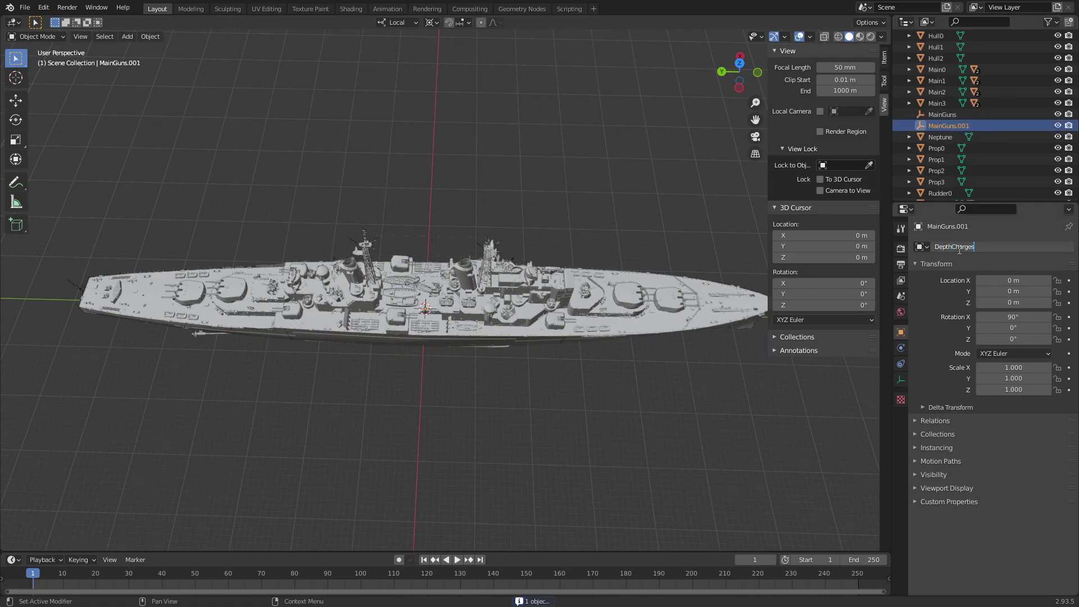
pyautogui.press('Return')
pyautogui.moveTo(379, 163)
pyautogui.mouseDown(button='middle')
pyautogui.moveTo(345, 172)
pyautogui.moveTo(557, 166)
pyautogui.mouseUp(button='middle')
pyautogui.scroll(4, 410, 245)
pyautogui.scroll(3, 356, 241)
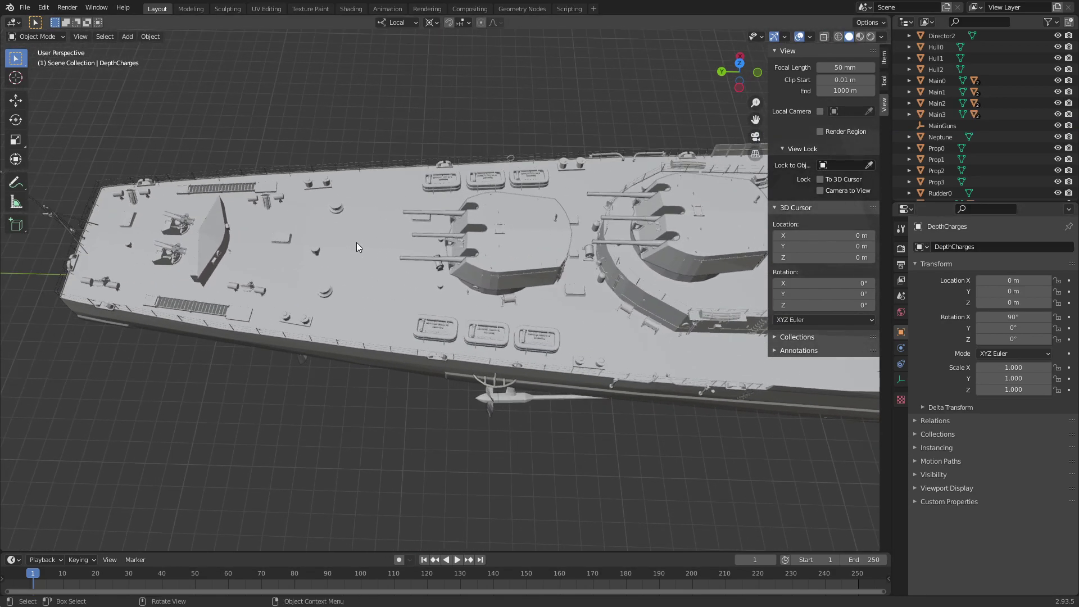
pyautogui.moveTo(356, 241)
pyautogui.mouseDown(button='middle')
pyautogui.moveTo(423, 250)
pyautogui.moveTo(479, 124)
pyautogui.mouseUp(button='middle')
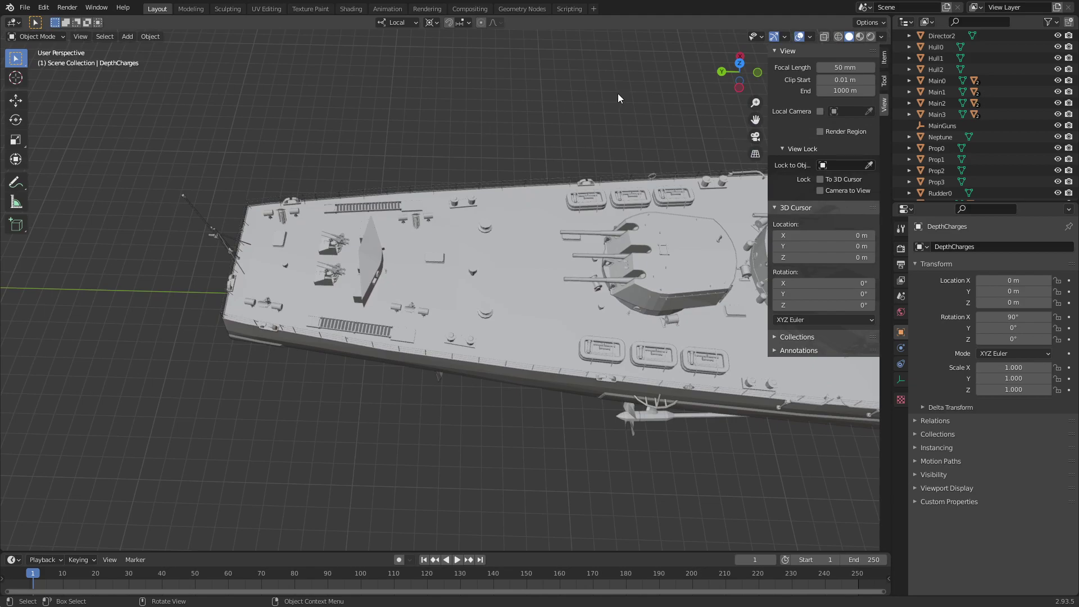
# Paste another copy of the empty and name it DC0
pyautogui.hotkey('ctrl', 'v')
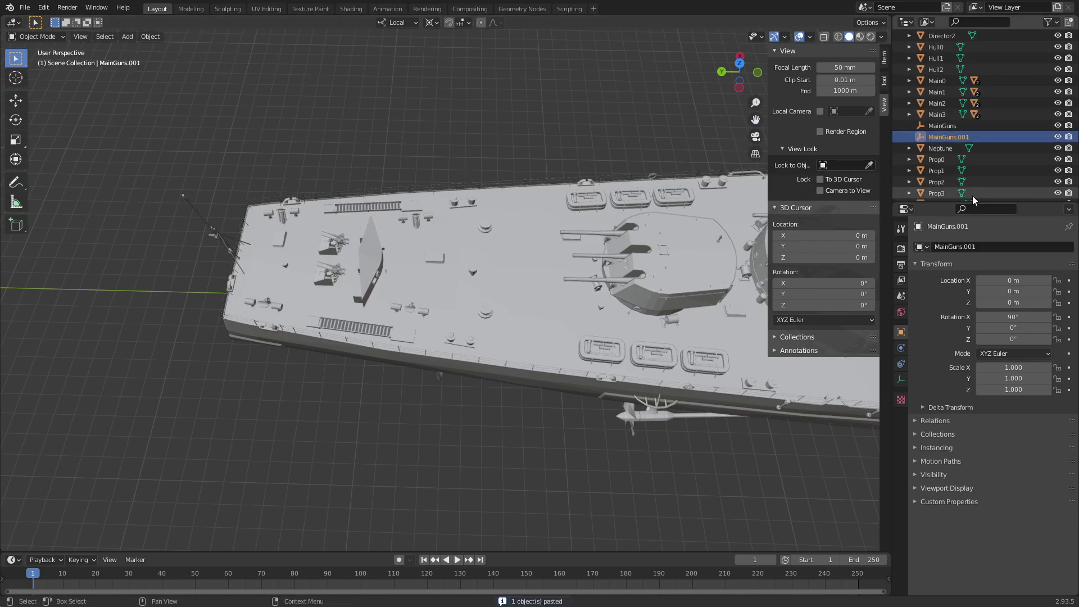
pyautogui.click(972, 246)
pyautogui.write('DC0')
pyautogui.press('Return')
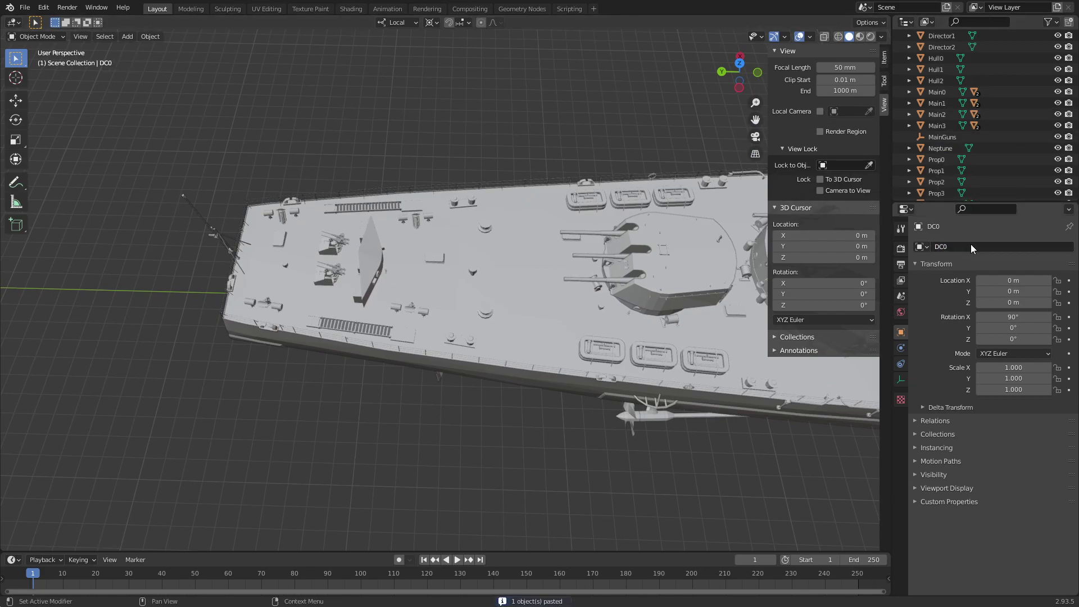
pyautogui.scroll(-3, 602, 204)
pyautogui.scroll(-3, 595, 208)
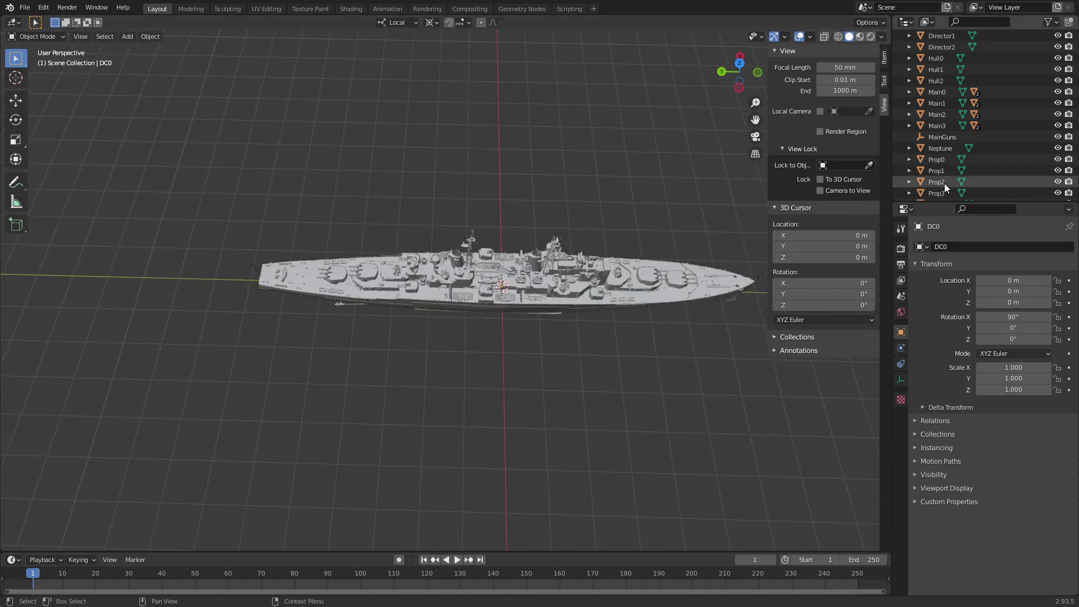
pyautogui.scroll(-5, 946, 177)
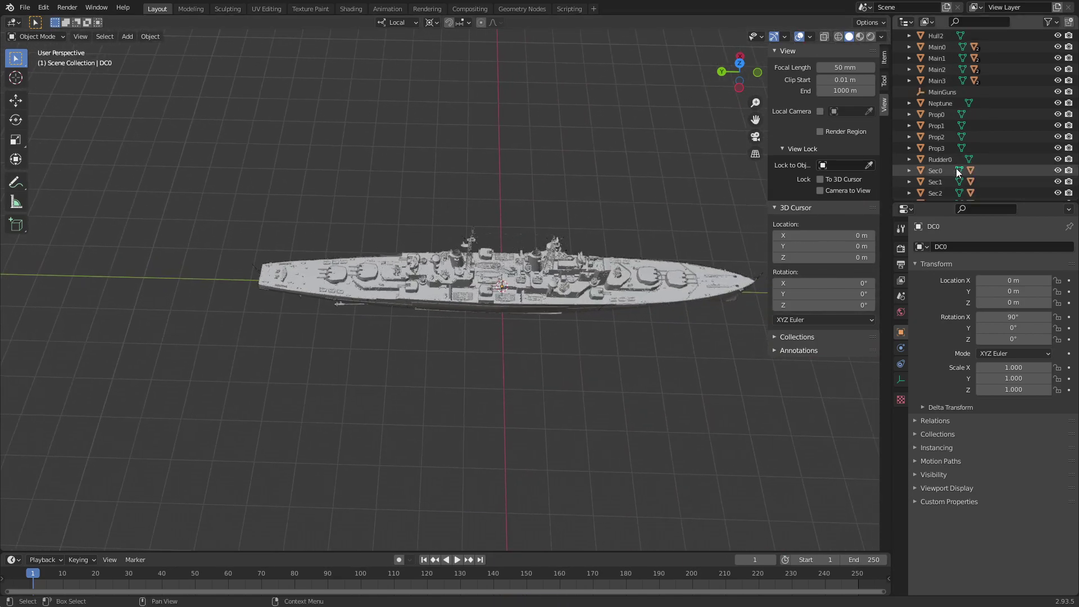
pyautogui.scroll(10, 955, 135)
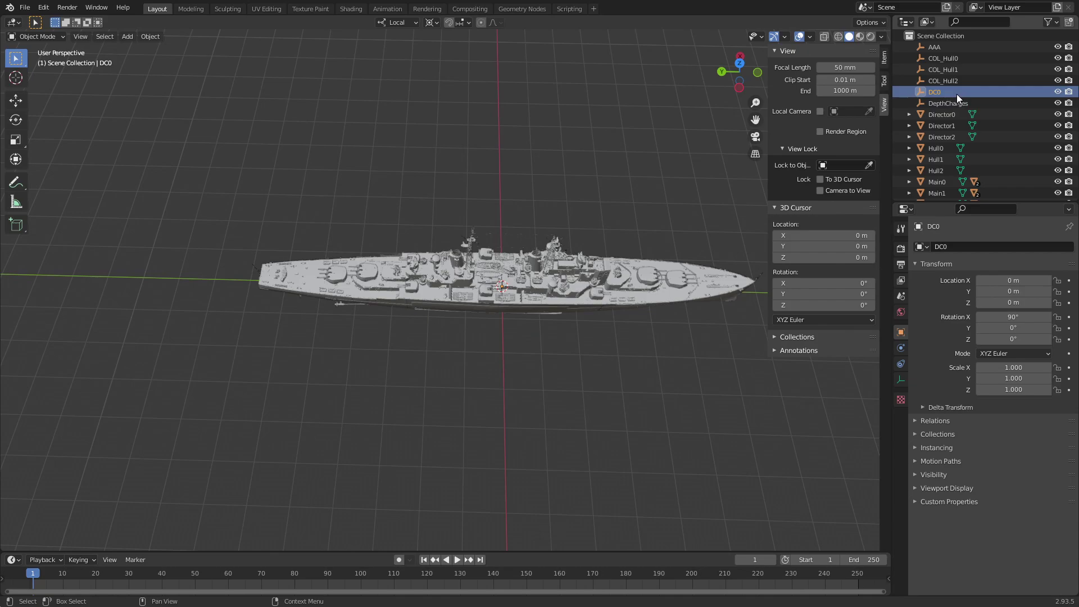
# Slide DC0 aft along the ship toward the stern deck, with pivot set to Median Point
pyautogui.click(16, 159)
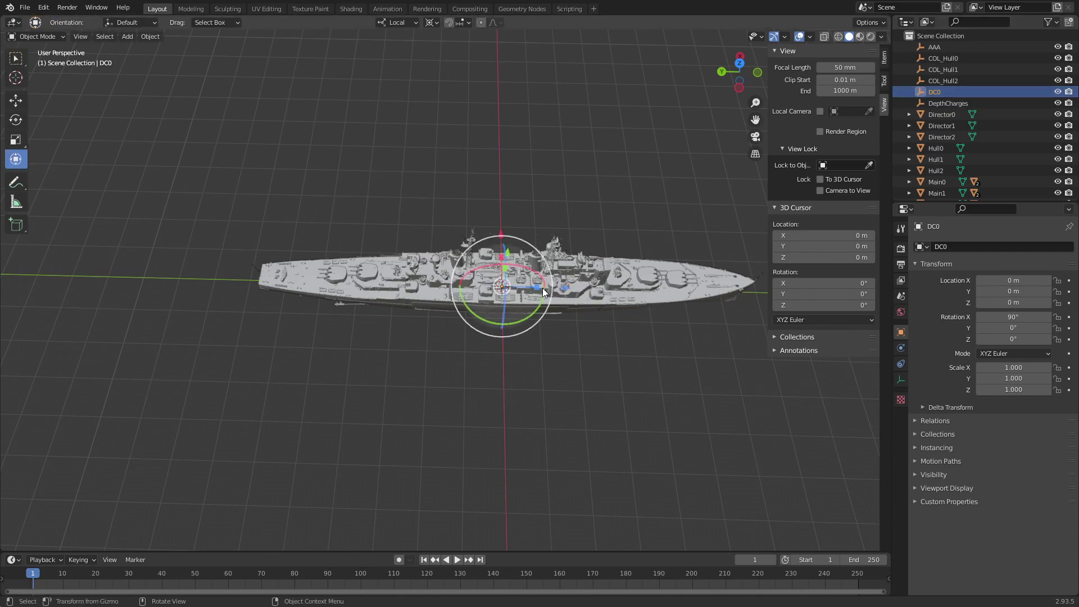
pyautogui.moveTo(563, 289); pyautogui.dragTo(369, 285)
pyautogui.scroll(5, 347, 257)
pyautogui.keyDown('shift'); pyautogui.moveTo(348, 257); pyautogui.dragTo(368, 238, button='middle'); pyautogui.keyUp('shift')
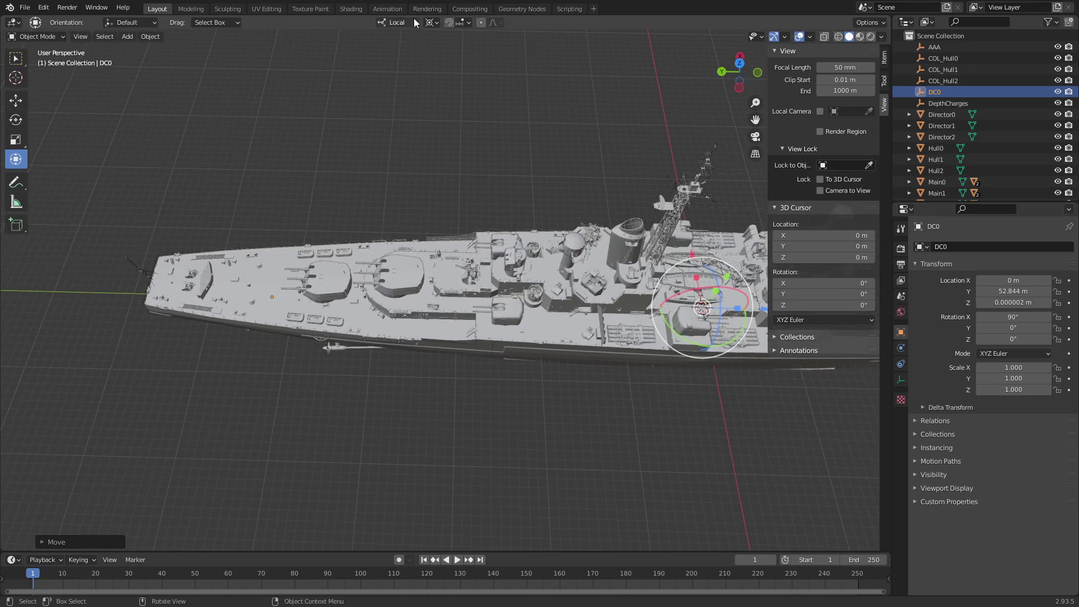
pyautogui.click(430, 23)
pyautogui.click(450, 71)
pyautogui.scroll(3, 296, 217)
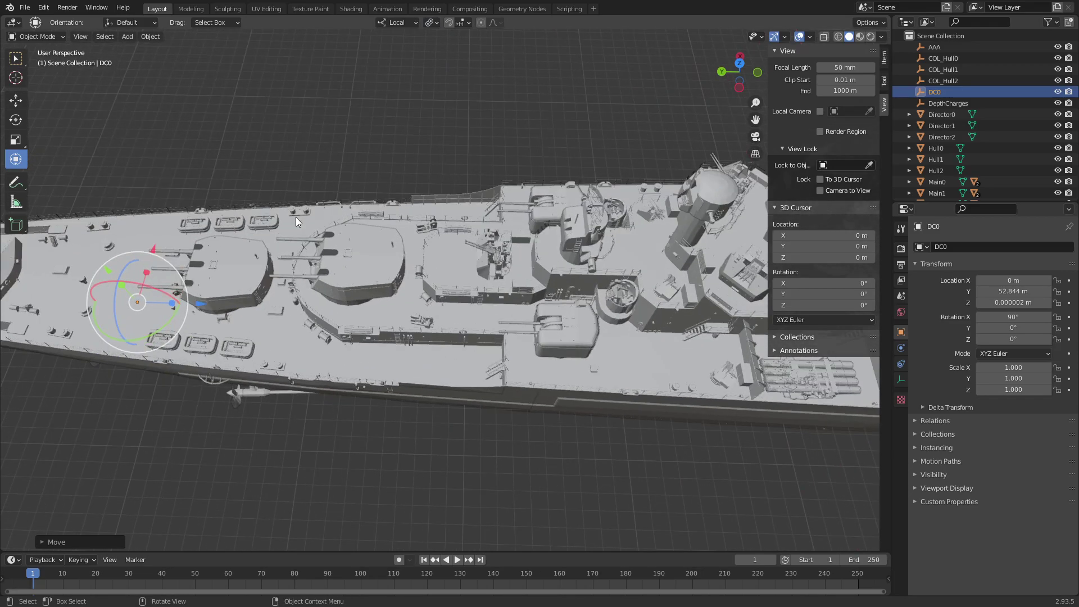
pyautogui.keyDown('shift'); pyautogui.moveTo(295, 216); pyautogui.dragTo(463, 241, button='middle'); pyautogui.keyUp('shift')
pyautogui.scroll(3, 457, 295)
pyautogui.moveTo(457, 295)
pyautogui.keyDown('shift'); pyautogui.mouseDown(button='middle')
pyautogui.moveTo(398, 302)
pyautogui.moveTo(647, 348)
pyautogui.mouseUp(button='middle'); pyautogui.keyUp('shift')
pyautogui.scroll(2, 397, 303)
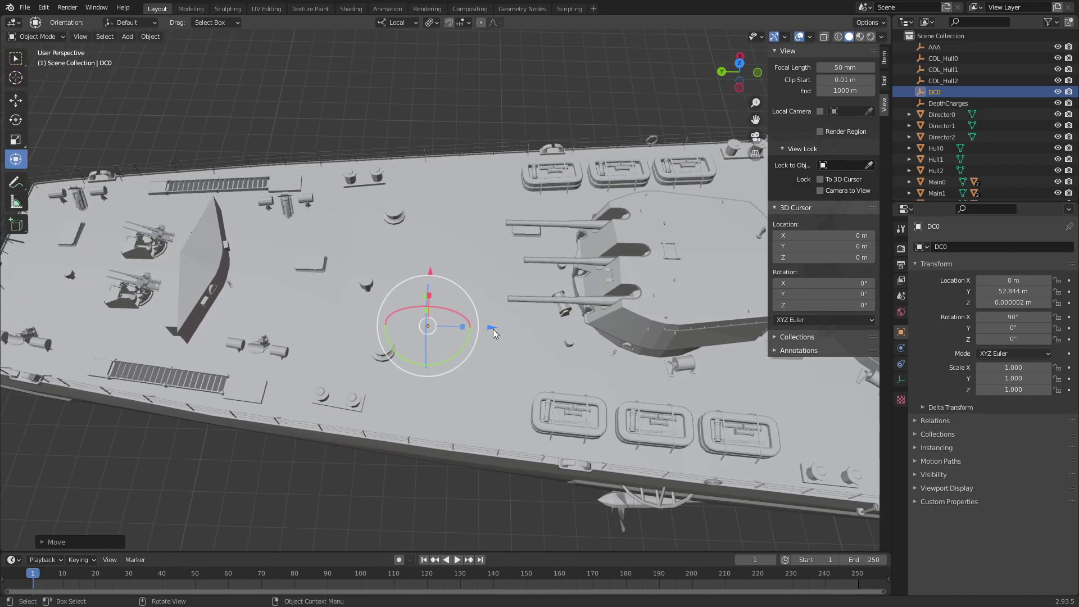
pyautogui.moveTo(492, 327); pyautogui.dragTo(331, 344)
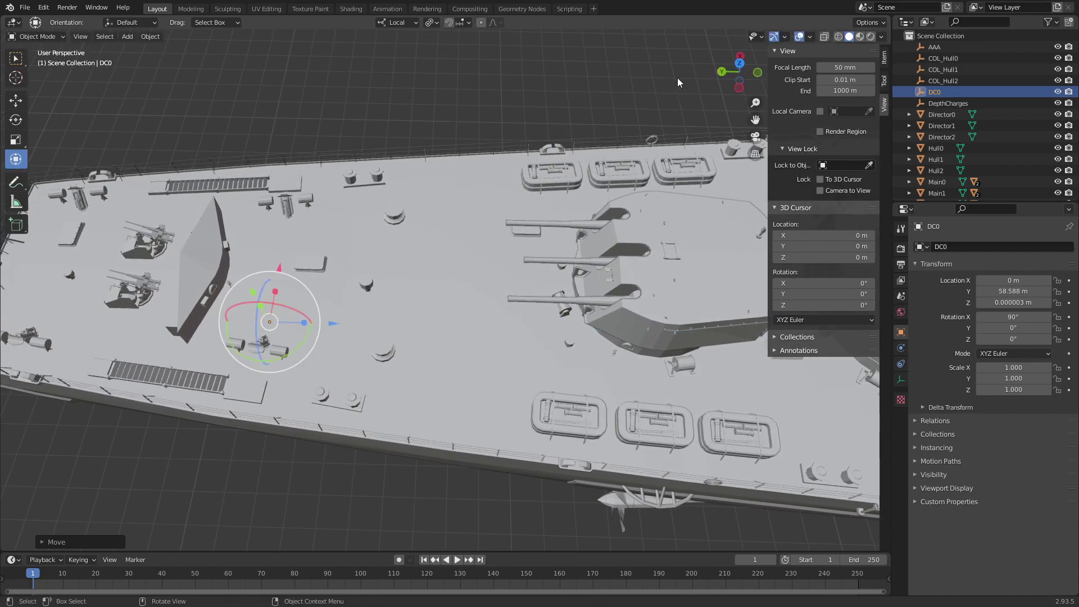
# From the top view, position DC0 sideways and lengthwise onto the depth-charge mount
pyautogui.click(735, 66)
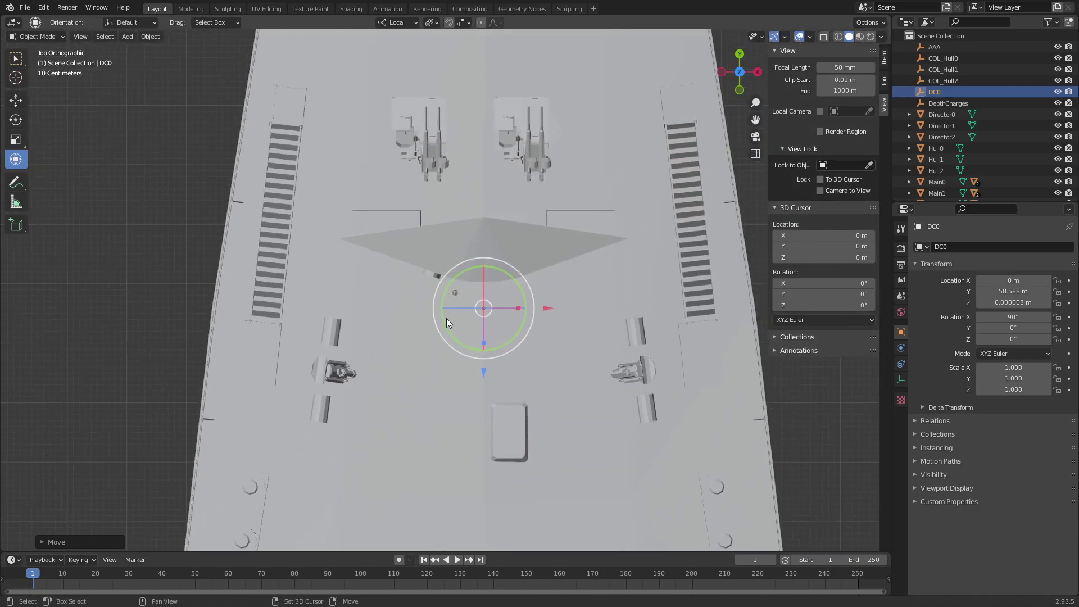
pyautogui.scroll(3, 506, 332)
pyautogui.keyDown('shift'); pyautogui.moveTo(584, 349); pyautogui.dragTo(539, 158, button='middle'); pyautogui.keyUp('shift')
pyautogui.moveTo(463, 191); pyautogui.dragTo(444, 312)
pyautogui.moveTo(529, 248); pyautogui.dragTo(287, 248)
pyautogui.keyDown('shift'); pyautogui.moveTo(287, 248); pyautogui.dragTo(525, 290, button='middle'); pyautogui.keyUp('shift')
pyautogui.scroll(2, 525, 290)
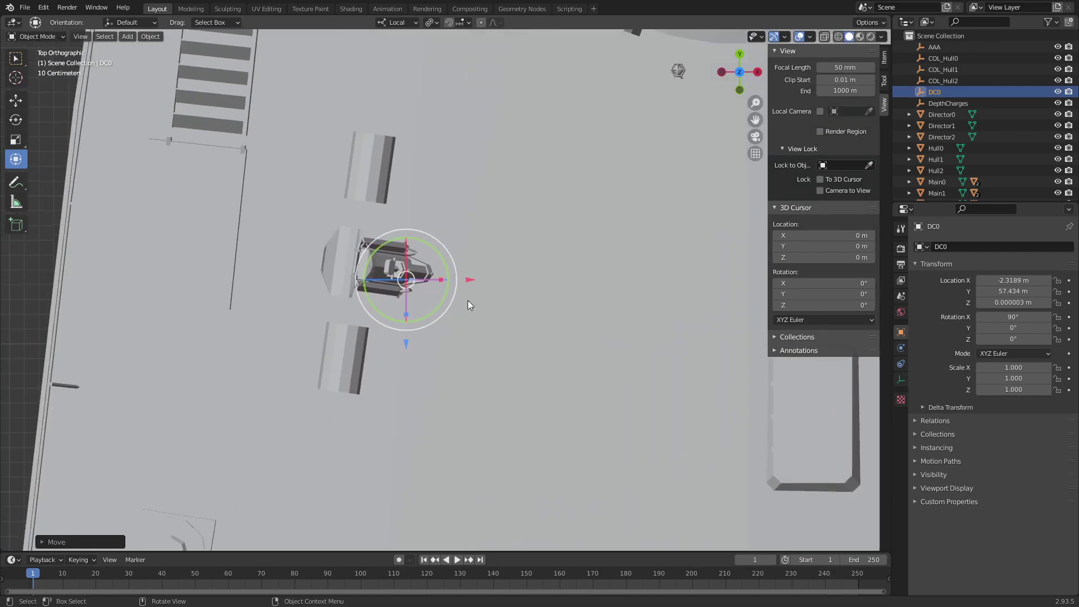
pyautogui.scroll(2, 468, 300)
pyautogui.moveTo(447, 275); pyautogui.dragTo(354, 267)
pyautogui.moveTo(301, 337); pyautogui.dragTo(312, 306)
pyautogui.scroll(-4, 423, 312)
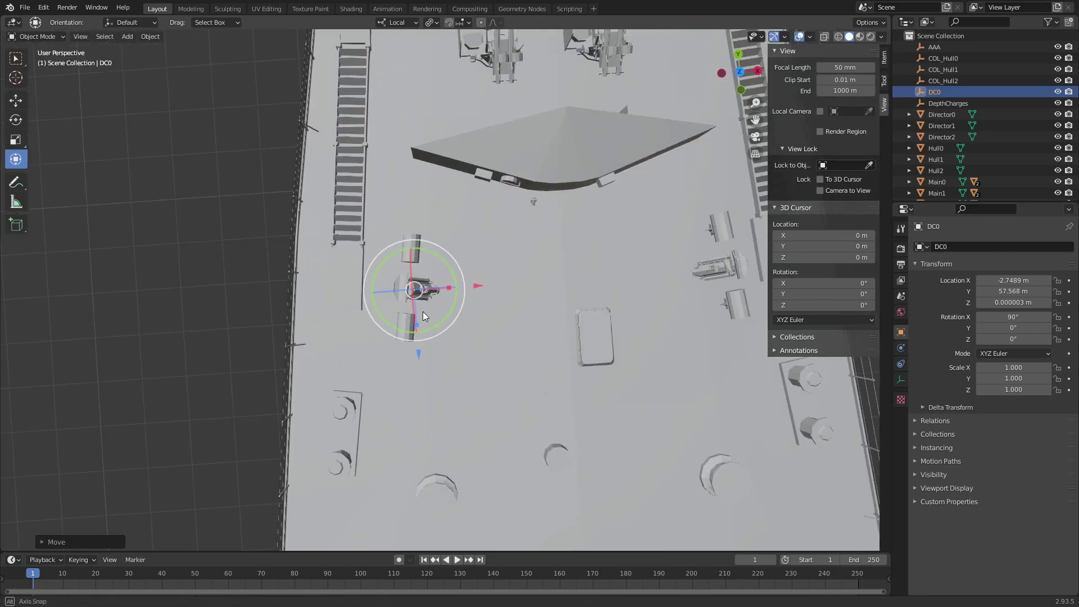
# From the left side view, raise DC0 straight up onto the thrower at about Z 3.92 m
pyautogui.moveTo(422, 311)
pyautogui.mouseDown(button='middle')
pyautogui.moveTo(507, 243)
pyautogui.moveTo(533, 177)
pyautogui.moveTo(528, 298)
pyautogui.moveTo(571, 301)
pyautogui.mouseUp(button='middle')
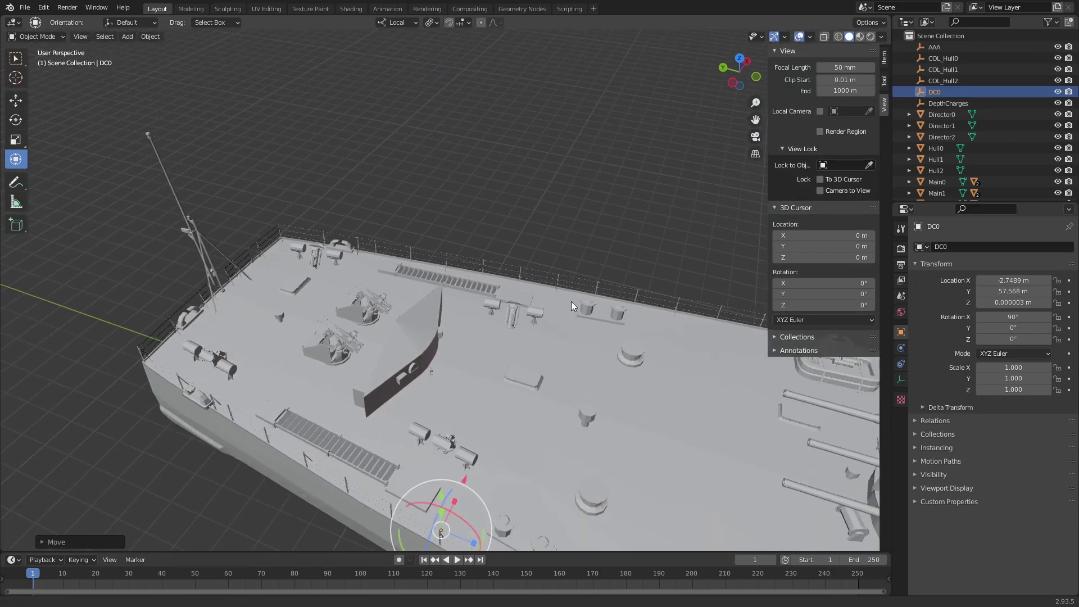
pyautogui.scroll(3, 571, 301)
pyautogui.scroll(3, 496, 311)
pyautogui.scroll(3, 531, 414)
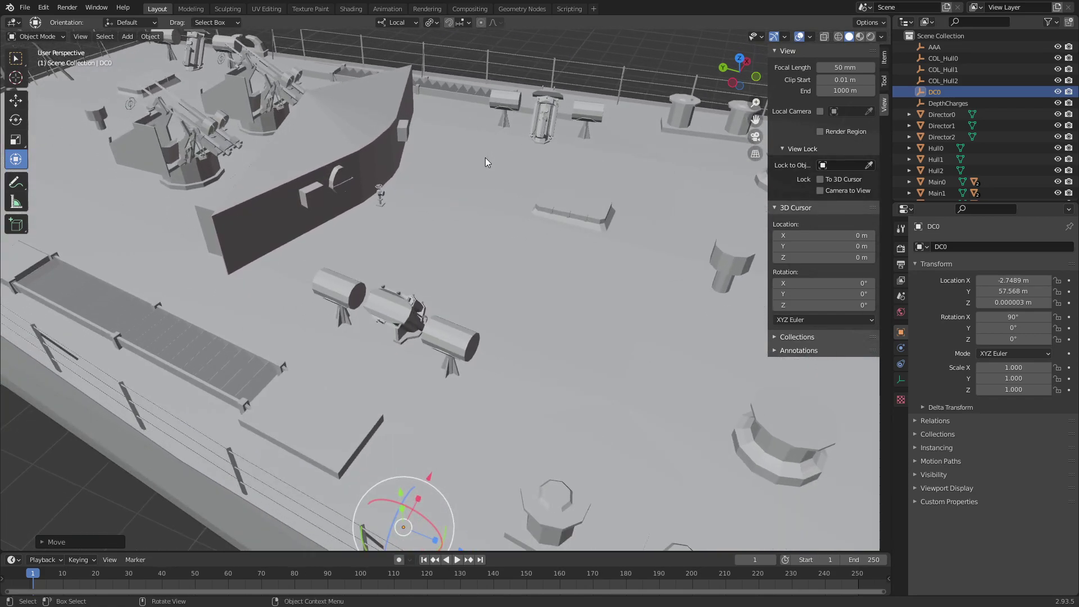
pyautogui.click(733, 84)
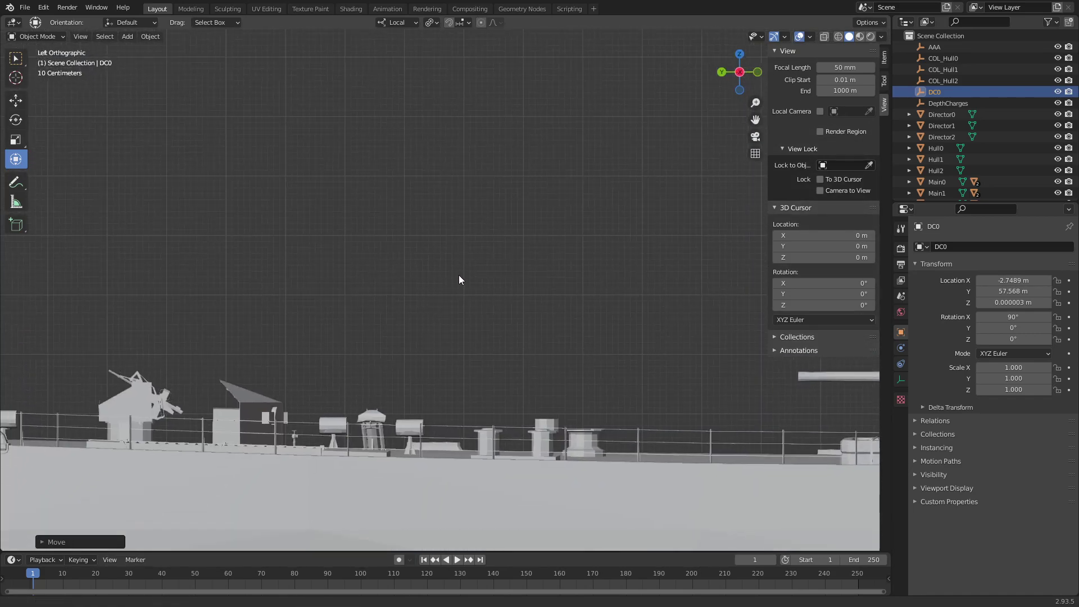
pyautogui.keyDown('shift'); pyautogui.scroll(-5, 442, 337); pyautogui.keyUp('shift')
pyautogui.press('g')
pyautogui.press('y')
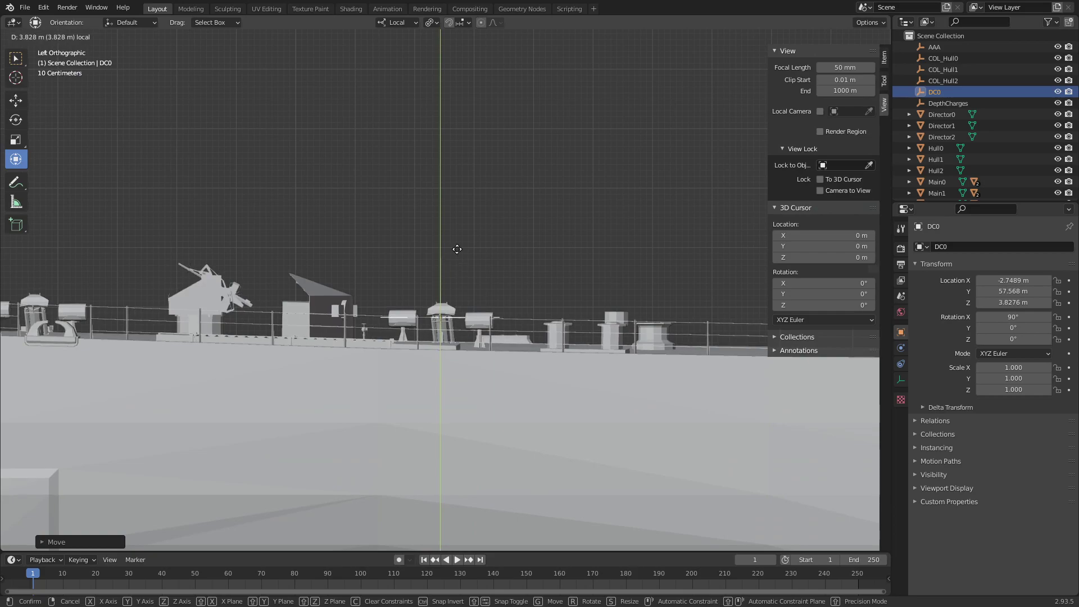
pyautogui.click(455, 247)
pyautogui.scroll(4, 457, 252)
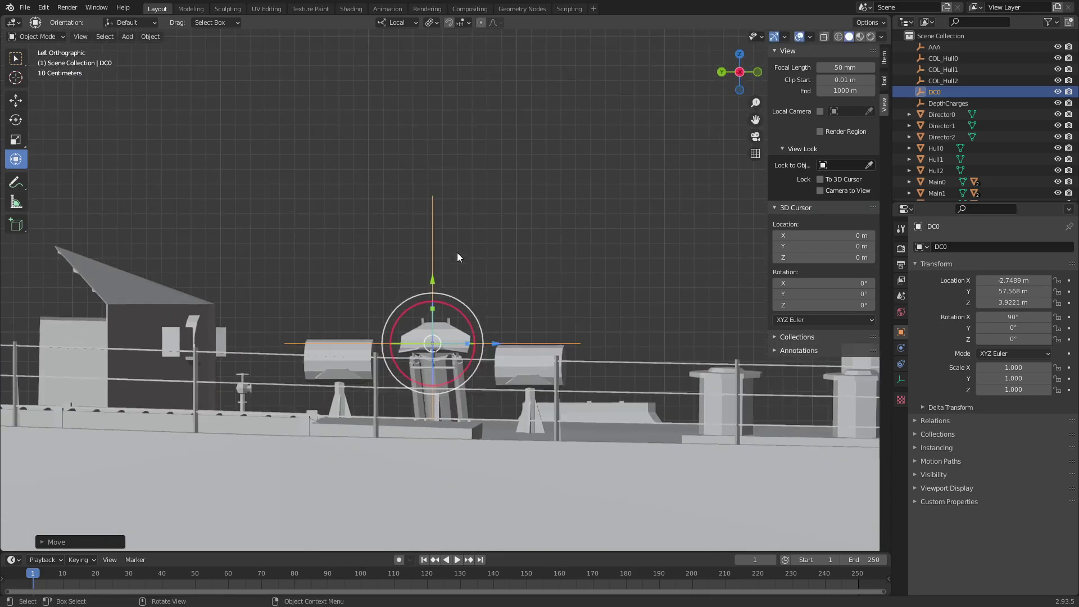
pyautogui.moveTo(456, 252)
pyautogui.mouseDown(button='middle')
pyautogui.moveTo(581, 269)
pyautogui.moveTo(371, 270)
pyautogui.moveTo(592, 312)
pyautogui.moveTo(467, 225)
pyautogui.moveTo(500, 235)
pyautogui.moveTo(561, 291)
pyautogui.mouseUp(button='middle')
# Put the Neptune ship mesh in Edit Mode and bring the depth-charge thrower into view
pyautogui.click(546, 284)
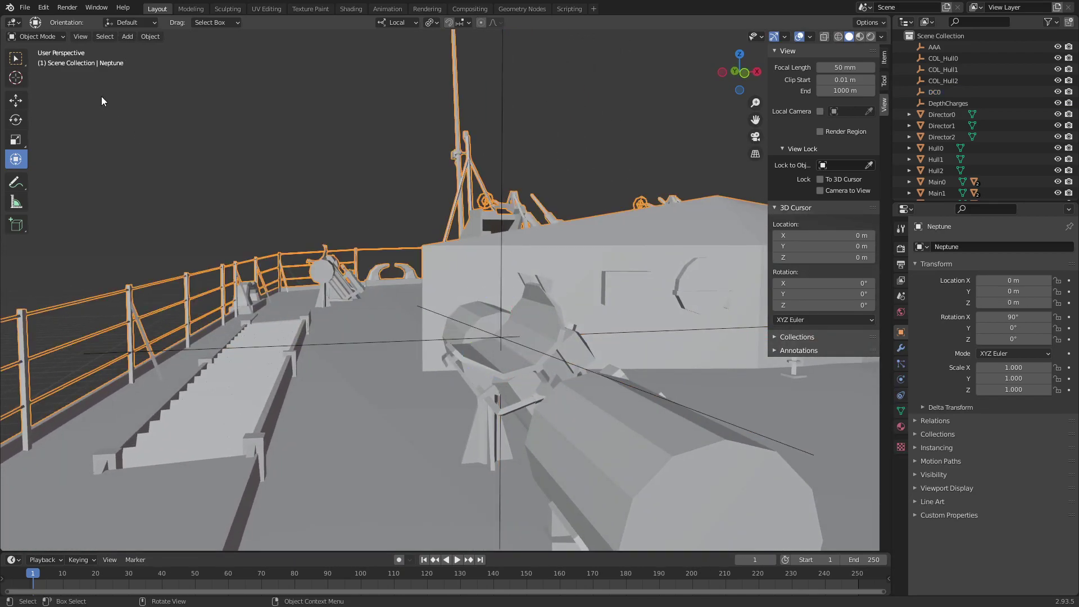
pyautogui.click(36, 36)
pyautogui.click(49, 62)
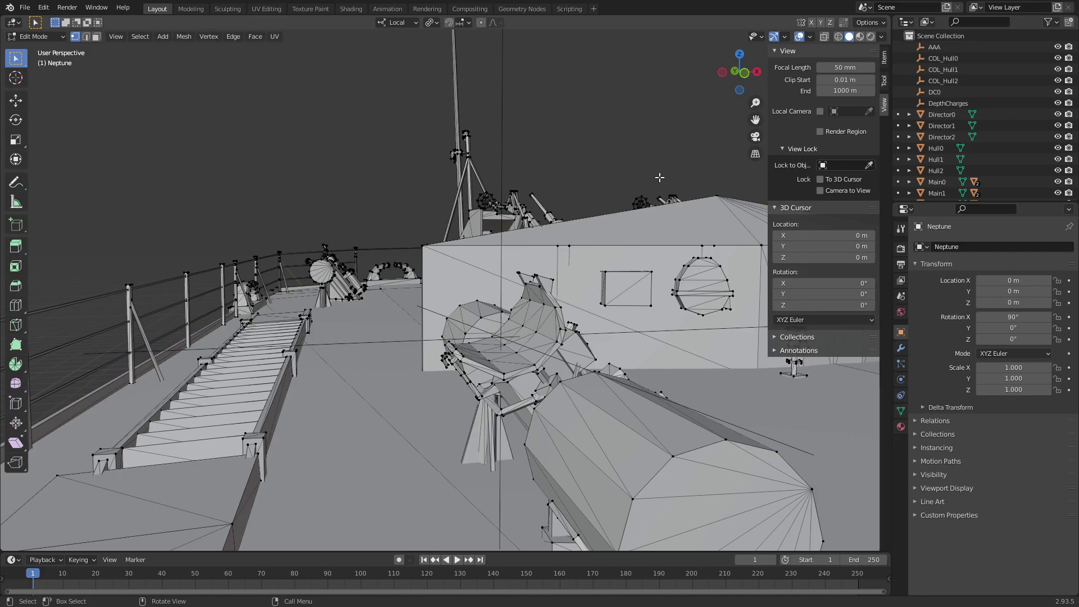
pyautogui.moveTo(659, 177)
pyautogui.mouseDown(button='middle')
pyautogui.moveTo(635, 171)
pyautogui.moveTo(652, 162)
pyautogui.mouseUp(button='middle')
pyautogui.click(737, 72)
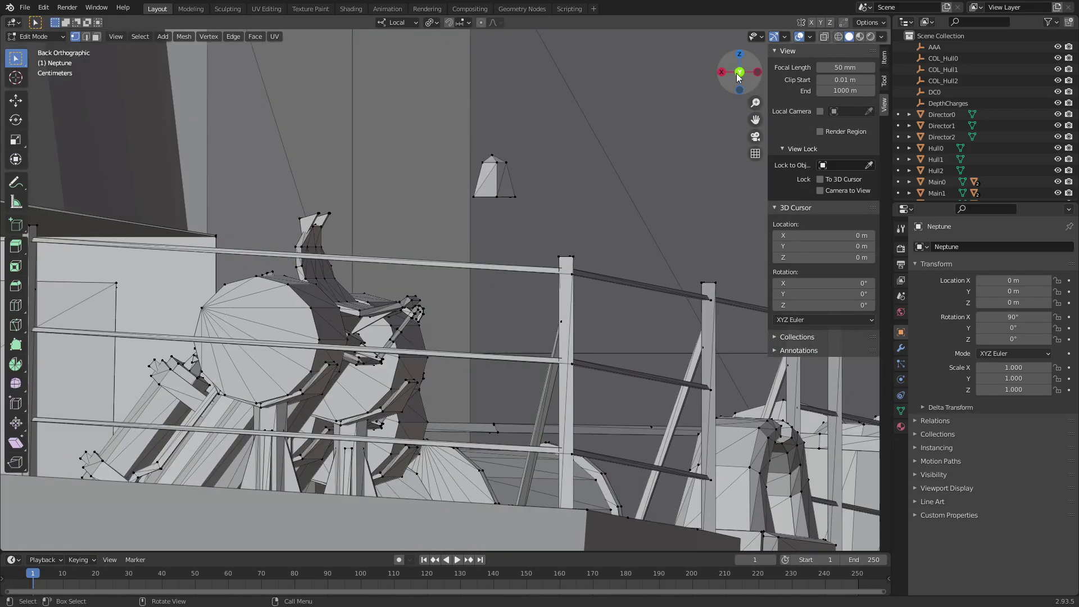
pyautogui.moveTo(504, 250)
pyautogui.mouseDown(button='middle')
pyautogui.moveTo(427, 292)
pyautogui.moveTo(379, 274)
pyautogui.mouseUp(button='middle')
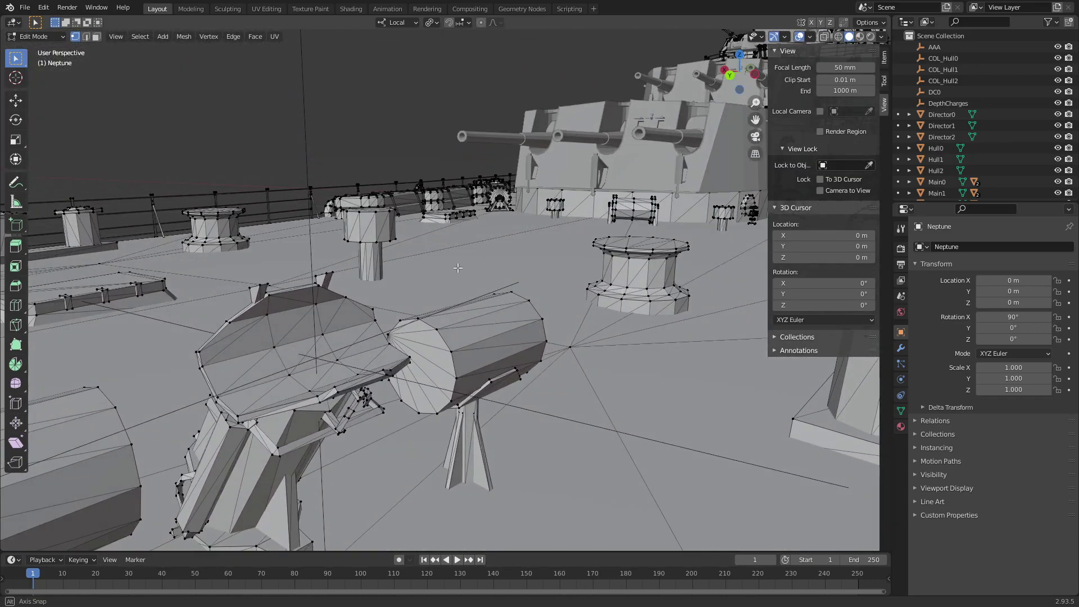
pyautogui.scroll(2, 380, 274)
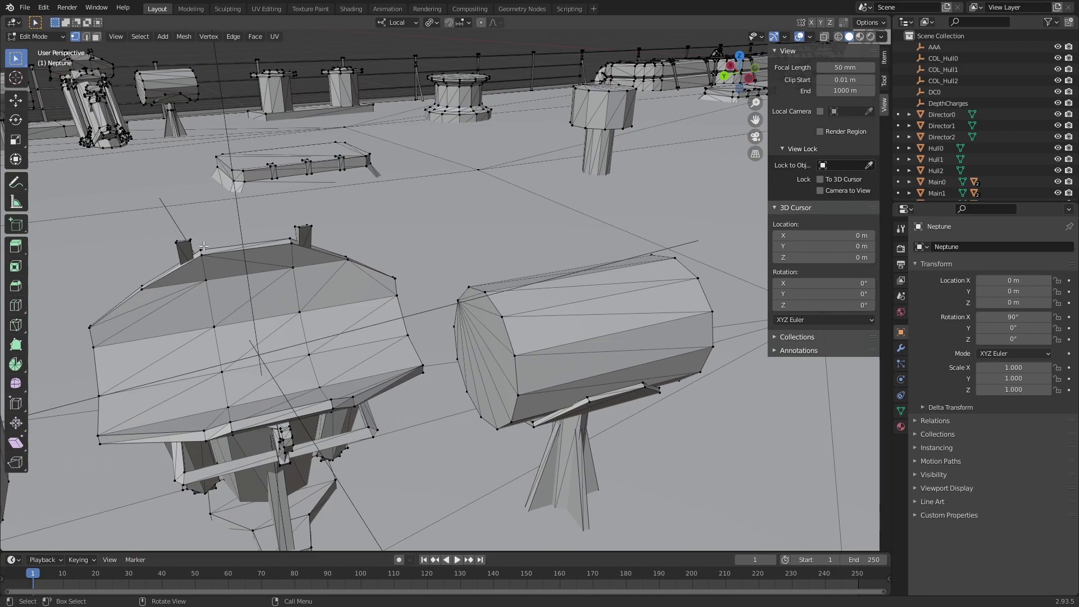
# Select four vertices on the thrower's rim and snap the 3D cursor to them
pyautogui.click(199, 253)
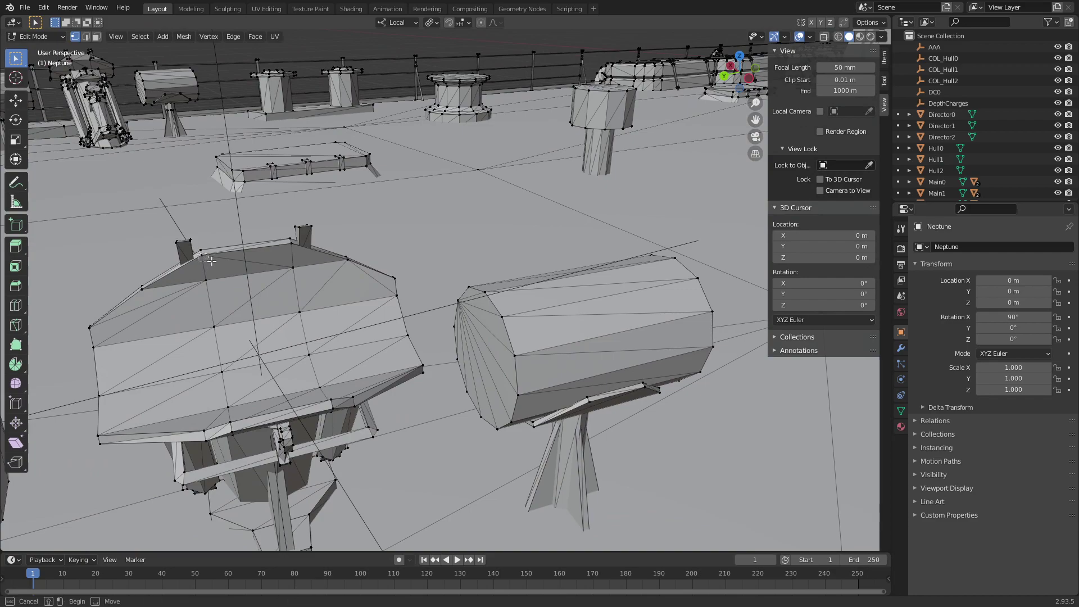
pyautogui.keyDown('shift'); pyautogui.click(292, 246); pyautogui.keyUp('shift')
pyautogui.moveTo(302, 264); pyautogui.dragTo(377, 389, button='middle')
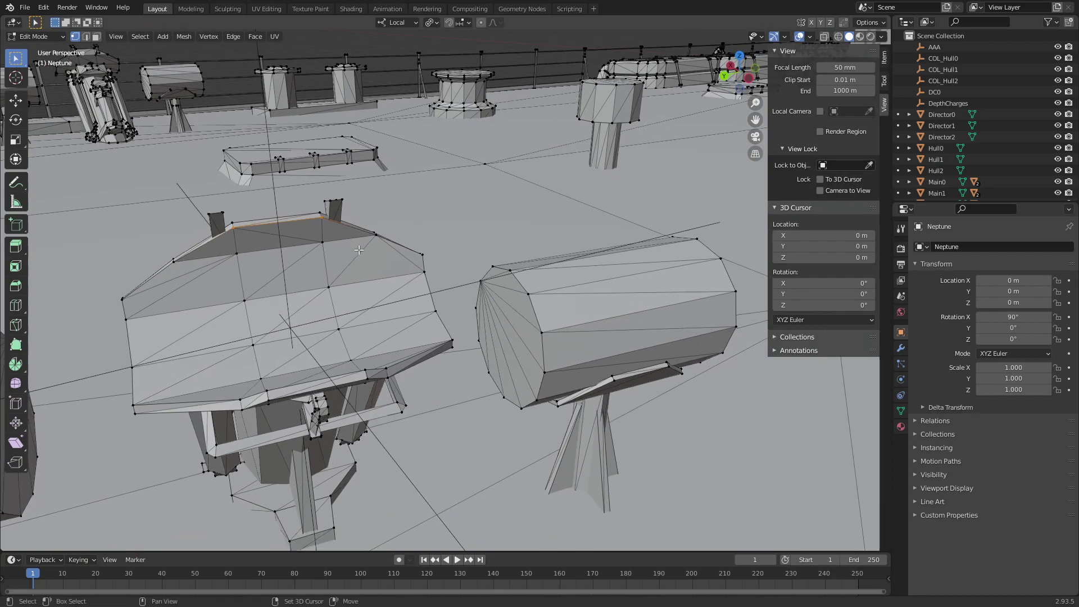
pyautogui.keyDown('shift'); pyautogui.click(365, 376); pyautogui.keyUp('shift')
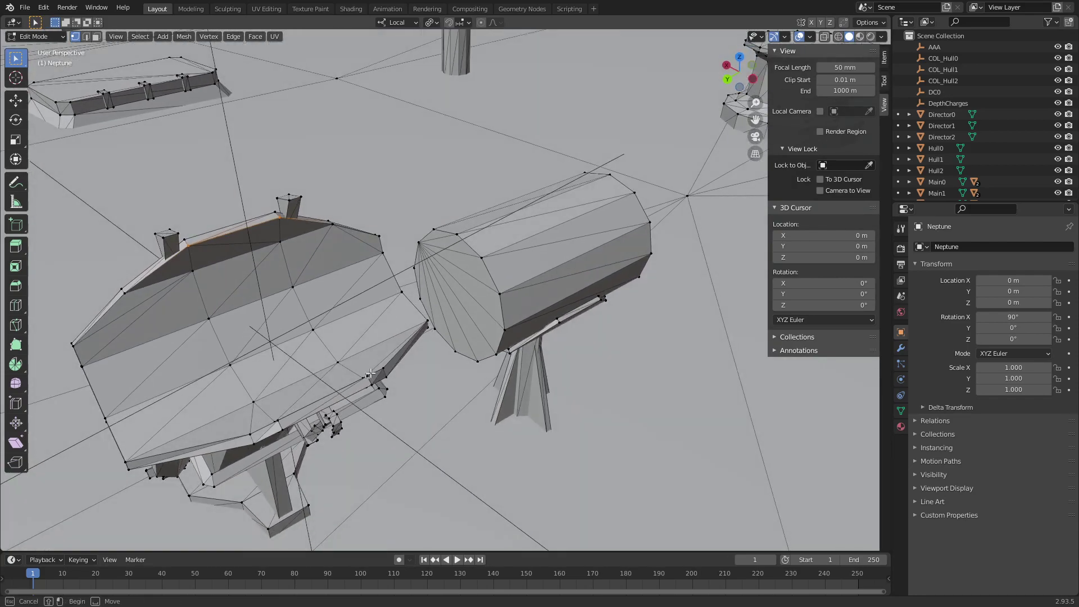
pyautogui.keyDown('shift'); pyautogui.click(276, 421); pyautogui.keyUp('shift')
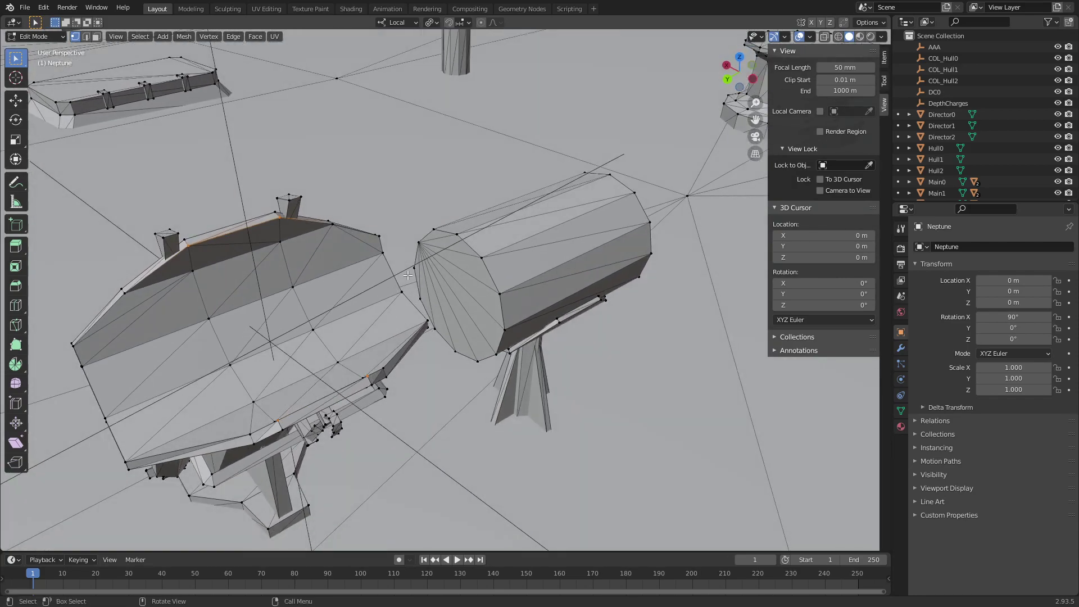
pyautogui.press('KP_Decimal')
pyautogui.hotkey('shift', 's')
pyautogui.click(494, 257)
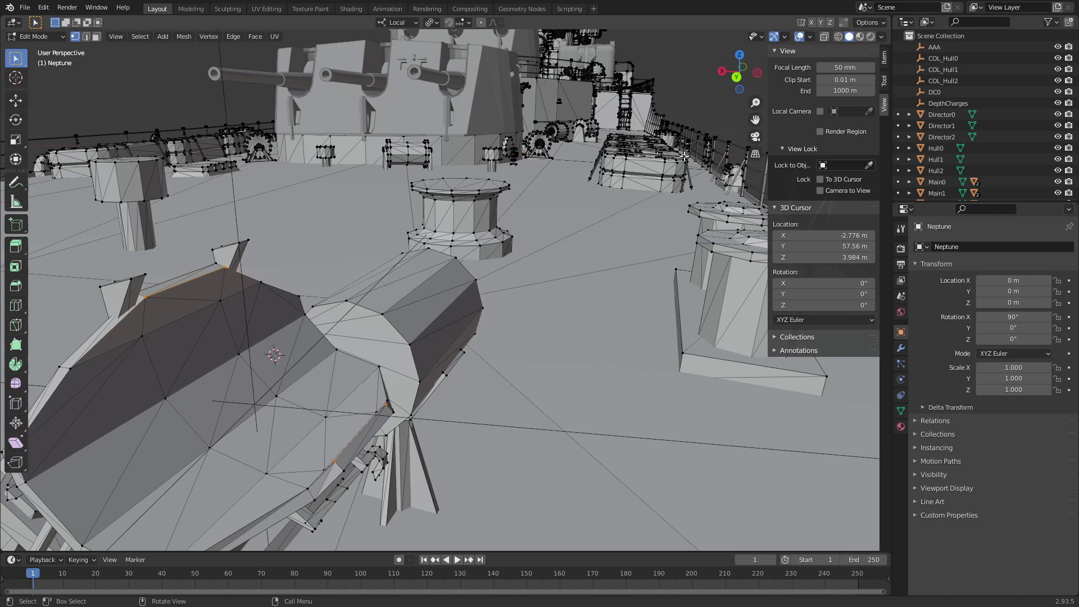
# Return to Object Mode with DC0 selected and set its X location to -2.7755 m
pyautogui.scroll(-3, 730, 146)
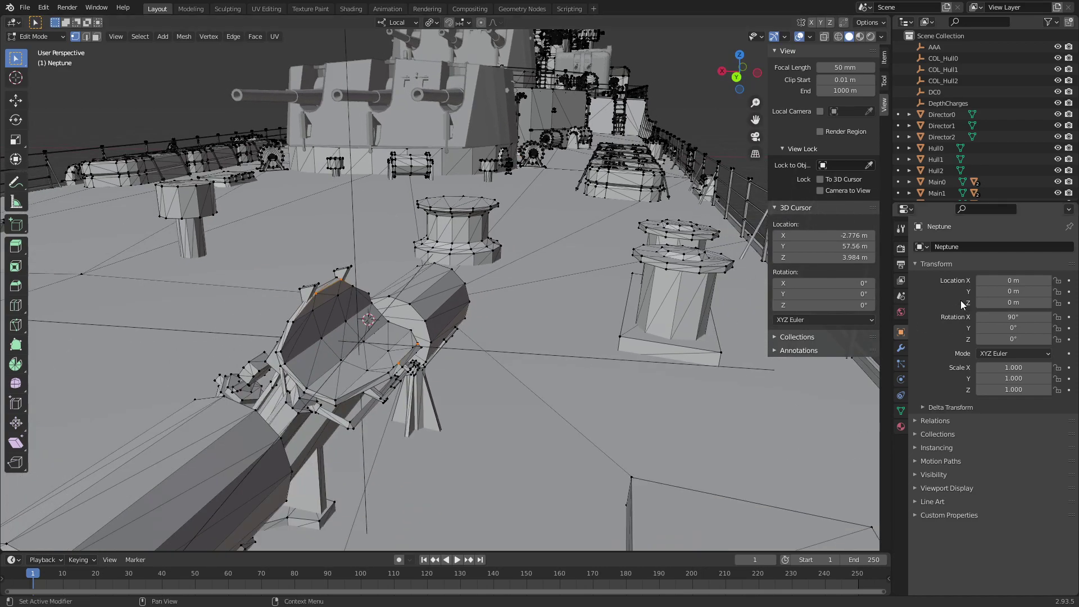
pyautogui.click(958, 93)
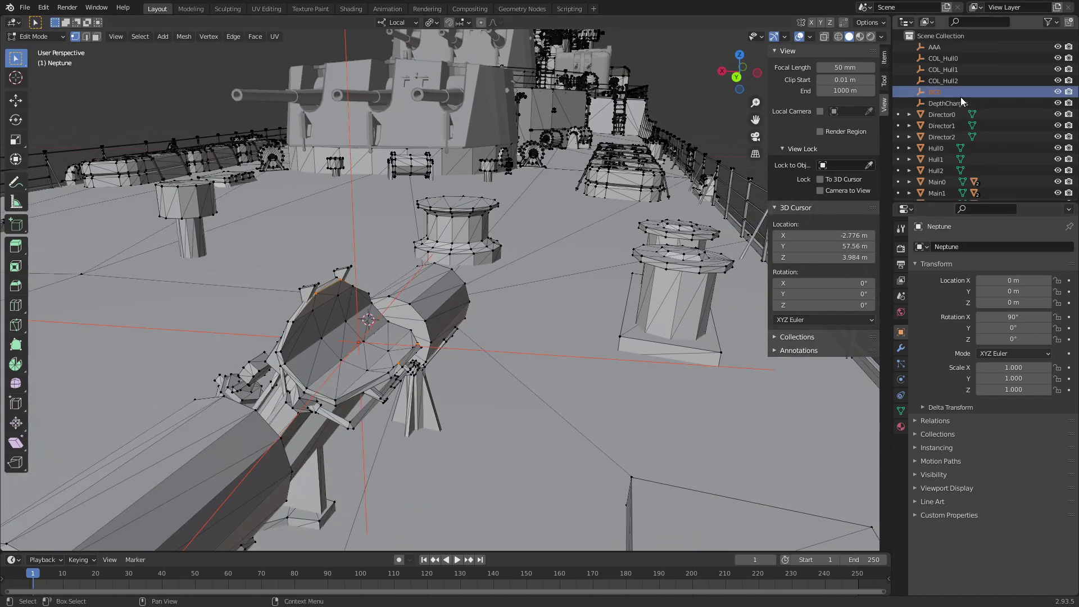
pyautogui.click(34, 37)
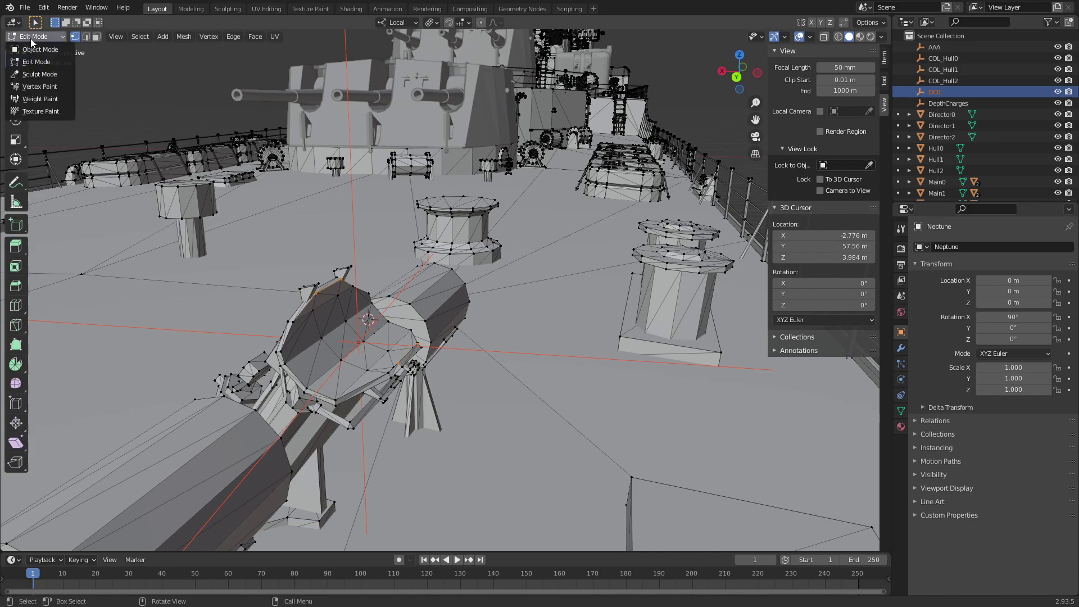
pyautogui.click(964, 93)
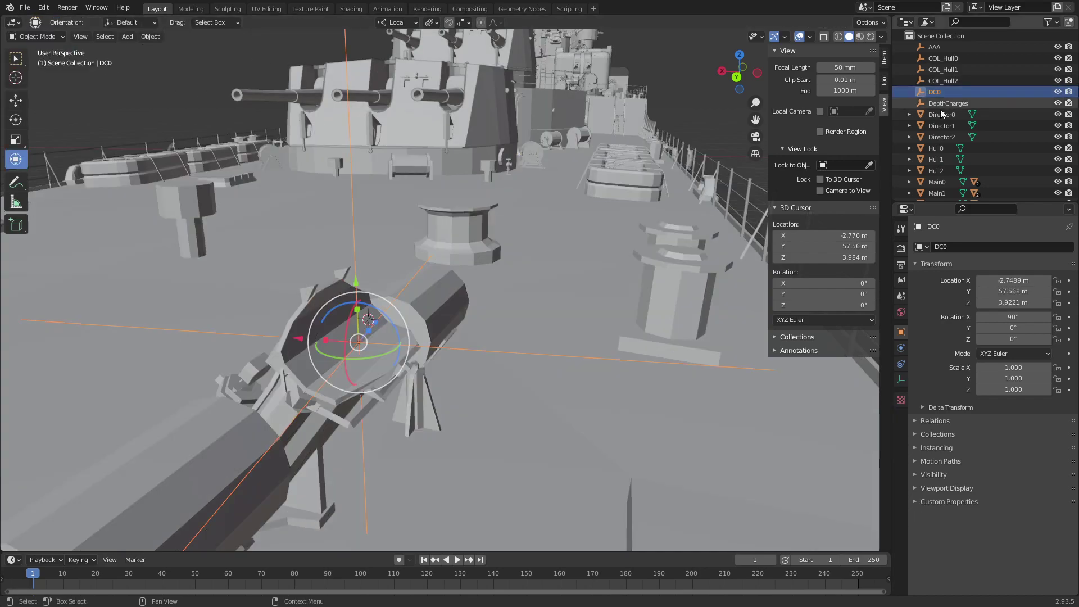
pyautogui.click(847, 235)
pyautogui.press('Return')
pyautogui.hotkey('ctrl', 'v')
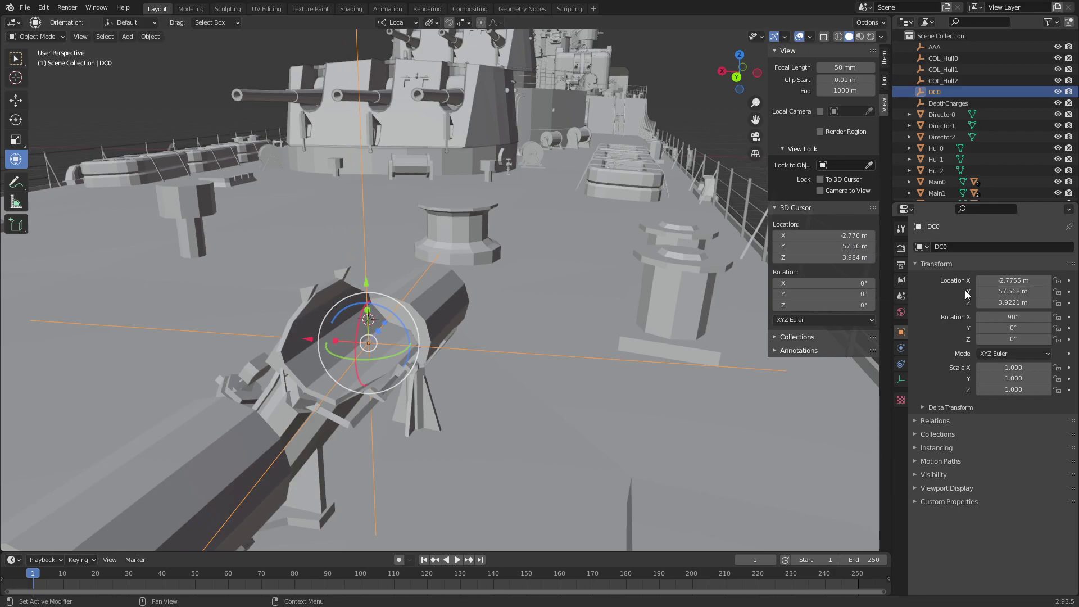
# Set DC0's Z location to 3.984 m and Y to 57.56 m, then check its placement
pyautogui.click(853, 257)
pyautogui.press('Return')
pyautogui.hotkey('ctrl', 'v')
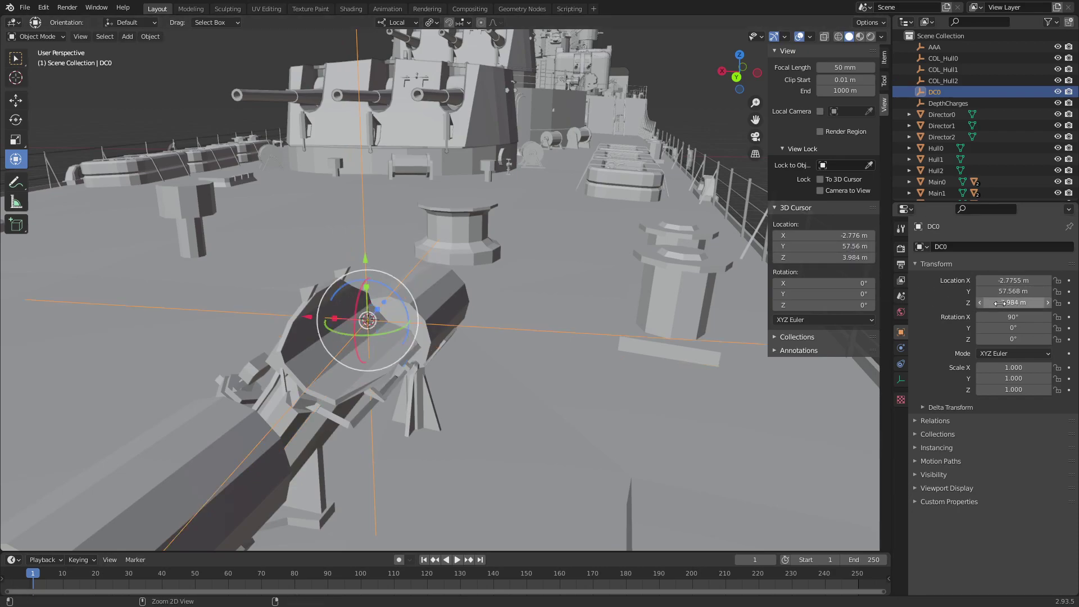
pyautogui.click(837, 245)
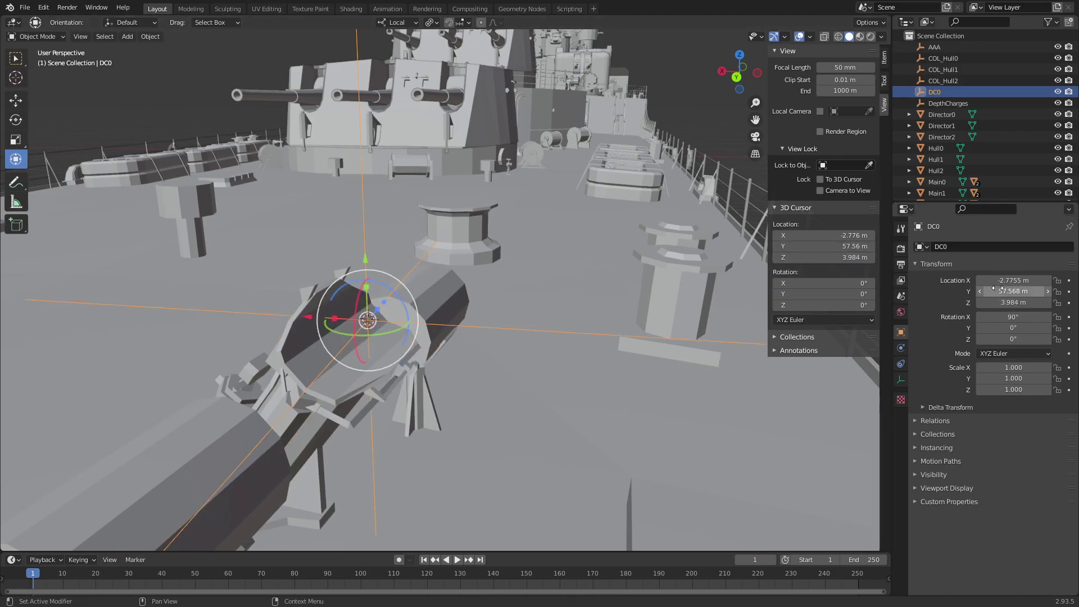
pyautogui.press('Return')
pyautogui.moveTo(506, 349)
pyautogui.mouseDown(button='middle')
pyautogui.moveTo(556, 268)
pyautogui.moveTo(754, 262)
pyautogui.mouseUp(button='middle')
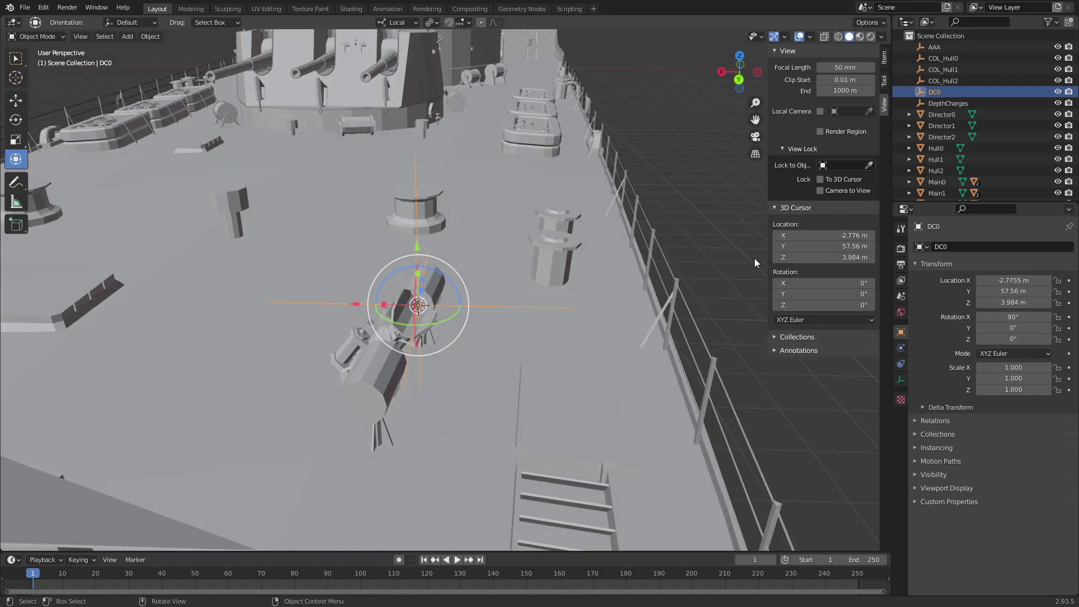
pyautogui.click(716, 244)
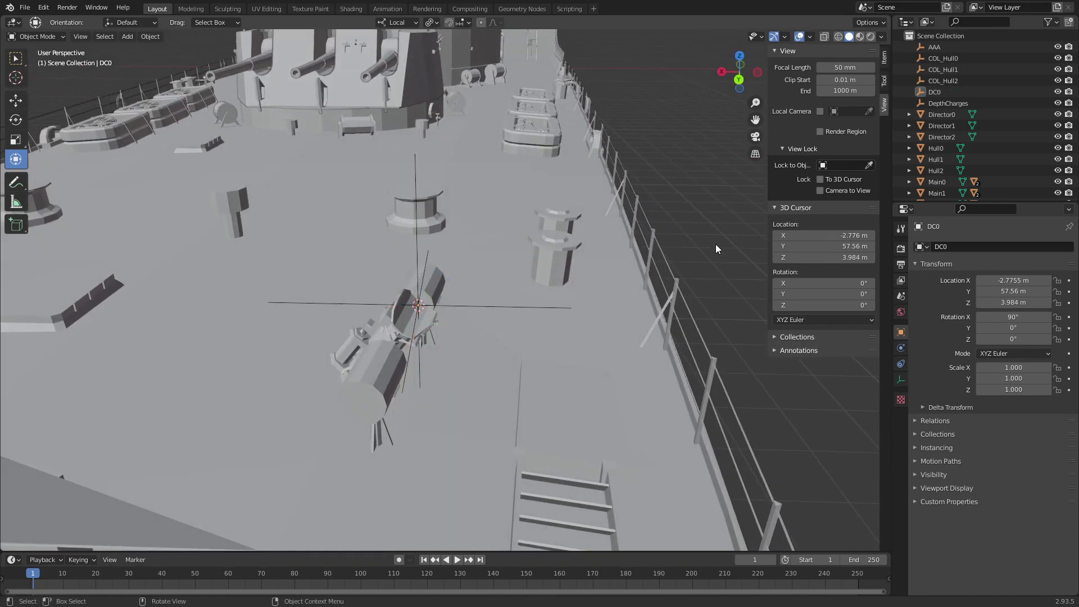
pyautogui.click(956, 92)
# Copy DC0 and give it a Z rotation of -90°
pyautogui.hotkey('ctrl', 'c')
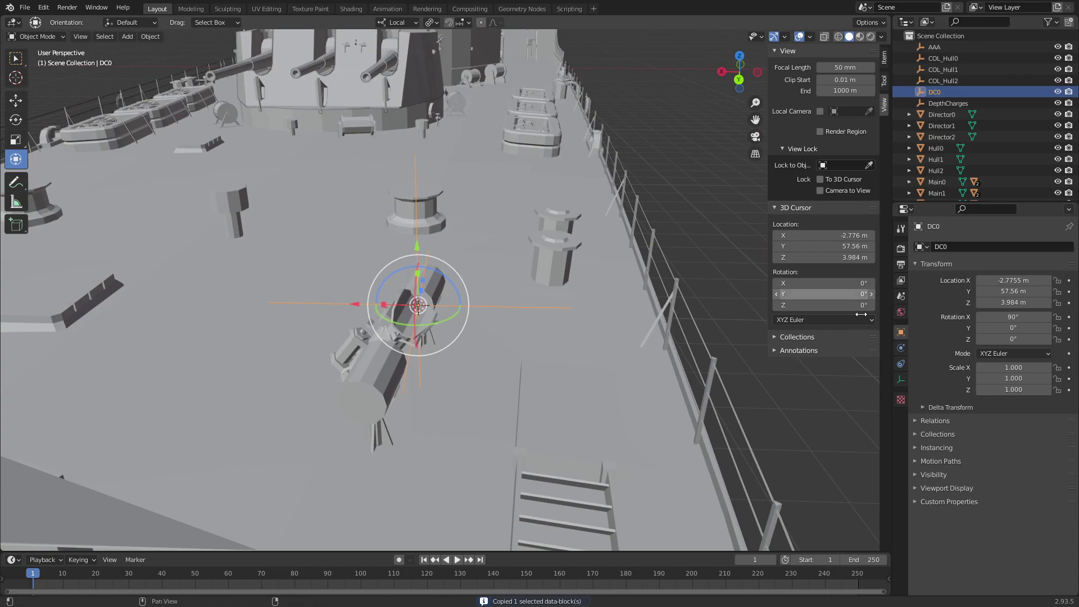
pyautogui.doubleClick(1025, 339)
pyautogui.write('-90')
pyautogui.press('Return')
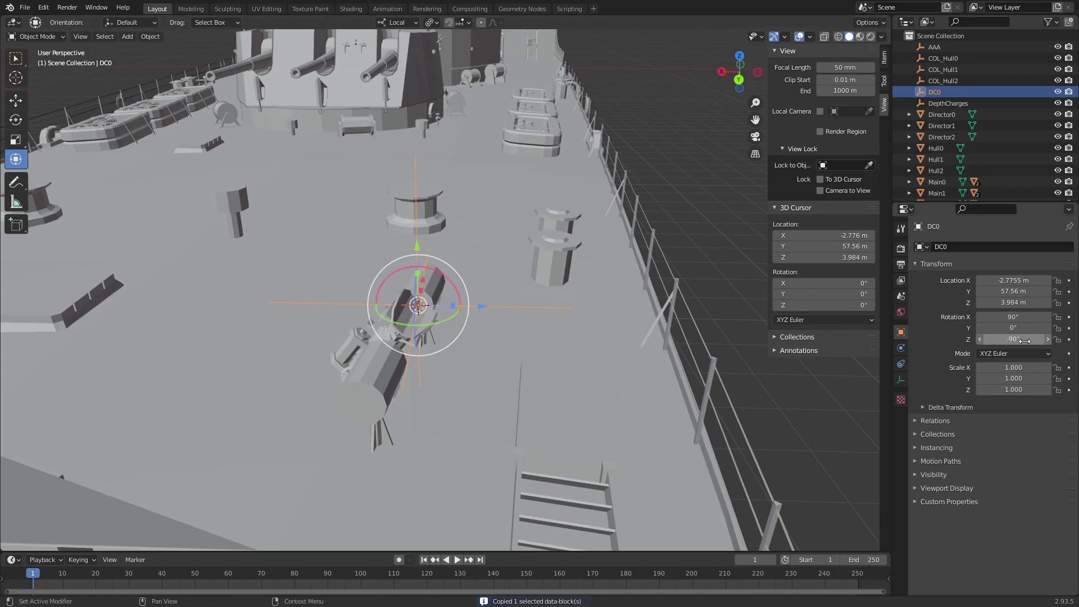
pyautogui.moveTo(636, 324)
pyautogui.mouseDown(button='middle')
pyautogui.moveTo(561, 273)
pyautogui.moveTo(601, 284)
pyautogui.mouseUp(button='middle')
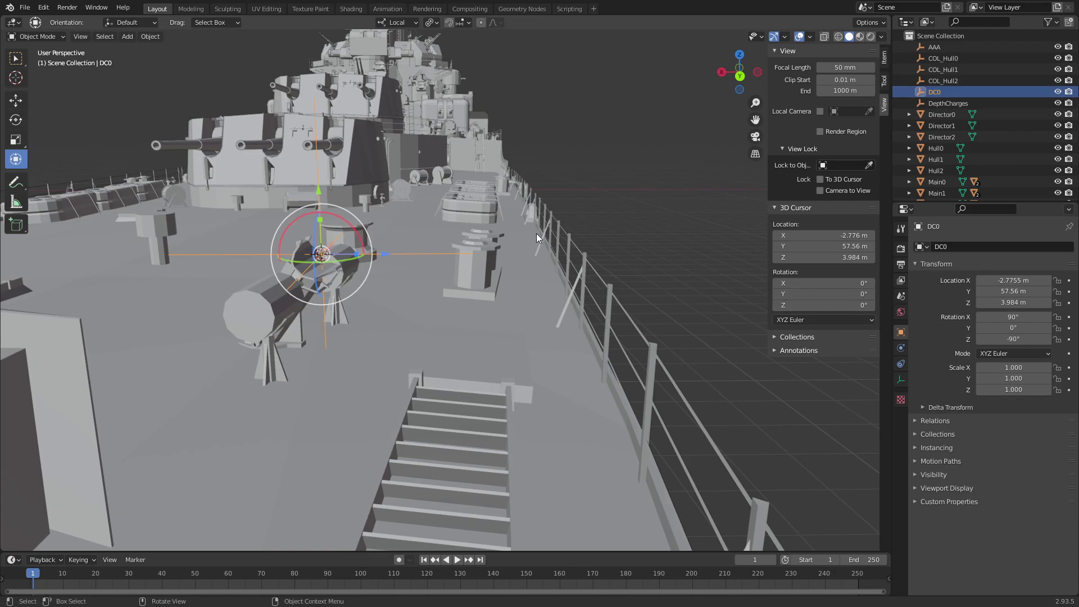
pyautogui.moveTo(536, 234); pyautogui.dragTo(553, 246, button='middle')
# Tilt DC0 to 45° on its X rotation, keeping Y rotation at 0°, and reselect it
pyautogui.click(1023, 327)
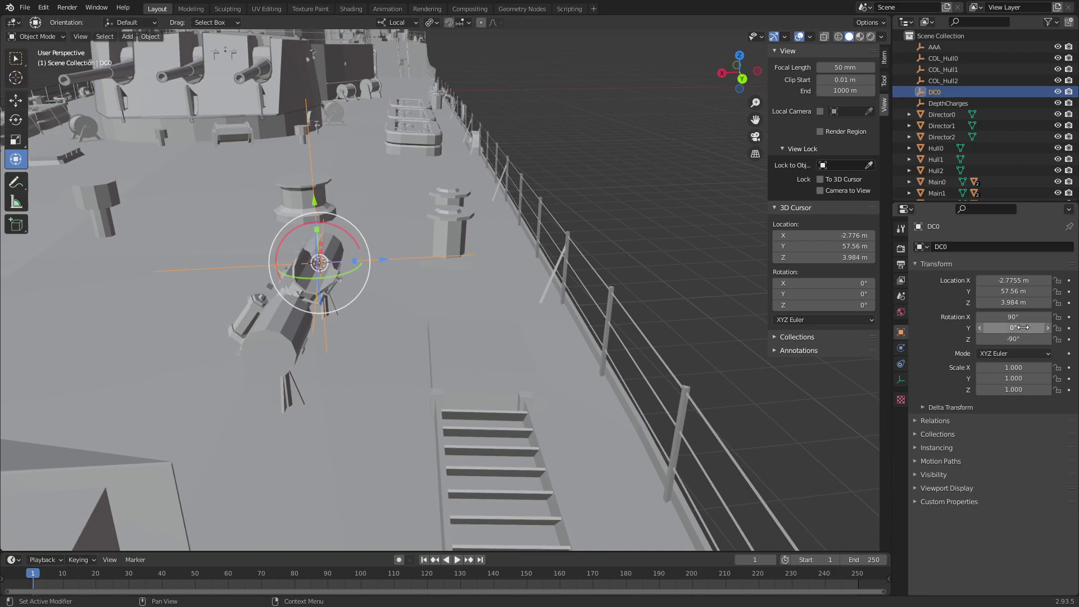
pyautogui.write('0d')
pyautogui.press('Return')
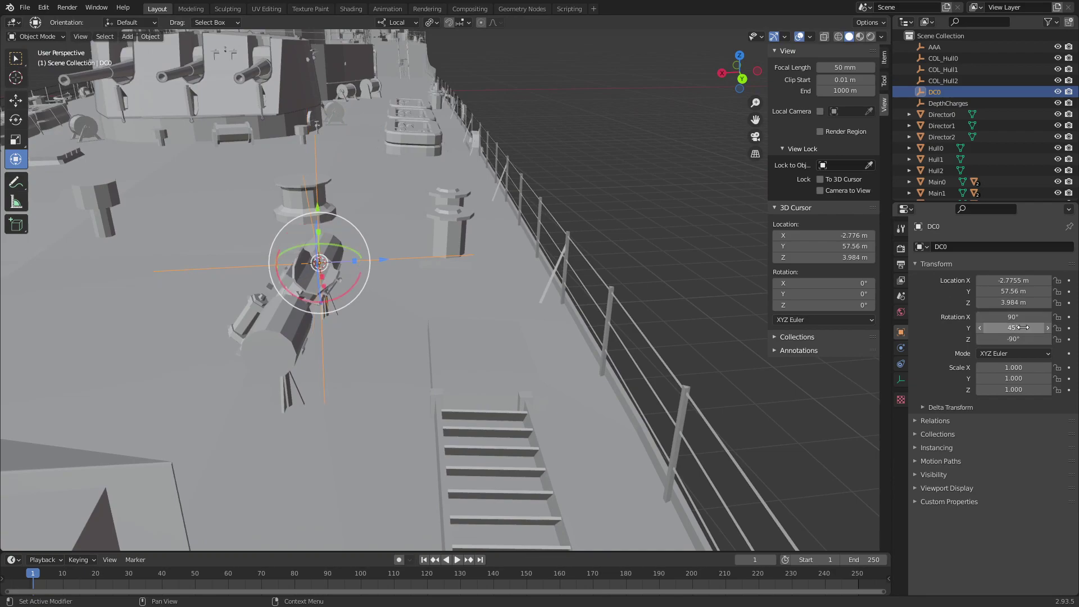
pyautogui.click(1022, 328)
pyautogui.write('0')
pyautogui.press('Return')
pyautogui.write('45')
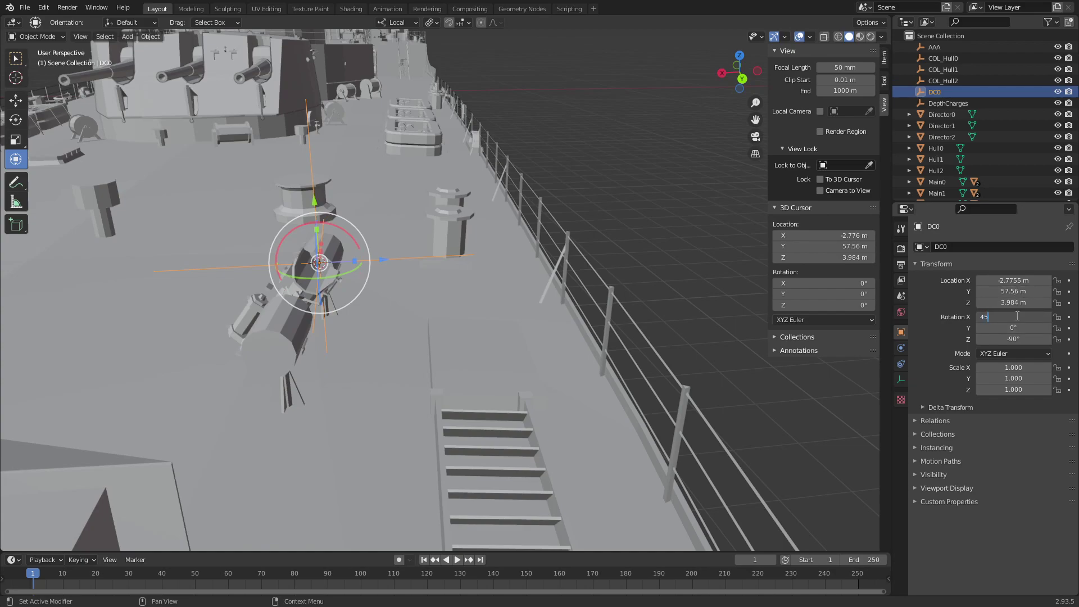
pyautogui.press('Return')
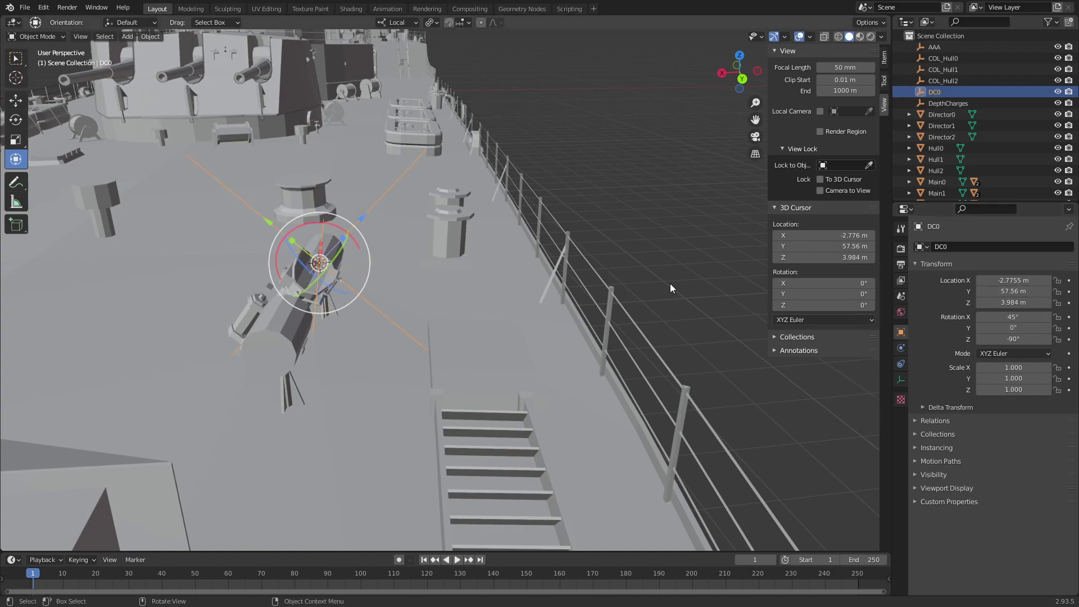
pyautogui.click(661, 255)
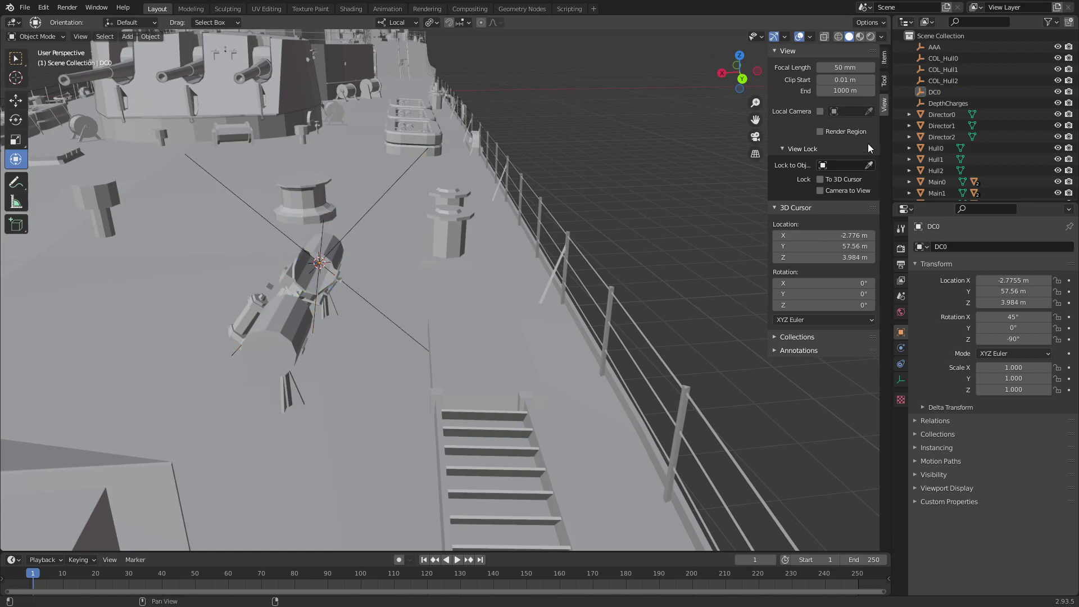
pyautogui.click(943, 93)
# Paste a copy of DC0 as DC0.001 and set its Z rotation to 90°
pyautogui.hotkey('ctrl', 'c')
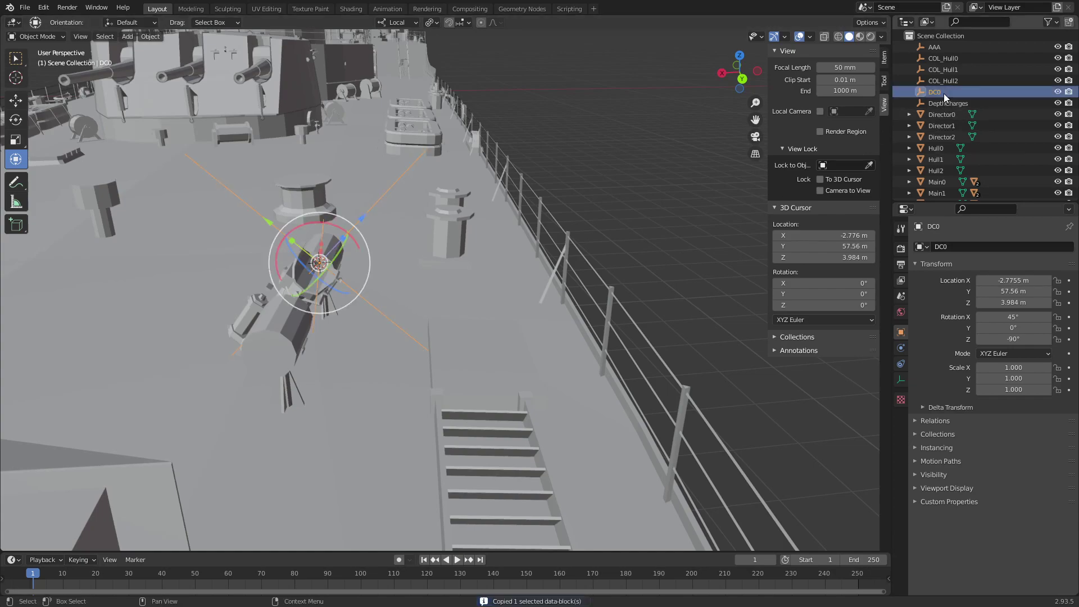
pyautogui.hotkey('ctrl', 'v')
pyautogui.click(977, 103)
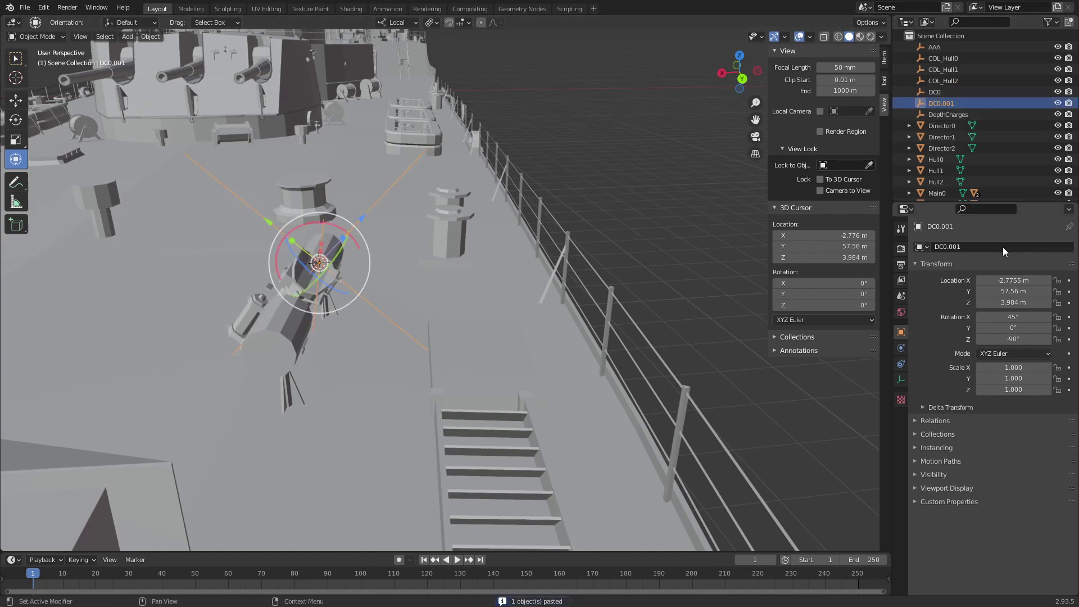
pyautogui.write('0')
pyautogui.press('Return')
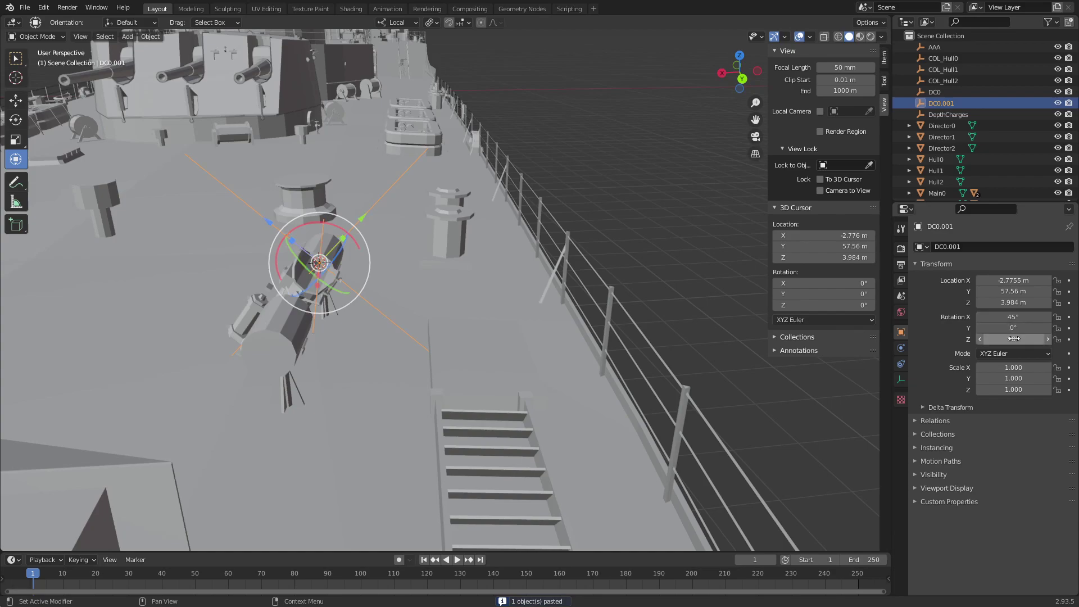
# Move DC0.001 to X 2.7755 m to mirror it onto the opposite deck side
pyautogui.click(999, 280)
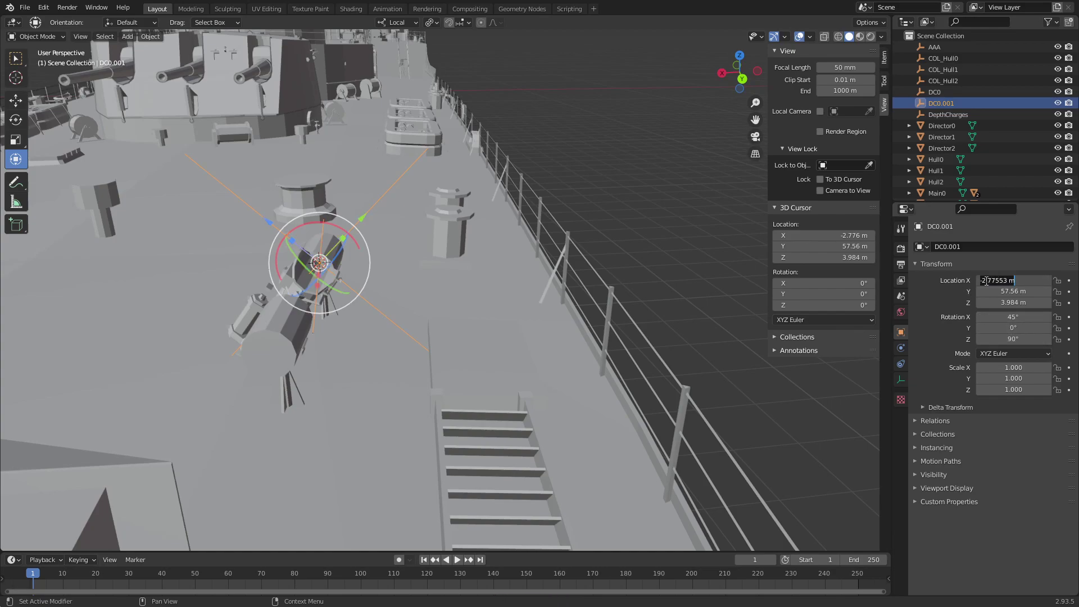
pyautogui.press('Return')
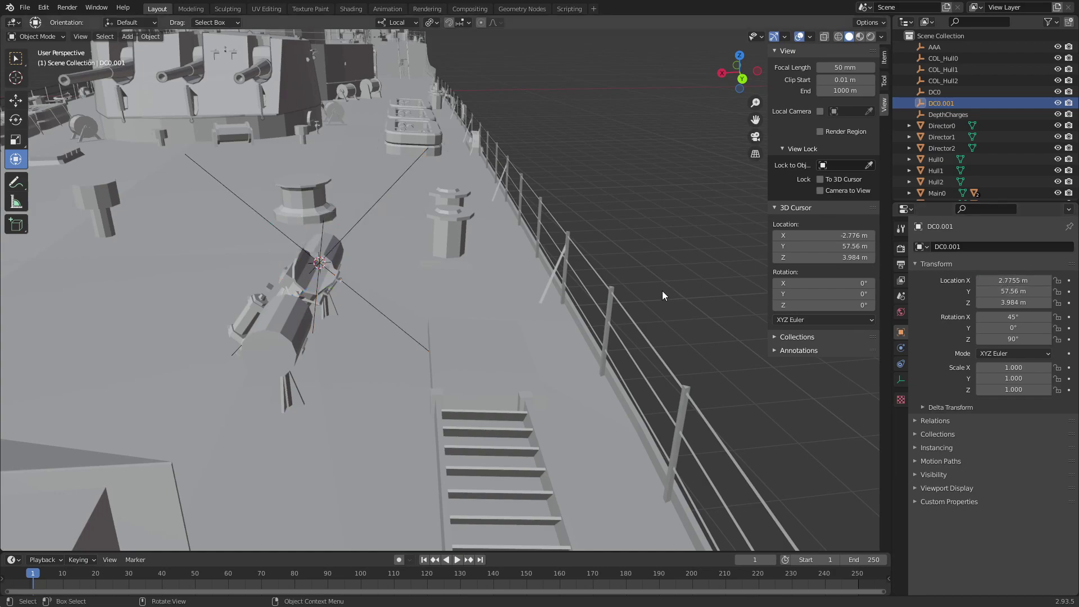
pyautogui.moveTo(662, 291)
pyautogui.mouseDown(button='middle')
pyautogui.moveTo(290, 285)
pyautogui.moveTo(406, 256)
pyautogui.moveTo(628, 237)
pyautogui.moveTo(602, 238)
pyautogui.moveTo(614, 241)
pyautogui.moveTo(628, 230)
pyautogui.mouseUp(button='middle')
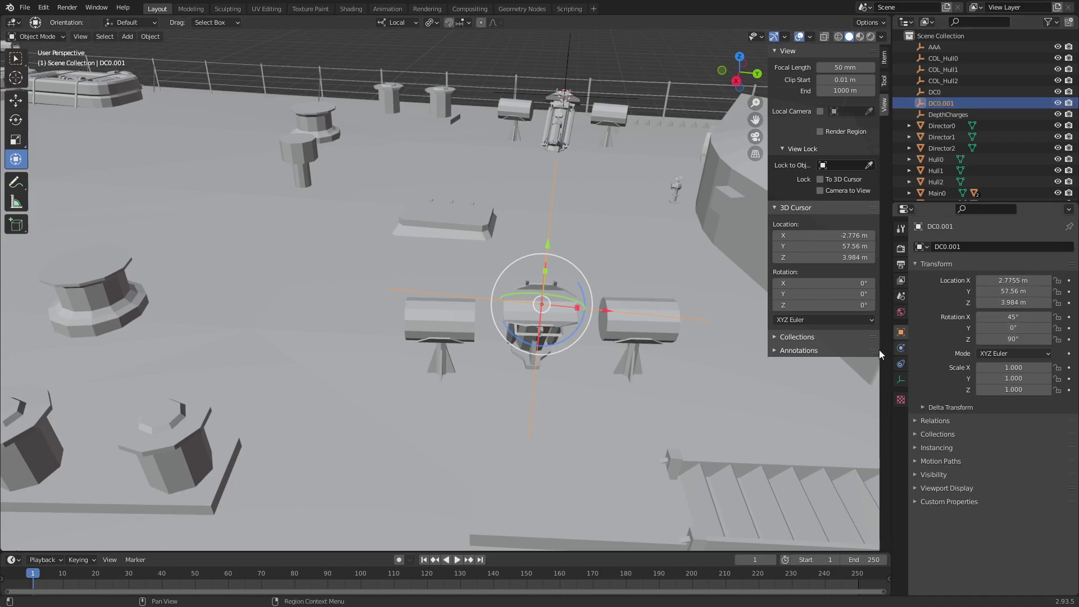
pyautogui.click(1011, 327)
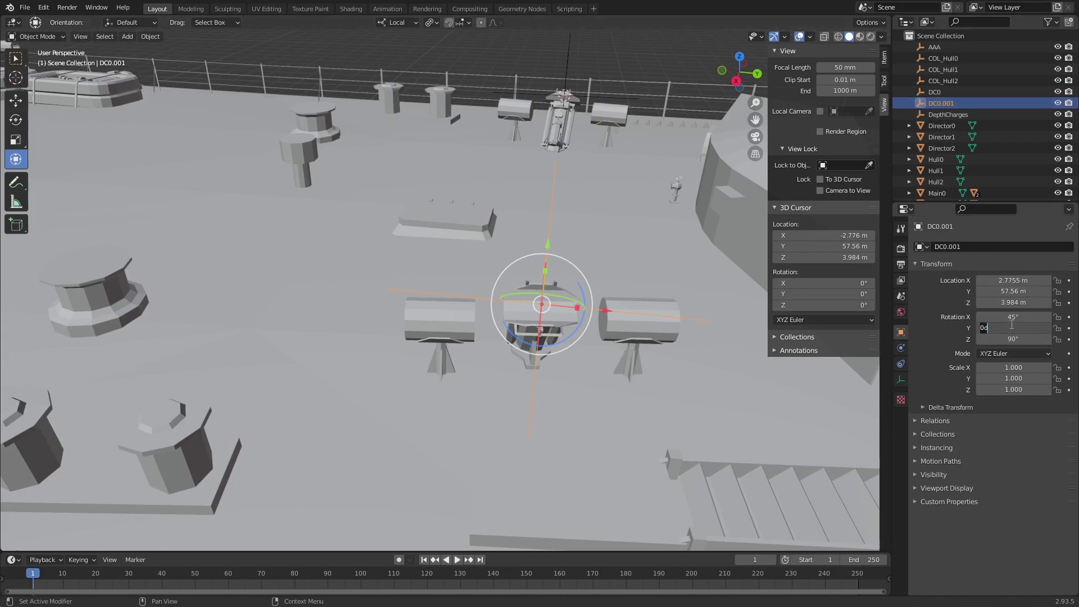
pyautogui.press('Return')
pyautogui.moveTo(1012, 328); pyautogui.dragTo(994, 328)
pyautogui.moveTo(677, 248)
pyautogui.mouseDown(button='middle')
pyautogui.moveTo(595, 224)
pyautogui.moveTo(537, 234)
pyautogui.moveTo(529, 287)
pyautogui.moveTo(545, 304)
pyautogui.moveTo(636, 288)
pyautogui.moveTo(234, 282)
pyautogui.mouseUp(button='middle')
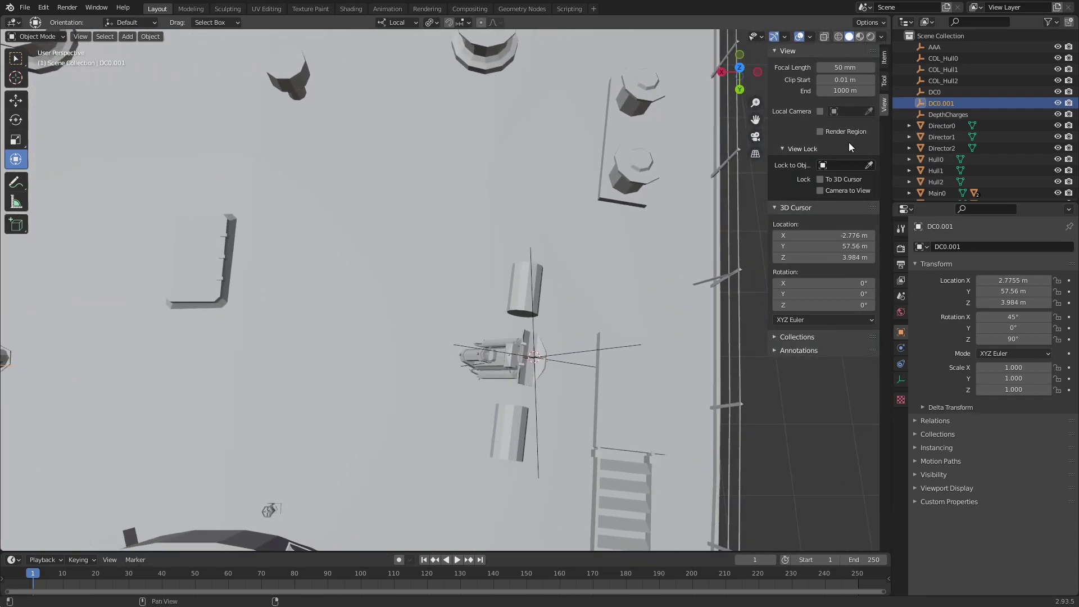
# Rotate DC0 from the top view and set the Rotate angle to -5°
pyautogui.click(933, 92)
pyautogui.scroll(3, 710, 259)
pyautogui.moveTo(709, 328); pyautogui.dragTo(659, 81, button='middle')
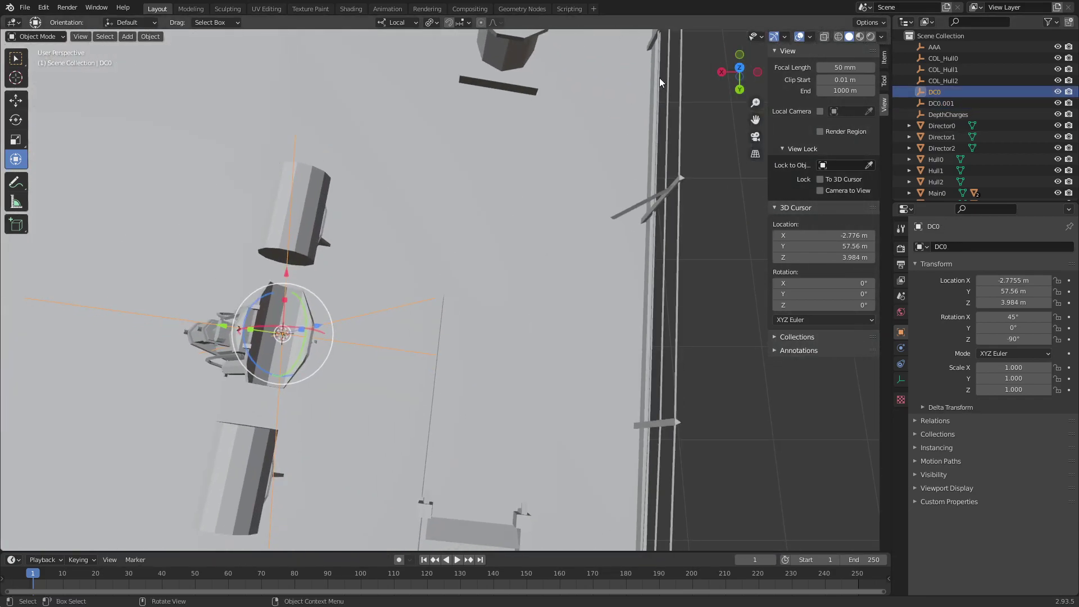
pyautogui.click(738, 70)
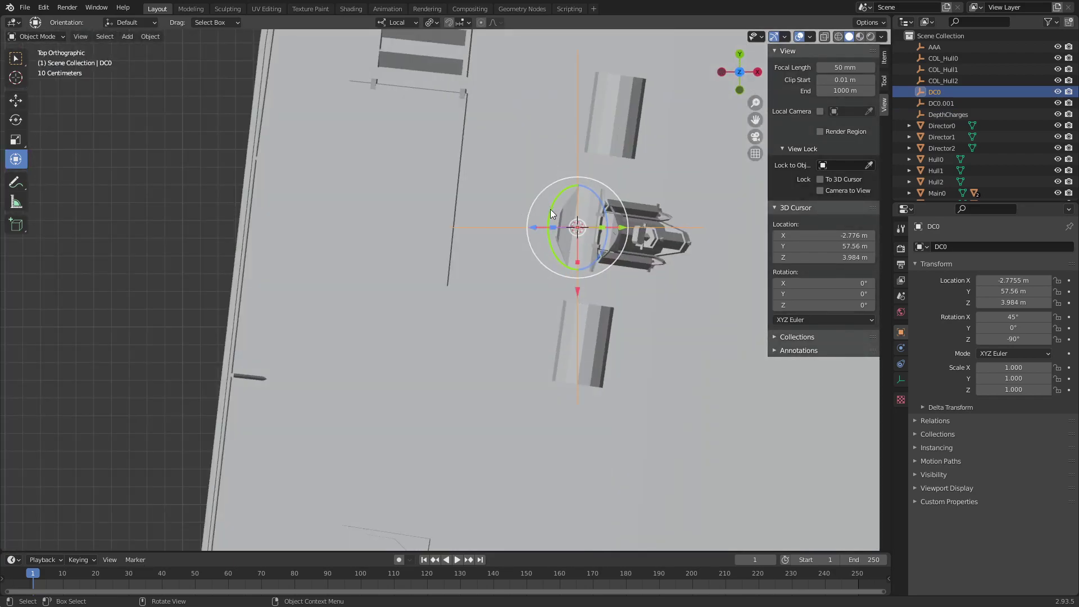
pyautogui.moveTo(551, 210); pyautogui.dragTo(551, 204)
pyautogui.click(93, 543)
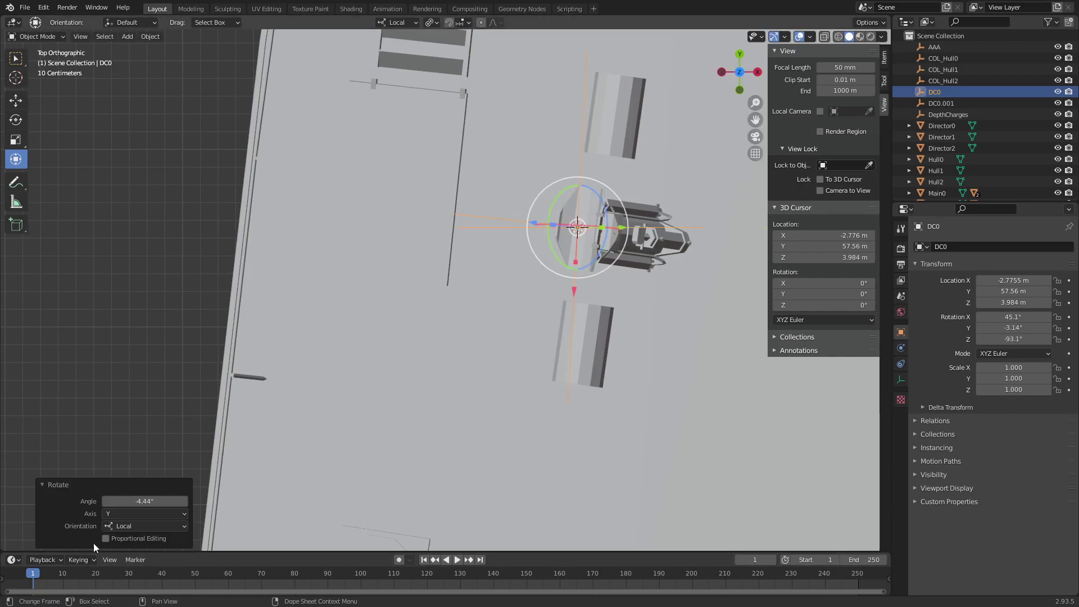
pyautogui.click(137, 502)
pyautogui.press('Return')
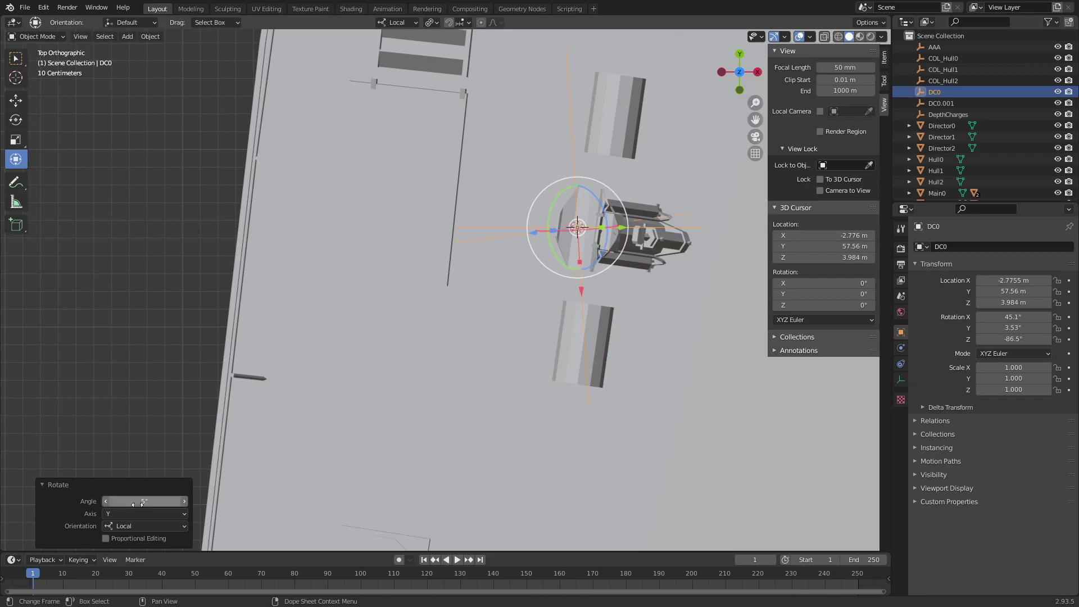
pyautogui.click(137, 502)
pyautogui.write('-5')
pyautogui.press('Return')
# Turn DC0 about its local Z axis and check its alignment from side and perspective views
pyautogui.moveTo(484, 239)
pyautogui.mouseDown(button='middle')
pyautogui.moveTo(598, 185)
pyautogui.moveTo(601, 202)
pyautogui.mouseUp(button='middle')
pyautogui.moveTo(498, 143); pyautogui.dragTo(534, 184, button='middle')
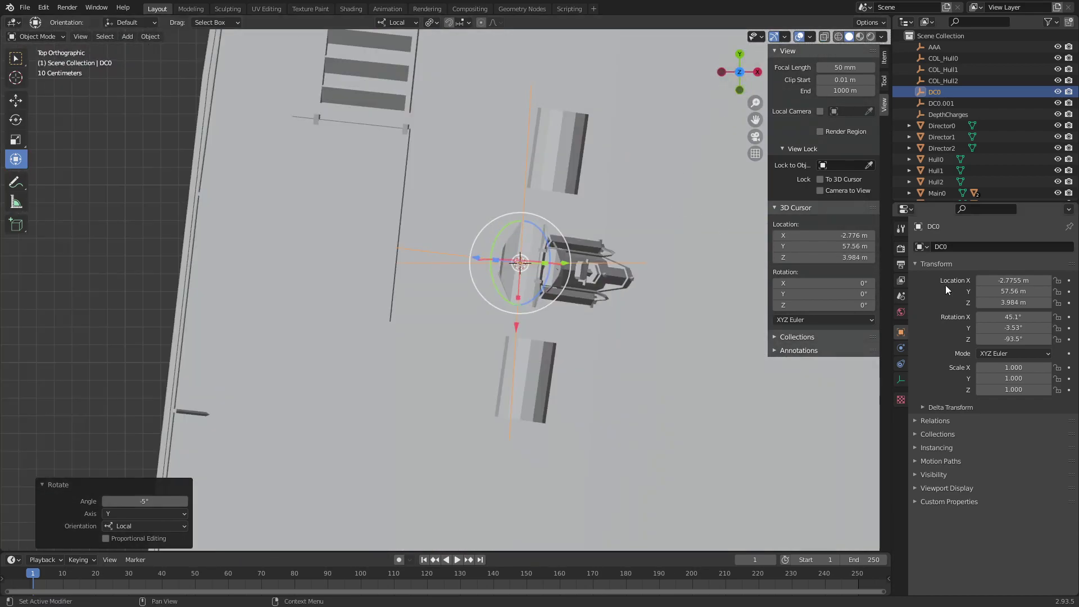
pyautogui.moveTo(545, 190)
pyautogui.mouseDown(button='middle')
pyautogui.moveTo(675, 101)
pyautogui.moveTo(581, 100)
pyautogui.moveTo(641, 154)
pyautogui.moveTo(549, 181)
pyautogui.moveTo(487, 299)
pyautogui.mouseUp(button='middle')
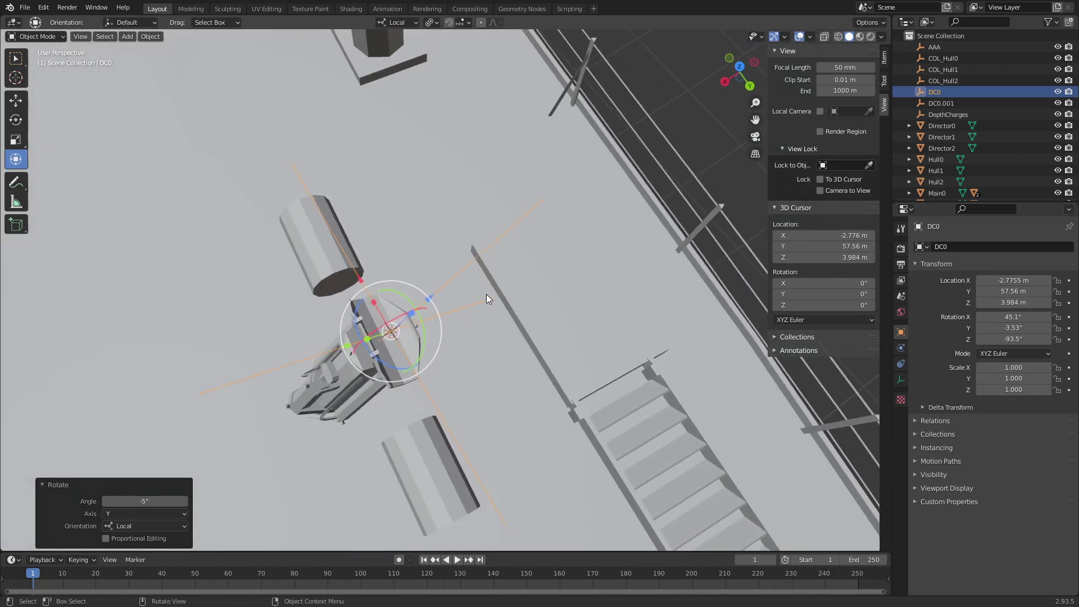
pyautogui.moveTo(381, 359); pyautogui.dragTo(374, 362)
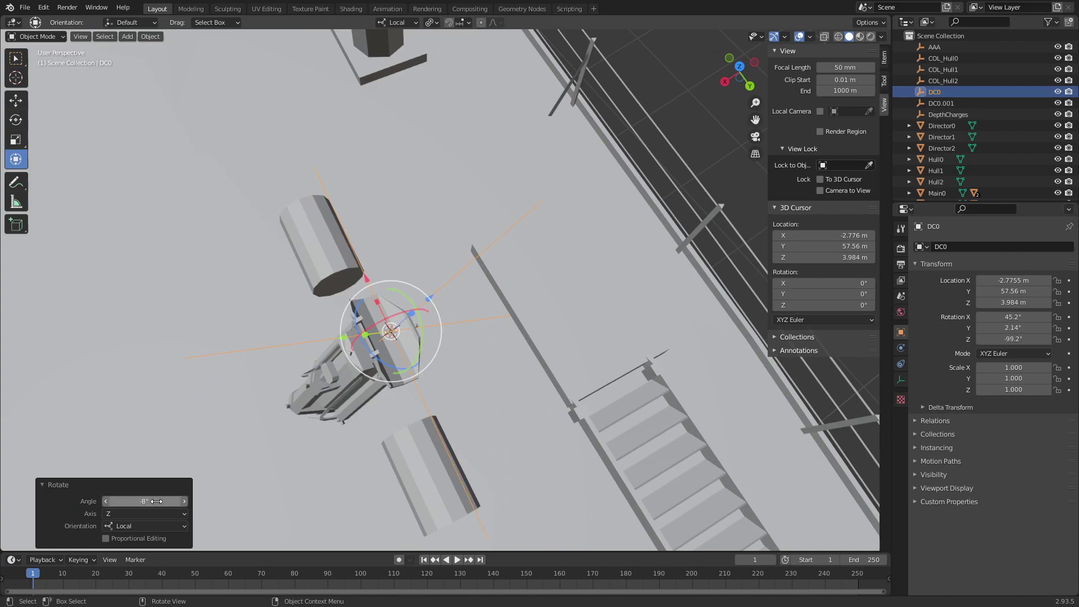
pyautogui.moveTo(470, 362)
pyautogui.mouseDown(button='middle')
pyautogui.moveTo(336, 273)
pyautogui.moveTo(359, 312)
pyautogui.moveTo(343, 310)
pyautogui.moveTo(452, 237)
pyautogui.moveTo(513, 280)
pyautogui.mouseUp(button='middle')
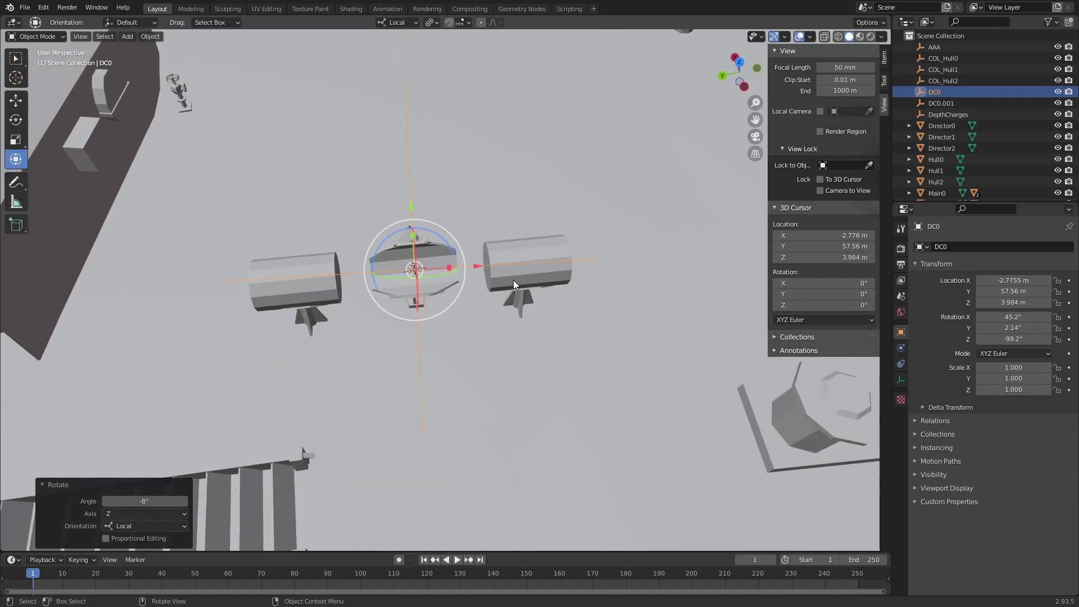
pyautogui.moveTo(475, 216); pyautogui.dragTo(465, 204, button='middle')
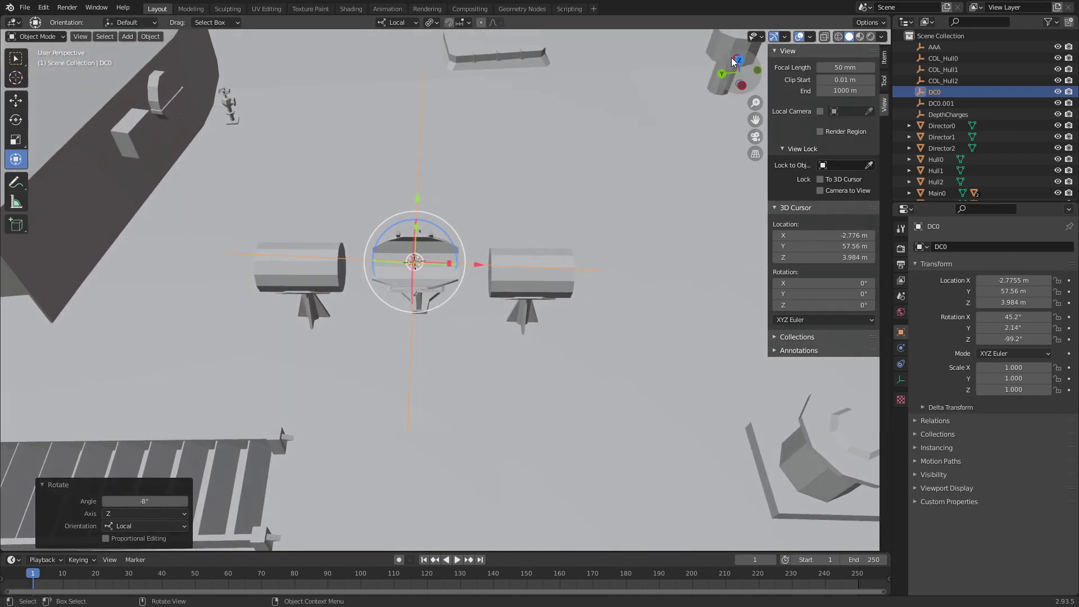
pyautogui.click(743, 84)
pyautogui.click(740, 90)
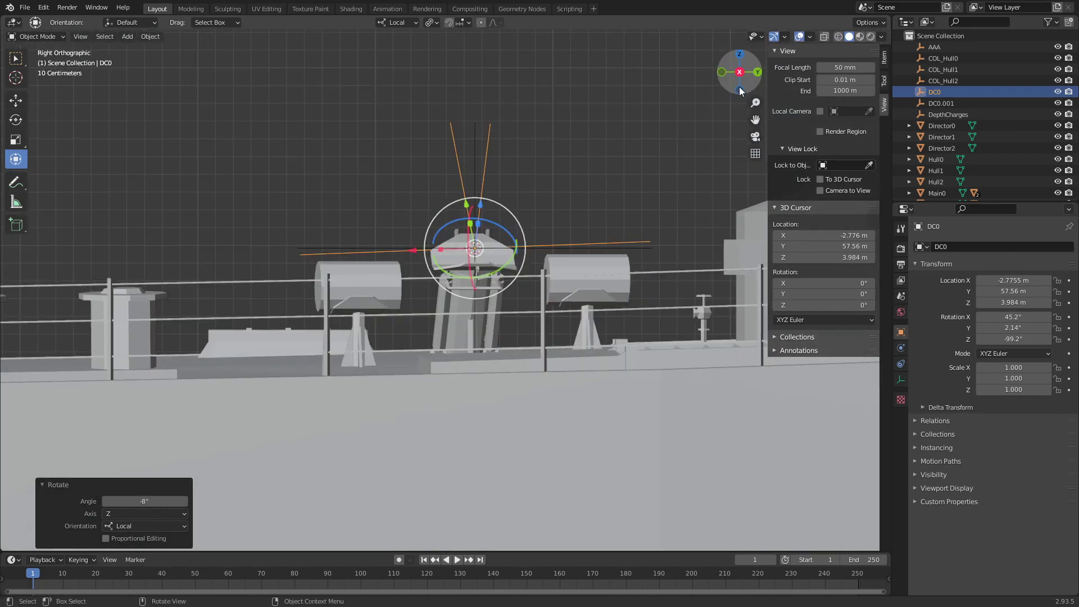
pyautogui.moveTo(599, 177)
pyautogui.mouseDown(button='middle')
pyautogui.moveTo(599, 249)
pyautogui.moveTo(600, 225)
pyautogui.moveTo(415, 305)
pyautogui.moveTo(352, 285)
pyautogui.moveTo(369, 247)
pyautogui.mouseUp(button='middle')
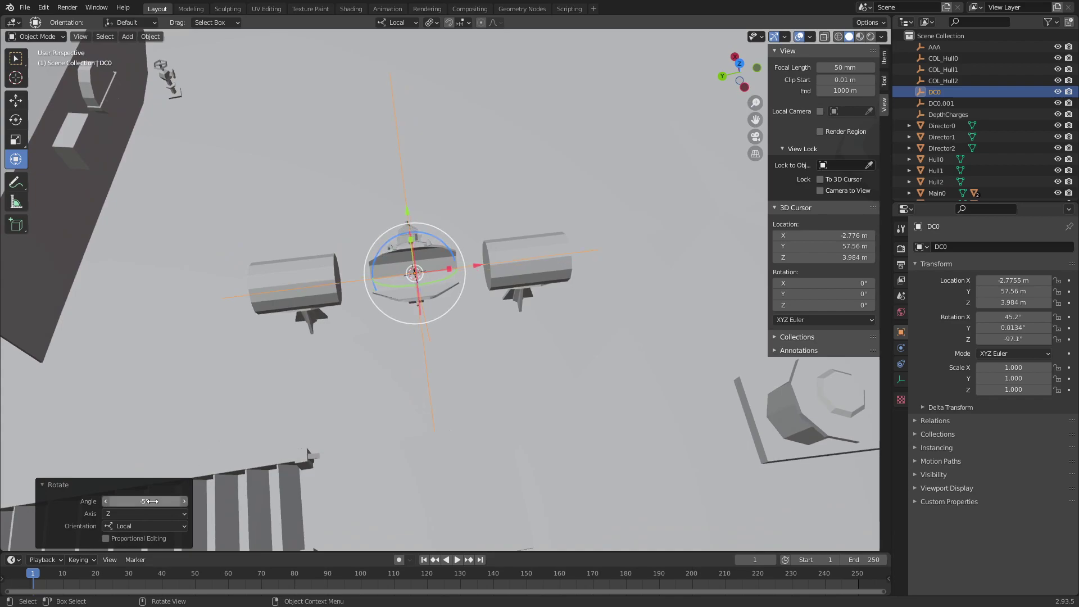
pyautogui.moveTo(500, 256)
pyautogui.mouseDown(button='middle')
pyautogui.moveTo(501, 181)
pyautogui.moveTo(508, 231)
pyautogui.mouseUp(button='middle')
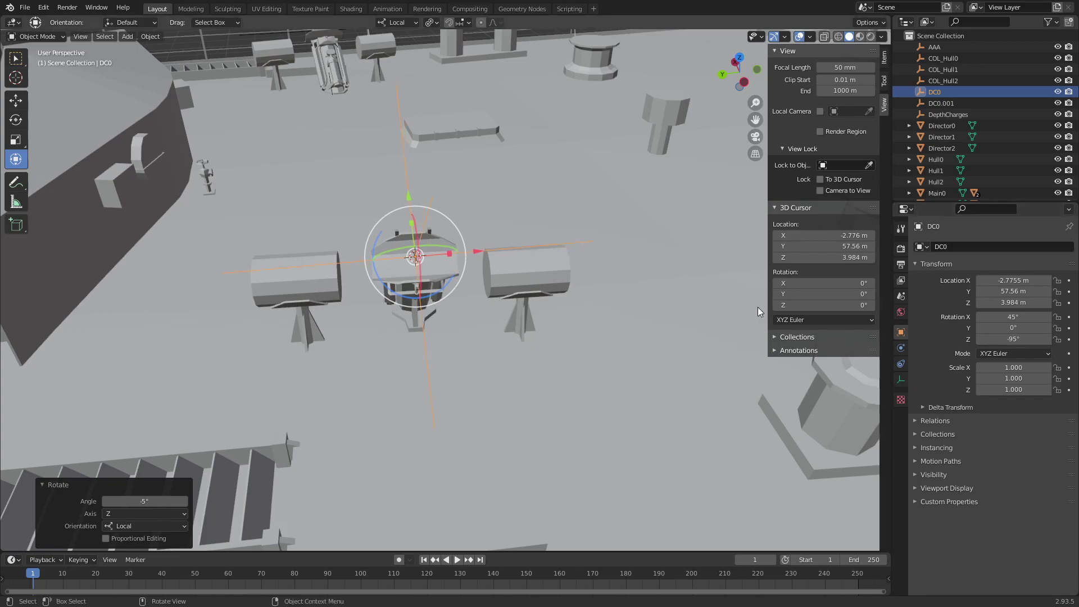
pyautogui.moveTo(757, 306)
pyautogui.mouseDown(button='middle')
pyautogui.moveTo(623, 258)
pyautogui.moveTo(635, 235)
pyautogui.moveTo(575, 224)
pyautogui.moveTo(578, 248)
pyautogui.moveTo(715, 229)
pyautogui.moveTo(643, 305)
pyautogui.moveTo(648, 321)
pyautogui.moveTo(591, 324)
pyautogui.moveTo(510, 288)
pyautogui.moveTo(559, 205)
pyautogui.moveTo(534, 298)
pyautogui.moveTo(484, 267)
pyautogui.moveTo(420, 252)
pyautogui.moveTo(363, 291)
pyautogui.moveTo(346, 276)
pyautogui.moveTo(407, 285)
pyautogui.moveTo(611, 234)
pyautogui.moveTo(302, 323)
pyautogui.mouseUp(button='middle')
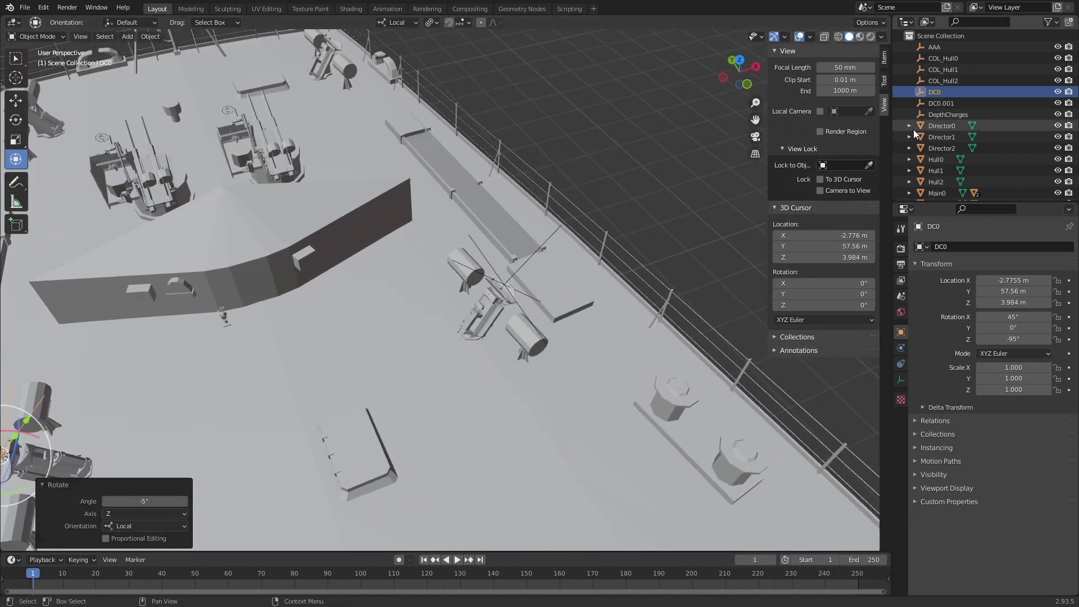
# Set the copy DC0.001's Z rotation to 95°
pyautogui.click(946, 104)
pyautogui.moveTo(659, 245)
pyautogui.mouseDown(button='middle')
pyautogui.moveTo(429, 254)
pyautogui.moveTo(444, 250)
pyautogui.mouseUp(button='middle')
pyautogui.click(1004, 339)
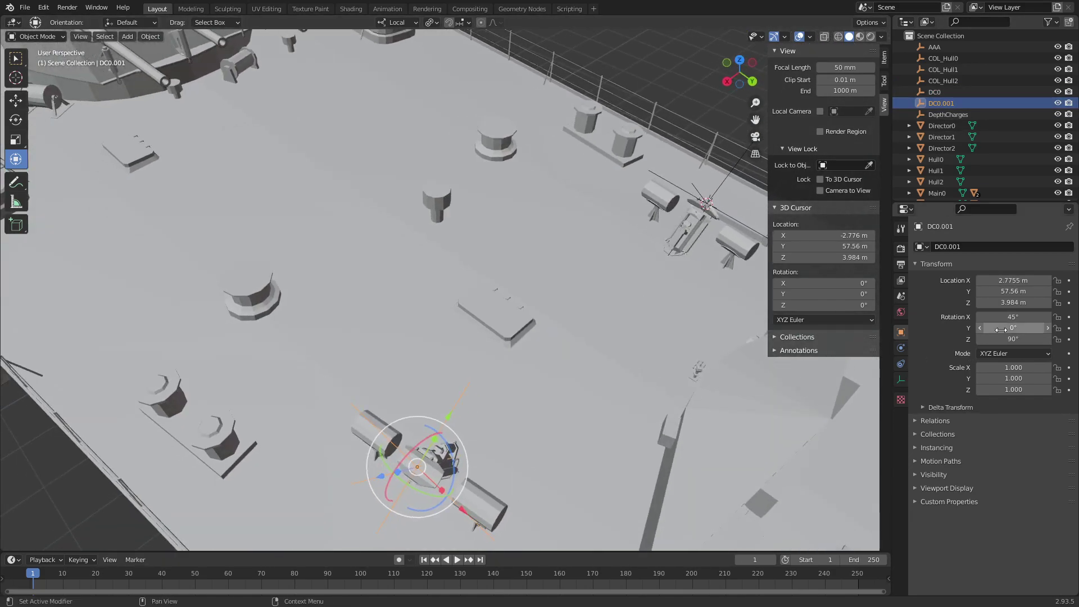
pyautogui.write('90d')
pyautogui.press('Return')
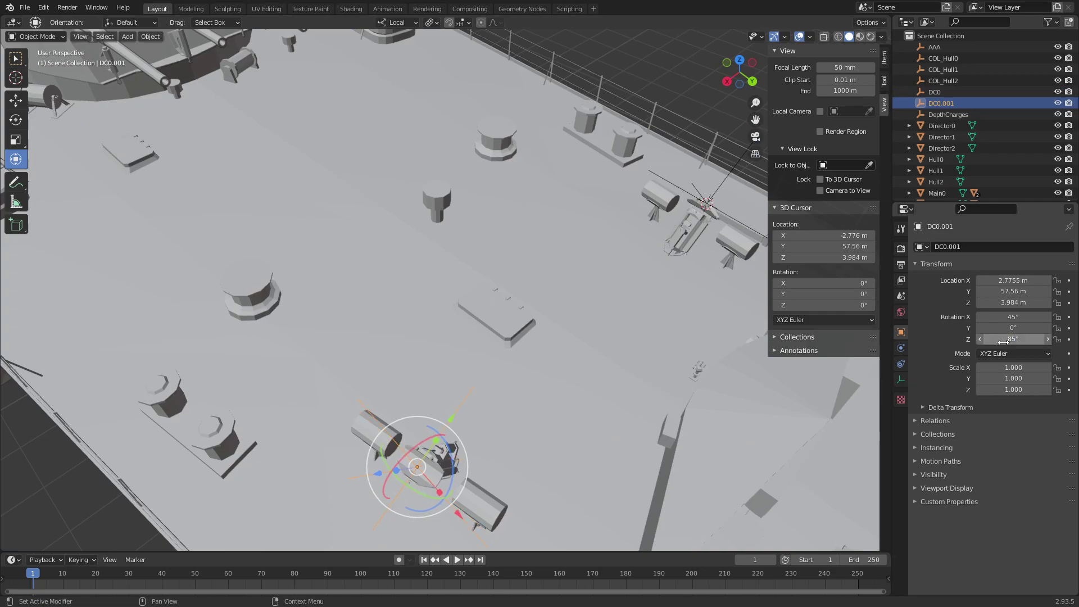
pyautogui.press('Return')
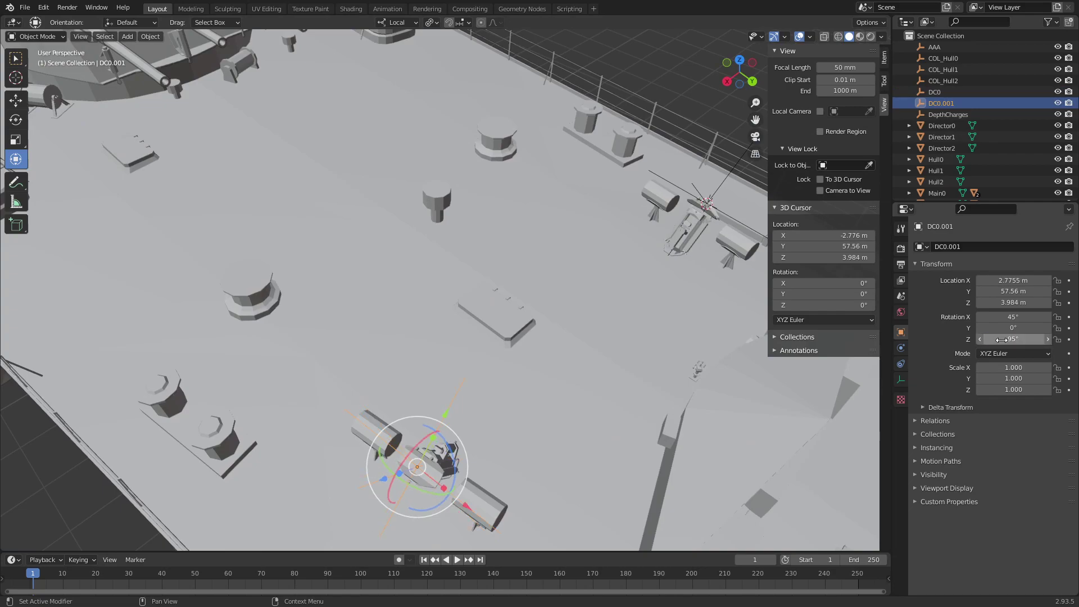
pyautogui.moveTo(543, 476)
pyautogui.mouseDown(button='middle')
pyautogui.moveTo(556, 318)
pyautogui.moveTo(588, 302)
pyautogui.moveTo(605, 315)
pyautogui.moveTo(675, 317)
pyautogui.mouseUp(button='middle')
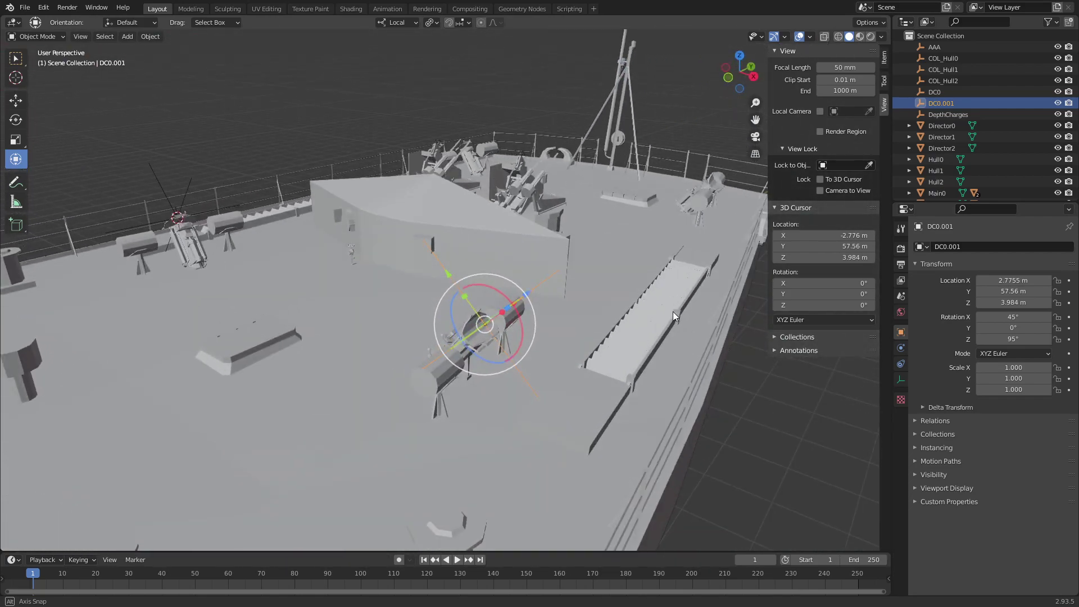
# Rename the copy DC0.001 to DC1
pyautogui.click(938, 93)
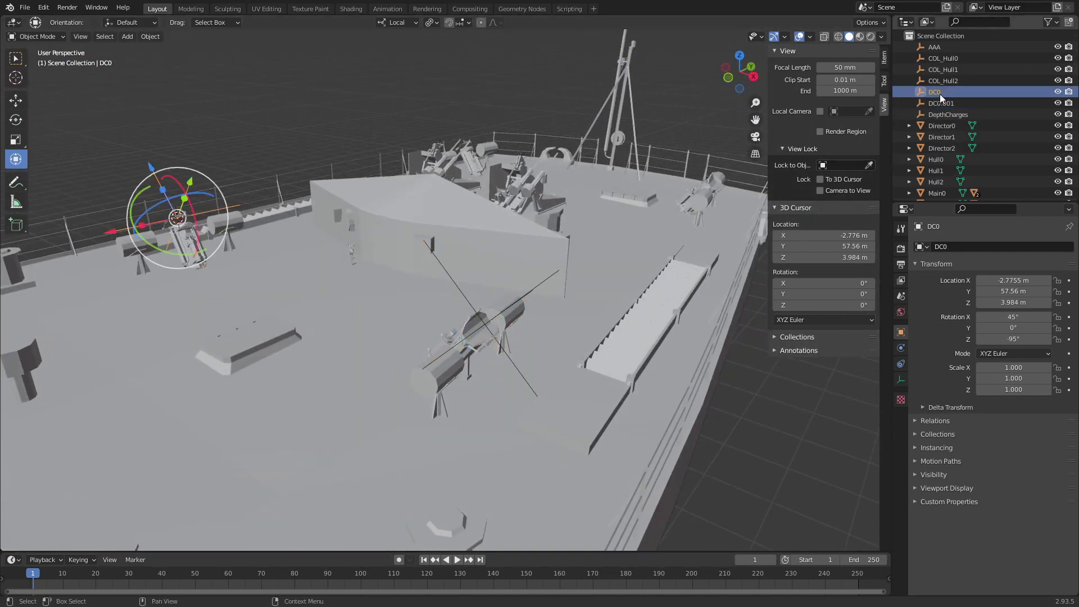
pyautogui.click(942, 104)
pyautogui.click(973, 248)
pyautogui.write('DC1')
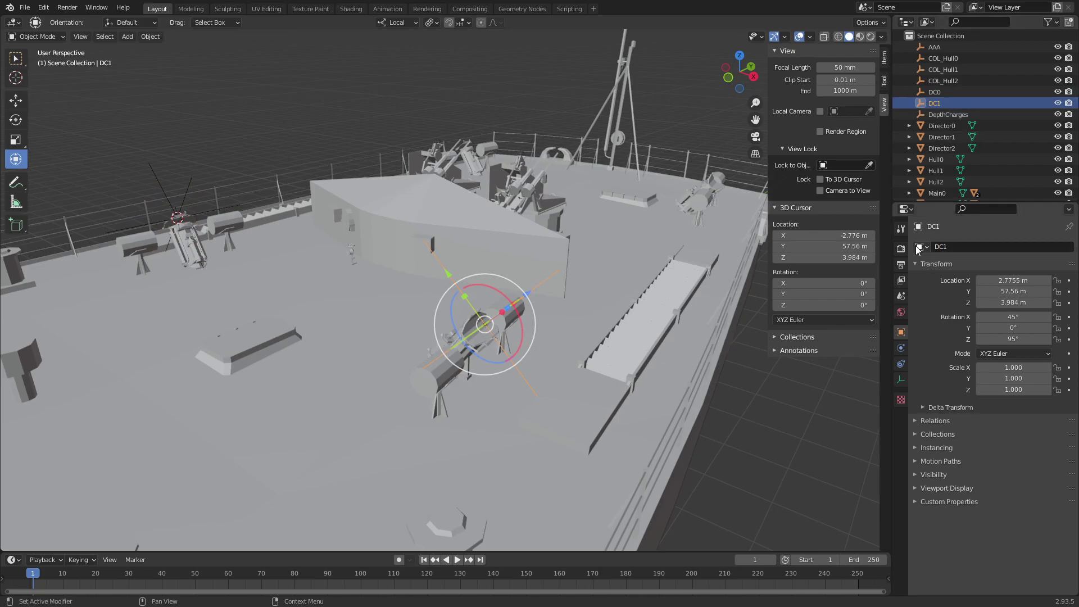
pyautogui.scroll(4, 375, 231)
pyautogui.moveTo(375, 231)
pyautogui.mouseDown(button='middle')
pyautogui.moveTo(537, 207)
pyautogui.moveTo(619, 241)
pyautogui.moveTo(678, 187)
pyautogui.moveTo(498, 173)
pyautogui.moveTo(483, 156)
pyautogui.mouseUp(button='middle')
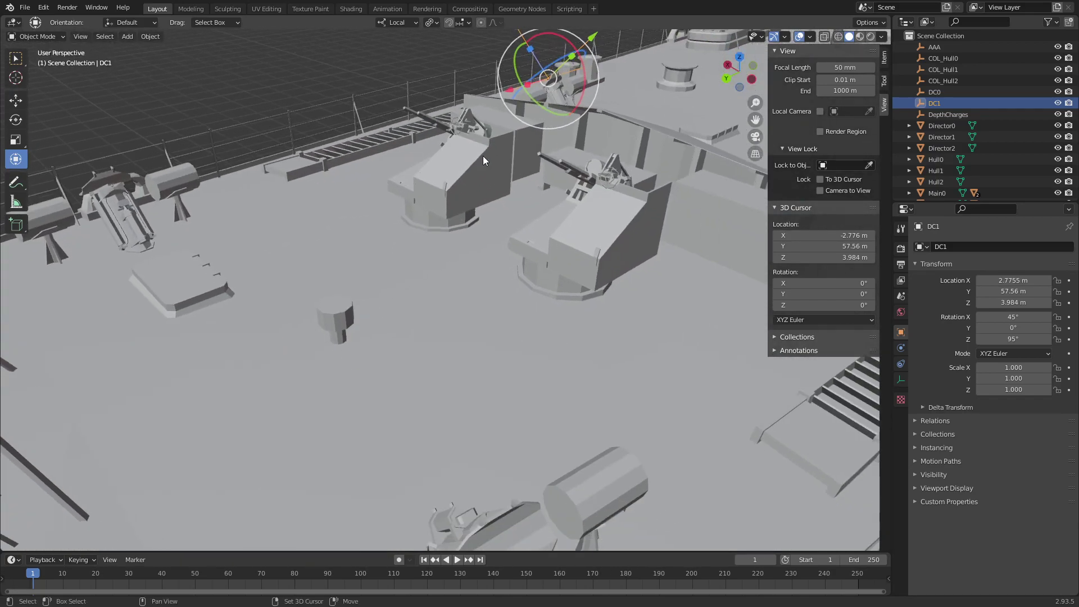
pyautogui.scroll(3, 501, 191)
pyautogui.click(355, 189)
# In the hull's Edit Mode, snap the 3D cursor to the next depth-charge deck mount
pyautogui.click(45, 36)
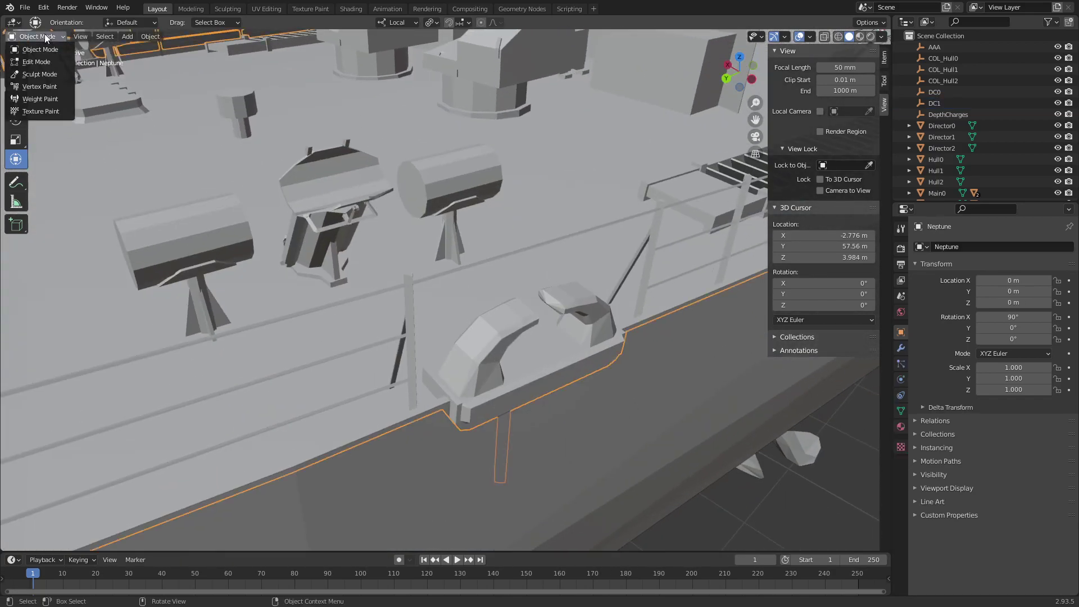
pyautogui.click(39, 60)
pyautogui.scroll(2, 393, 284)
pyautogui.moveTo(393, 168)
pyautogui.keyDown('shift'); pyautogui.mouseDown(button='middle')
pyautogui.moveTo(393, 284)
pyautogui.moveTo(302, 388)
pyautogui.mouseUp(button='middle'); pyautogui.keyUp('shift')
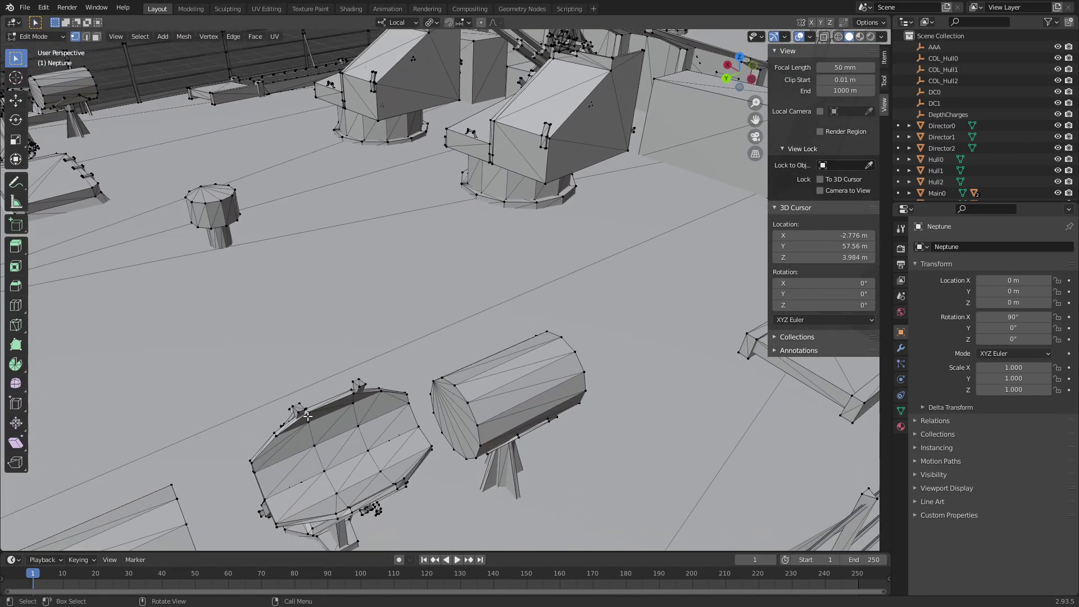
pyautogui.scroll(2, 361, 417)
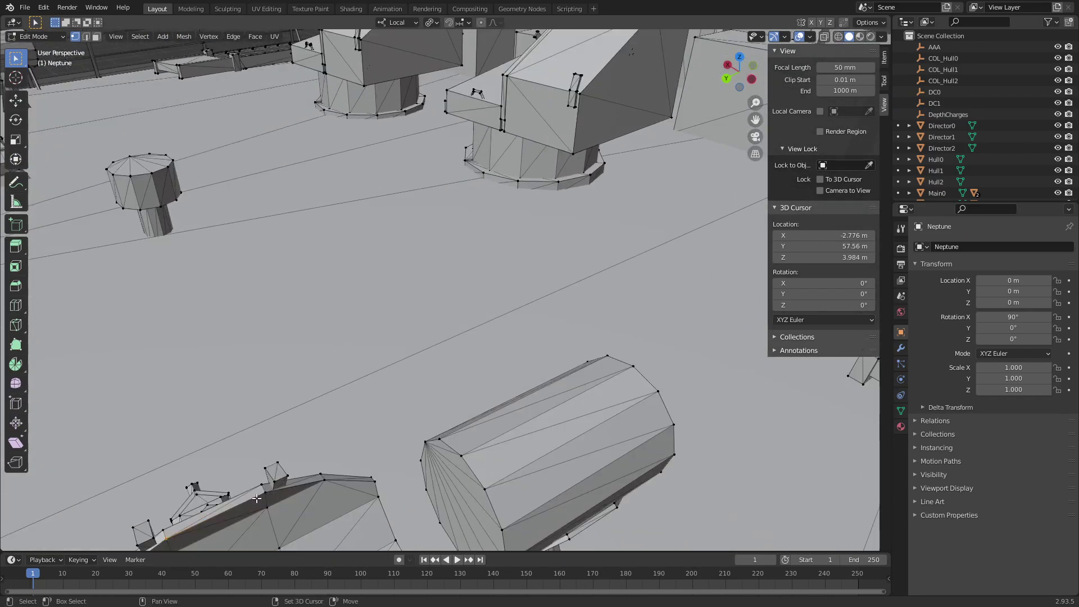
pyautogui.keyDown('shift'); pyautogui.moveTo(338, 522); pyautogui.dragTo(353, 466, button='middle'); pyautogui.keyUp('shift')
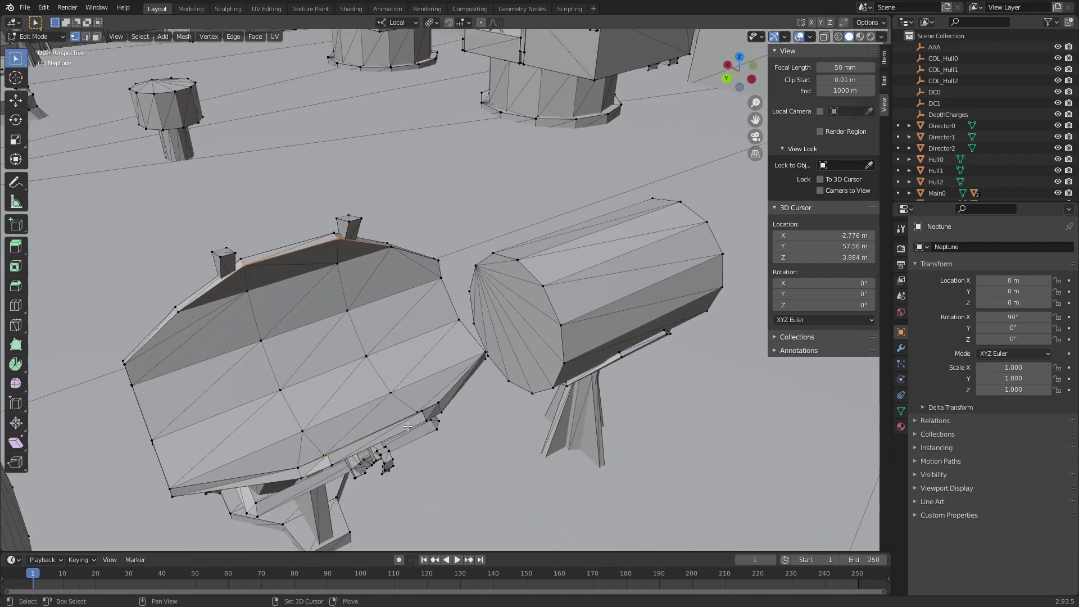
pyautogui.press('`')
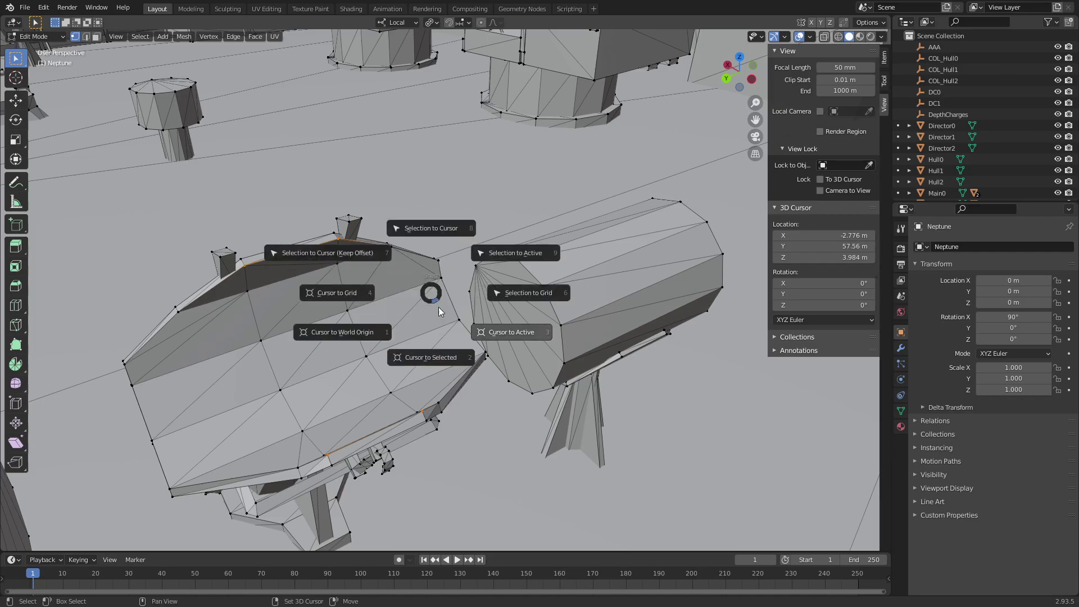
pyautogui.click(431, 304)
pyautogui.moveTo(476, 310); pyautogui.dragTo(337, 253, button='middle')
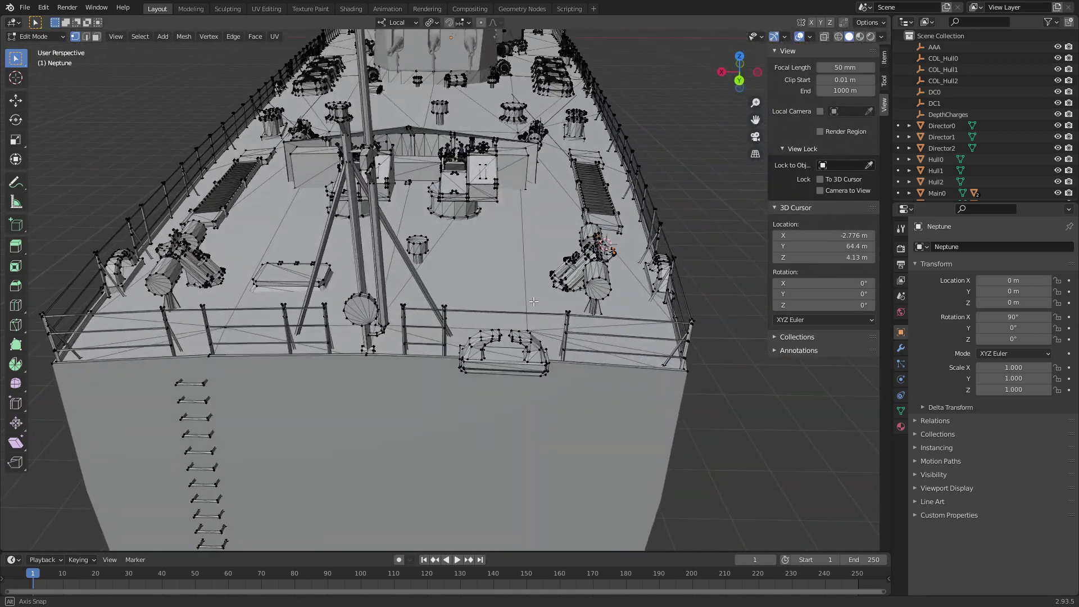
# Back in Object Mode, copy and paste DC0 as a new empty DC0.001
pyautogui.click(48, 36)
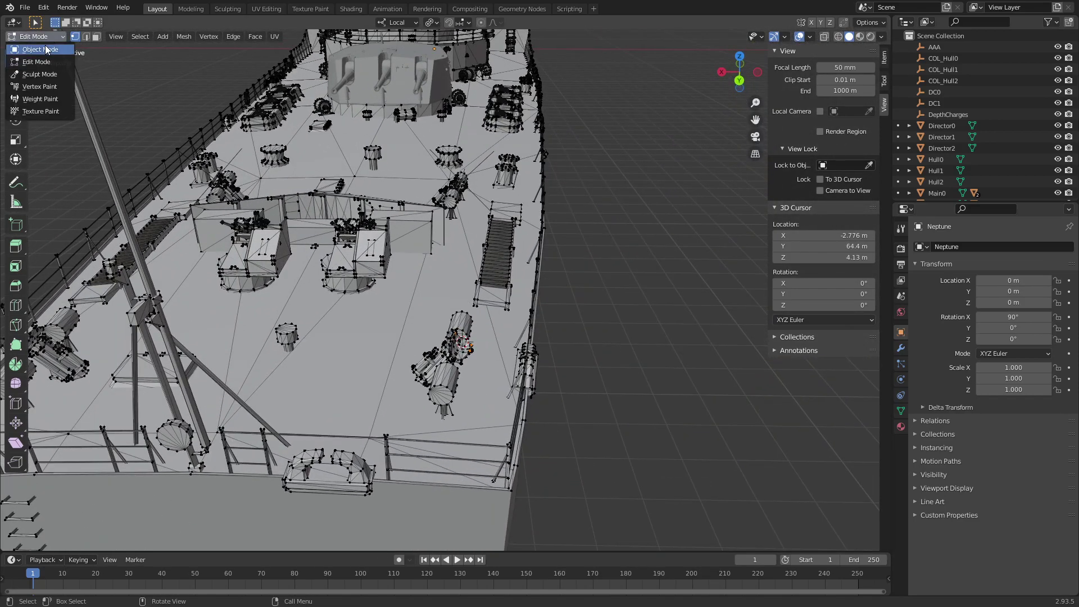
pyautogui.click(47, 50)
pyautogui.click(954, 102)
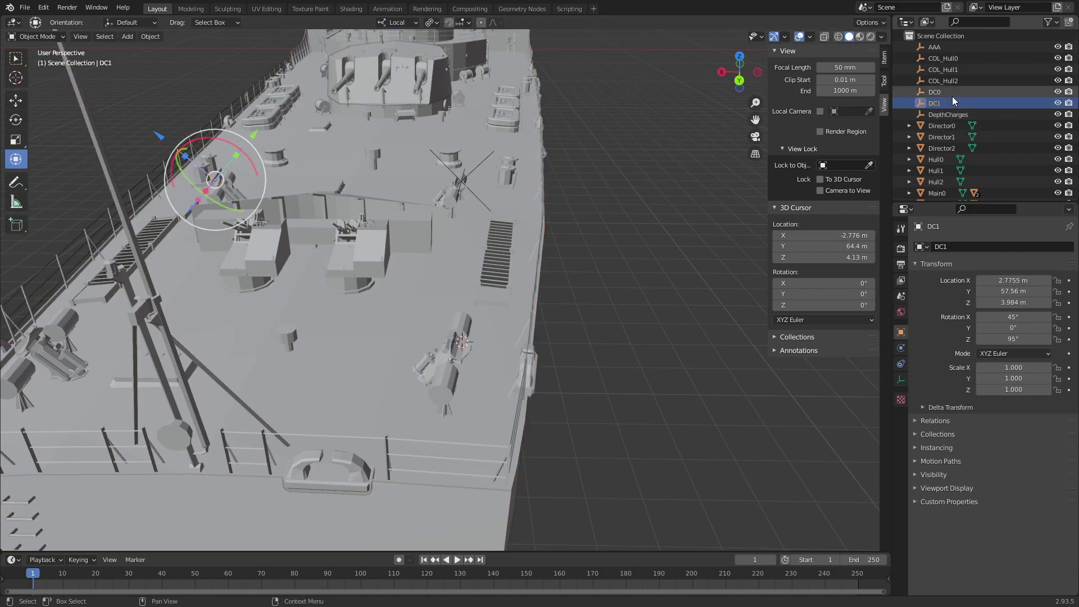
pyautogui.click(951, 96)
pyautogui.hotkey('ctrl', 'c')
pyautogui.hotkey('ctrl', 'v')
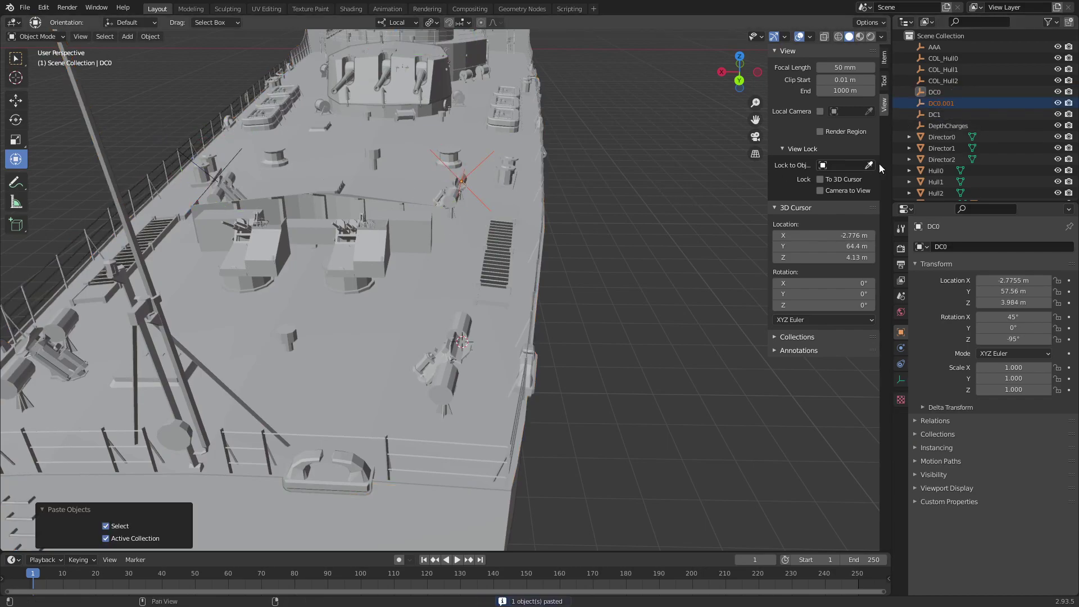
pyautogui.click(944, 103)
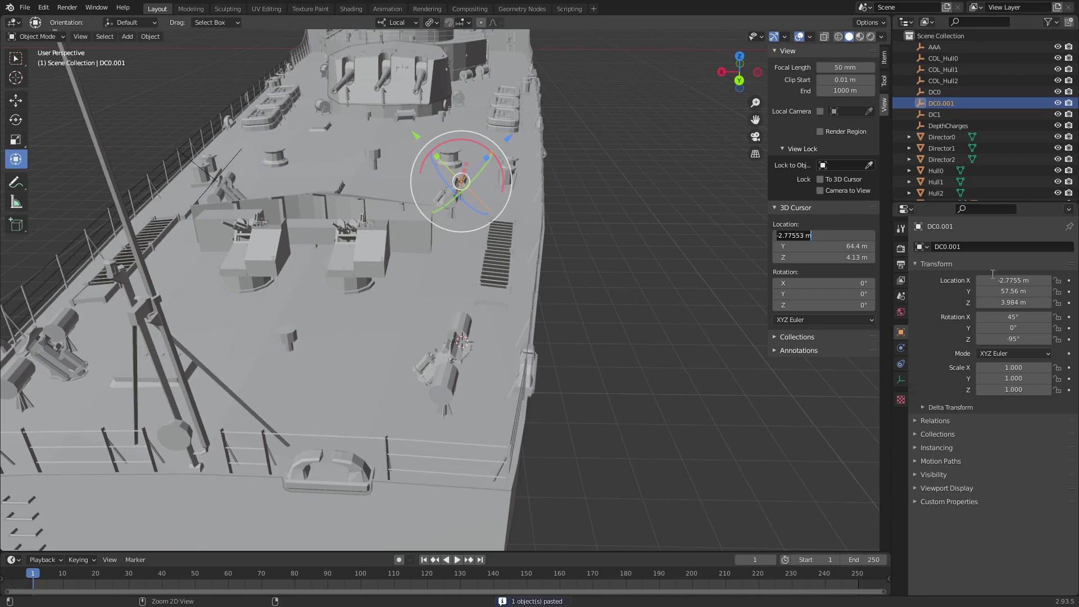
# Set the pasted empty's location to Y 64.403 m and Z 4.13 m from the cursor
pyautogui.click(849, 247)
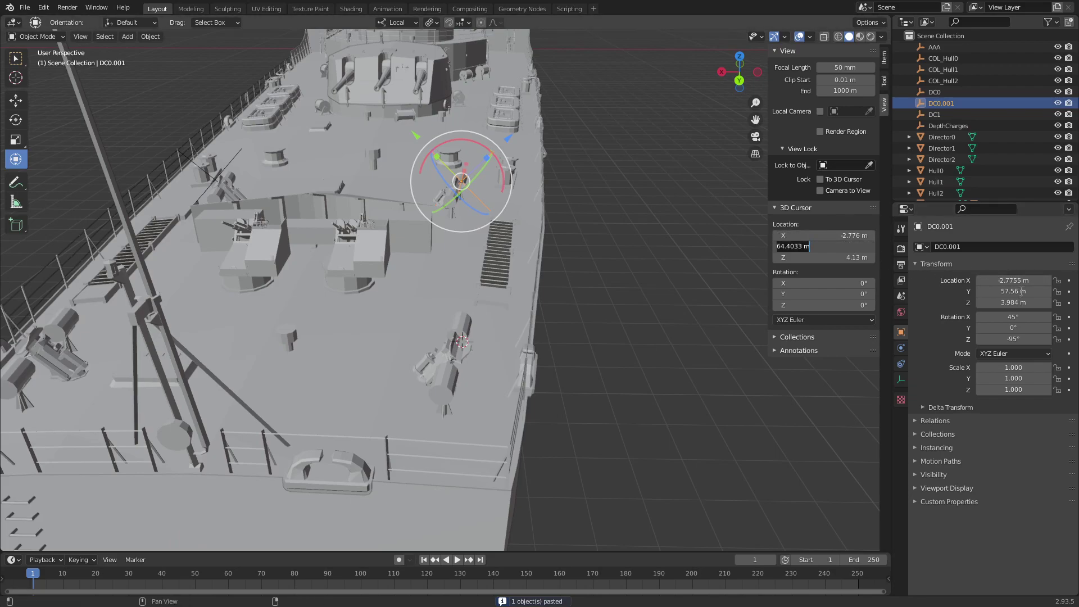
pyautogui.press('Return')
pyautogui.hotkey('ctrl', 'v')
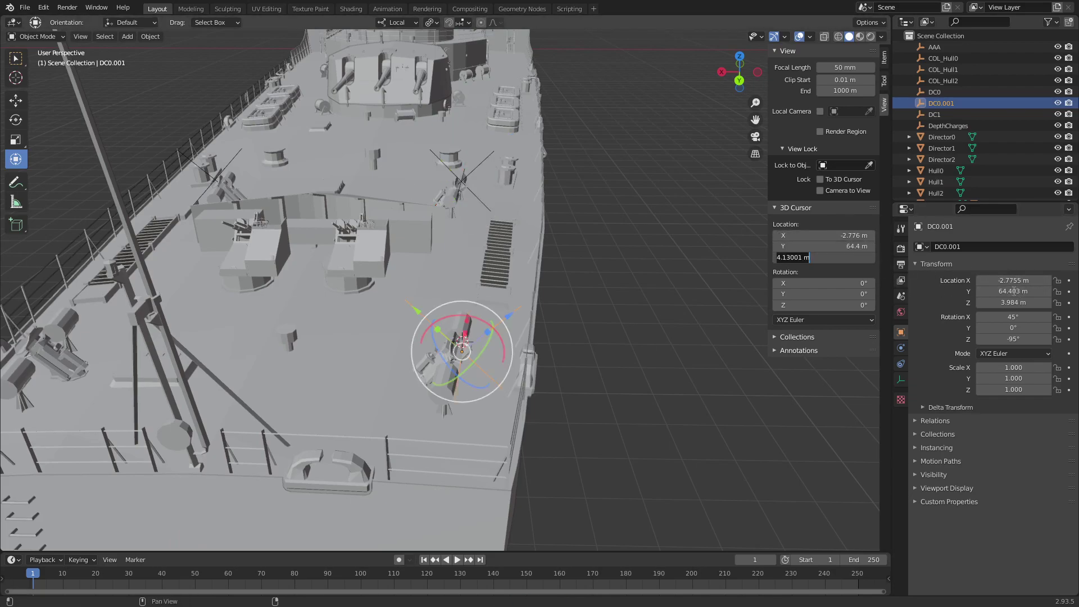
pyautogui.press('Return')
pyautogui.hotkey('ctrl', 'v')
pyautogui.moveTo(673, 301)
pyautogui.mouseDown(button='middle')
pyautogui.moveTo(510, 302)
pyautogui.moveTo(527, 309)
pyautogui.mouseUp(button='middle')
pyautogui.scroll(4, 322, 265)
pyautogui.moveTo(322, 265)
pyautogui.mouseDown(button='middle')
pyautogui.moveTo(376, 255)
pyautogui.moveTo(415, 222)
pyautogui.moveTo(407, 224)
pyautogui.mouseUp(button='middle')
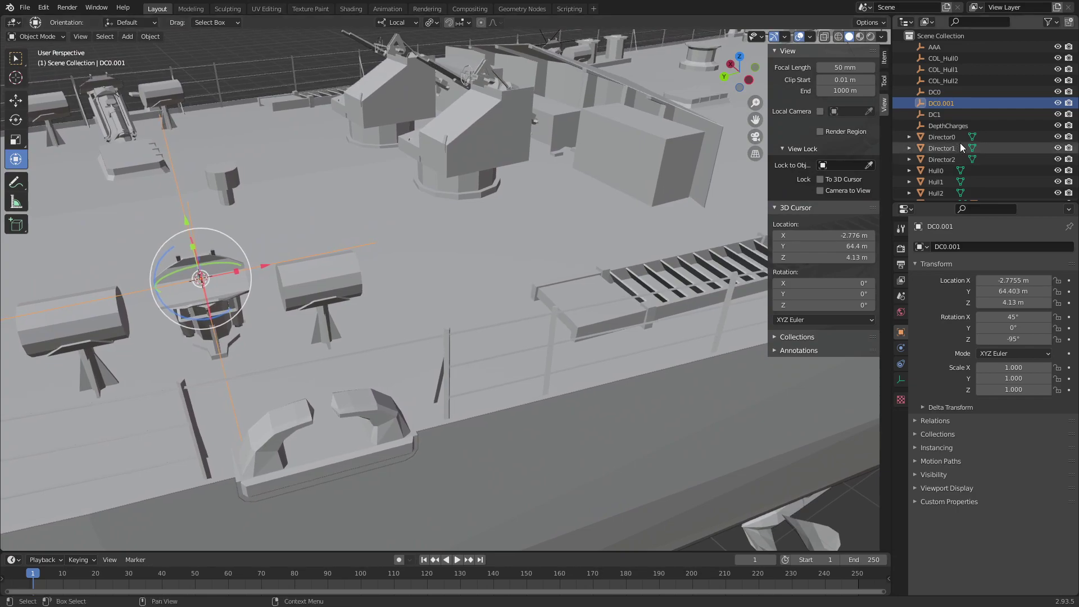
# Rename the pasted empty to DC2 and copy it
pyautogui.doubleClick(987, 245)
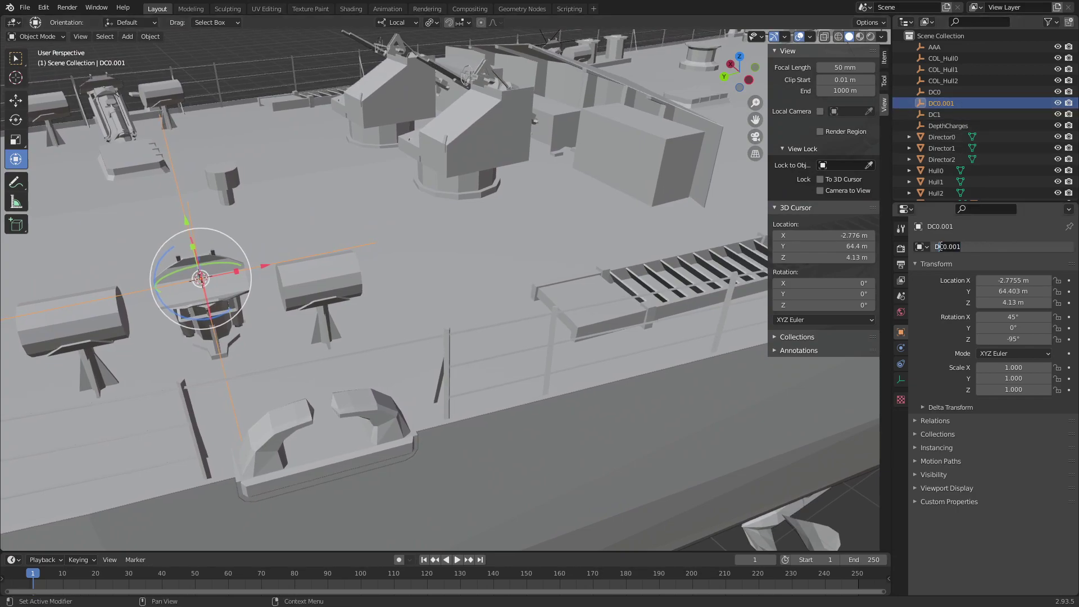
pyautogui.write('DC2')
pyautogui.press('Return')
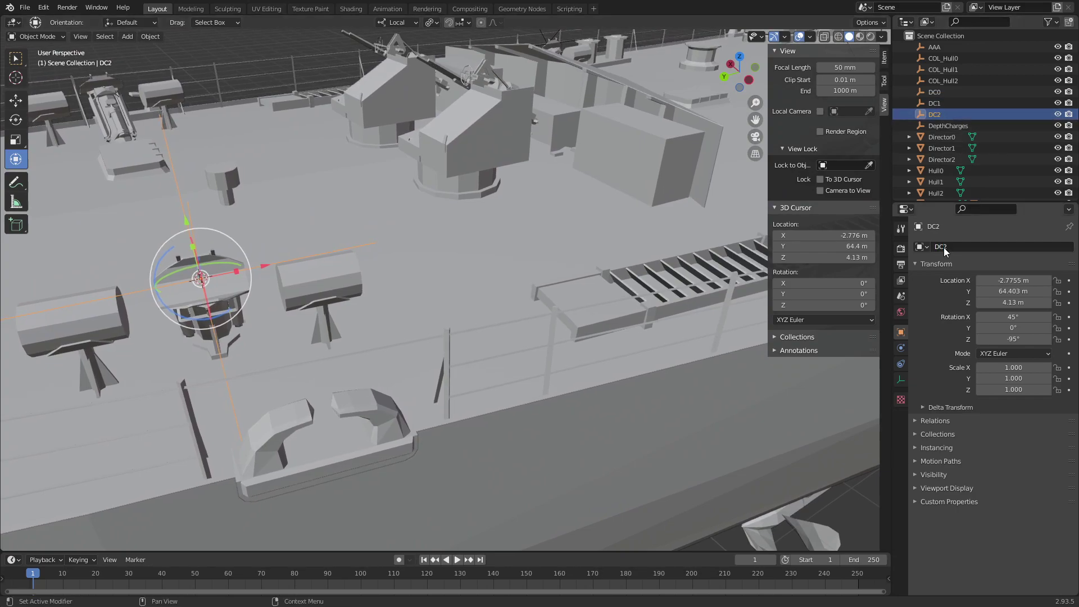
pyautogui.hotkey('ctrl', 'c')
# Paste a copy of DC2 as DC3 at X 2.7755 m with Z rotation 100°
pyautogui.hotkey('ctrl', 'v')
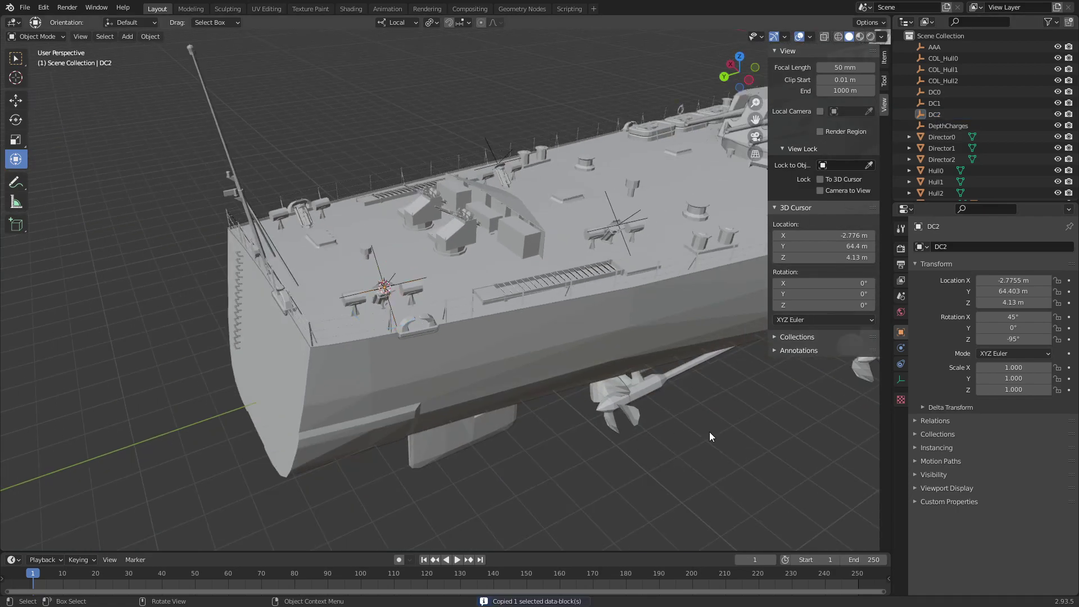
pyautogui.click(944, 122)
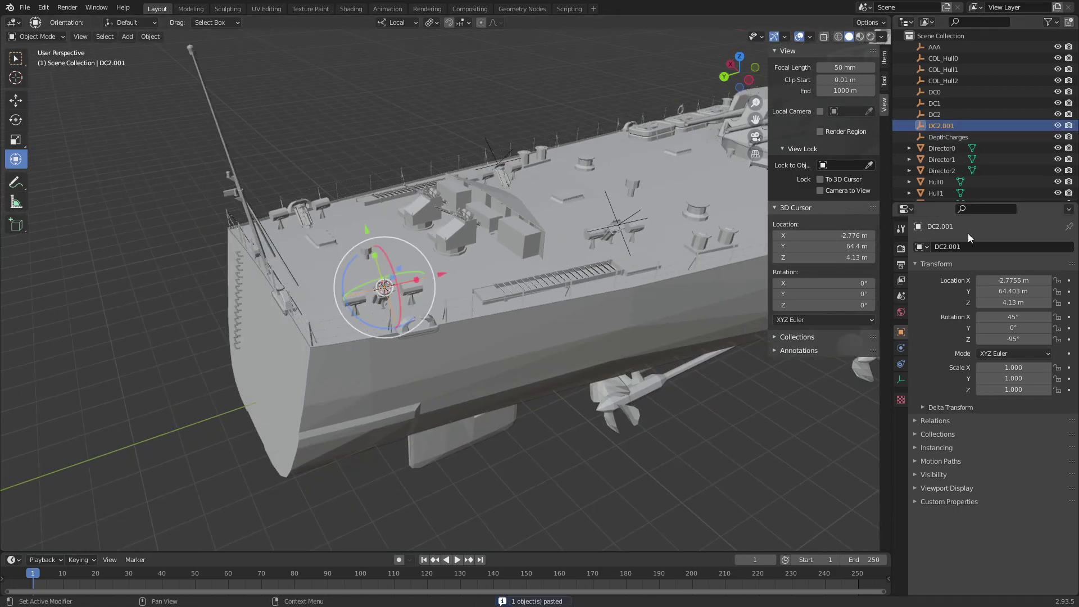
pyautogui.doubleClick(961, 246)
pyautogui.write('95')
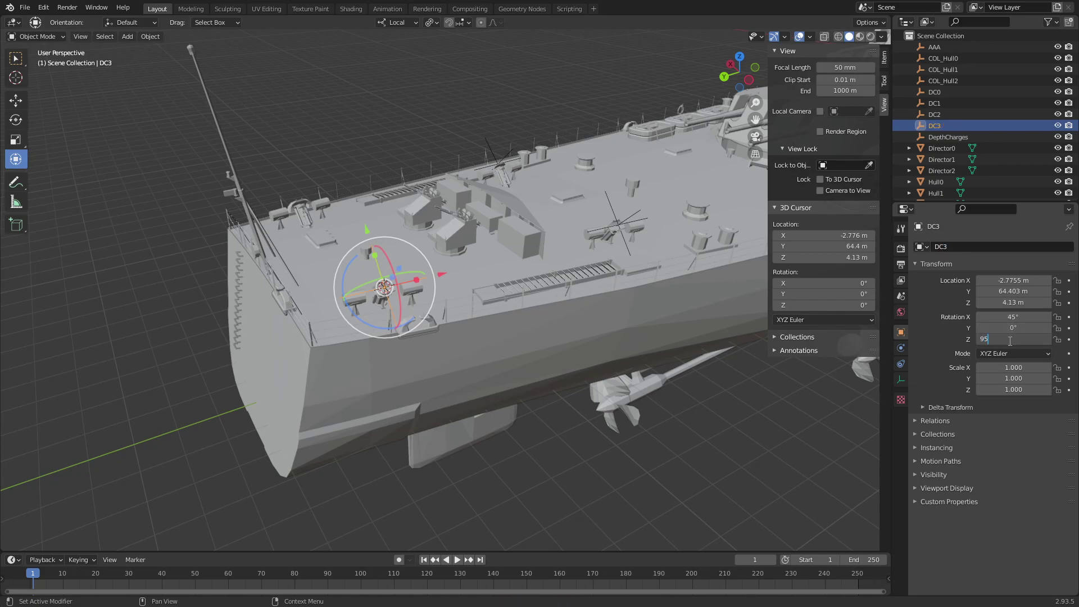
pyautogui.press('Return')
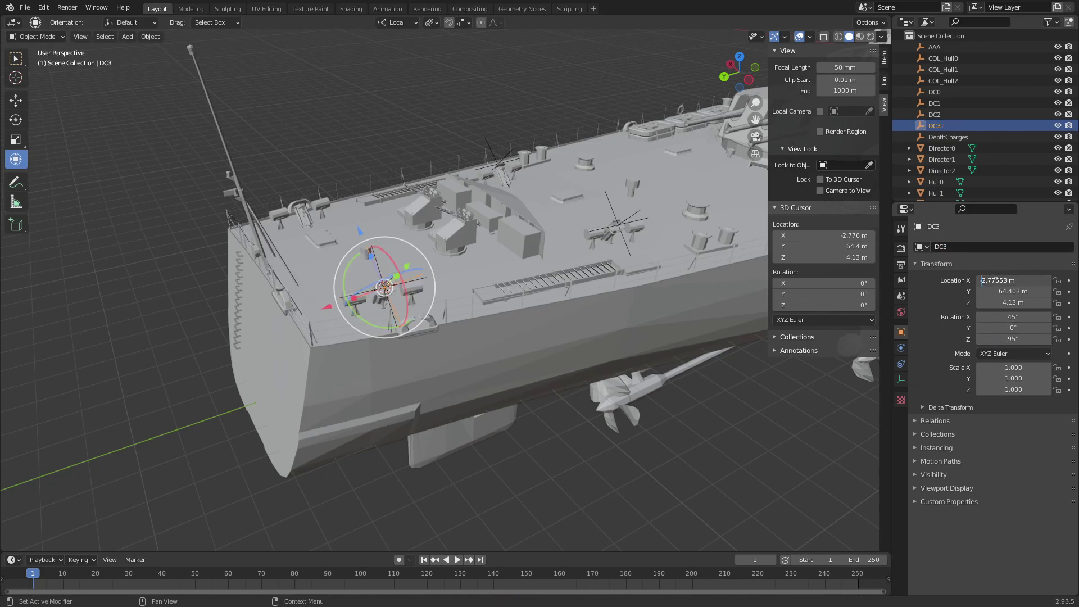
pyautogui.press('Return')
pyautogui.moveTo(554, 281)
pyautogui.mouseDown(button='middle')
pyautogui.moveTo(544, 217)
pyautogui.moveTo(554, 334)
pyautogui.moveTo(578, 329)
pyautogui.moveTo(537, 325)
pyautogui.moveTo(571, 333)
pyautogui.moveTo(575, 322)
pyautogui.mouseUp(button='middle')
pyautogui.write('1')
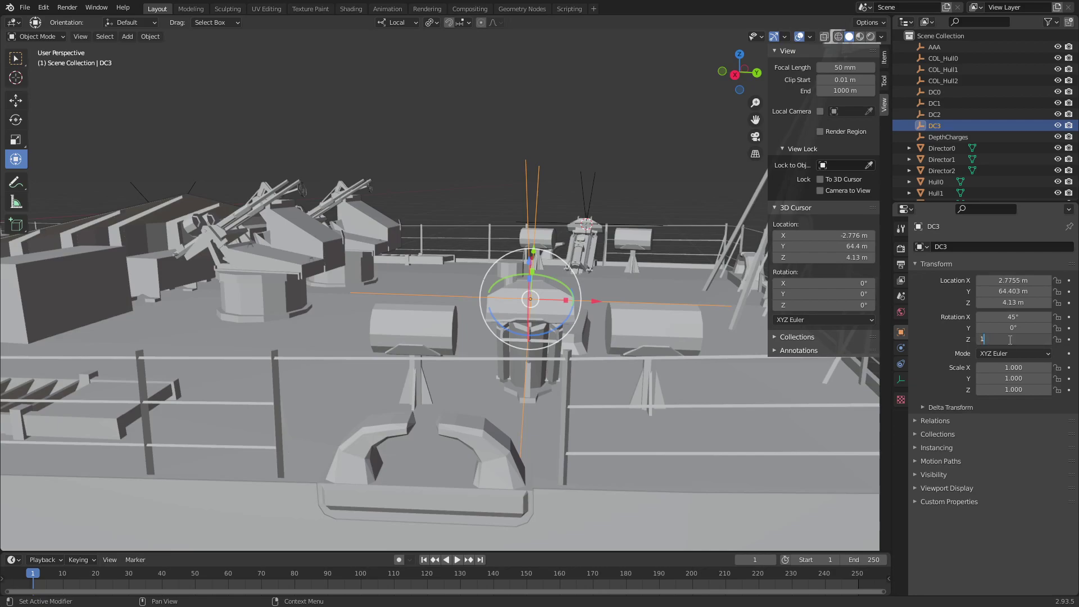
pyautogui.write('80')
pyautogui.press('Return')
# Set DC2's Z rotation to -100°
pyautogui.moveTo(692, 227); pyautogui.dragTo(689, 223, button='middle')
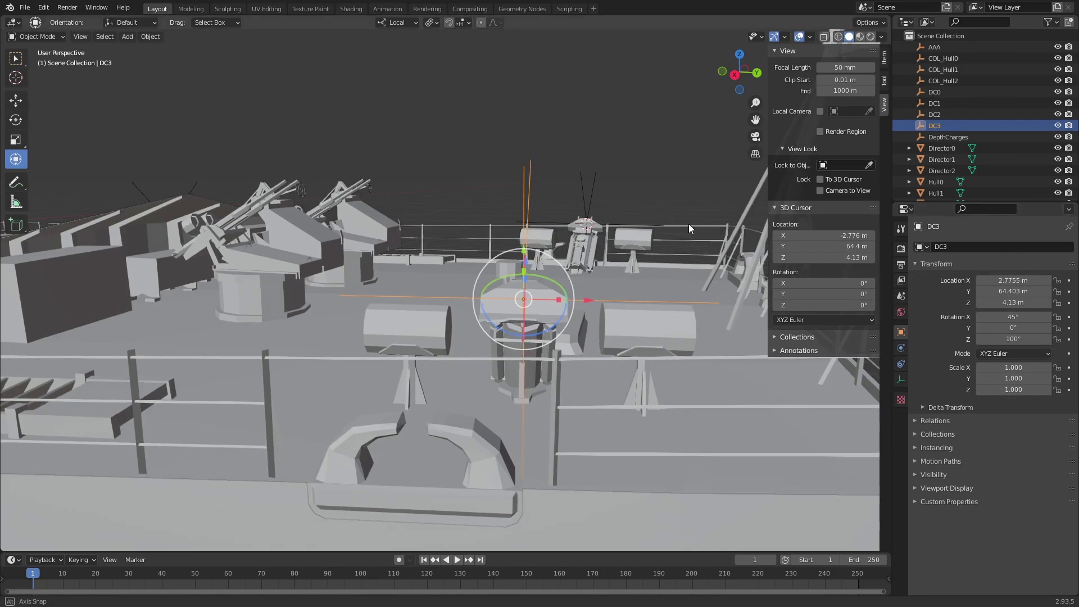
pyautogui.click(941, 115)
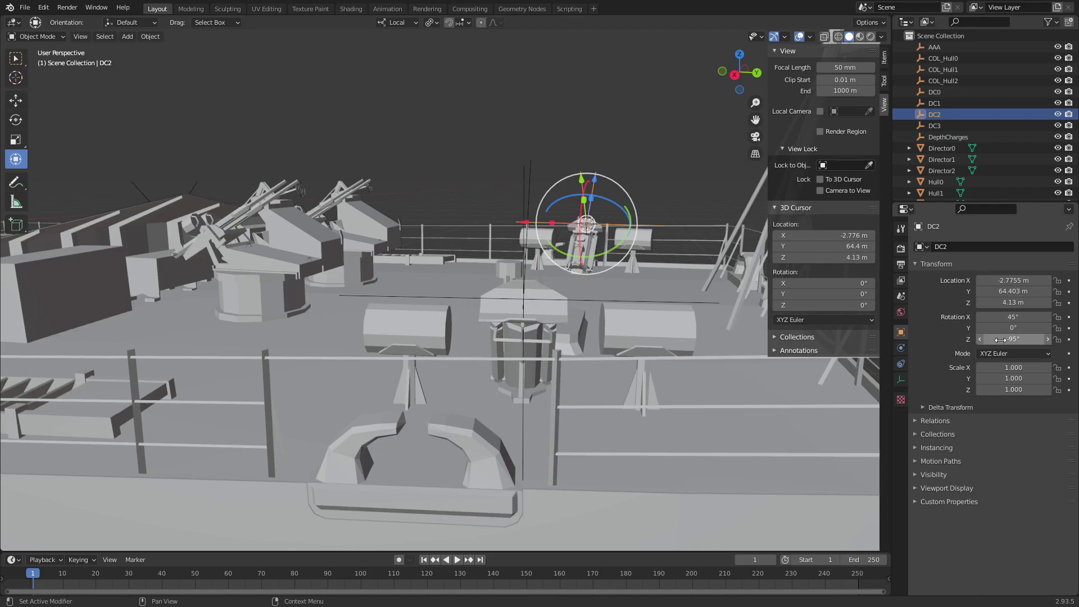
pyautogui.write('0')
pyautogui.press('Return')
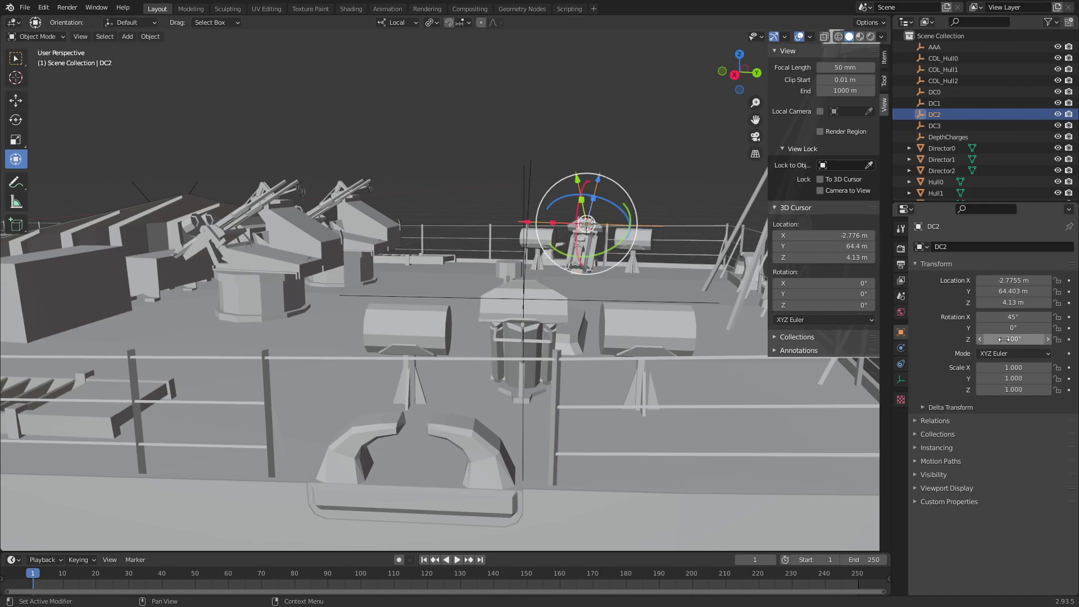
# Look over the aft deck and whole ship, then select the AAA empty
pyautogui.moveTo(681, 150); pyautogui.dragTo(472, 177, button='middle')
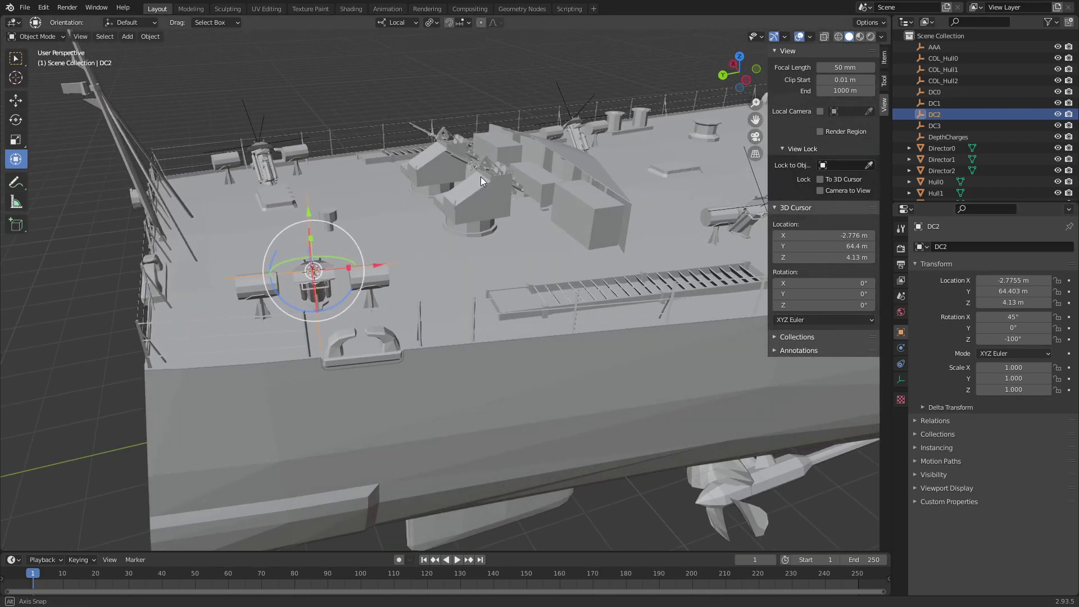
pyautogui.scroll(-3, 506, 191)
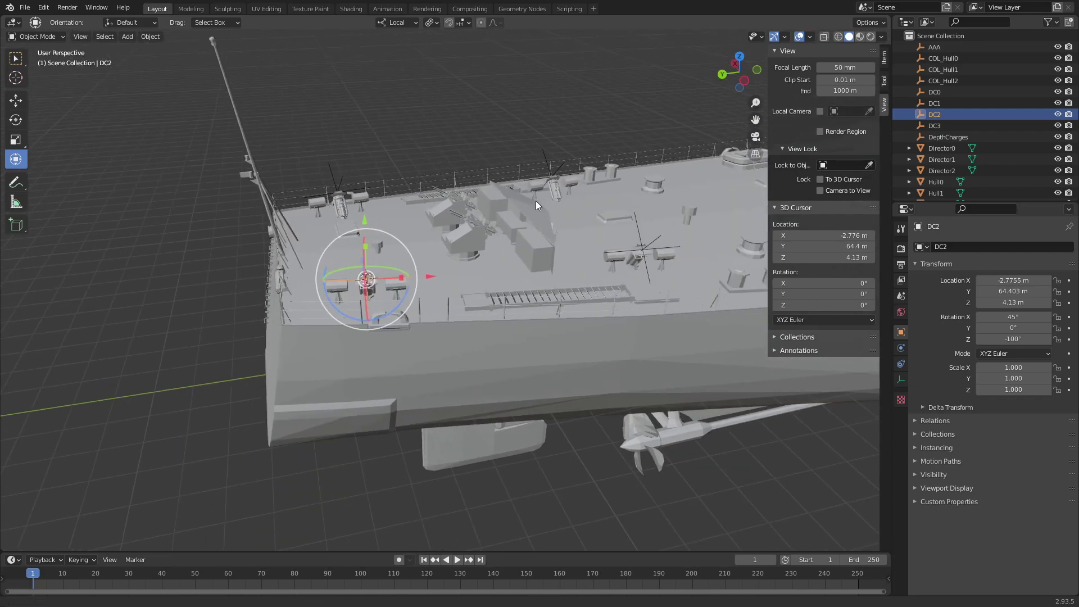
pyautogui.scroll(4, 392, 253)
pyautogui.moveTo(392, 252); pyautogui.dragTo(427, 242, button='middle')
pyautogui.scroll(-5, 444, 241)
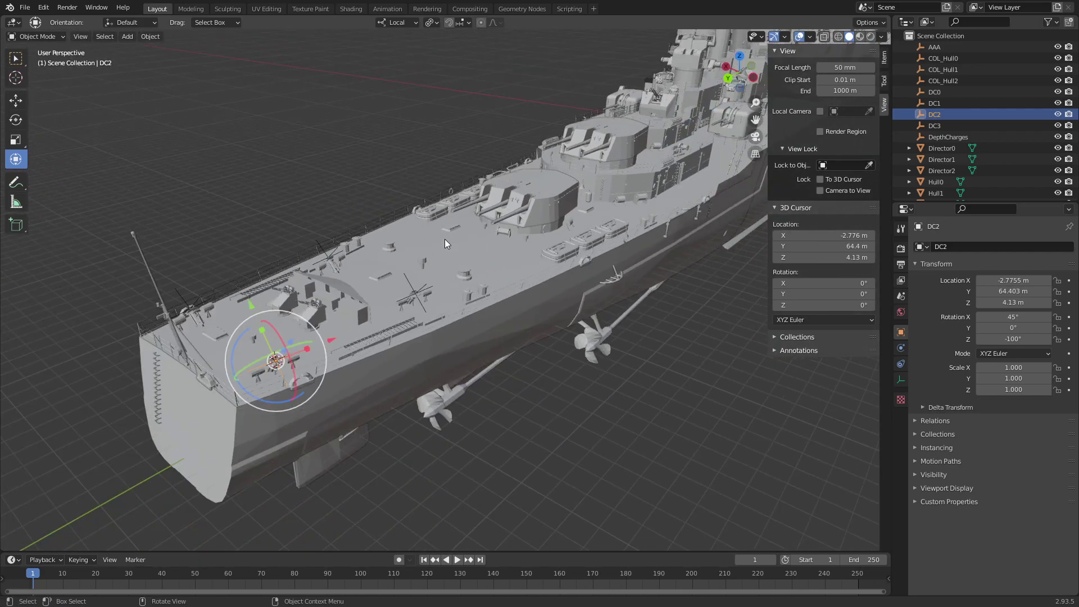
pyautogui.click(618, 418)
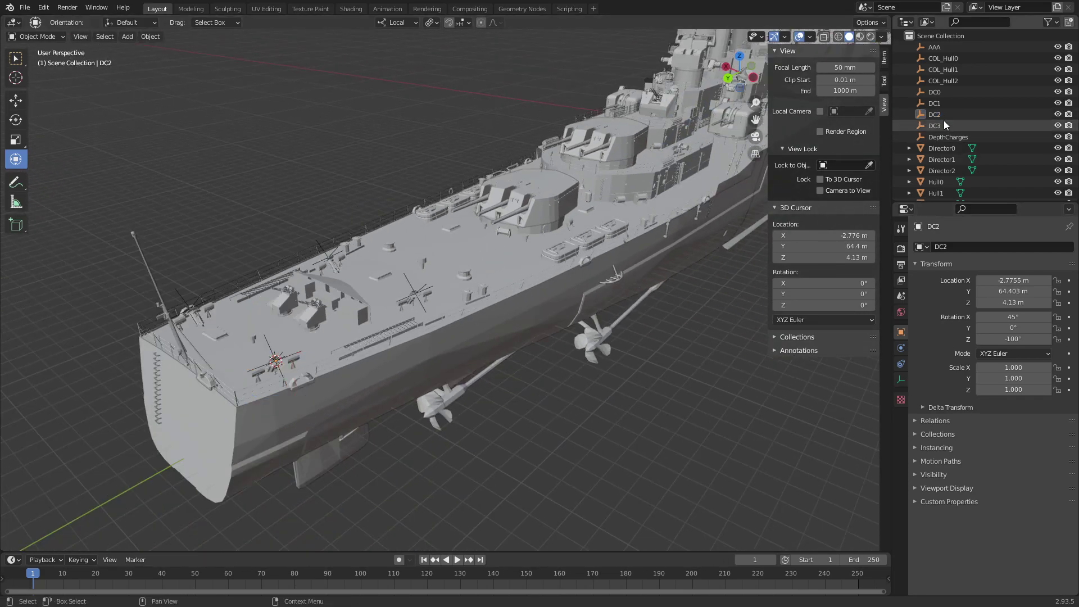
pyautogui.moveTo(534, 200)
pyautogui.mouseDown(button='middle')
pyautogui.moveTo(455, 219)
pyautogui.moveTo(602, 151)
pyautogui.moveTo(409, 189)
pyautogui.mouseUp(button='middle')
pyautogui.scroll(-3, 603, 150)
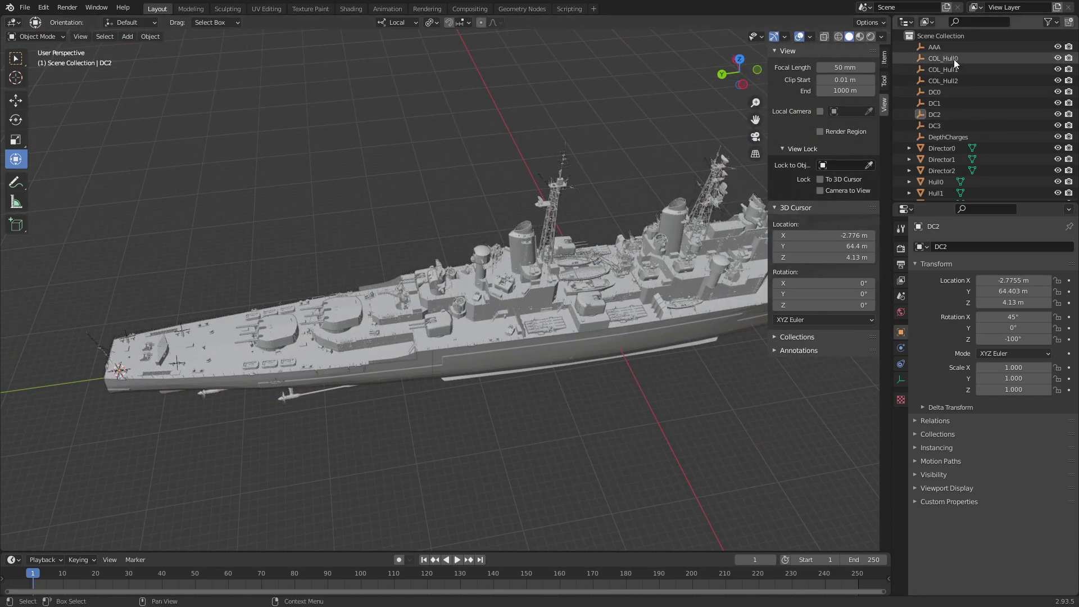
pyautogui.click(949, 45)
# Paste a copy of the AAA empty as AAA.001 and frame the ship from above
pyautogui.hotkey('ctrl', 'v')
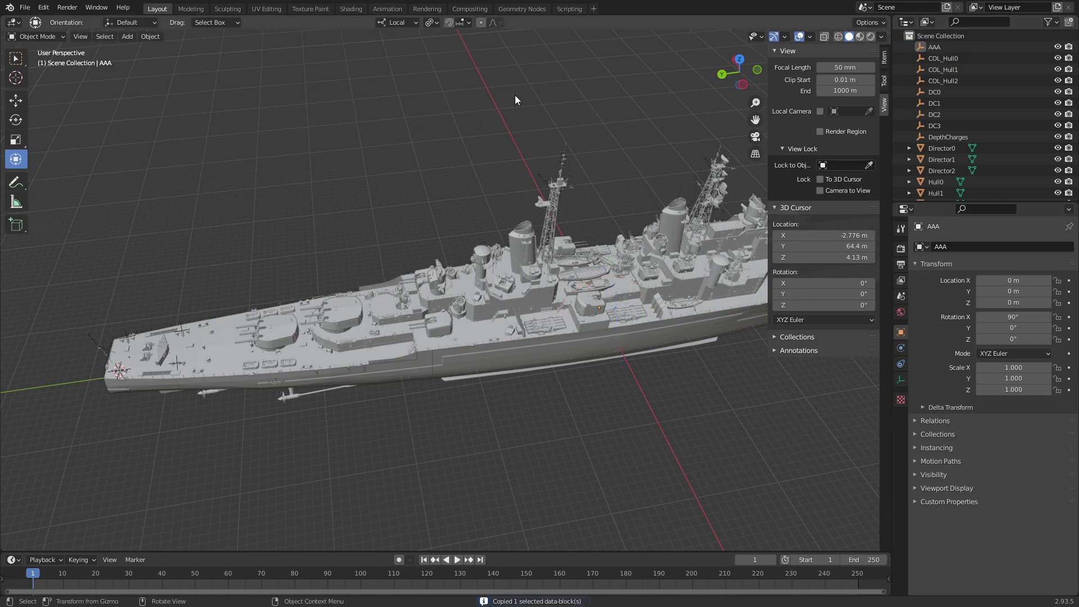
pyautogui.click(904, 58)
pyautogui.press('KP_Decimal')
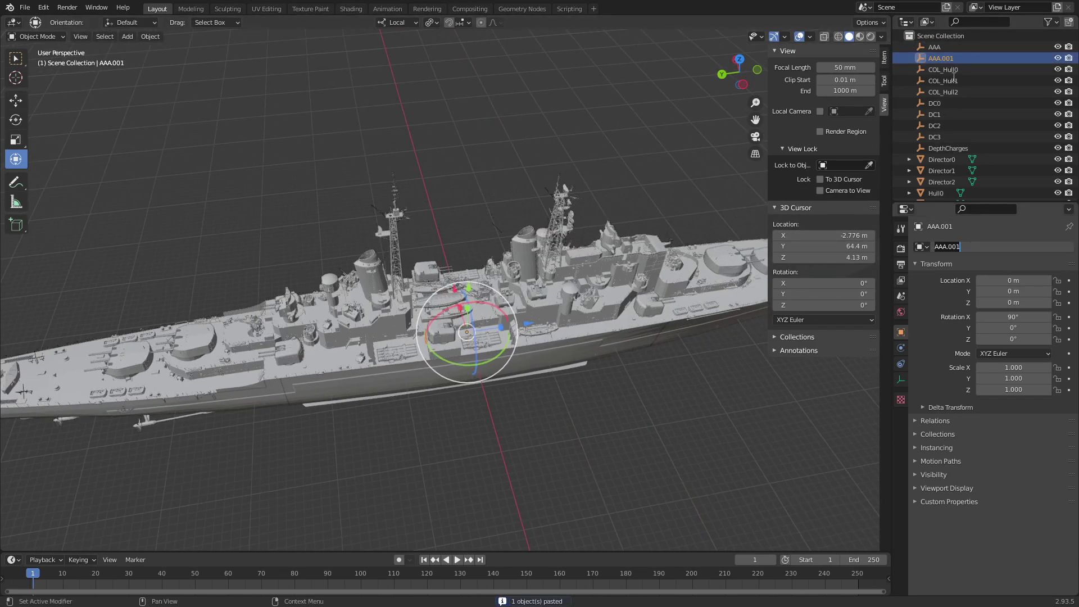
pyautogui.click(739, 59)
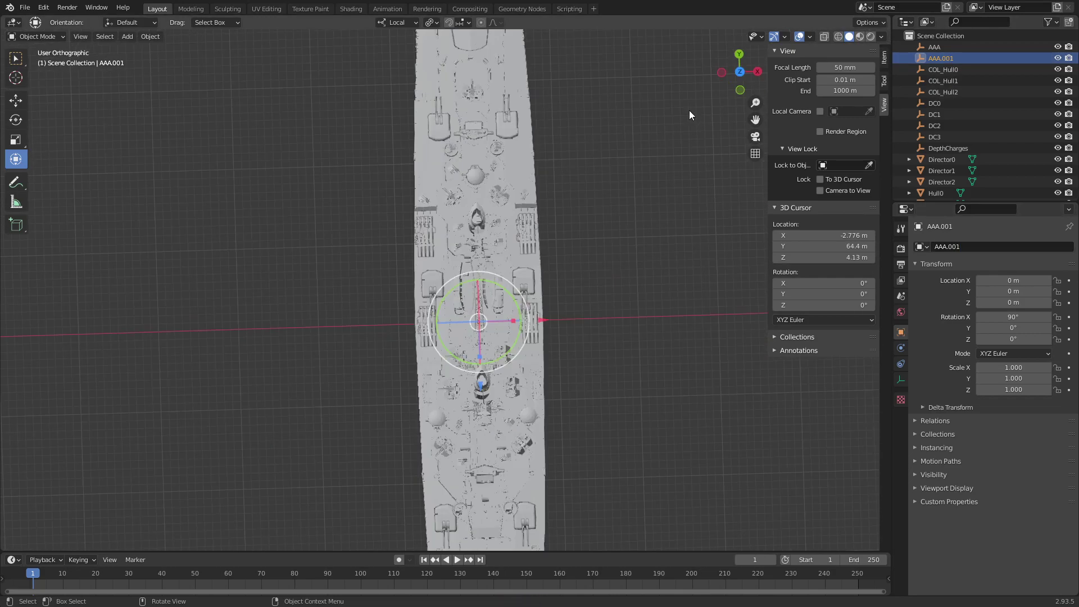
pyautogui.keyDown('shift'); pyautogui.moveTo(606, 362); pyautogui.dragTo(636, 197, button='middle'); pyautogui.keyUp('shift')
pyautogui.scroll(-3, 636, 197)
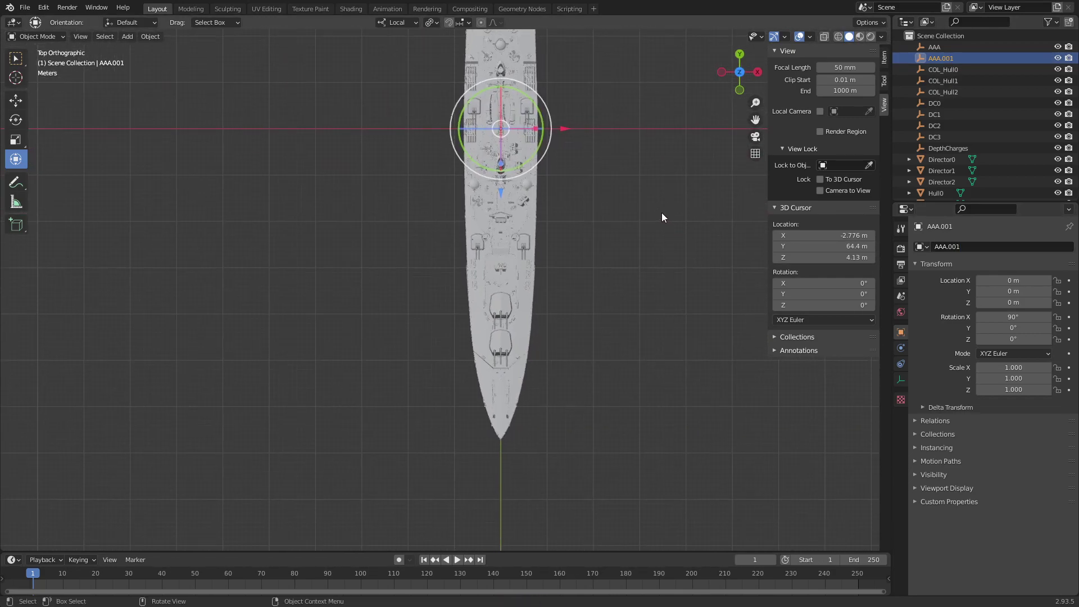
# Move AAA.001 in top view onto the anti-aircraft gun mount beside the superstructure
pyautogui.moveTo(501, 190); pyautogui.dragTo(507, 297)
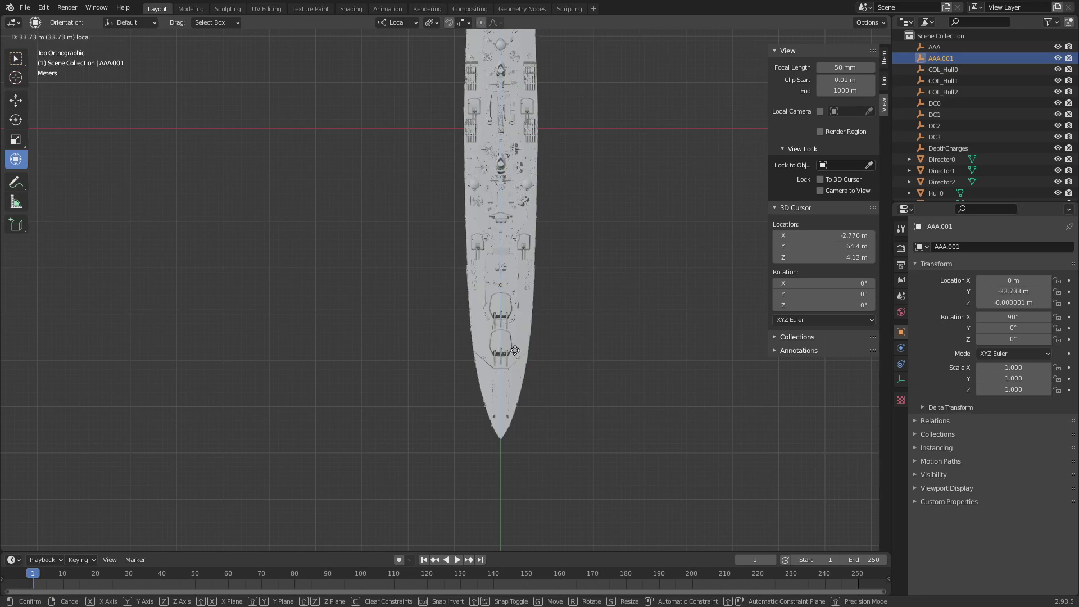
pyautogui.moveTo(514, 350); pyautogui.dragTo(518, 342)
pyautogui.moveTo(517, 342)
pyautogui.mouseDown(button='middle')
pyautogui.moveTo(453, 364)
pyautogui.moveTo(460, 397)
pyautogui.moveTo(540, 281)
pyautogui.moveTo(413, 282)
pyautogui.moveTo(690, 106)
pyautogui.mouseUp(button='middle')
pyautogui.scroll(4, 454, 343)
pyautogui.scroll(1, 541, 281)
pyautogui.scroll(2, 529, 295)
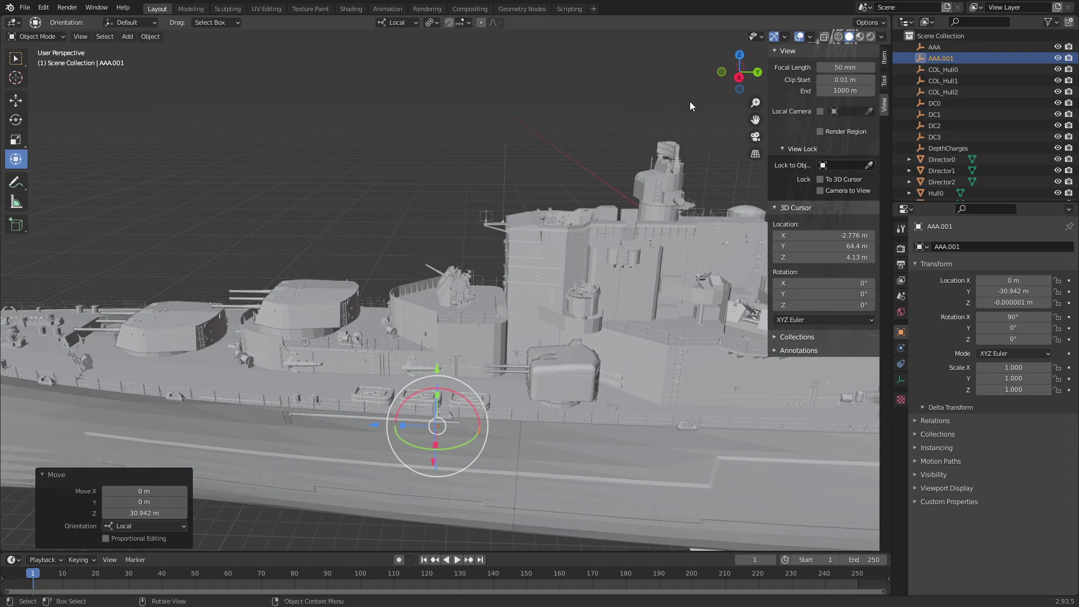
pyautogui.click(739, 56)
pyautogui.keyDown('shift'); pyautogui.moveTo(646, 231); pyautogui.dragTo(352, 243, button='middle'); pyautogui.keyUp('shift')
pyautogui.scroll(2, 478, 261)
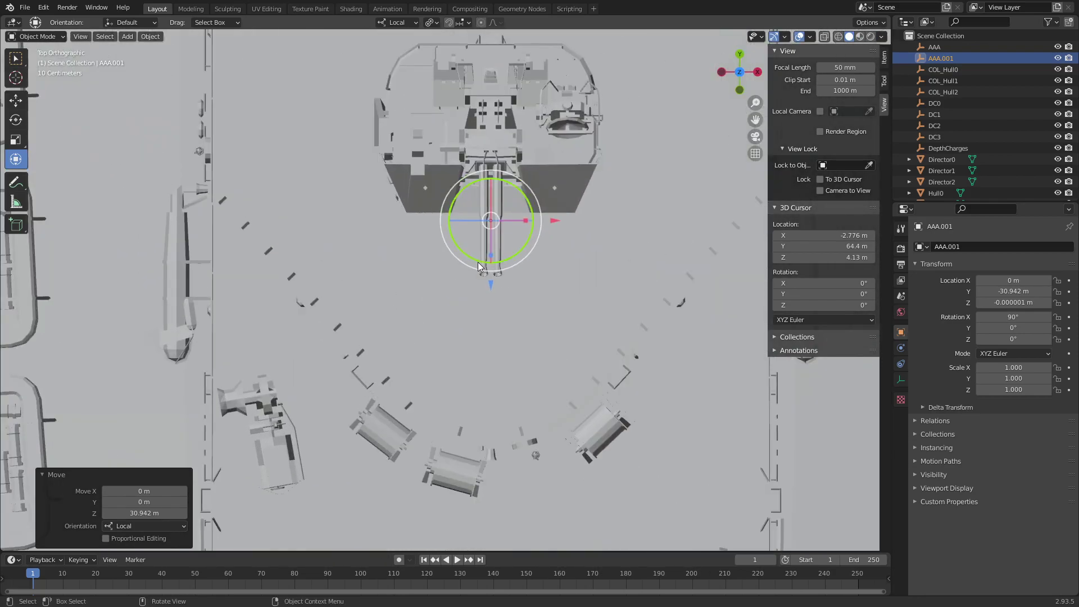
pyautogui.keyDown('shift'); pyautogui.moveTo(523, 274); pyautogui.dragTo(448, 327, button='middle'); pyautogui.keyUp('shift')
pyautogui.press('g')
pyautogui.press('z')
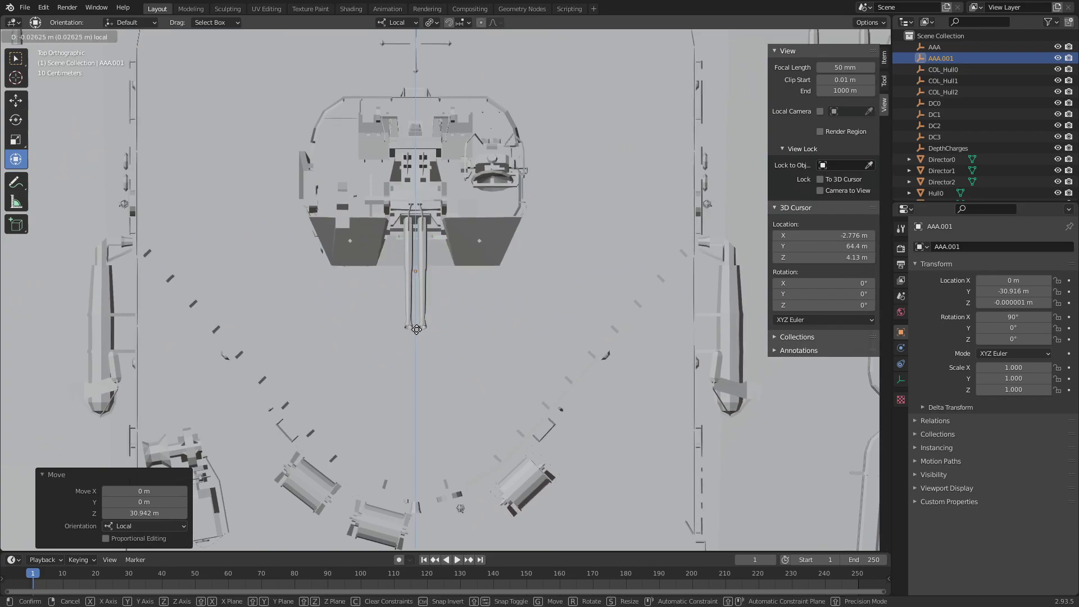
pyautogui.click(471, 258)
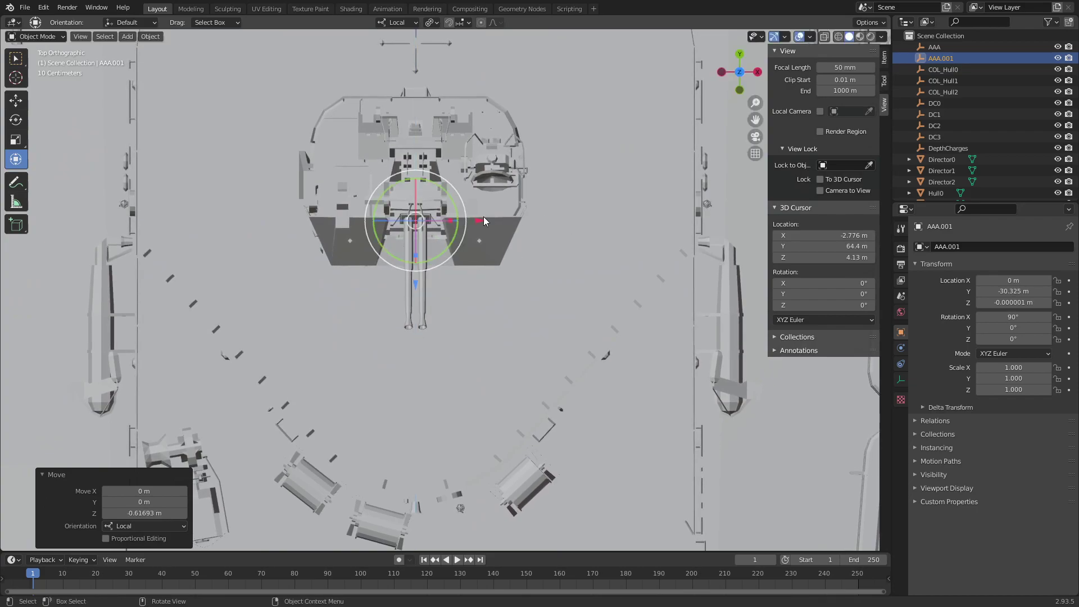
# Raise AAA.001 to the gun's pivot at Y -30.325 m, Z 9.4324 m, and copy it
pyautogui.click(757, 72)
pyautogui.moveTo(703, 96)
pyautogui.keyDown('shift'); pyautogui.mouseDown(button='middle')
pyautogui.moveTo(567, 191)
pyautogui.moveTo(455, 343)
pyautogui.mouseUp(button='middle'); pyautogui.keyUp('shift')
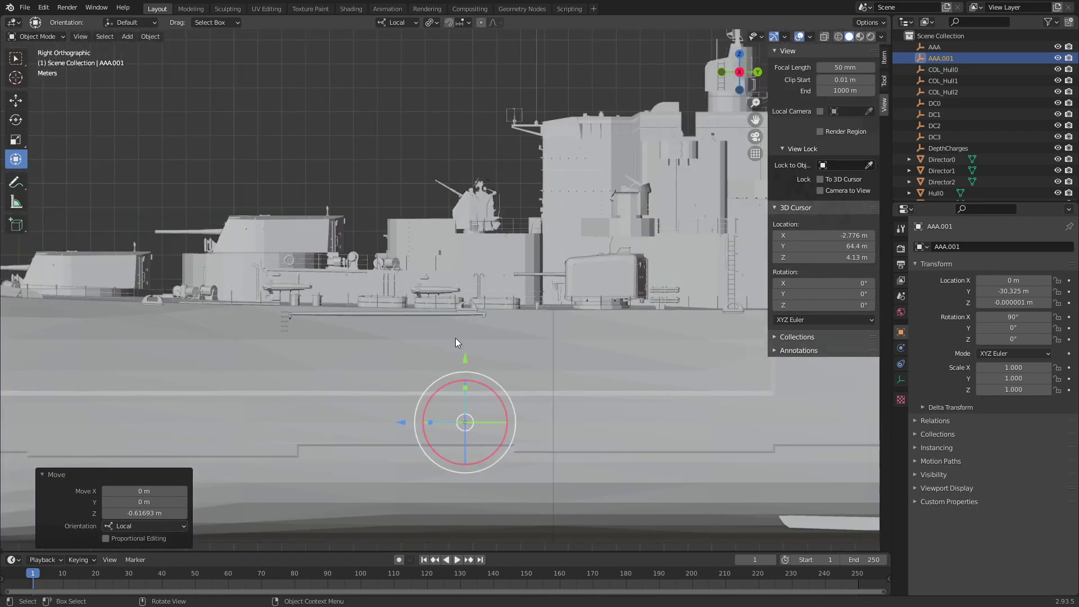
pyautogui.moveTo(465, 358); pyautogui.dragTo(493, 132)
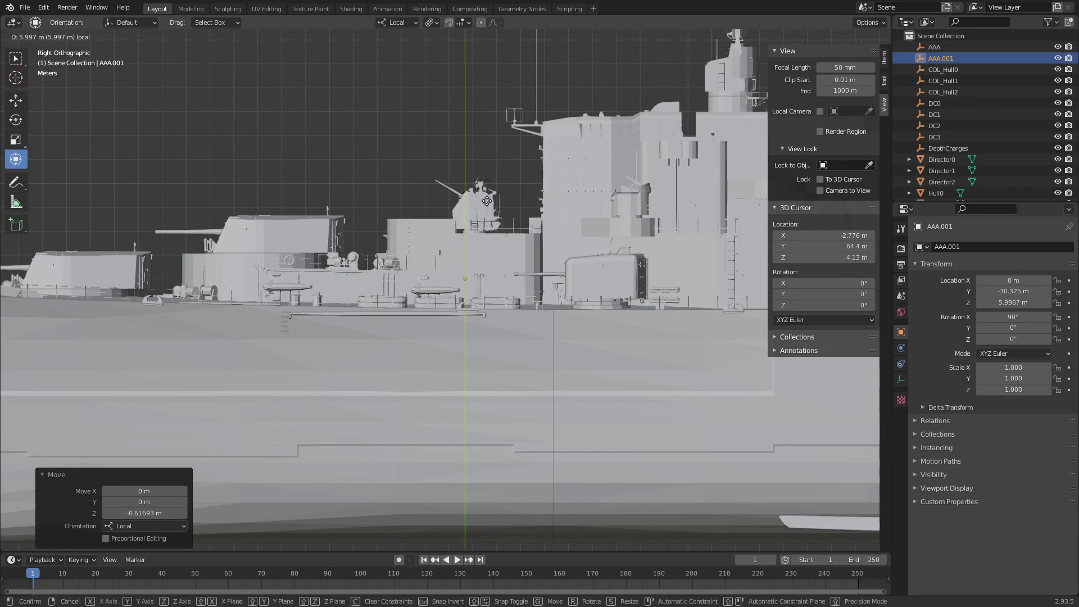
pyautogui.click(493, 133)
pyautogui.scroll(5, 551, 126)
pyautogui.keyDown('shift'); pyautogui.moveTo(550, 126); pyautogui.dragTo(521, 360, button='middle'); pyautogui.keyUp('shift')
pyautogui.scroll(3, 521, 359)
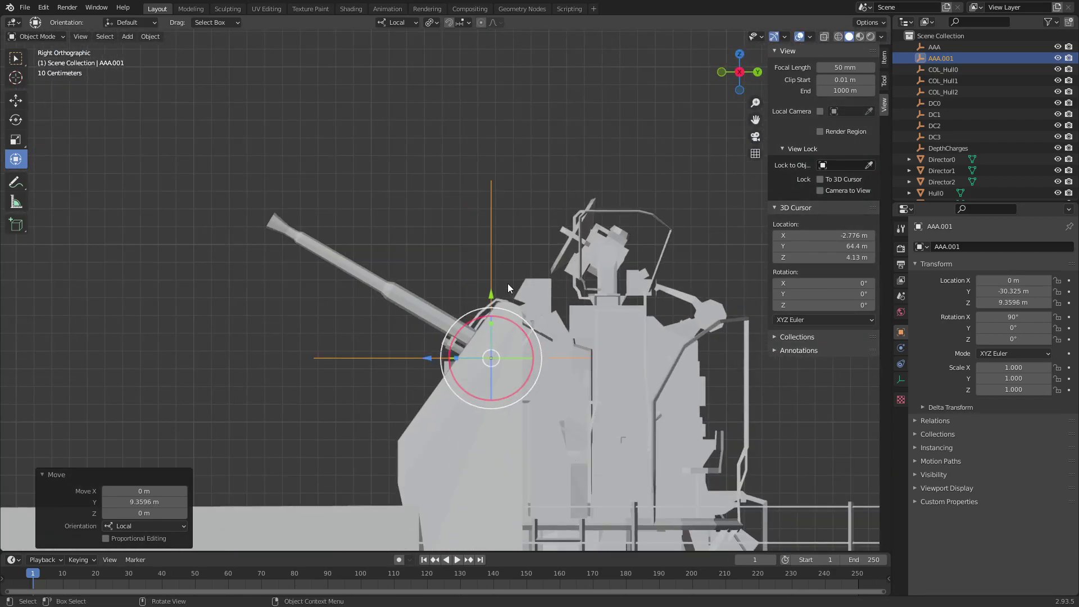
pyautogui.moveTo(492, 292); pyautogui.dragTo(490, 274)
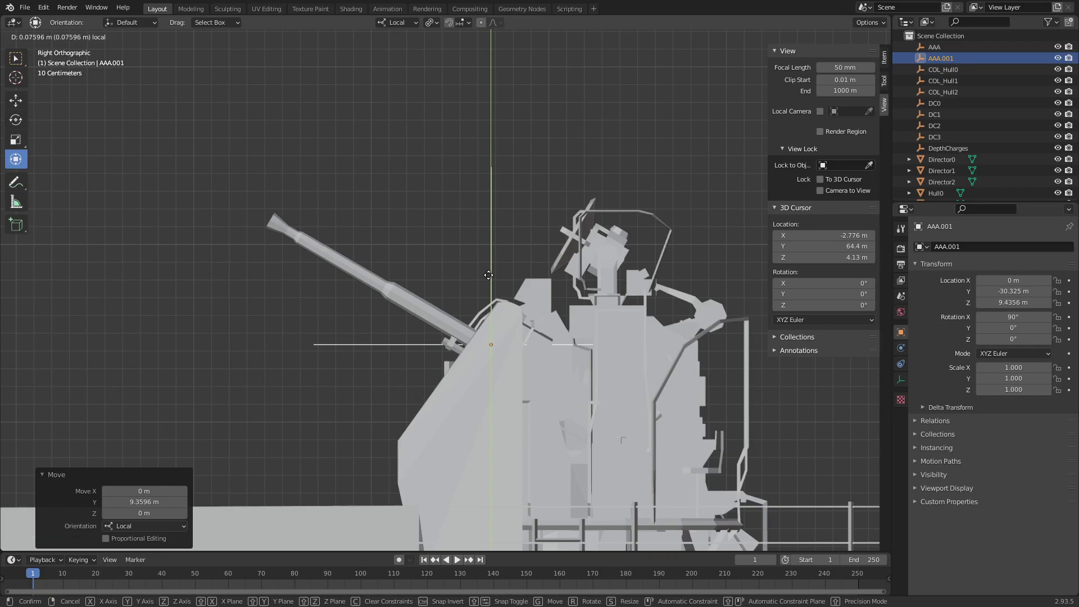
pyautogui.click(488, 275)
pyautogui.moveTo(488, 275)
pyautogui.mouseDown(button='middle')
pyautogui.moveTo(551, 230)
pyautogui.moveTo(503, 268)
pyautogui.mouseUp(button='middle')
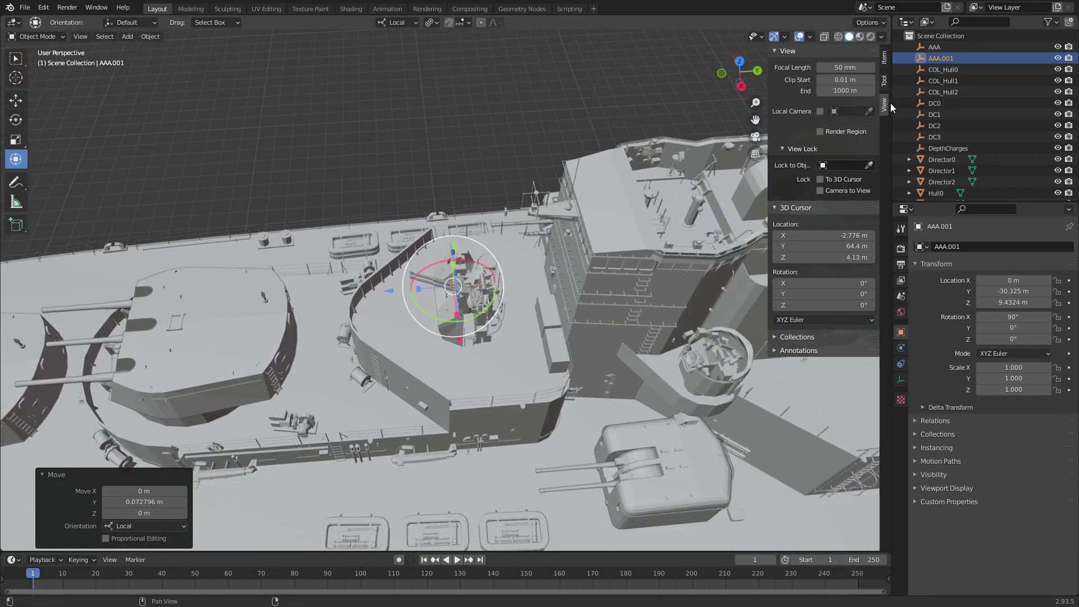
pyautogui.hotkey('ctrl', 'c')
# Paste a copy of the empty as AAA.002 and view the ship from above
pyautogui.hotkey('ctrl', 'v')
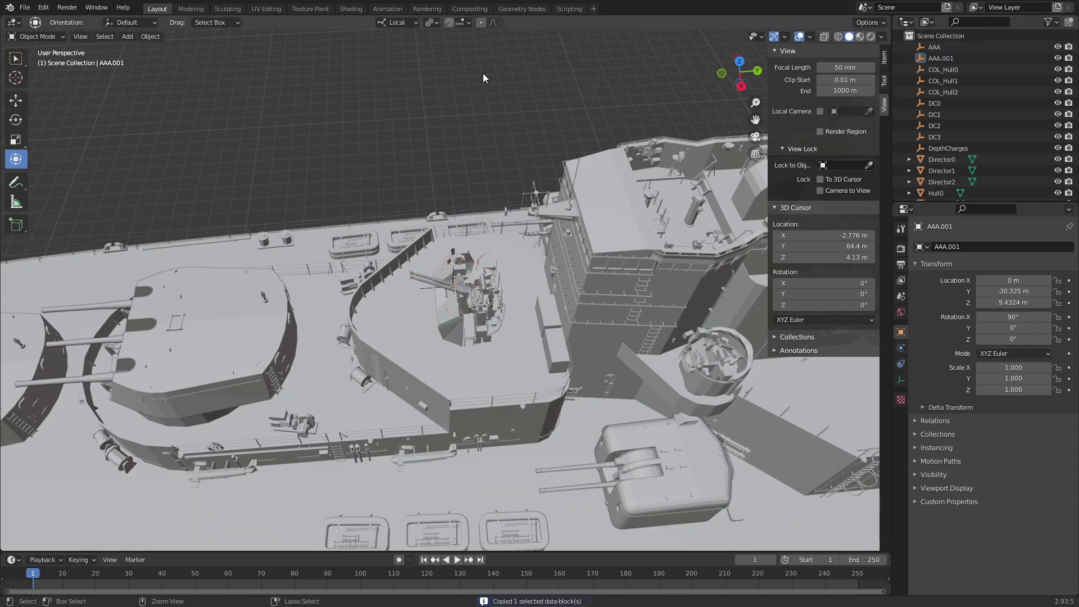
pyautogui.click(943, 68)
pyautogui.moveTo(692, 315)
pyautogui.mouseDown(button='middle')
pyautogui.moveTo(448, 224)
pyautogui.moveTo(476, 193)
pyautogui.moveTo(525, 194)
pyautogui.moveTo(426, 302)
pyautogui.moveTo(457, 299)
pyautogui.moveTo(457, 282)
pyautogui.moveTo(431, 295)
pyautogui.moveTo(518, 326)
pyautogui.mouseUp(button='middle')
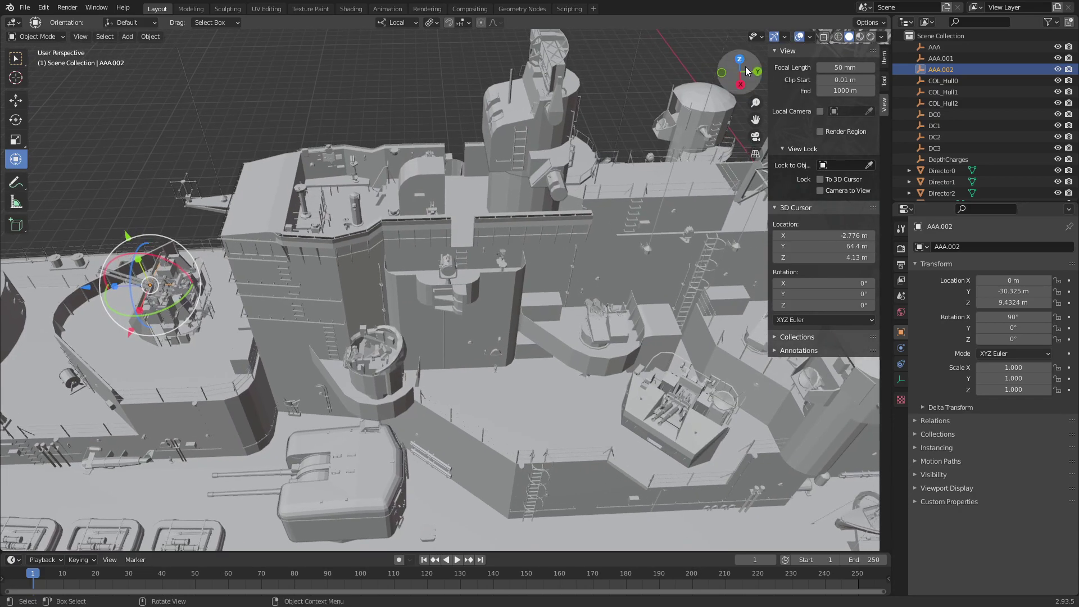
pyautogui.click(742, 62)
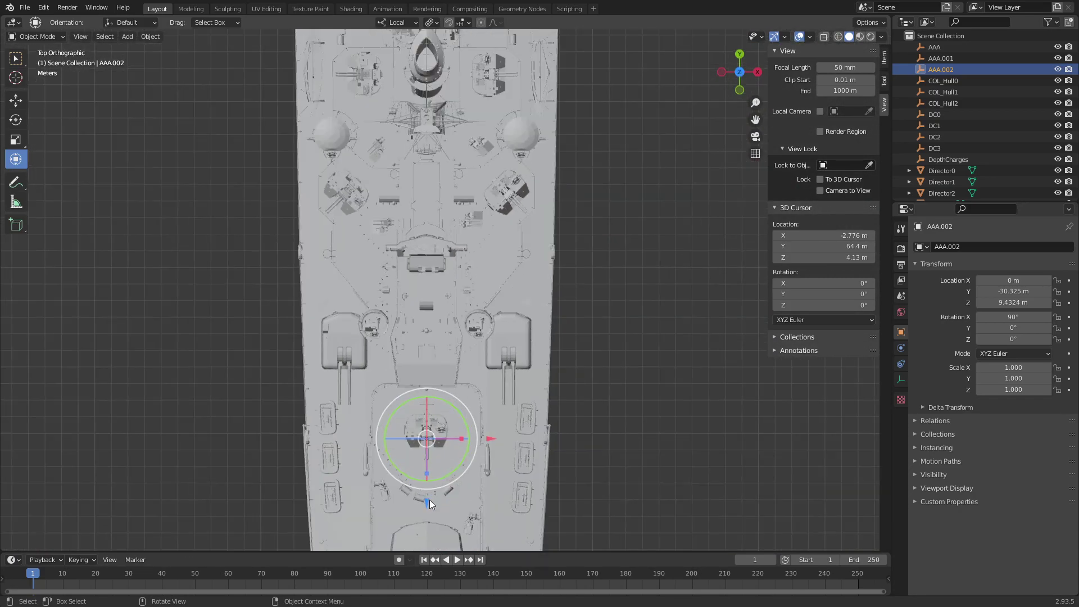
# Slide AAA.002 in top view onto the centre of the next twin anti-aircraft gun
pyautogui.moveTo(428, 500); pyautogui.dragTo(438, 454)
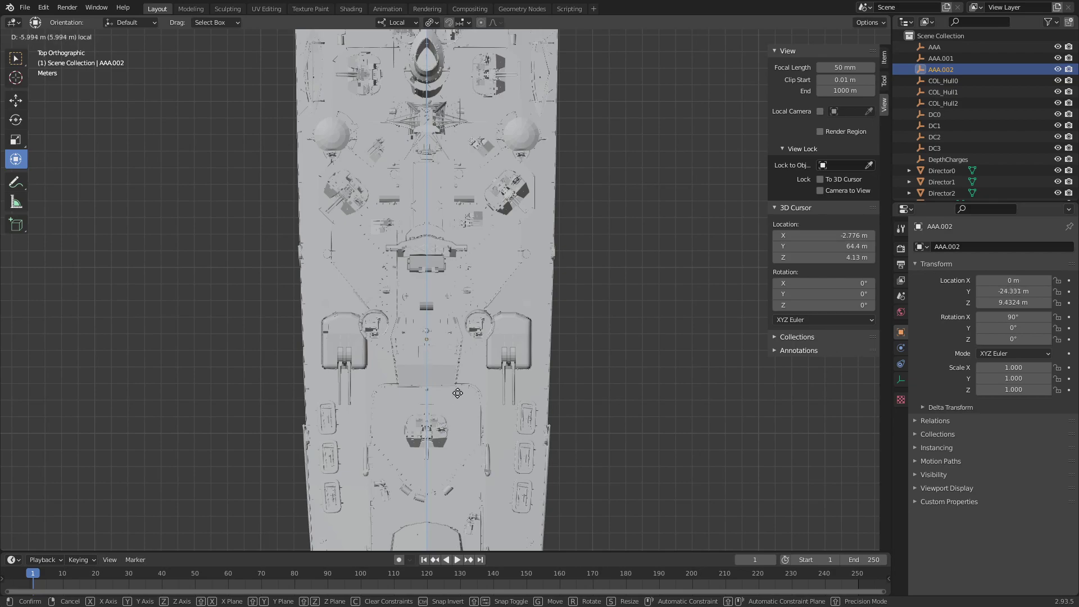
pyautogui.moveTo(486, 302); pyautogui.dragTo(493, 287)
pyautogui.scroll(5, 523, 247)
pyautogui.keyDown('shift'); pyautogui.moveTo(537, 220); pyautogui.dragTo(515, 328, button='middle'); pyautogui.keyUp('shift')
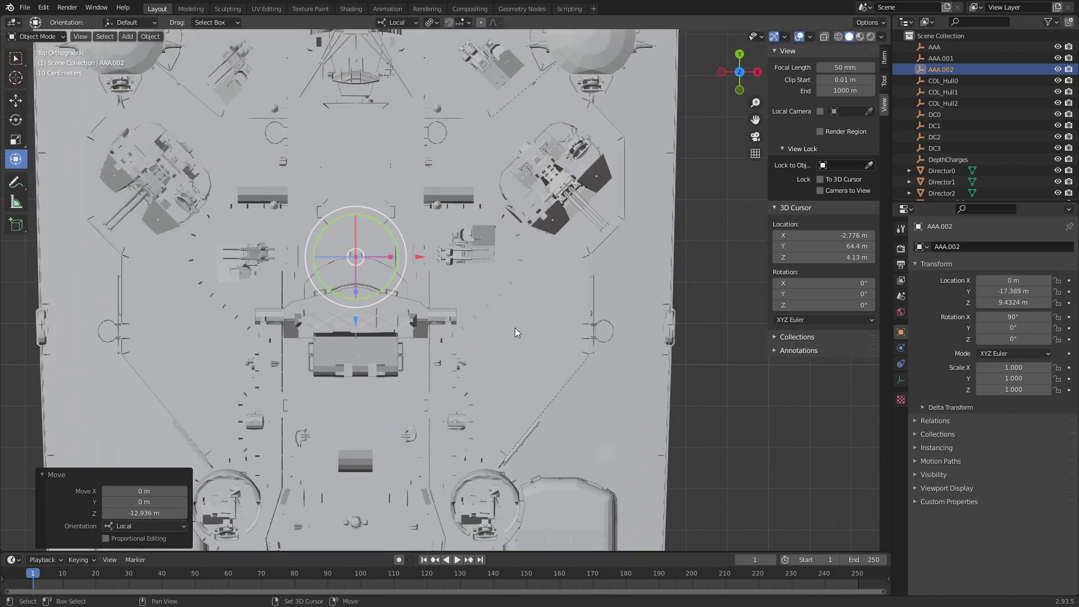
pyautogui.moveTo(420, 257); pyautogui.dragTo(528, 251)
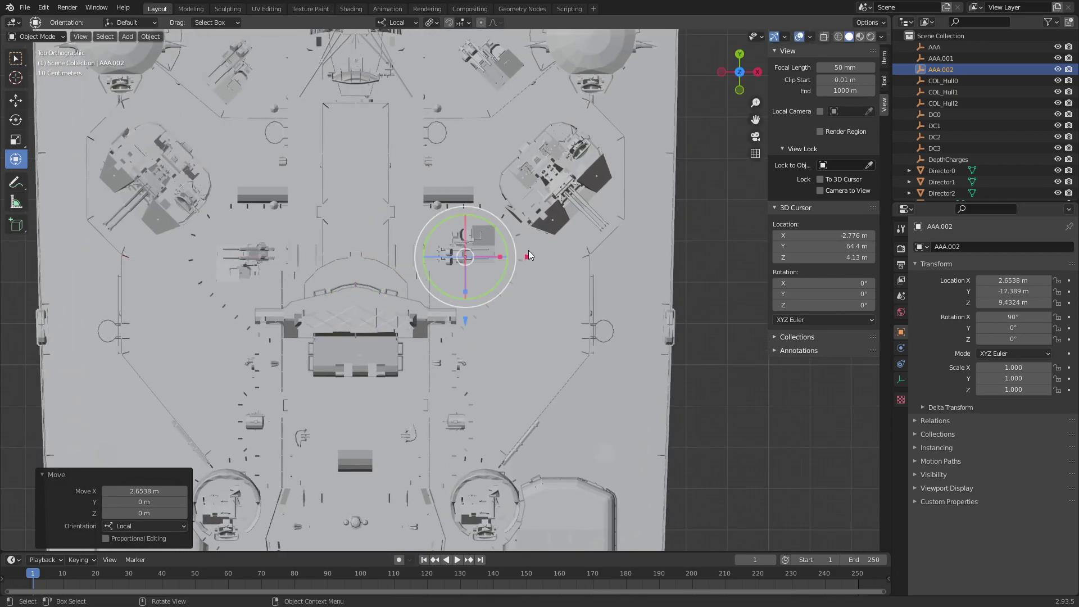
pyautogui.scroll(3, 528, 250)
pyautogui.keyDown('shift'); pyautogui.moveTo(460, 266); pyautogui.dragTo(254, 363, button='middle'); pyautogui.keyUp('shift')
pyautogui.scroll(3, 343, 376)
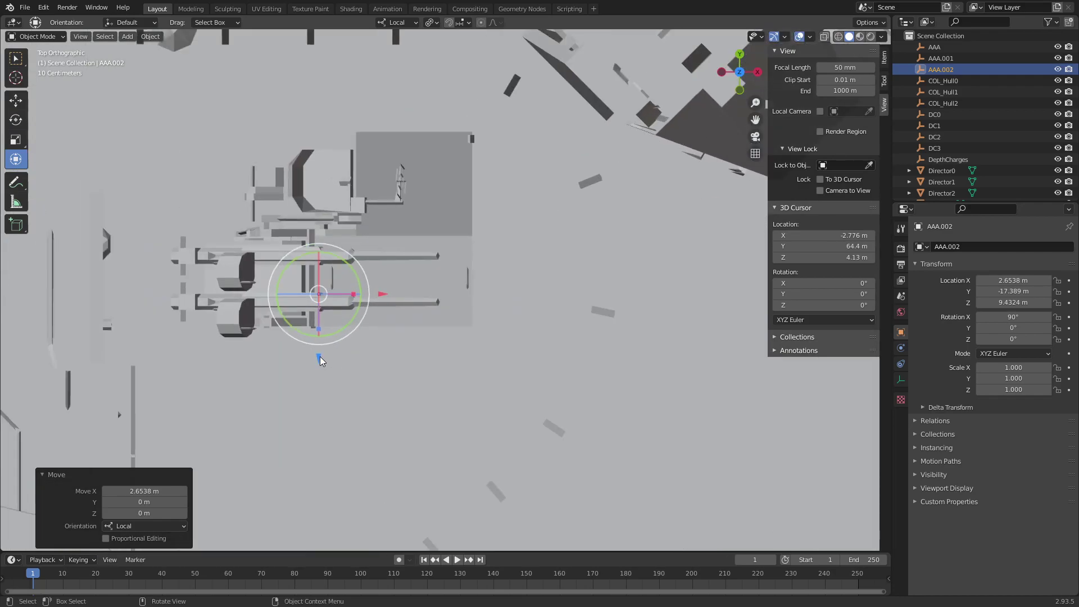
pyautogui.moveTo(320, 360); pyautogui.dragTo(317, 340)
# Raise AAA.002 to the gun pivot at Z 10.43 m, then copy and paste it as AAA.003
pyautogui.moveTo(317, 340)
pyautogui.mouseDown(button='middle')
pyautogui.moveTo(413, 353)
pyautogui.moveTo(398, 297)
pyautogui.mouseUp(button='middle')
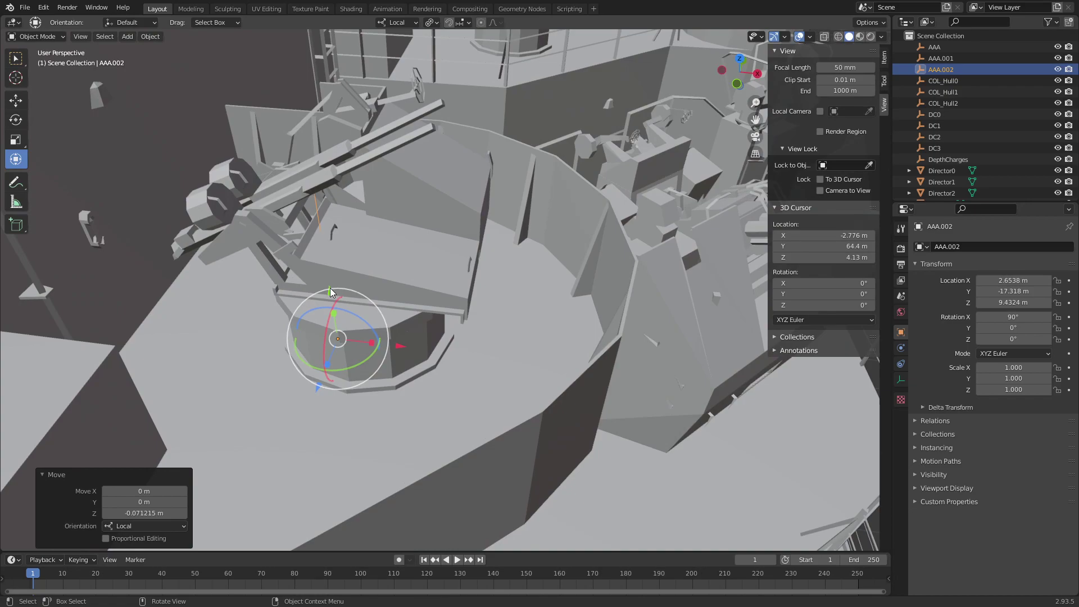
pyautogui.moveTo(330, 288); pyautogui.dragTo(368, 117)
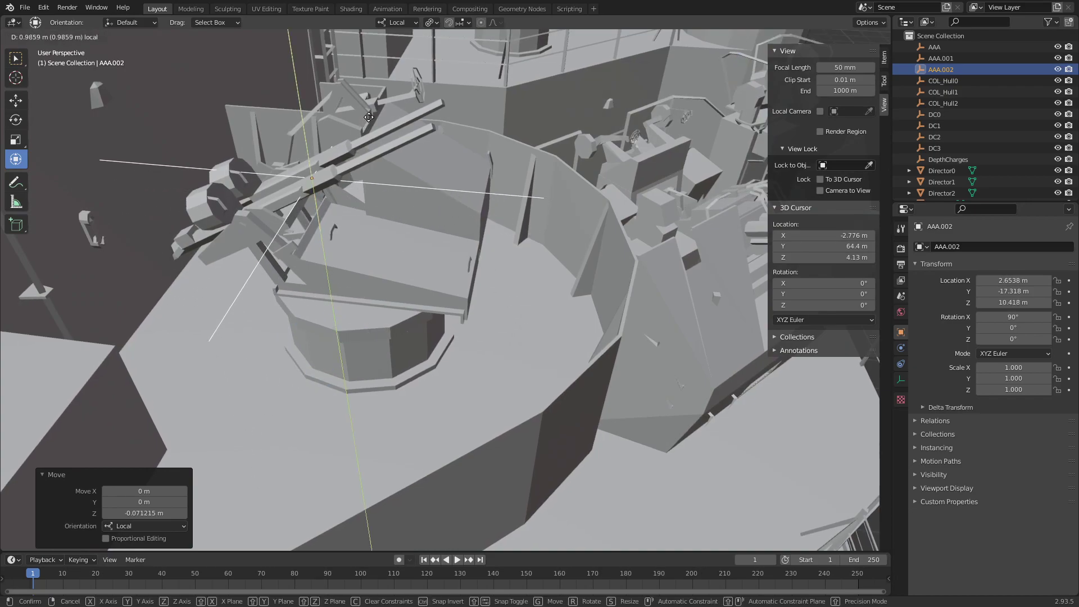
pyautogui.moveTo(368, 116); pyautogui.dragTo(369, 116)
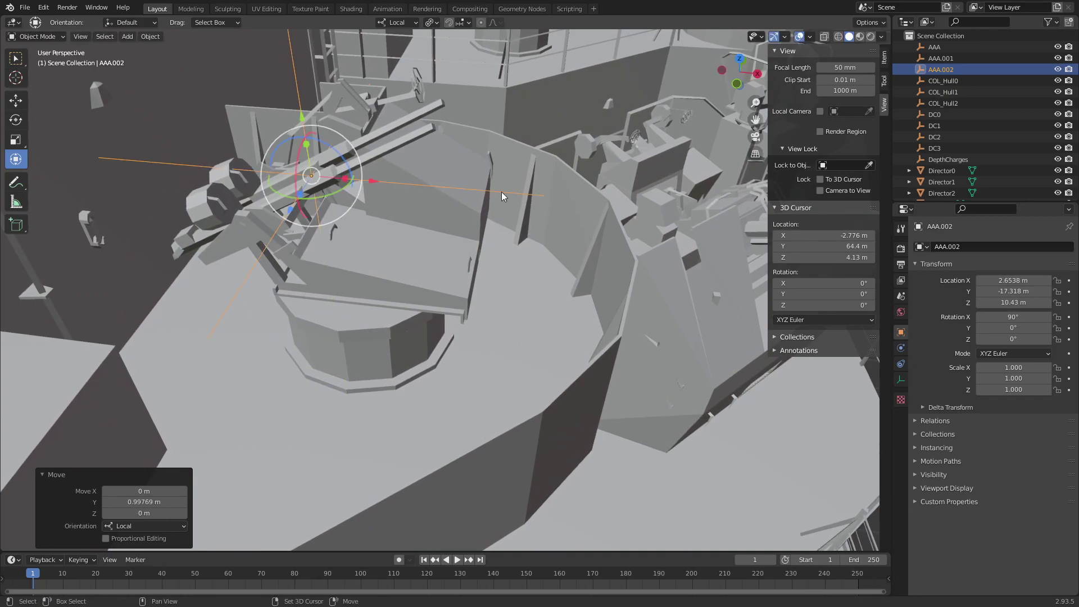
pyautogui.moveTo(501, 191); pyautogui.dragTo(999, 71, button='middle')
pyautogui.hotkey('ctrl', 'c')
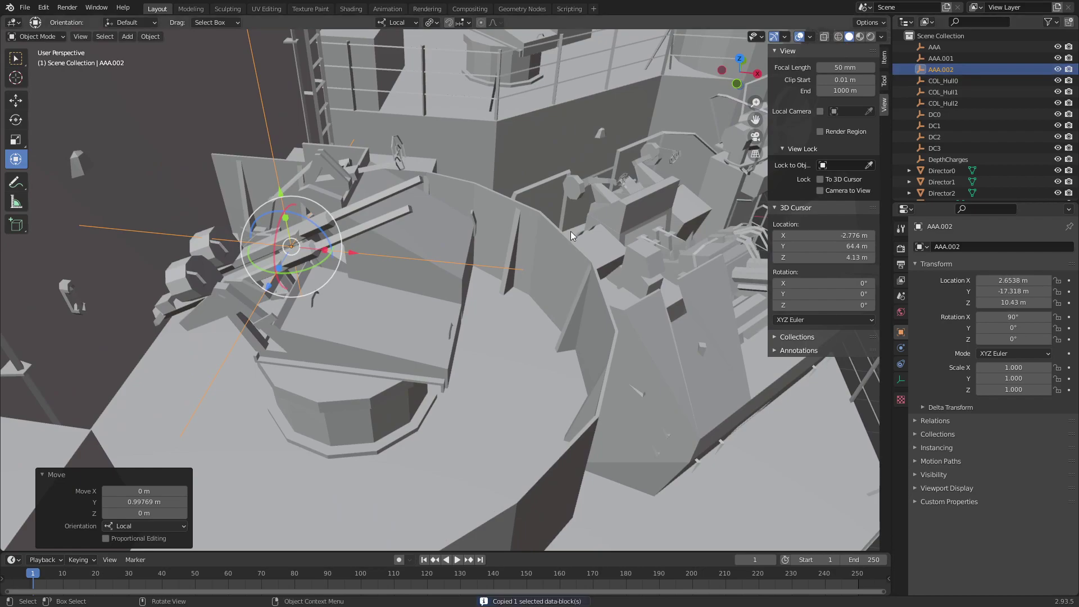
pyautogui.press('KP_Decimal')
pyautogui.hotkey('ctrl', 'v')
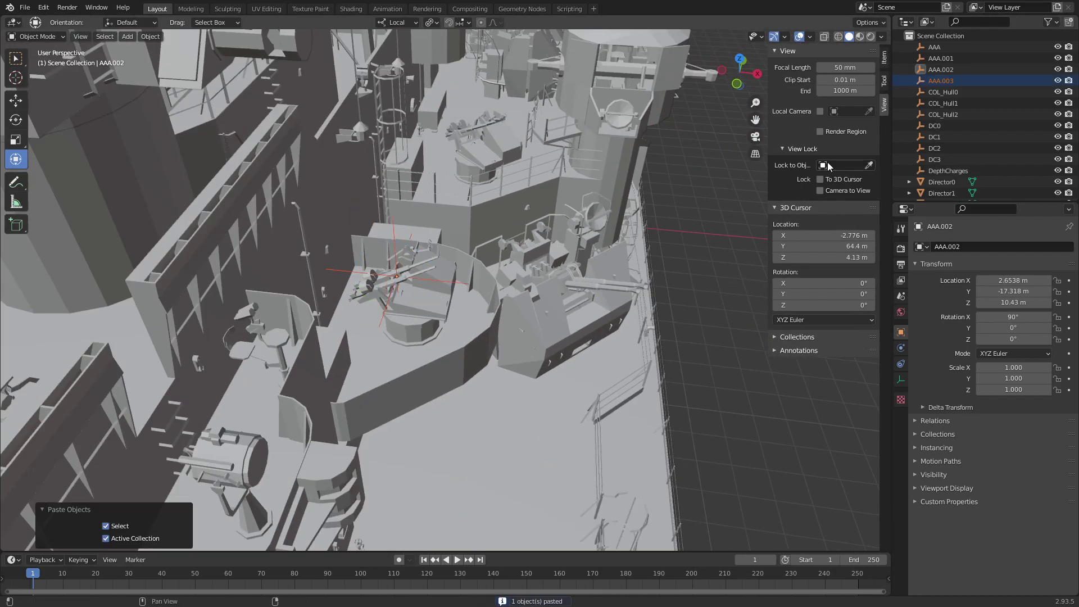
# Move AAA.003 along X and Y in top view onto the nearby deck platform
pyautogui.click(739, 59)
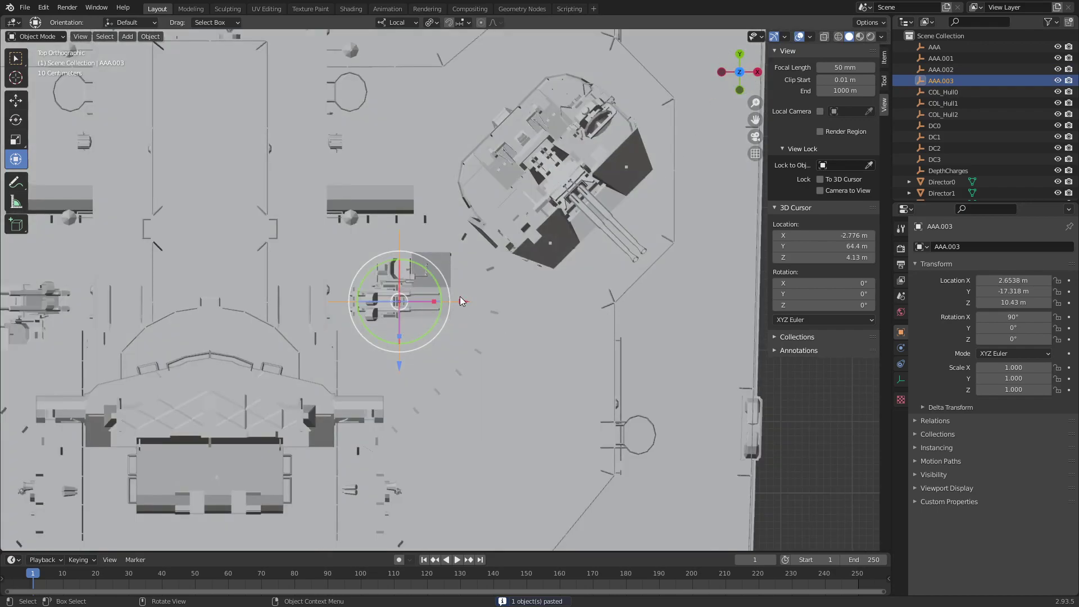
pyautogui.moveTo(460, 295); pyautogui.dragTo(641, 283)
pyautogui.moveTo(580, 363); pyautogui.dragTo(578, 253)
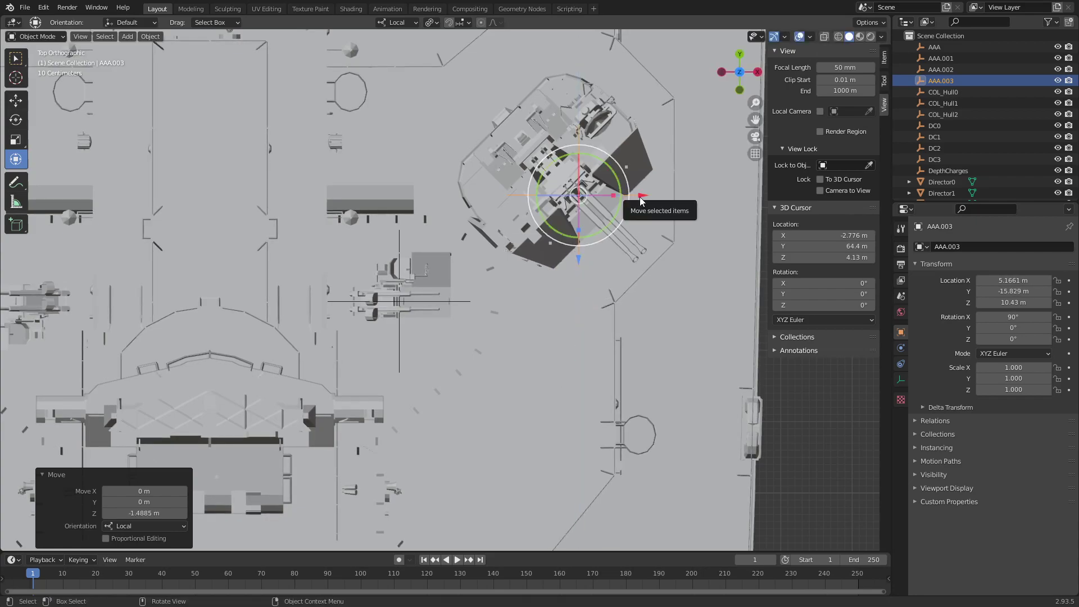
pyautogui.moveTo(639, 196); pyautogui.dragTo(622, 214)
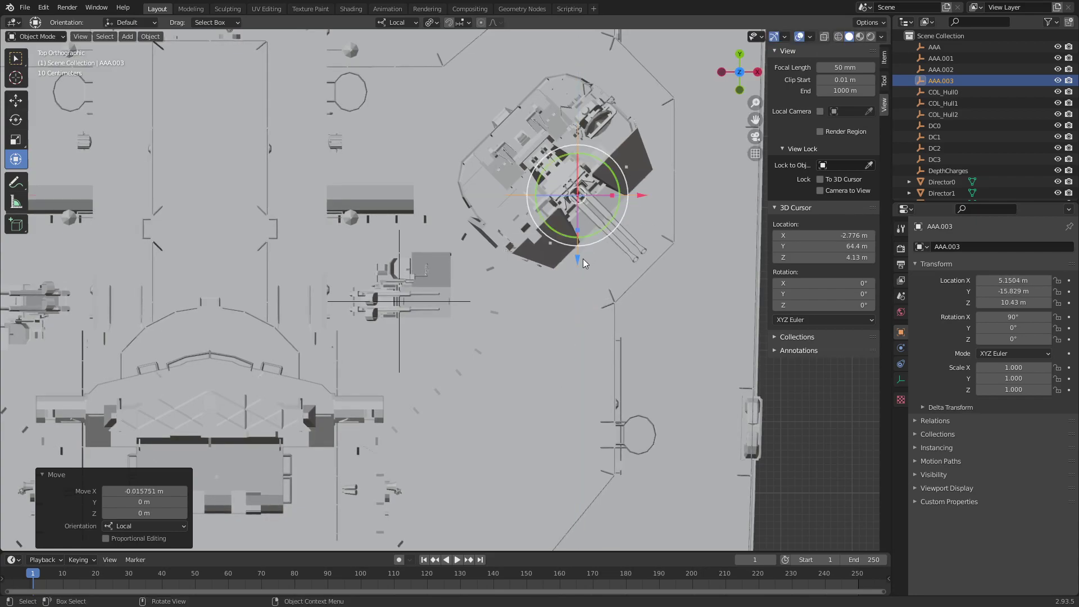
pyautogui.moveTo(582, 258); pyautogui.dragTo(581, 255)
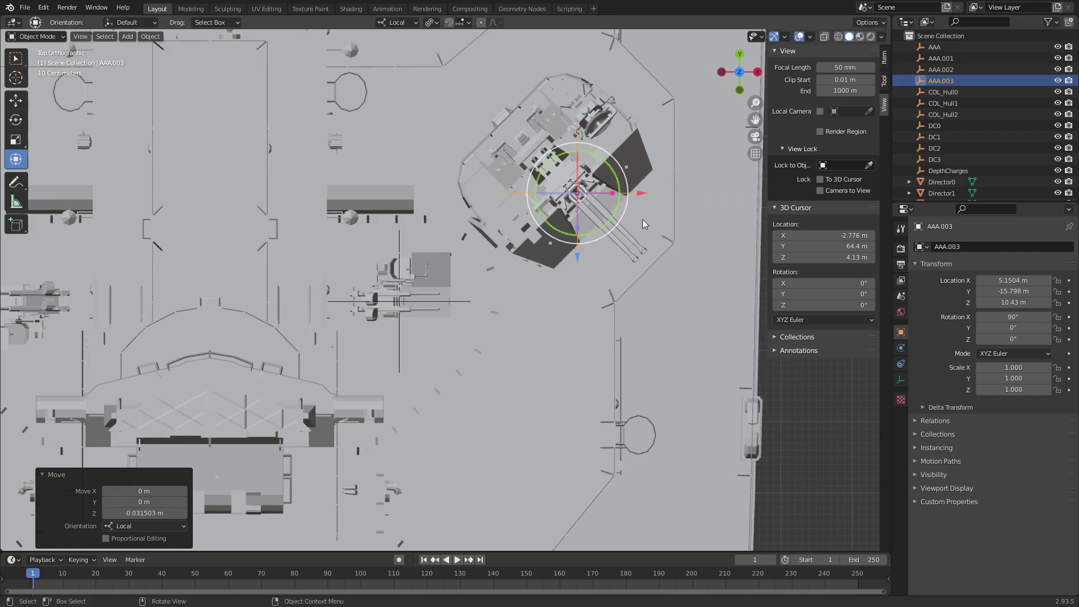
# Lower AAA.003 so it sits on the platform deck
pyautogui.moveTo(642, 220)
pyautogui.mouseDown(button='middle')
pyautogui.moveTo(550, 285)
pyautogui.moveTo(538, 259)
pyautogui.mouseUp(button='middle')
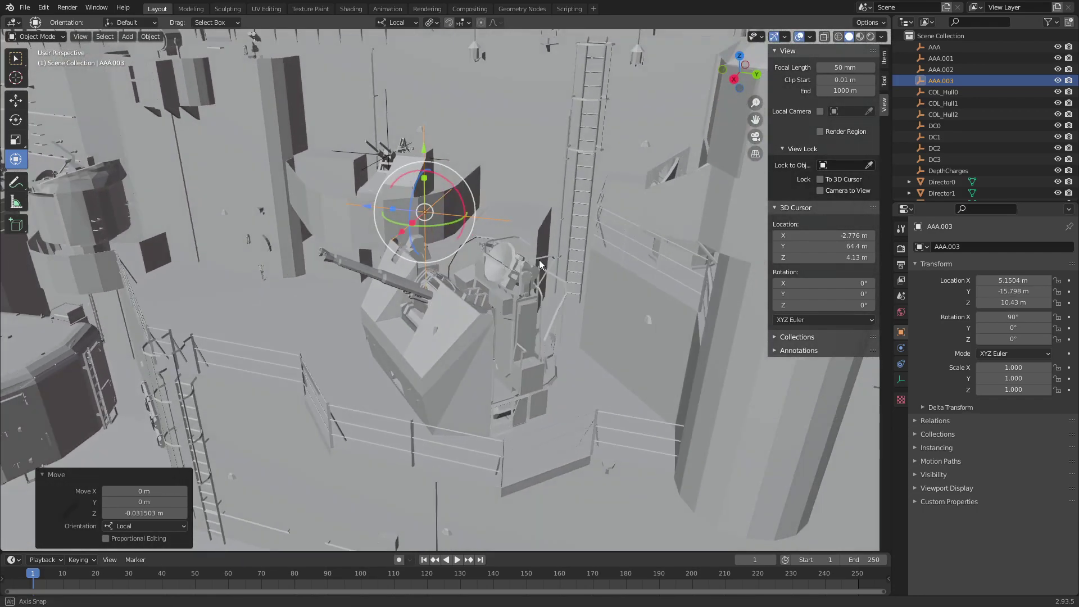
pyautogui.moveTo(435, 155); pyautogui.dragTo(434, 210)
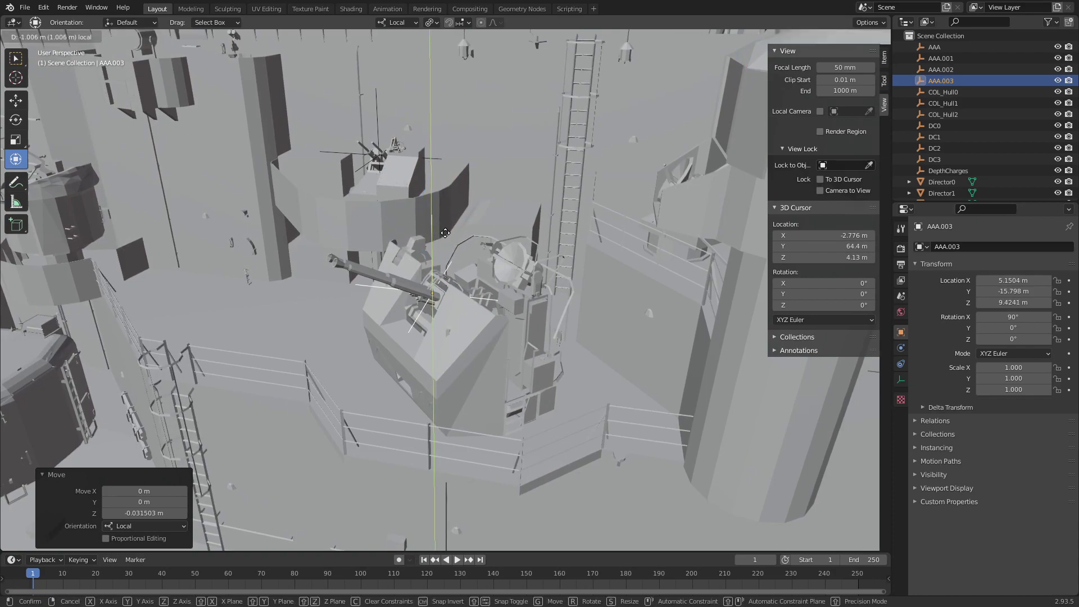
pyautogui.moveTo(447, 232); pyautogui.dragTo(450, 236)
pyautogui.scroll(5, 478, 288)
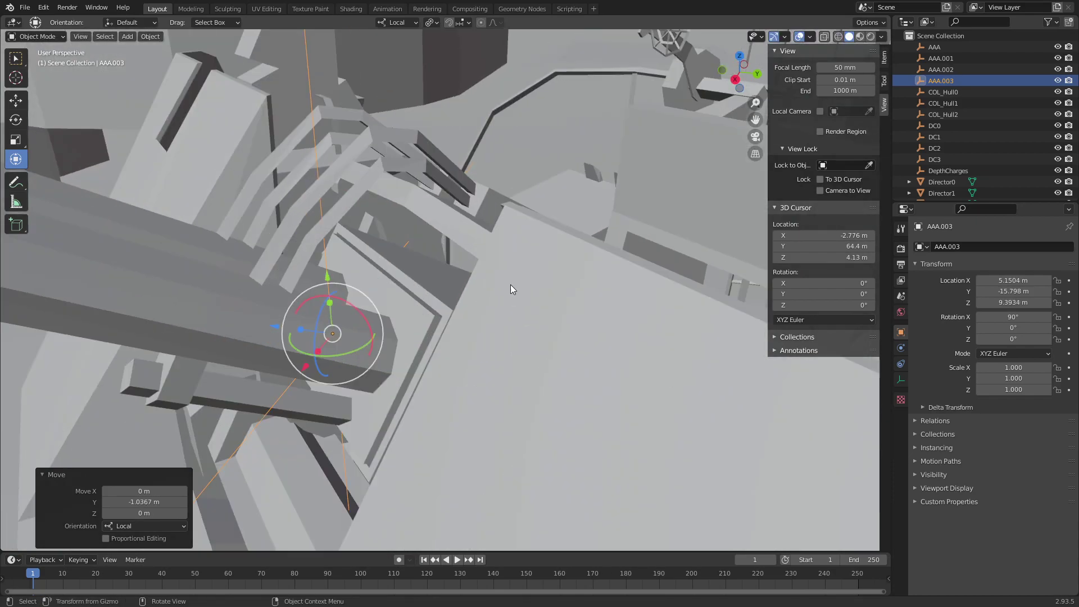
pyautogui.moveTo(478, 287)
pyautogui.mouseDown(button='middle')
pyautogui.moveTo(503, 271)
pyautogui.moveTo(416, 247)
pyautogui.moveTo(534, 280)
pyautogui.moveTo(481, 208)
pyautogui.mouseUp(button='middle')
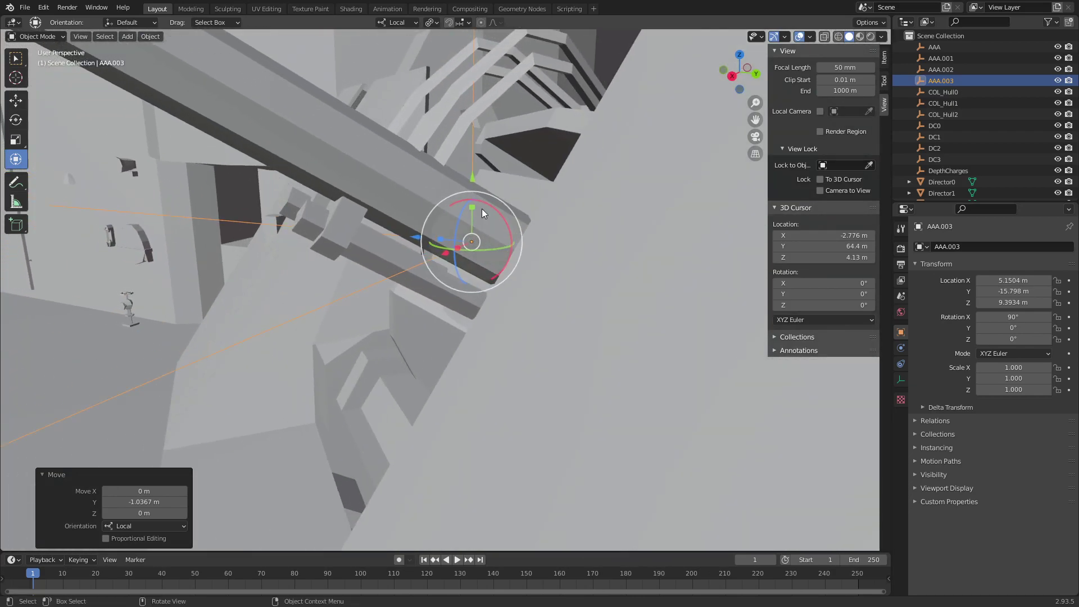
pyautogui.moveTo(465, 176); pyautogui.dragTo(524, 167)
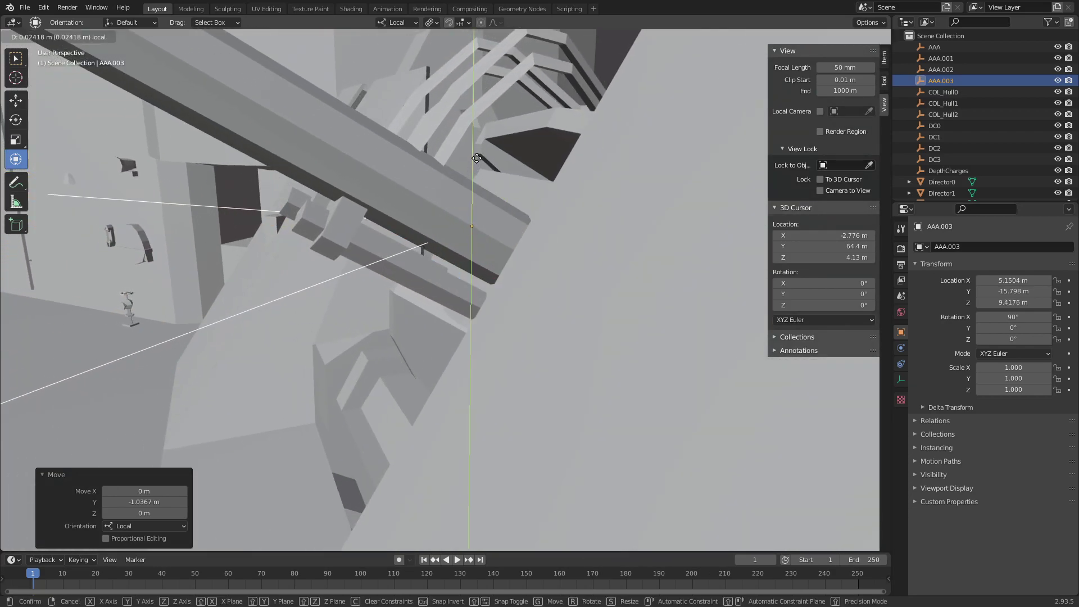
pyautogui.moveTo(524, 167)
pyautogui.mouseDown(button='middle')
pyautogui.moveTo(590, 165)
pyautogui.moveTo(416, 144)
pyautogui.moveTo(497, 160)
pyautogui.moveTo(602, 134)
pyautogui.moveTo(576, 151)
pyautogui.mouseUp(button='middle')
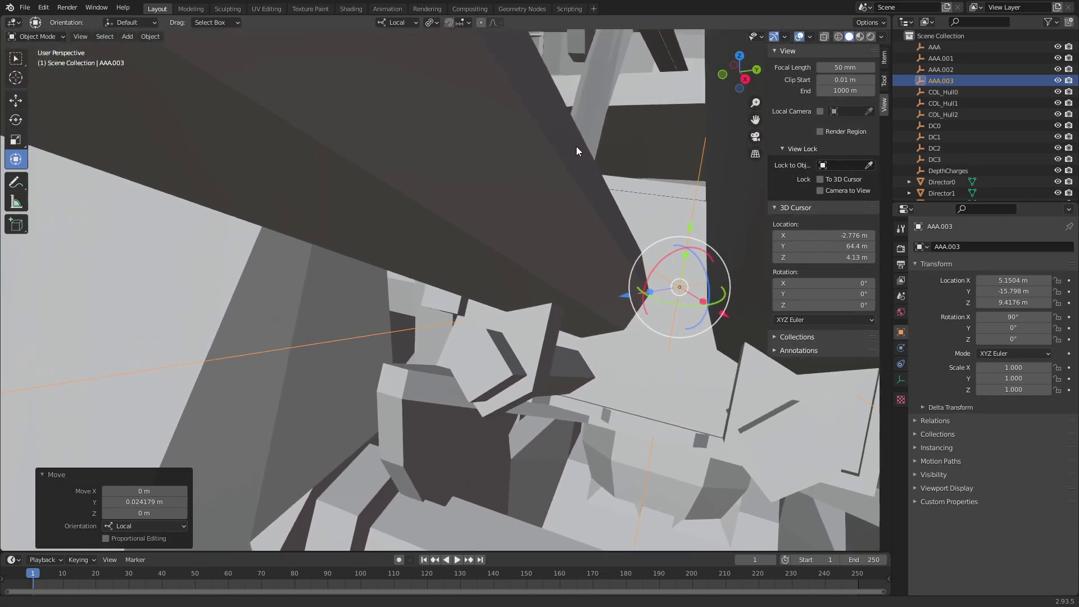
# Fine-tune AAA.003's height along its local Y axis, bringing Z to 9.4213 m
pyautogui.press('g')
pyautogui.press('y')
pyautogui.press('y')
pyautogui.click(684, 218)
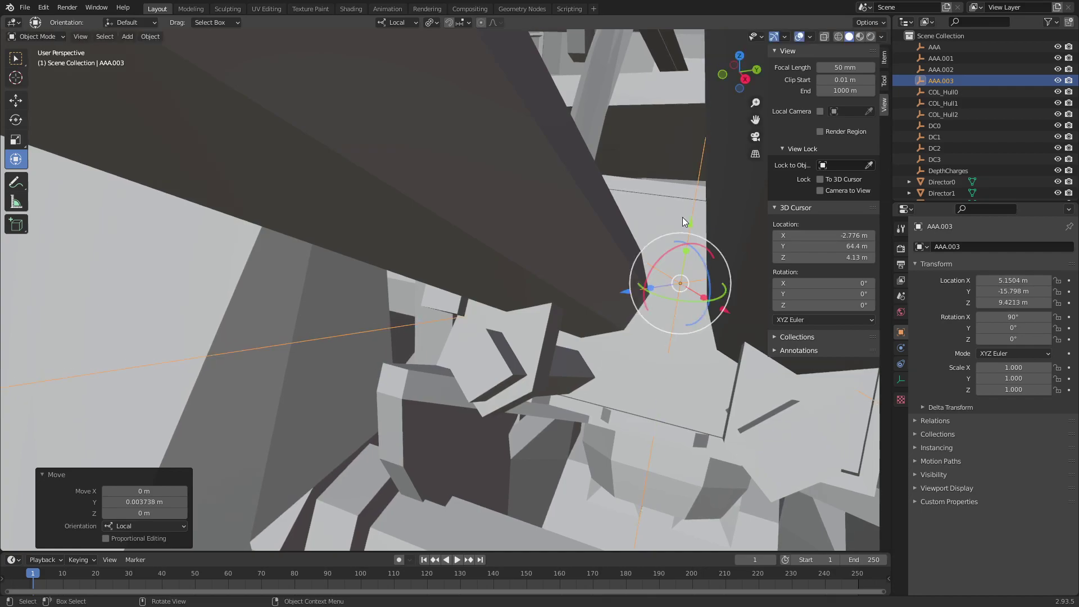
pyautogui.moveTo(685, 221)
pyautogui.mouseDown(button='middle')
pyautogui.moveTo(470, 211)
pyautogui.moveTo(487, 227)
pyautogui.moveTo(337, 173)
pyautogui.moveTo(618, 163)
pyautogui.mouseUp(button='middle')
# Copy AAA.003 and paste a new gun copy AAA.004, framed in the view
pyautogui.hotkey('ctrl', 'c')
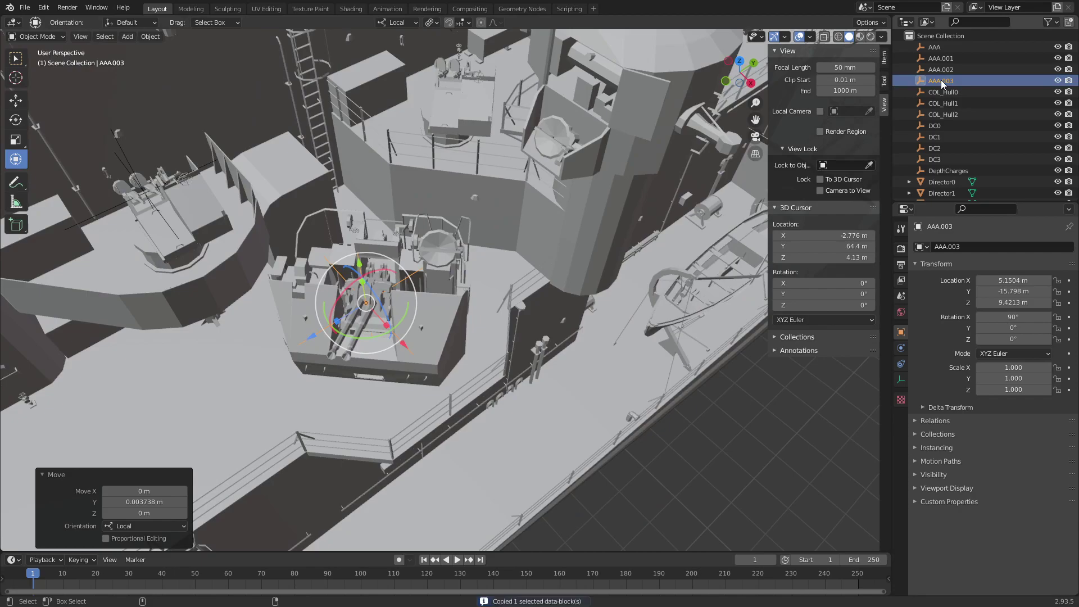
pyautogui.scroll(-5, 575, 323)
pyautogui.hotkey('ctrl', 'v')
pyautogui.click(940, 92)
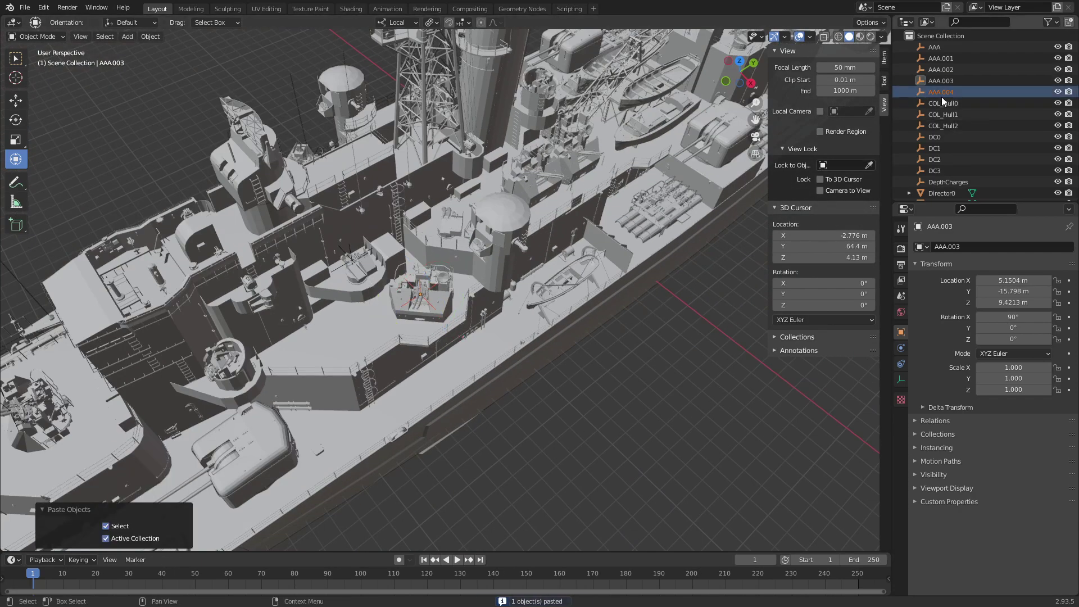
pyautogui.press('KP_Decimal')
# Slide AAA.004 in top view over another deck platform
pyautogui.press('KP_7')
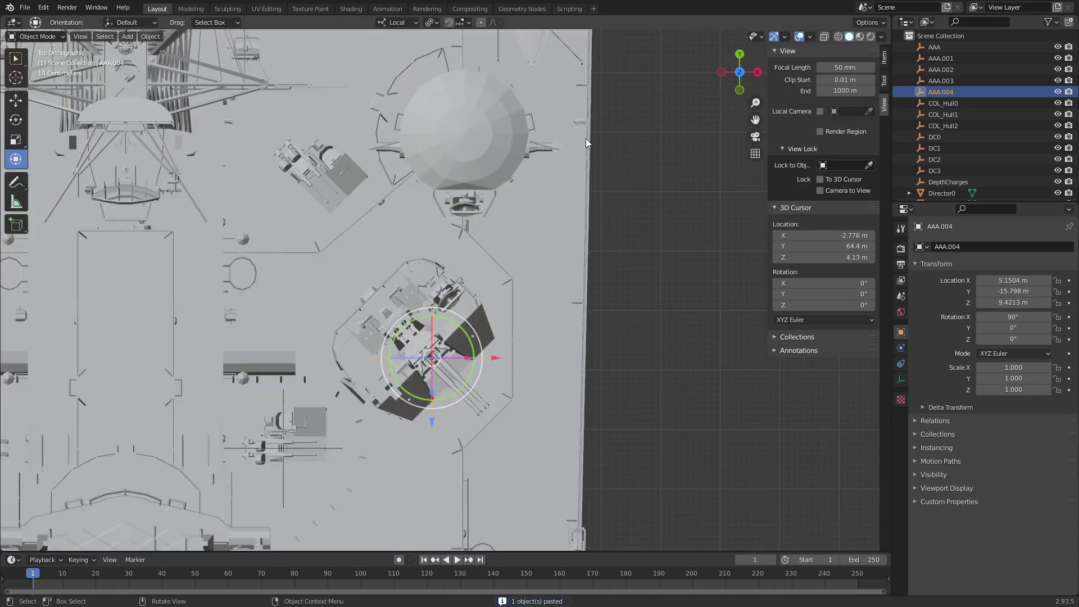
pyautogui.moveTo(435, 427)
pyautogui.mouseDown()
pyautogui.moveTo(518, 184)
pyautogui.moveTo(372, 175)
pyautogui.mouseUp()
pyautogui.scroll(4, 442, 286)
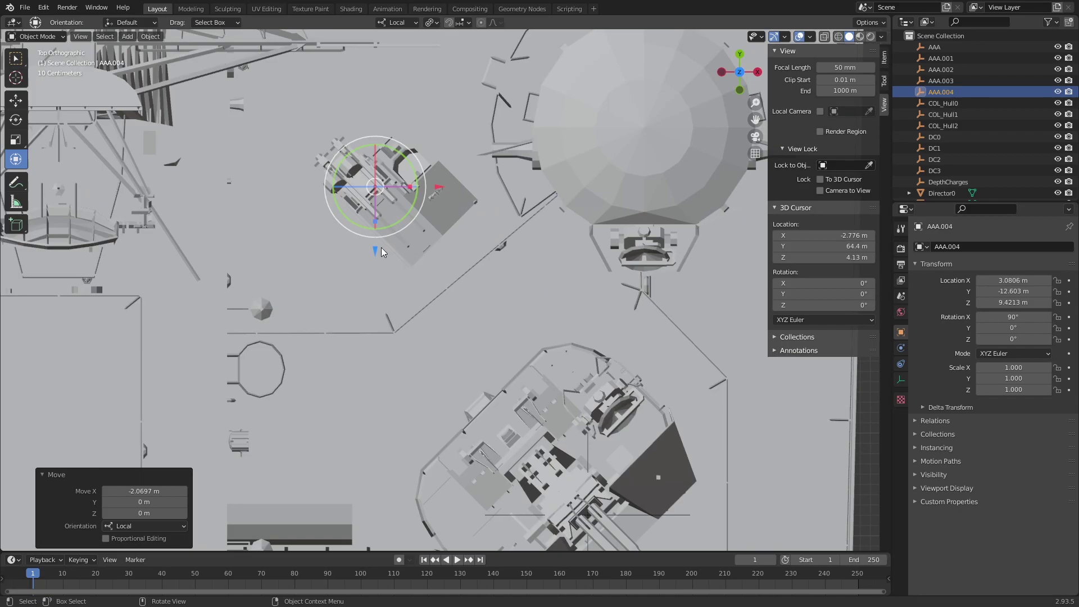
pyautogui.moveTo(381, 252); pyautogui.dragTo(371, 259)
pyautogui.moveTo(450, 229)
pyautogui.mouseDown(button='middle')
pyautogui.moveTo(430, 279)
pyautogui.moveTo(410, 274)
pyautogui.mouseUp(button='middle')
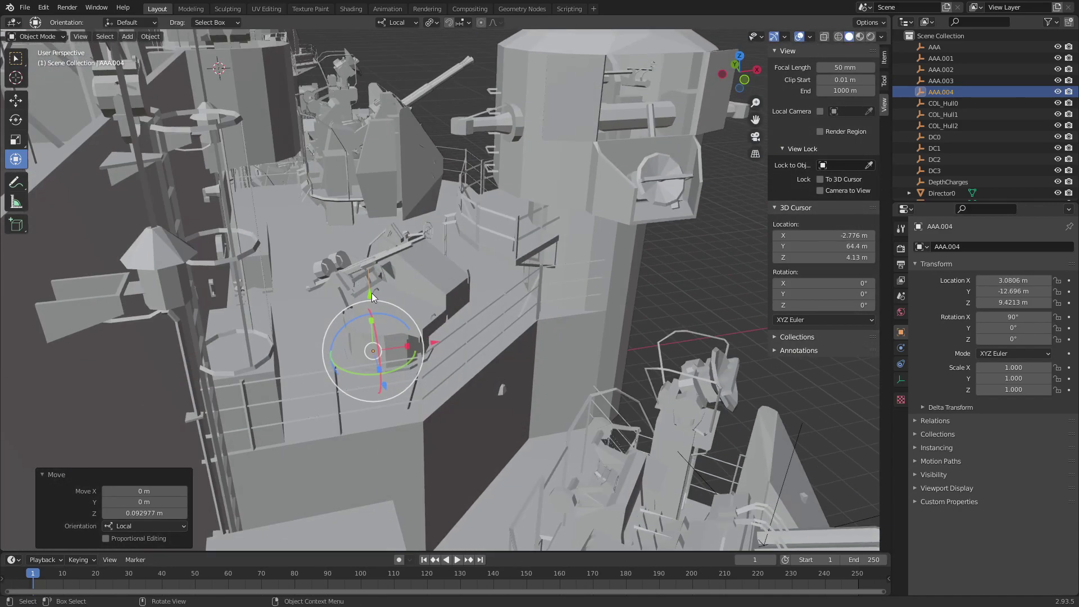
# Raise AAA.004 to the platform's level and fine-tune its height
pyautogui.moveTo(372, 292); pyautogui.dragTo(396, 201)
pyautogui.scroll(3, 399, 204)
pyautogui.moveTo(399, 204); pyautogui.dragTo(356, 200, button='middle')
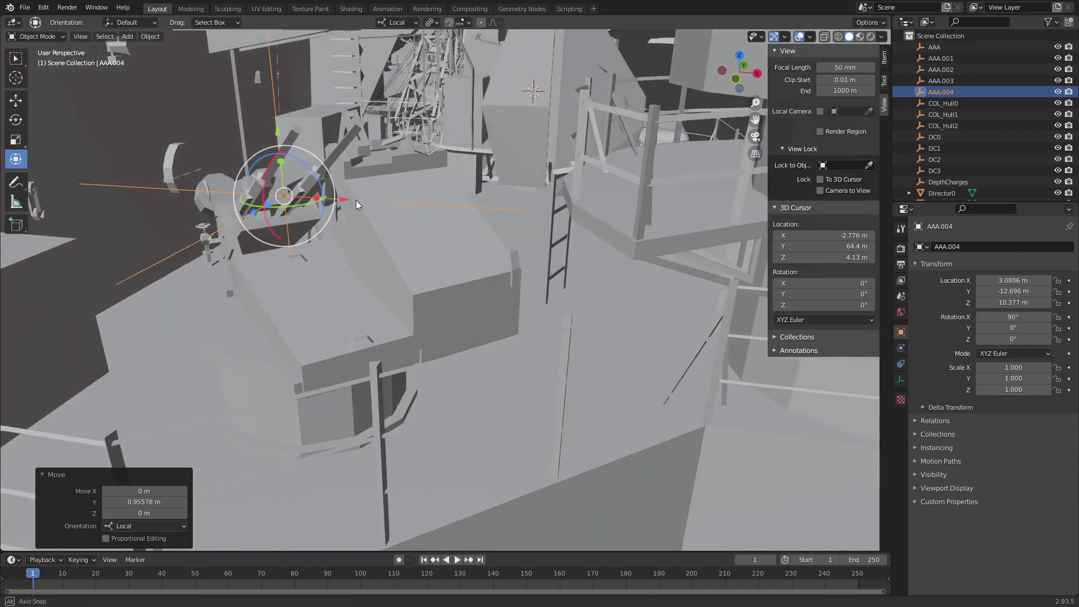
pyautogui.scroll(2, 356, 200)
pyautogui.moveTo(373, 138)
pyautogui.mouseDown(button='middle')
pyautogui.moveTo(443, 241)
pyautogui.moveTo(424, 210)
pyautogui.mouseUp(button='middle')
pyautogui.scroll(2, 391, 217)
pyautogui.moveTo(386, 256); pyautogui.dragTo(383, 246)
pyautogui.moveTo(383, 246)
pyautogui.mouseDown(button='middle')
pyautogui.moveTo(466, 201)
pyautogui.moveTo(386, 264)
pyautogui.moveTo(315, 203)
pyautogui.moveTo(106, 227)
pyautogui.moveTo(96, 194)
pyautogui.moveTo(108, 197)
pyautogui.mouseUp(button='middle')
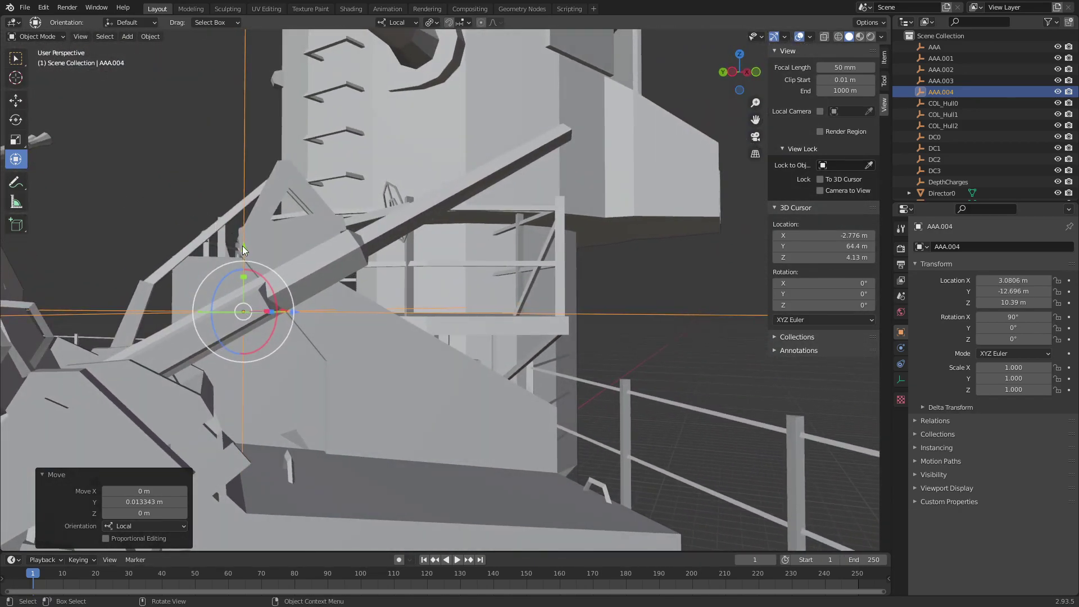
# Nudge AAA.004 along local Y to 3.0806, -12.696, 10.394 m
pyautogui.moveTo(242, 245); pyautogui.dragTo(243, 241)
pyautogui.press('KP_Decimal')
pyautogui.scroll(-3, 450, 201)
pyautogui.scroll(-3, 451, 201)
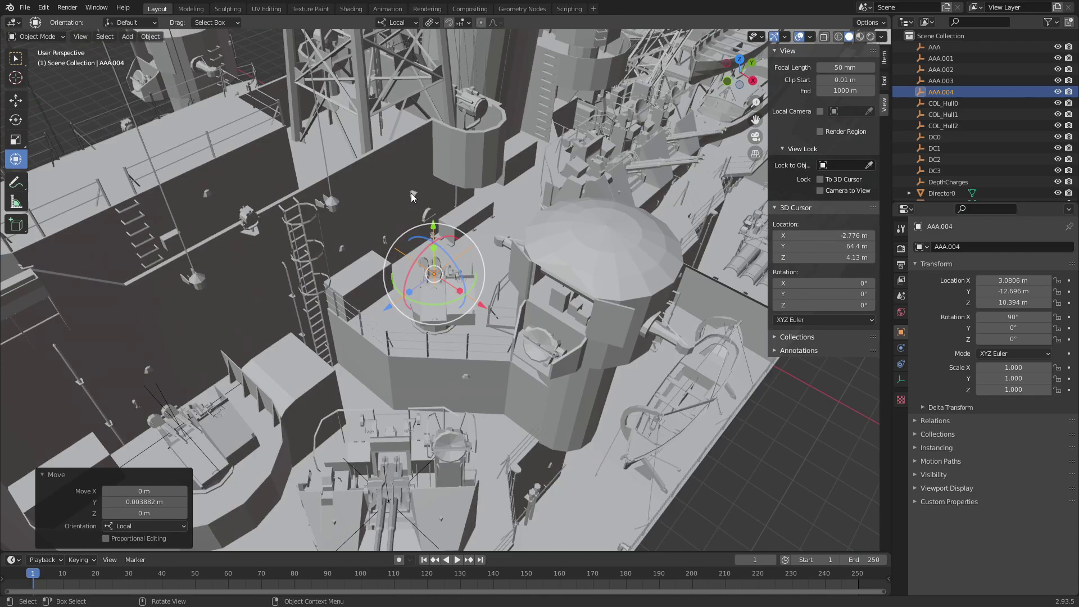
pyautogui.scroll(-3, 450, 204)
pyautogui.moveTo(449, 208); pyautogui.dragTo(337, 203, button='middle')
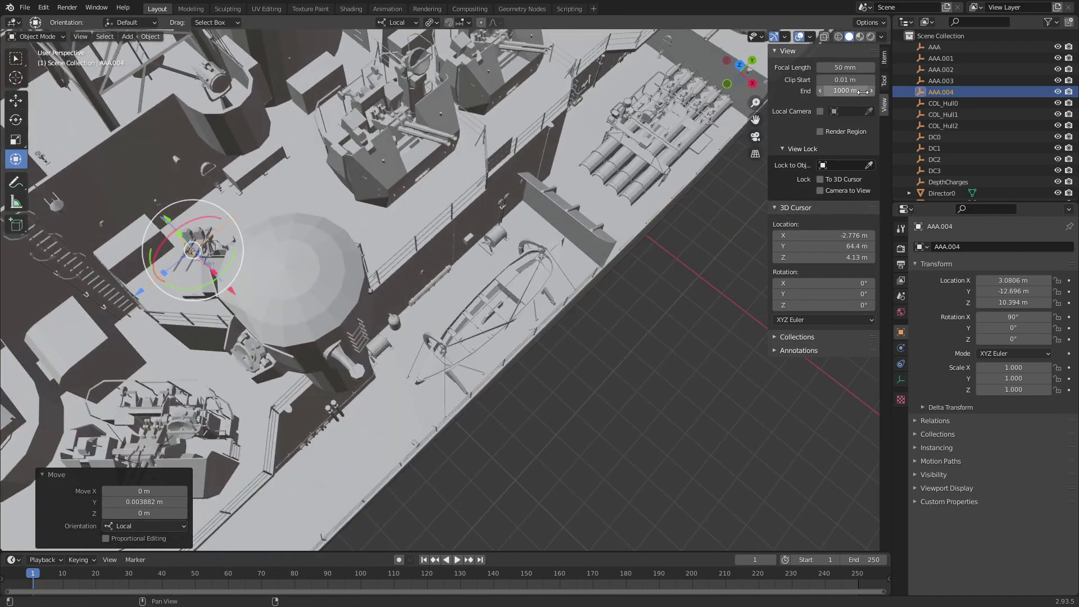
# Paste gun copy AAA.005 and move it forward toward another gun mount
pyautogui.hotkey('ctrl', 'v')
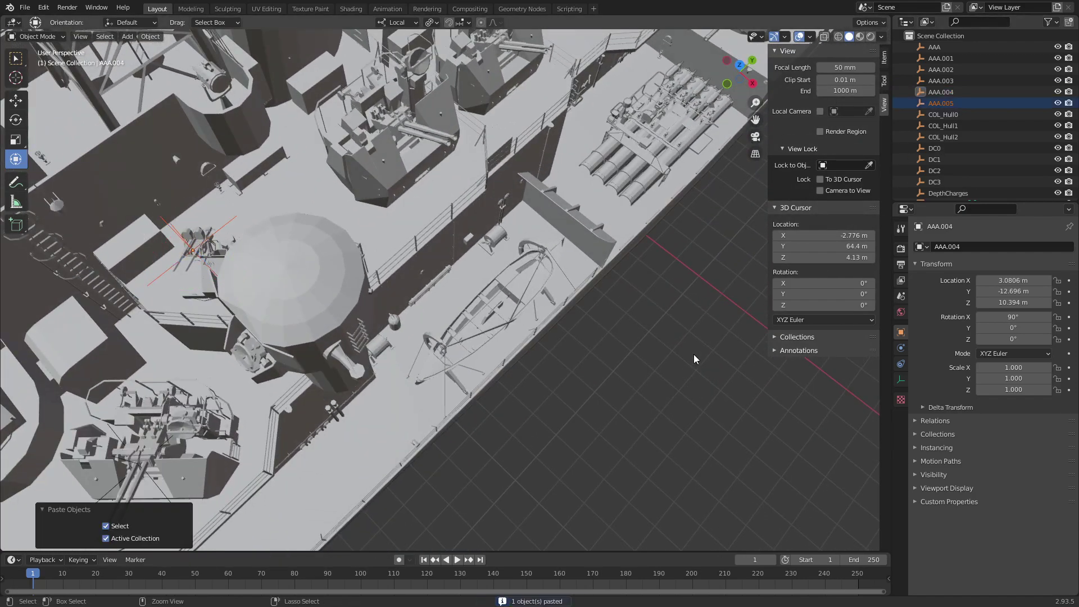
pyautogui.click(924, 101)
pyautogui.click(739, 64)
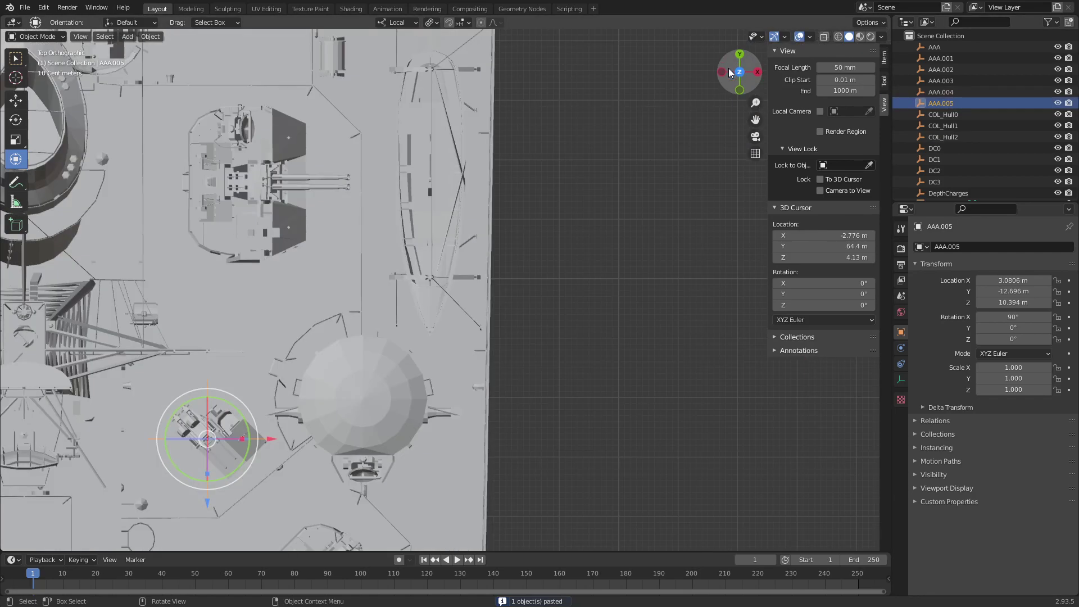
pyautogui.keyDown('shift'); pyautogui.moveTo(222, 488); pyautogui.dragTo(397, 457, button='middle'); pyautogui.keyUp('shift')
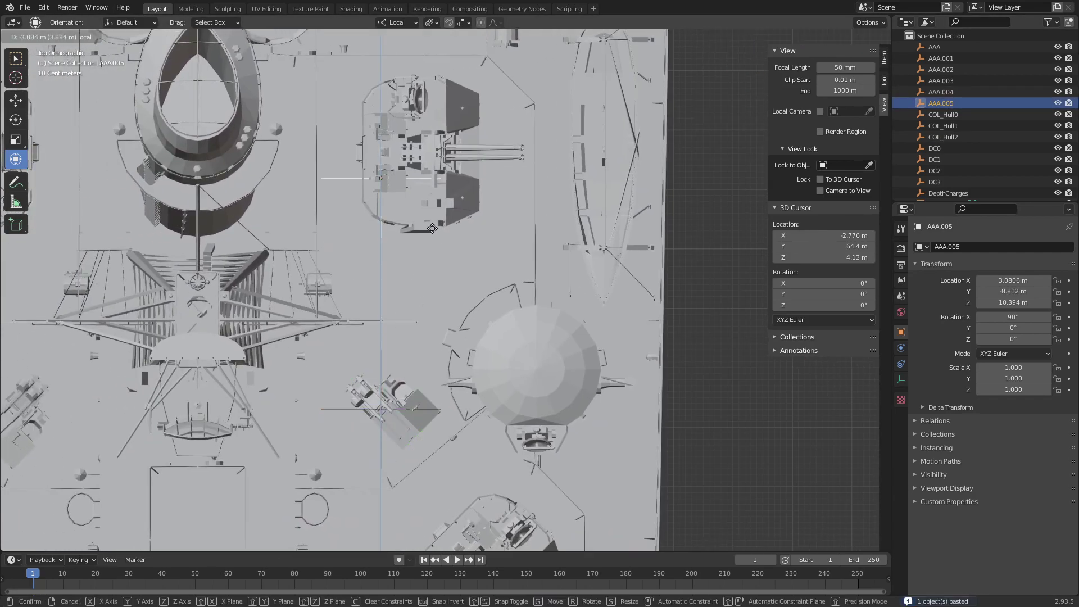
pyautogui.moveTo(383, 475); pyautogui.dragTo(382, 246)
# Shift AAA.005 sideways along local X onto the mount and adjust it along Y
pyautogui.scroll(6, 464, 287)
pyautogui.scroll(-1, 465, 287)
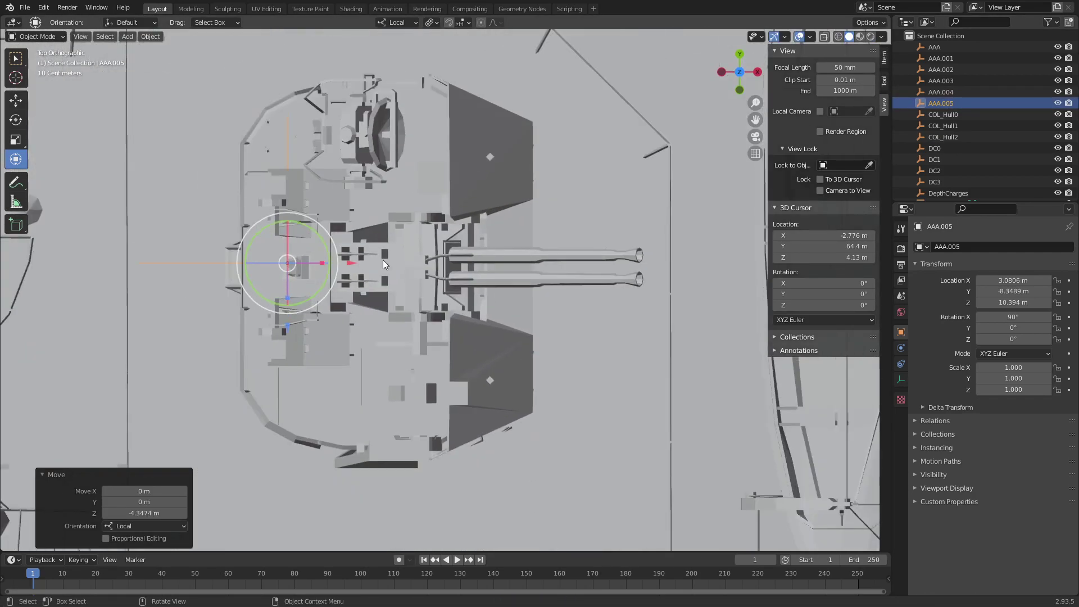
pyautogui.press('g')
pyautogui.press('x')
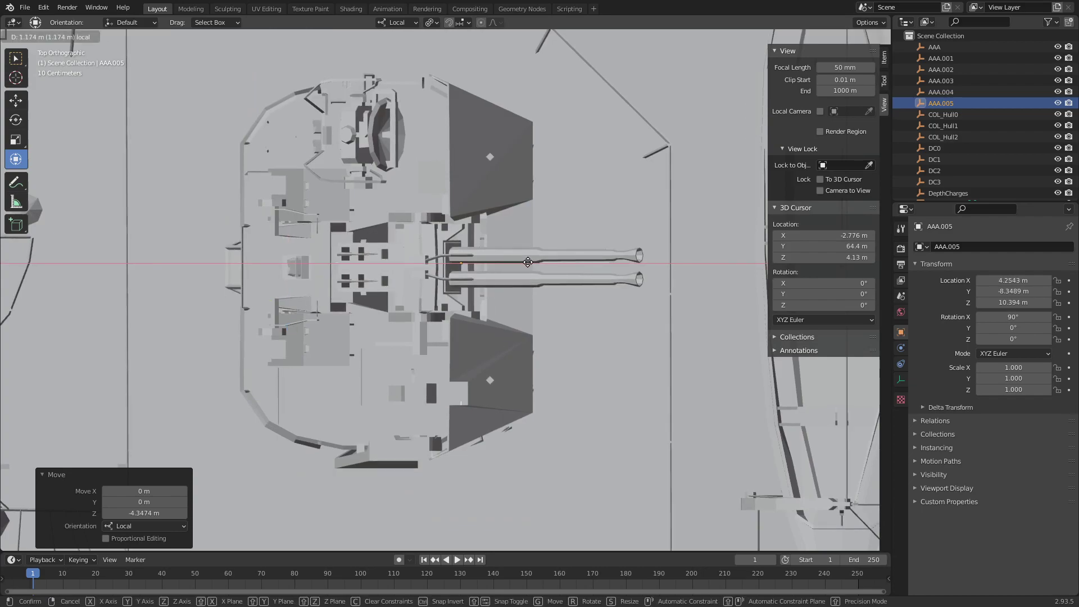
pyautogui.click(525, 264)
pyautogui.moveTo(455, 327); pyautogui.dragTo(458, 336)
# Raise AAA.005 onto the mount in side view, ending at 4.2429, -8.3717, 11.022 m
pyautogui.click(757, 72)
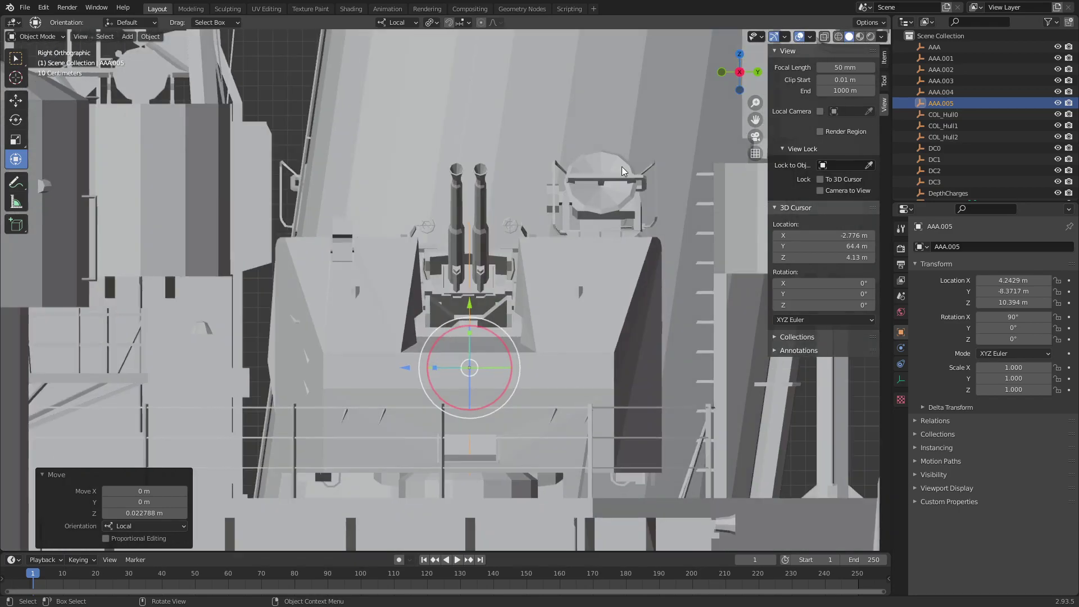
pyautogui.moveTo(471, 302); pyautogui.dragTo(480, 203)
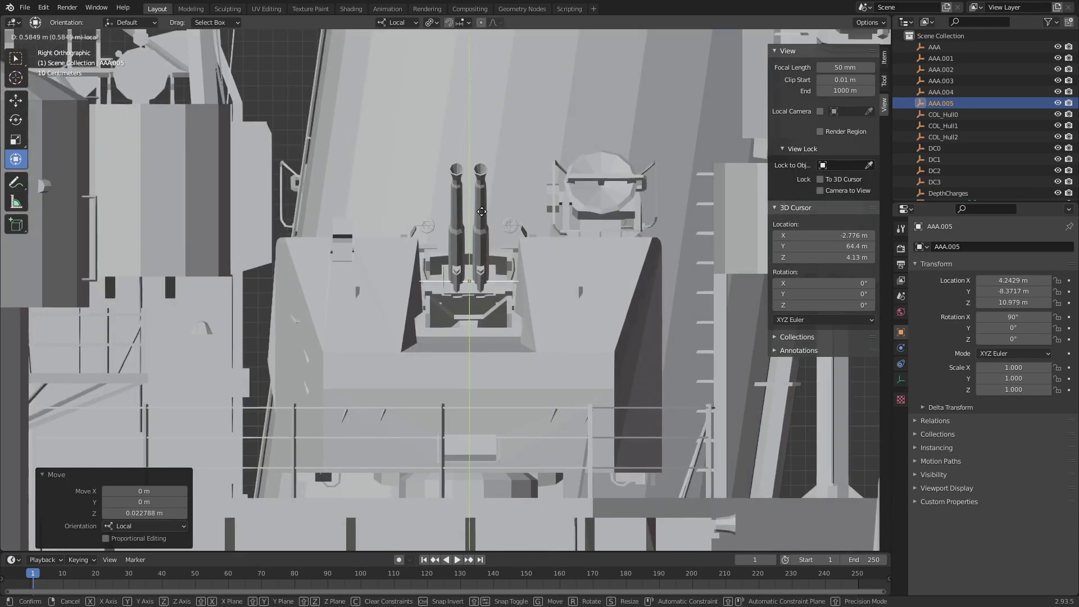
pyautogui.moveTo(480, 202); pyautogui.dragTo(470, 284, button='middle')
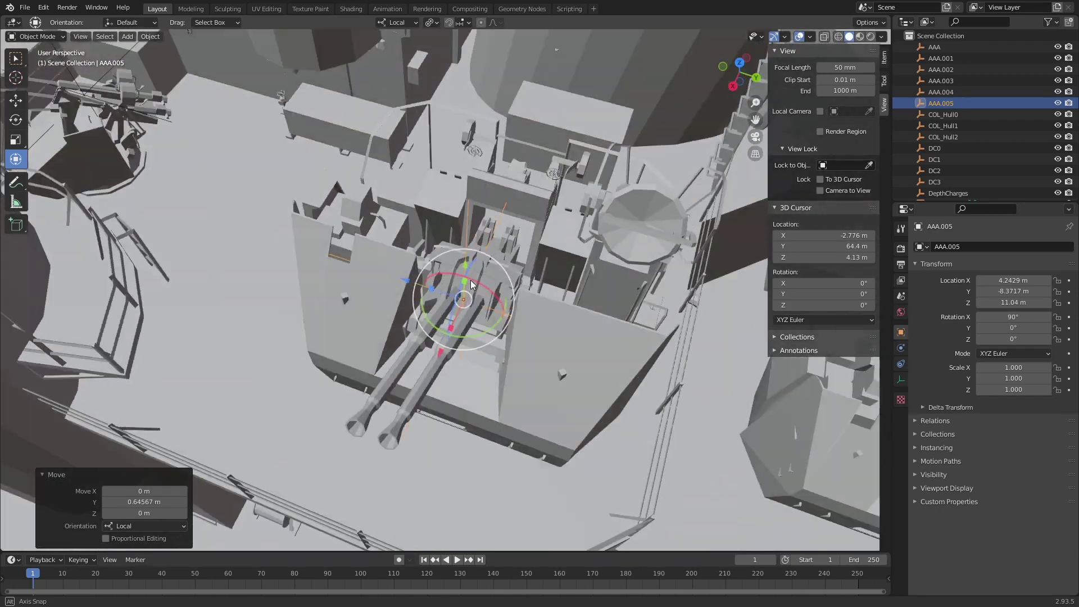
pyautogui.scroll(5, 471, 284)
pyautogui.moveTo(521, 248)
pyautogui.mouseDown(button='middle')
pyautogui.moveTo(539, 250)
pyautogui.moveTo(487, 261)
pyautogui.mouseUp(button='middle')
pyautogui.moveTo(480, 263); pyautogui.dragTo(484, 271)
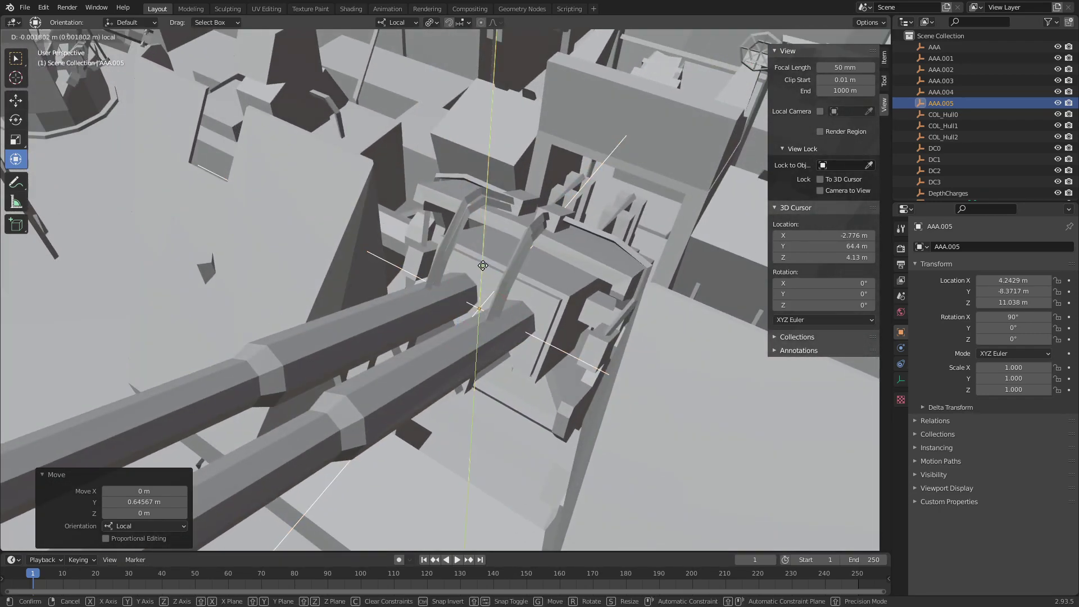
pyautogui.scroll(-4, 589, 262)
pyautogui.scroll(-4, 569, 259)
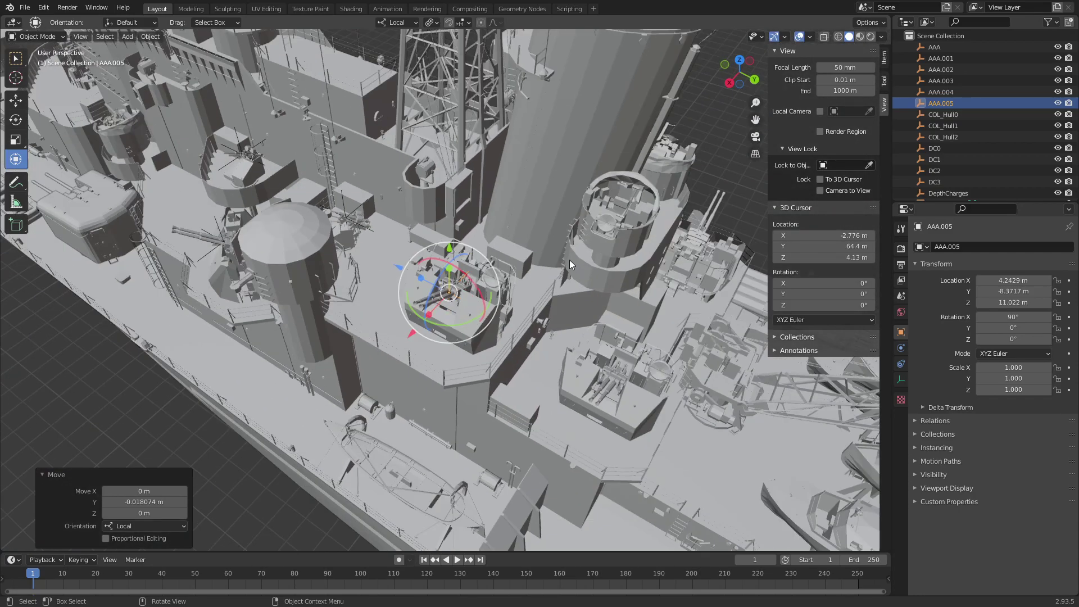
pyautogui.scroll(-2, 568, 260)
# Copy AAA.005 and paste it as AAA.006
pyautogui.hotkey('ctrl', 'c')
pyautogui.scroll(-5, 608, 190)
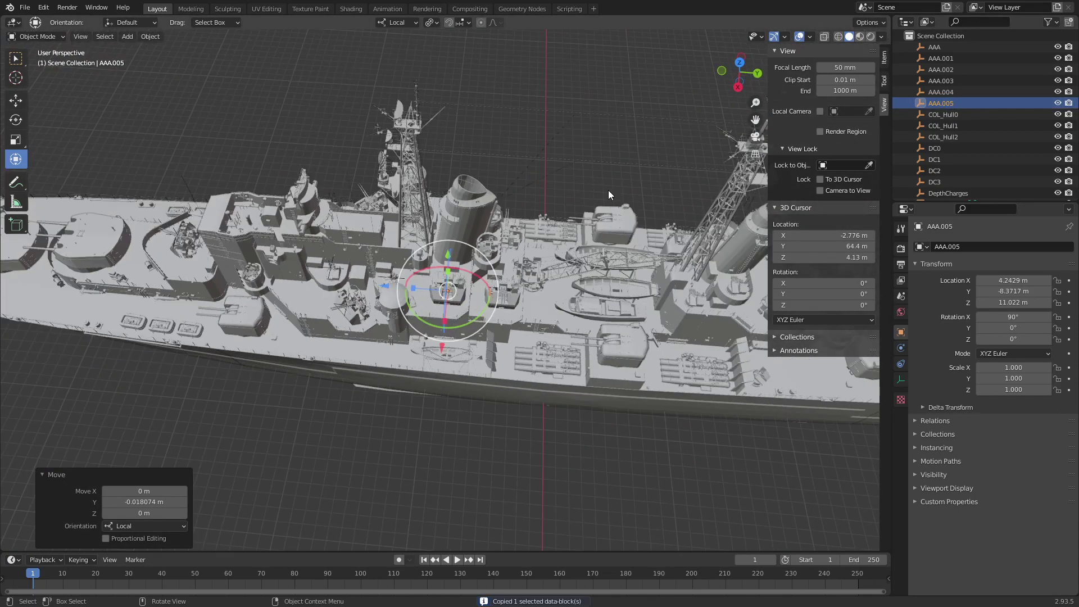
pyautogui.click(592, 154)
pyautogui.hotkey('ctrl', 'v')
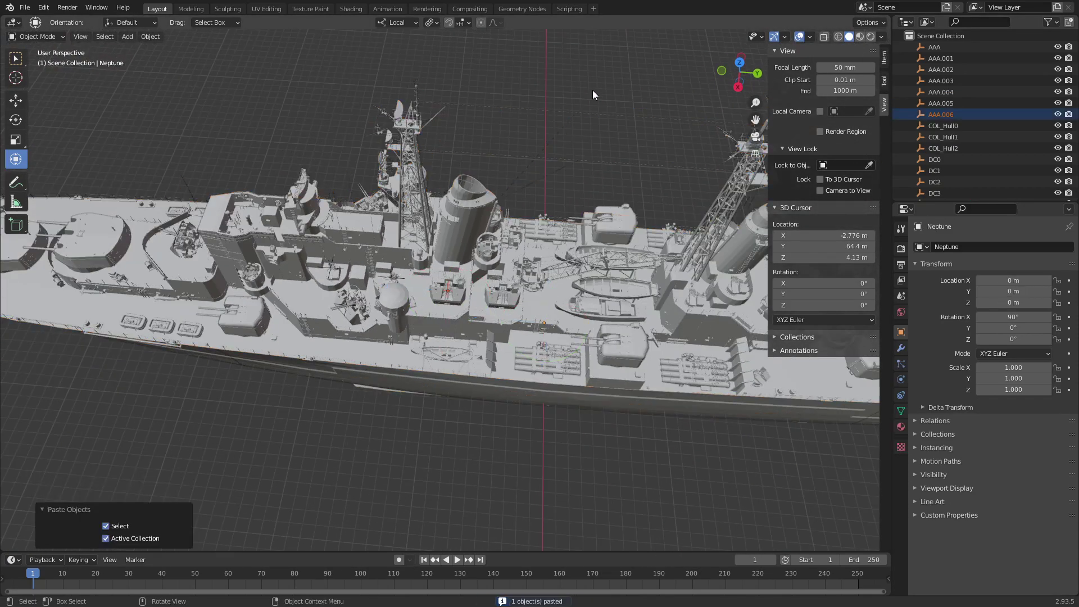
# Select AAA.006 and slide it forward along the deck in top view
pyautogui.click(945, 114)
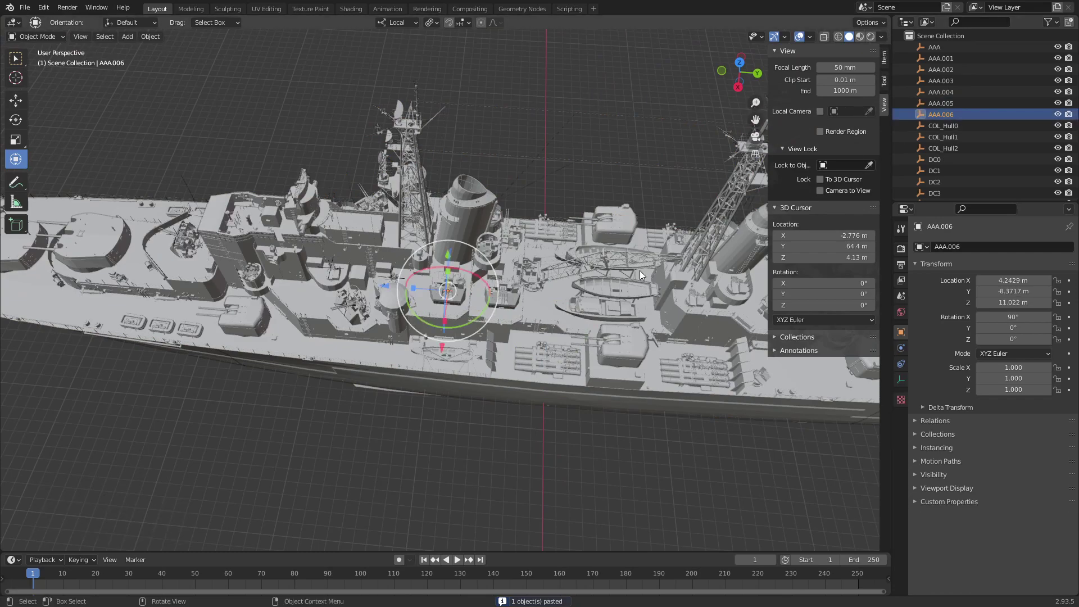
pyautogui.scroll(3, 642, 341)
pyautogui.keyDown('shift'); pyautogui.moveTo(642, 341); pyautogui.dragTo(433, 305, button='middle'); pyautogui.keyUp('shift')
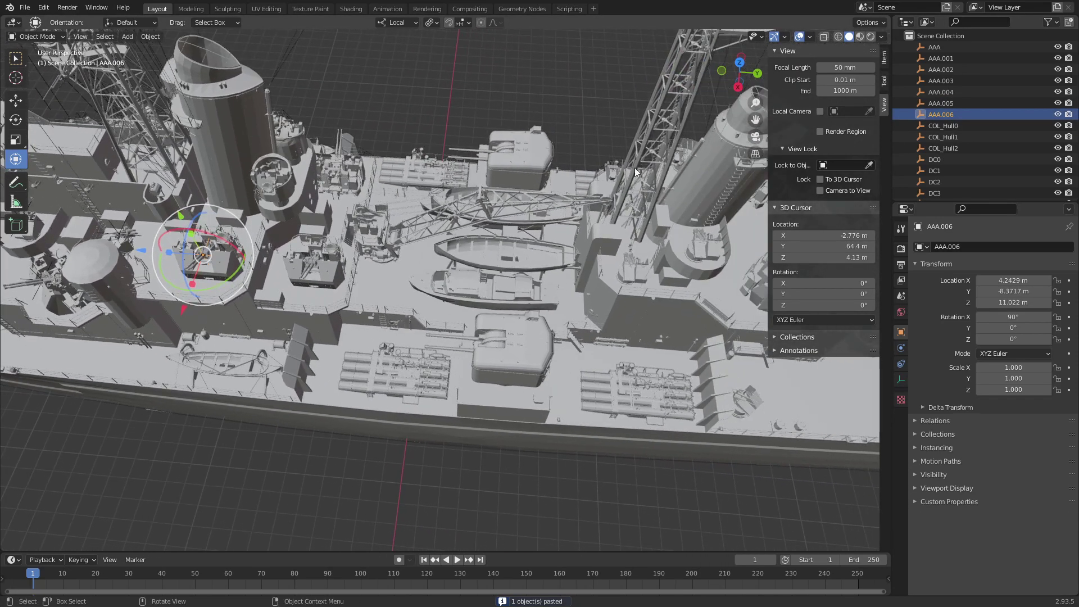
pyautogui.click(739, 63)
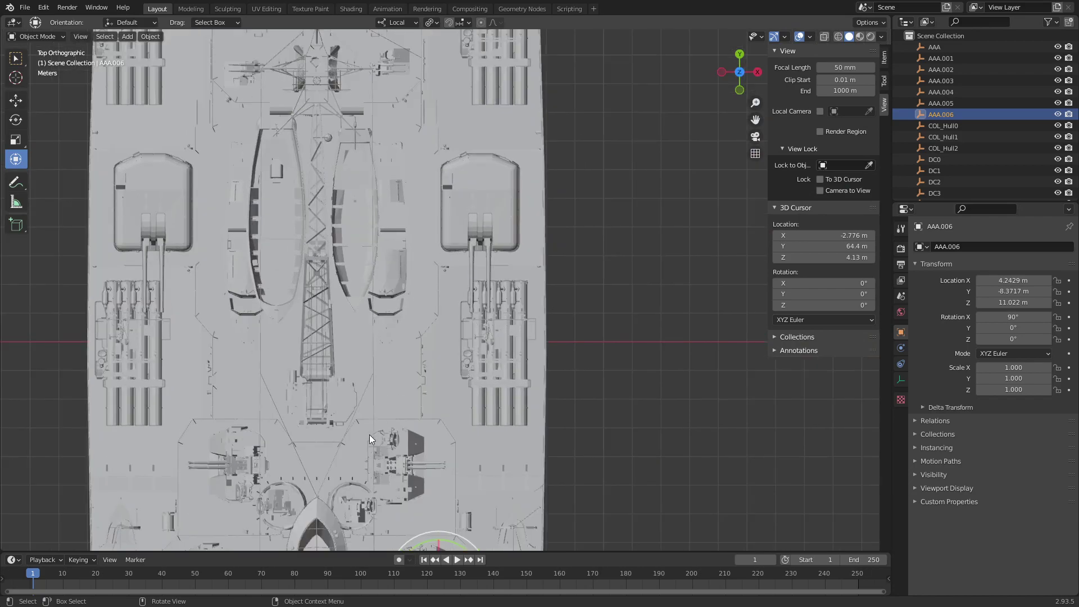
pyautogui.scroll(-2, 370, 434)
pyautogui.scroll(5, 503, 408)
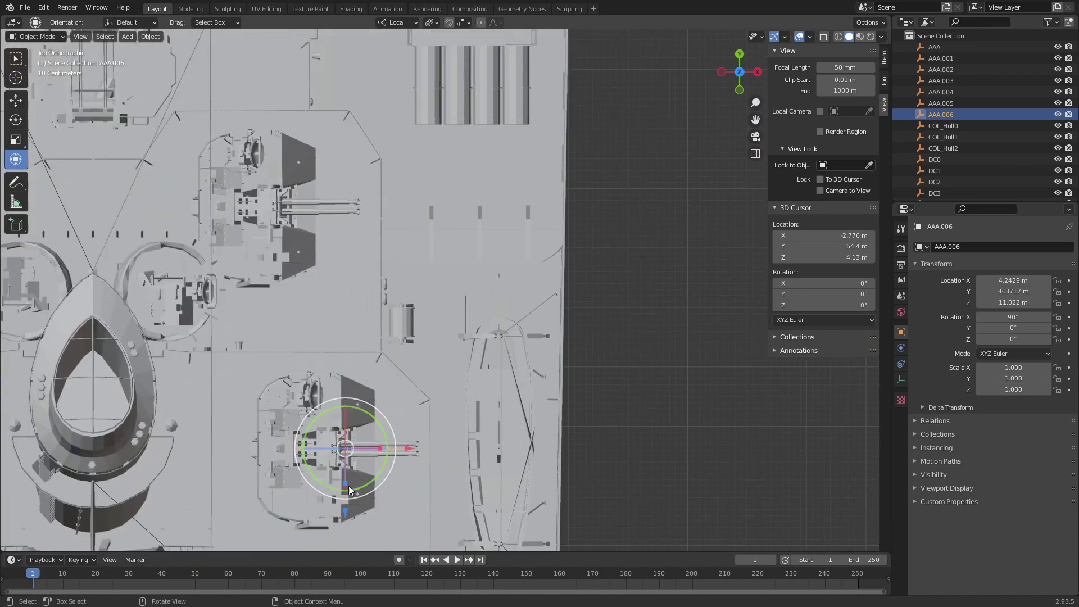
pyautogui.moveTo(343, 512); pyautogui.dragTo(369, 366)
pyautogui.moveTo(343, 283); pyautogui.dragTo(338, 267)
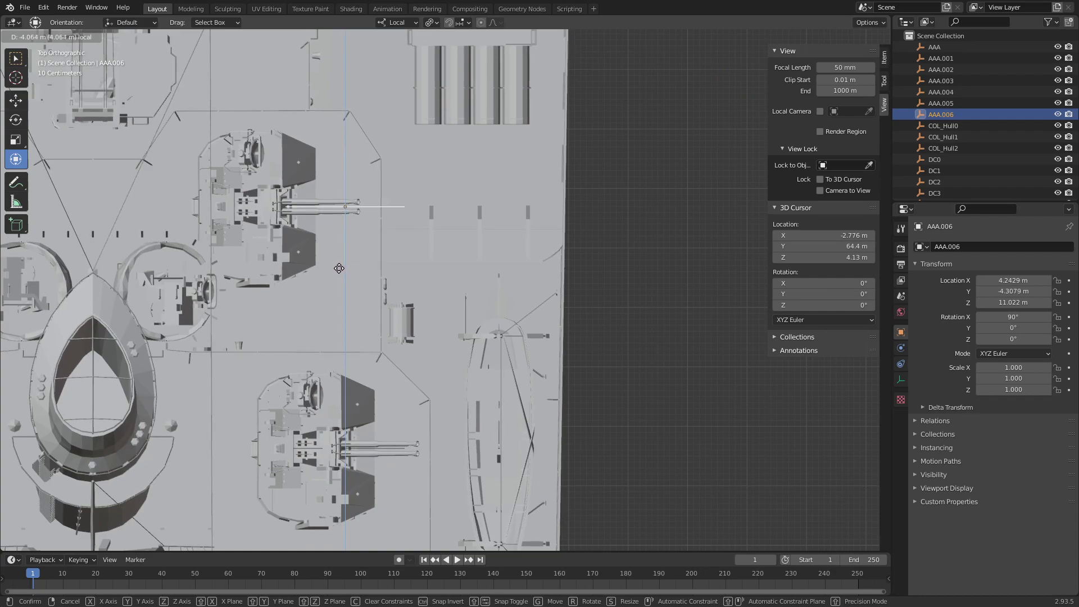
pyautogui.moveTo(341, 268); pyautogui.dragTo(341, 264)
# Shift AAA.006 sideways onto its new mount
pyautogui.scroll(2, 424, 219)
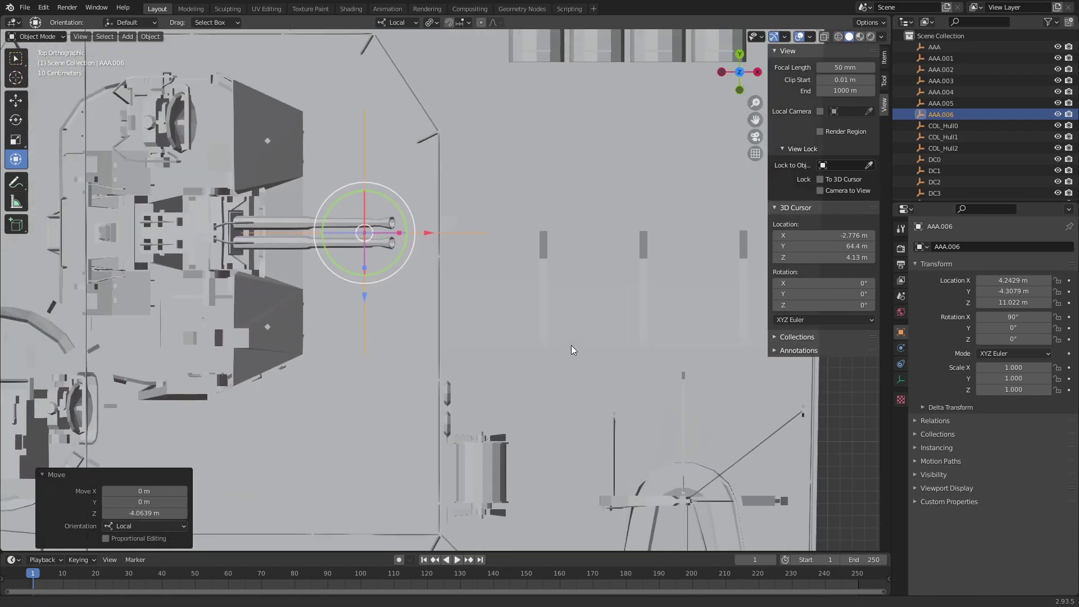
pyautogui.scroll(2, 408, 225)
pyautogui.moveTo(481, 254); pyautogui.dragTo(394, 255)
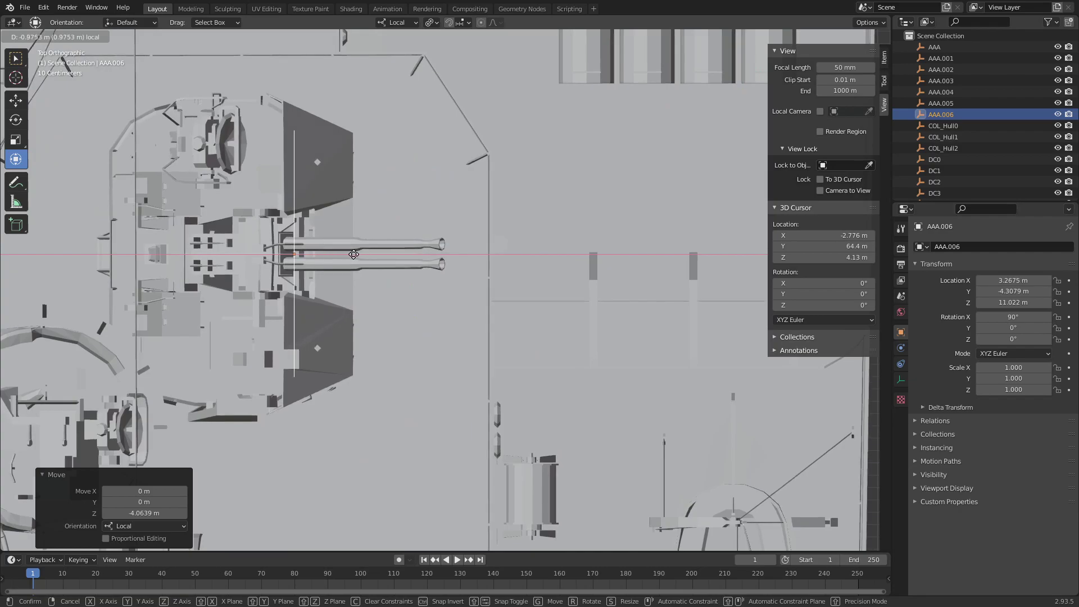
pyautogui.moveTo(393, 256)
pyautogui.mouseDown(button='middle')
pyautogui.moveTo(471, 305)
pyautogui.moveTo(370, 227)
pyautogui.moveTo(460, 120)
pyautogui.mouseUp(button='middle')
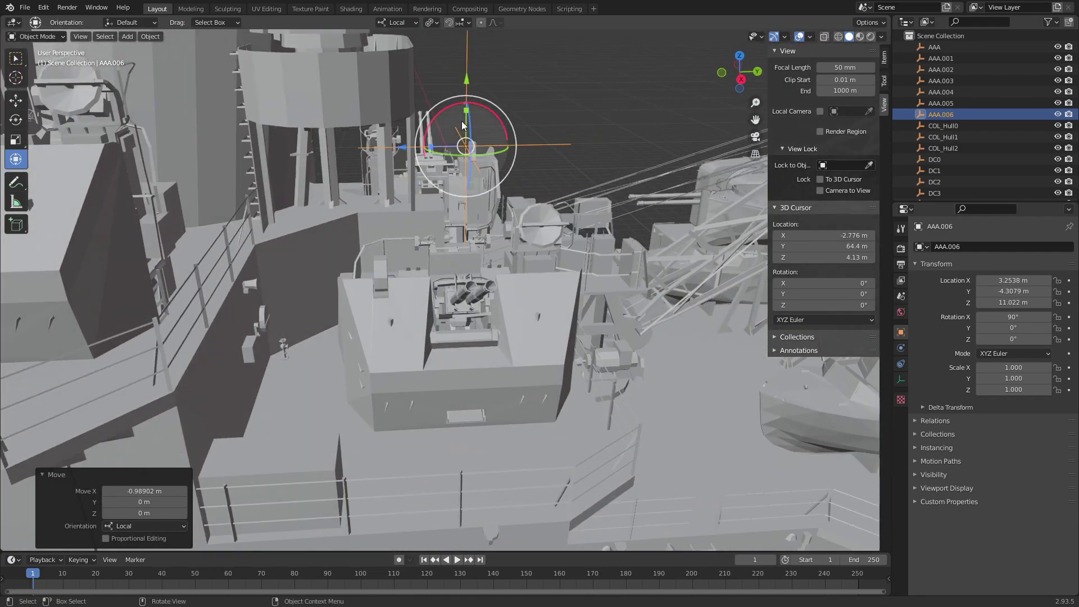
# Lower AAA.006 onto its mount at 3.2538, -4.3079, 9.4267 m, then paste copy AAA.007
pyautogui.click(742, 73)
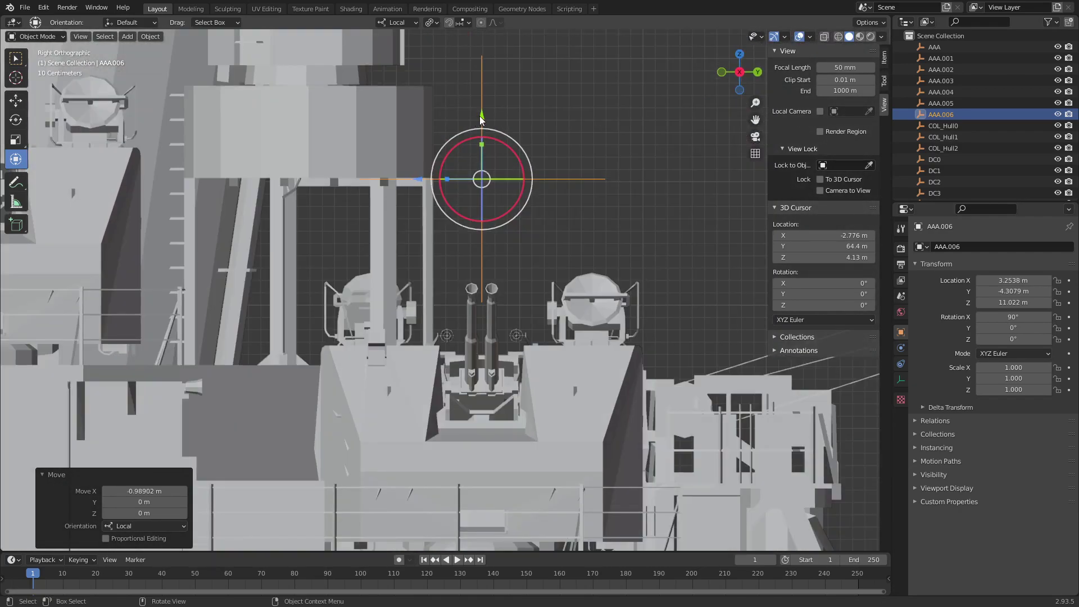
pyautogui.moveTo(481, 116); pyautogui.dragTo(481, 348)
pyautogui.moveTo(482, 348); pyautogui.dragTo(494, 293, button='middle')
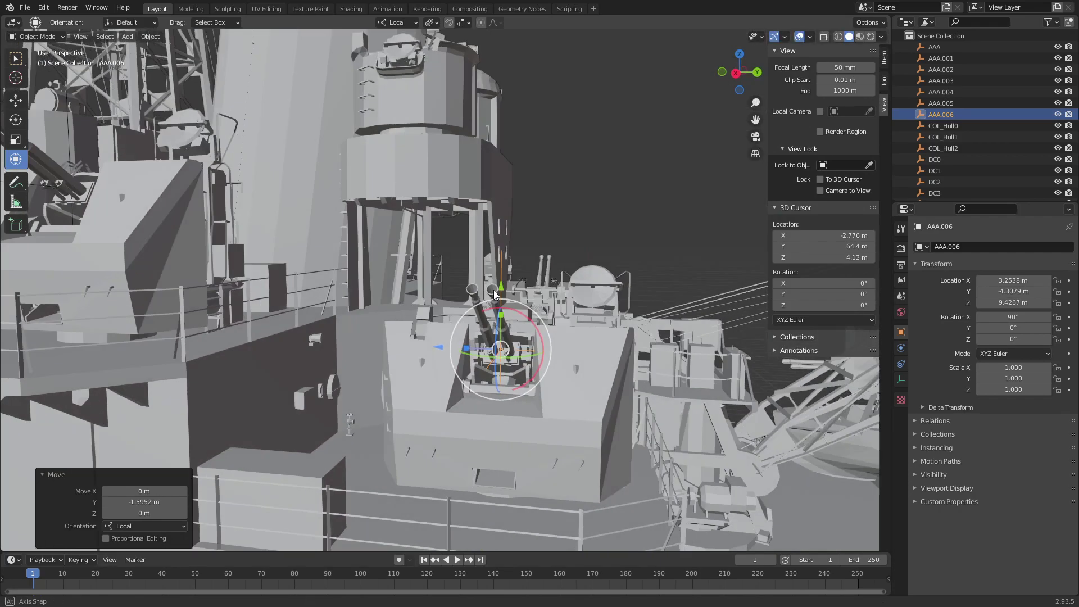
pyautogui.scroll(5, 494, 294)
pyautogui.moveTo(526, 343)
pyautogui.mouseDown(button='middle')
pyautogui.moveTo(486, 263)
pyautogui.moveTo(298, 182)
pyautogui.mouseUp(button='middle')
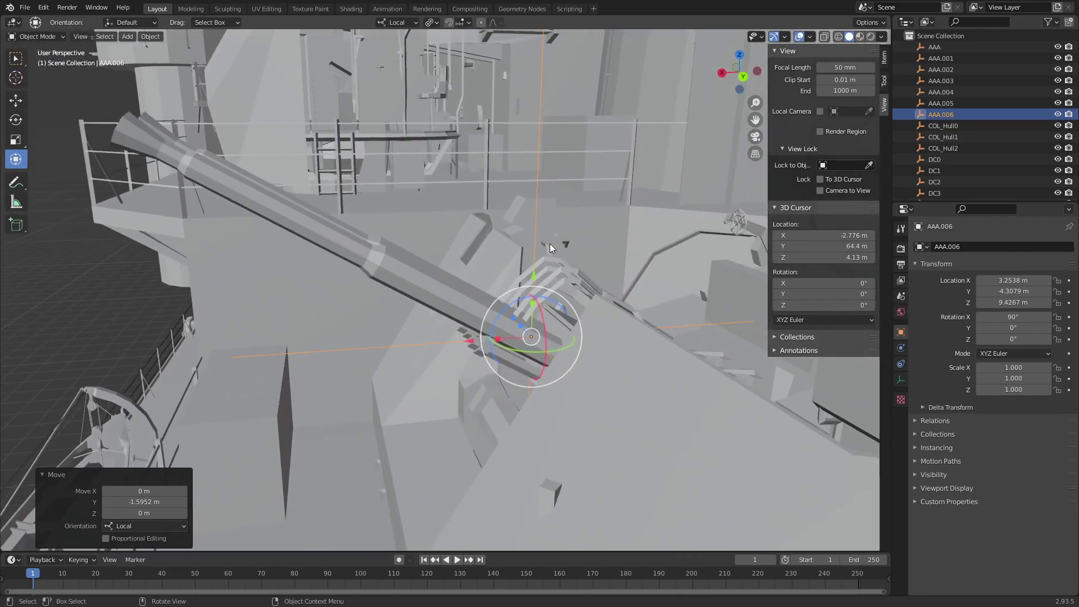
pyautogui.scroll(-8, 511, 257)
pyautogui.moveTo(423, 180); pyautogui.dragTo(542, 217, button='middle')
pyautogui.scroll(-4, 541, 217)
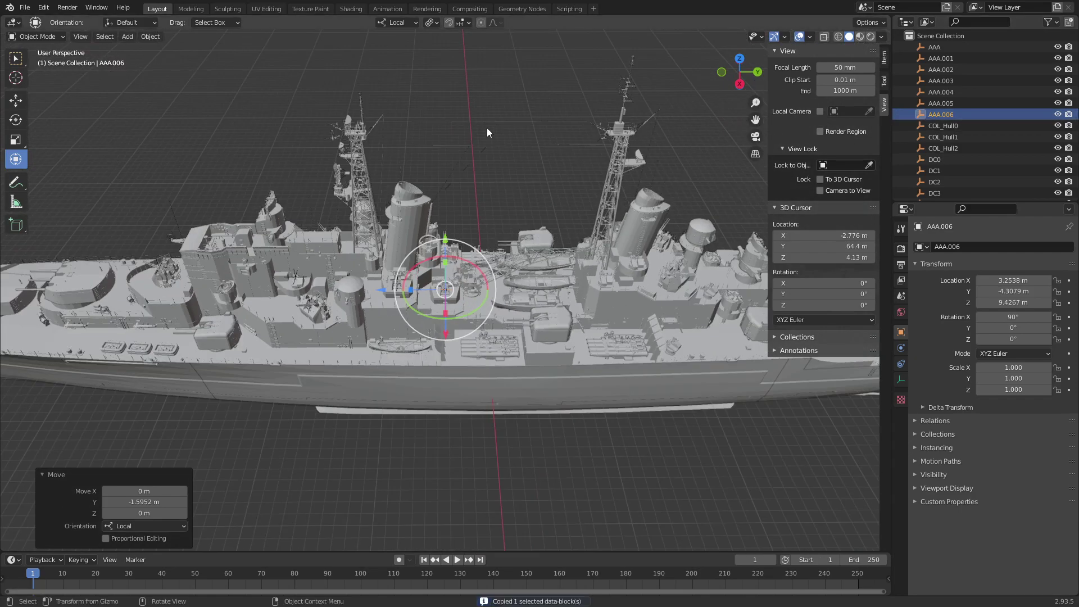
pyautogui.hotkey('ctrl', 'v')
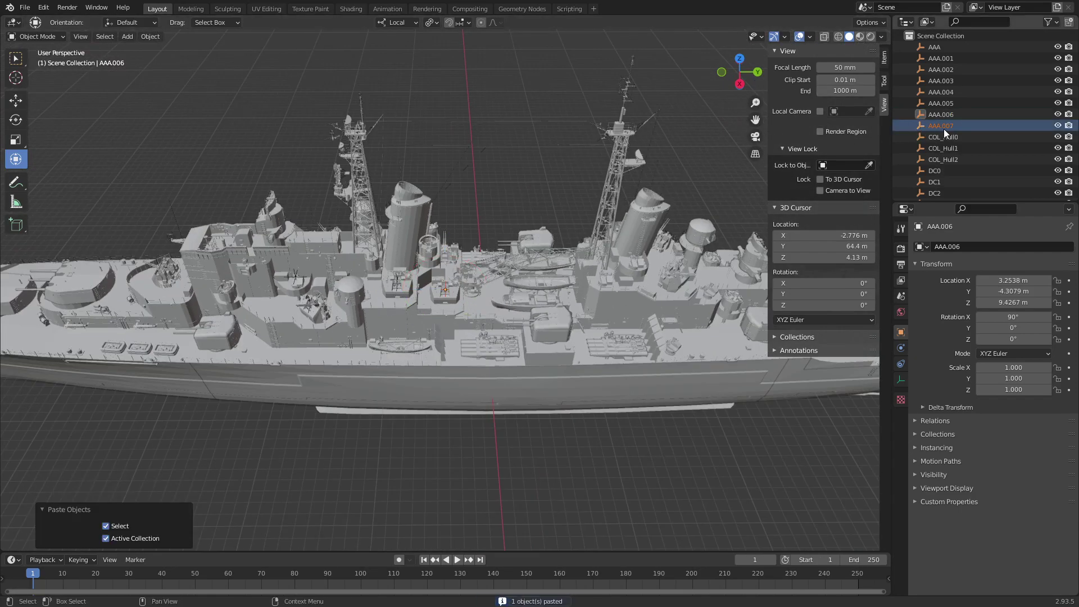
# Select AAA.007 and slide it forward along the deck in top view
pyautogui.click(943, 127)
pyautogui.click(740, 59)
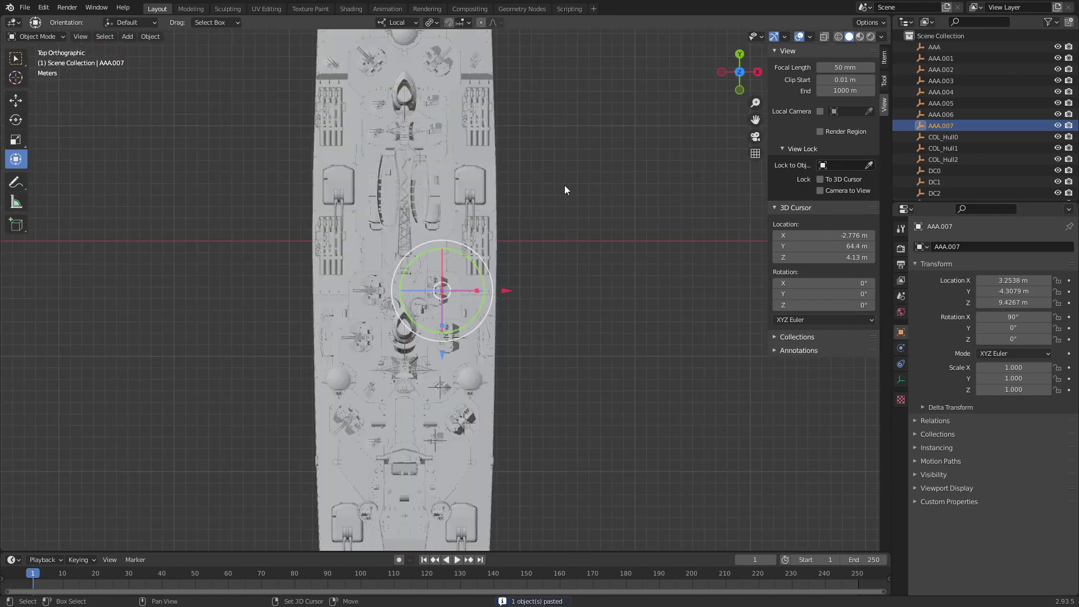
pyautogui.scroll(6, 491, 366)
pyautogui.keyDown('shift'); pyautogui.moveTo(483, 392); pyautogui.dragTo(468, 305, button='middle'); pyautogui.keyUp('shift')
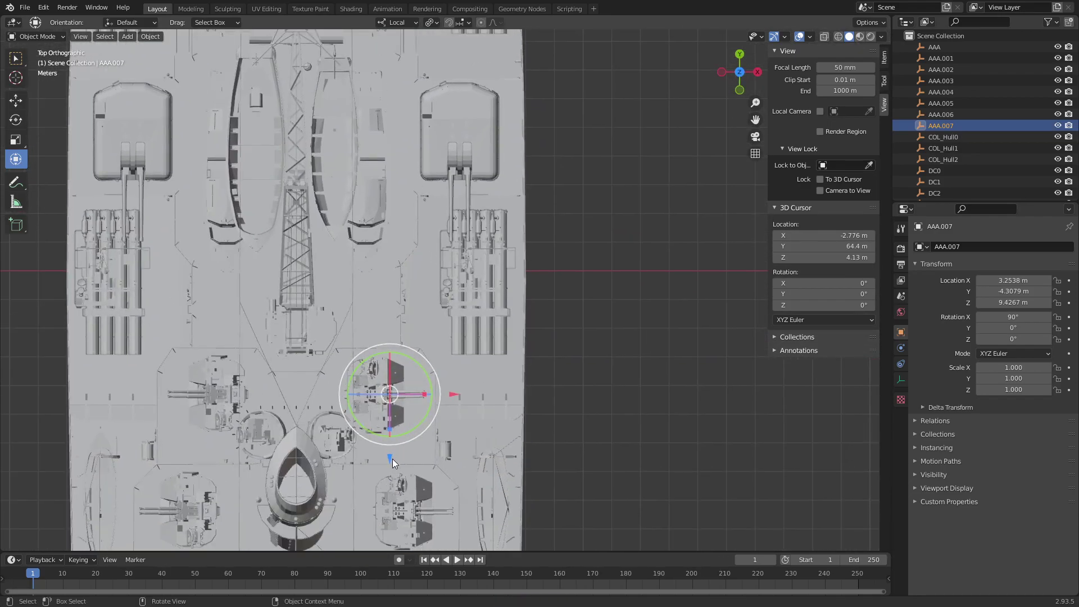
pyautogui.press('g')
pyautogui.press('z')
pyautogui.press('z')
pyautogui.click(471, 171)
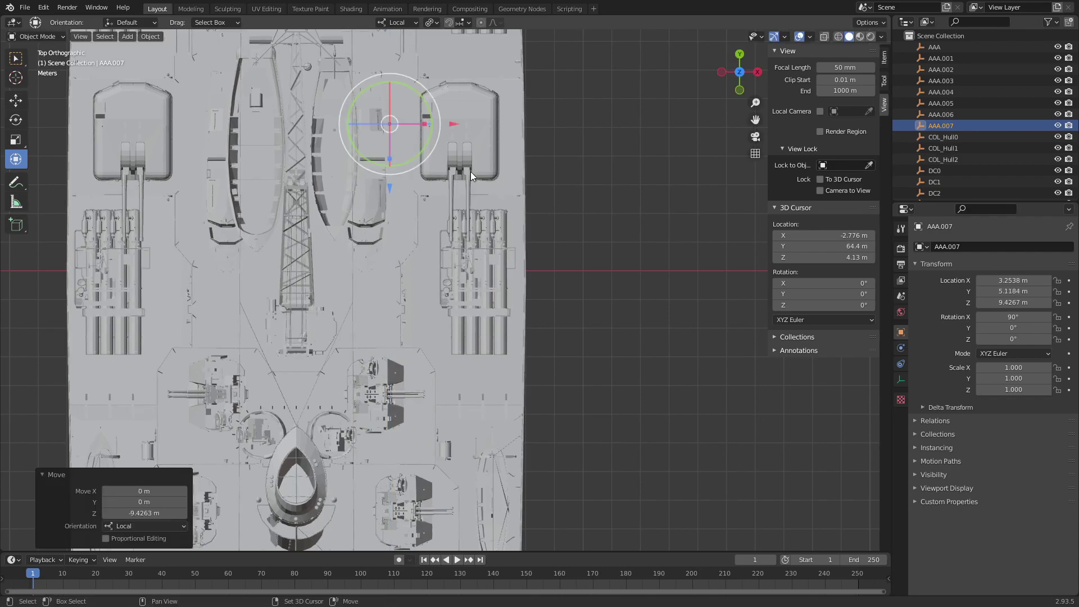
pyautogui.moveTo(471, 171)
pyautogui.mouseDown(button='middle')
pyautogui.moveTo(440, 393)
pyautogui.moveTo(406, 321)
pyautogui.moveTo(419, 285)
pyautogui.moveTo(528, 207)
pyautogui.mouseUp(button='middle')
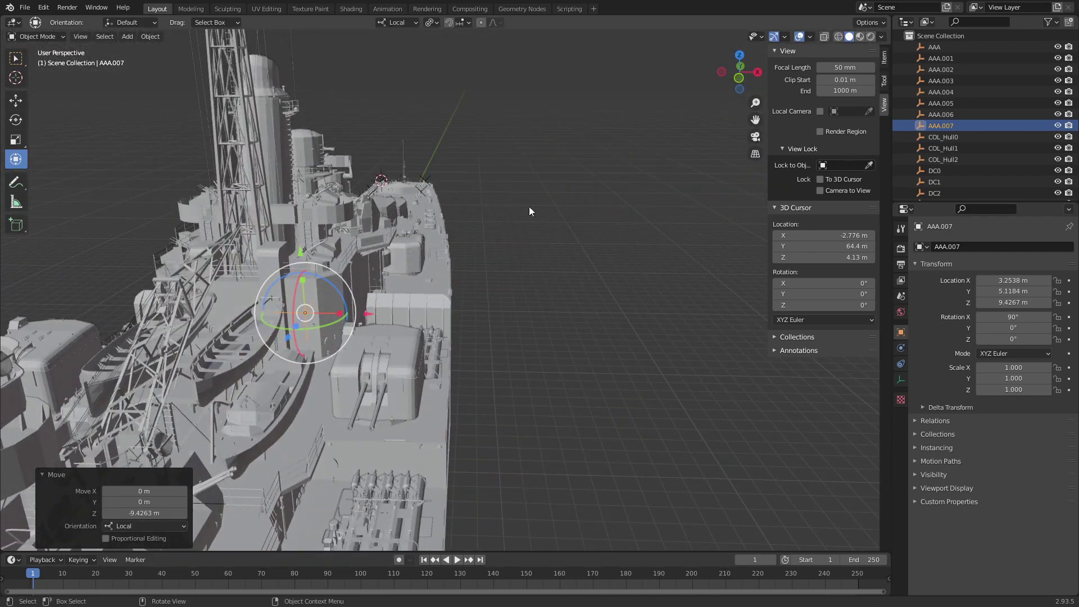
# Move AAA.007 further forward and align it sideways over its mount
pyautogui.click(739, 56)
pyautogui.scroll(3, 460, 394)
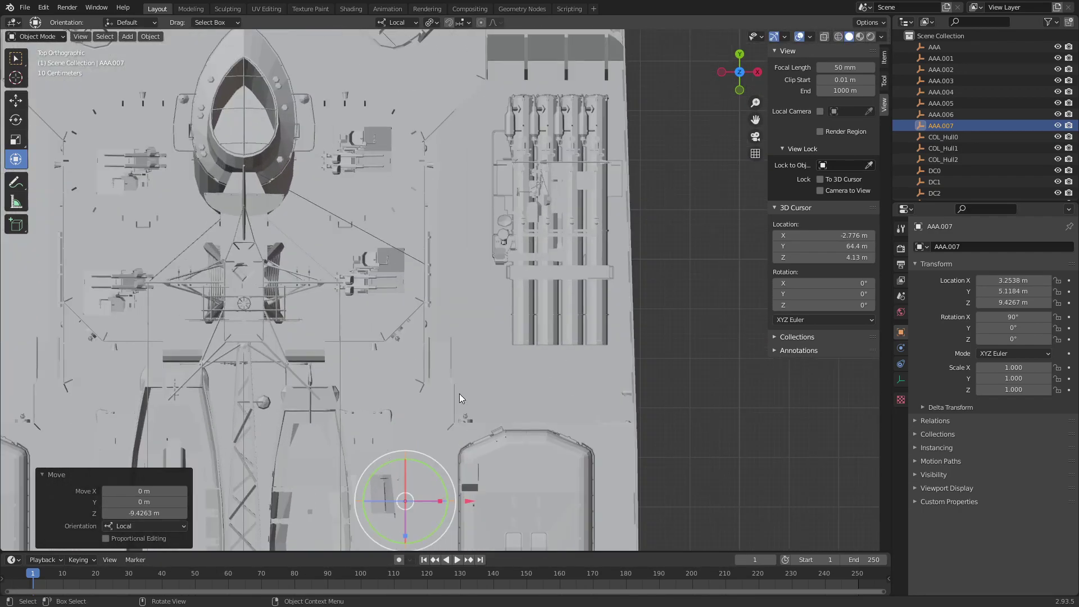
pyautogui.scroll(2, 430, 480)
pyautogui.moveTo(410, 488); pyautogui.dragTo(412, 253)
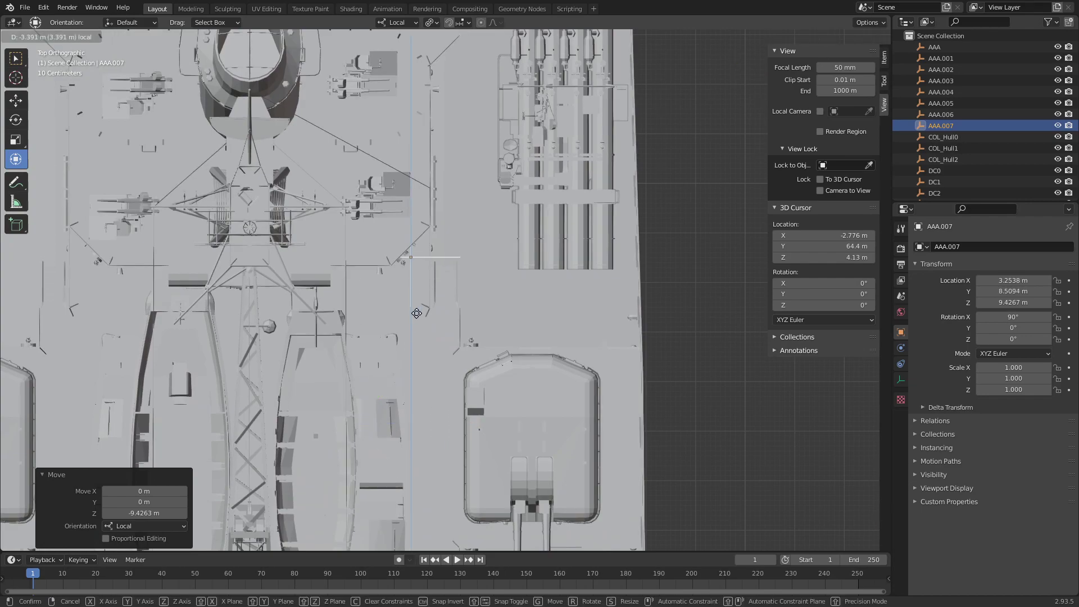
pyautogui.scroll(4, 592, 204)
pyautogui.press('KP_Decimal')
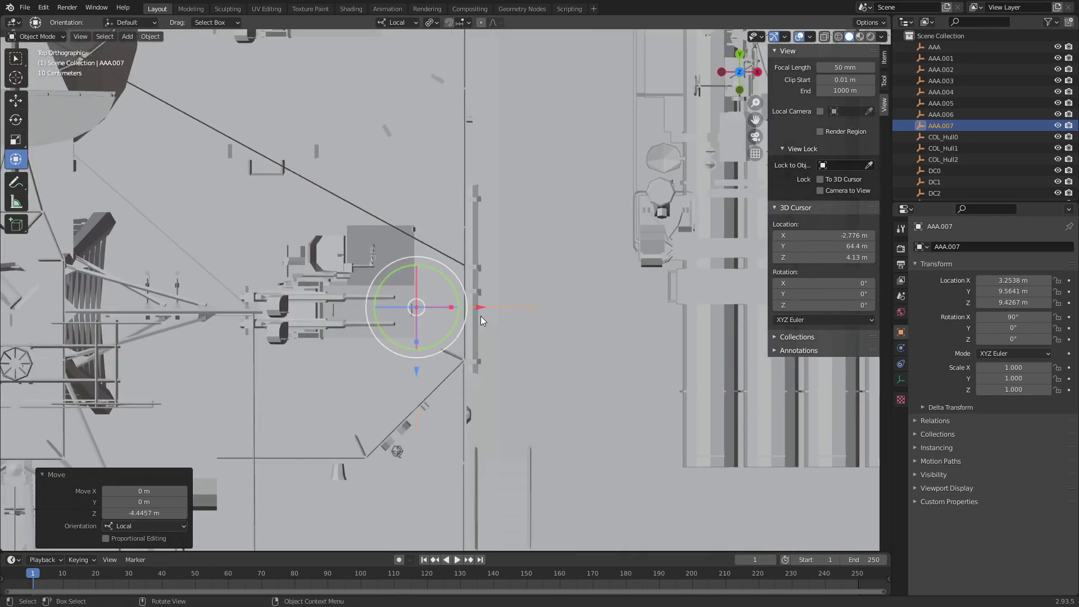
pyautogui.moveTo(480, 303); pyautogui.dragTo(384, 309)
pyautogui.moveTo(323, 370); pyautogui.dragTo(324, 373)
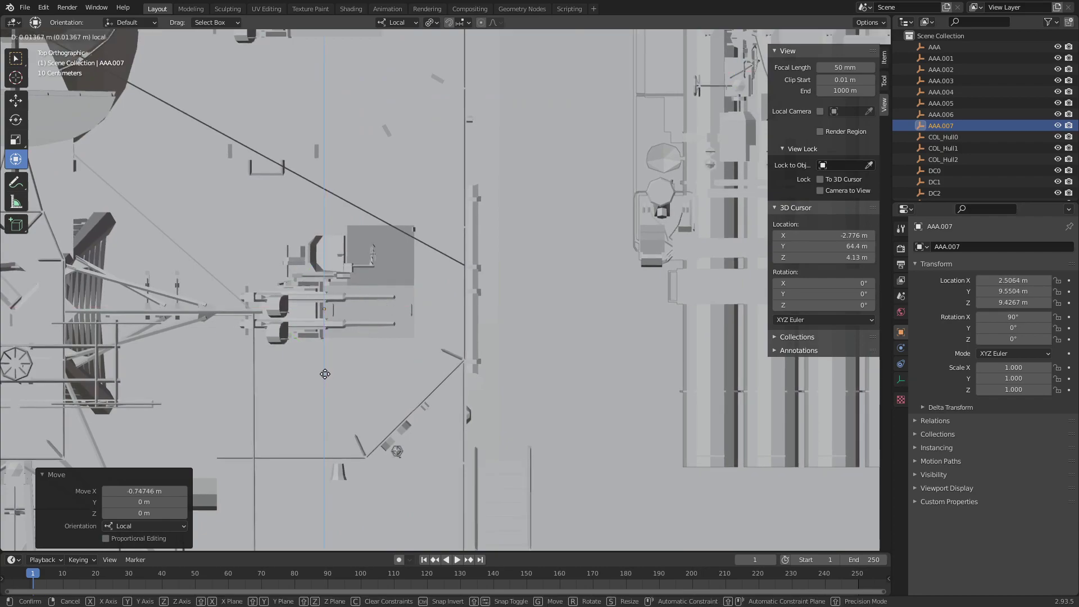
pyautogui.moveTo(385, 316); pyautogui.dragTo(400, 309)
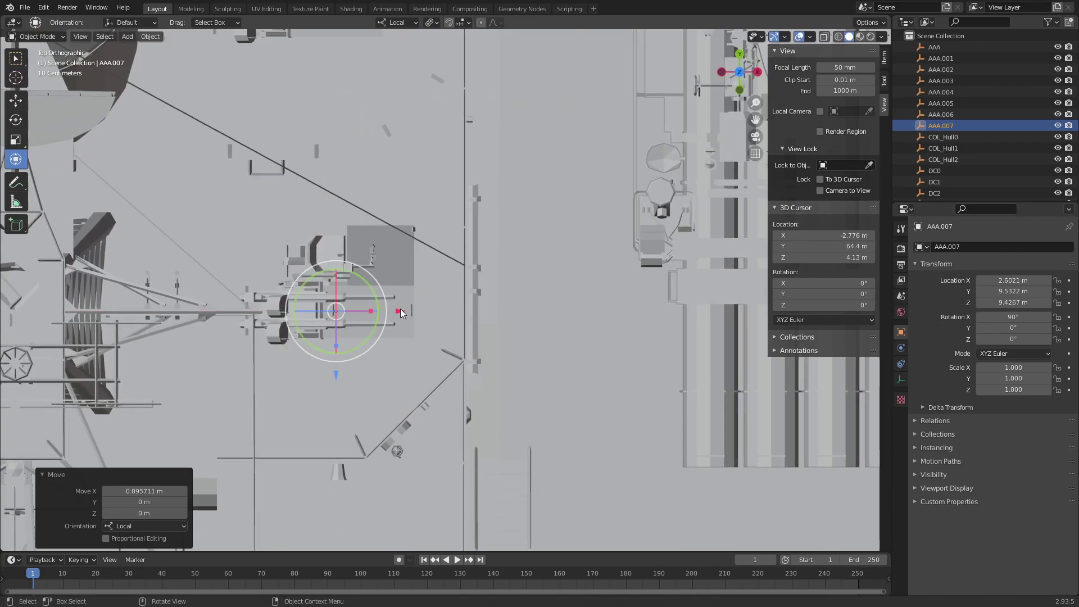
# Raise AAA.007 to 2.6021, 9.5322, 10.465 m on the deck and copy it
pyautogui.click(762, 73)
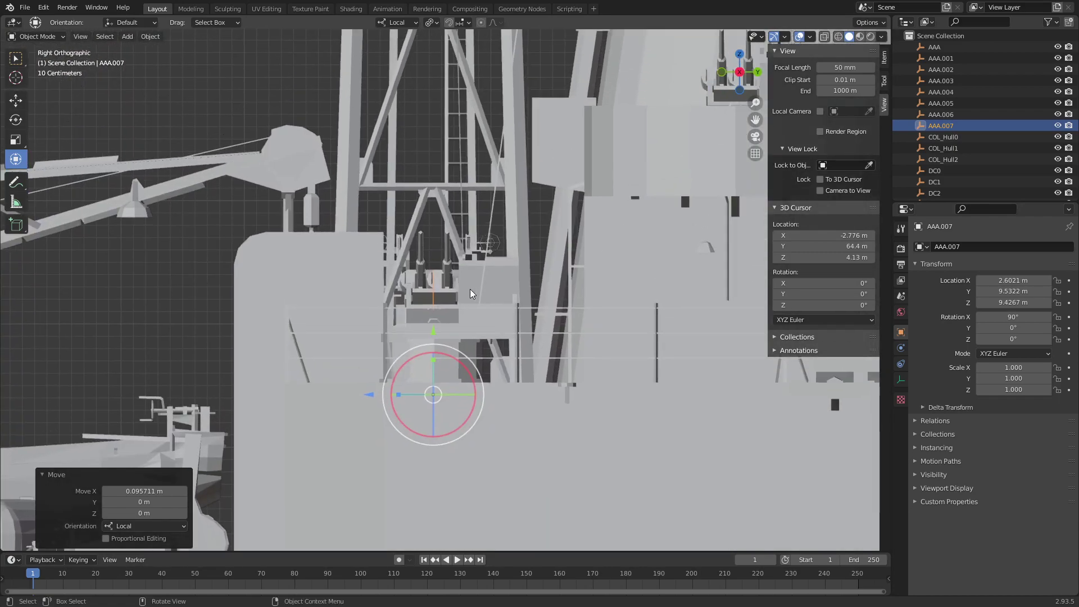
pyautogui.moveTo(435, 331); pyautogui.dragTo(458, 201)
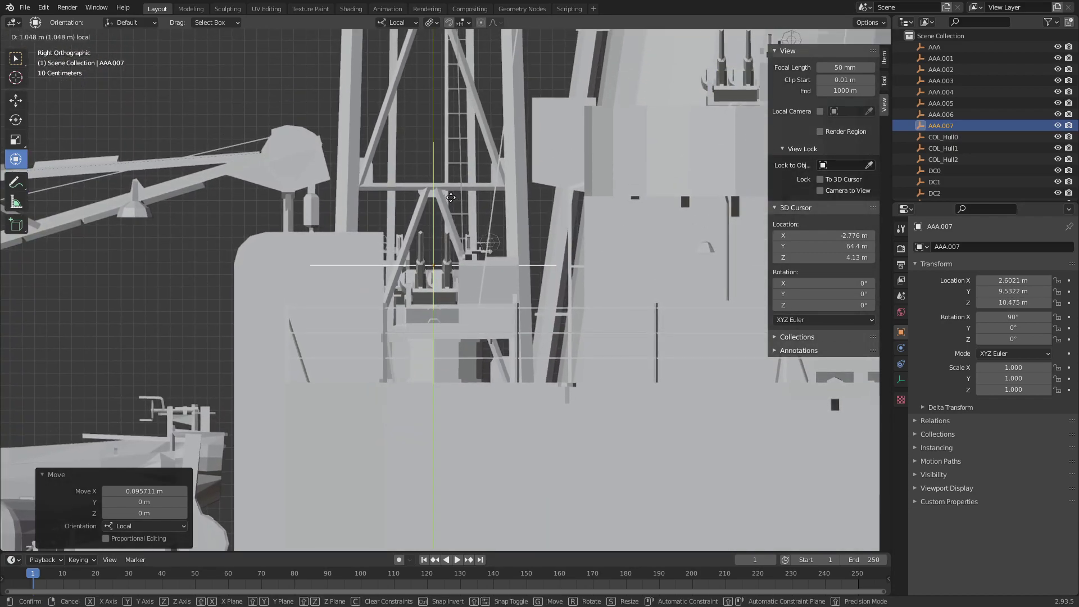
pyautogui.moveTo(450, 198); pyautogui.dragTo(451, 198)
pyautogui.moveTo(451, 198); pyautogui.dragTo(508, 220, button='middle')
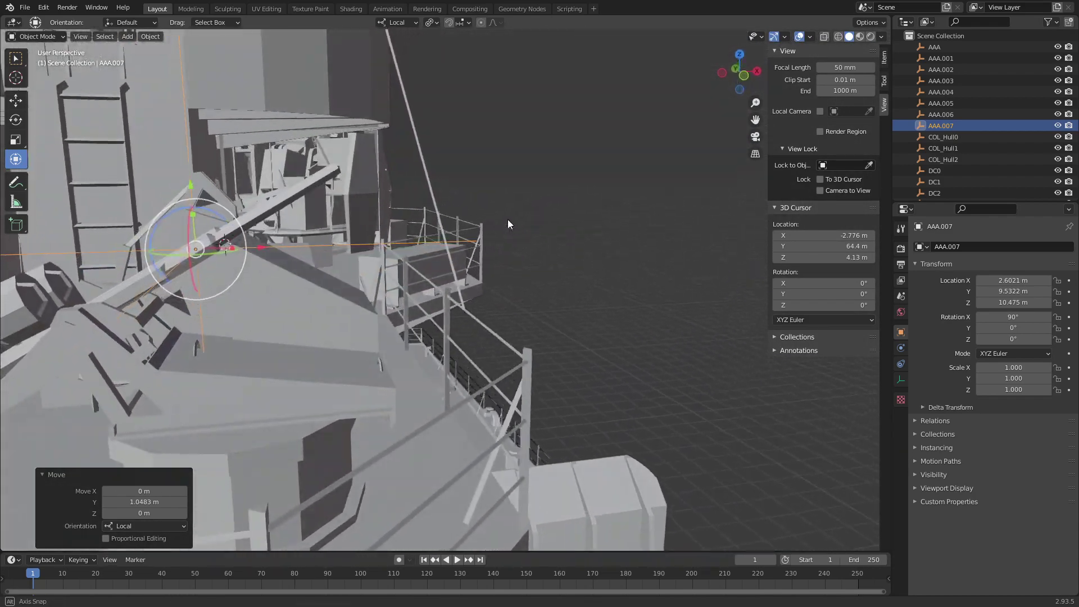
pyautogui.moveTo(191, 184); pyautogui.dragTo(197, 187)
pyautogui.hotkey('ctrl', 'c')
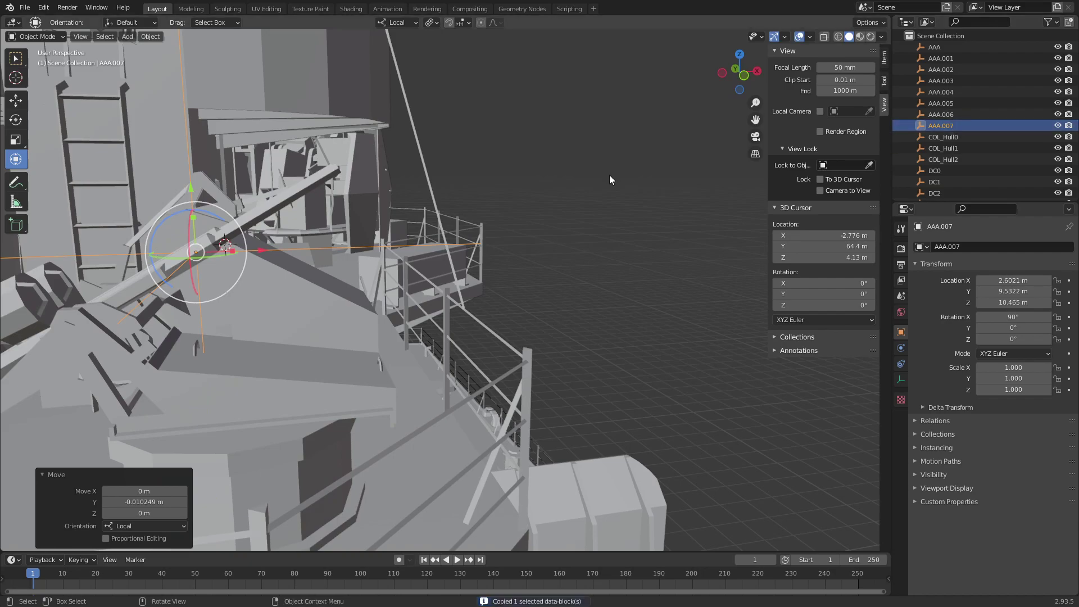
# Paste gun copy AAA.008 and move it forward beside the mast in top view
pyautogui.hotkey('ctrl', 'v')
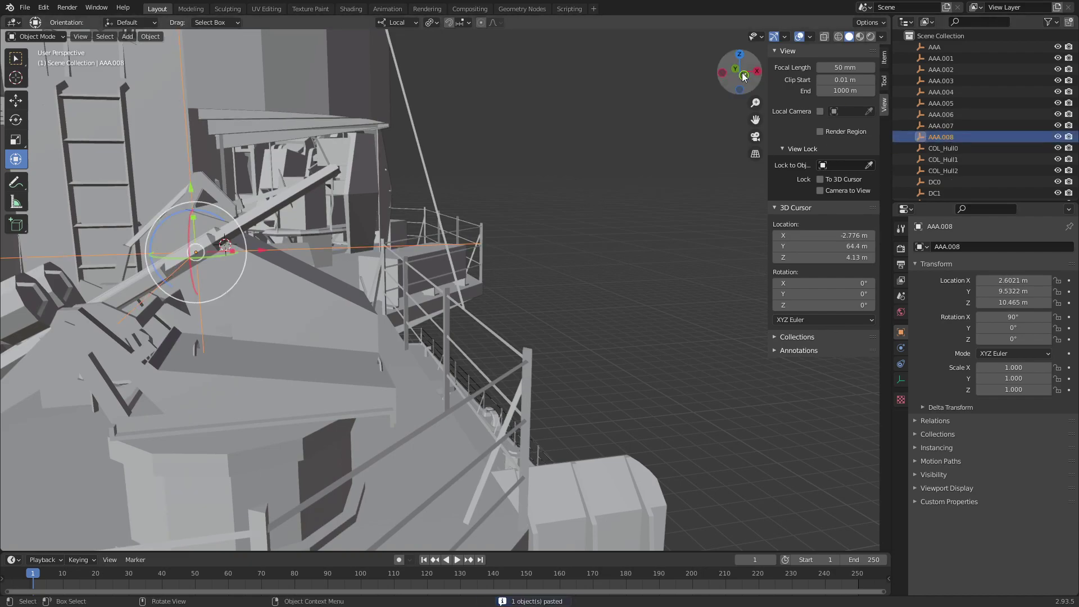
pyautogui.click(737, 54)
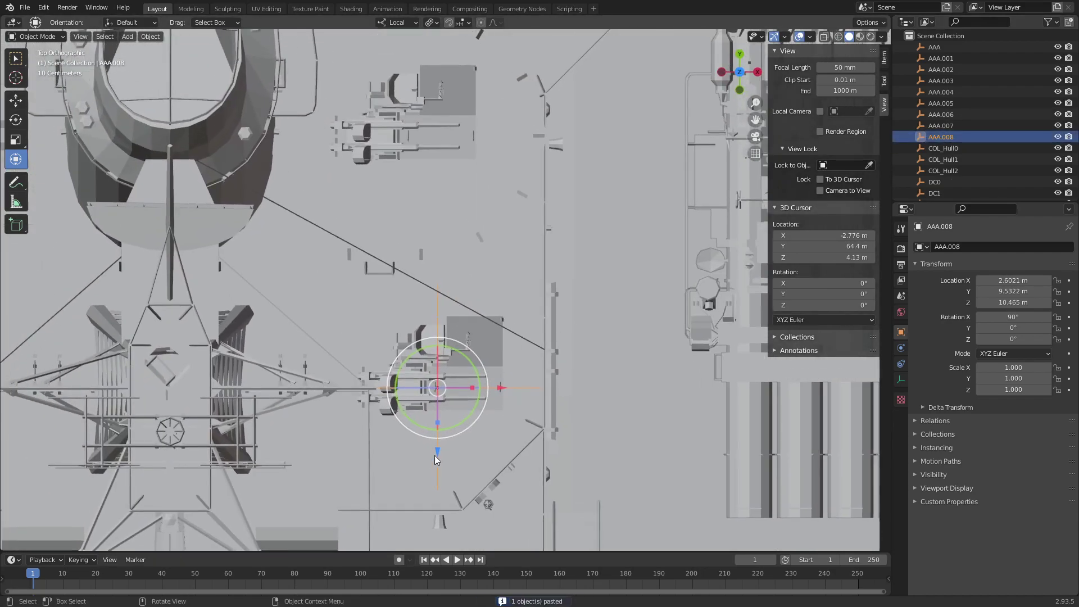
pyautogui.moveTo(433, 454); pyautogui.dragTo(426, 197)
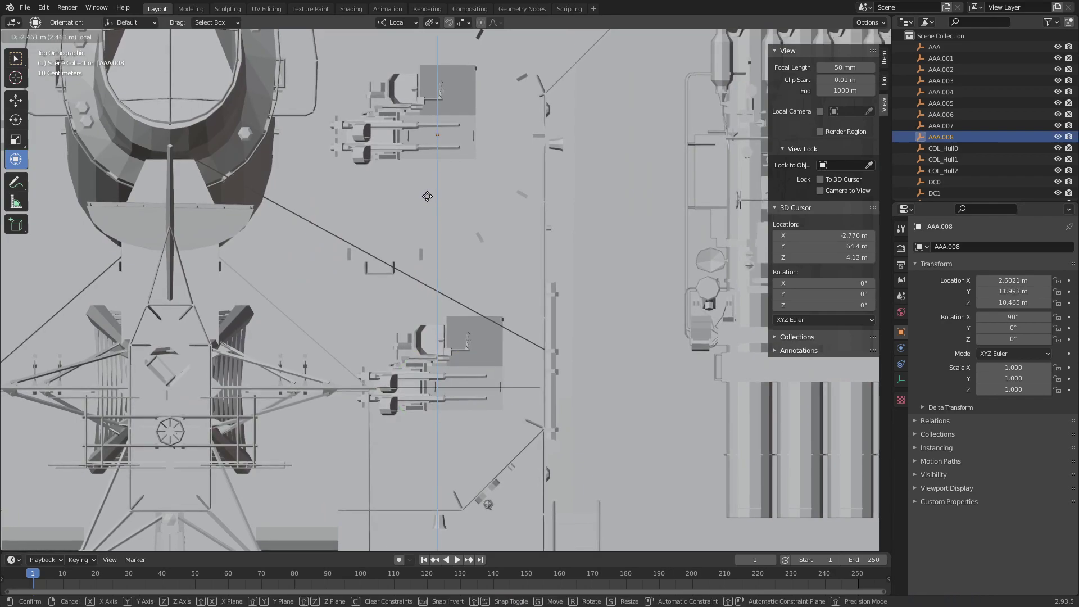
pyautogui.moveTo(422, 199); pyautogui.dragTo(423, 199)
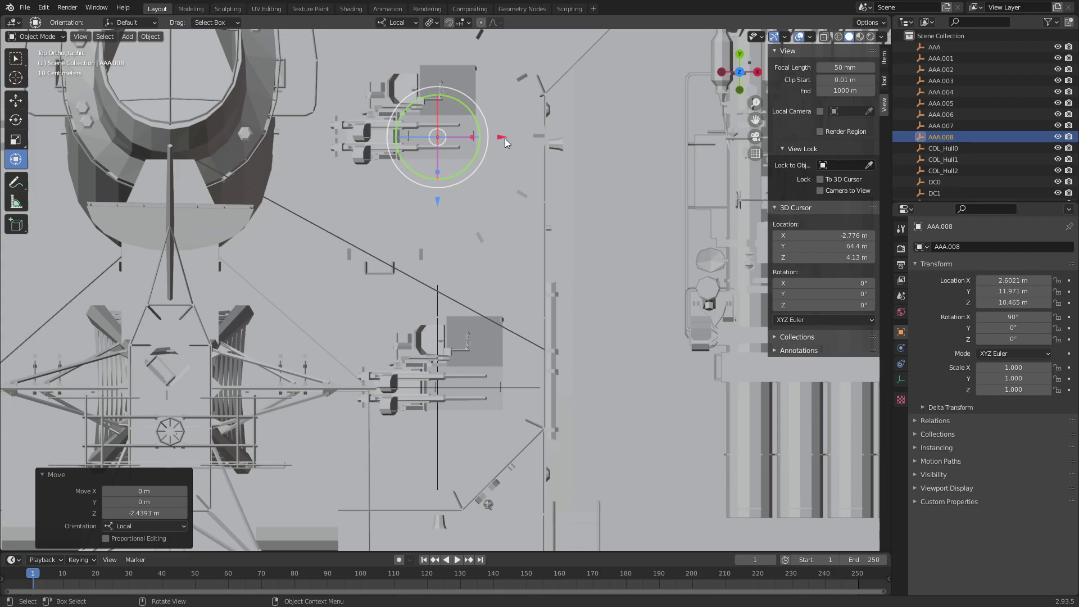
pyautogui.moveTo(505, 138); pyautogui.dragTo(469, 143)
pyautogui.scroll(-3, 450, 173)
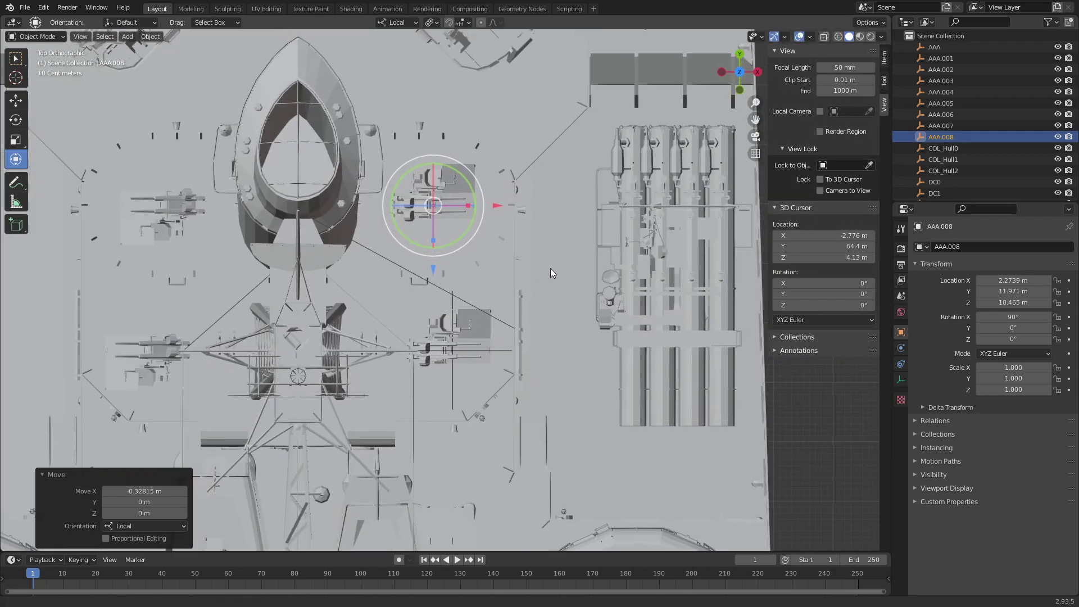
pyautogui.scroll(3, 675, 278)
pyautogui.moveTo(675, 278)
pyautogui.mouseDown(button='middle')
pyautogui.moveTo(627, 327)
pyautogui.moveTo(568, 251)
pyautogui.moveTo(437, 235)
pyautogui.mouseUp(button='middle')
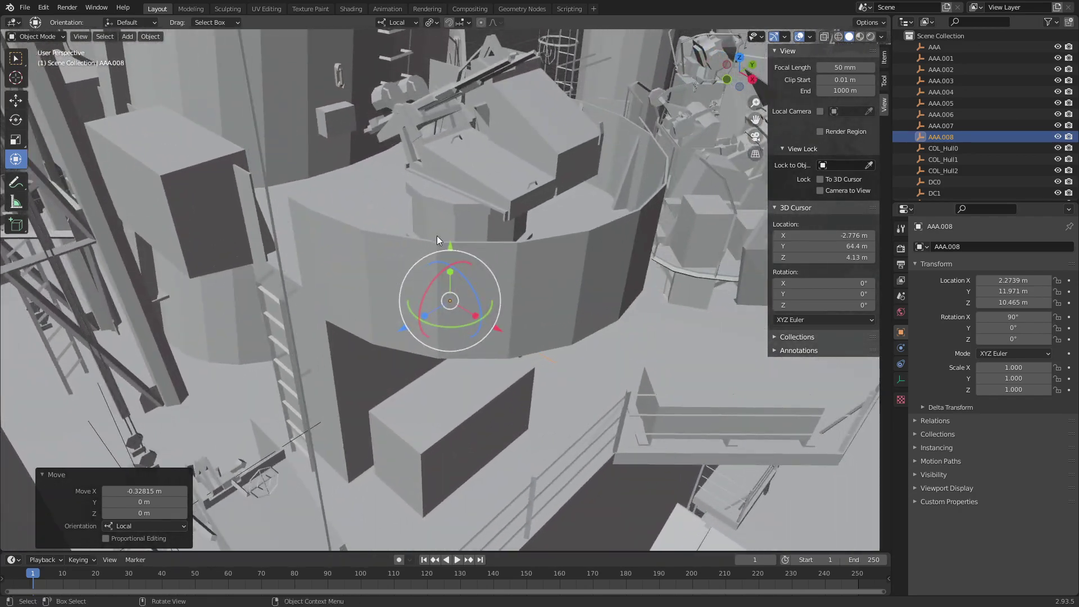
# Raise AAA.008 onto the mast platform at 2.2739, 11.971, 12.071 m and copy it
pyautogui.click(749, 77)
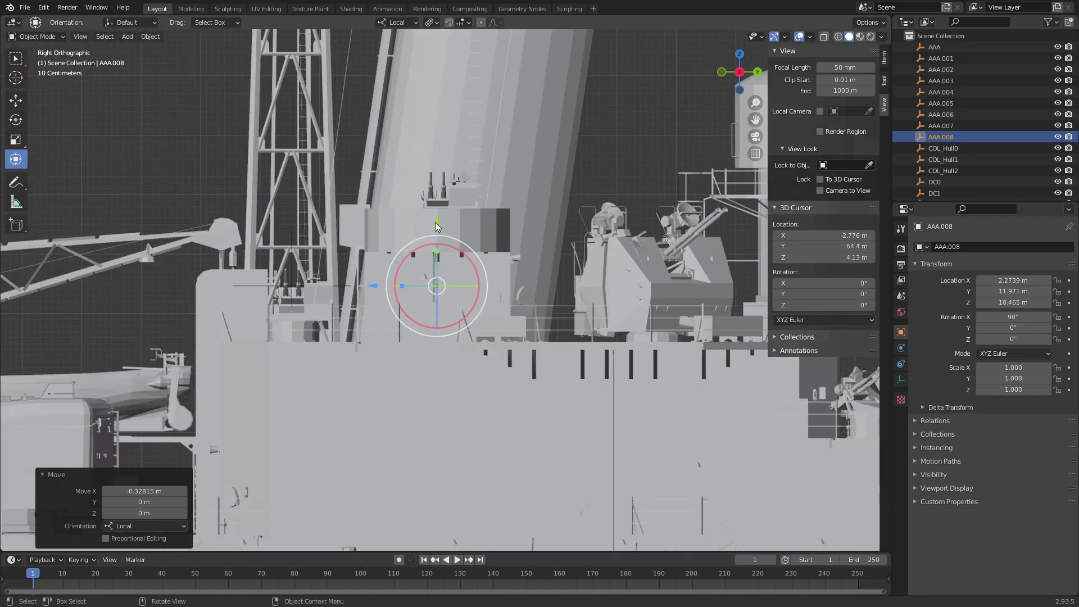
pyautogui.press('g')
pyautogui.press('y')
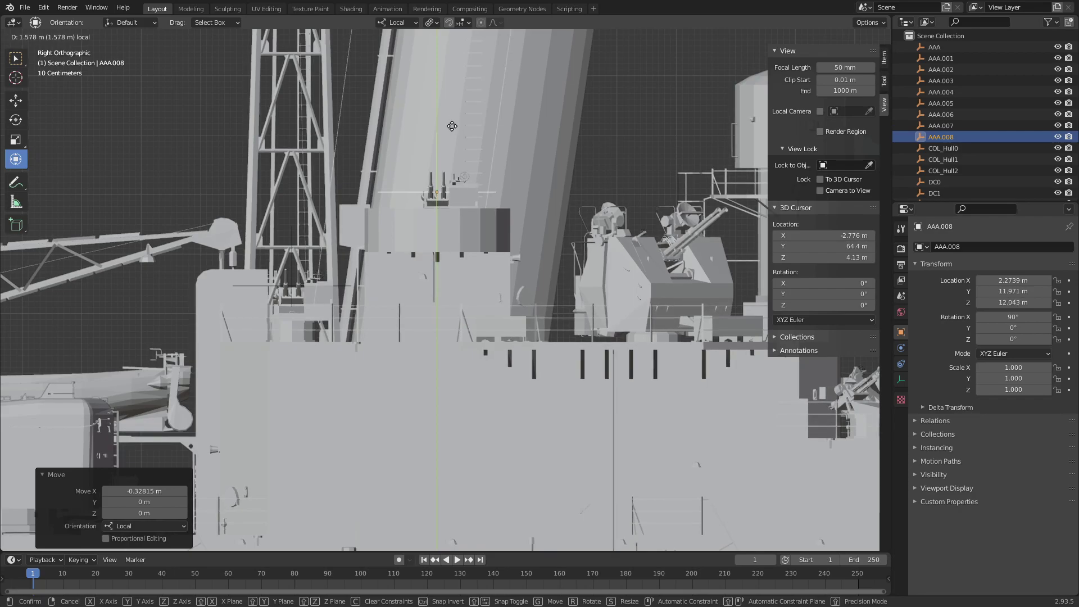
pyautogui.click(448, 124)
pyautogui.scroll(2, 453, 127)
pyautogui.scroll(2, 456, 144)
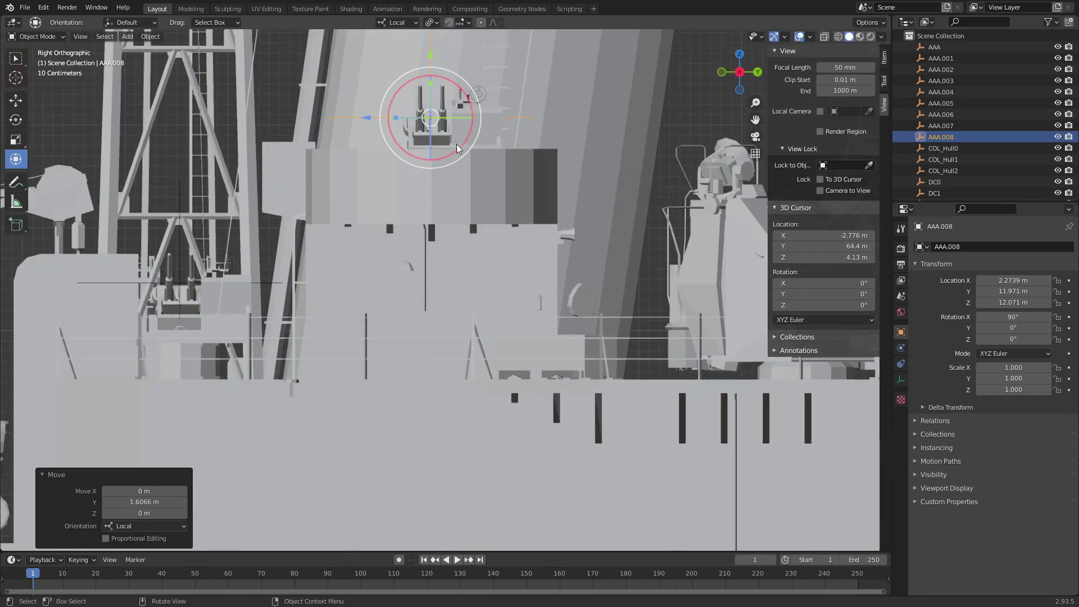
pyautogui.moveTo(503, 130)
pyautogui.mouseDown(button='middle')
pyautogui.moveTo(619, 157)
pyautogui.moveTo(618, 200)
pyautogui.moveTo(831, 167)
pyautogui.mouseUp(button='middle')
pyautogui.hotkey('ctrl', 'c')
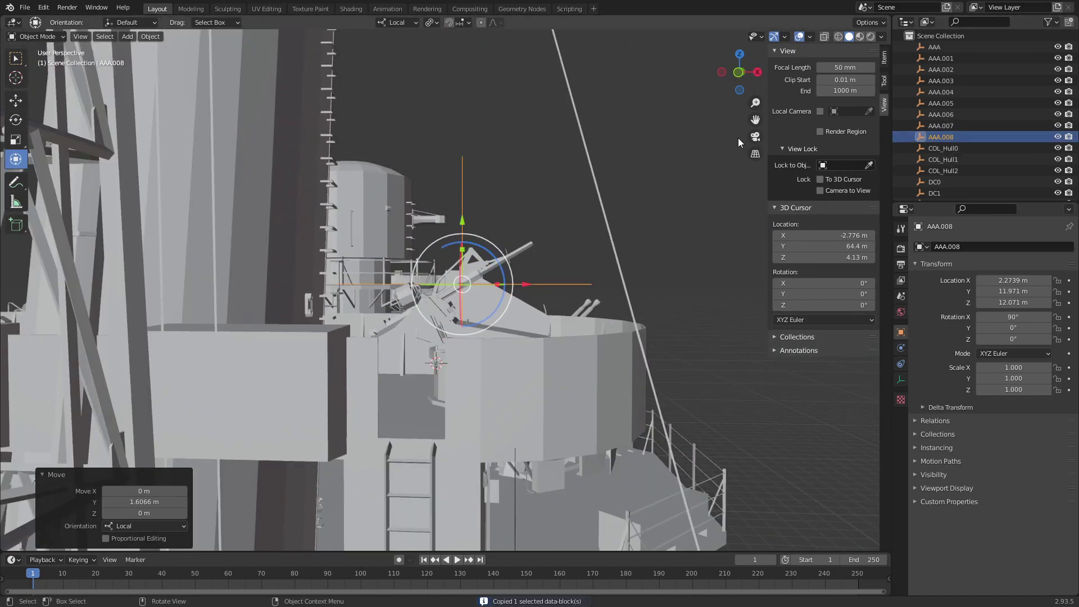
pyautogui.click(737, 137)
# Paste gun copy AAA.009 and slide it across and forward along the deck in top view
pyautogui.hotkey('ctrl', 'v')
pyautogui.click(930, 148)
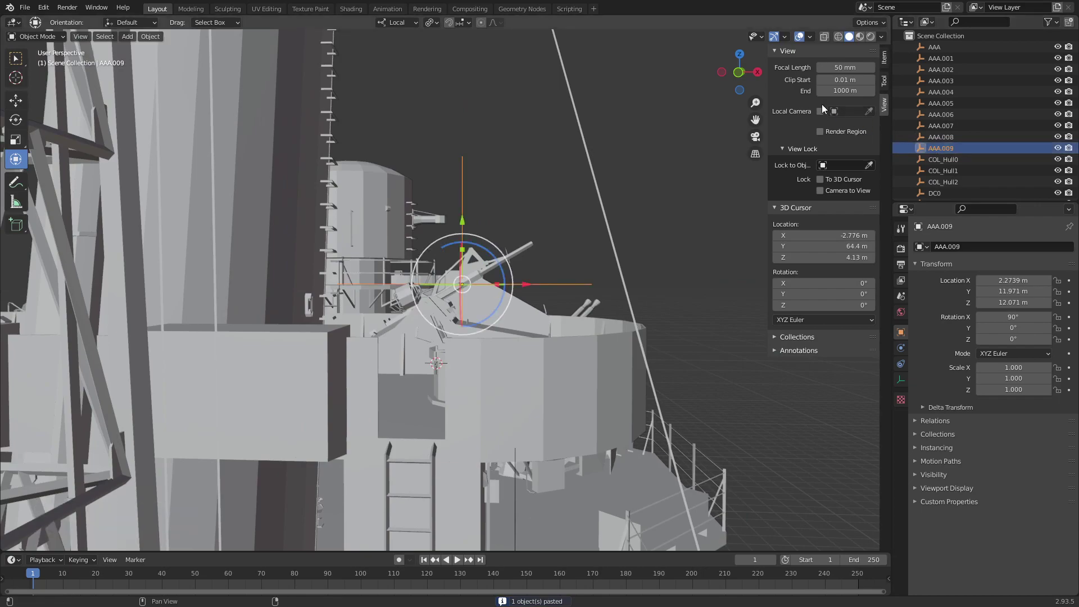
pyautogui.click(738, 59)
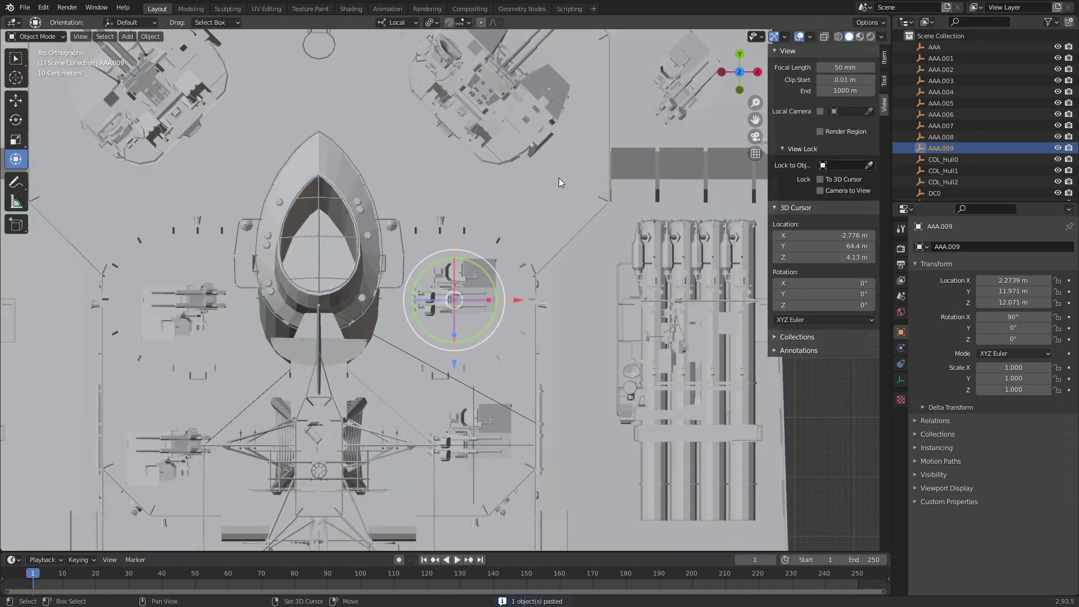
pyautogui.keyDown('shift'); pyautogui.moveTo(559, 177); pyautogui.dragTo(540, 271, button='middle'); pyautogui.keyUp('shift')
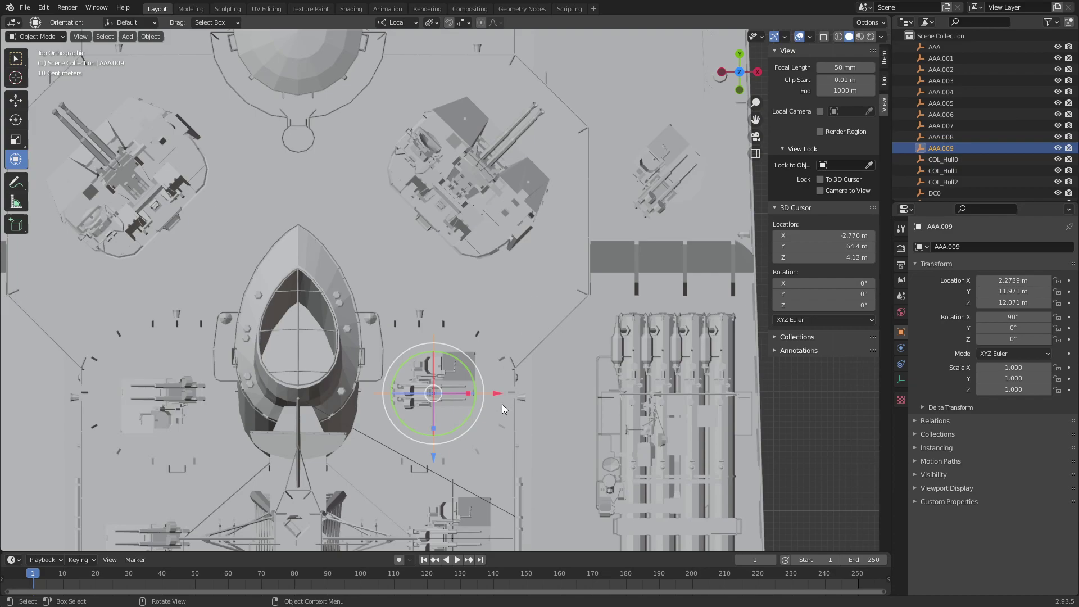
pyautogui.moveTo(498, 393); pyautogui.dragTo(710, 392)
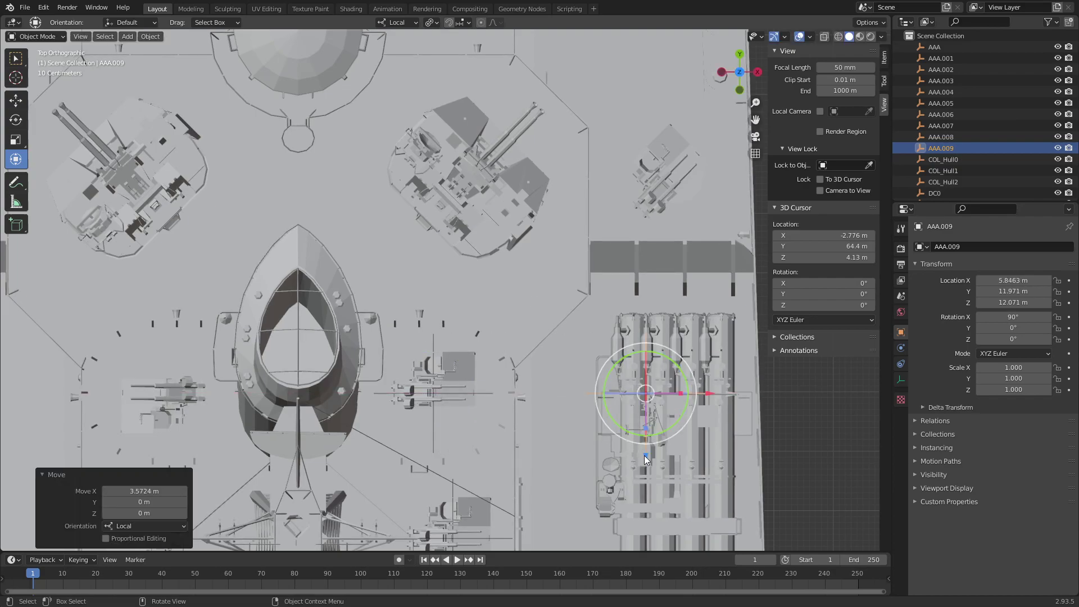
pyautogui.moveTo(644, 456); pyautogui.dragTo(642, 242)
pyautogui.keyDown('shift'); pyautogui.moveTo(534, 197); pyautogui.dragTo(324, 308, button='middle'); pyautogui.keyUp('shift')
pyautogui.scroll(3, 383, 284)
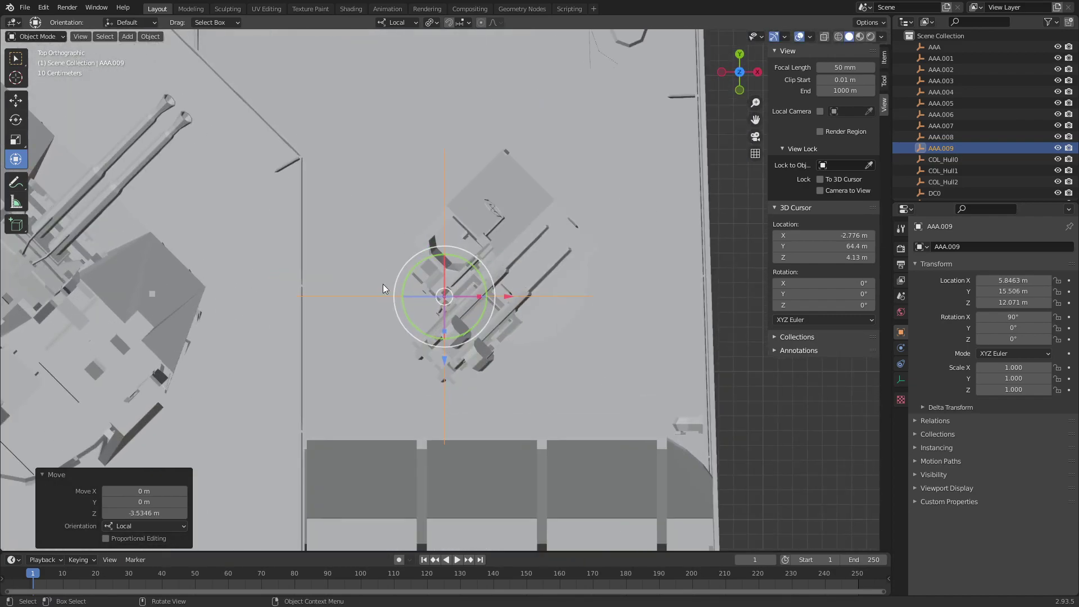
pyautogui.scroll(3, 618, 270)
# Lower AAA.009 onto the lower deck at 6.2442, 15.506, 5.6867 m and copy it
pyautogui.moveTo(504, 300); pyautogui.dragTo(601, 289)
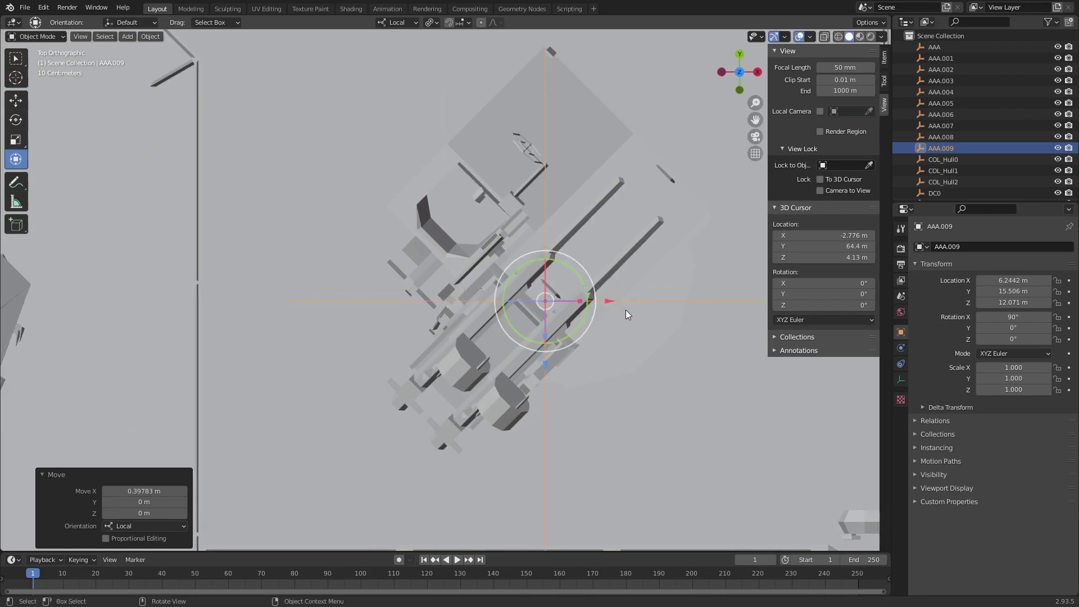
pyautogui.moveTo(625, 309)
pyautogui.mouseDown(button='middle')
pyautogui.moveTo(655, 322)
pyautogui.moveTo(632, 194)
pyautogui.moveTo(482, 169)
pyautogui.mouseUp(button='middle')
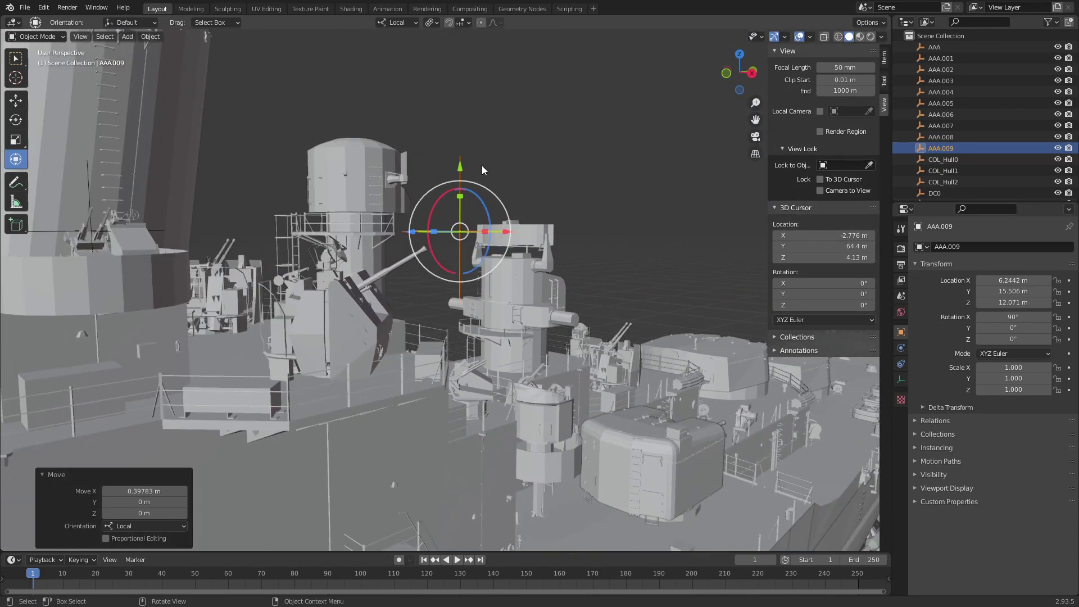
pyautogui.moveTo(460, 172); pyautogui.dragTo(458, 494)
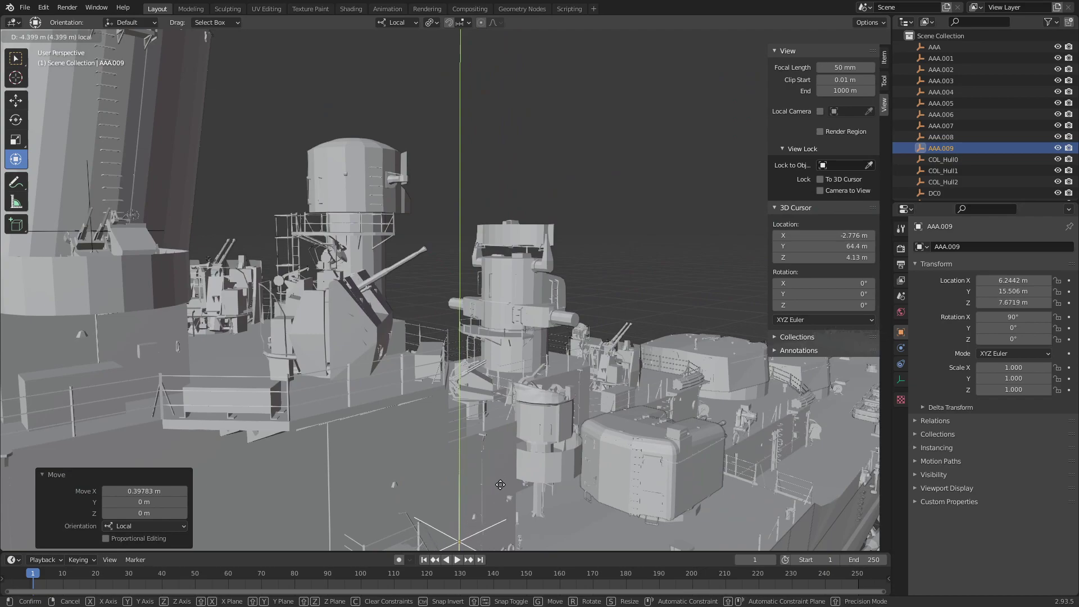
pyautogui.moveTo(601, 390); pyautogui.dragTo(589, 118, button='middle')
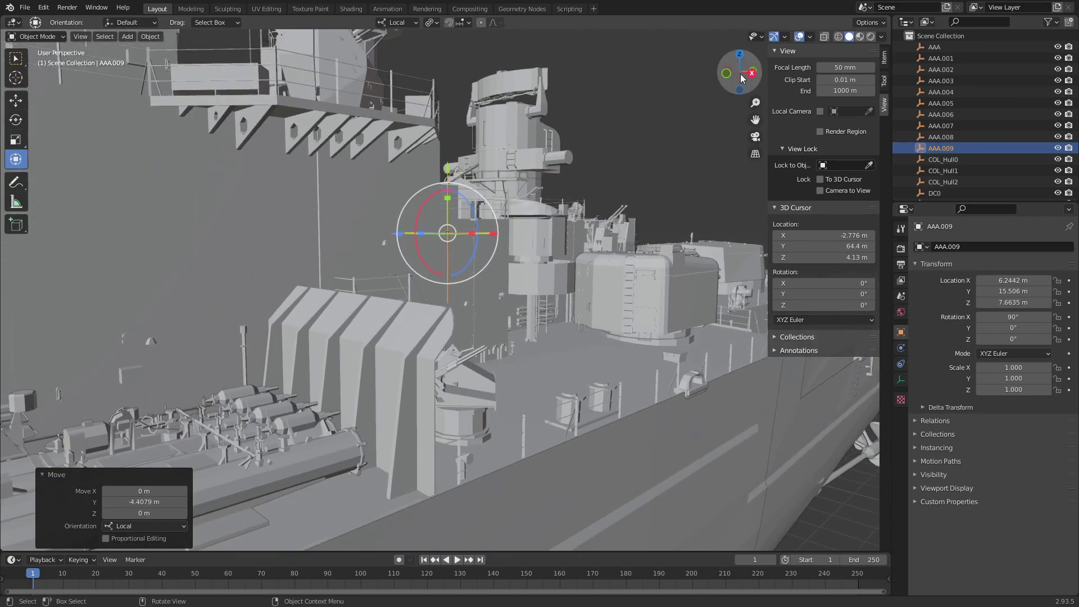
pyautogui.click(751, 73)
pyautogui.moveTo(460, 170); pyautogui.dragTo(476, 319)
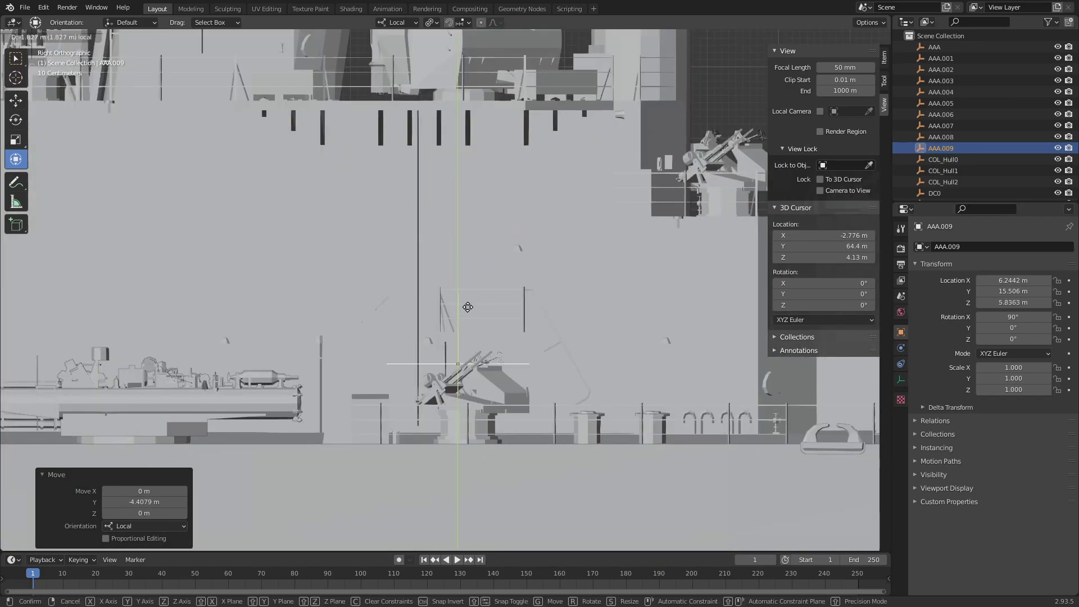
pyautogui.moveTo(476, 318)
pyautogui.mouseDown(button='middle')
pyautogui.moveTo(510, 210)
pyautogui.moveTo(457, 238)
pyautogui.moveTo(512, 213)
pyautogui.mouseUp(button='middle')
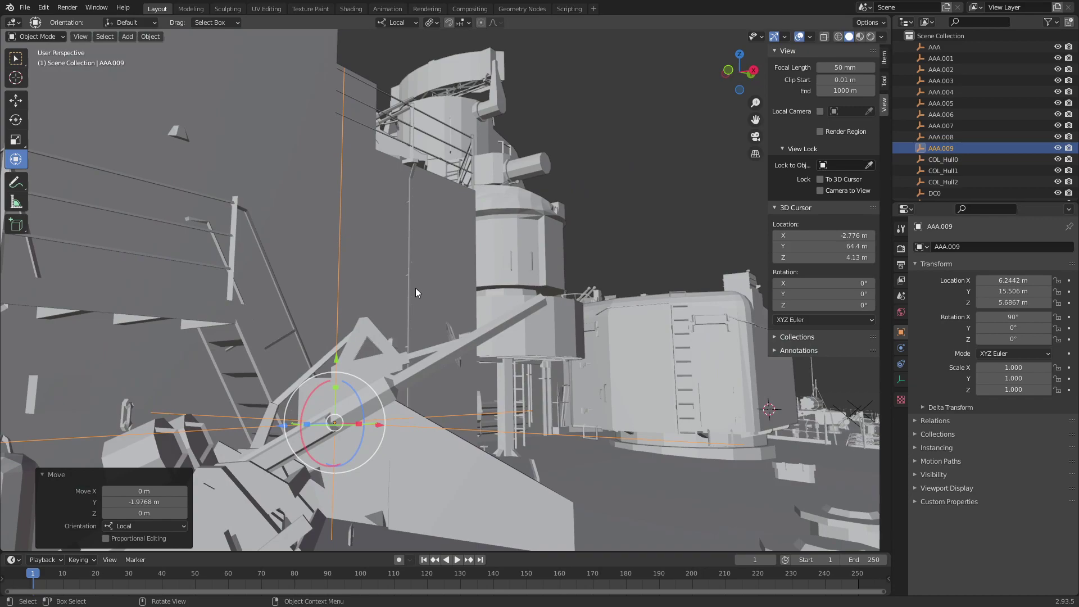
pyautogui.hotkey('ctrl', 'c')
# Paste gun copy AAA.010 and shift it sideways to X 3.1894 in top view
pyautogui.hotkey('ctrl', 'v')
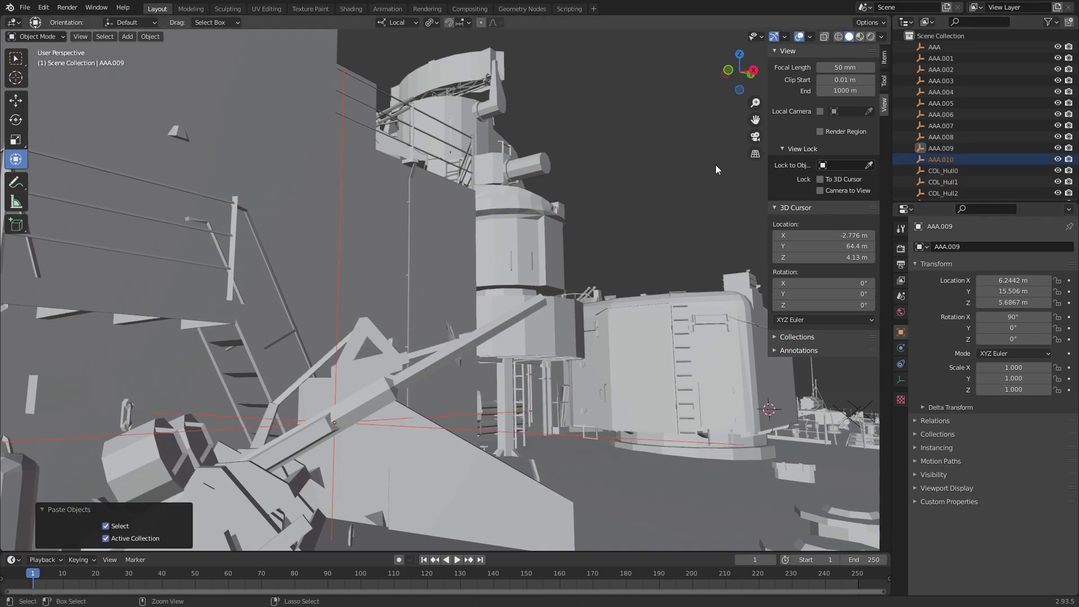
pyautogui.click(968, 159)
pyautogui.click(739, 53)
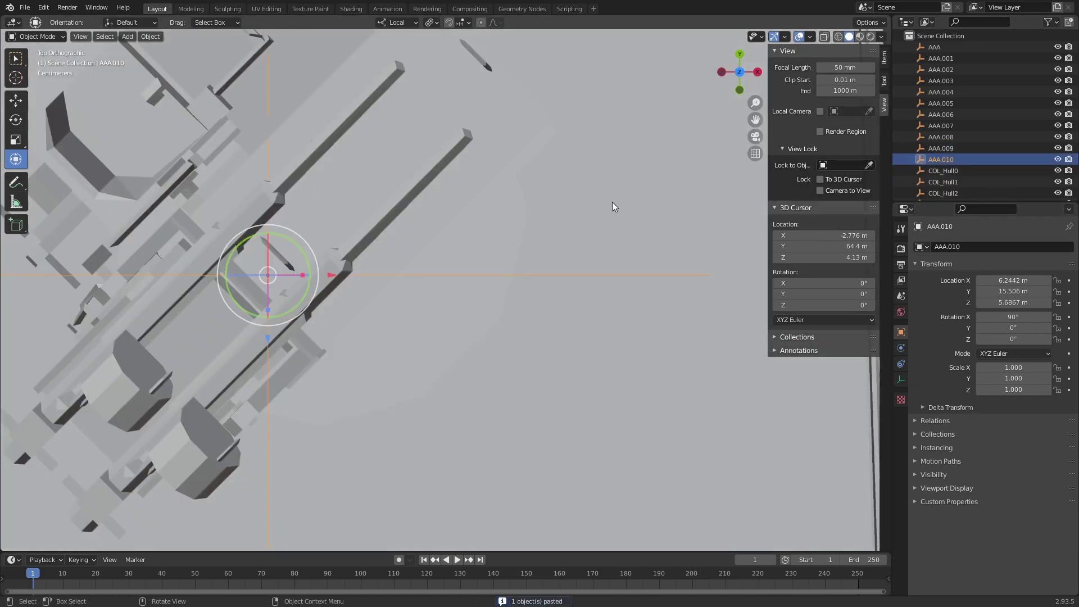
pyautogui.moveTo(492, 285); pyautogui.dragTo(321, 279)
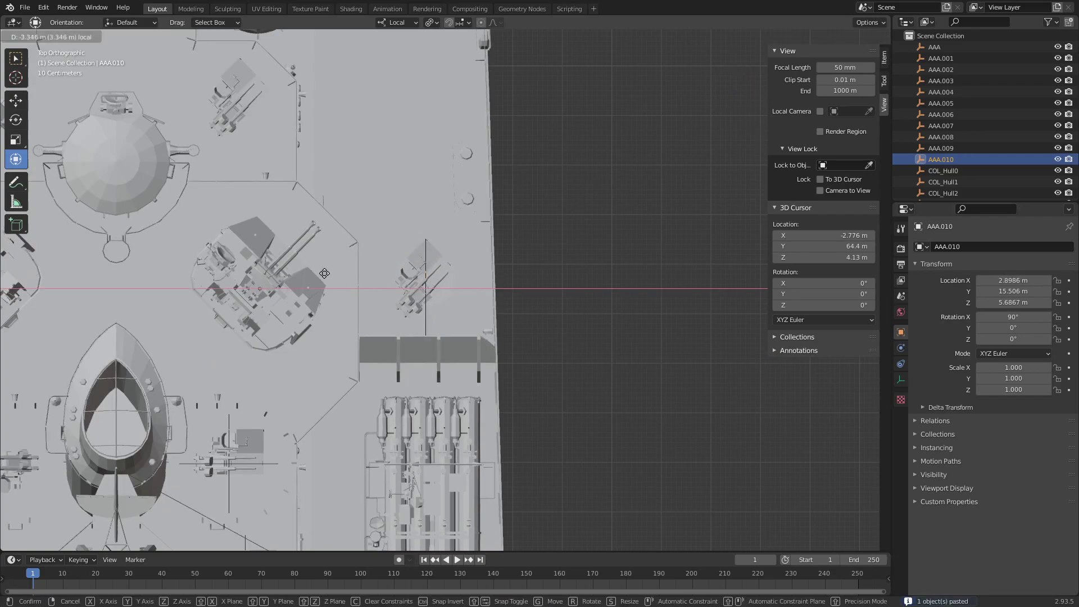
pyautogui.scroll(5, 321, 279)
pyautogui.keyDown('shift'); pyautogui.moveTo(322, 279); pyautogui.dragTo(705, 284, button='middle'); pyautogui.keyUp('shift')
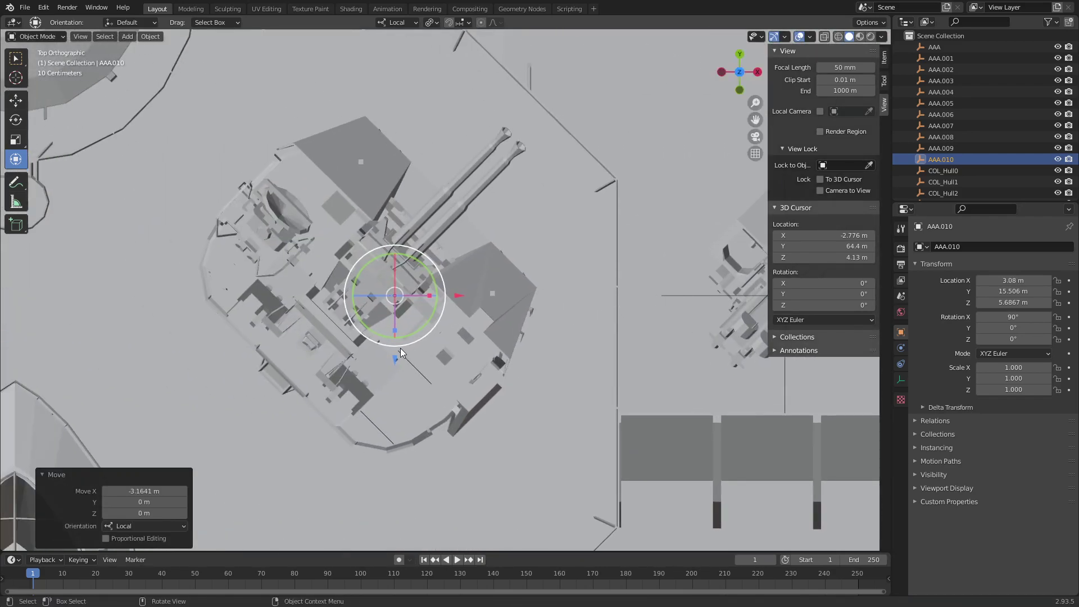
pyautogui.moveTo(393, 359); pyautogui.dragTo(396, 306)
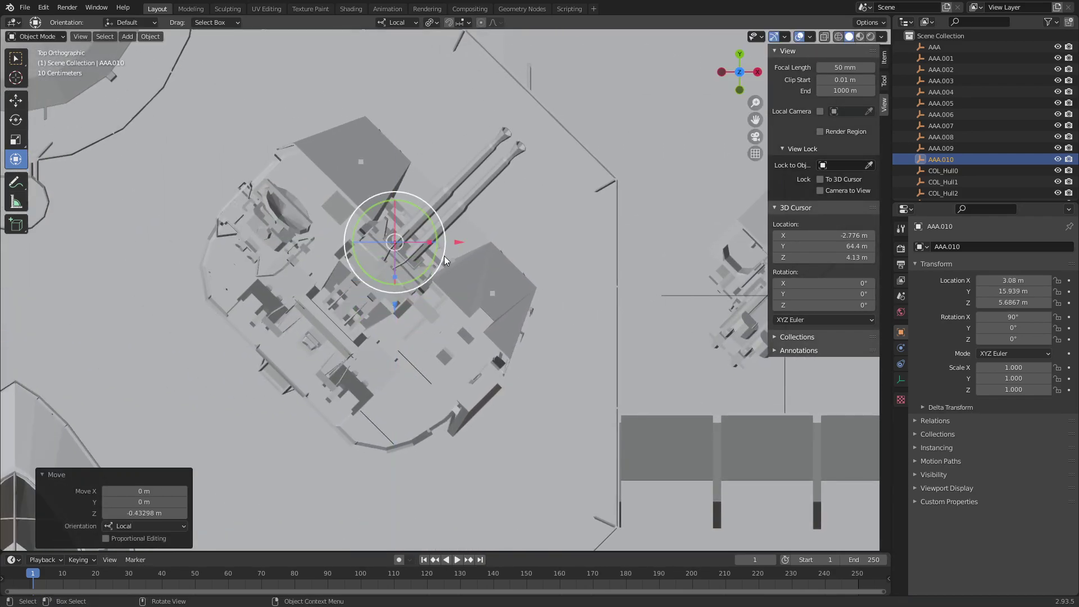
pyautogui.moveTo(460, 245); pyautogui.dragTo(472, 249)
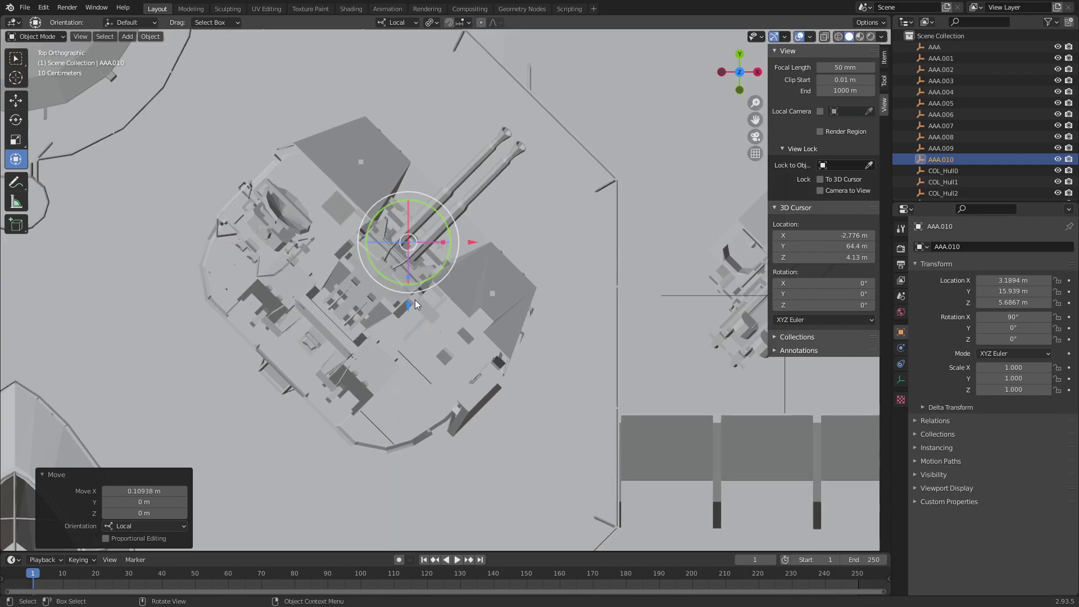
pyautogui.moveTo(409, 302); pyautogui.dragTo(413, 304)
# Raise AAA.010 onto the tower mount at 3.1894, 15.925, 11.042 m and copy it
pyautogui.moveTo(413, 305)
pyautogui.mouseDown(button='middle')
pyautogui.moveTo(468, 200)
pyautogui.moveTo(492, 428)
pyautogui.mouseUp(button='middle')
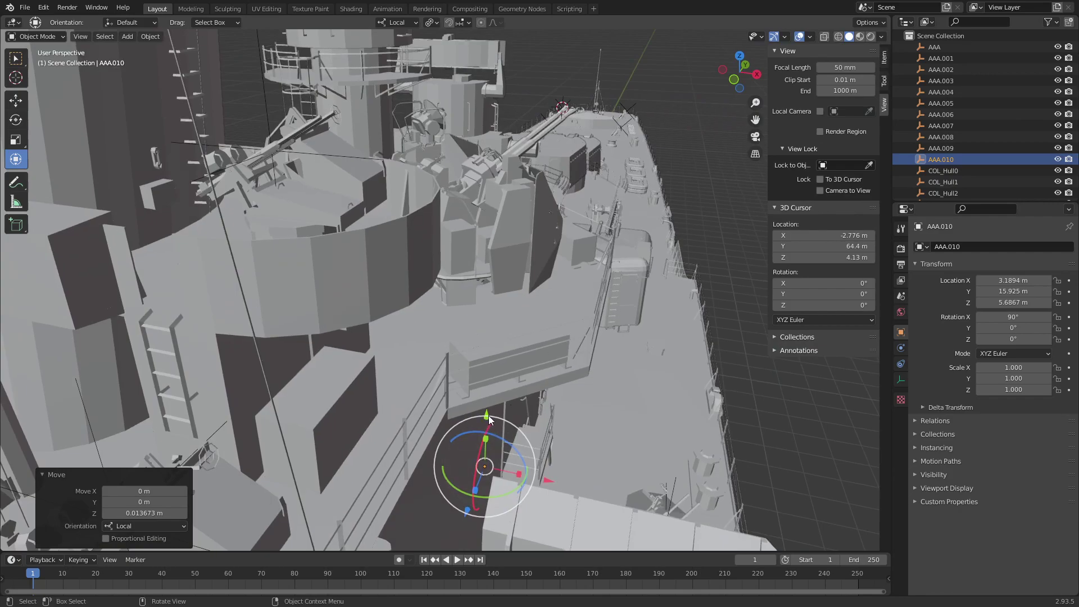
pyautogui.moveTo(489, 420); pyautogui.dragTo(516, 155)
pyautogui.moveTo(525, 106); pyautogui.dragTo(524, 107)
pyautogui.moveTo(525, 107)
pyautogui.mouseDown(button='middle')
pyautogui.moveTo(418, 386)
pyautogui.moveTo(393, 328)
pyautogui.mouseUp(button='middle')
pyautogui.scroll(5, 616, 249)
pyautogui.scroll(-5, 615, 248)
pyautogui.moveTo(616, 248)
pyautogui.mouseDown(button='middle')
pyautogui.moveTo(491, 322)
pyautogui.moveTo(456, 366)
pyautogui.moveTo(481, 342)
pyautogui.moveTo(461, 336)
pyautogui.mouseUp(button='middle')
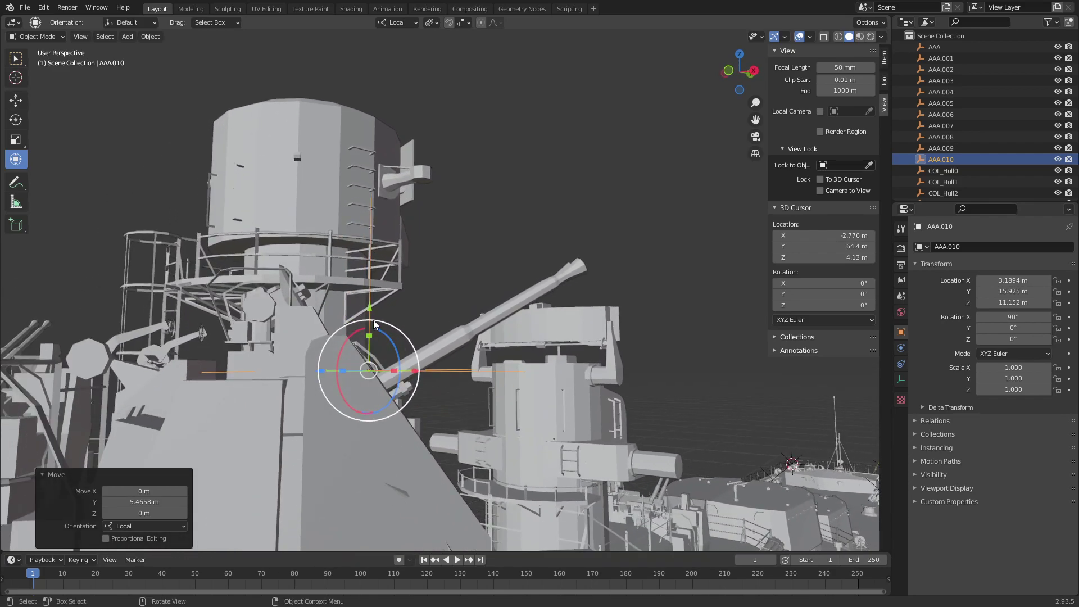
pyautogui.moveTo(370, 310); pyautogui.dragTo(369, 331)
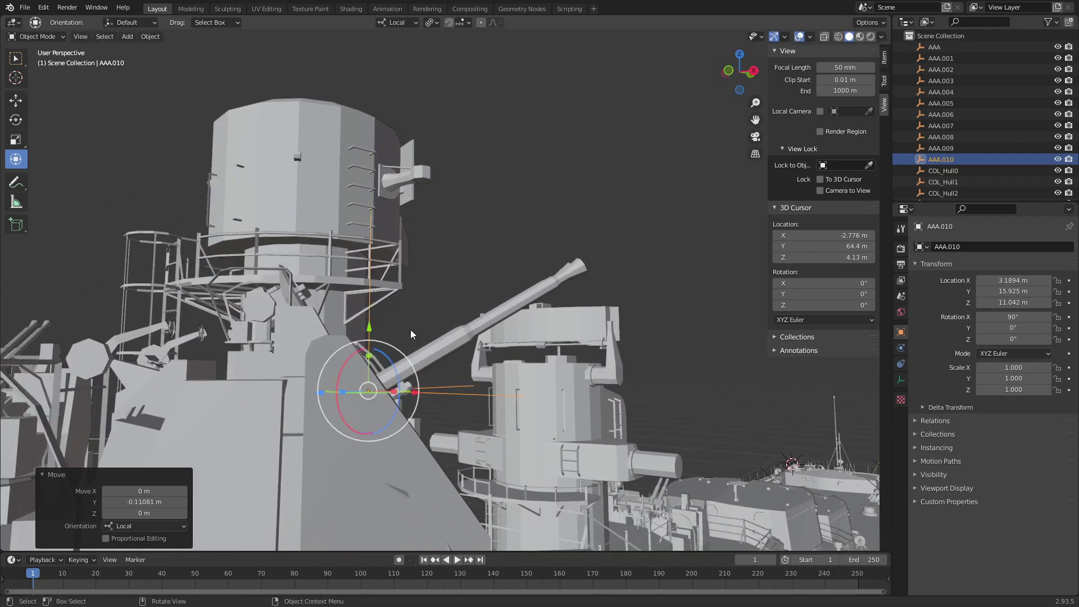
pyautogui.hotkey('ctrl', 'c')
# Paste gun copy AAA.011 and move it forward and sideways toward the next tower mount
pyautogui.hotkey('ctrl', 'v')
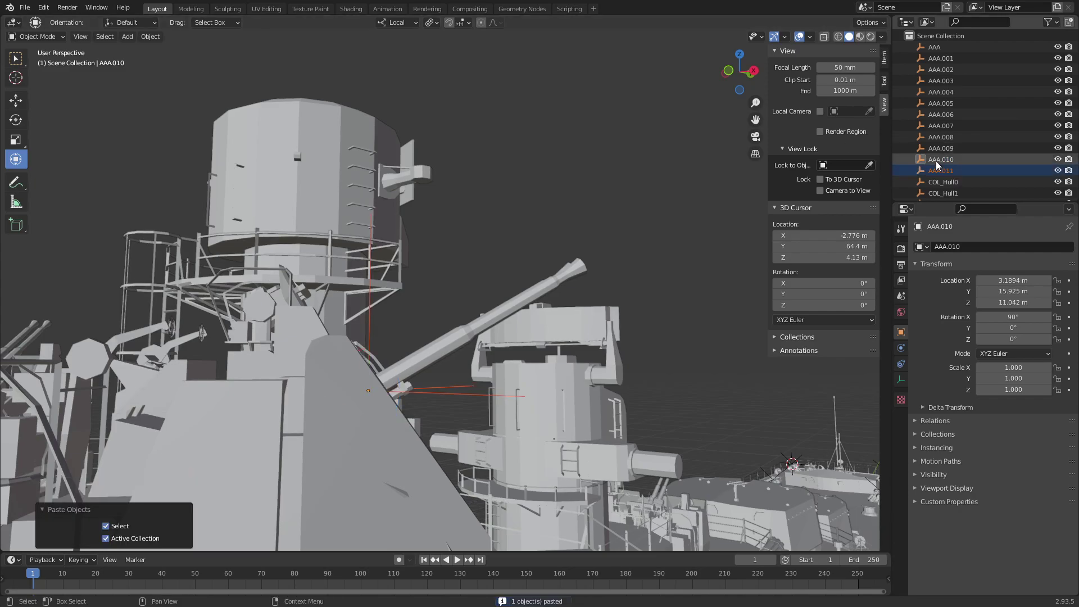
pyautogui.click(739, 54)
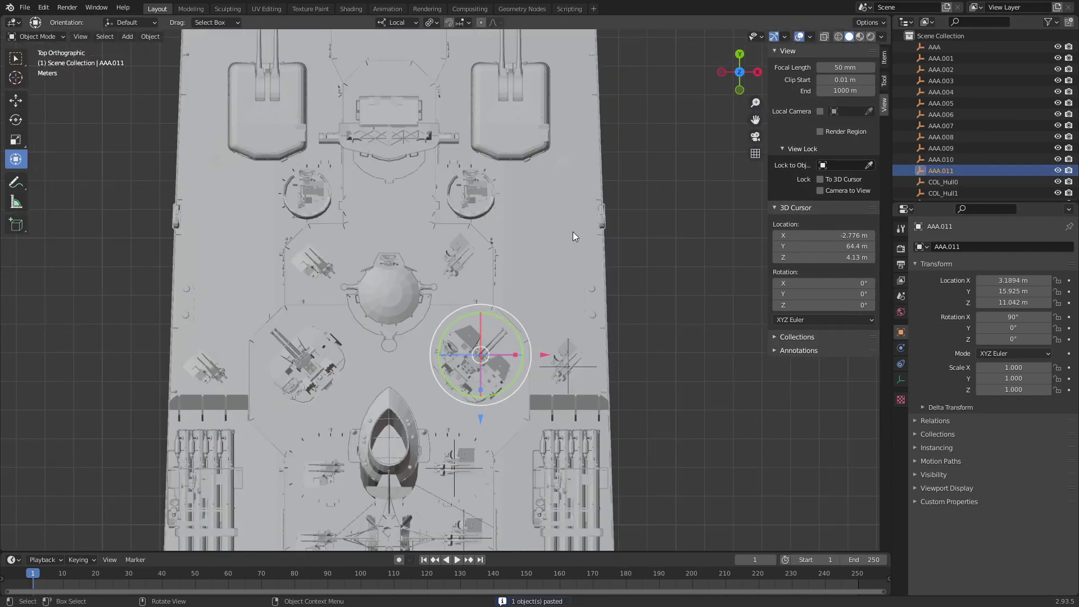
pyautogui.scroll(6, 548, 305)
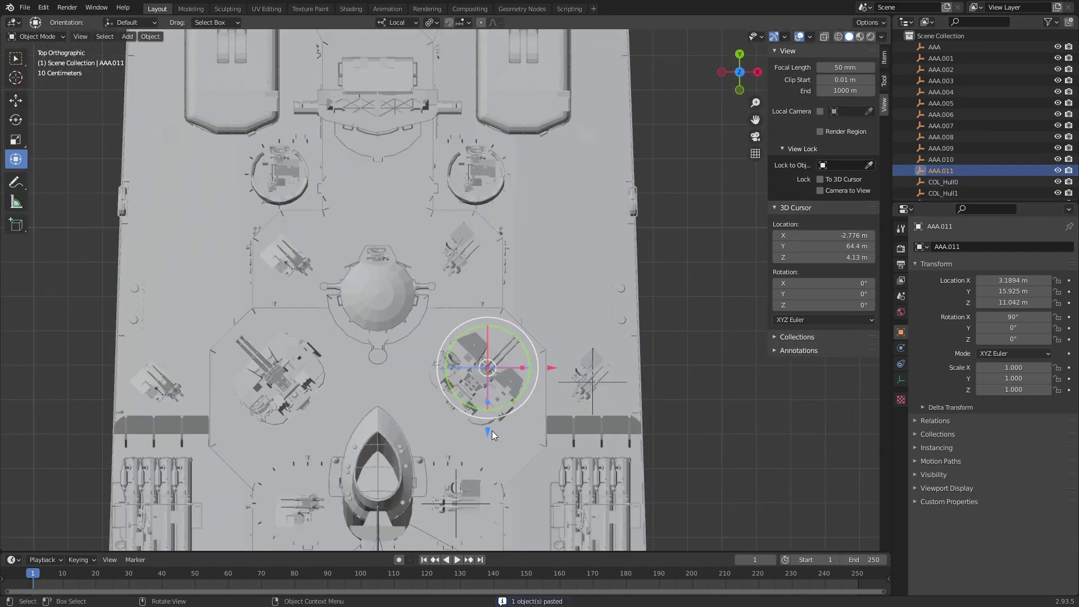
pyautogui.moveTo(492, 431)
pyautogui.mouseDown()
pyautogui.moveTo(473, 315)
pyautogui.moveTo(447, 298)
pyautogui.mouseUp()
pyautogui.press('KP_Decimal')
pyautogui.moveTo(446, 299); pyautogui.dragTo(391, 290, button='middle')
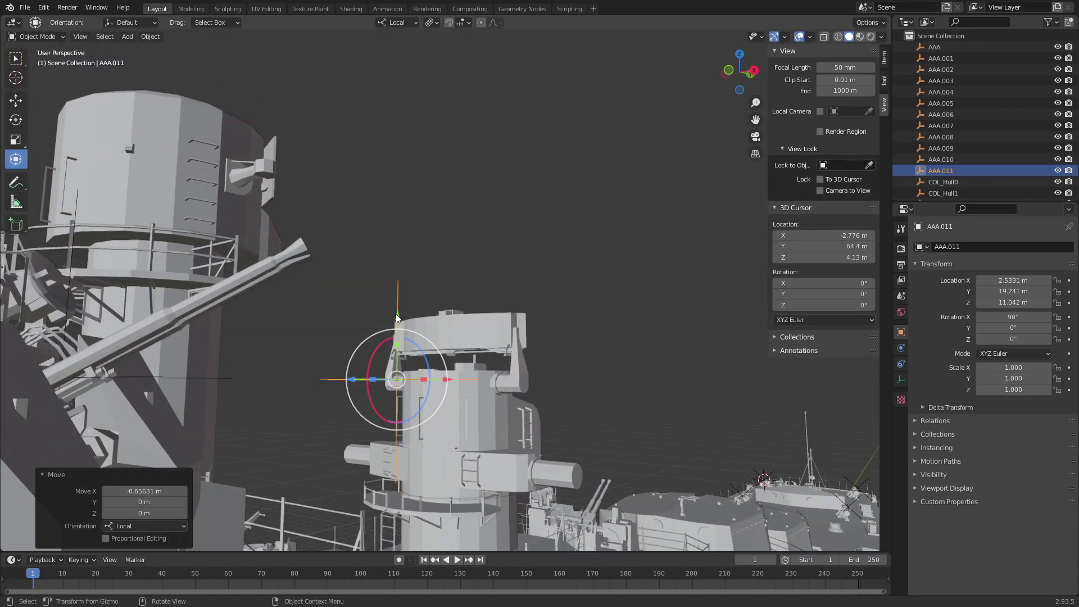
# Lower AAA.011 flush onto the mount at 2.5331, 19.241, 8.8421 m, then copy and paste AAA.012
pyautogui.moveTo(395, 313); pyautogui.dragTo(396, 363)
pyautogui.moveTo(395, 363)
pyautogui.mouseDown(button='middle')
pyautogui.moveTo(548, 446)
pyautogui.moveTo(480, 454)
pyautogui.moveTo(541, 393)
pyautogui.moveTo(632, 241)
pyautogui.moveTo(635, 249)
pyautogui.mouseUp(button='middle')
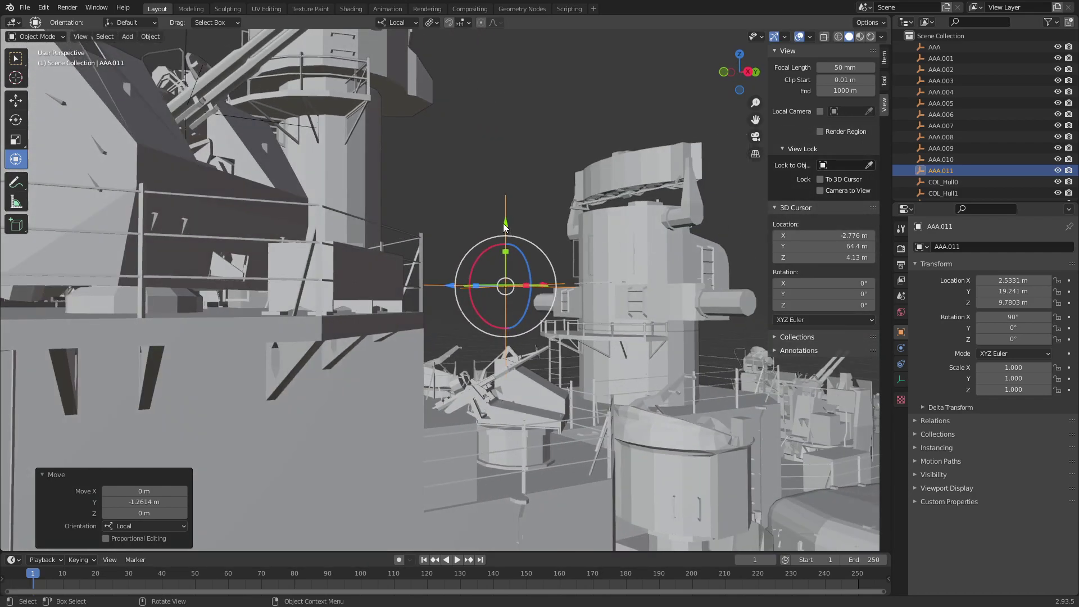
pyautogui.moveTo(503, 224); pyautogui.dragTo(503, 260)
pyautogui.moveTo(503, 260)
pyautogui.mouseDown(button='middle')
pyautogui.moveTo(653, 406)
pyautogui.moveTo(557, 247)
pyautogui.moveTo(577, 268)
pyautogui.moveTo(565, 339)
pyautogui.moveTo(513, 131)
pyautogui.mouseUp(button='middle')
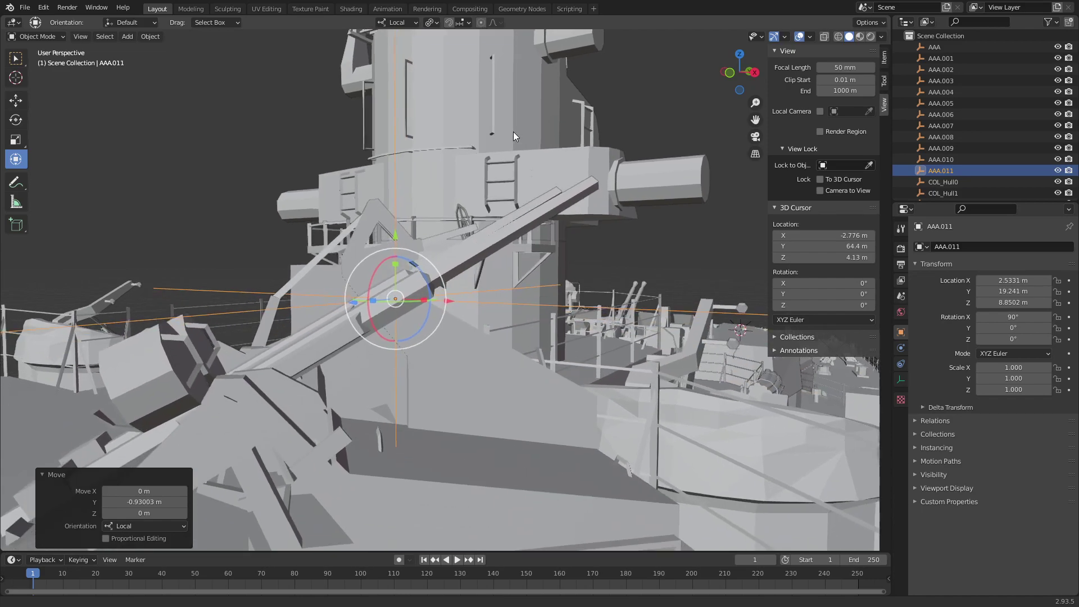
pyautogui.moveTo(467, 205); pyautogui.dragTo(470, 200, button='middle')
pyautogui.moveTo(433, 249); pyautogui.dragTo(432, 251)
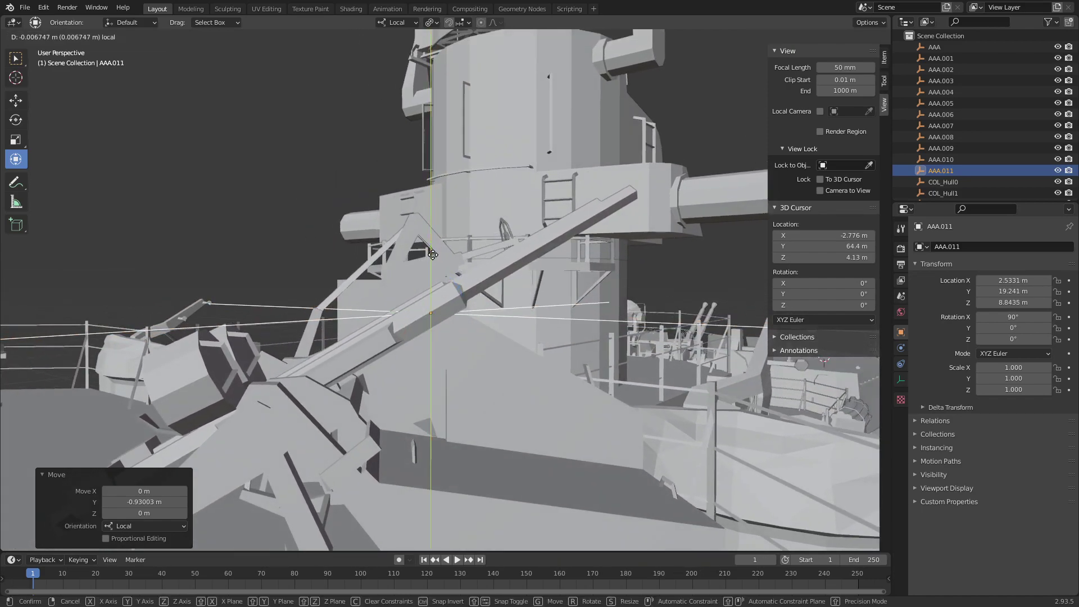
pyautogui.hotkey('ctrl', 'c')
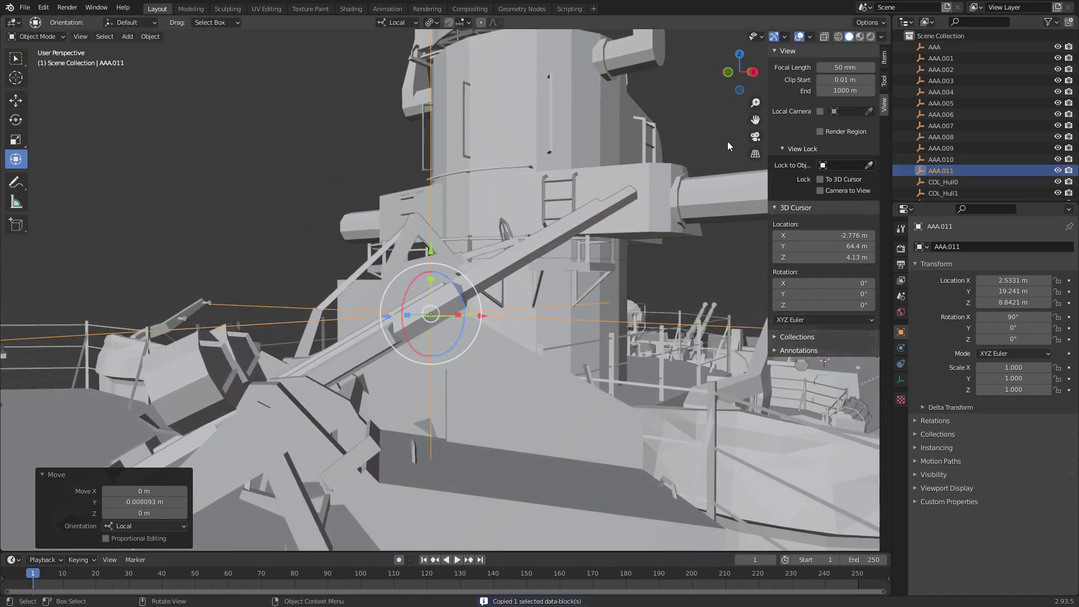
pyautogui.hotkey('ctrl', 'v')
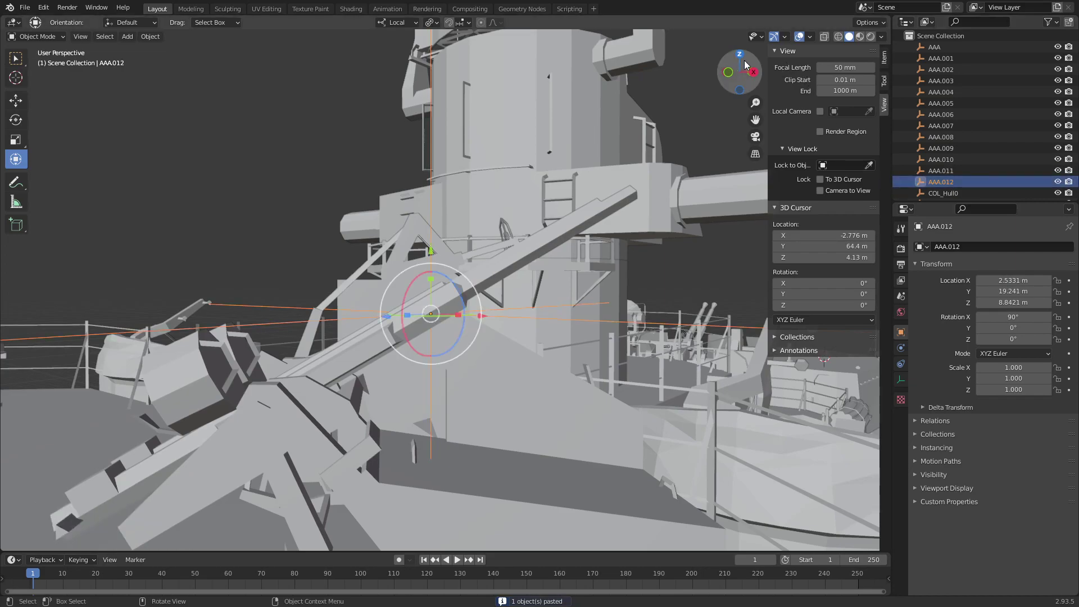
# Move AAA.012 forward to the forward mount and toward the centreline in top view
pyautogui.click(742, 57)
pyautogui.scroll(-6, 539, 248)
pyautogui.keyDown('shift'); pyautogui.moveTo(535, 239); pyautogui.dragTo(521, 440, button='middle'); pyautogui.keyUp('shift')
pyautogui.scroll(-2, 464, 474)
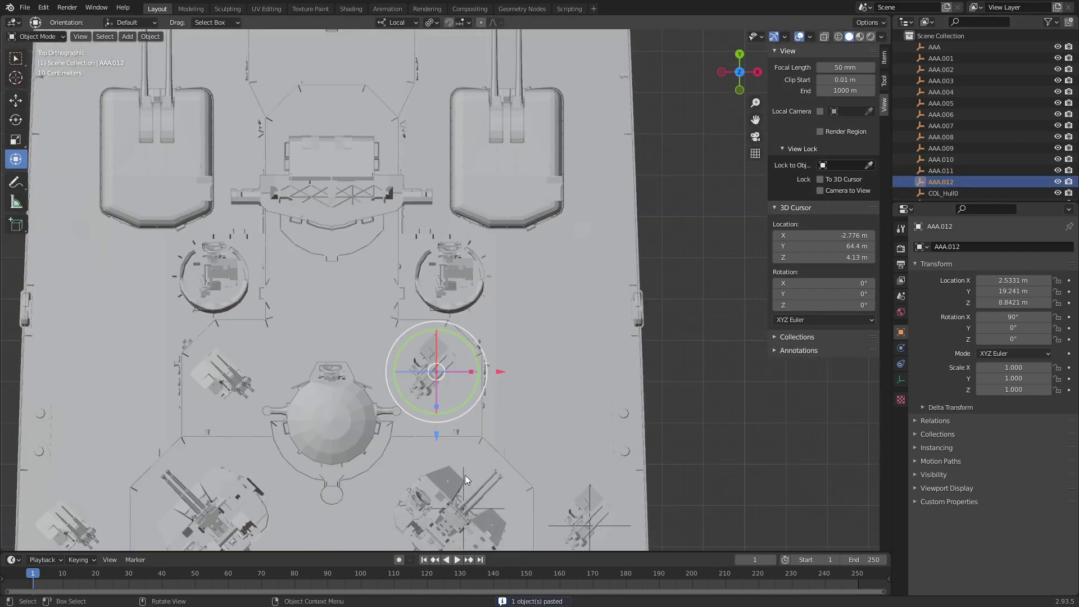
pyautogui.moveTo(439, 443); pyautogui.dragTo(441, 230)
pyautogui.keyDown('shift'); pyautogui.moveTo(495, 138); pyautogui.dragTo(501, 406, button='middle'); pyautogui.keyUp('shift')
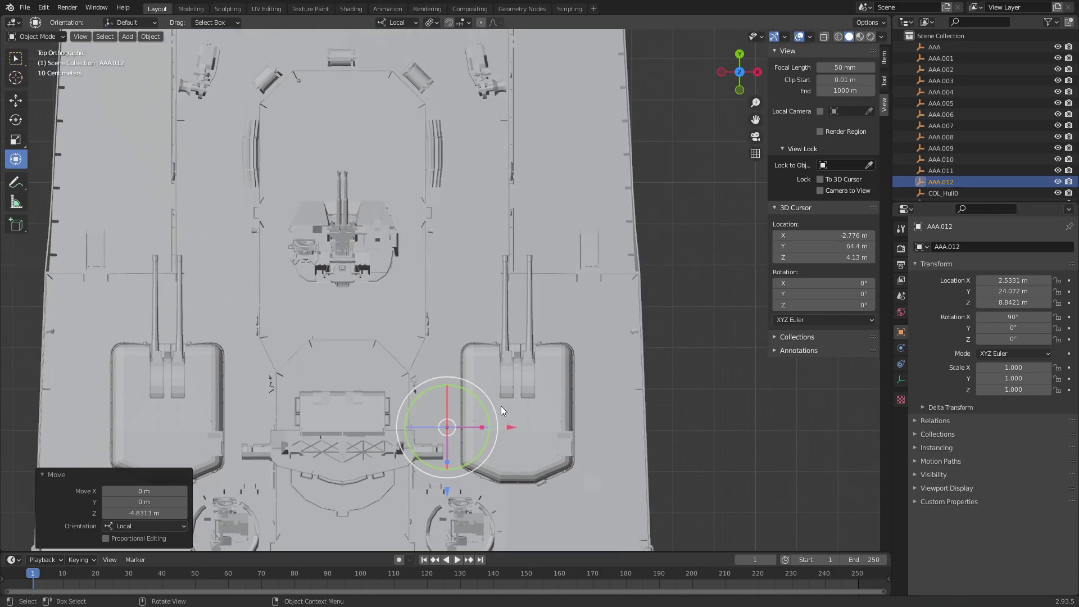
pyautogui.moveTo(448, 491); pyautogui.dragTo(447, 279)
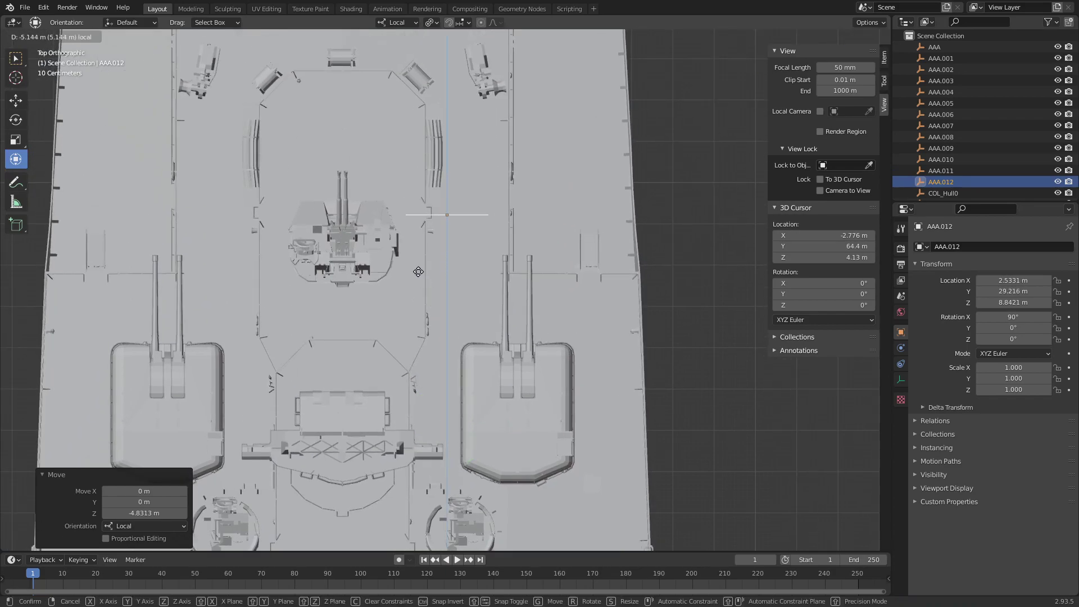
pyautogui.scroll(2, 527, 184)
pyautogui.keyDown('shift'); pyautogui.moveTo(527, 183); pyautogui.dragTo(558, 298, button='middle'); pyautogui.keyUp('shift')
pyautogui.moveTo(514, 275); pyautogui.dragTo(328, 300)
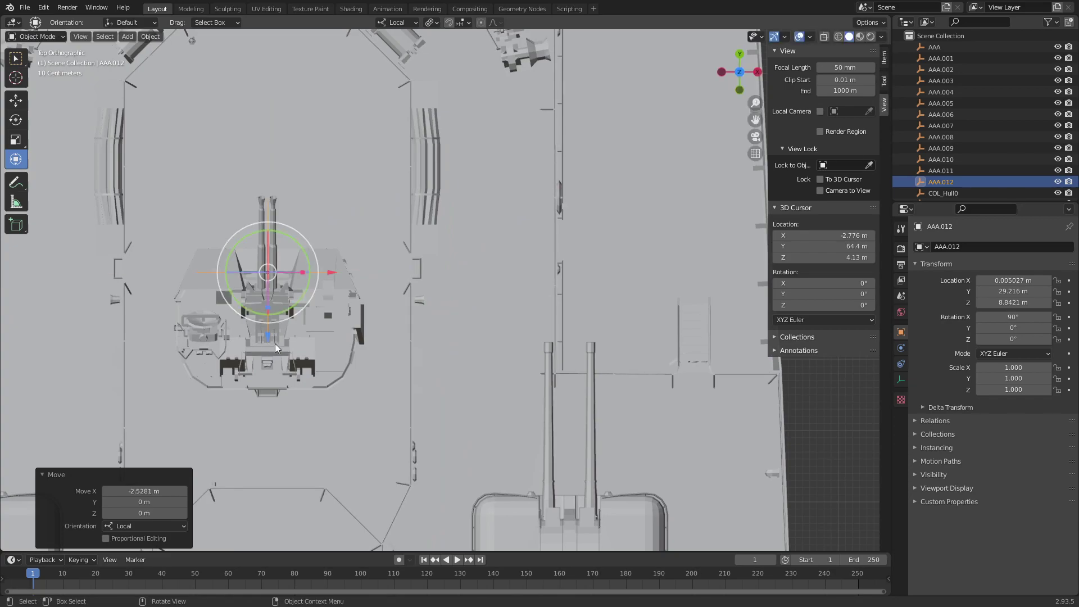
# Set AAA.012's X location to 0, lower it onto the mount in Right view, and copy it
pyautogui.doubleClick(1013, 280)
pyautogui.write('0')
pyautogui.press('Return')
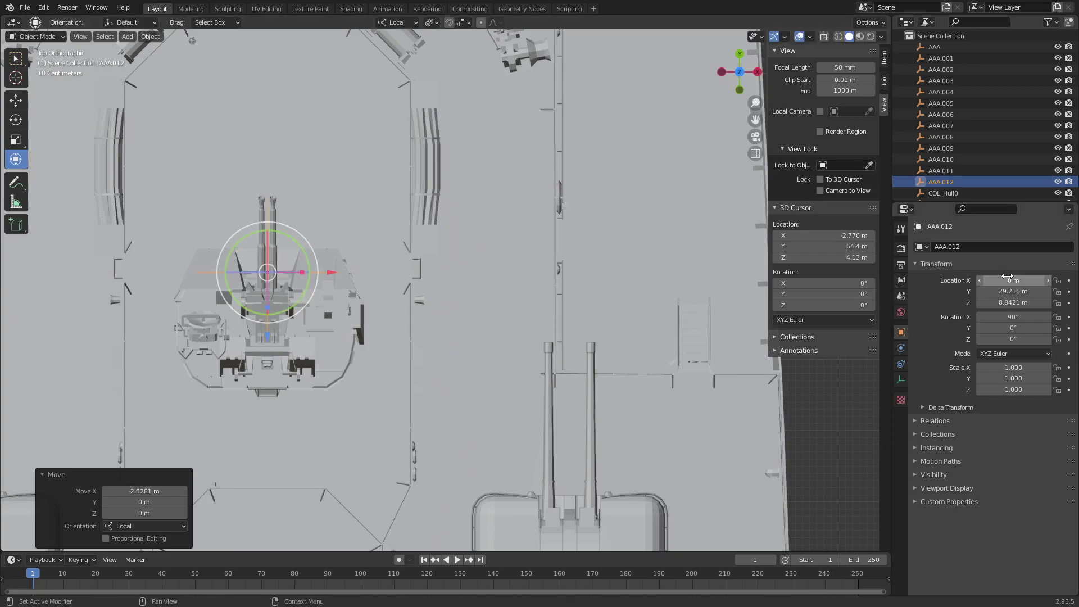
pyautogui.click(756, 72)
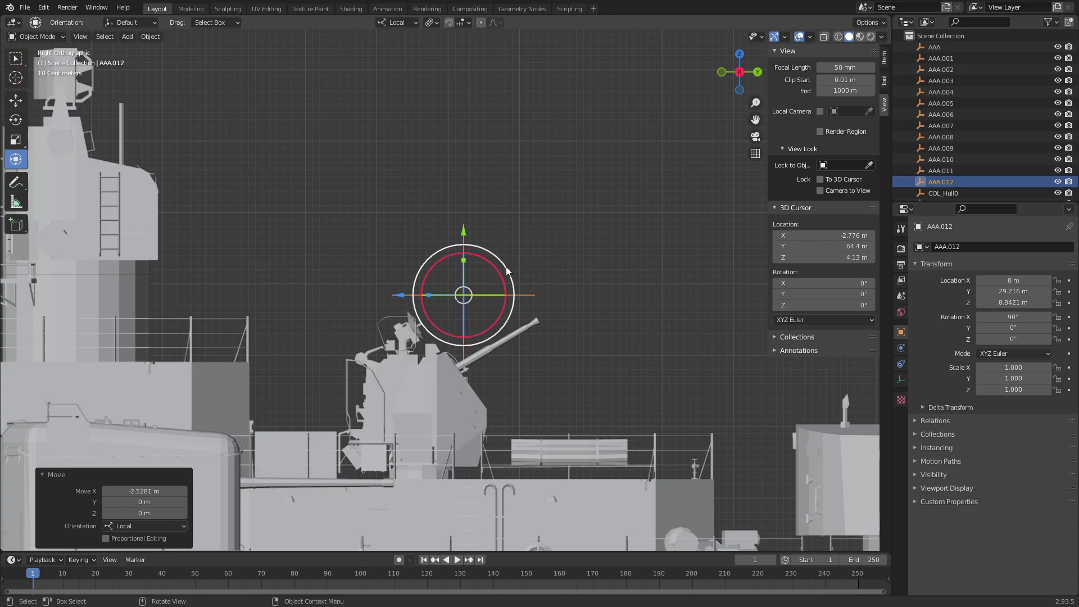
pyautogui.moveTo(463, 235); pyautogui.dragTo(450, 303)
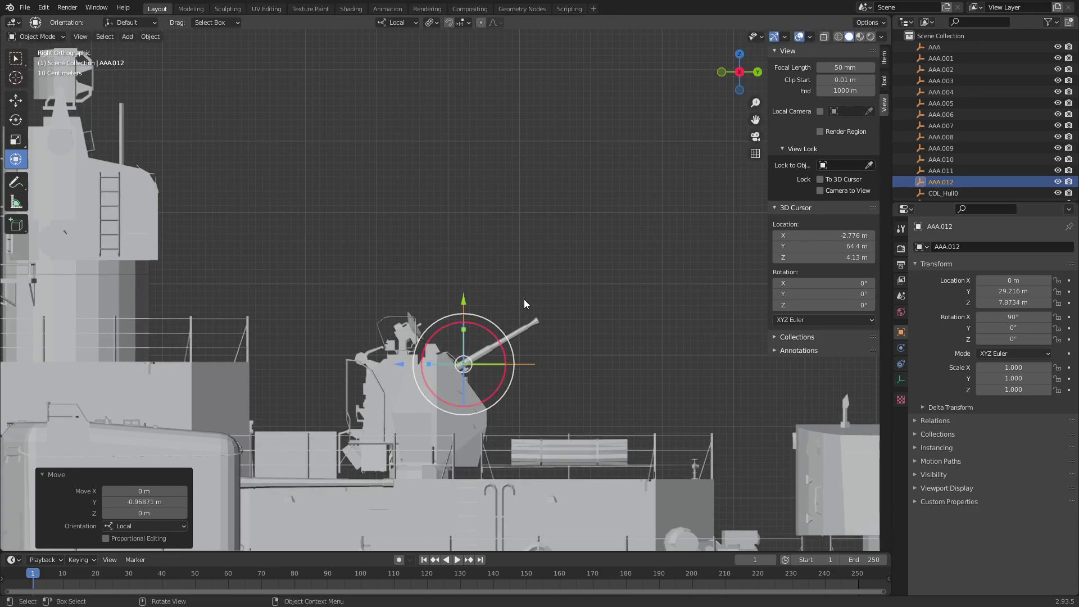
pyautogui.hotkey('ctrl', 'c')
# Paste gun copy AAA.013 and carry it far forward near the bow in top view
pyautogui.hotkey('ctrl', 'v')
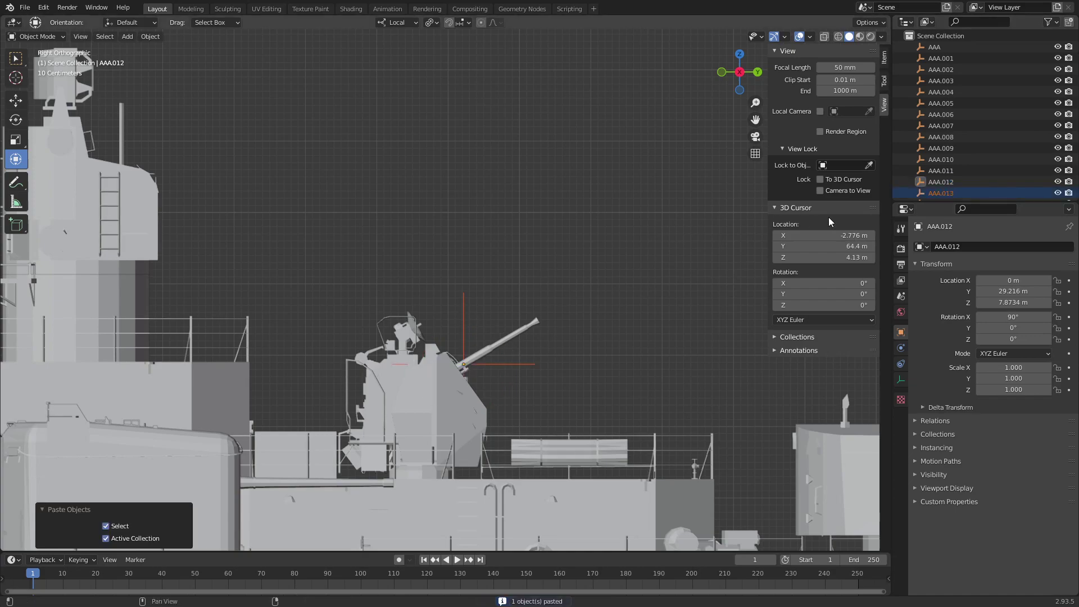
pyautogui.click(951, 193)
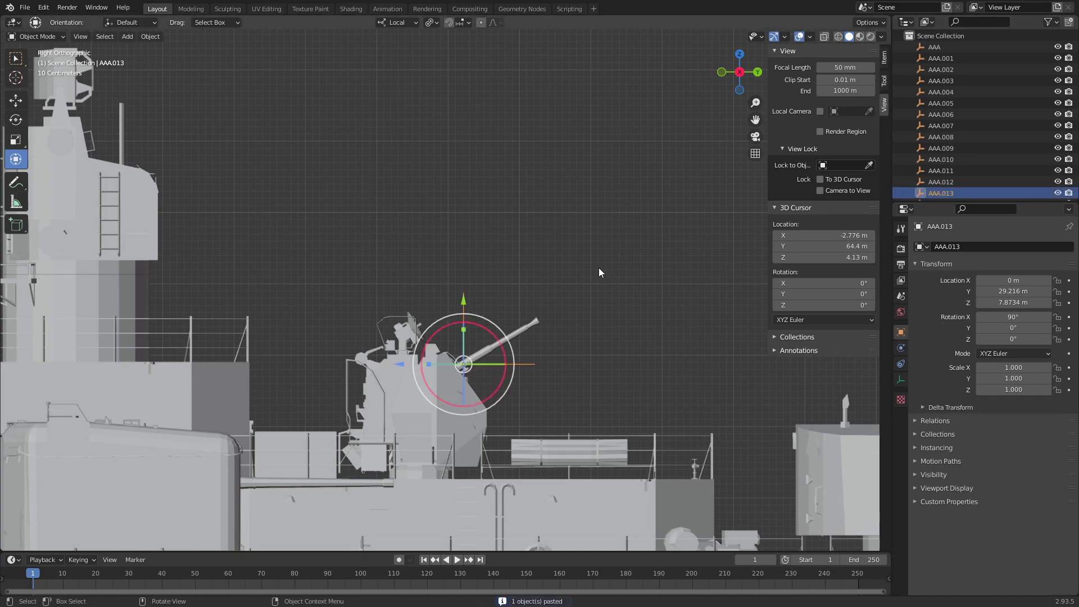
pyautogui.scroll(-5, 598, 268)
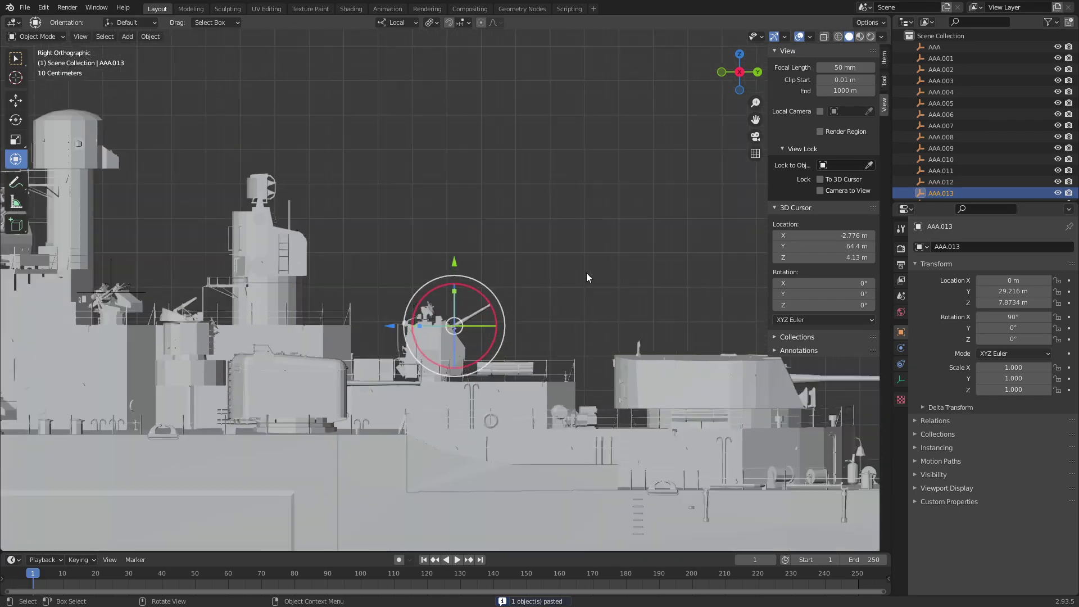
pyautogui.click(740, 55)
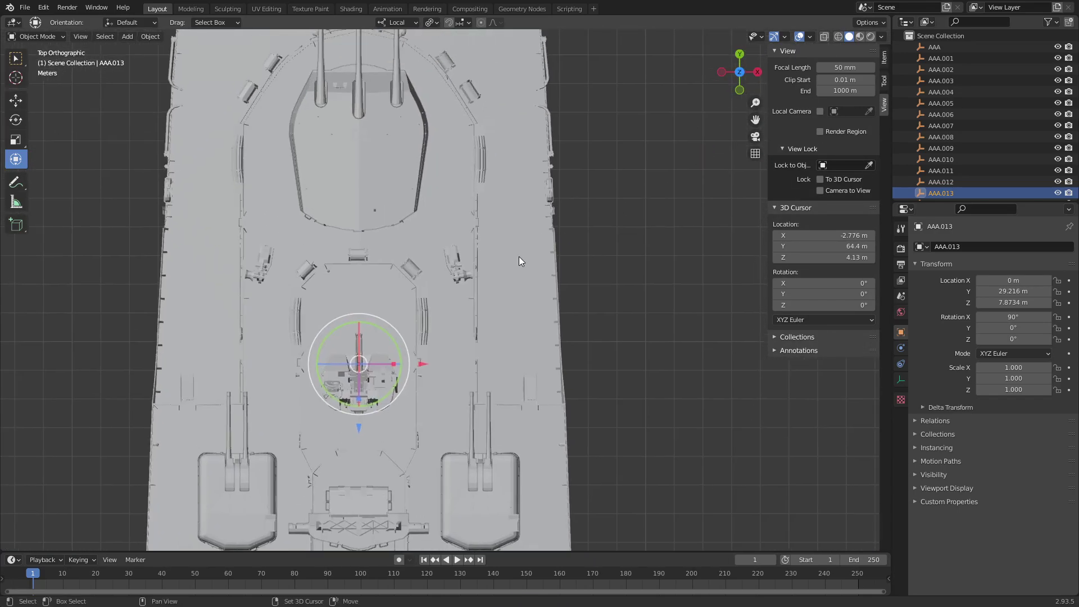
pyautogui.scroll(3, 518, 256)
pyautogui.moveTo(507, 287)
pyautogui.mouseDown(button='middle')
pyautogui.moveTo(344, 239)
pyautogui.moveTo(470, 284)
pyautogui.mouseUp(button='middle')
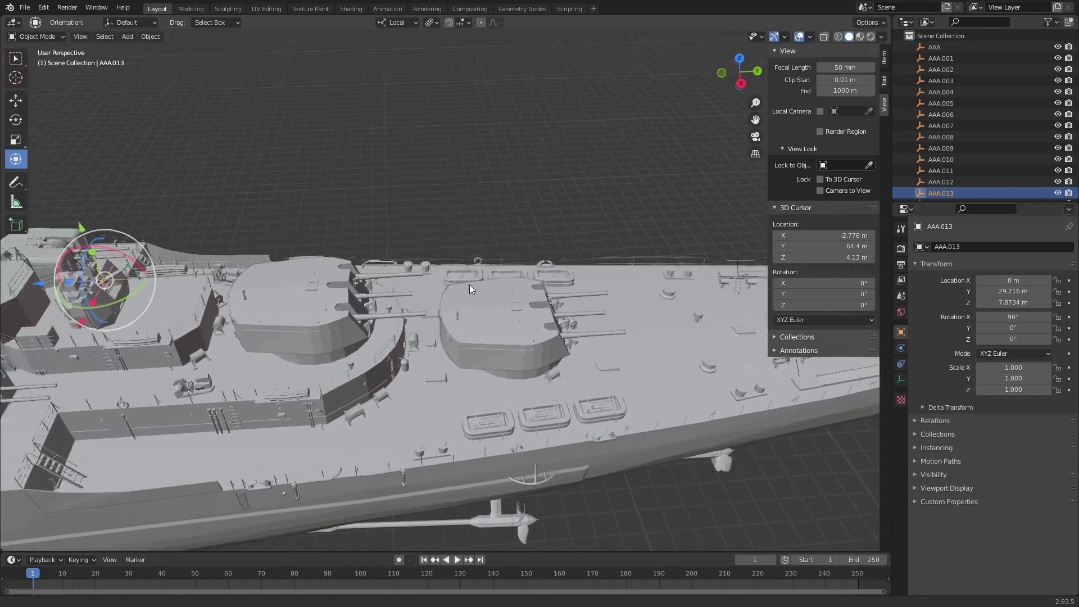
pyautogui.click(746, 60)
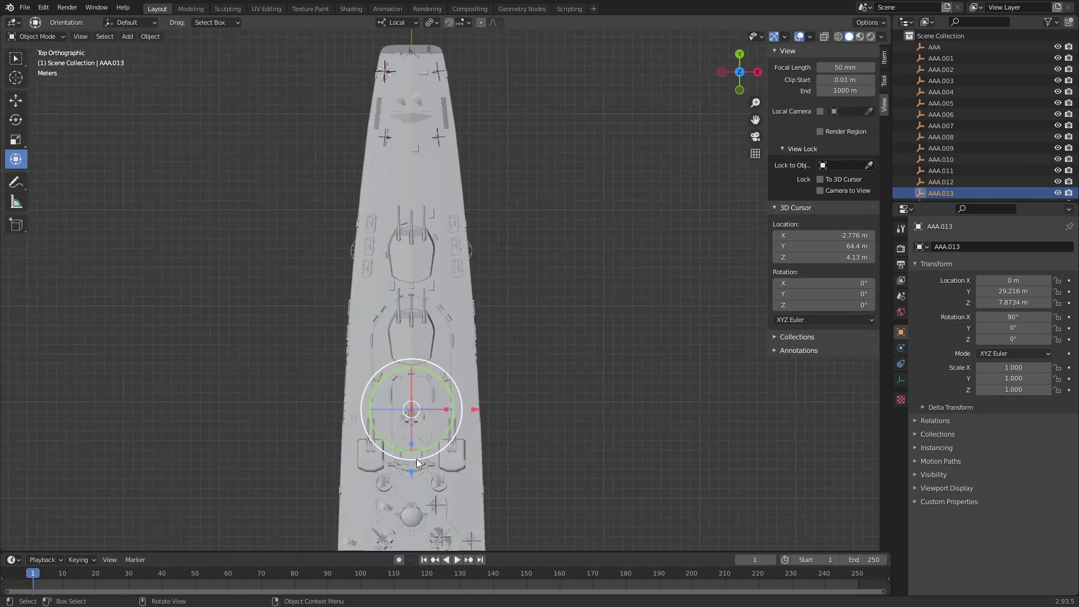
pyautogui.moveTo(416, 458); pyautogui.dragTo(411, 452)
pyautogui.moveTo(432, 160); pyautogui.dragTo(432, 160)
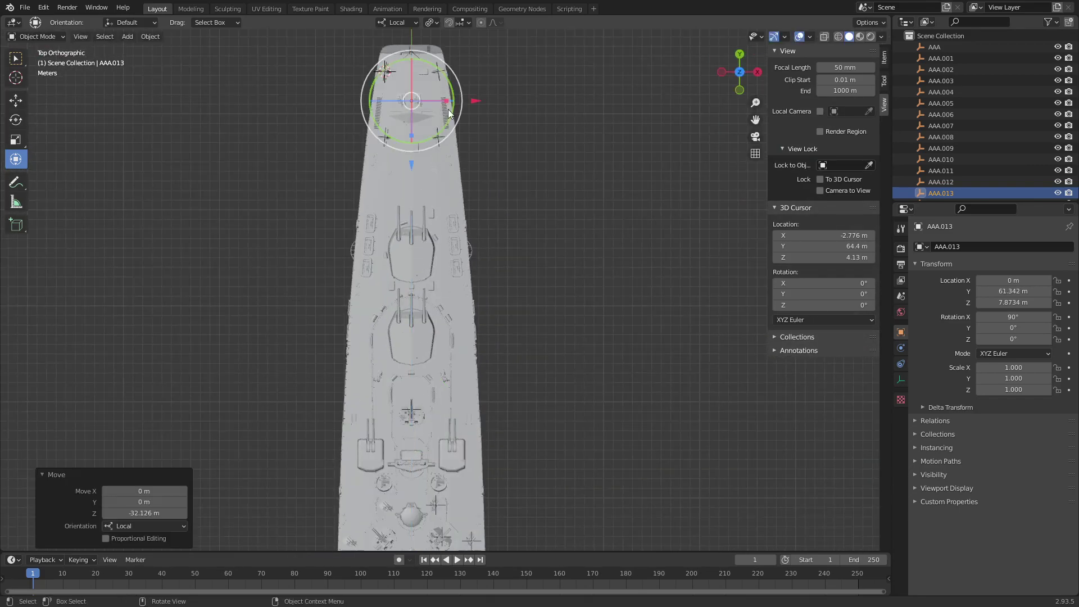
pyautogui.press('KP_Decimal')
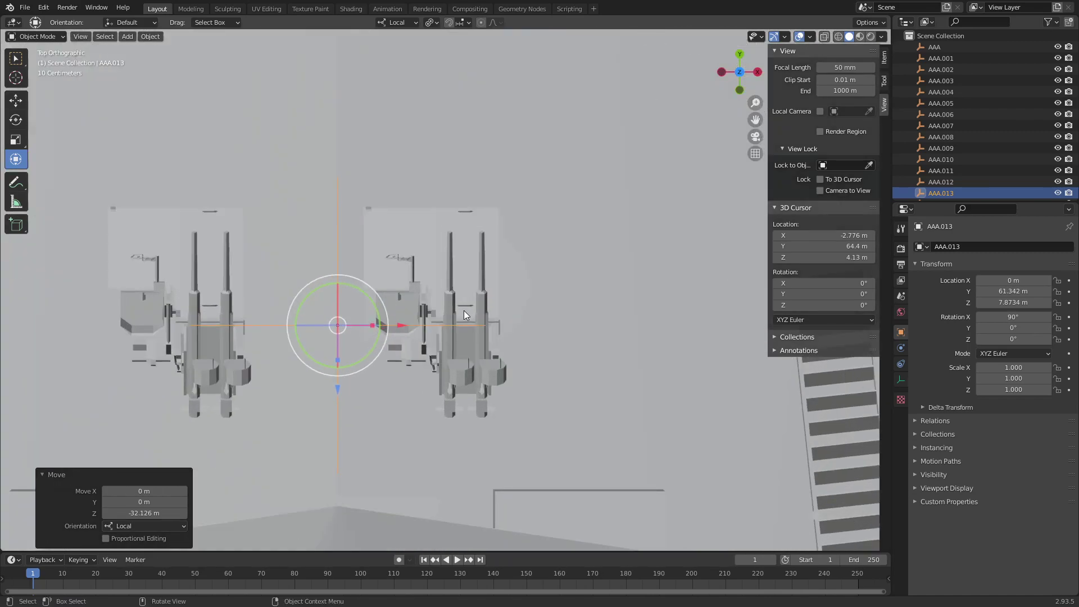
# Shift AAA.013 sideways and lower it onto its deck mount in the right side view
pyautogui.moveTo(392, 331); pyautogui.dragTo(528, 336)
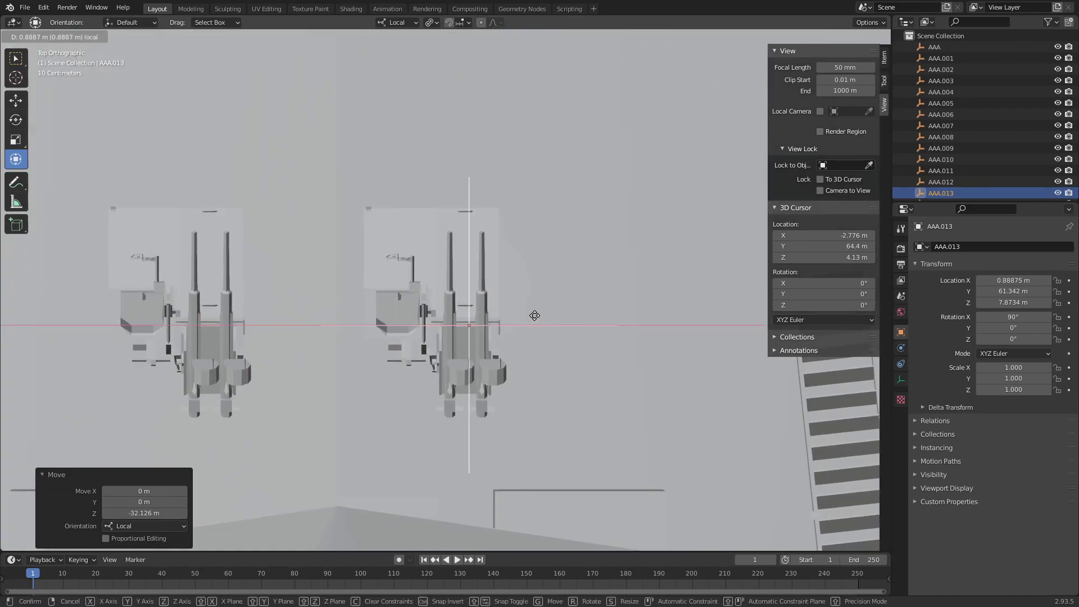
pyautogui.moveTo(466, 396)
pyautogui.mouseDown()
pyautogui.moveTo(513, 313)
pyautogui.moveTo(531, 305)
pyautogui.mouseUp()
pyautogui.click(757, 72)
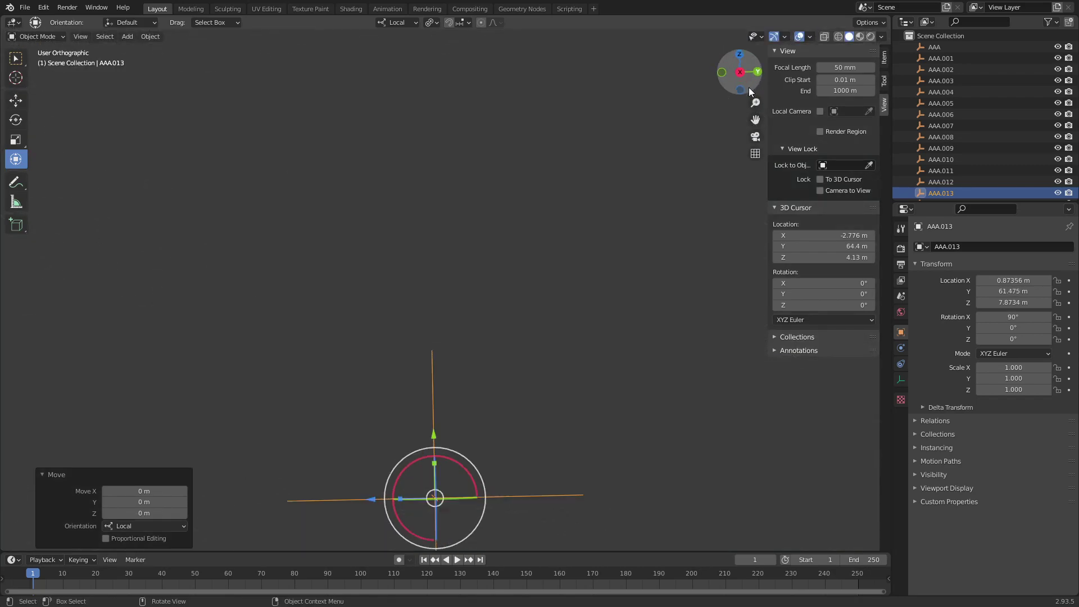
pyautogui.keyDown('shift'); pyautogui.moveTo(521, 303); pyautogui.dragTo(570, 146, button='middle'); pyautogui.keyUp('shift')
pyautogui.scroll(3, 487, 149)
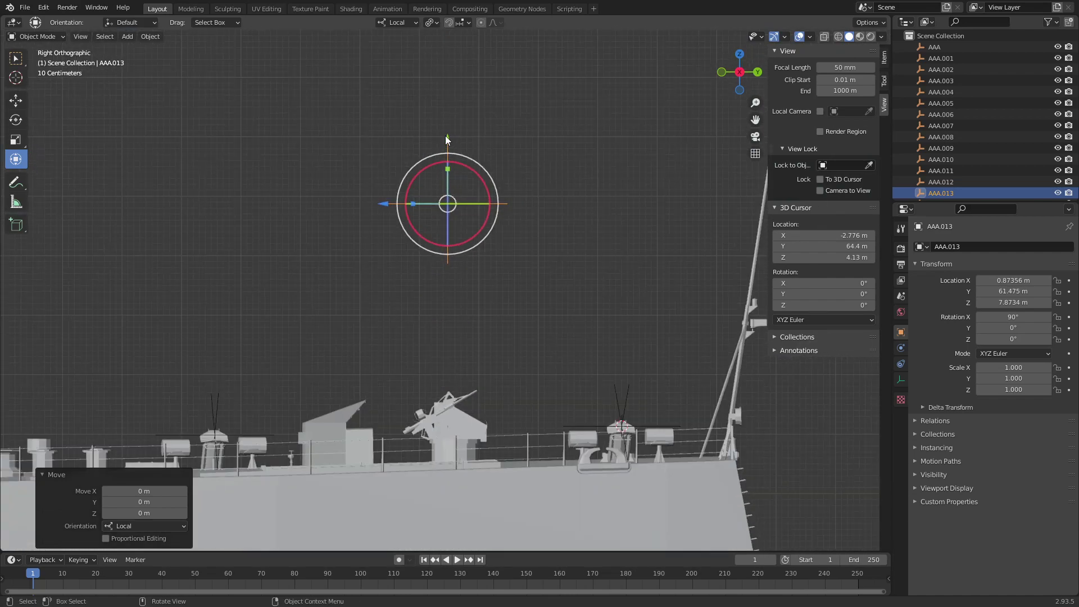
pyautogui.press('g')
pyautogui.press('y')
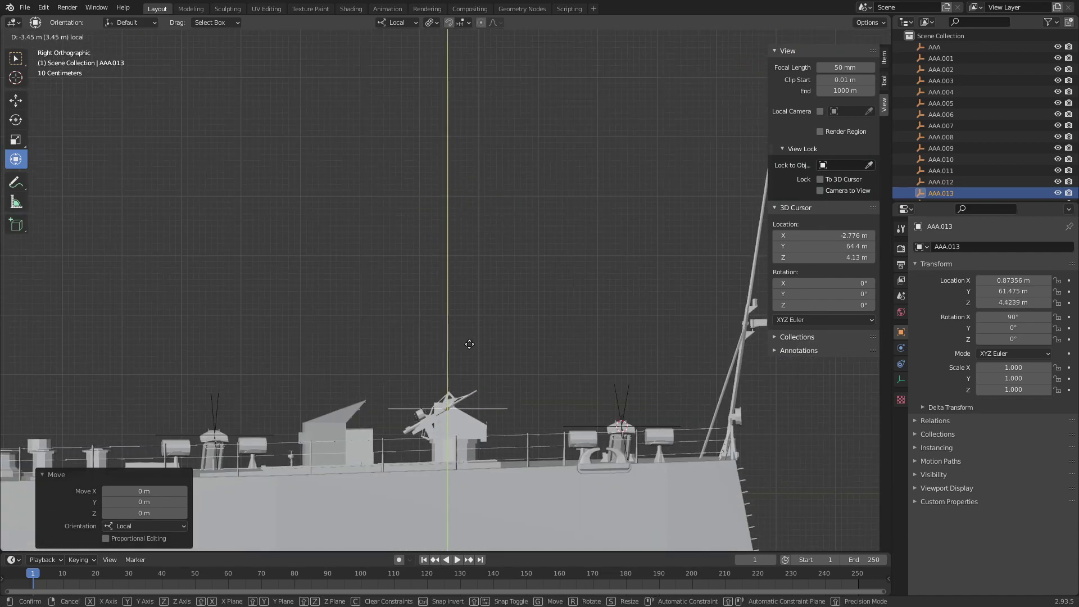
pyautogui.click(464, 347)
# Nudge AAA.013 along its local axis to rest at 0.87356, 61.475, 4.4407 m
pyautogui.scroll(3, 532, 132)
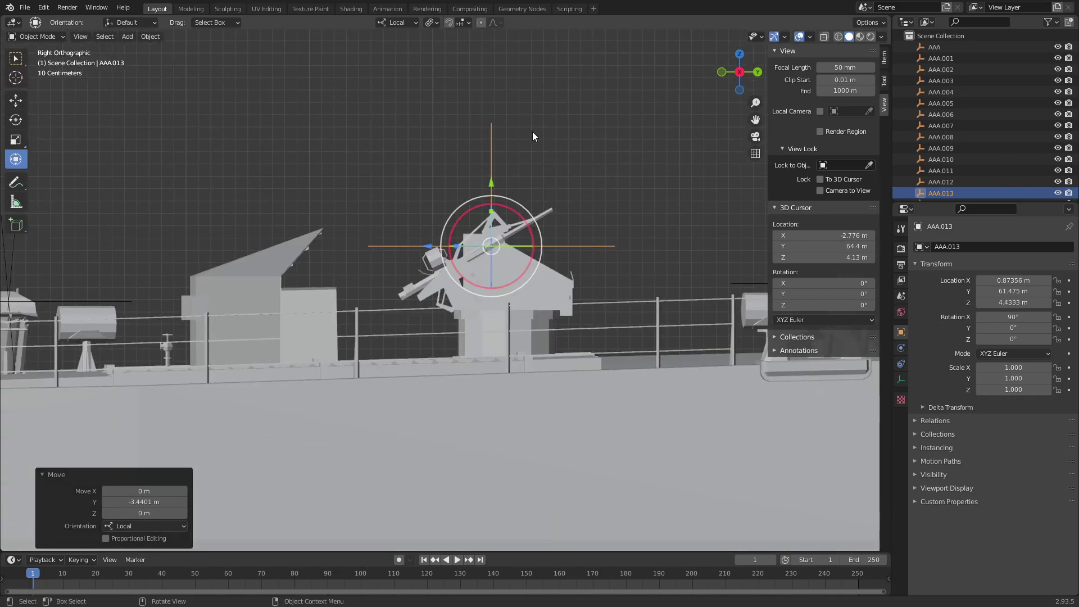
pyautogui.press('KP_Decimal')
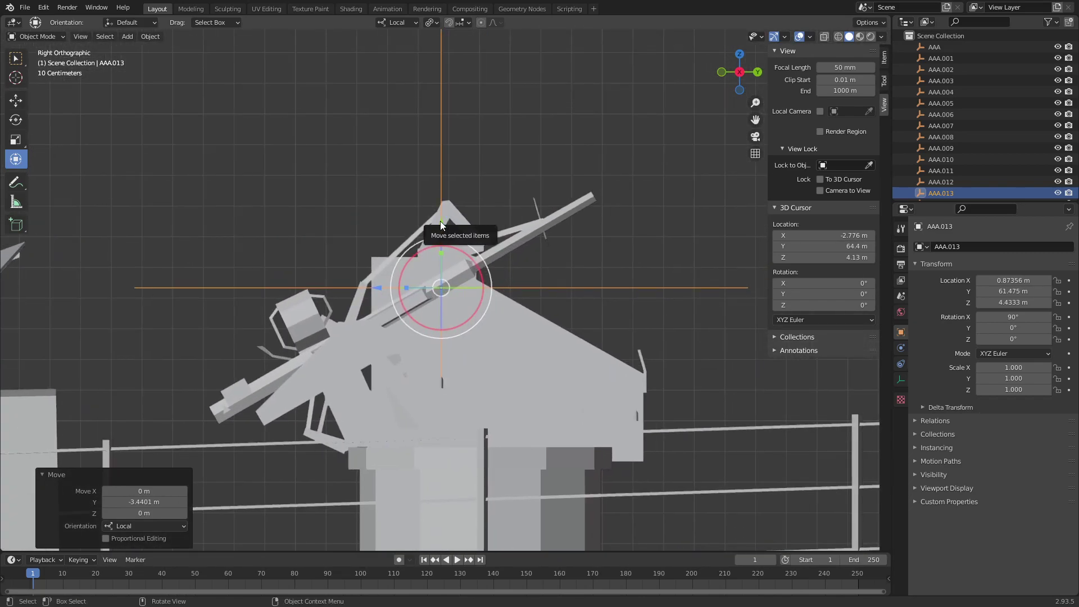
pyautogui.press('g')
pyautogui.press('y')
pyautogui.click(445, 213)
pyautogui.scroll(-5, 450, 208)
pyautogui.moveTo(532, 163)
pyautogui.mouseDown(button='middle')
pyautogui.moveTo(540, 218)
pyautogui.moveTo(503, 249)
pyautogui.mouseUp(button='middle')
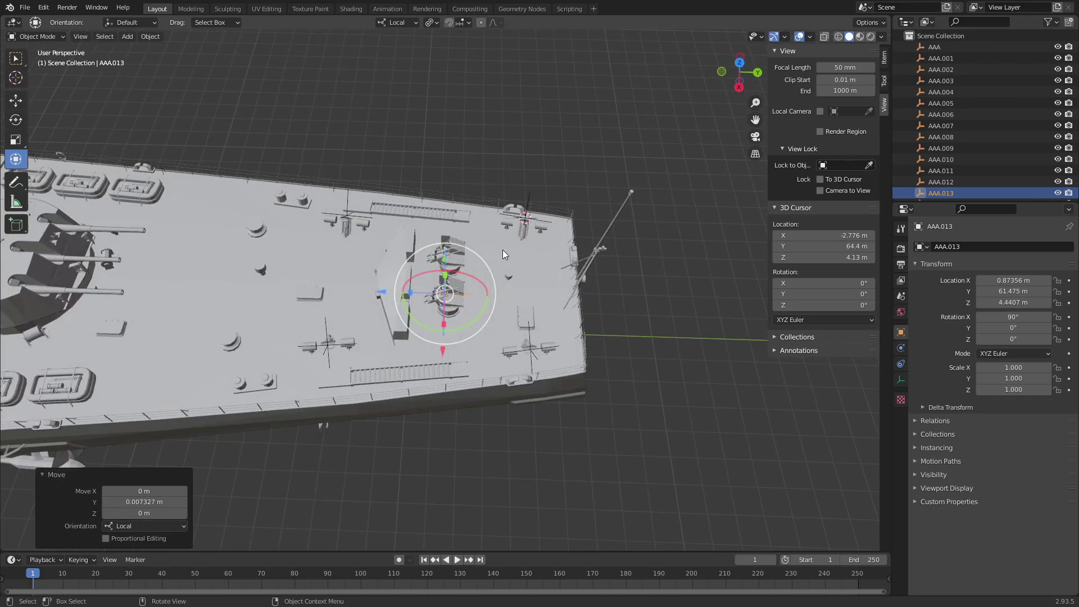
pyautogui.moveTo(212, 264)
pyautogui.keyDown('shift'); pyautogui.mouseDown(button='middle')
pyautogui.moveTo(343, 310)
pyautogui.moveTo(501, 318)
pyautogui.mouseUp(button='middle'); pyautogui.keyUp('shift')
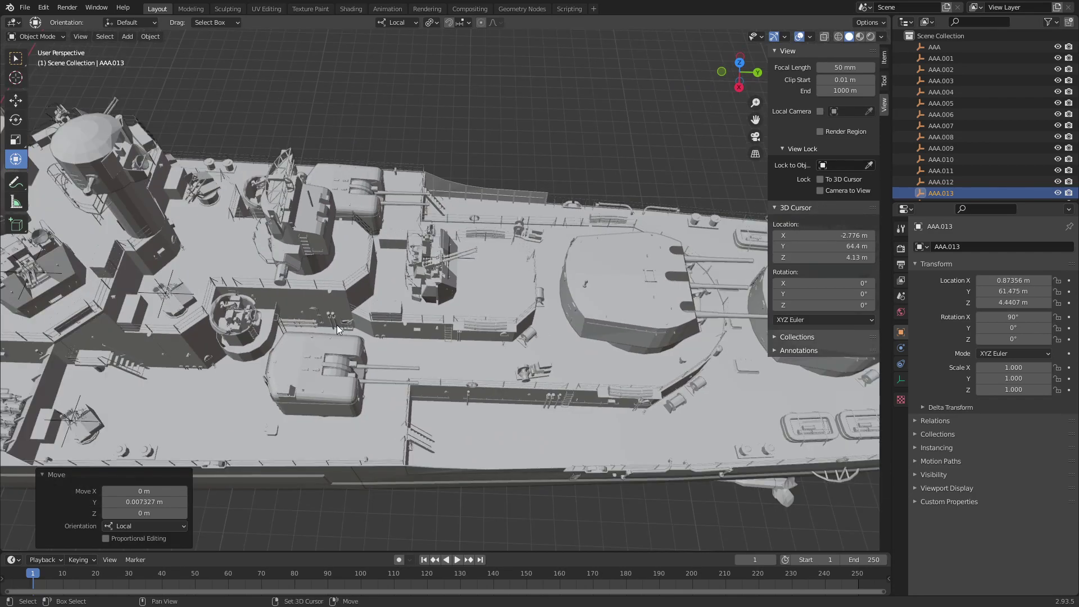
pyautogui.moveTo(336, 325)
pyautogui.keyDown('shift'); pyautogui.mouseDown(button='middle')
pyautogui.moveTo(434, 360)
pyautogui.moveTo(418, 343)
pyautogui.mouseUp(button='middle'); pyautogui.keyUp('shift')
pyautogui.keyDown('shift'); pyautogui.moveTo(257, 299); pyautogui.dragTo(388, 275, button='middle'); pyautogui.keyUp('shift')
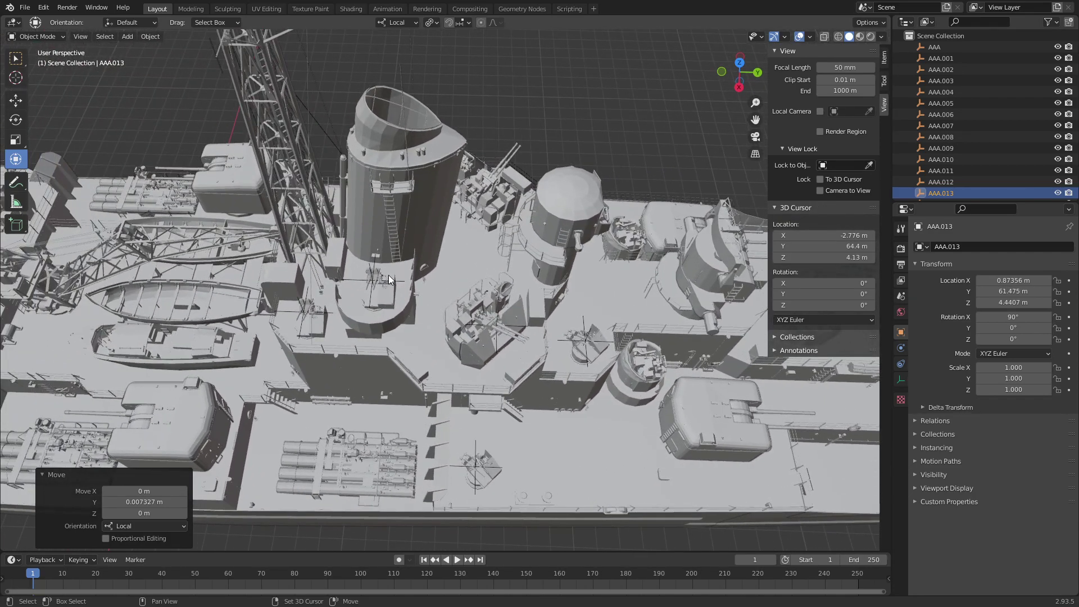
pyautogui.moveTo(301, 411)
pyautogui.keyDown('shift'); pyautogui.mouseDown(button='middle')
pyautogui.moveTo(496, 410)
pyautogui.moveTo(517, 369)
pyautogui.mouseUp(button='middle'); pyautogui.keyUp('shift')
pyautogui.moveTo(169, 320)
pyautogui.keyDown('shift'); pyautogui.mouseDown(button='middle')
pyautogui.moveTo(408, 325)
pyautogui.moveTo(352, 318)
pyautogui.mouseUp(button='middle'); pyautogui.keyUp('shift')
pyautogui.keyDown('shift'); pyautogui.moveTo(197, 321); pyautogui.dragTo(436, 337, button='middle'); pyautogui.keyUp('shift')
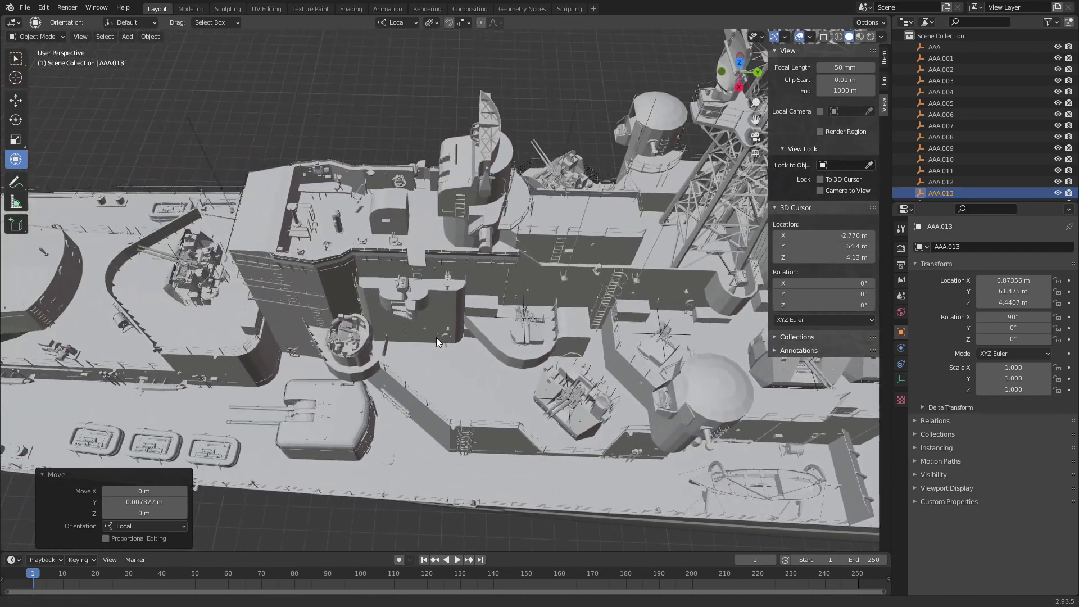
pyautogui.scroll(-2, 555, 329)
pyautogui.scroll(-2, 555, 330)
pyautogui.scroll(-2, 499, 334)
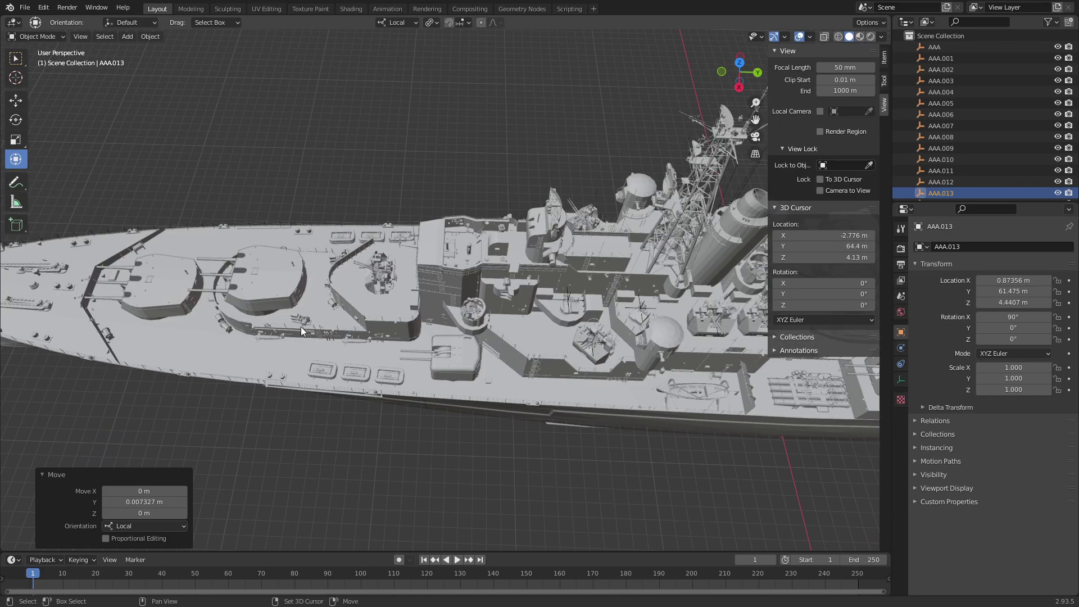
pyautogui.moveTo(302, 326)
pyautogui.keyDown('shift'); pyautogui.mouseDown(button='middle')
pyautogui.moveTo(463, 329)
pyautogui.moveTo(295, 343)
pyautogui.mouseUp(button='middle'); pyautogui.keyUp('shift')
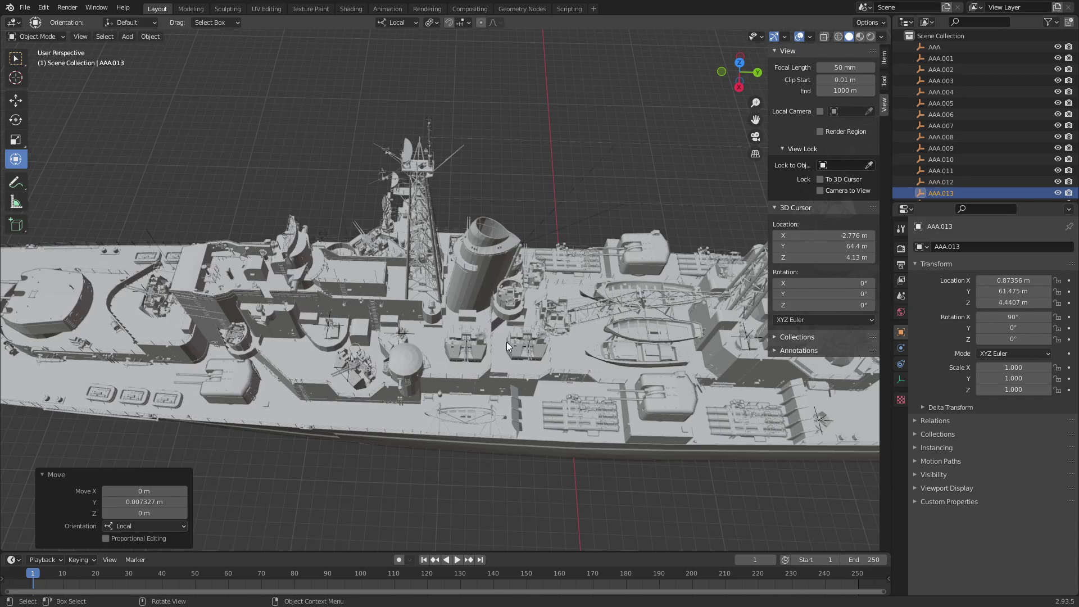
pyautogui.keyDown('shift'); pyautogui.moveTo(611, 337); pyautogui.dragTo(314, 339, button='middle'); pyautogui.keyUp('shift')
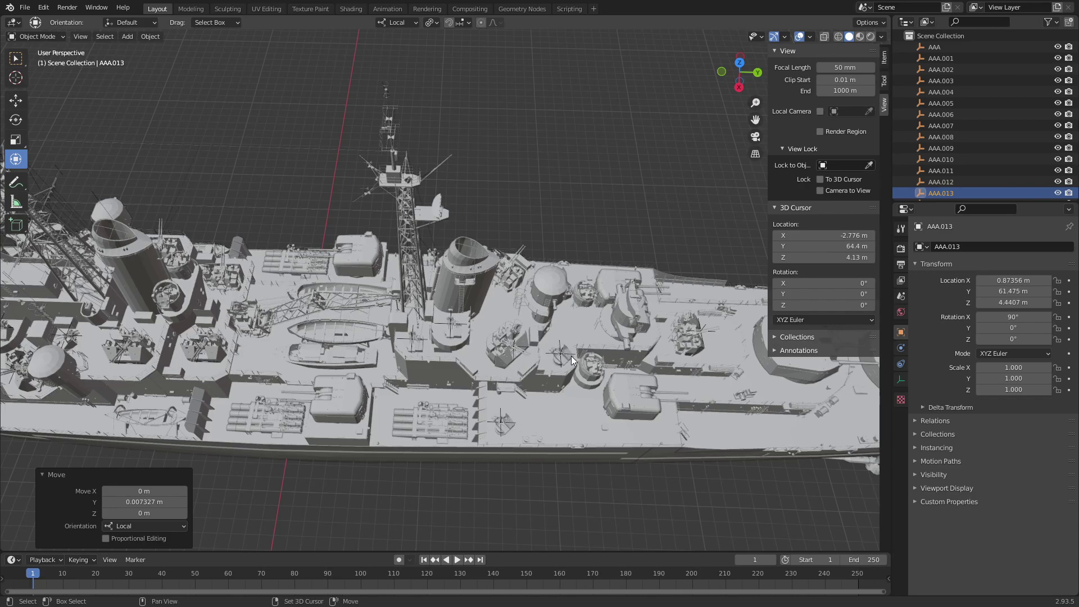
pyautogui.keyDown('shift'); pyautogui.moveTo(571, 355); pyautogui.dragTo(360, 368, button='middle'); pyautogui.keyUp('shift')
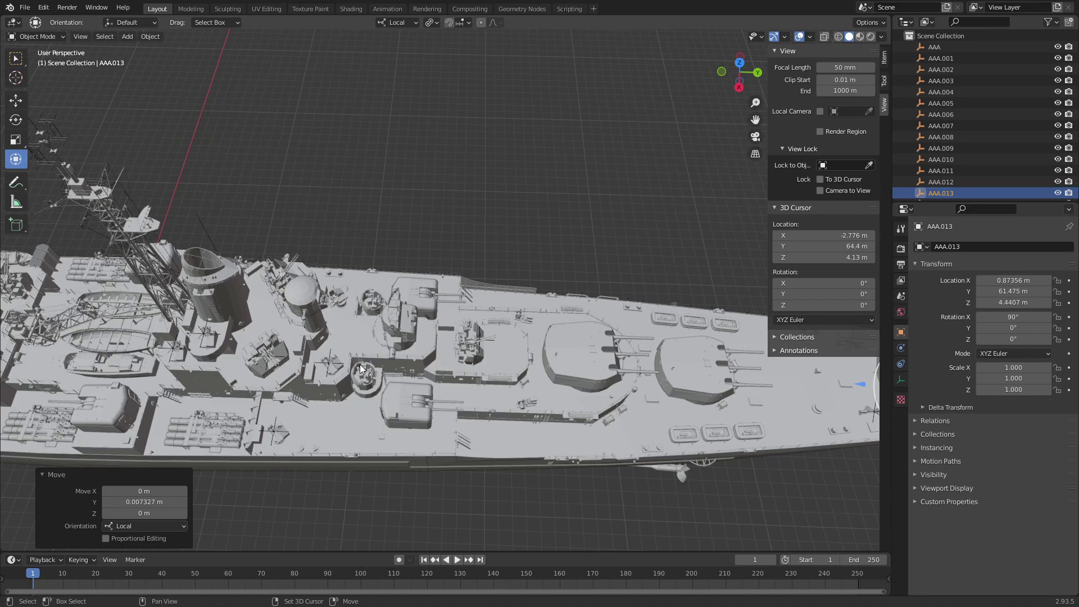
pyautogui.keyDown('shift'); pyautogui.moveTo(502, 342); pyautogui.dragTo(311, 327, button='middle'); pyautogui.keyUp('shift')
pyautogui.scroll(-2, 311, 327)
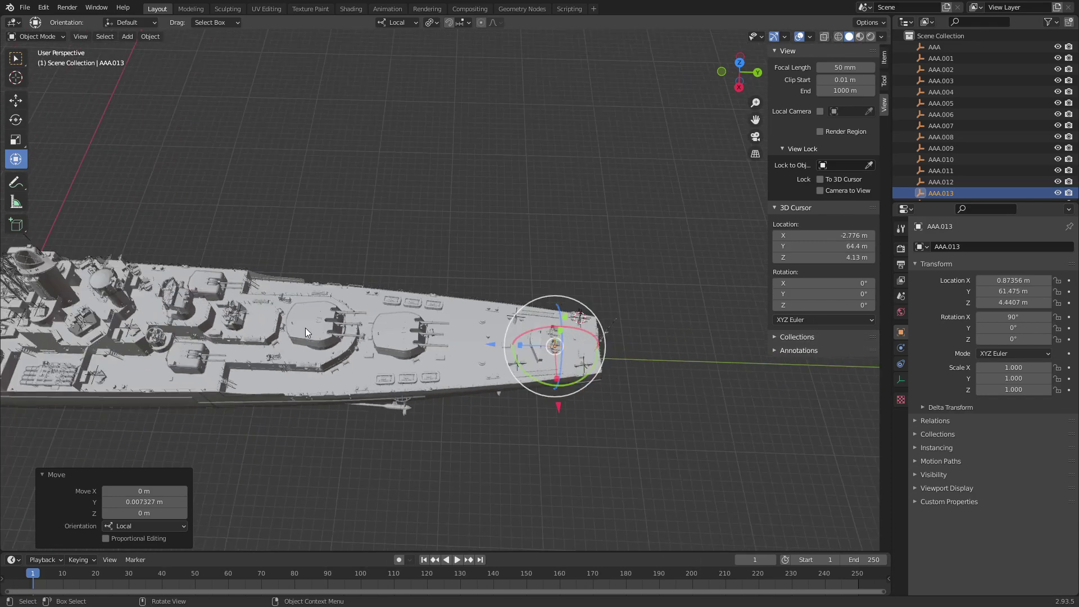
pyautogui.click(388, 174)
pyautogui.moveTo(366, 264)
pyautogui.mouseDown(button='middle')
pyautogui.moveTo(492, 269)
pyautogui.moveTo(362, 242)
pyautogui.moveTo(312, 252)
pyautogui.moveTo(504, 263)
pyautogui.mouseUp(button='middle')
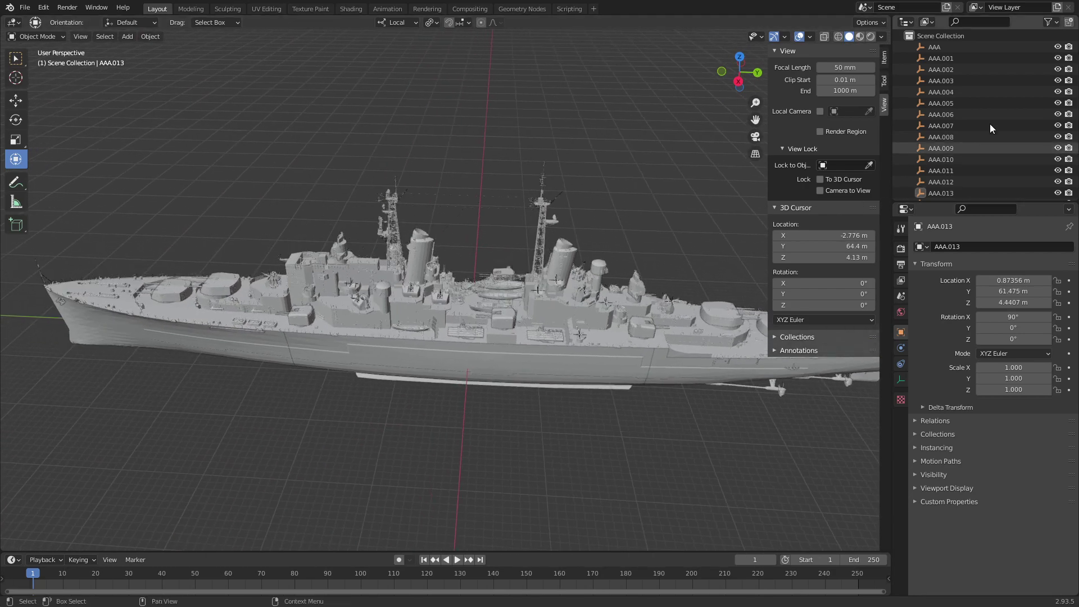
# Parent AAA.001–AAA.013 to the active original AAA gun using Ctrl+P > Object
pyautogui.moveTo(950, 194); pyautogui.dragTo(950, 195)
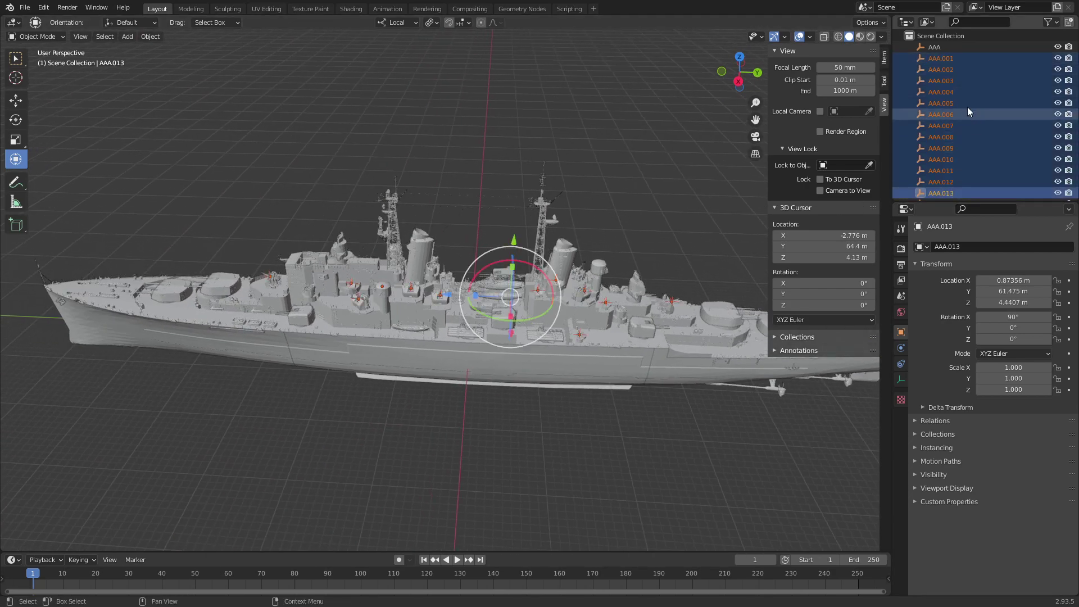
pyautogui.keyDown('ctrl'); pyautogui.click(943, 47); pyautogui.keyUp('ctrl')
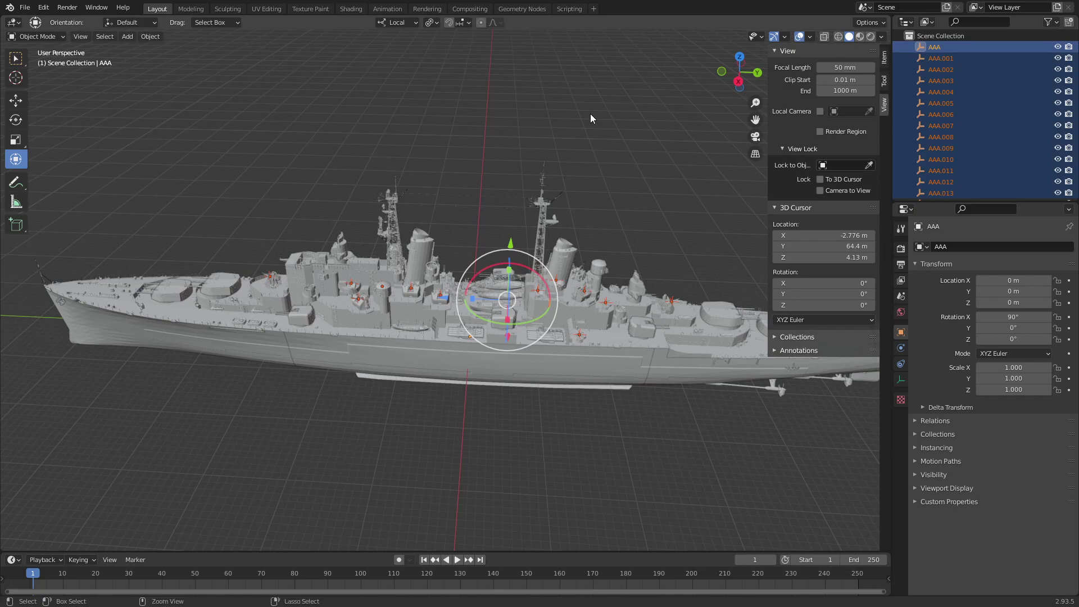
pyautogui.hotkey('ctrl', 'p')
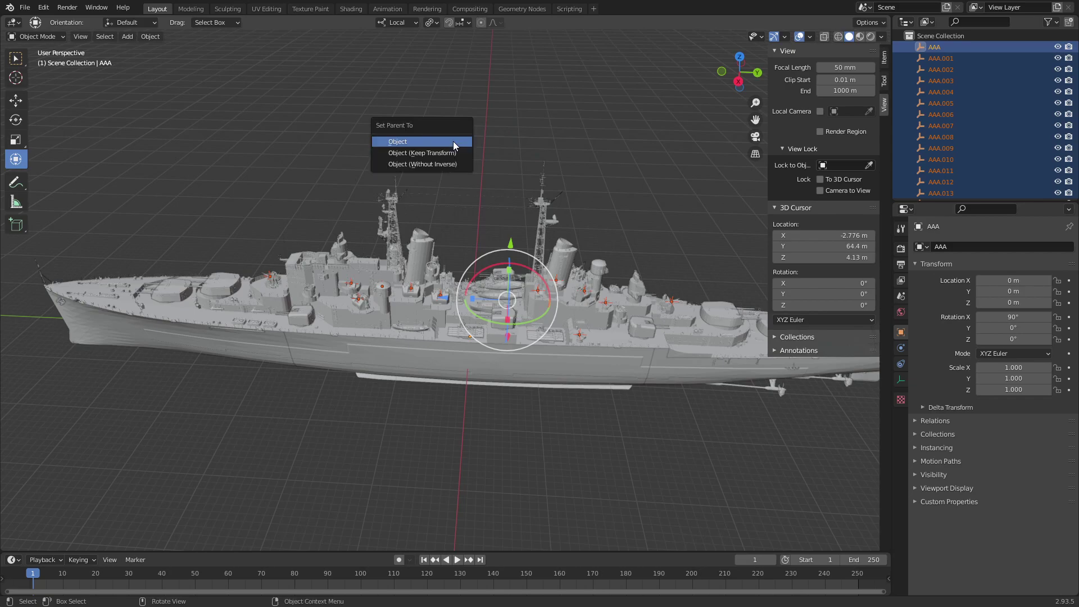
pyautogui.click(454, 144)
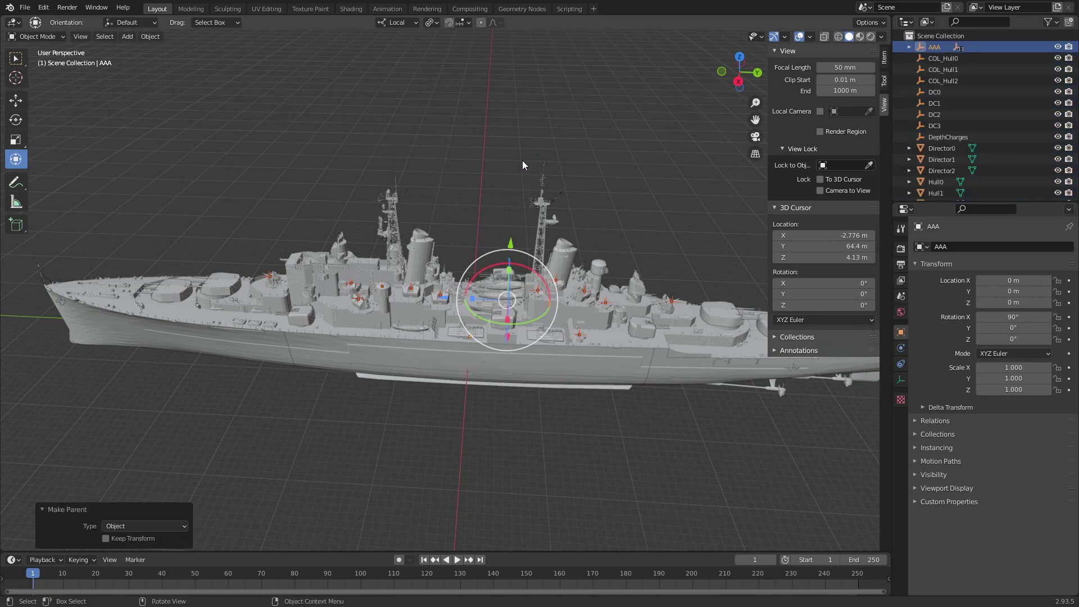
# Deselect everything and scroll through the Outliner to check the new hierarchy
pyautogui.click(511, 131)
pyautogui.scroll(-2, 991, 118)
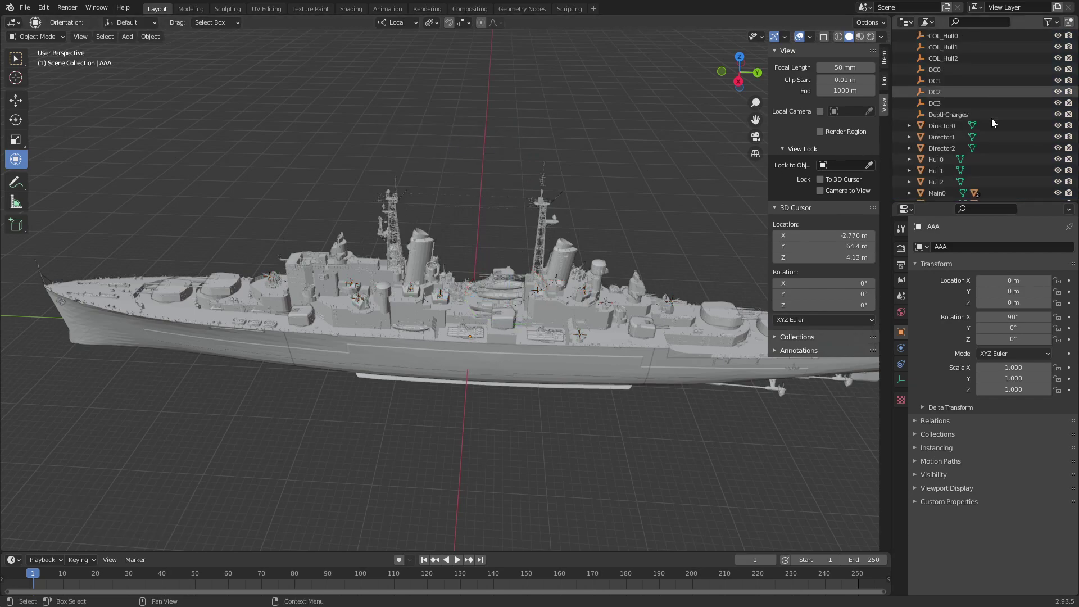
pyautogui.scroll(-5, 991, 118)
pyautogui.scroll(-5, 989, 144)
pyautogui.scroll(-5, 986, 151)
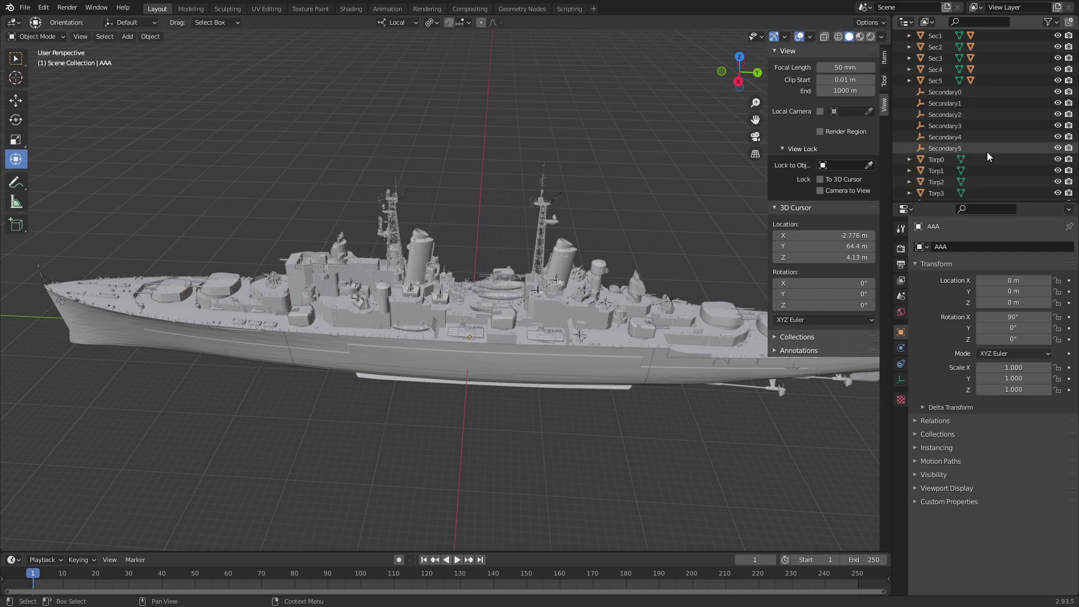
pyautogui.scroll(-1, 986, 151)
pyautogui.scroll(5, 986, 151)
pyautogui.scroll(5, 986, 149)
pyautogui.scroll(7, 994, 151)
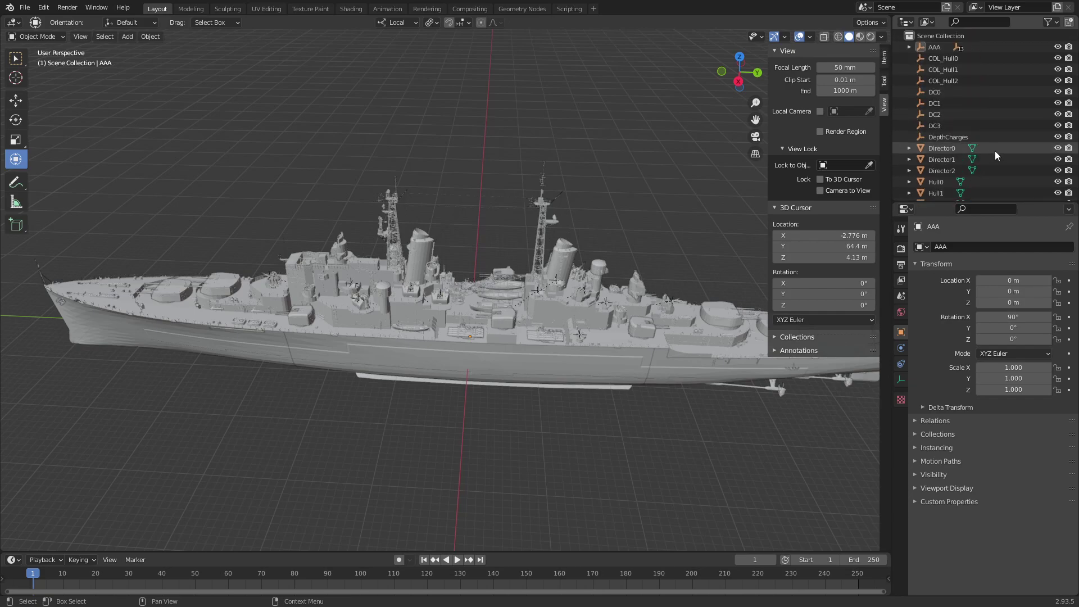
# Save the scene as Neptune.blend, then glance at the File export formats without exporting
pyautogui.click(25, 8)
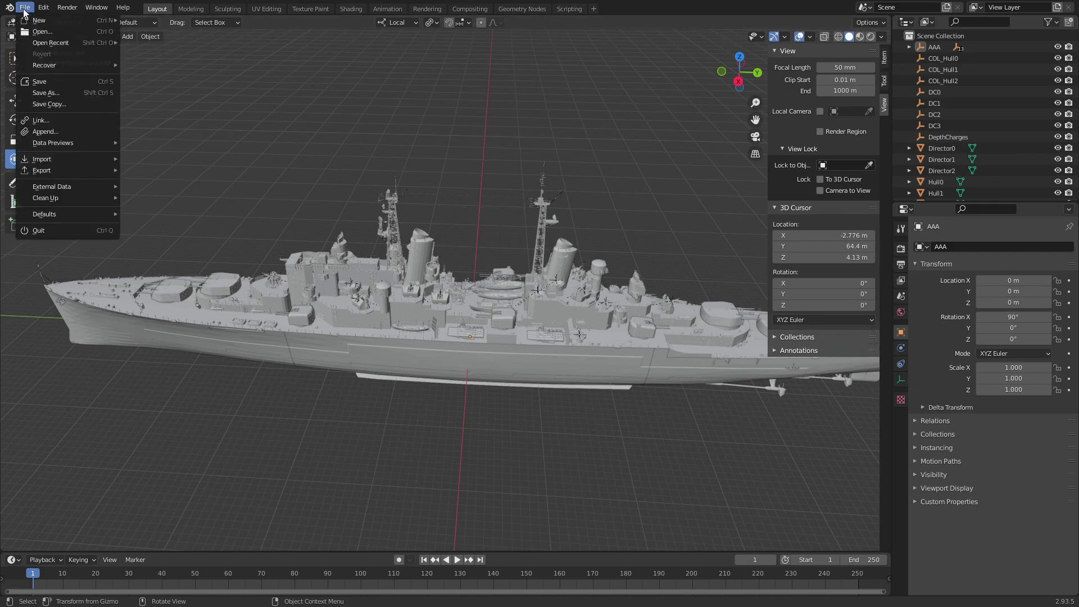
pyautogui.click(53, 83)
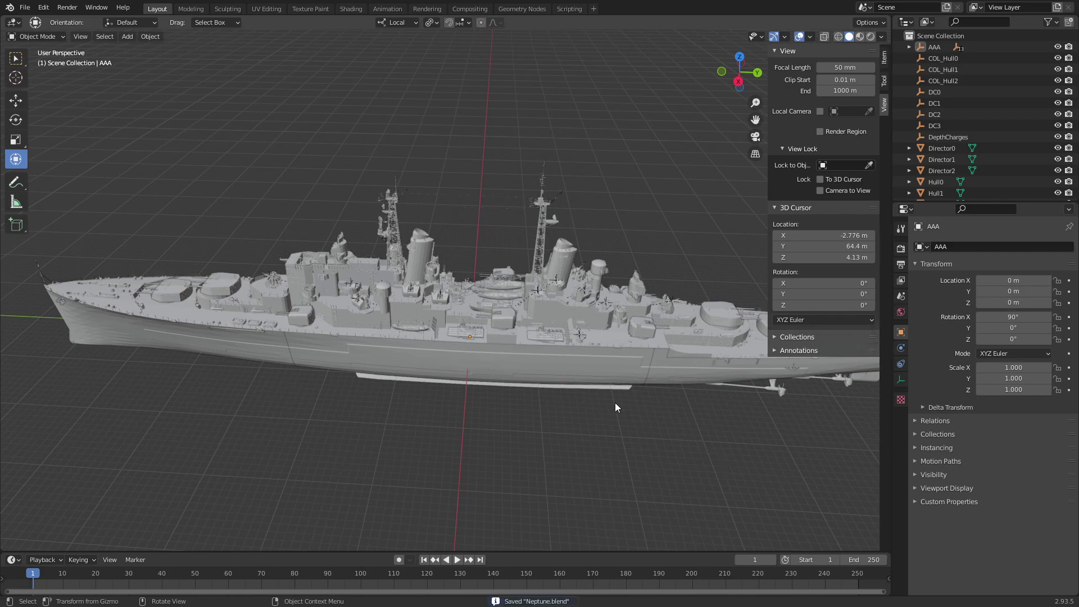
pyautogui.click(25, 7)
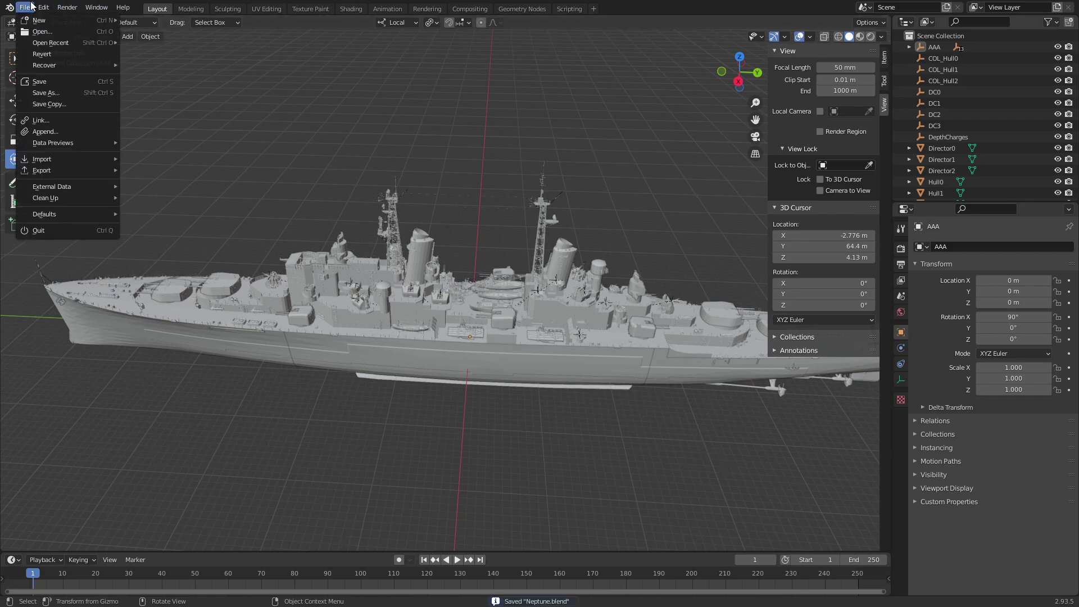
pyautogui.moveTo(42, 170)
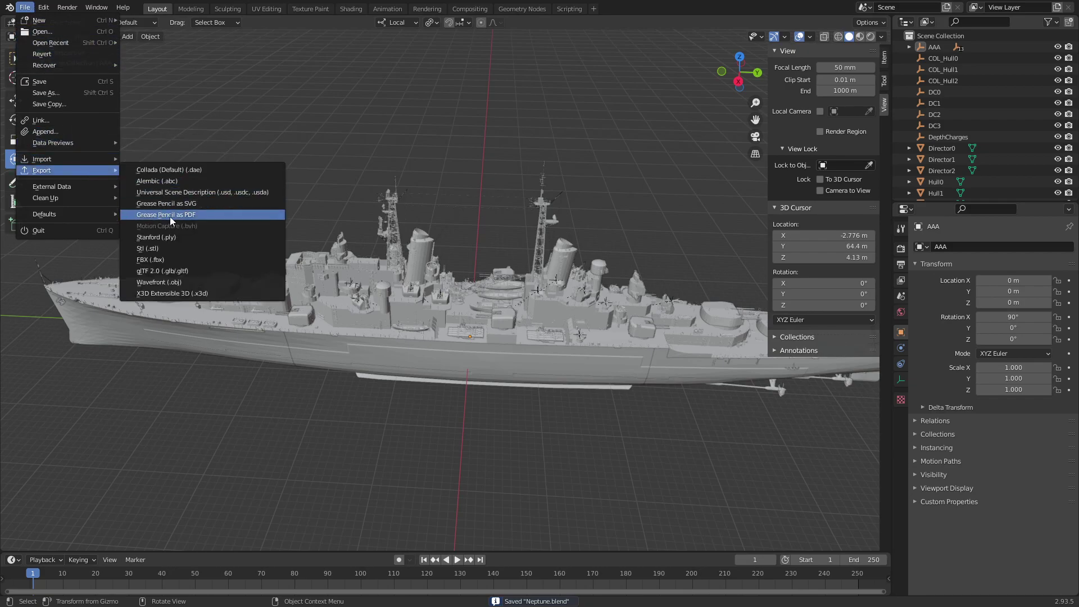
pyautogui.click(199, 263)
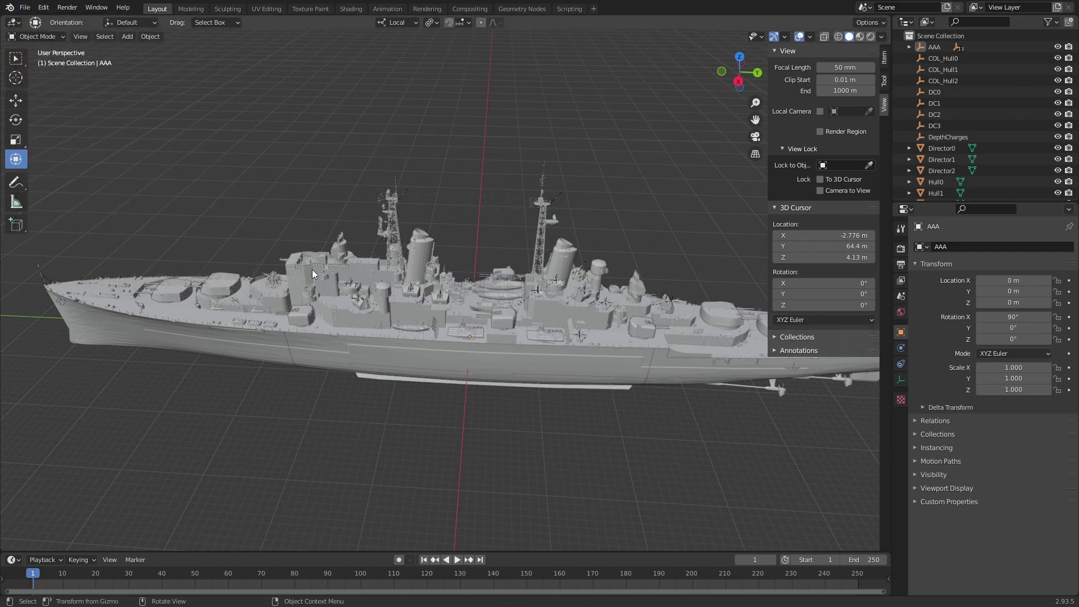